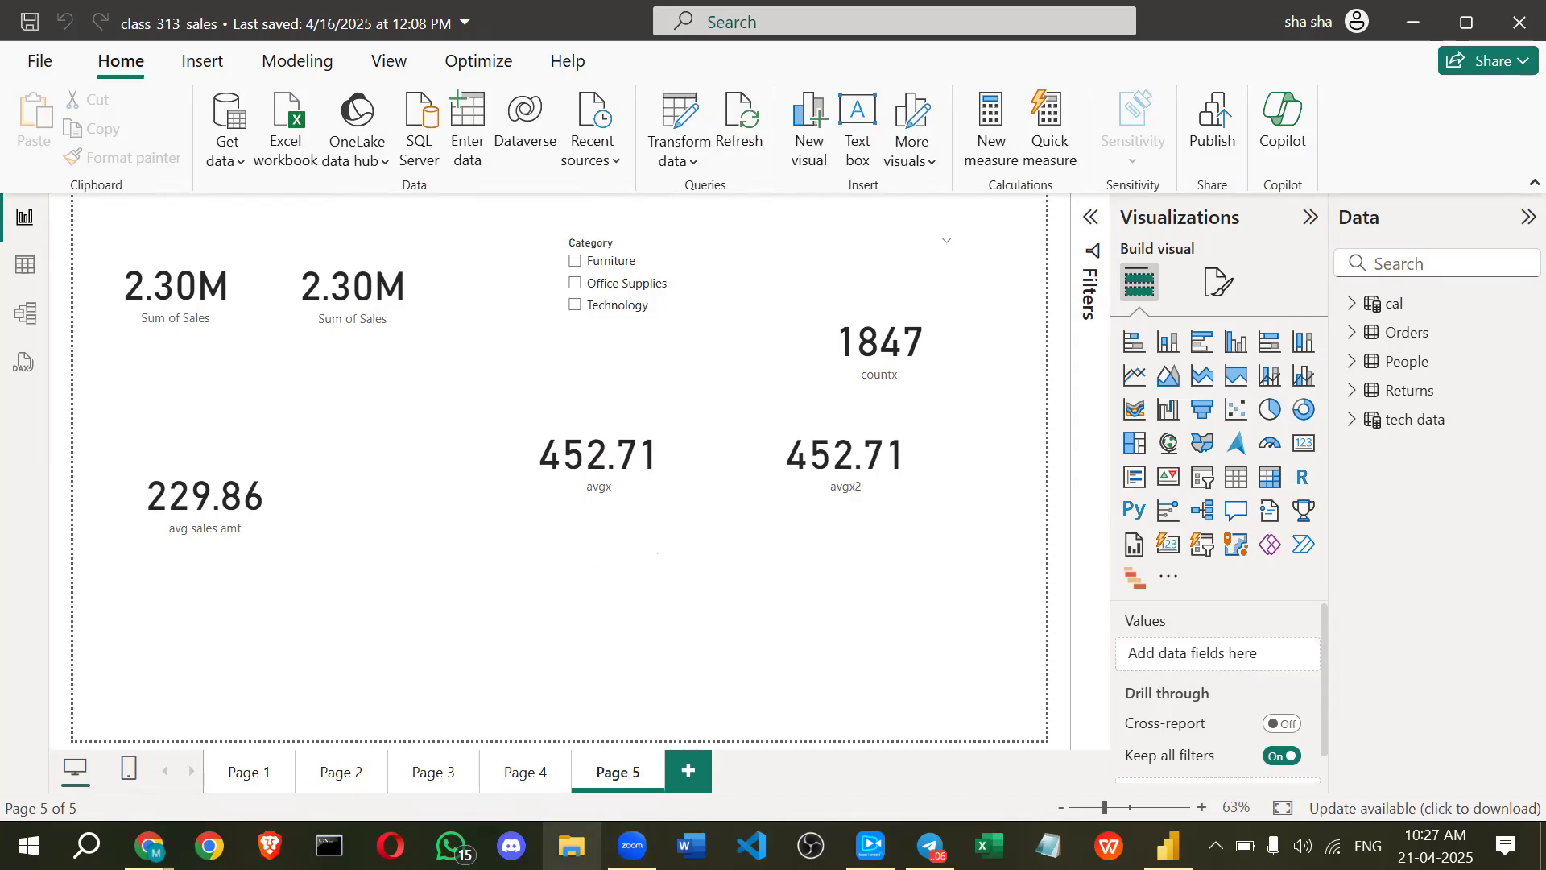
- Switch to File Explorer and open the questions folder inside ds_materials\3.0_powerbi
click(571, 845)
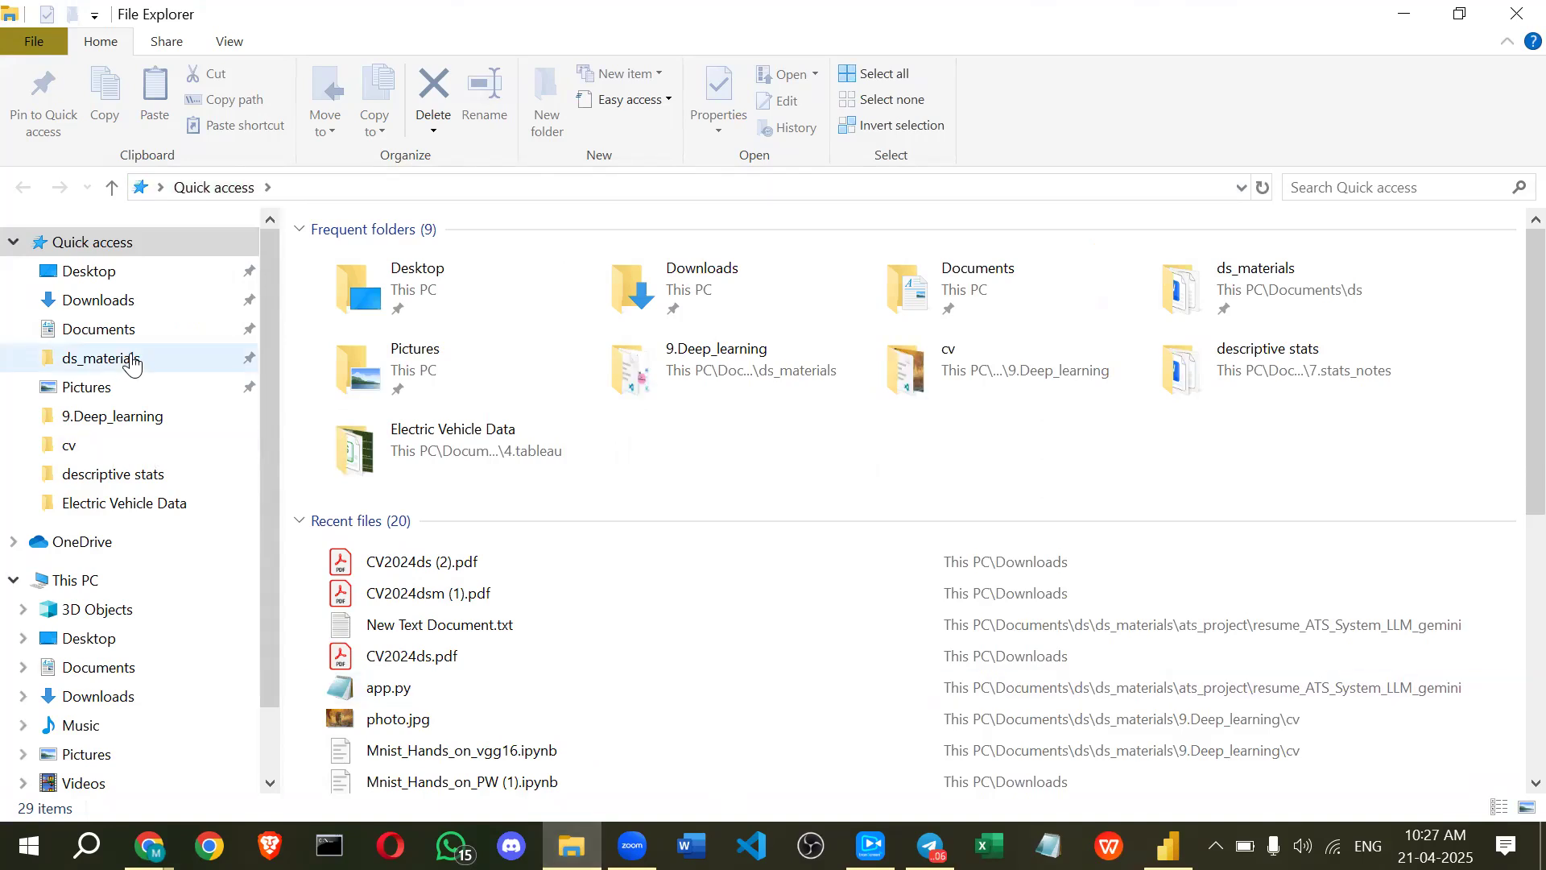
click(133, 360)
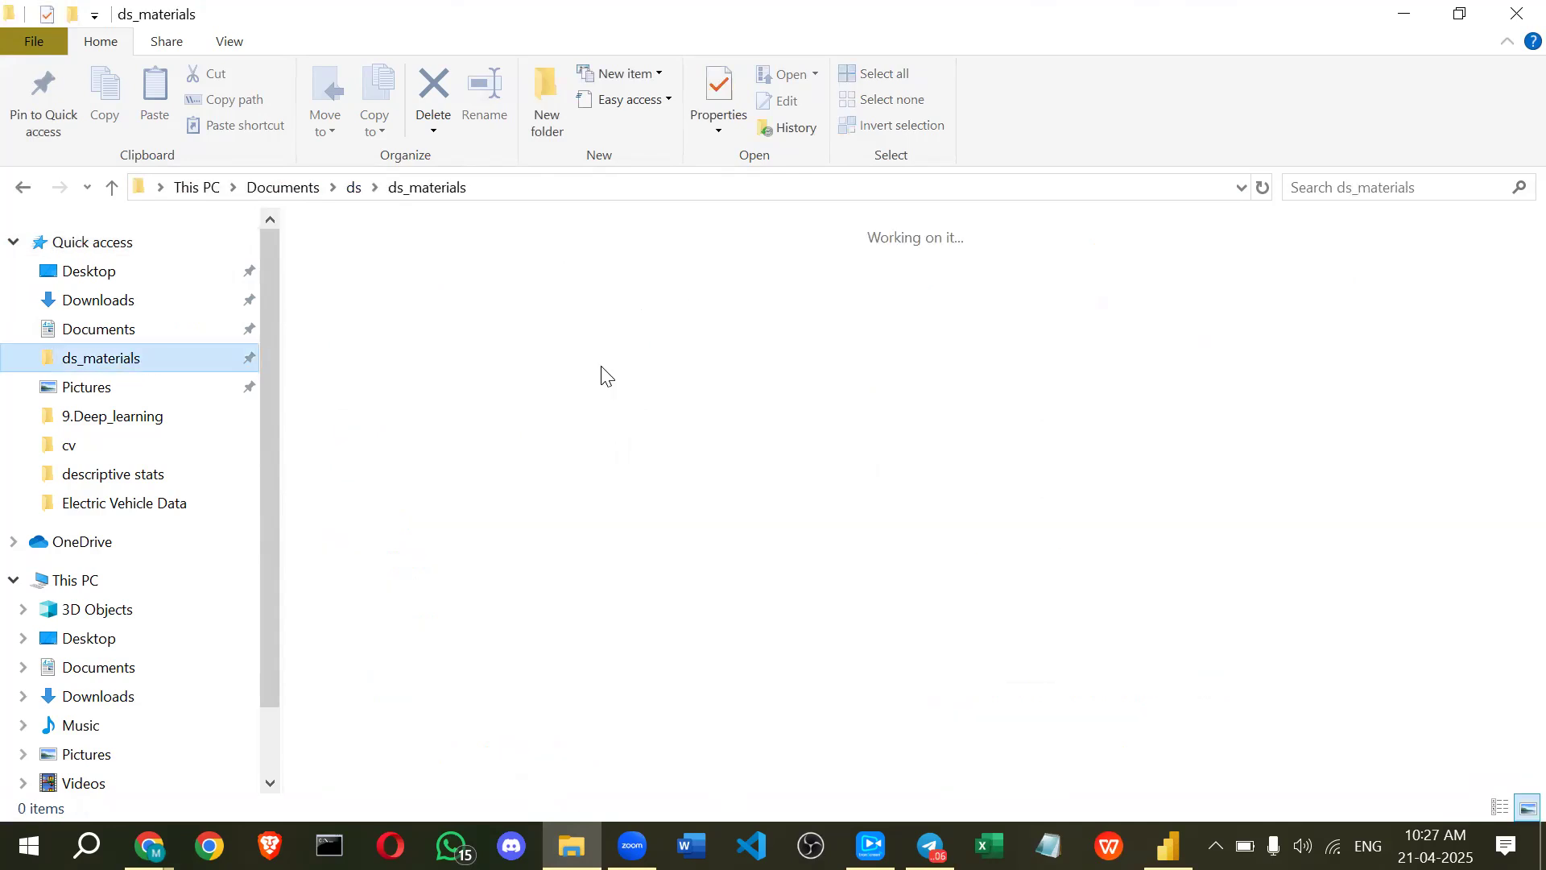
mouse_move(490, 324)
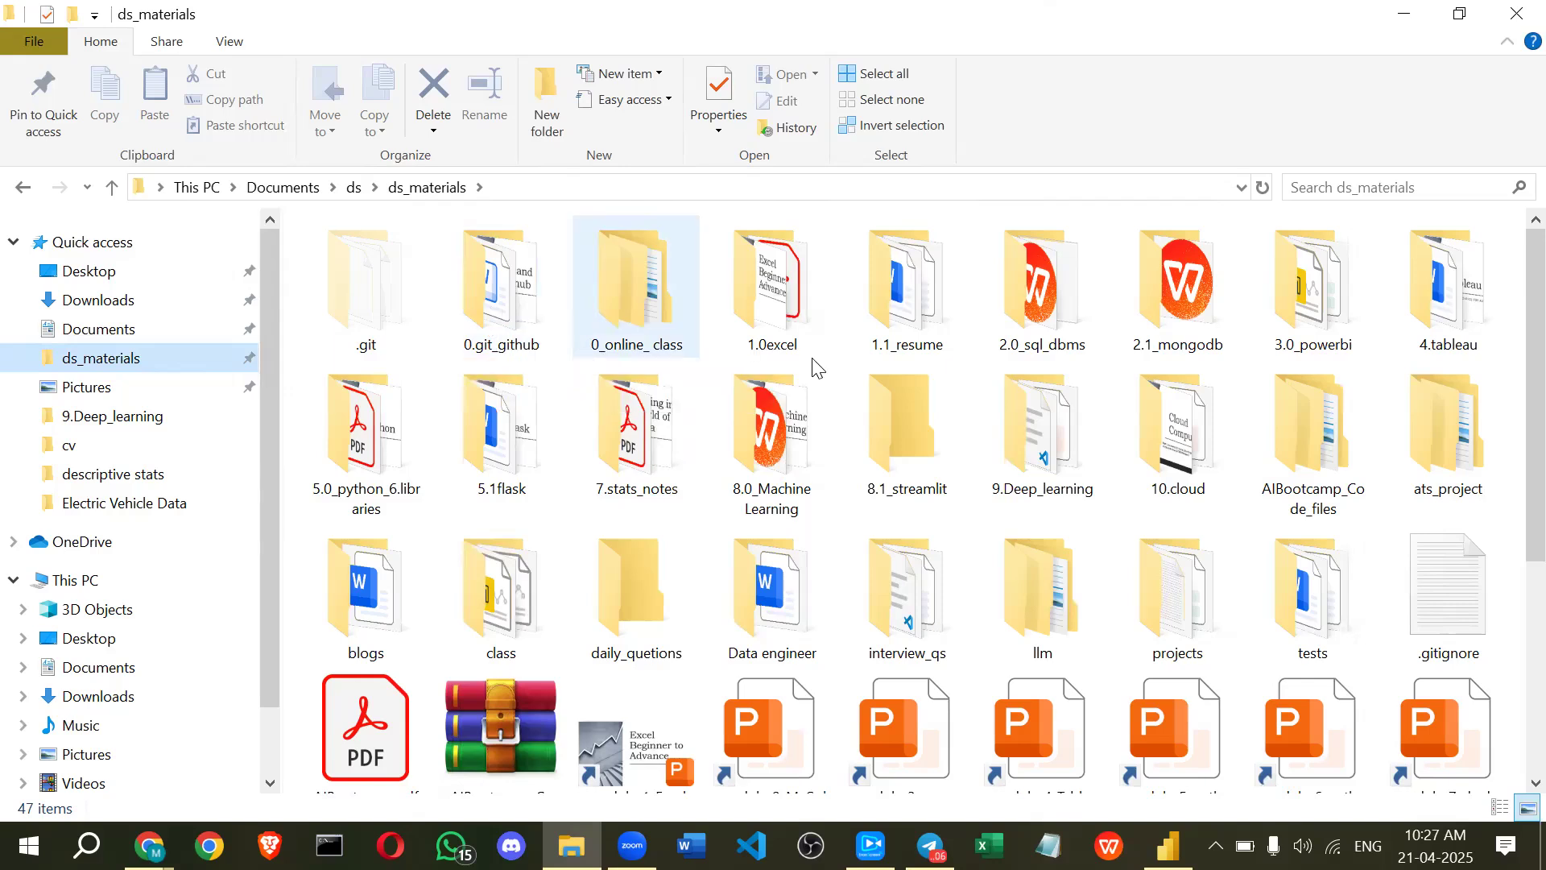
double_click(1346, 331)
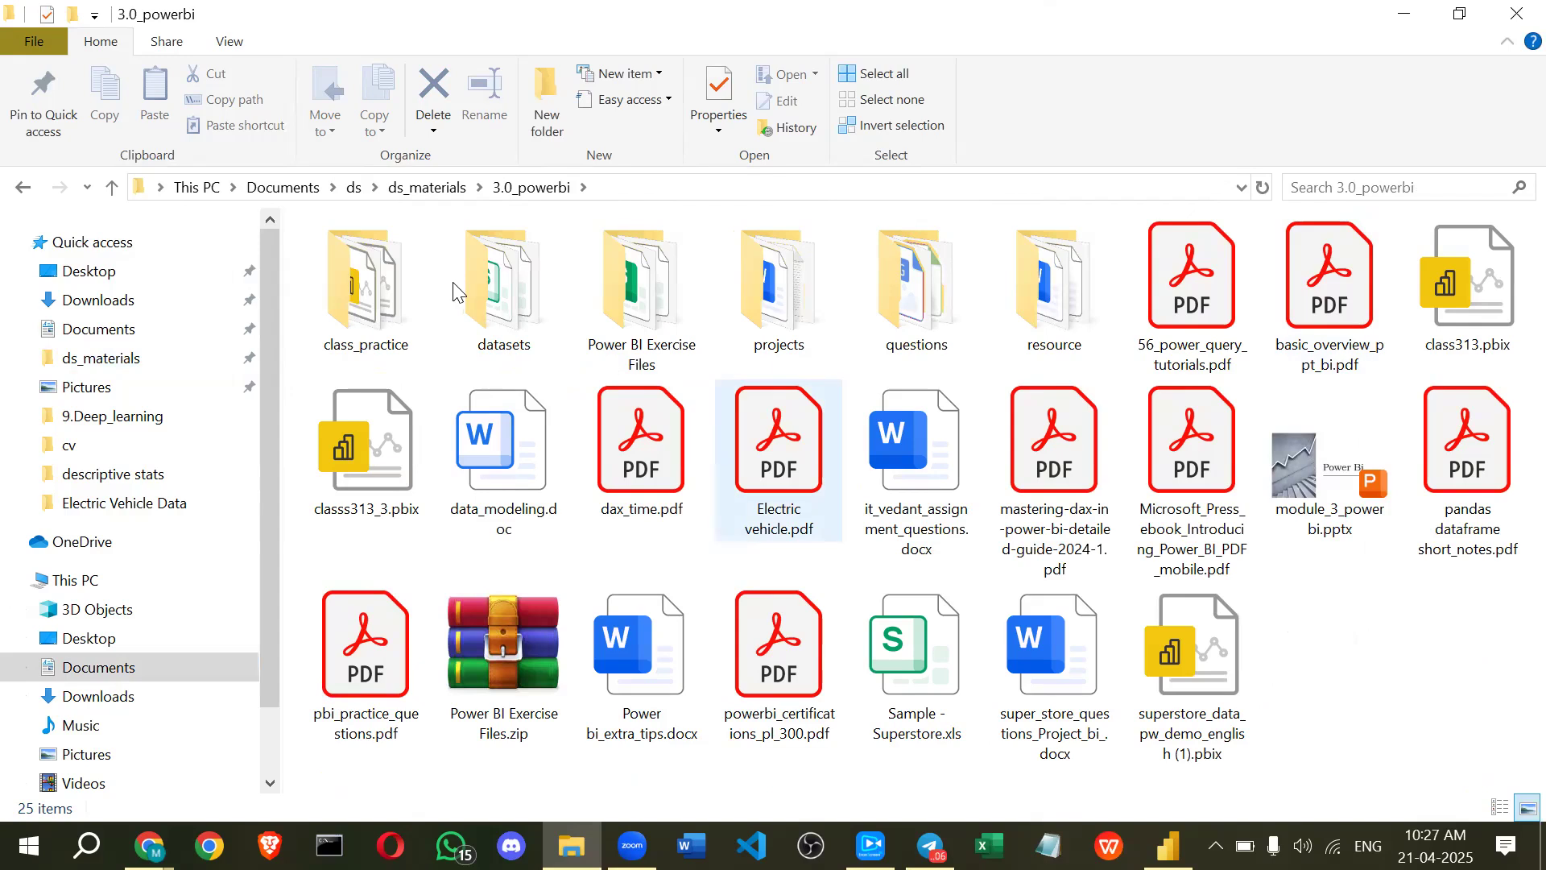
click(901, 277)
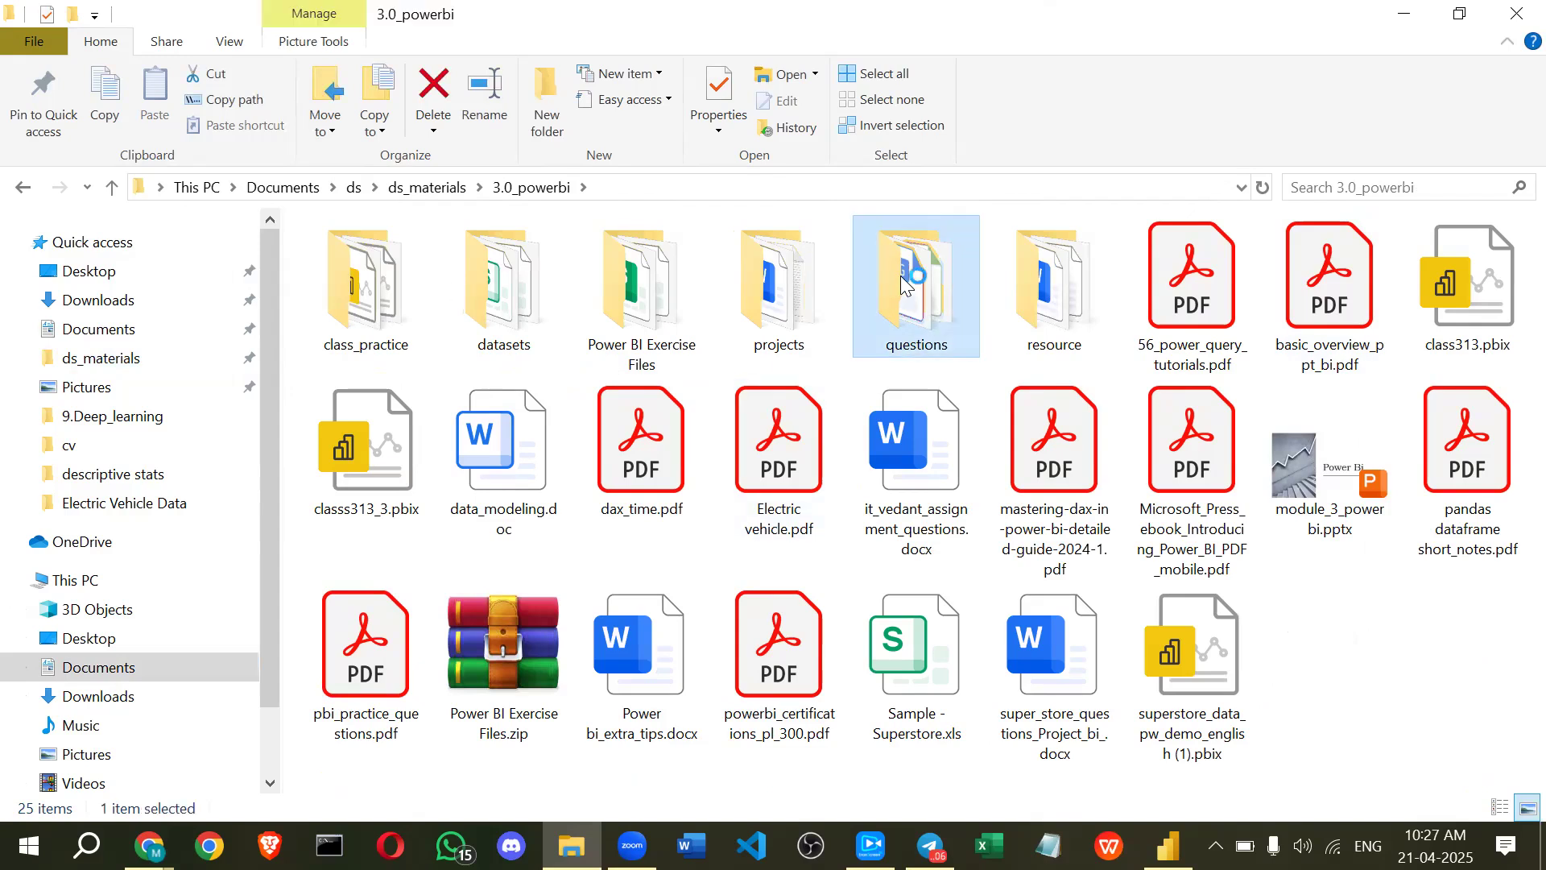
double_click(900, 276)
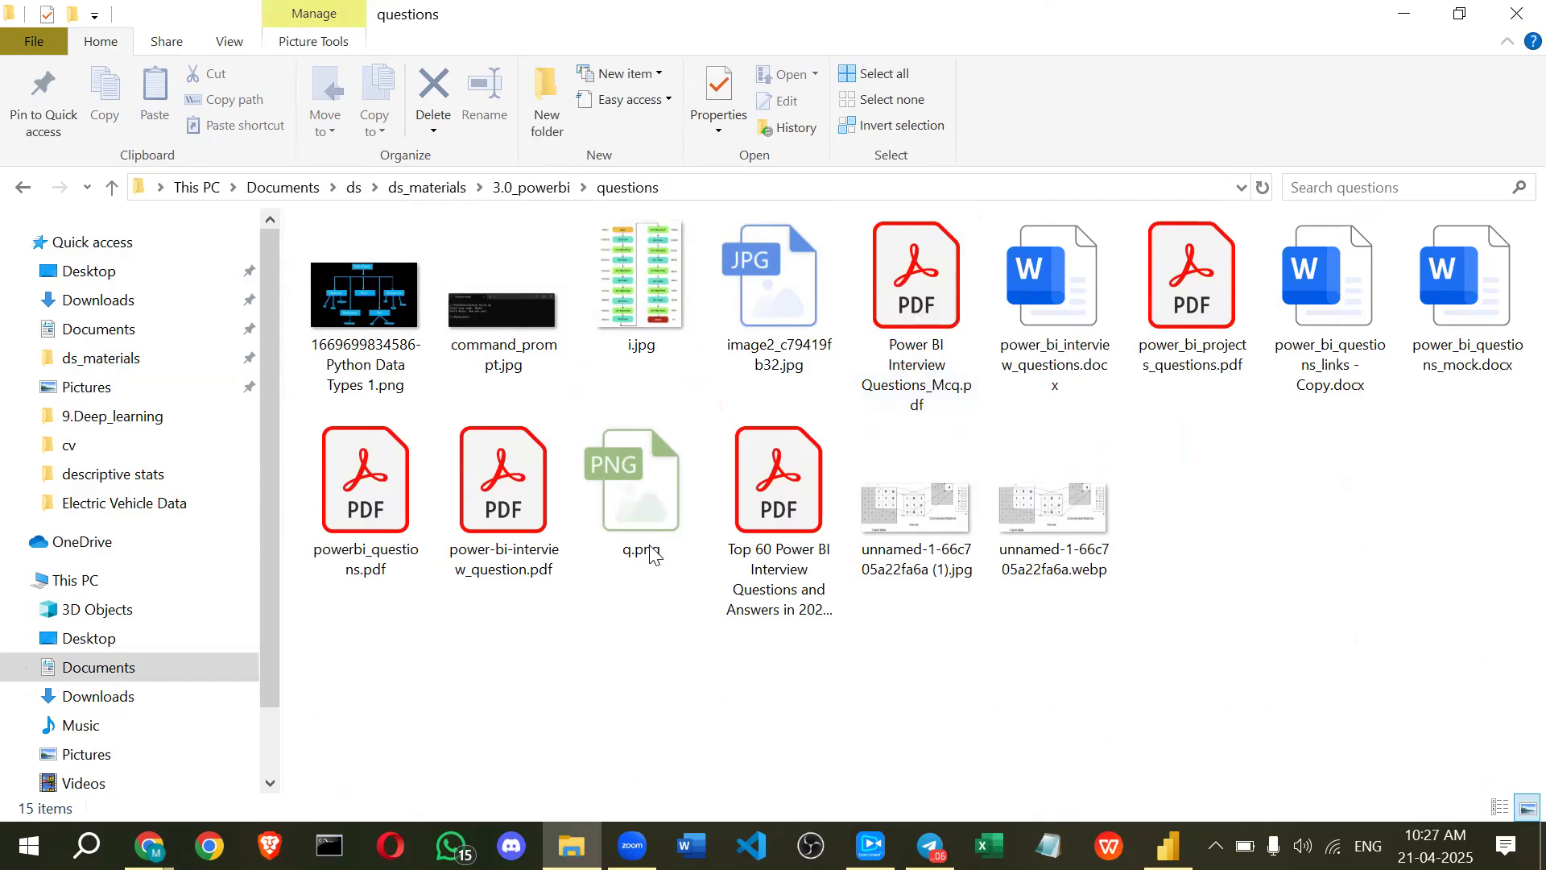
- Look through the Power BI question files, including powerbi_questions.pdf, power_bi_questions_links - Copy.docx and power_bi_questions_mock.docx
click(636, 459)
key(Up)
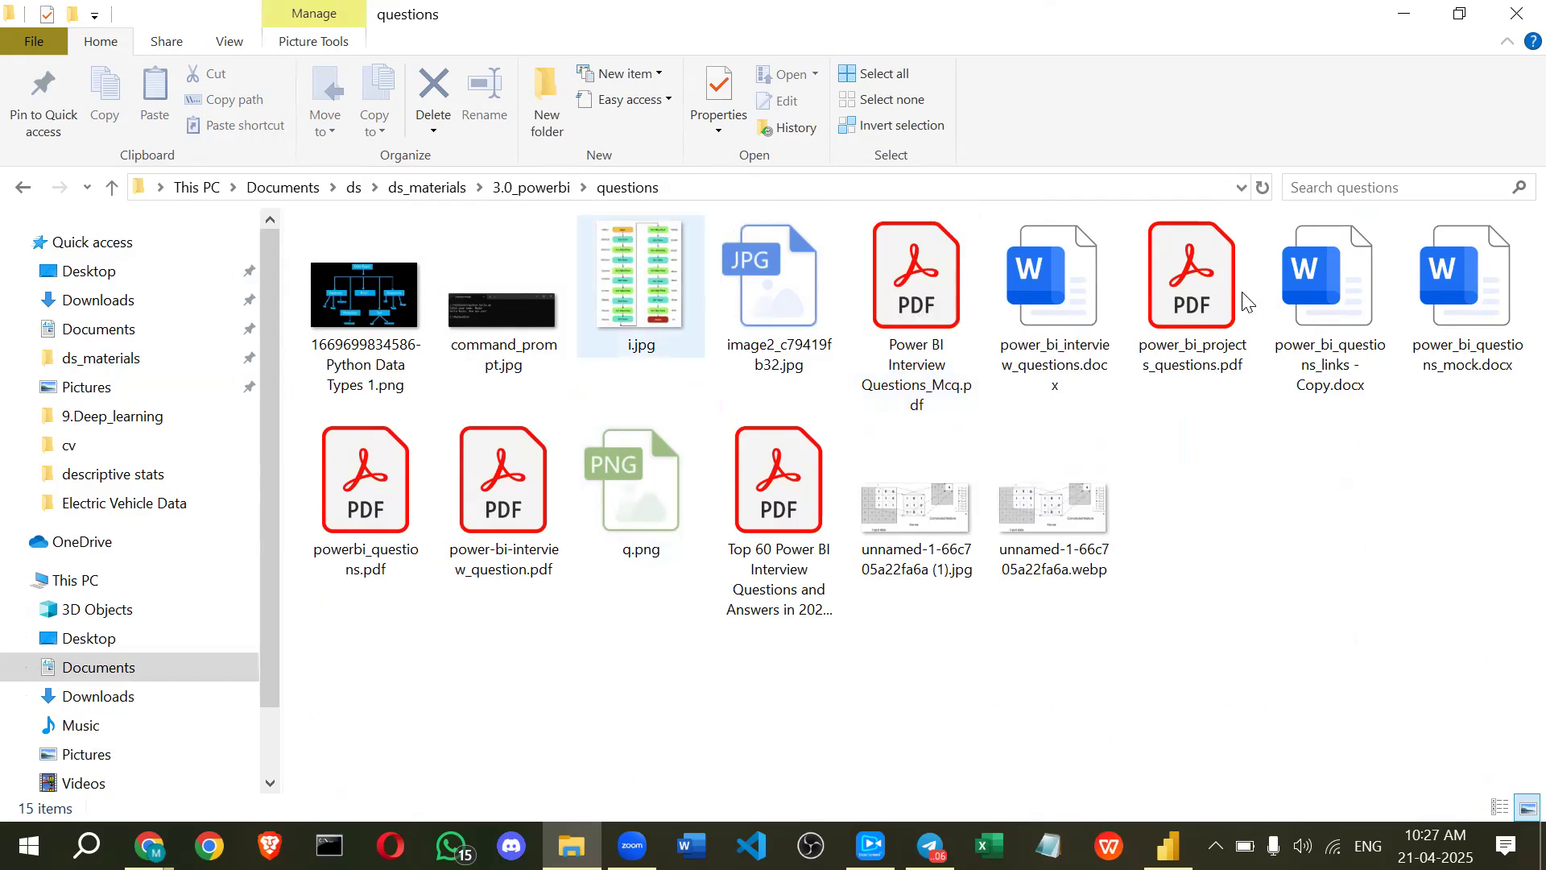
click(1191, 290)
click(1327, 326)
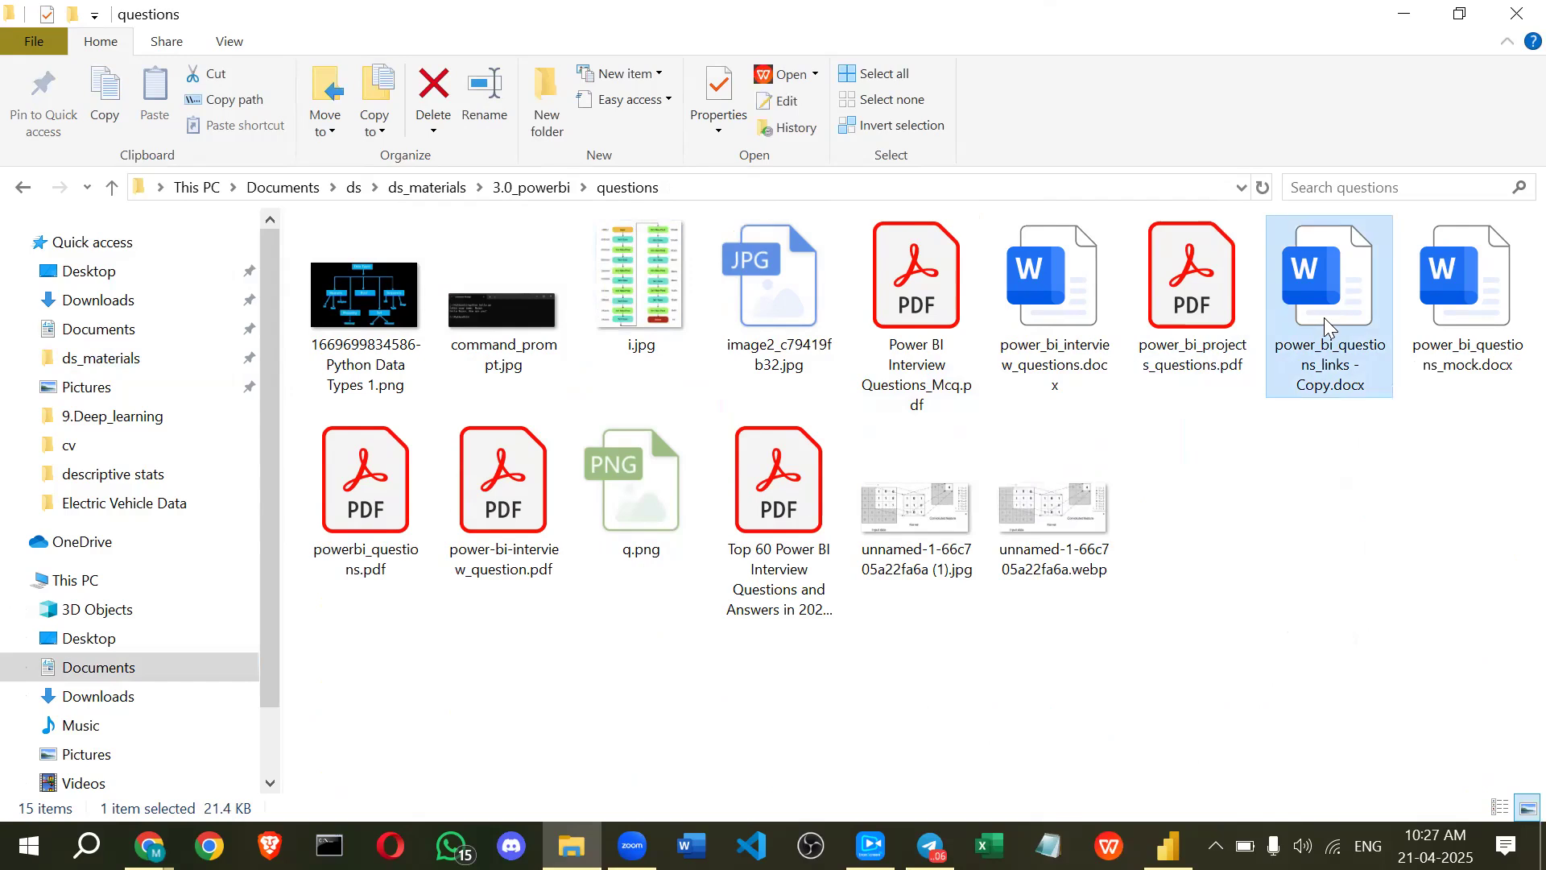
click(359, 483)
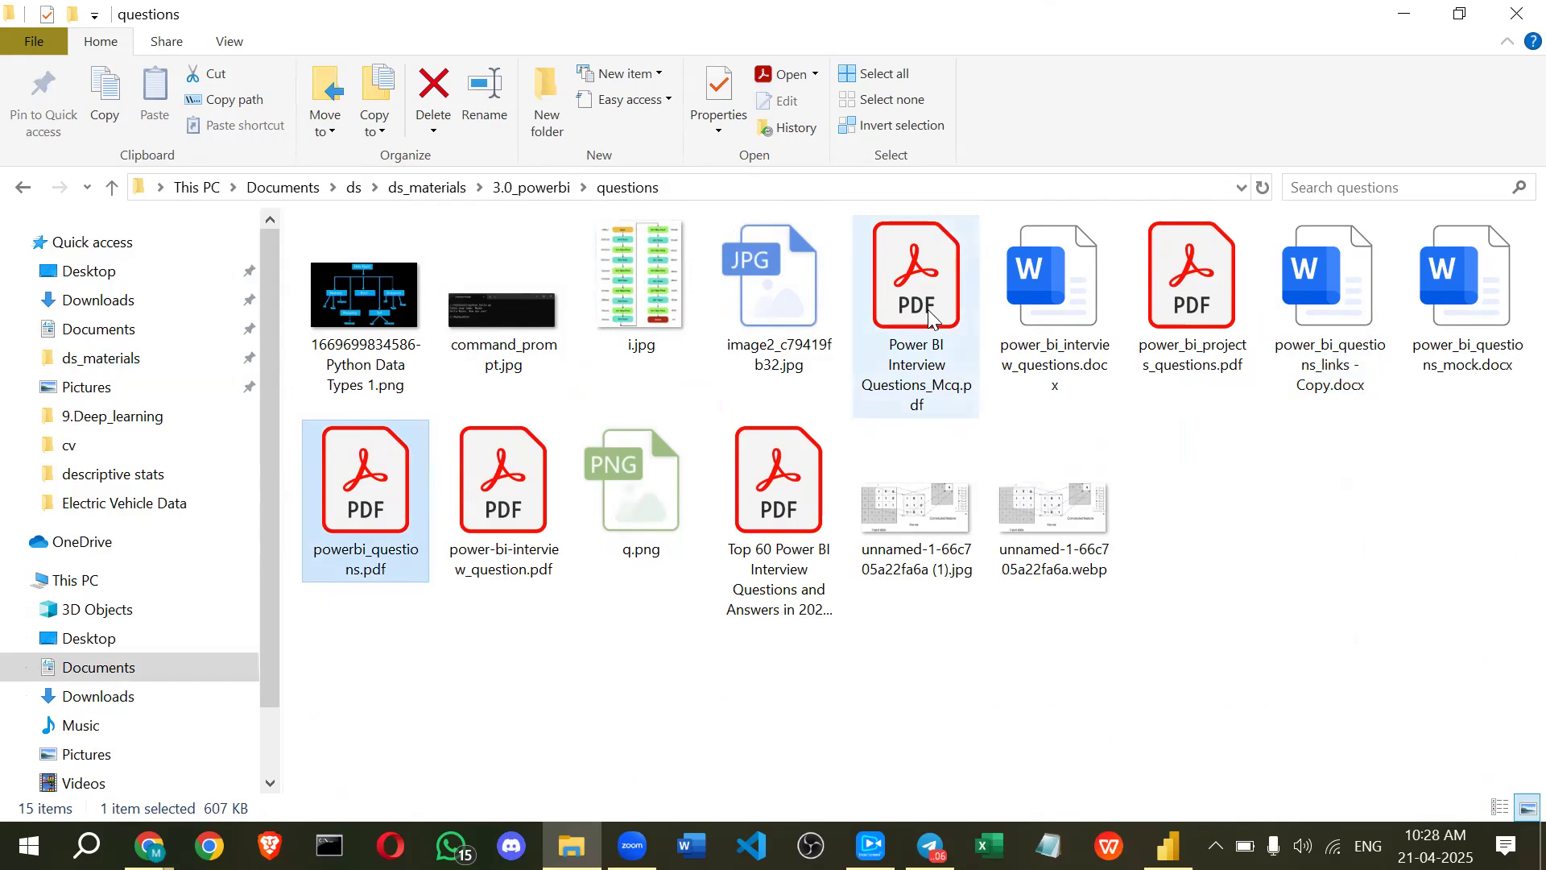
click(1336, 342)
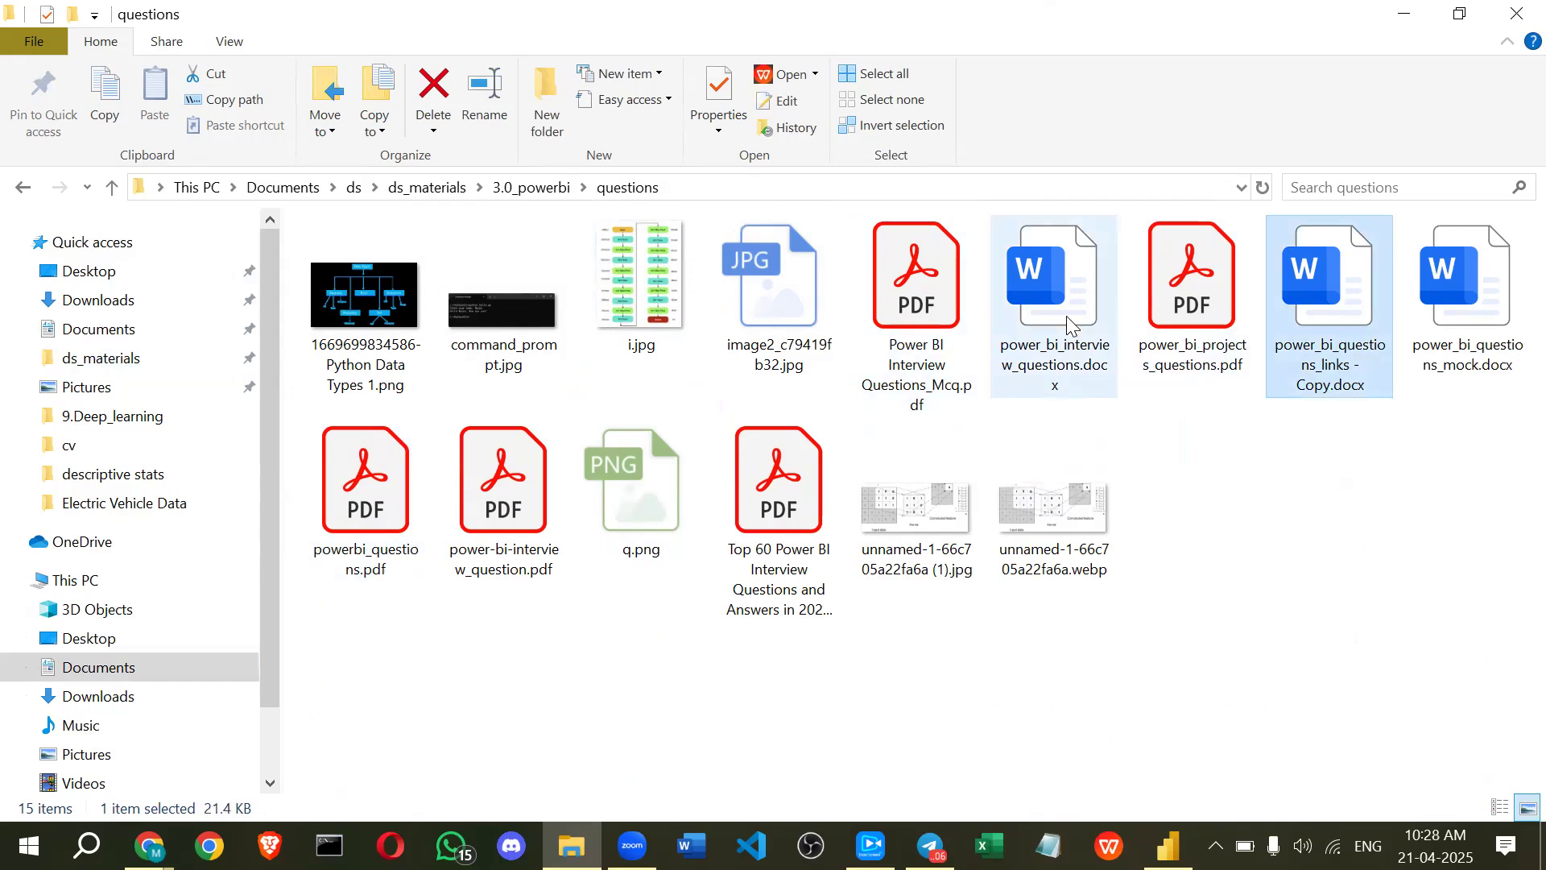
click(1480, 355)
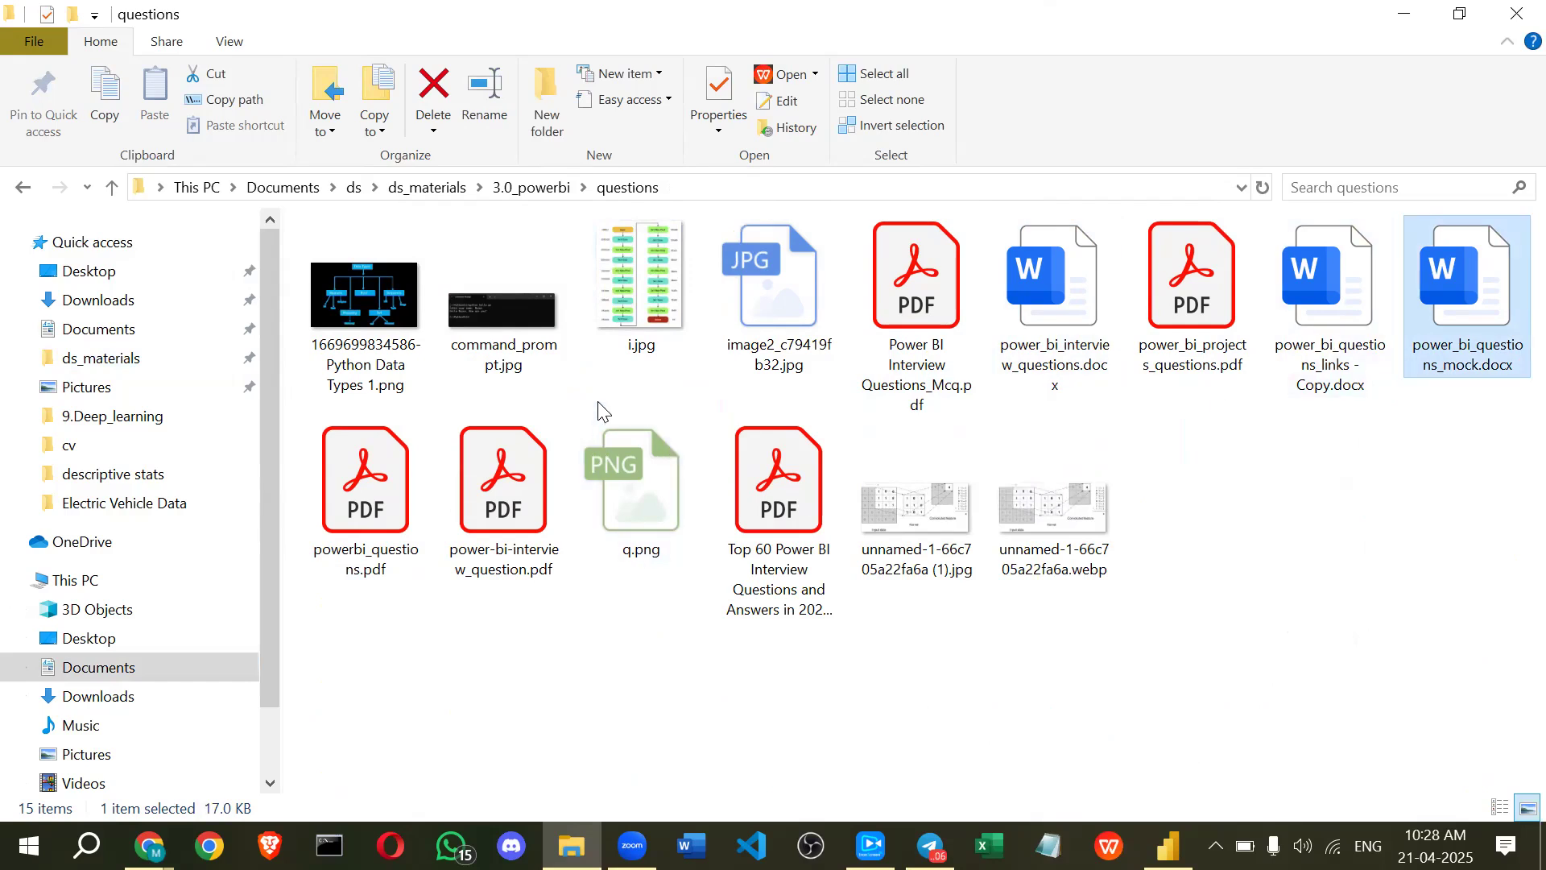
- Open dax_formulas_details.docx from the resource folder inside 3.0_powerbi
key(BackSpace)
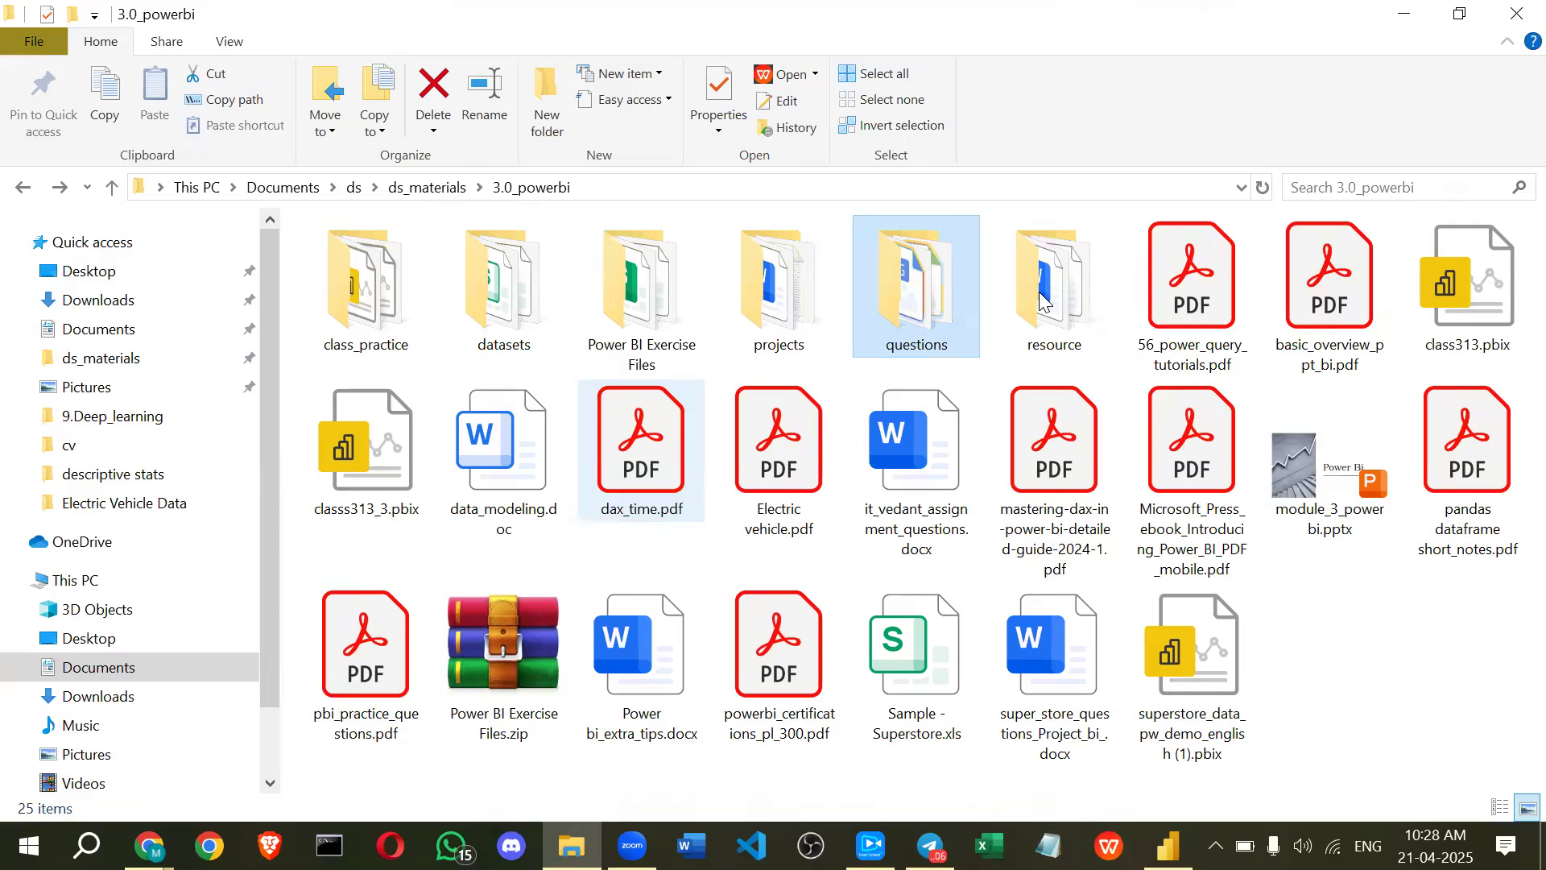
double_click(1039, 292)
double_click(900, 519)
click(1202, 262)
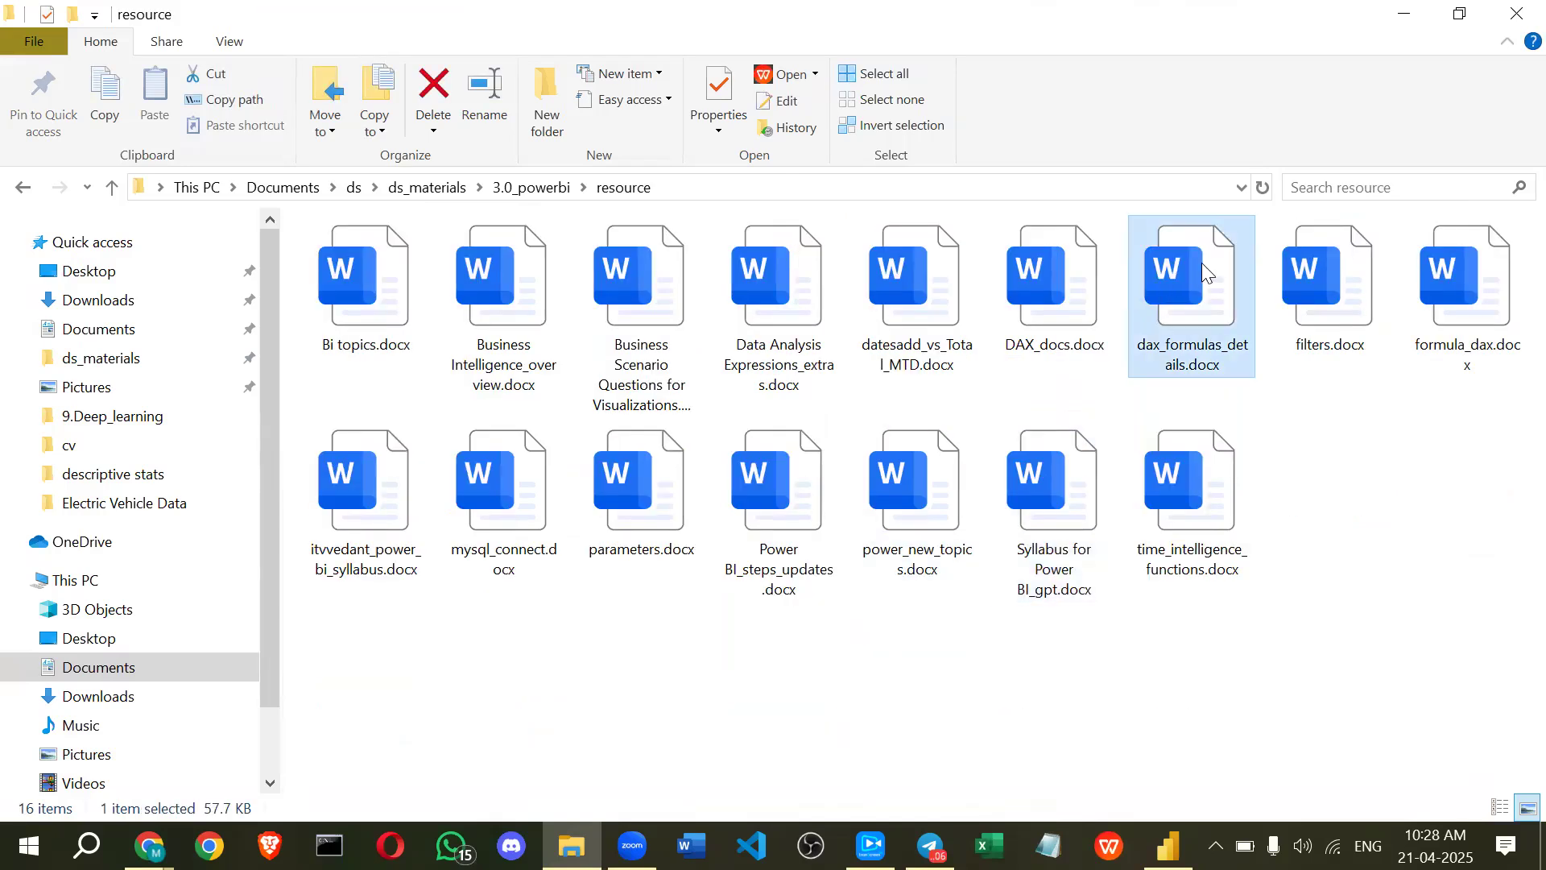
double_click(1201, 262)
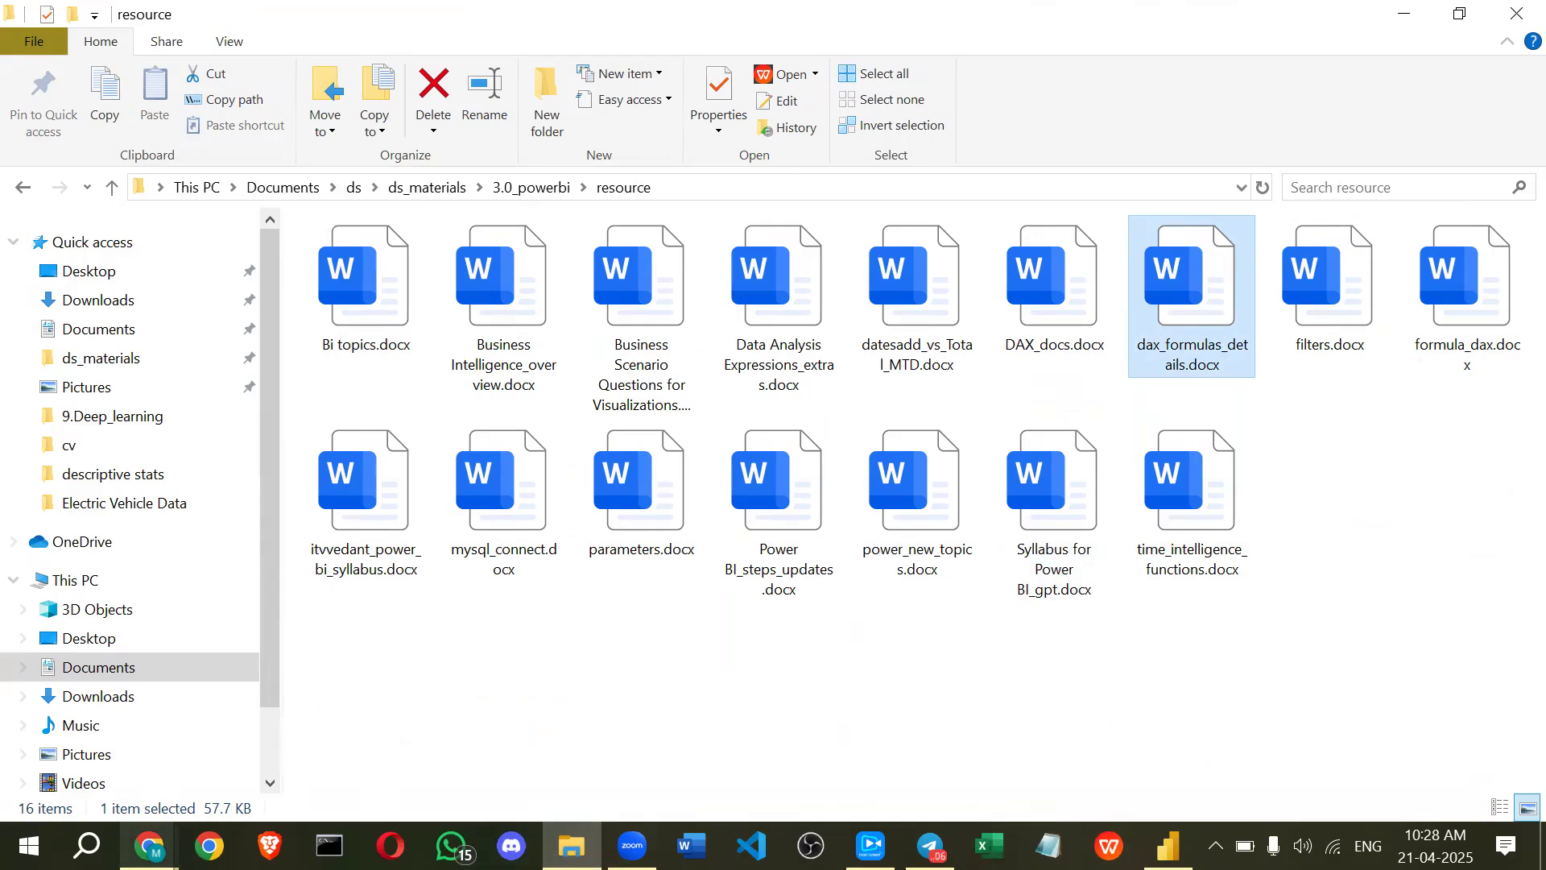
- Switch to Chrome and open the Power BI course content from the essential modules of batch Jan25-D313
click(153, 846)
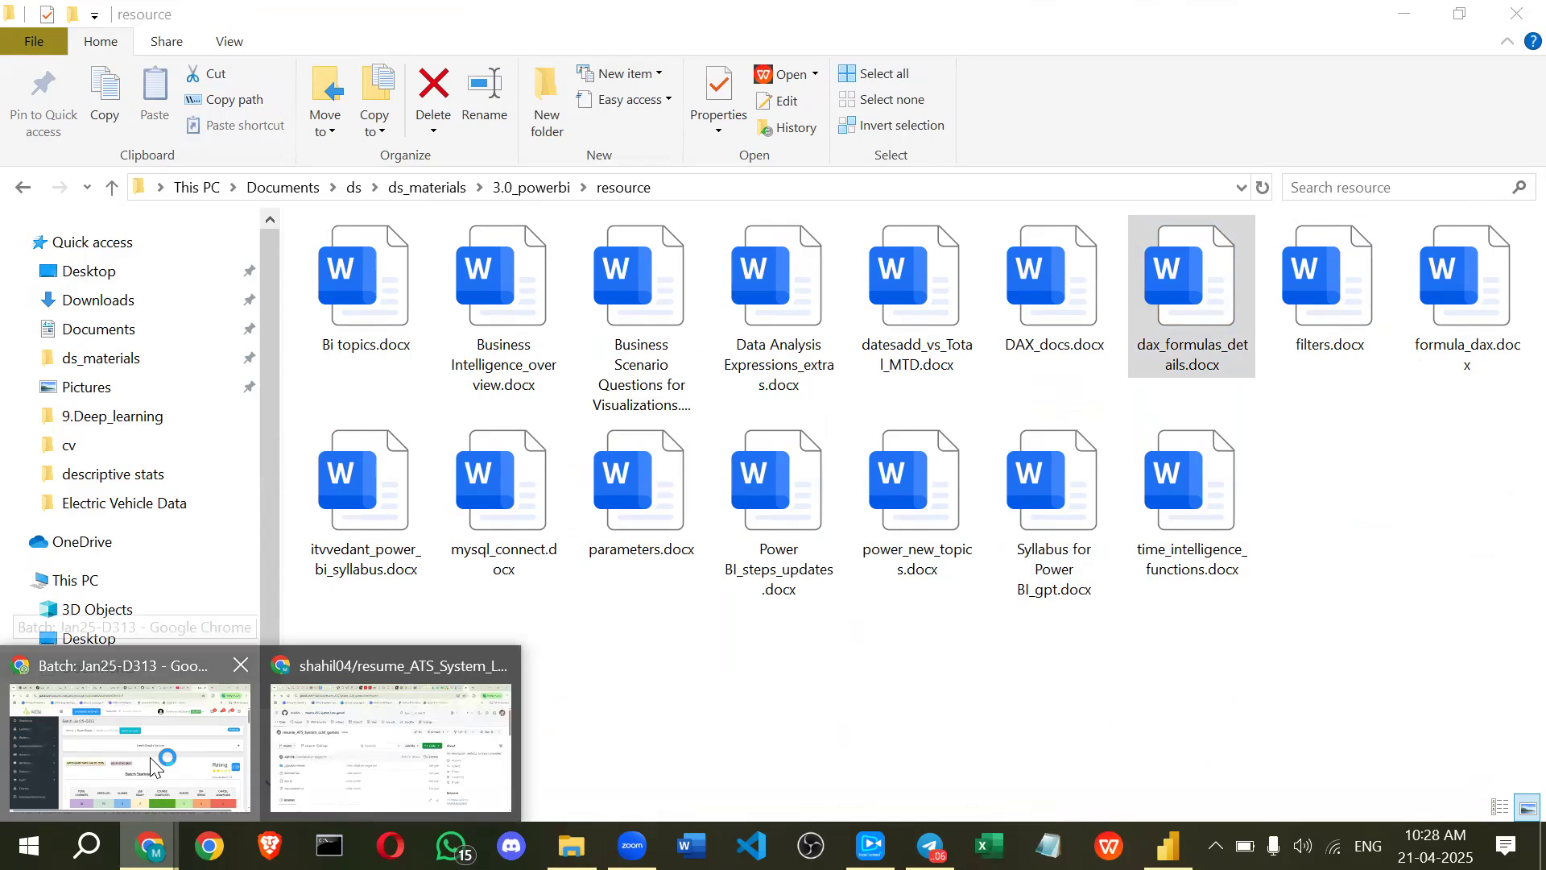
click(153, 765)
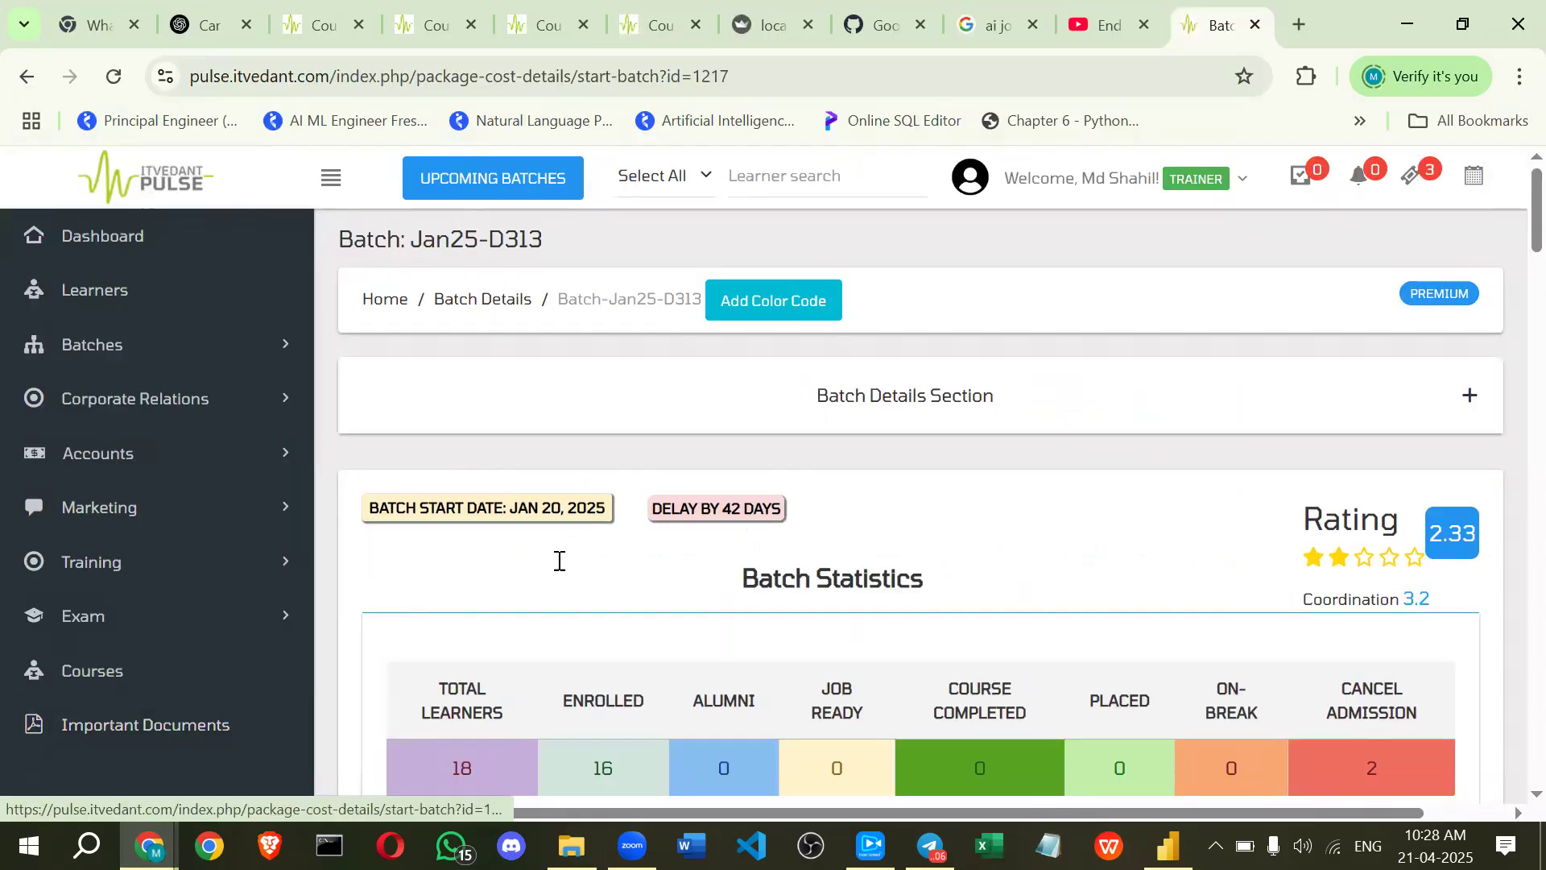
scroll(872, 495, down, 10)
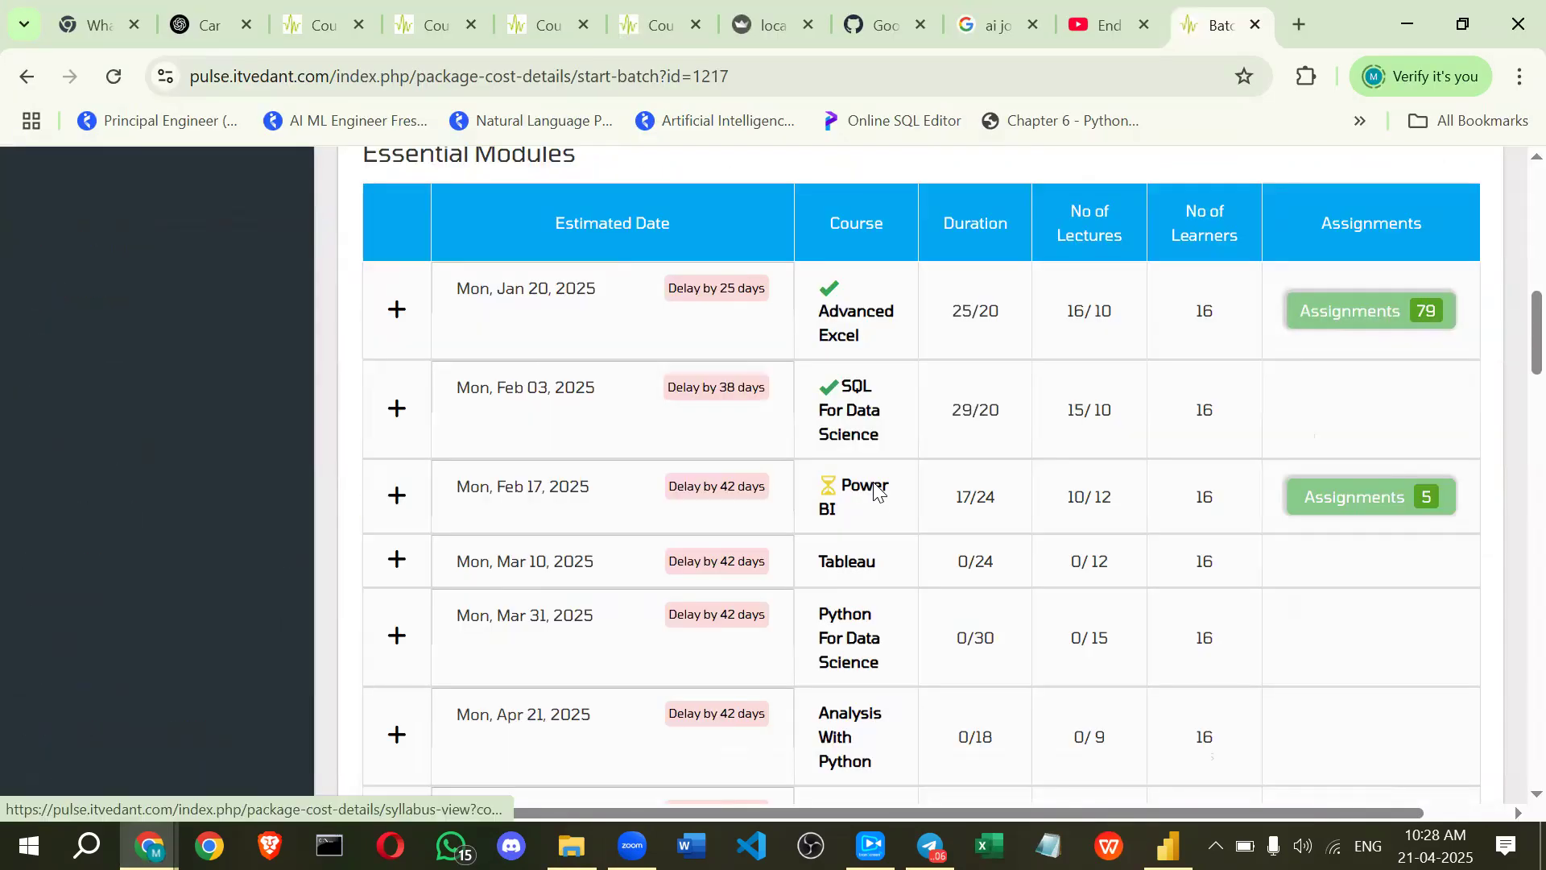
click(876, 491)
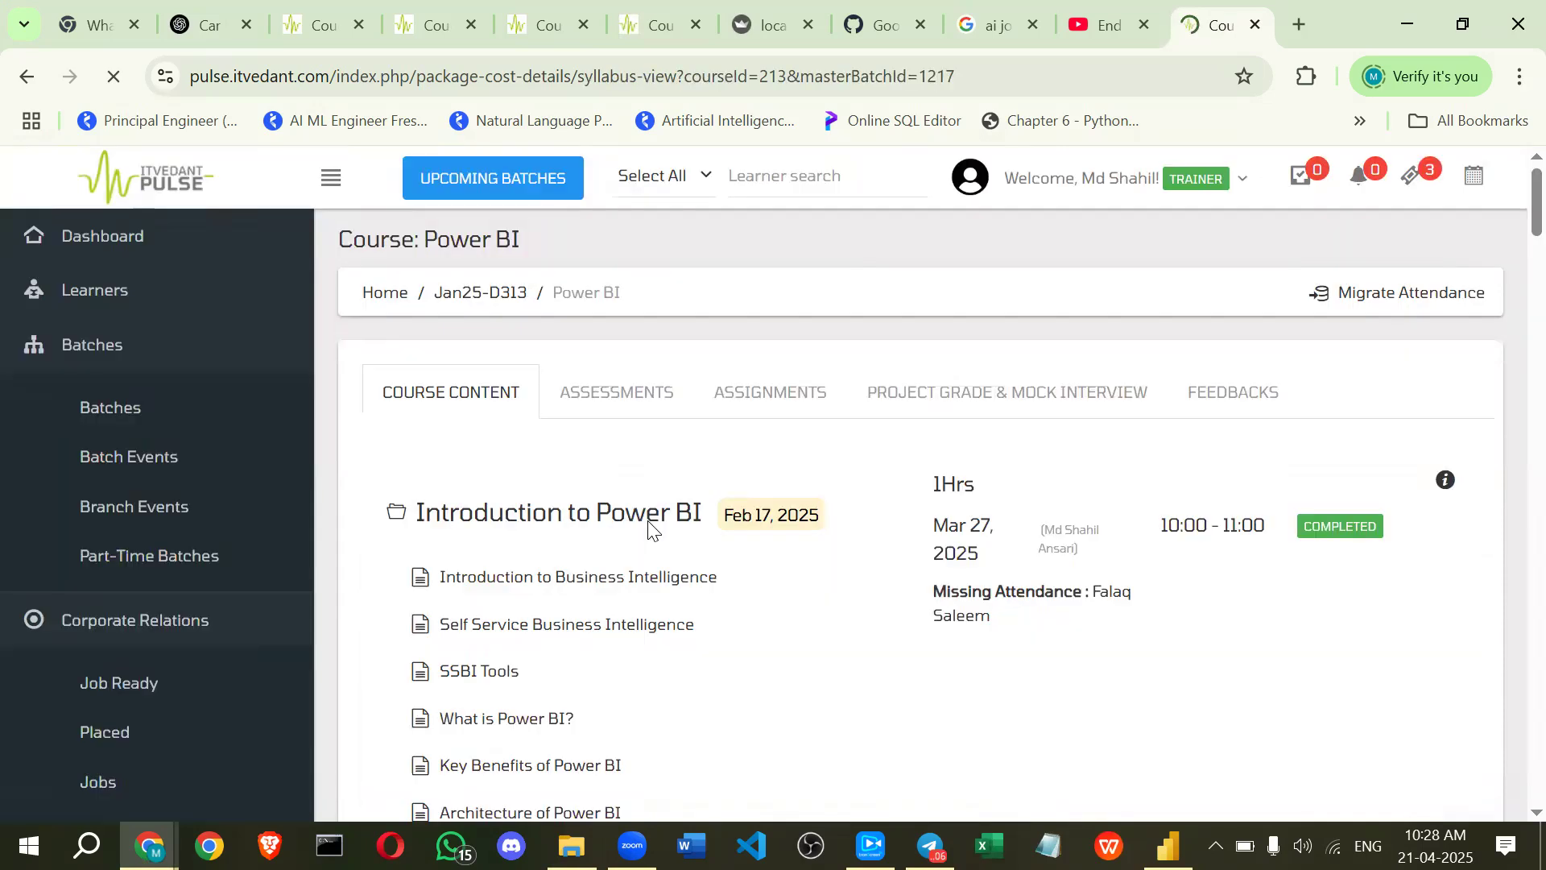
scroll(649, 528, down, 3)
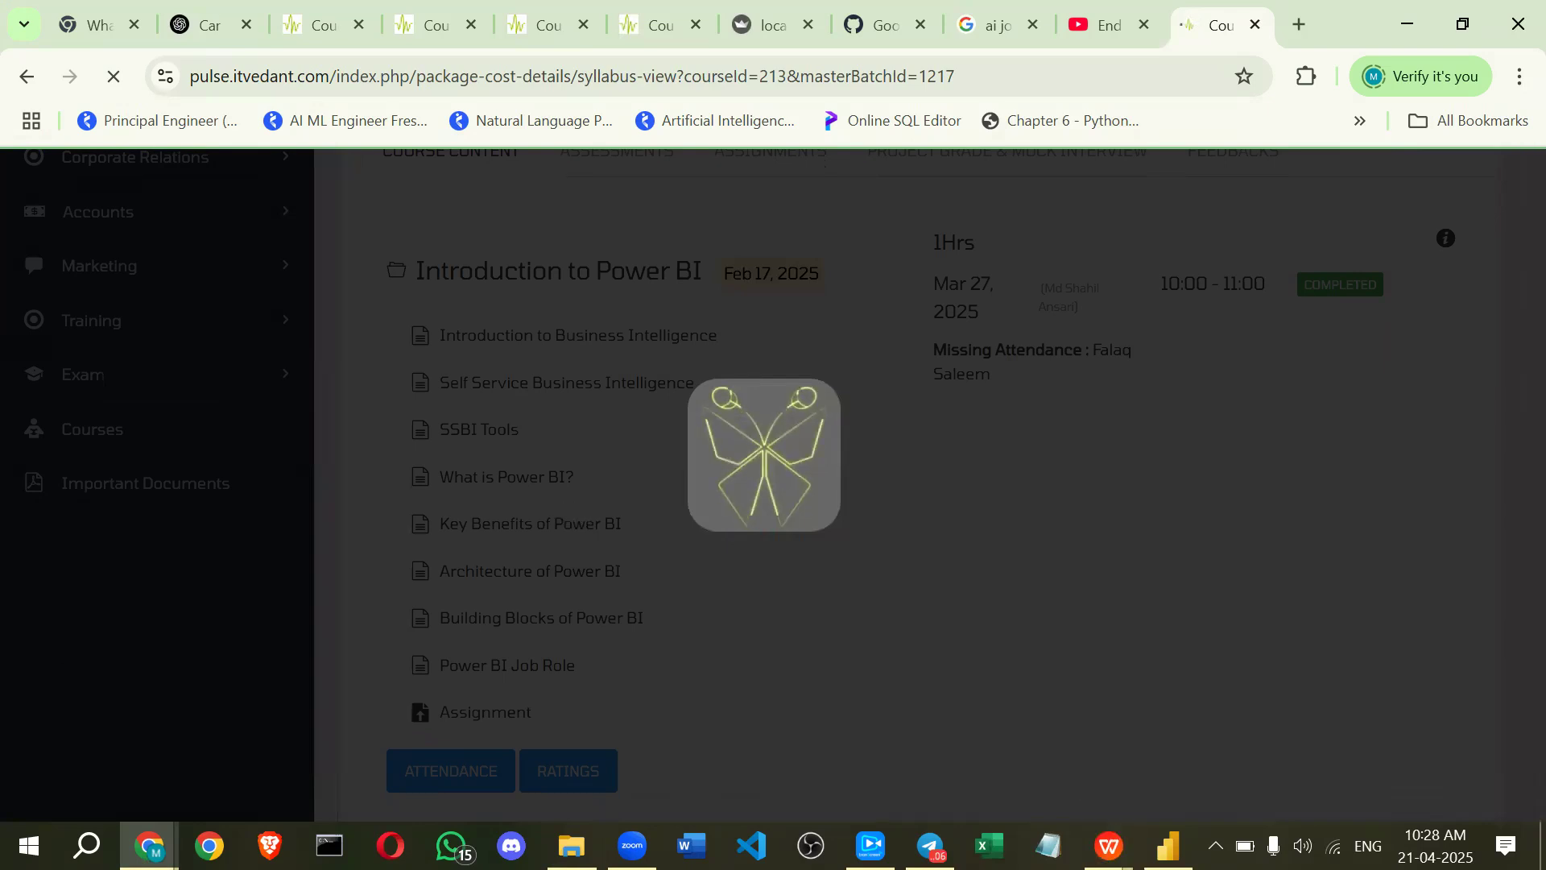
- Switch to the dax_formulas_details.docx document in WPS Office
mouse_move(1109, 844)
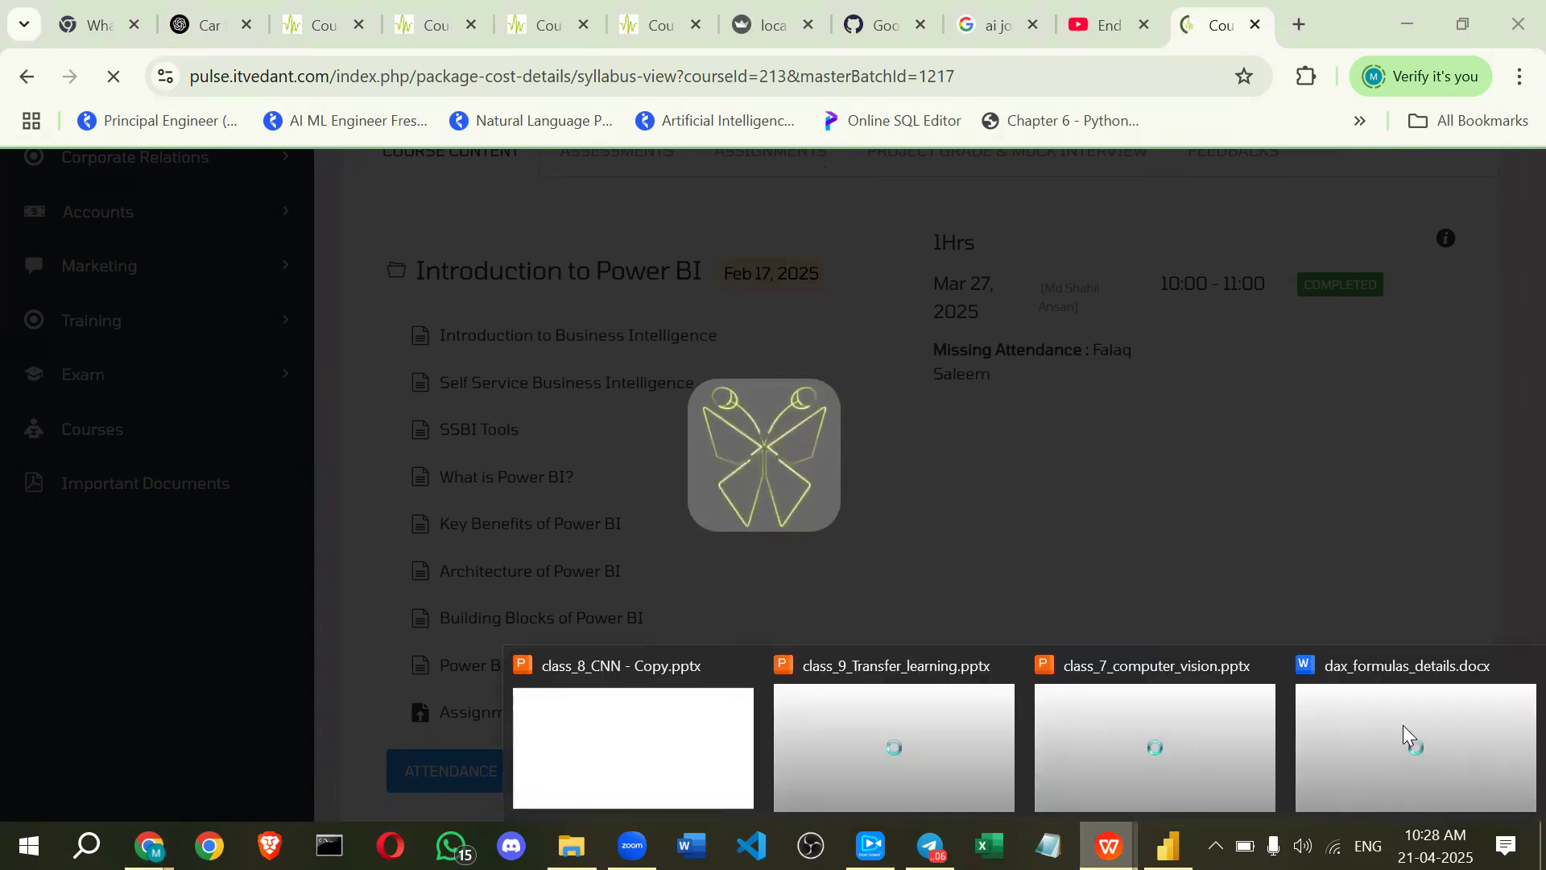
click(1402, 724)
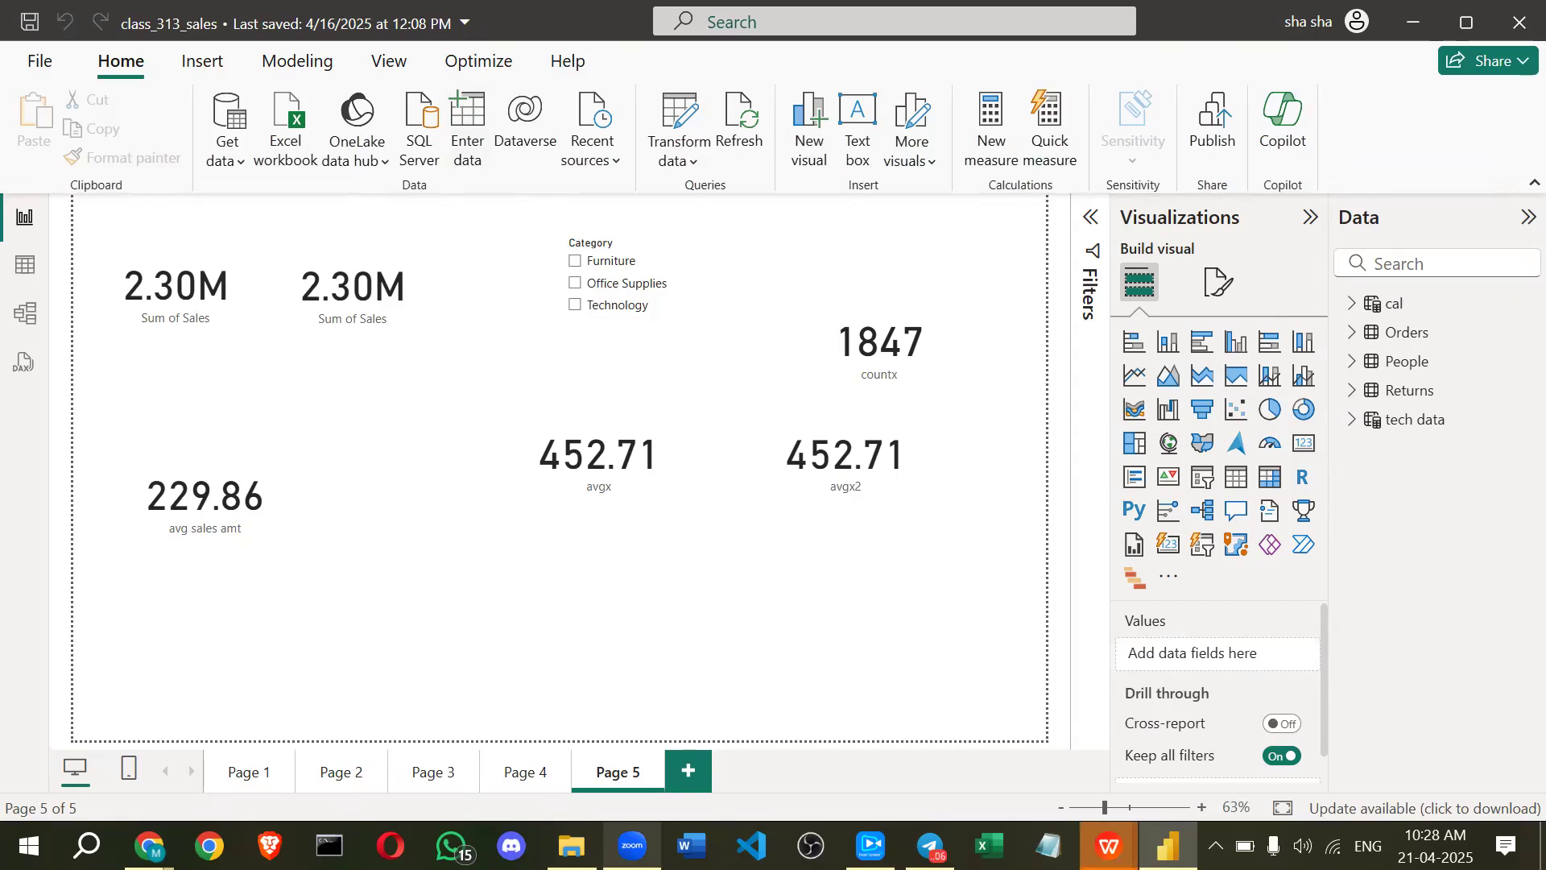
- Return to File Explorer and open the sales-insights-data-analysis-project_sql folder under 3.0_powerbi\projects
click(571, 846)
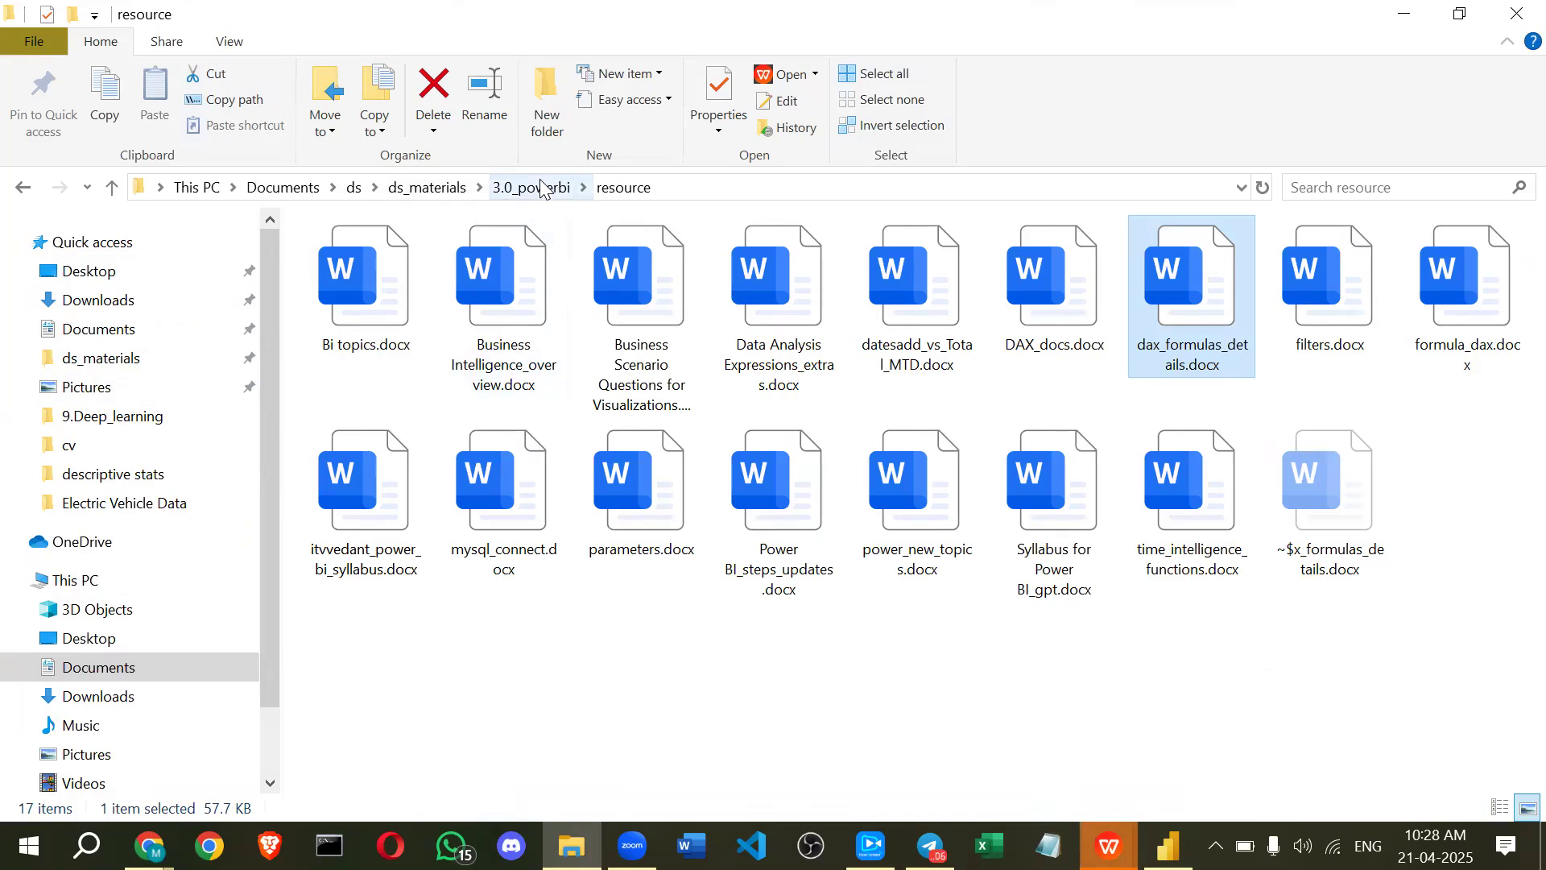
click(539, 186)
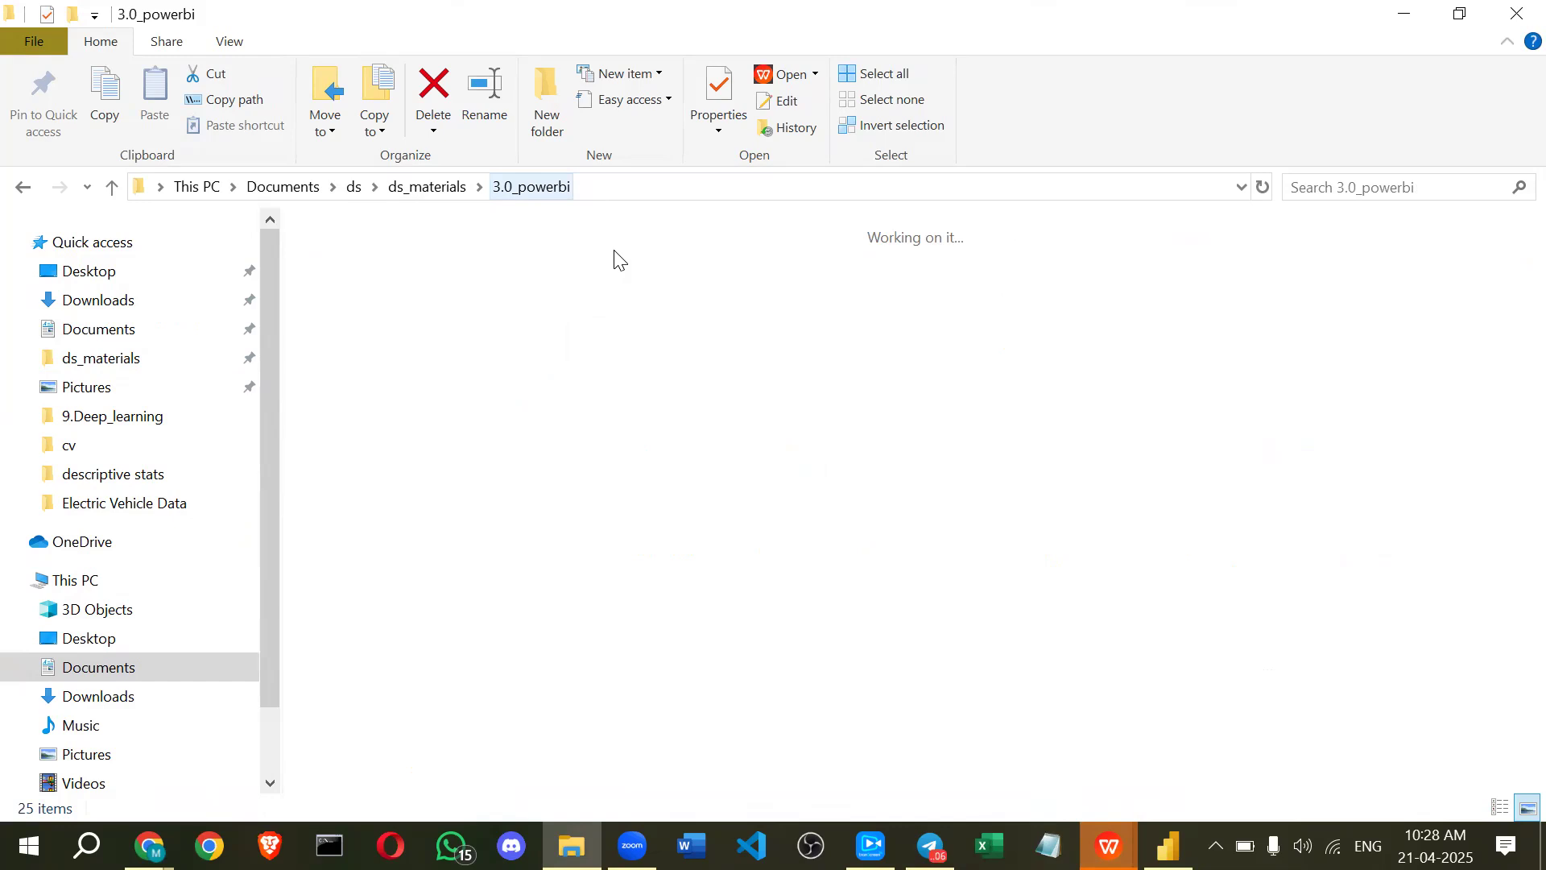
double_click(809, 313)
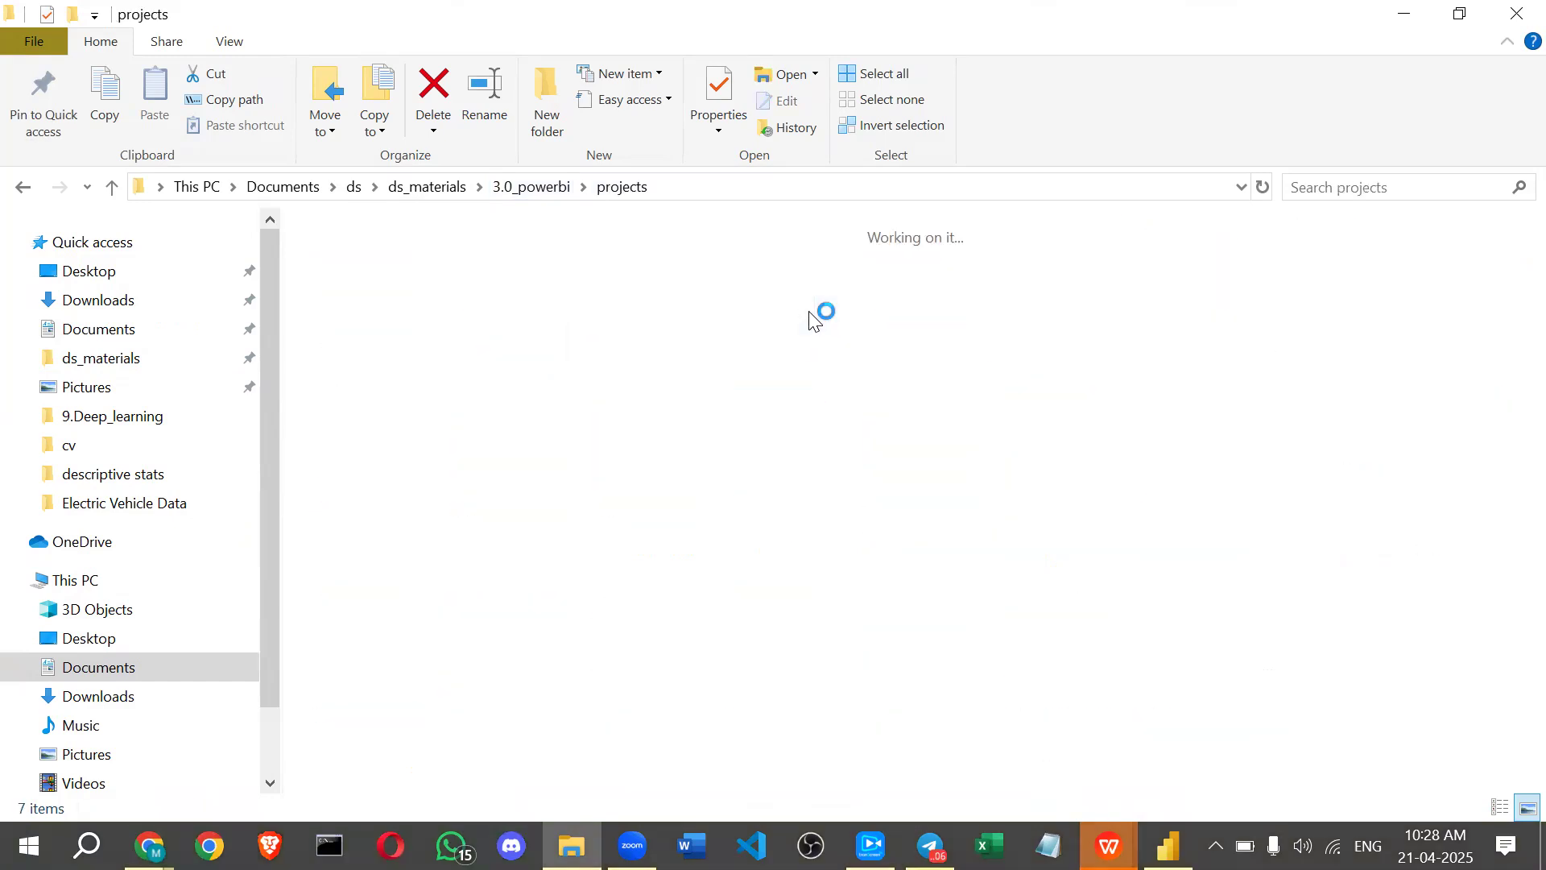
click(812, 320)
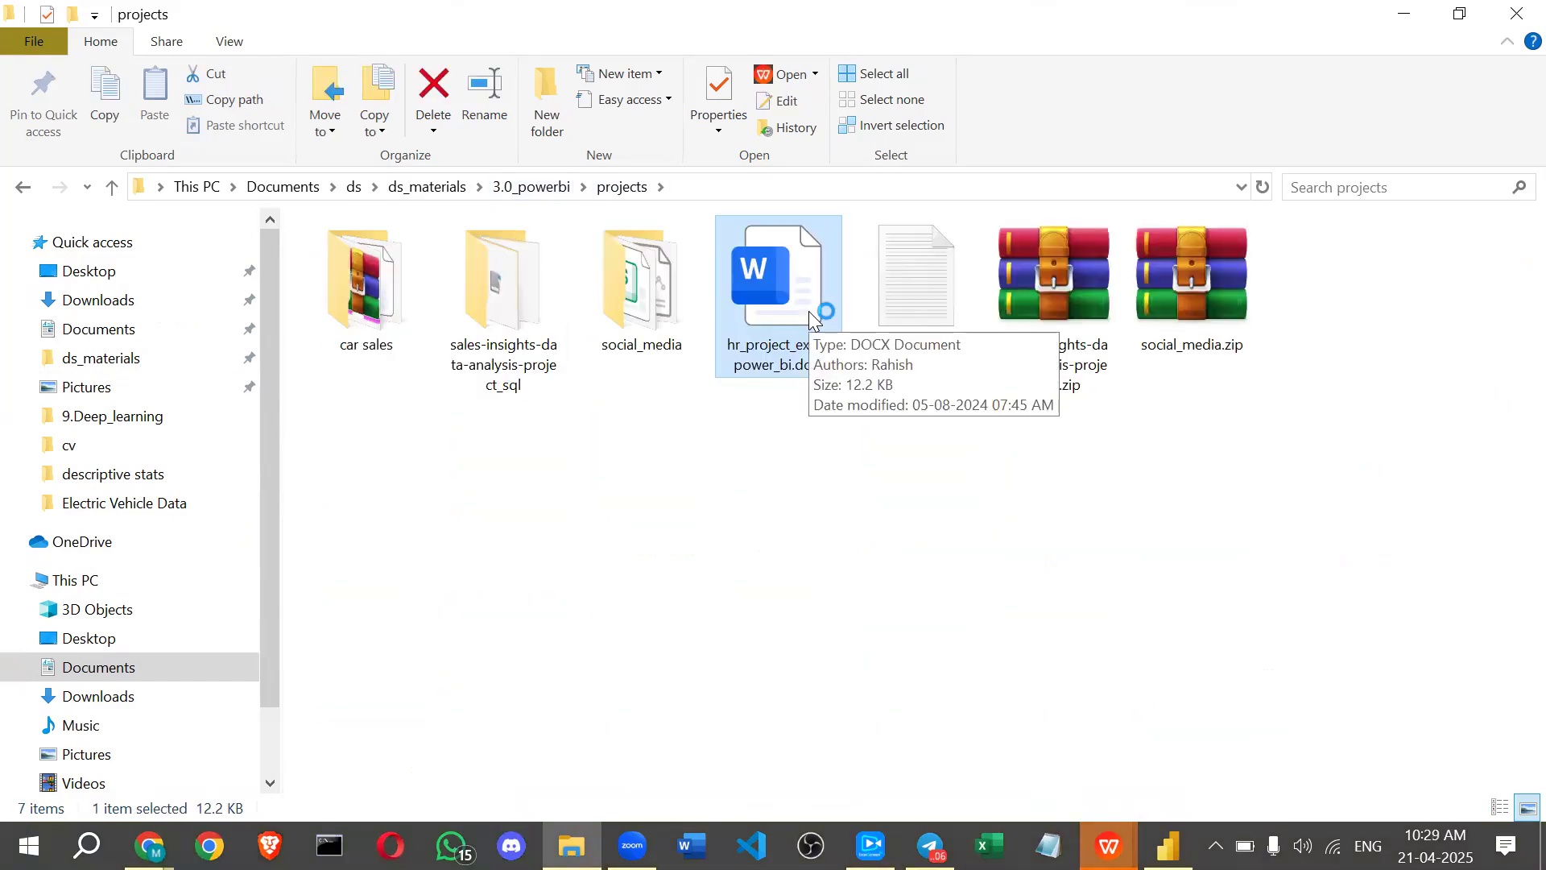
click(523, 306)
double_click(523, 306)
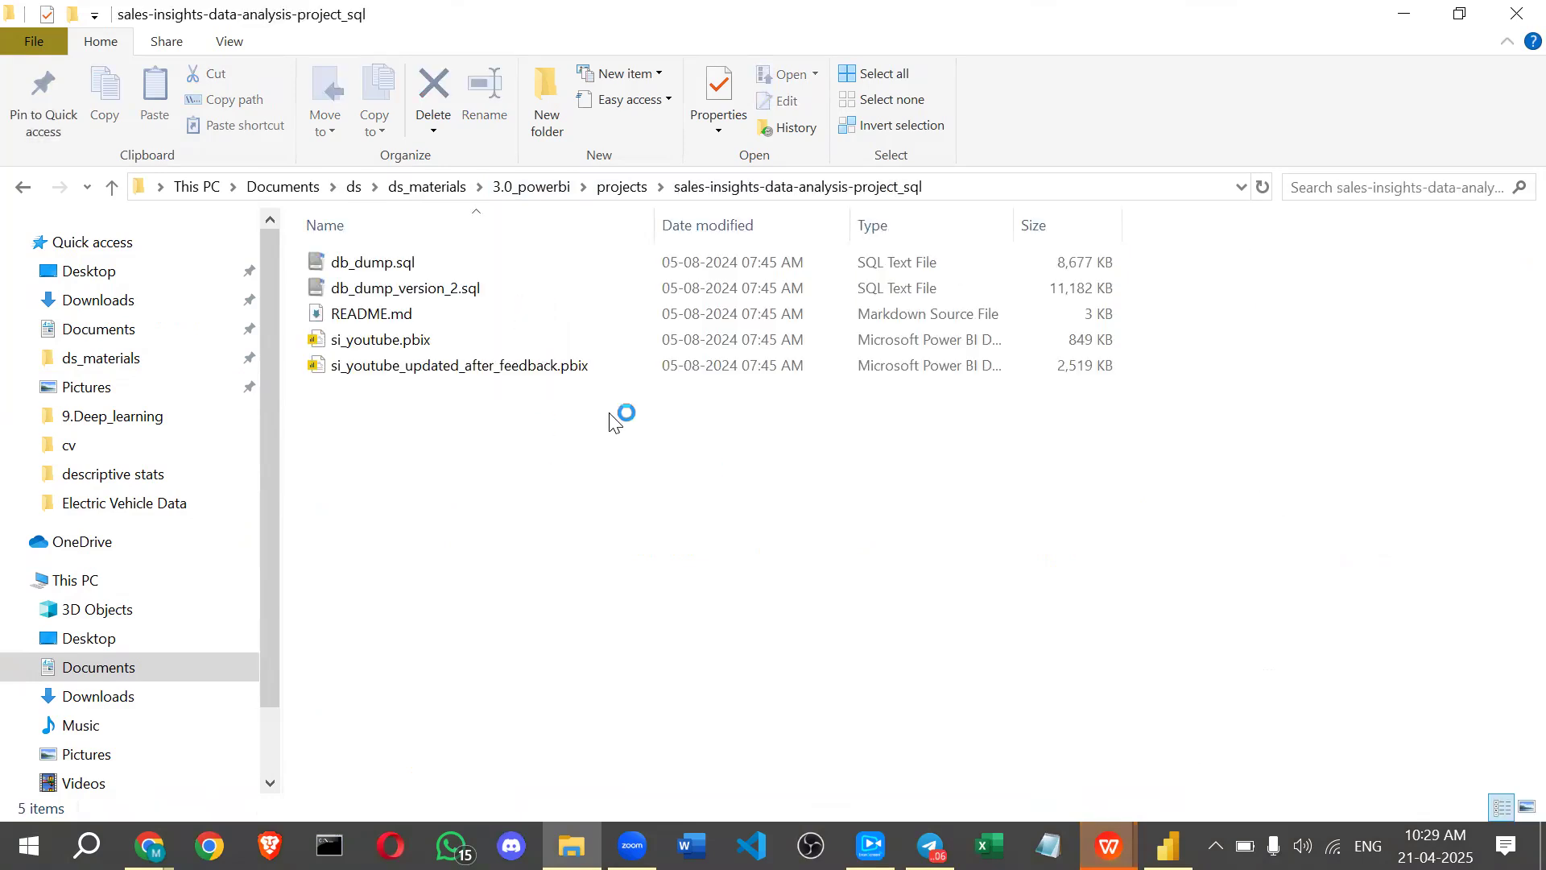
- Go back to ds_materials, open 1.0excel\practice_datasets and display its files as large icons
key(alt+Left)
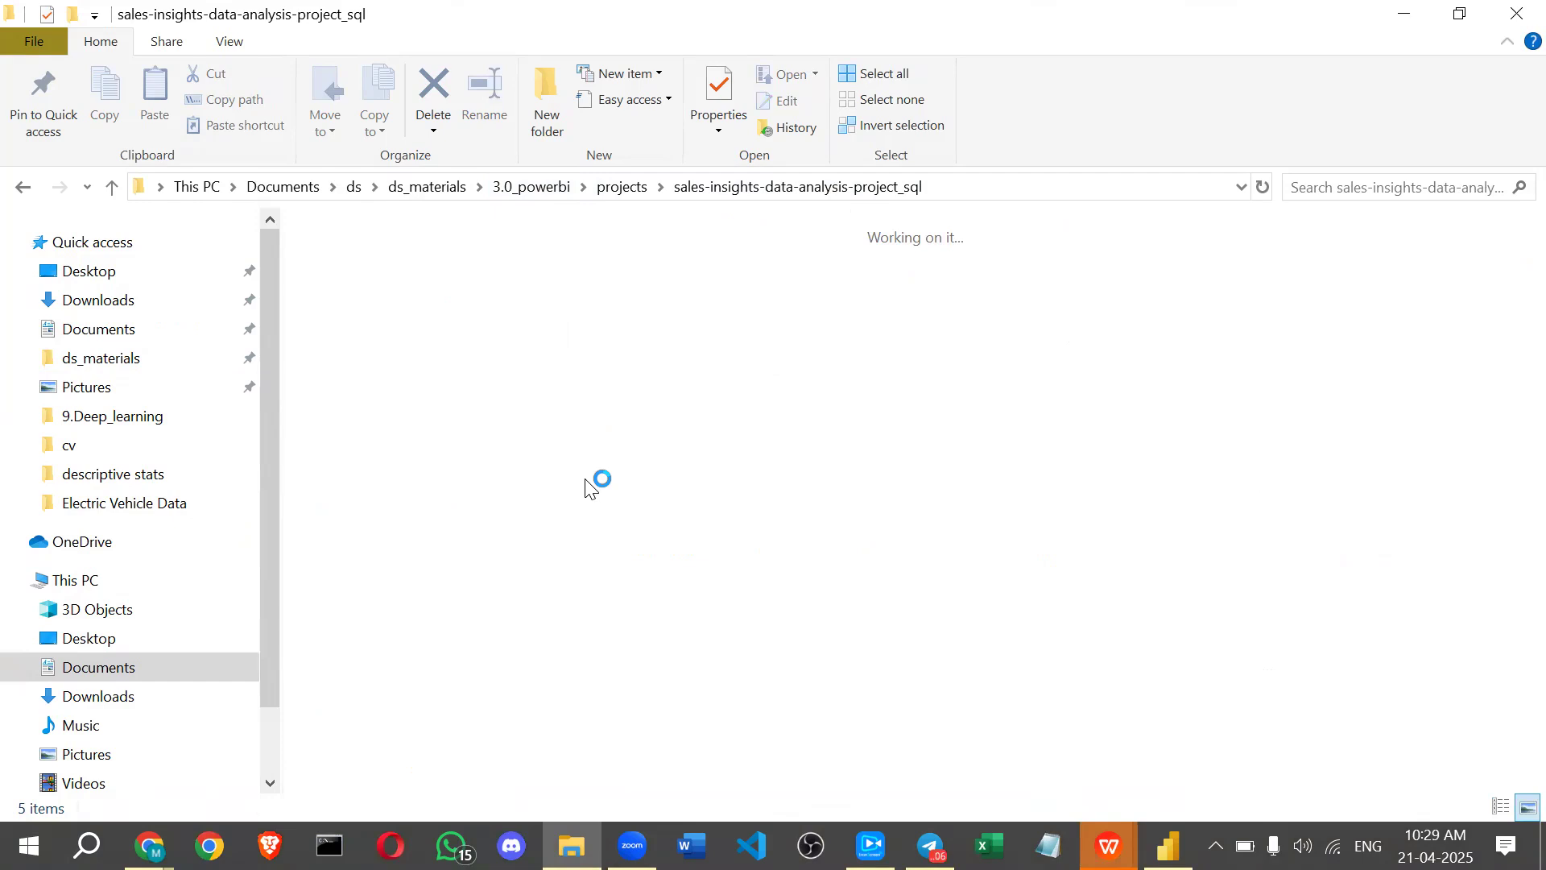
key(alt+Left)
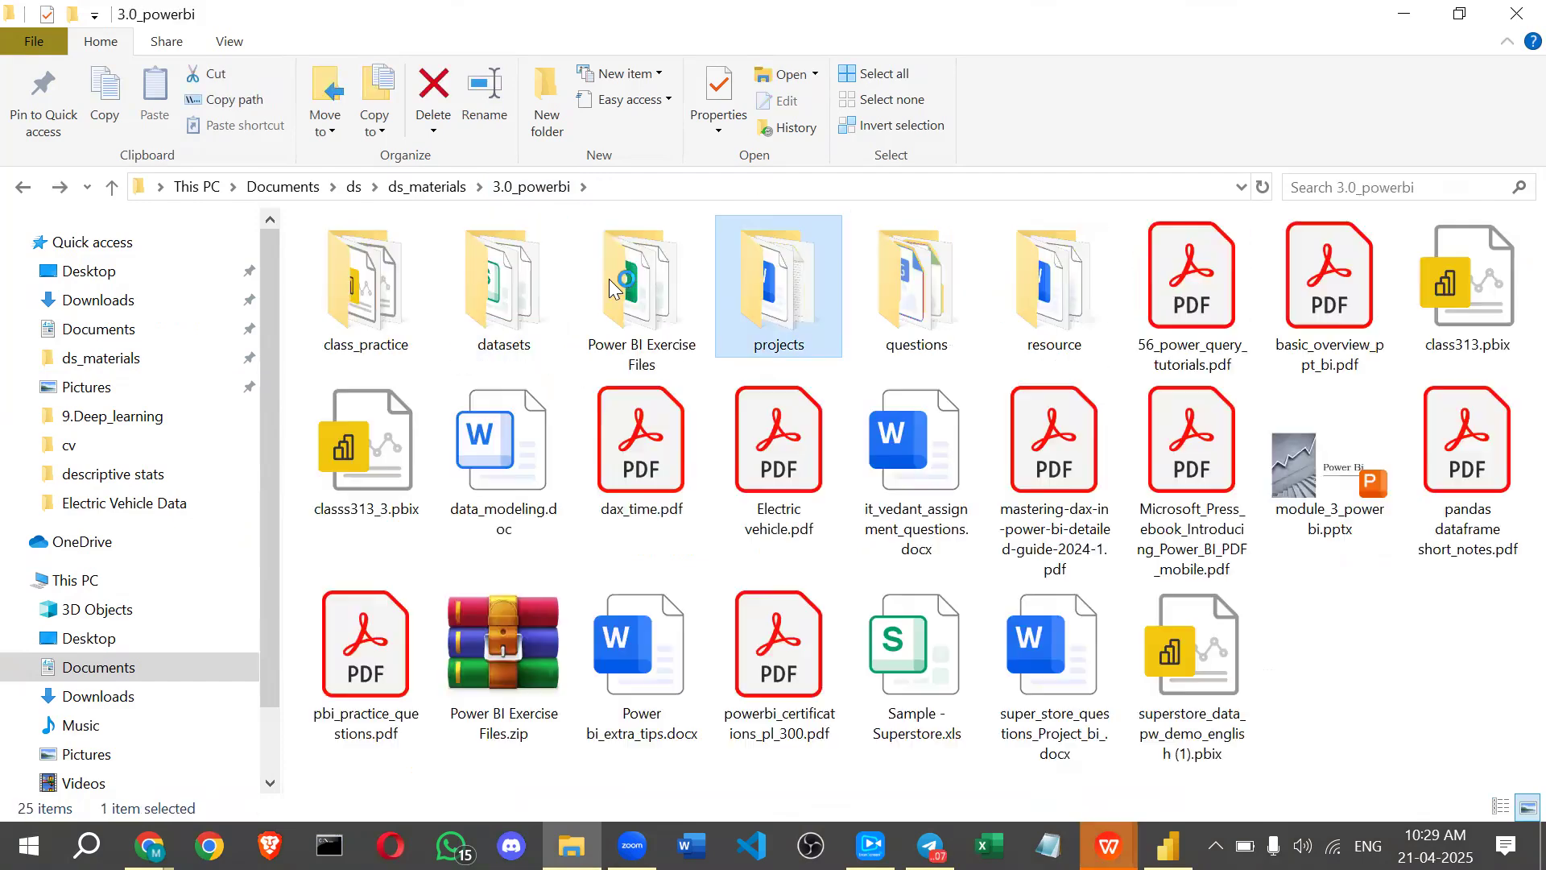
click(436, 187)
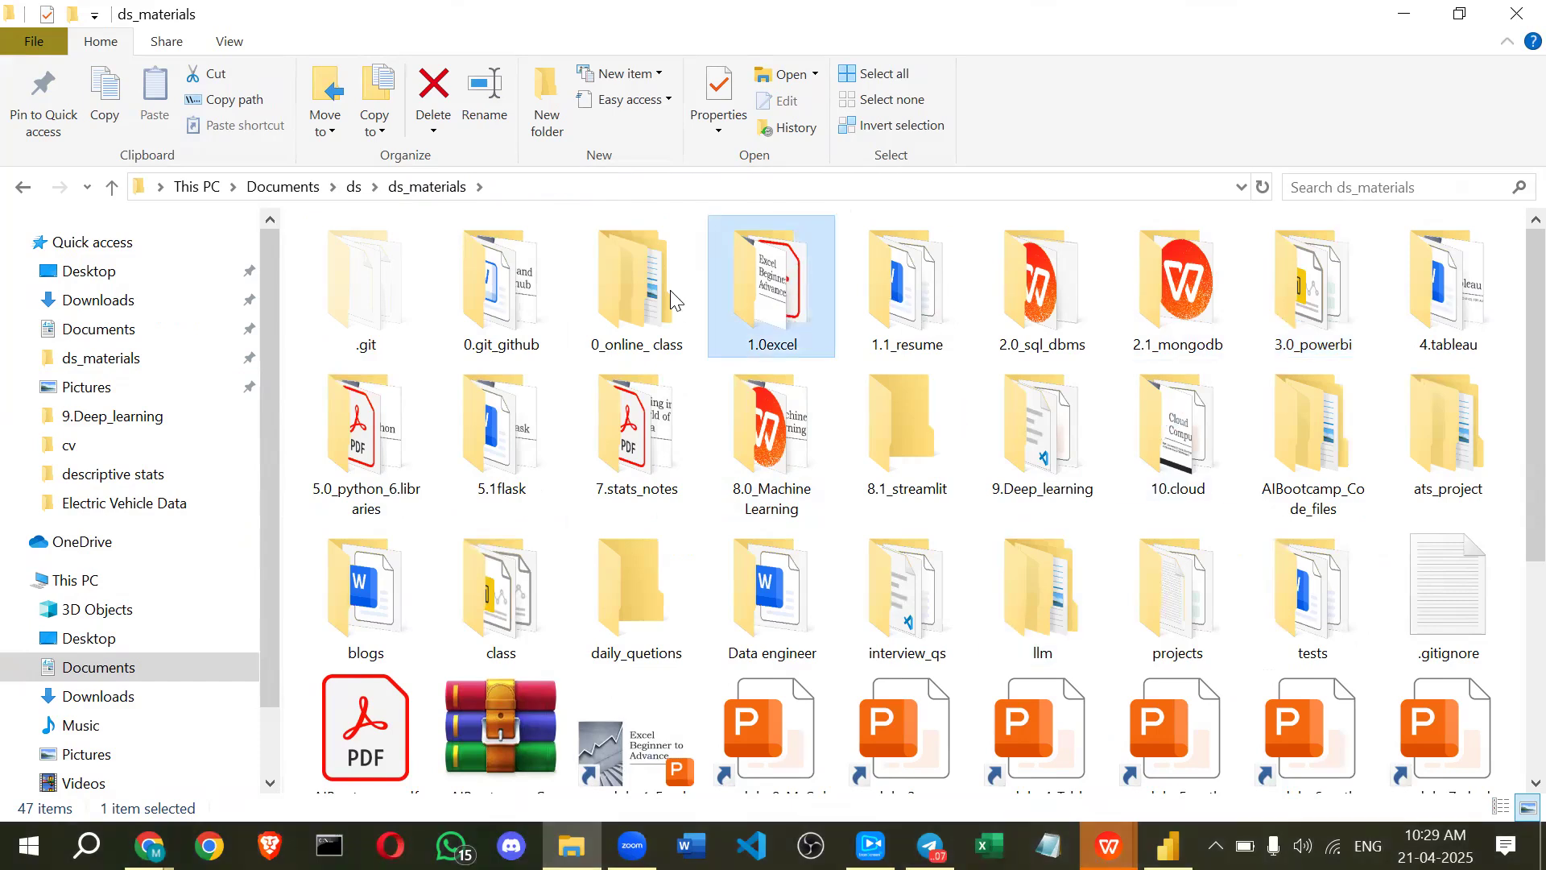
double_click(712, 277)
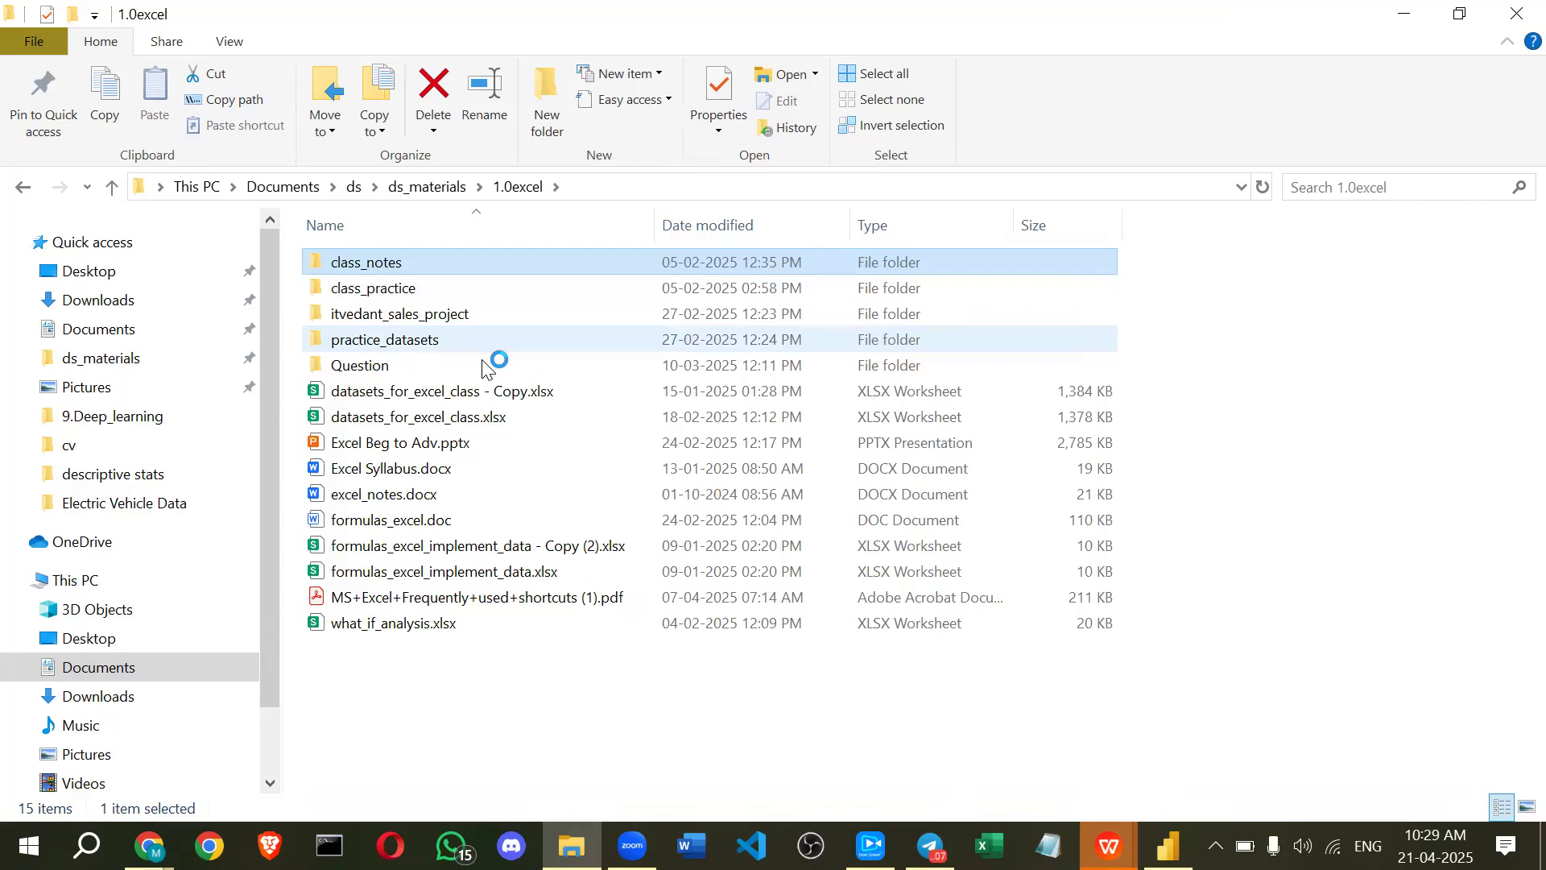
double_click(496, 338)
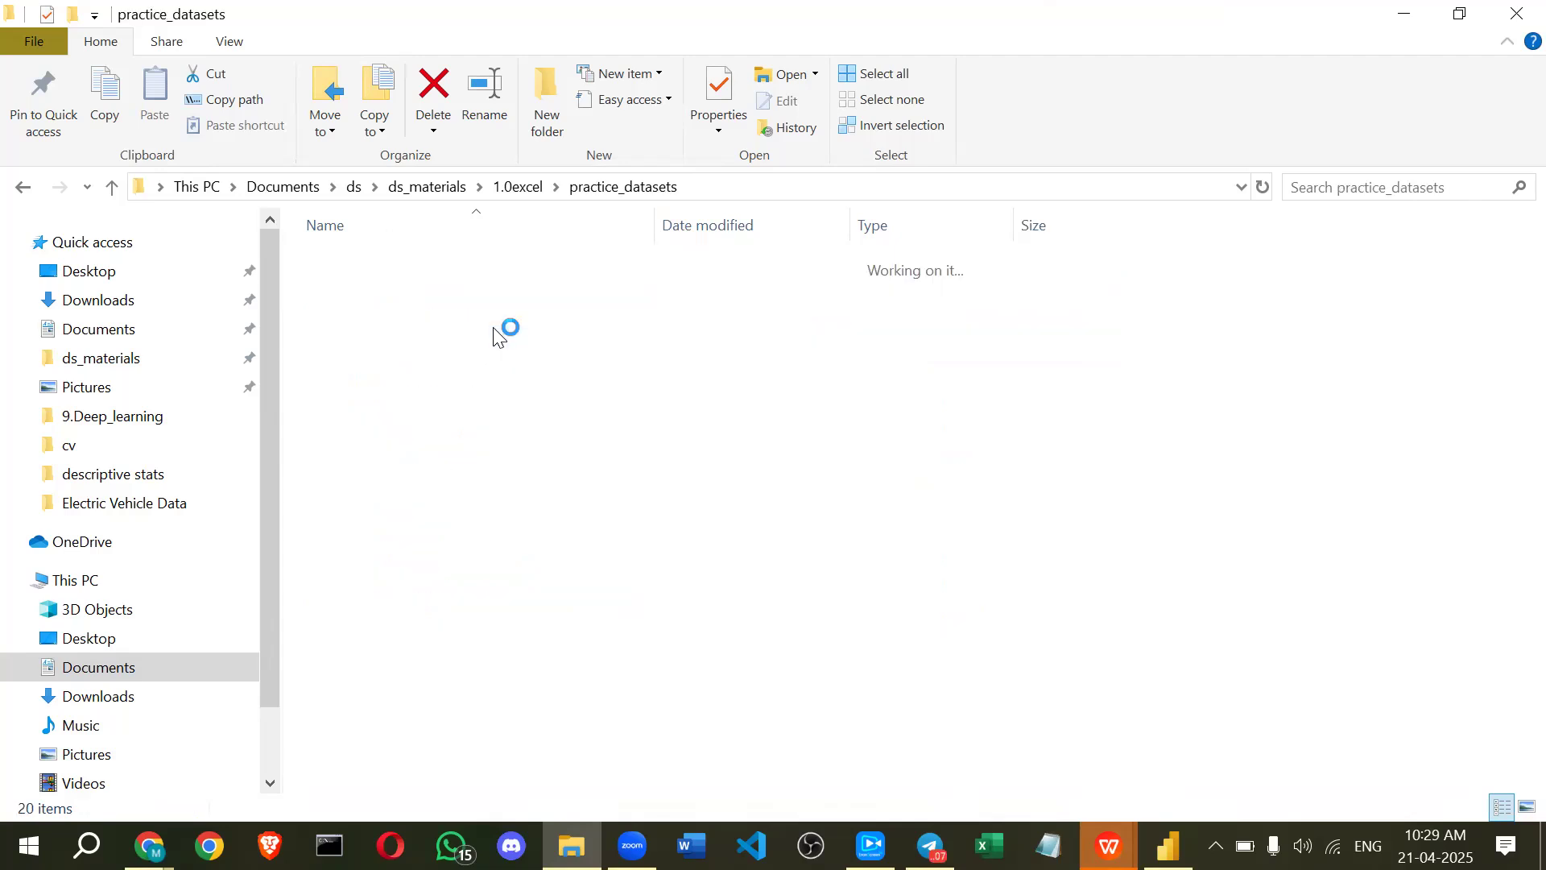
right_click(1171, 336)
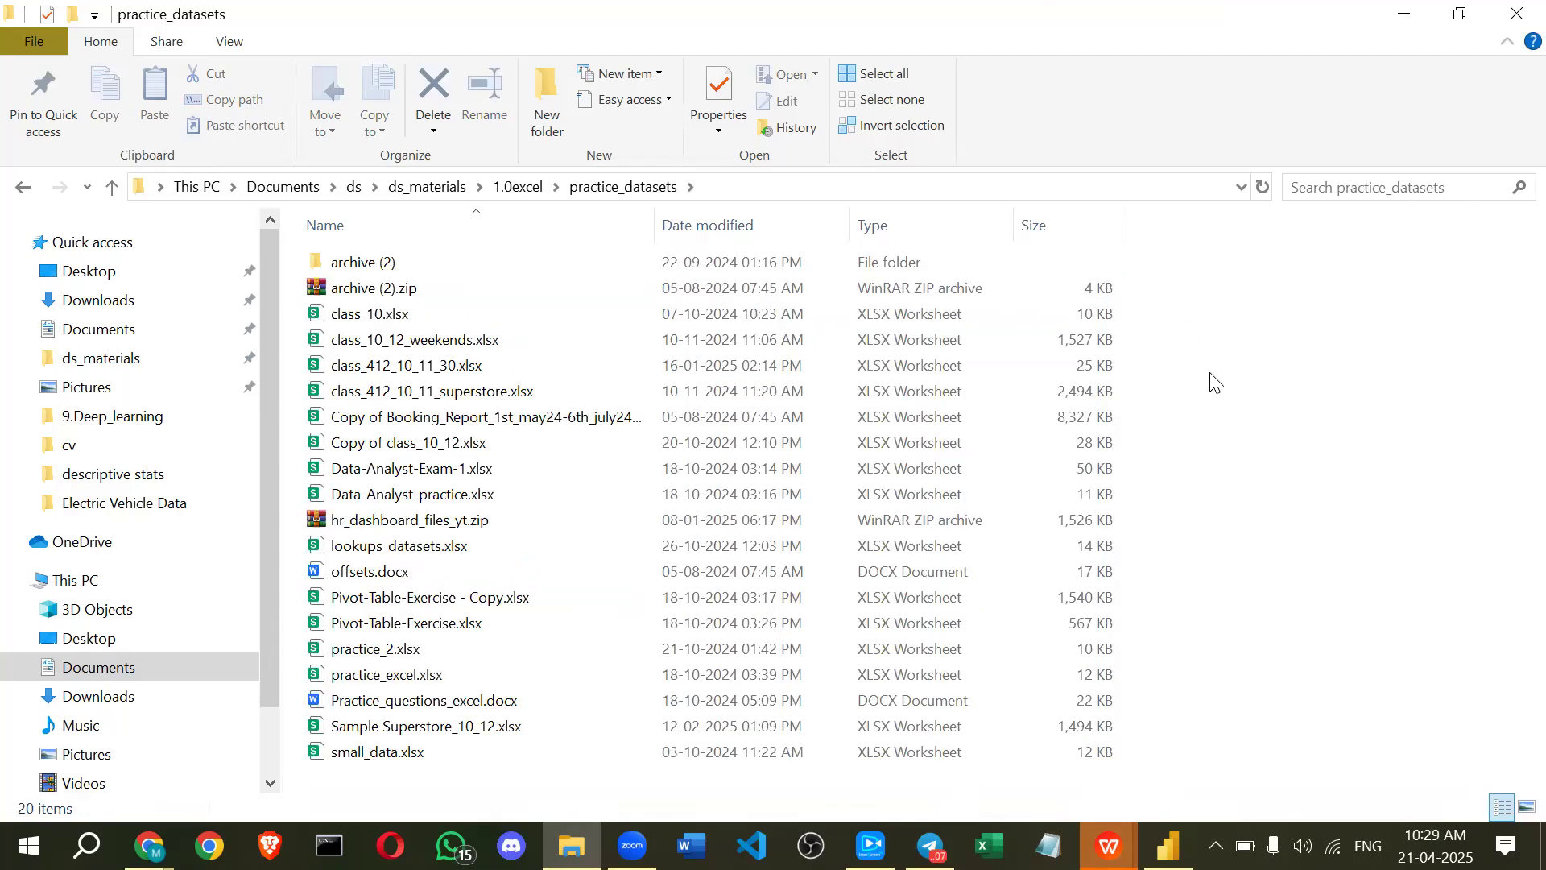
key(Escape)
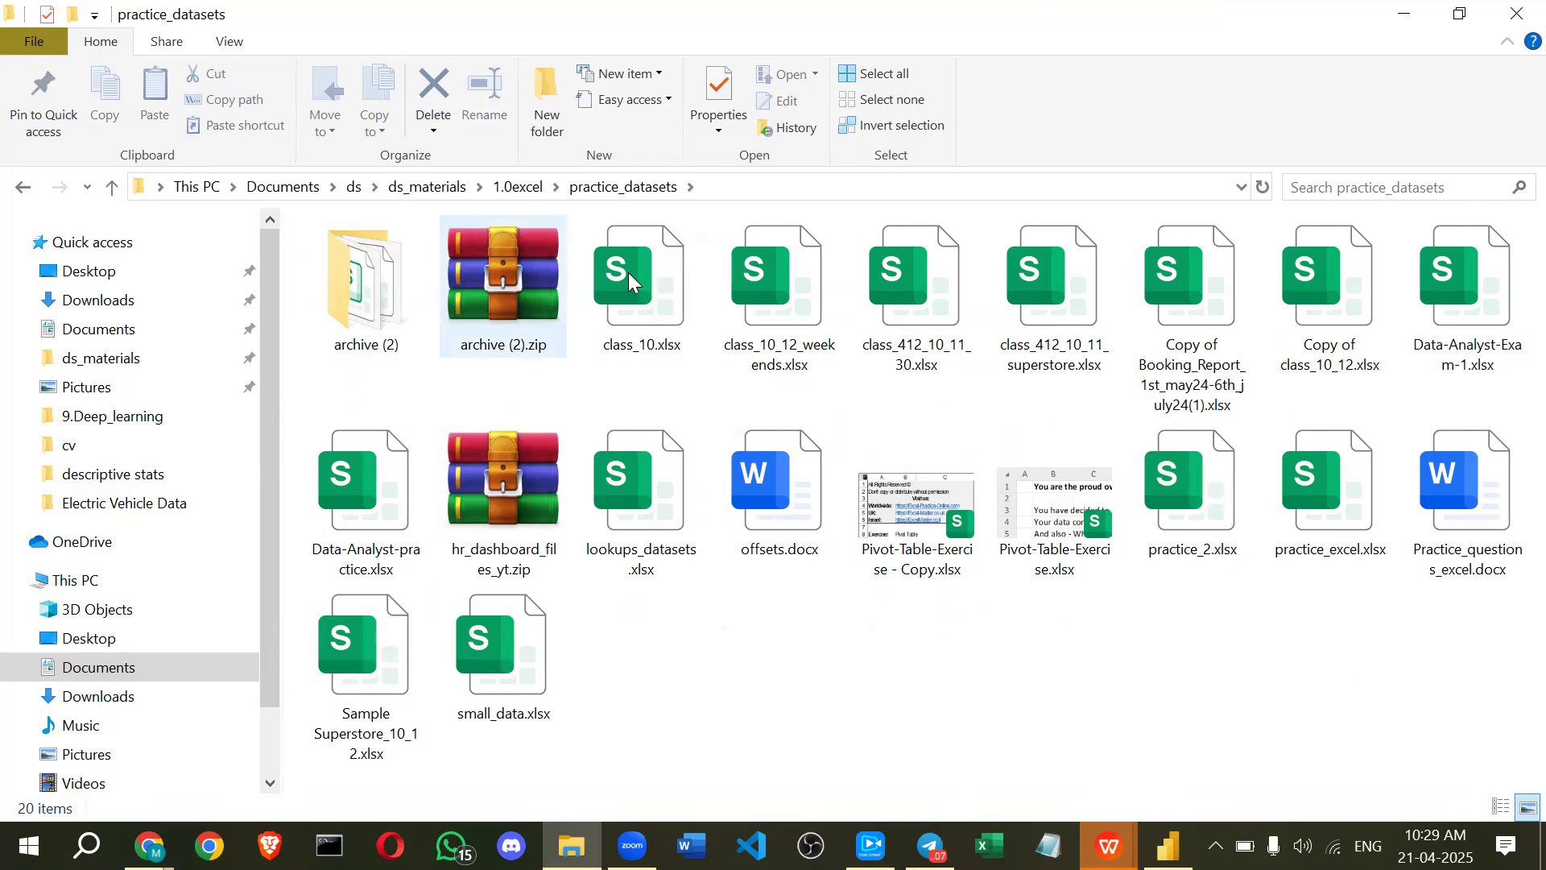
- Return to the 1.0excel folder and open its class_notes subfolder
click(519, 187)
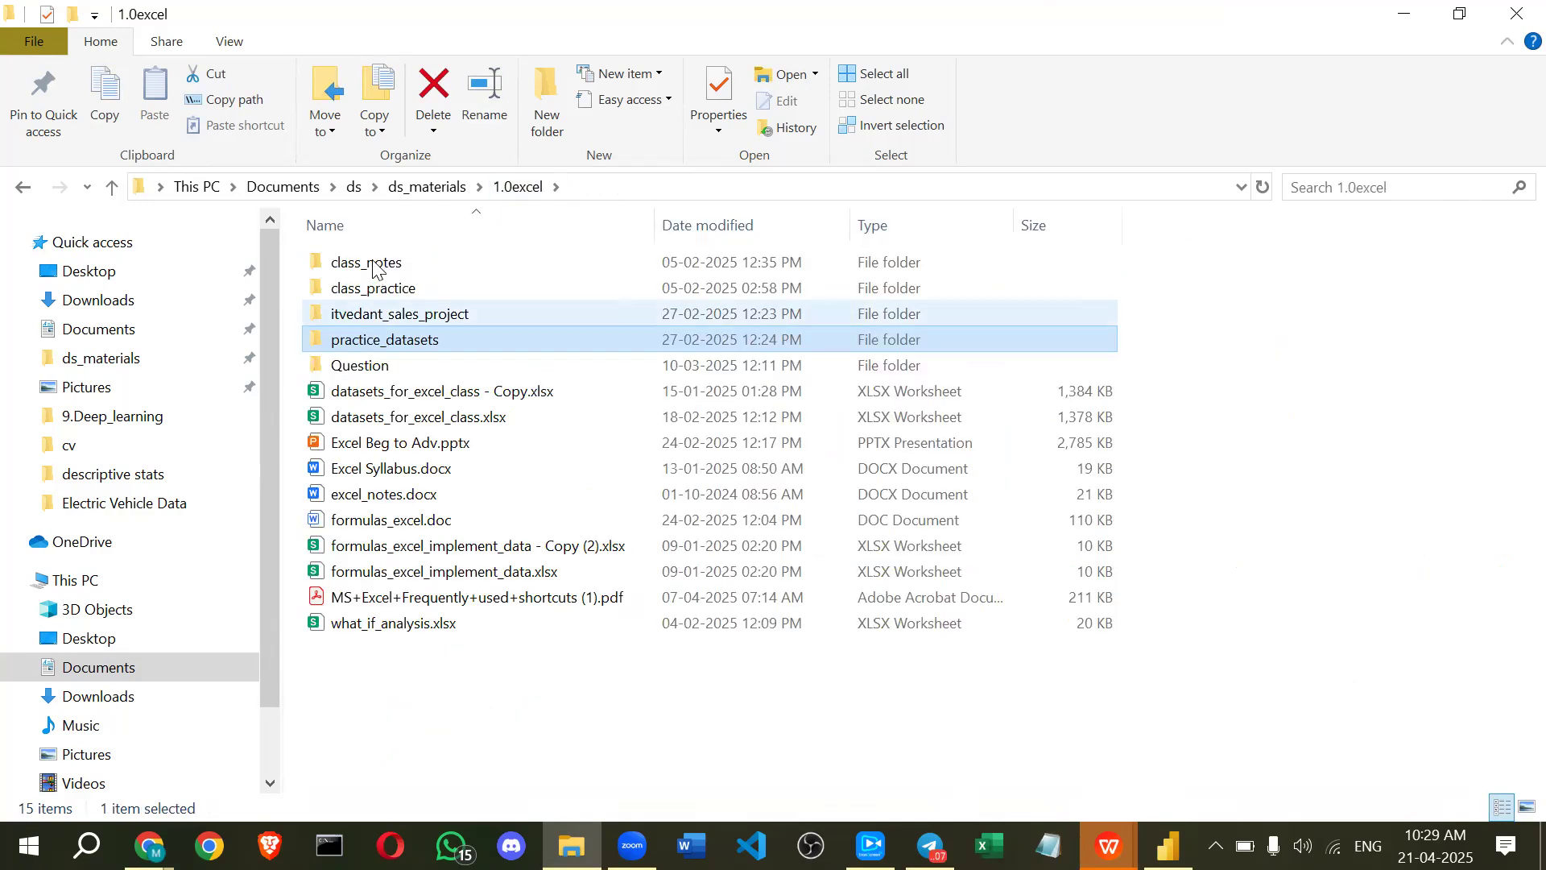
double_click(374, 262)
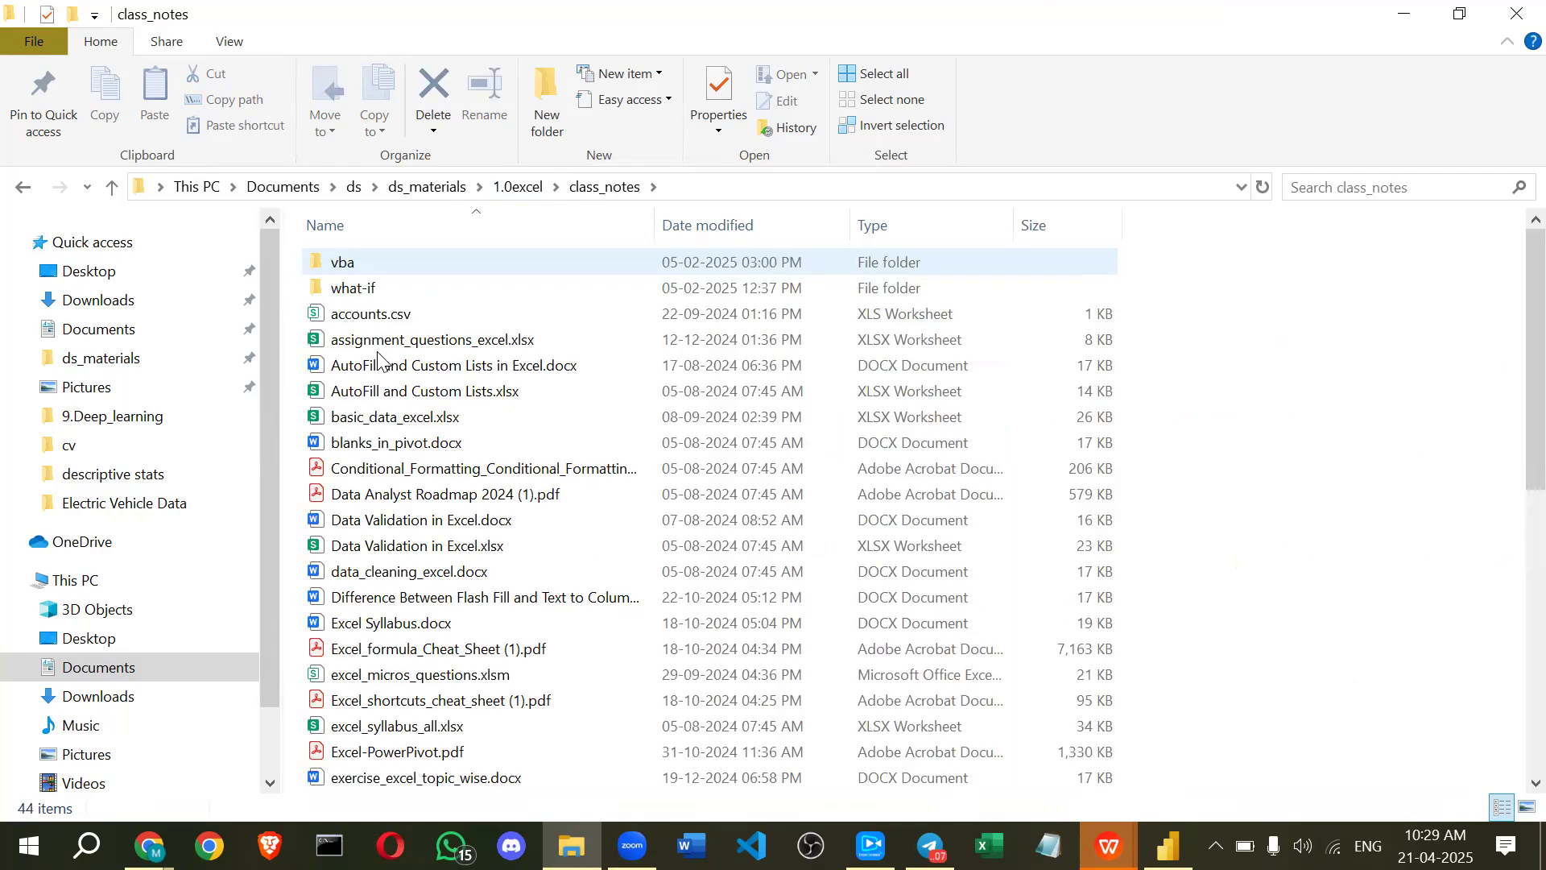
- Go back to the 1.0excel folder, open itvedant_sales_project and copy Sales and Profit Analysis.docx
key(alt+Left)
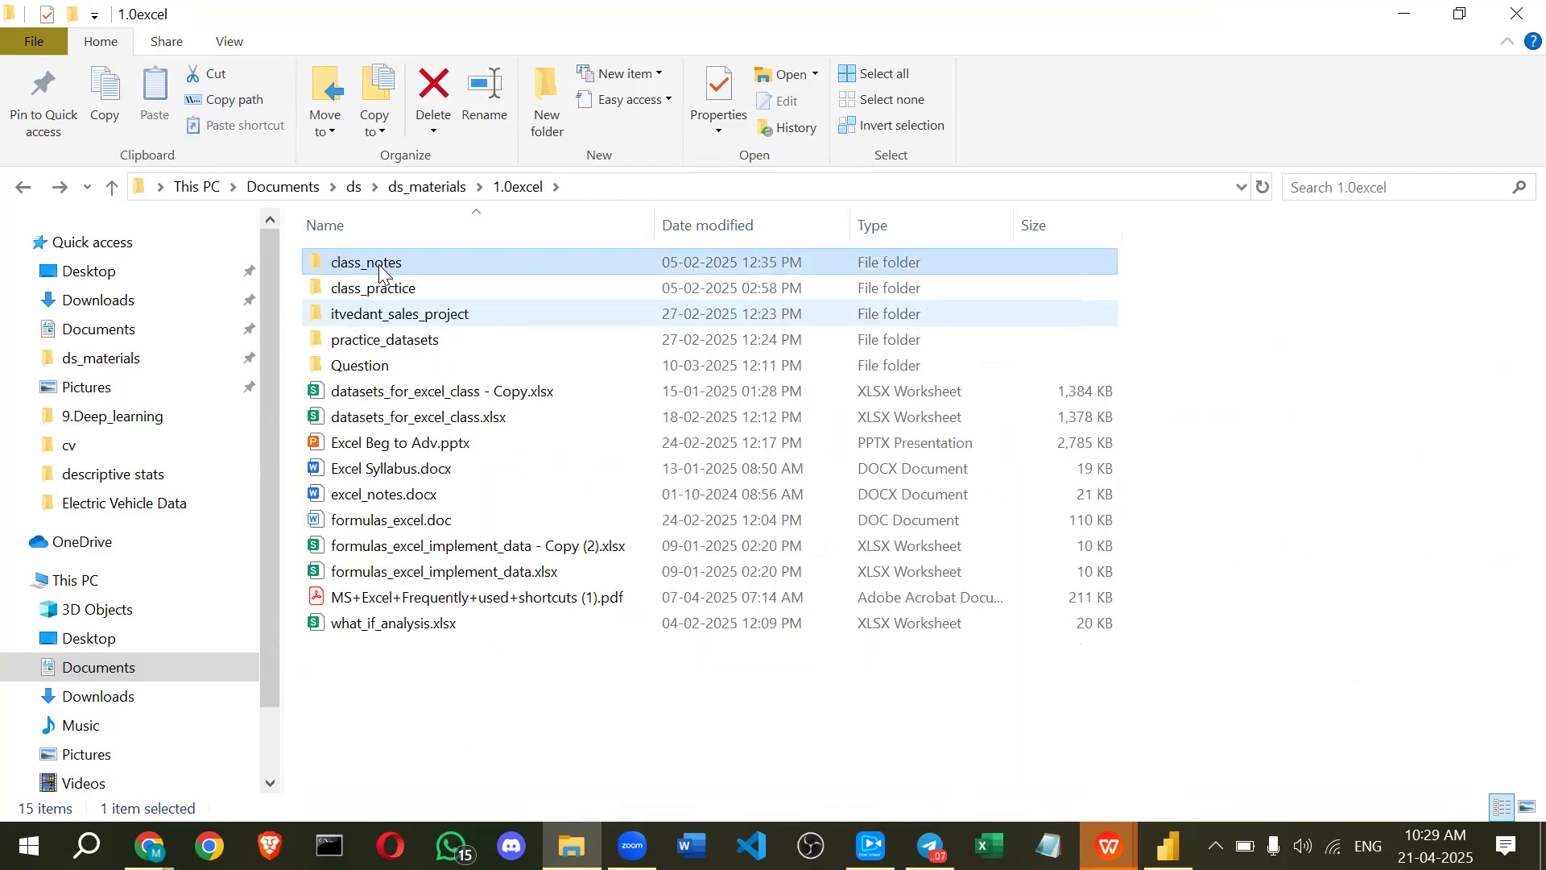
double_click(379, 318)
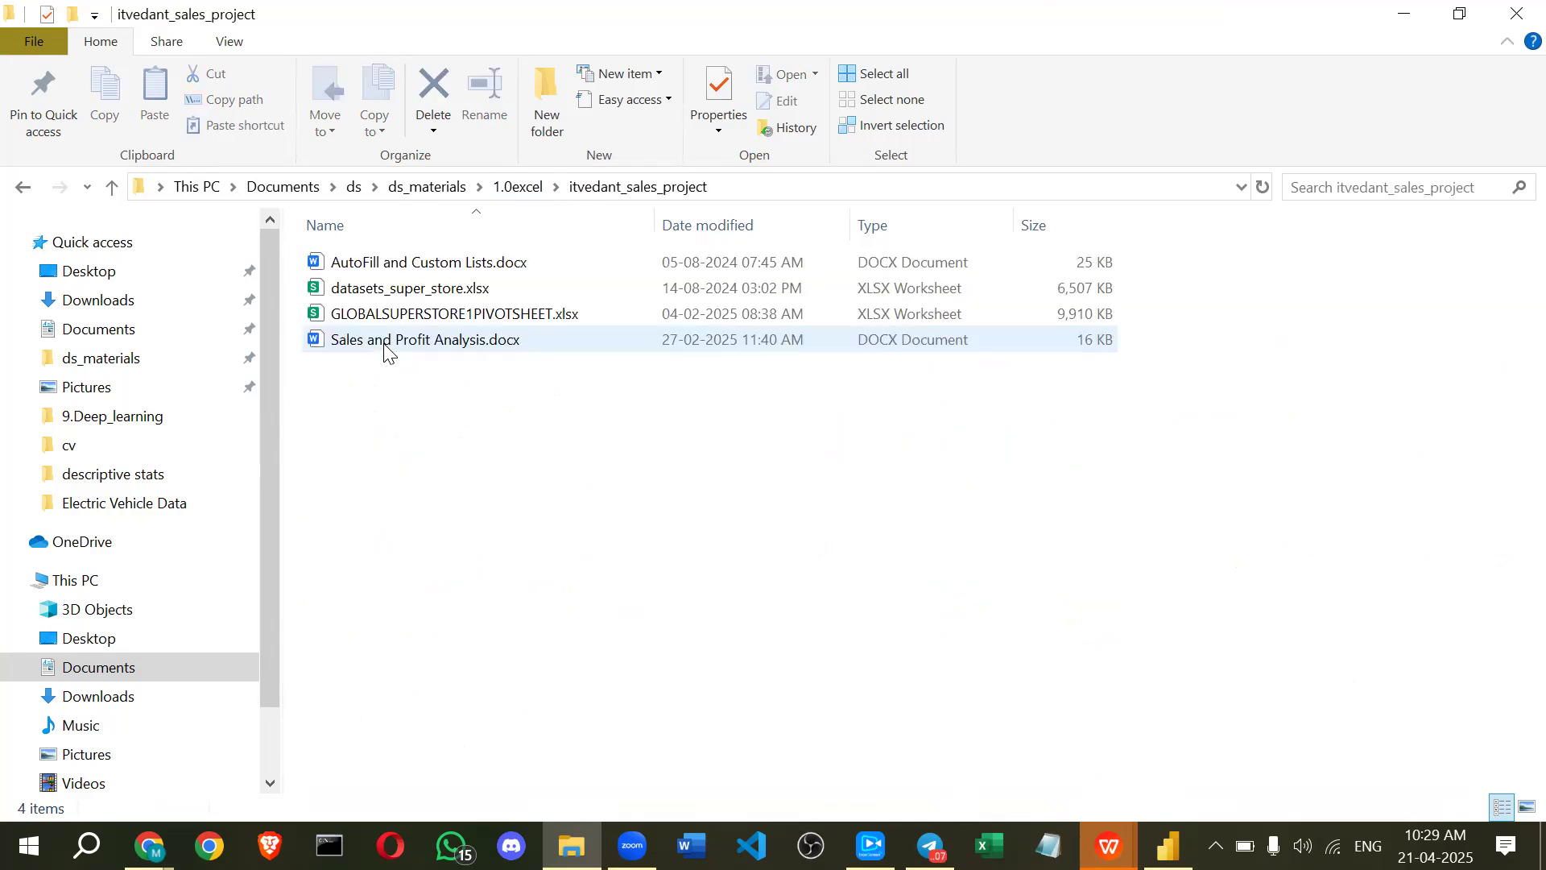
click(388, 349)
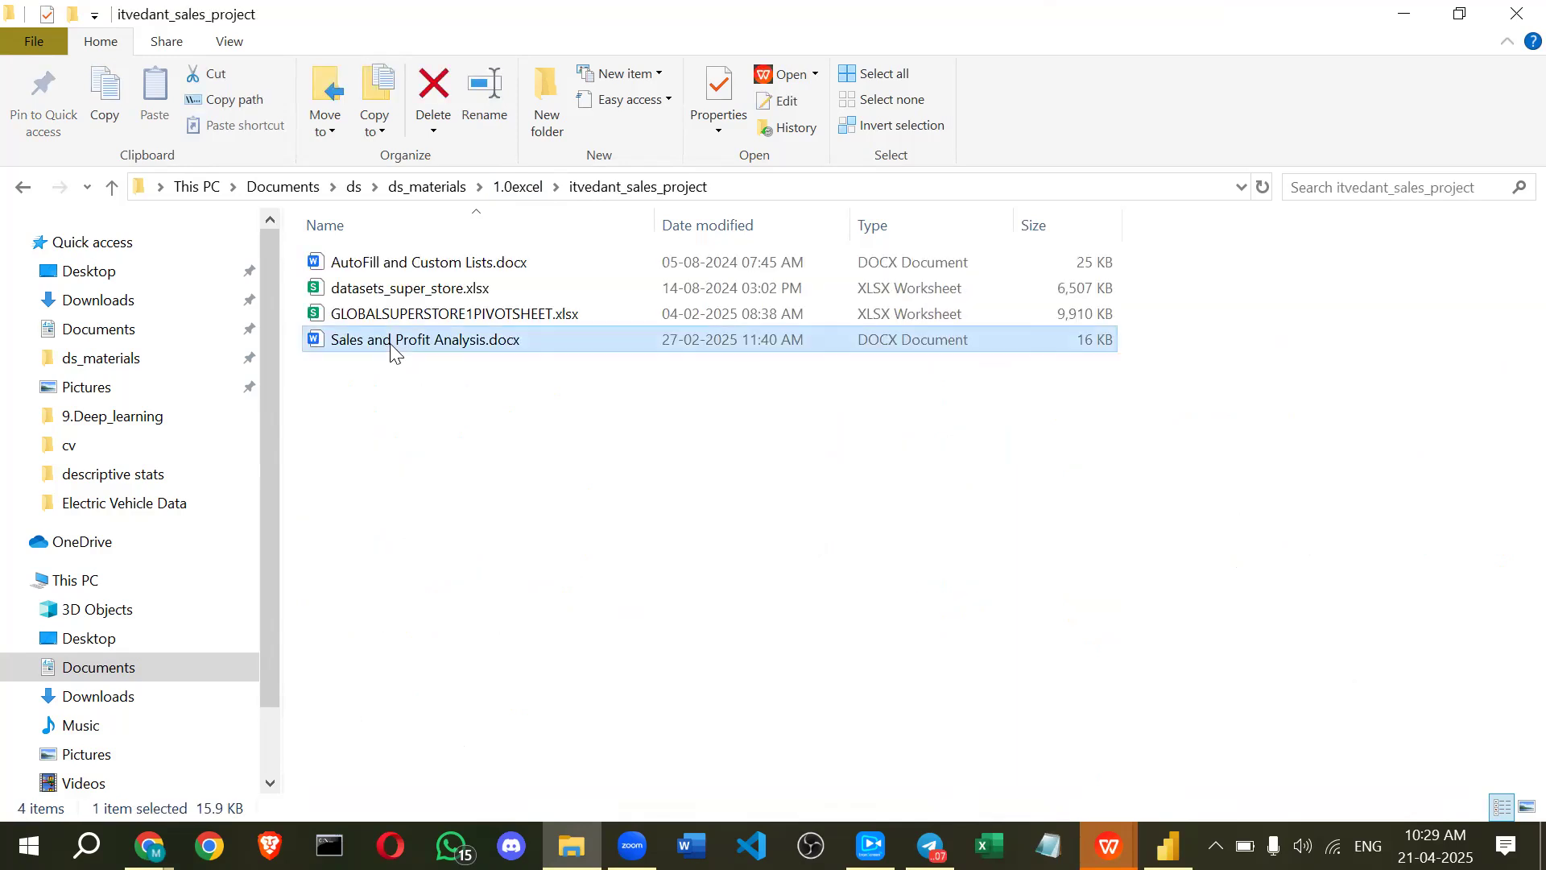
key(ctrl+c)
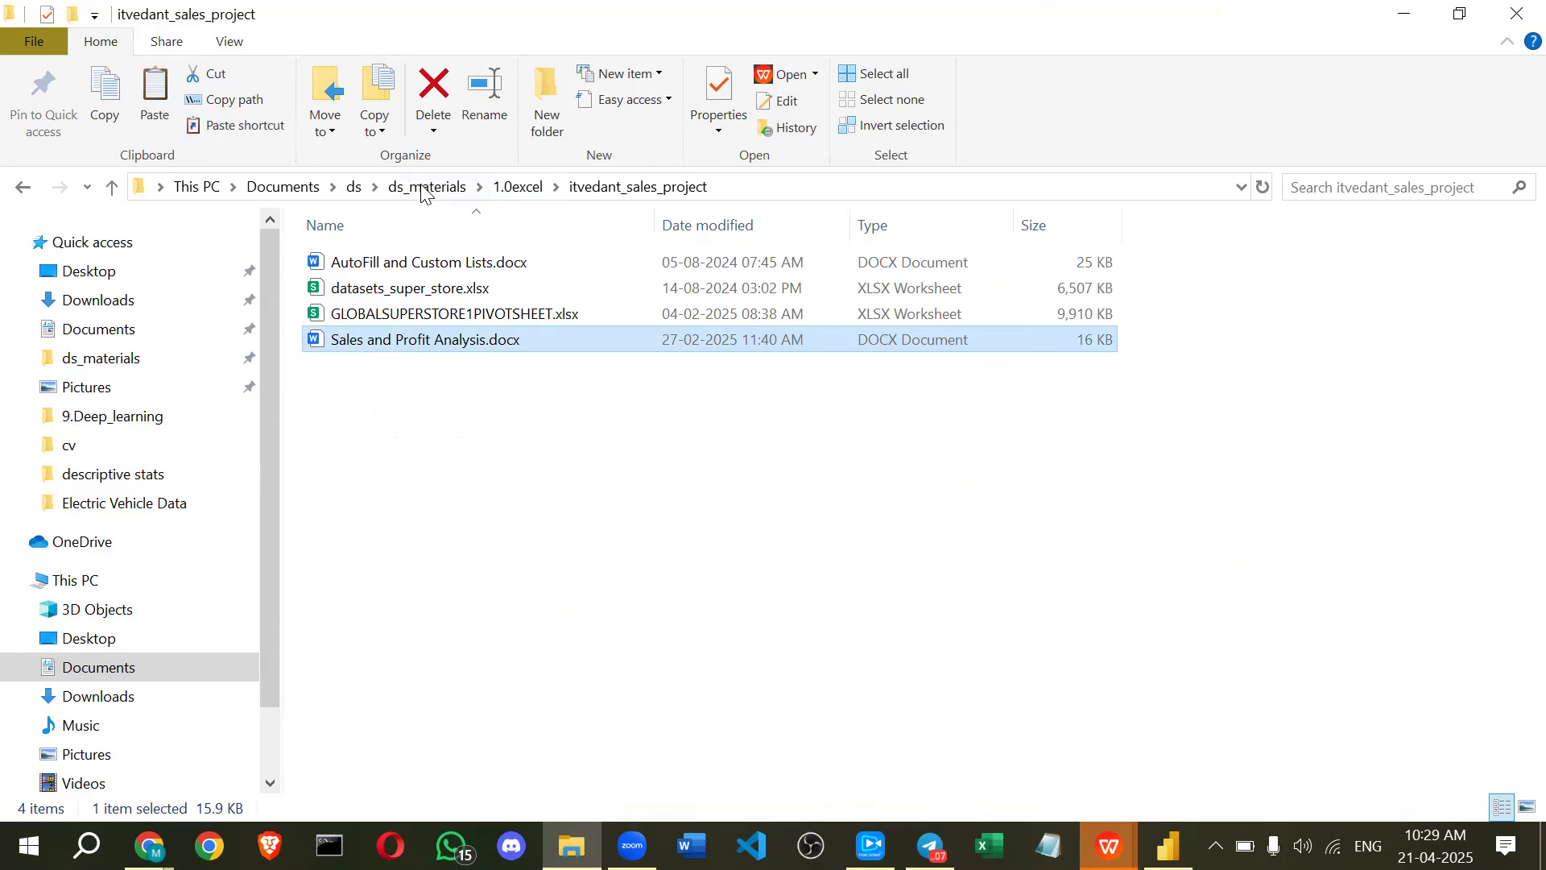
- Return to ds_materials, open the 3.0_powerbi folder and paste the copied document there
key(alt+Up)
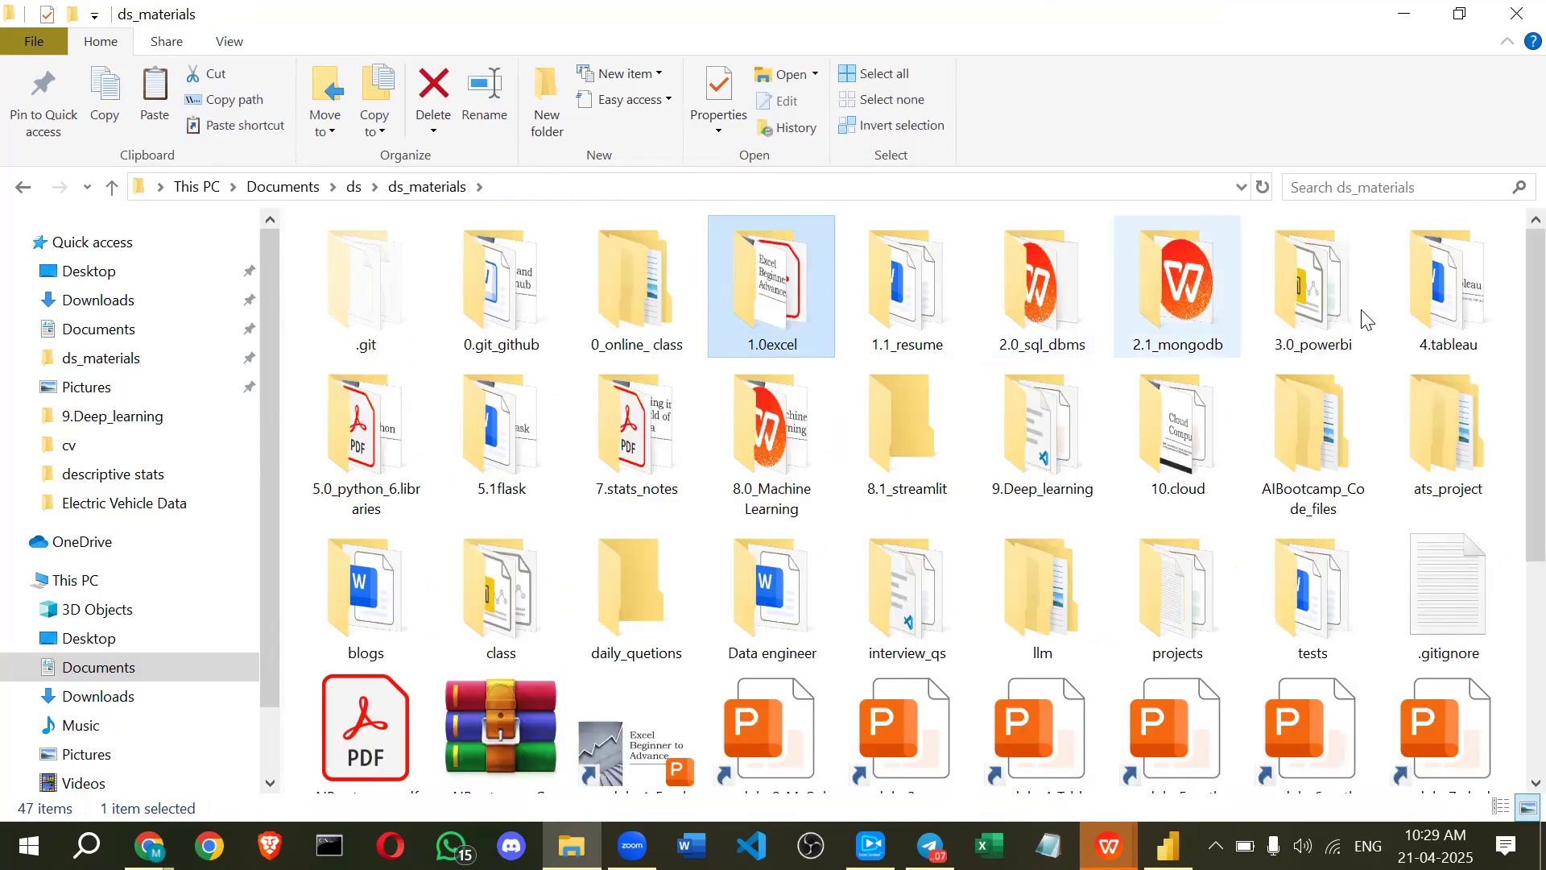
click(1355, 318)
key(Return)
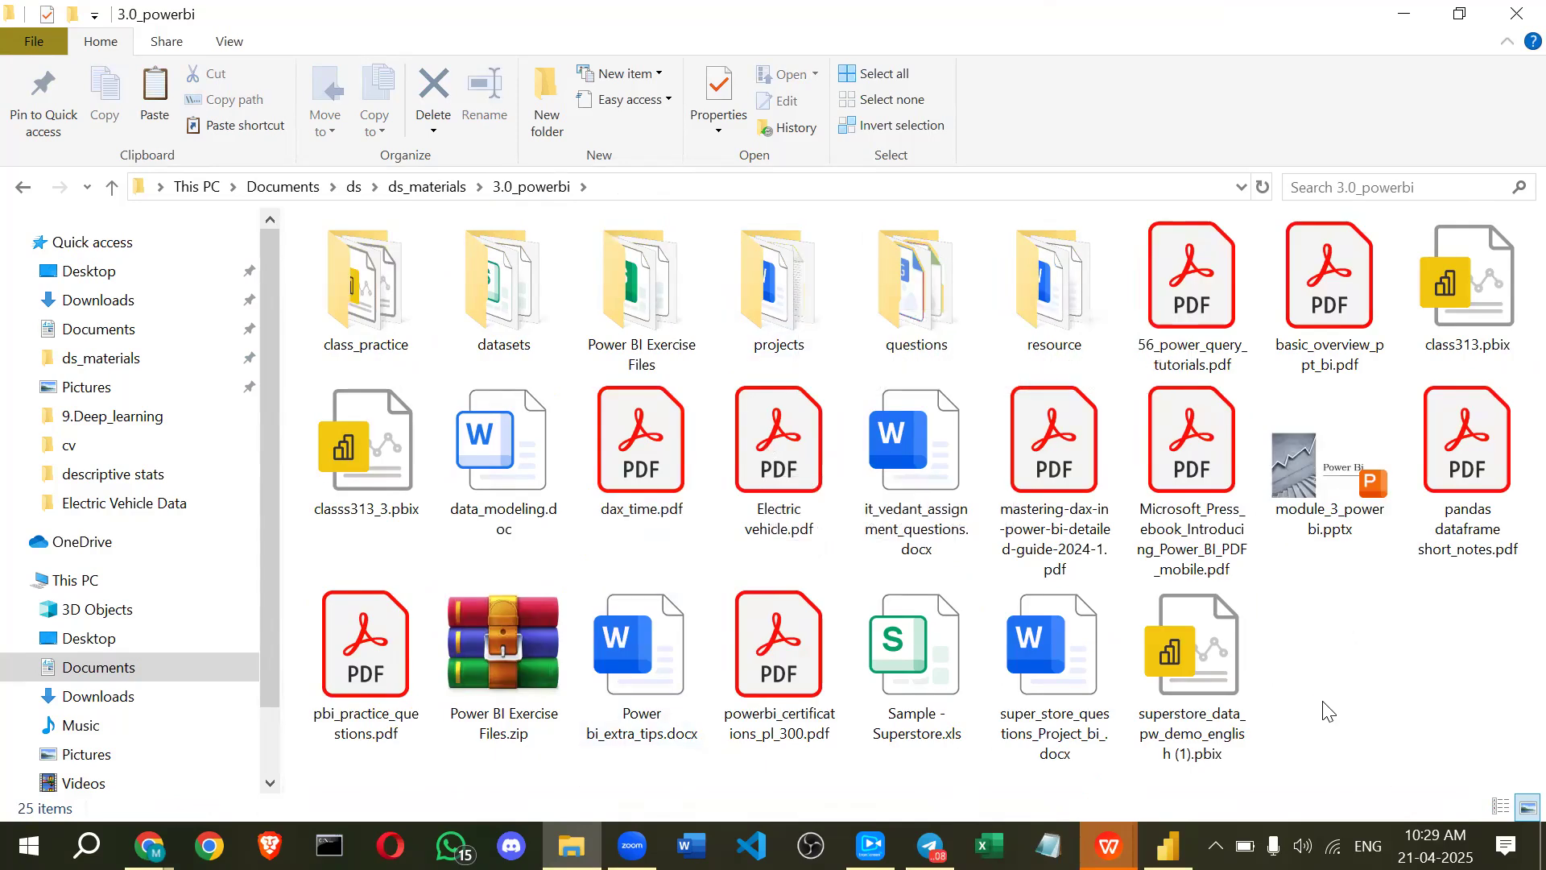
key(ctrl+v)
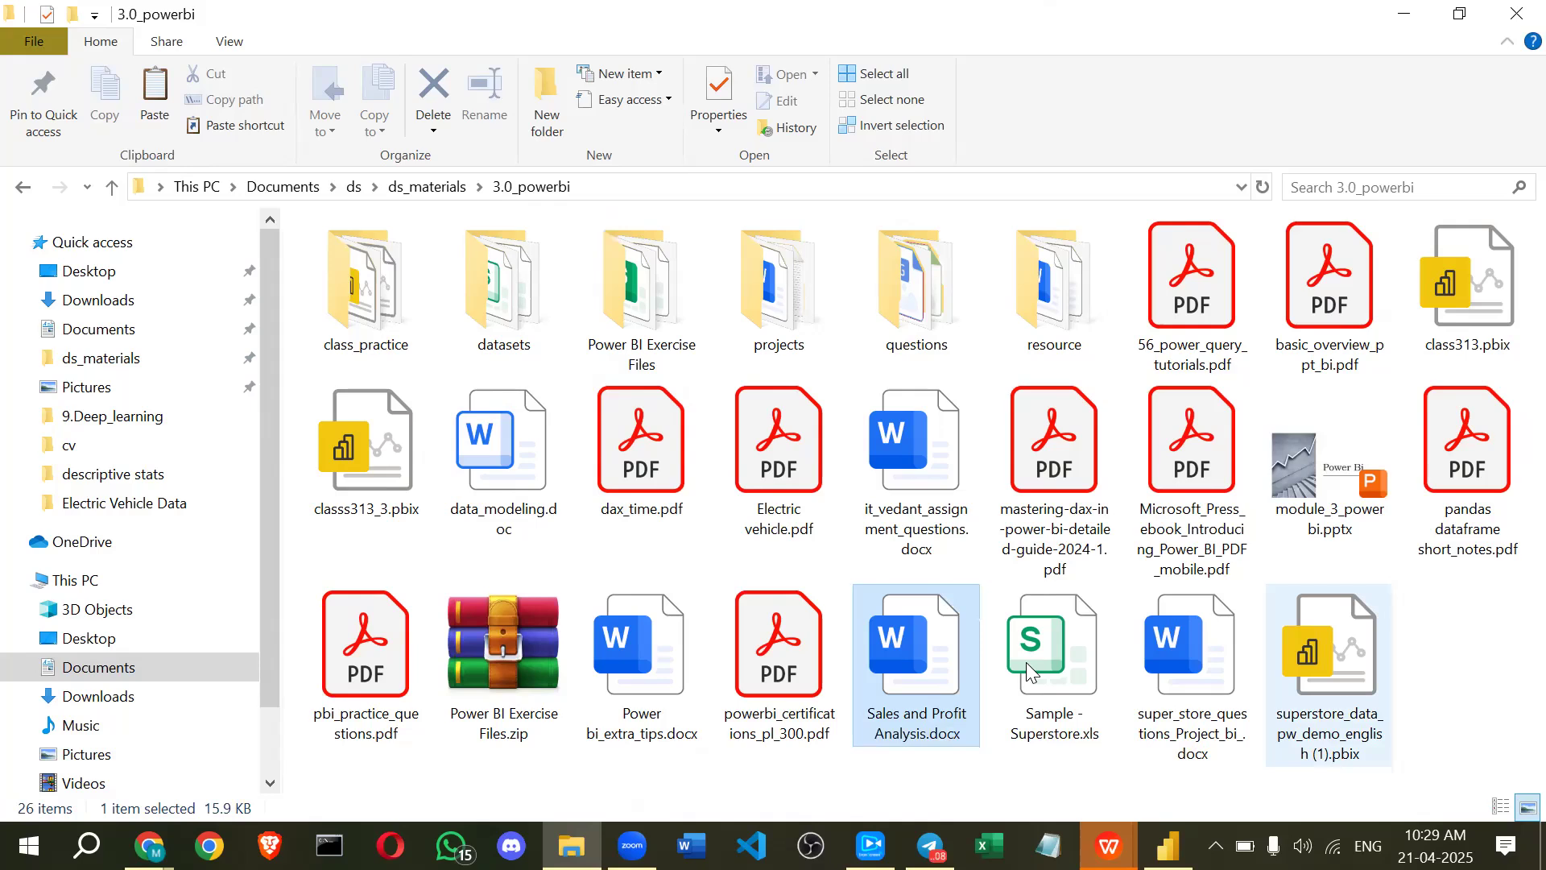
- Rename the pasted document to super_store_Sales and Profit Analysis.docx and open it
key(F2)
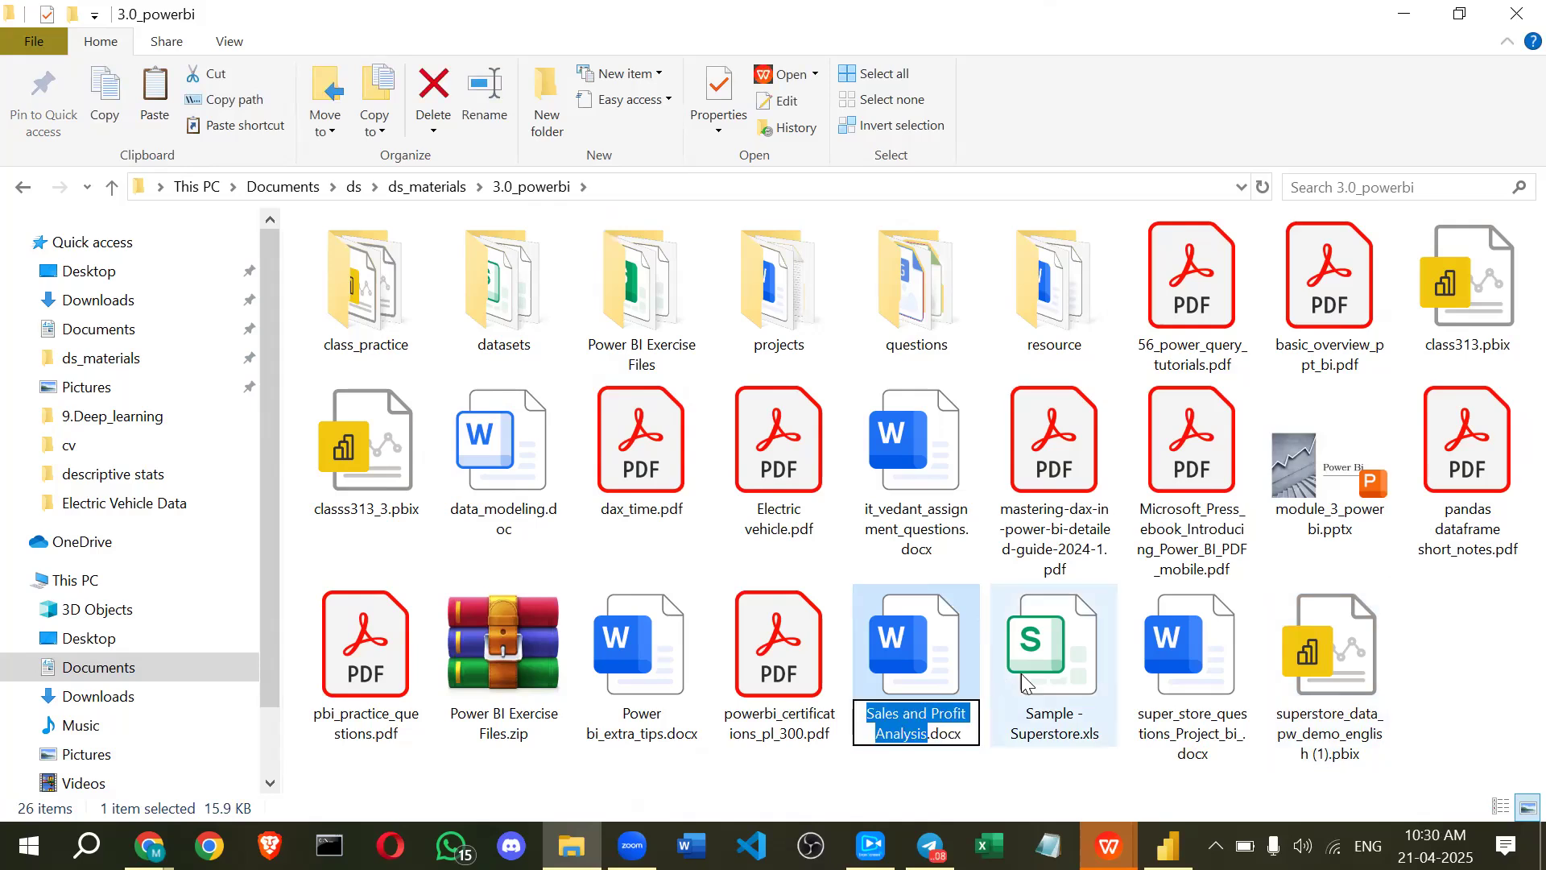
key(Home)
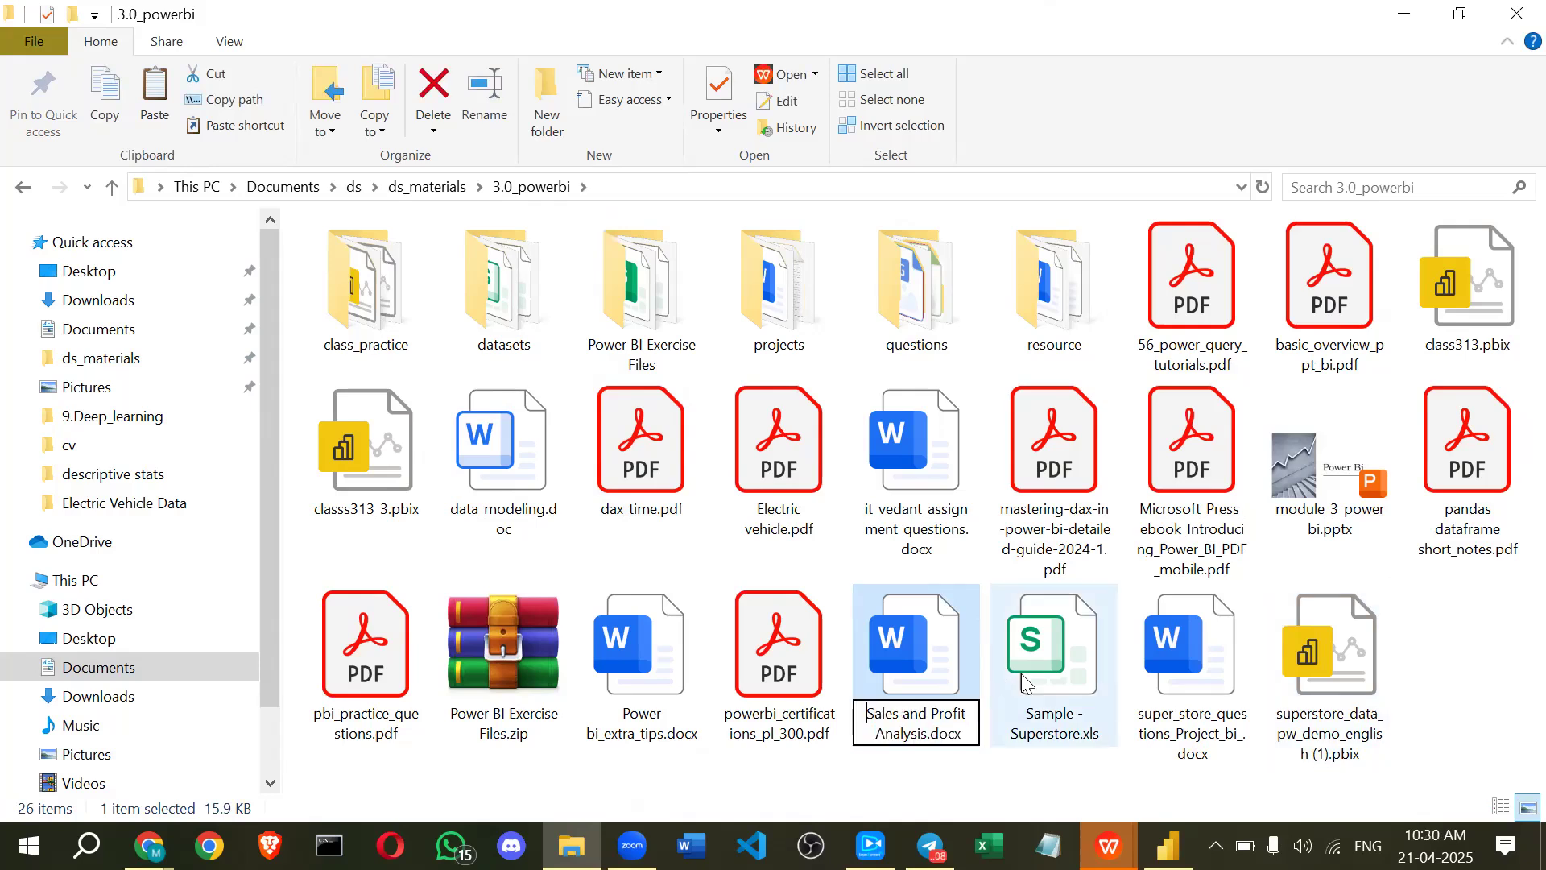
text(sup)
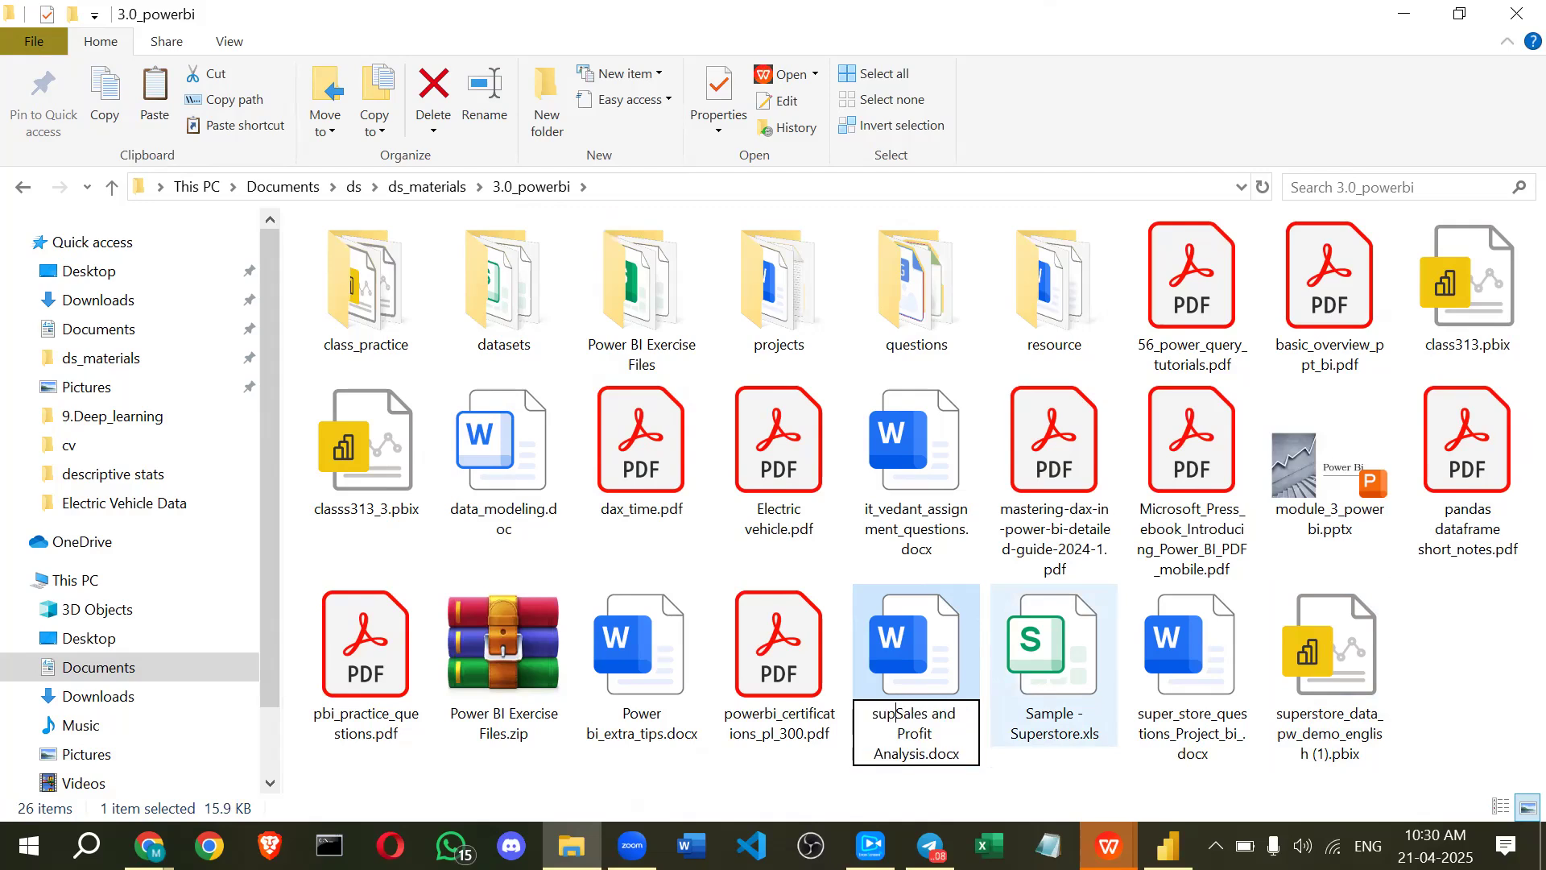
text(er_stpre)
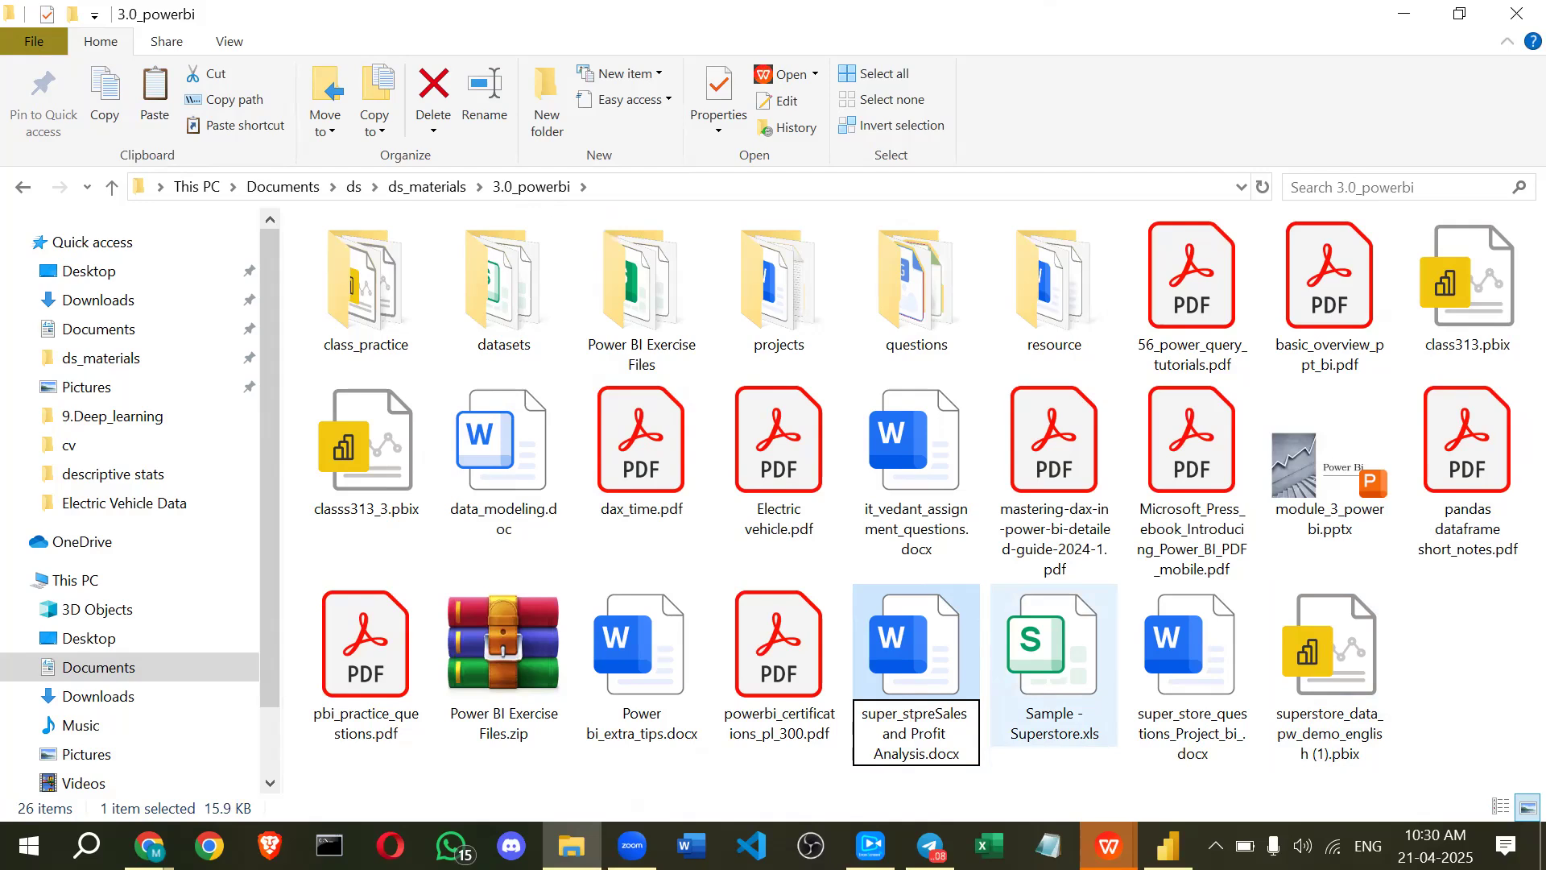
key(BackSpace)
key(BackSpace)
key(BackSpace)
text(ore_)
key(Return)
key(Return)
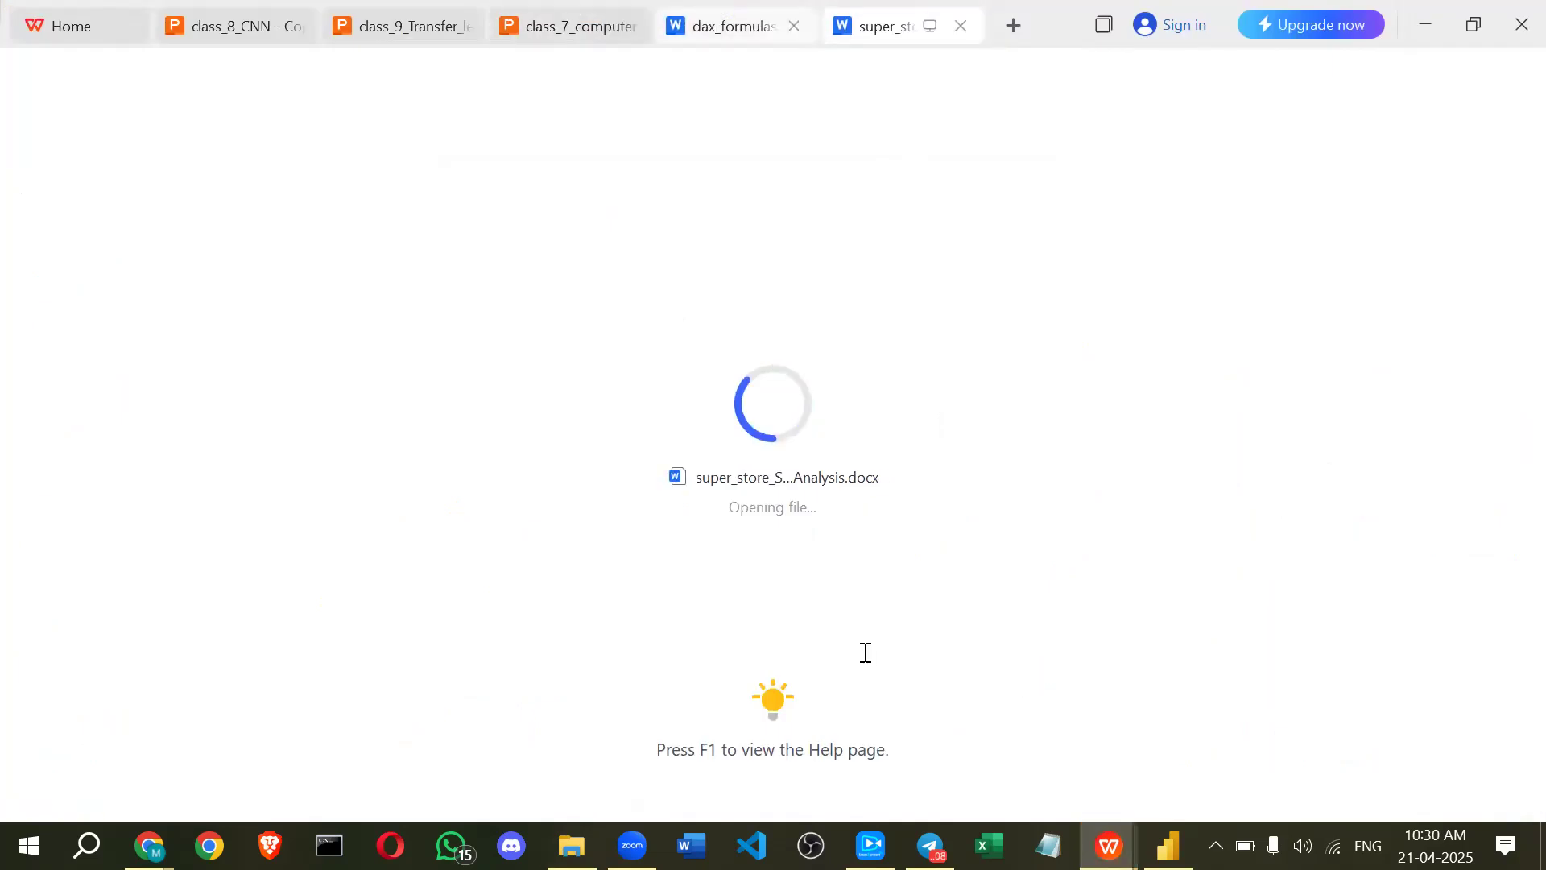
- Switch to the class_313_sales report in Power BI and bring up the tranScreen window
key(alt+Tab)
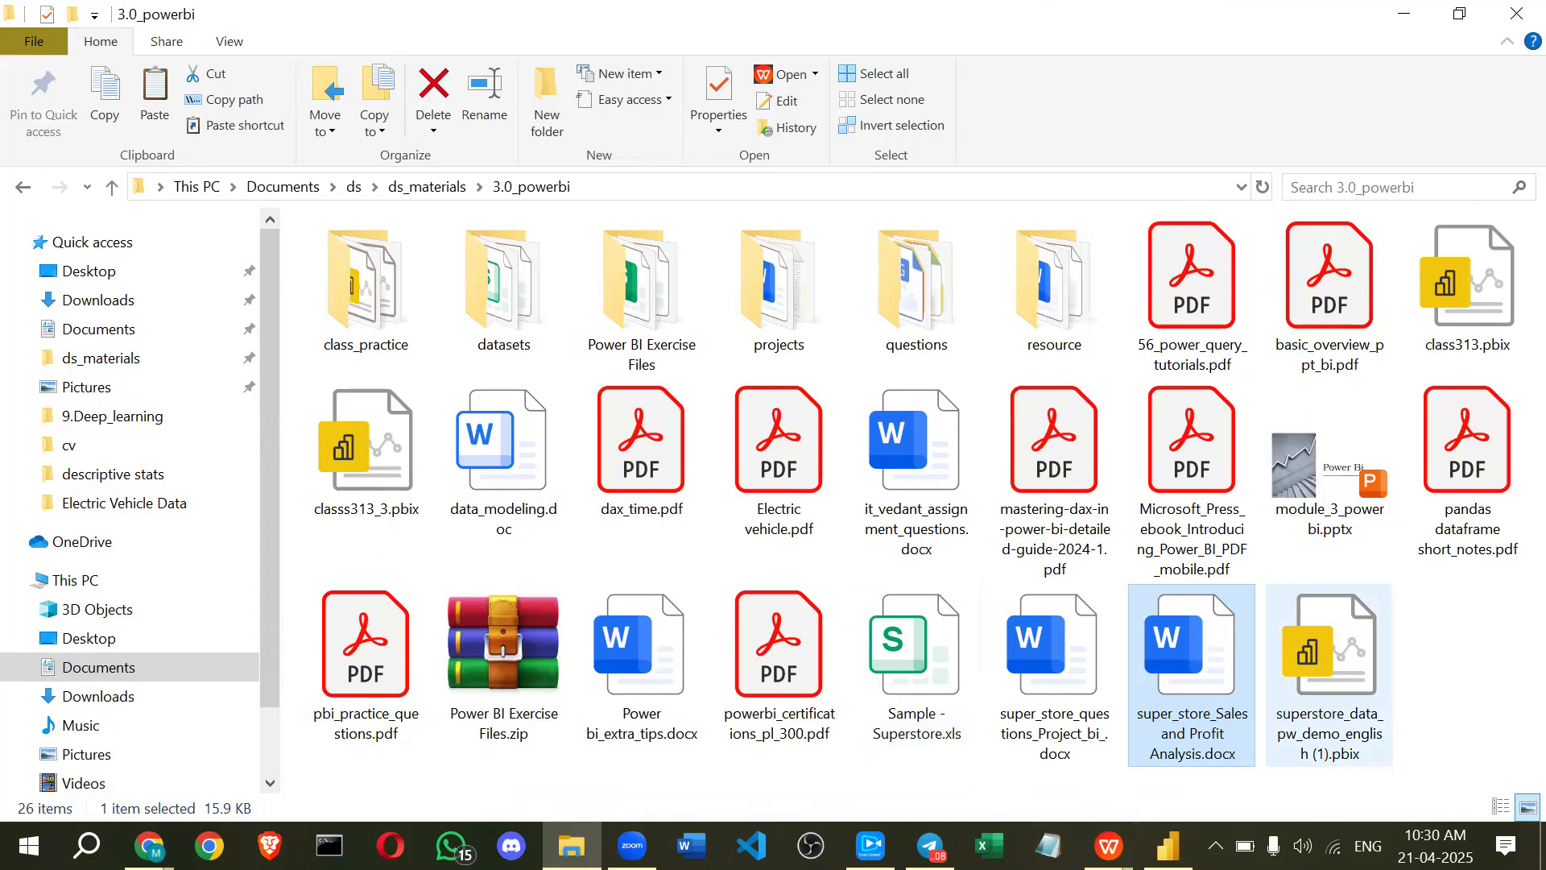
key(alt+Tab)
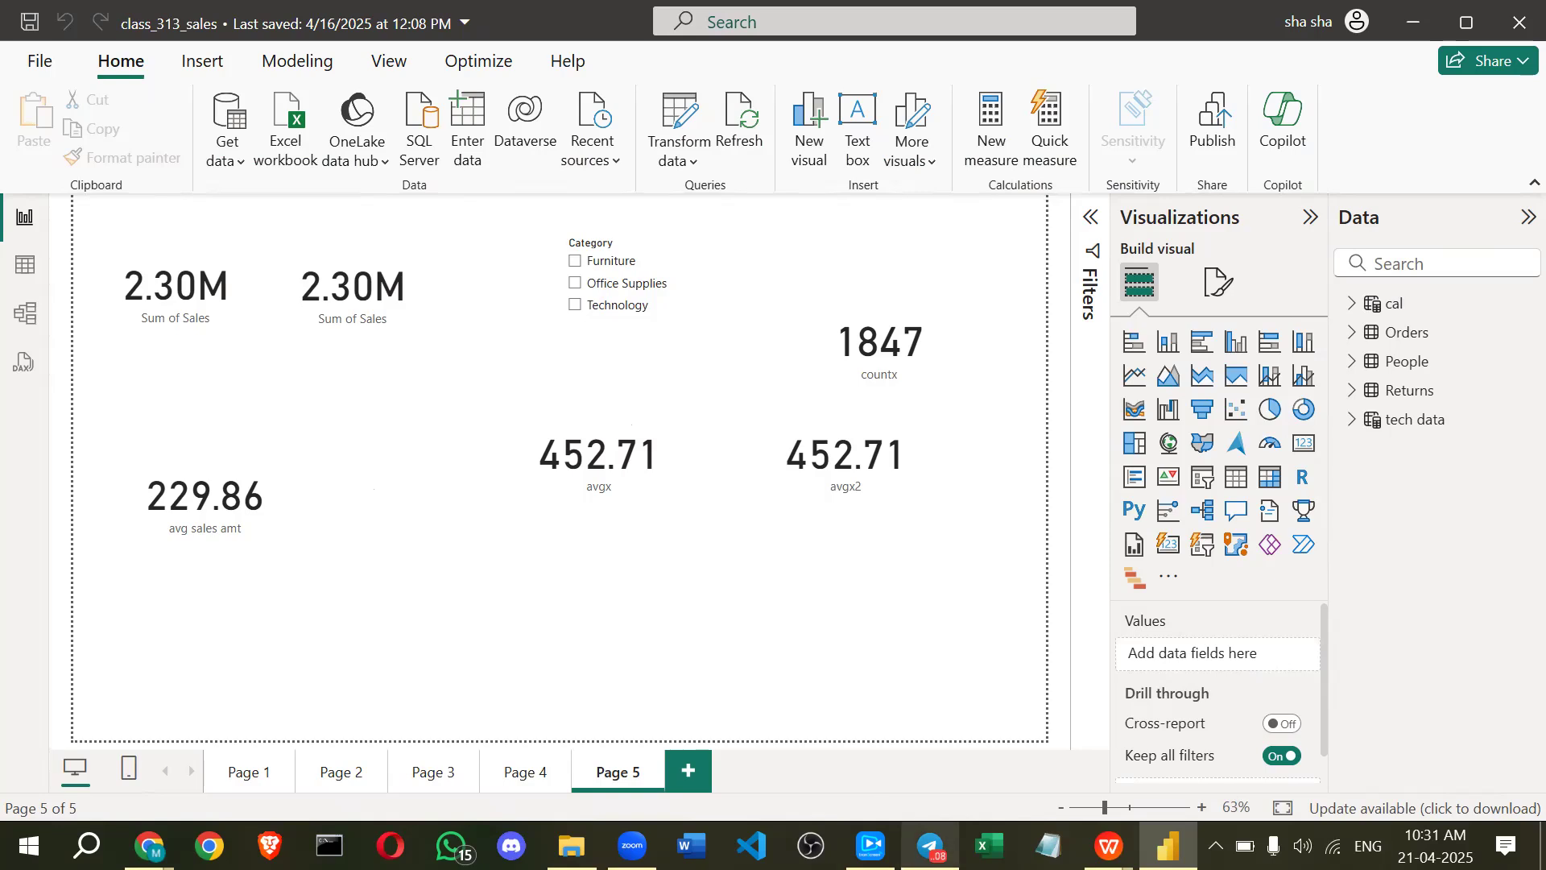
click(870, 845)
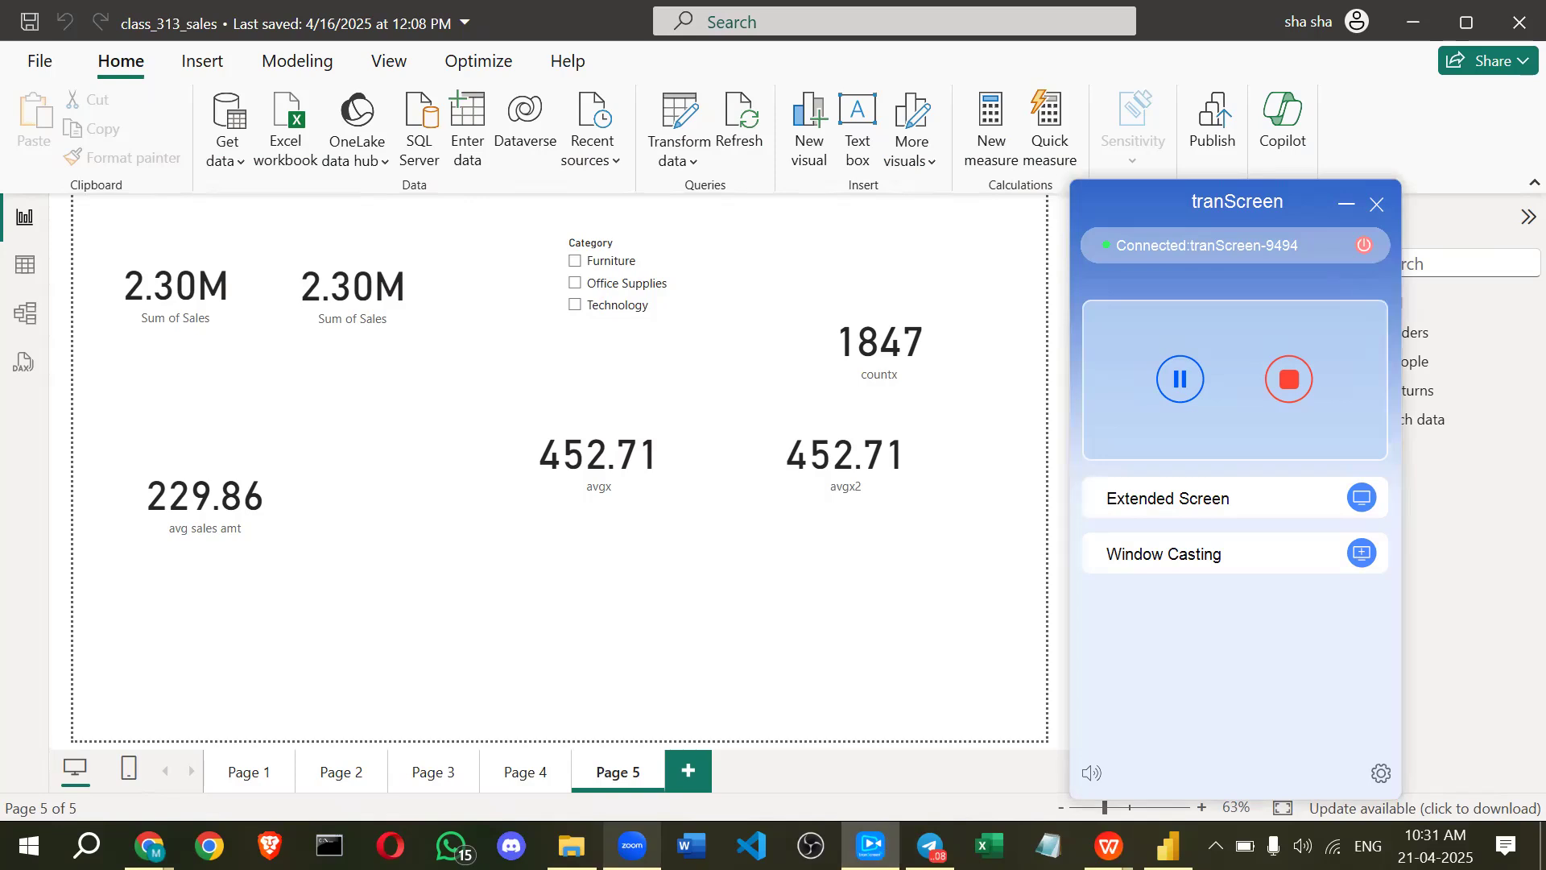
- Switch to the super_store_Sales and Profit Analysis.docx document in WPS Office, then maximize the dax_formulas_details.docx document beside it
mouse_move(1108, 845)
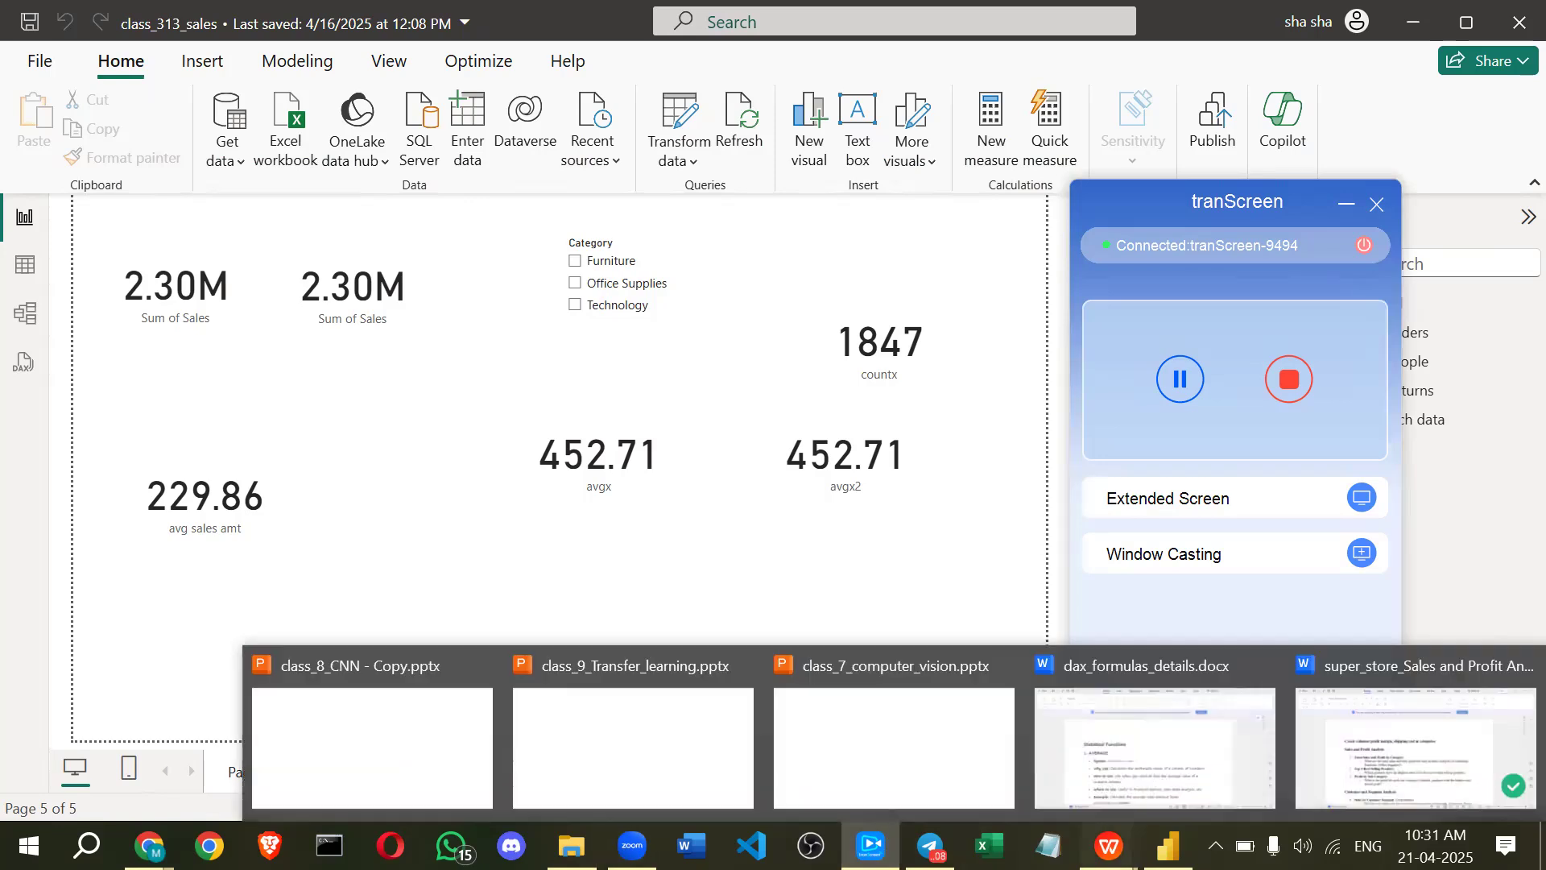
click(1415, 747)
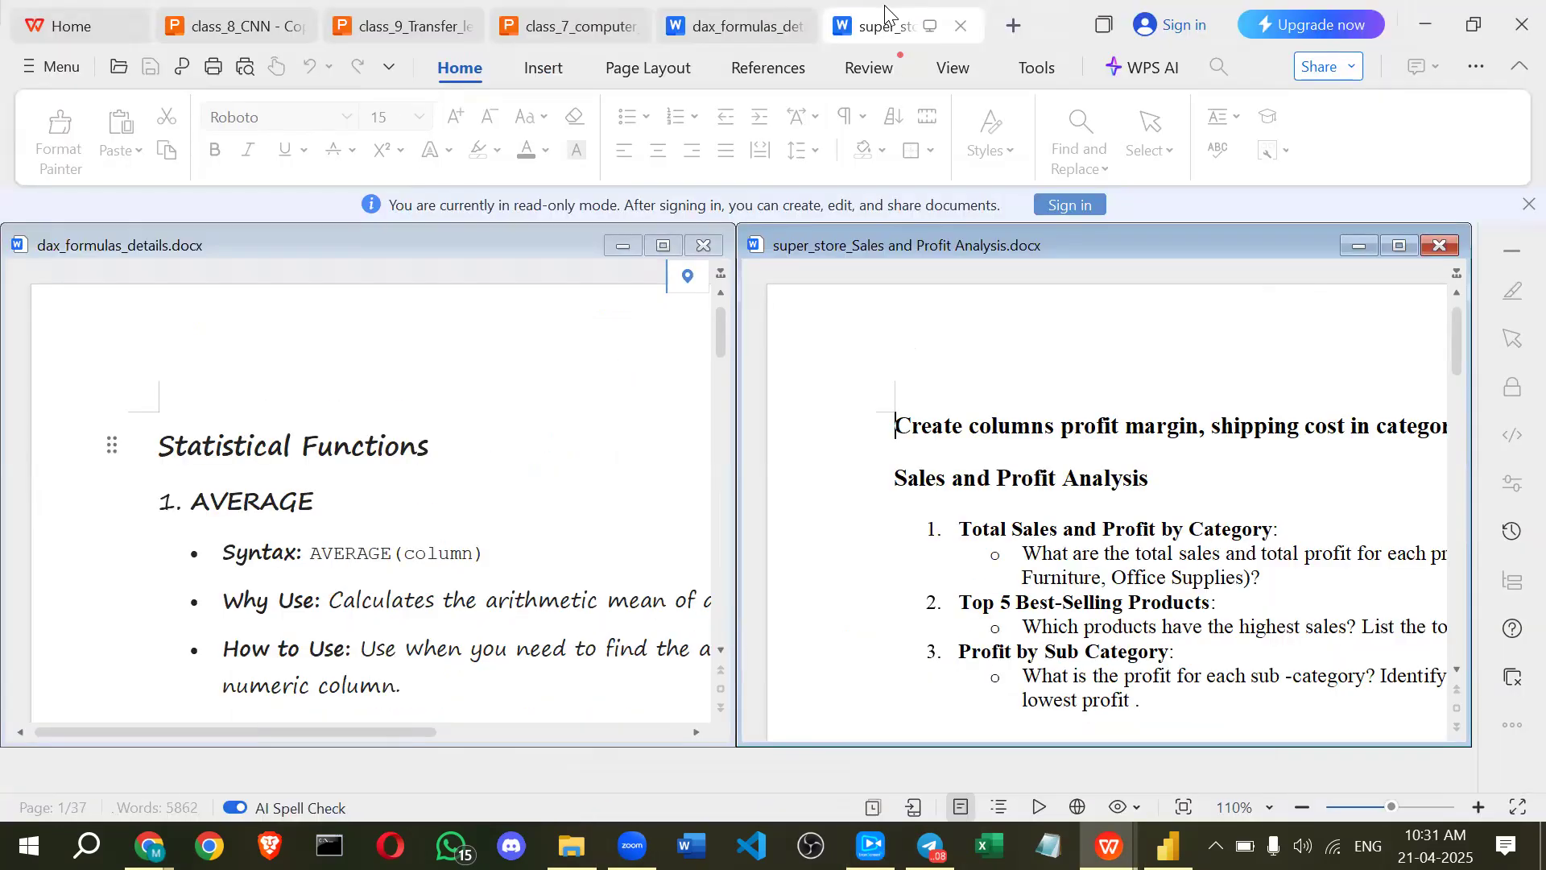
click(885, 11)
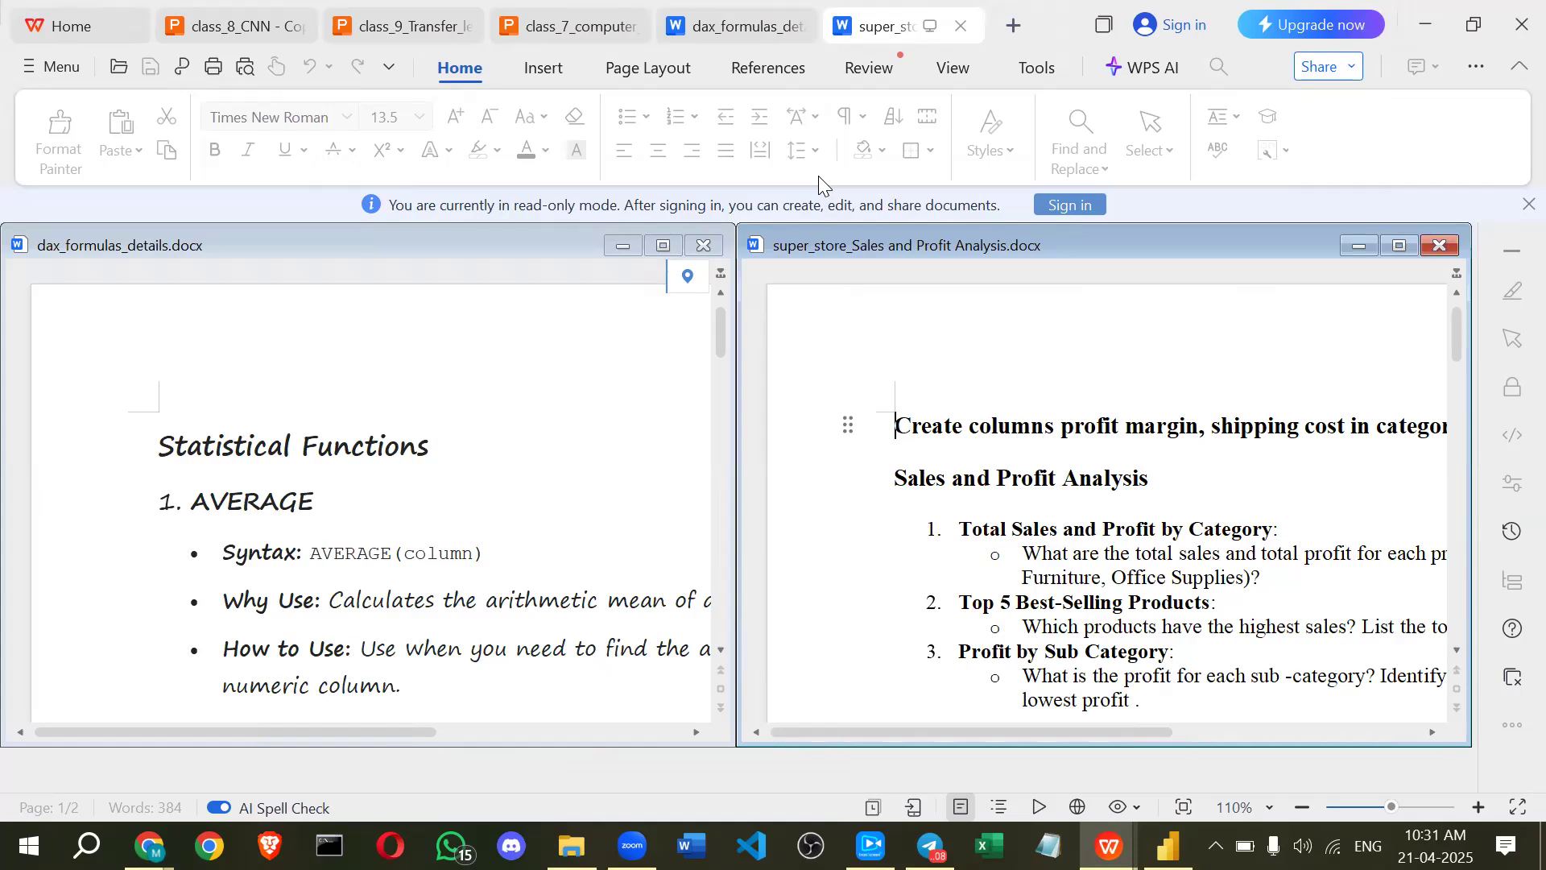
click(669, 254)
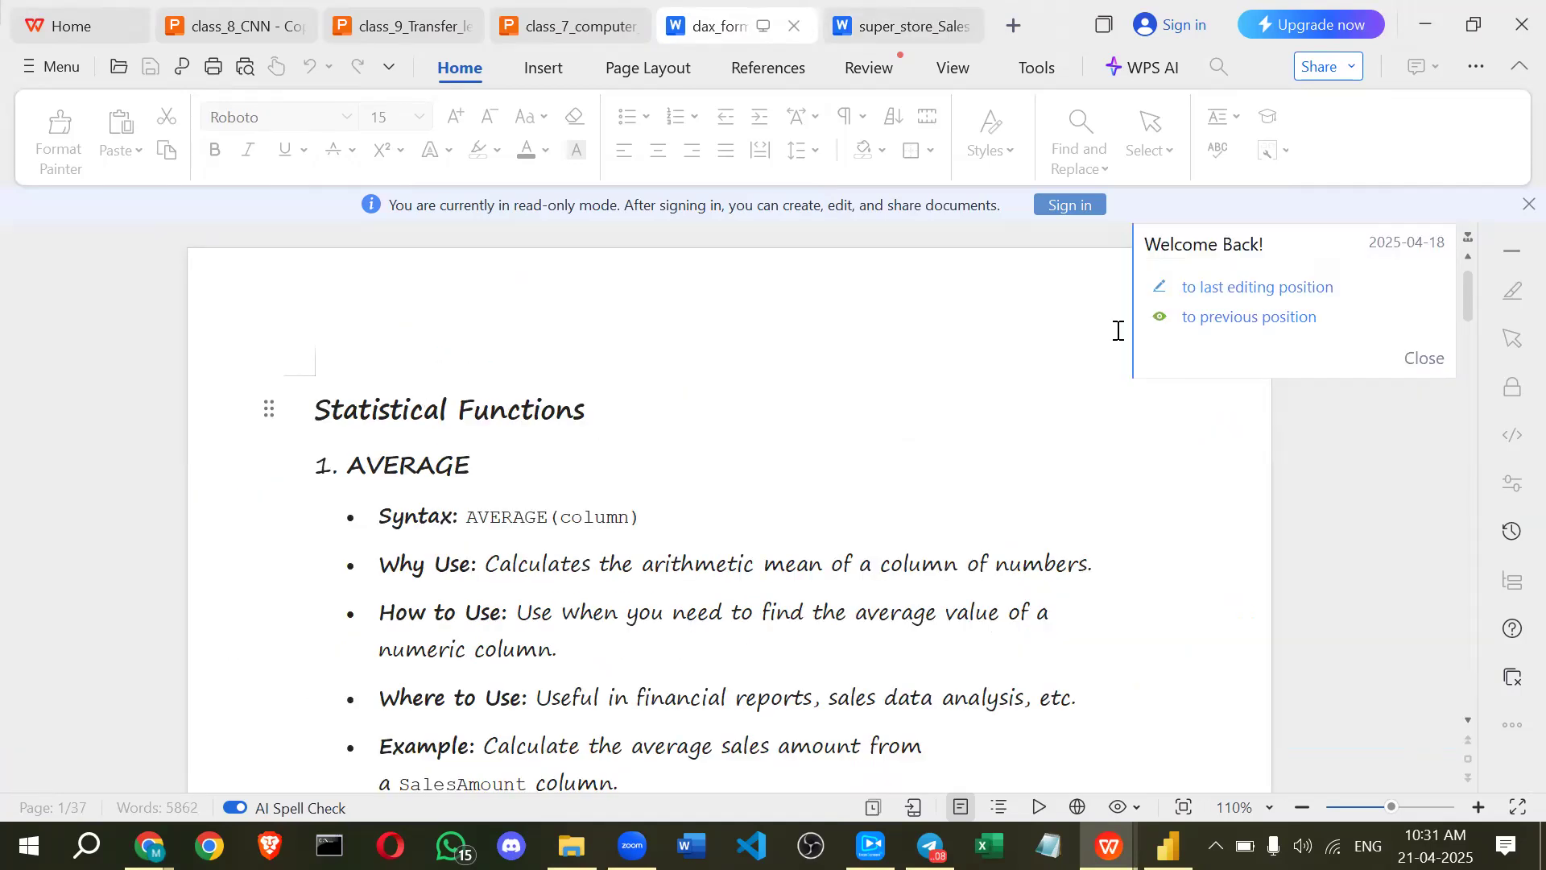
- Look through the statistical functions in dax_formulas_details.docx, from AVERAGE down to the Date and Time Functions Overview
scroll(818, 469, down, 2)
scroll(859, 435, down, 5)
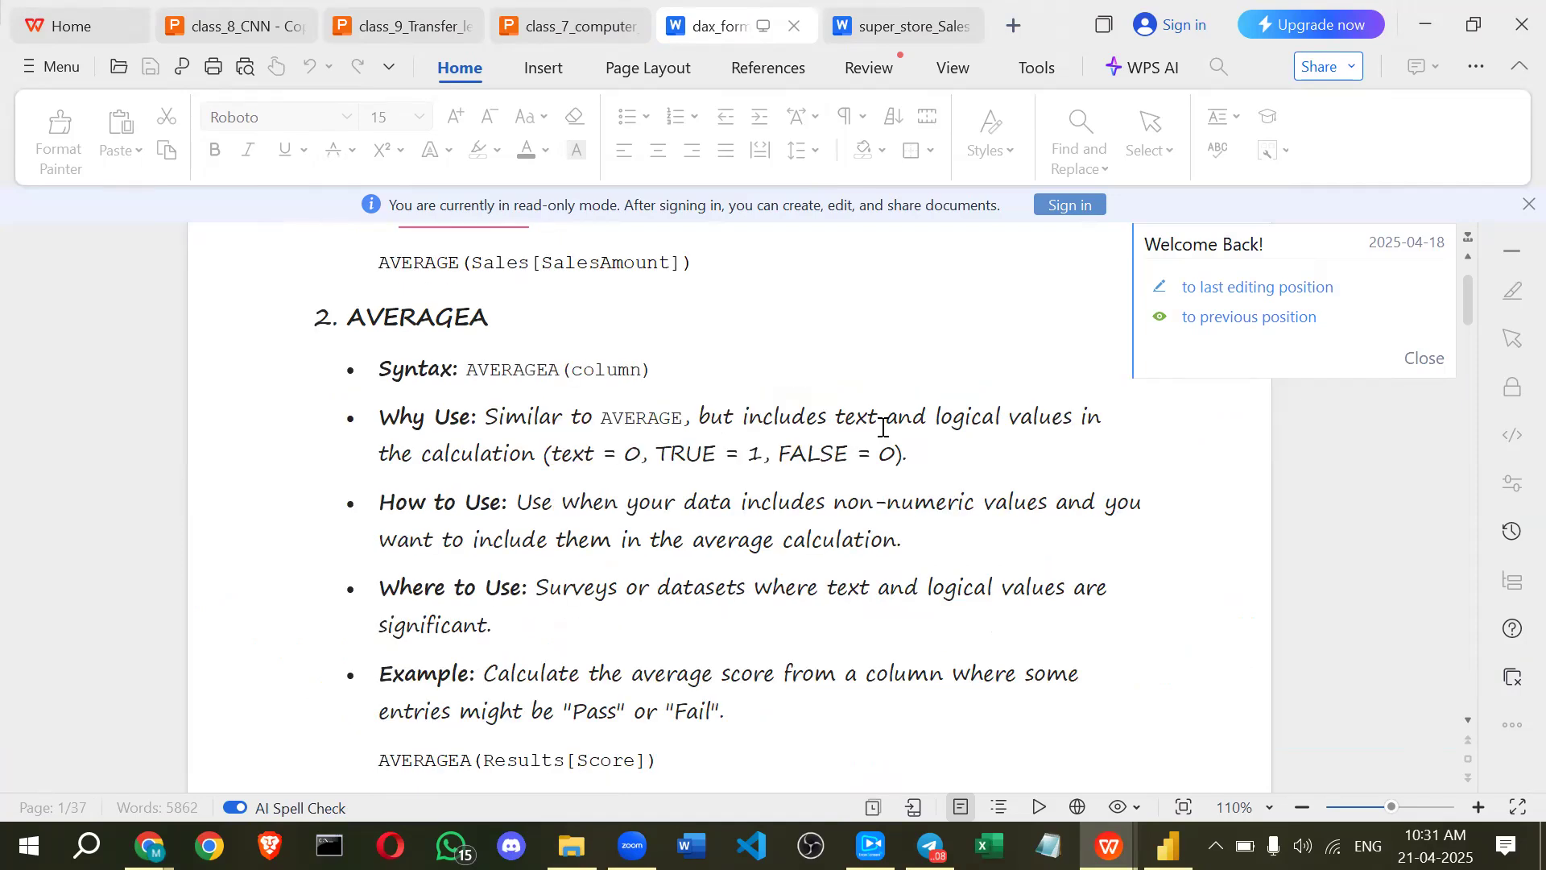
scroll(881, 419, down, 15)
scroll(883, 421, down, 15)
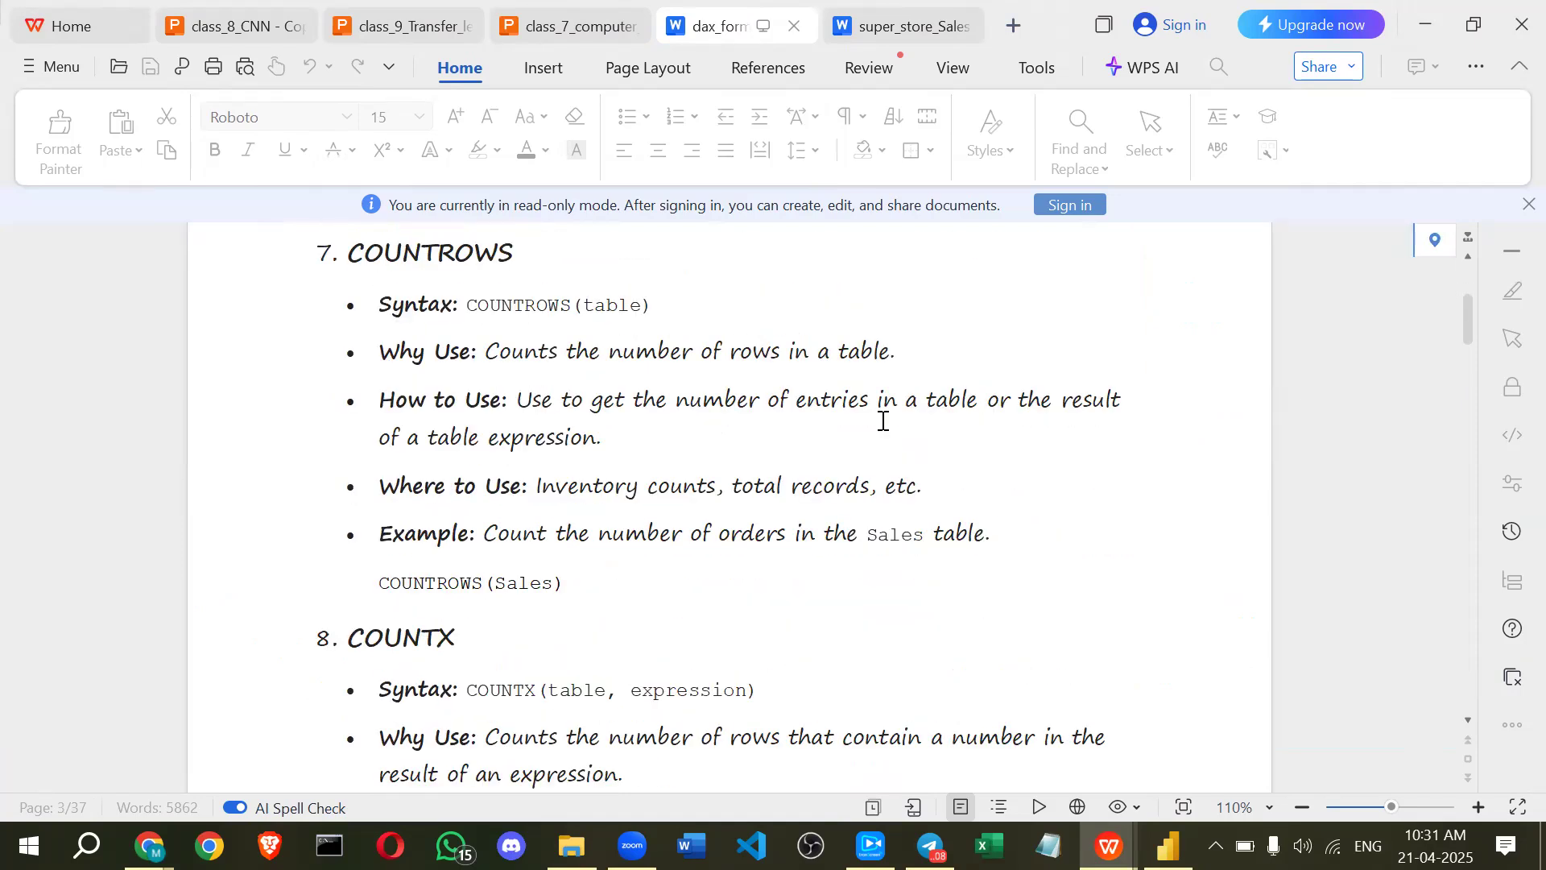
scroll(883, 421, down, 10)
scroll(883, 420, down, 4)
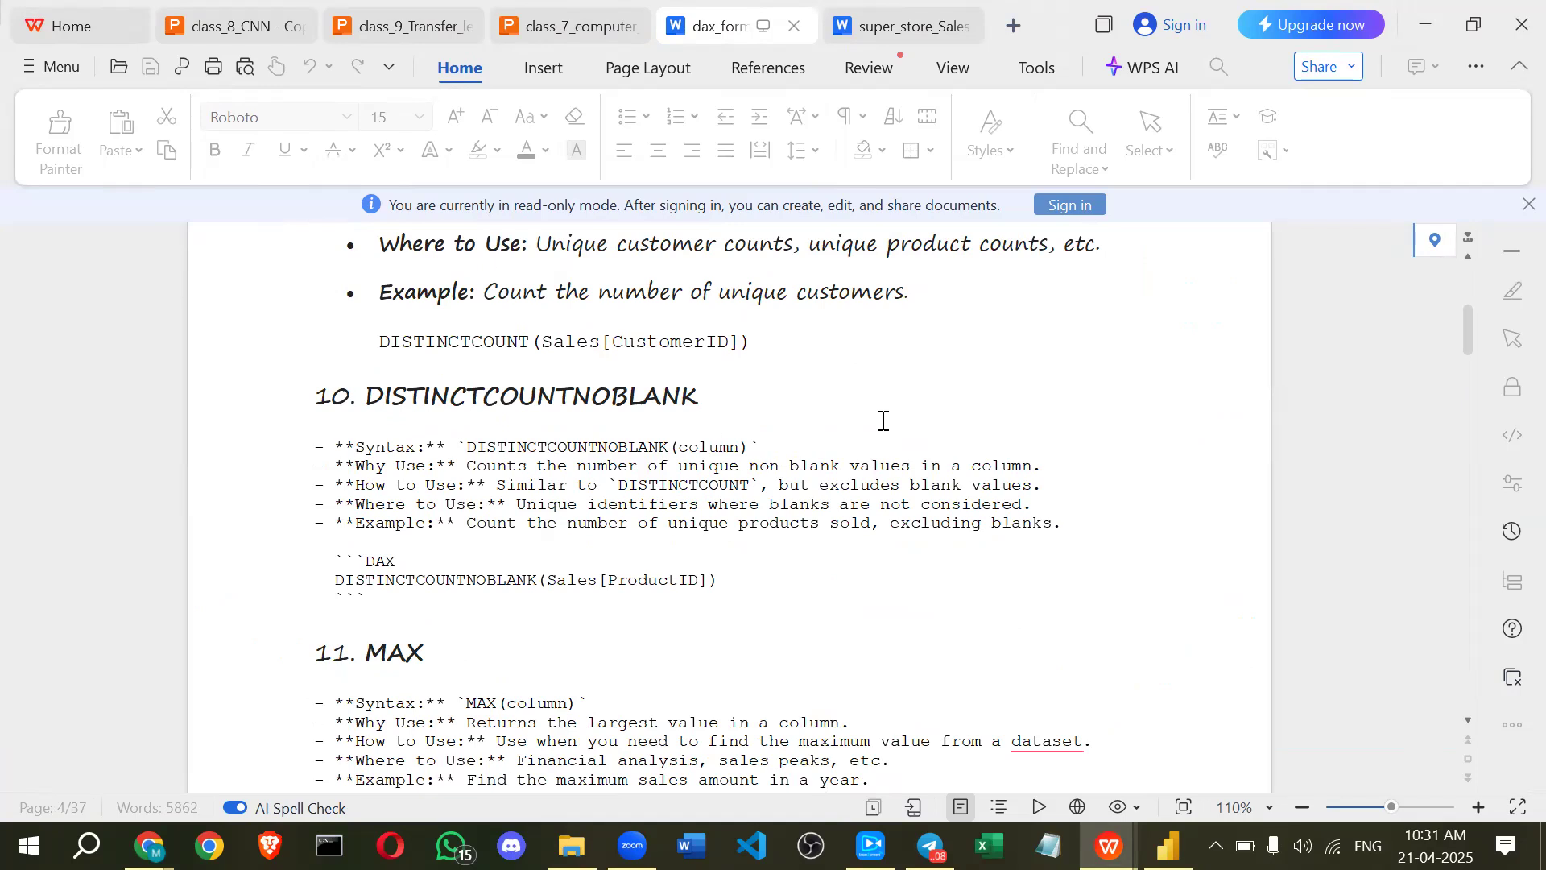
scroll(885, 421, down, 10)
scroll(893, 422, up, 5)
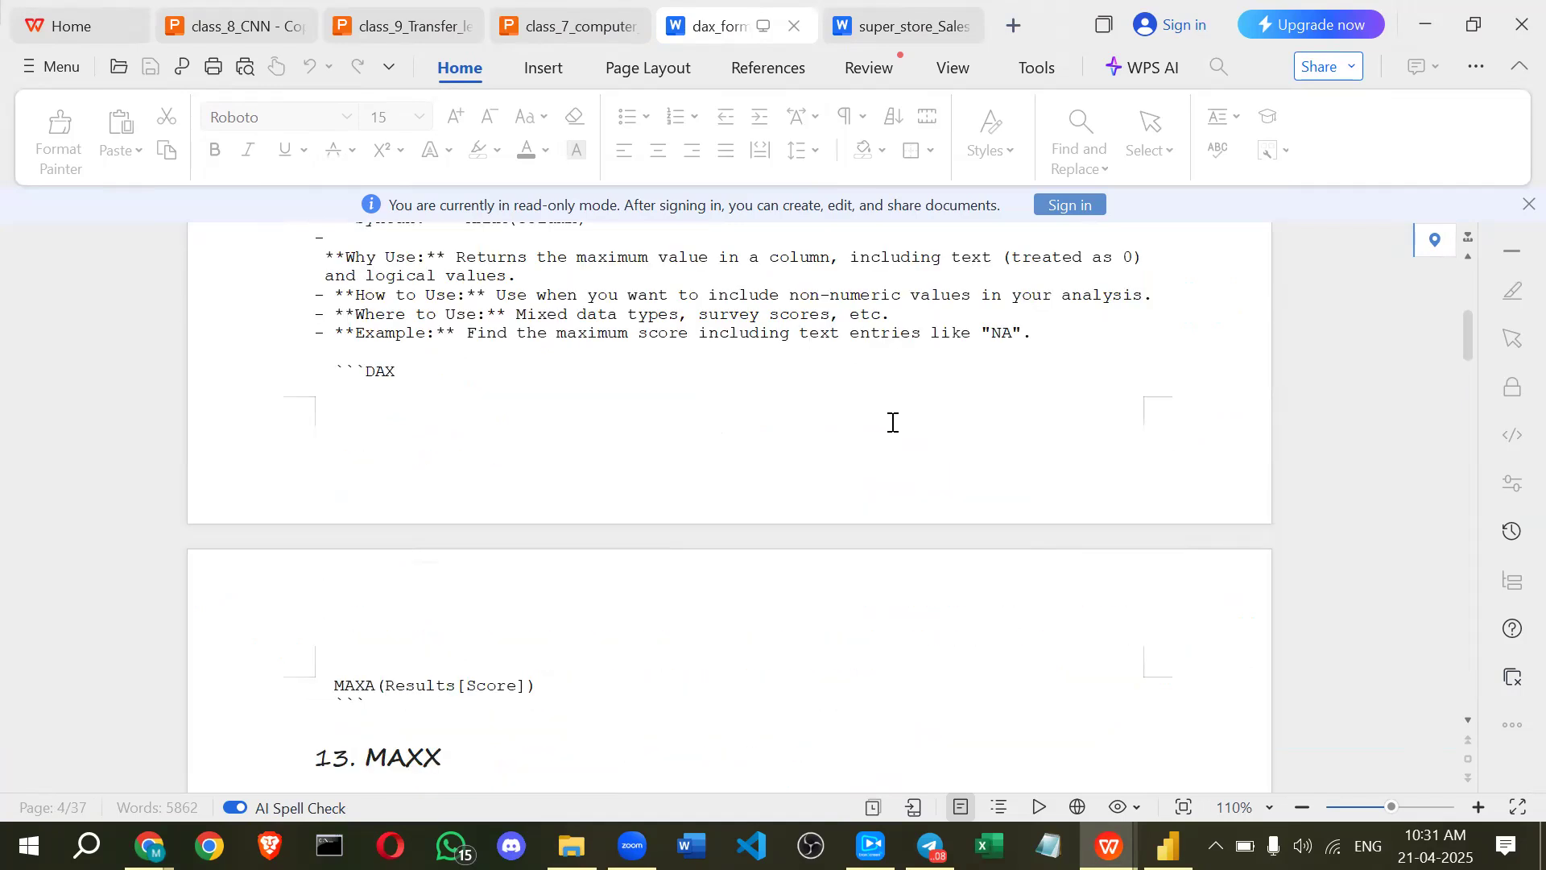
scroll(893, 422, down, 10)
scroll(921, 432, down, 5)
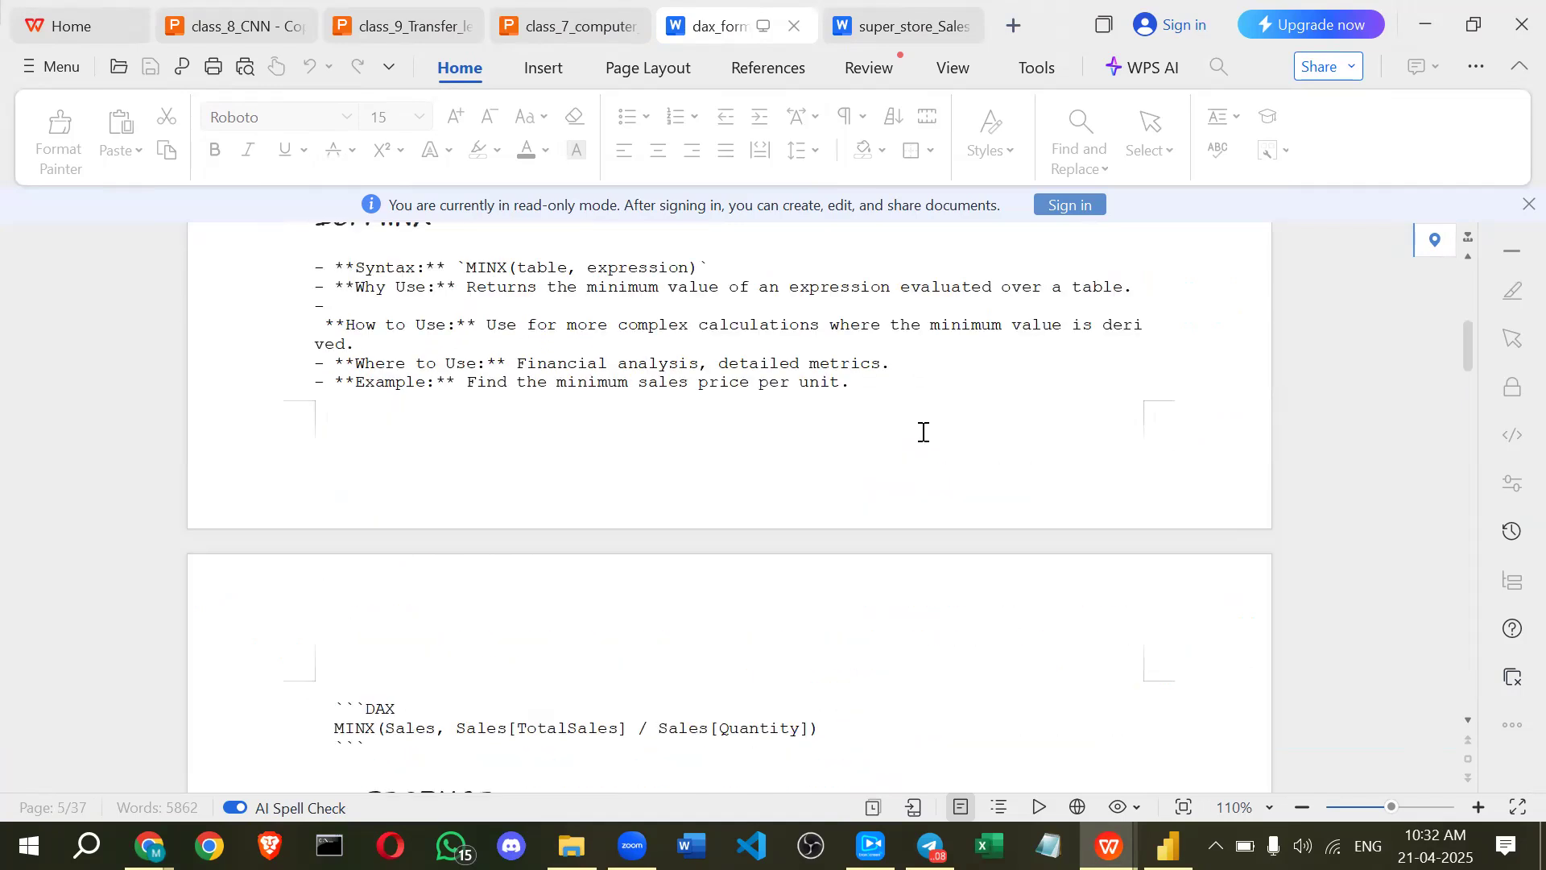
scroll(925, 435, down, 10)
scroll(926, 434, down, 10)
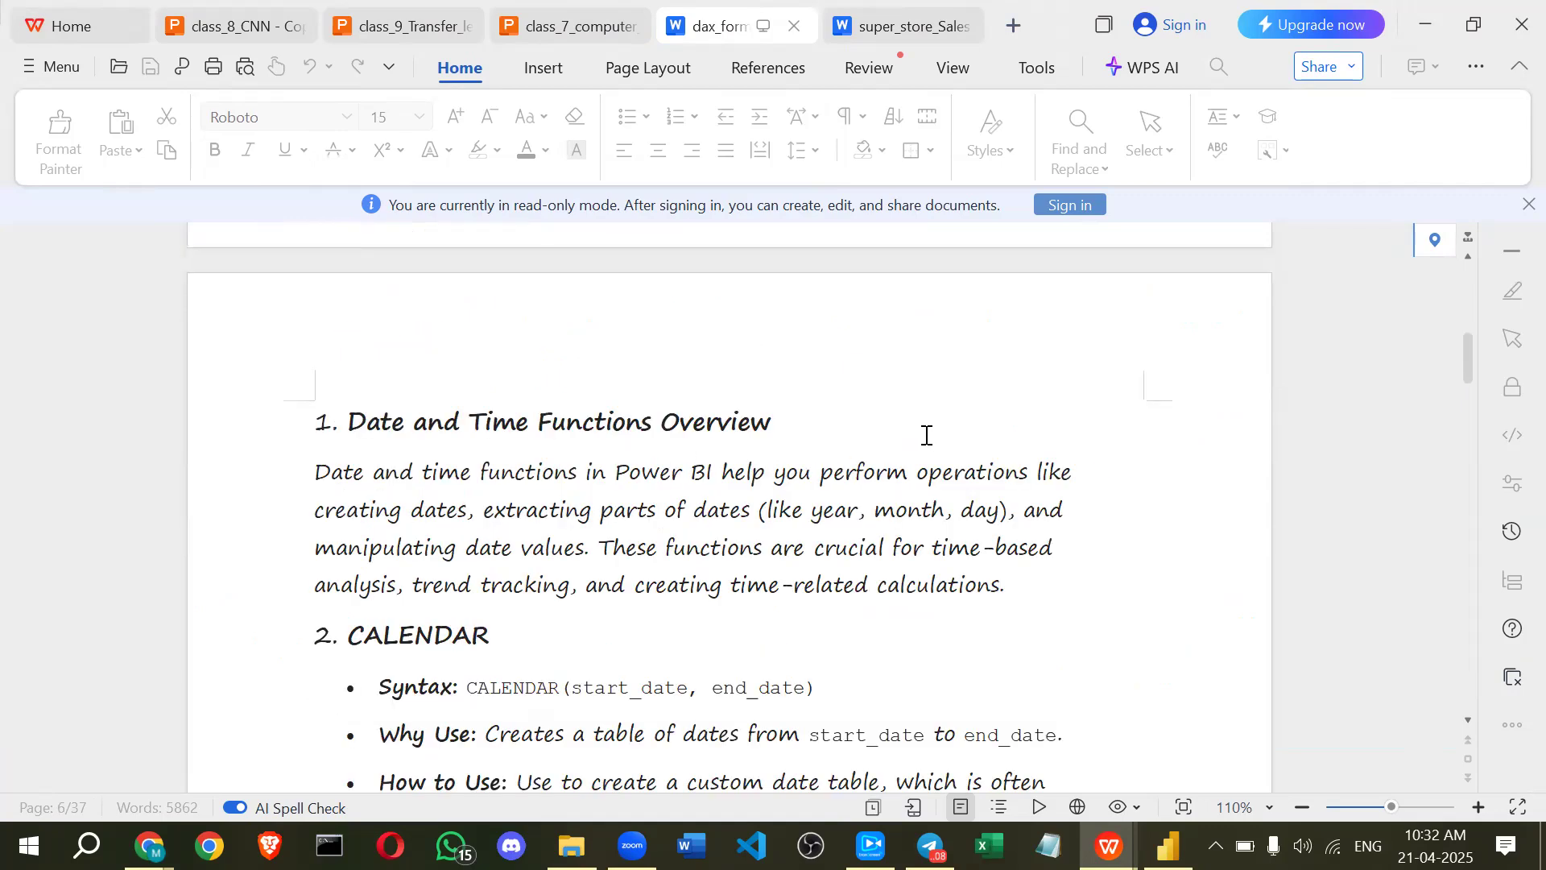
- Examine the CALENDAR, CALENDARAUTO and DATE entries in the date and time functions section
scroll(927, 435, down, 7)
scroll(927, 435, down, 1)
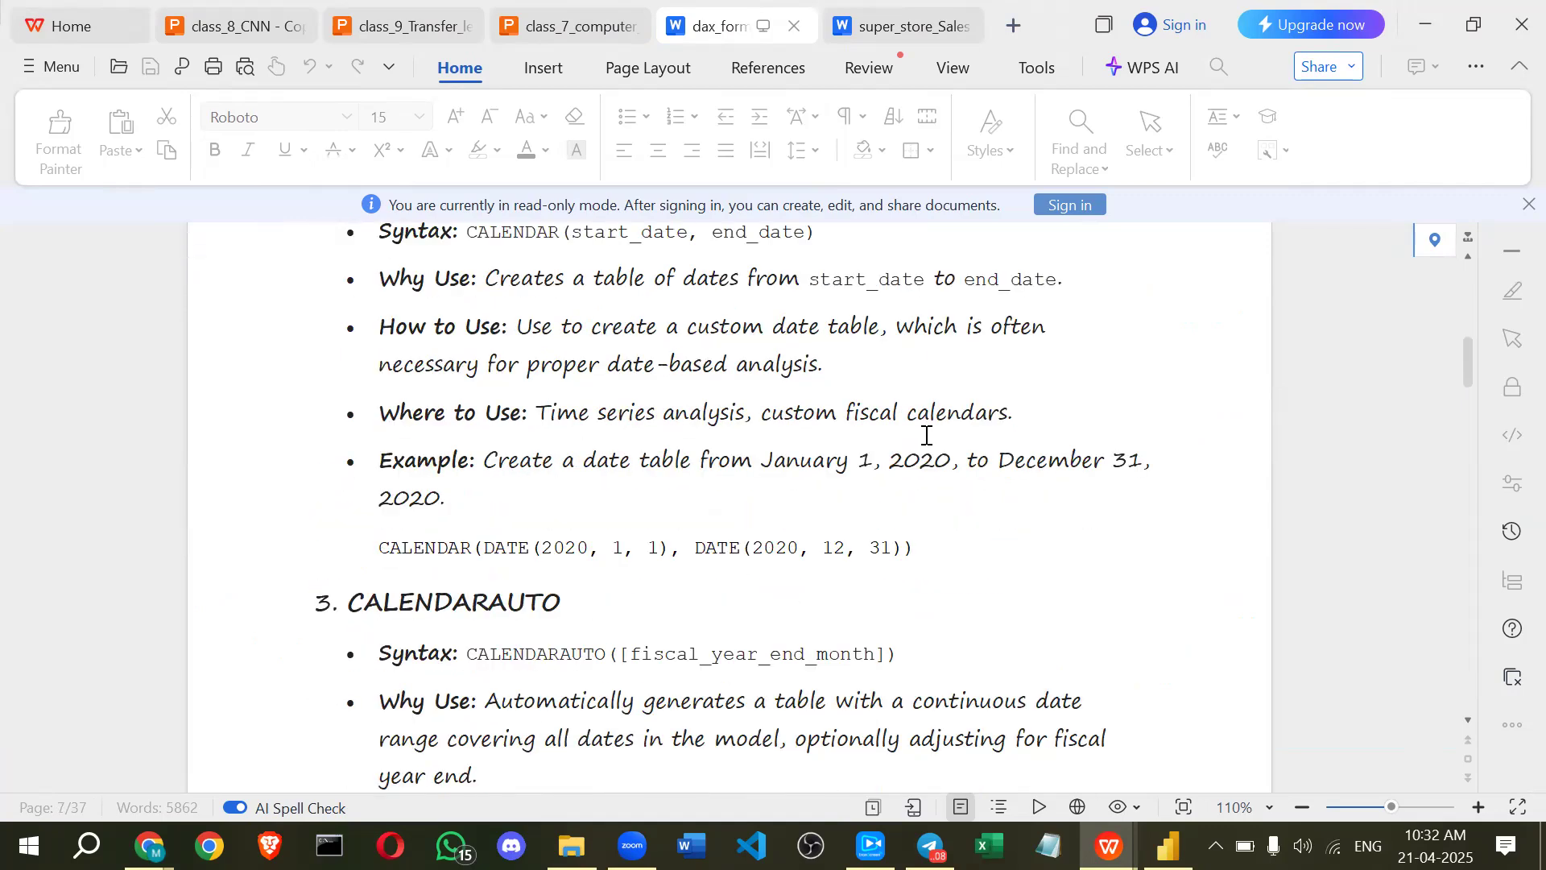
scroll(927, 435, down, 4)
scroll(927, 434, down, 3)
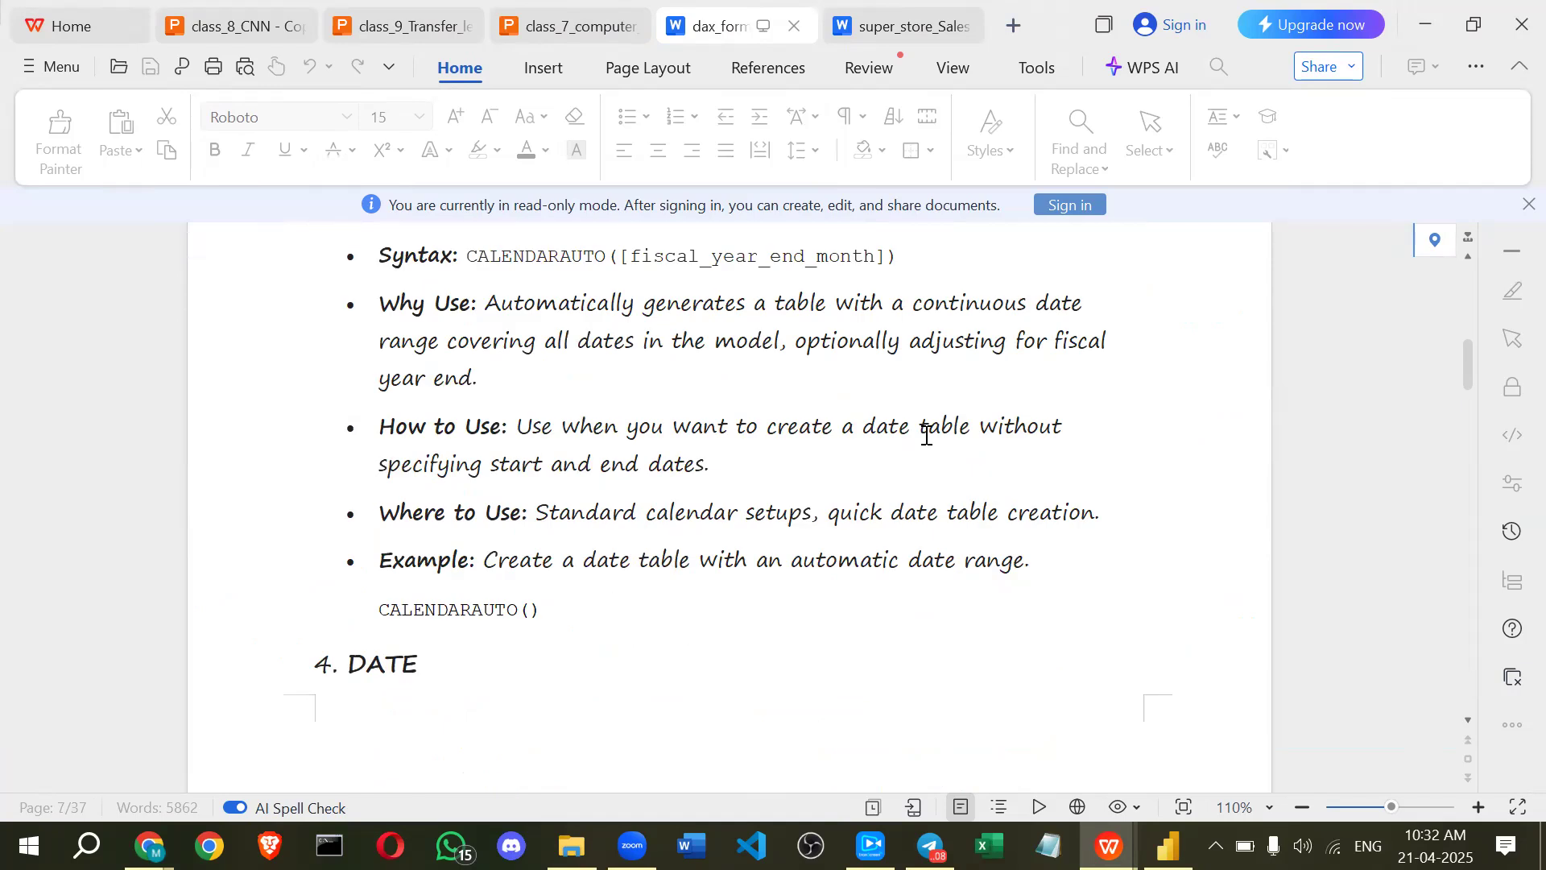
scroll(927, 435, down, 4)
scroll(926, 435, down, 3)
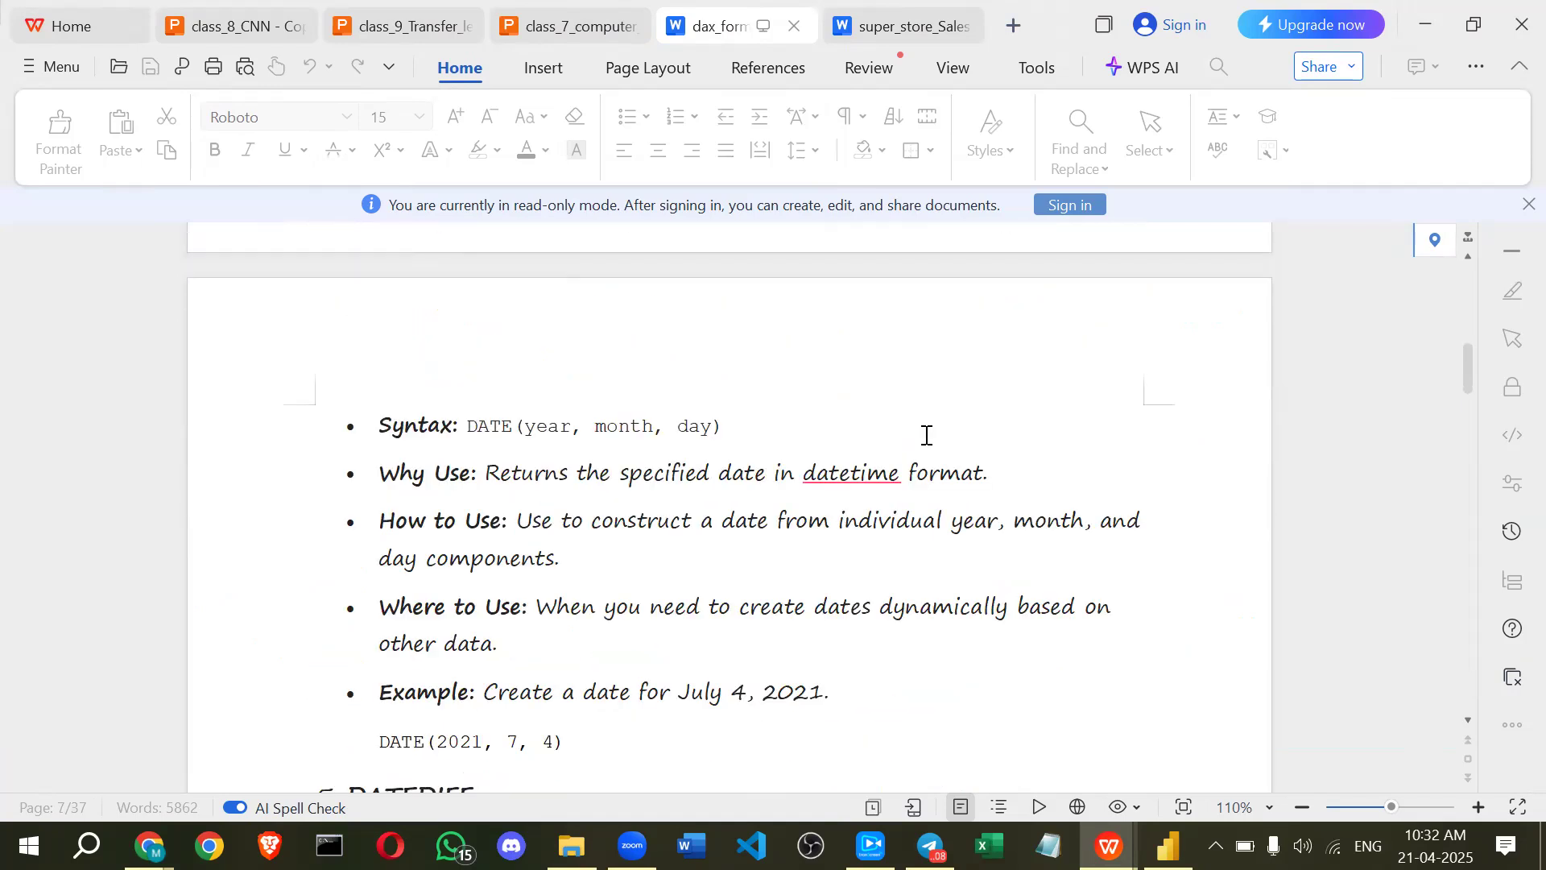
scroll(926, 435, up, 1)
scroll(927, 435, up, 1)
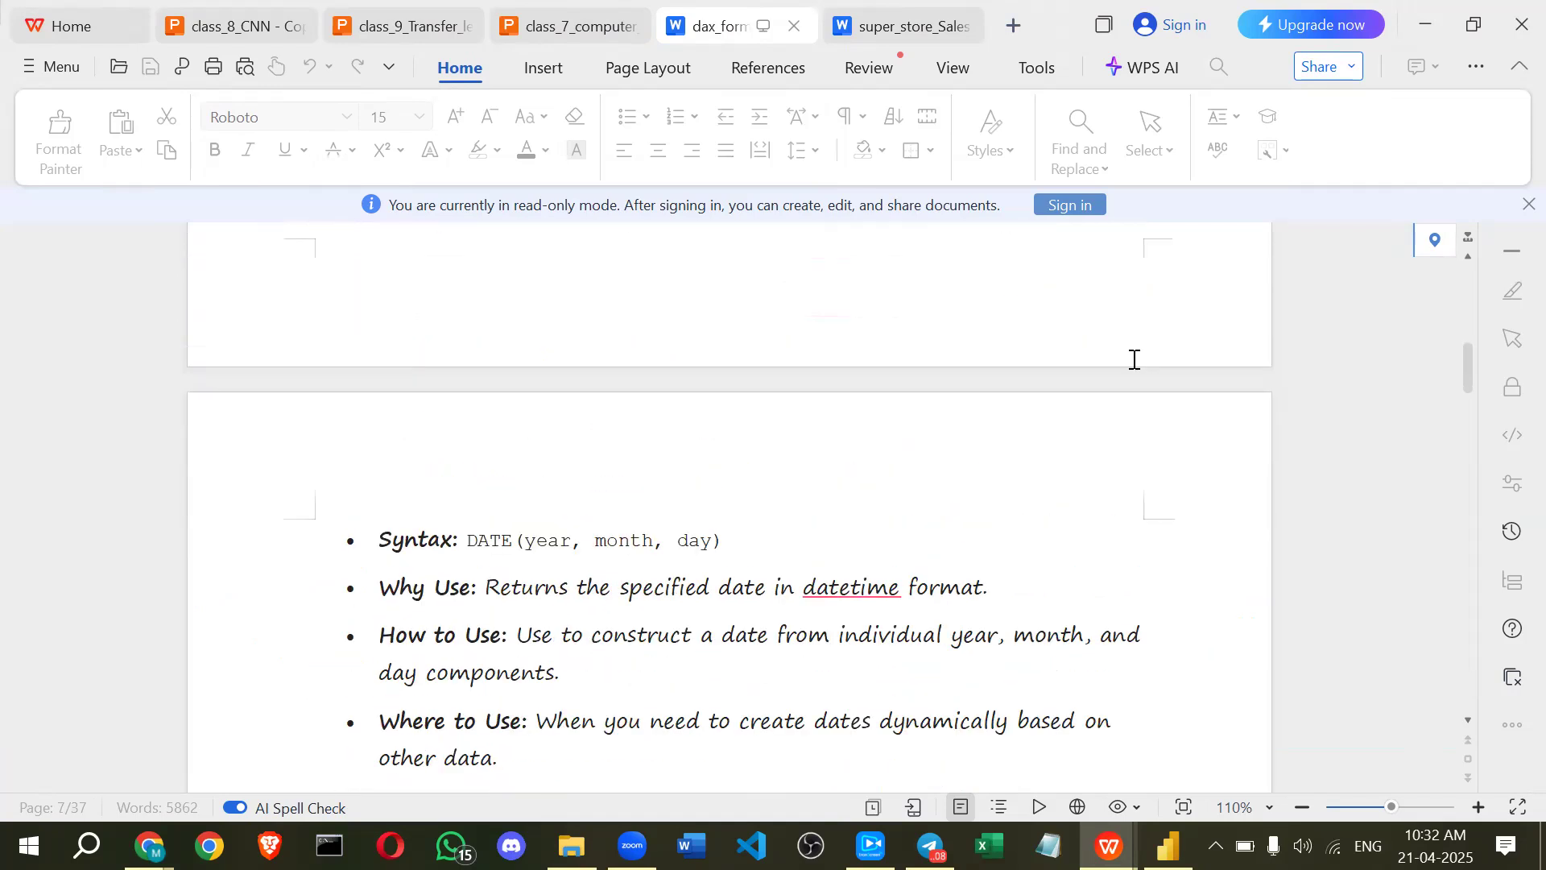
scroll(910, 310, up, 5)
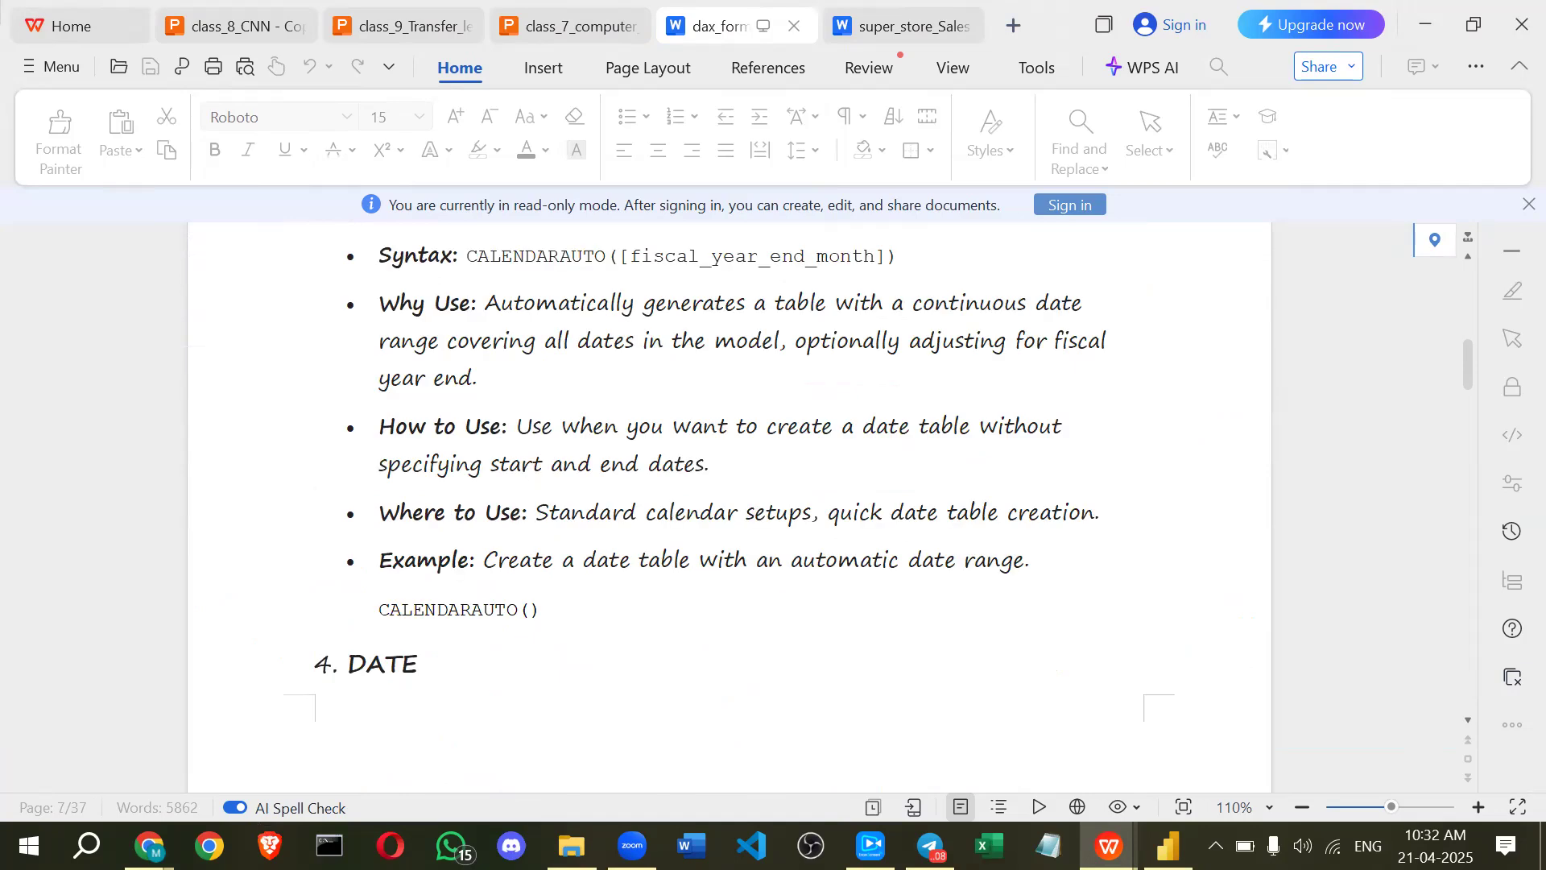
- Find and launch the Epic Pen app and move its floating toolbar away from the document text
key(super+s)
text(epi)
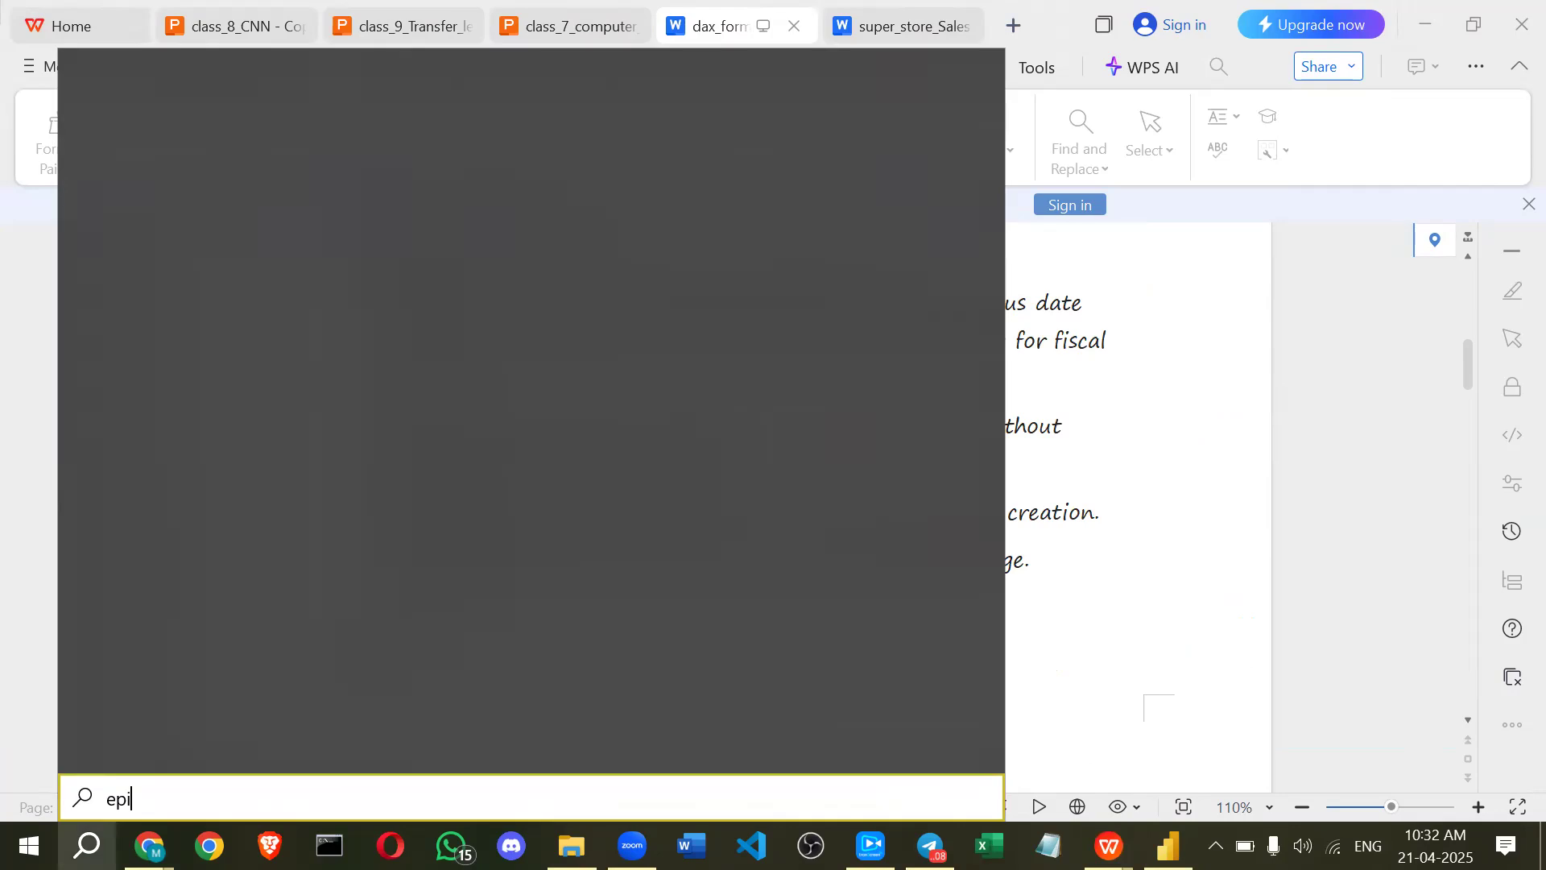
text(c)
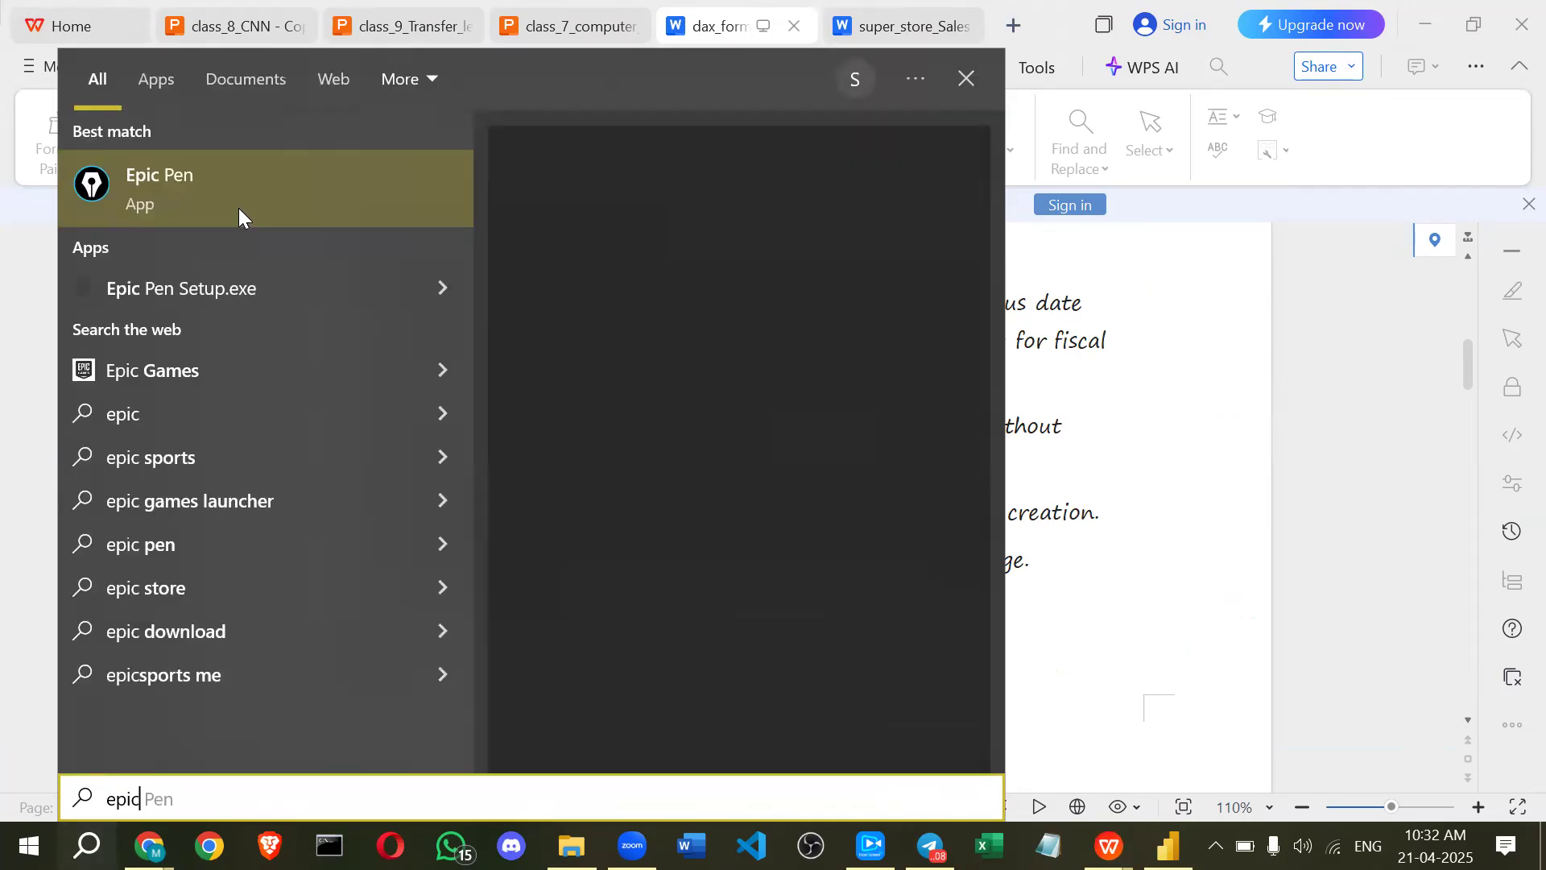
click(235, 207)
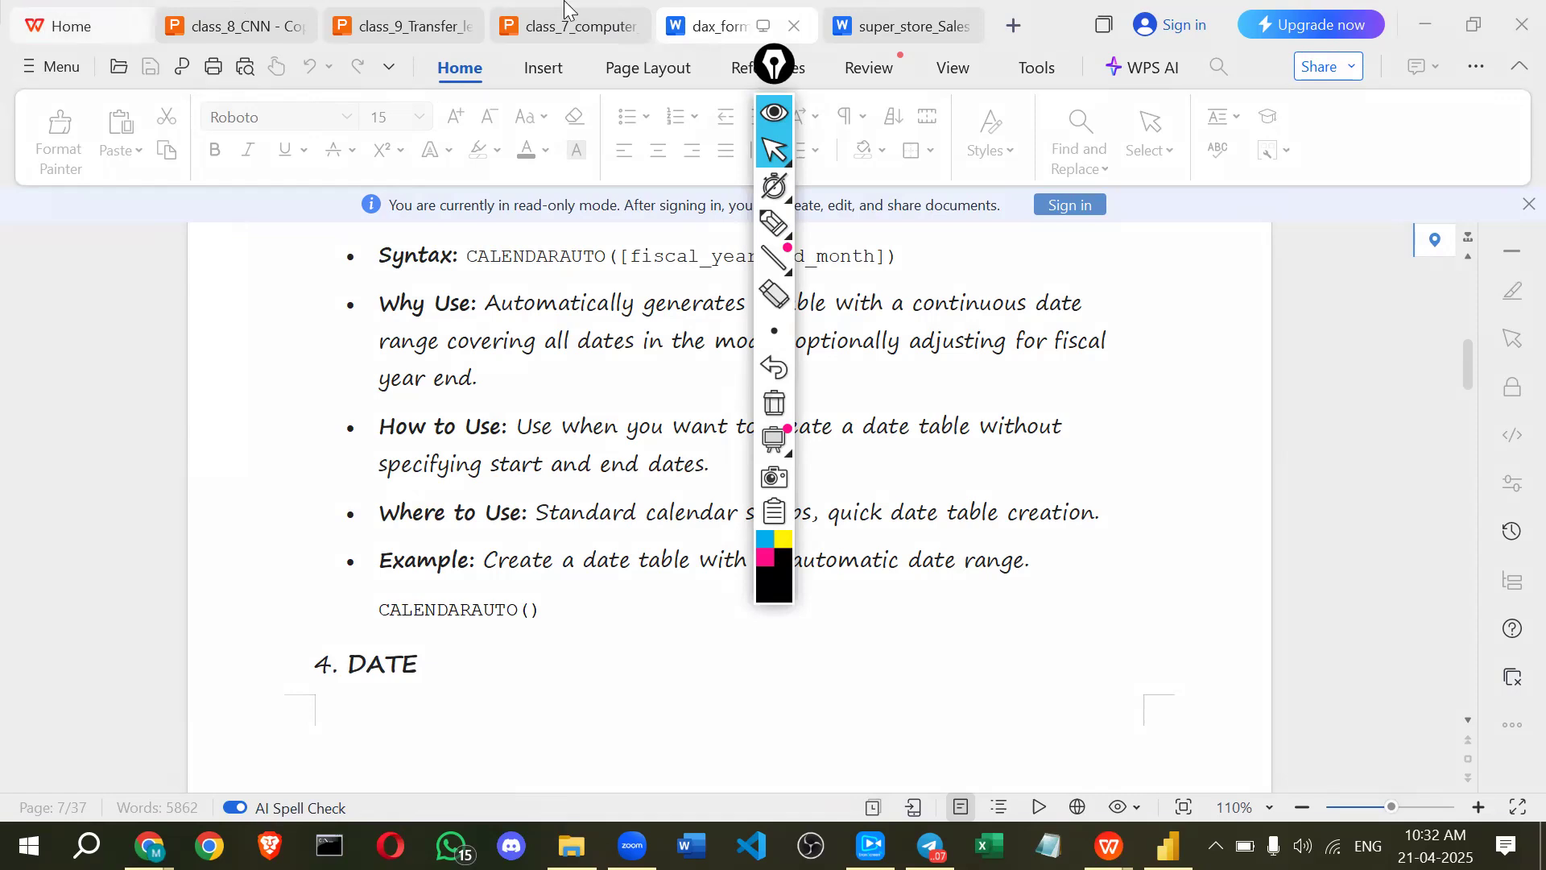
drag(777, 74, 1295, 185)
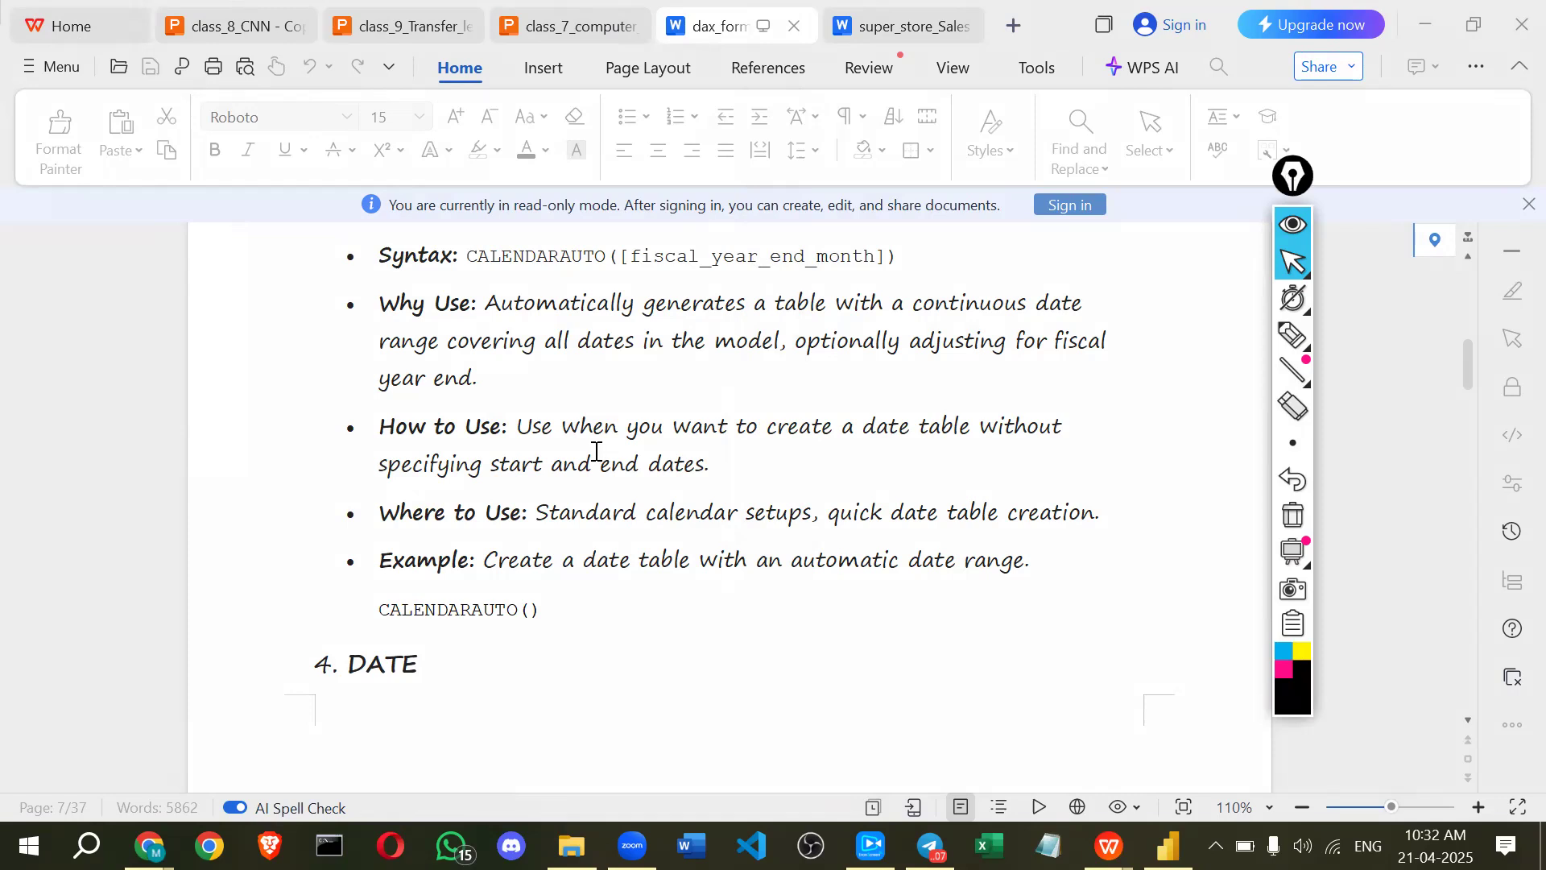
- Go back up to the Date and Time Functions heading in the DAX document
scroll(519, 412, up, 5)
scroll(523, 417, up, 8)
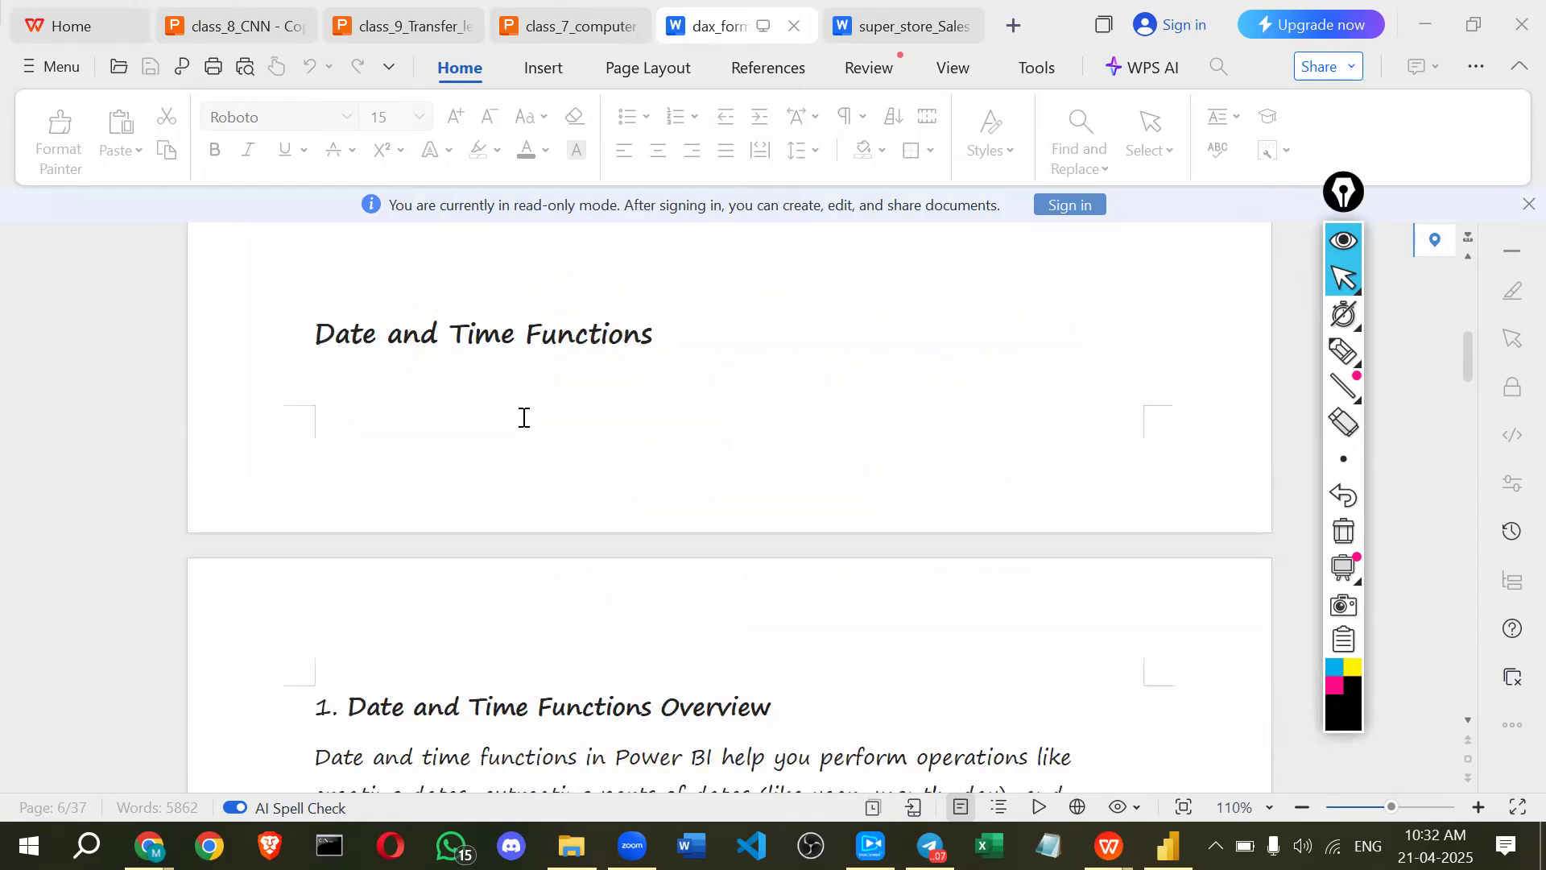
- Move down to the CALENDAR entry in the date and time functions section and select its heading
scroll(428, 493, down, 7)
scroll(476, 463, down, 1)
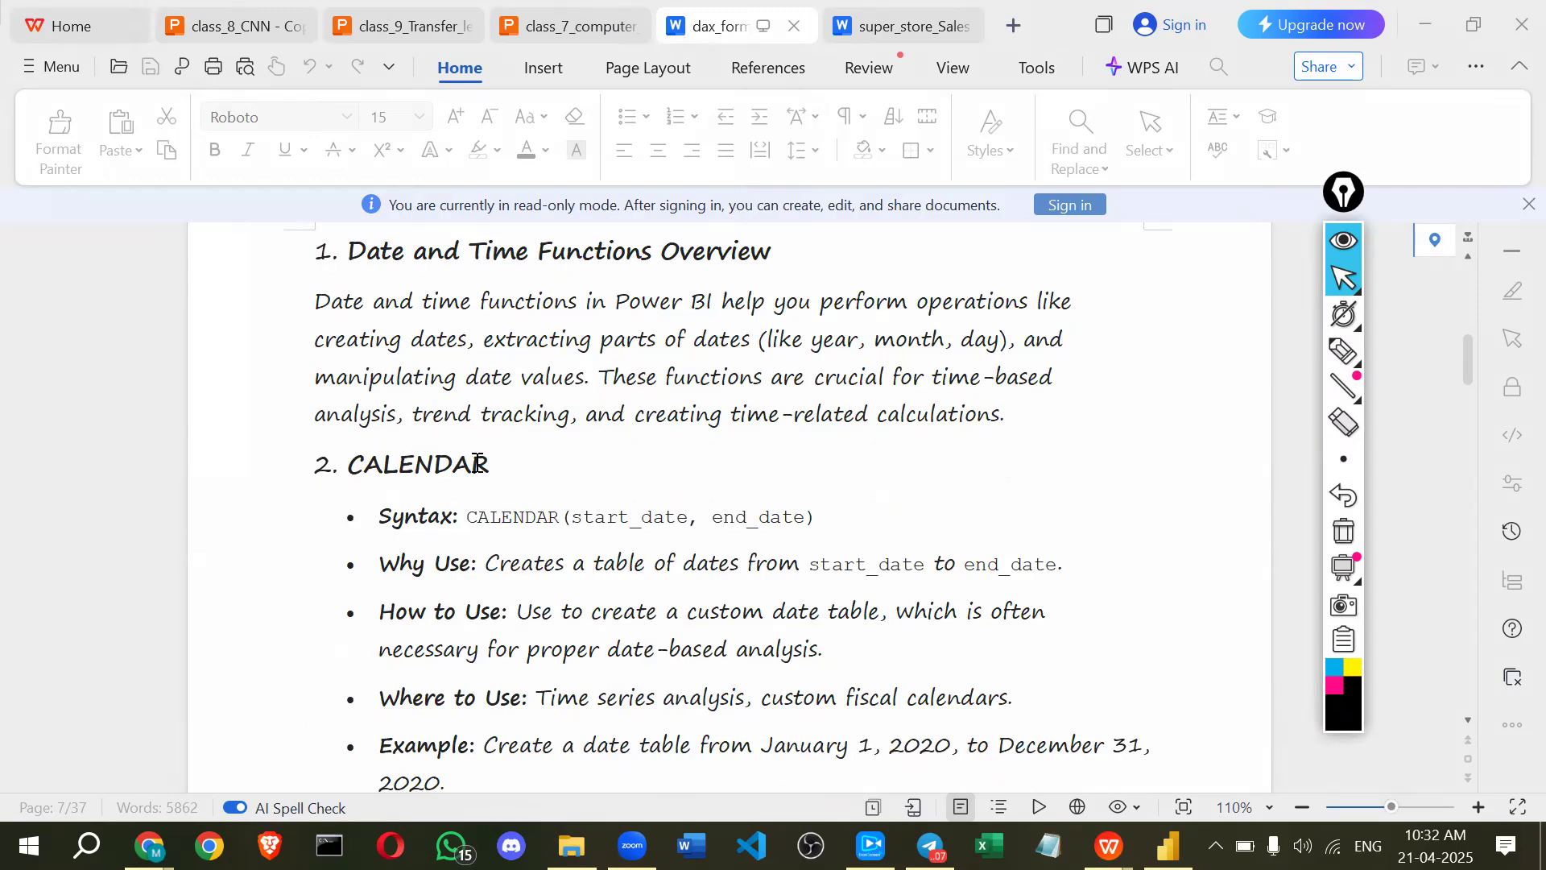
double_click(494, 463)
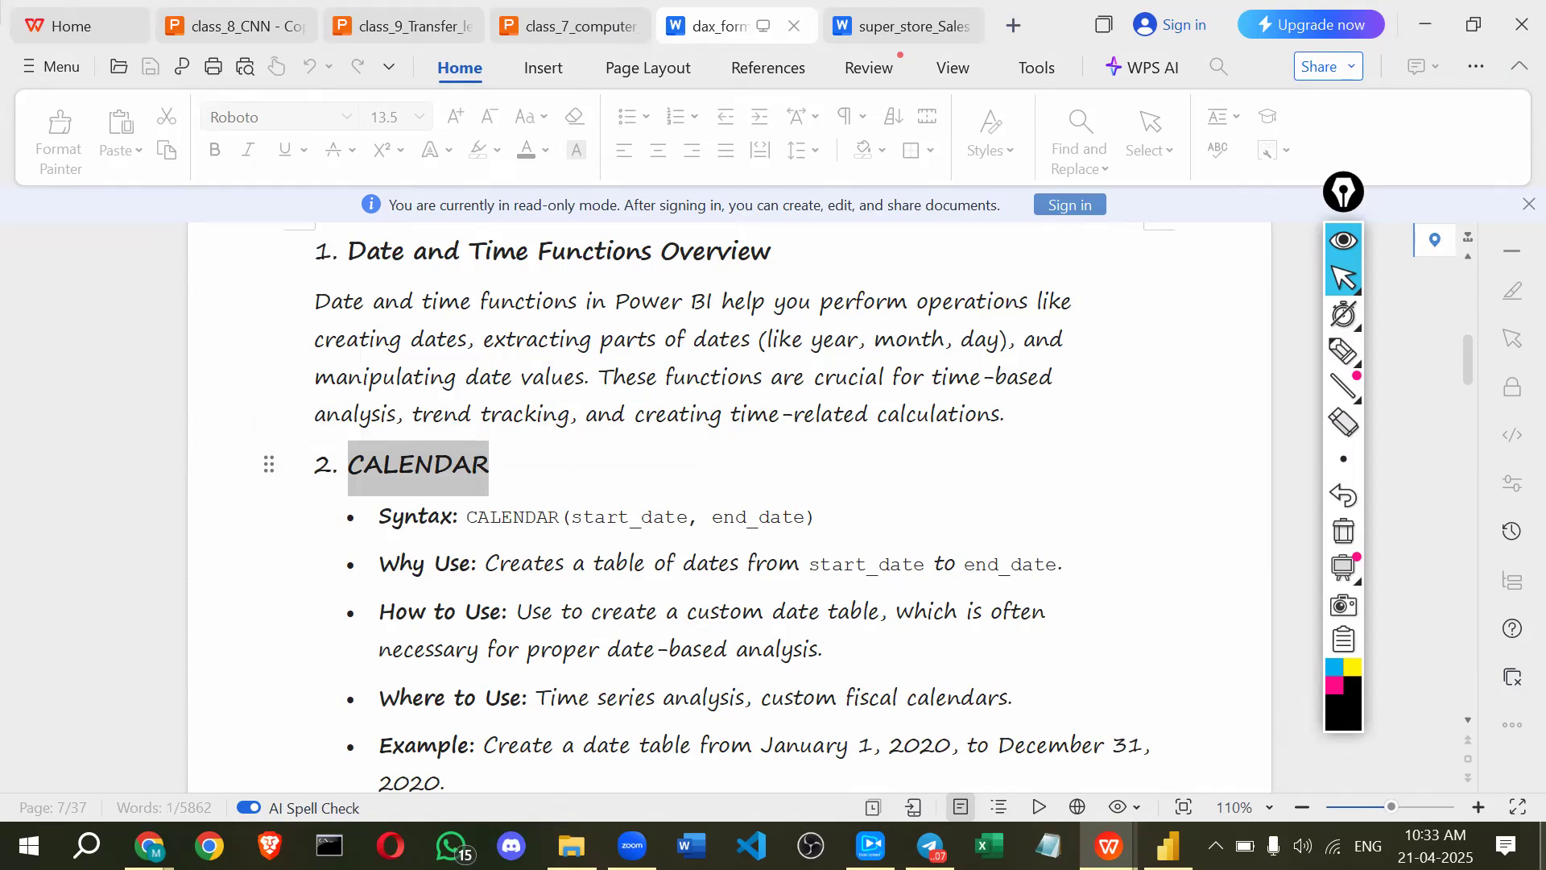
- Sketch a tall freehand box with a small cross inside it beside the CALENDAR entry, using the Epic Pen pencil
click(1342, 352)
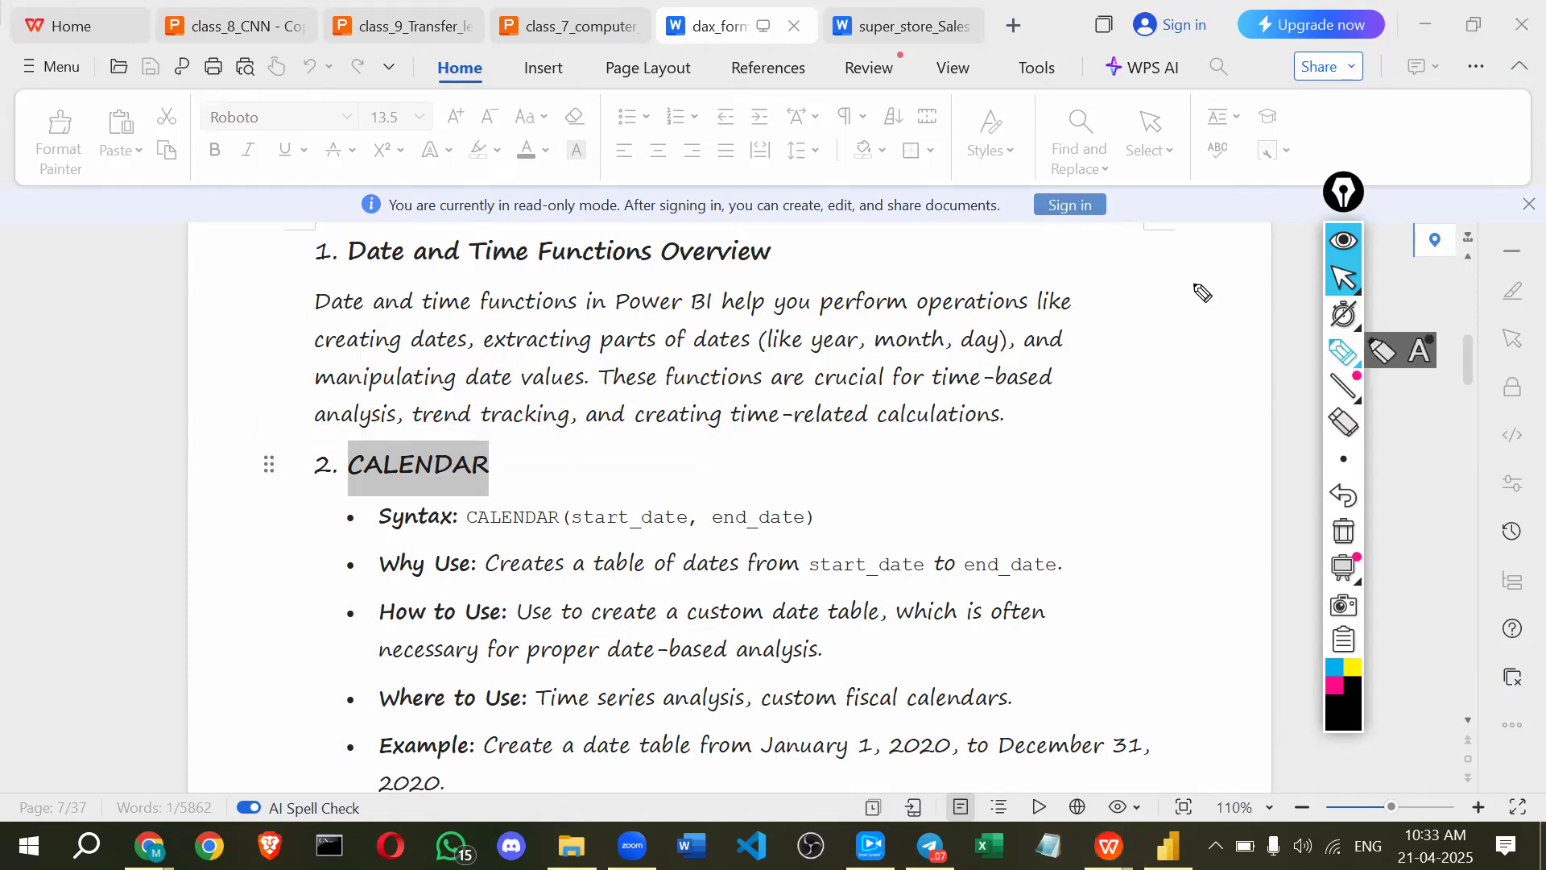
mouse_move(1100, 270)
mouse_down()
mouse_move(1084, 558)
mouse_move(1200, 504)
mouse_move(1196, 270)
mouse_move(1093, 255)
mouse_move(1104, 276)
mouse_up()
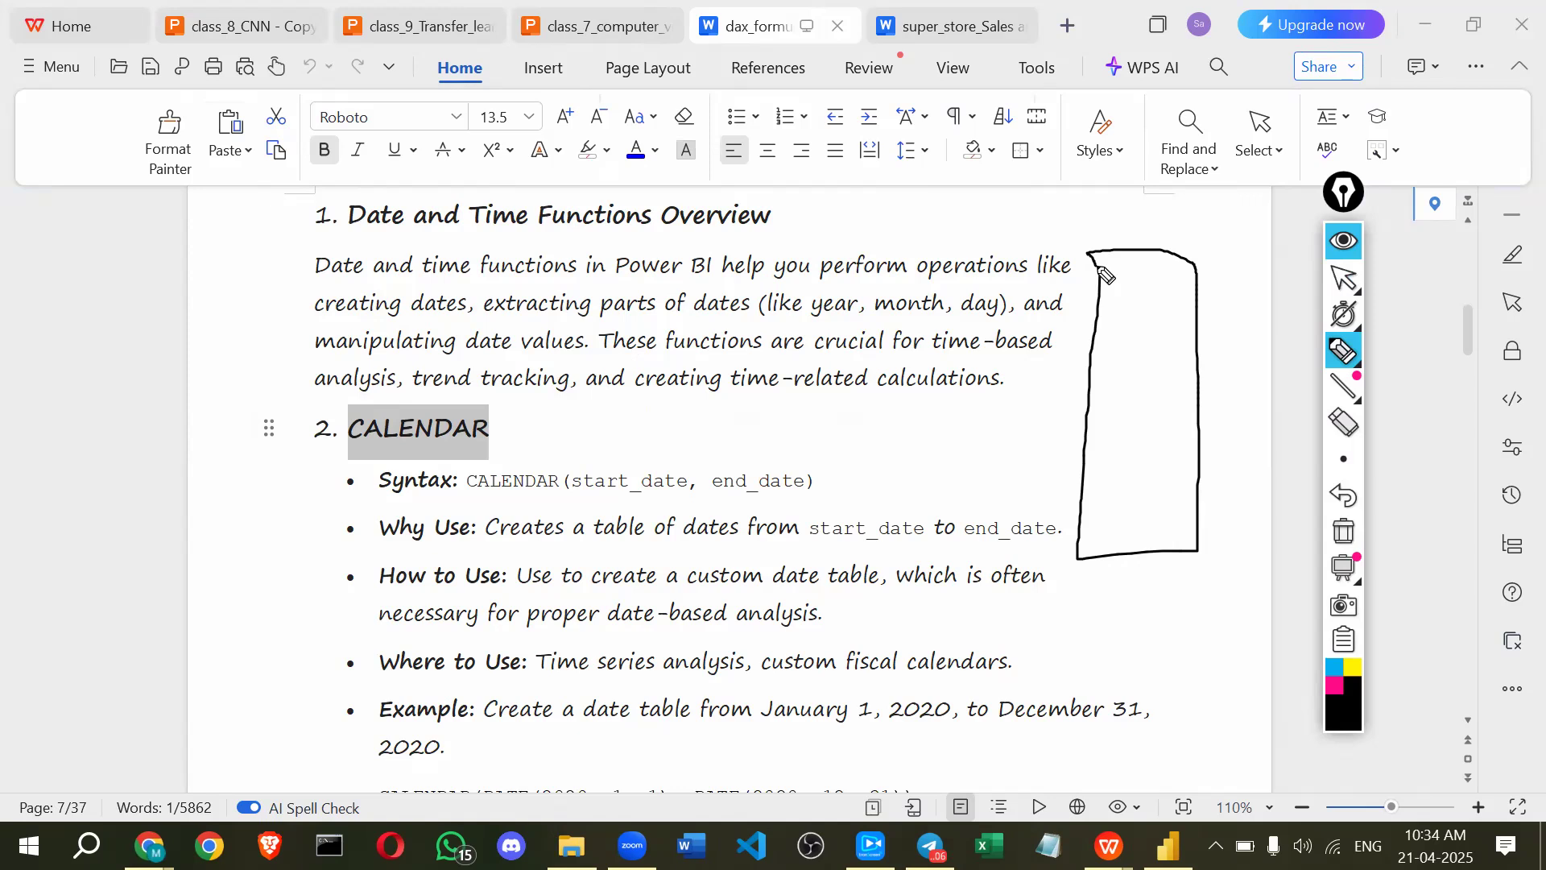
drag(460, 498, 467, 497)
drag(1137, 411, 1173, 408)
drag(1166, 405, 1165, 428)
- Underline the CALENDAR(start_date, end_date) syntax, add a small arrow above it, and hide the pen annotations
drag(590, 494, 819, 492)
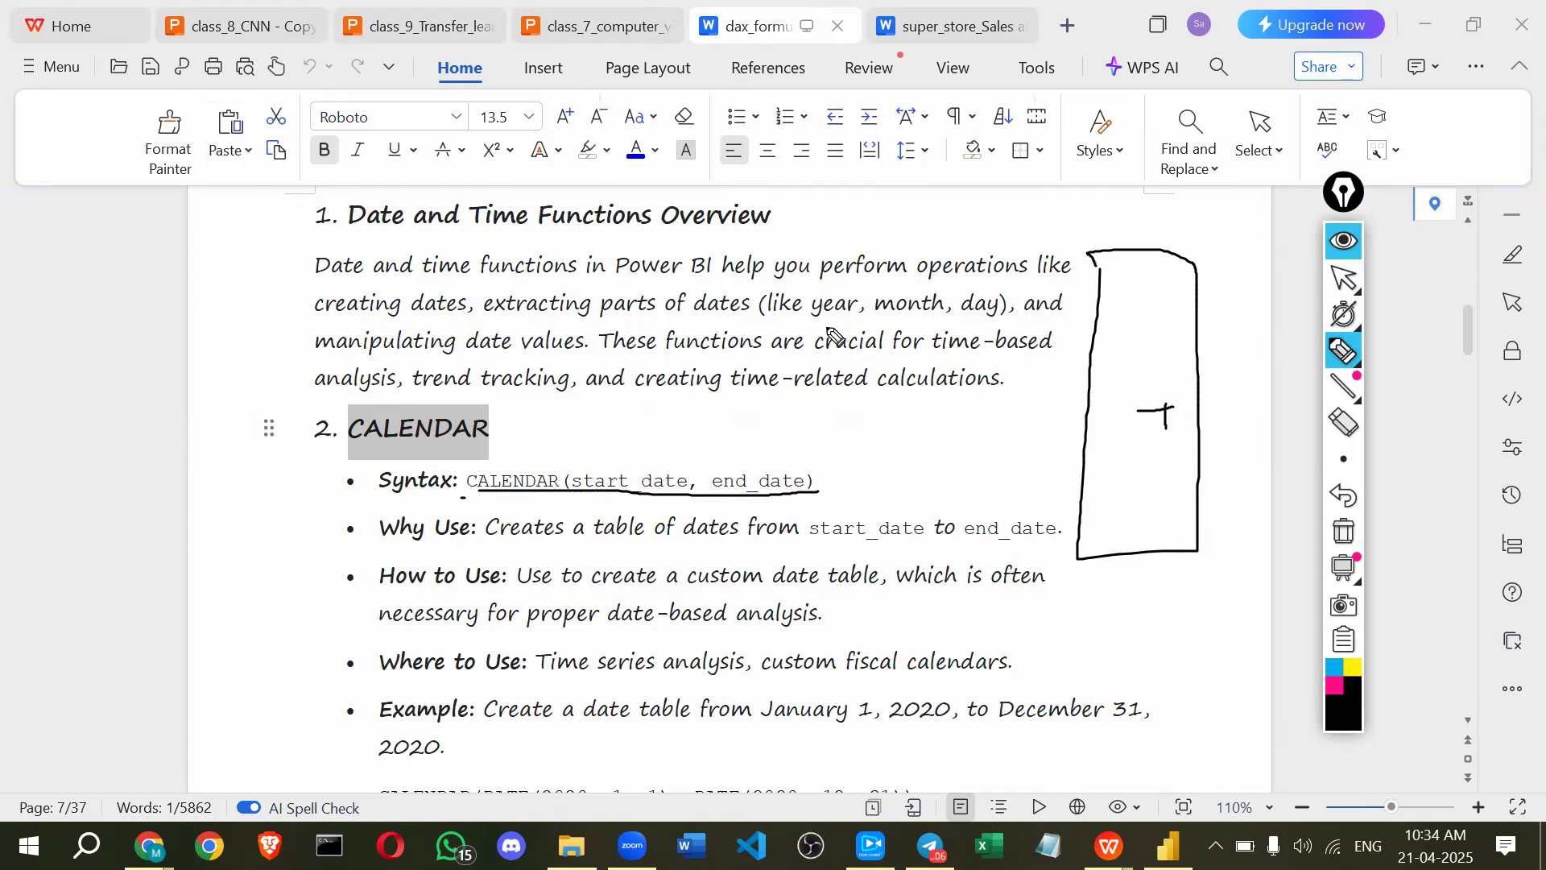
drag(769, 418, 809, 408)
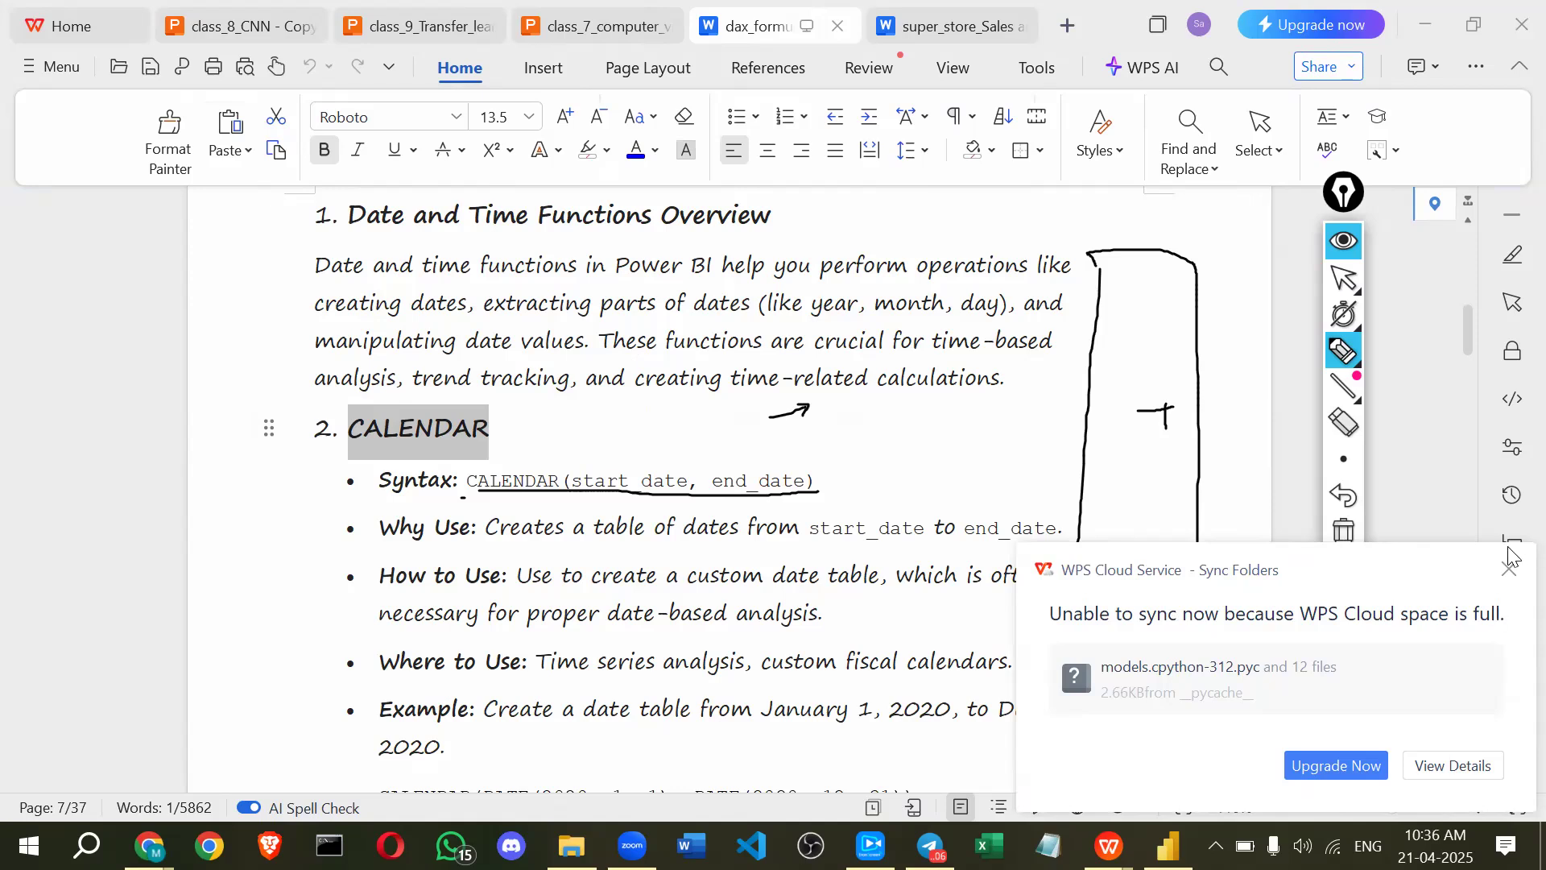
click(1510, 573)
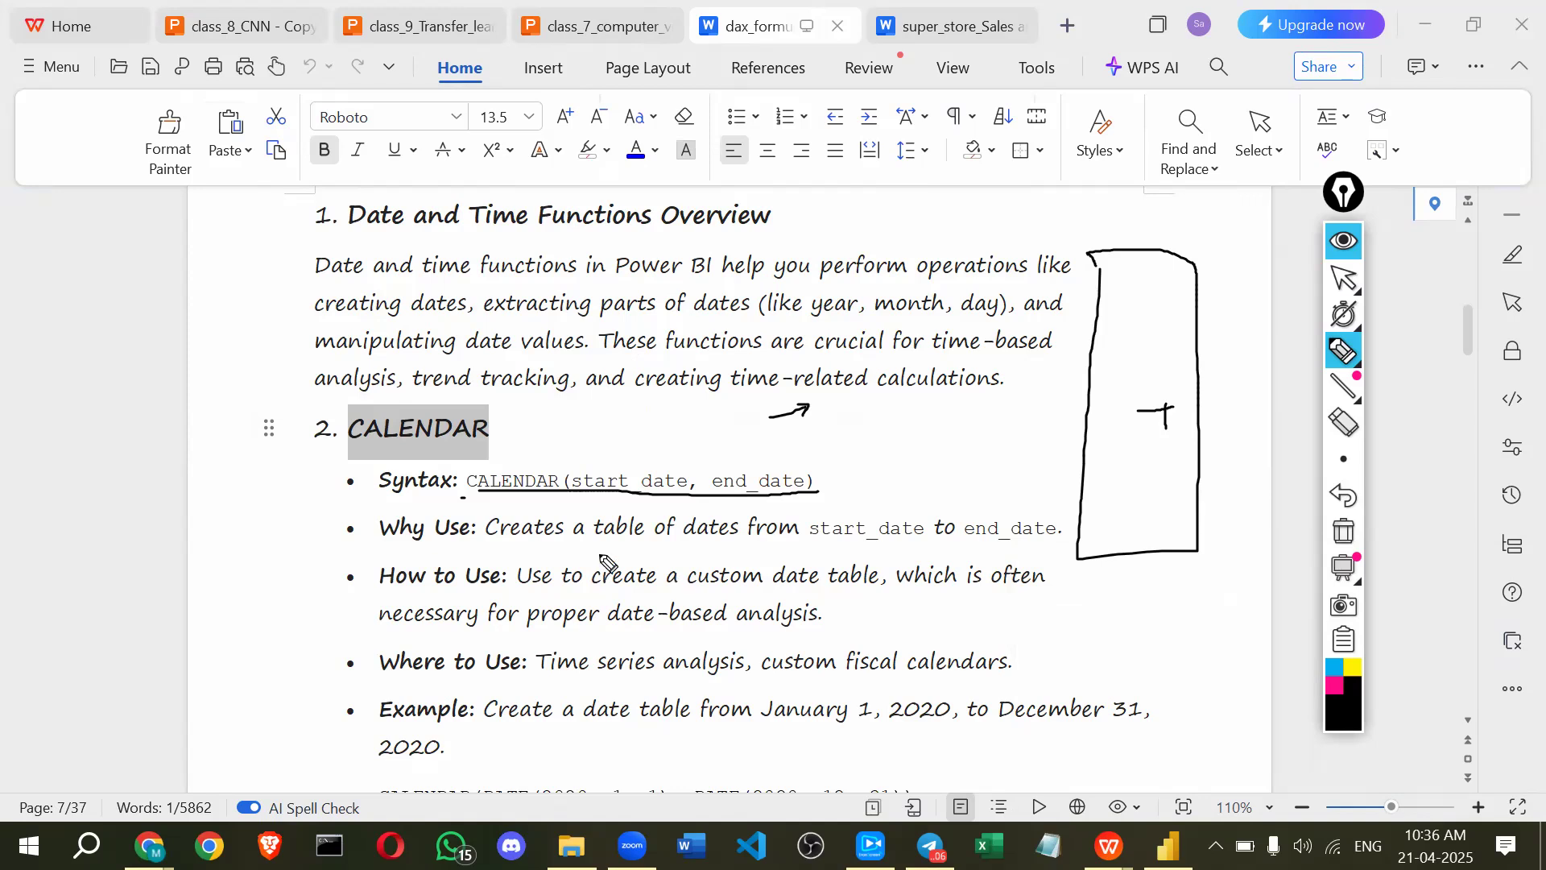
drag(528, 497, 680, 503)
click(1340, 235)
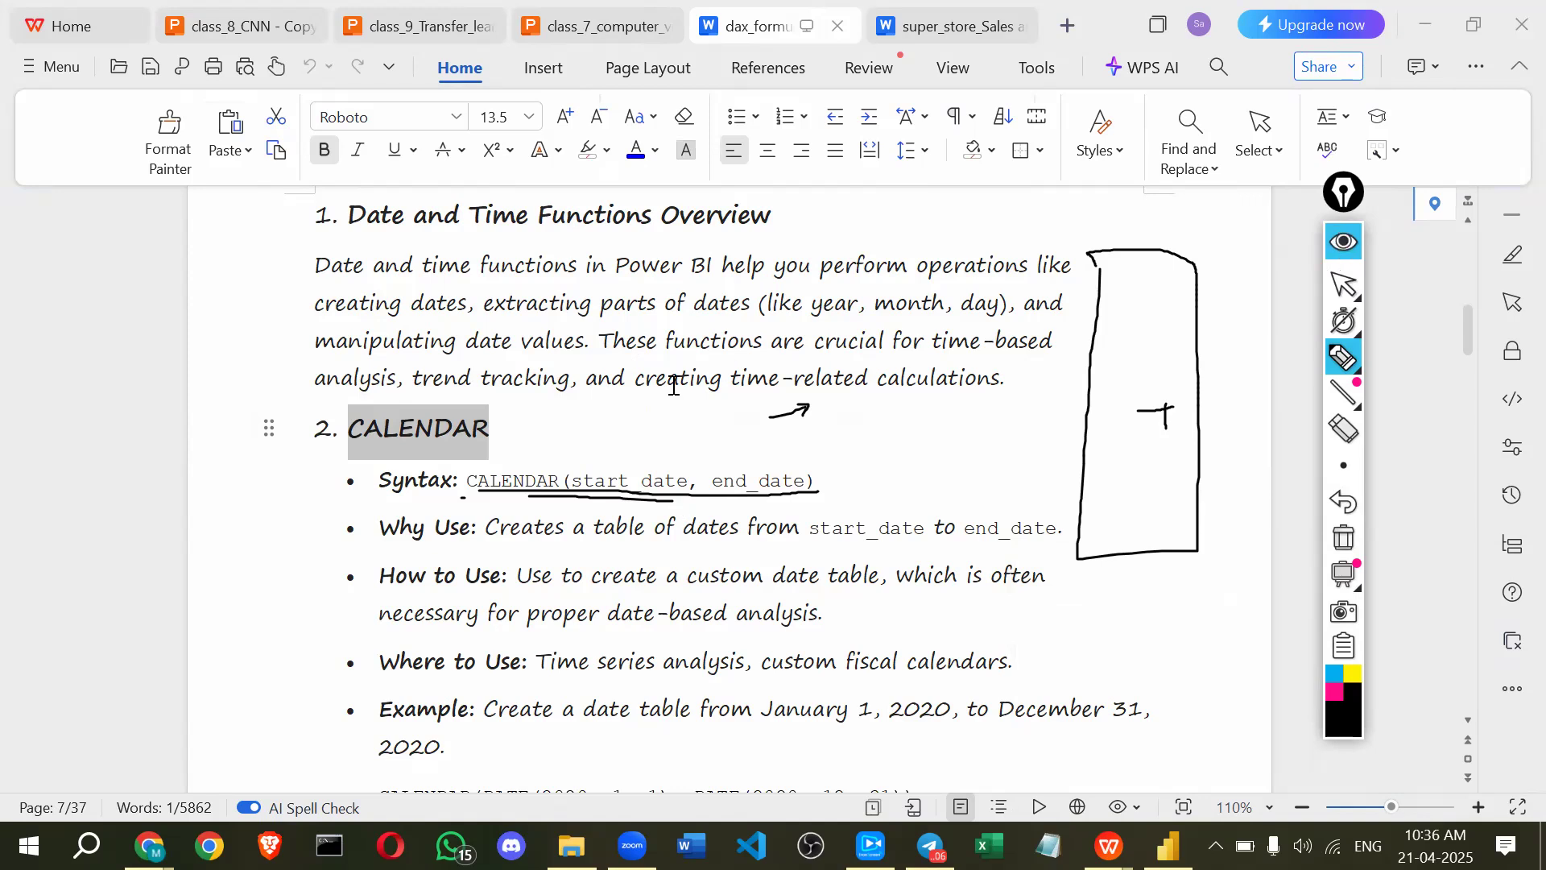
- Go through the CALENDARAUTO entry, selecting its heading and the opening words of its Why Use explanation
scroll(408, 335, down, 5)
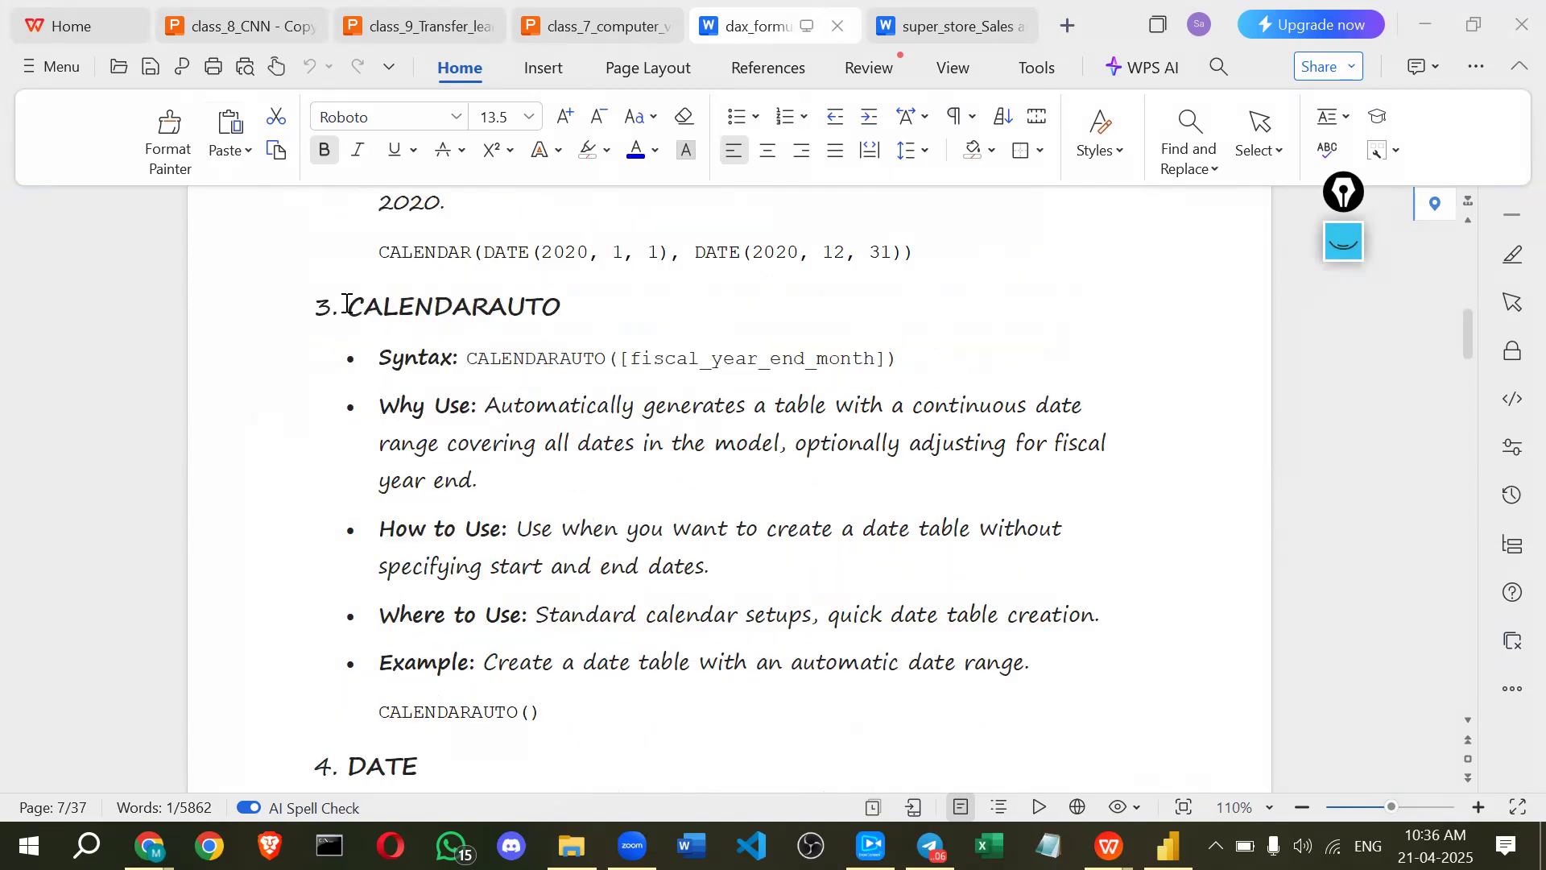
double_click(589, 310)
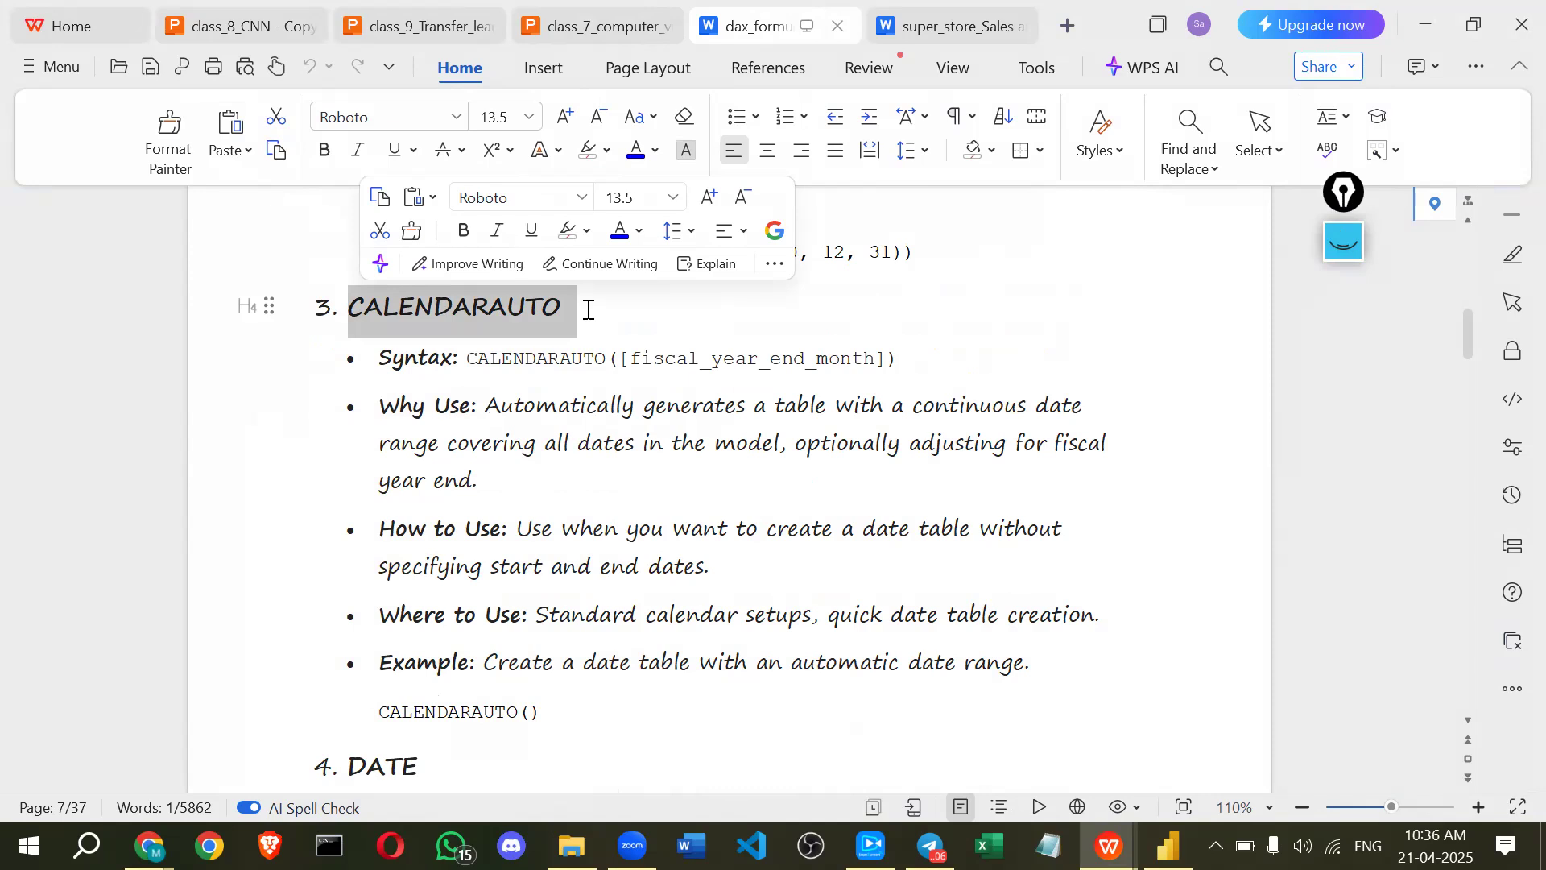
click(382, 367)
drag(487, 405, 681, 402)
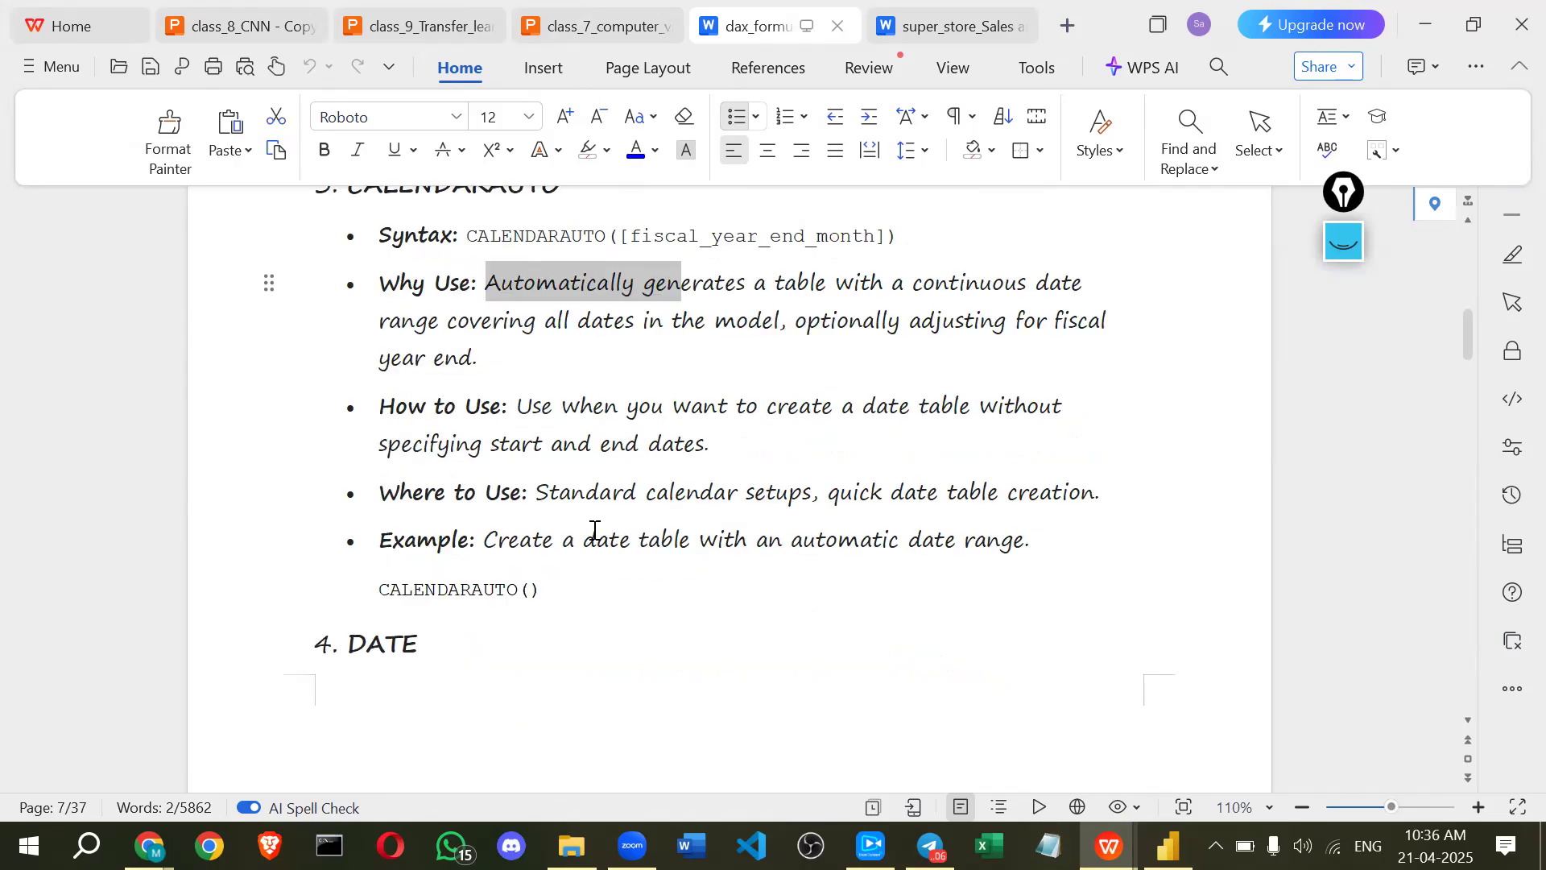
scroll(594, 531, down, 1)
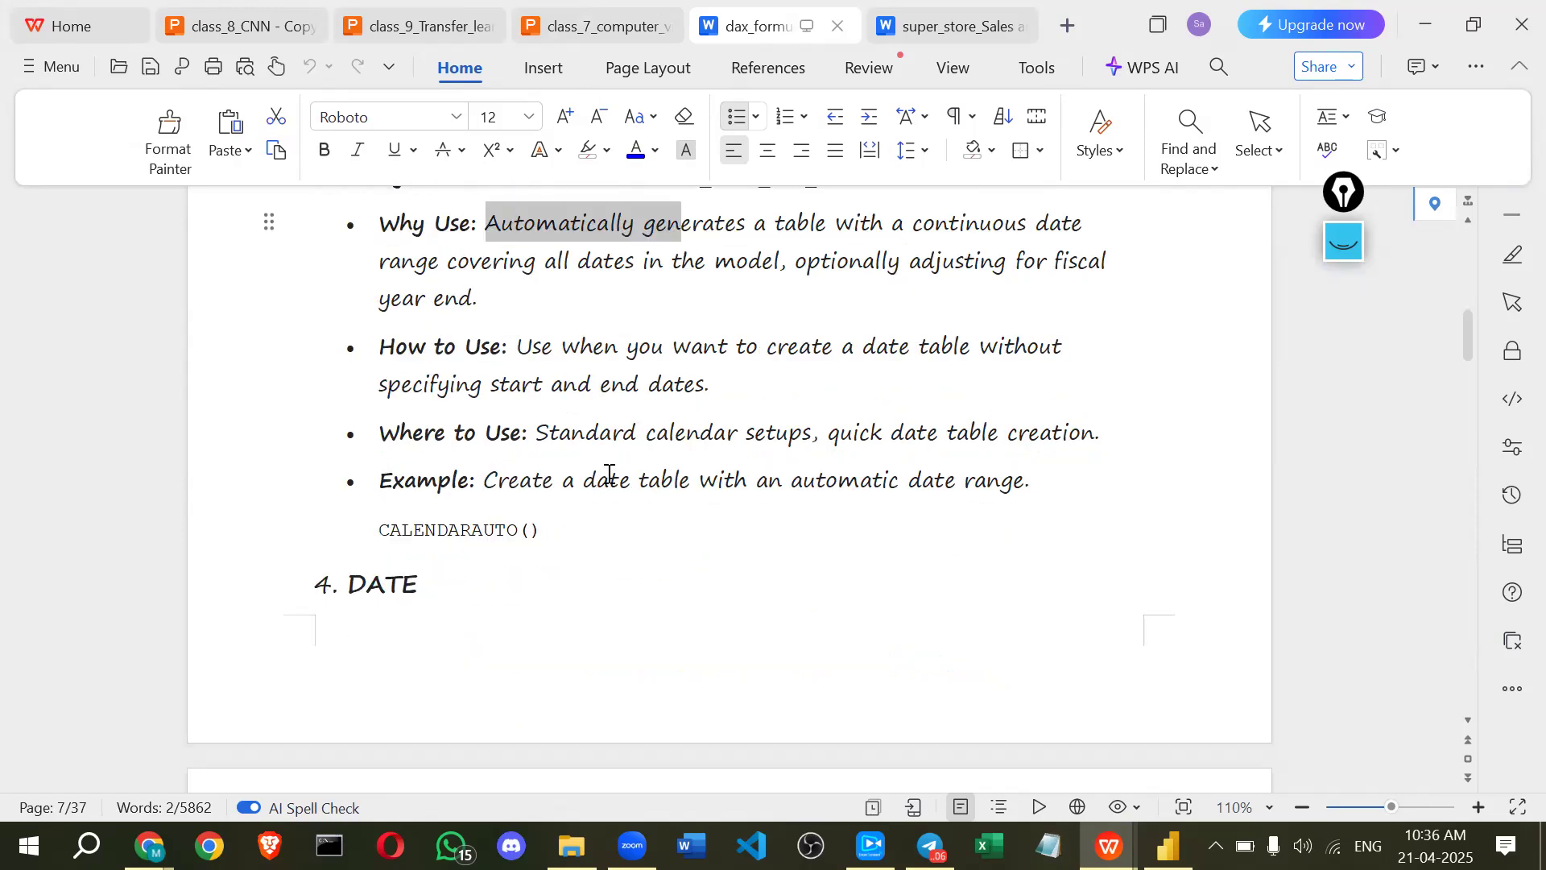
- Present the DATE entry, selecting its heading and the DATE(year, month, day) syntax
scroll(351, 288, down, 5)
drag(351, 288, 428, 273)
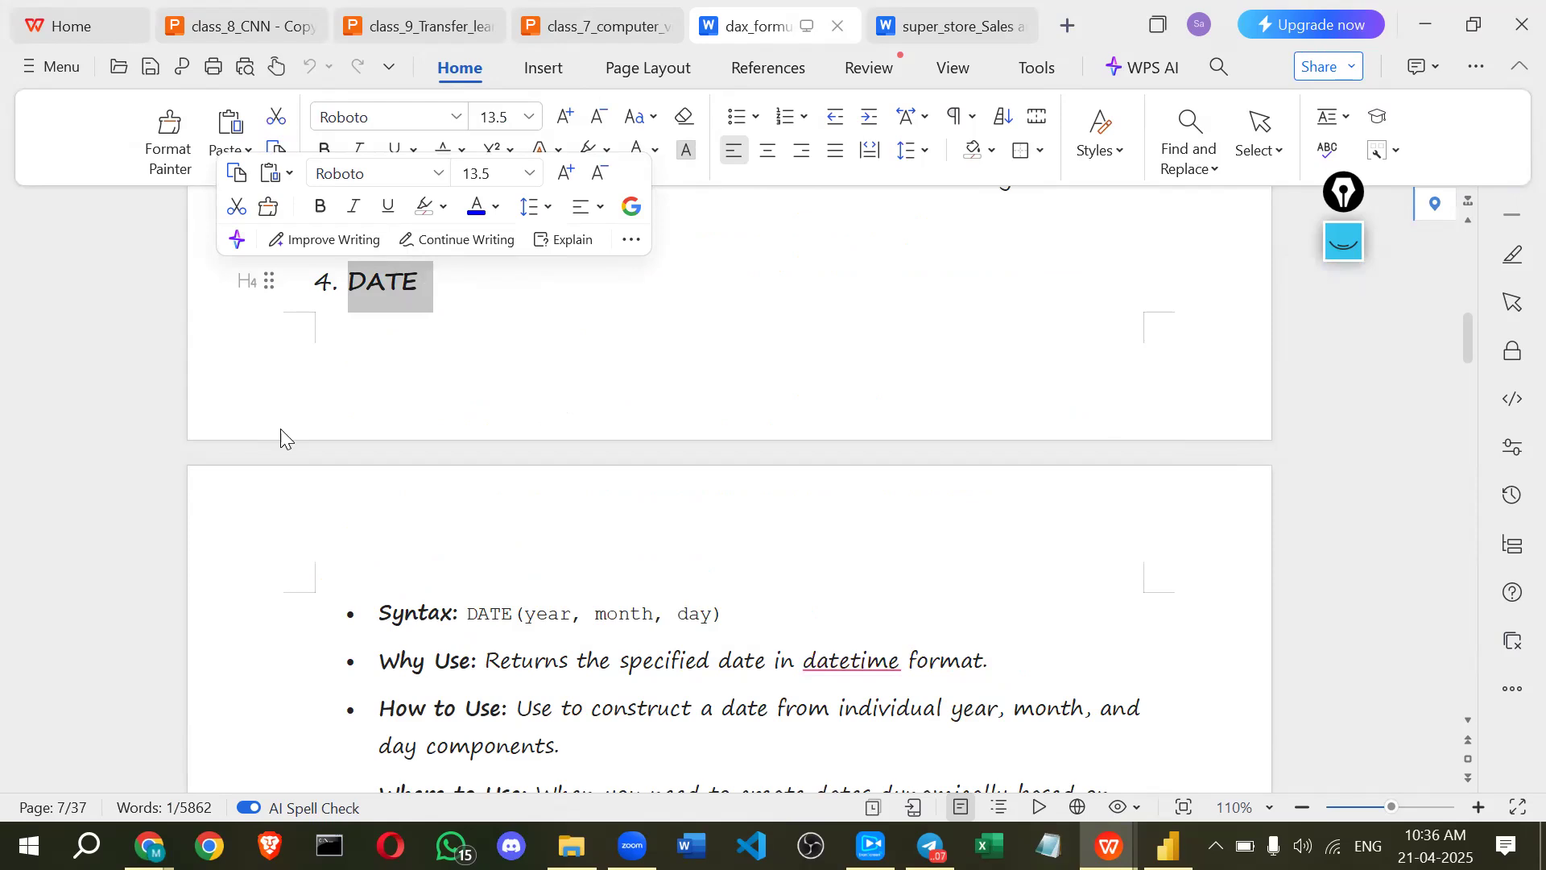
drag(602, 614, 710, 617)
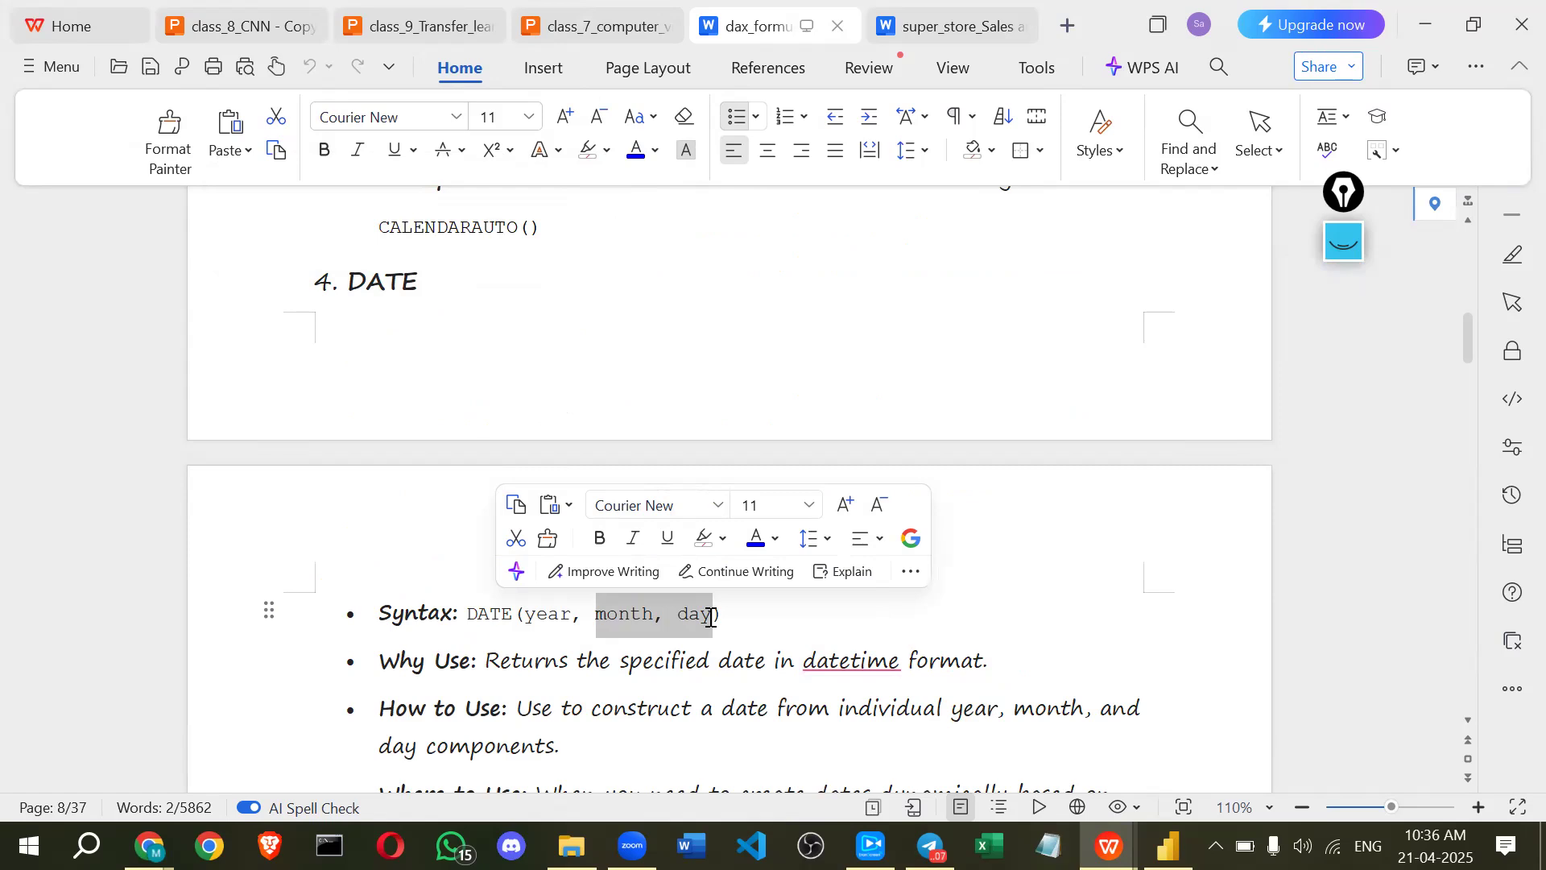
click(460, 612)
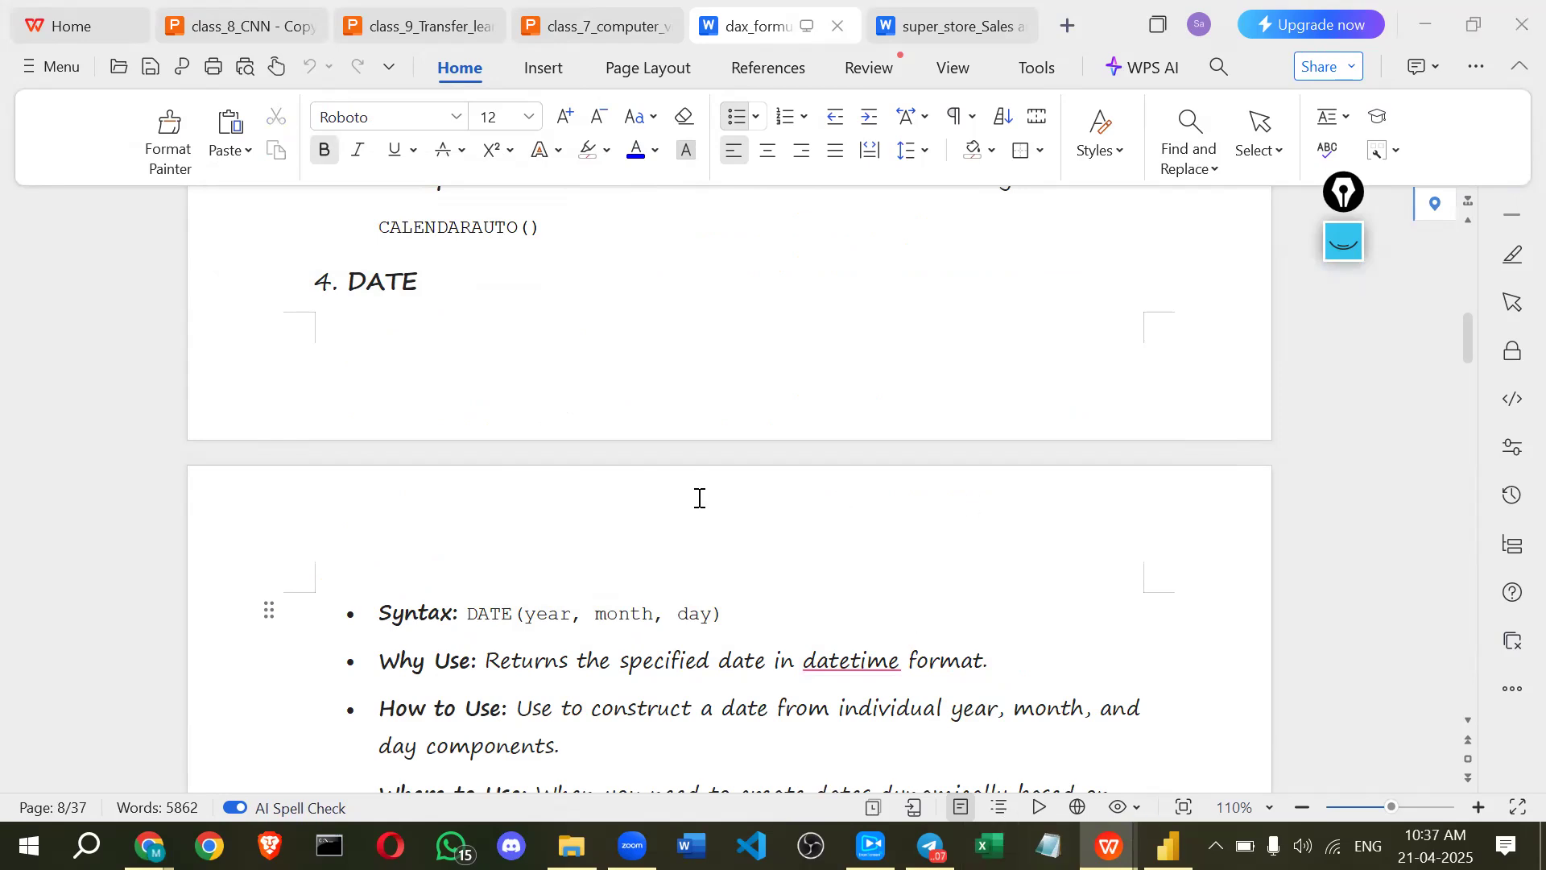
scroll(693, 495, down, 1)
scroll(628, 493, down, 3)
drag(469, 370, 733, 373)
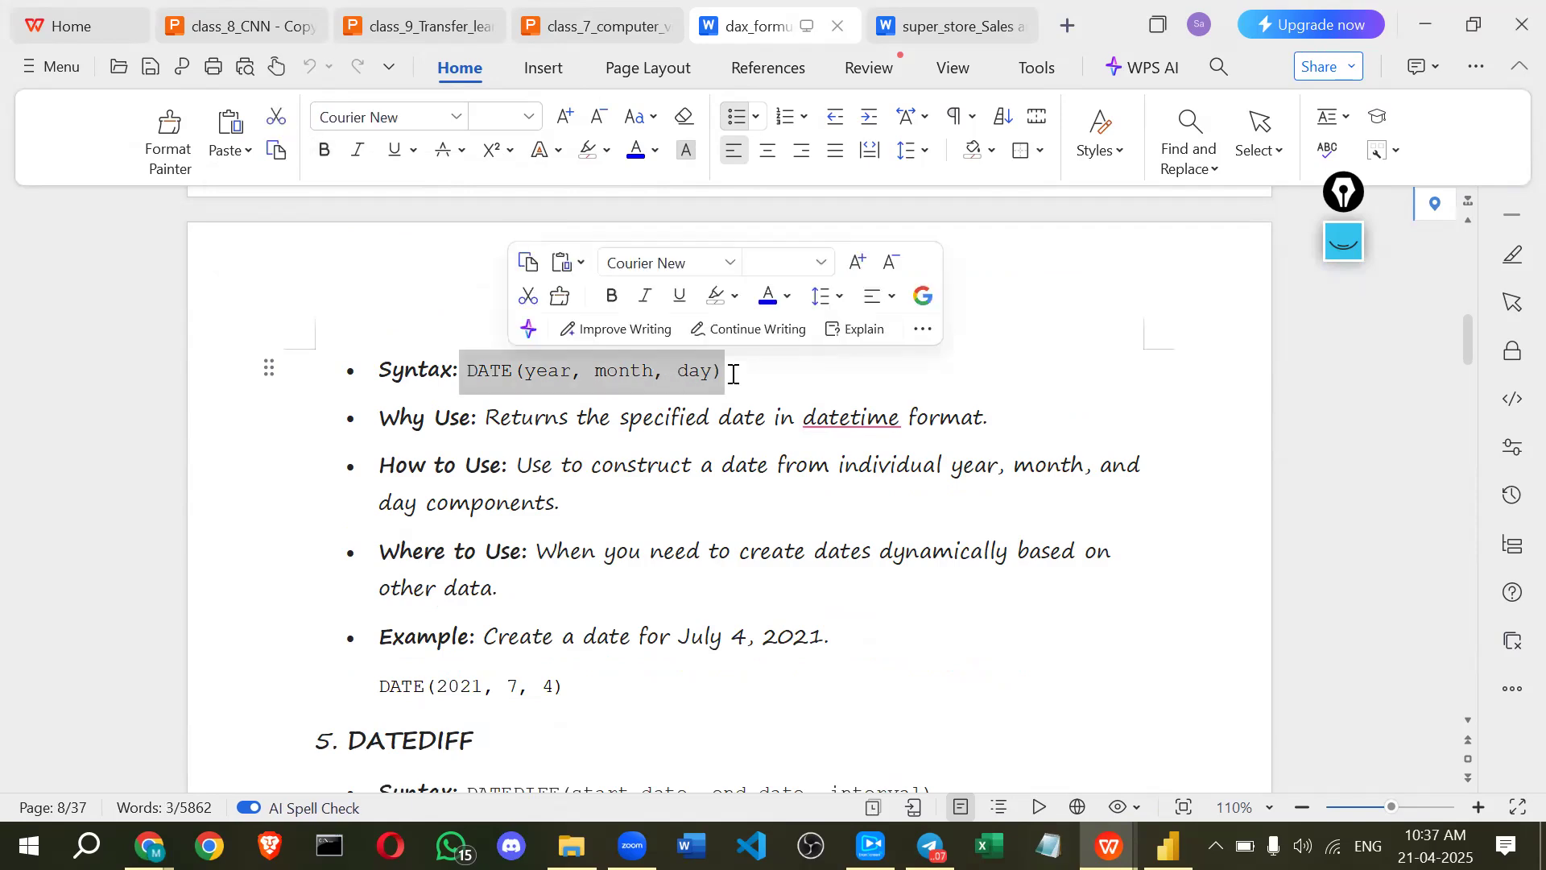
click(466, 371)
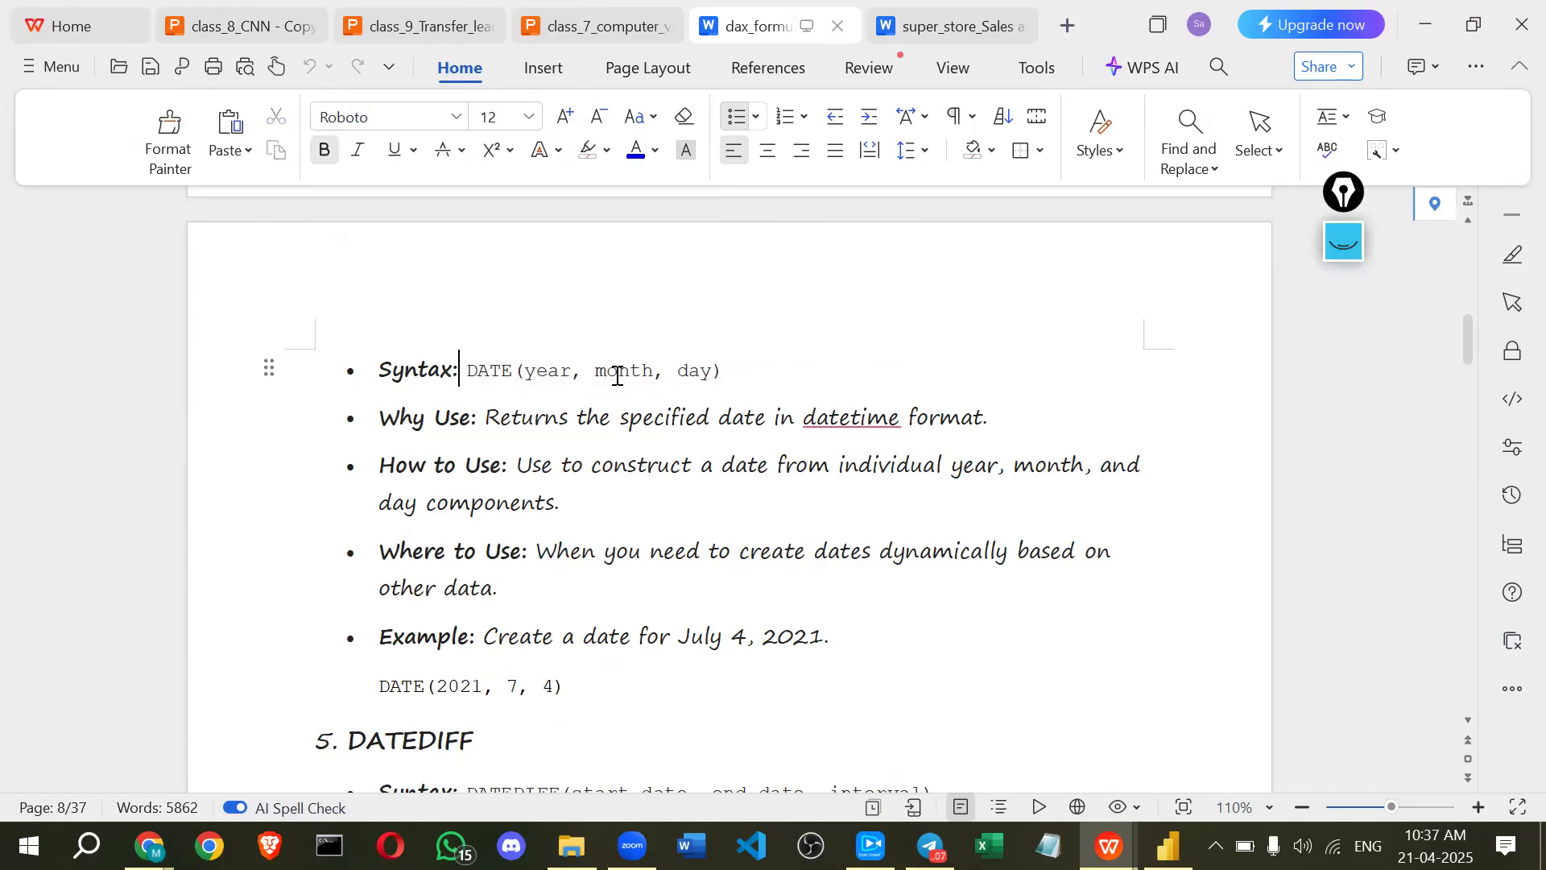
shift+click(727, 377)
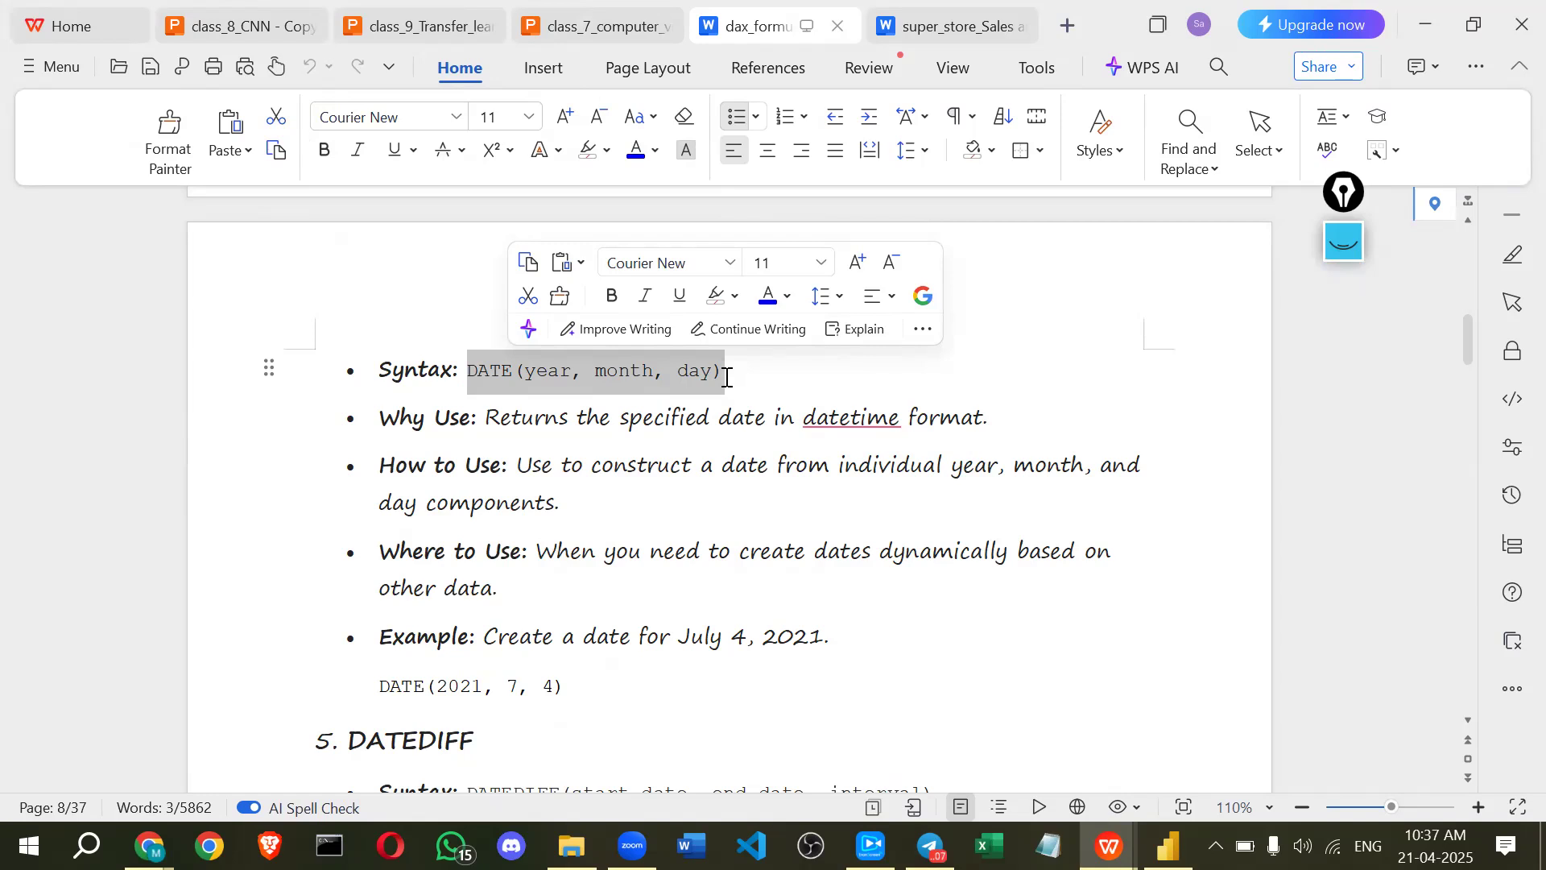
click(551, 460)
- Move on to the DATEDIFF entry and point out its heading and the start_date and end_date arguments
scroll(554, 458, down, 3)
scroll(321, 389, down, 3)
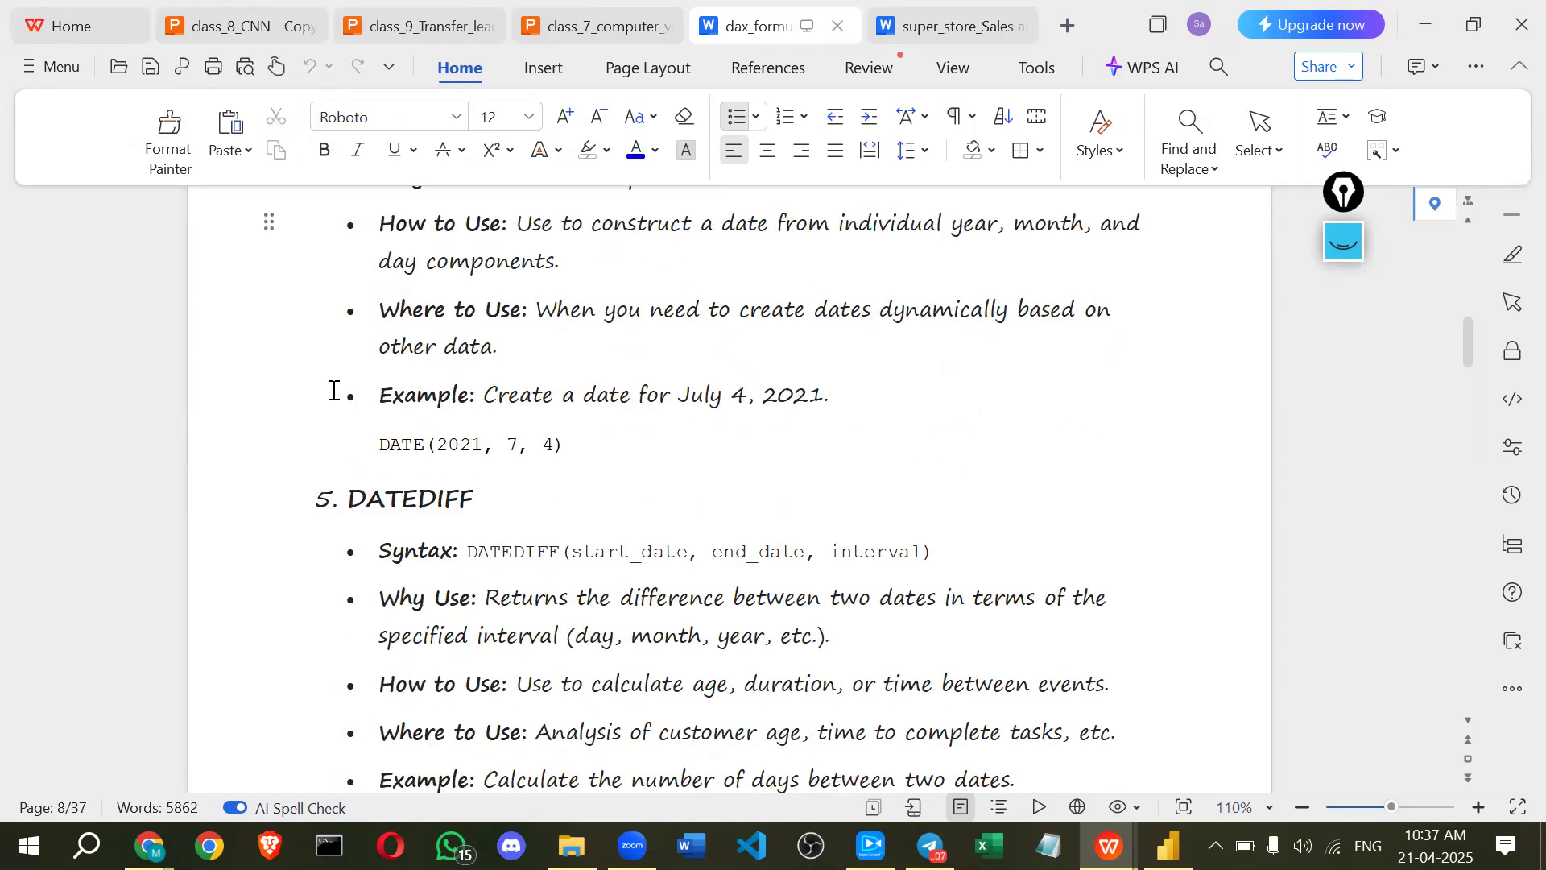
scroll(335, 390, down, 3)
double_click(512, 380)
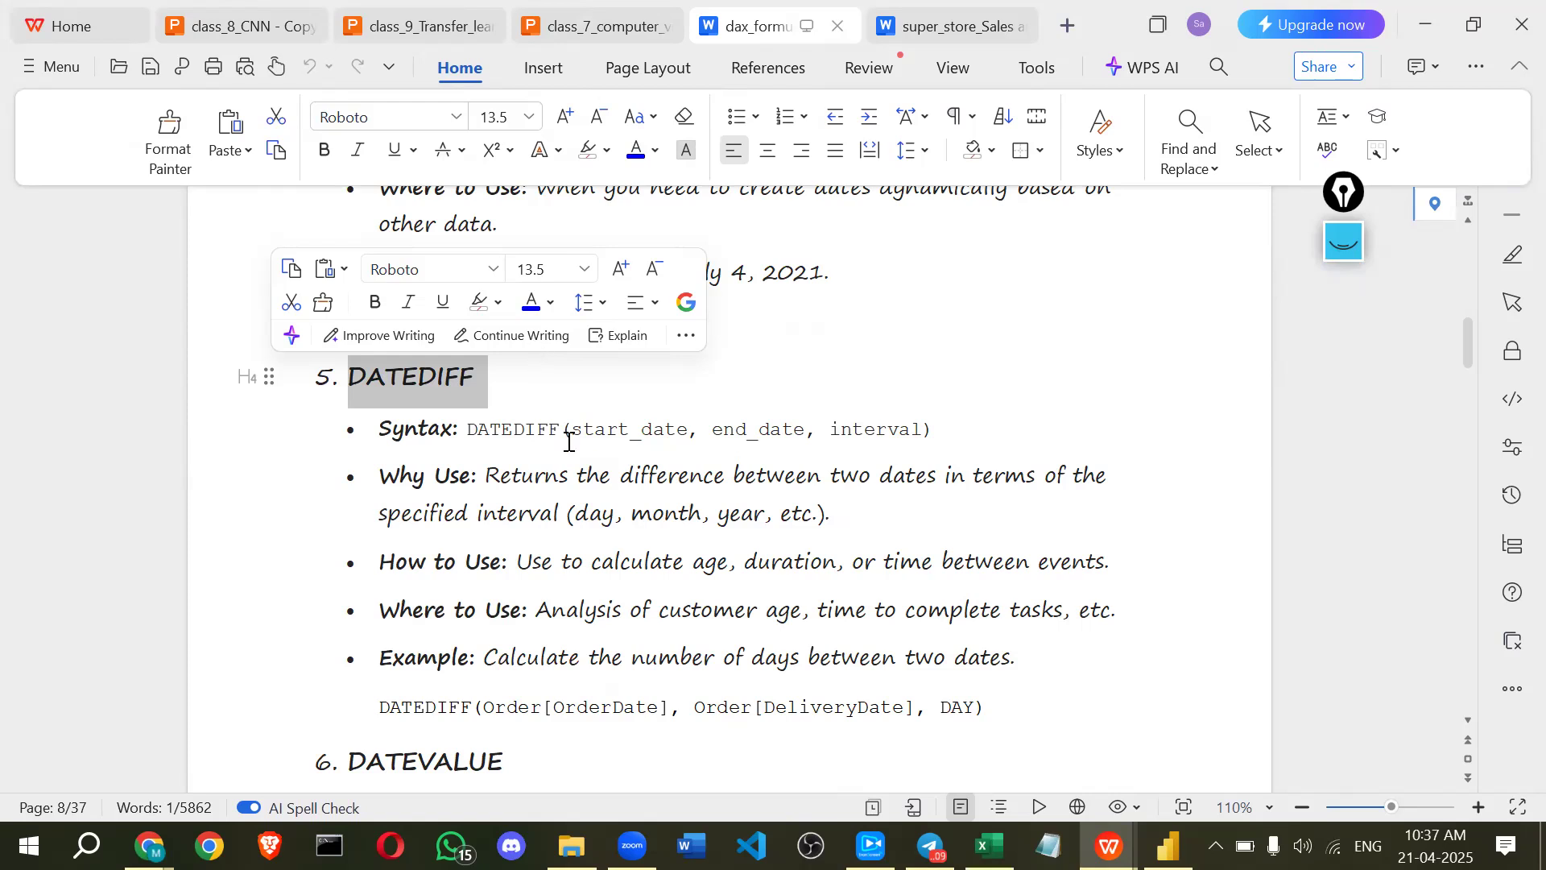
double_click(670, 428)
drag(713, 430, 820, 435)
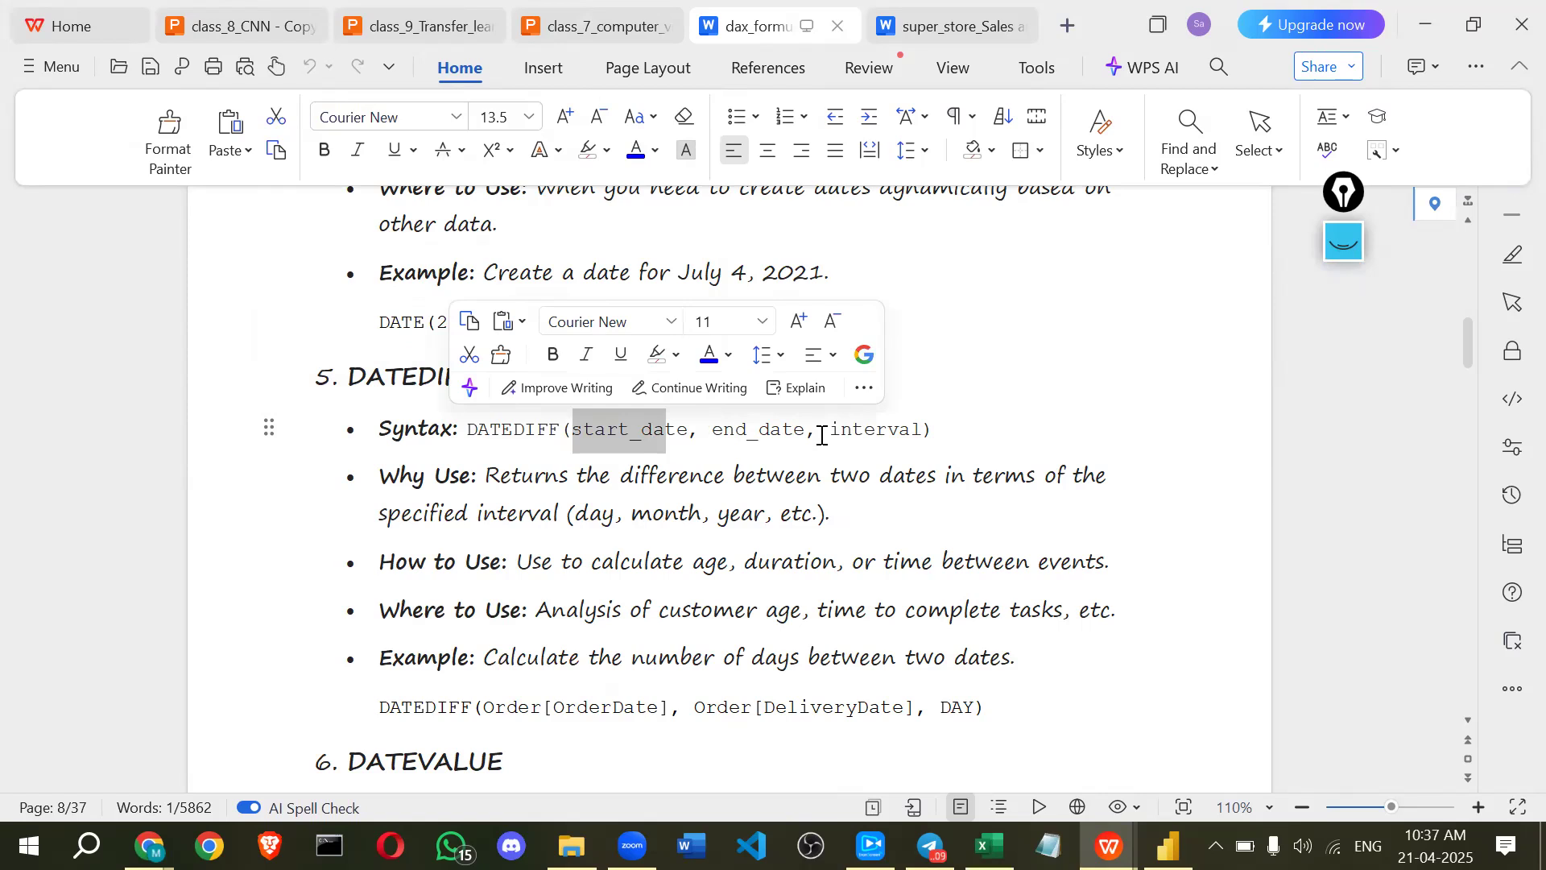
- Select the interval argument in the DATEDIFF syntax and the interval options (day, month, year, etc.) in its Why Use text
double_click(922, 430)
drag(925, 430, 925, 429)
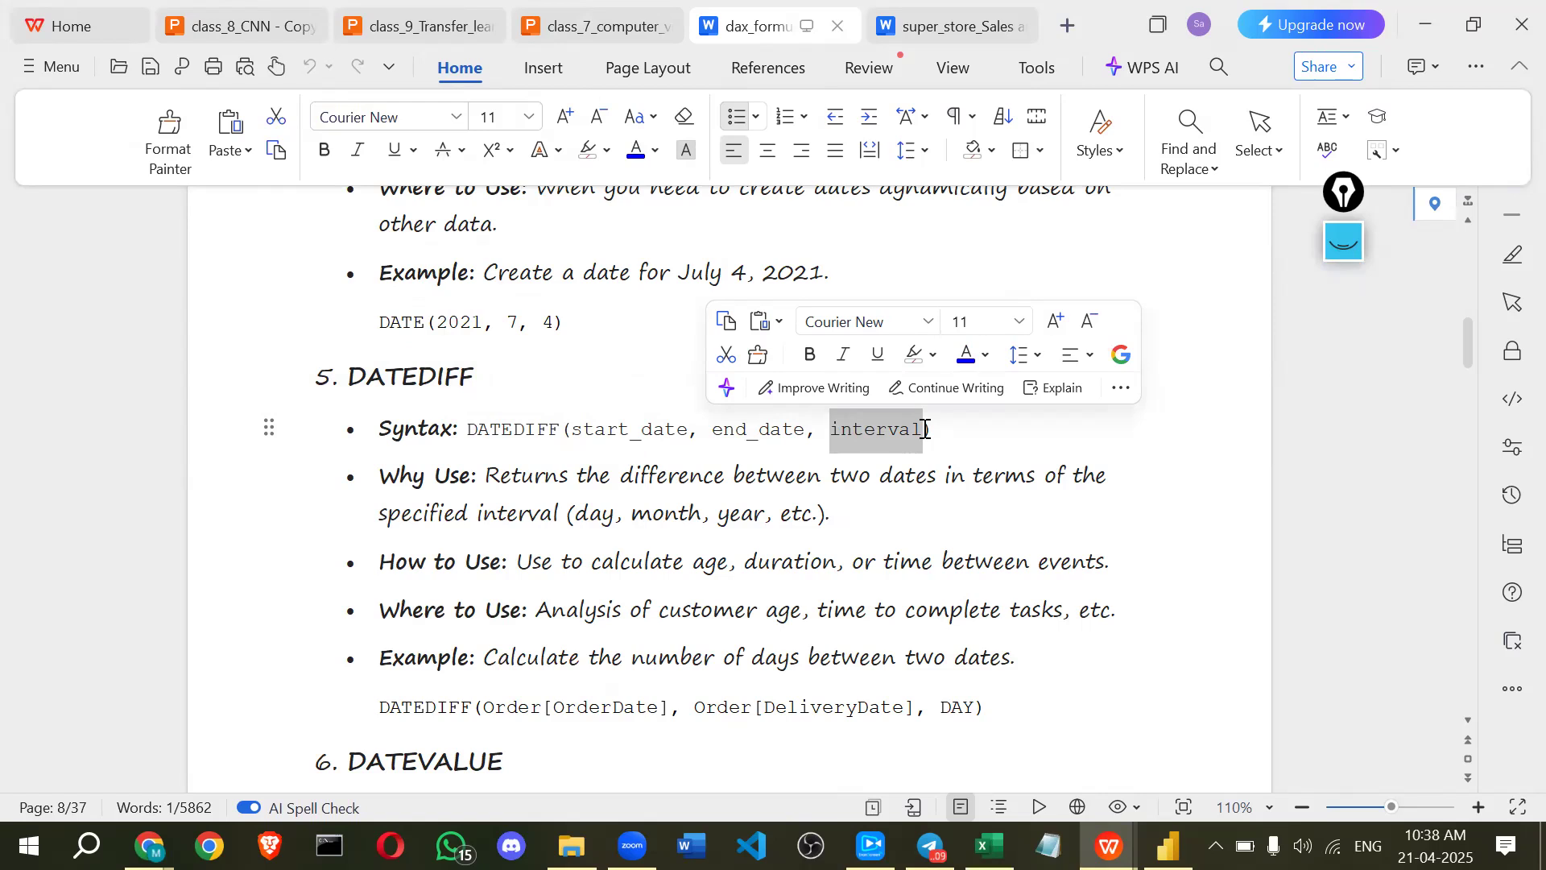
click(832, 429)
shift+click(913, 427)
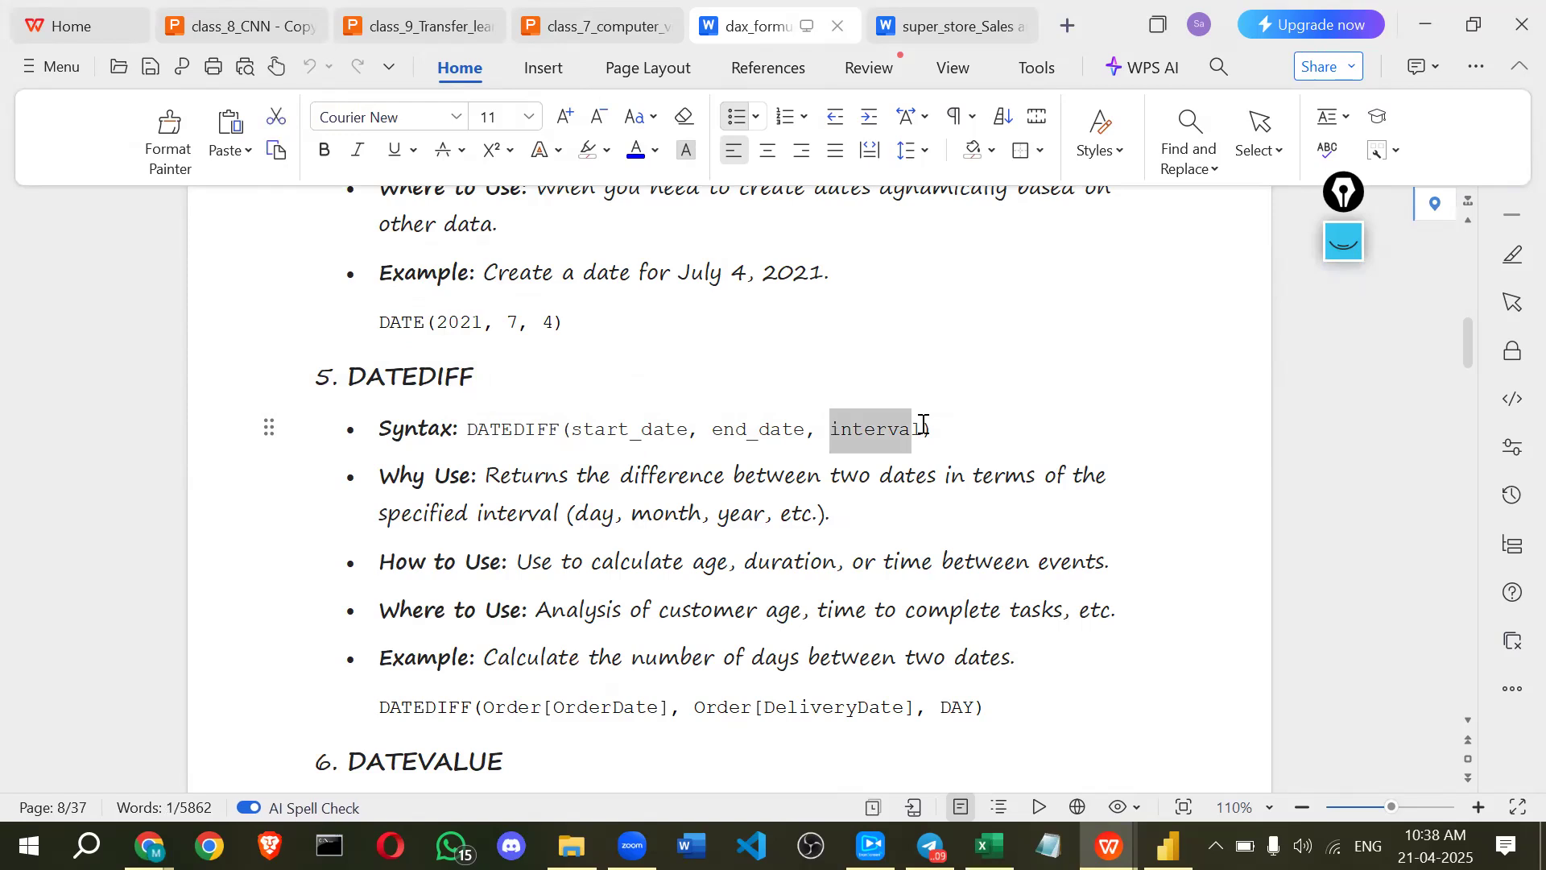
shift+click(923, 426)
scroll(644, 455, down, 1)
drag(478, 453, 845, 463)
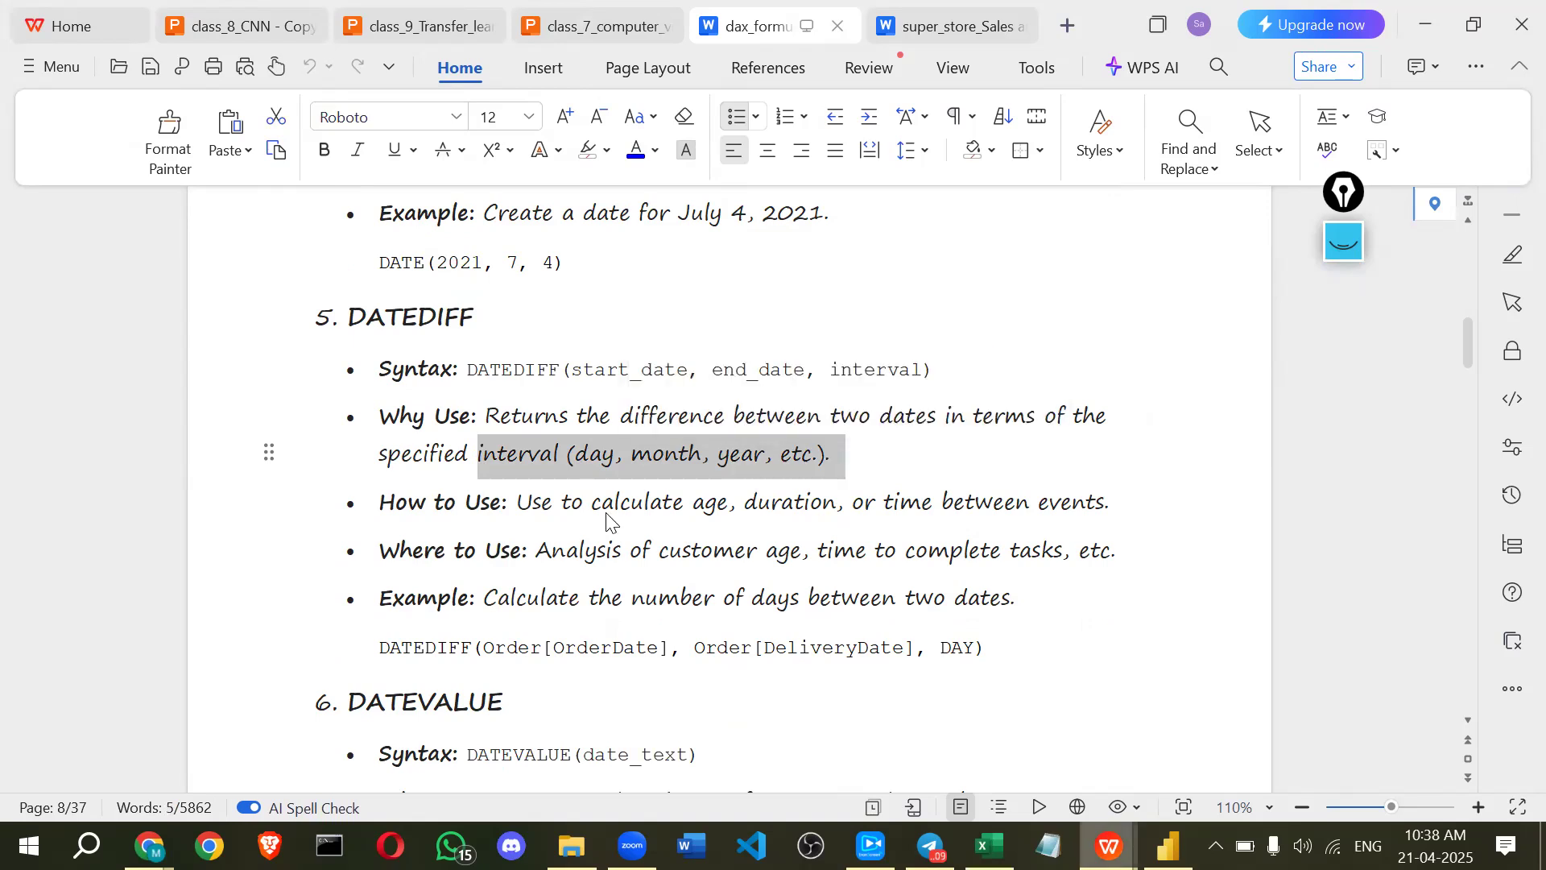
- Switch to the class_313_sales report in Power BI and look through the Orders table's fields for its date columns
key(alt+Tab)
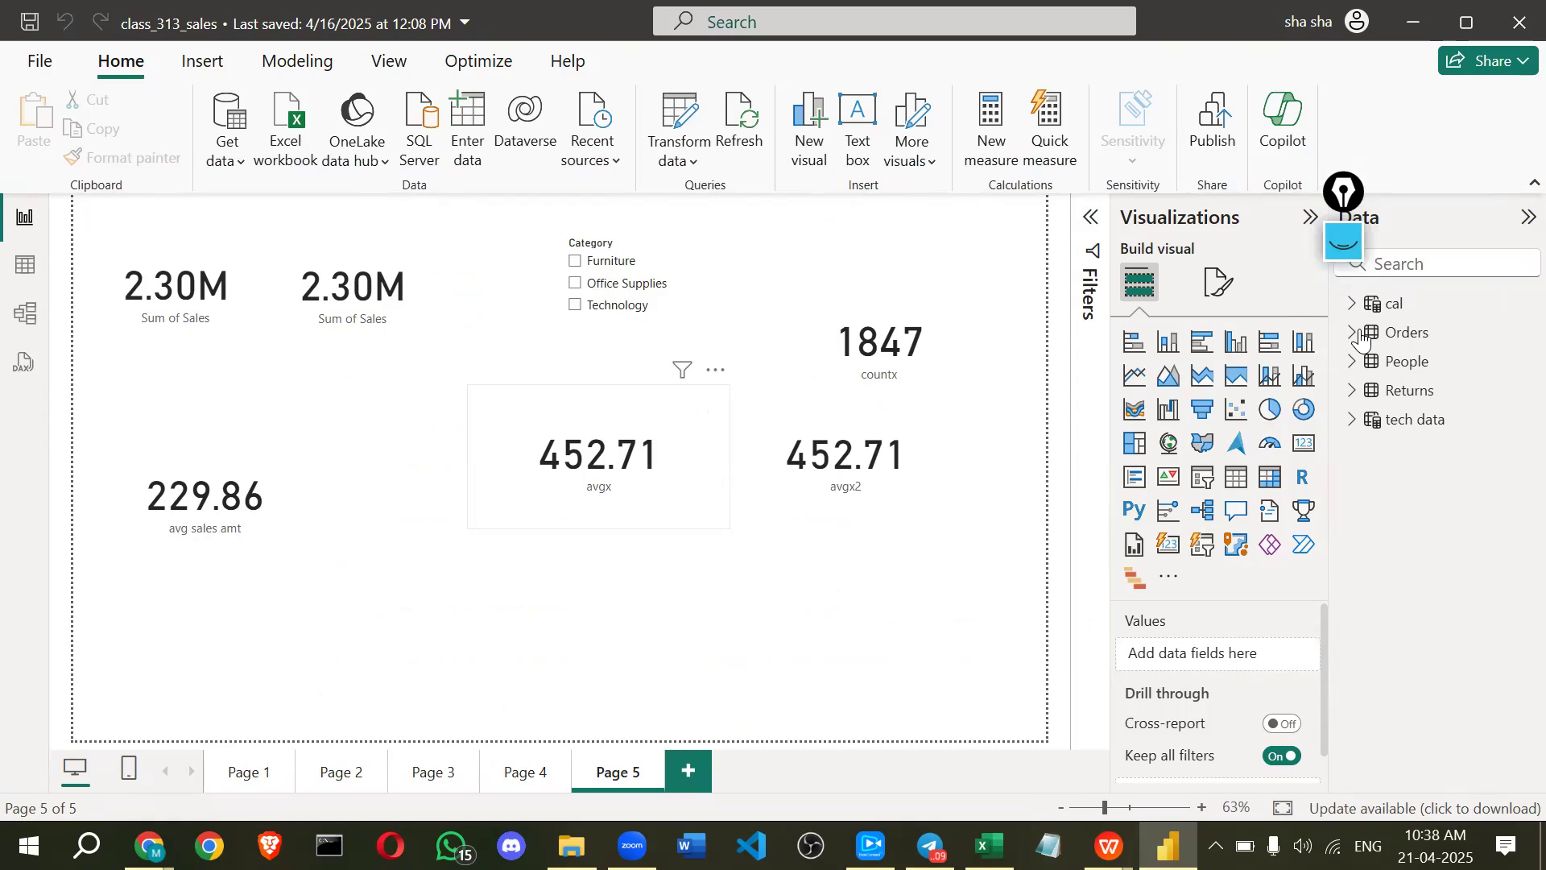
click(1354, 332)
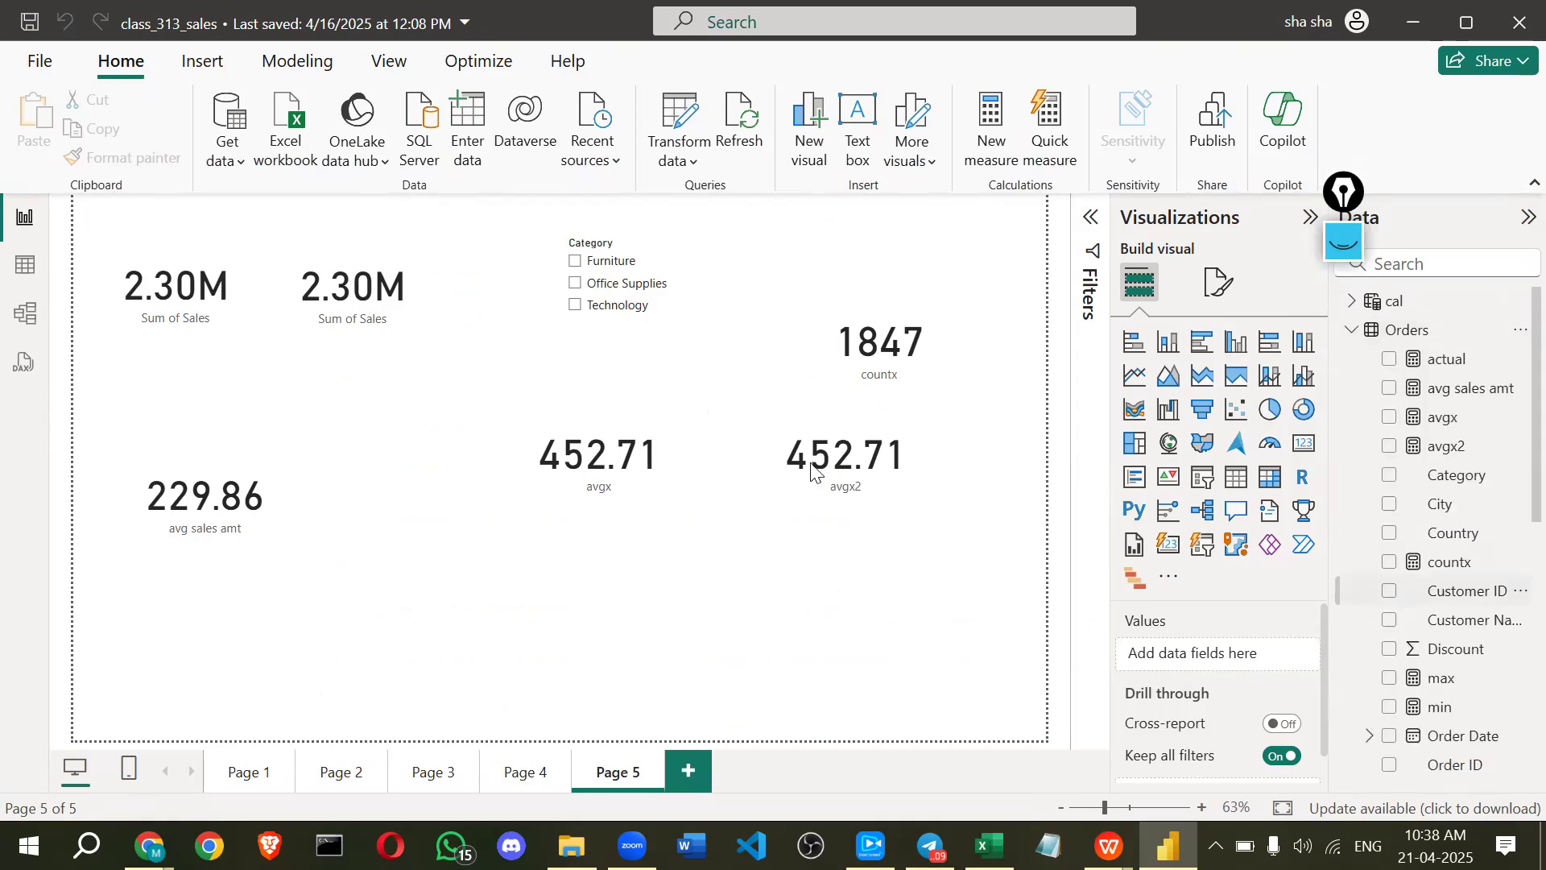
scroll(1518, 676, down, 5)
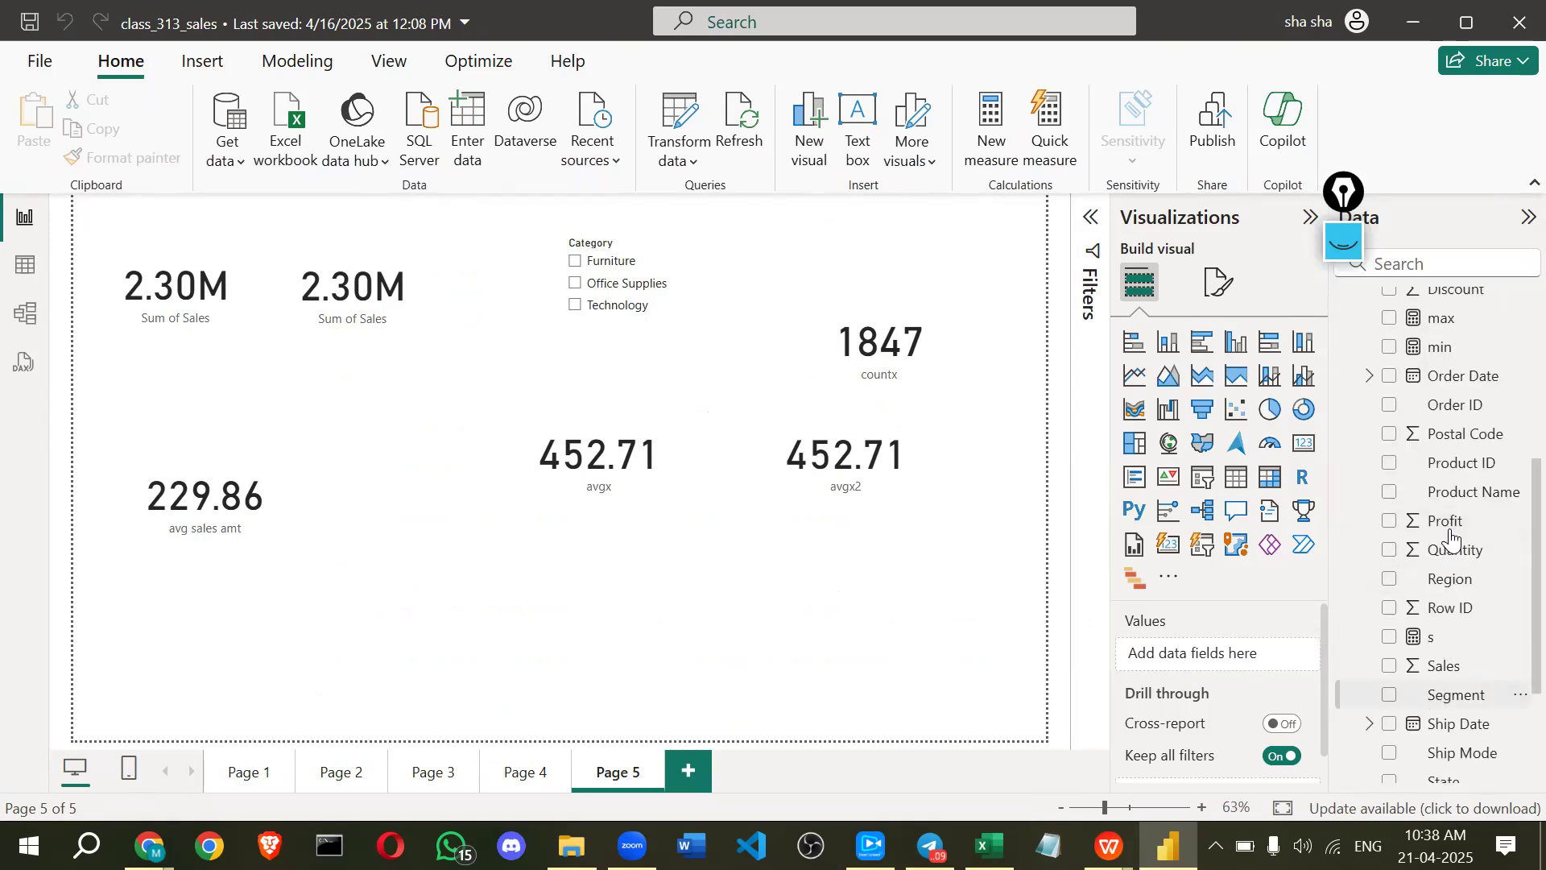
scroll(1441, 541, down, 3)
scroll(1443, 538, up, 2)
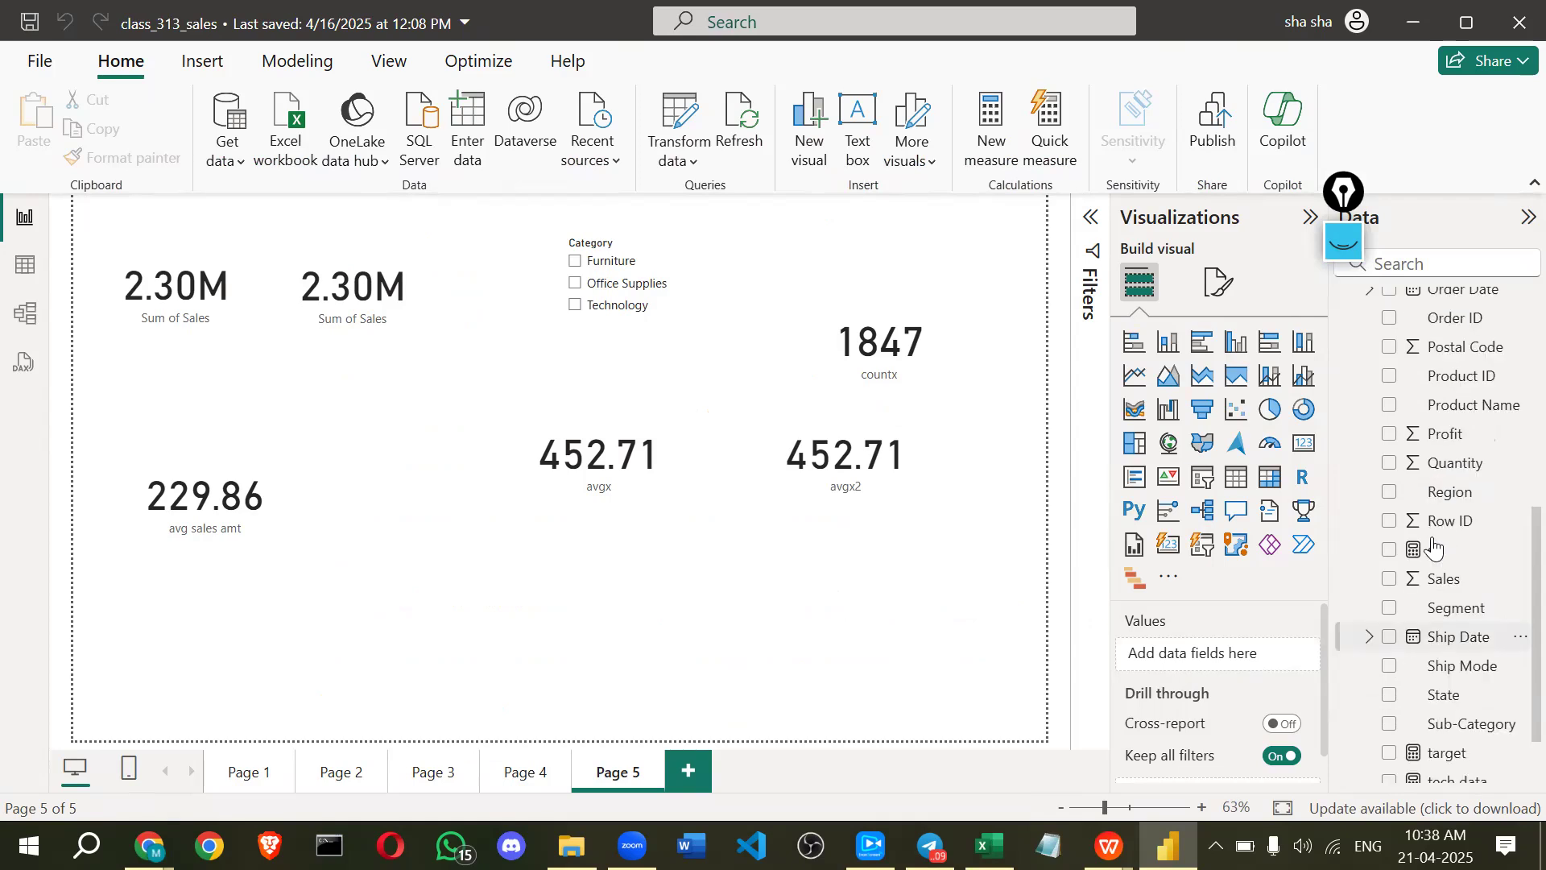
scroll(1456, 439, up, 2)
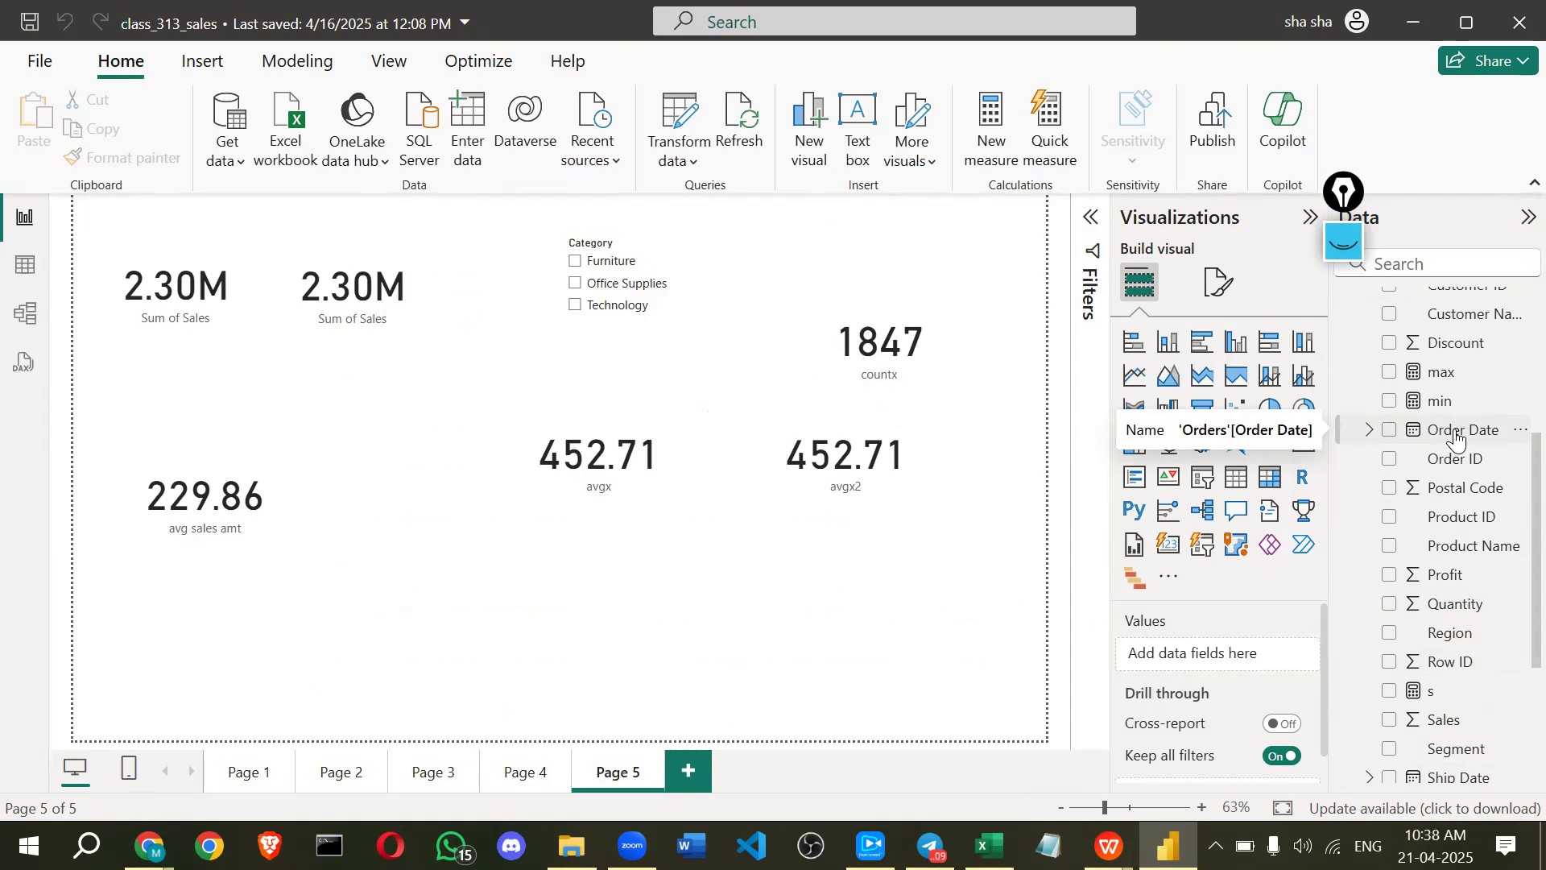
- Show the Orders data in Table view and start a new calculated column in it
click(26, 268)
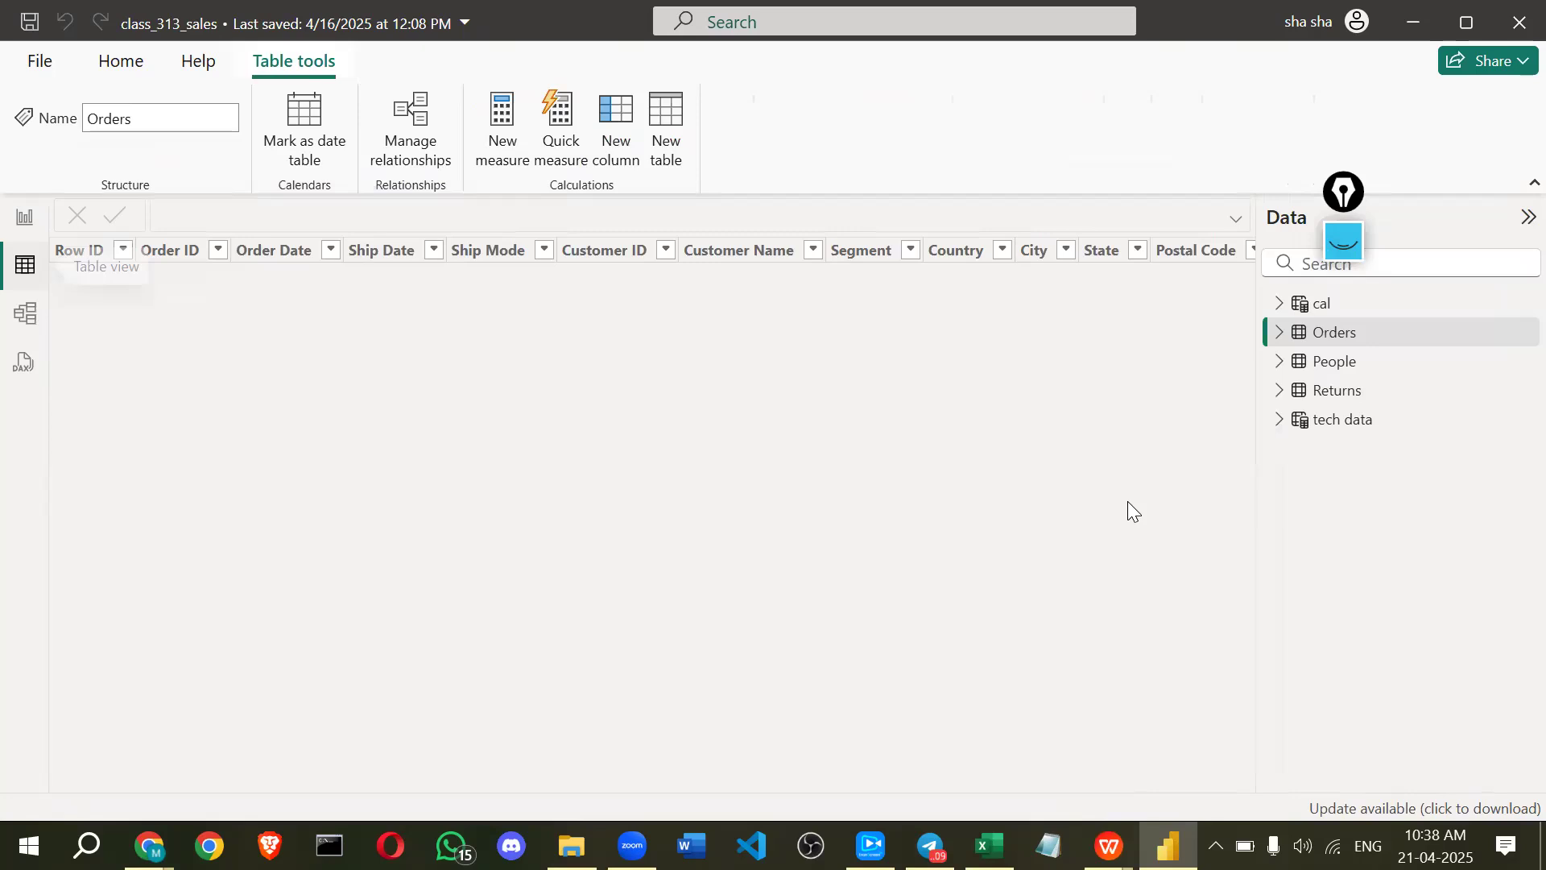
drag(1260, 289, 1329, 295)
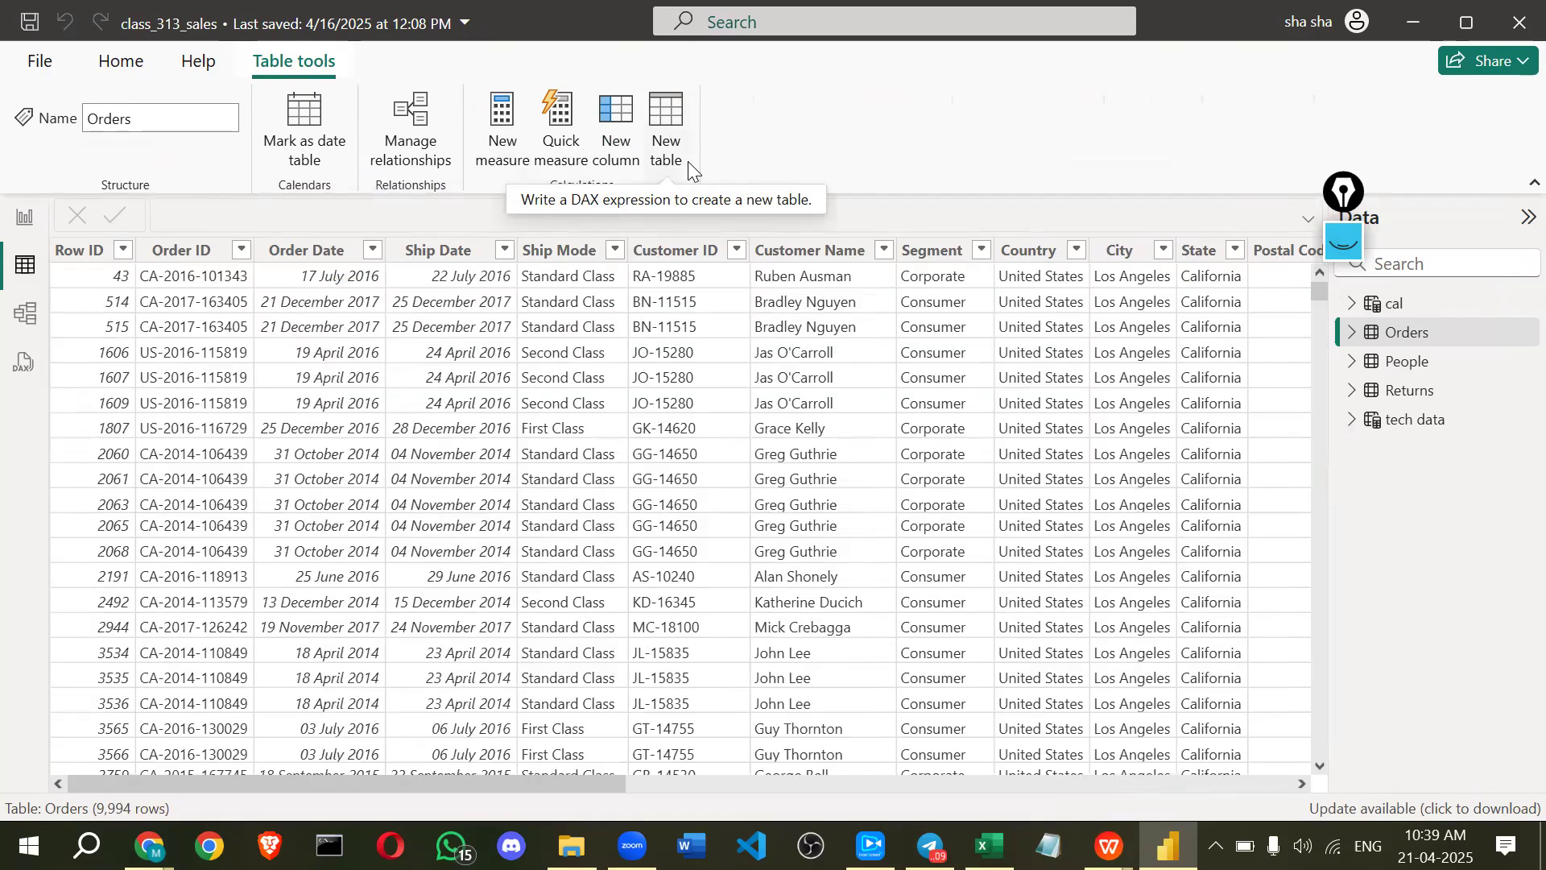
click(609, 152)
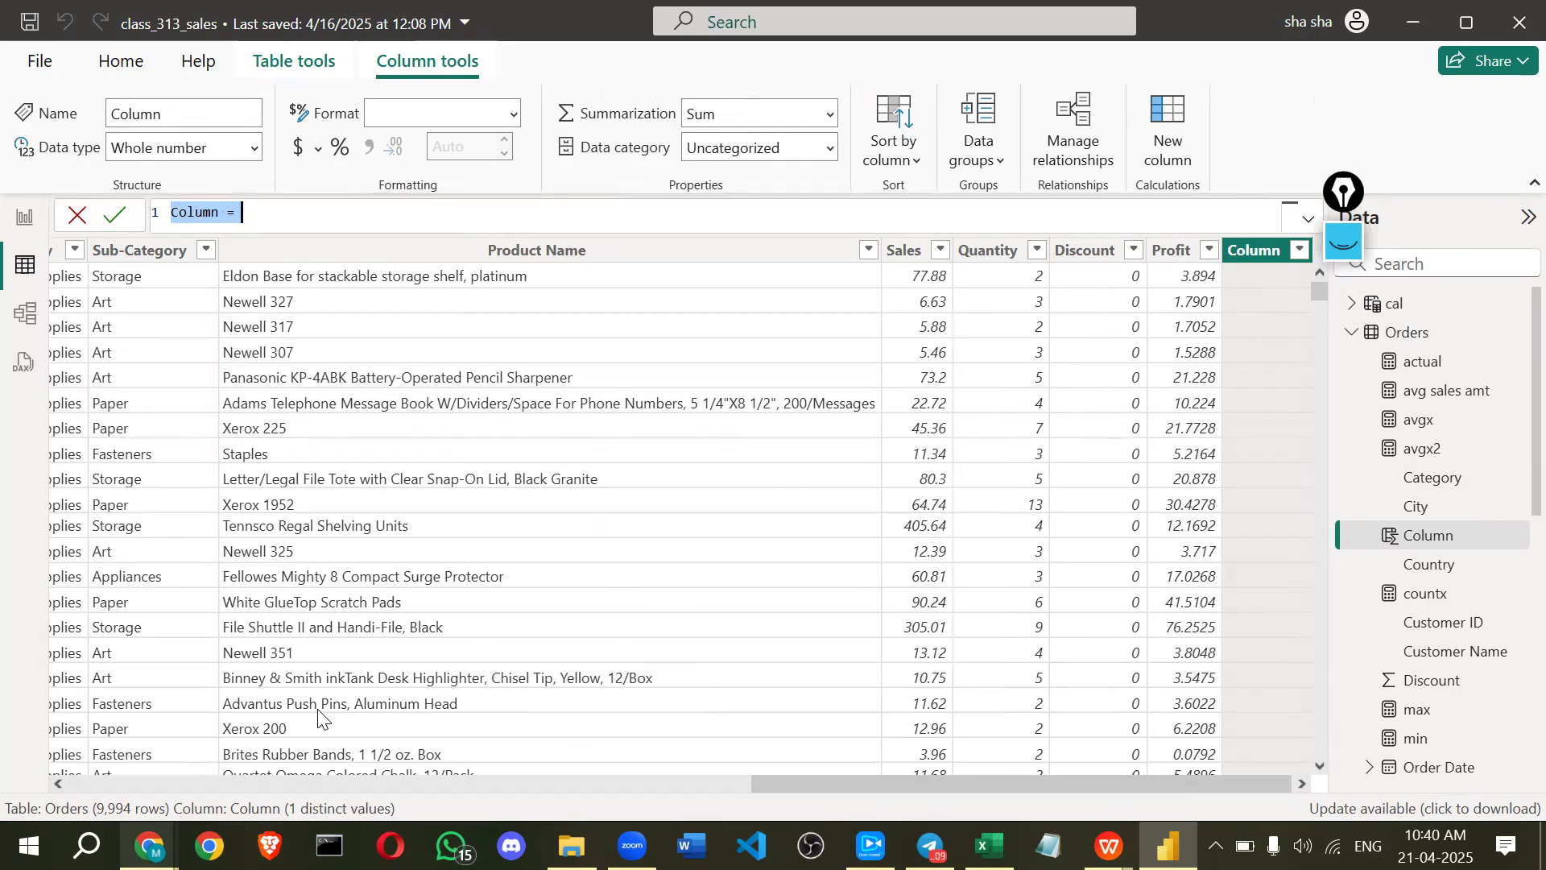
- Switch to Chrome and search the web for "microsoft business comparison" in a new tab
mouse_move(149, 846)
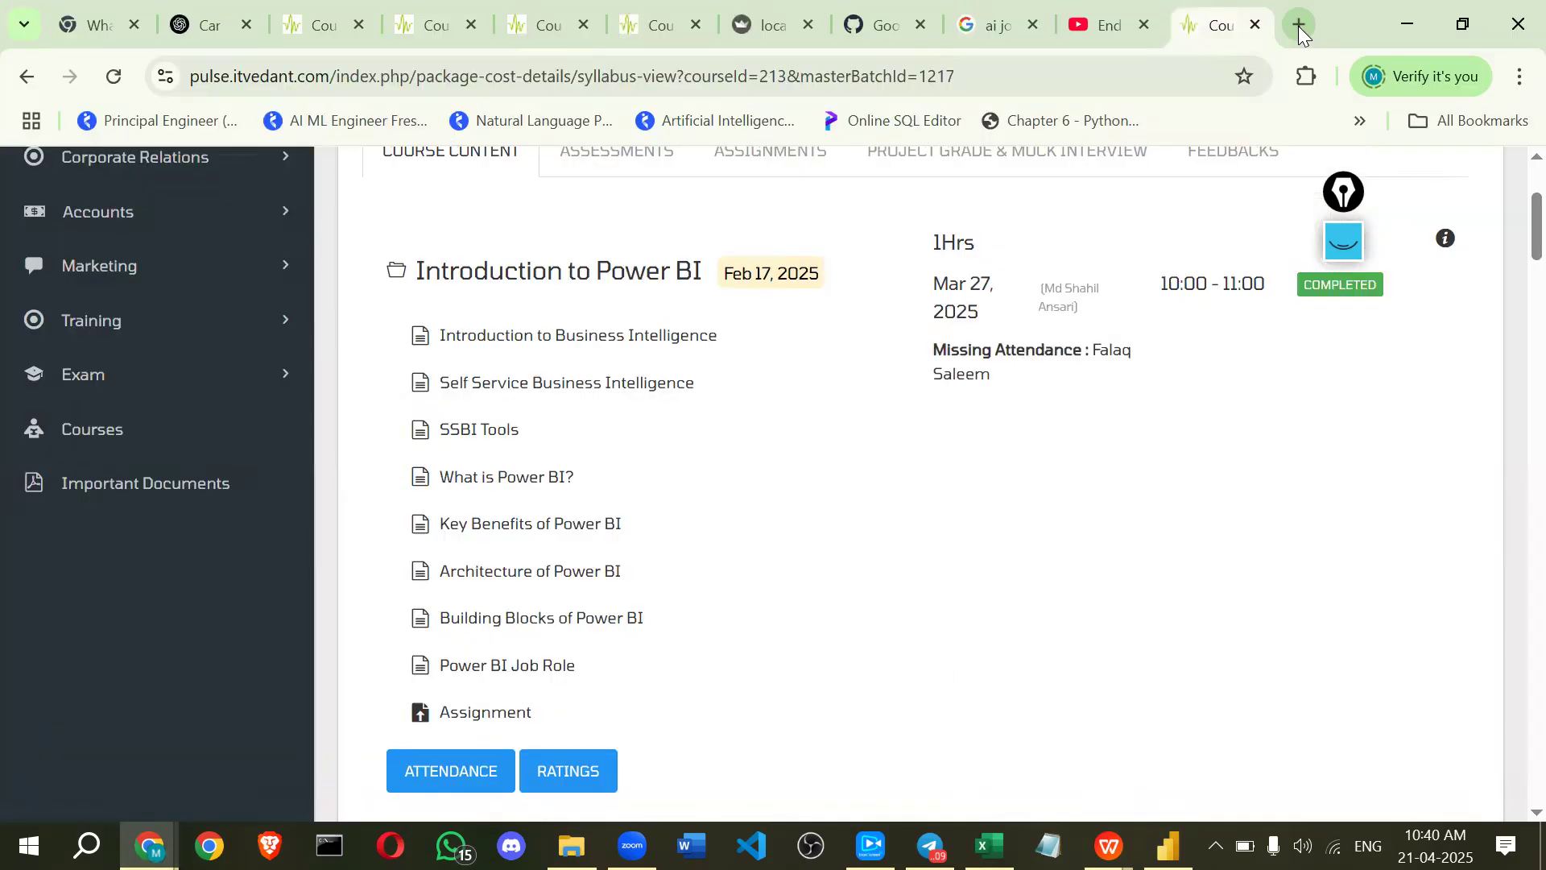
click(1298, 26)
text(mi)
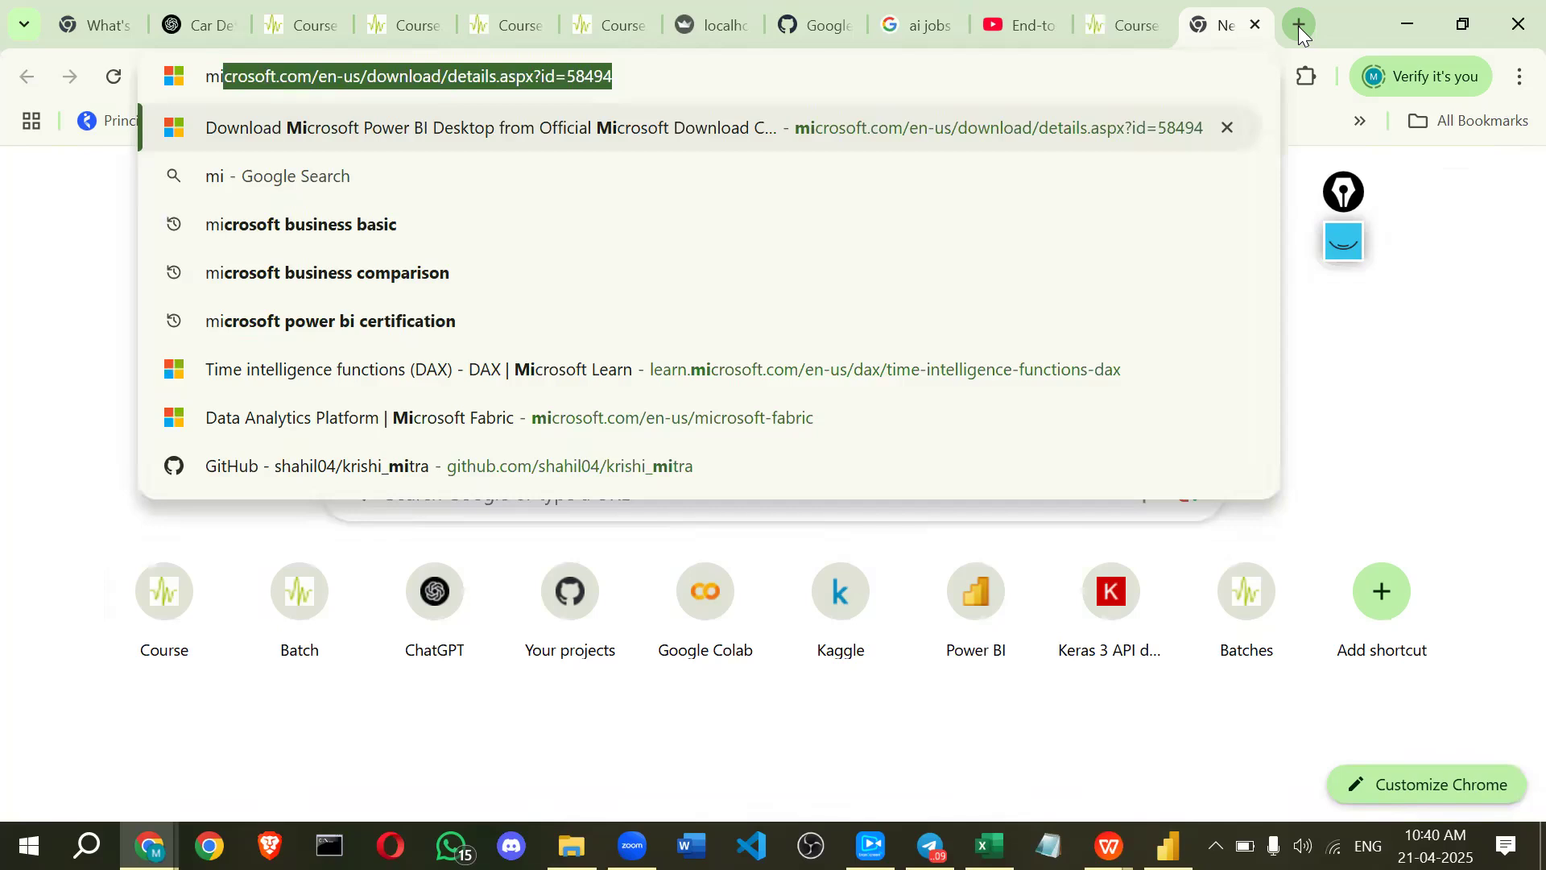
text(c)
key(Down)
key(Down)
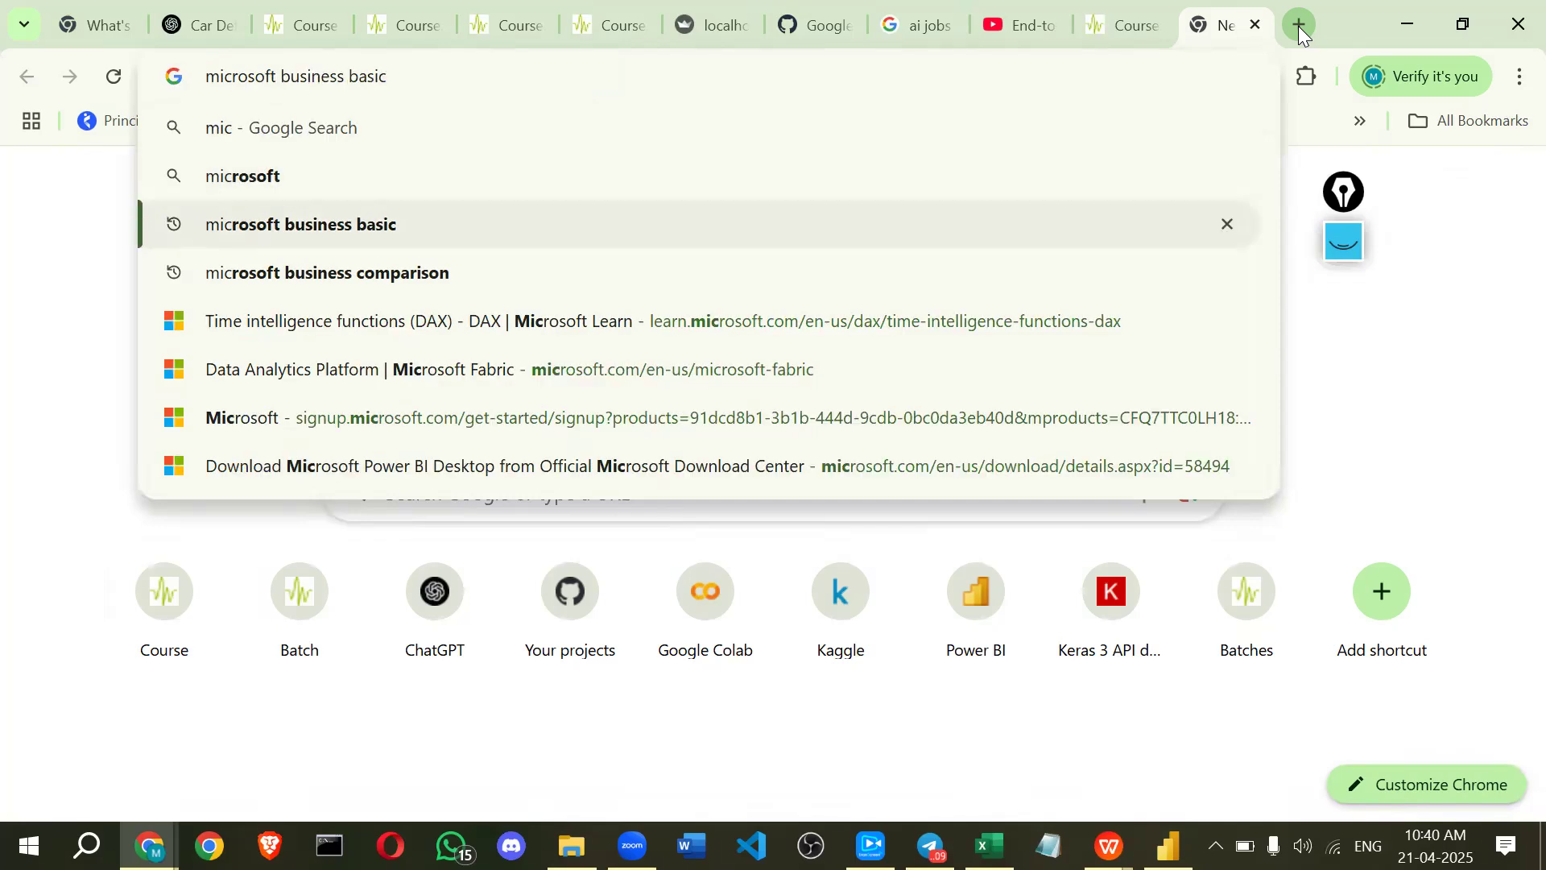
key(Down)
key(Return)
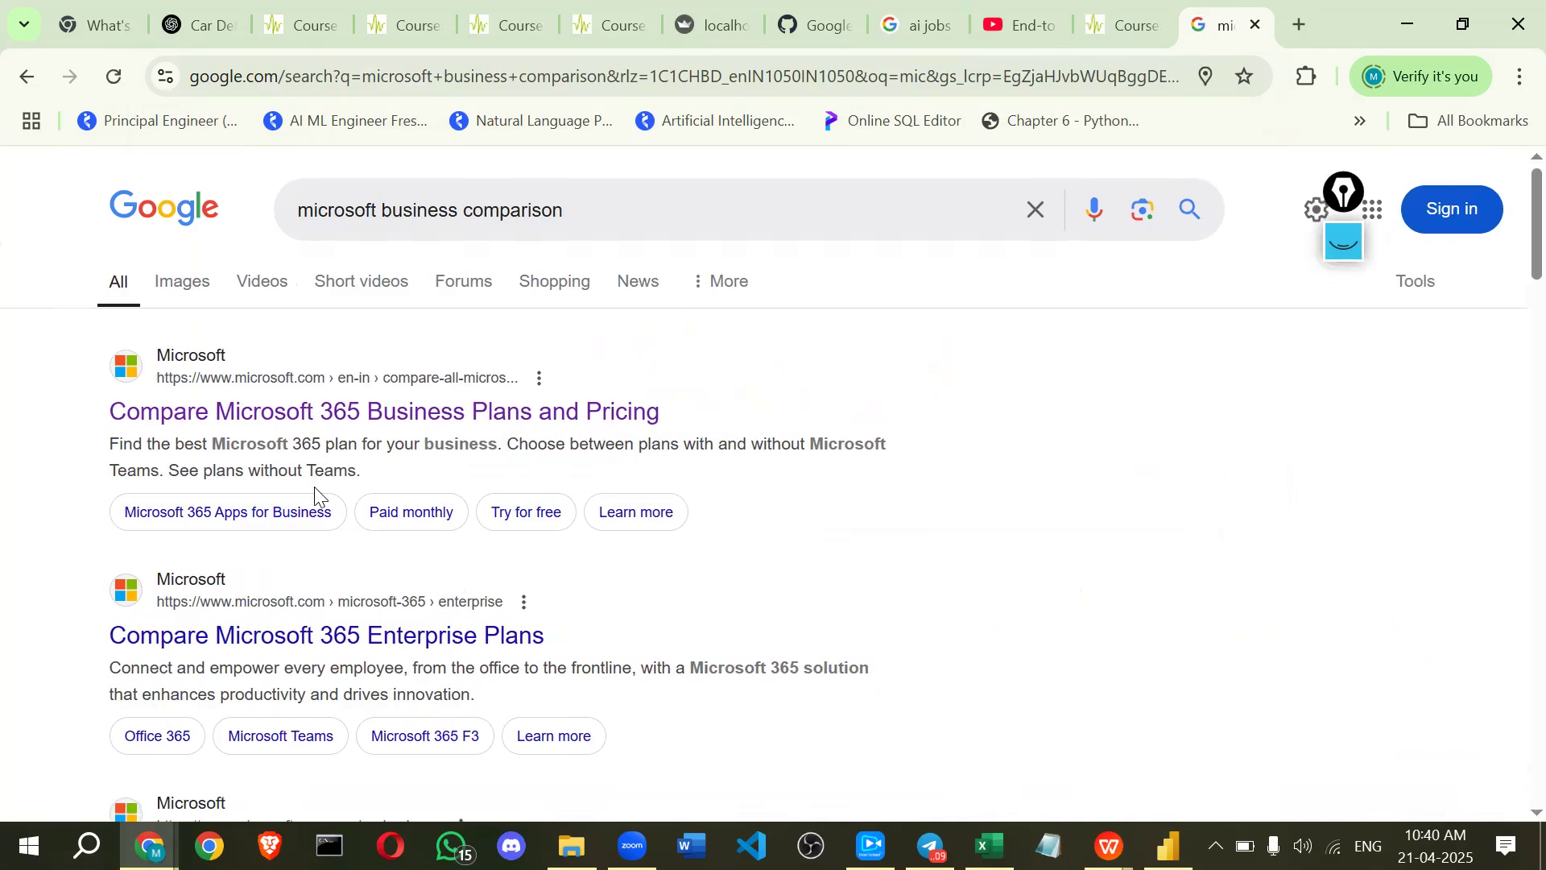
- Open the Compare Microsoft 365 Business Plans and Pricing result and review the Business Basic plan's price, free trial and included features
click(232, 413)
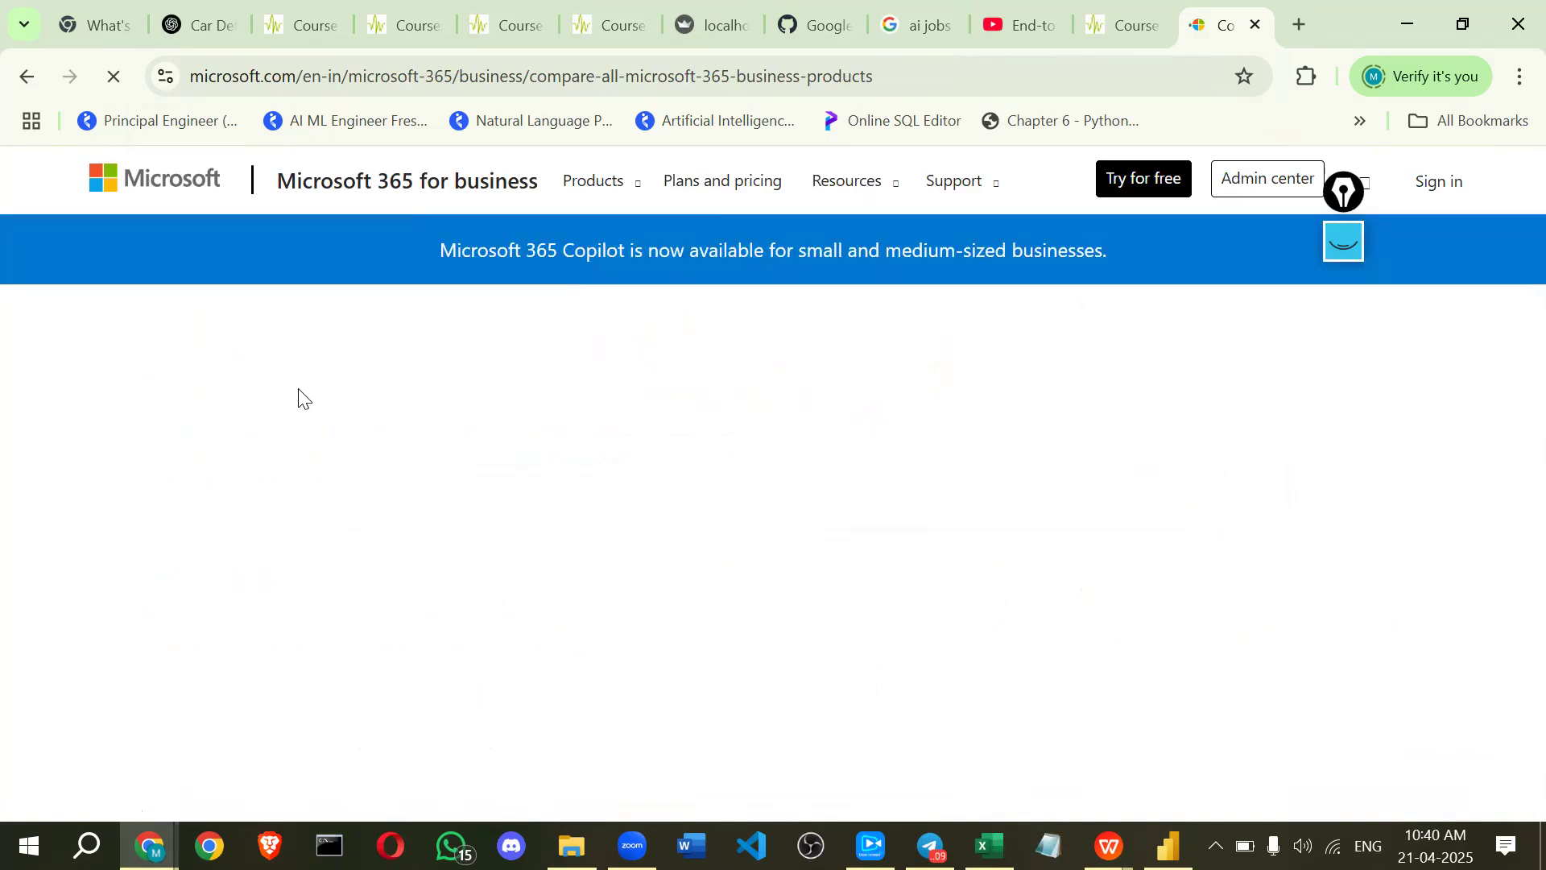
scroll(205, 525, down, 5)
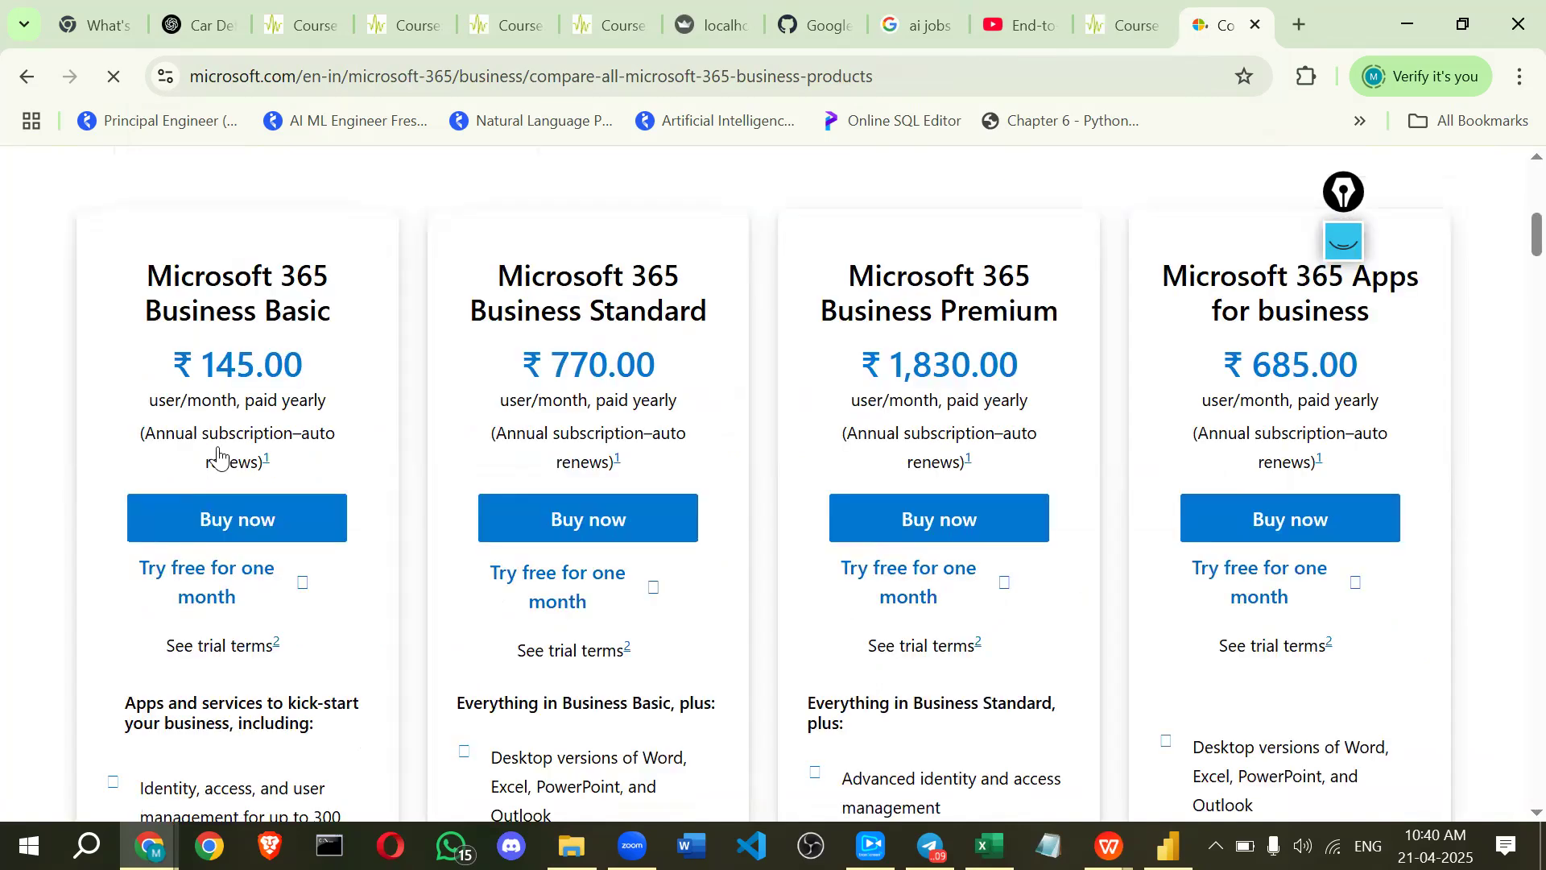
scroll(218, 456, down, 1)
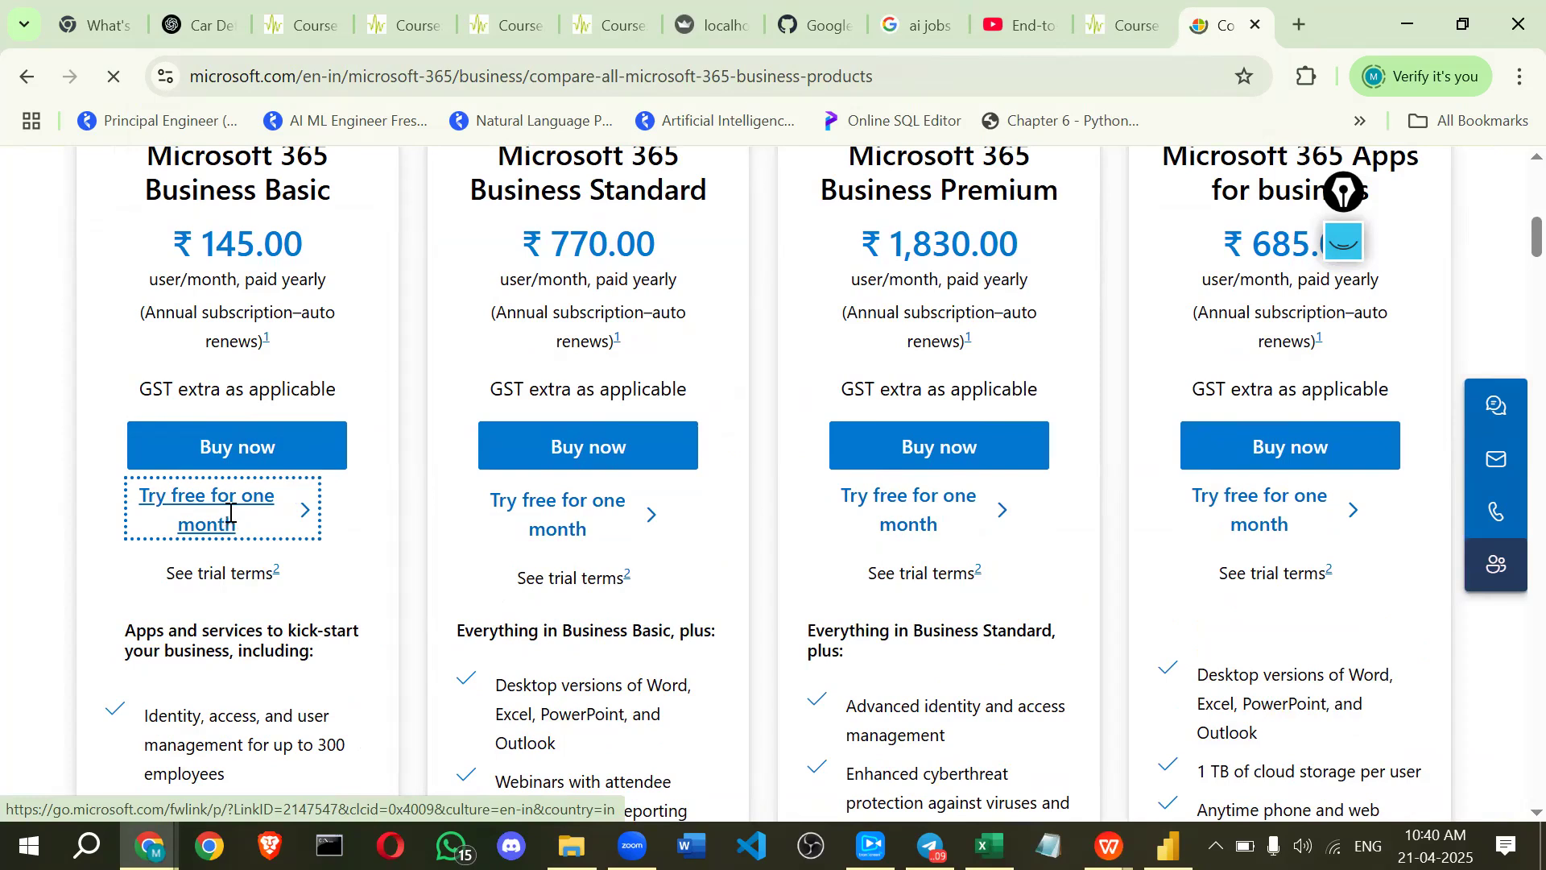
scroll(231, 512, down, 5)
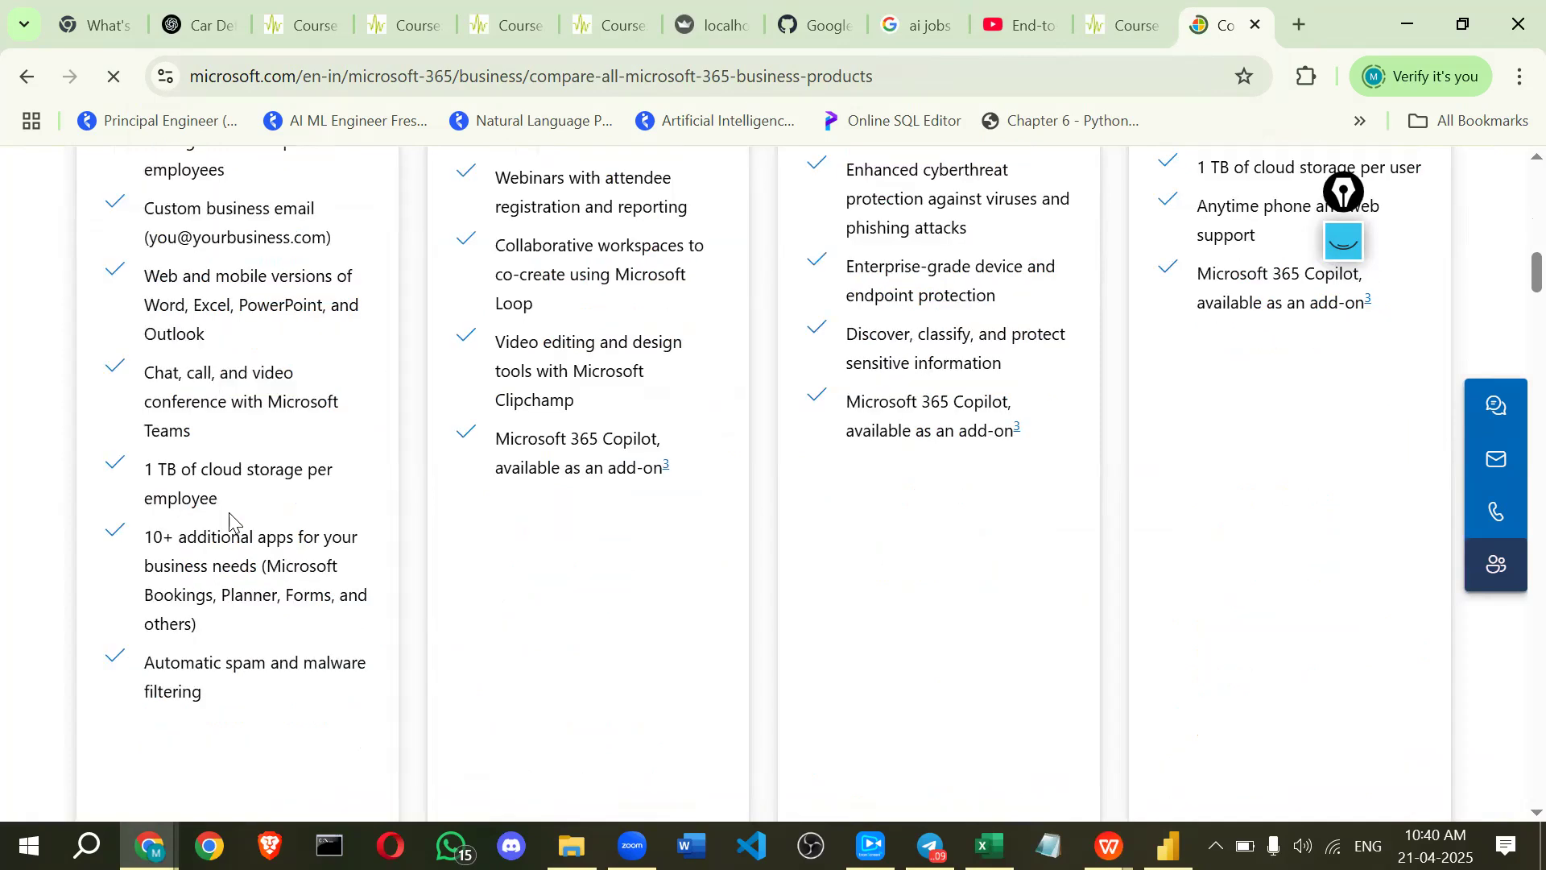
scroll(171, 495, up, 4)
scroll(171, 494, up, 3)
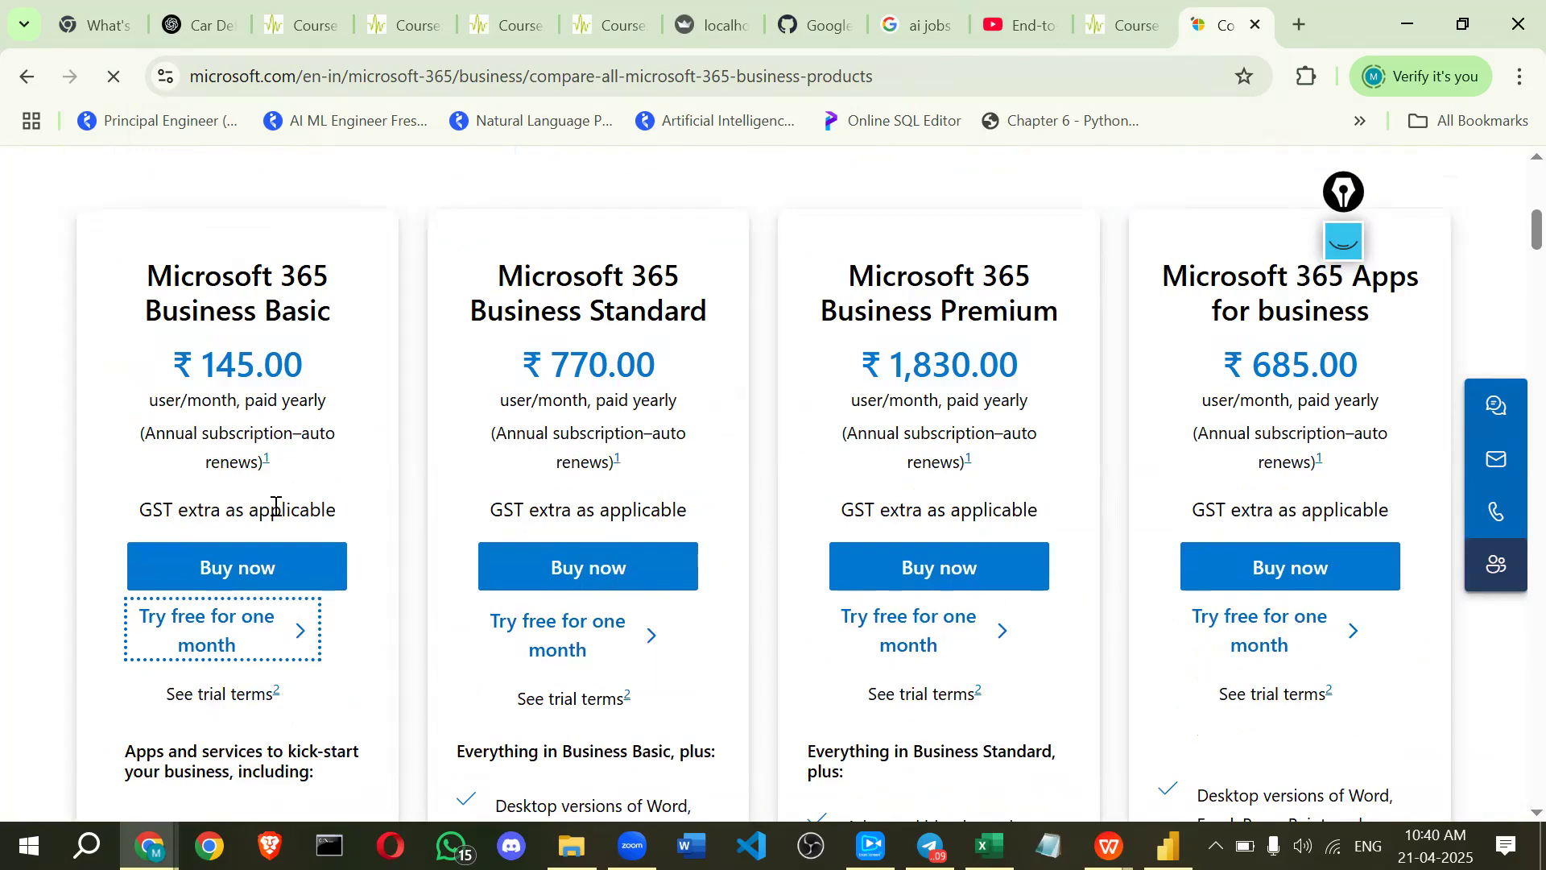
scroll(266, 507, down, 3)
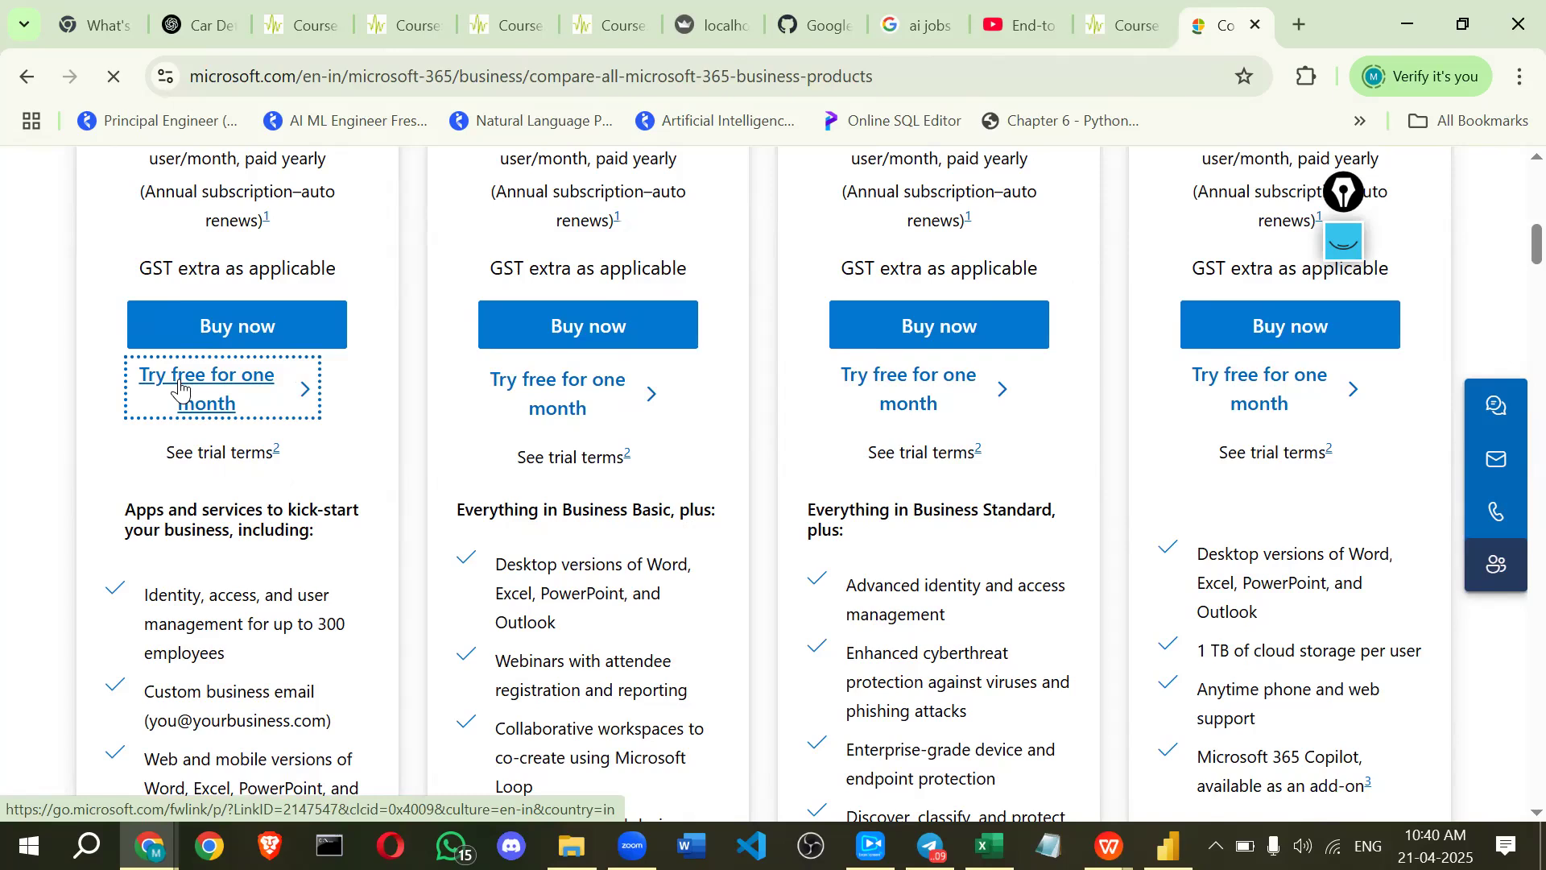
- Open the Power BI service at app.powerbi.com in a new browser tab
click(1301, 16)
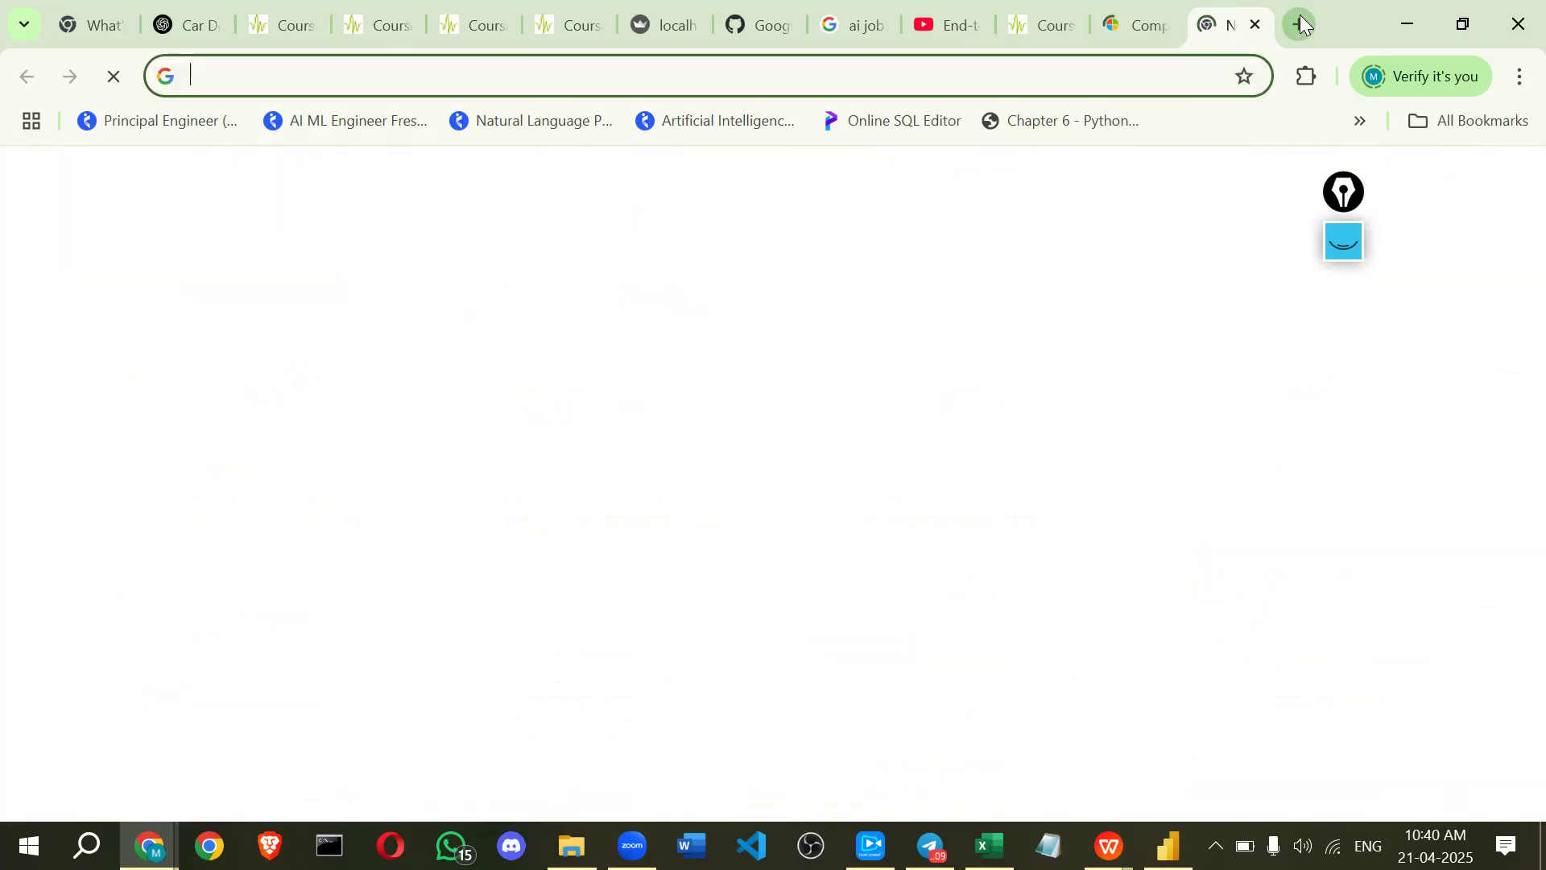
text(powe)
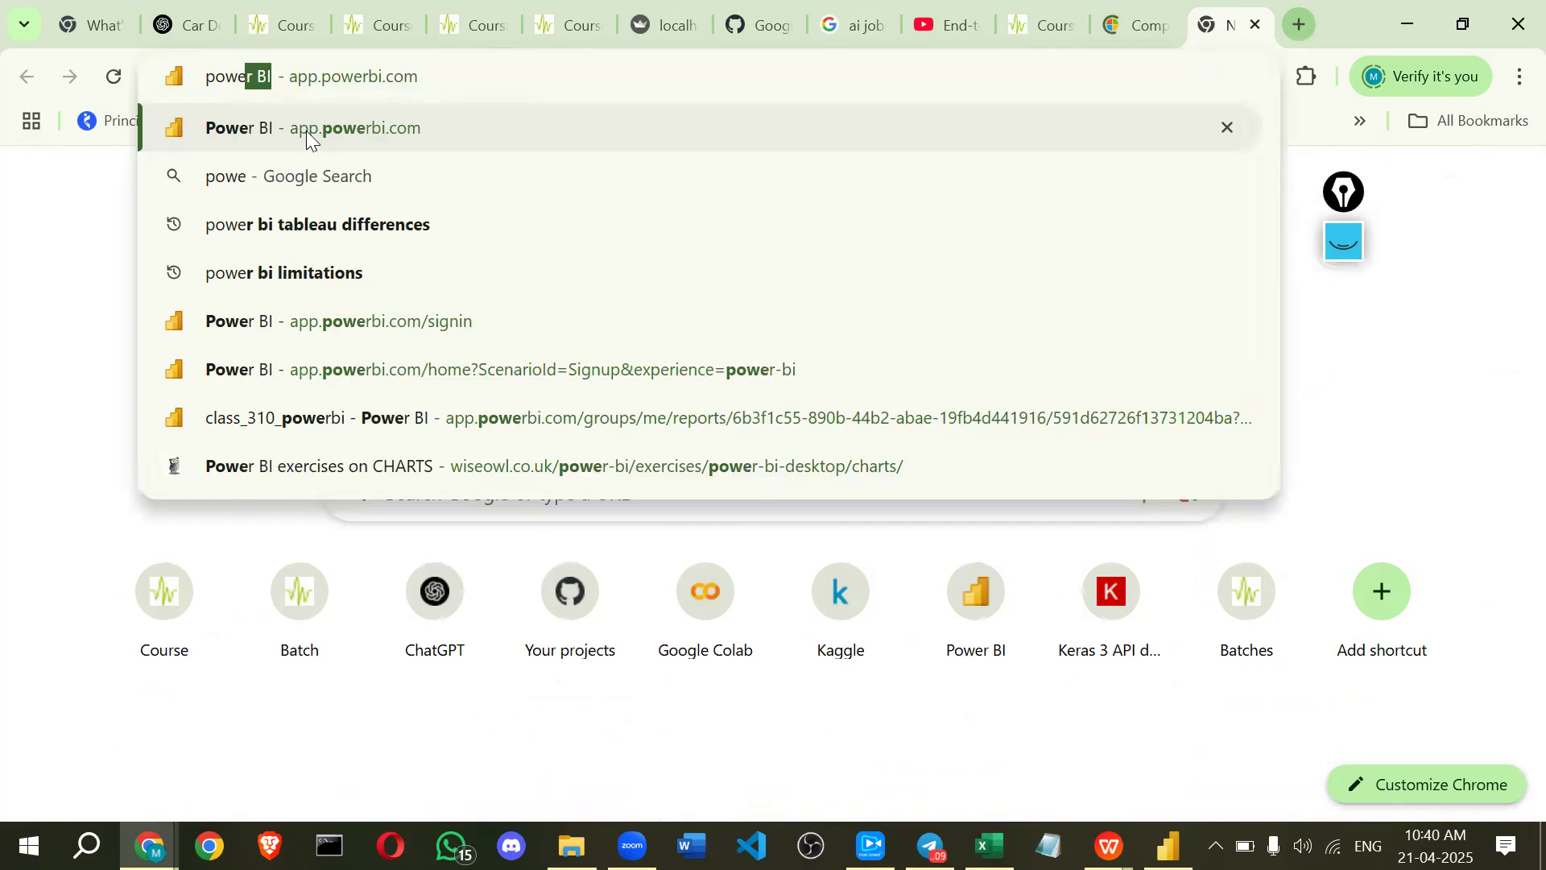
click(438, 141)
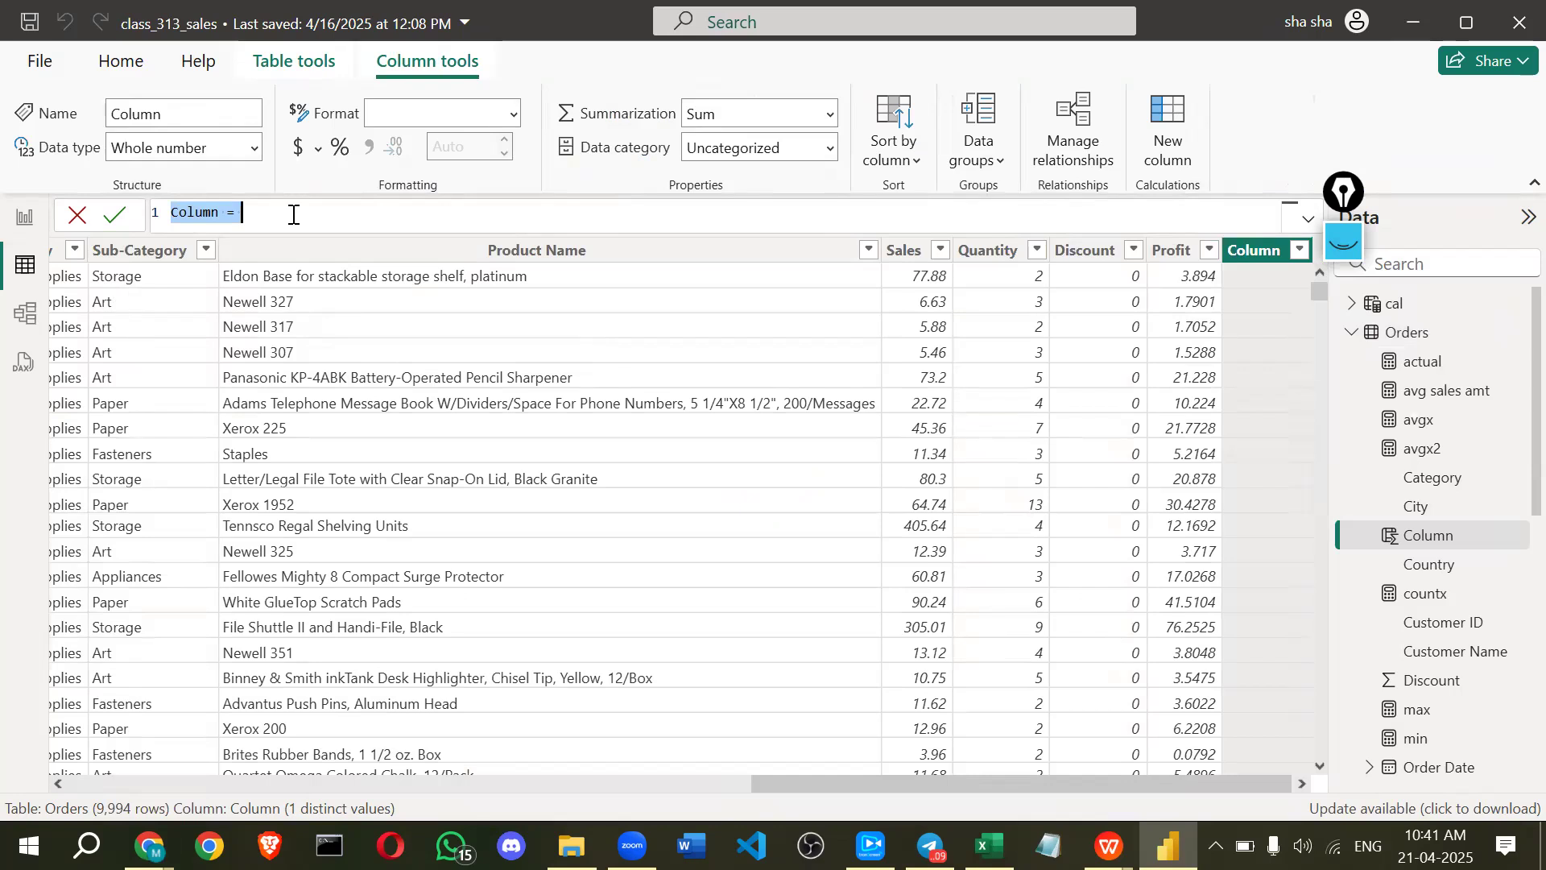
- Back in Power BI Desktop, name the new Orders column "date diff" and begin its formula with the DATEDIFF function
key(BackSpace)
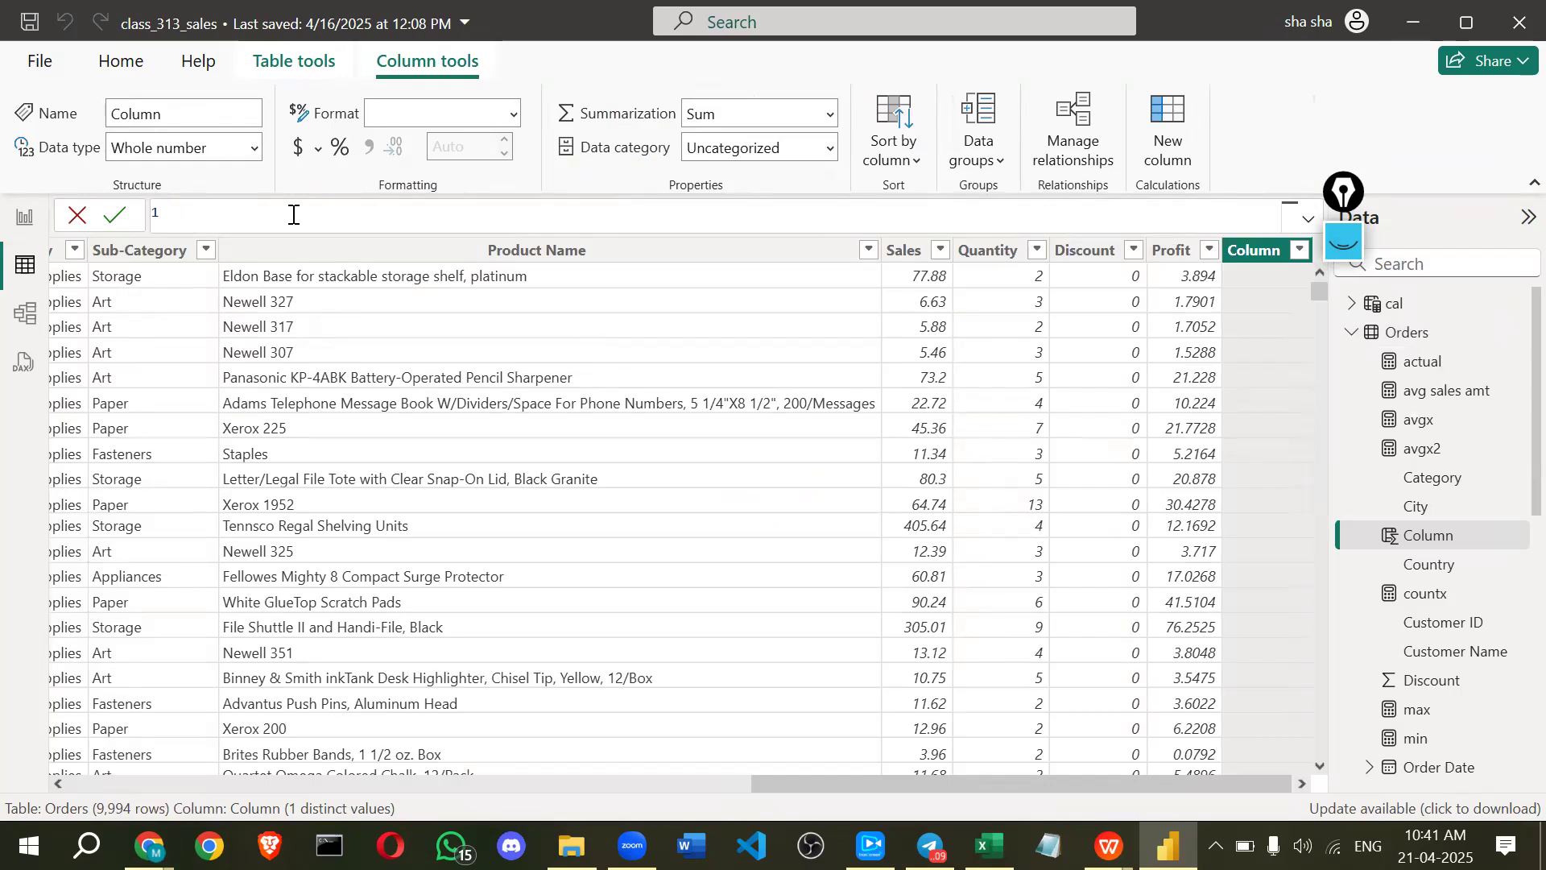
text(diff)
key(shift+Home)
text(datge)
key(BackSpace)
key(BackSpace)
key(BackSpace)
text(e)
key(shift+End)
text(= dat)
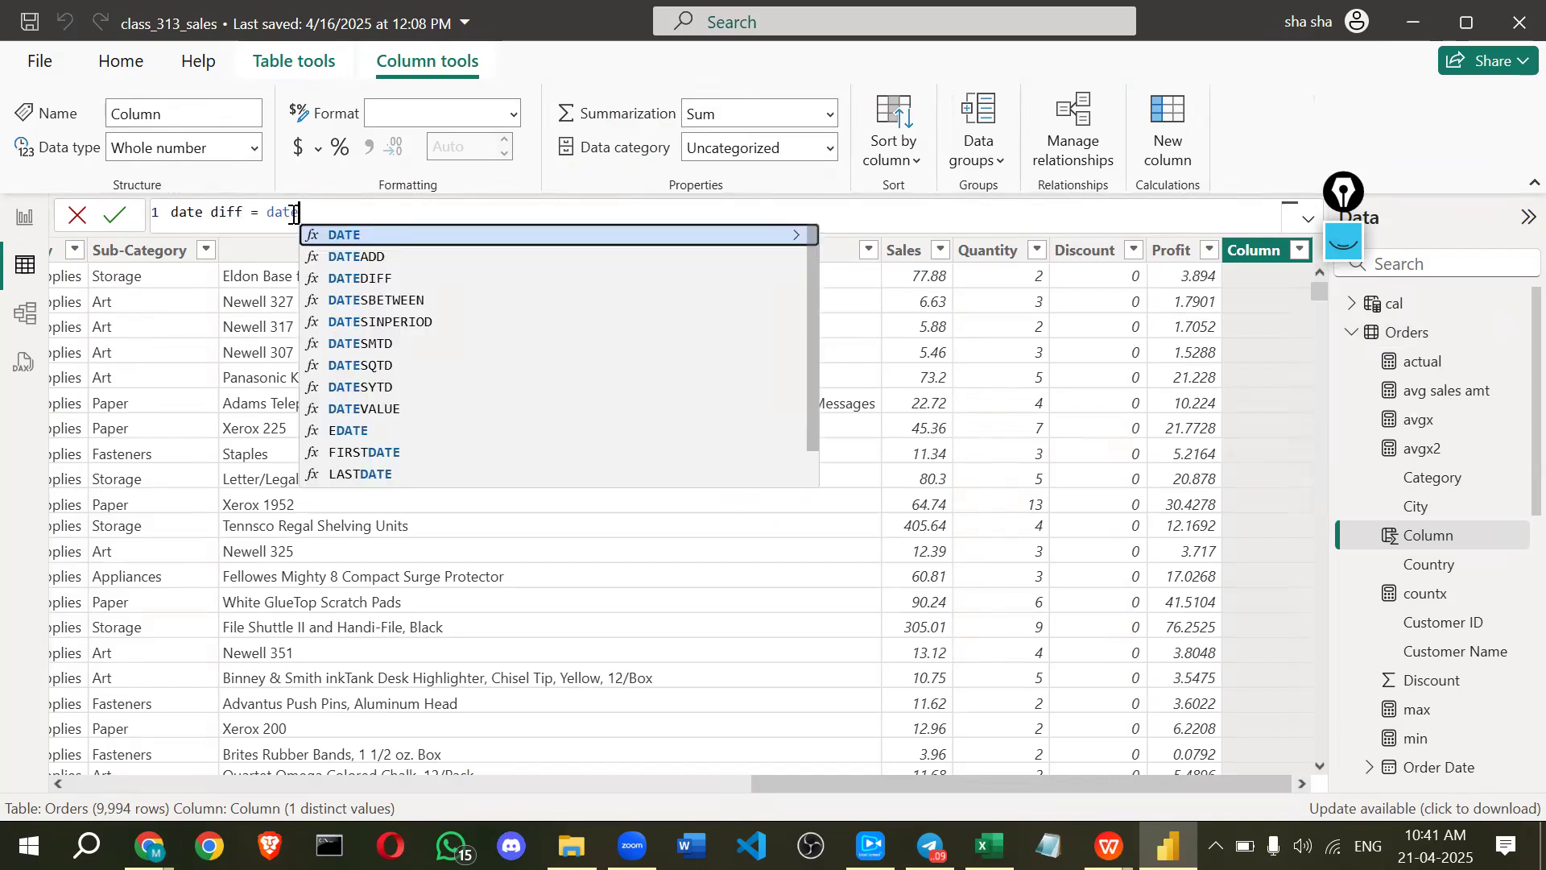
key(Down)
key(Down)
key(Tab)
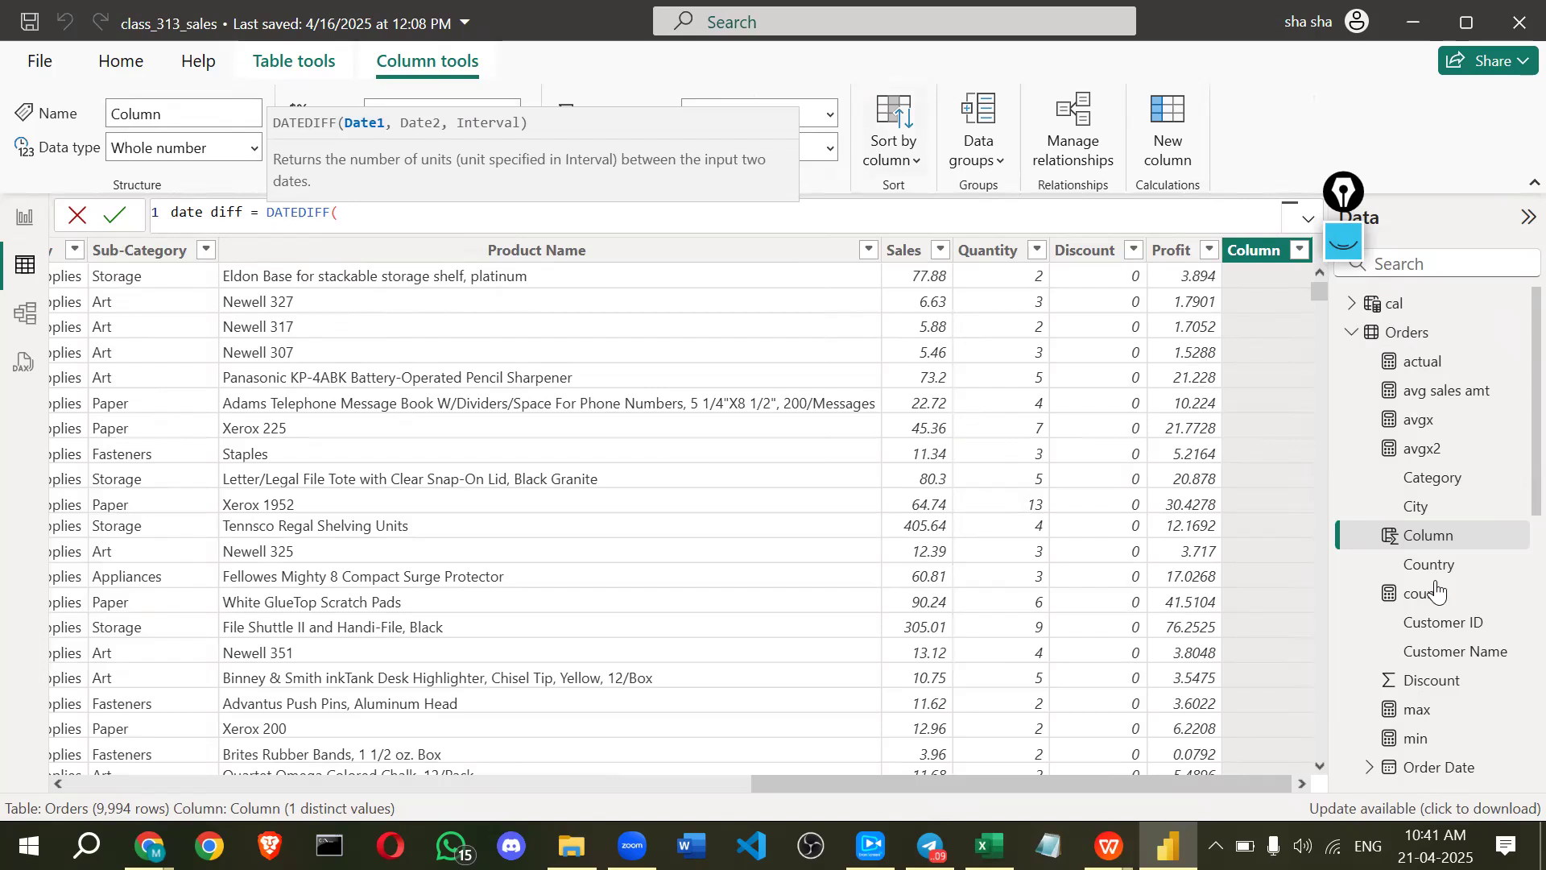
- Enter Orders[Ship Date] as the first date argument of DATEDIFF
scroll(1437, 591, down, 10)
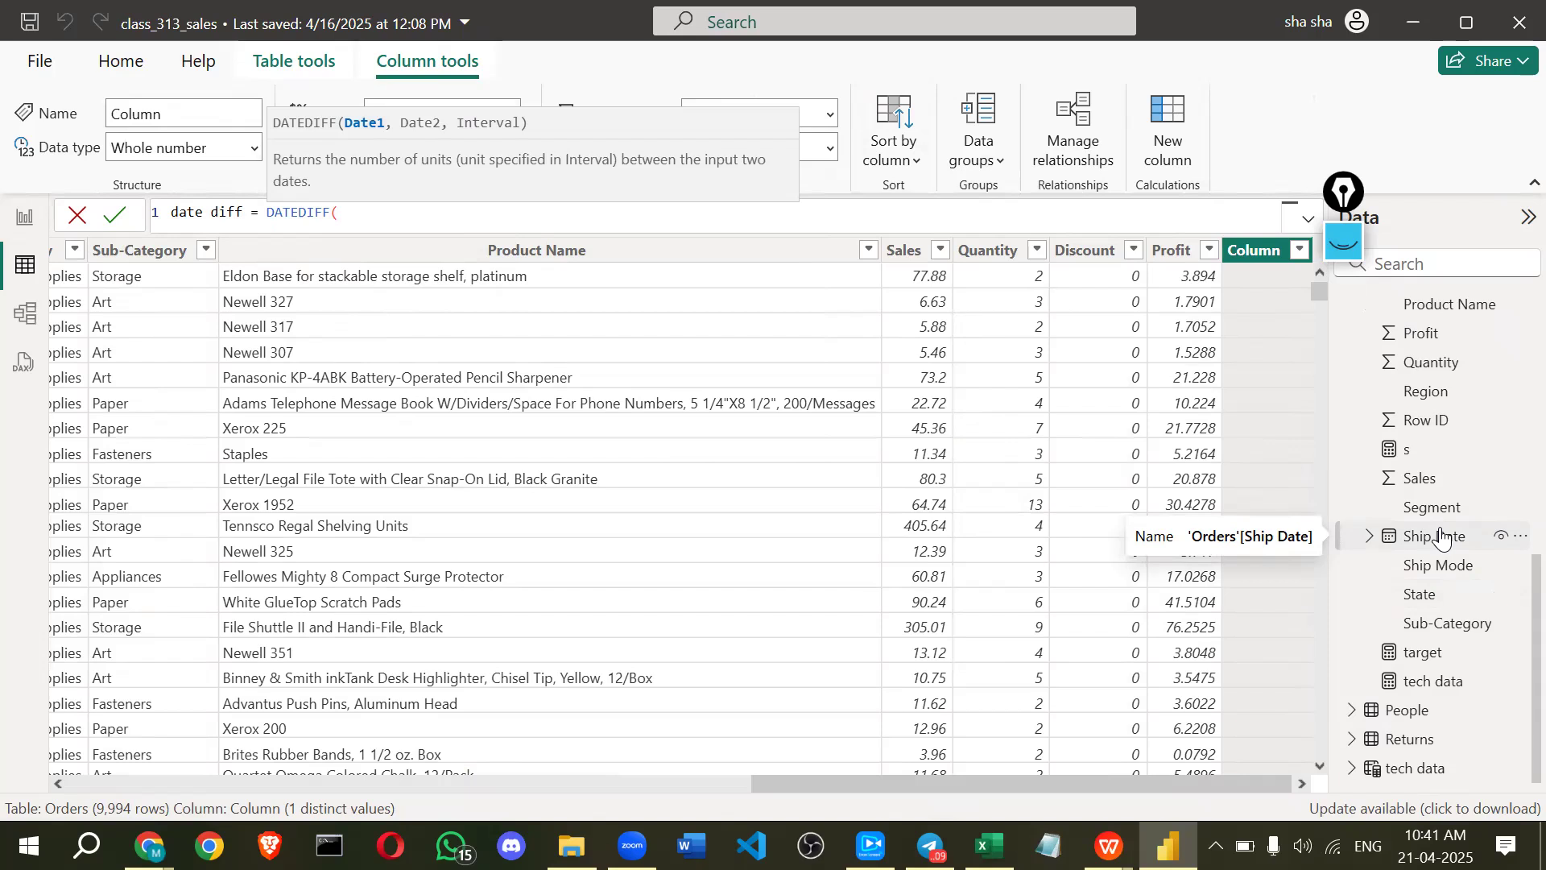
text(sh)
key(Tab)
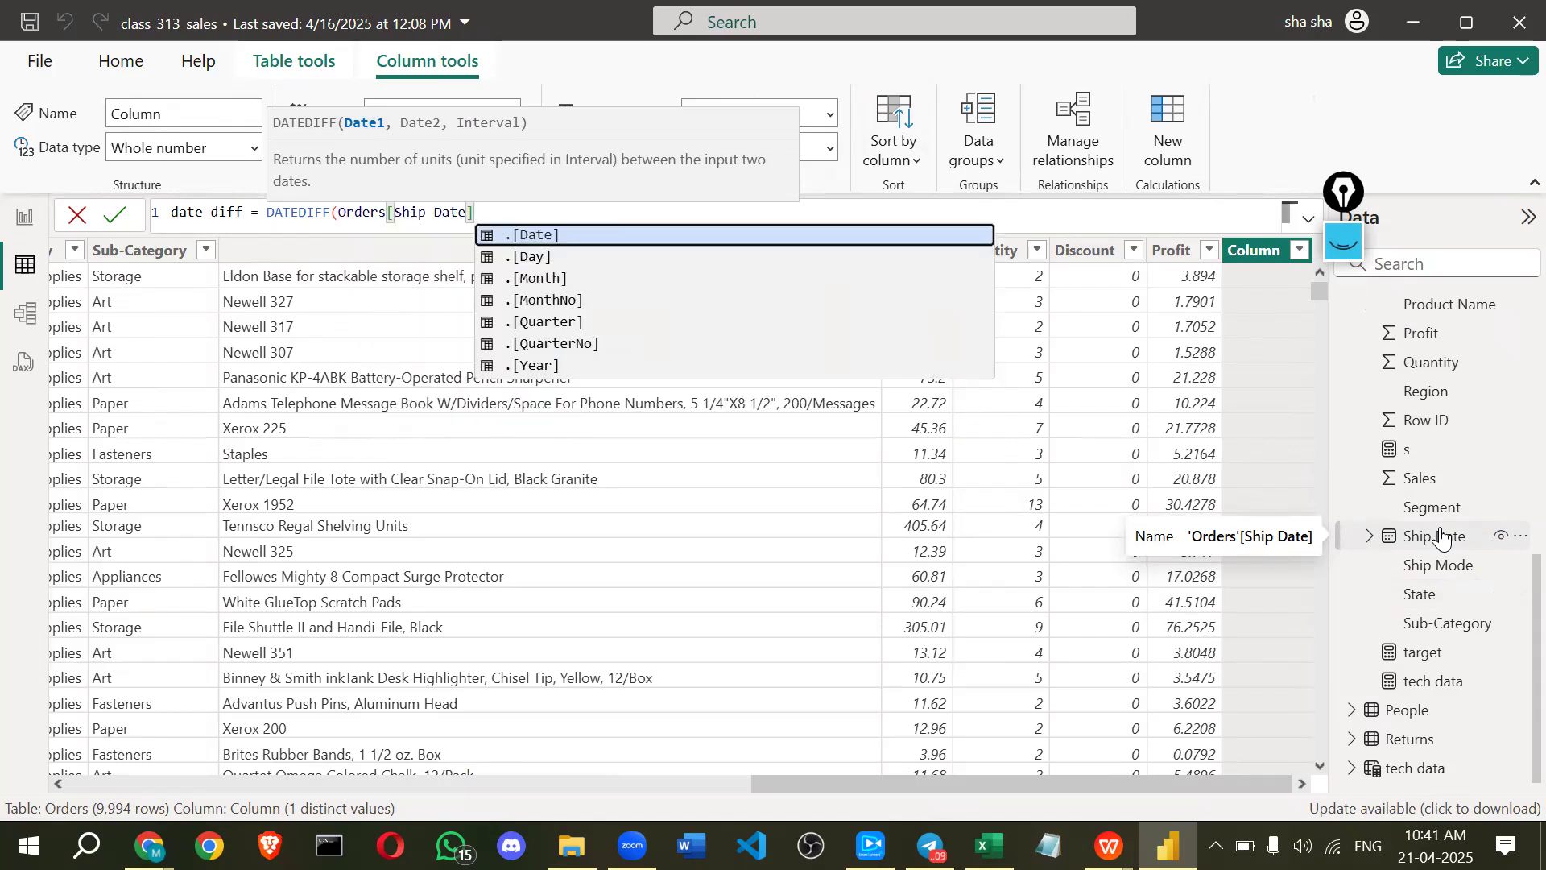
text(- od)
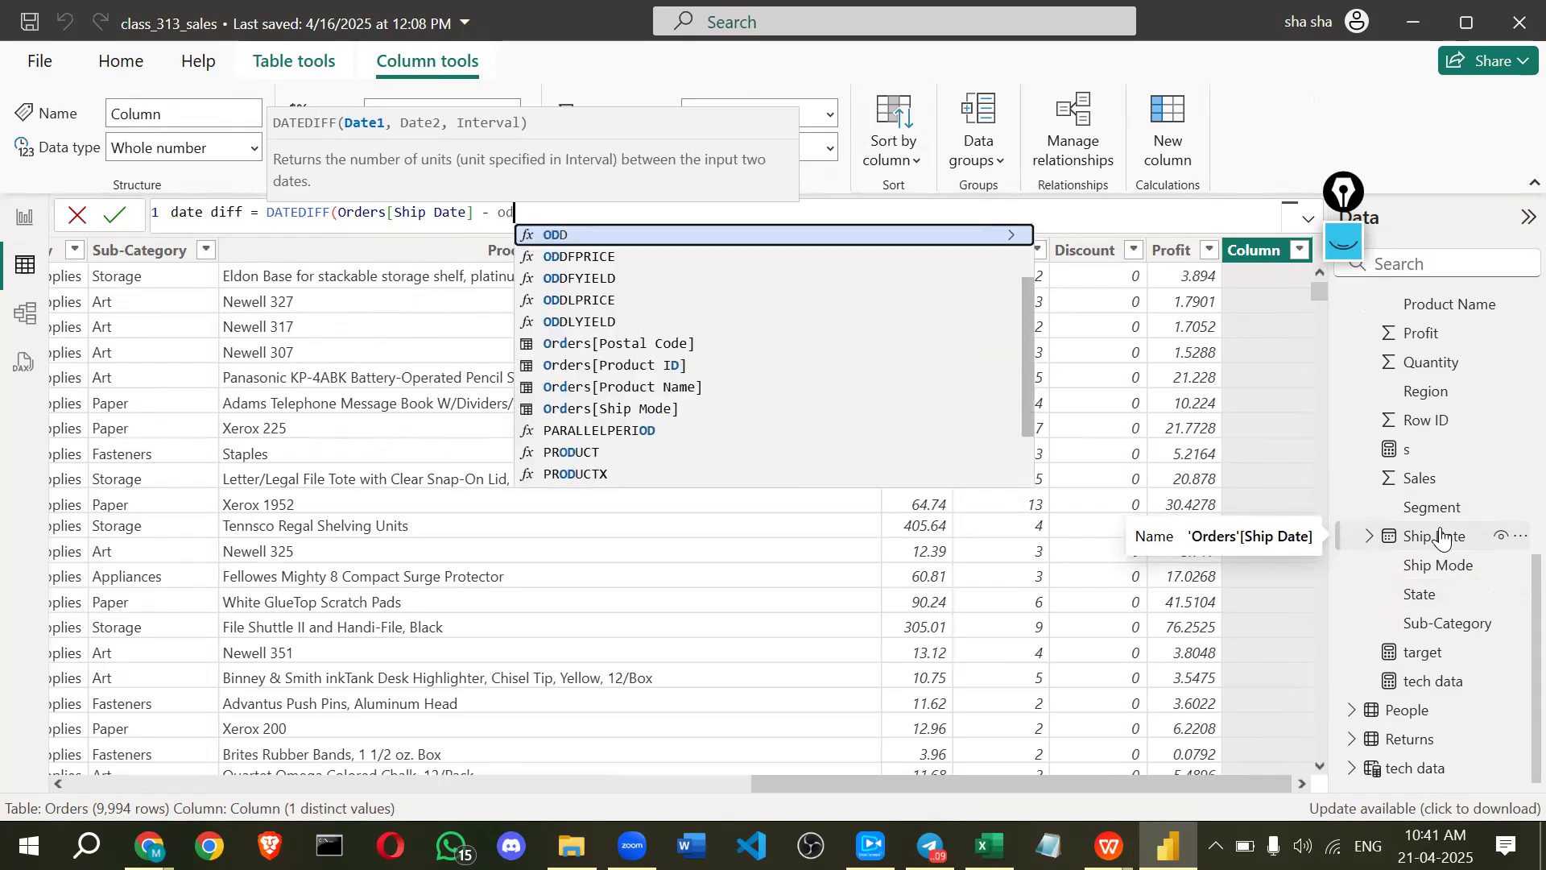
key(BackSpace)
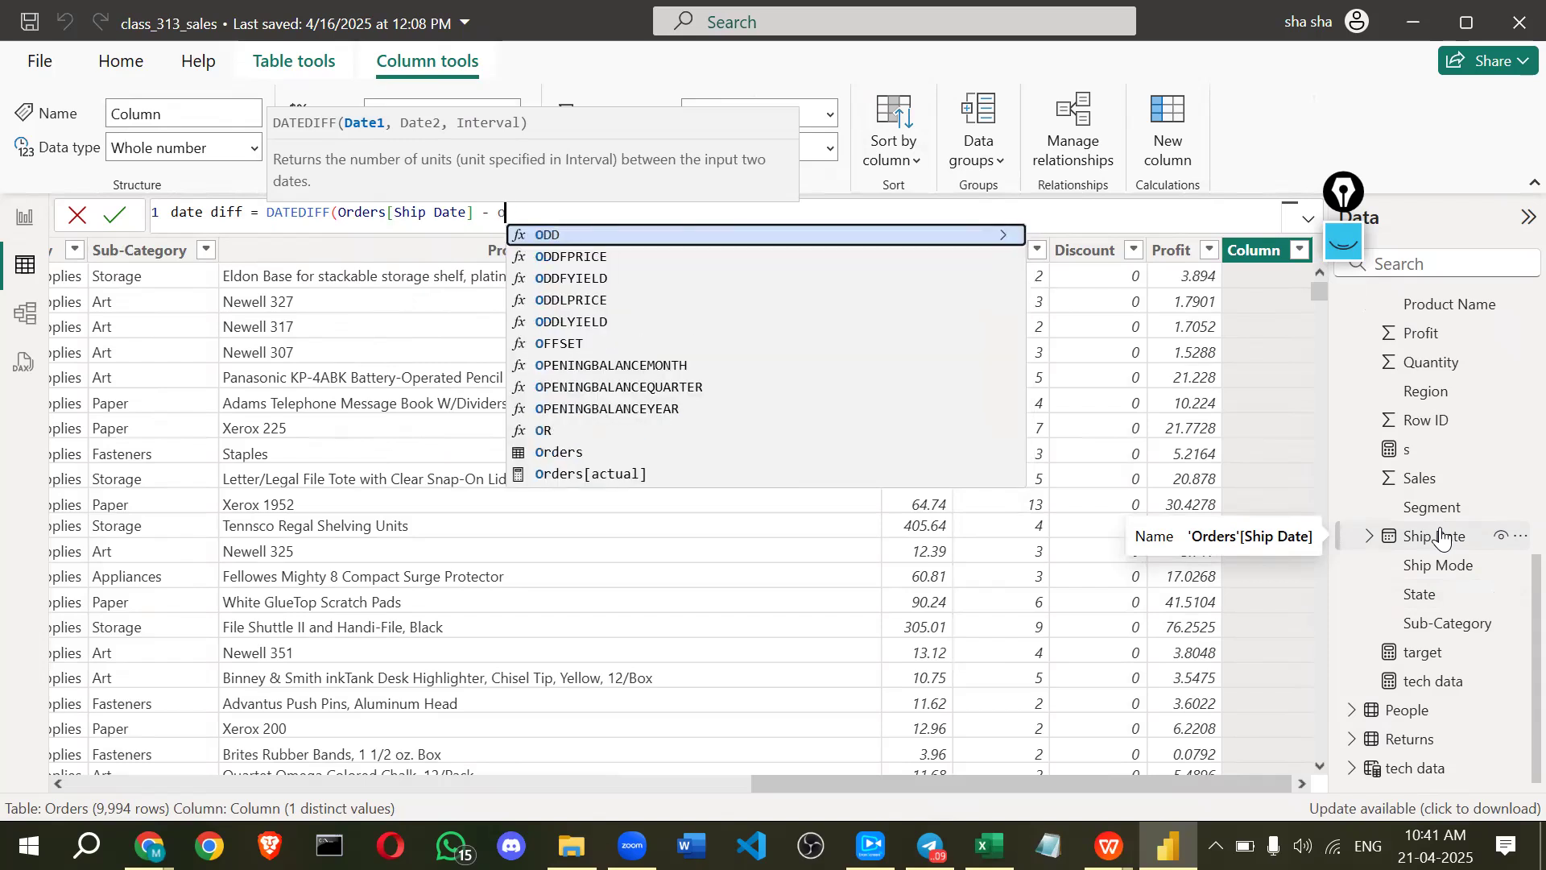
text(rder)
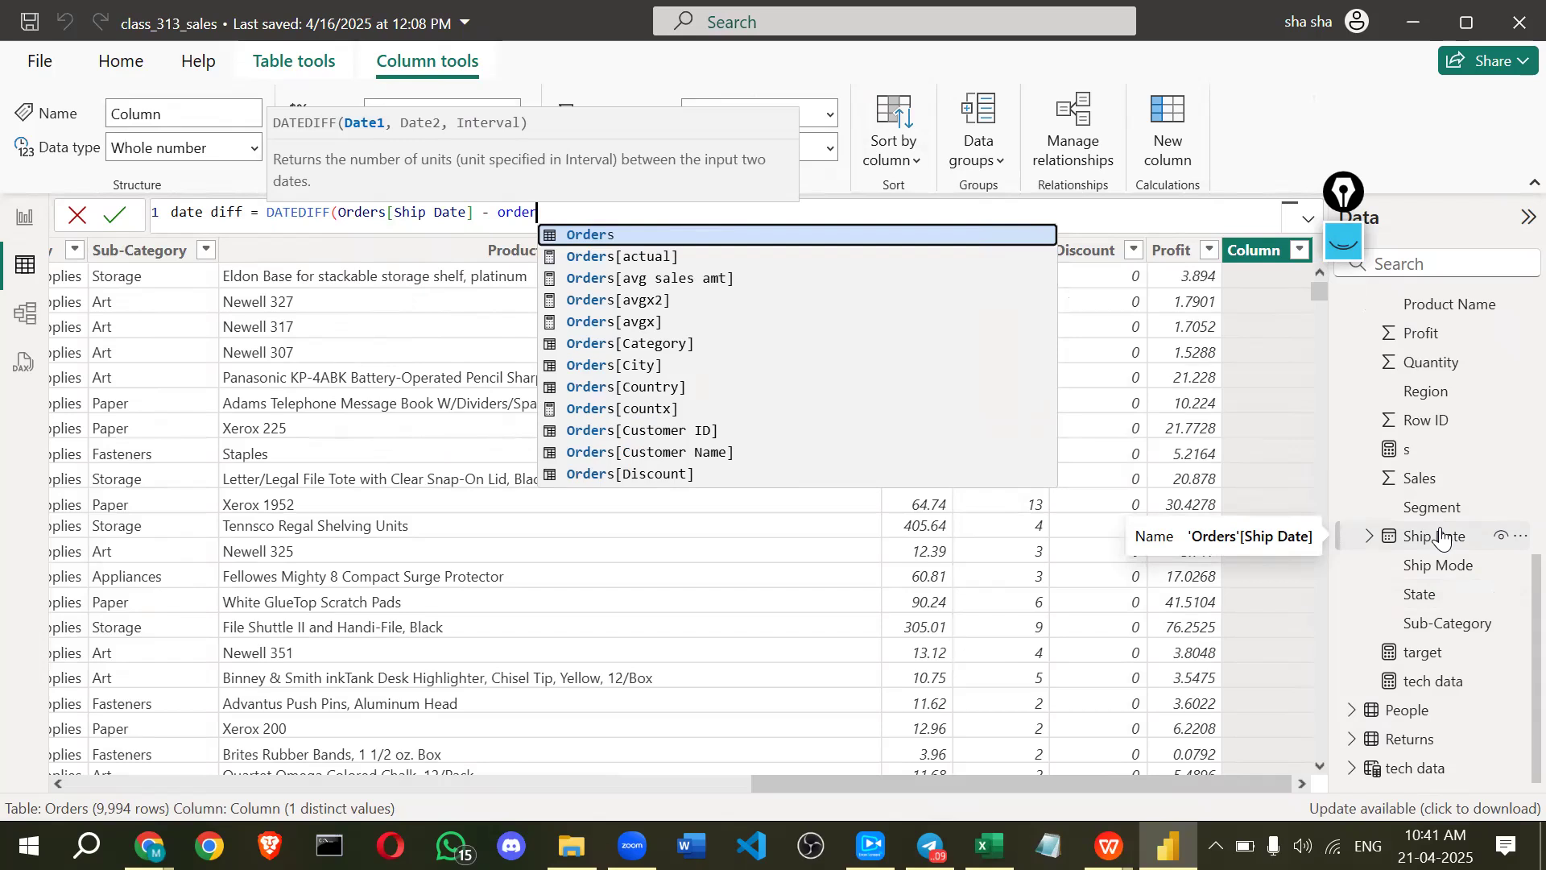
key(Up)
key(Up)
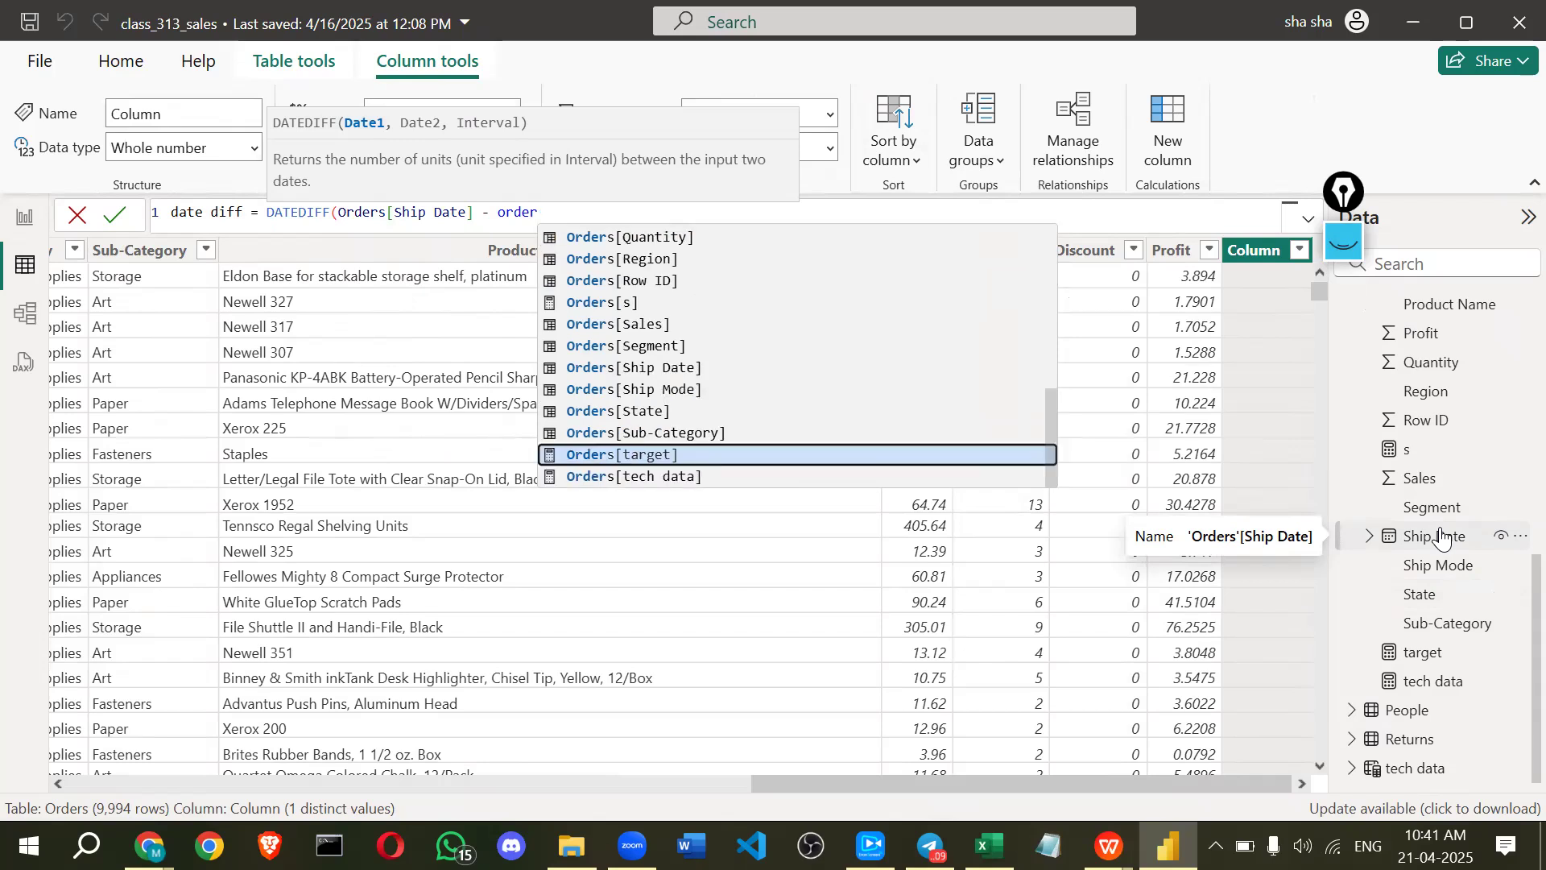
key(Up)
key(Up)
key(Up)
key(Up)
key(Up)
key(BackSpace)
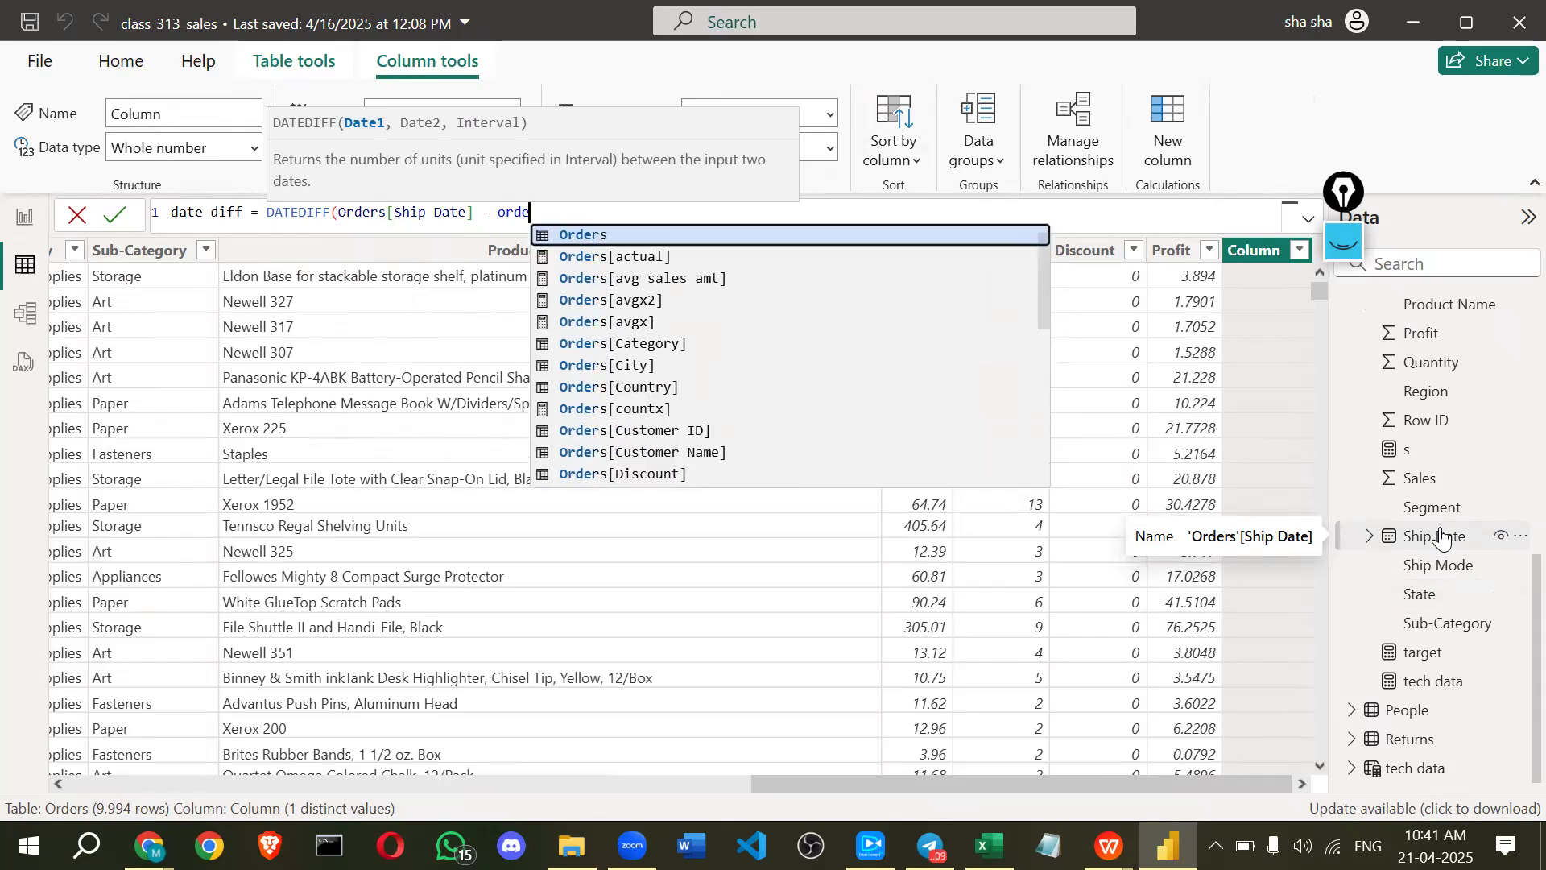
key(BackSpace)
key(BackSpace)
key(BackSpace)
key(BackSpace)
key(BackSpace)
key(BackSpace)
key(BackSpace)
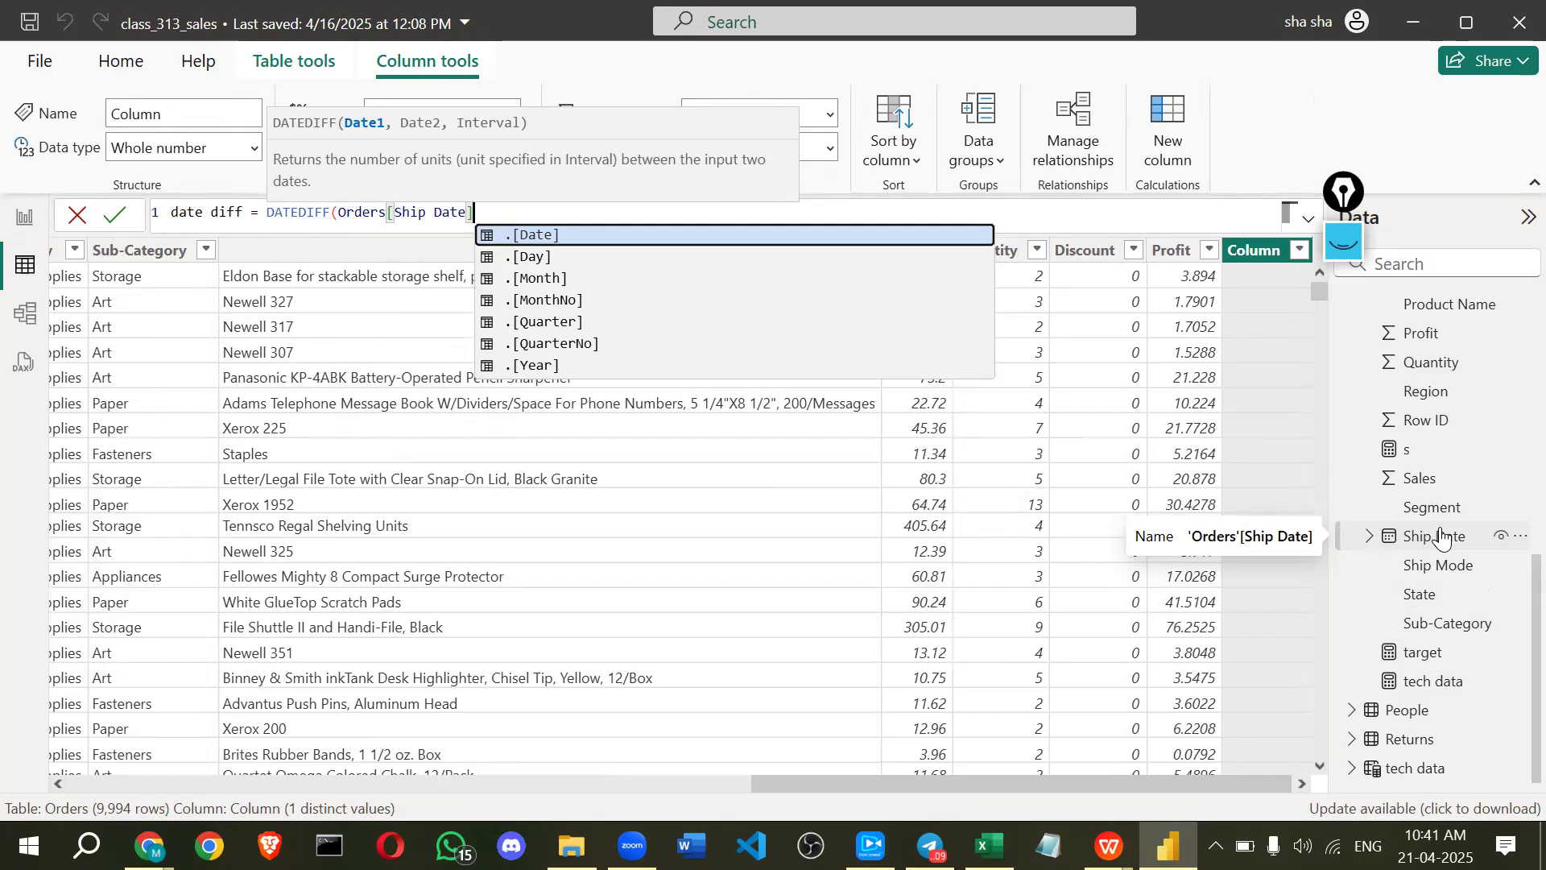
- Add Orders[Order Date] as the second date argument of DATEDIFF, followed by a comma for the interval argument
text(, o)
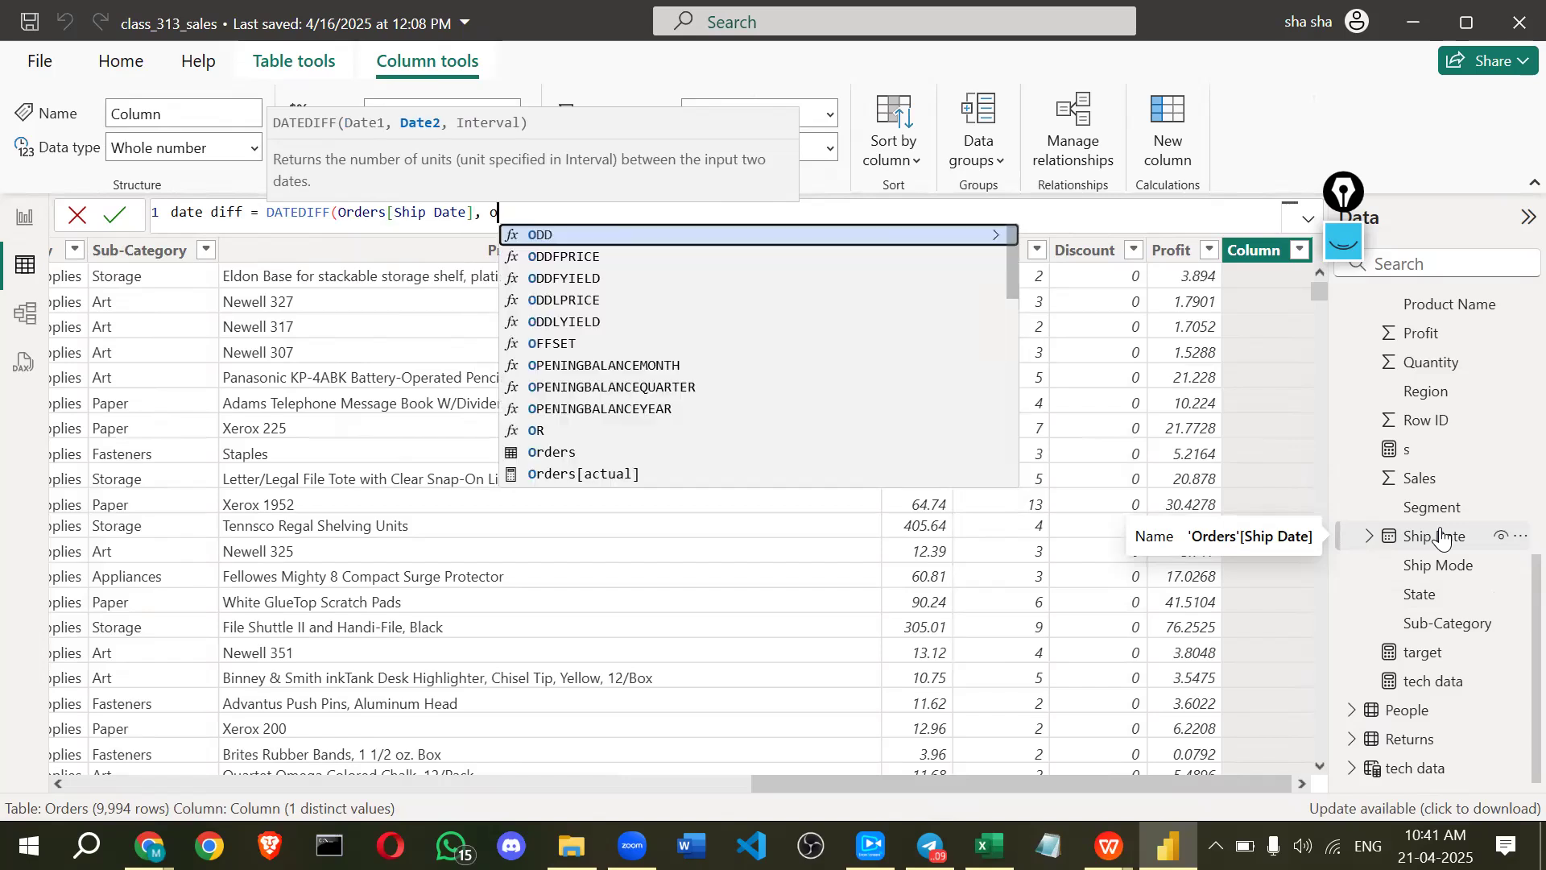
text(rder)
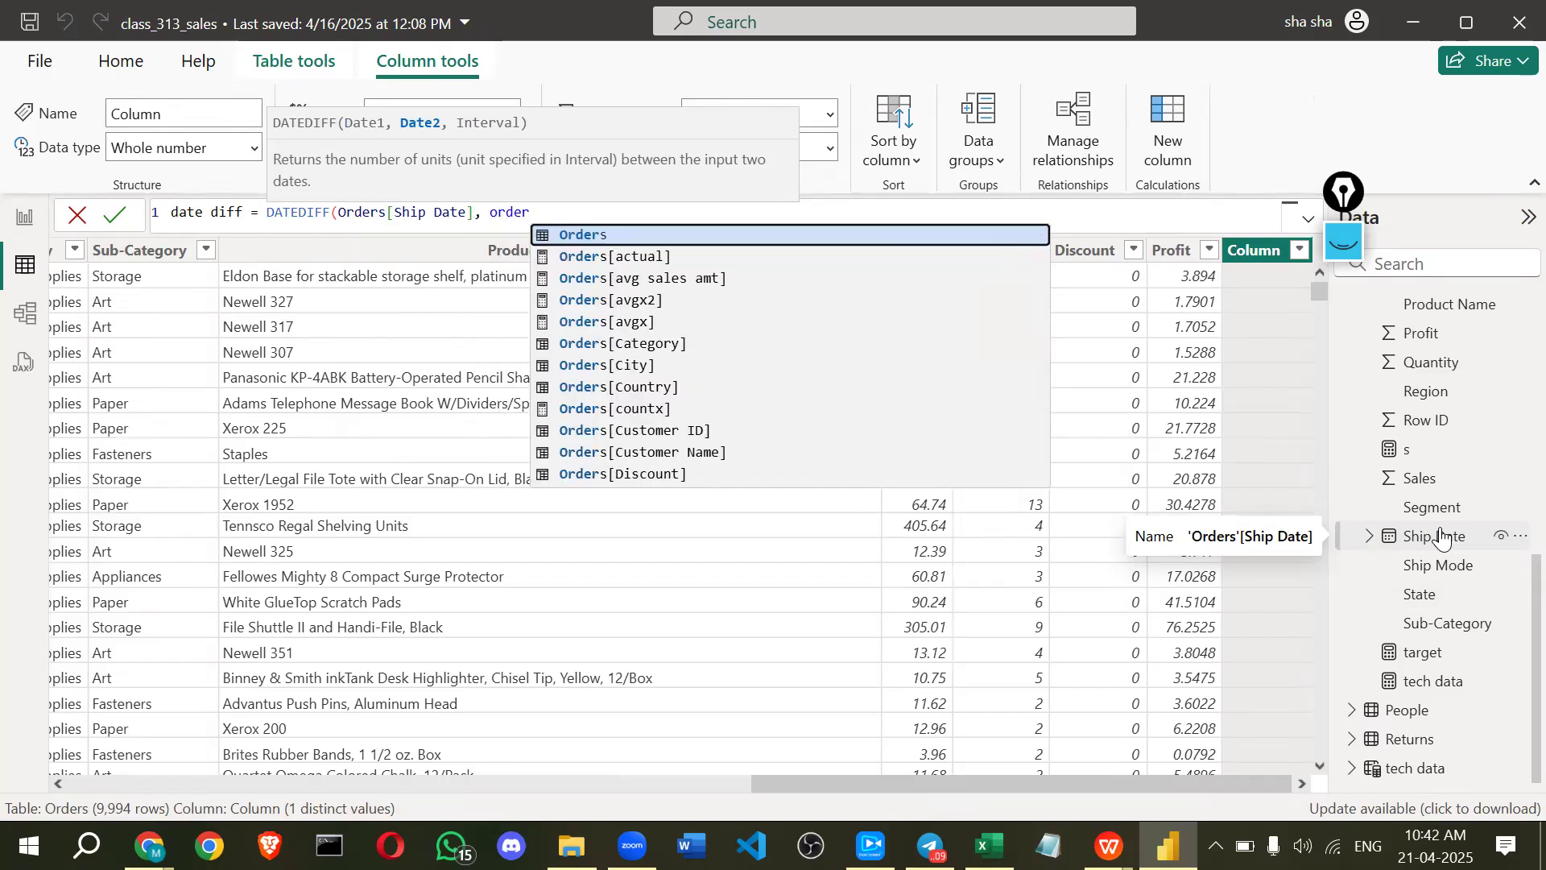
key(BackSpace)
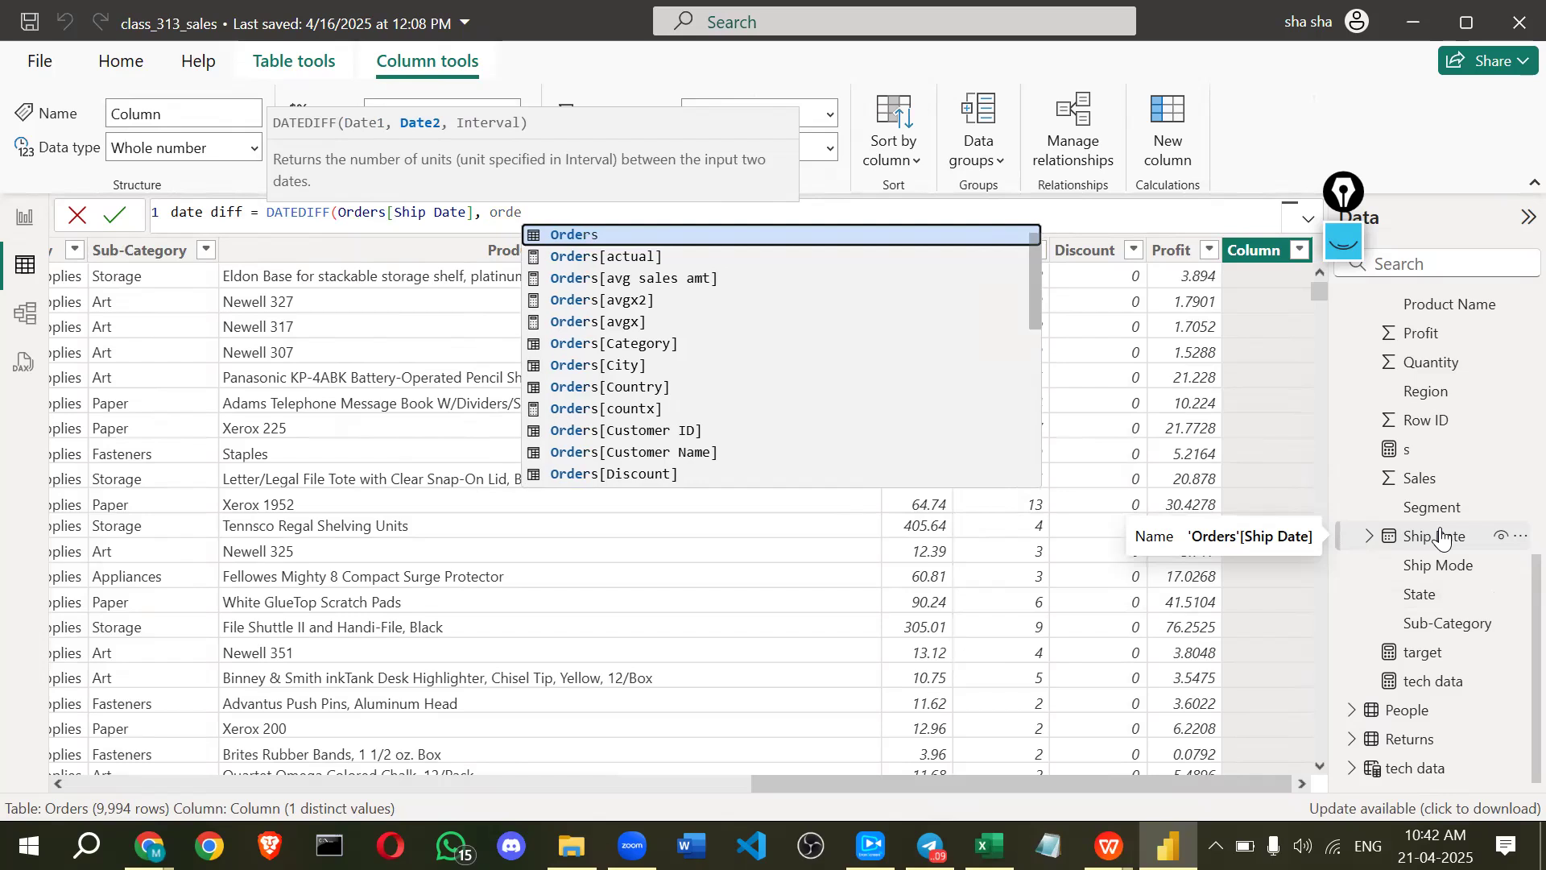
text(er)
key(BackSpace)
key(BackSpace)
key(BackSpace)
text(rs)
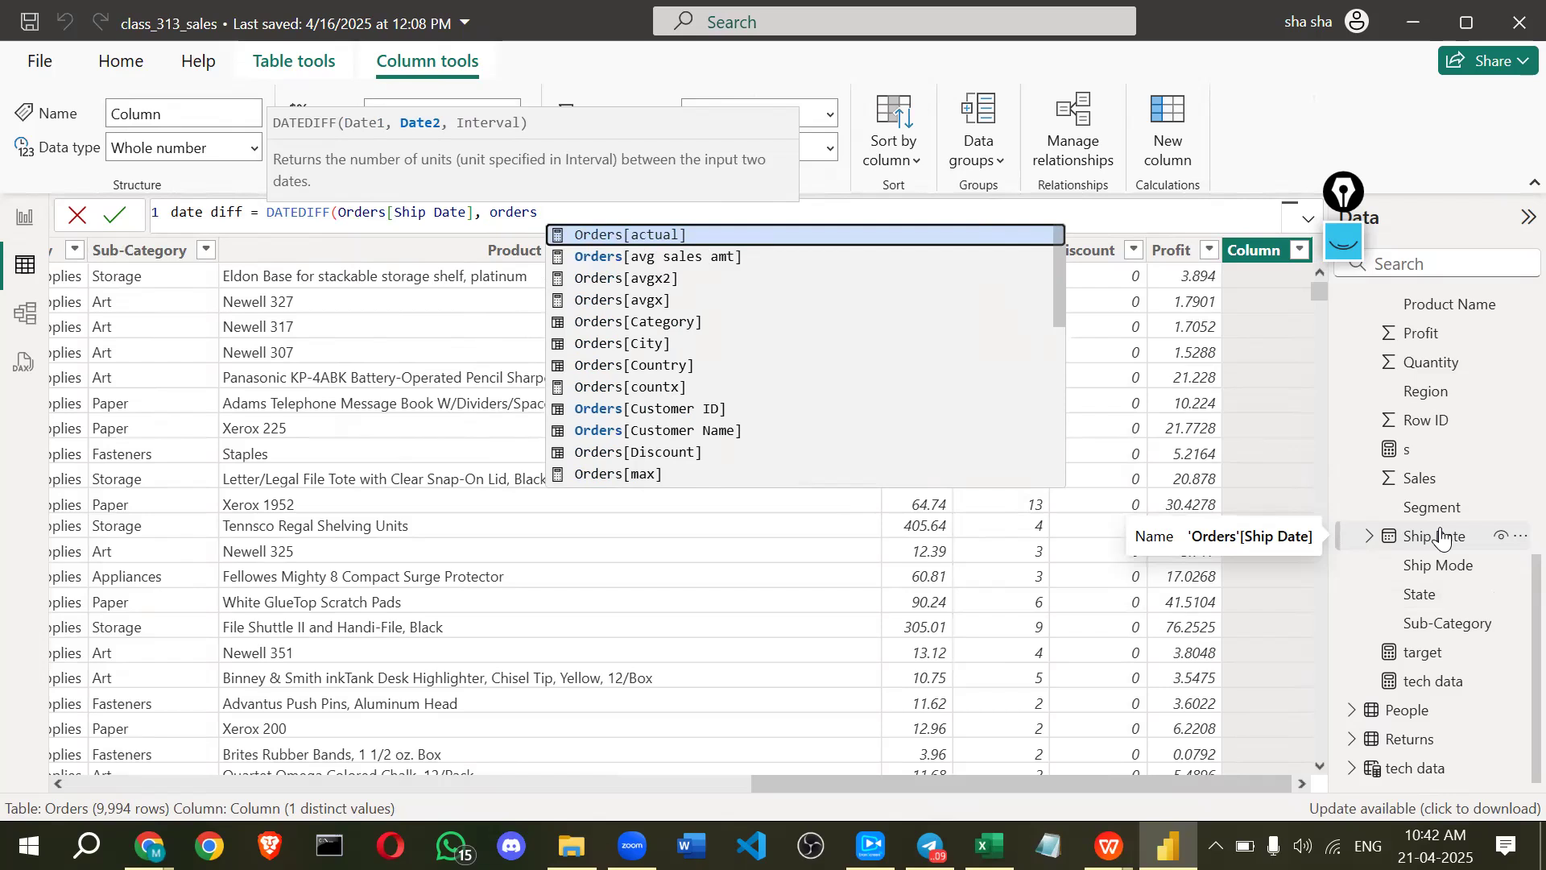
text( da)
key(BackSpace)
key(BackSpace)
key(BackSpace)
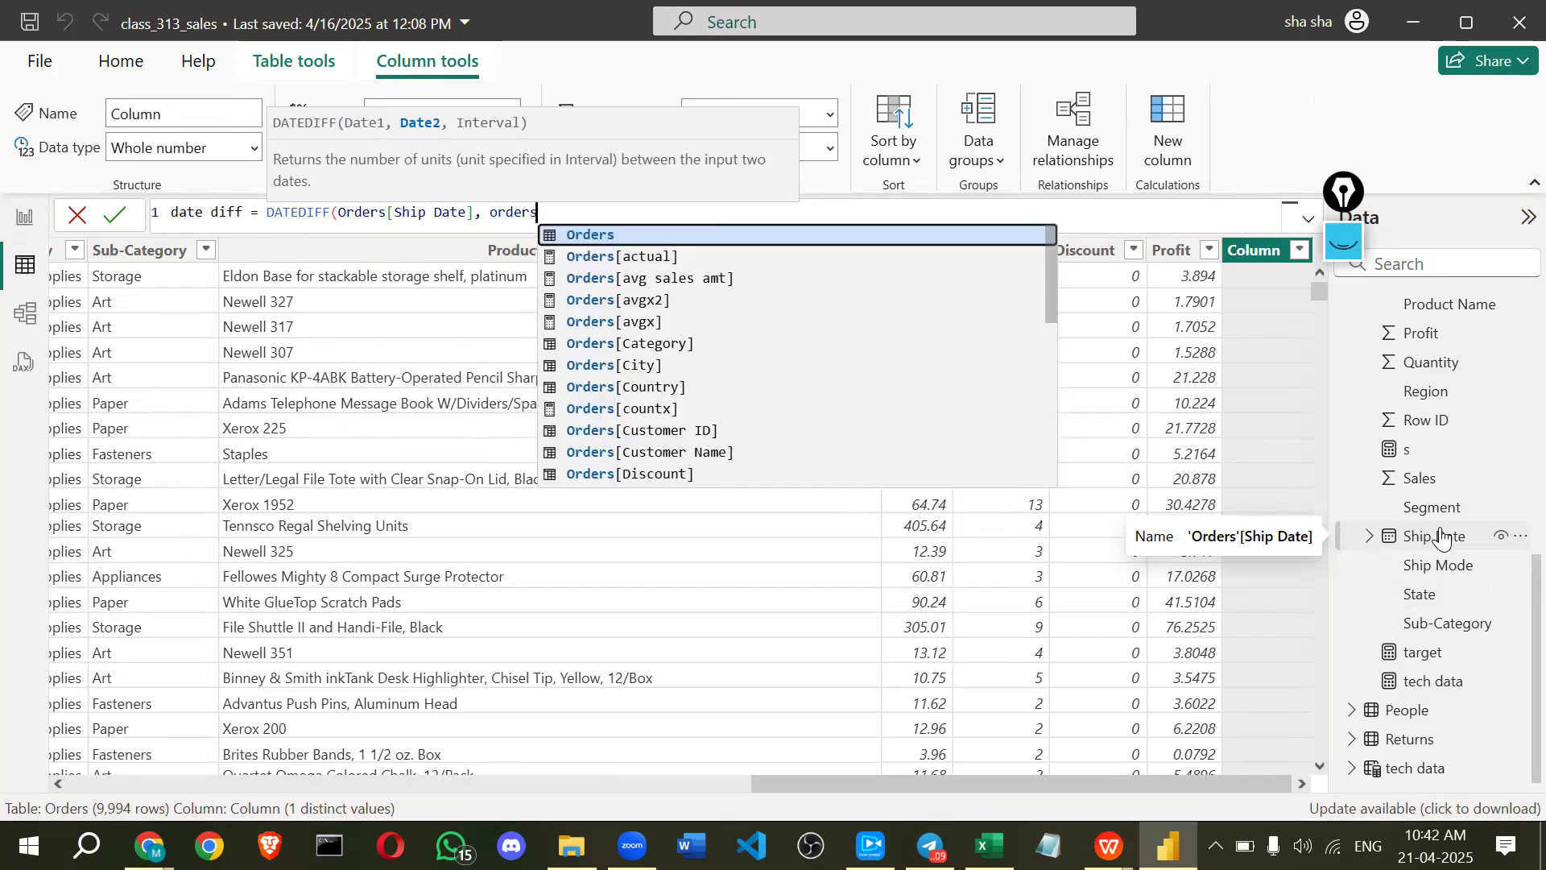
key(Up)
key(Up)
key(Up)
key(Up)
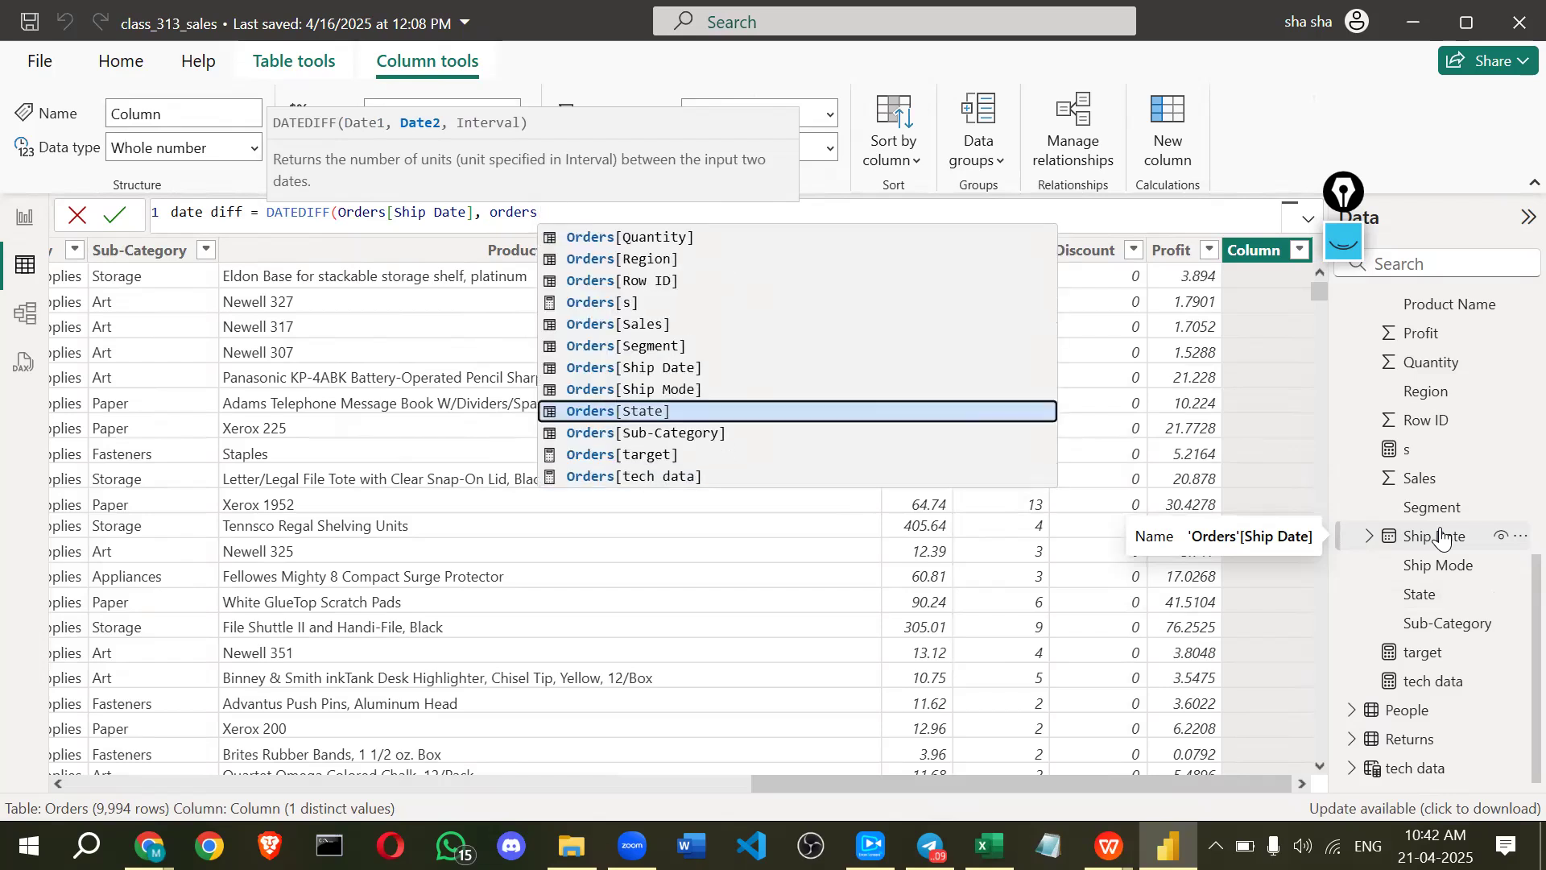
key(Up)
key(Up)
key(Up)
key(Up)
key(Up)
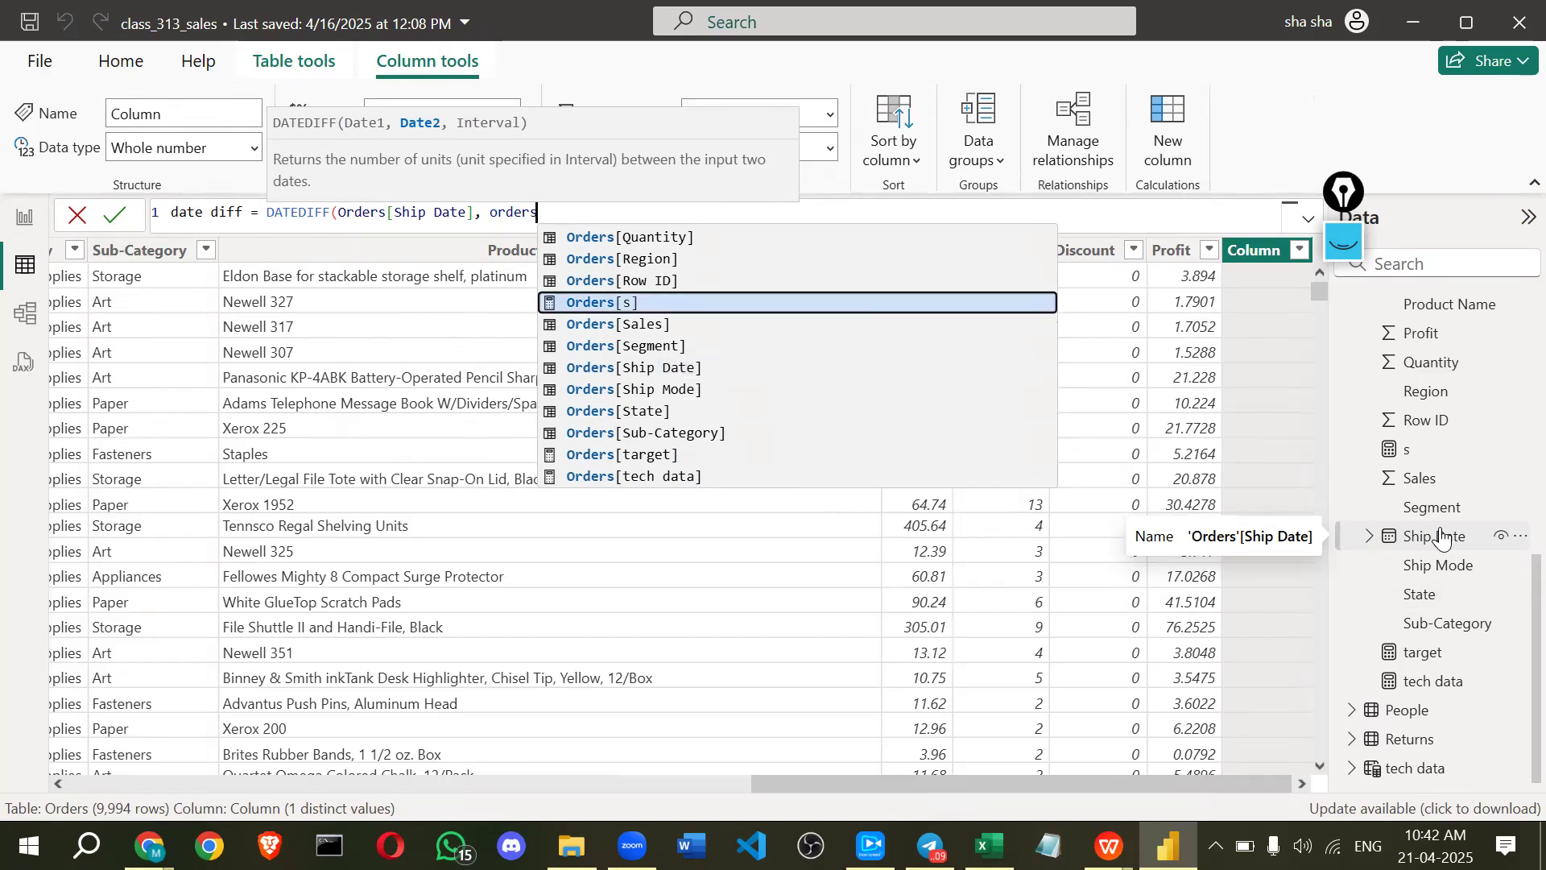
key(Up)
key(Up)
key(Up)
key(Up)
key(Up)
key(Up)
key(Up)
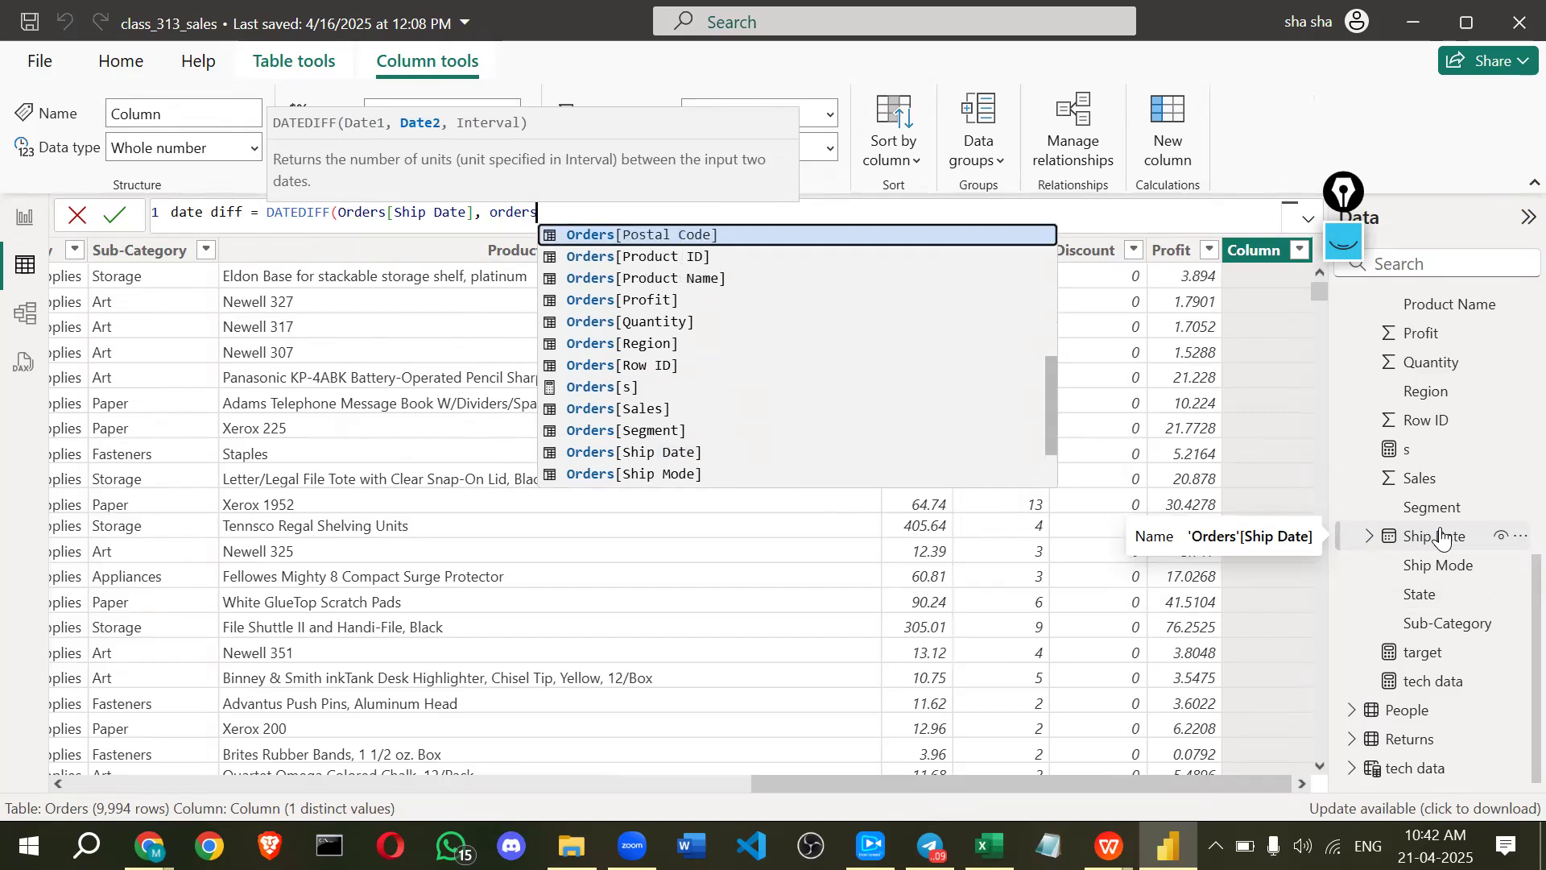
key(Up)
key(Up)
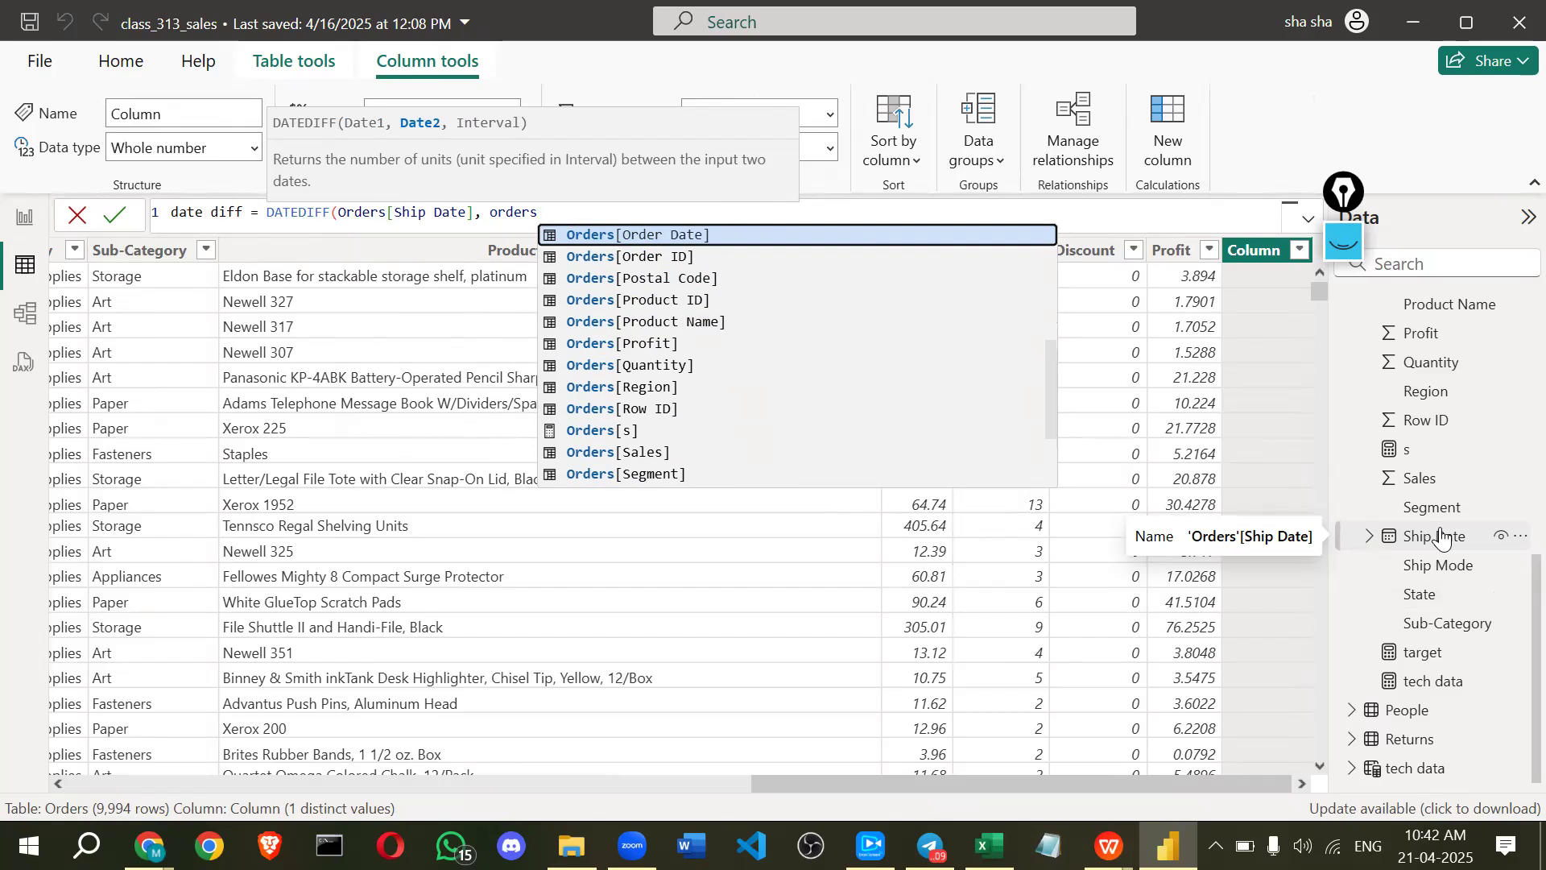
key(Tab)
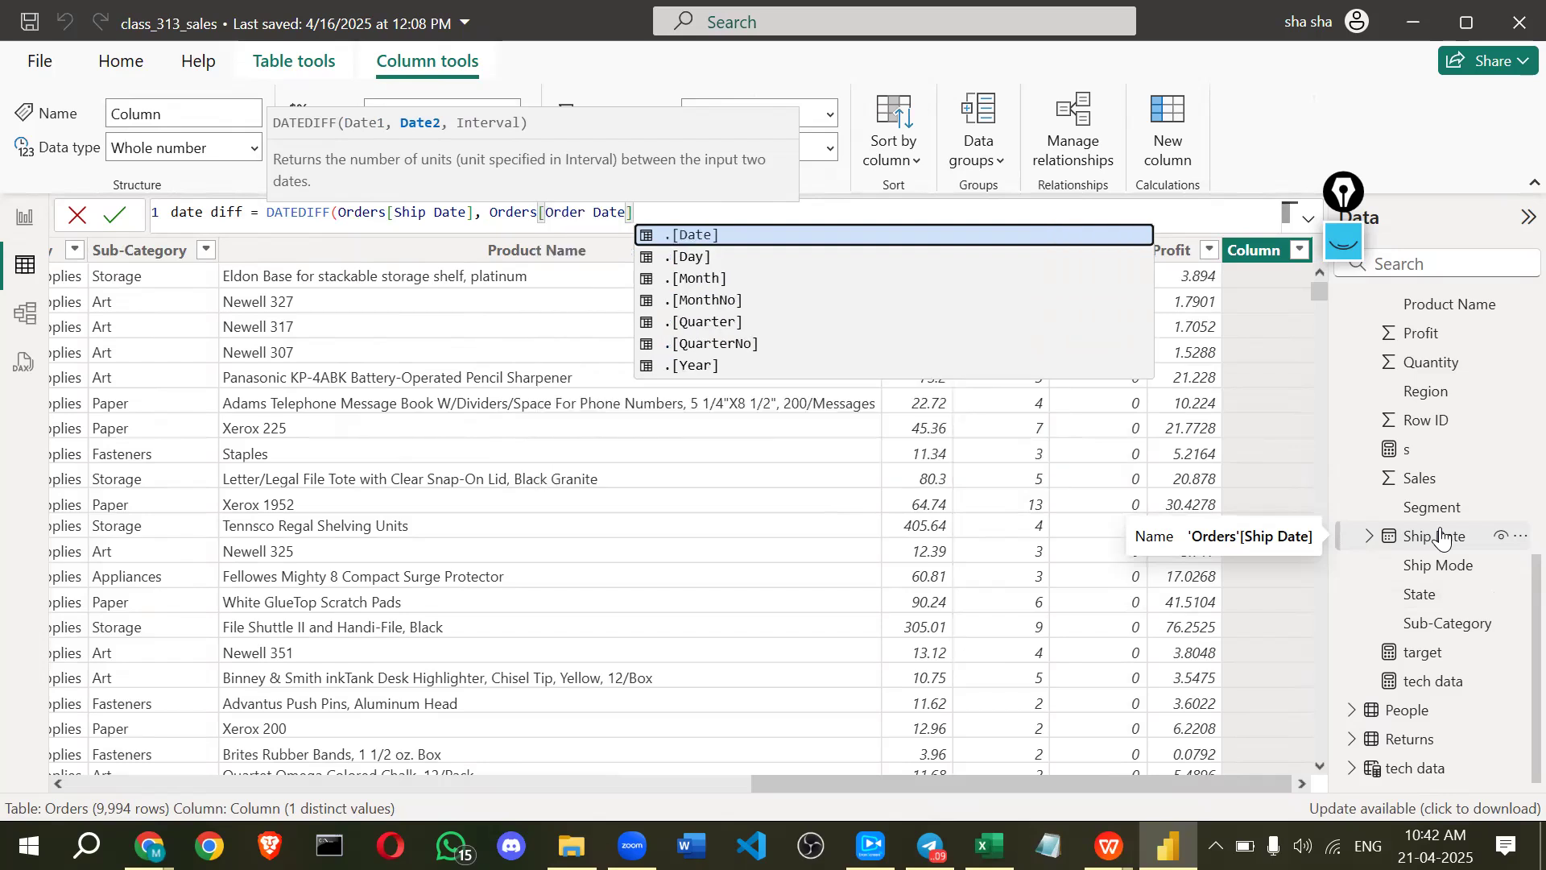
text(,)
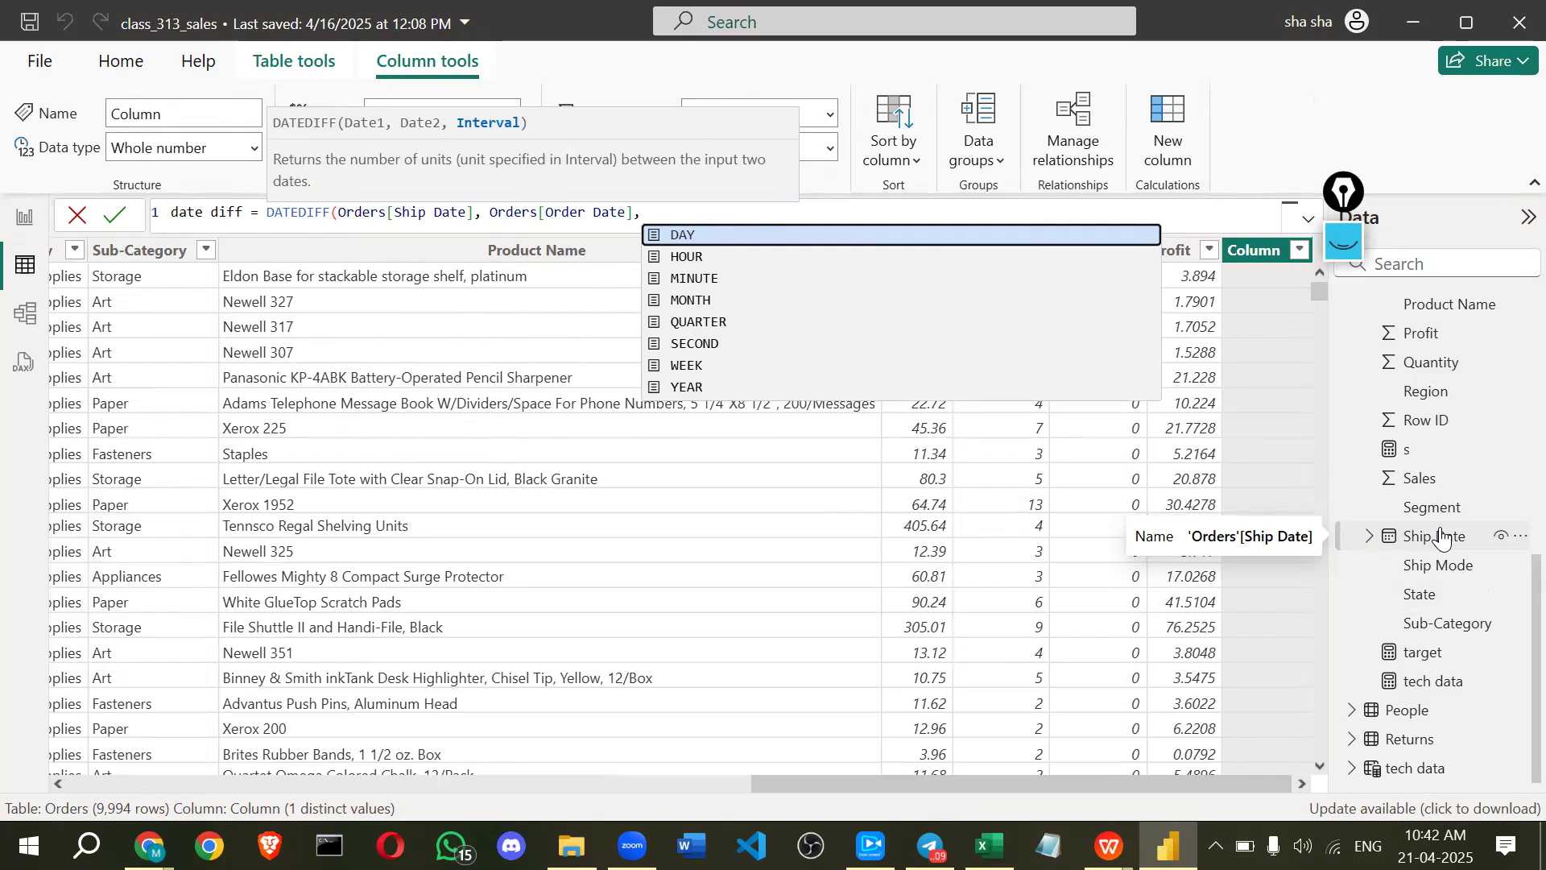
- Complete the DATEDIFF formula with DAY as the interval and commit the date diff column
key(Down)
key(Down)
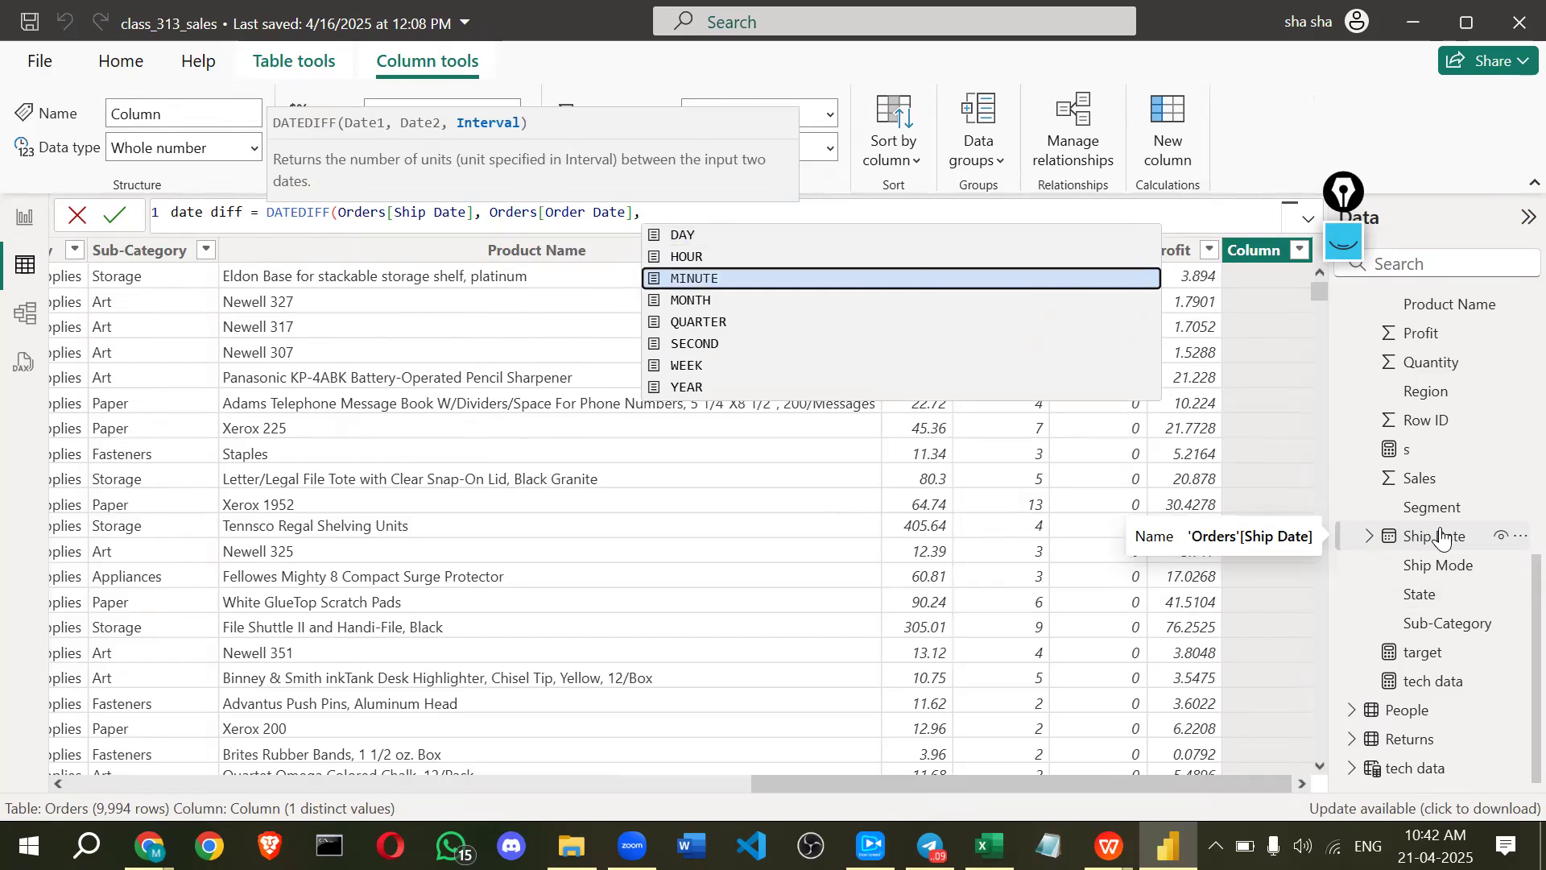
key(Down)
key(Down)
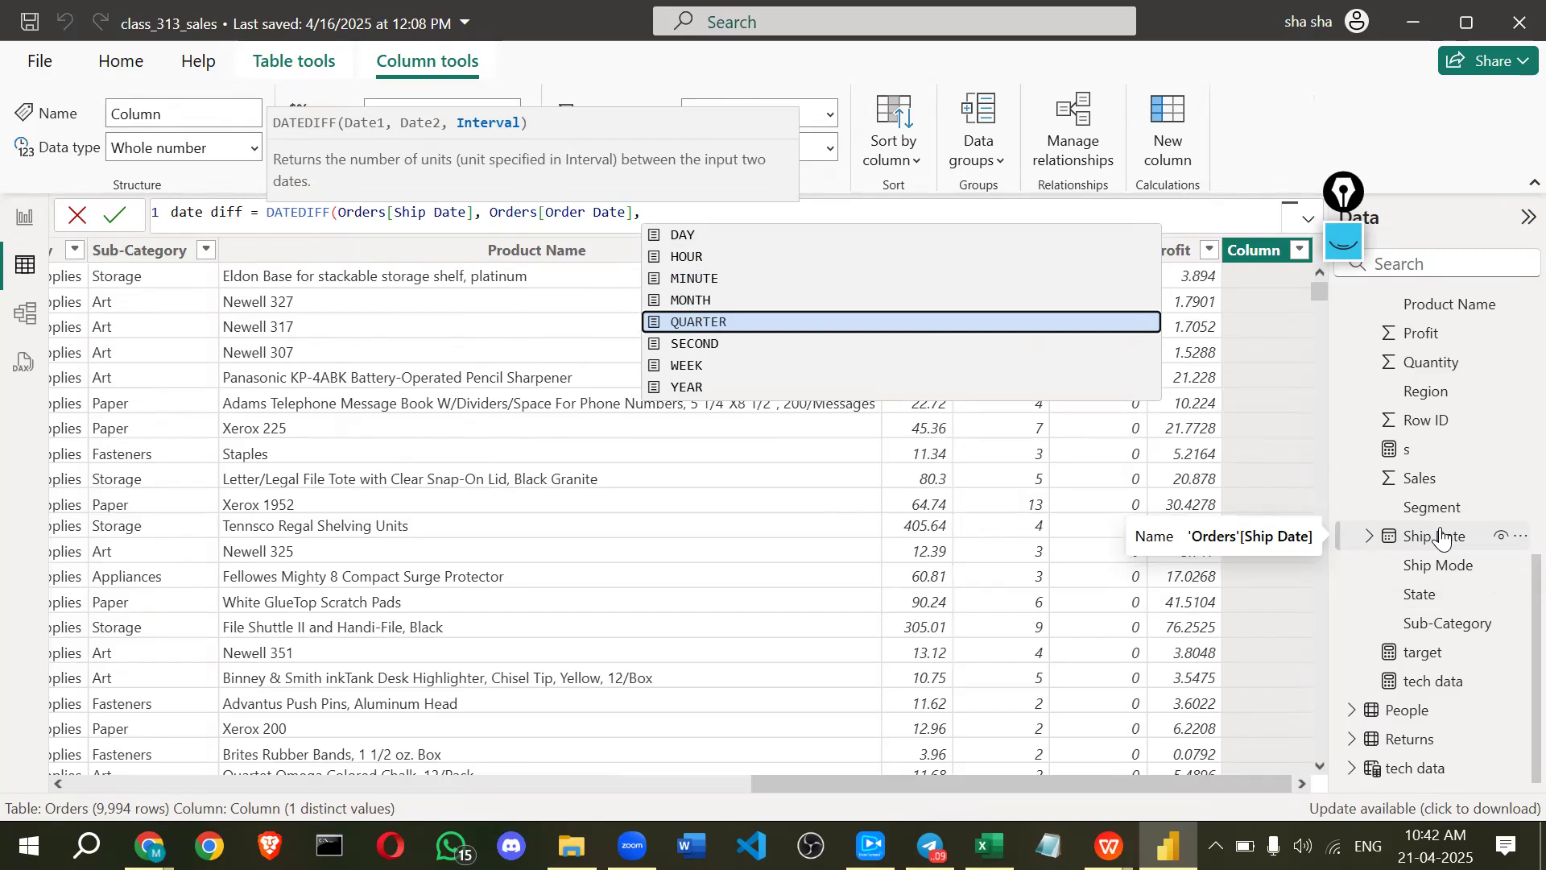
key(Up)
key(Up)
key(Up)
key(Up)
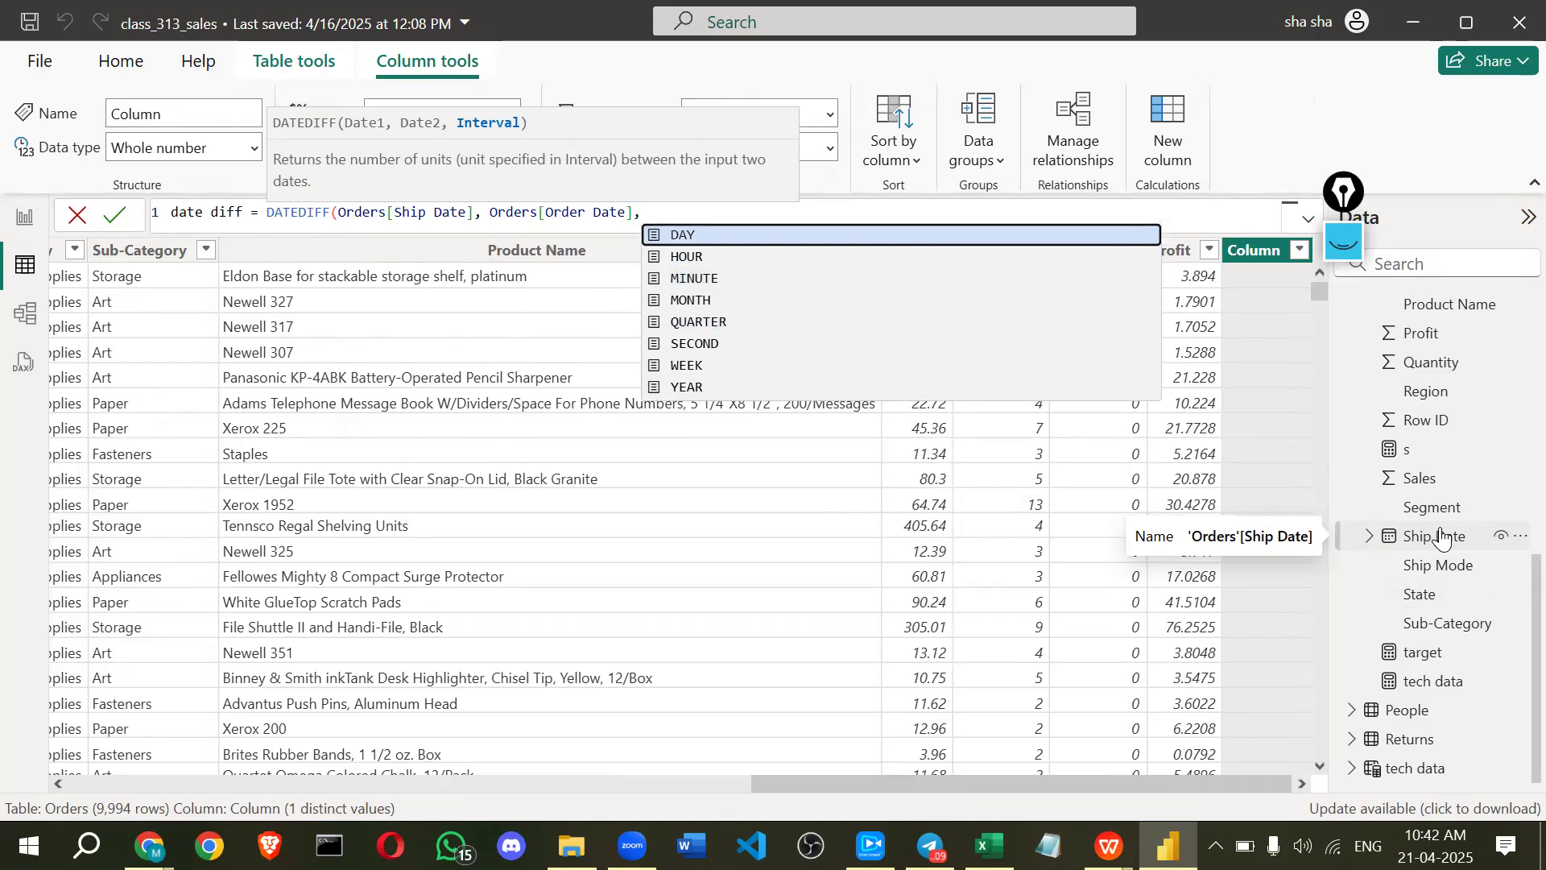
key(Tab)
text())
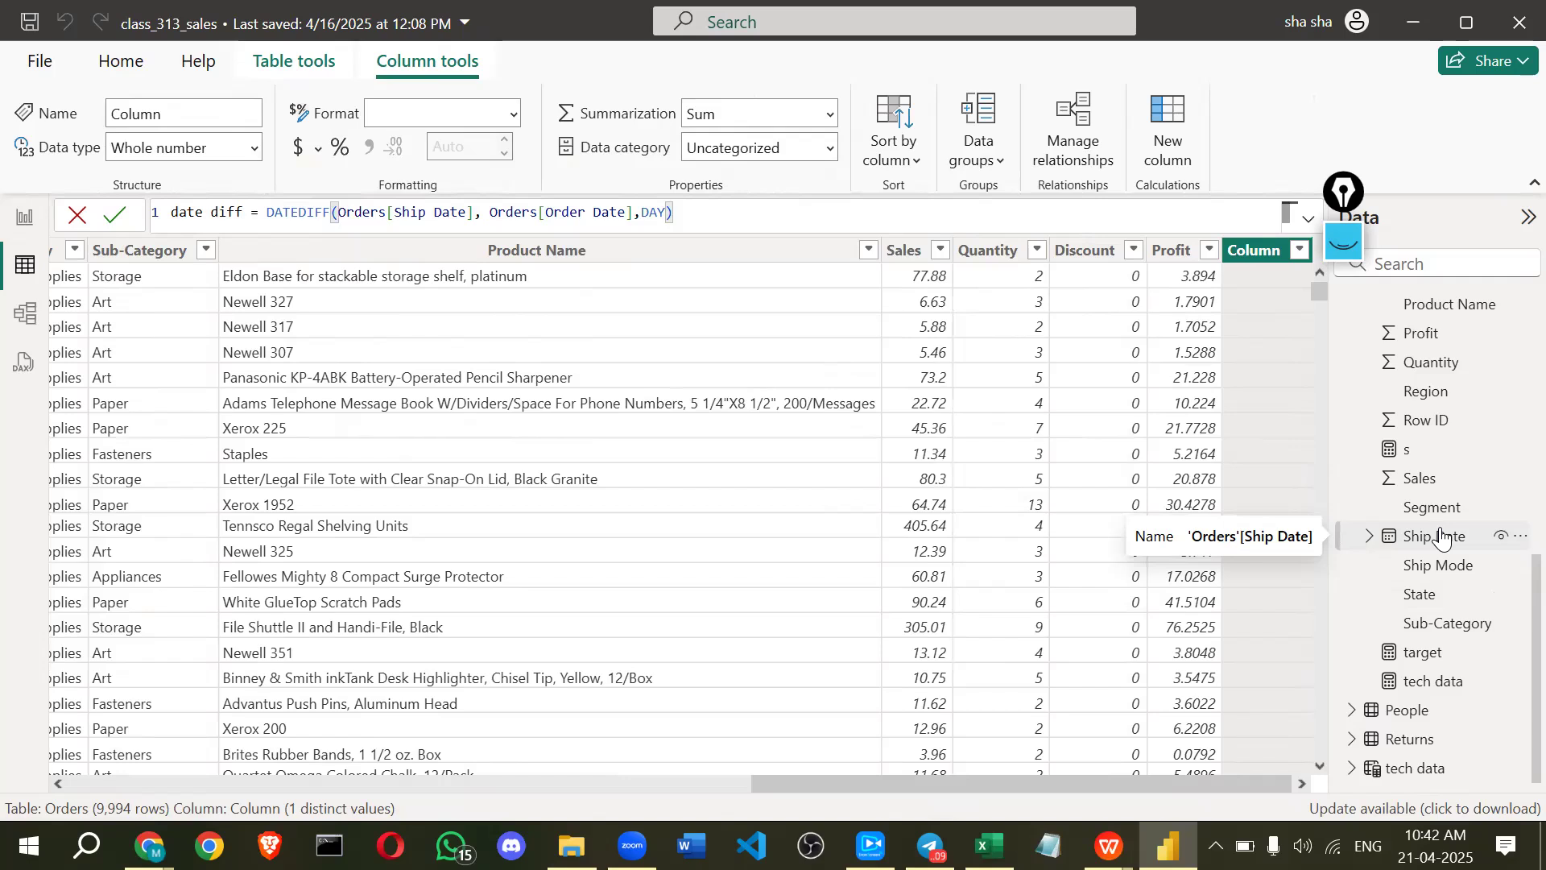
click(116, 214)
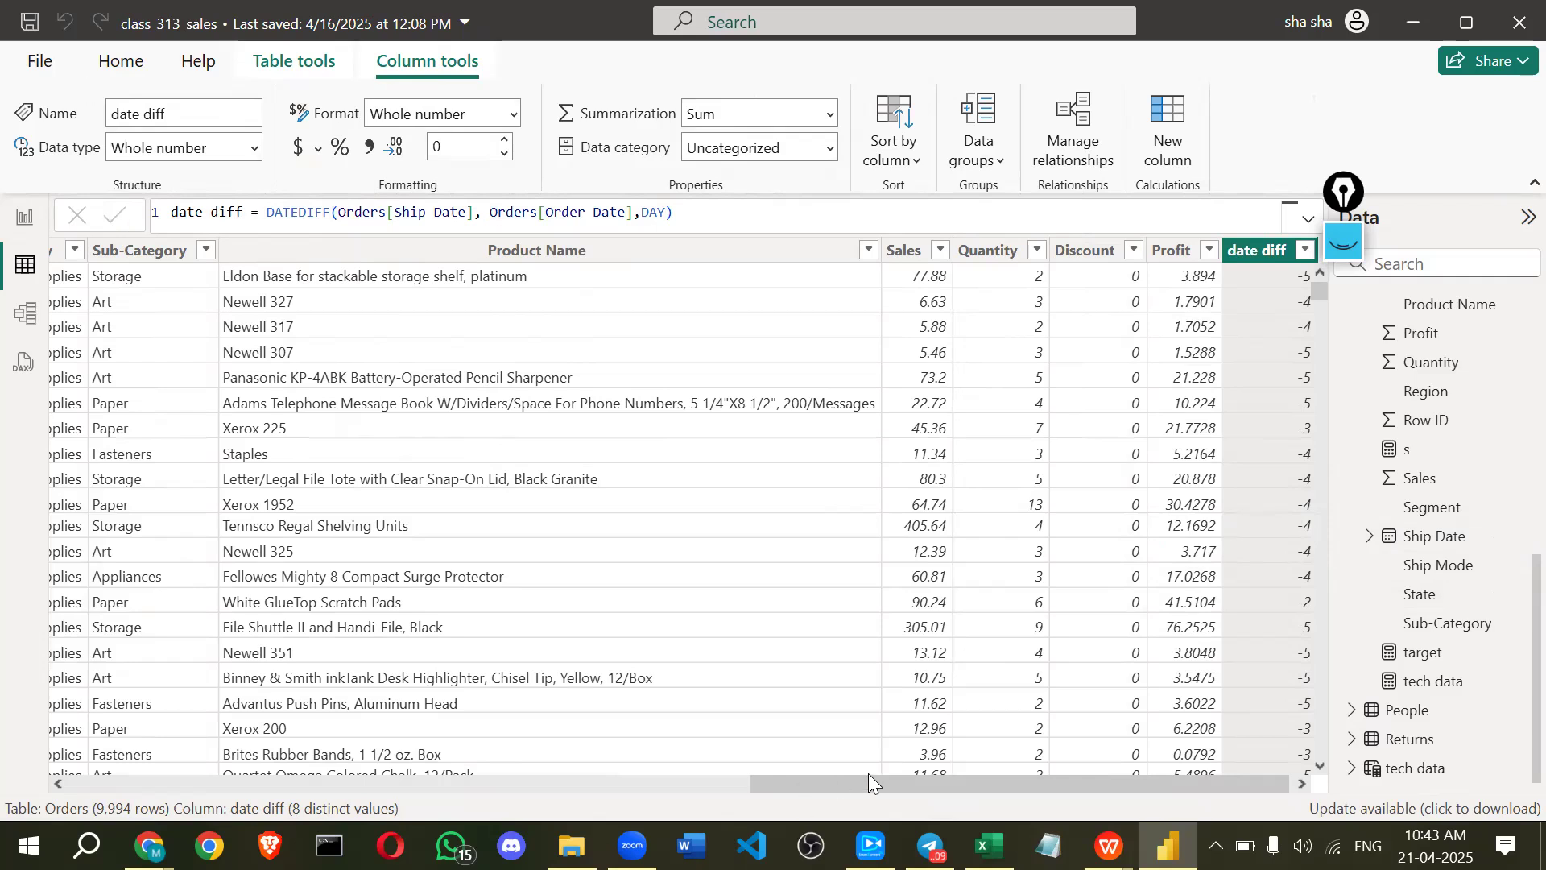
- Swap the DATEDIFF arguments so Orders[Order Date] comes before Orders[Ship Date], keeping DAY as the interval, and commit the formula
scroll(868, 773, right, 1)
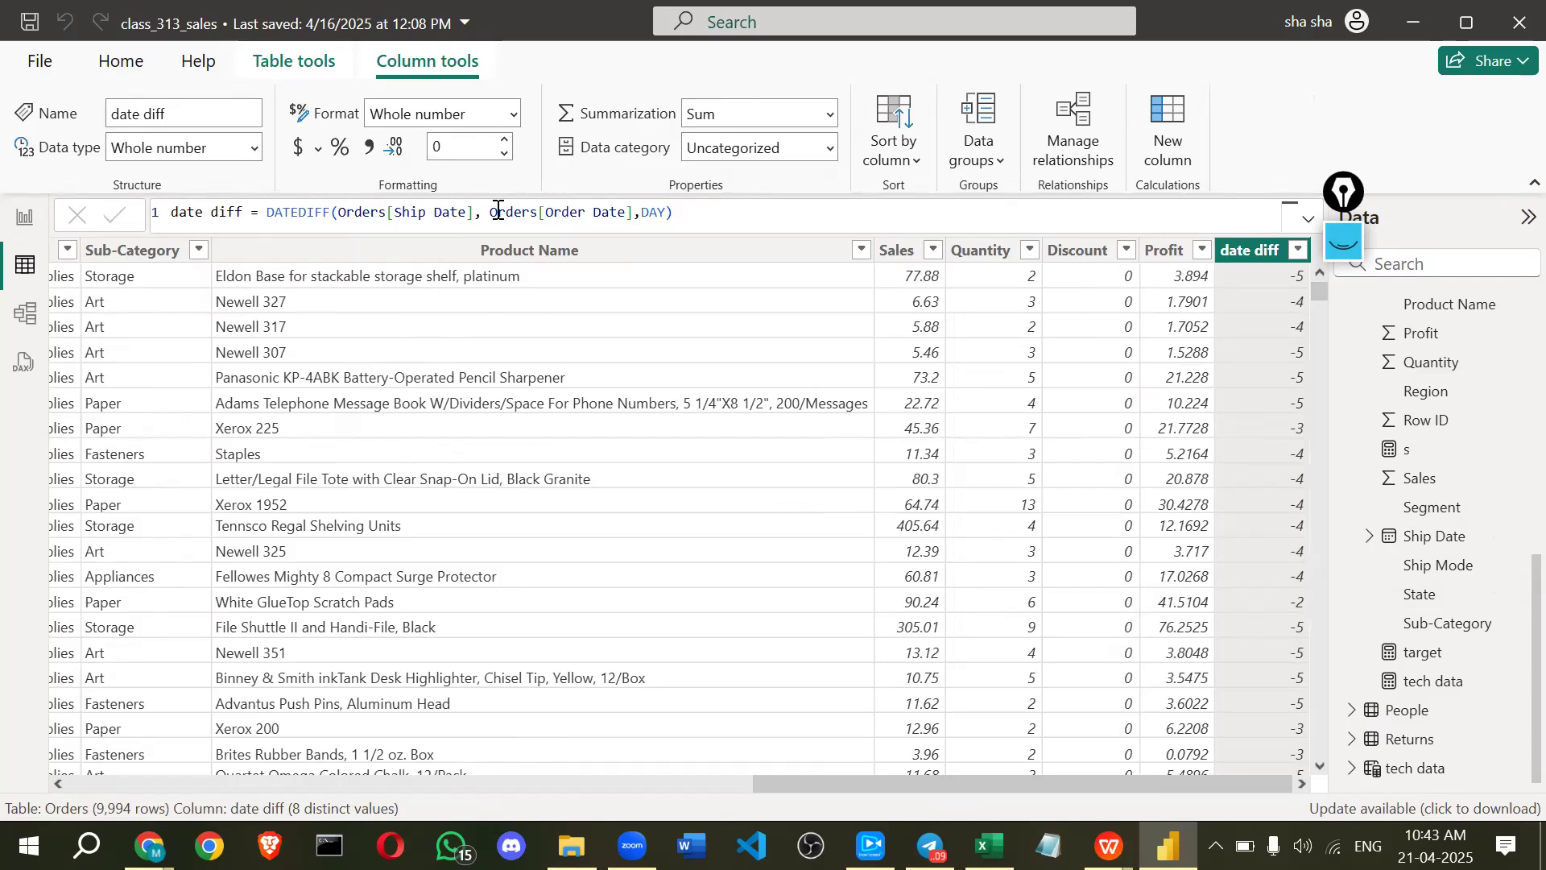
drag(492, 211, 594, 208)
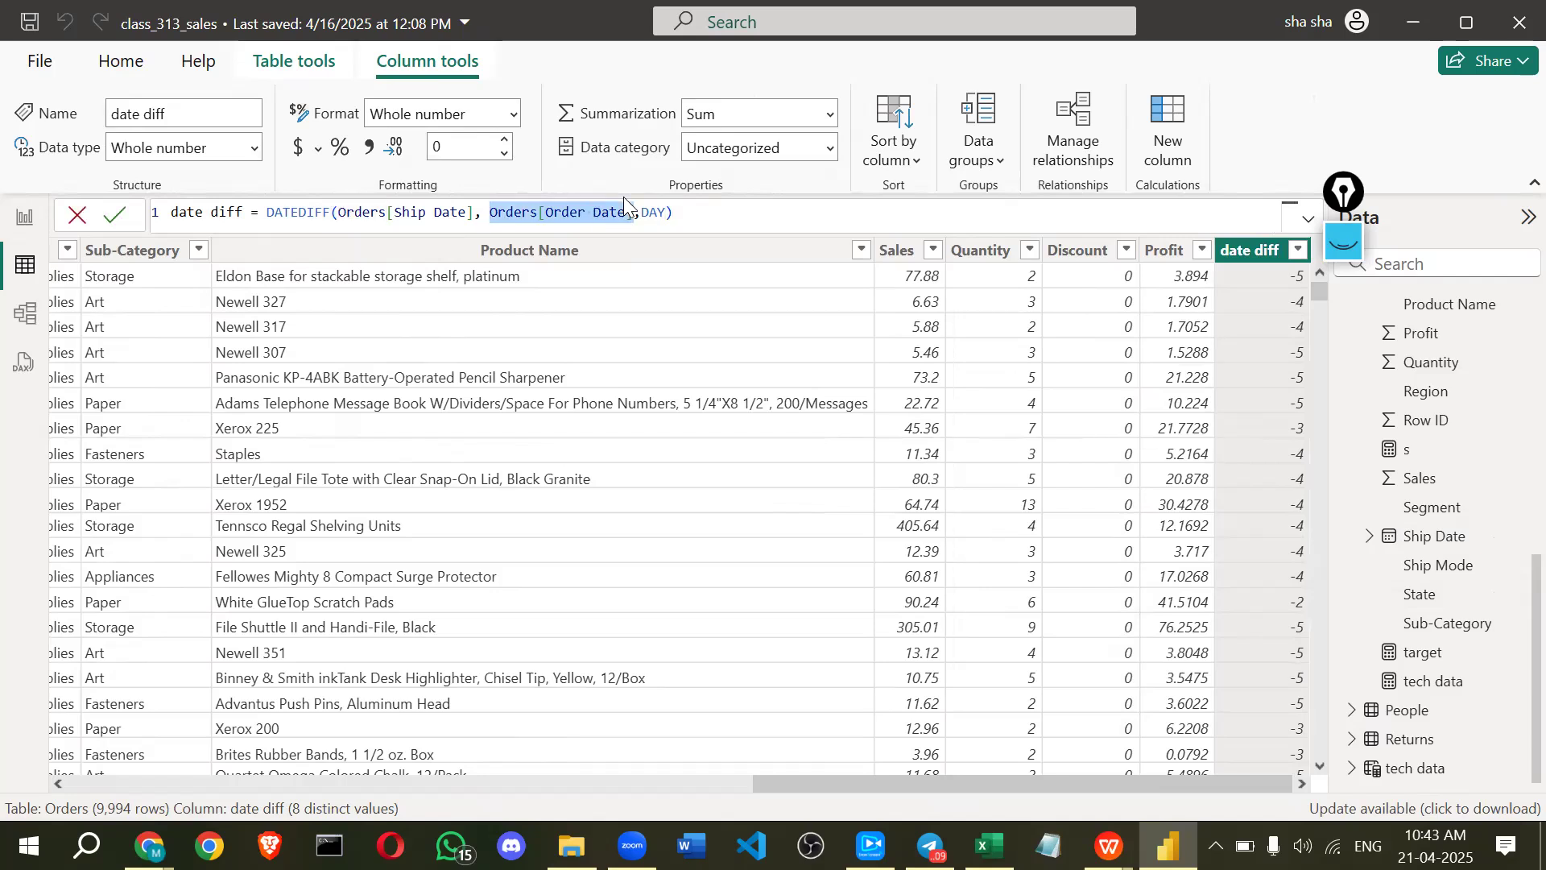
double_click(339, 212)
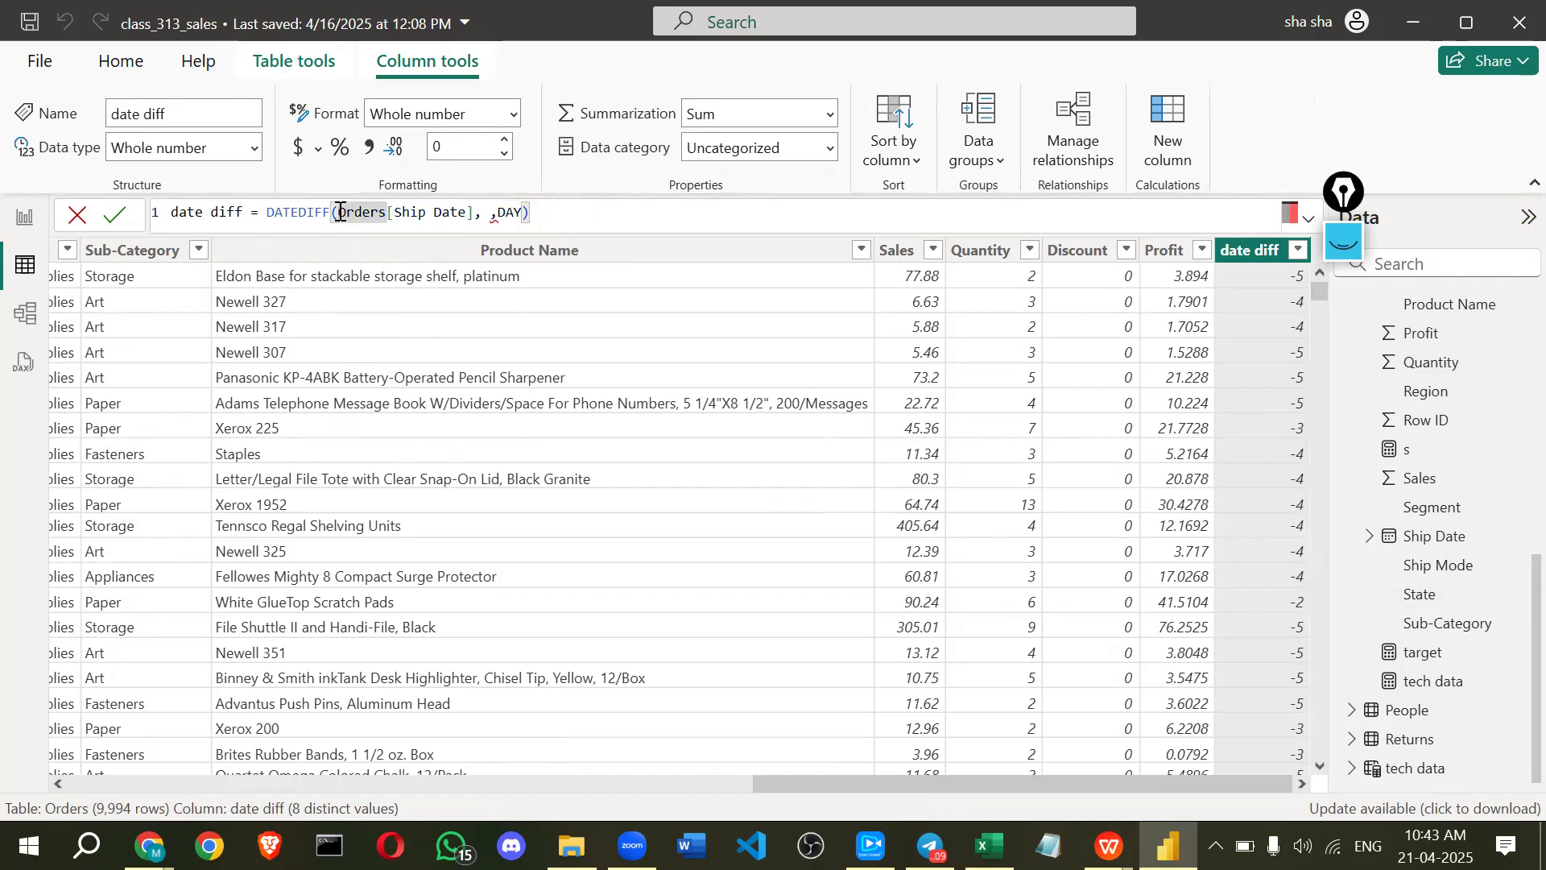
text(Orders[Order Date])
text(,)
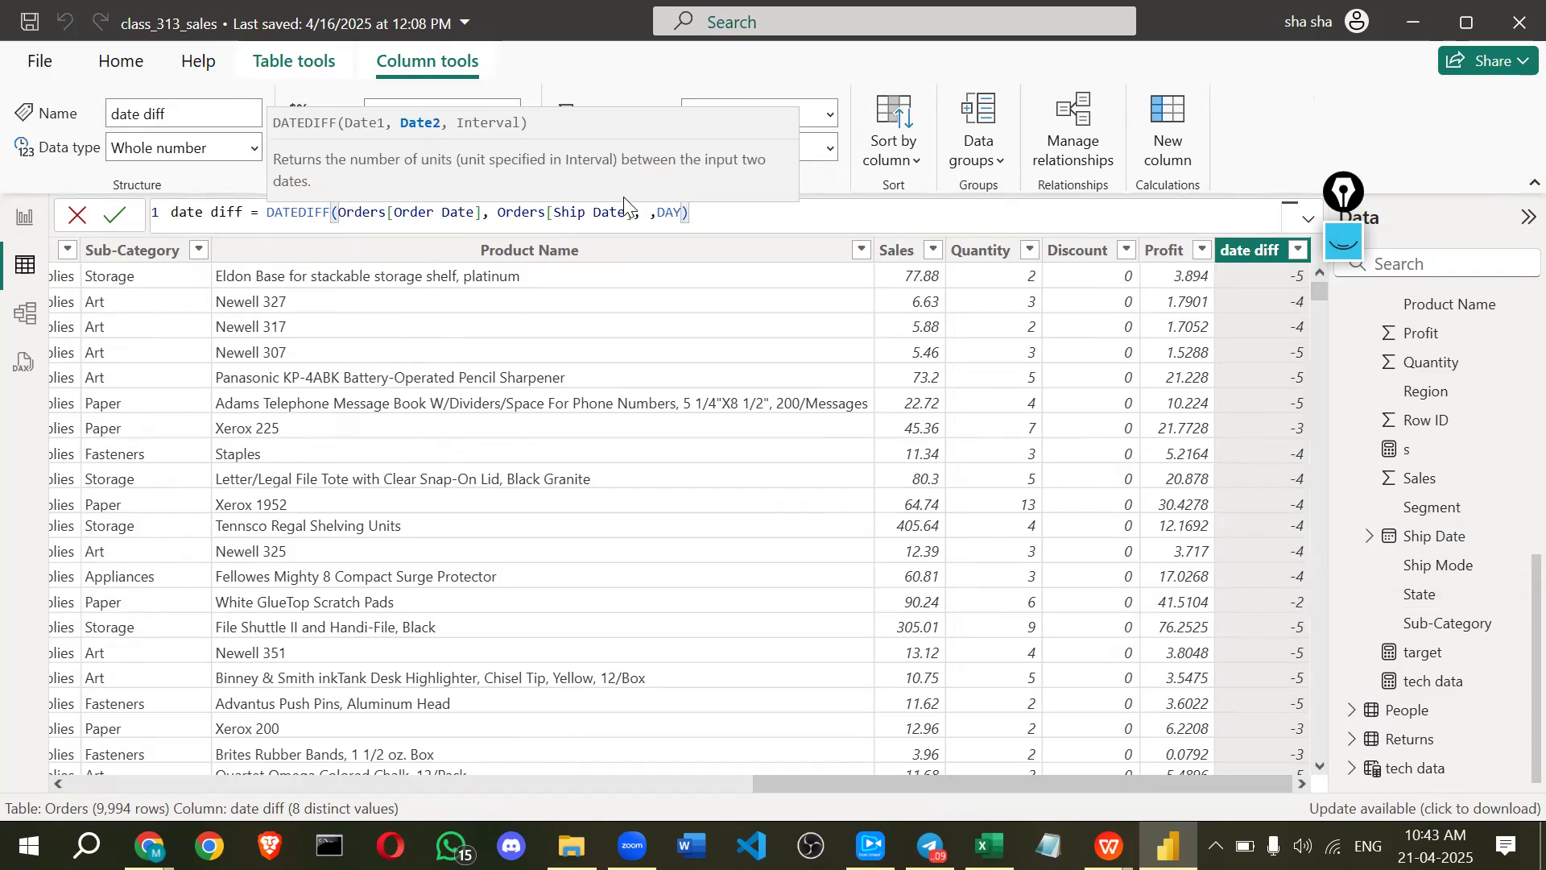
click(642, 212)
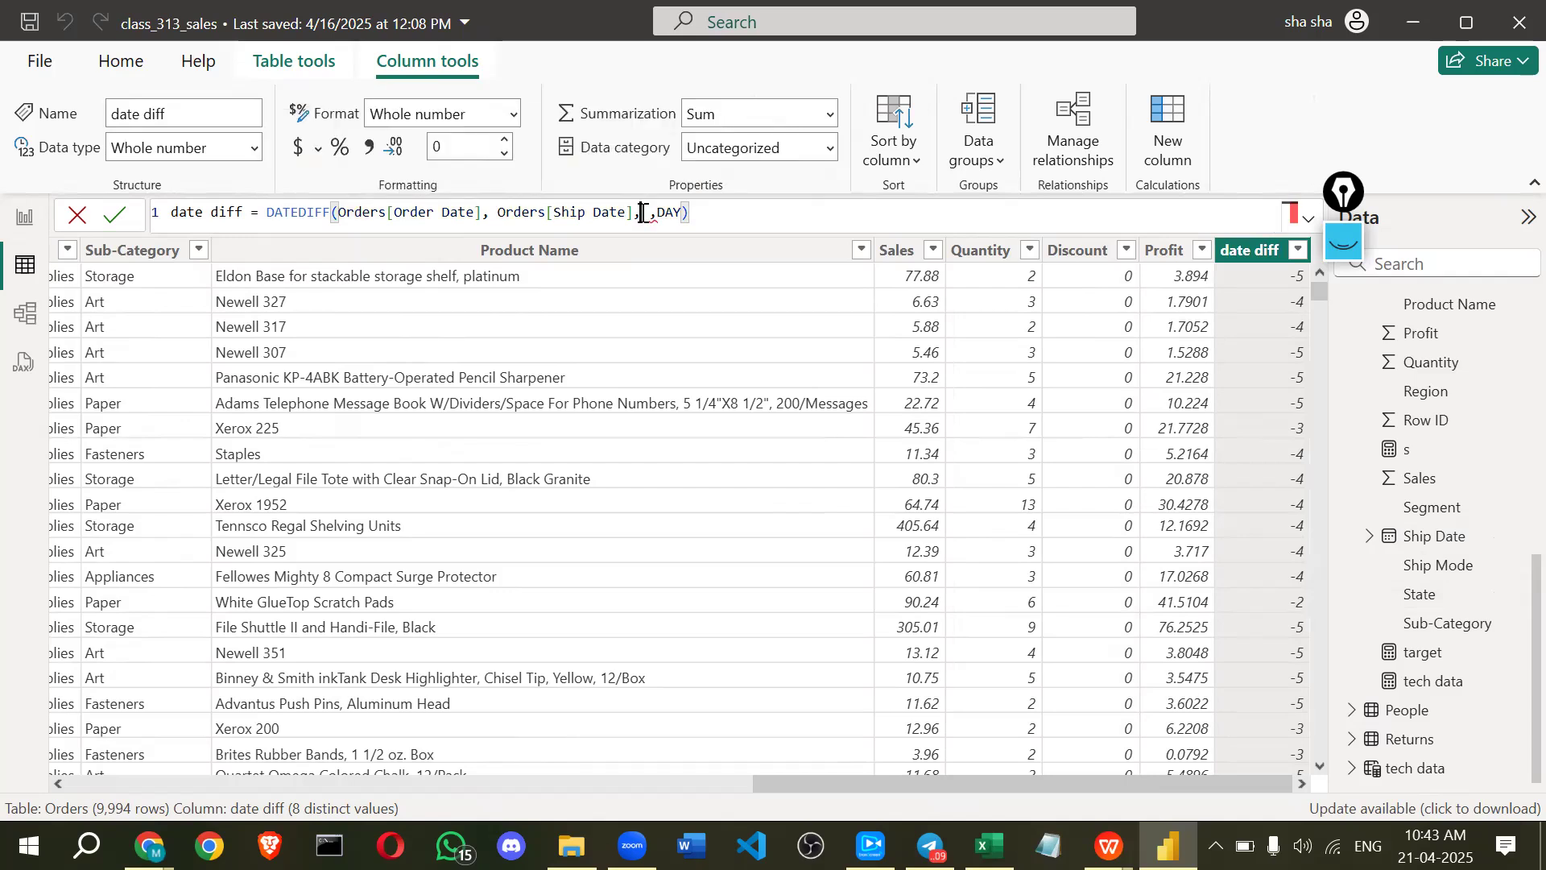
key(BackSpace)
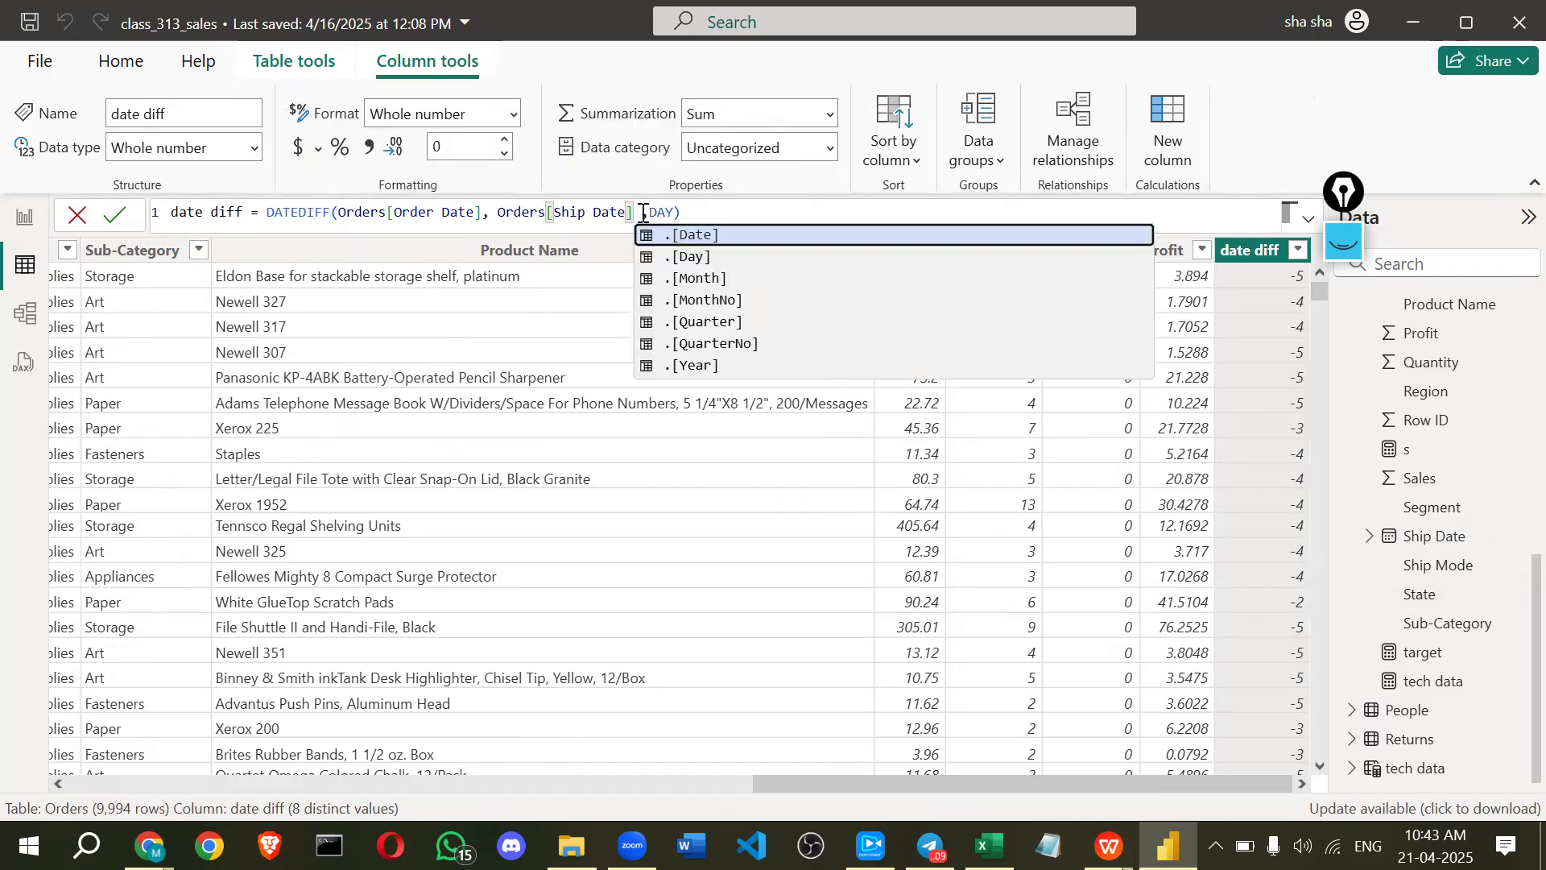
click(117, 215)
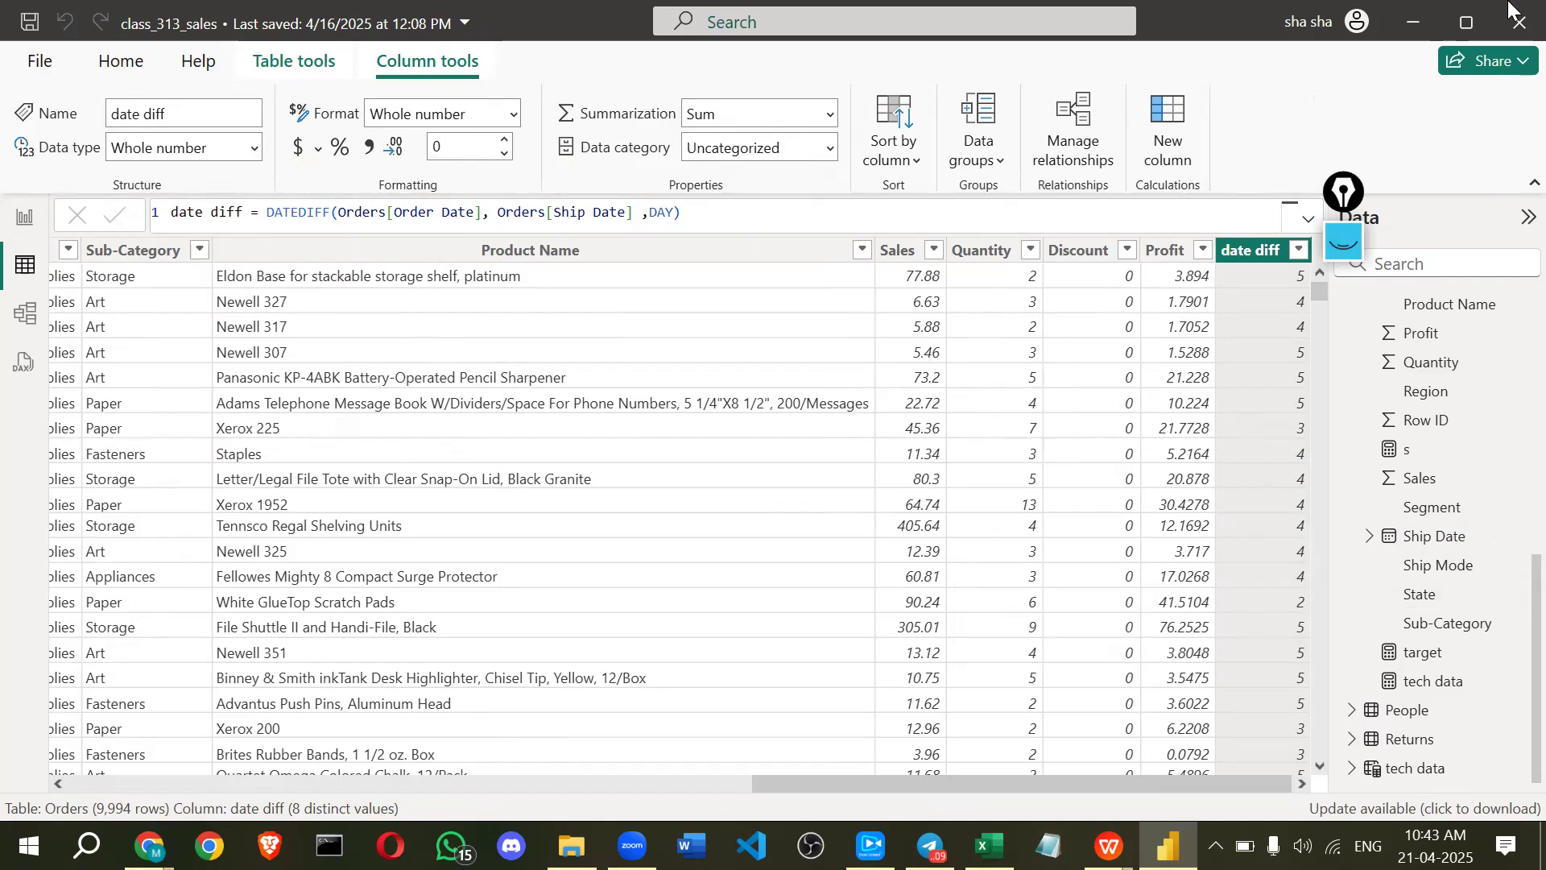
- Review the recalculated date diff values down the rows of the Orders table
scroll(1278, 445, down, 6)
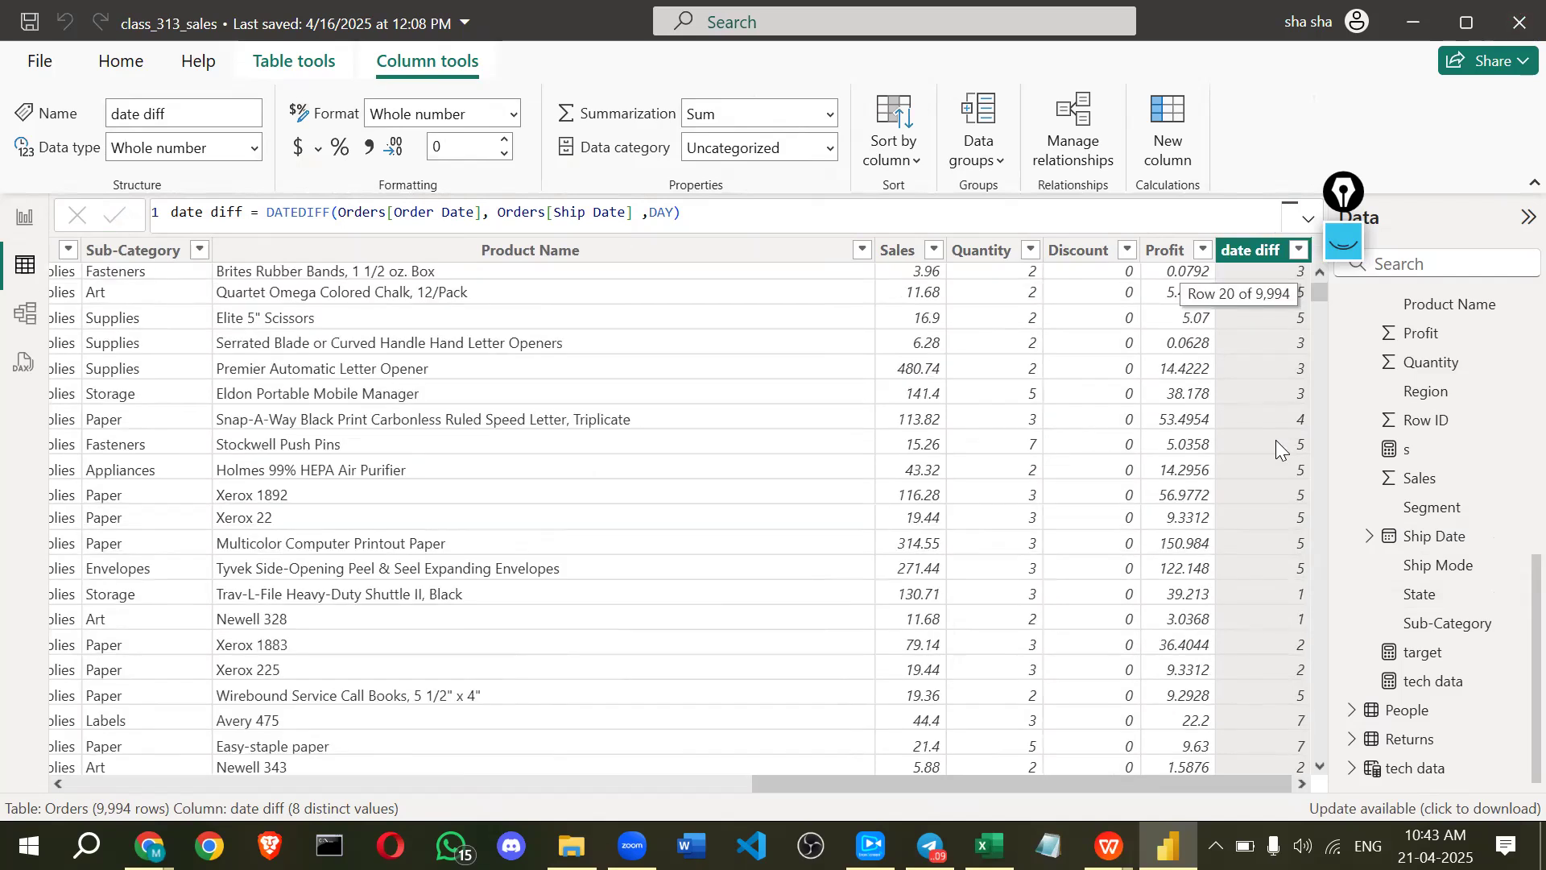
scroll(1276, 443, down, 15)
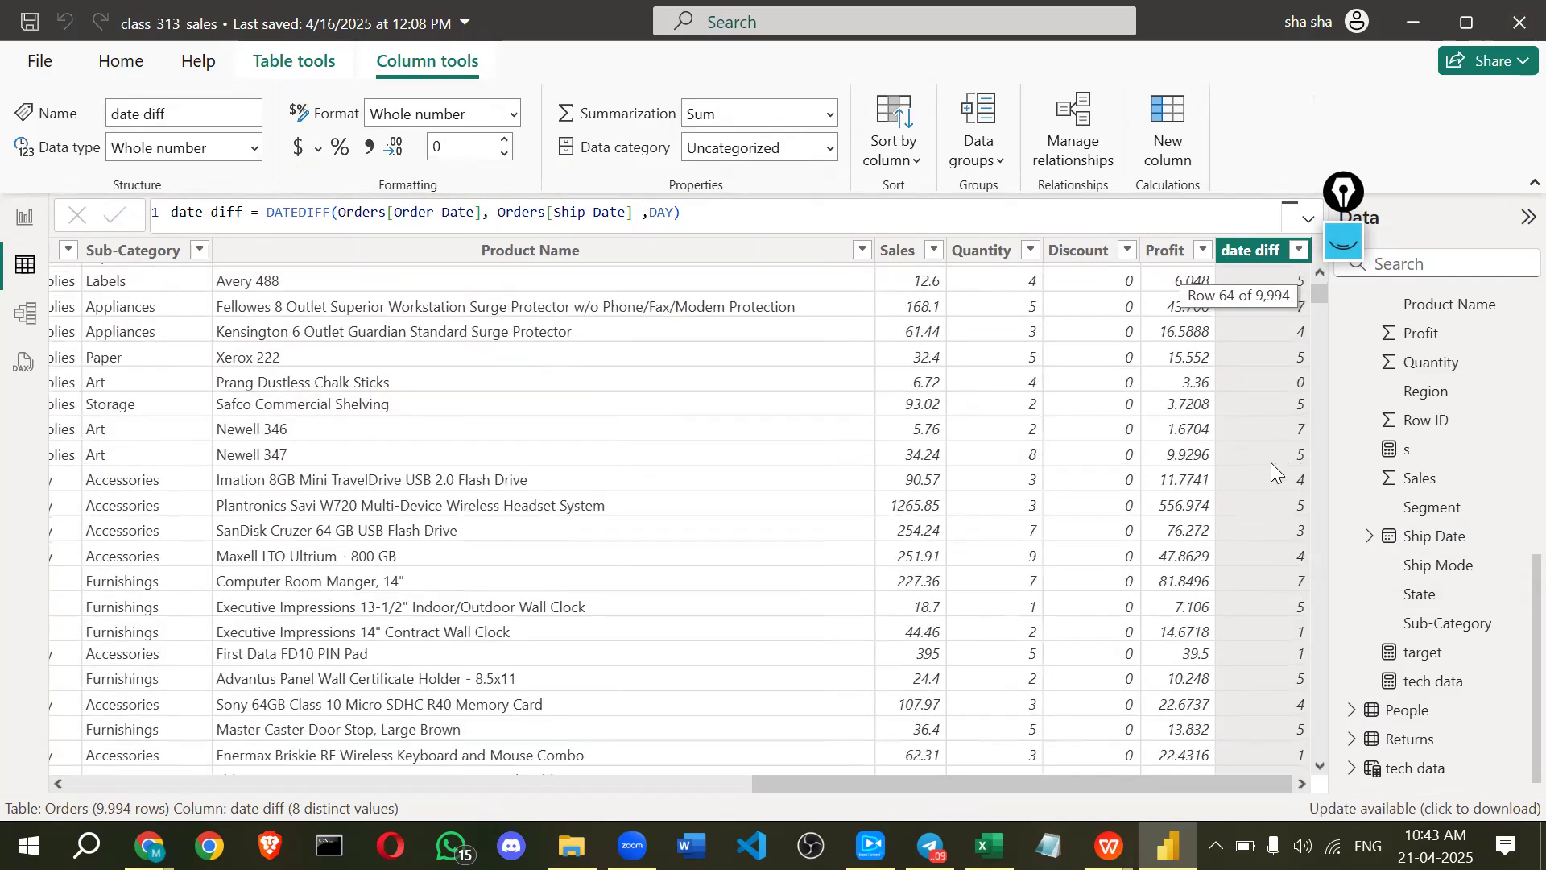
scroll(1270, 462, up, 20)
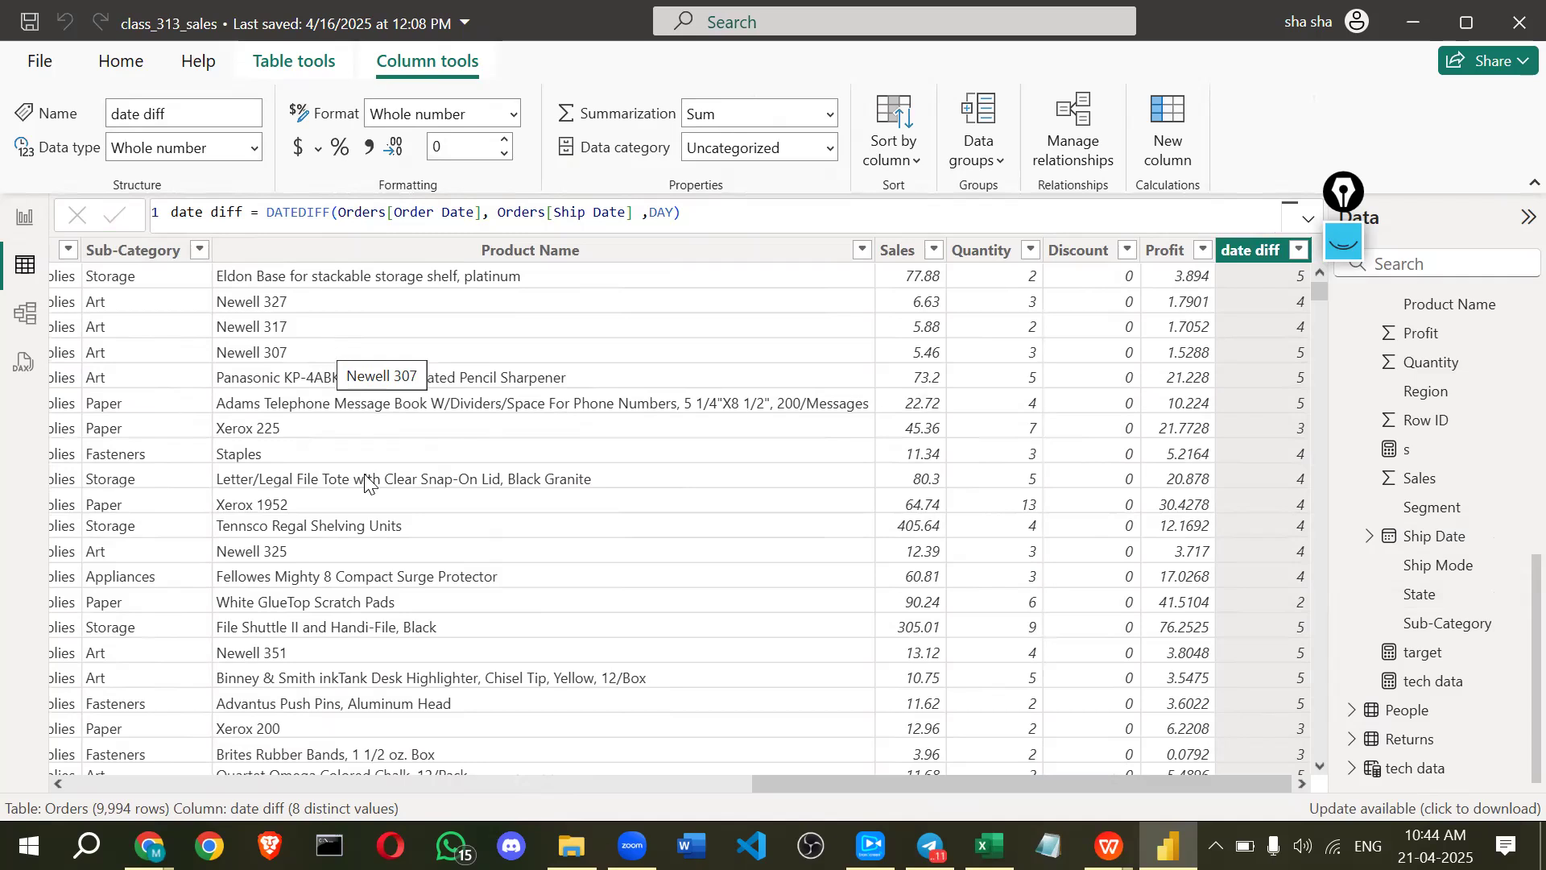
scroll(402, 483, down, 5)
scroll(1300, 494, up, 4)
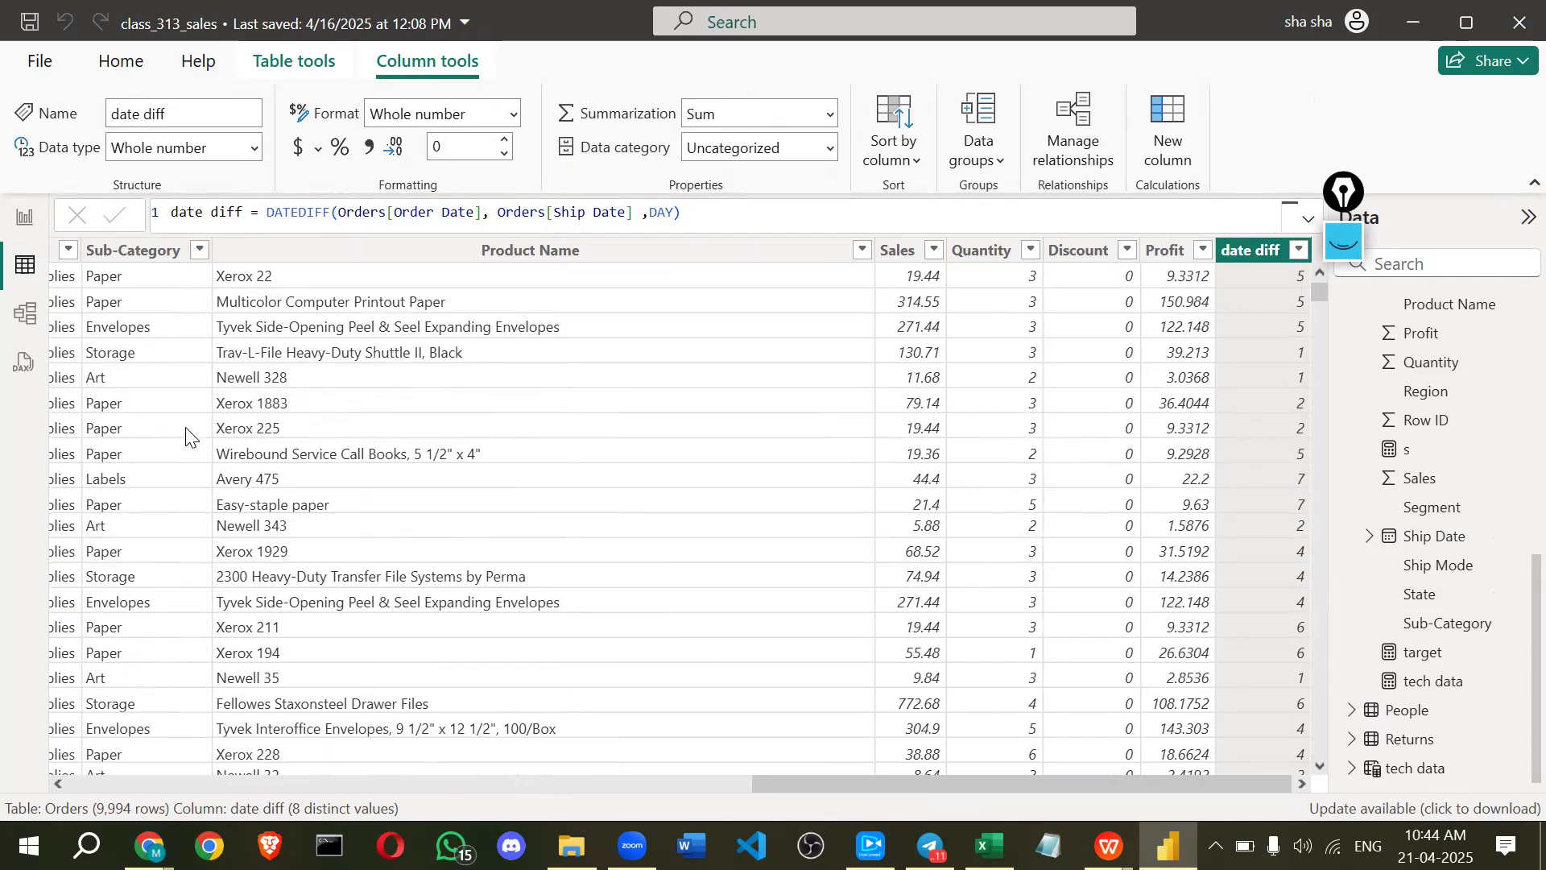
- Look across the Orders columns from Sub-Category back to City, then return to the date diff column and select it
click(201, 472)
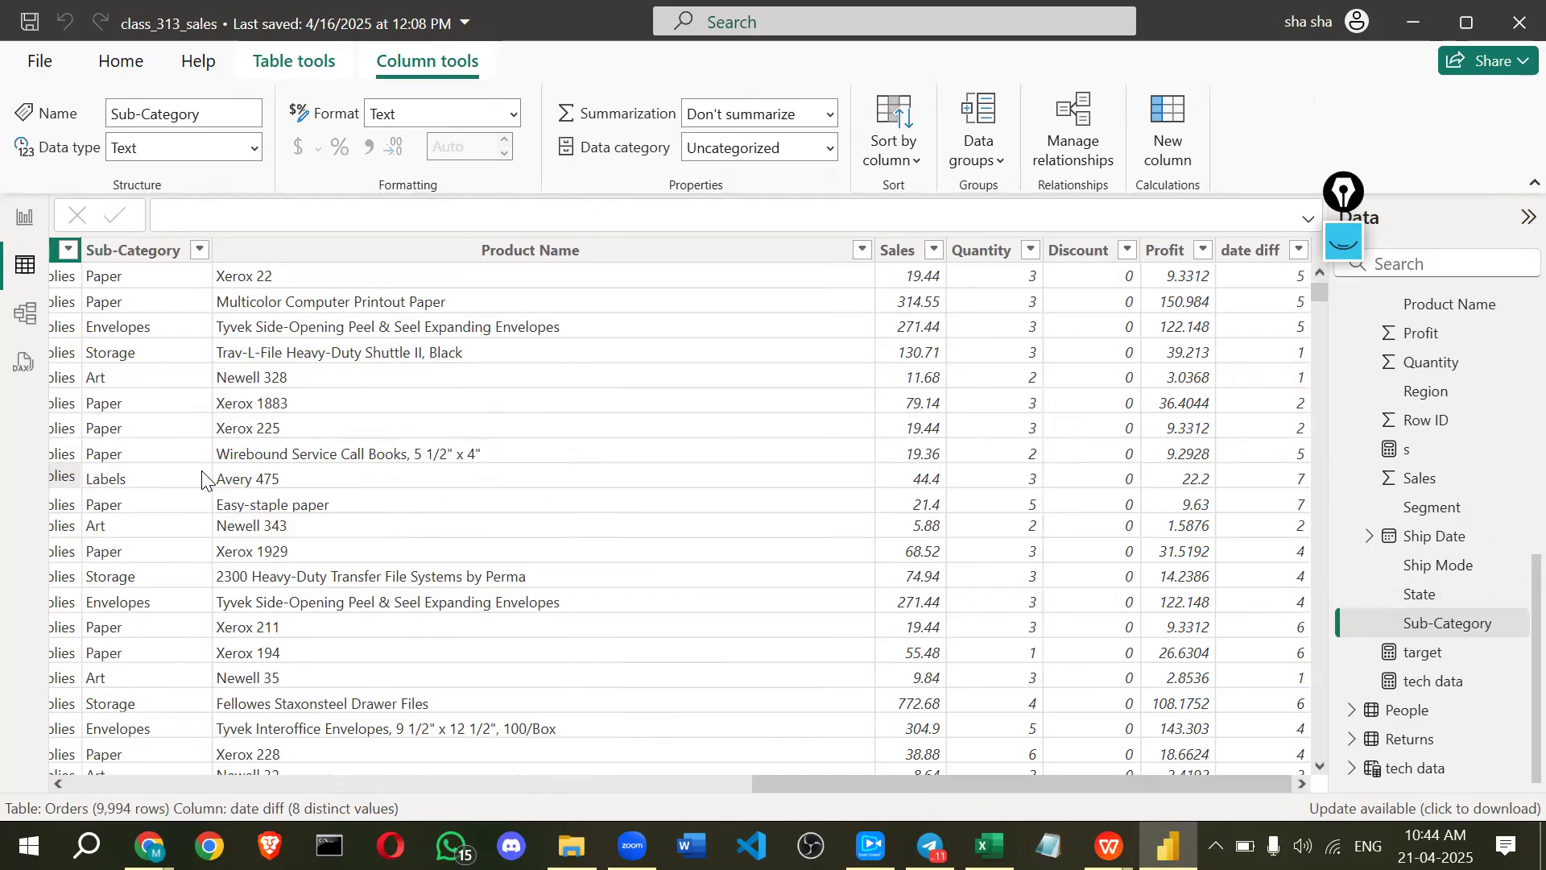
key(Left)
key(Left)
key(Left)
key(Left)
key(Left)
key(Left)
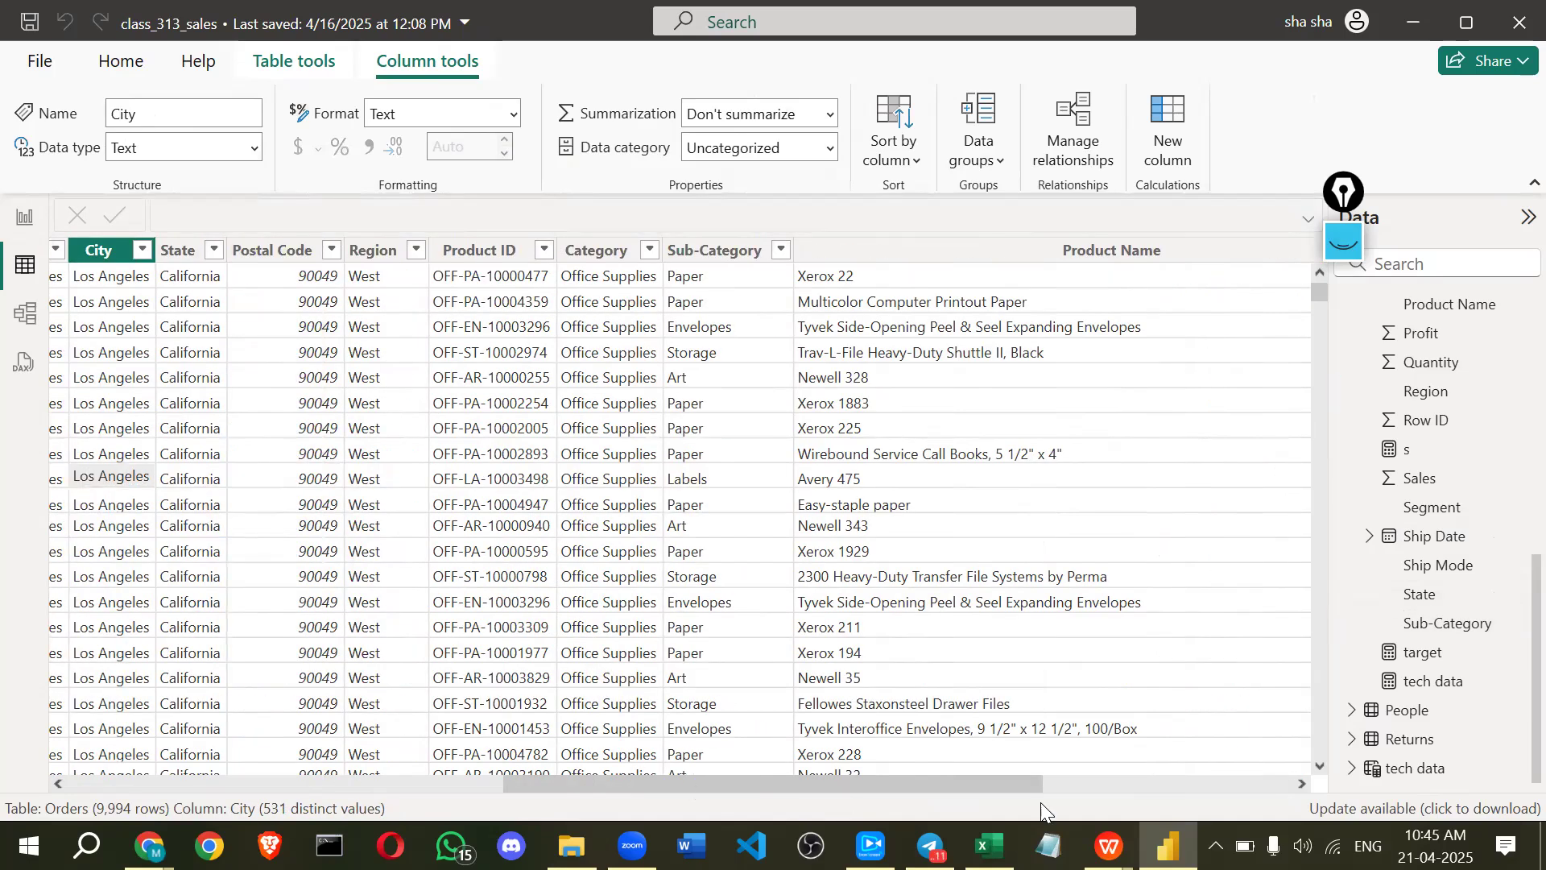
drag(1040, 802, 1045, 802)
scroll(1045, 802, right, 5)
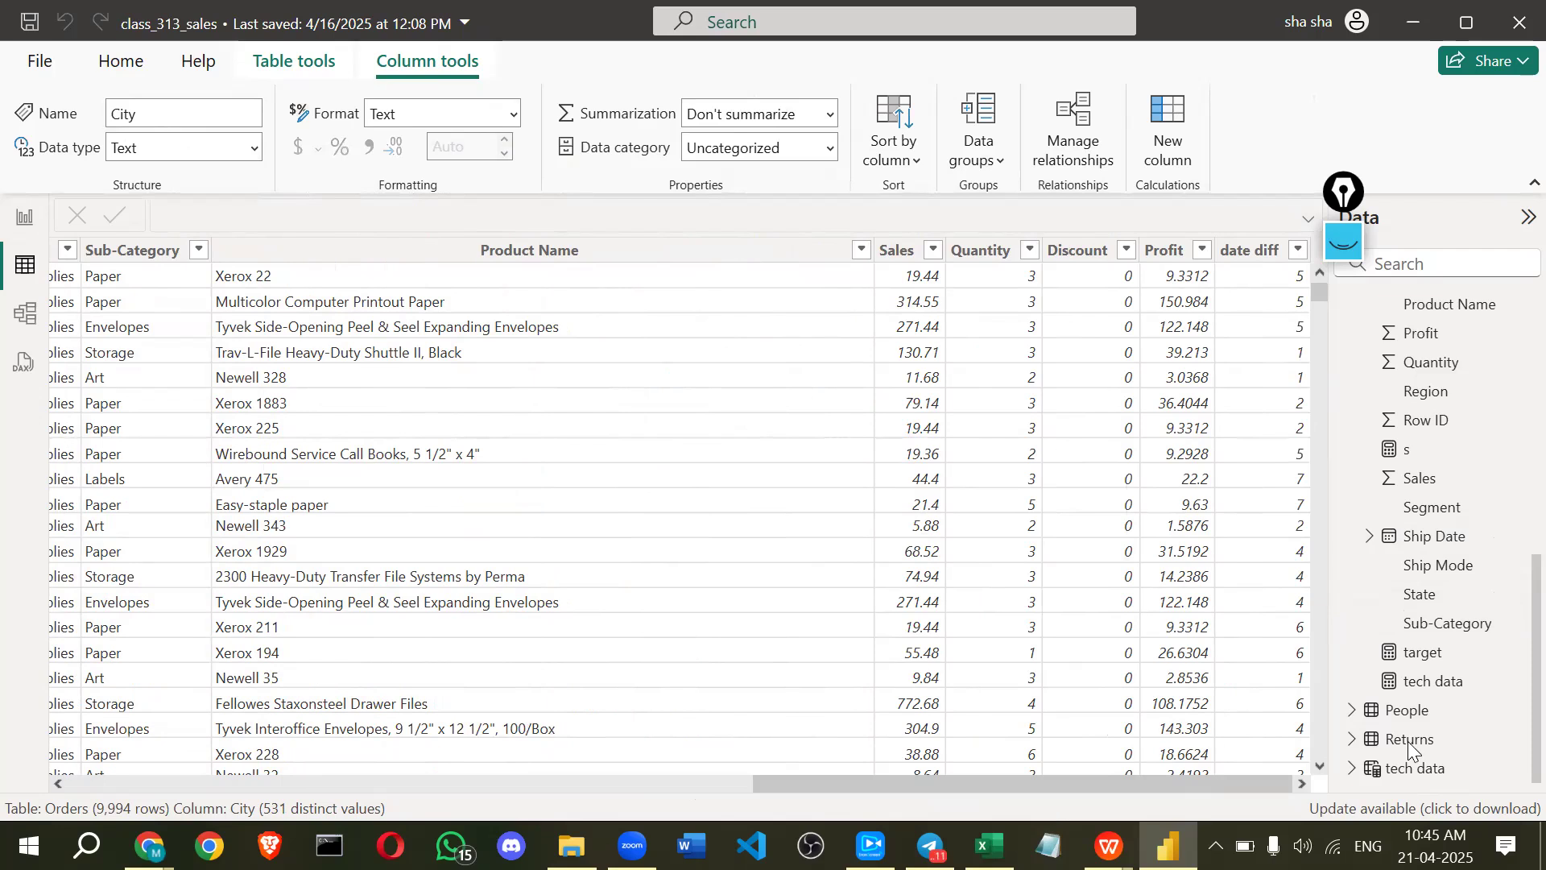
scroll(1422, 723, up, 5)
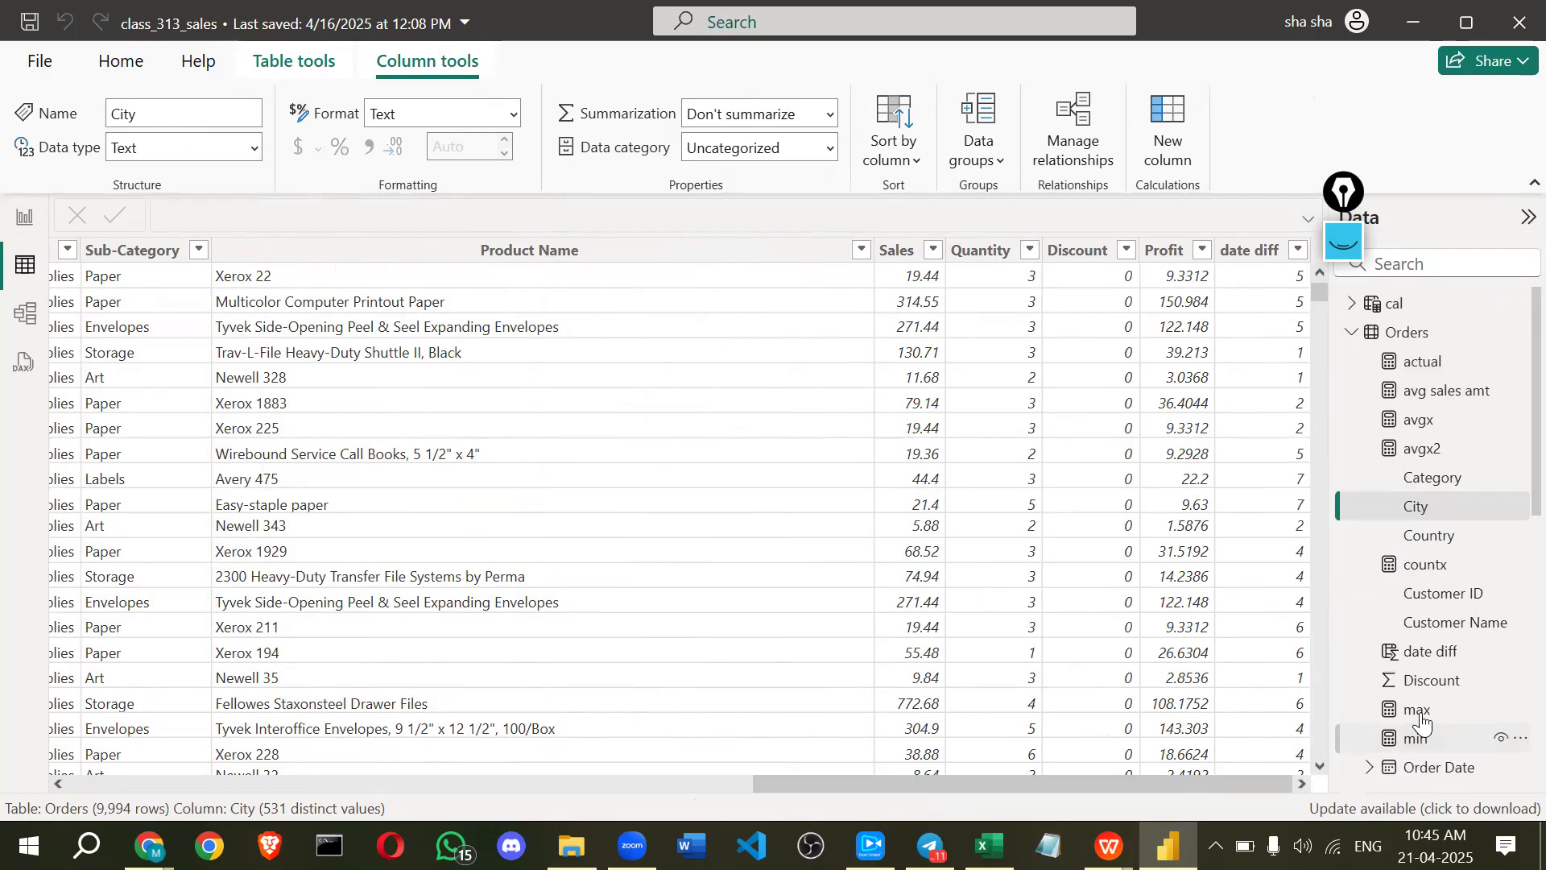
click(1440, 656)
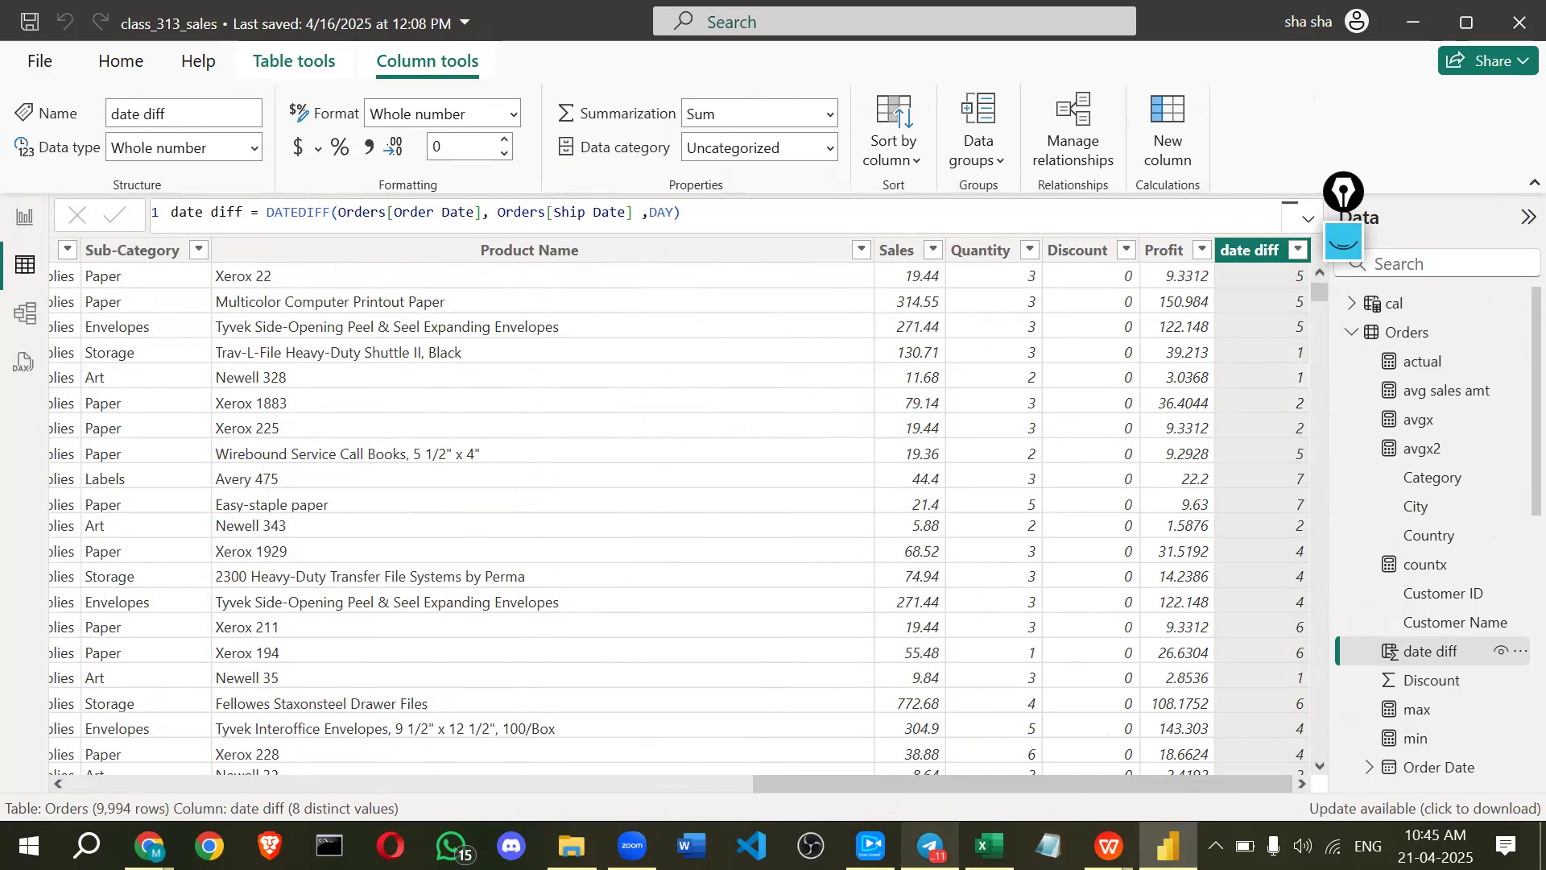
- Switch to dax_formulas_details.docx in WPS Office and examine the DATEVALUE heading and its Why Use explanation
mouse_move(1109, 845)
click(1137, 736)
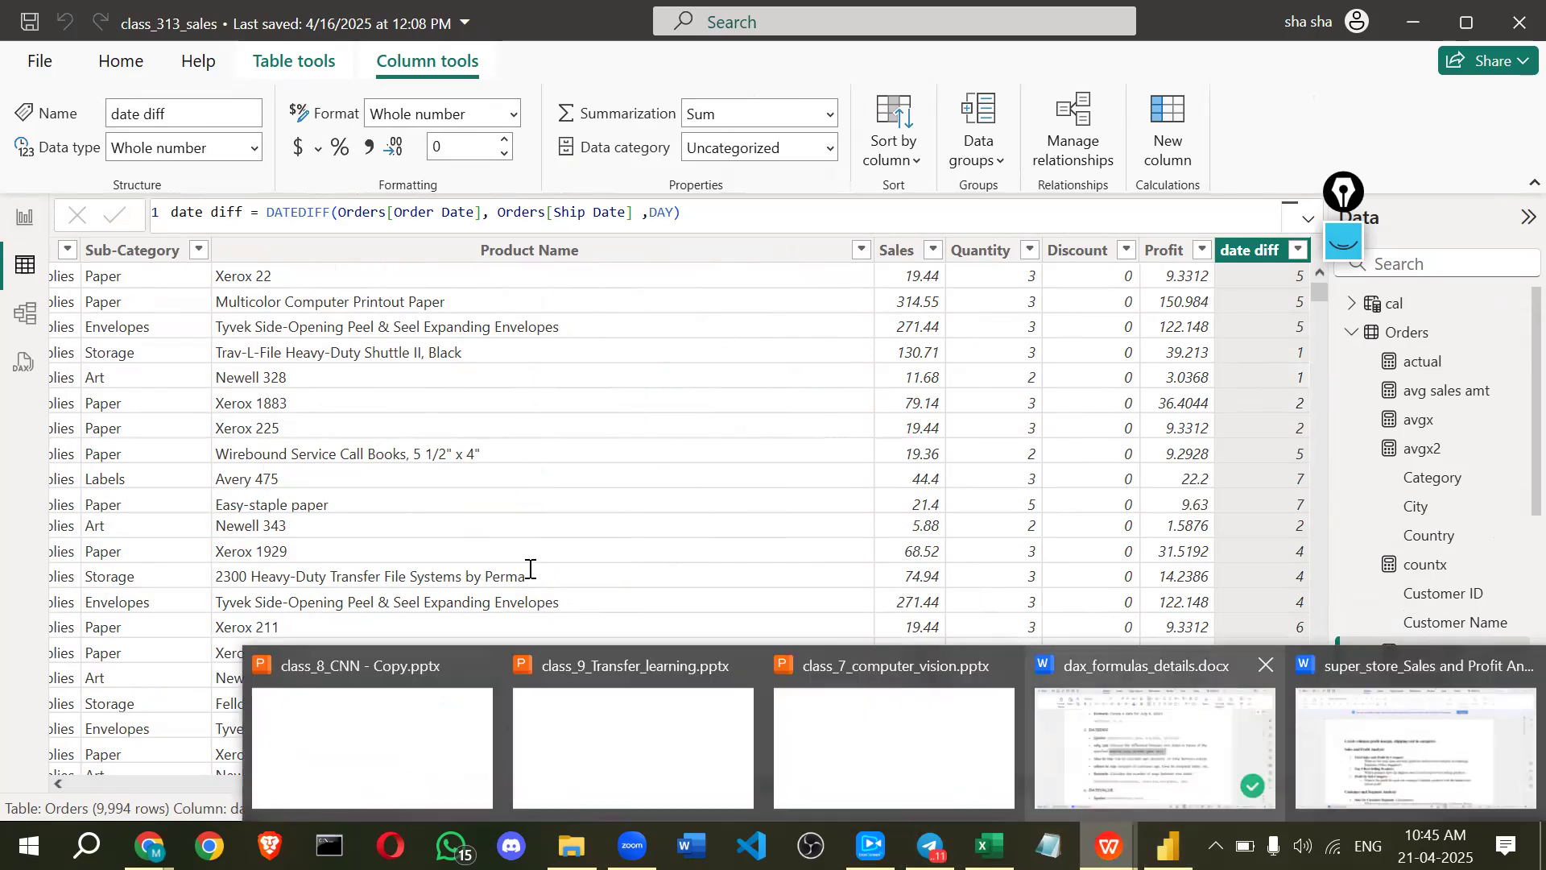
drag(355, 576, 538, 582)
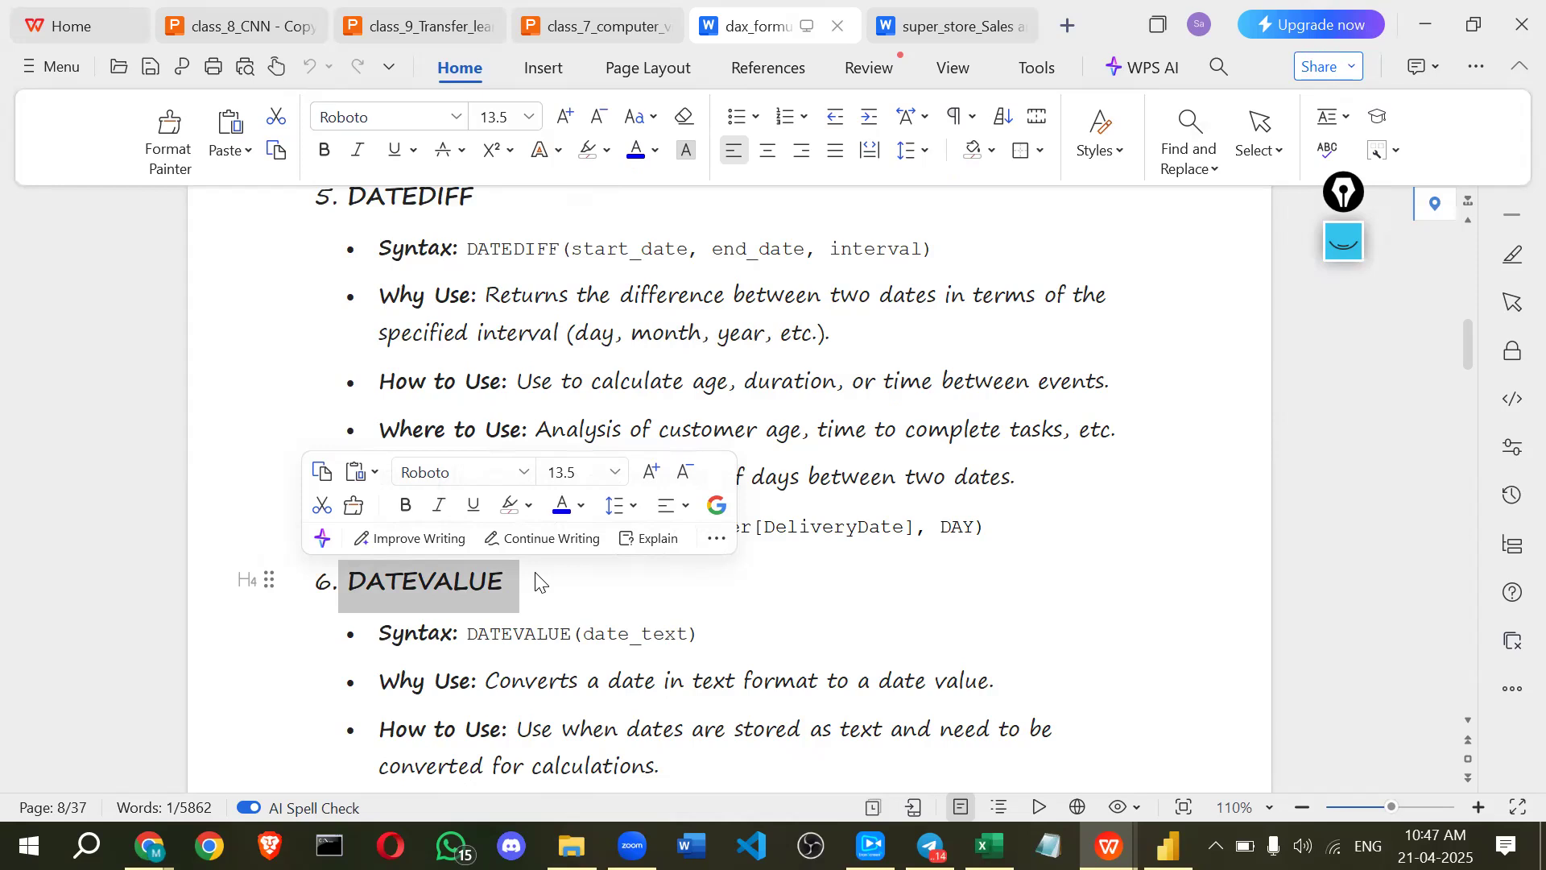
drag(685, 681, 1017, 688)
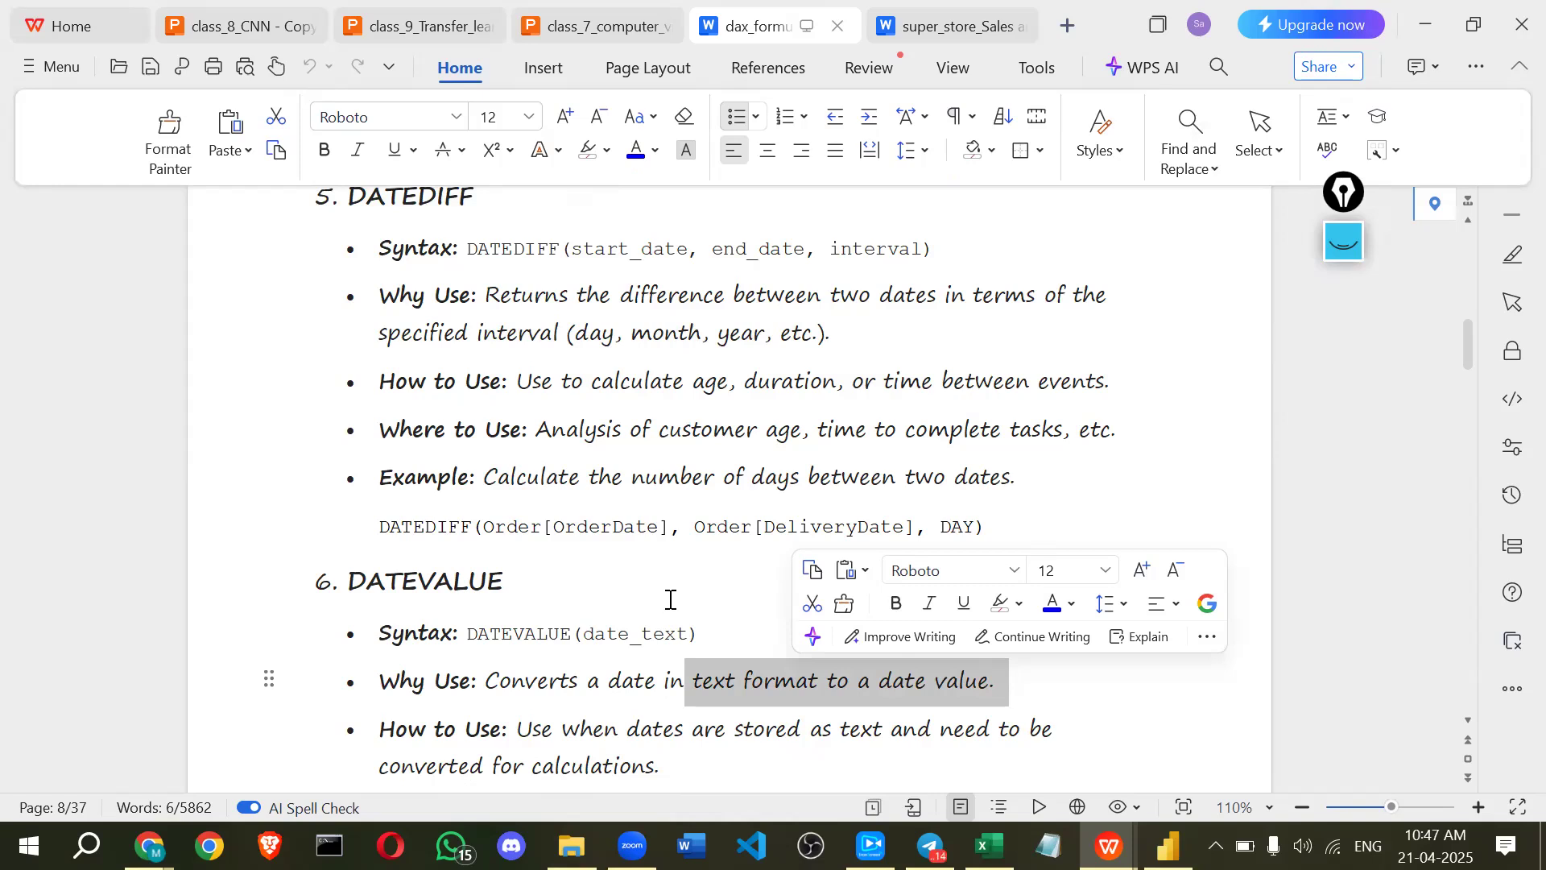
drag(600, 681, 645, 683)
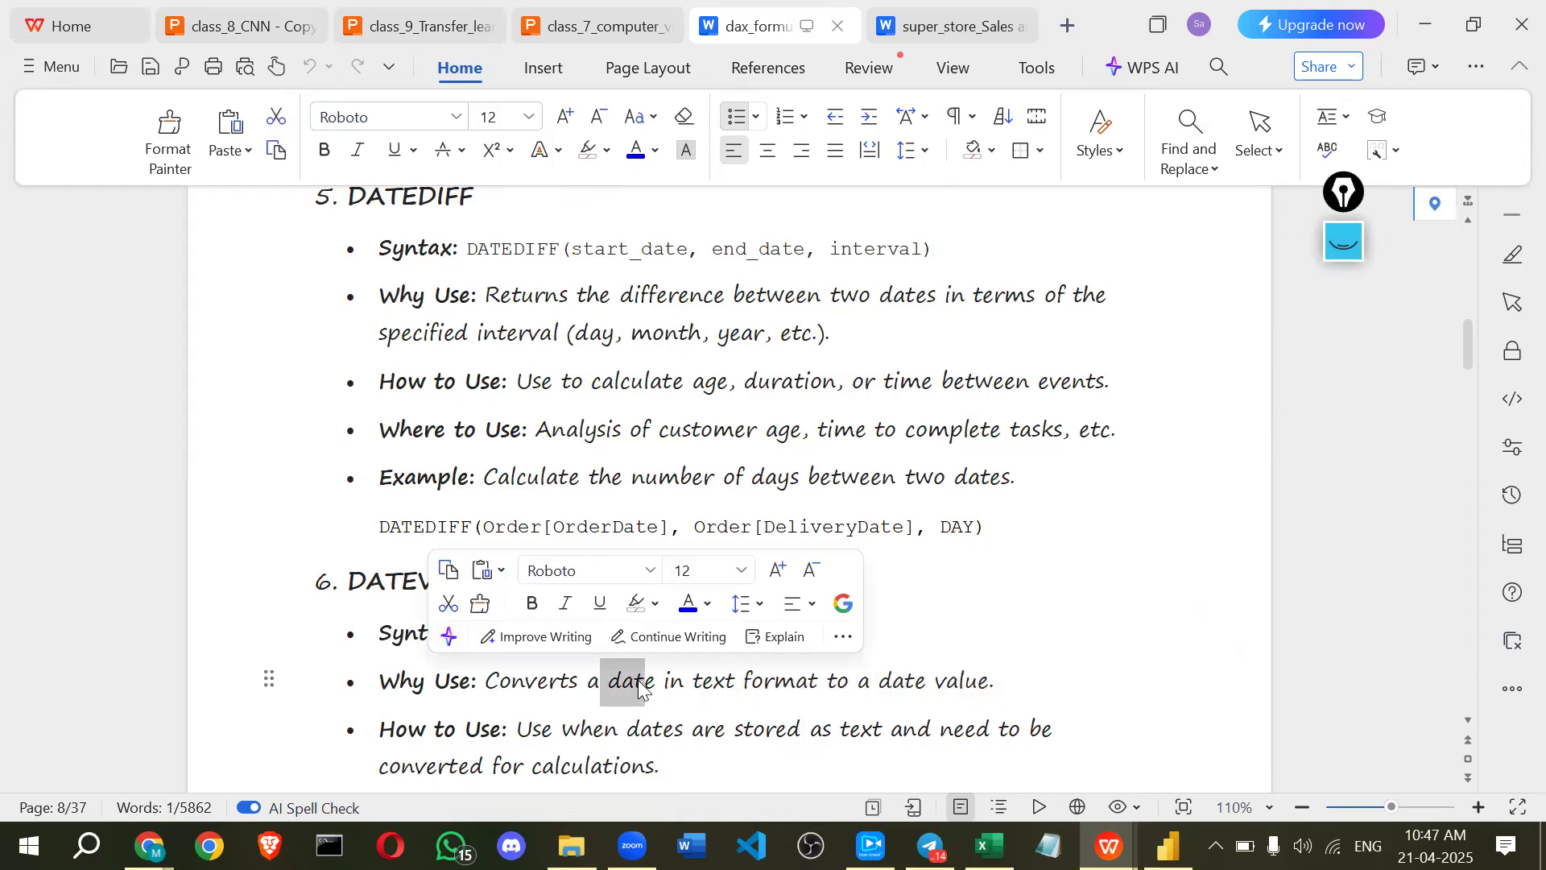
drag(870, 682, 996, 674)
drag(351, 580, 508, 579)
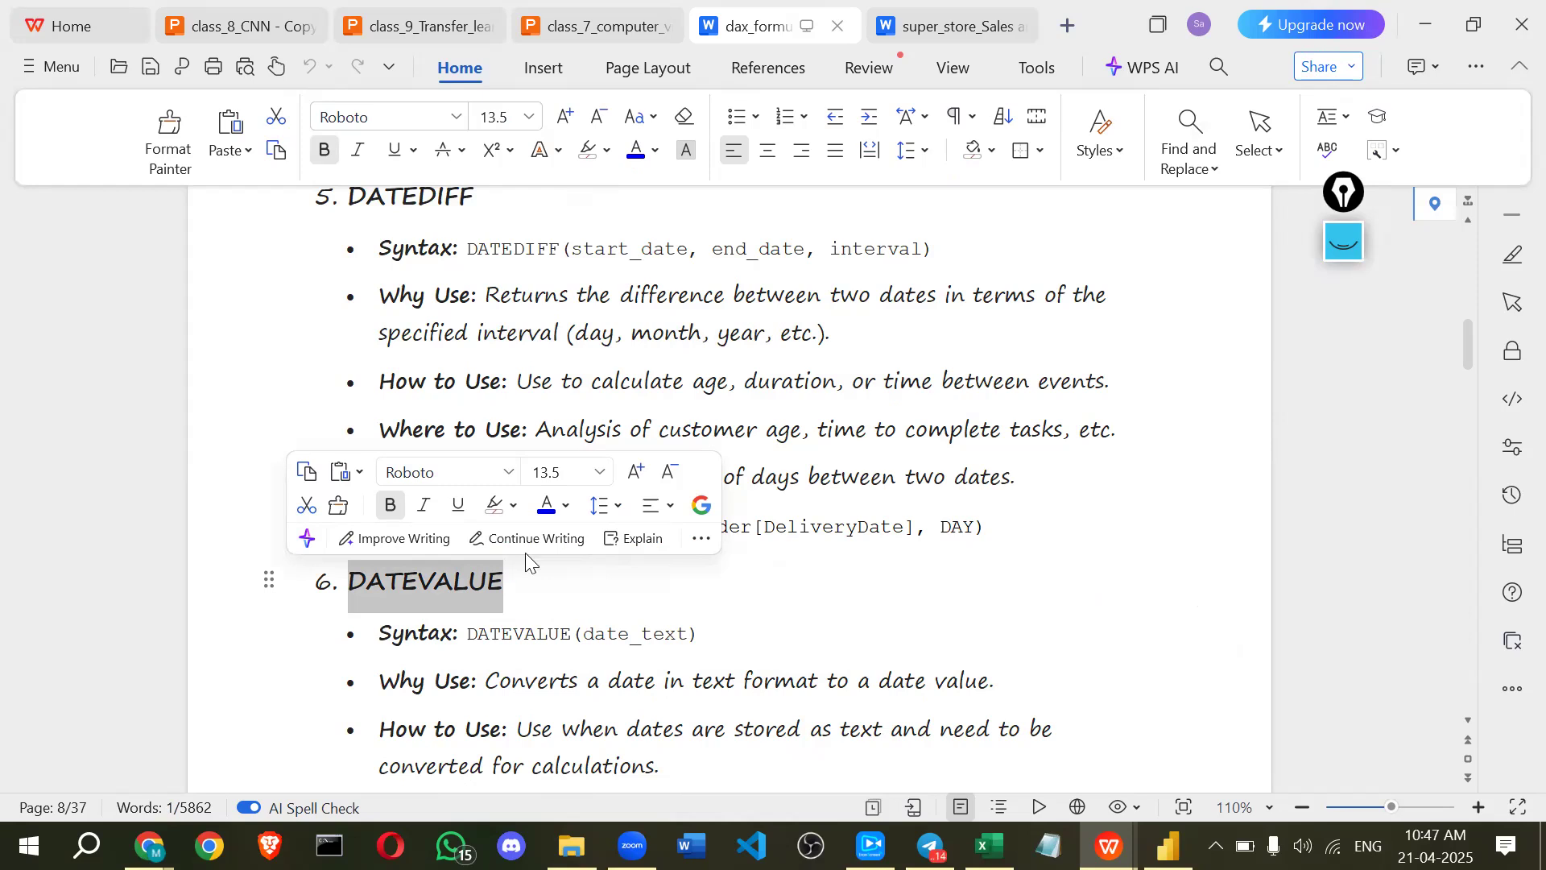
click(453, 672)
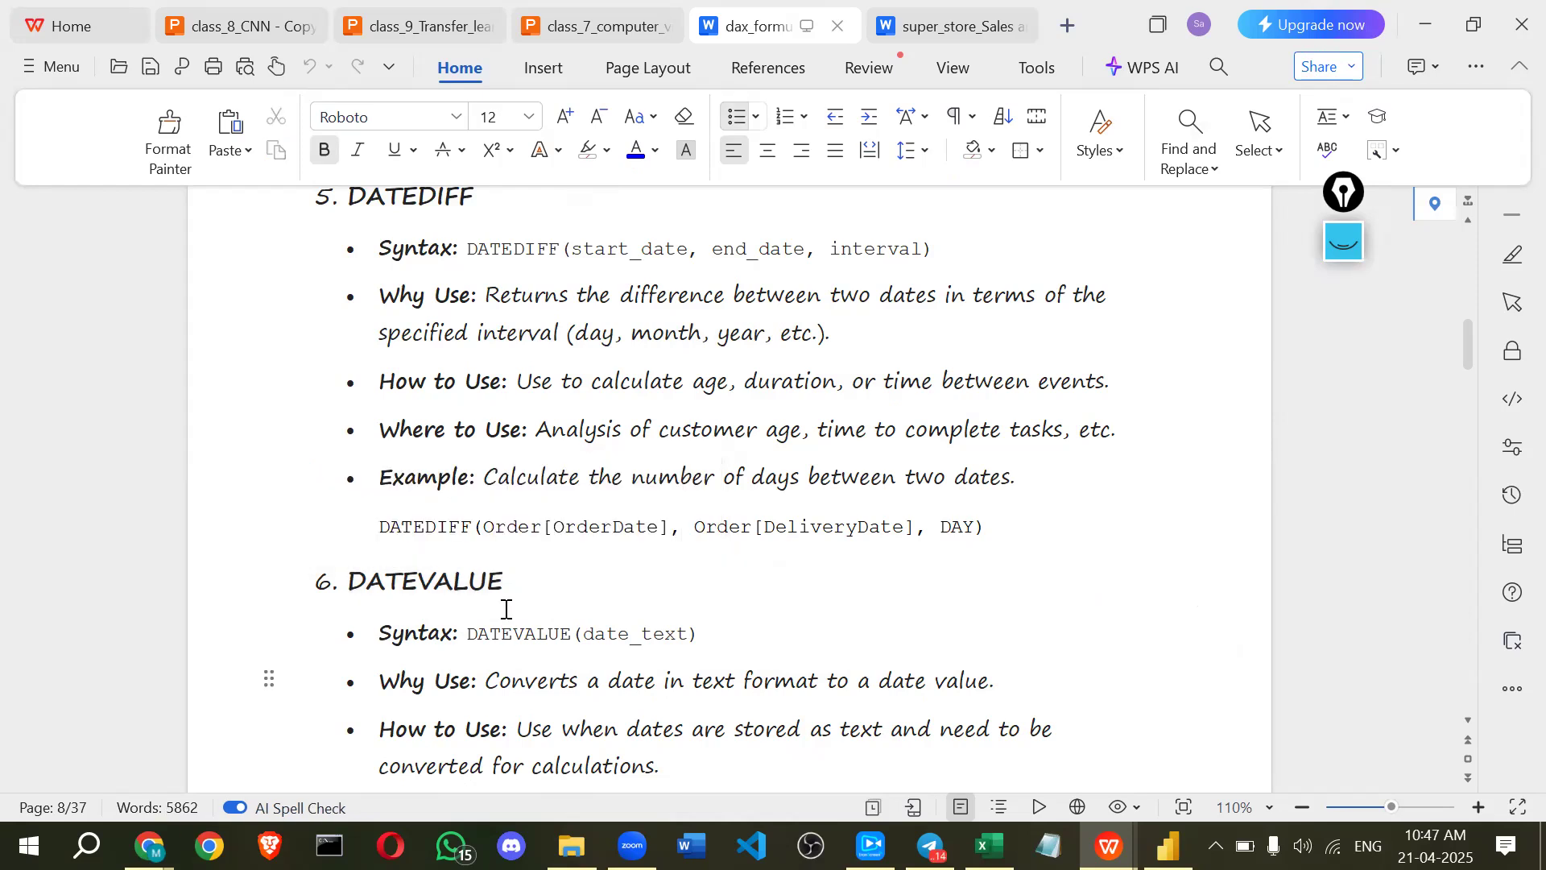
- Examine the rest of the DATEVALUE section, highlighting the "2021-07-04" example date and the heading
scroll(507, 612, down, 1)
scroll(496, 577, down, 3)
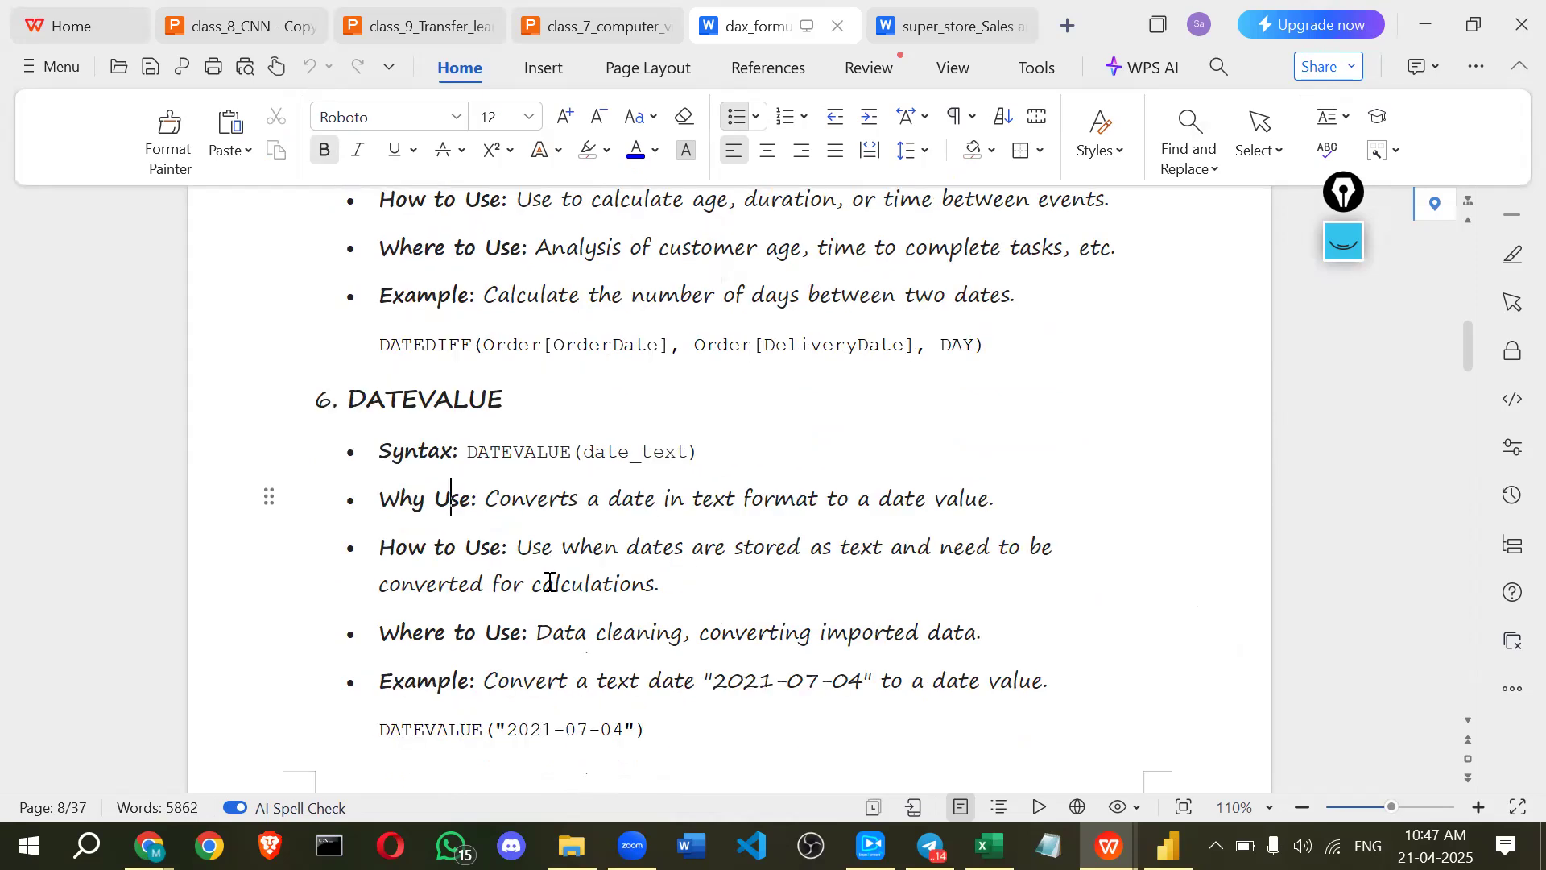
scroll(504, 555, down, 1)
drag(507, 549, 621, 554)
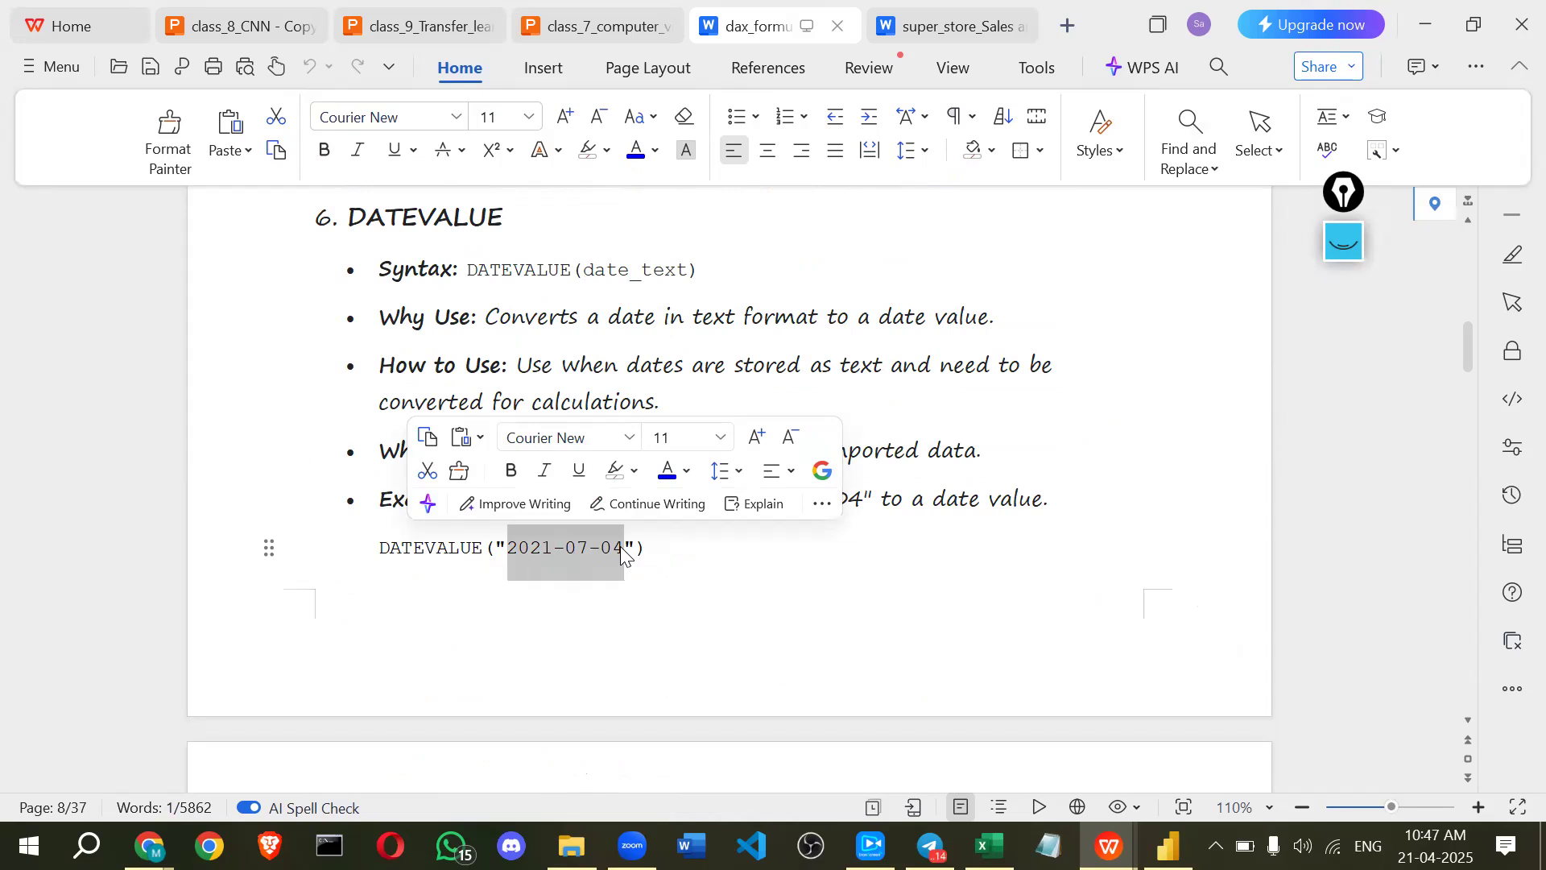
click(621, 554)
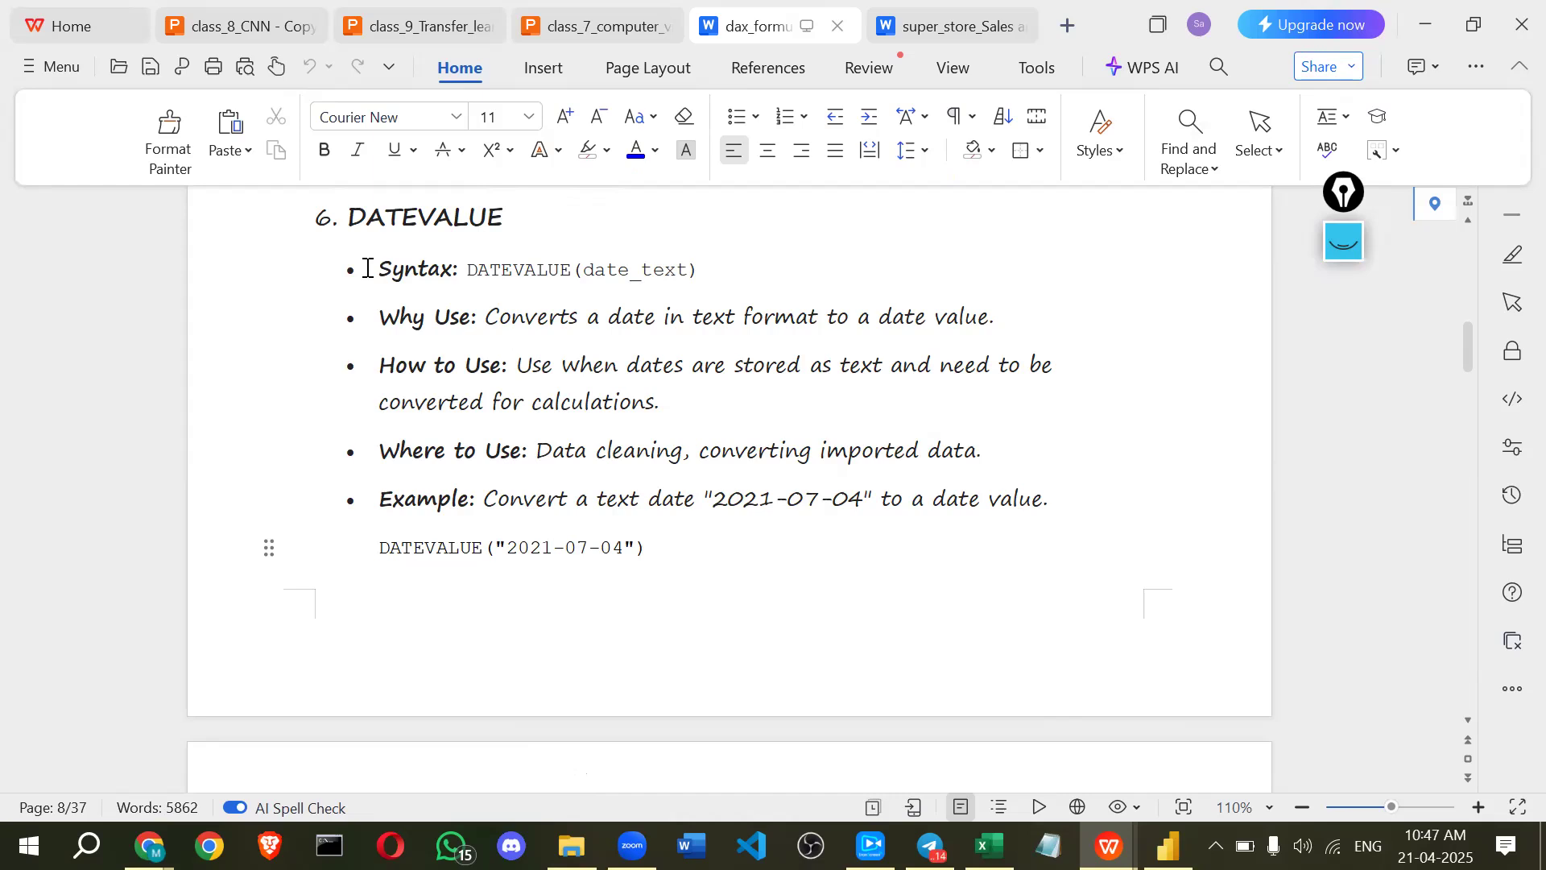
drag(389, 209, 345, 211)
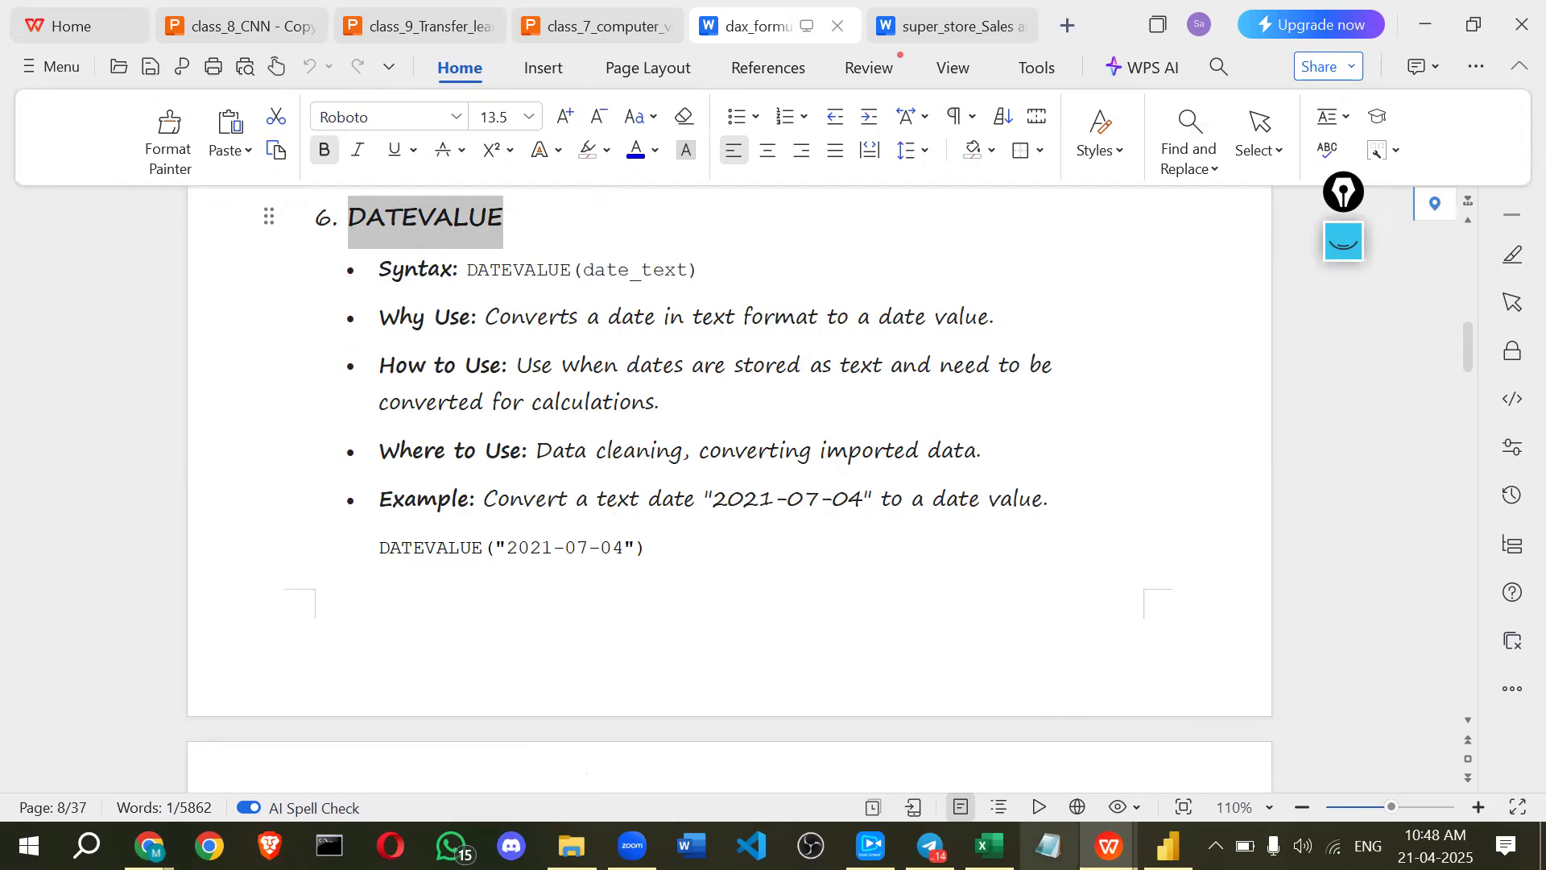
- Switch to Power BI Desktop to view the data type options for date diff, then return to the DATEVALUE notes in WPS Office
click(1167, 845)
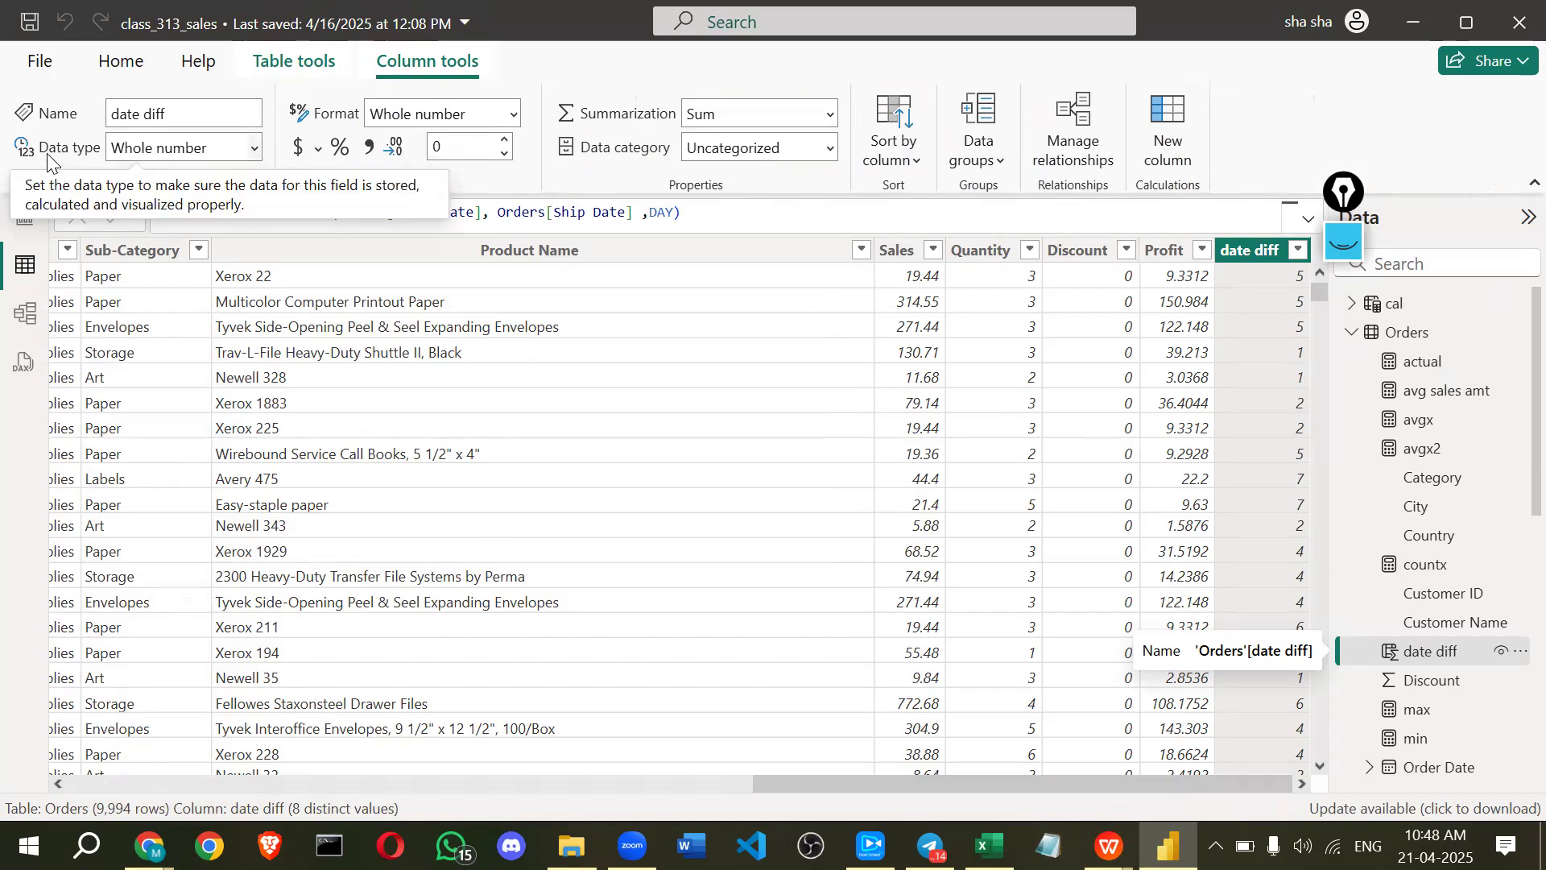
click(252, 155)
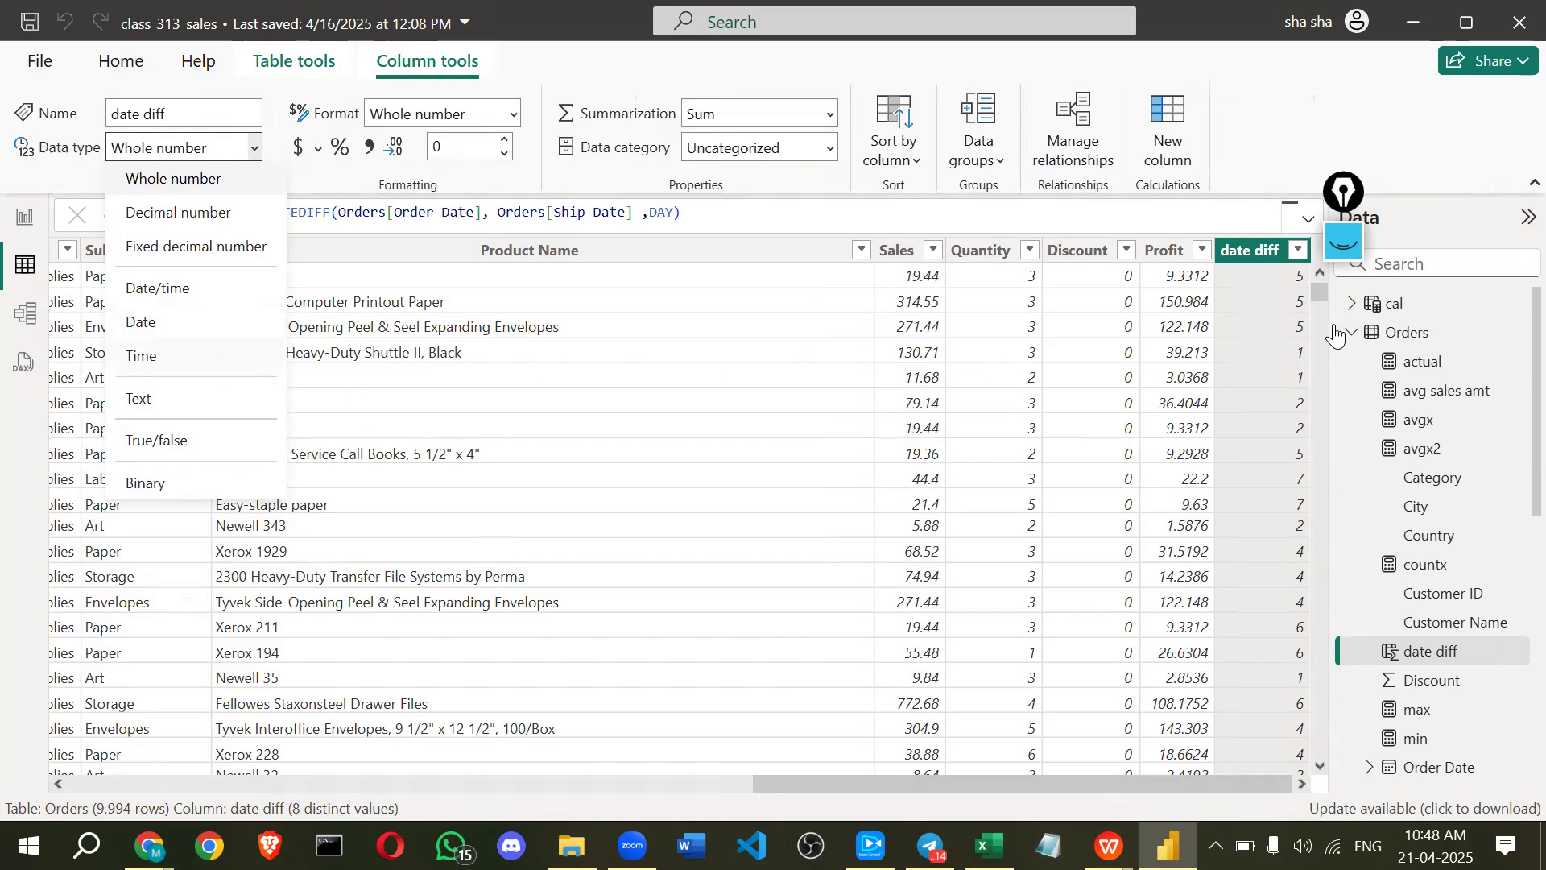
key(alt+Tab)
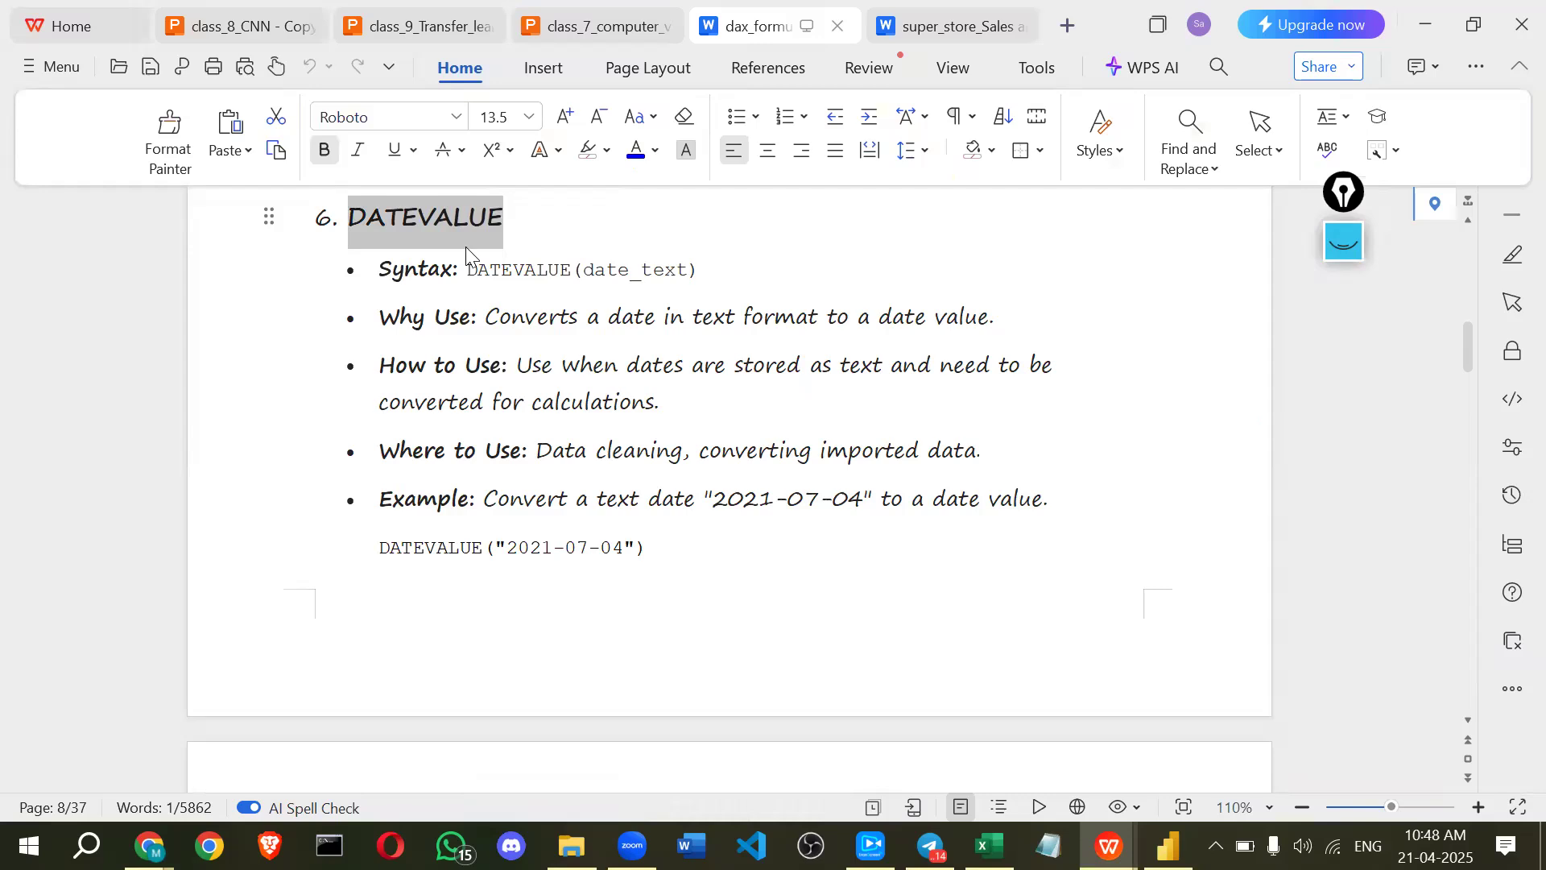
click(459, 224)
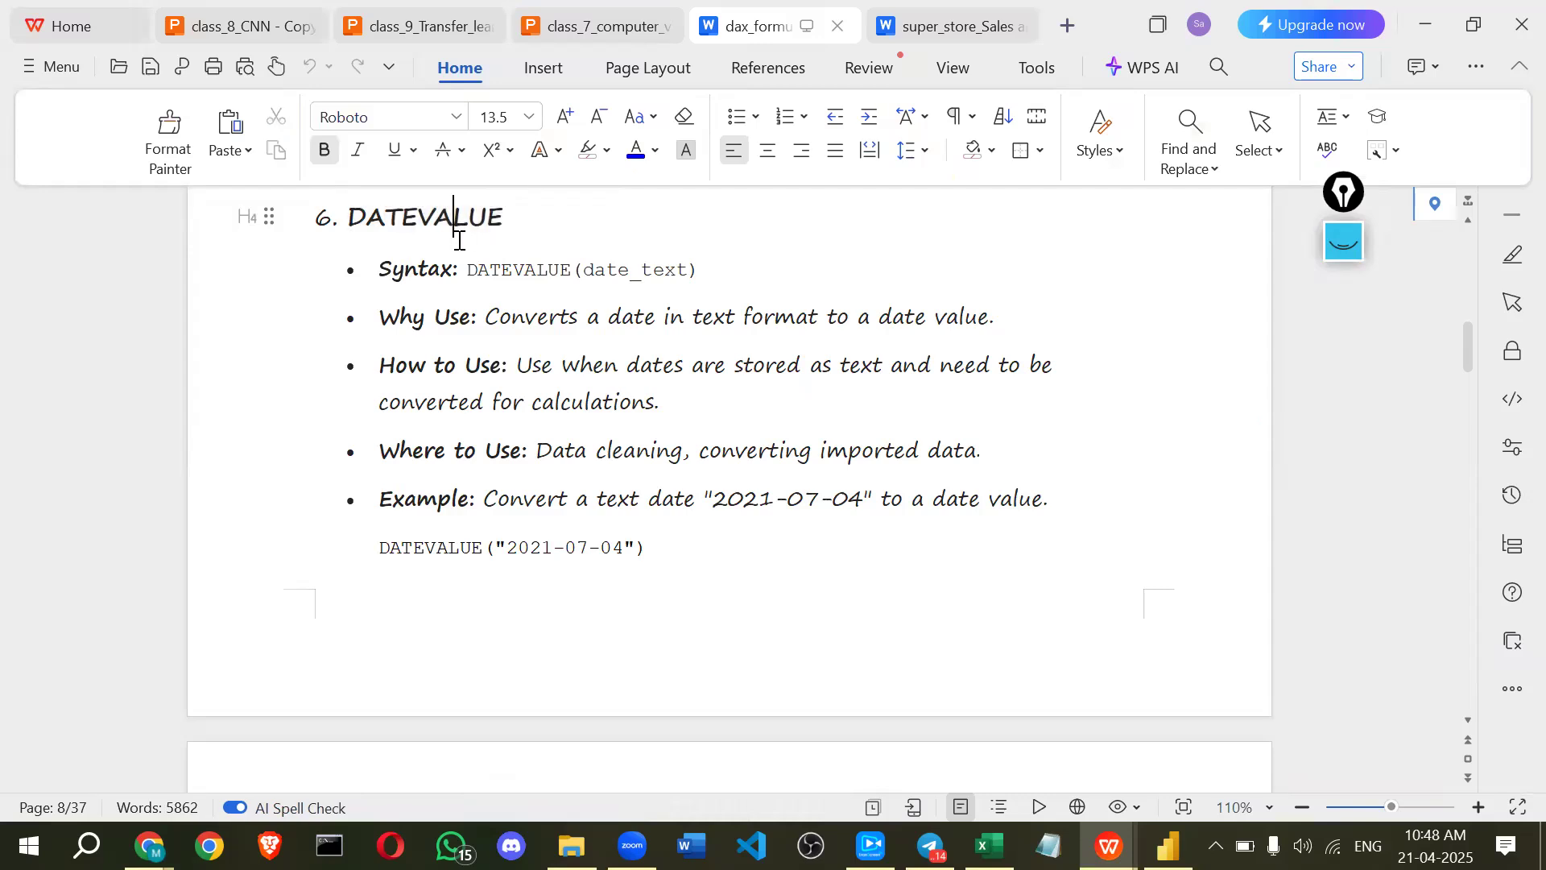
- Look through the DAY section of the notes and move on to EDATE, highlighting the EDATE heading
scroll(459, 238, down, 3)
scroll(369, 479, down, 4)
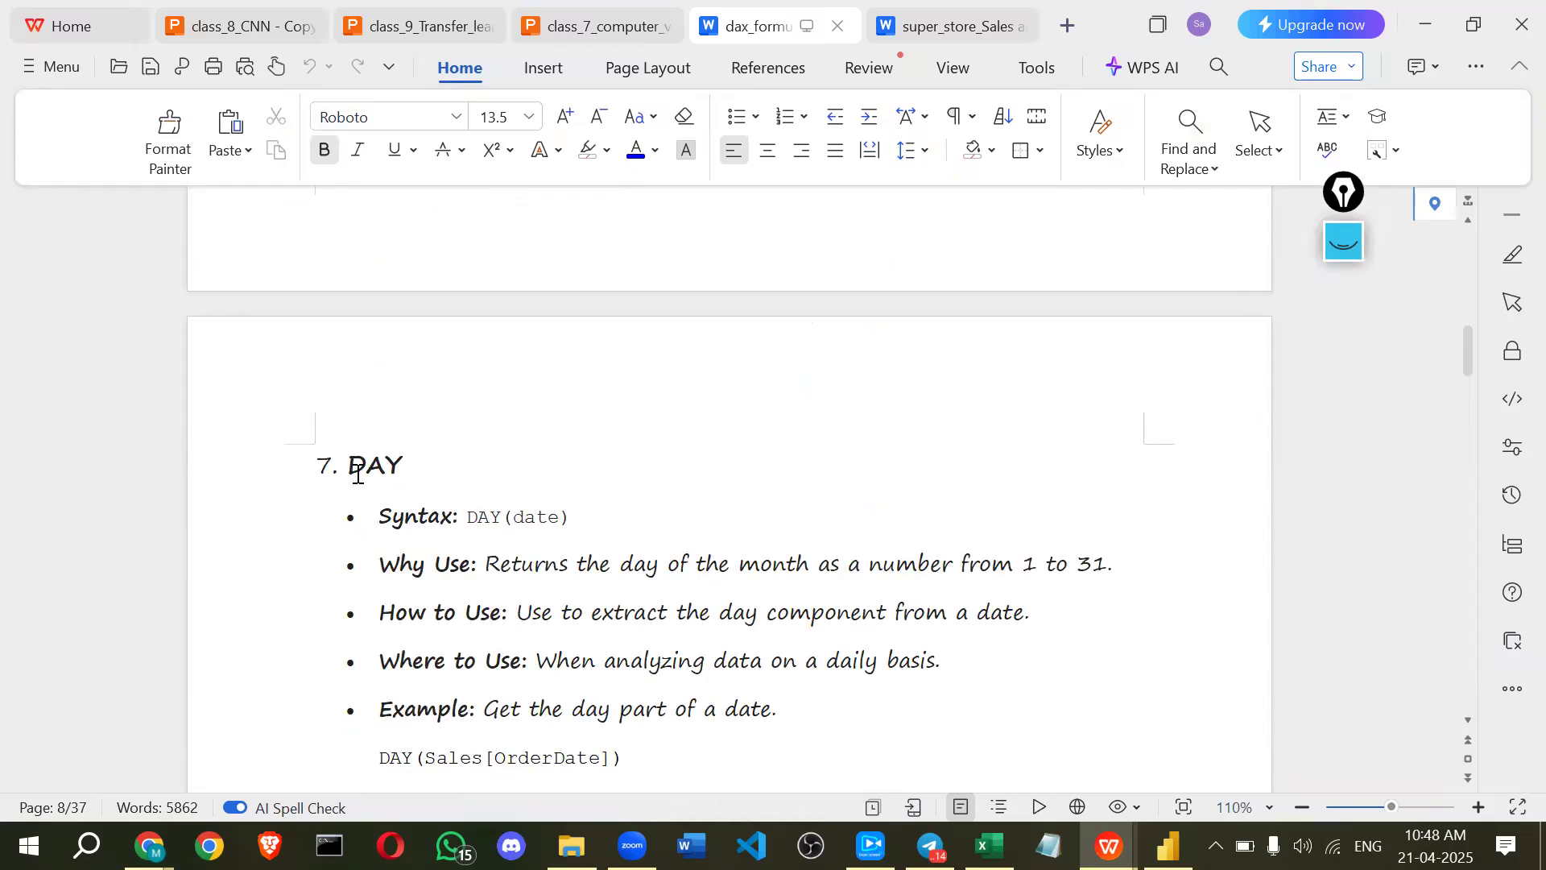
scroll(427, 473, down, 5)
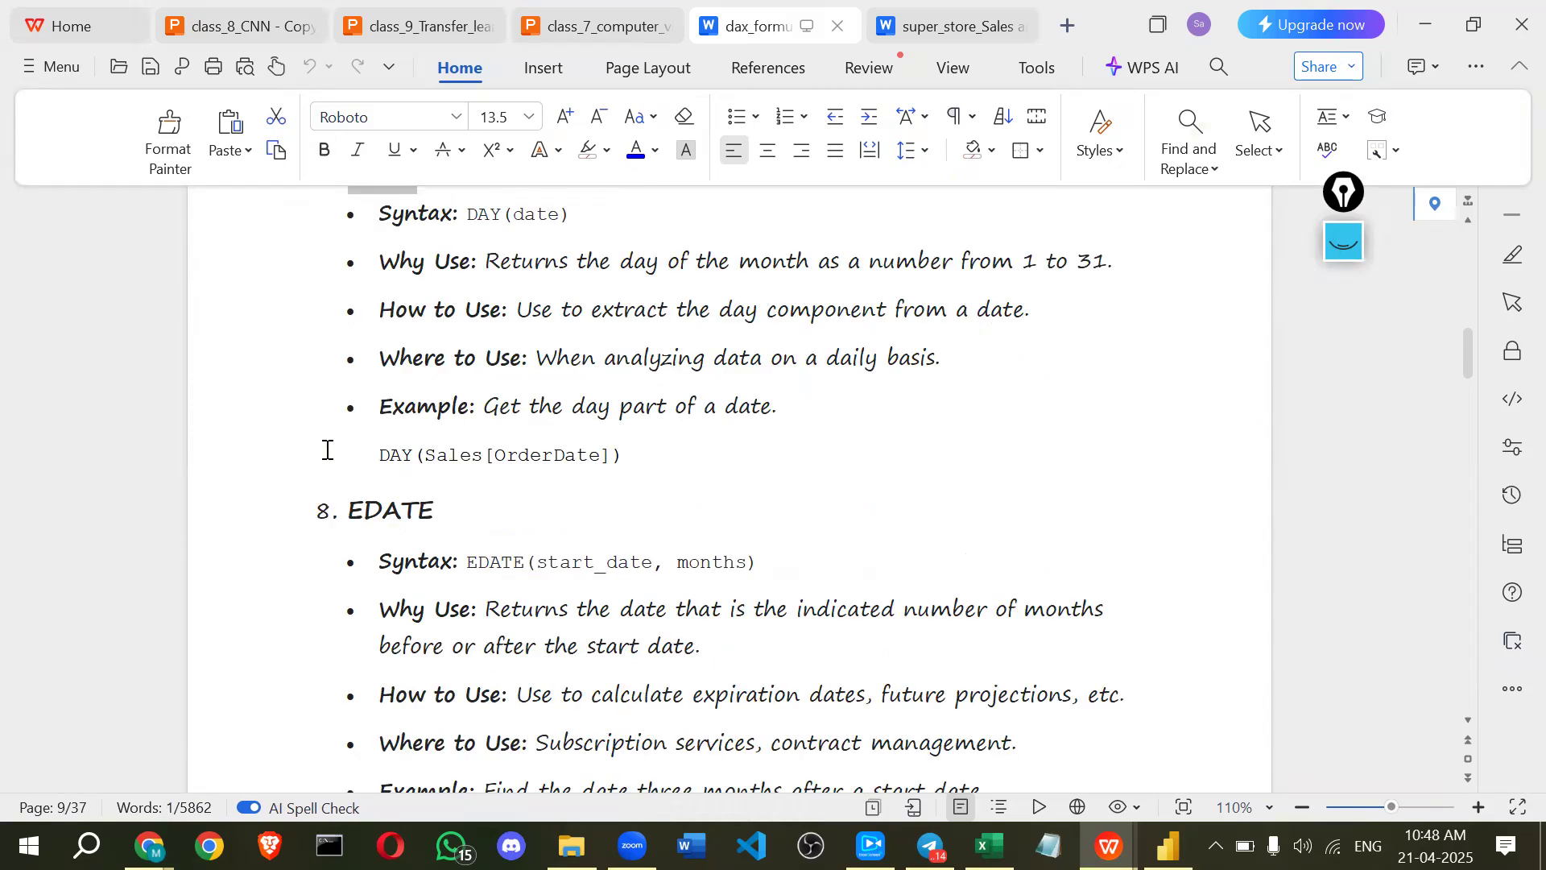
scroll(328, 449, down, 1)
drag(348, 449, 410, 448)
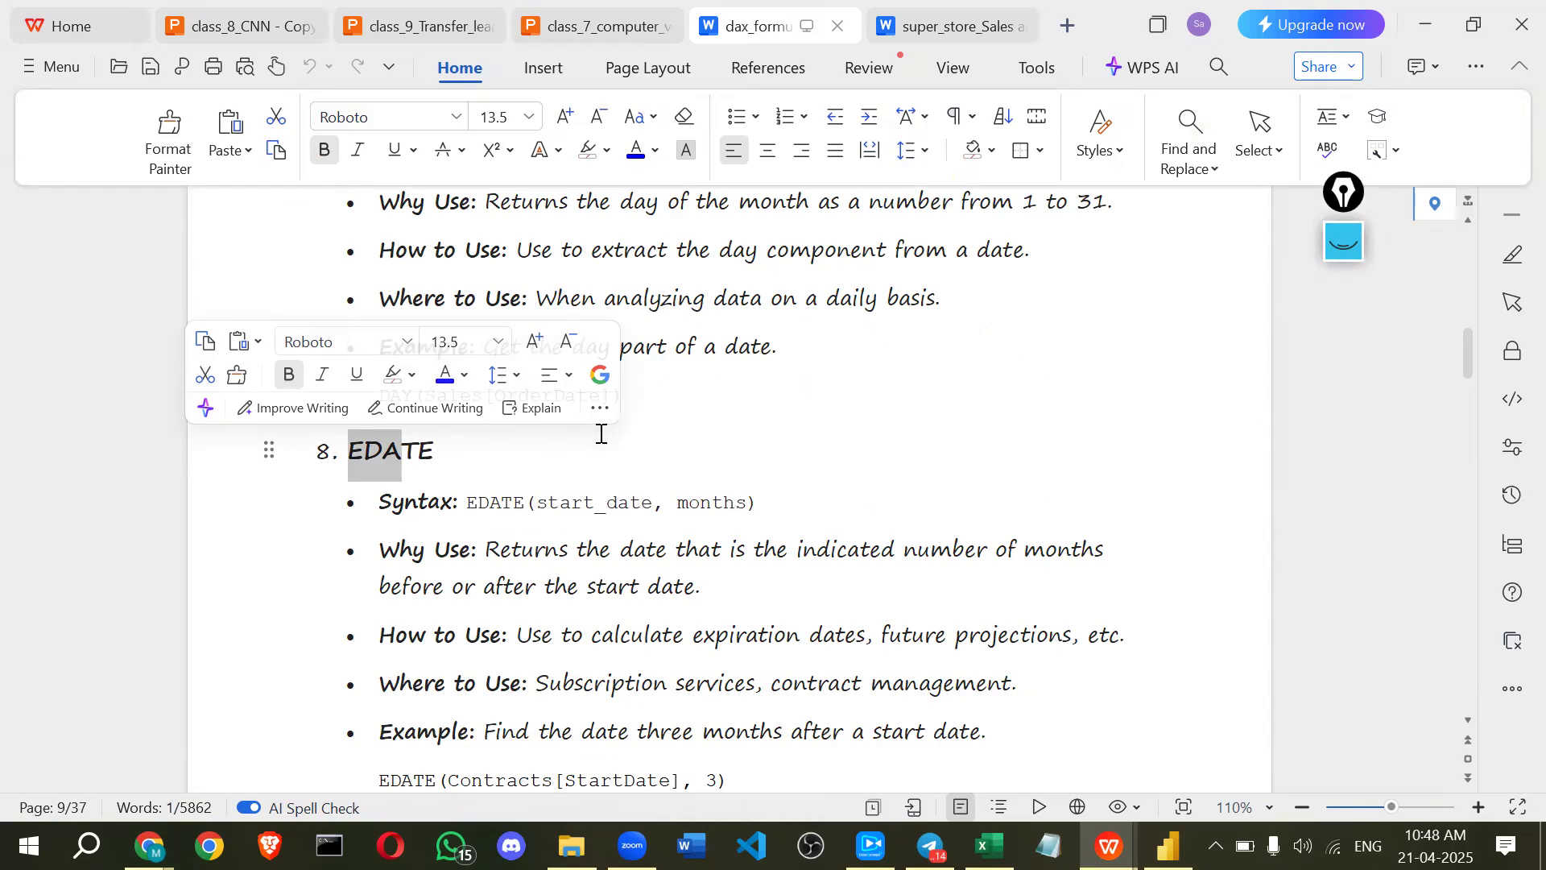
- Examine EDATE's Why Use explanation, highlighting its description of the returned date, then clear the highlight
scroll(544, 454, down, 1)
scroll(593, 431, down, 1)
drag(588, 428, 817, 430)
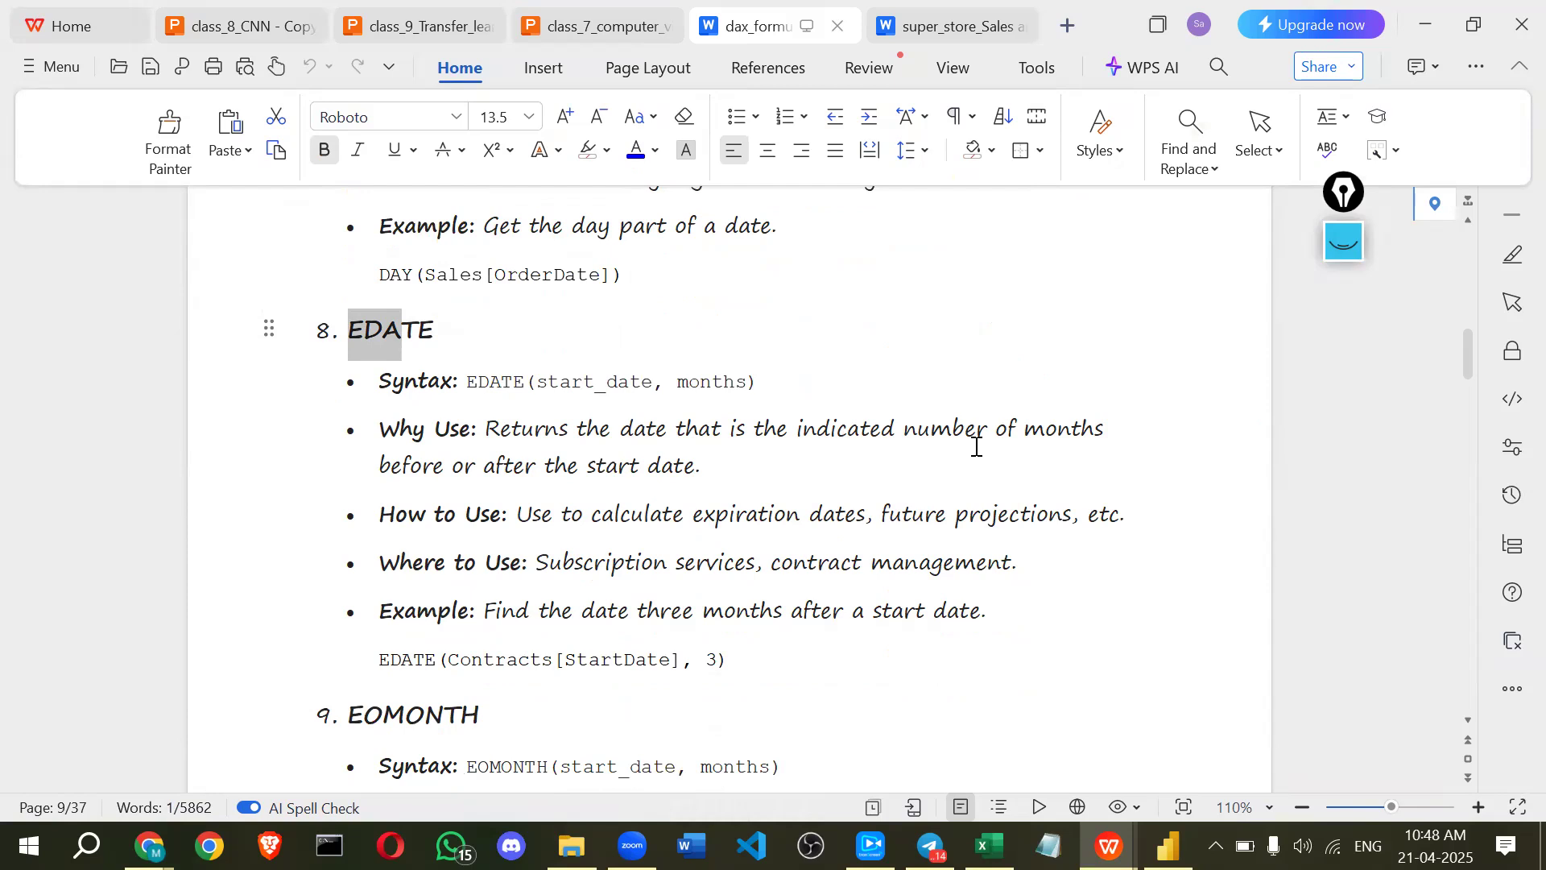
drag(1083, 449, 731, 462)
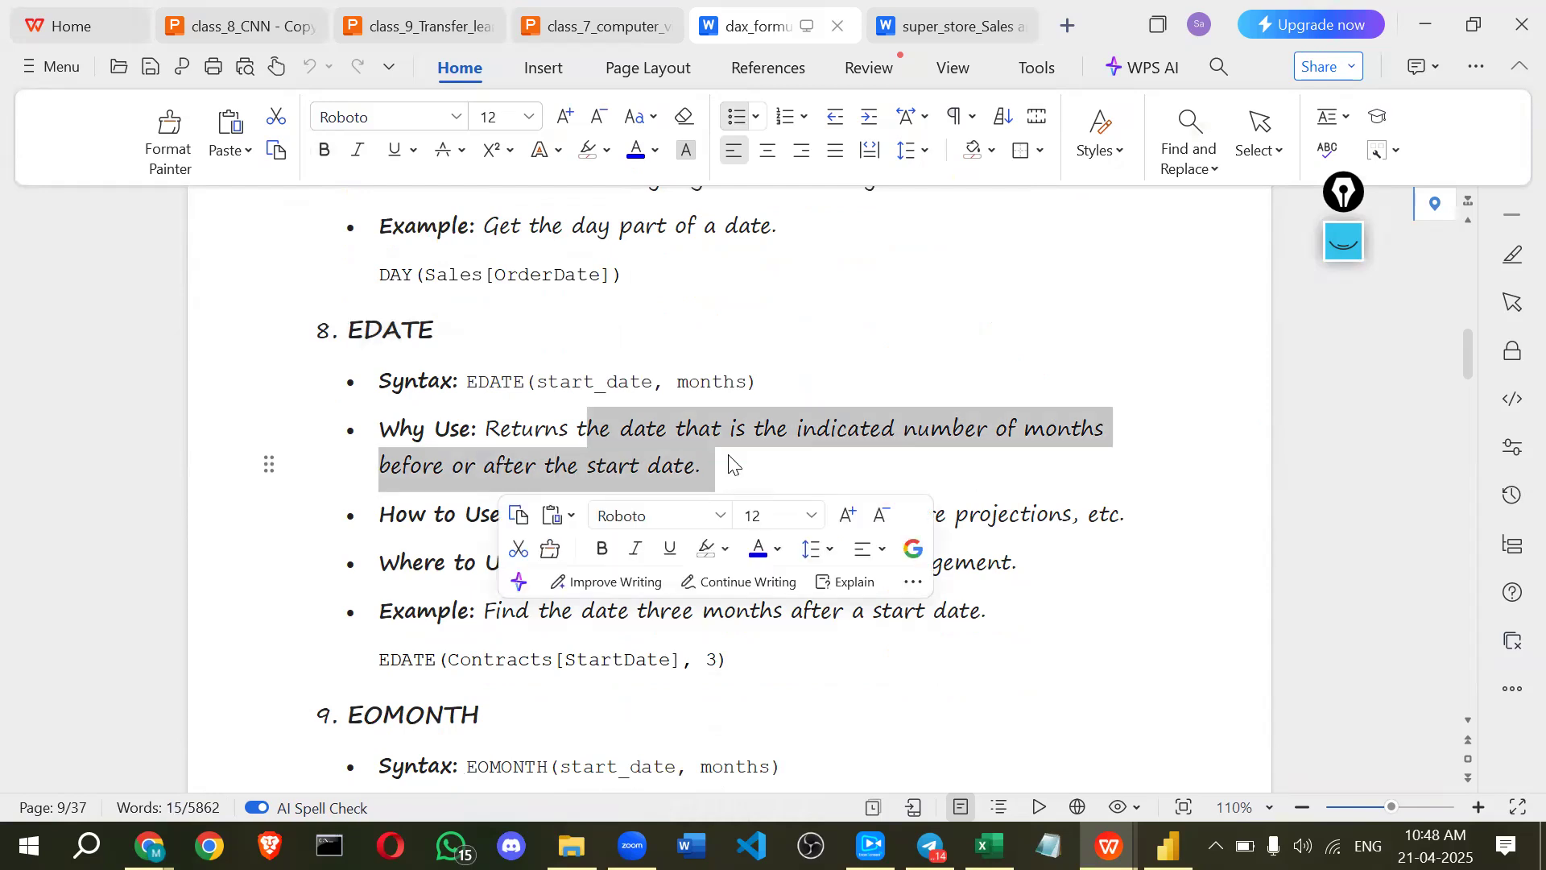
click(730, 463)
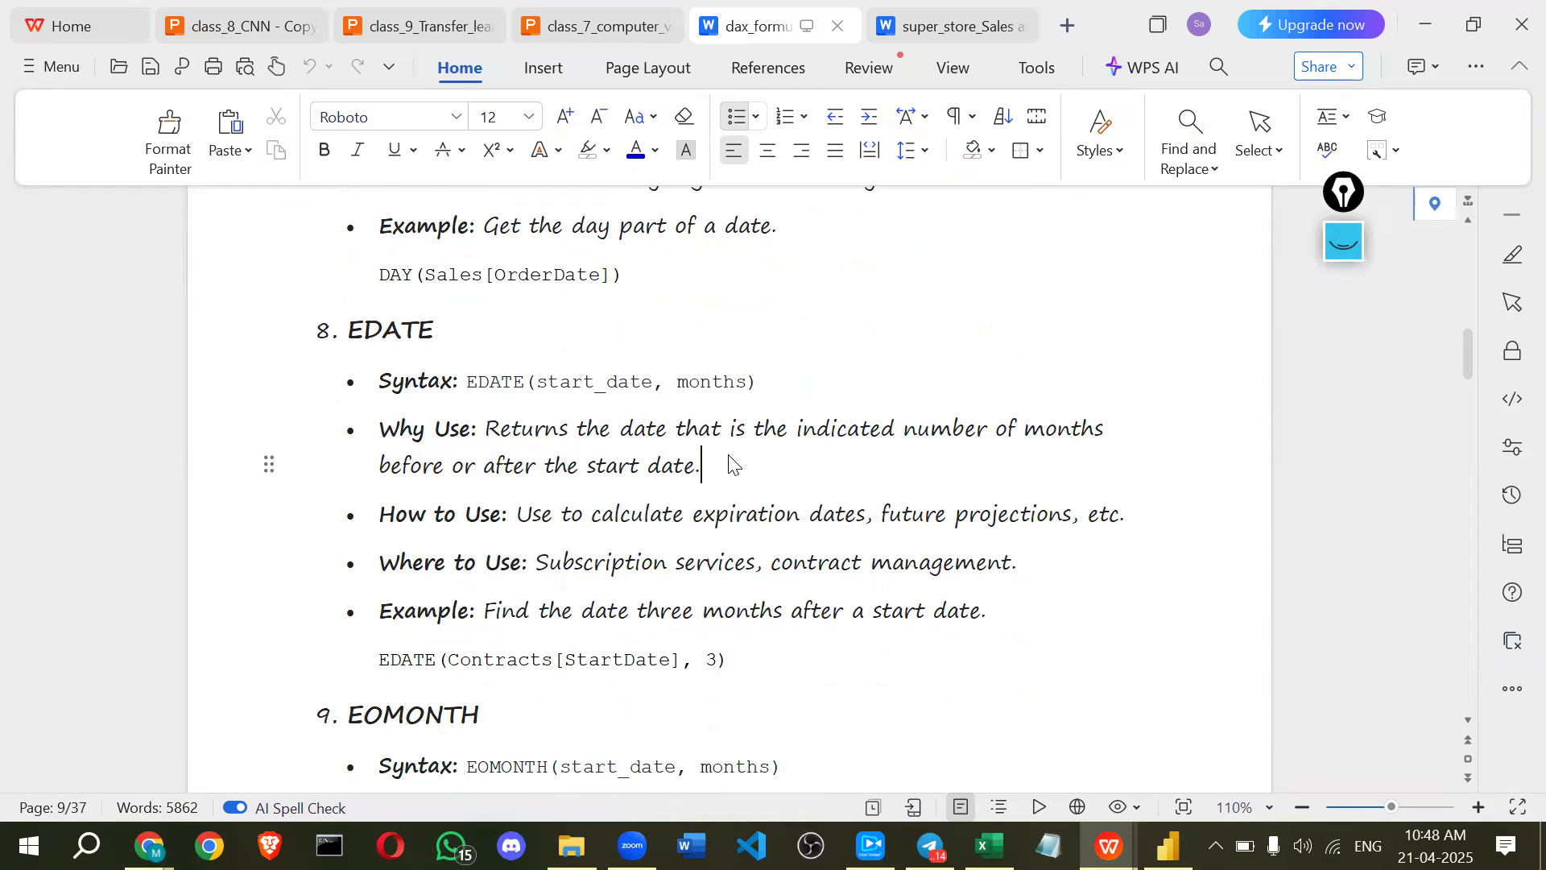
- Examine the EDATE syntax, highlighting the full expression and its start_date and months arguments
drag(528, 379, 641, 380)
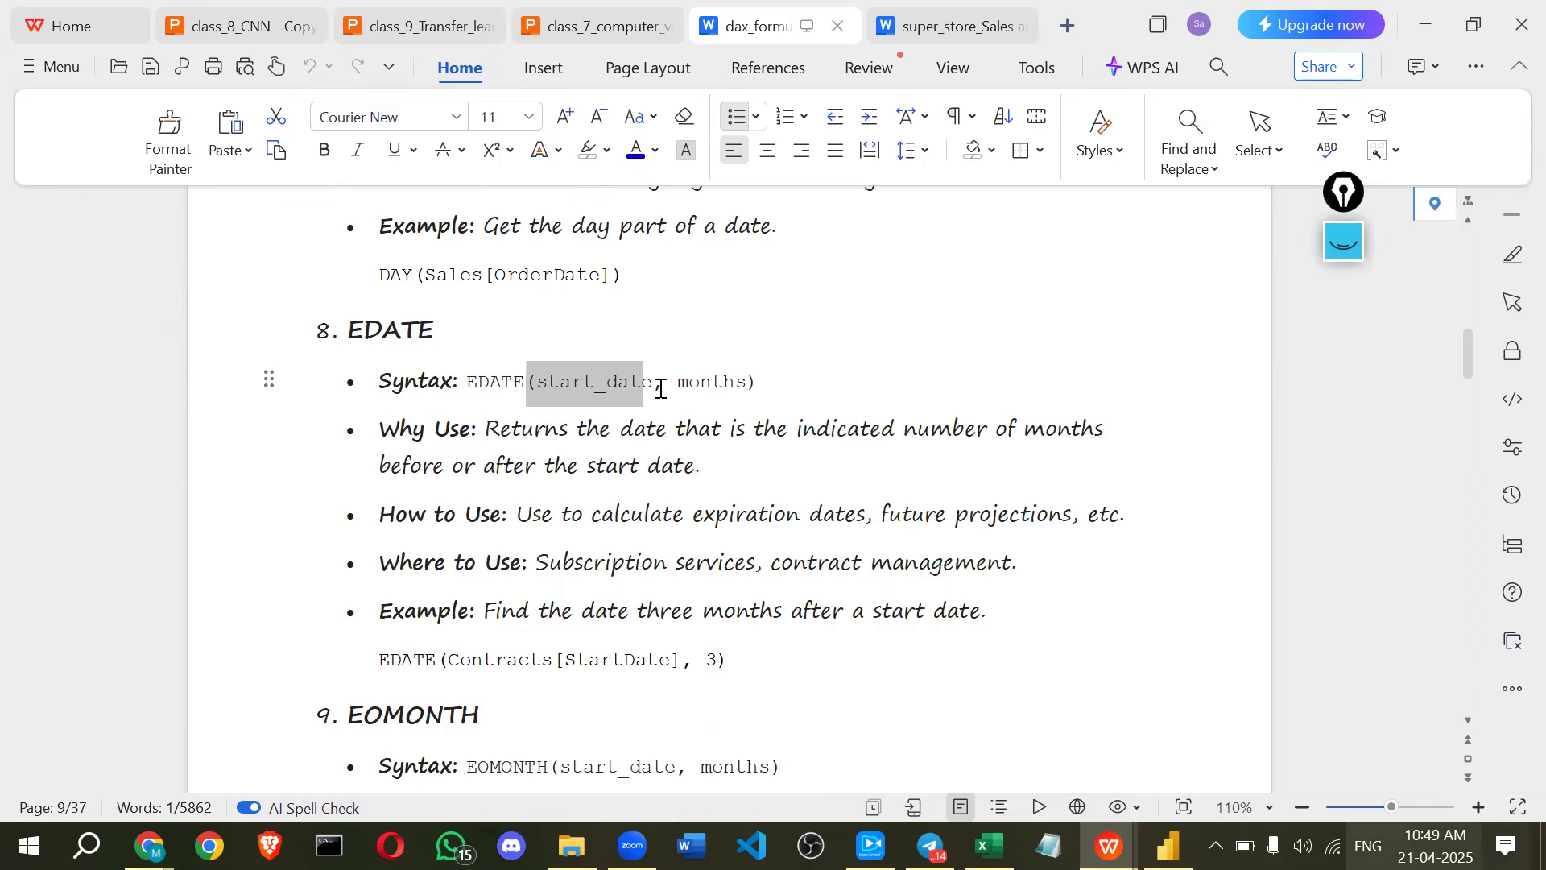
key(Right)
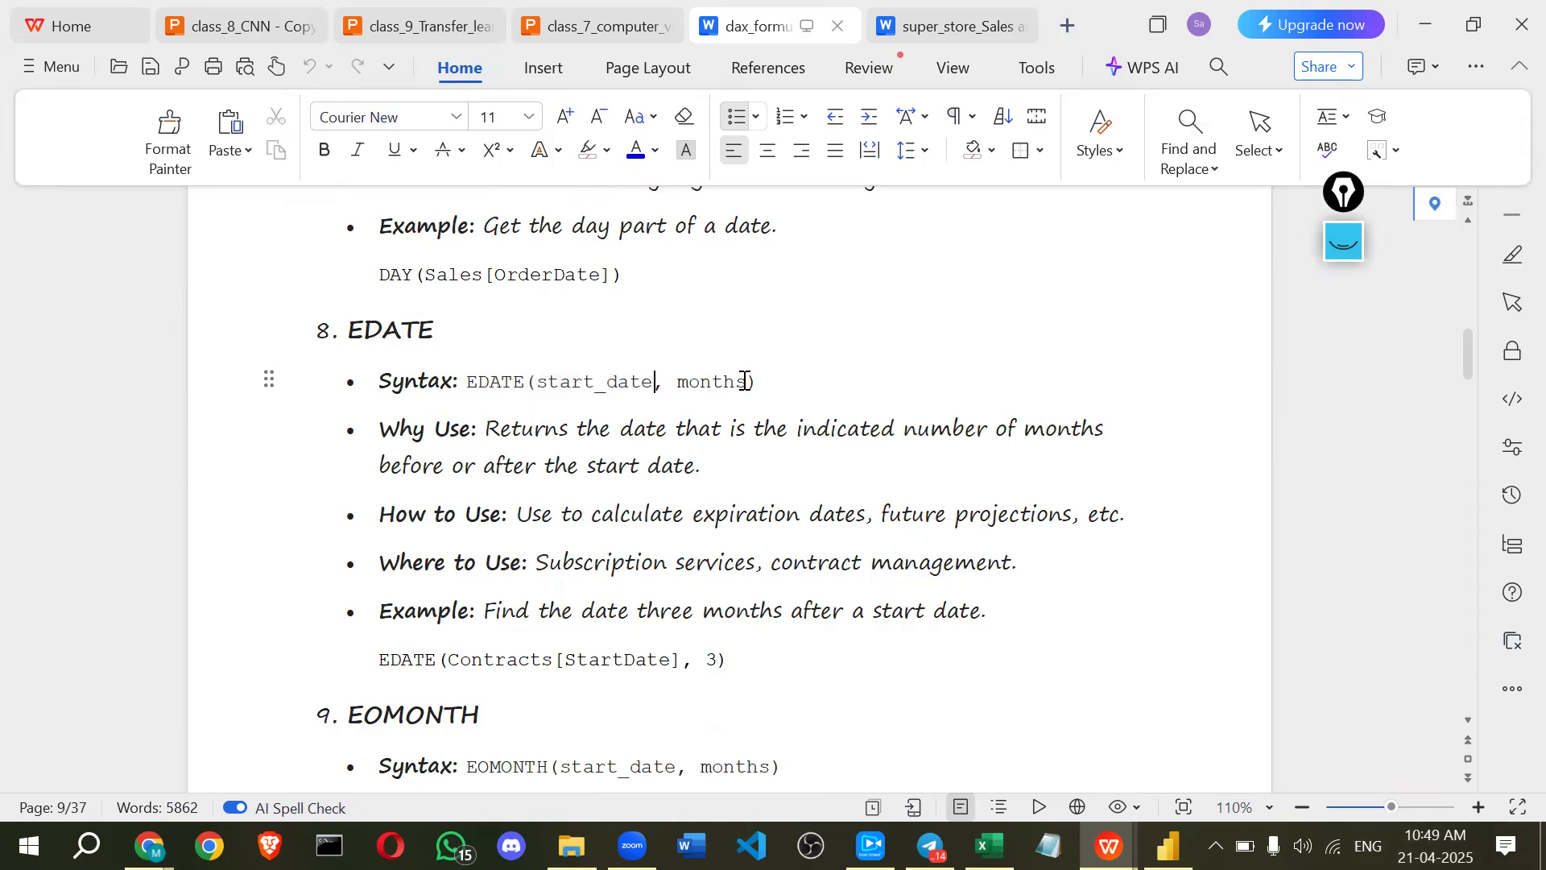
double_click(744, 381)
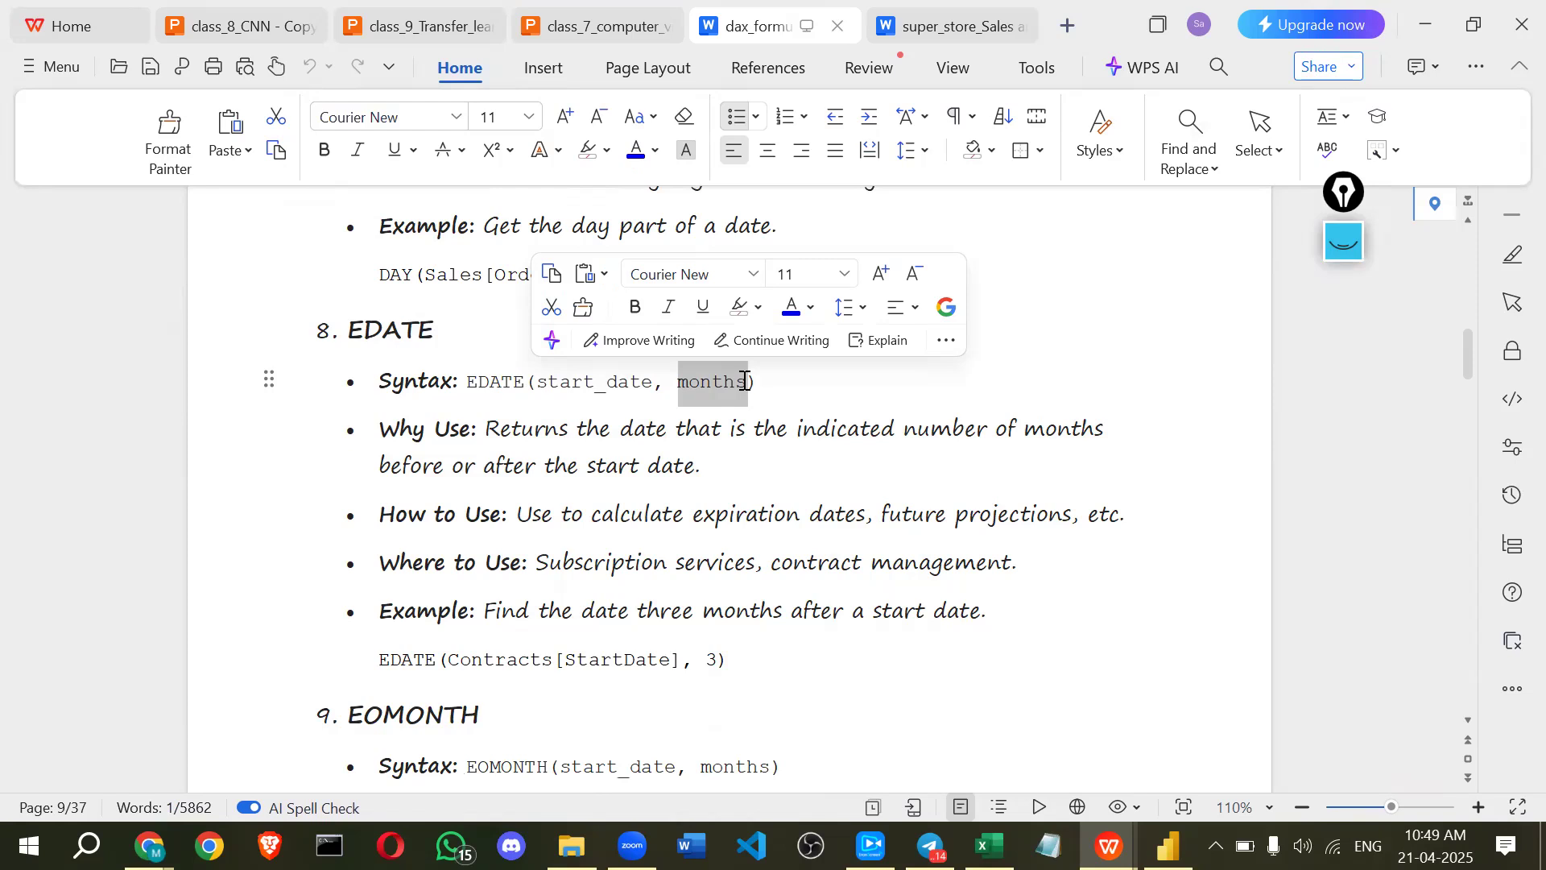
drag(396, 364, 757, 383)
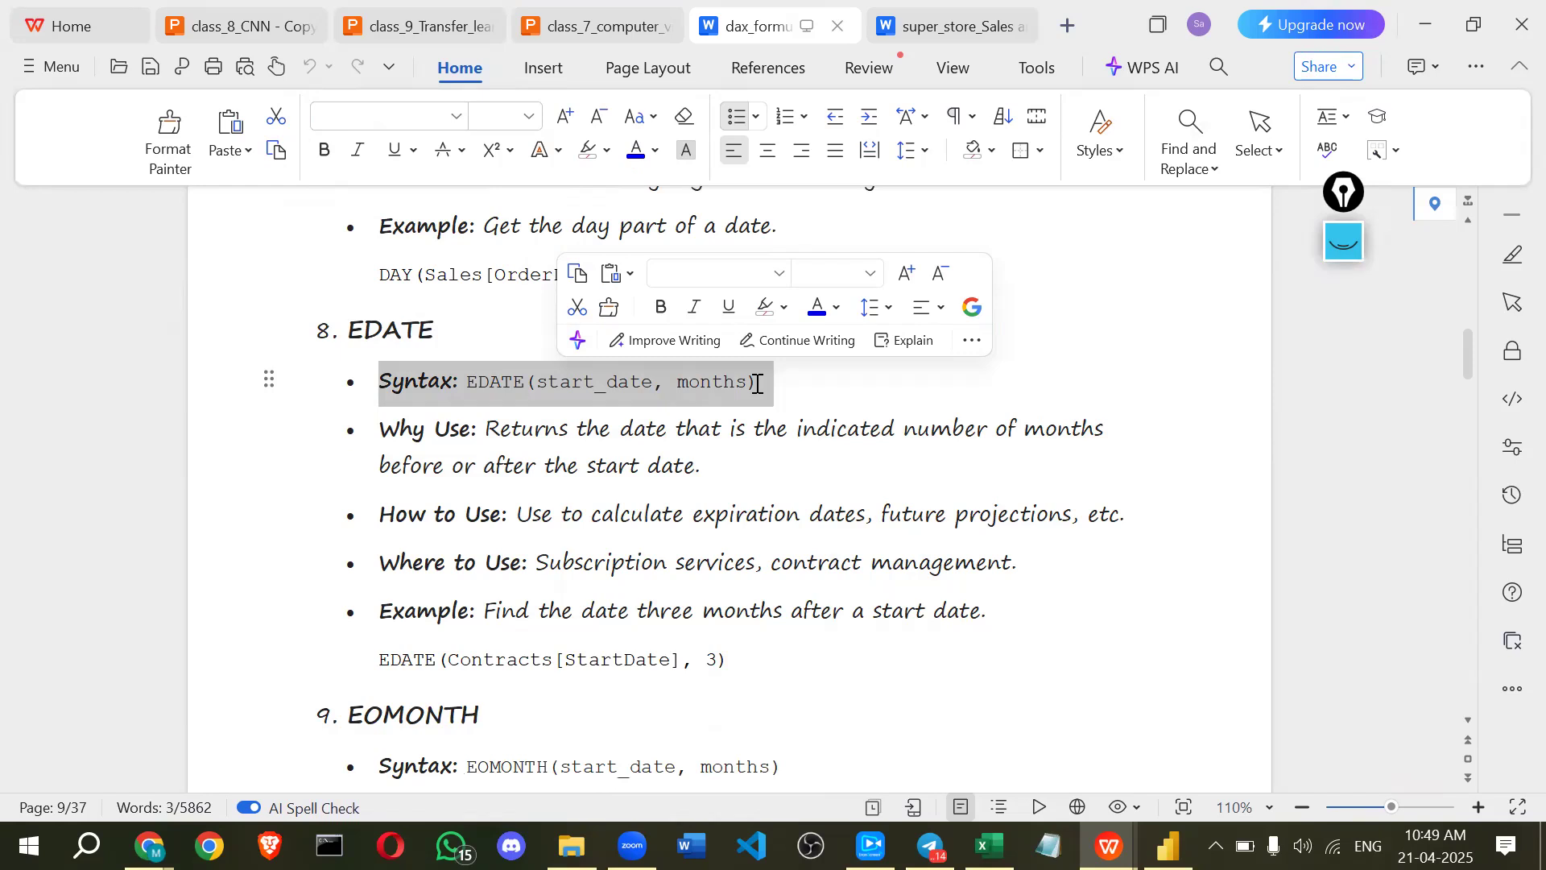
click(444, 380)
double_click(495, 383)
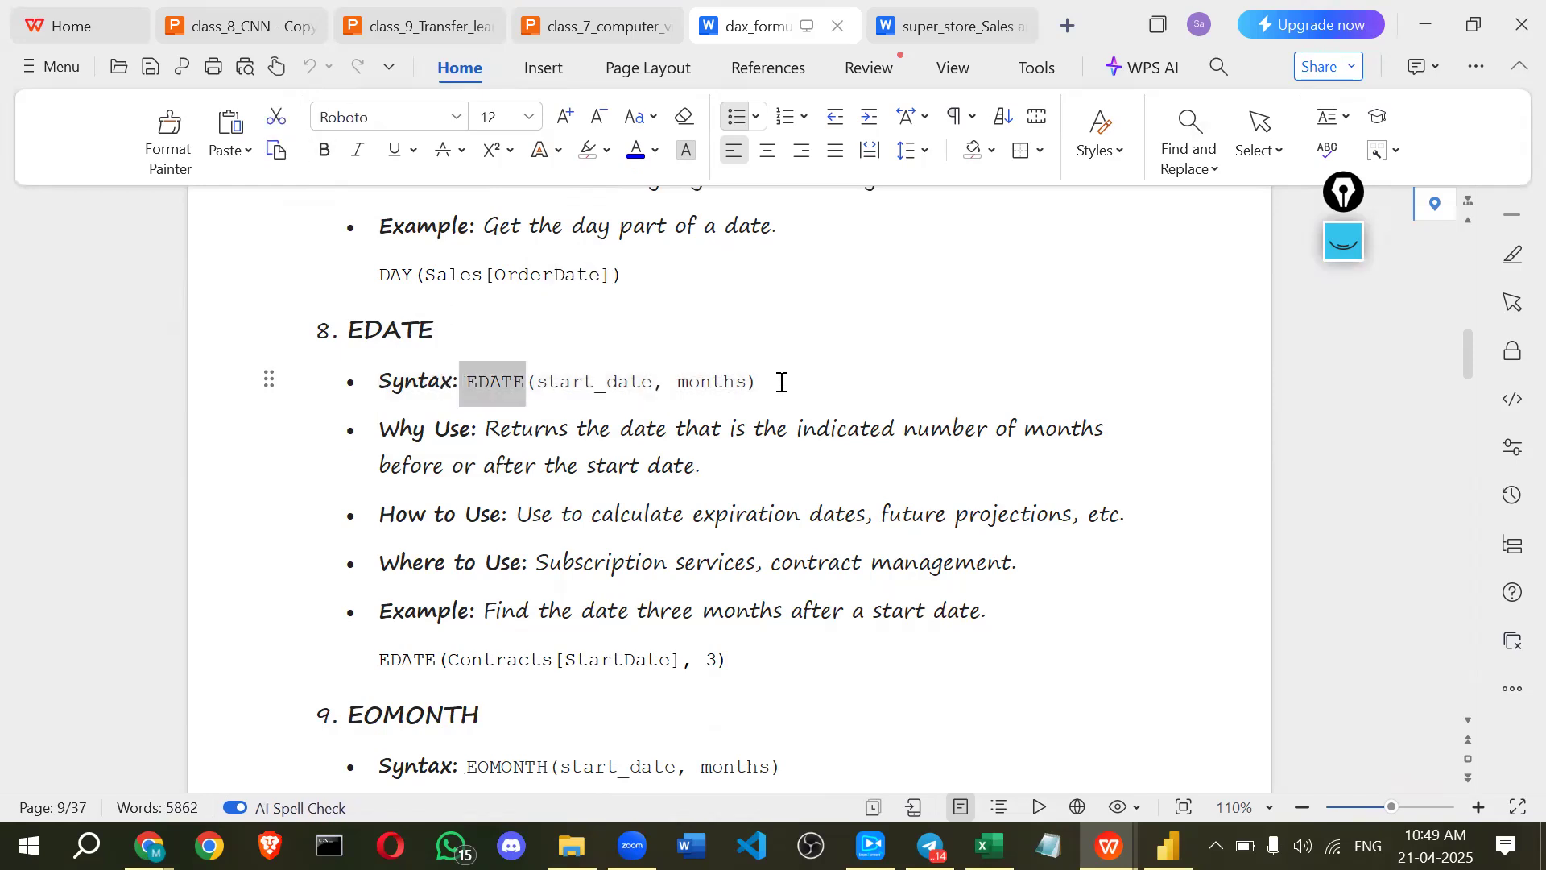
shift+click(781, 382)
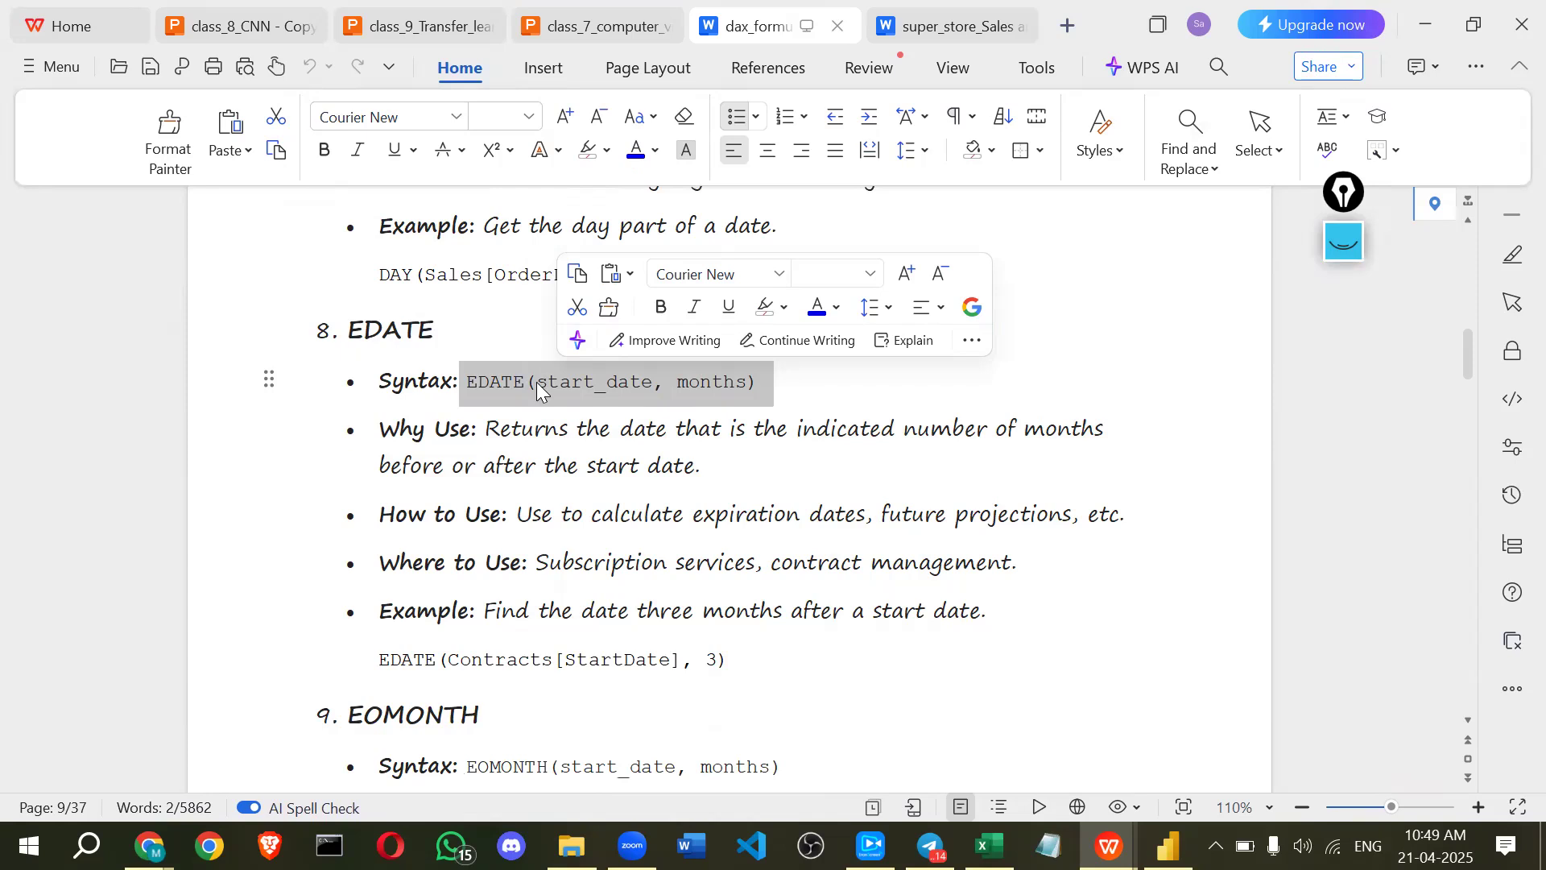
click(378, 461)
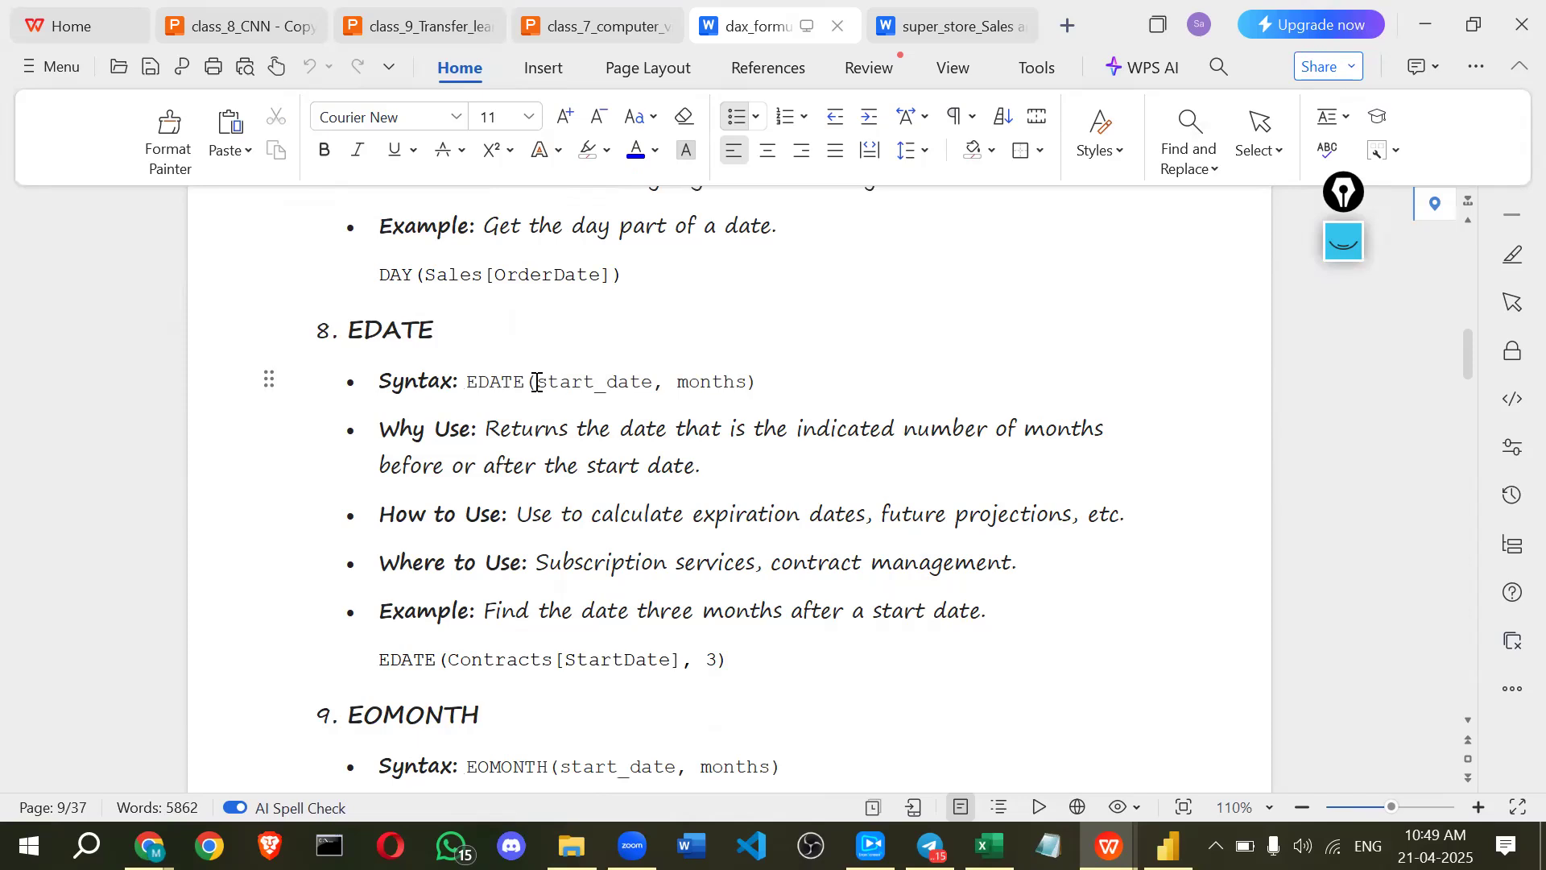
double_click(653, 376)
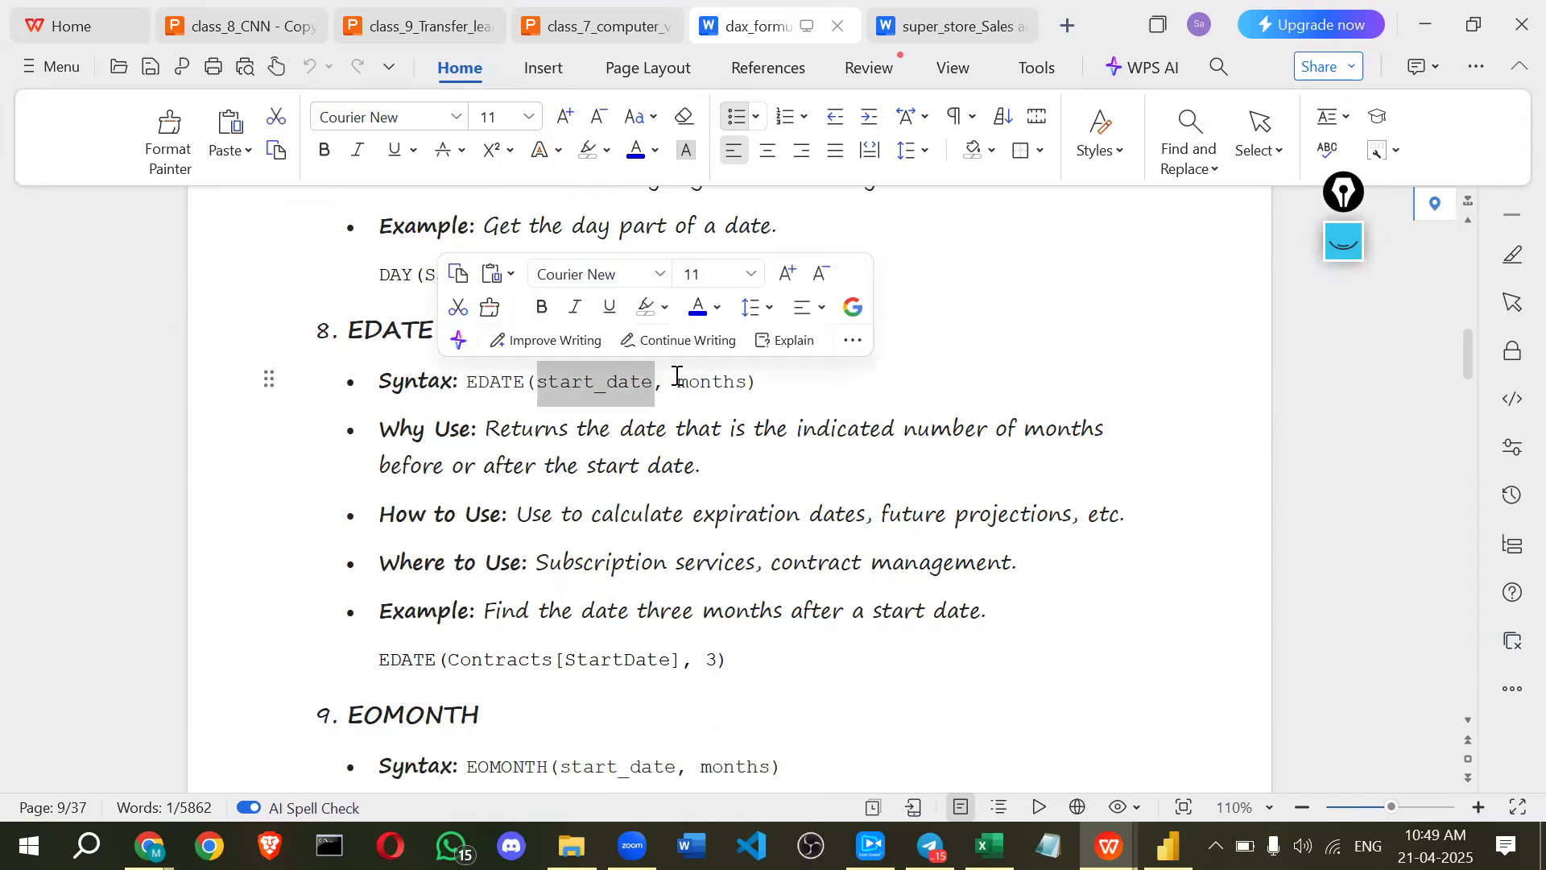
double_click(750, 372)
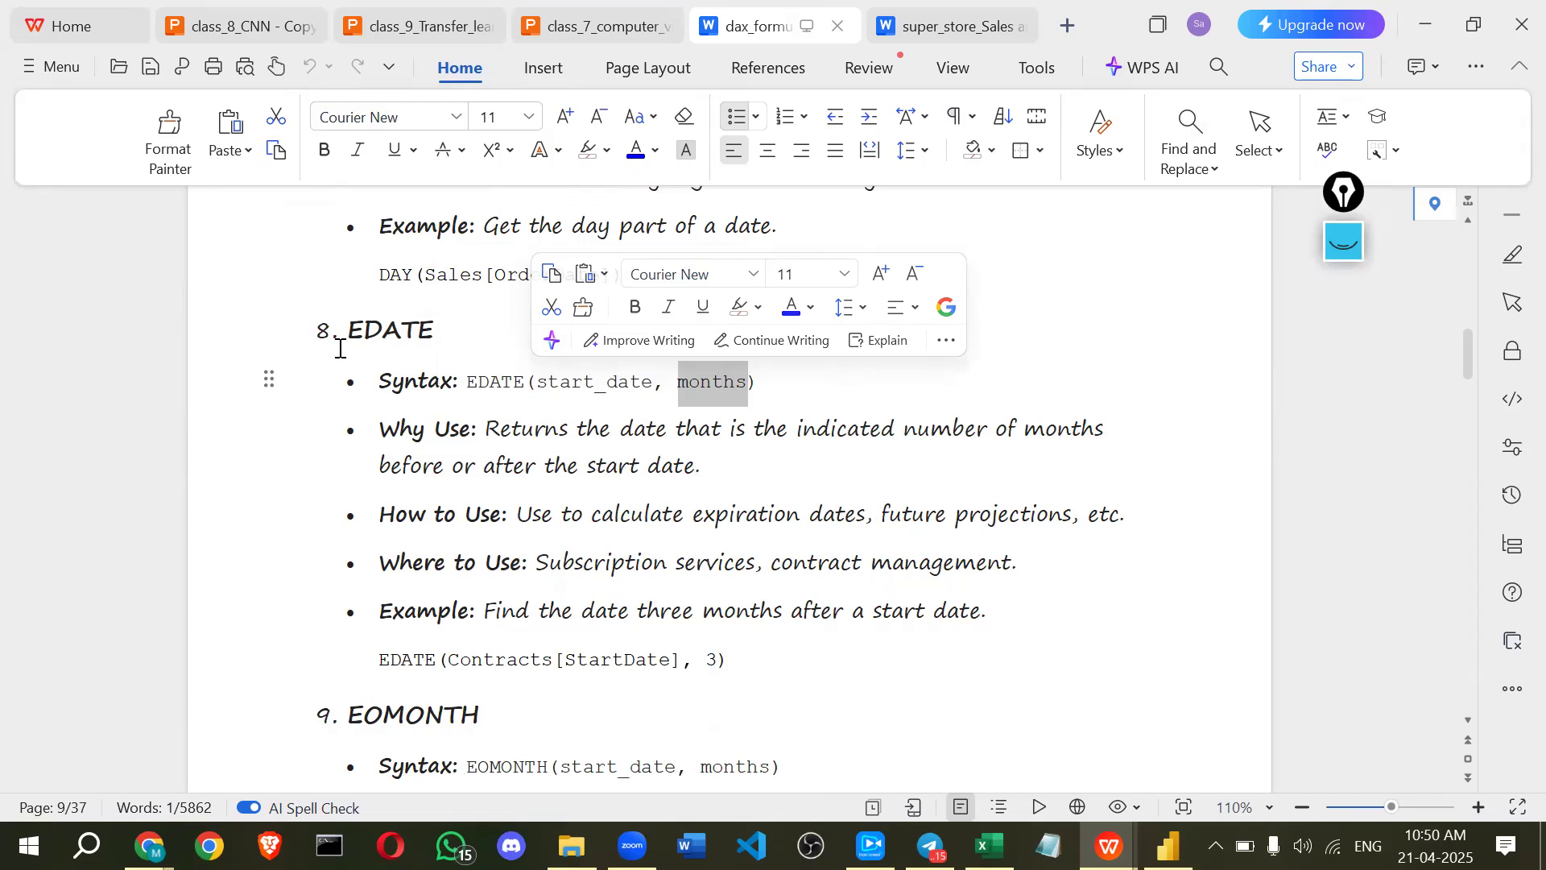
- Compare the EDATE and EOMONTH sections, highlighting each heading in turn and ending on EOMONTH
scroll(345, 404, down, 3)
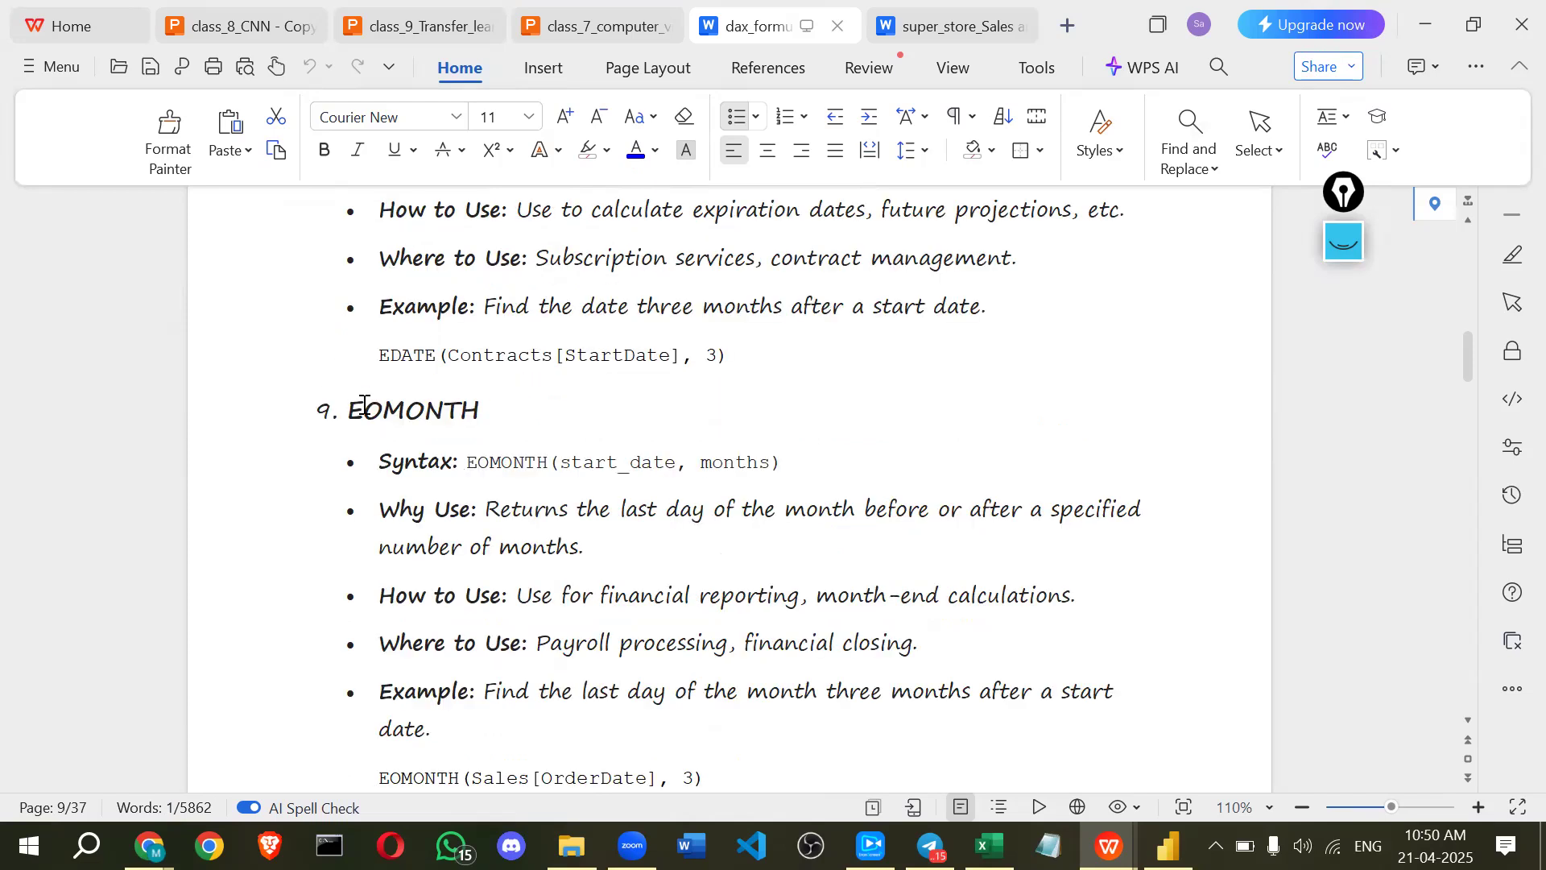
double_click(483, 405)
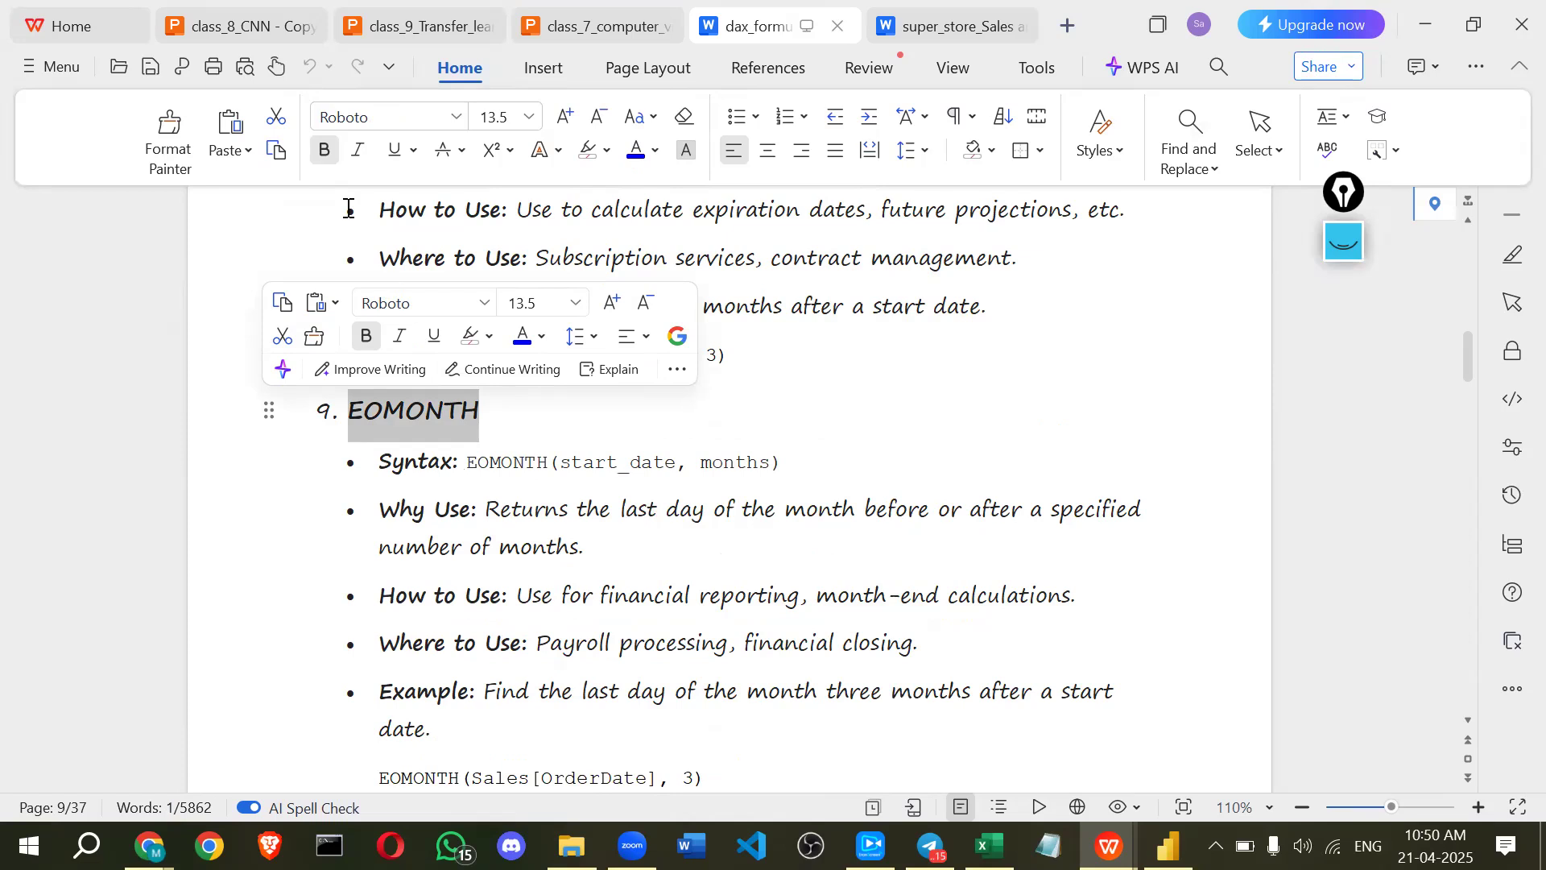
scroll(354, 211, up, 2)
double_click(438, 212)
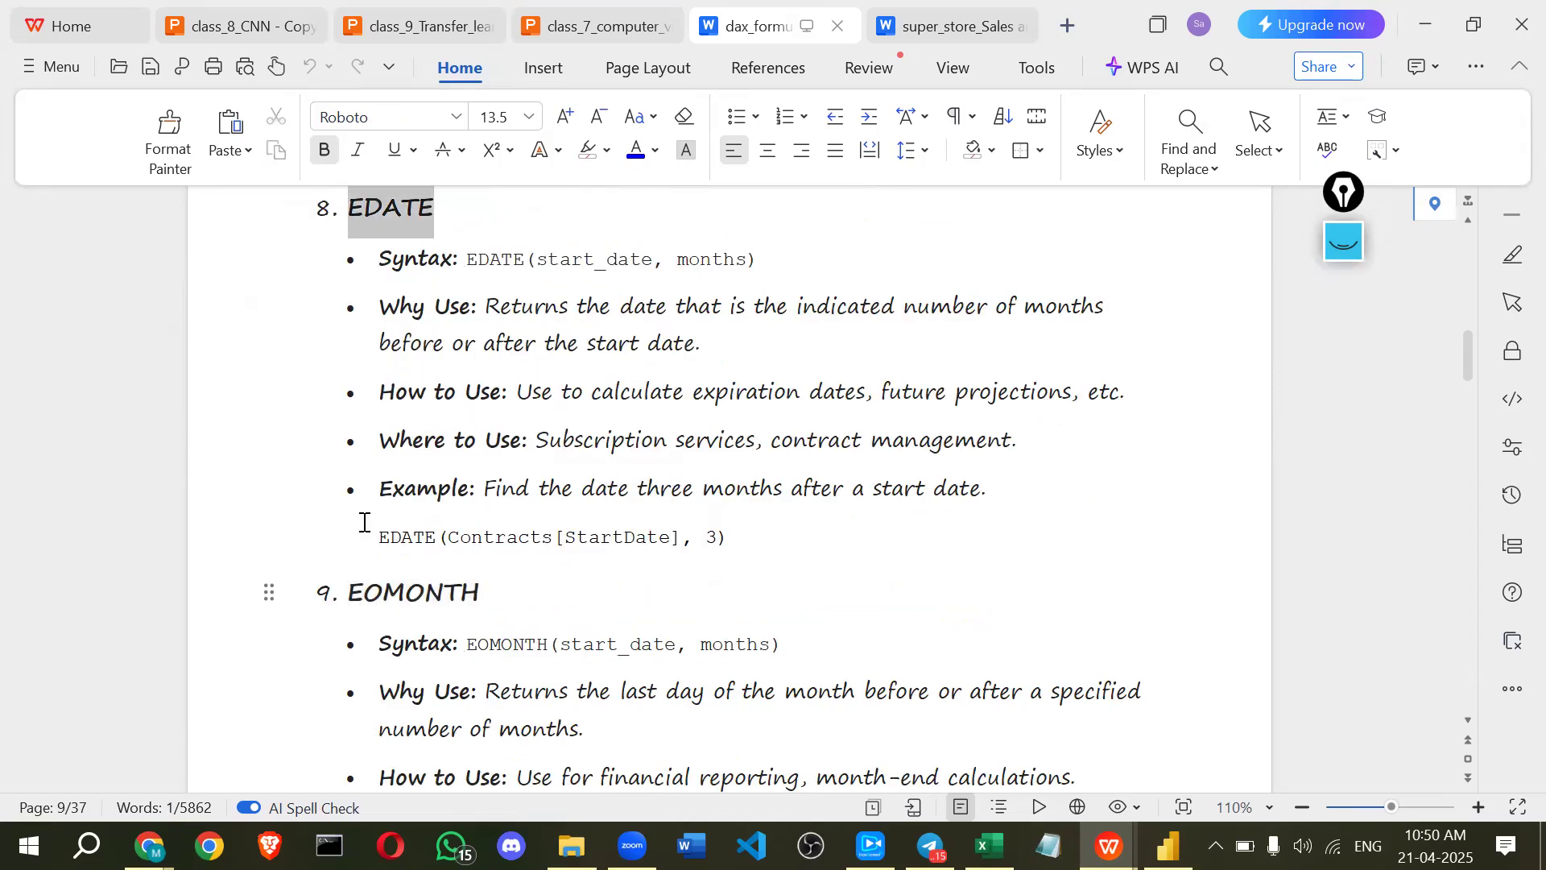
scroll(504, 538, down, 1)
double_click(507, 534)
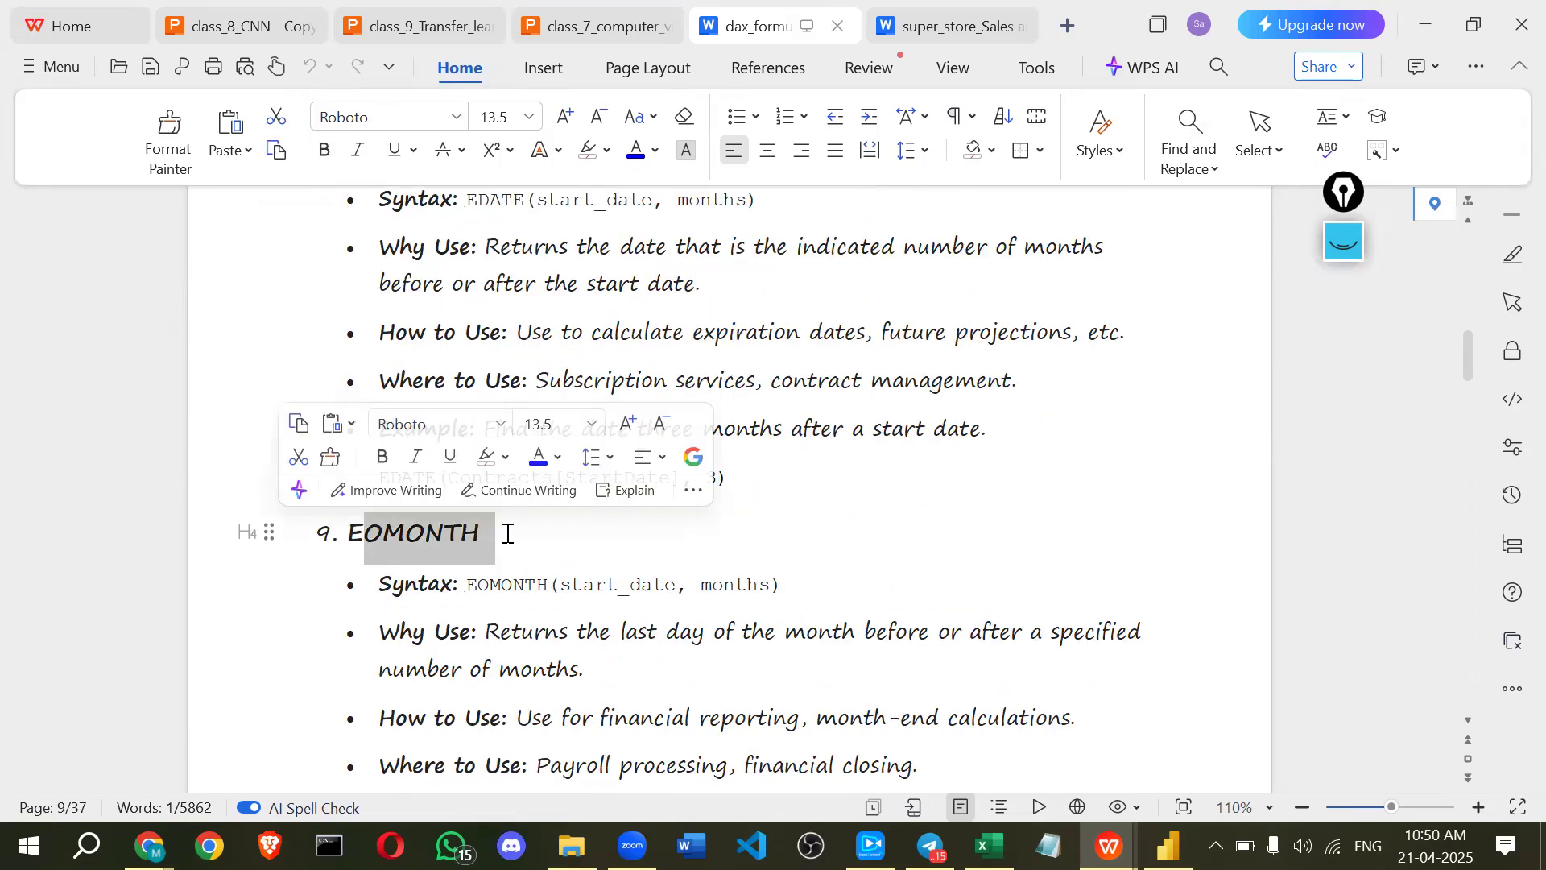
- Examine EOMONTH's Why Use explanation, highlighting the text about the last day of the month, then clear the highlight
scroll(575, 540, down, 1)
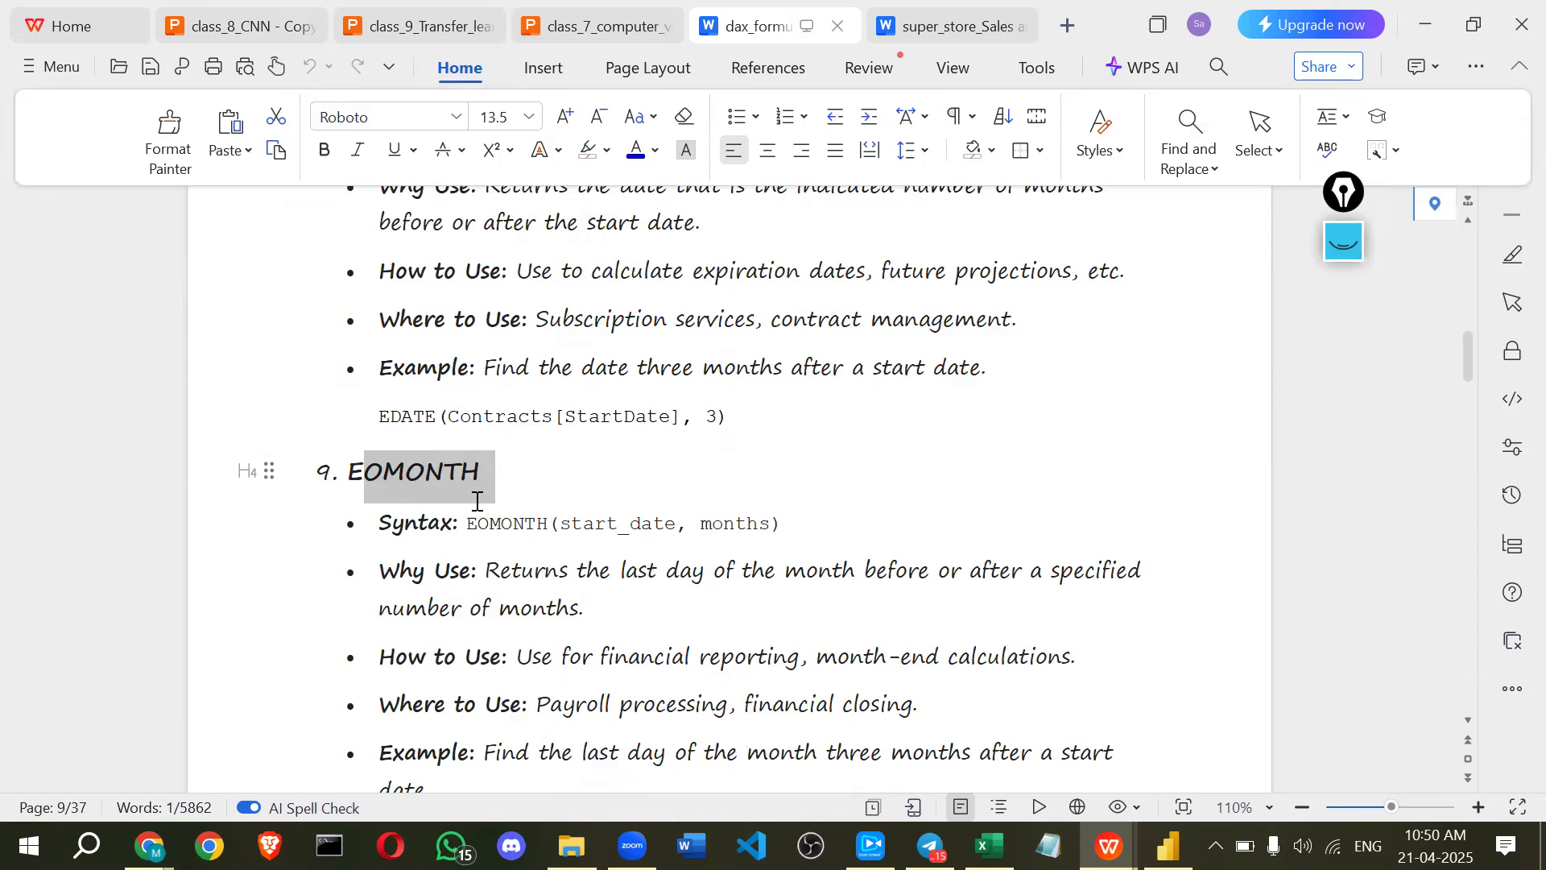
scroll(564, 509, down, 1)
drag(674, 518, 983, 510)
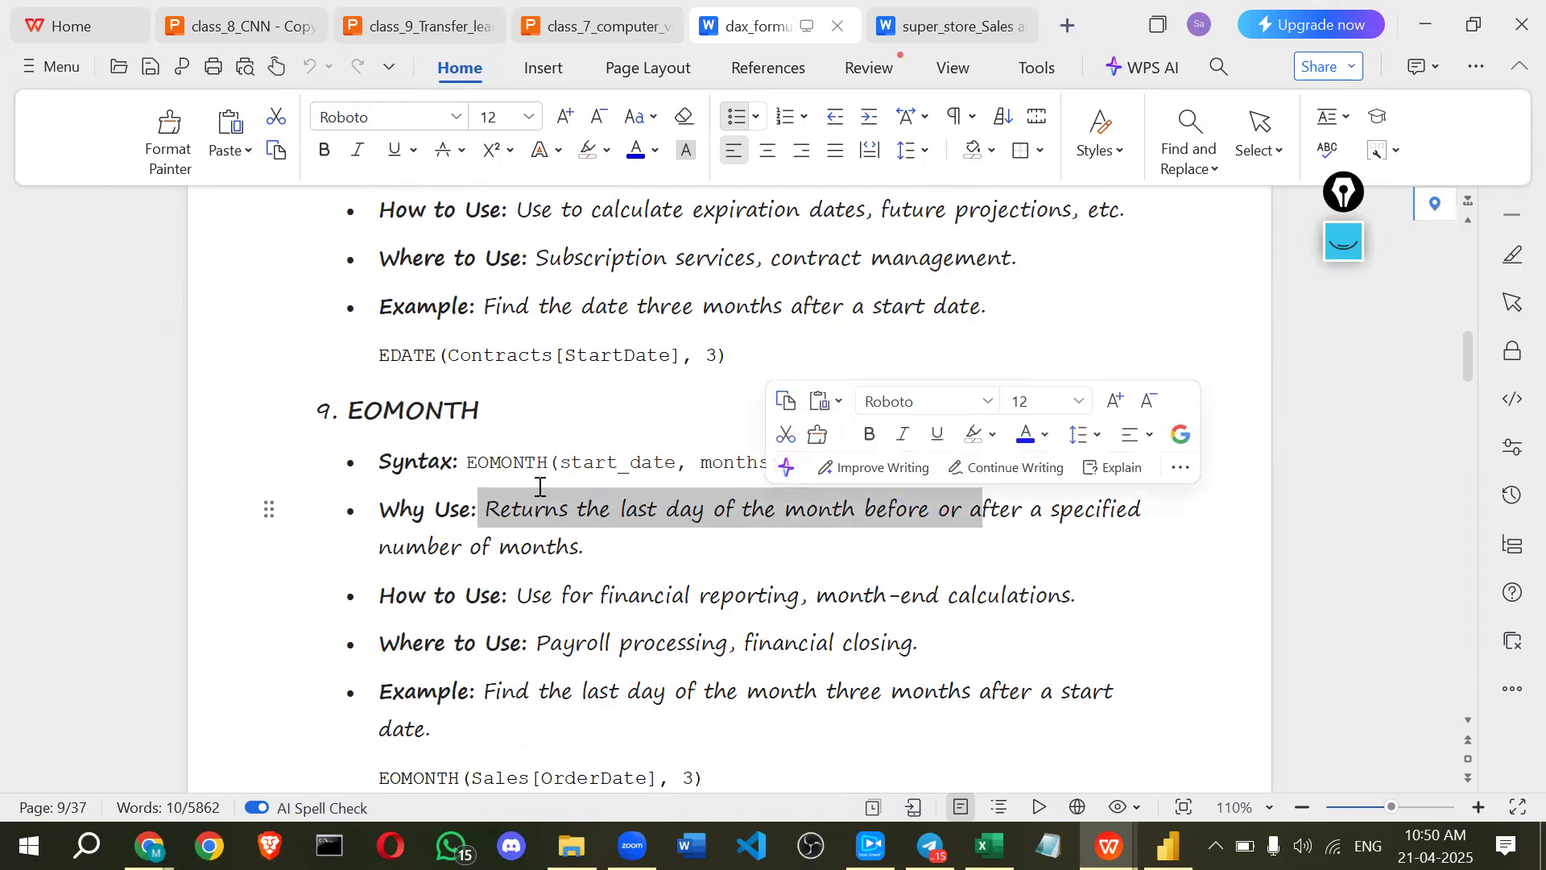
click(596, 483)
- Look through the rest of EOMONTH and the HOUR, MINUTE and MONTH sections, highlighting HOUR's datetime argument
scroll(596, 483, down, 3)
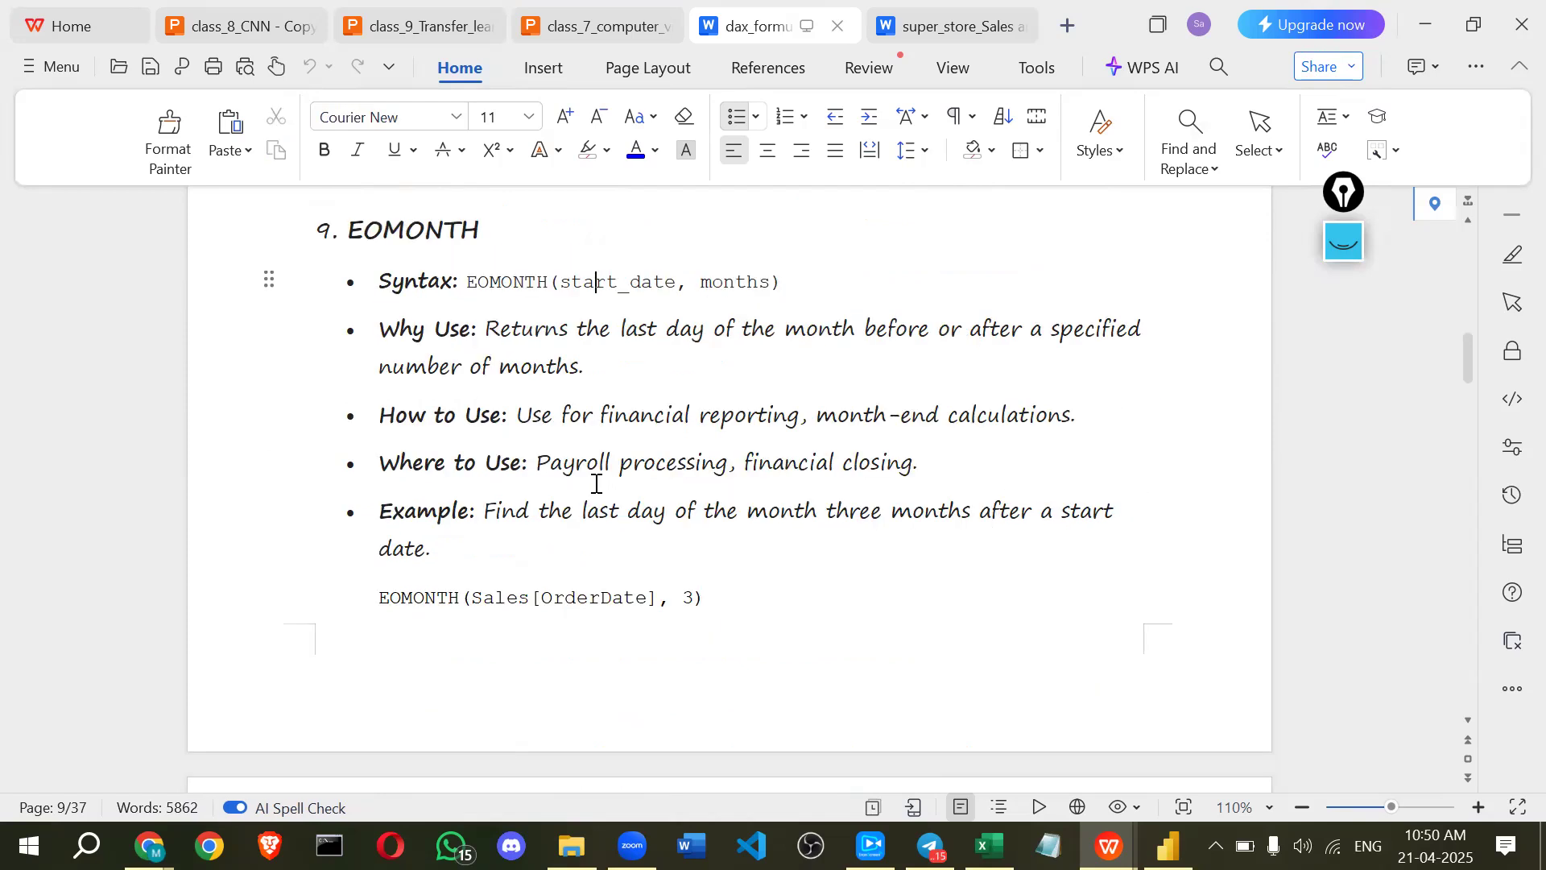
scroll(596, 483, down, 6)
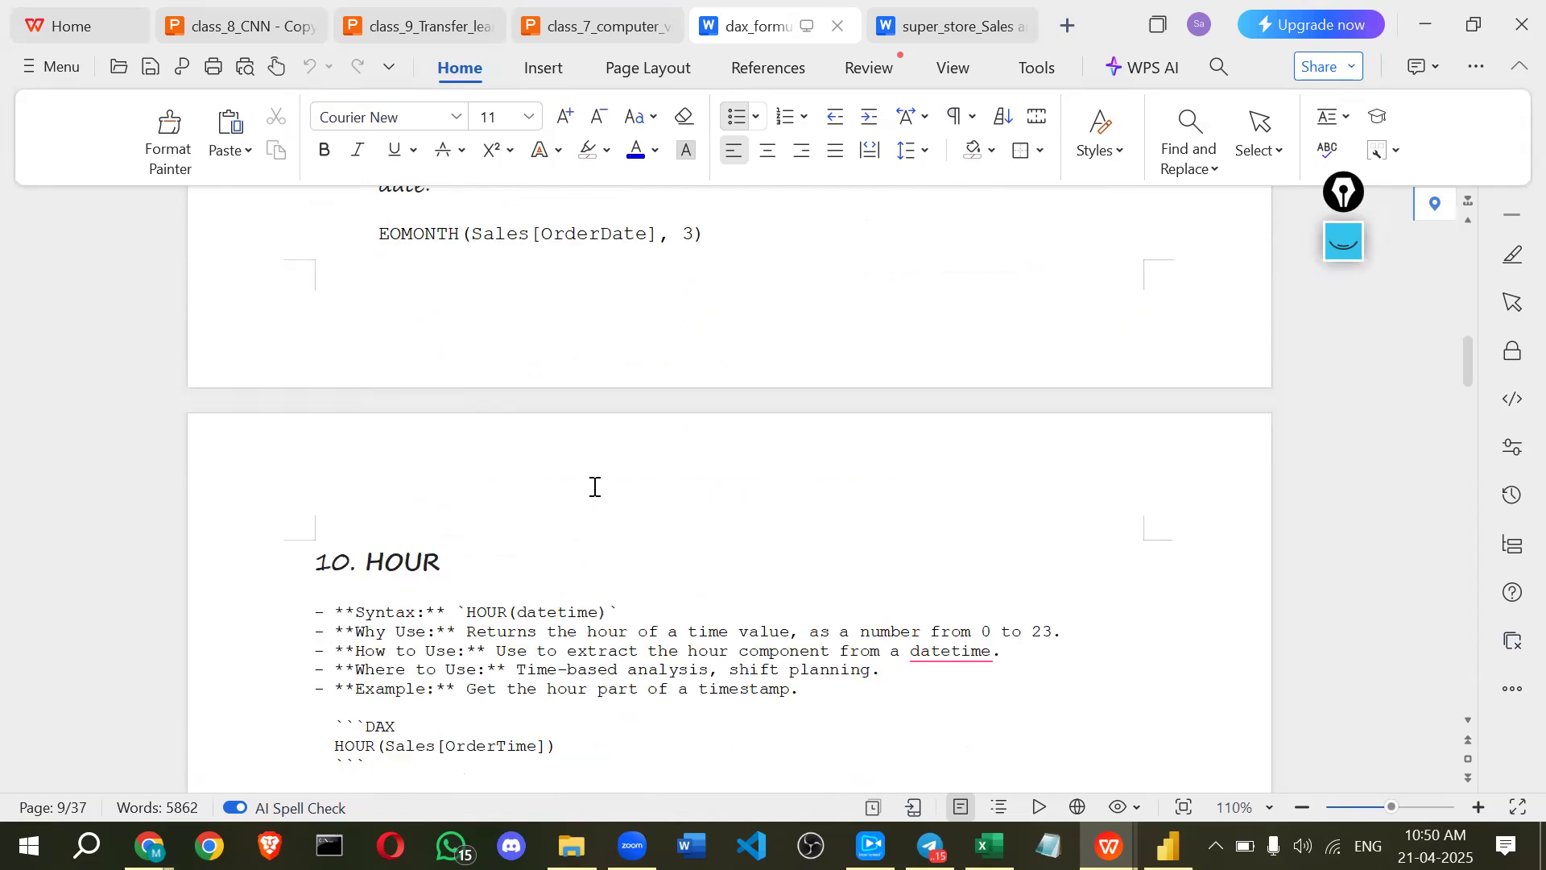
scroll(594, 486, down, 1)
scroll(594, 487, down, 3)
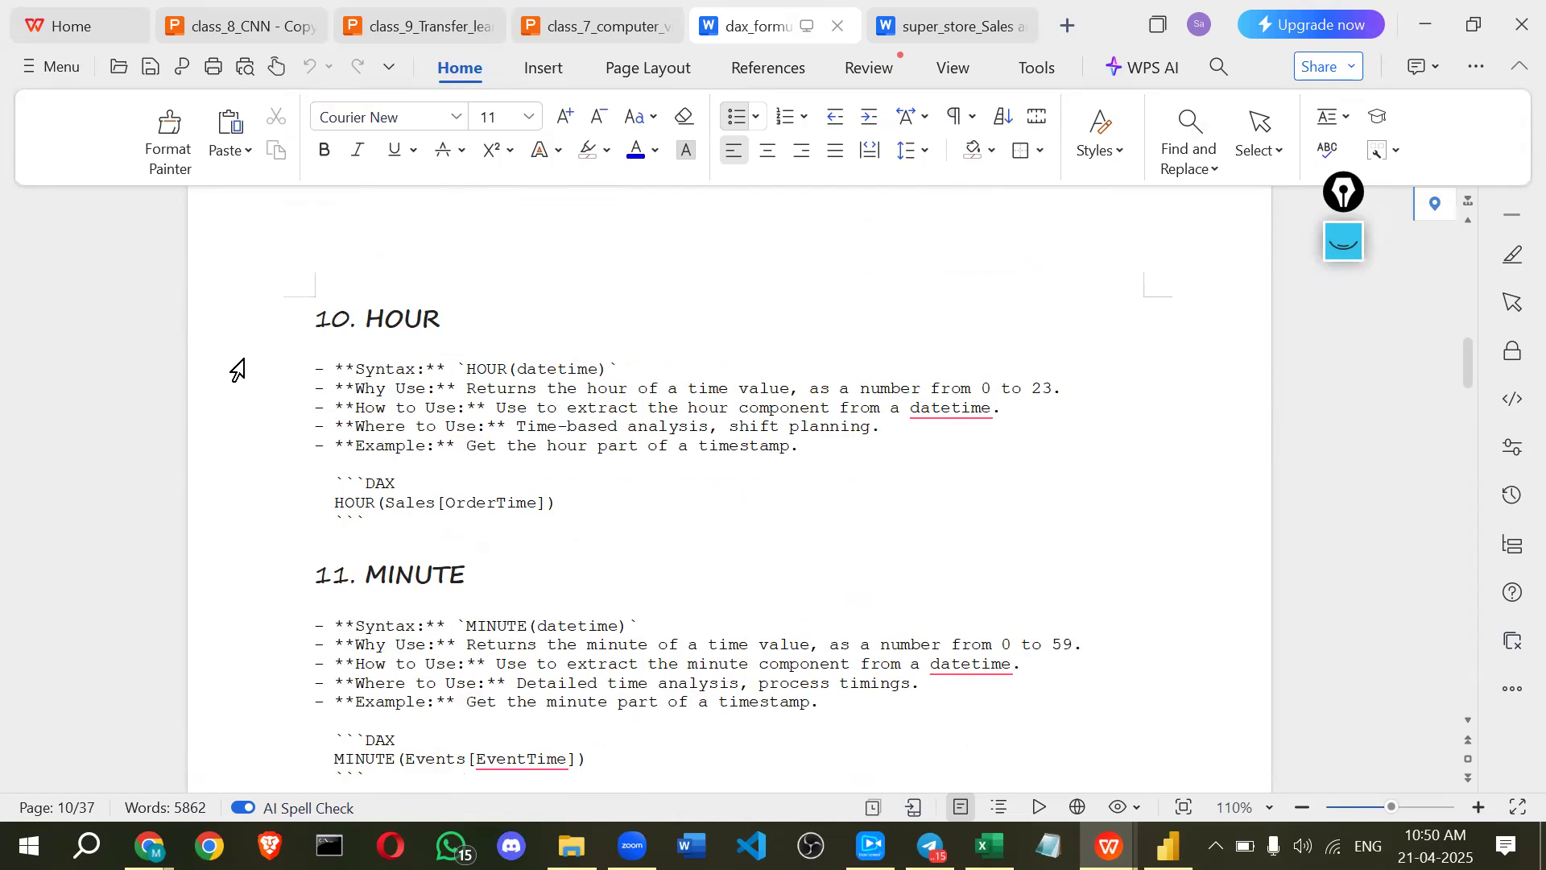
double_click(597, 369)
scroll(483, 427, down, 3)
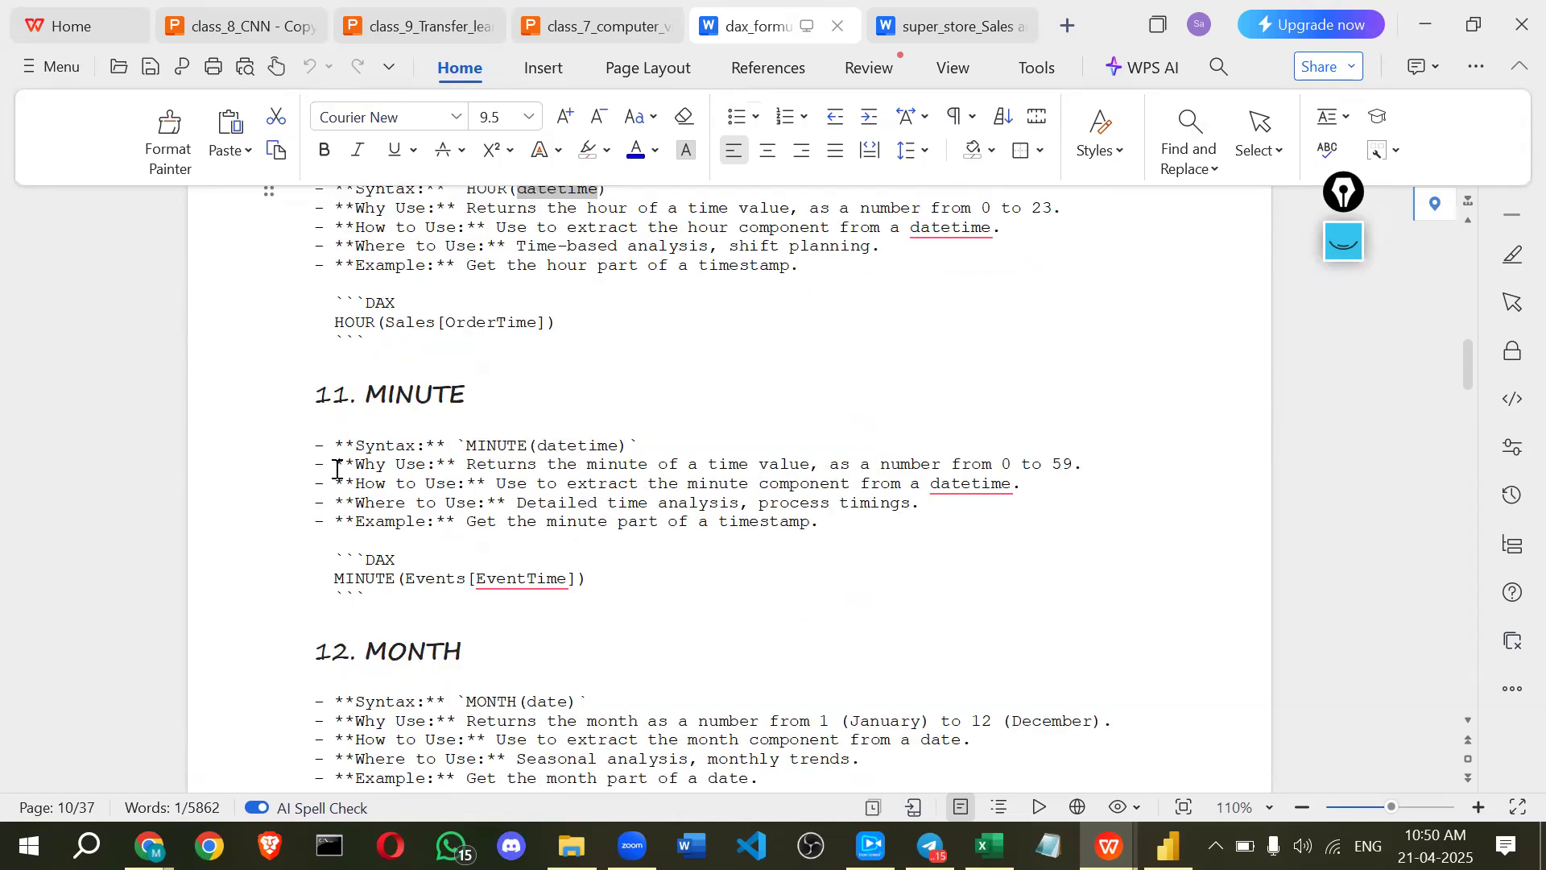
scroll(343, 454, down, 3)
scroll(346, 427, down, 4)
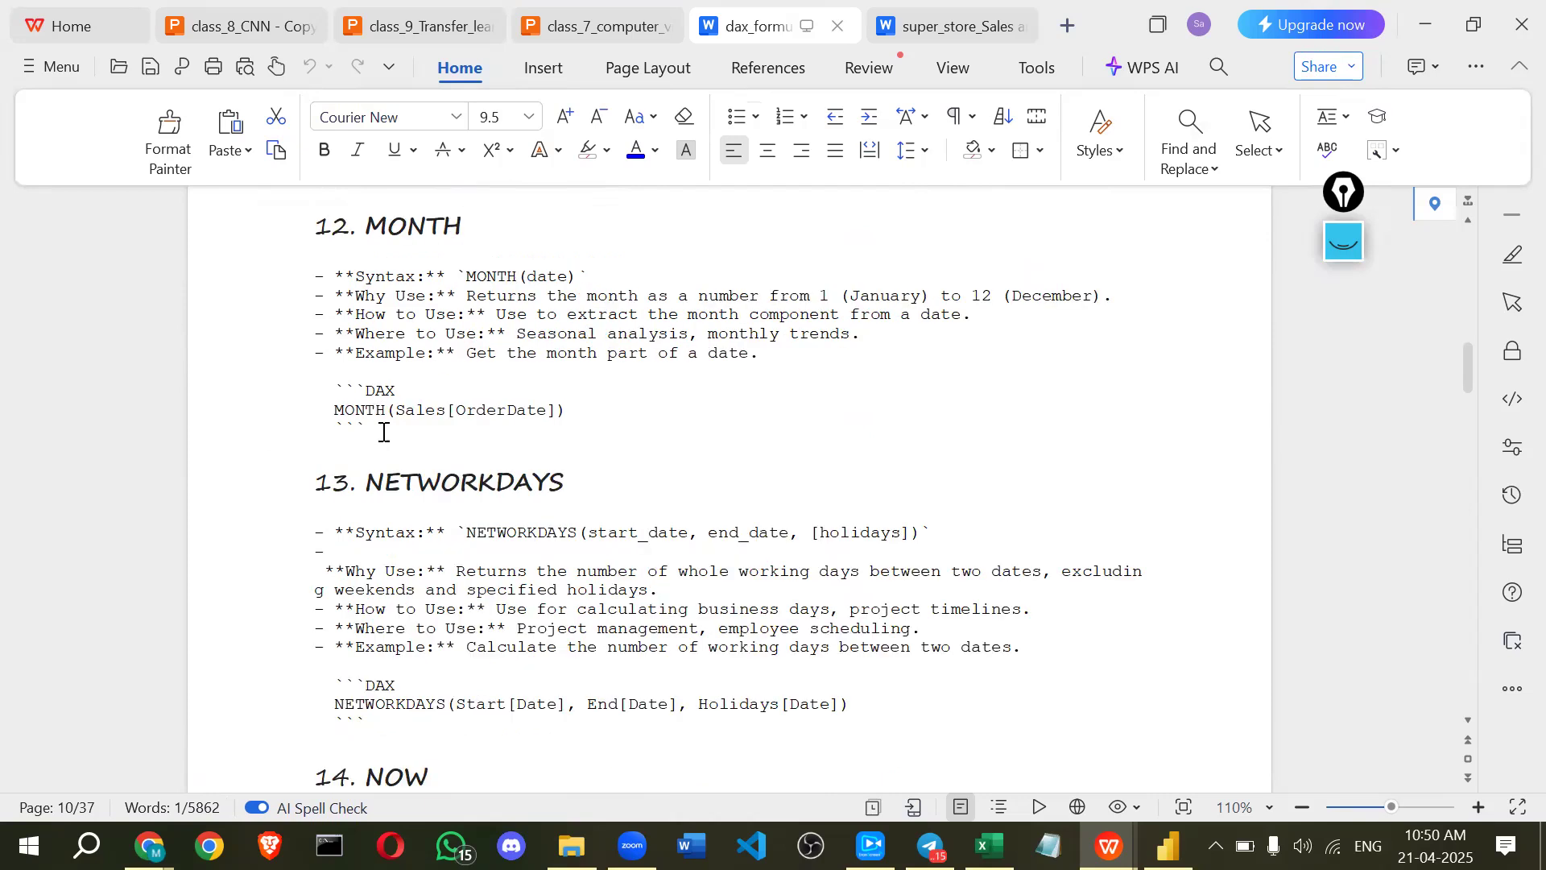
- Examine the NETWORKDAYS section, highlighting its heading and the optional [holidays] argument in the syntax
scroll(483, 434, down, 1)
double_click(572, 436)
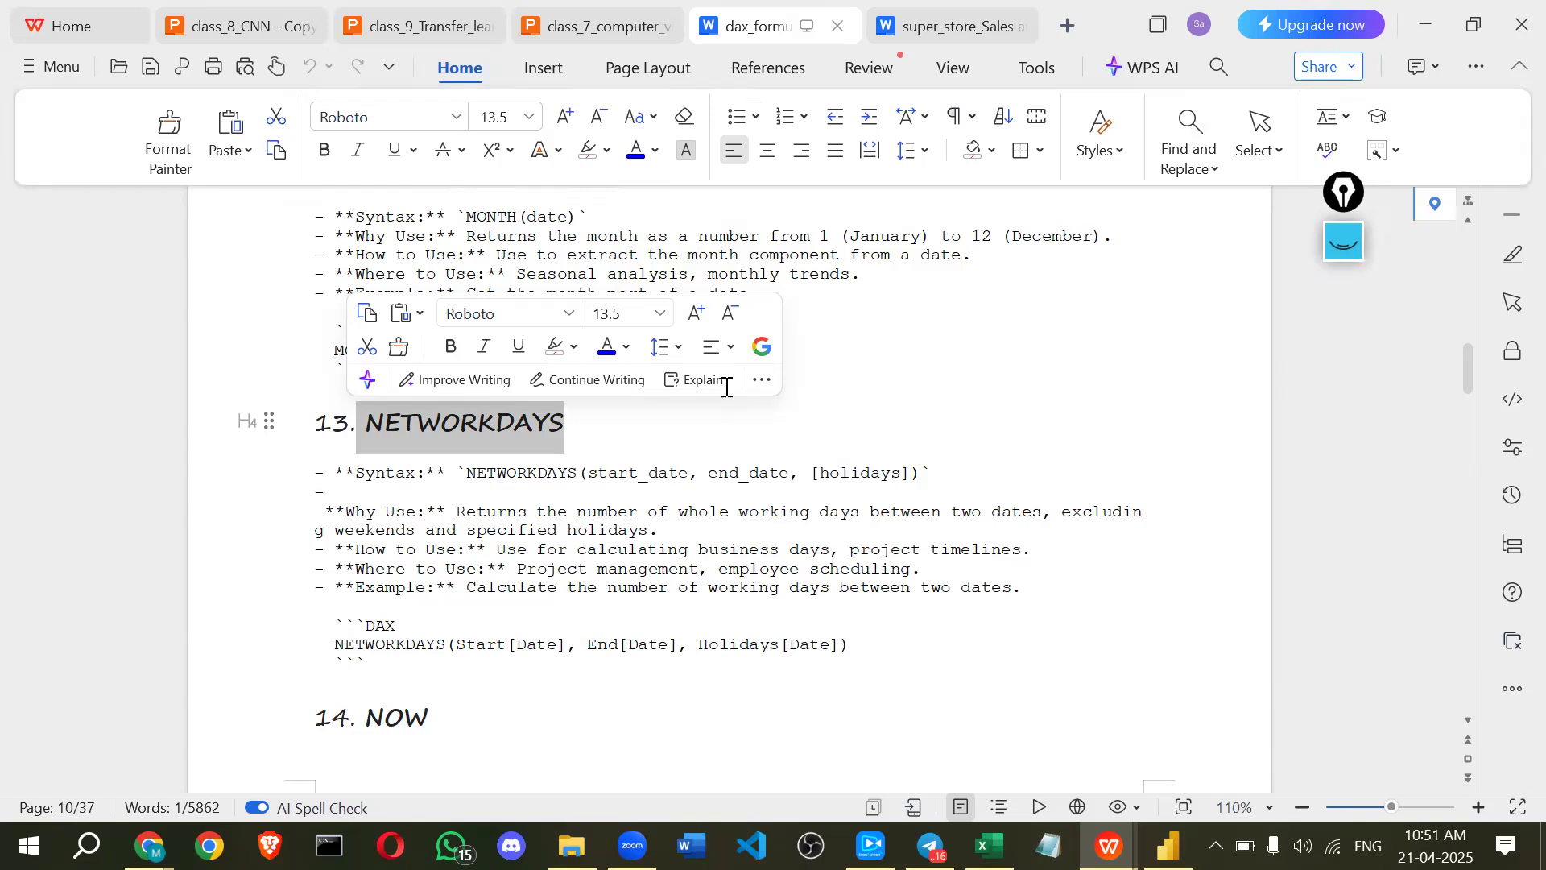
scroll(806, 412, down, 1)
drag(811, 413, 907, 416)
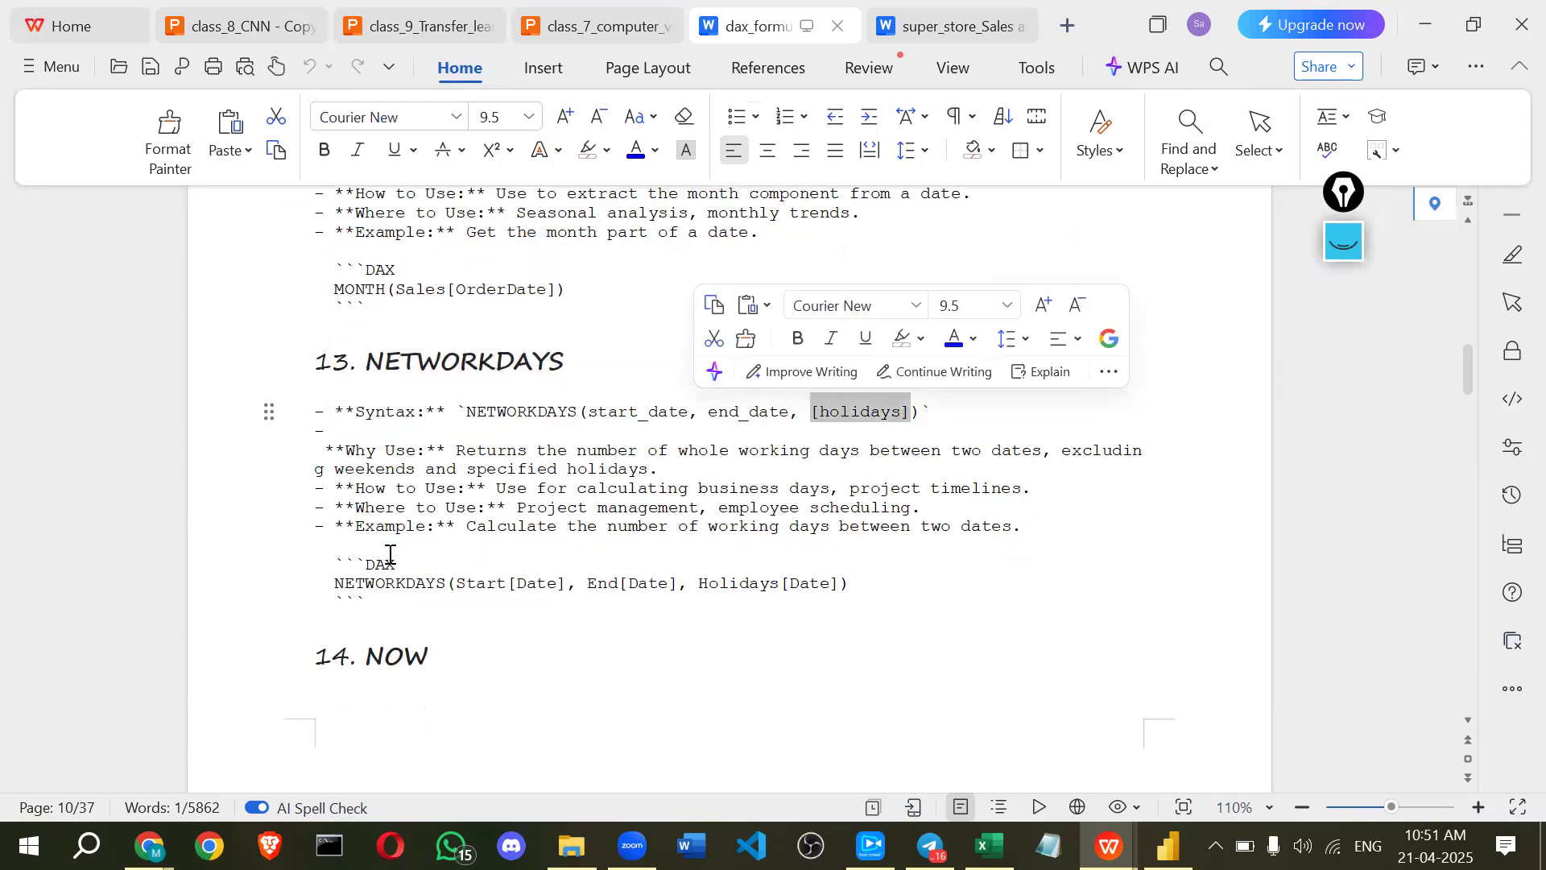
- Look through the NOW section and on to the QUARTER section of the notes
scroll(390, 554, down, 4)
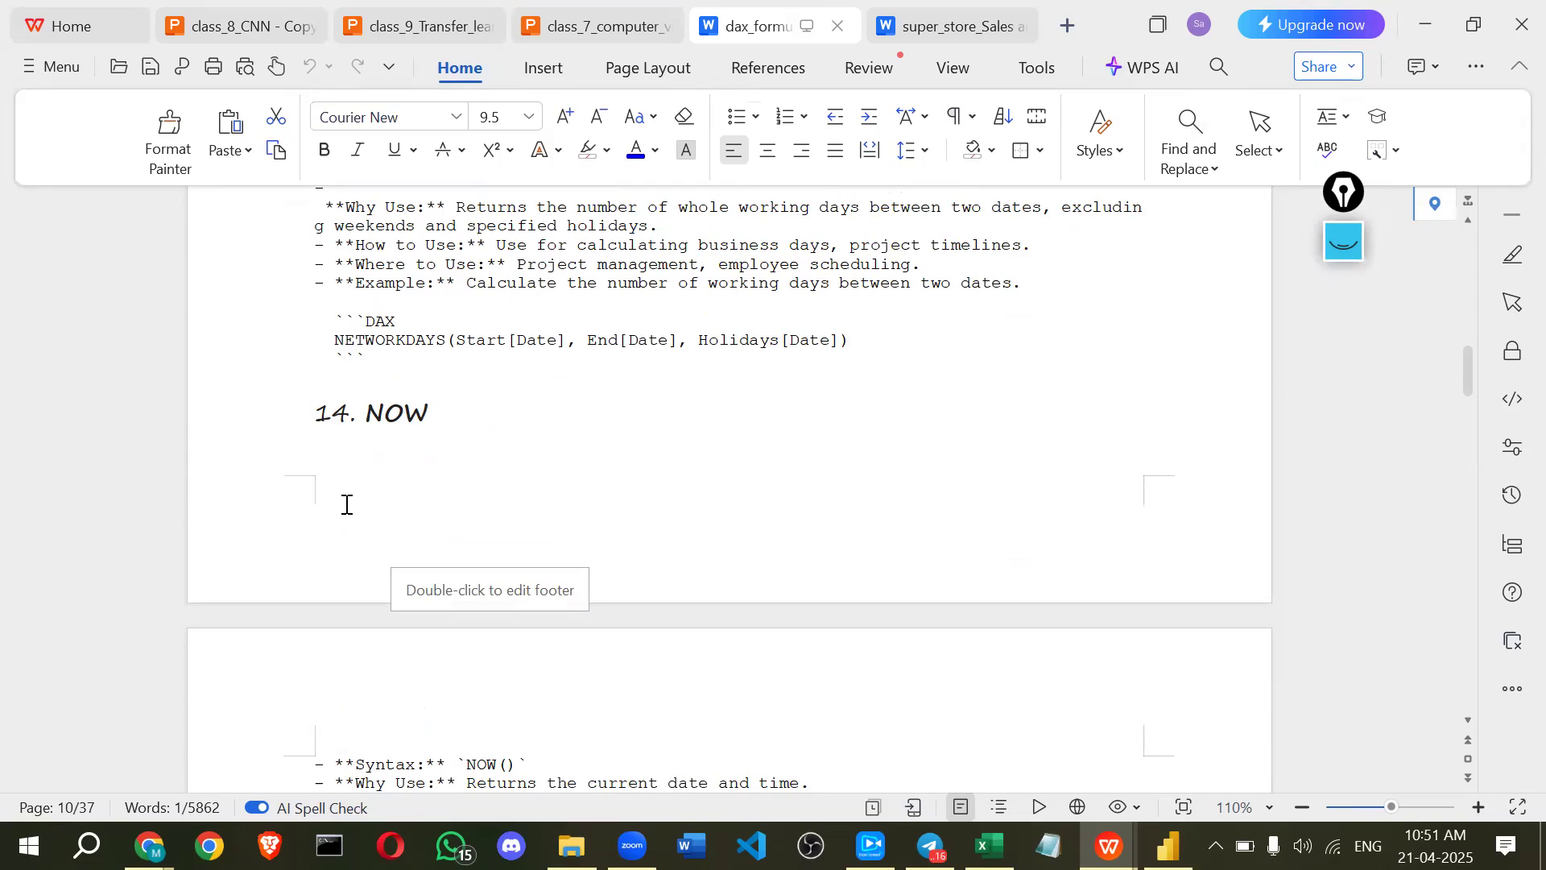
scroll(346, 501, down, 5)
scroll(345, 504, down, 3)
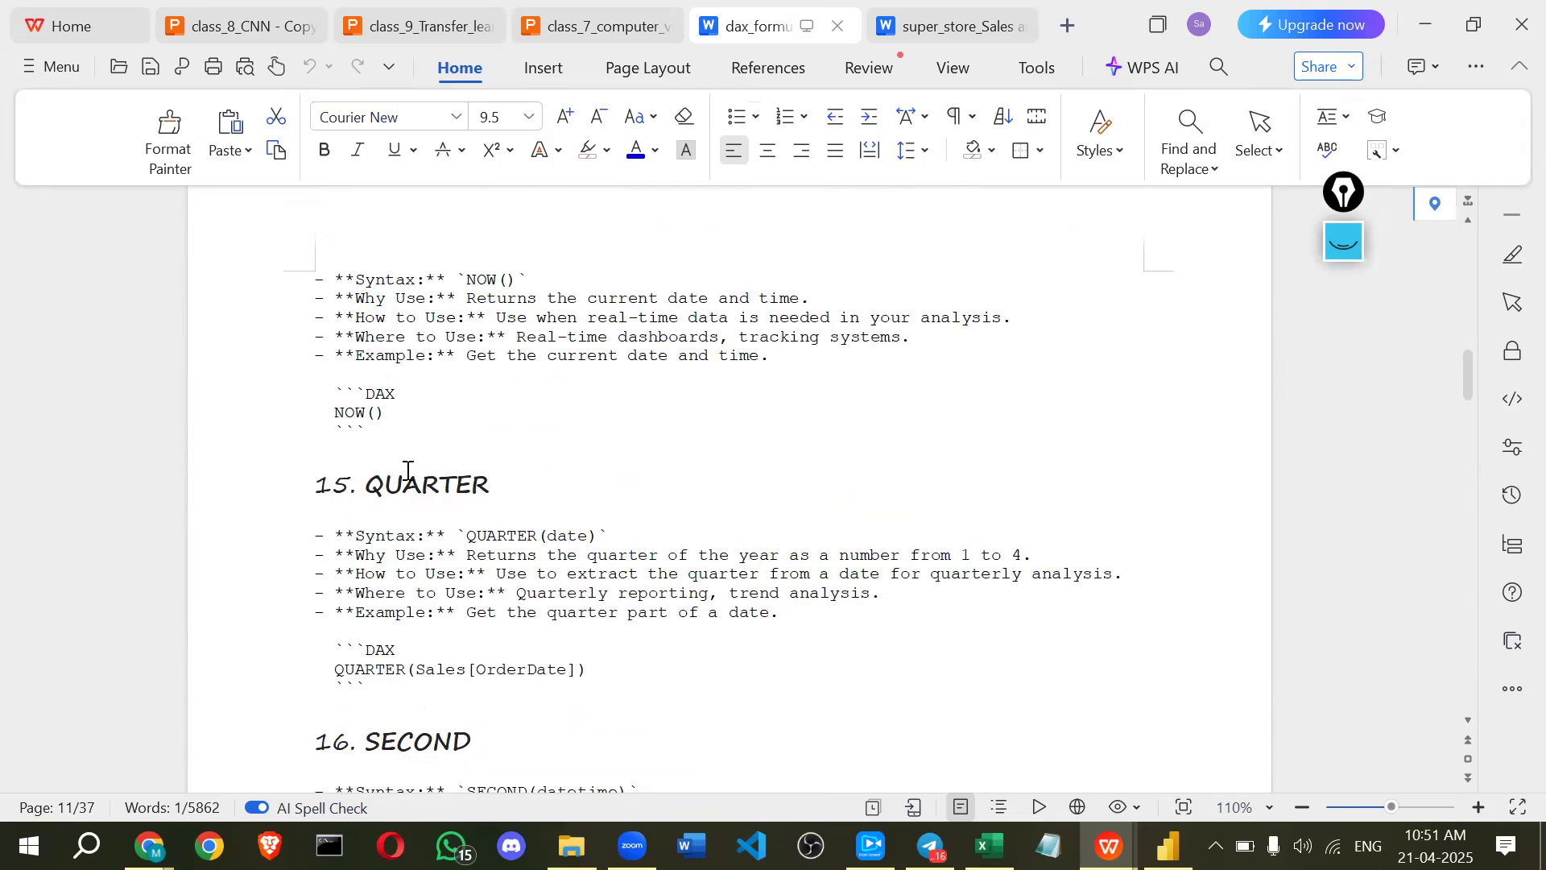
- Switch to Power BI Desktop and look across the Orders columns back to Row ID, then return to the date diff column
key(alt+Tab)
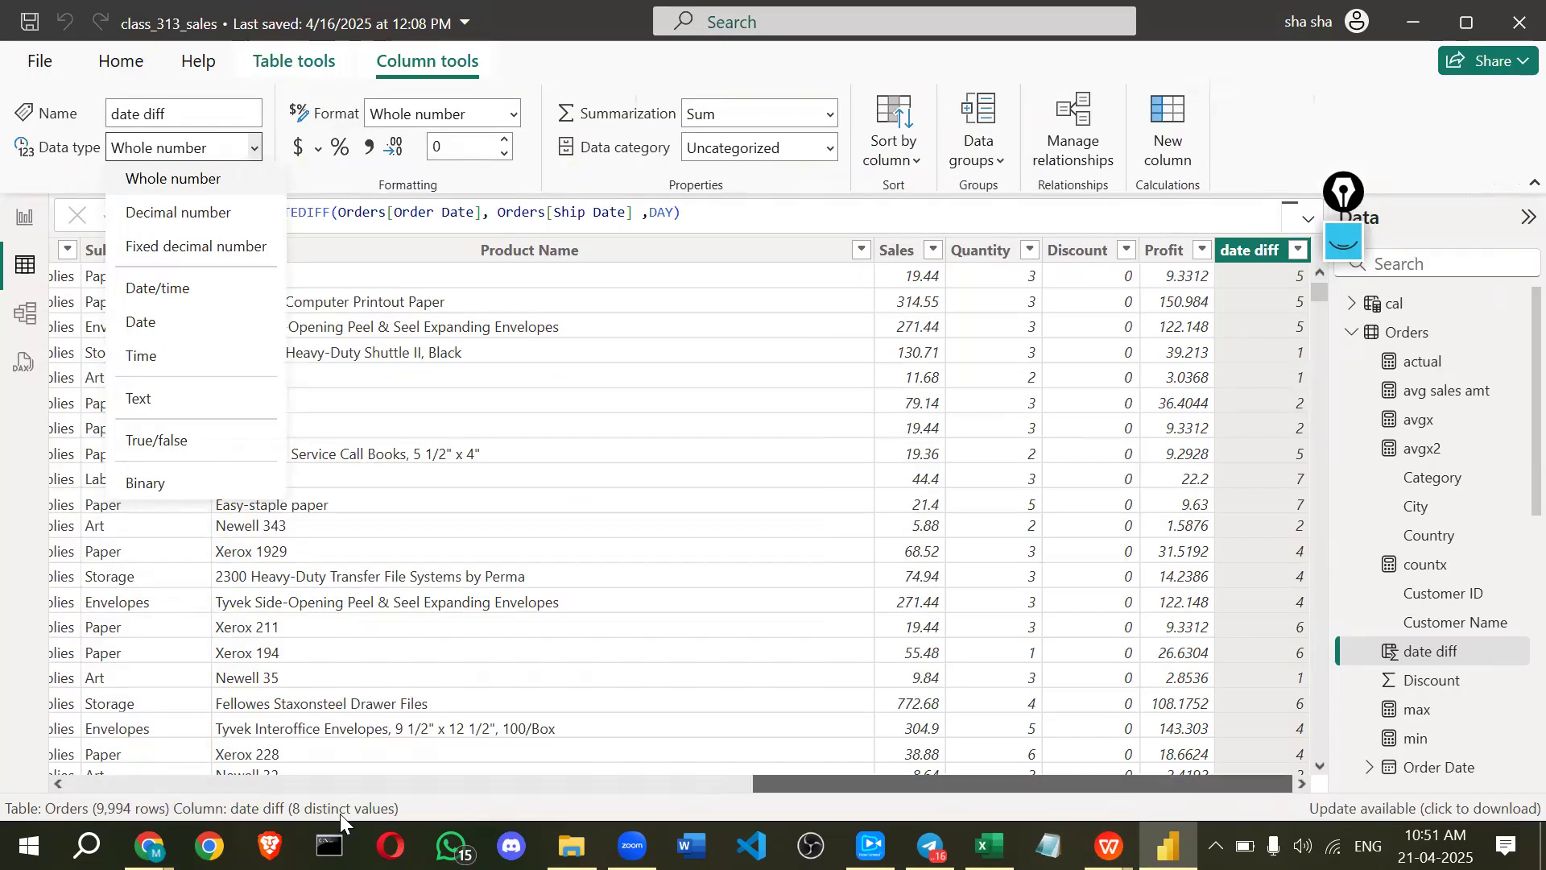
scroll(340, 782, left, 10)
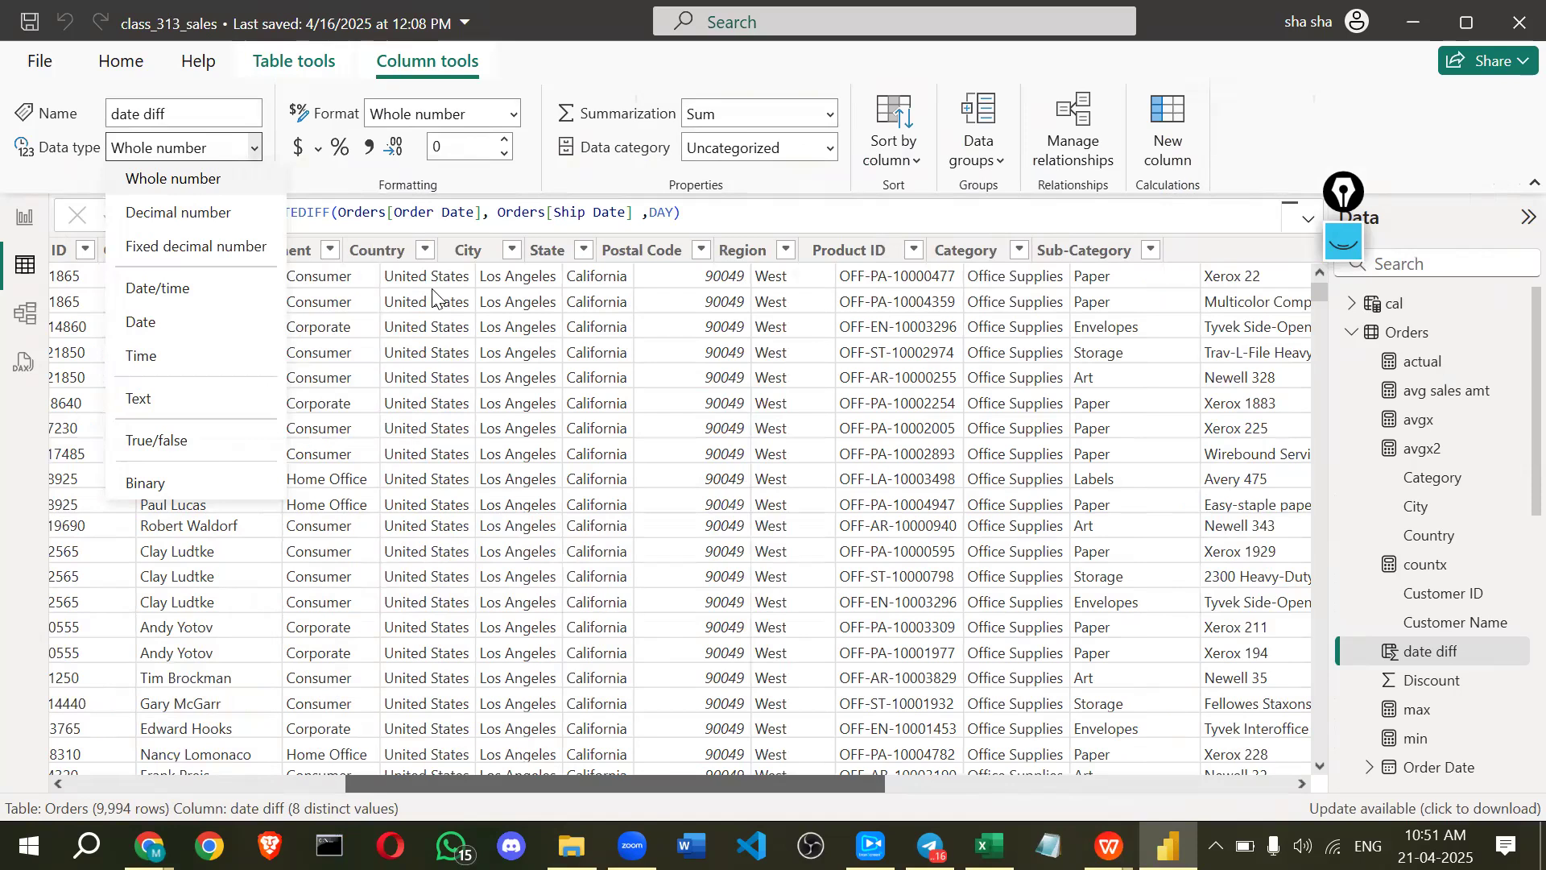
scroll(435, 292, left, 10)
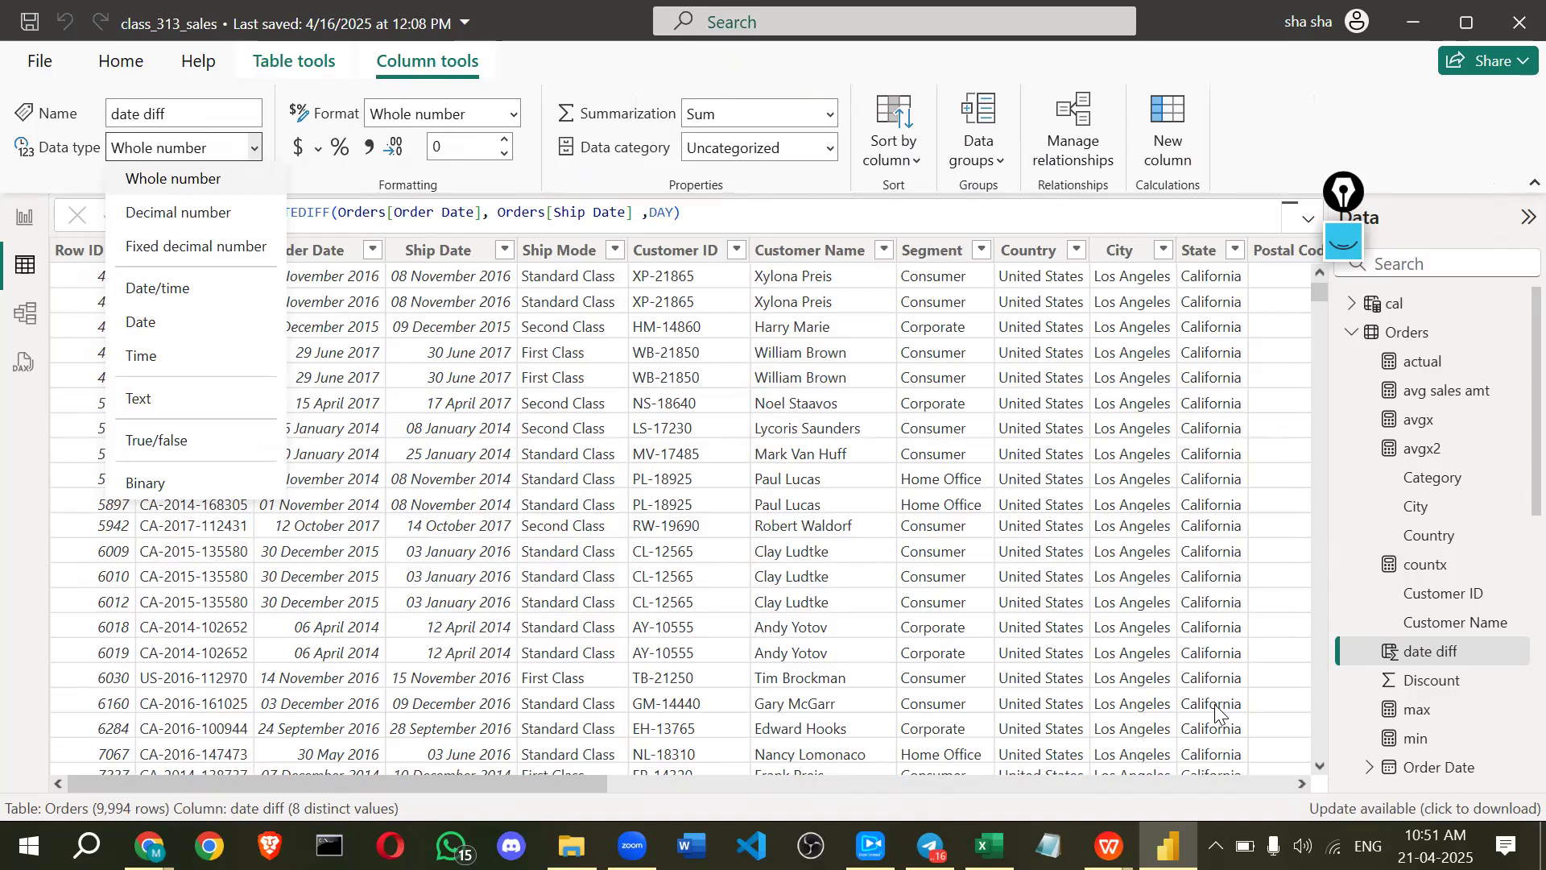
scroll(684, 515, right, 5)
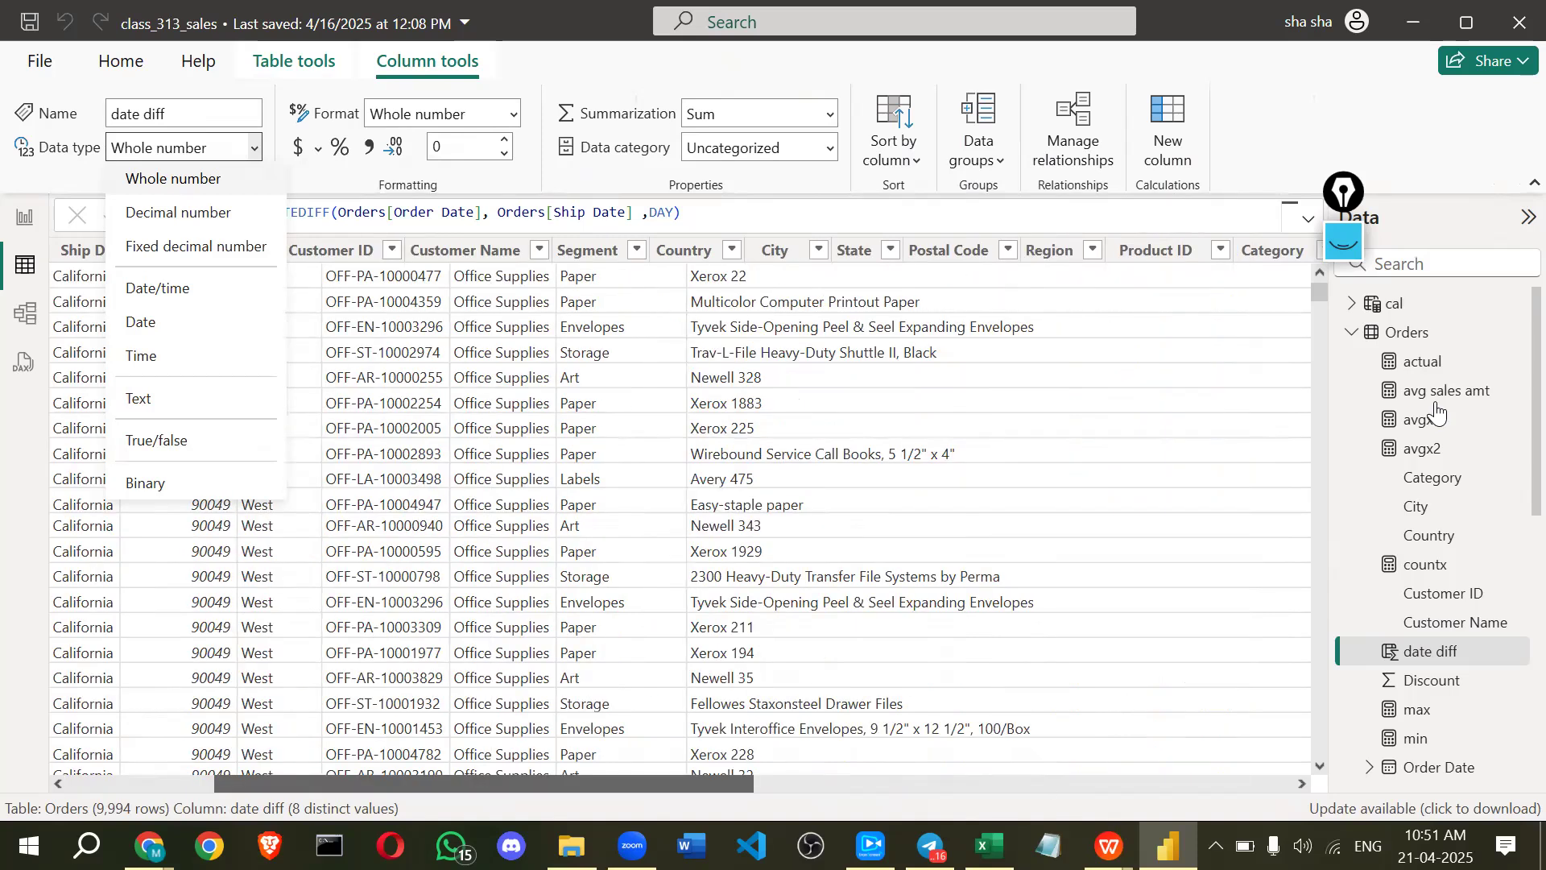
scroll(1309, 462, right, 10)
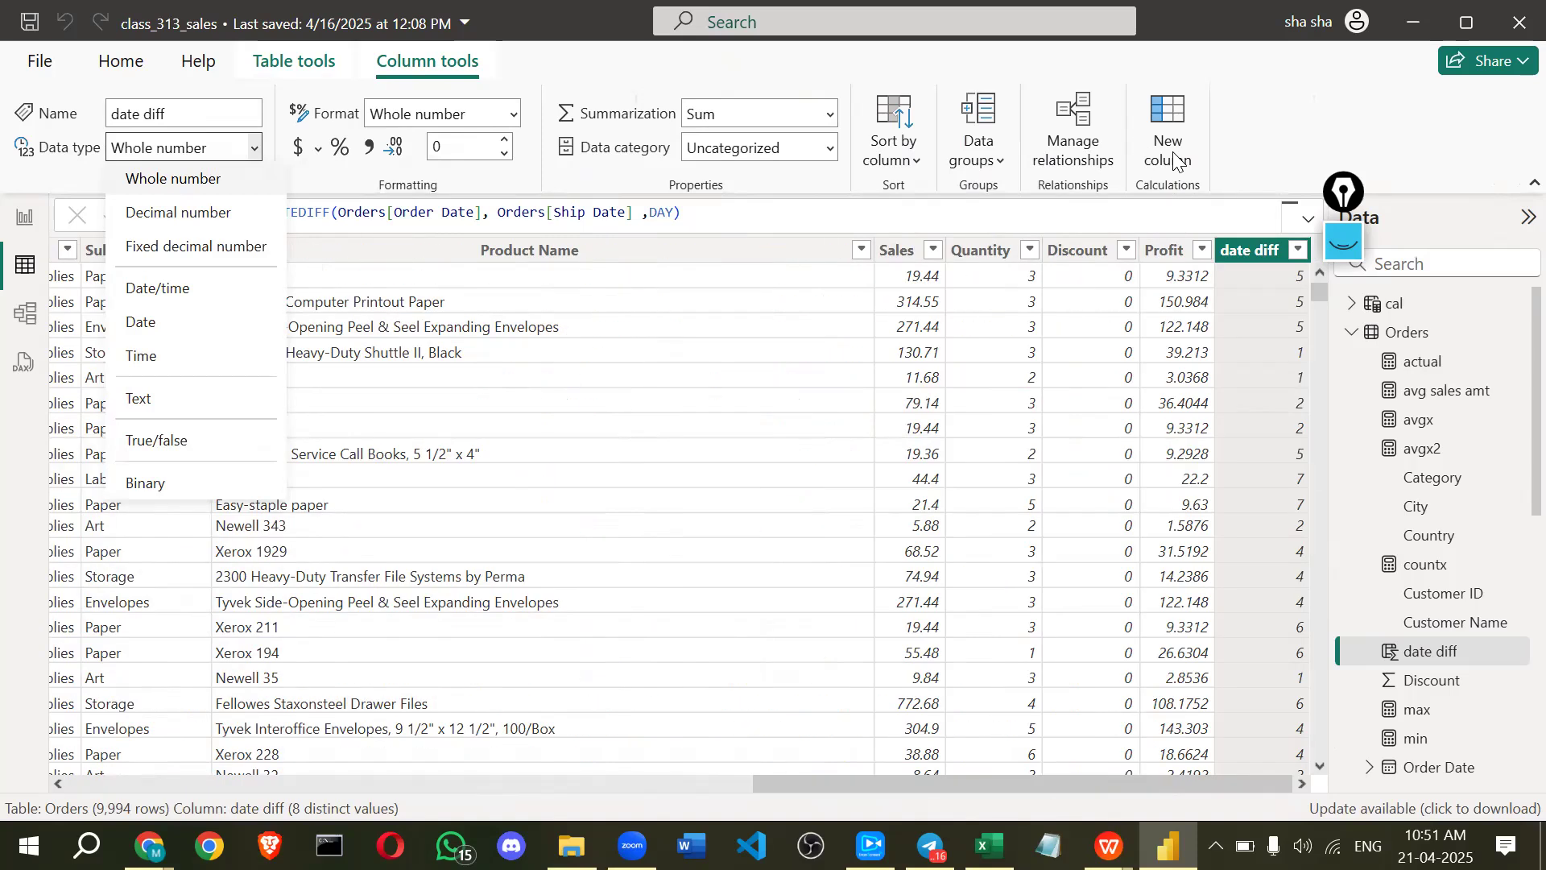
- Add a calculated column to the Orders table and begin its formula as quat = QUARTER(
click(1173, 153)
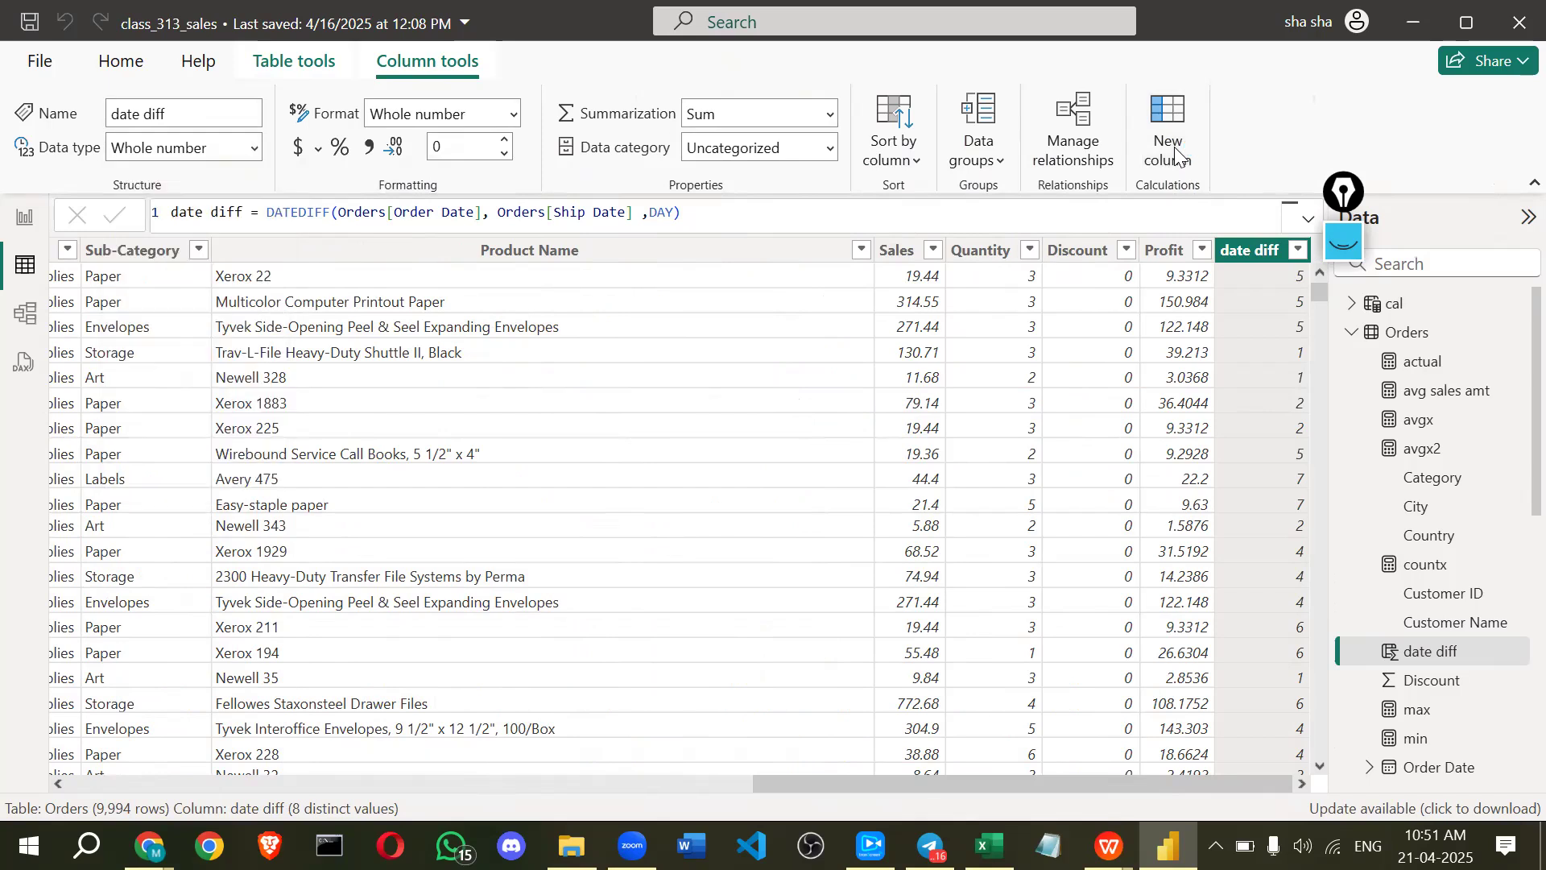
click(1174, 153)
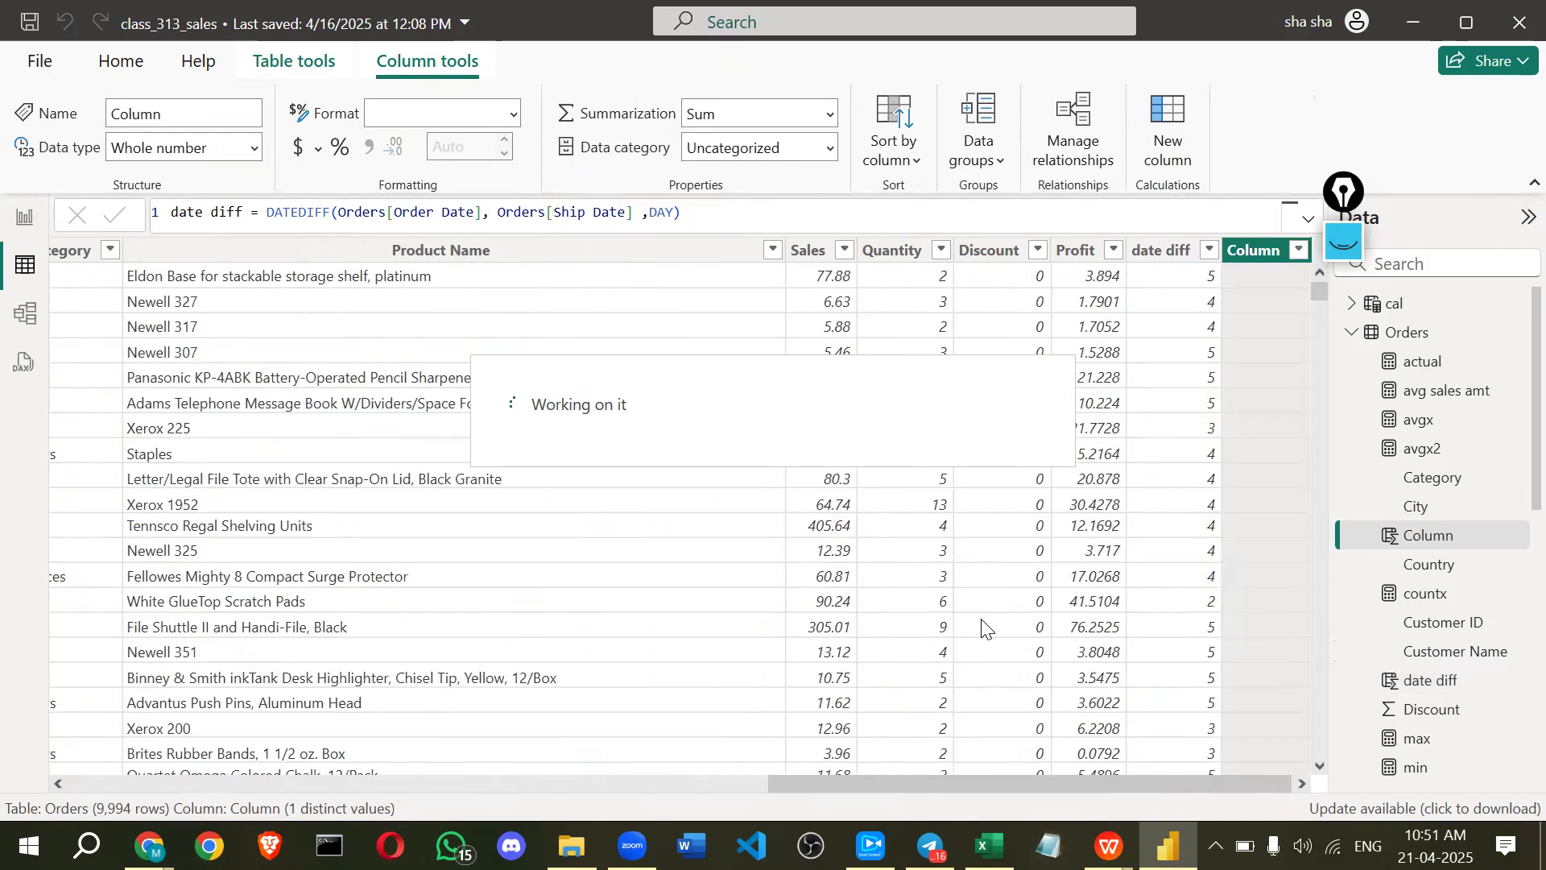
key(BackSpace)
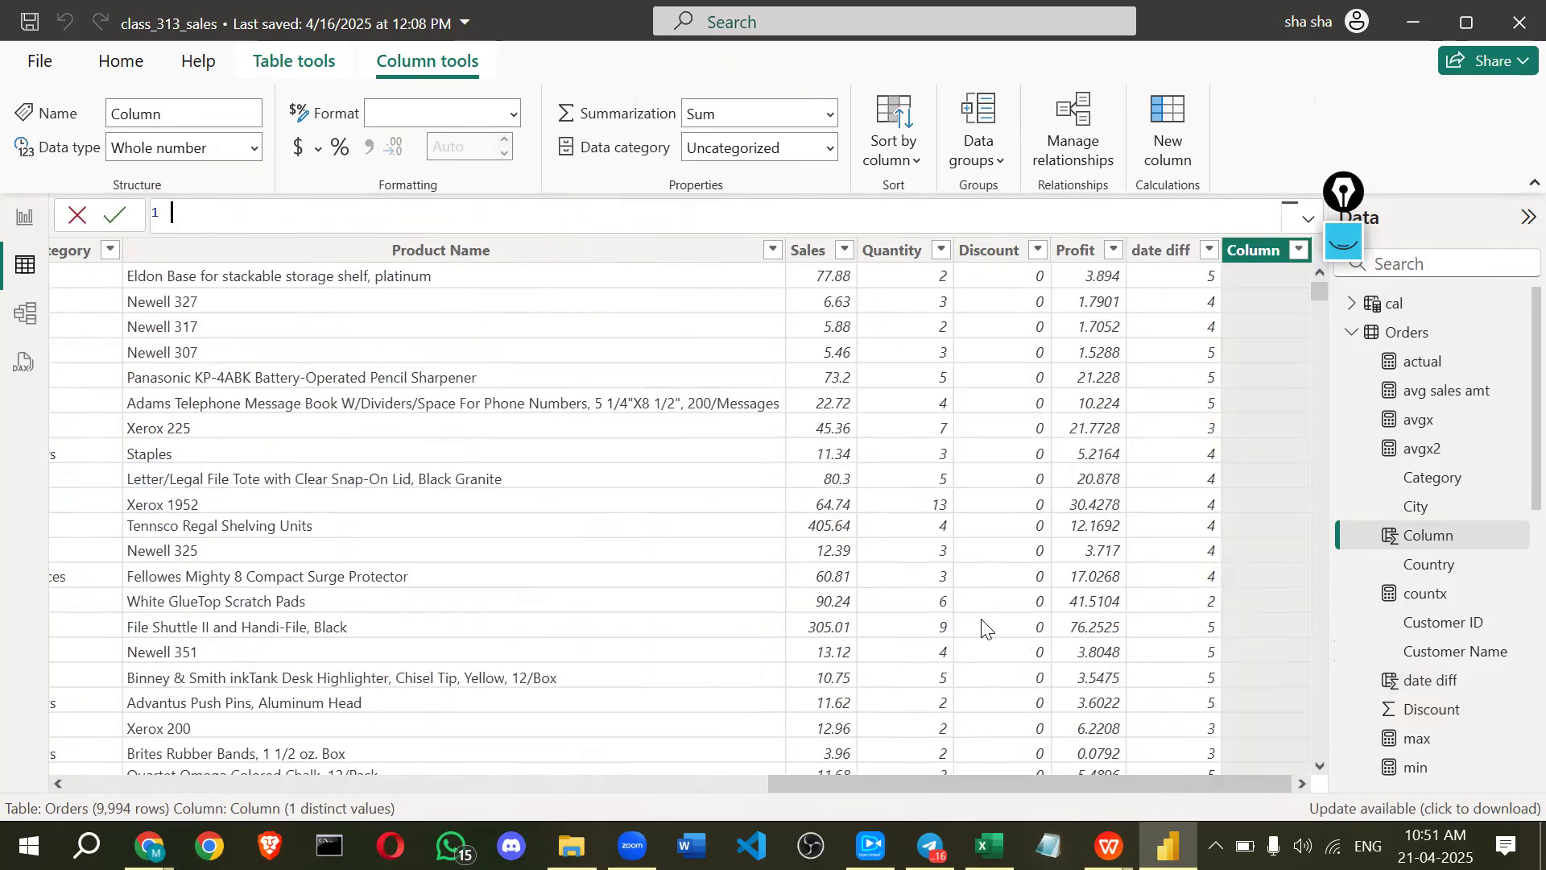
text(quater)
key(BackSpace)
key(BackSpace)
text(= qu)
key(Tab)
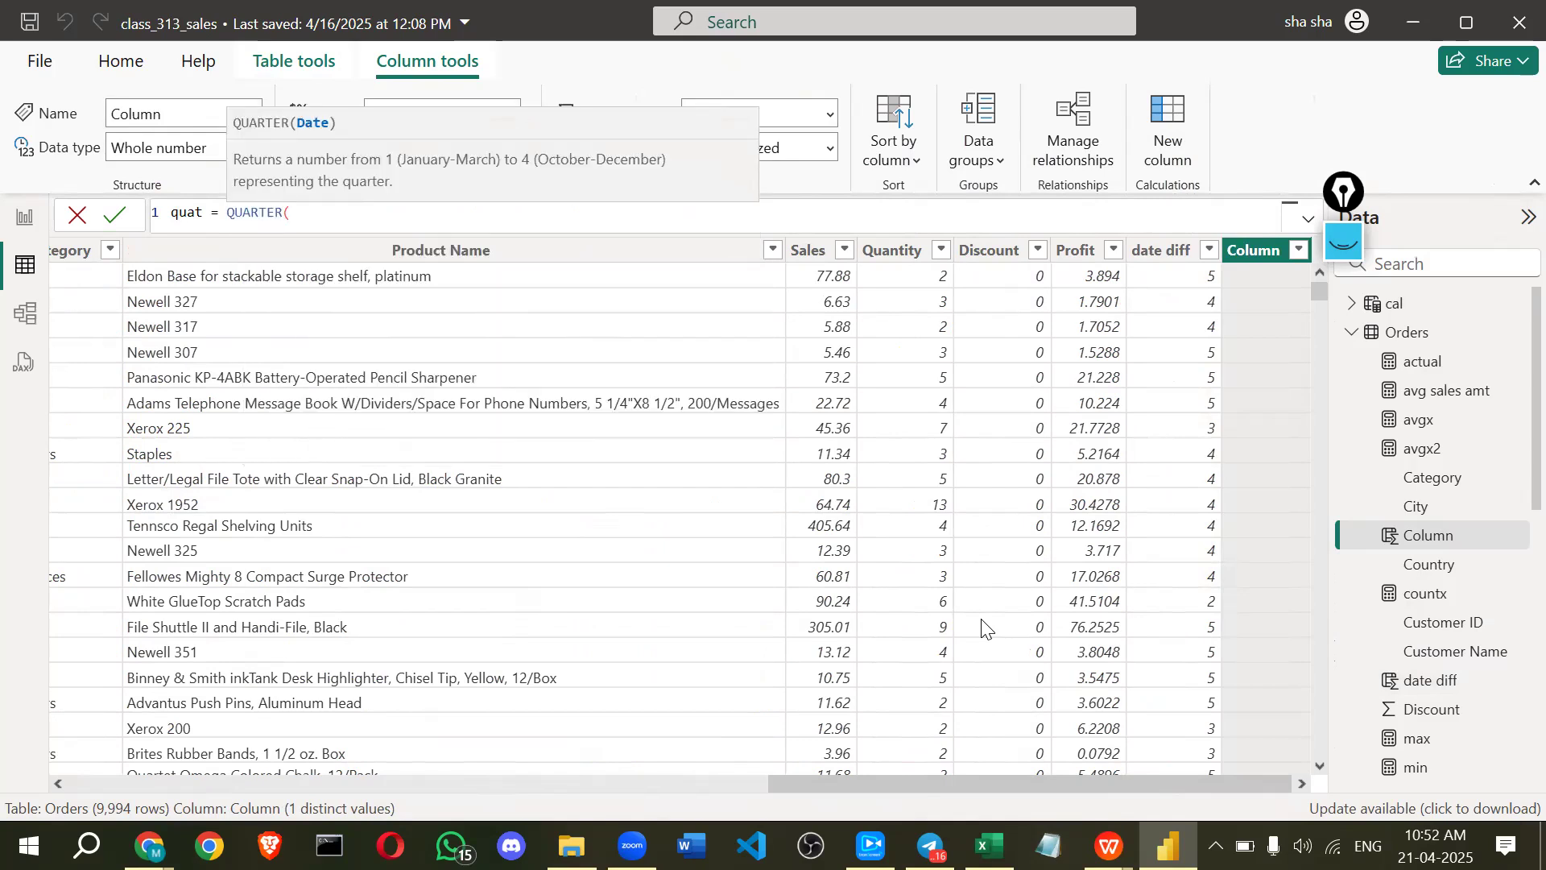
- Complete the quat formula with Orders[Order Date] as the QUARTER argument and commit it
text(order)
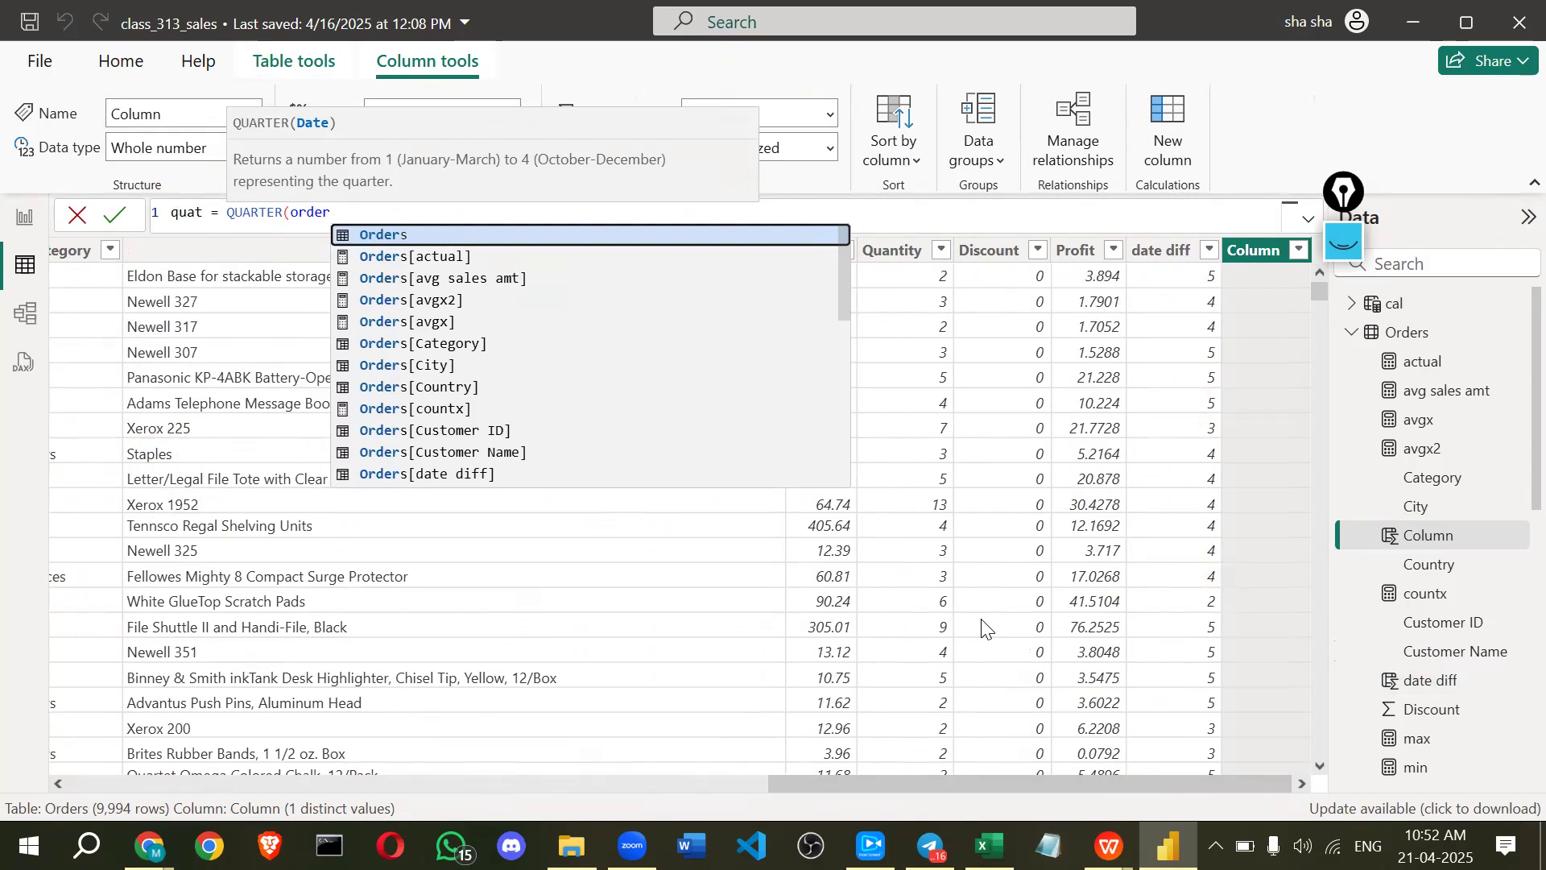
key(Down)
key(Down)
key(Down)
key(Down)
key(Down)
key(Down)
key(Down)
key(Down)
key(Down)
key(Down)
key(Down)
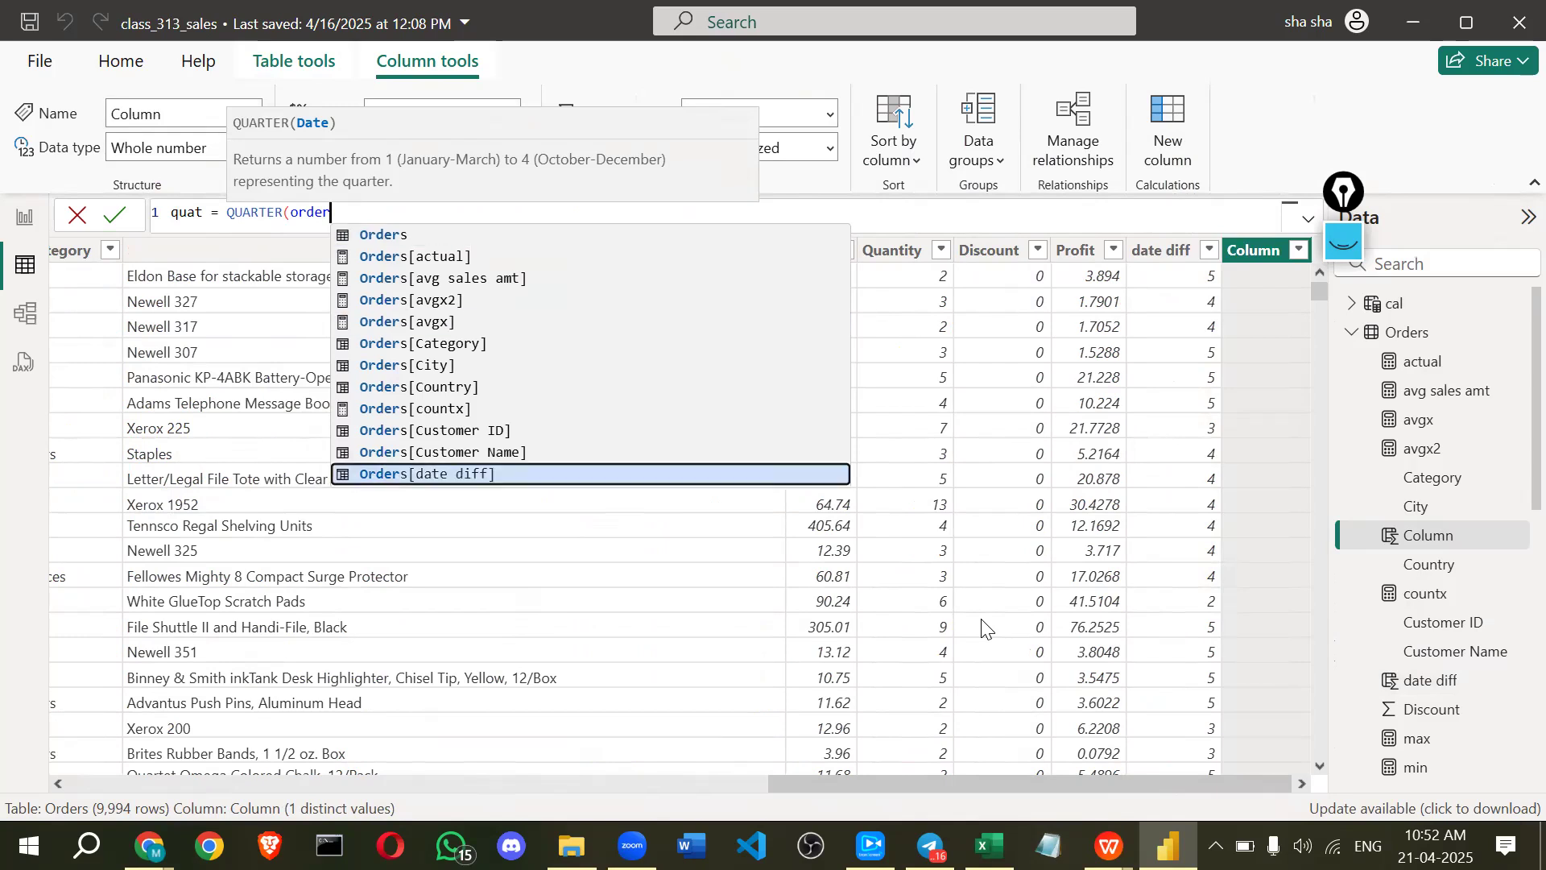
key(Down)
key(Down)
key(Down)
key(Down)
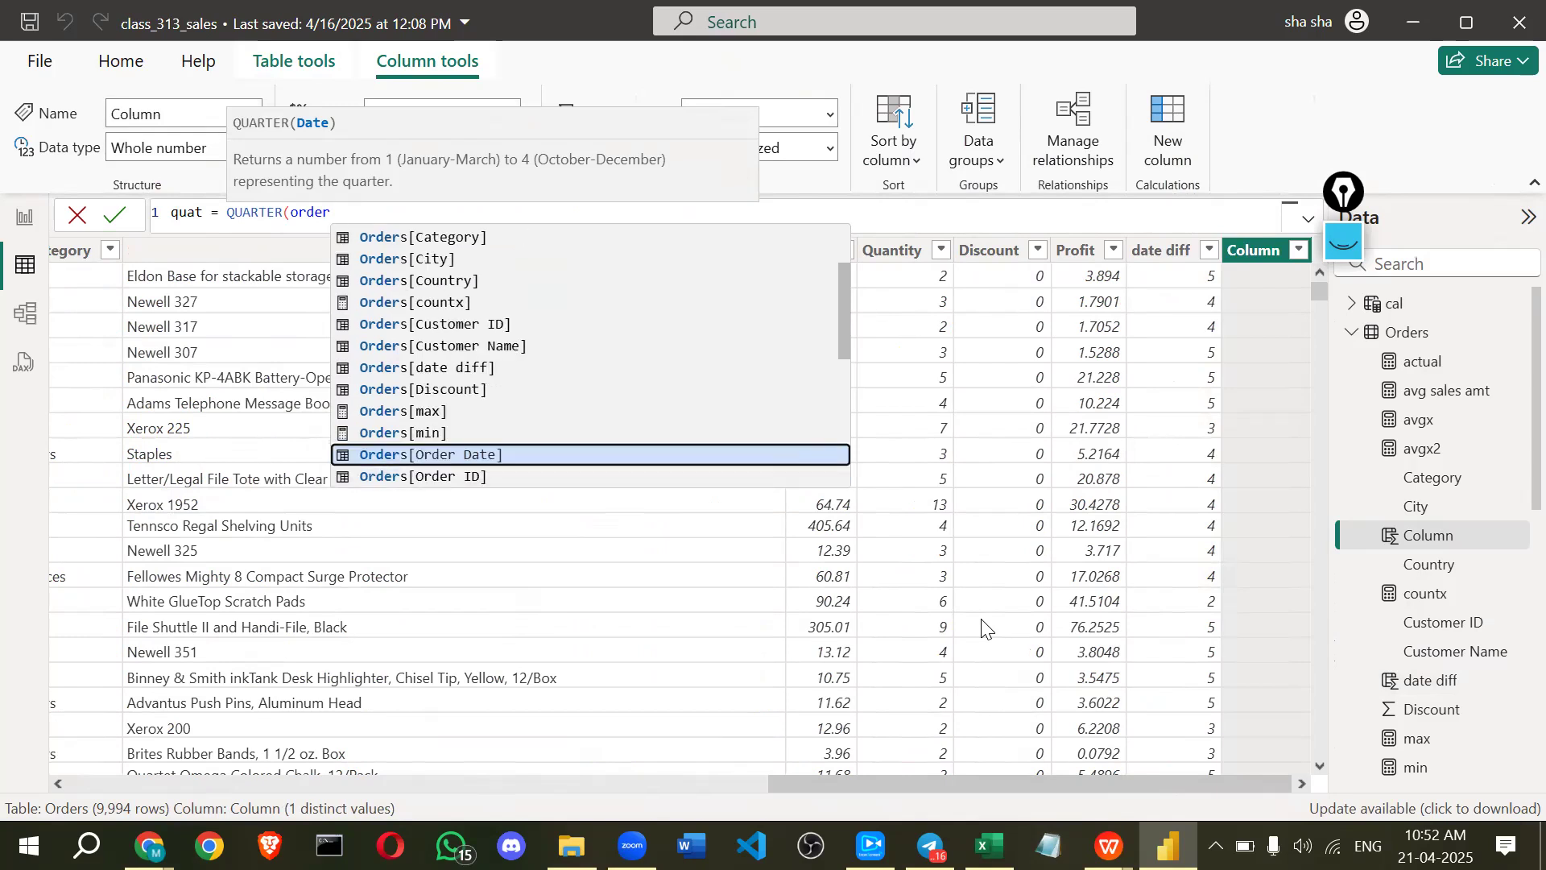
key(Tab)
text())
key(Return)
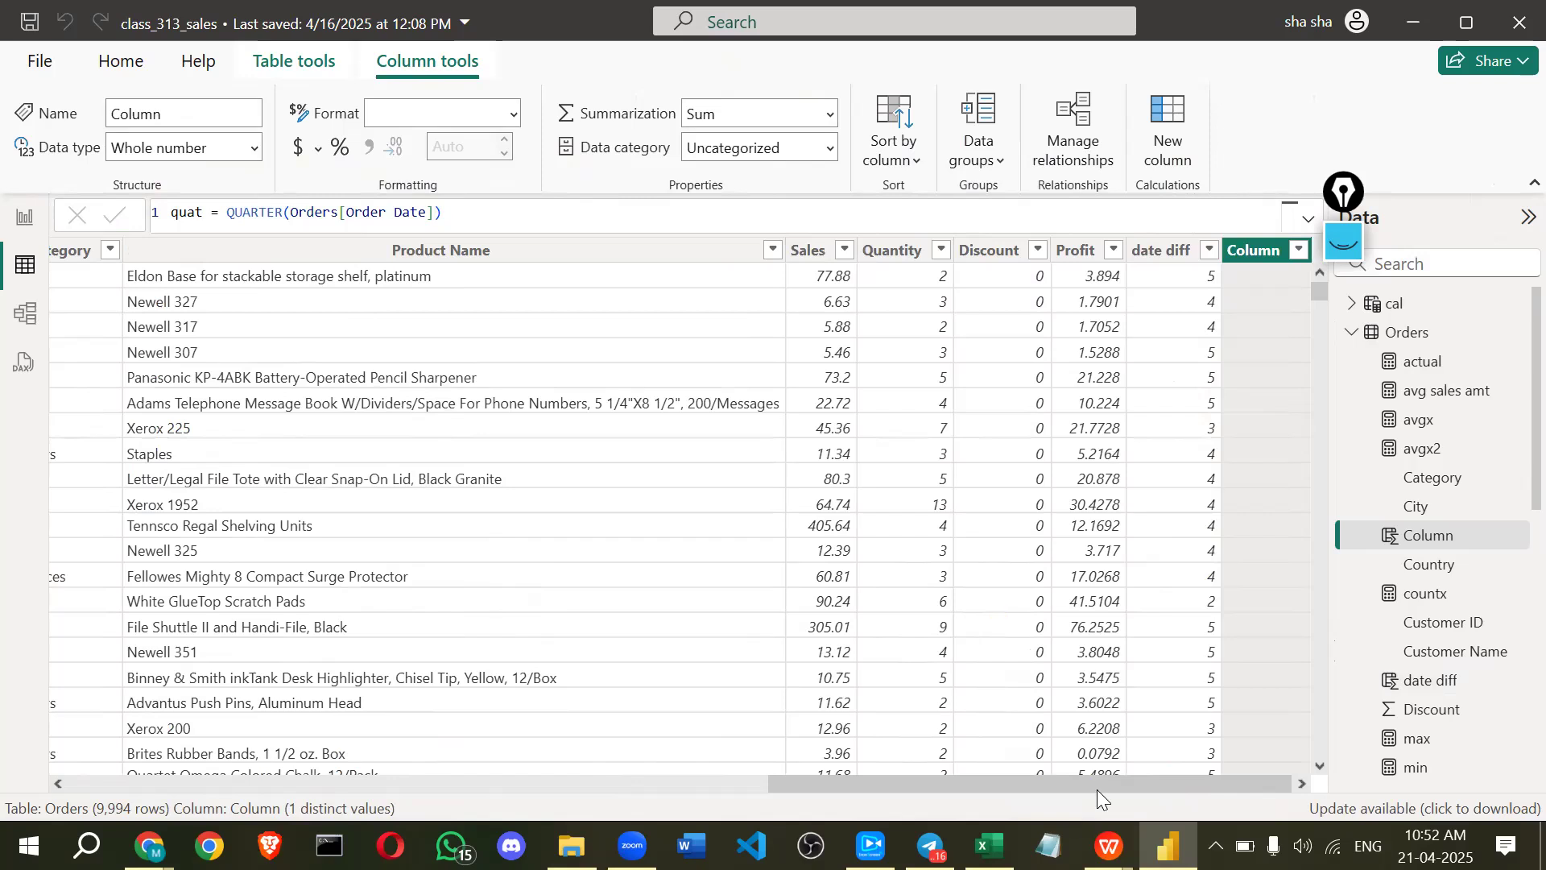
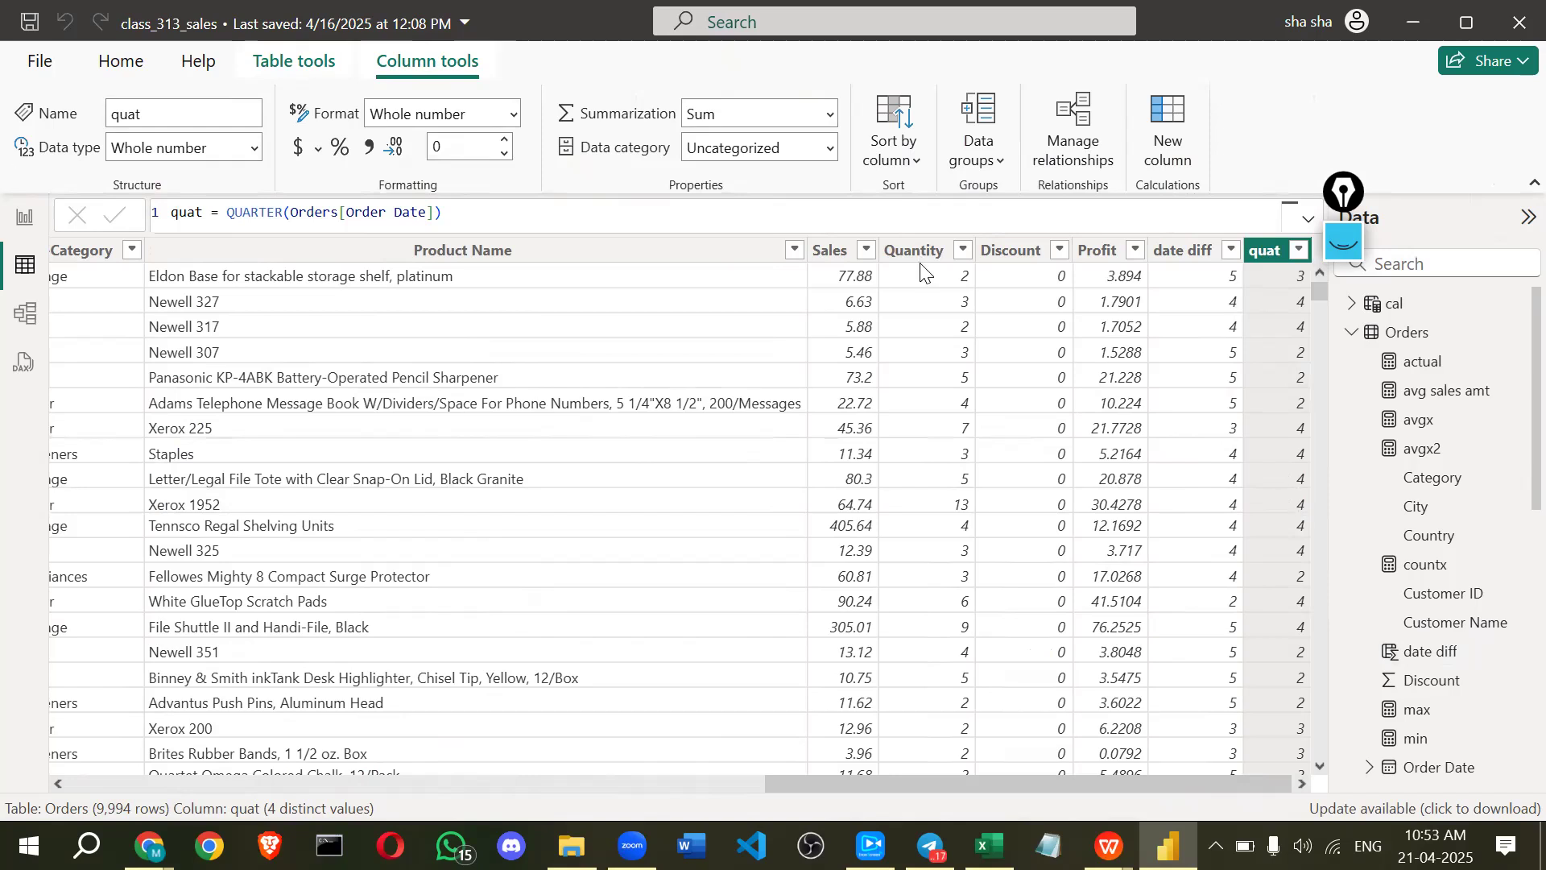
- Switch to the DAX notes in WPS and look through the sections from SECOND to TODAY, highlighting the TIMEVALUE heading
key(alt+Tab)
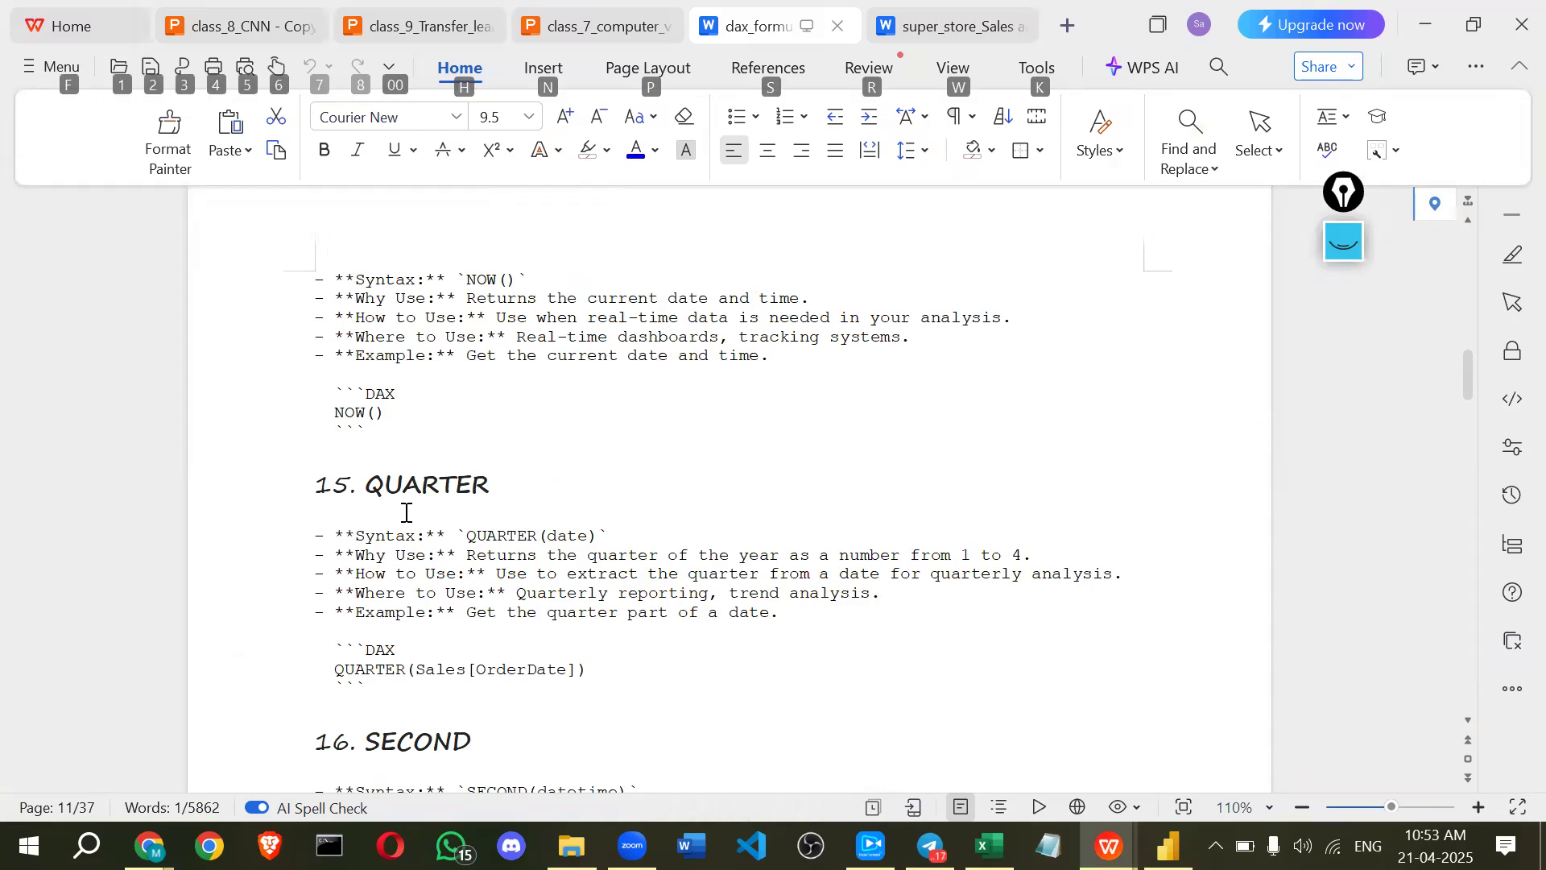
click(406, 512)
scroll(406, 512, down, 6)
scroll(390, 389, down, 3)
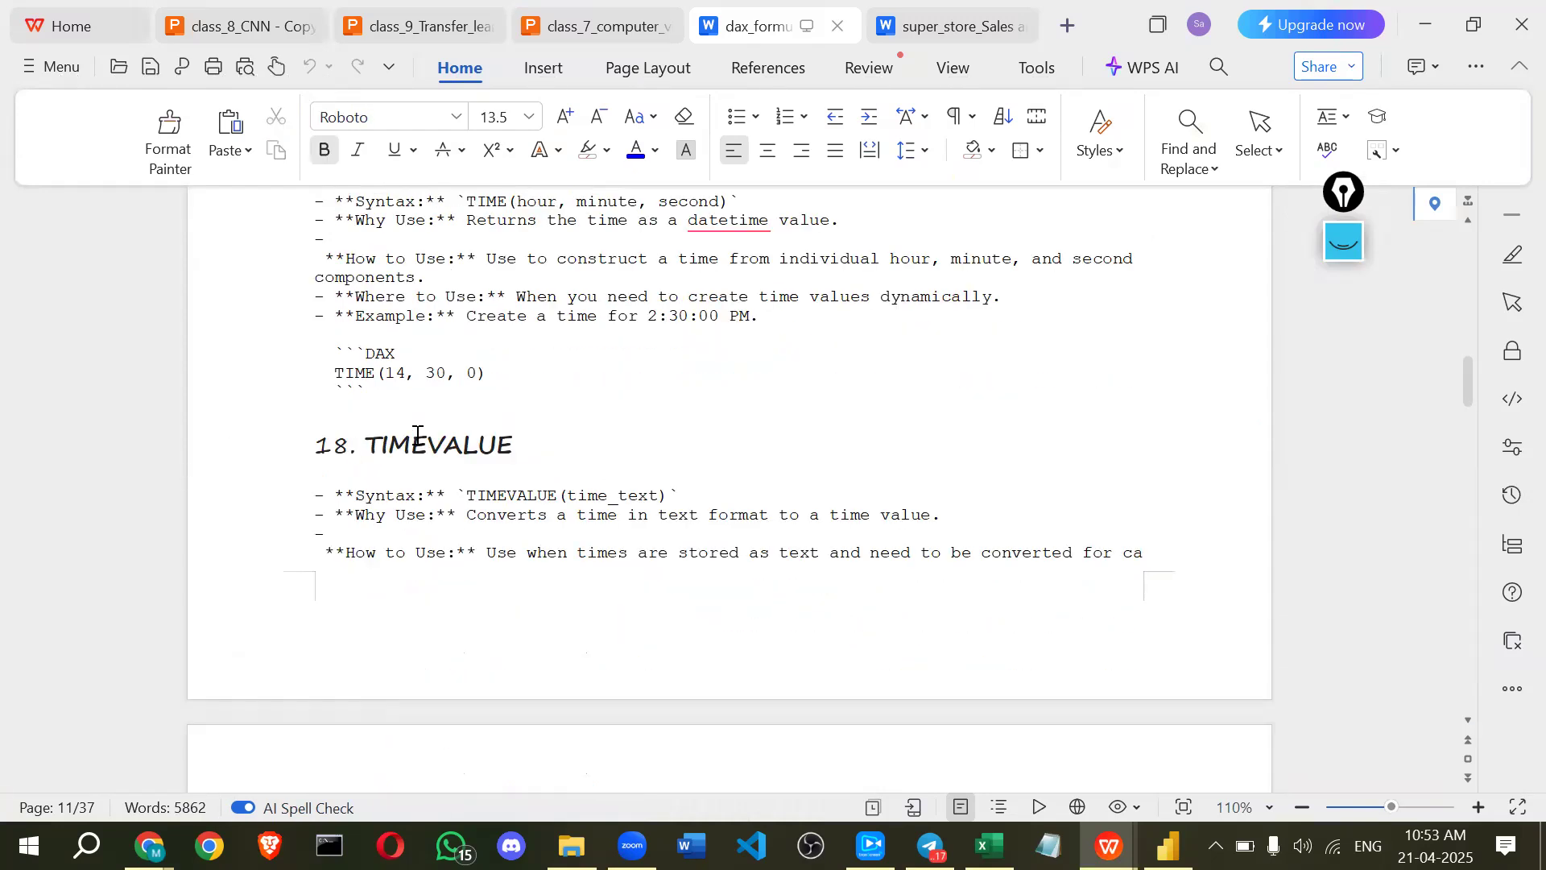
double_click(500, 435)
scroll(427, 414, down, 4)
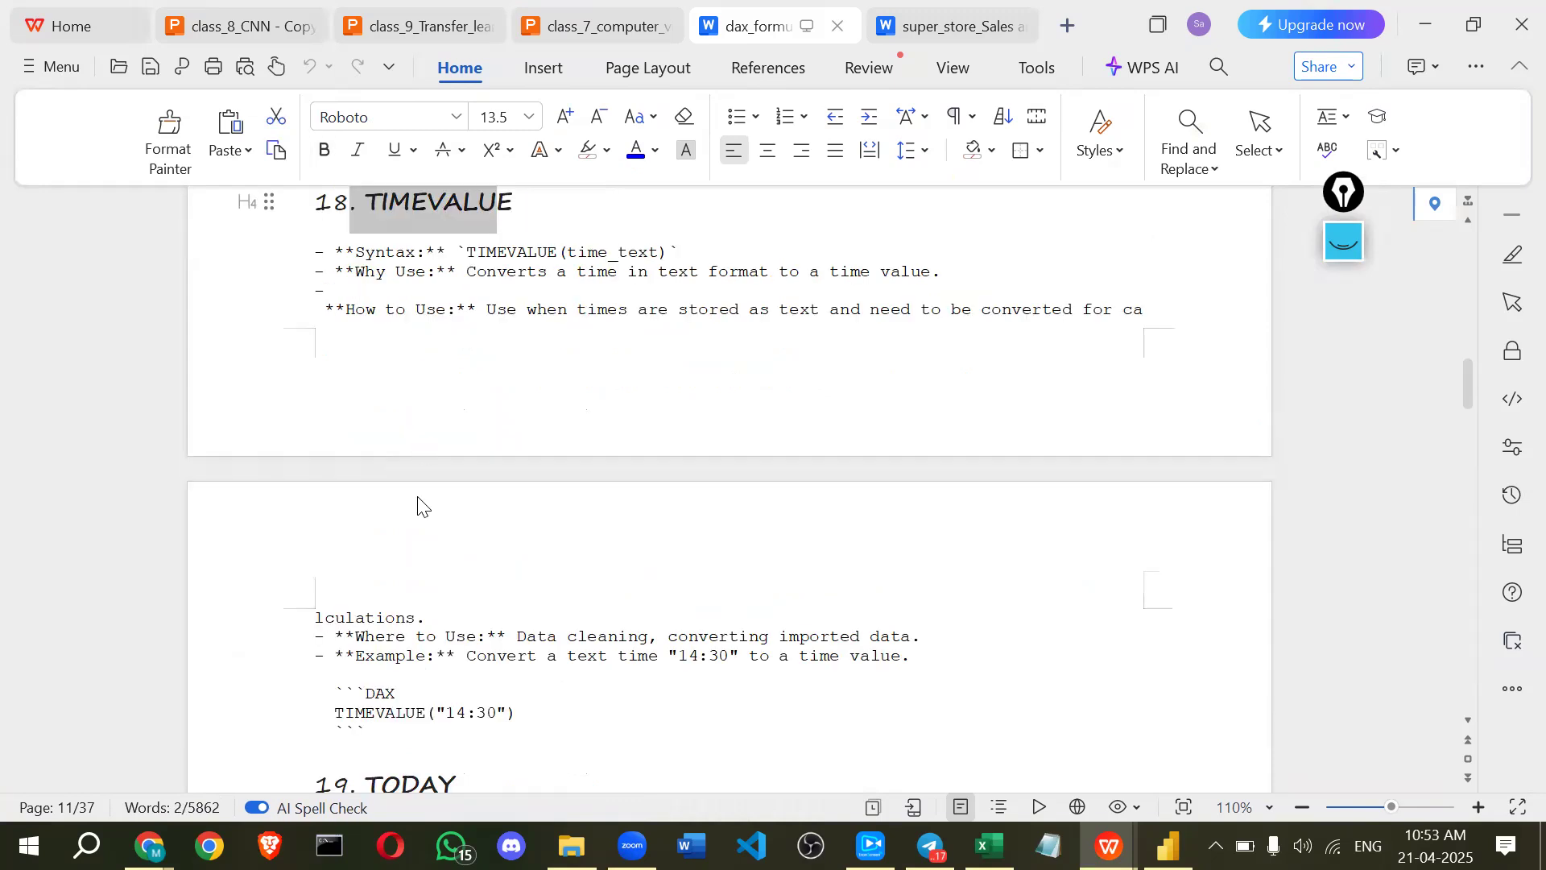
scroll(417, 507, up, 5)
click(422, 486)
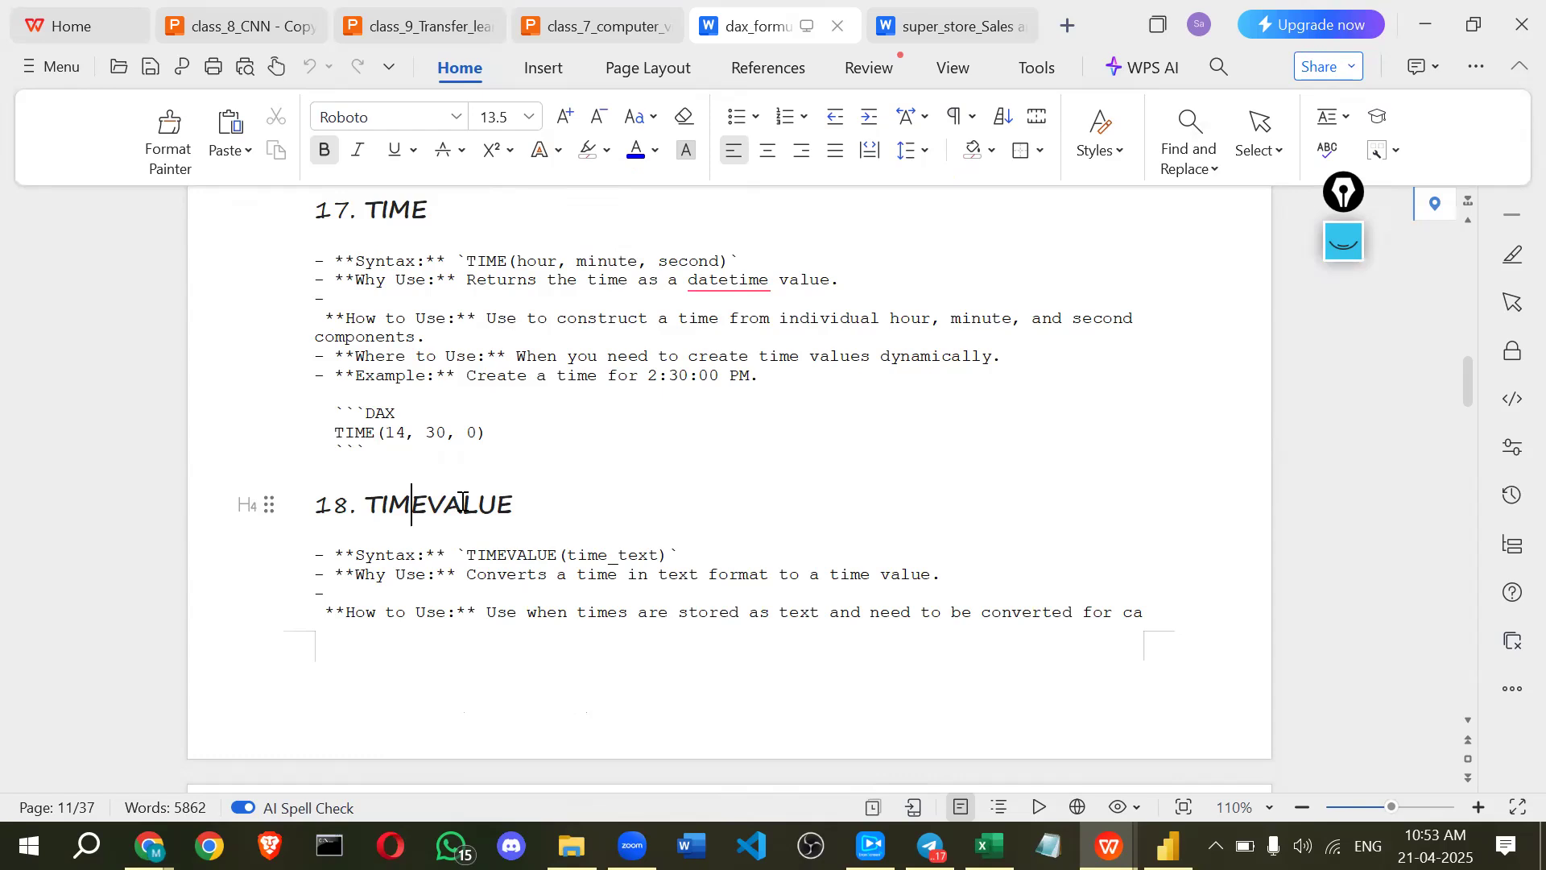
scroll(463, 504, down, 5)
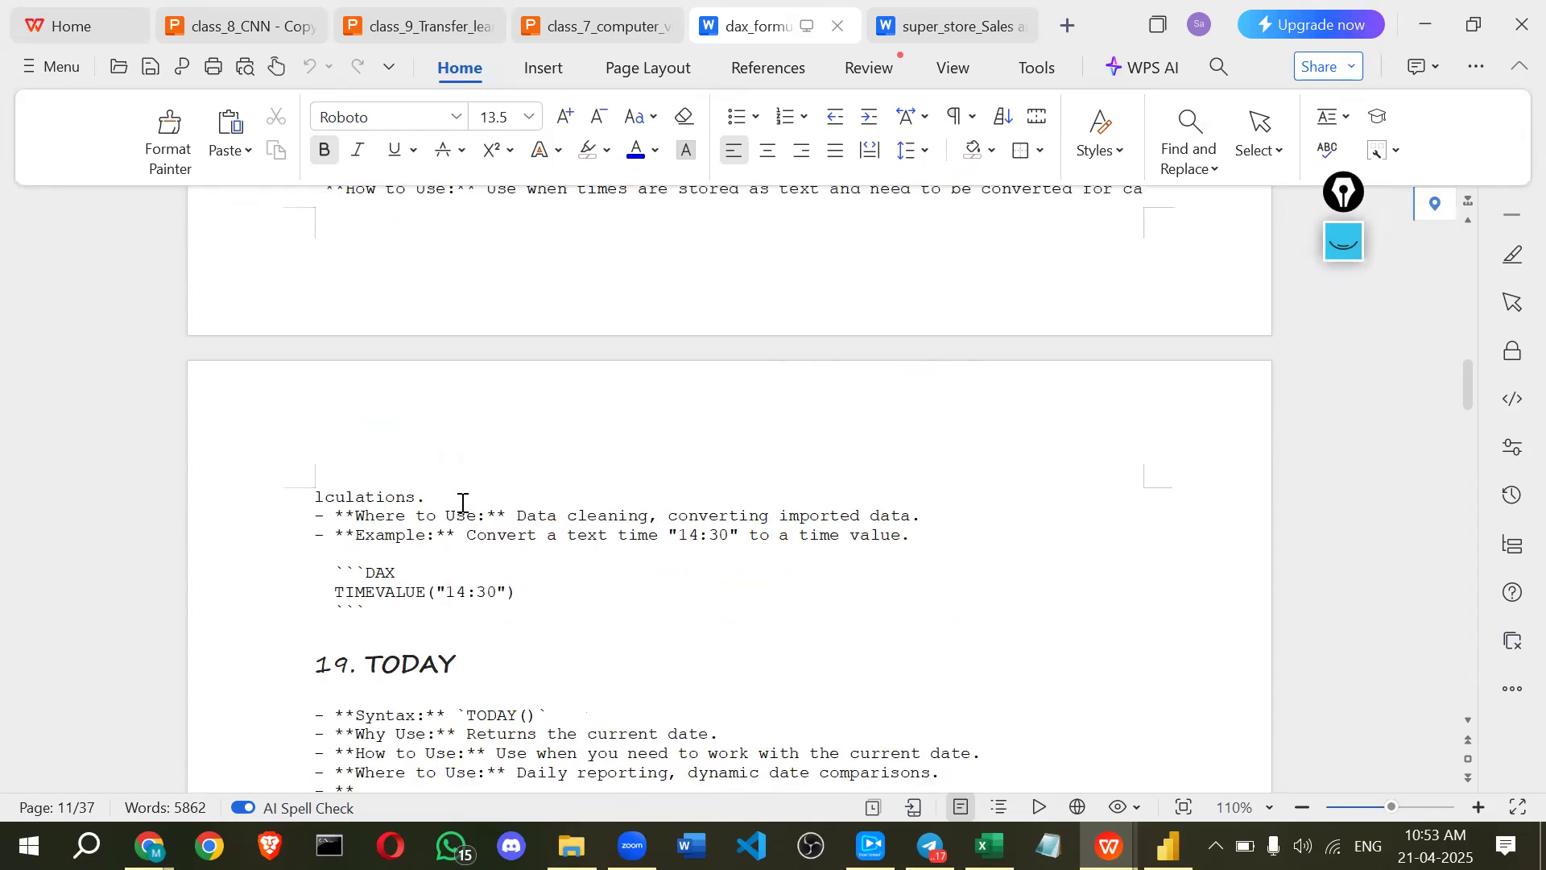
scroll(463, 503, down, 2)
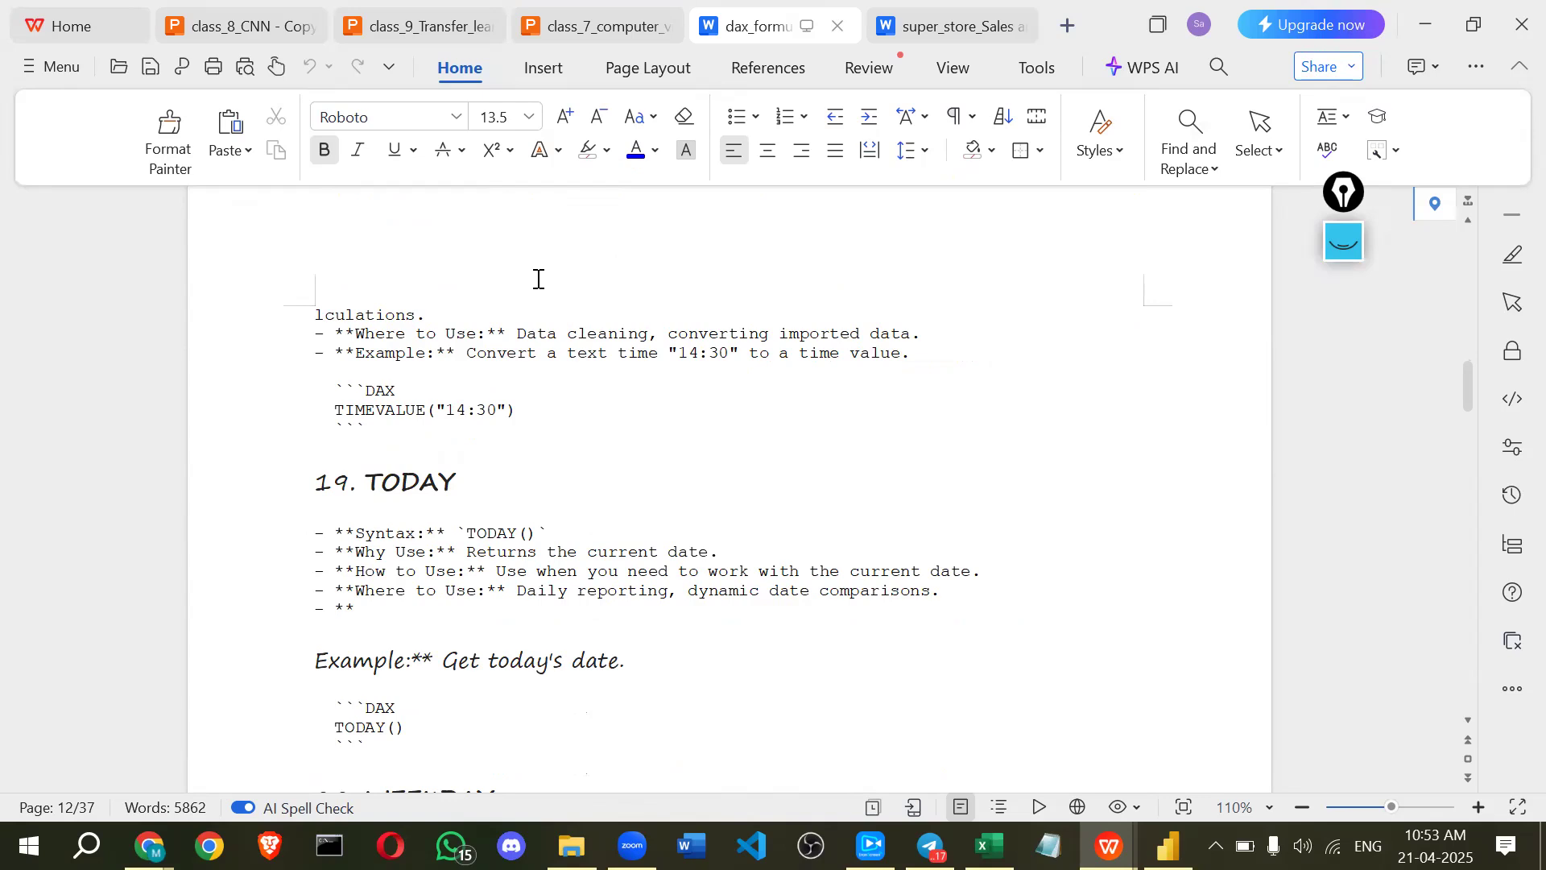
- Examine the WEEKDAY section, highlighting the numbering from Sunday to Saturday in its description
scroll(453, 402, down, 5)
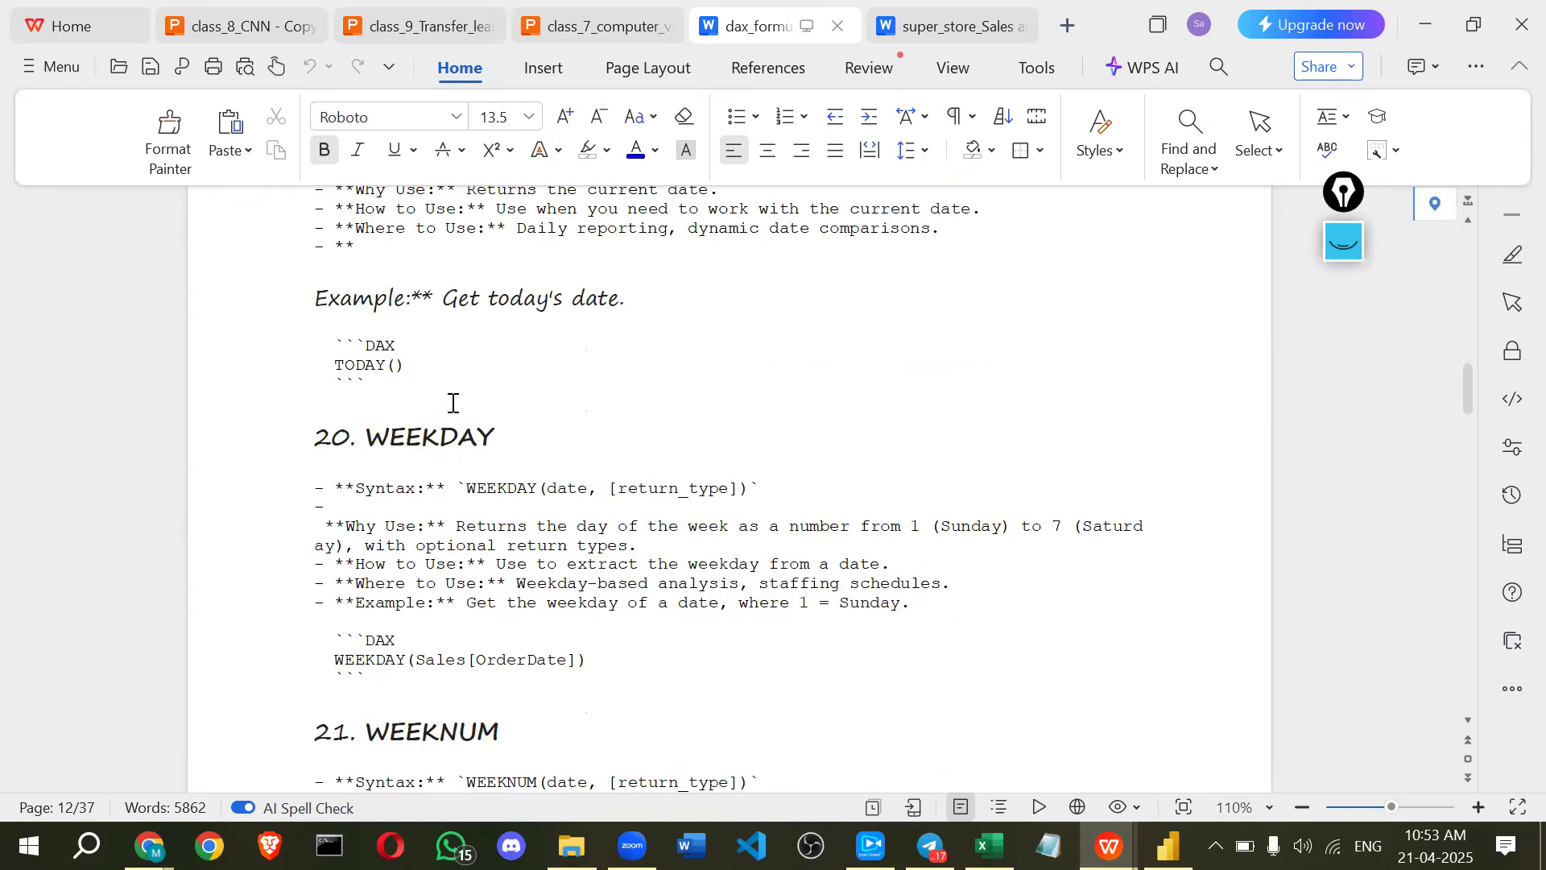
scroll(453, 402, down, 1)
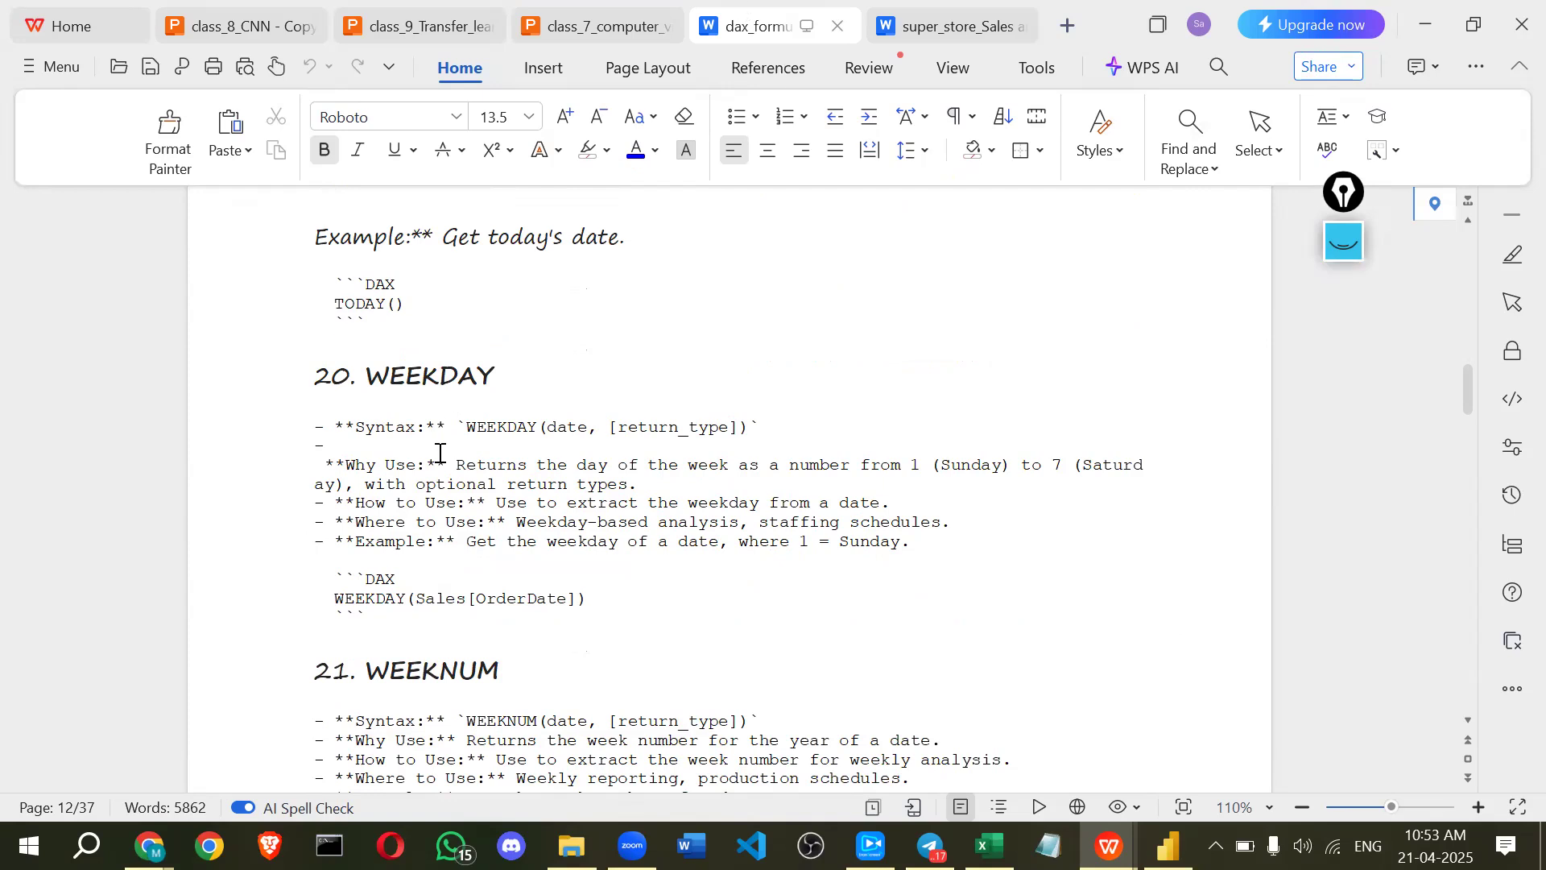
scroll(439, 453, down, 1)
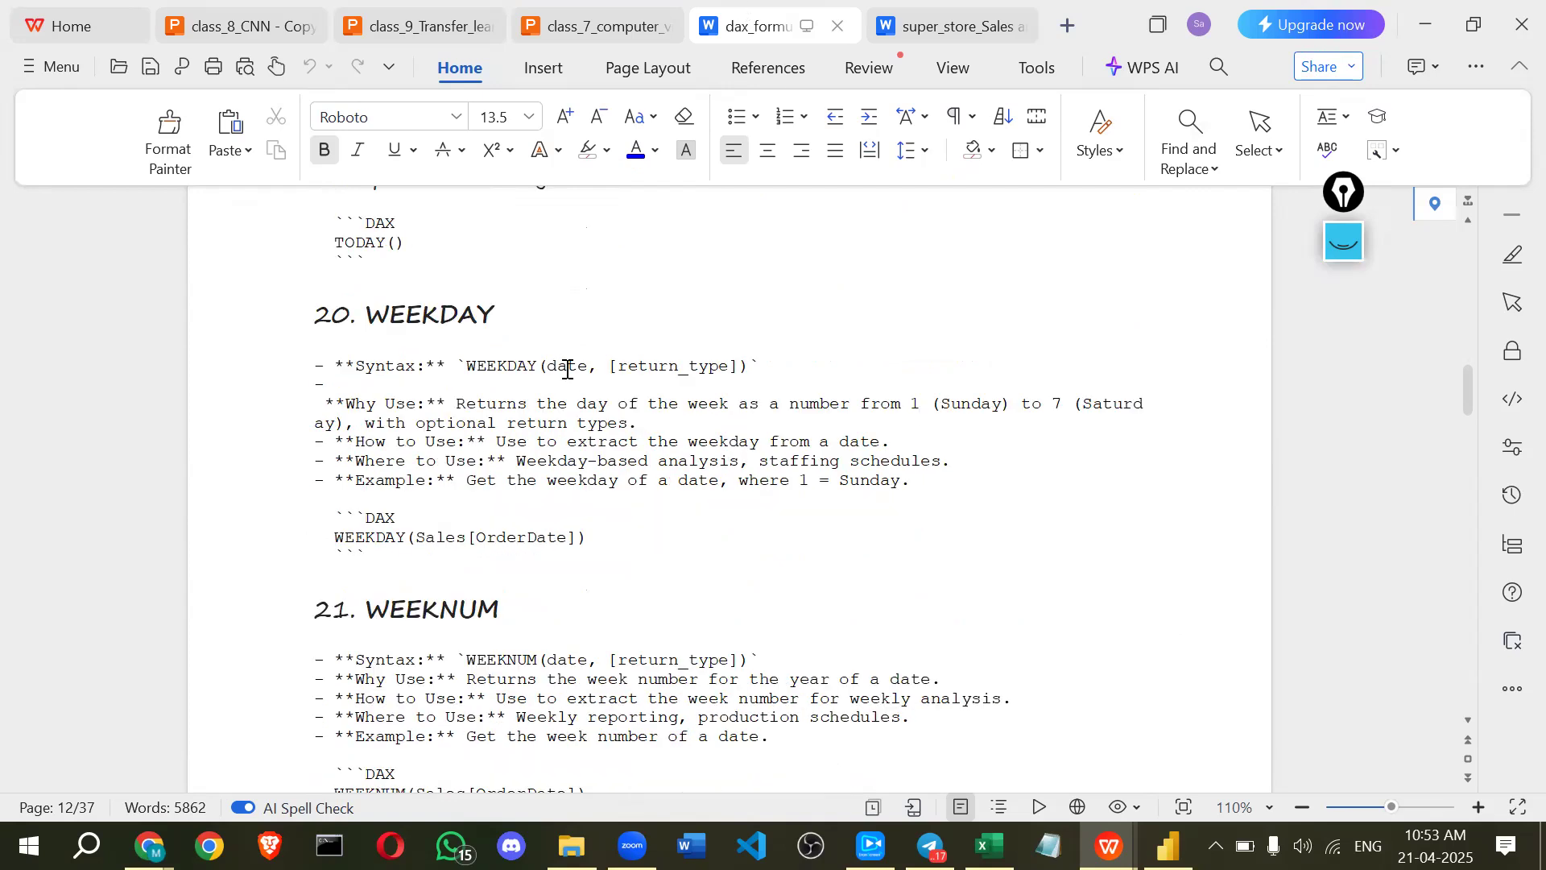
drag(905, 407, 1135, 407)
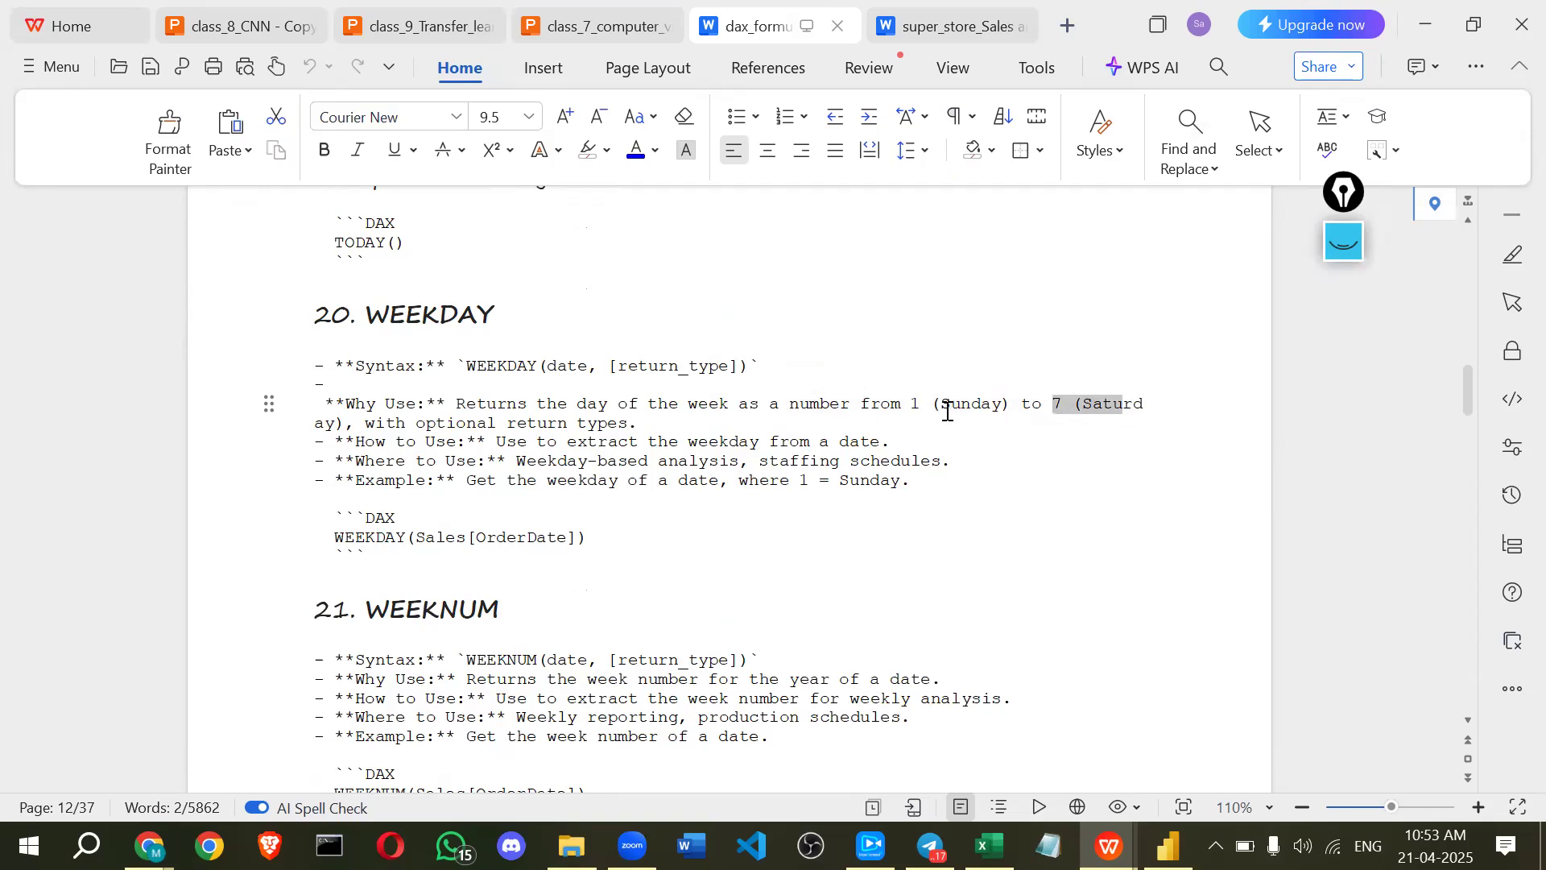
click(596, 372)
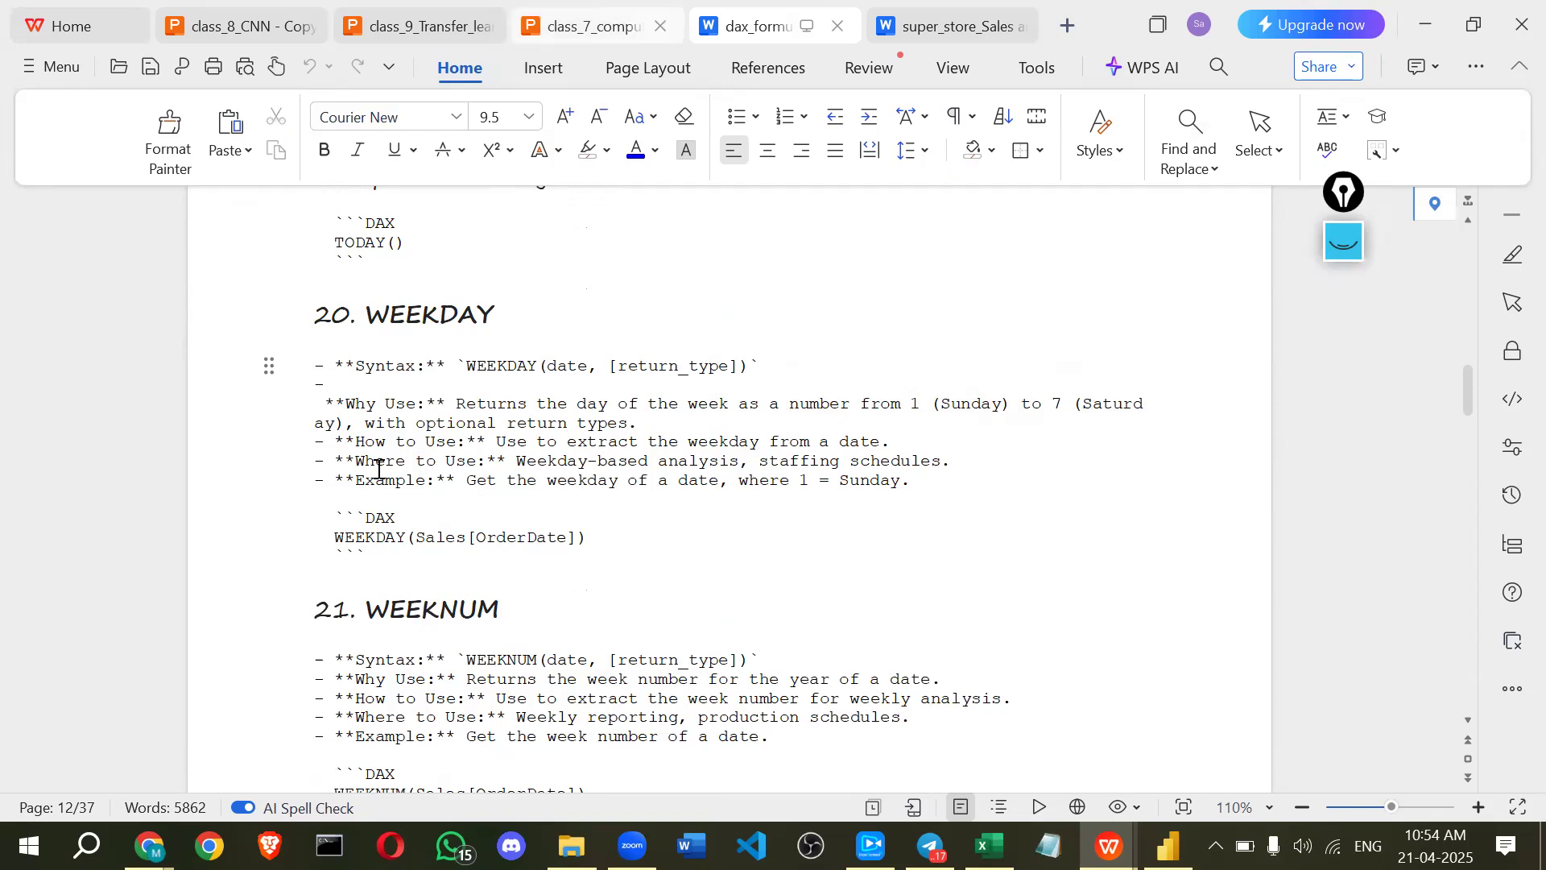
- Examine the WEEKNUM section of the notes, highlighting its heading
scroll(378, 469, down, 1)
drag(366, 550, 504, 549)
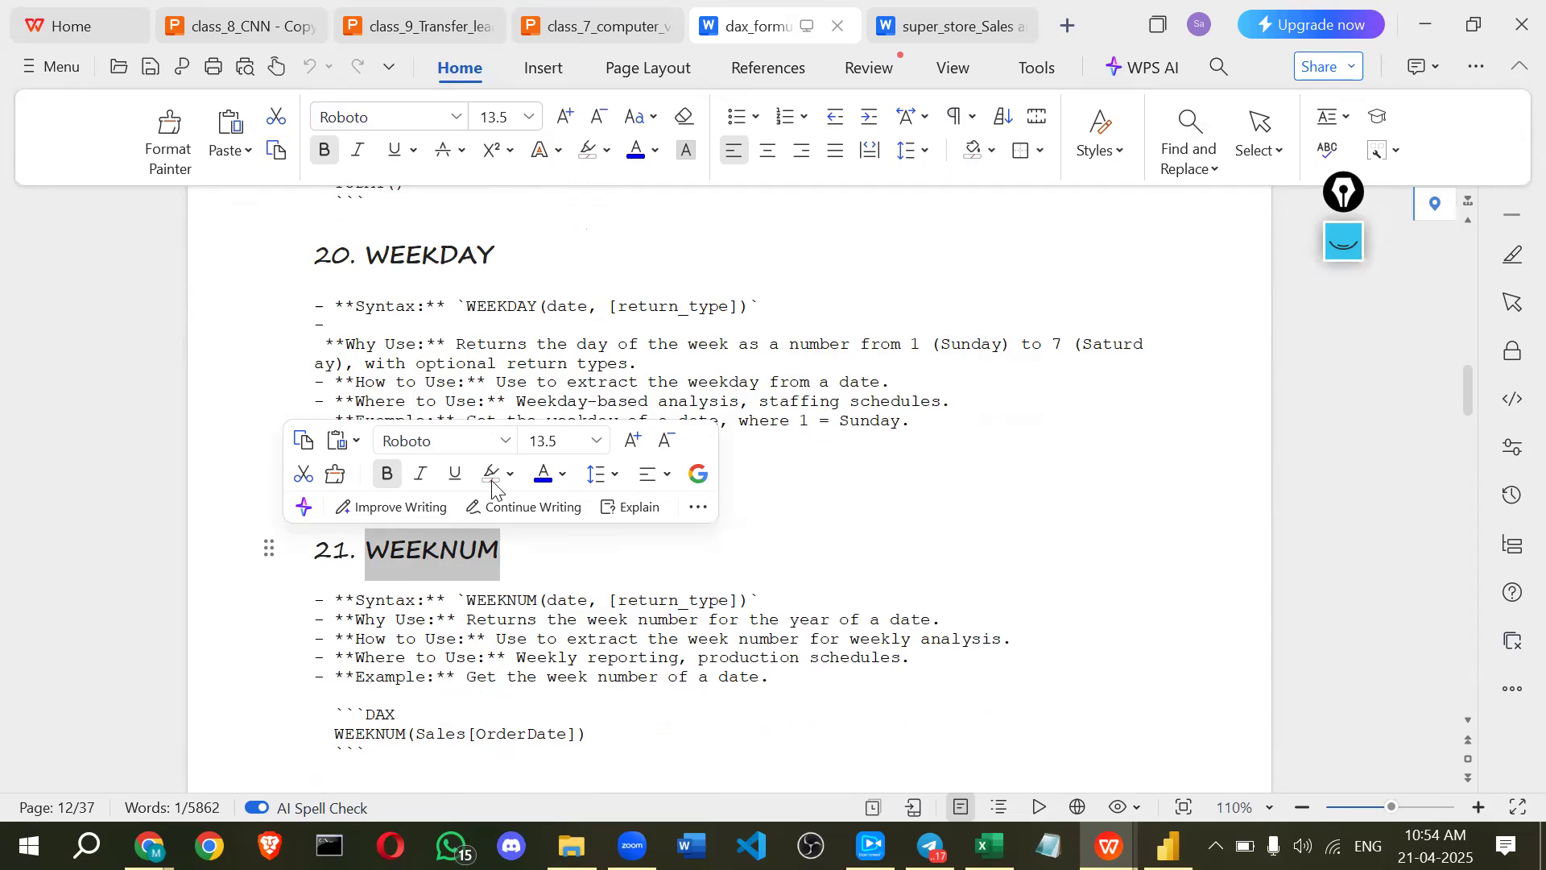
click(486, 599)
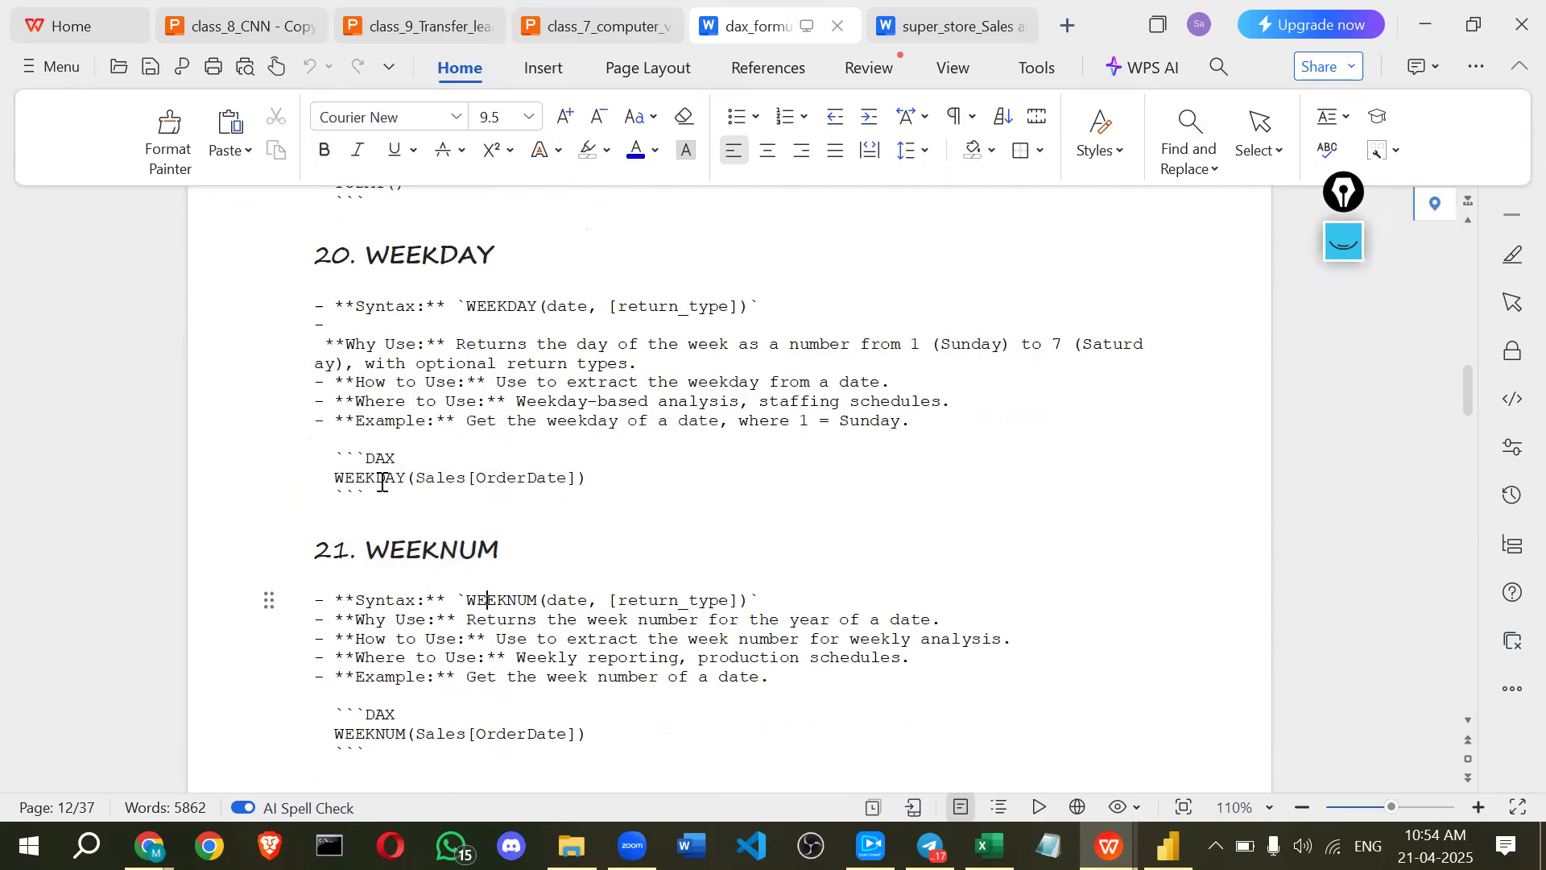
scroll(379, 483, down, 1)
click(366, 488)
shift+click(534, 485)
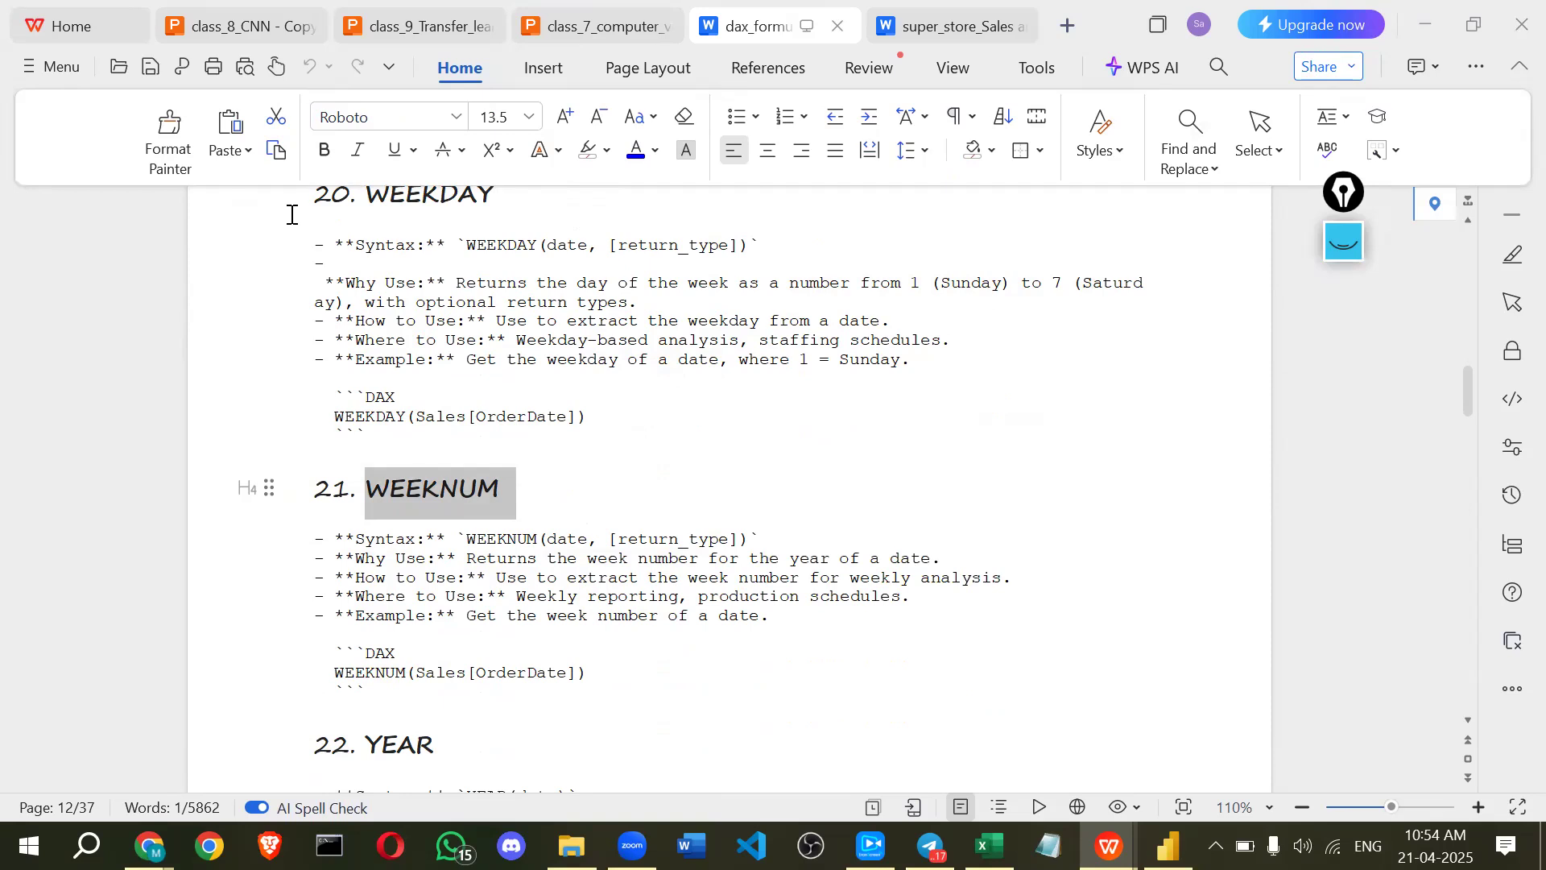
- Switch to Power BI Desktop, discard the unfinished new column in Orders and open the cal table
key(alt+Tab)
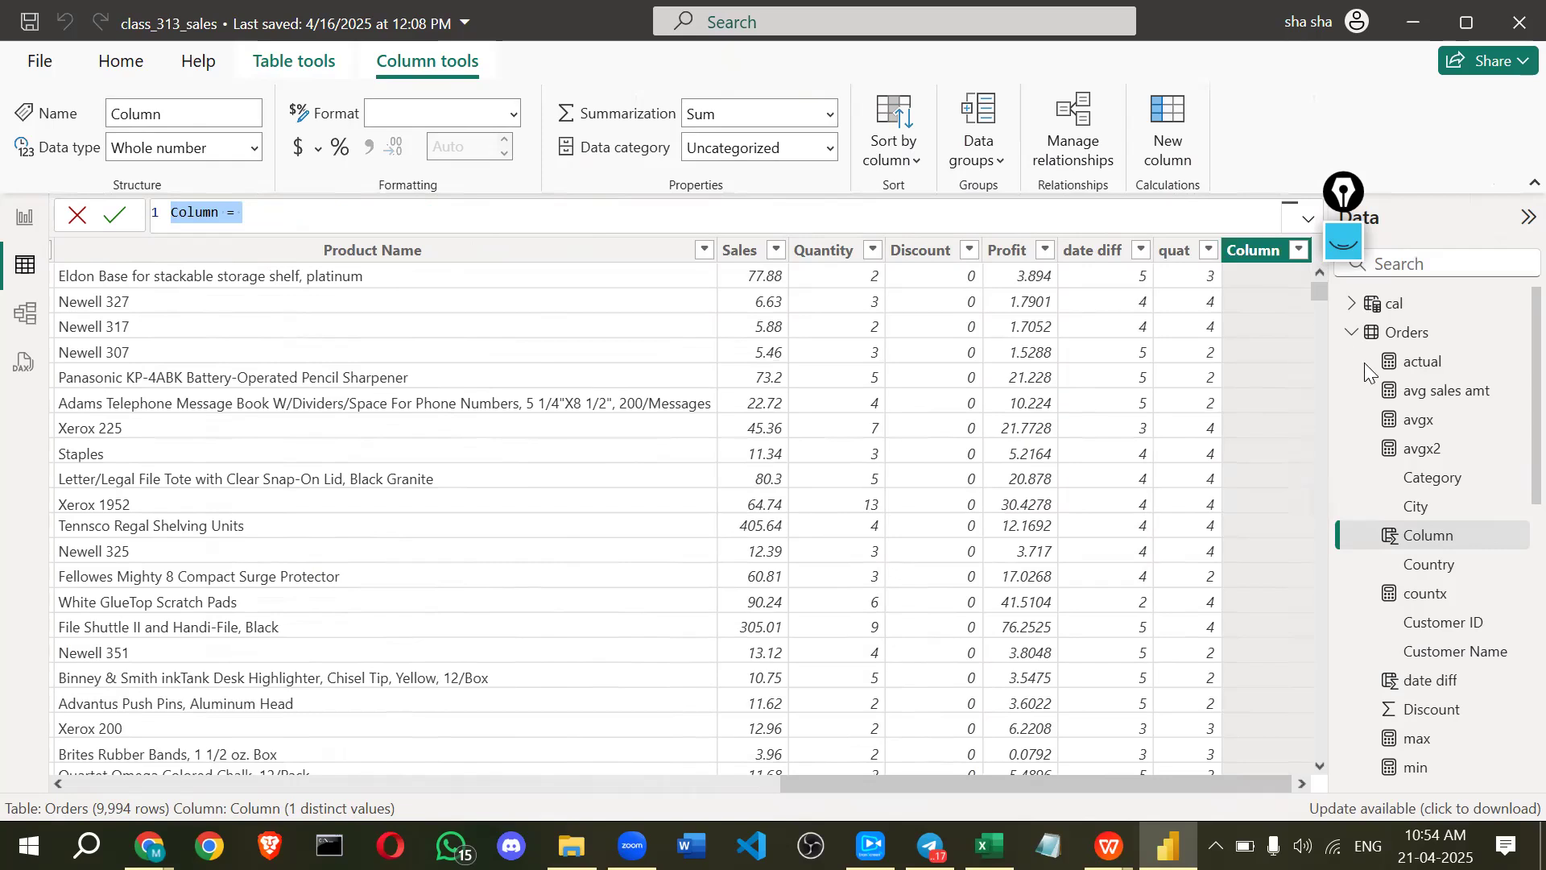
scroll(1404, 379, down, 4)
scroll(1405, 382, down, 3)
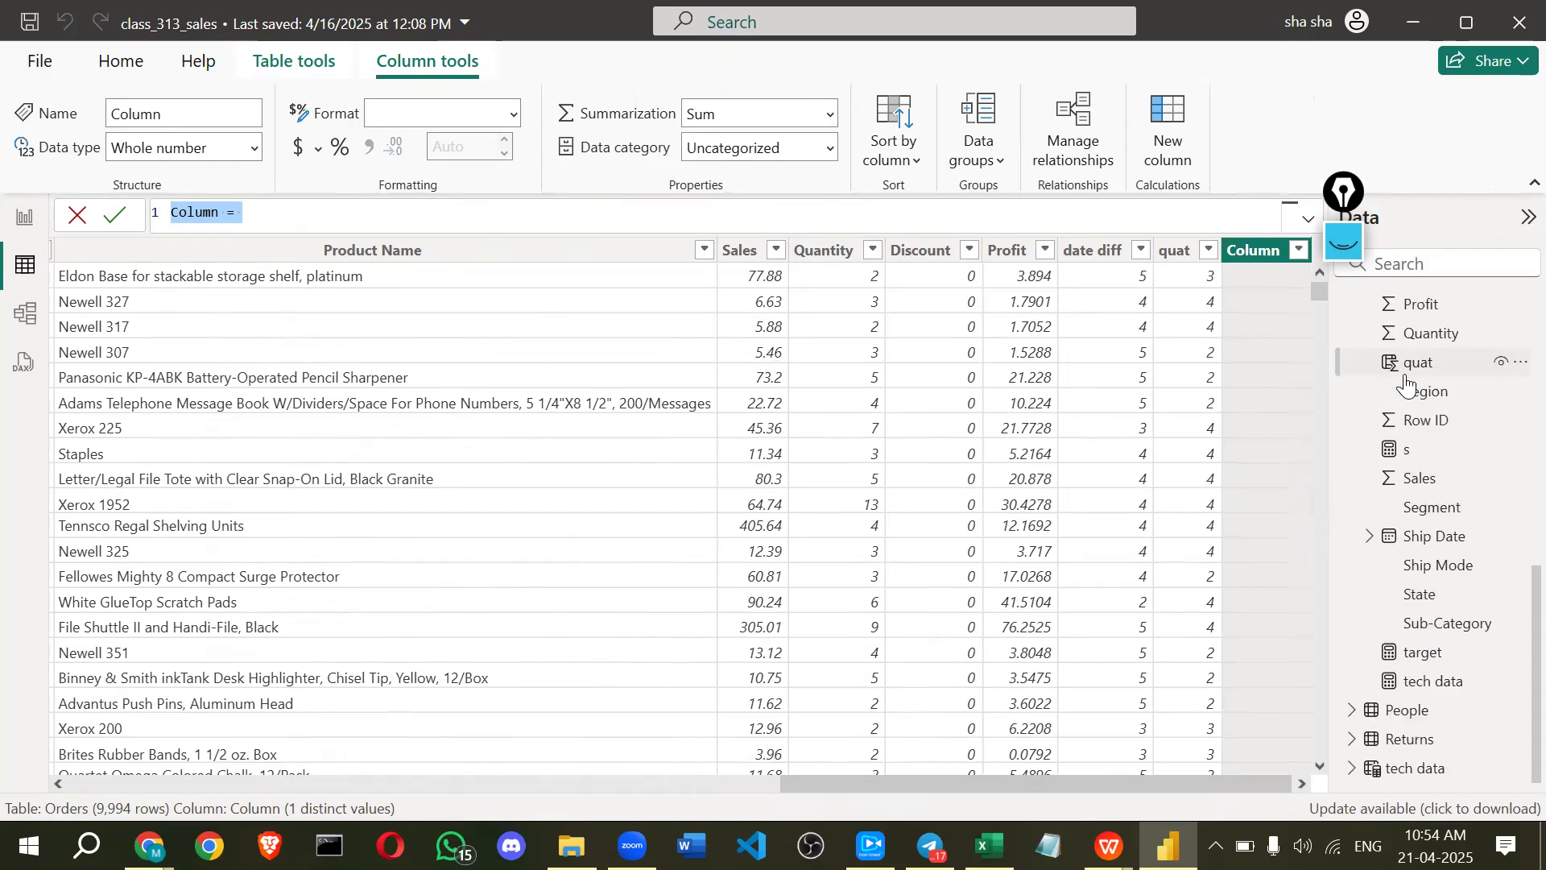
scroll(1405, 384, up, 8)
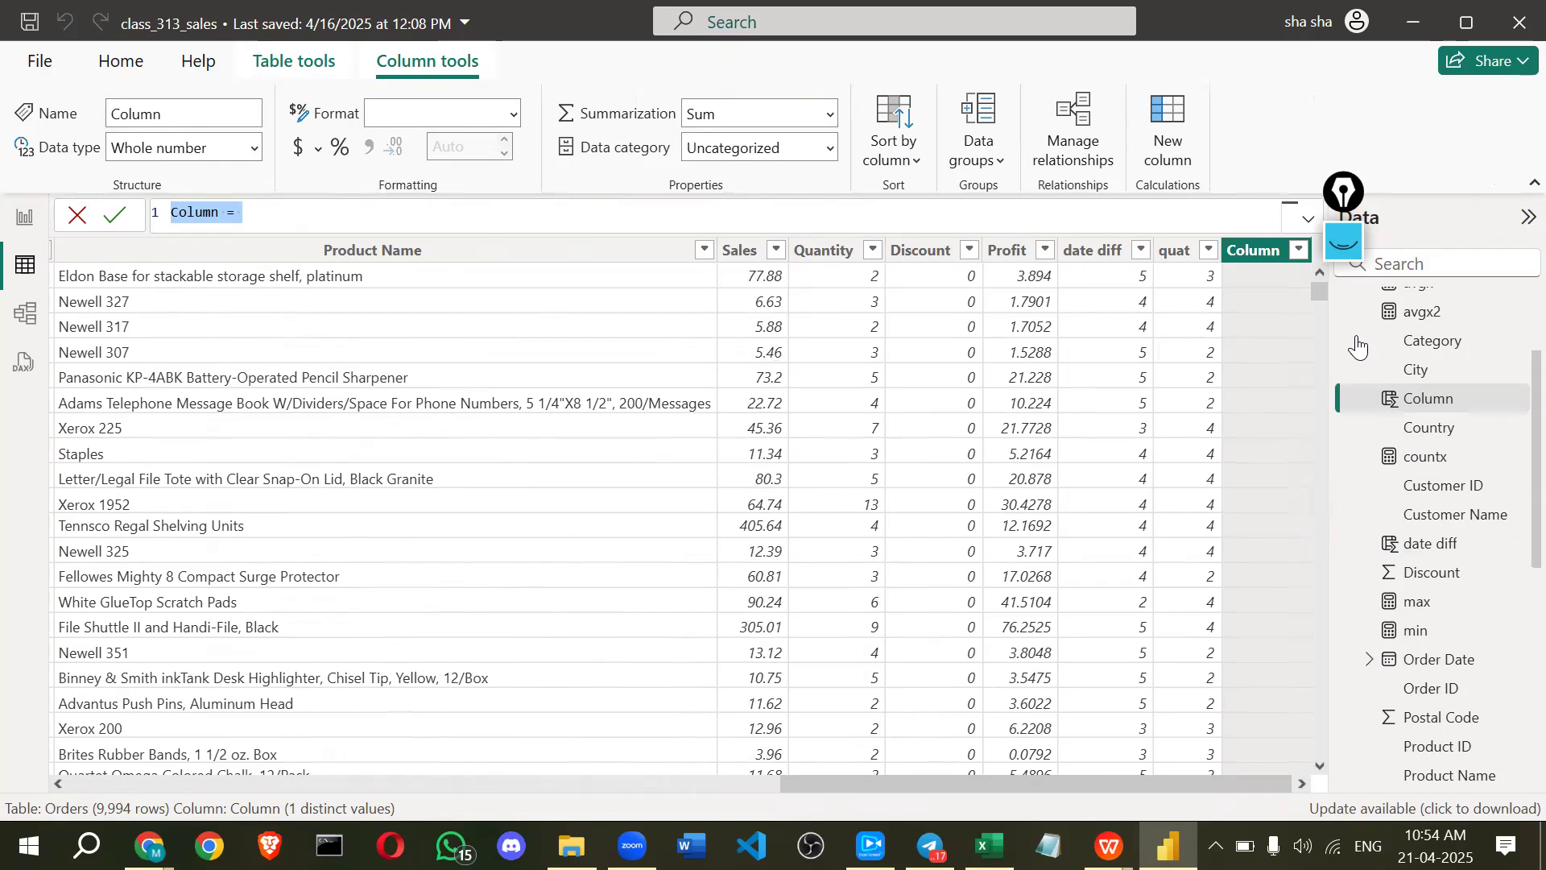
key(Escape)
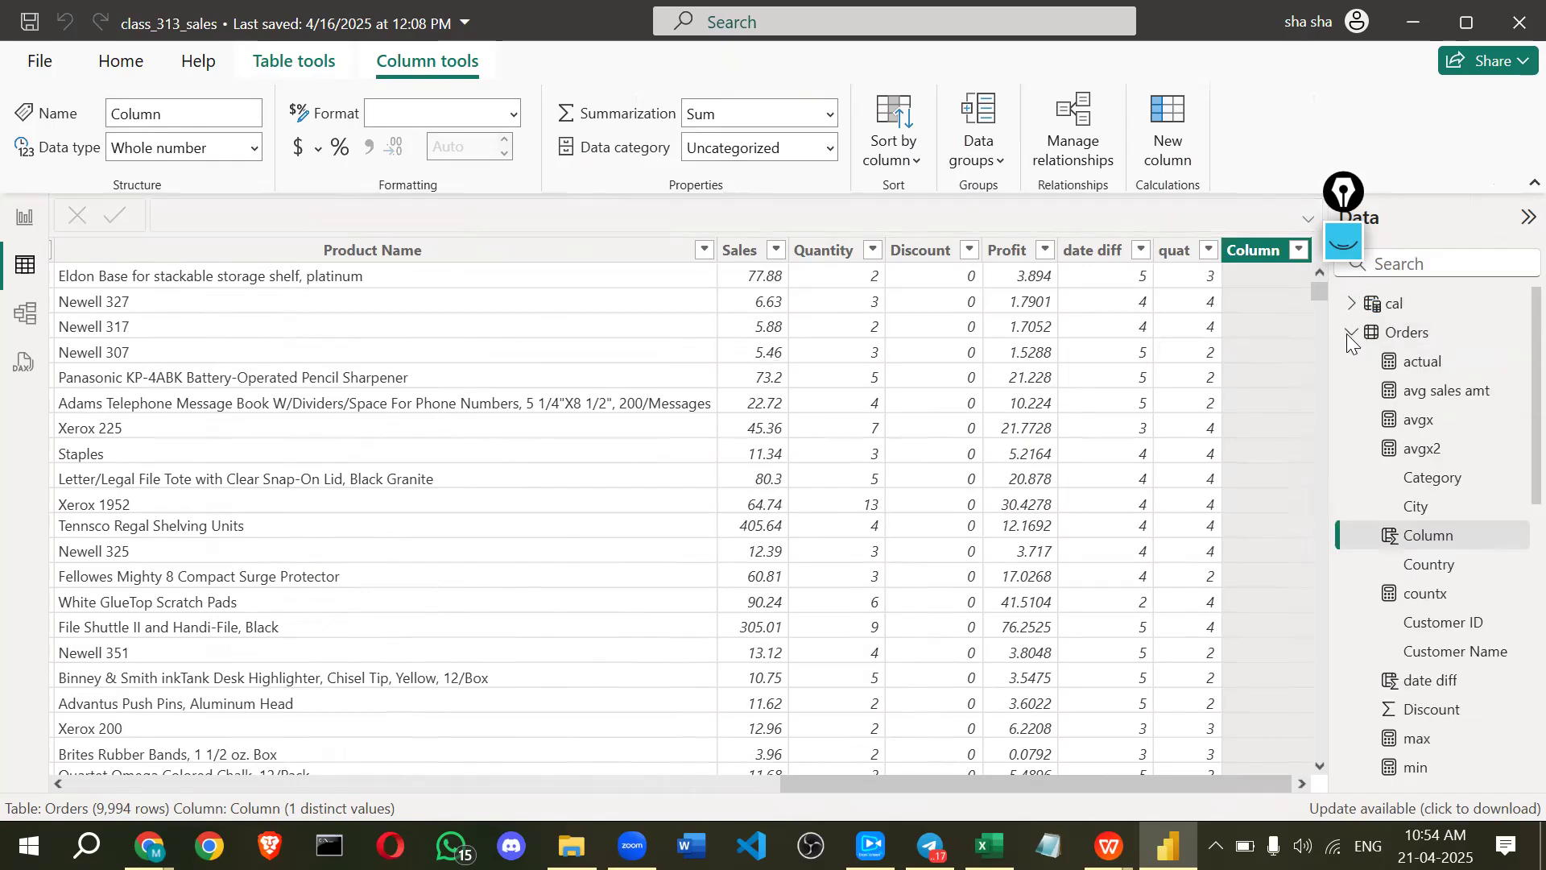
click(1353, 333)
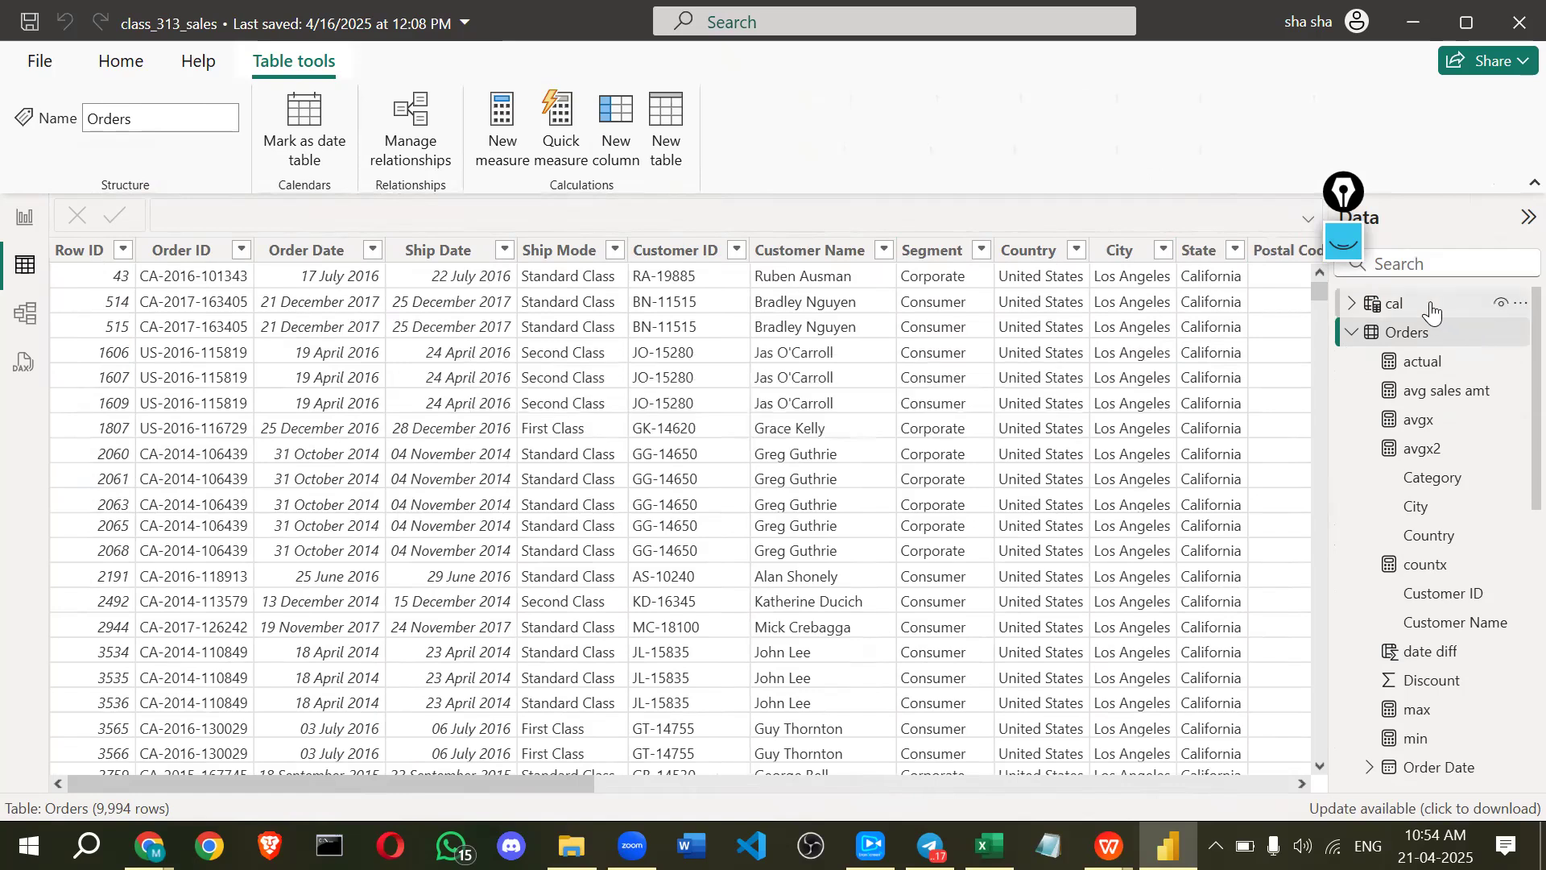
click(1416, 310)
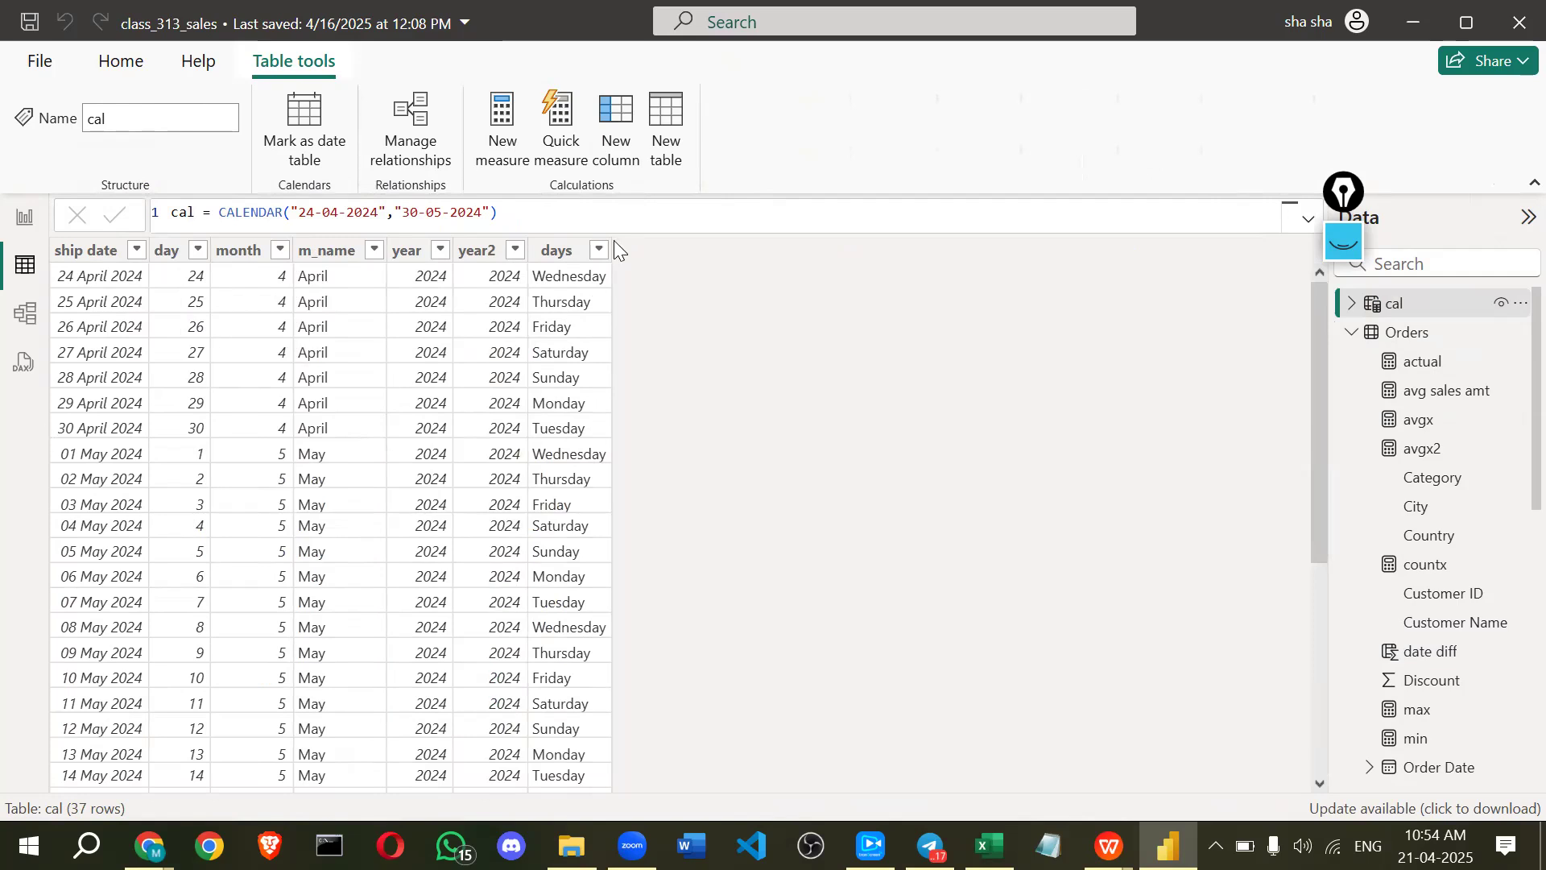
- Add a calculated column to the cal table and begin its formula as weeknum = WEEKNUM(
click(605, 154)
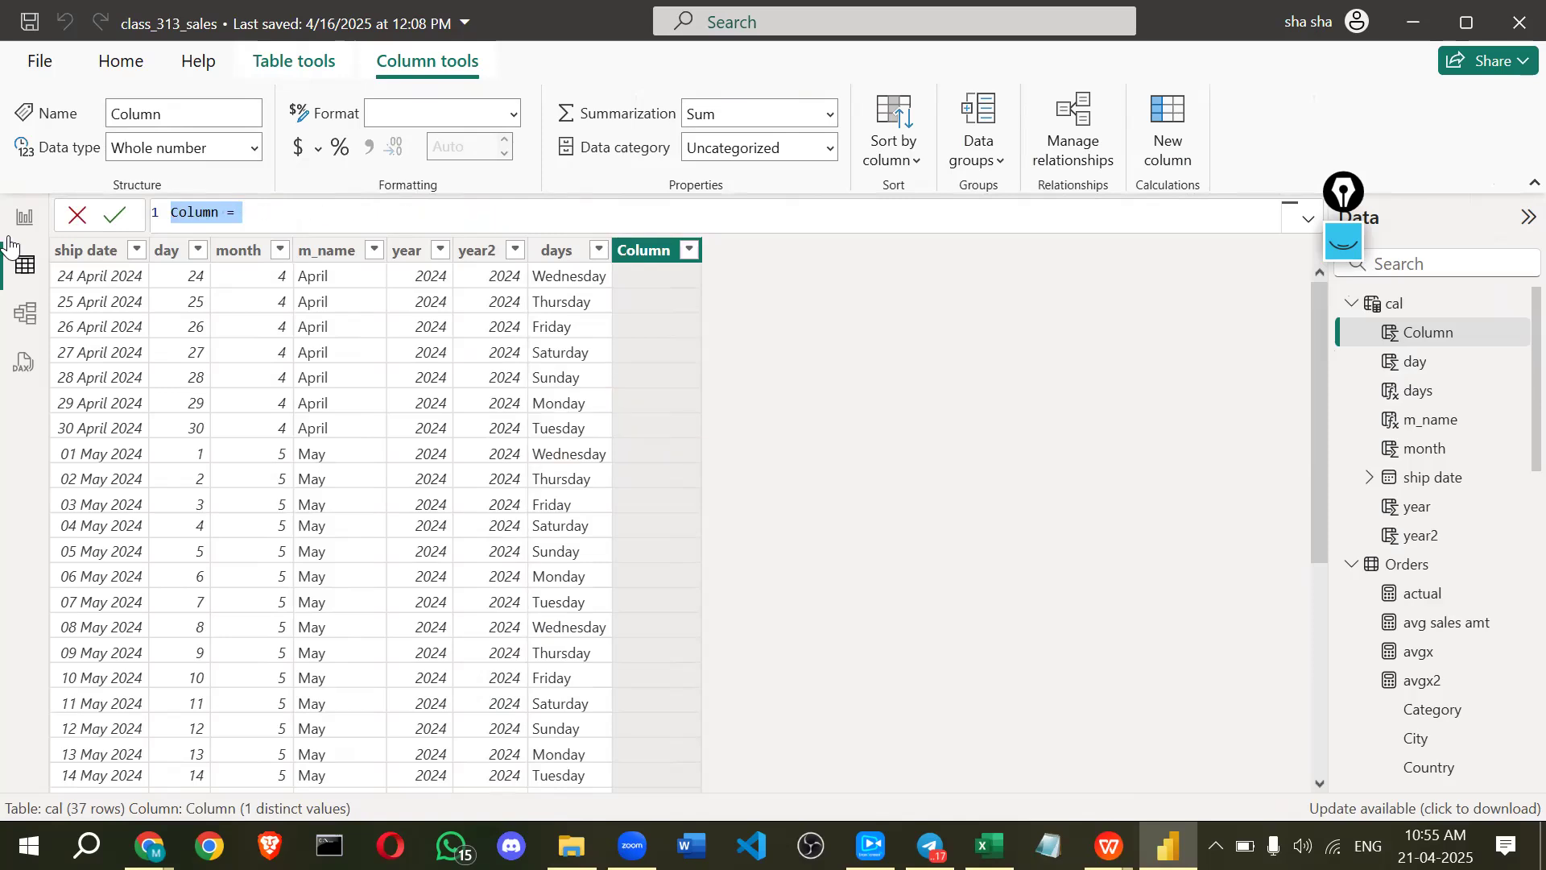
key(BackSpace)
text(weeknum = we)
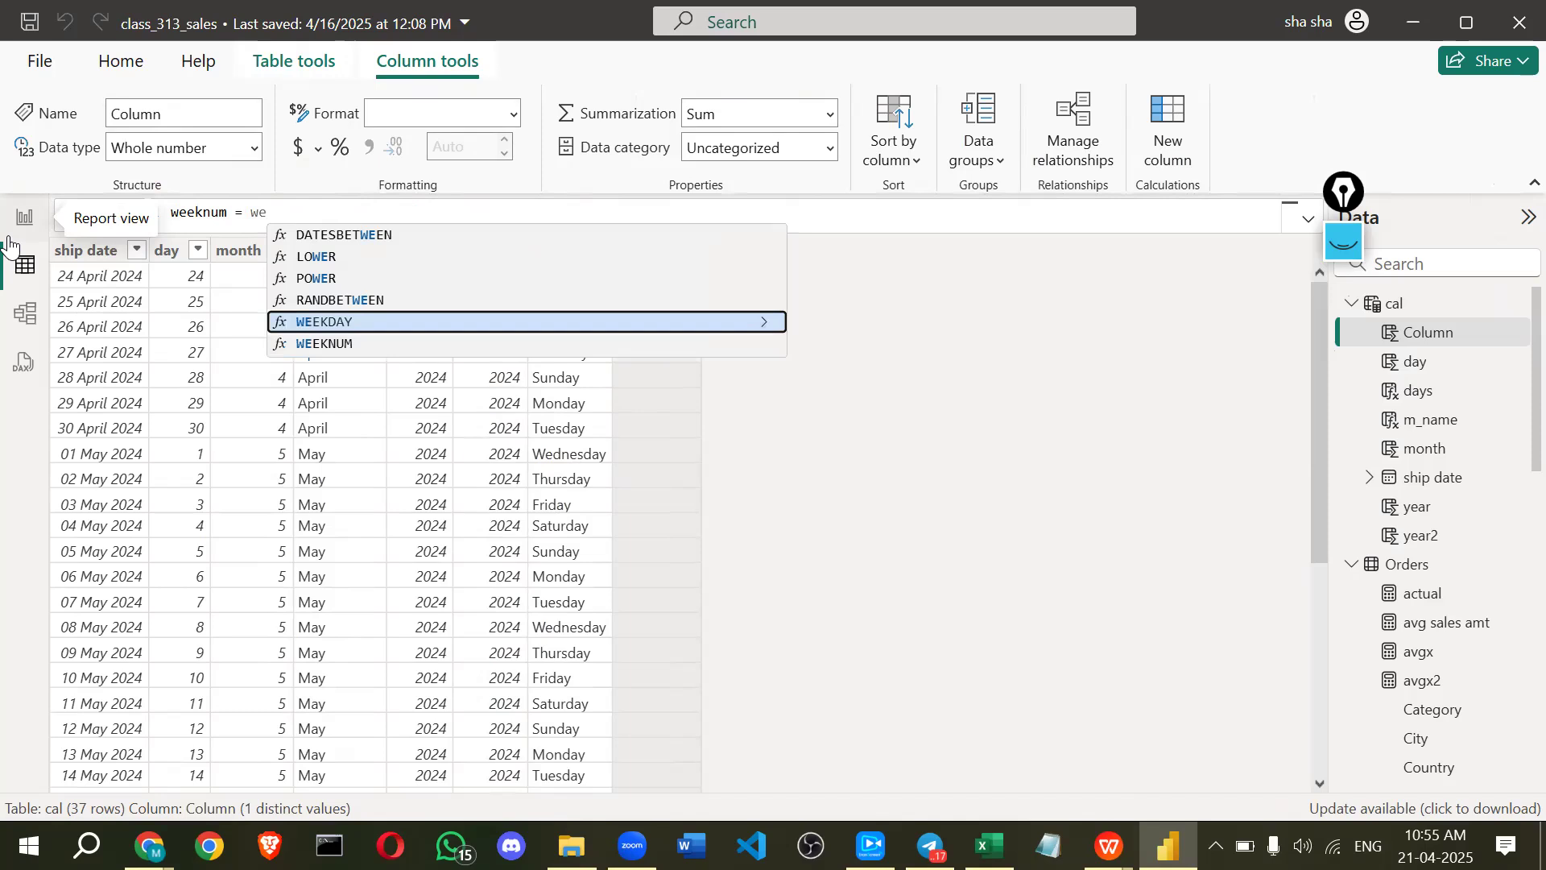
key(Down)
key(Tab)
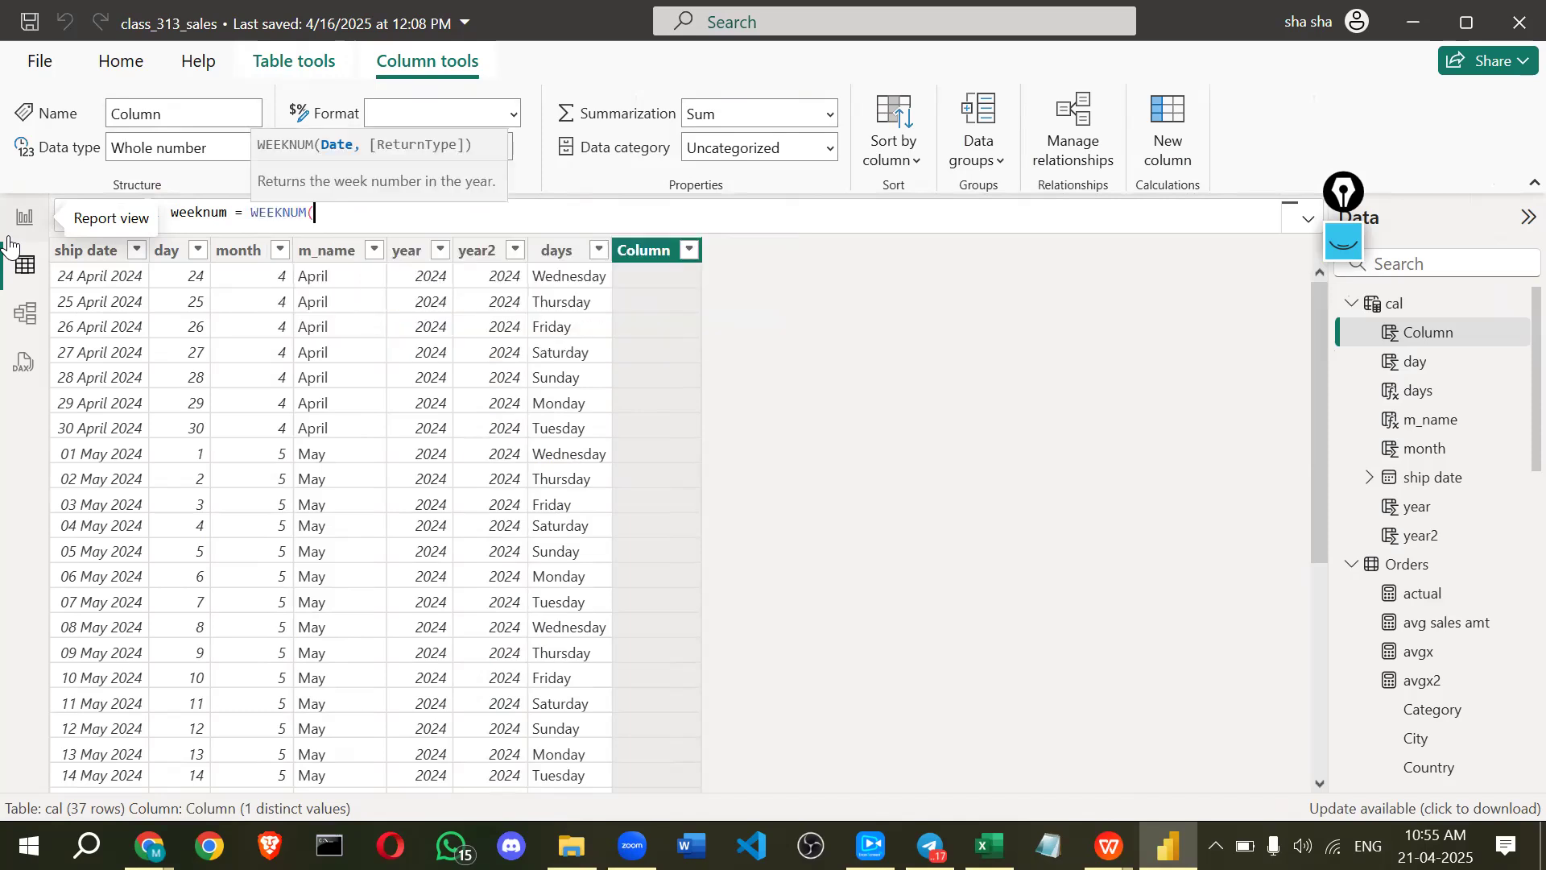
- Shorten the new column's name in the formula to weekn
key(Left)
key(Left)
key(Left)
key(Left)
key(Left)
key(Left)
key(Left)
key(Left)
key(Left)
key(Left)
key(Left)
key(BackSpace)
key(BackSpace)
key(BackSpace)
text(n)
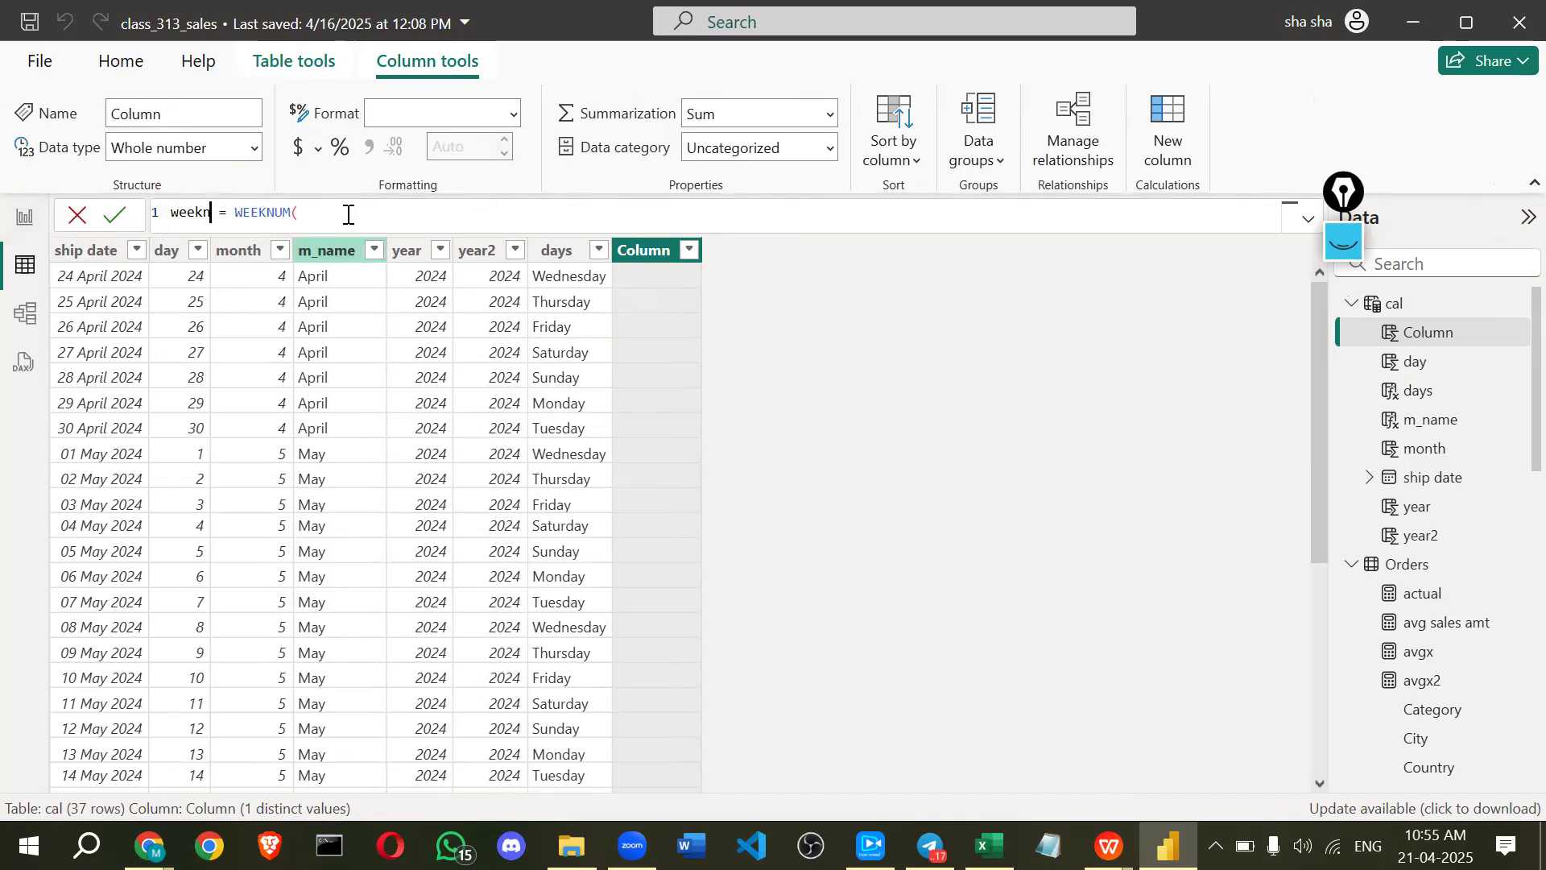
text(da)
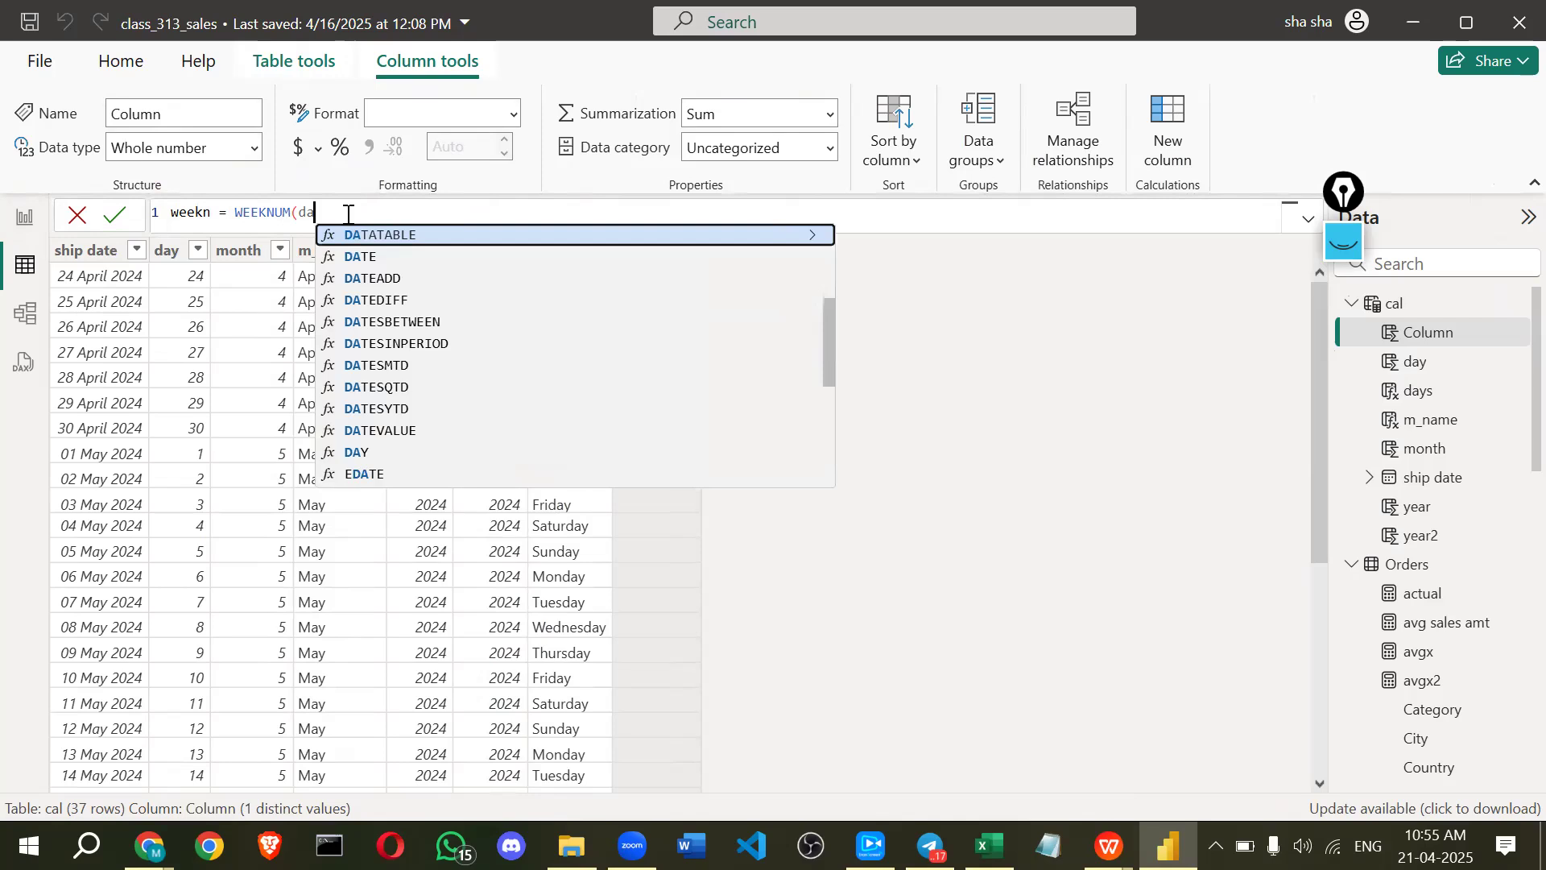
text(t)
key(BackSpace)
key(BackSpace)
key(BackSpace)
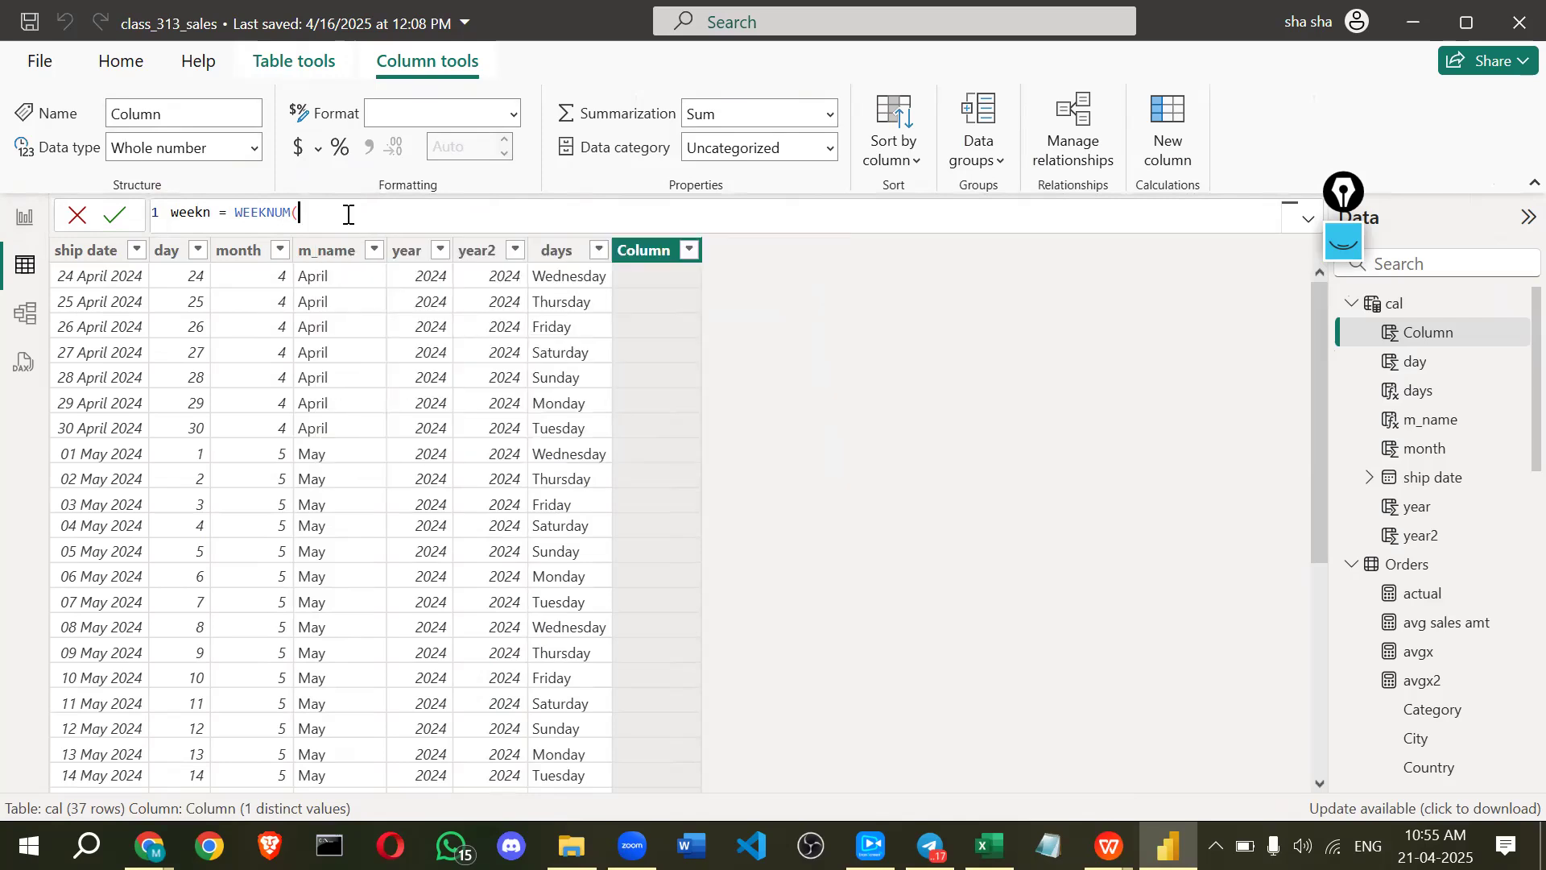
text(order)
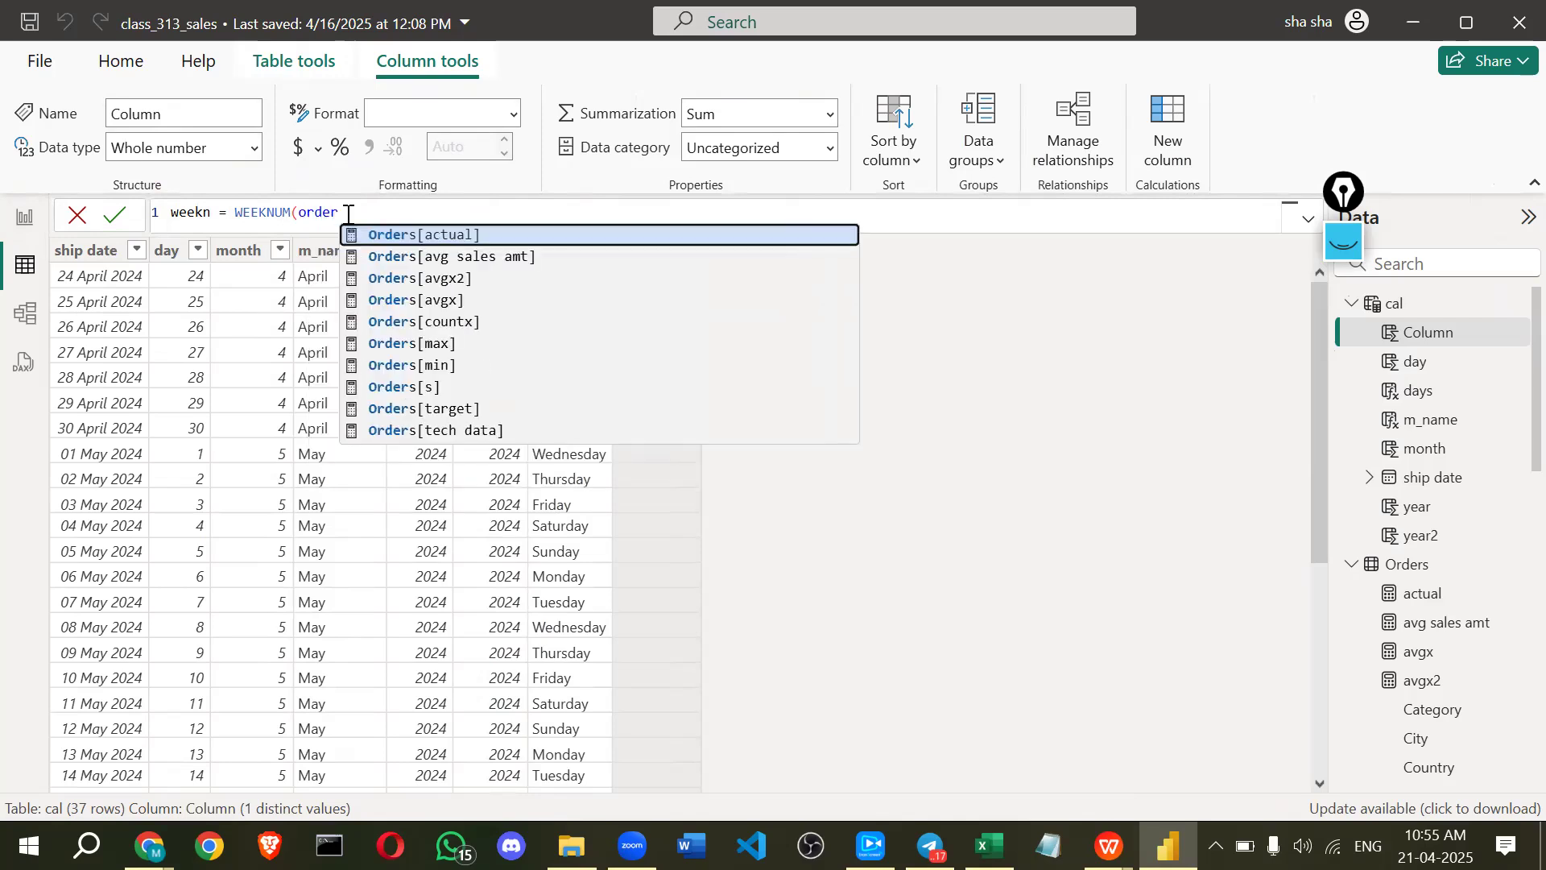
key(Down)
key(Down)
key(Down)
key(Down)
key(Down)
key(Down)
key(Up)
key(Up)
key(Up)
key(Up)
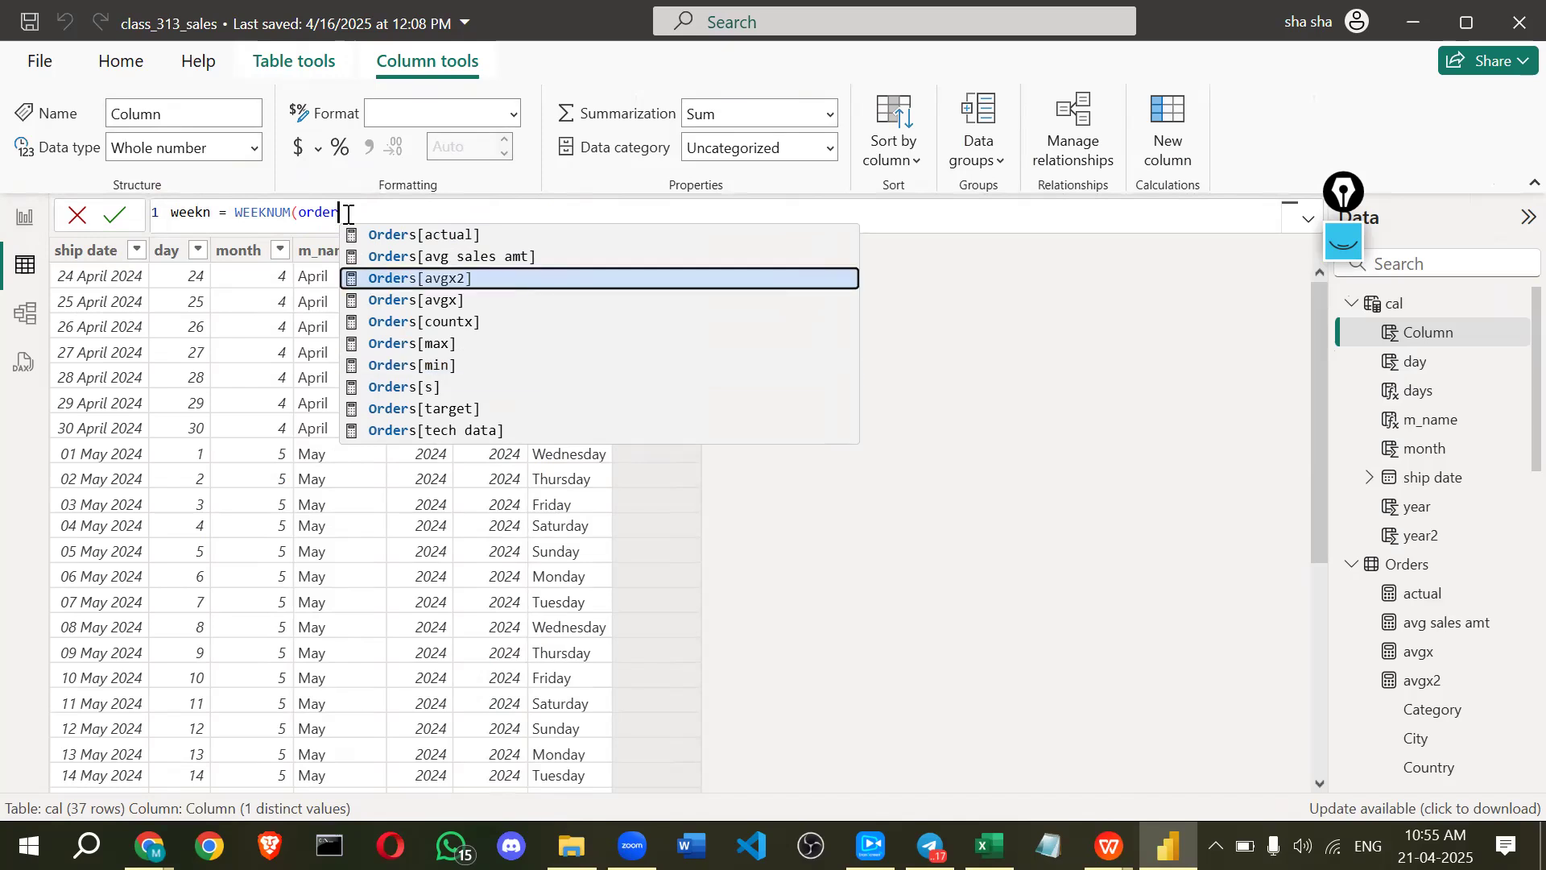
key(Up)
key(BackSpace)
key(BackSpace)
key(BackSpace)
key(BackSpace)
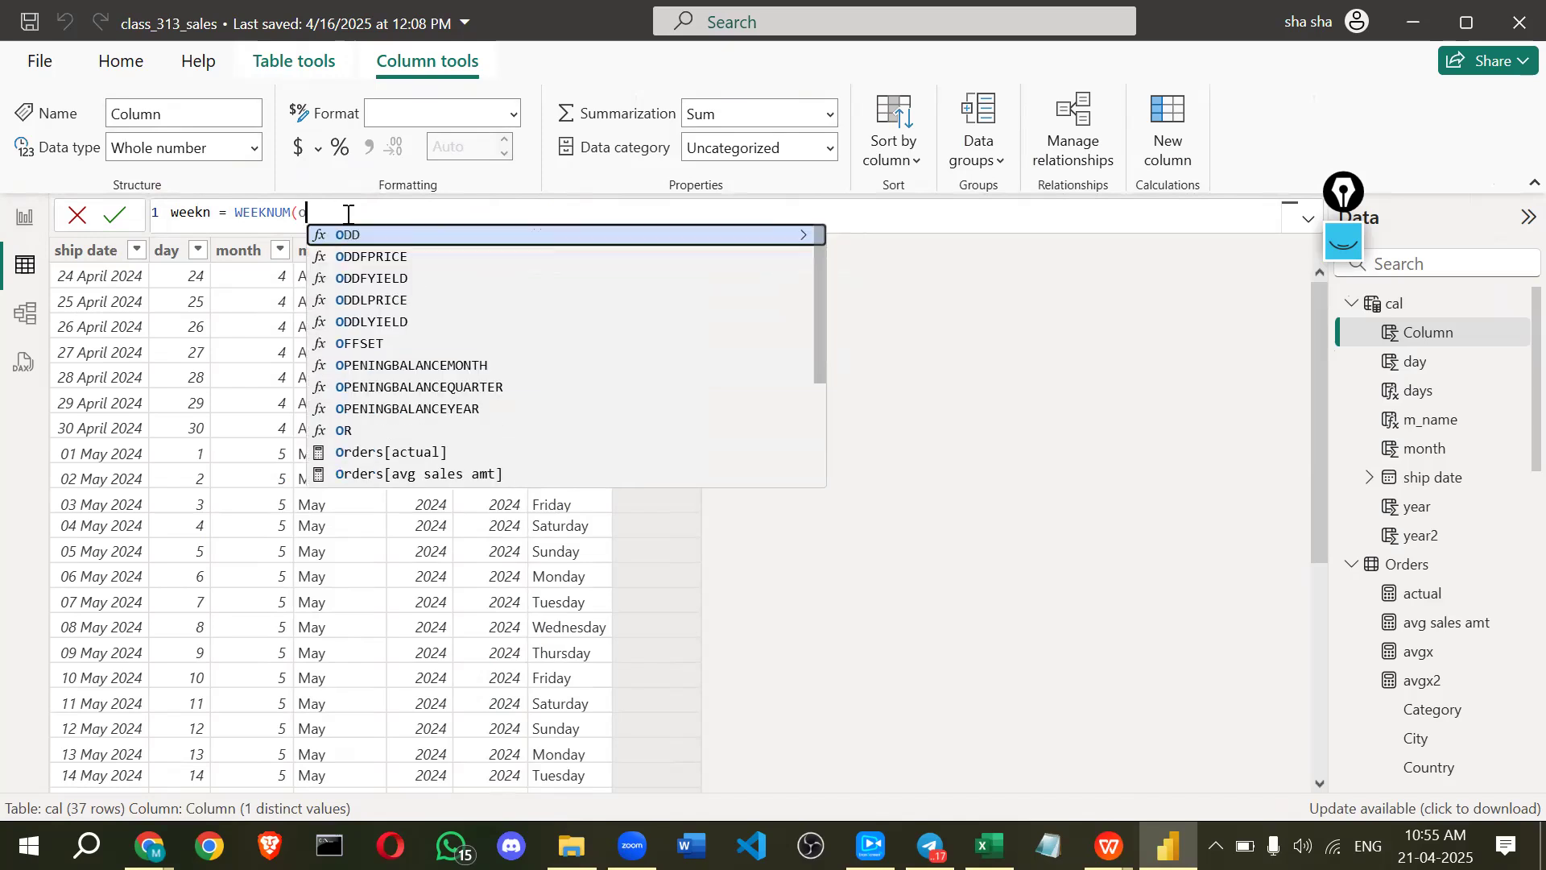
key(BackSpace)
key(BackSpace)
text(()
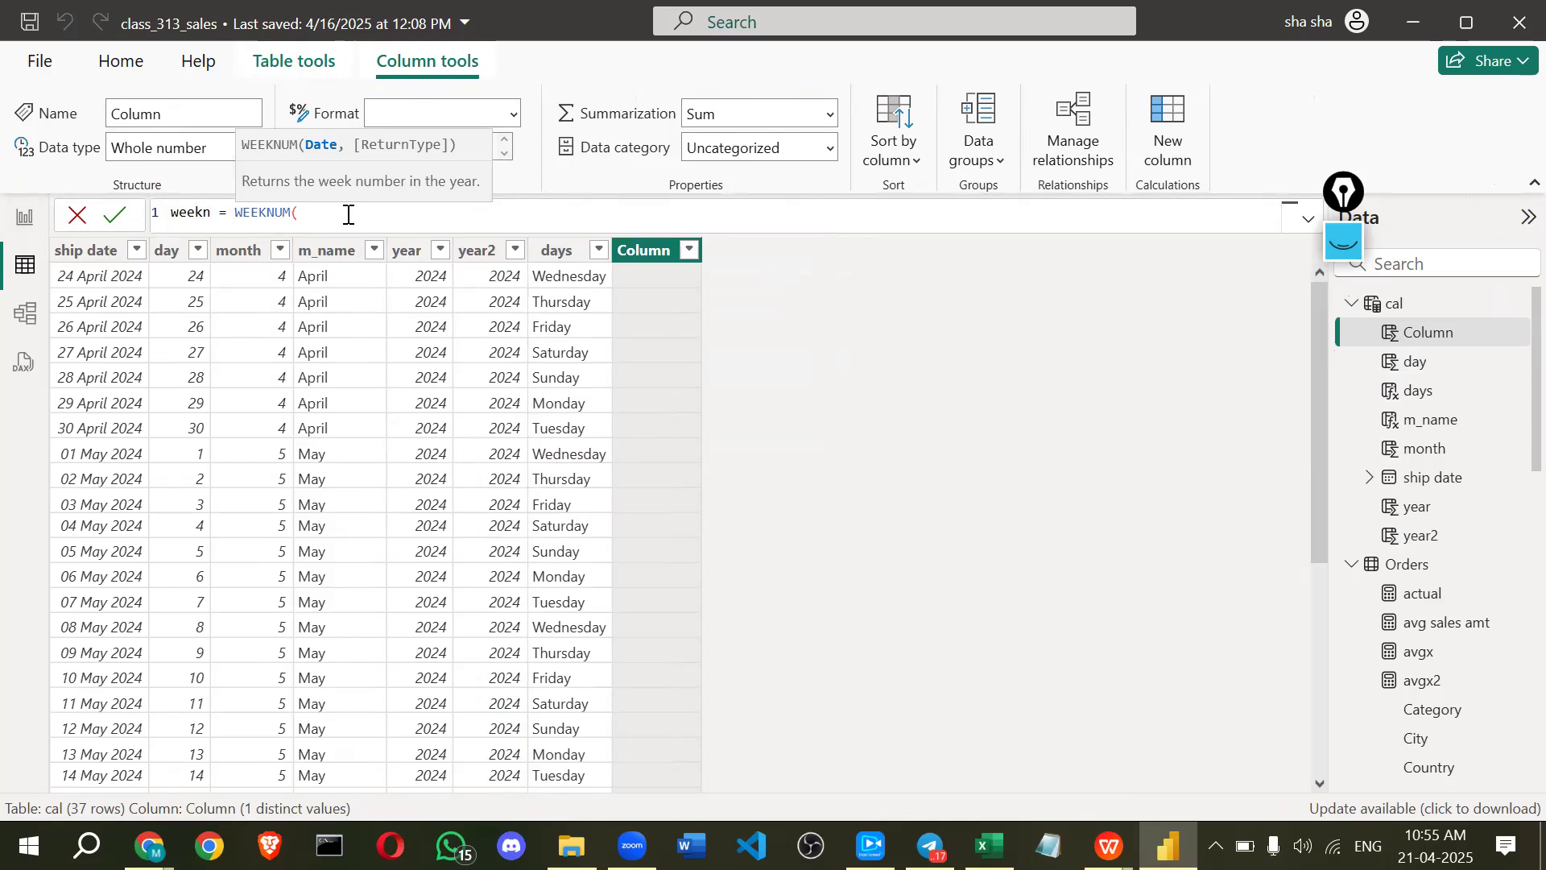
- Complete the column formula as weekn = WEEKNUM(cal[ship date]) and commit it
text(date)
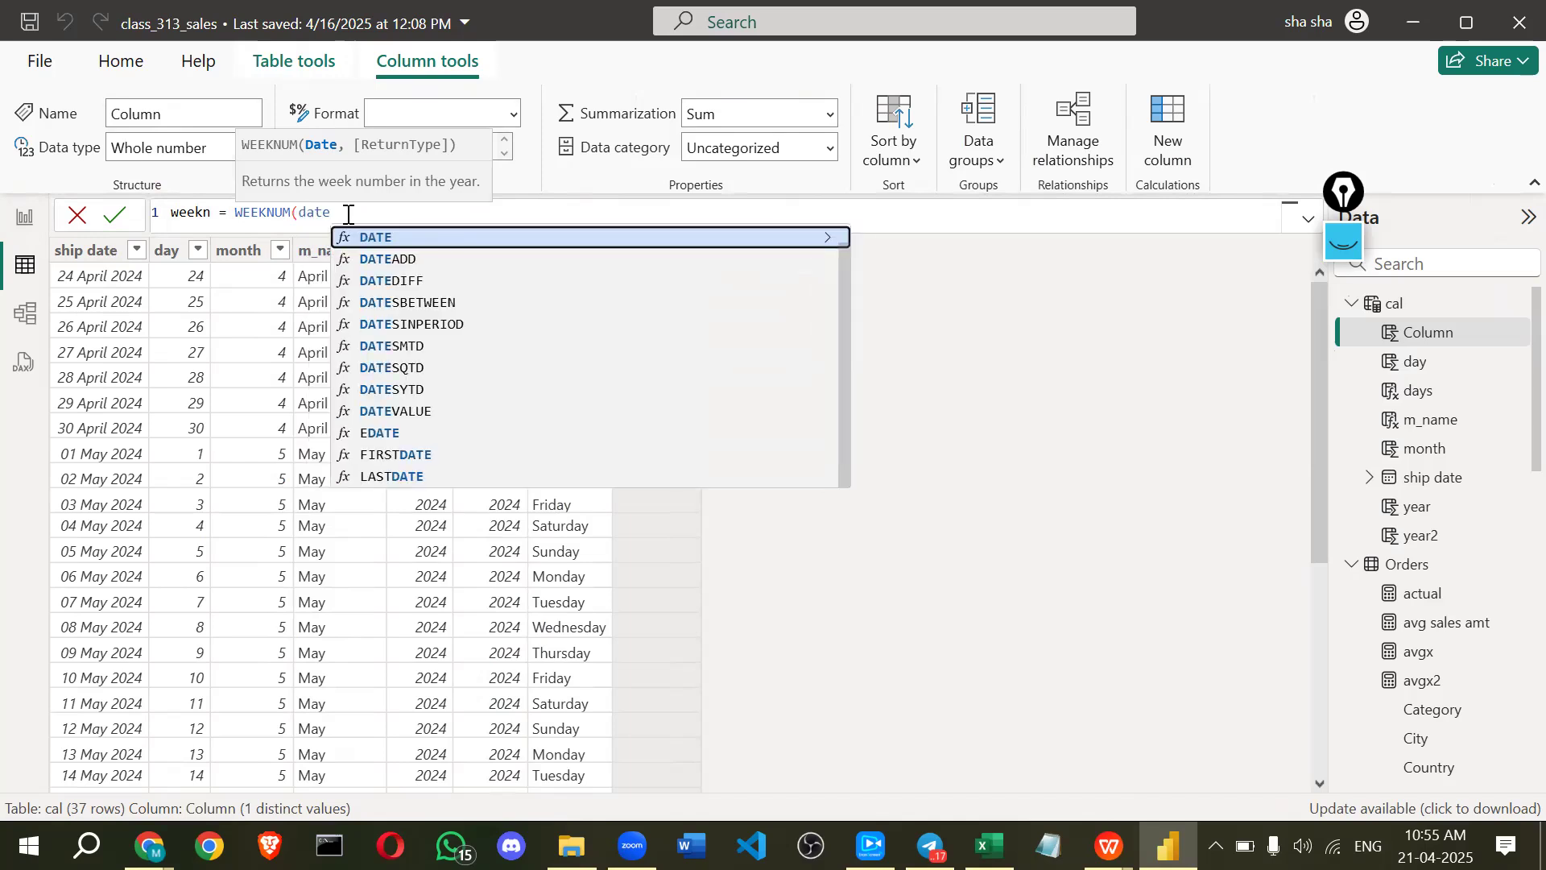
key(Up)
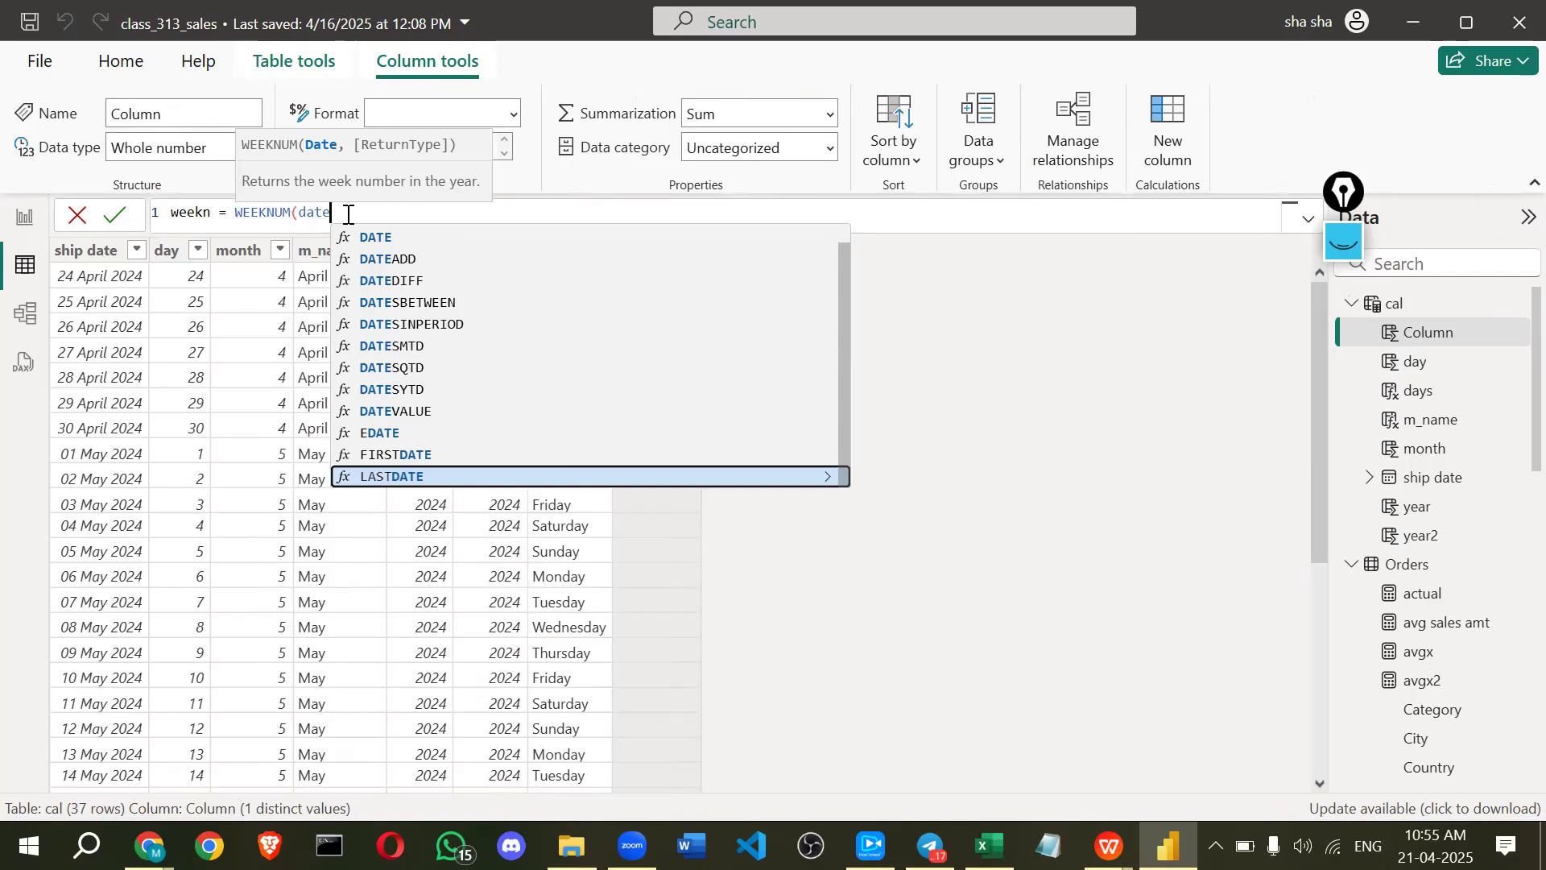
key(Down)
key(Tab)
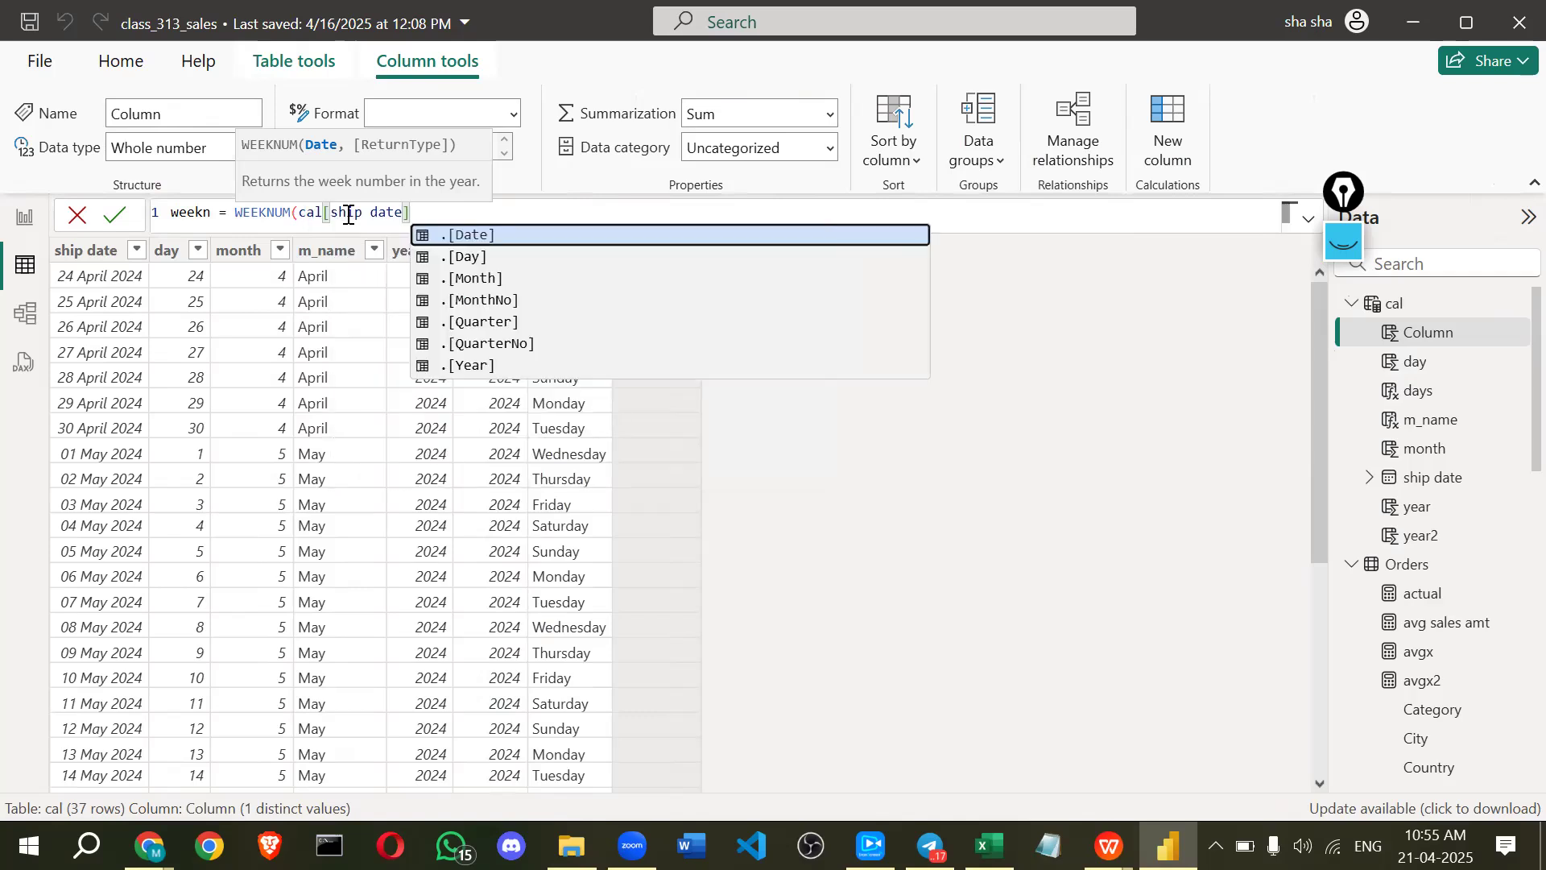
text())
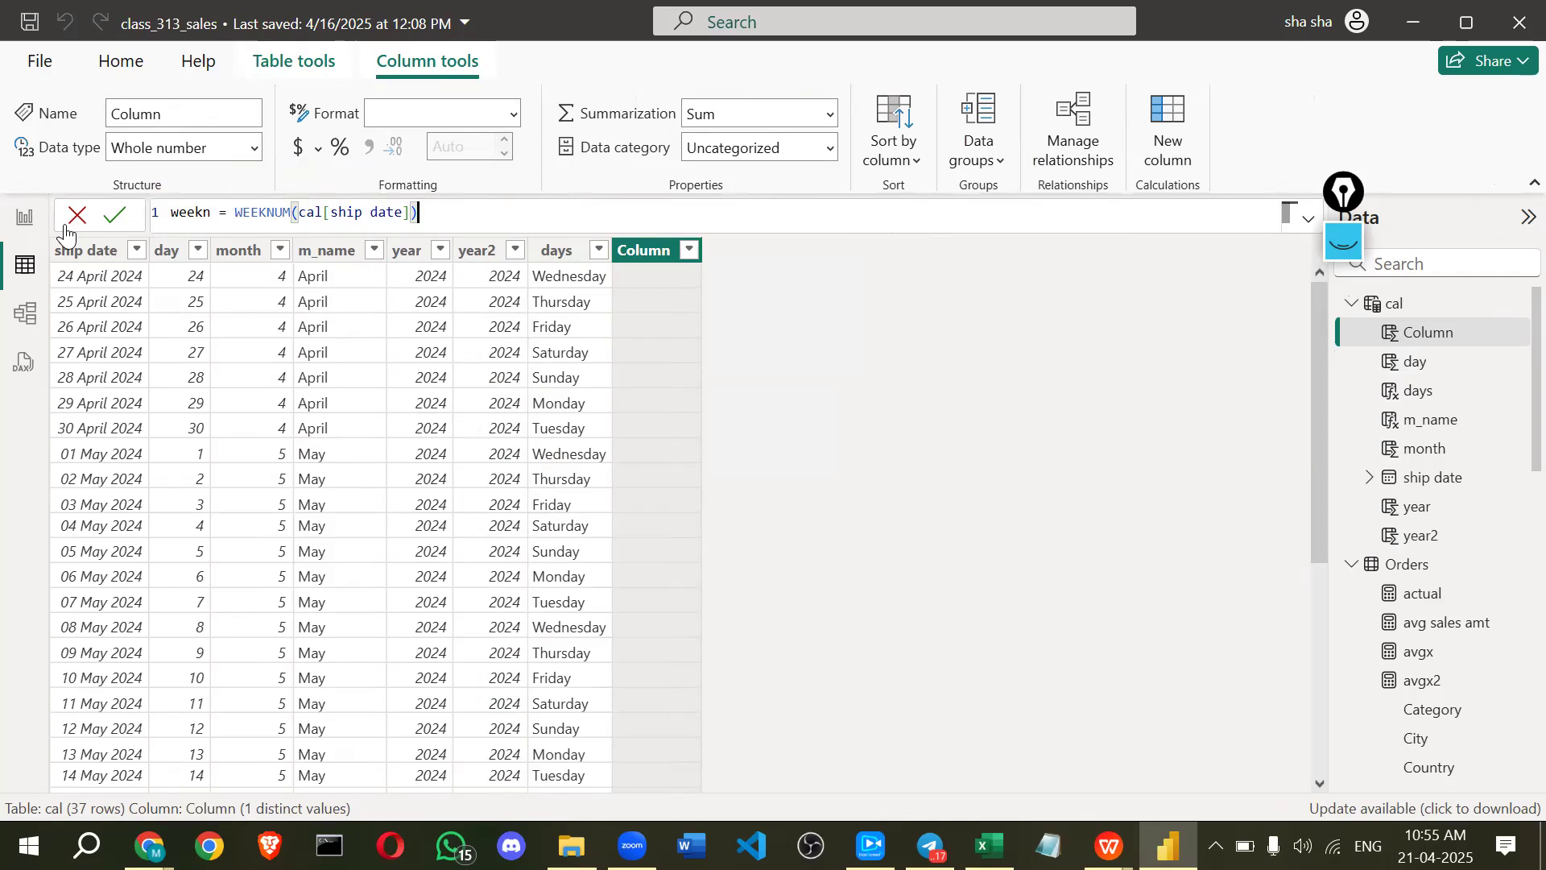
click(111, 215)
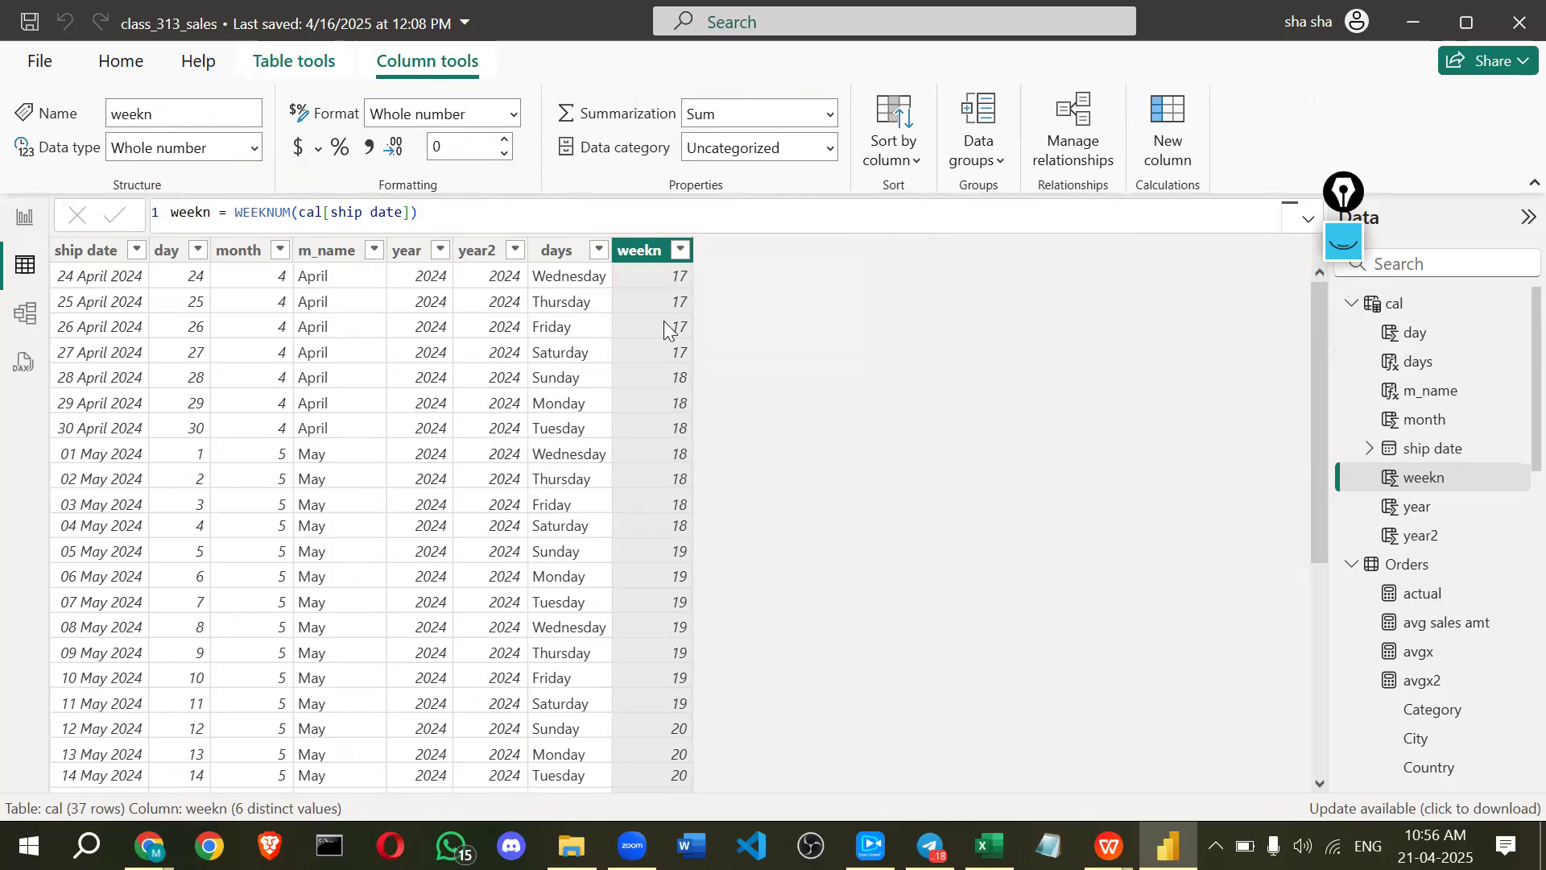
- Examine the weekn values against the dates and weekdays throughout the cal table
scroll(694, 454, down, 3)
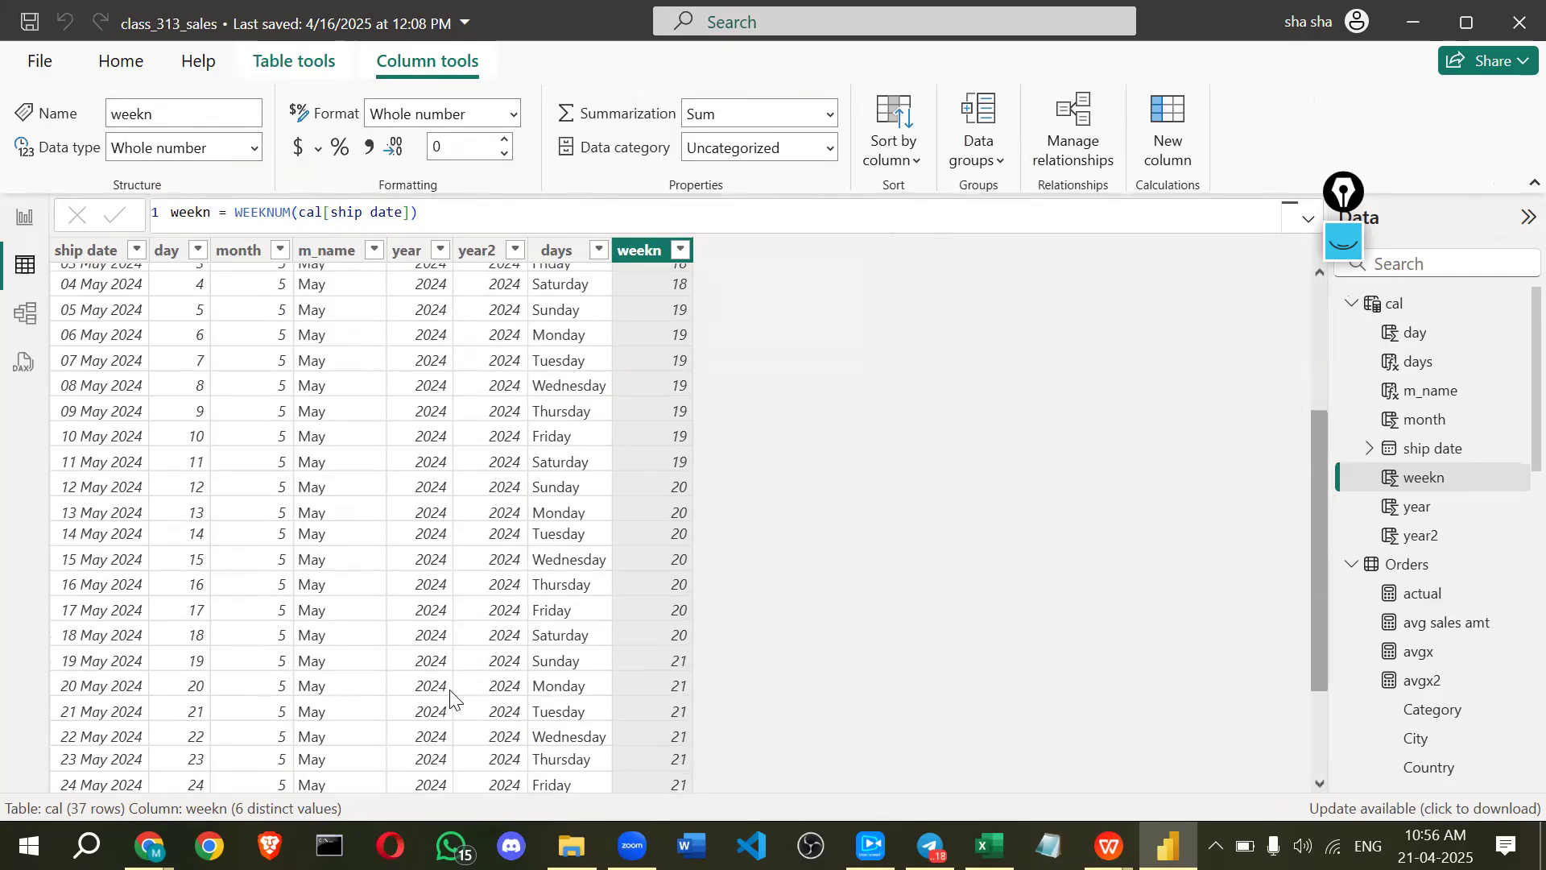
scroll(451, 699, down, 2)
scroll(435, 693, up, 2)
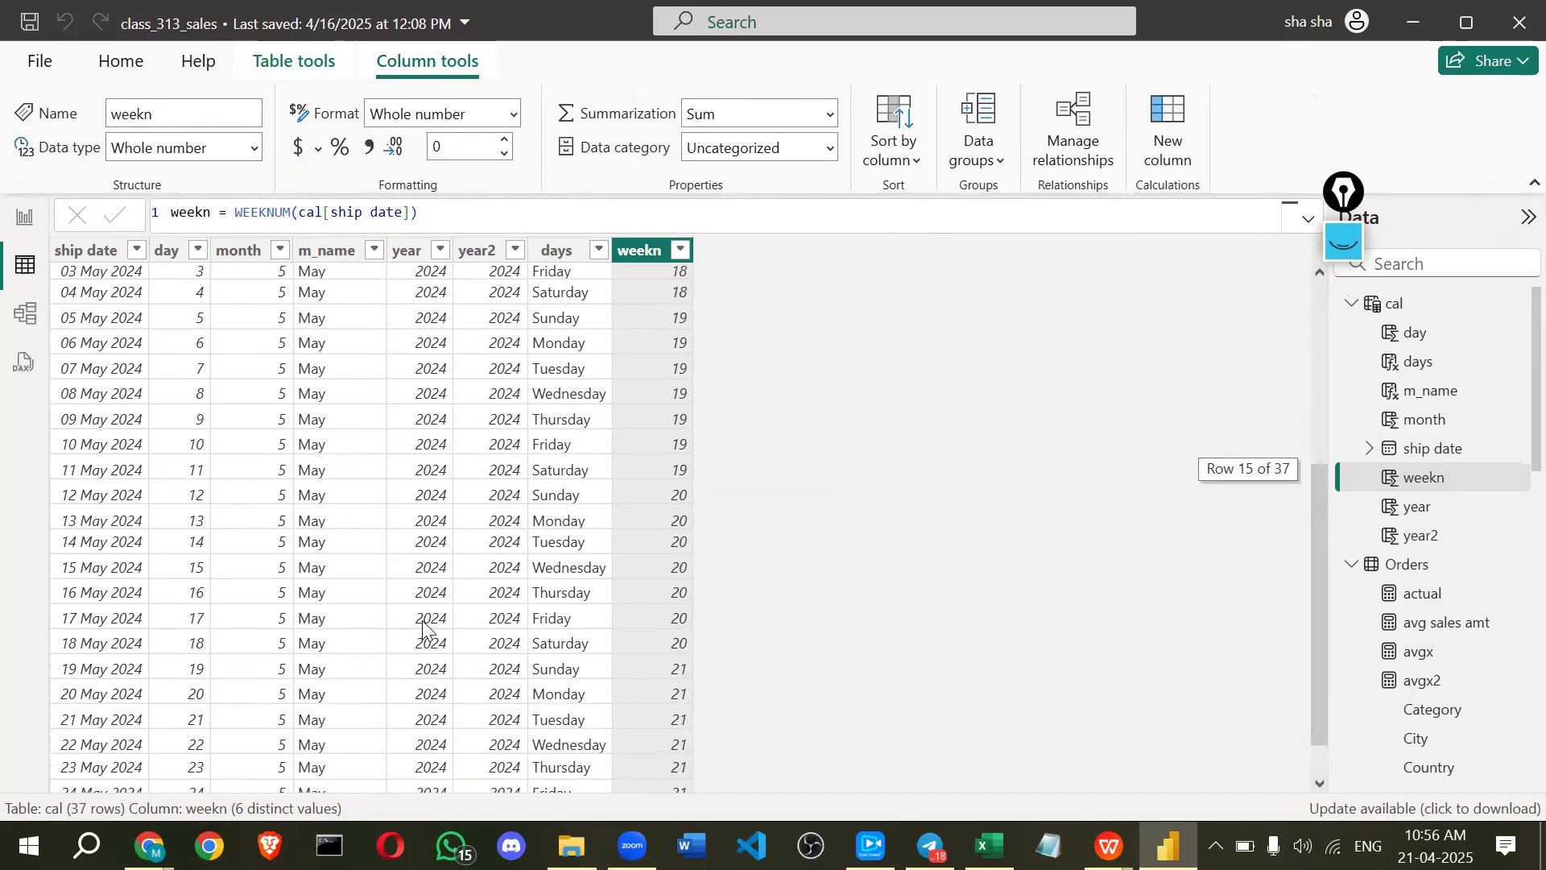
scroll(421, 628, down, 2)
scroll(420, 628, up, 5)
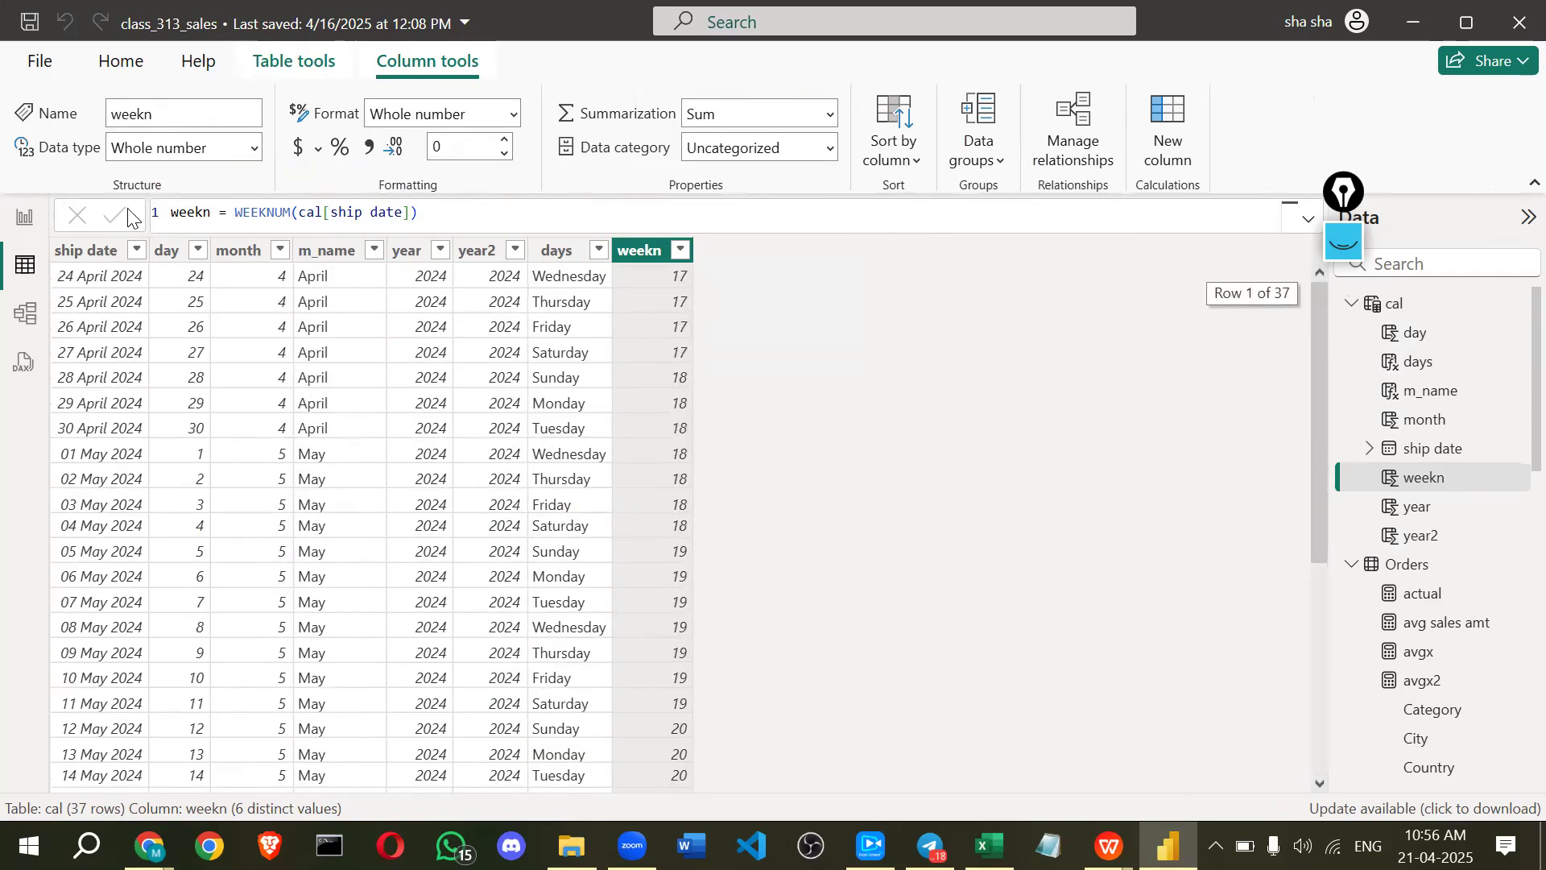
- Show the CALENDAR formula behind the ship date column and highlight its date arguments, ending with the start date
click(67, 256)
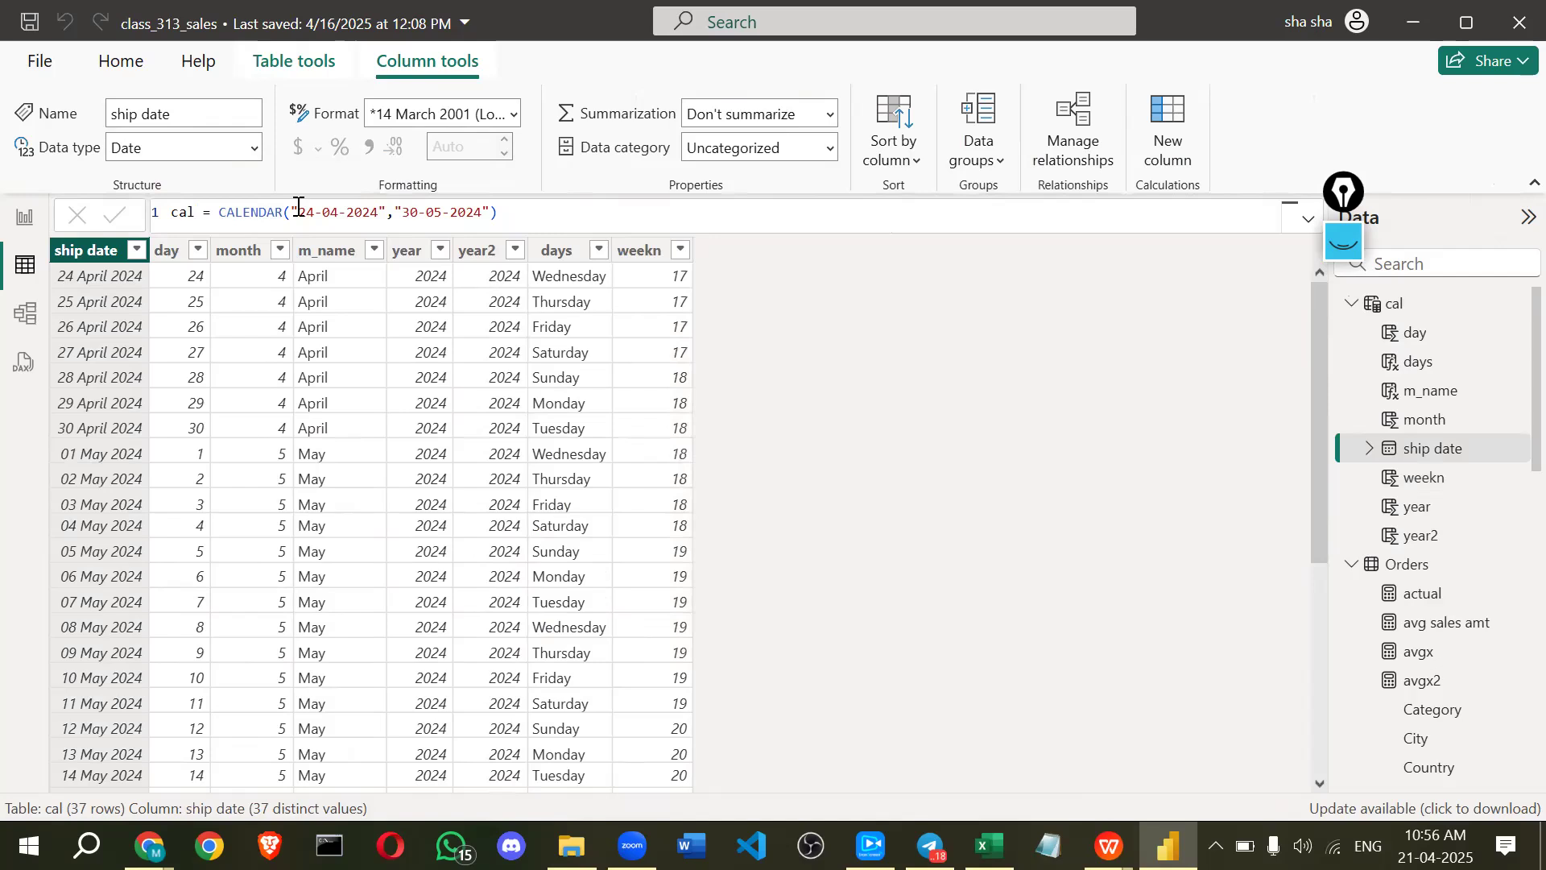
drag(291, 206, 492, 213)
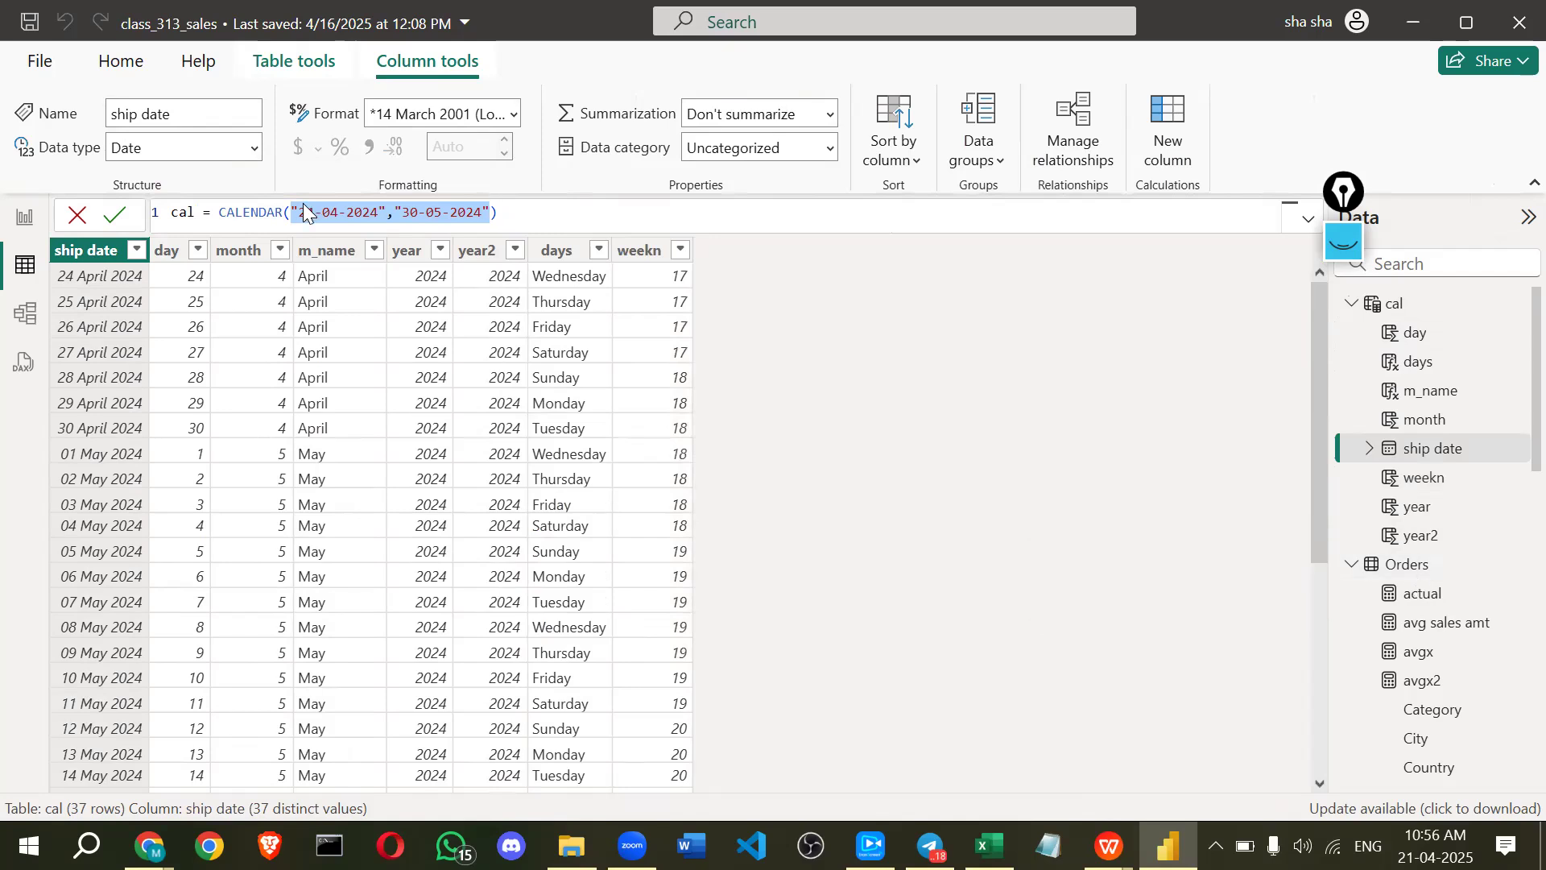
drag(292, 212, 387, 213)
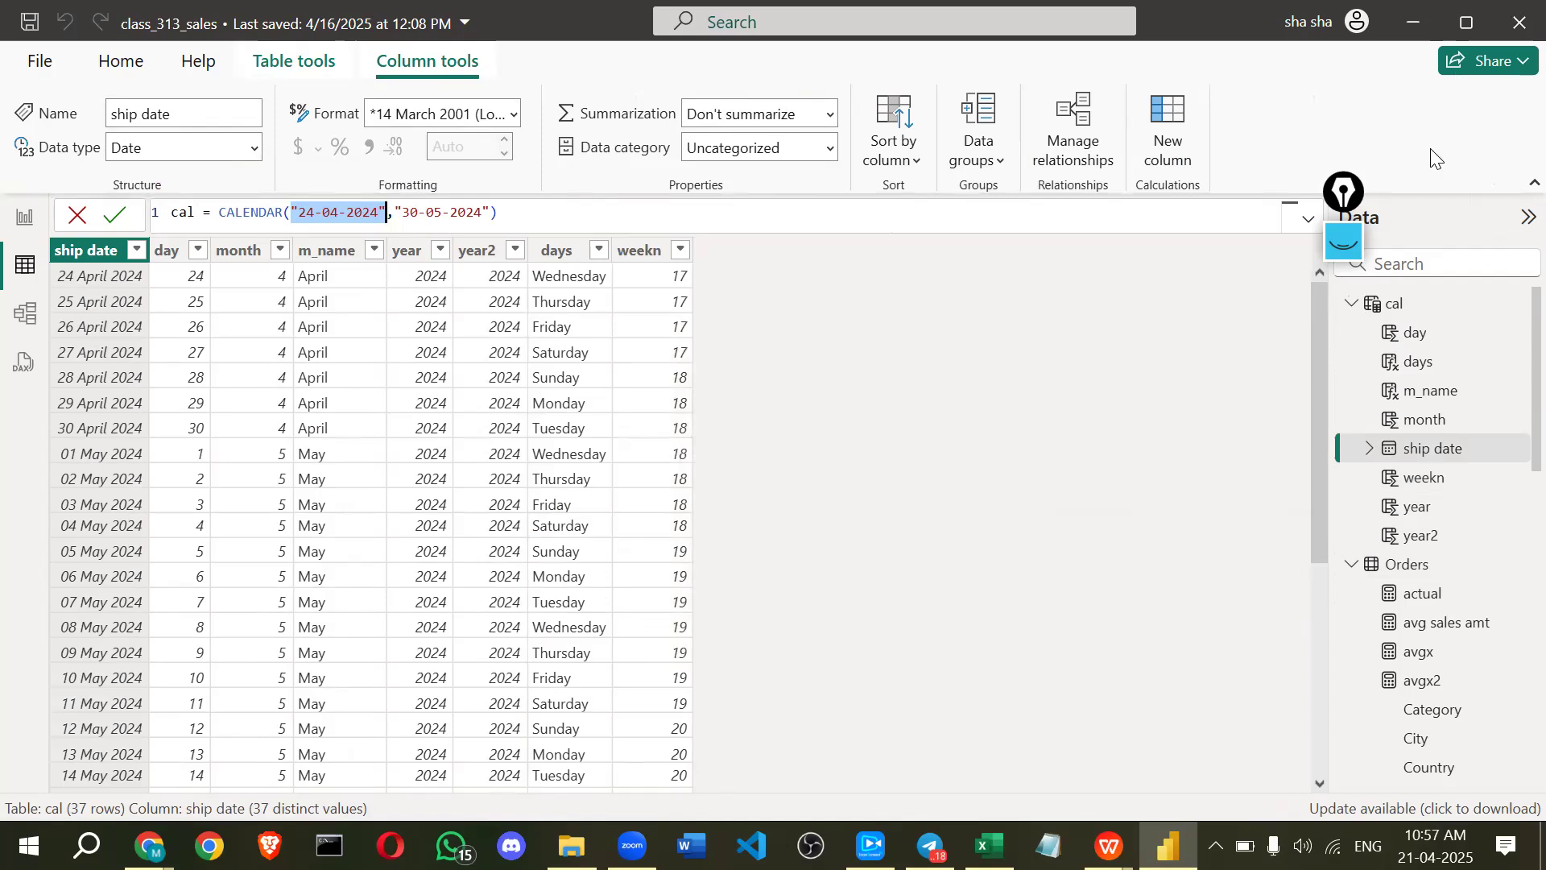
- Clear the old pen annotations, underline both CALENDAR dates in pink with a few marks beside them, and hide the annotation layer
click(1341, 248)
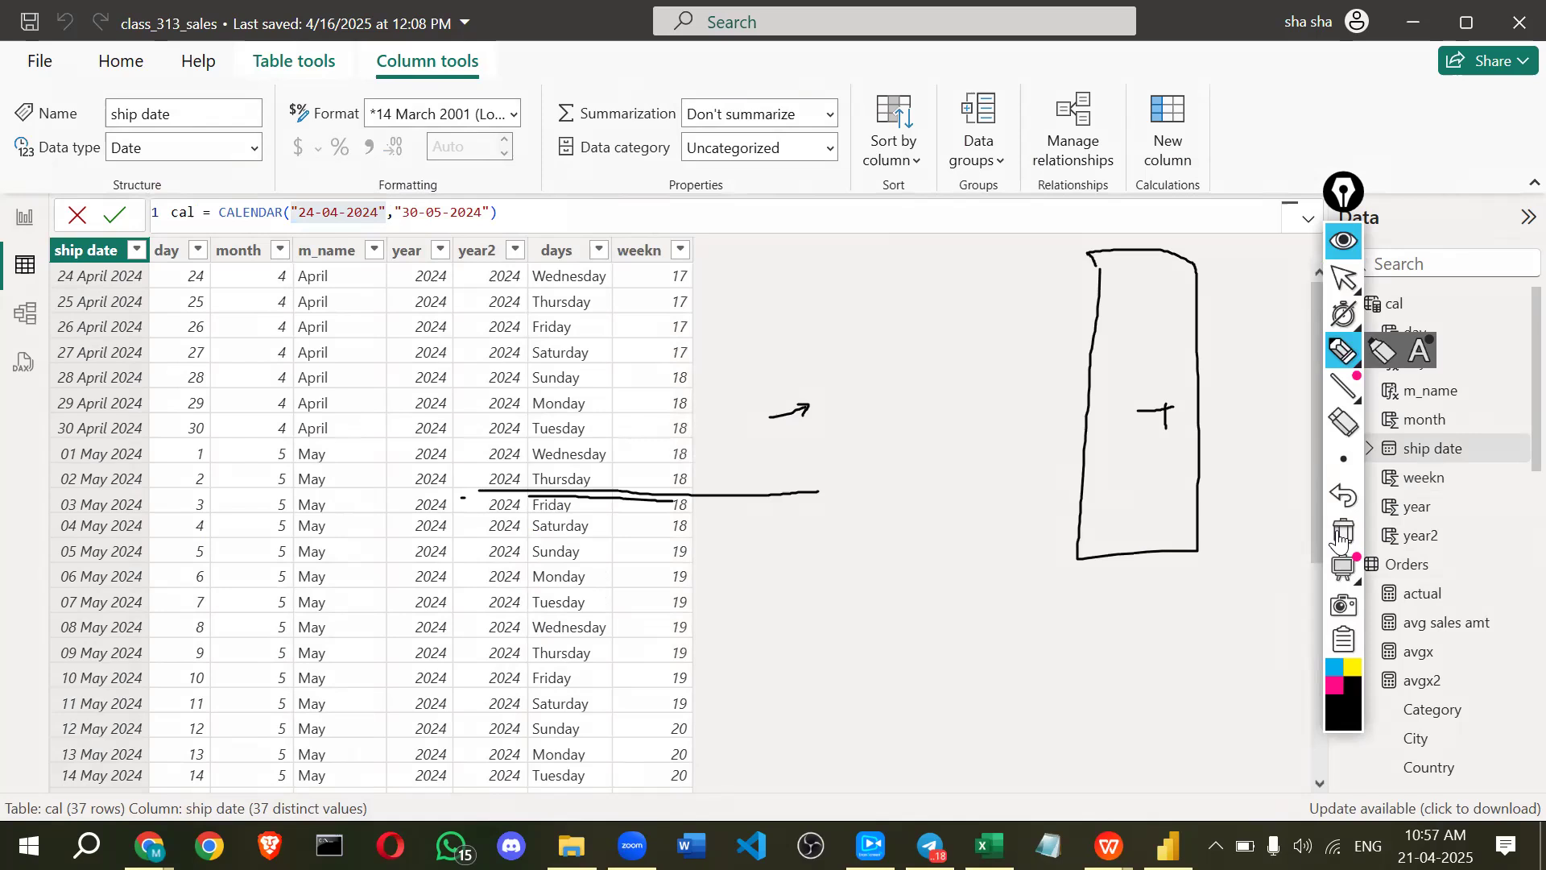
click(1341, 533)
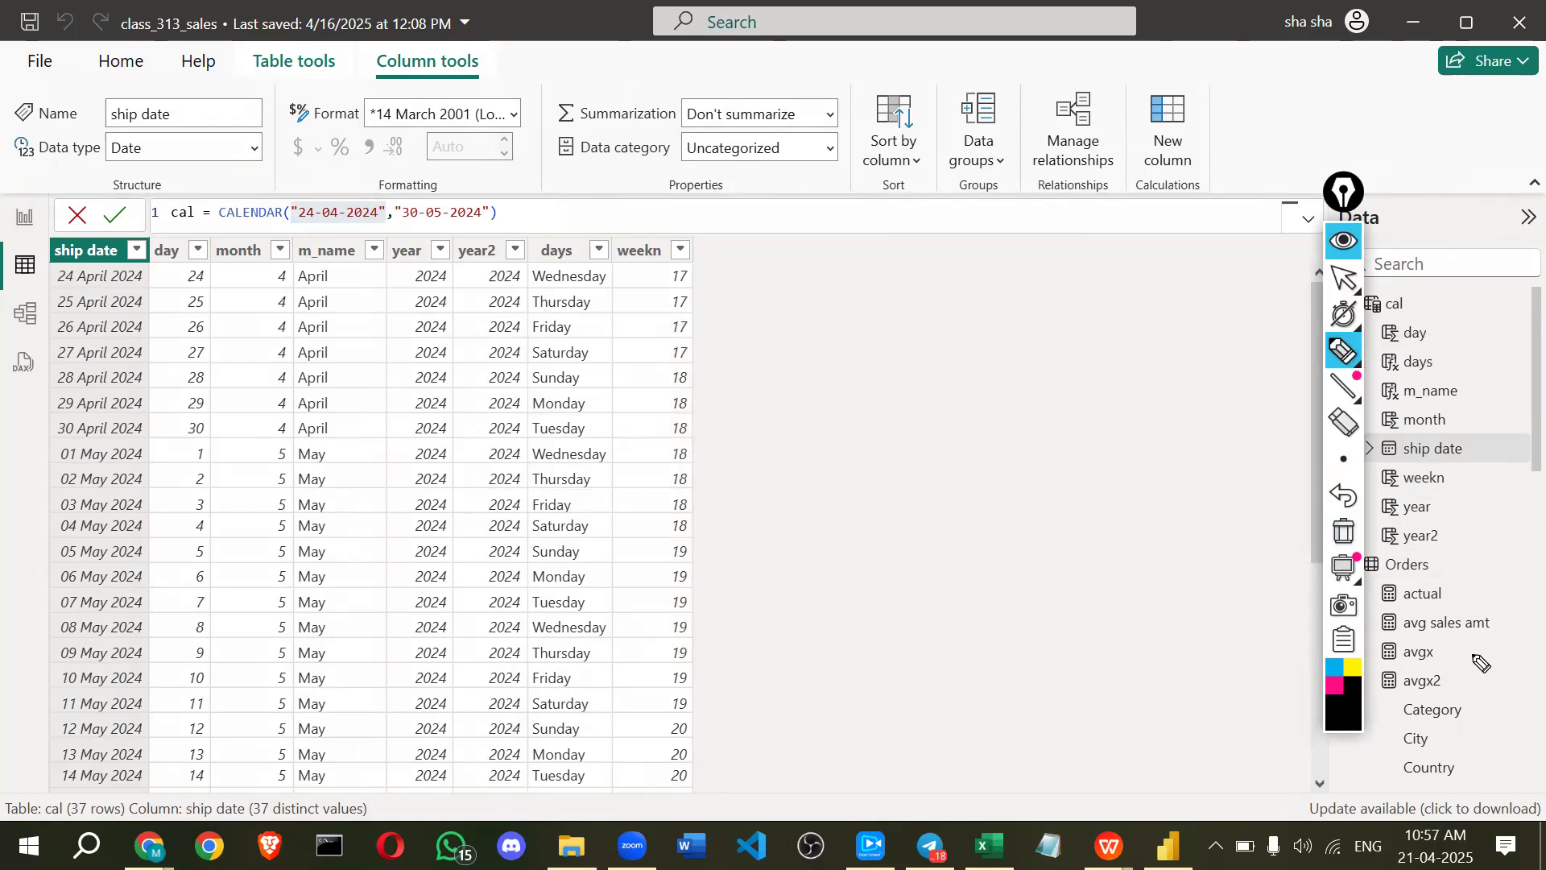
drag(1478, 696, 1489, 715)
drag(1482, 683, 1469, 739)
drag(1502, 673, 1507, 729)
mouse_move(1486, 775)
mouse_down()
mouse_move(1488, 803)
mouse_move(1500, 765)
mouse_up()
drag(295, 220, 374, 220)
drag(488, 228, 402, 227)
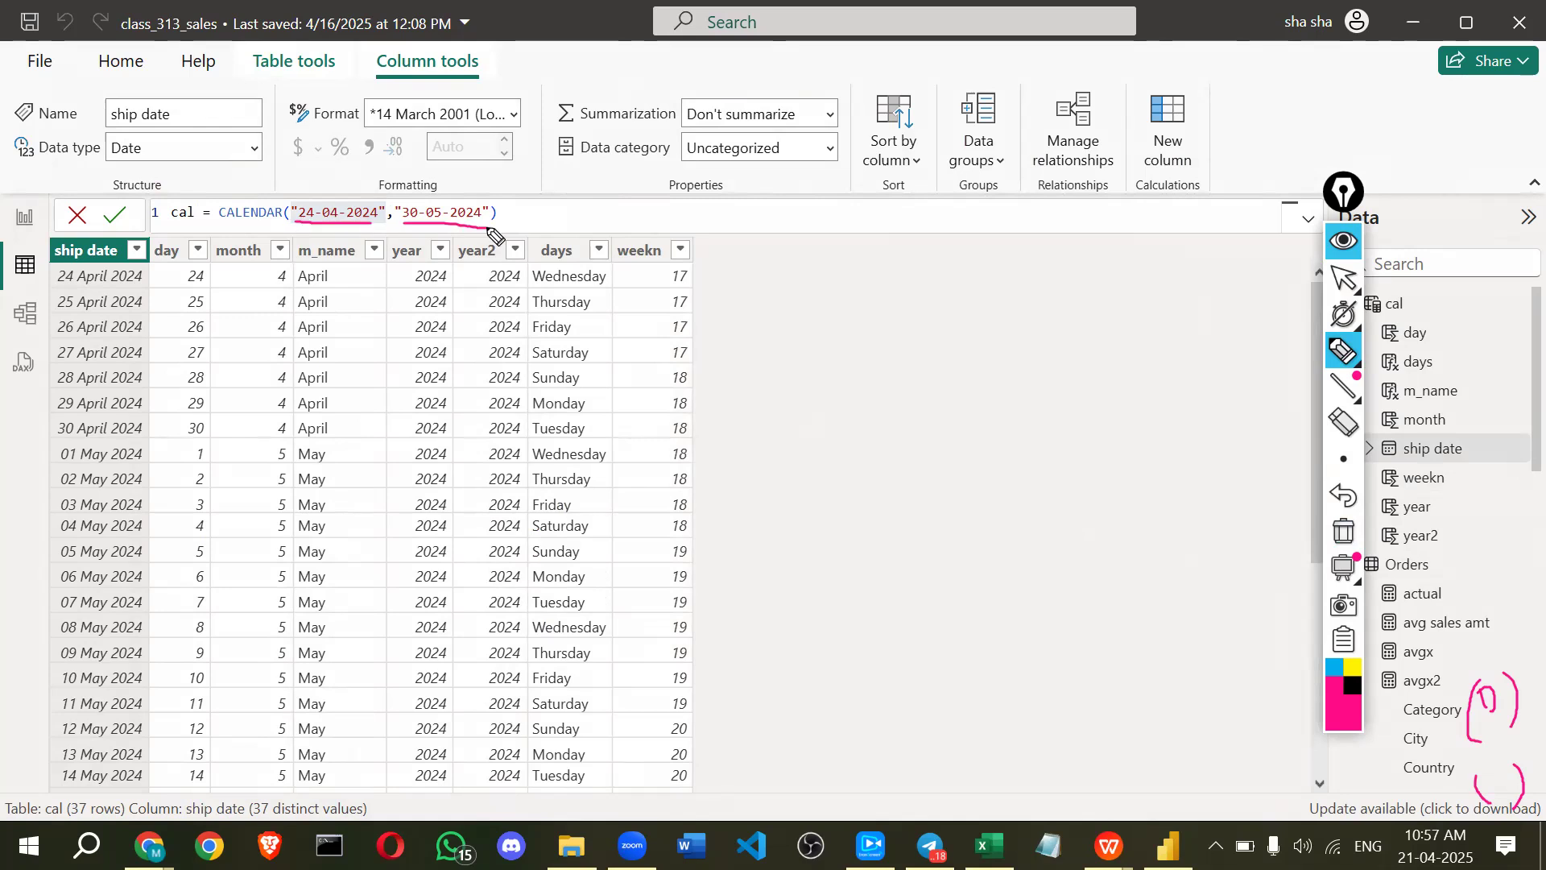
click(1330, 245)
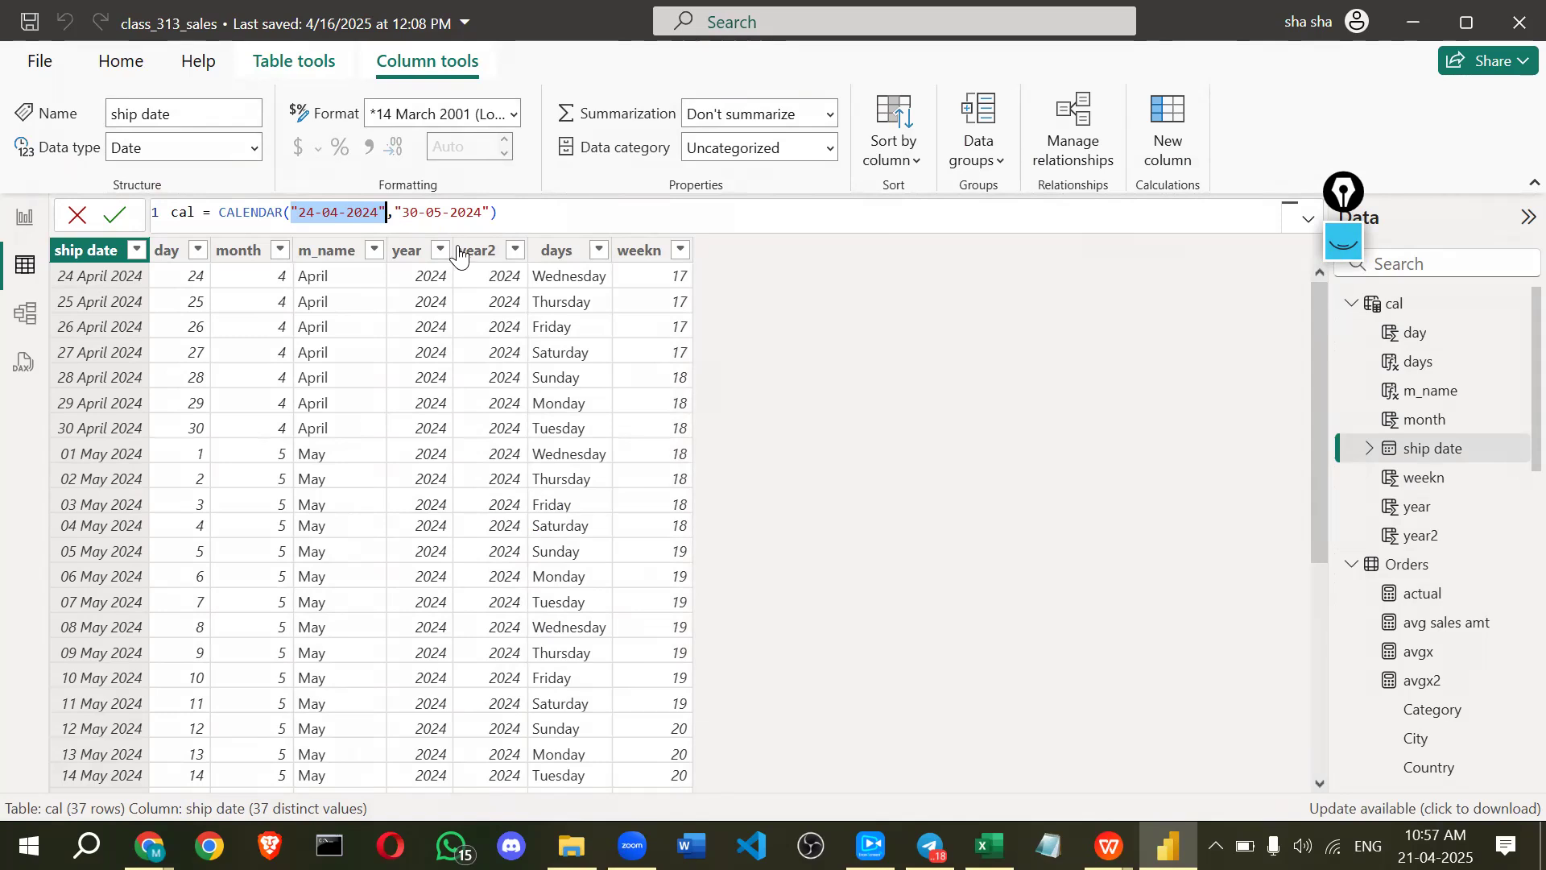
- Replace the fixed start date in the CALENDAR formula with the beginning of a minimum expression, min(order
key(BackSpace)
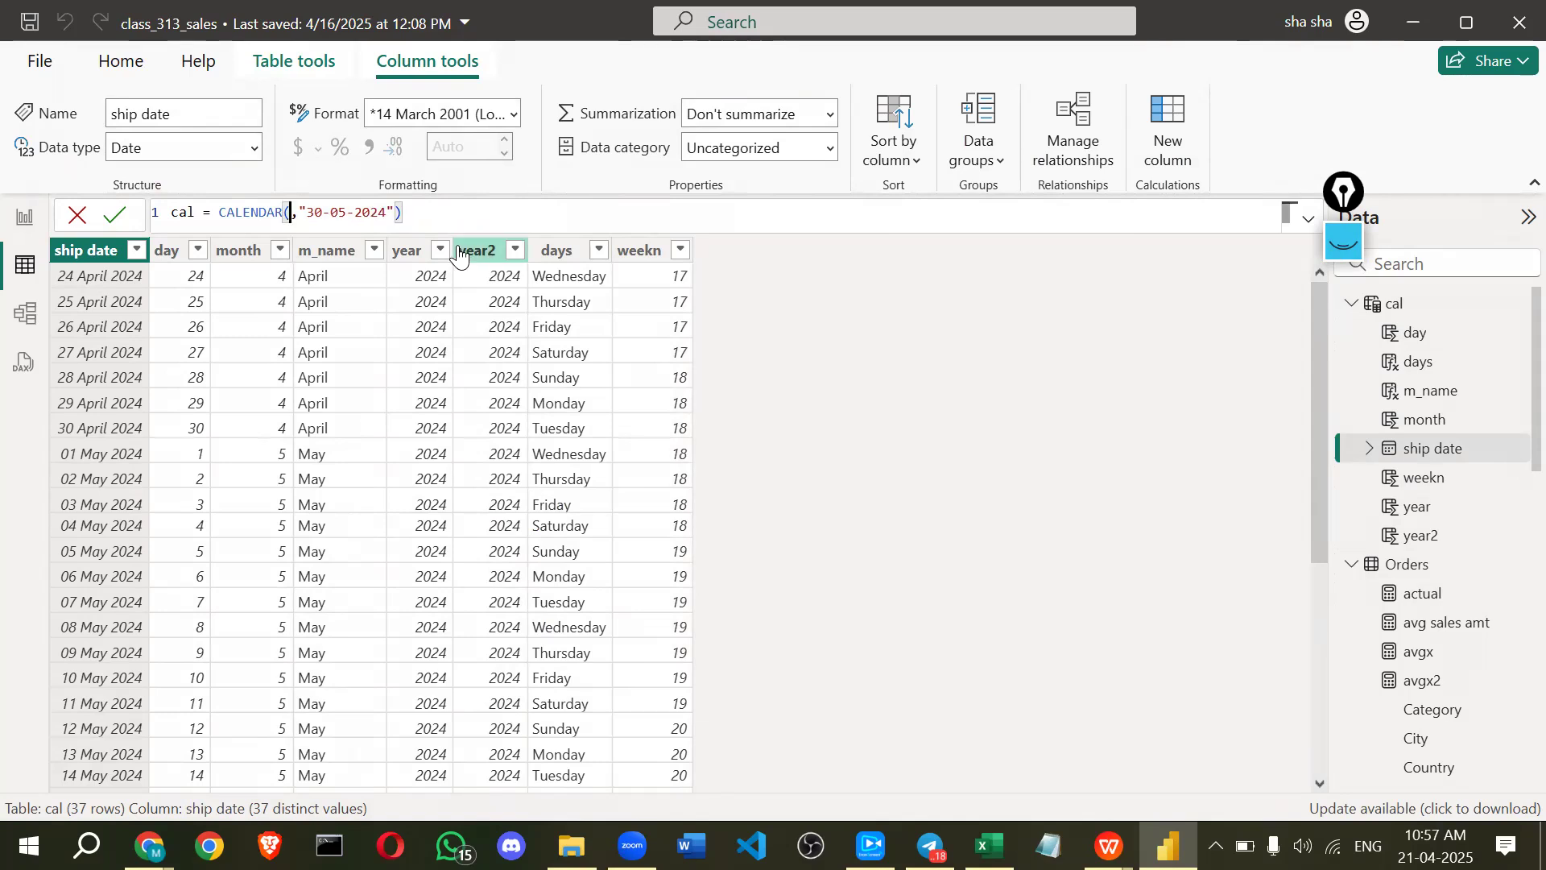
text(min)
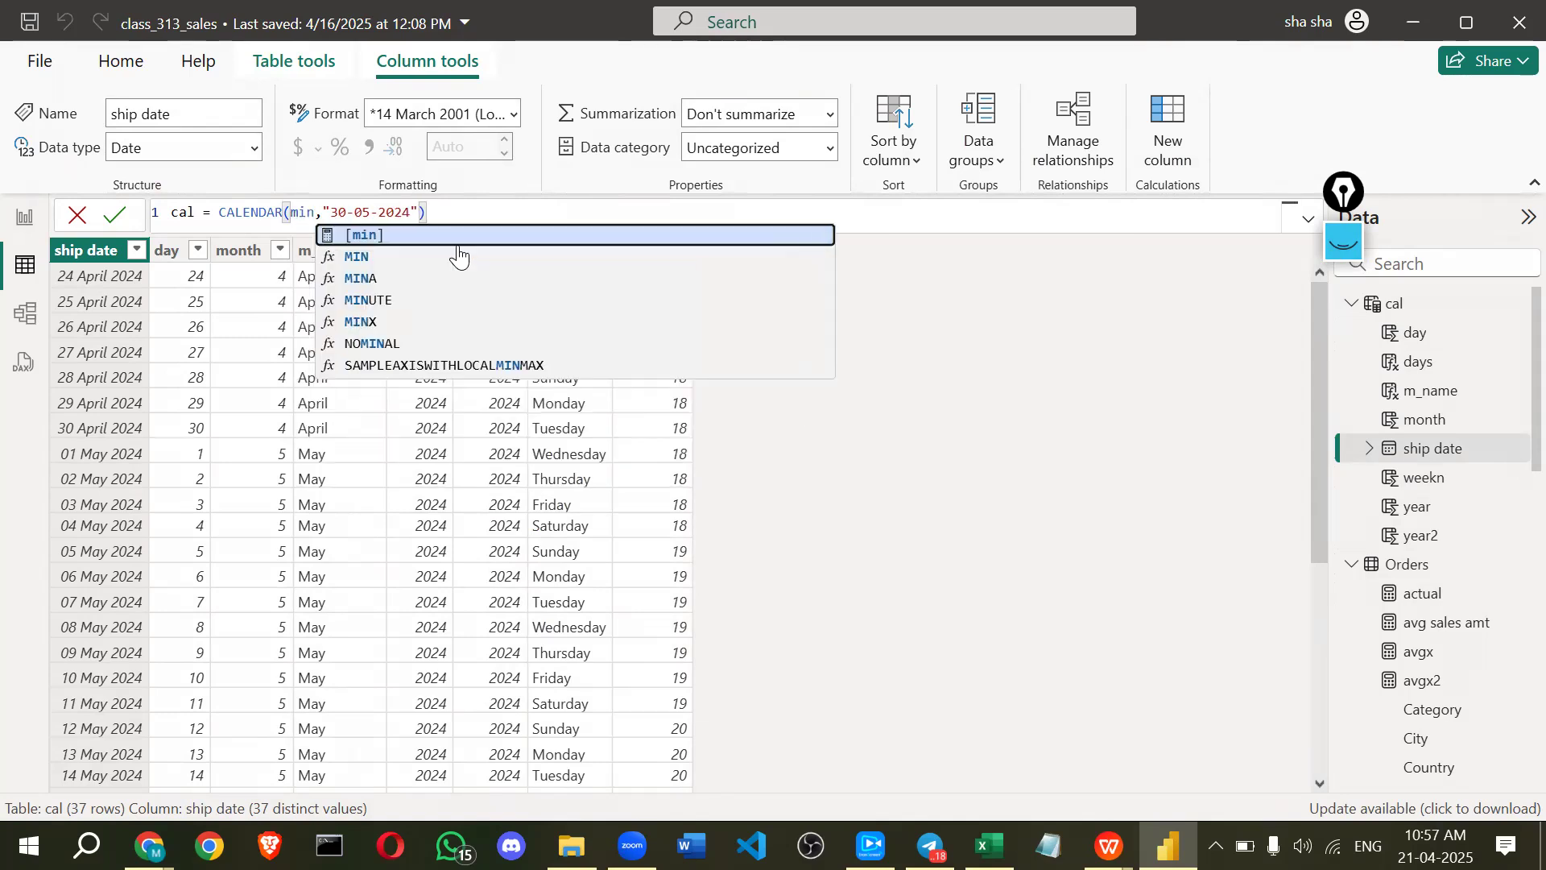
text((ore)
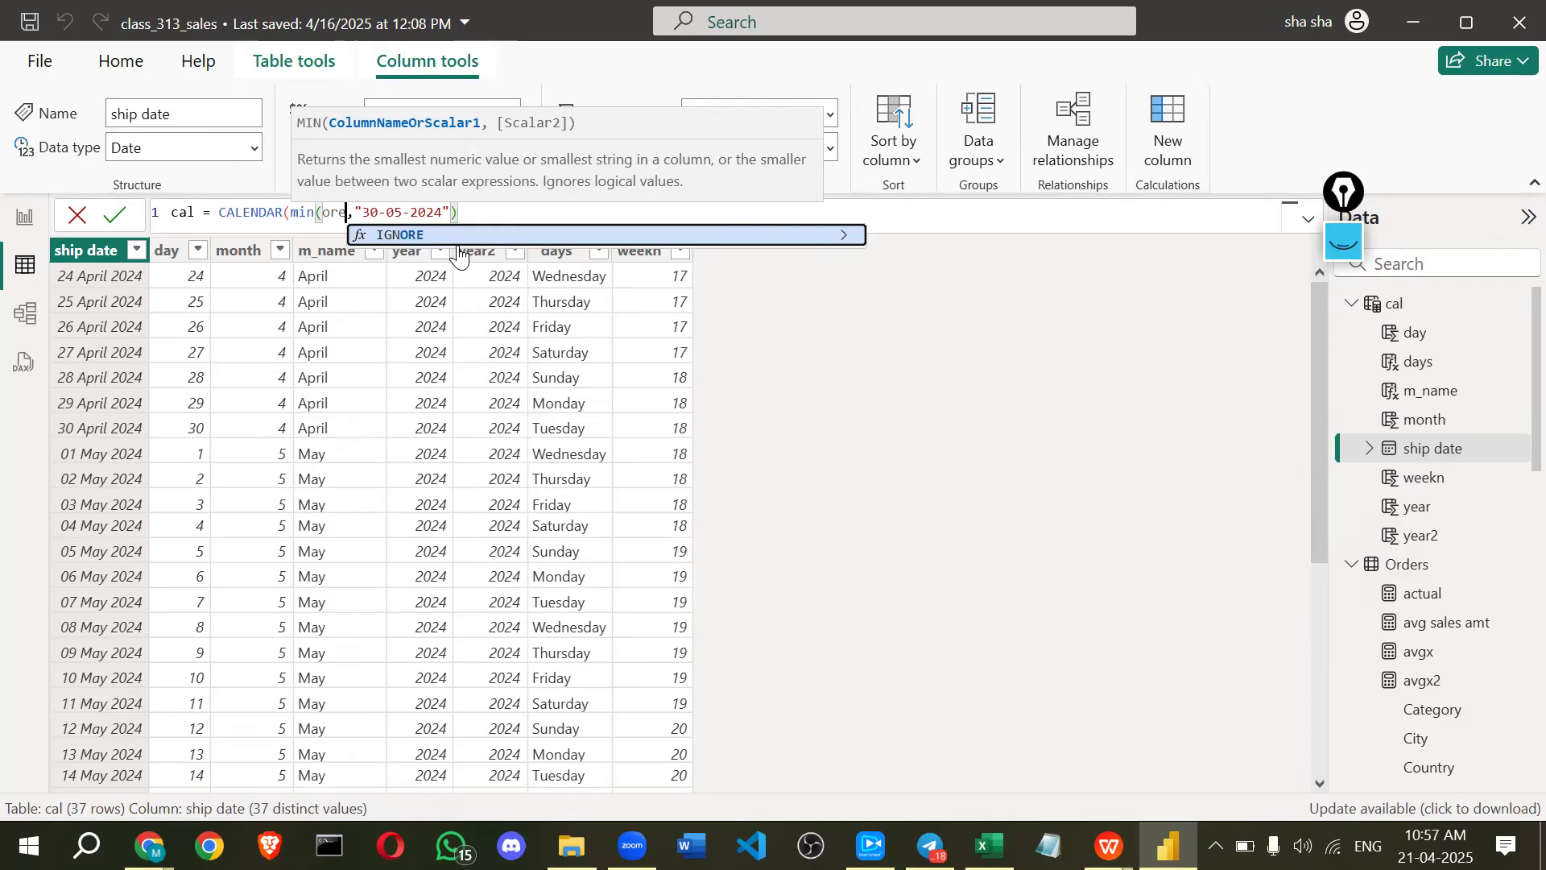
key(BackSpace)
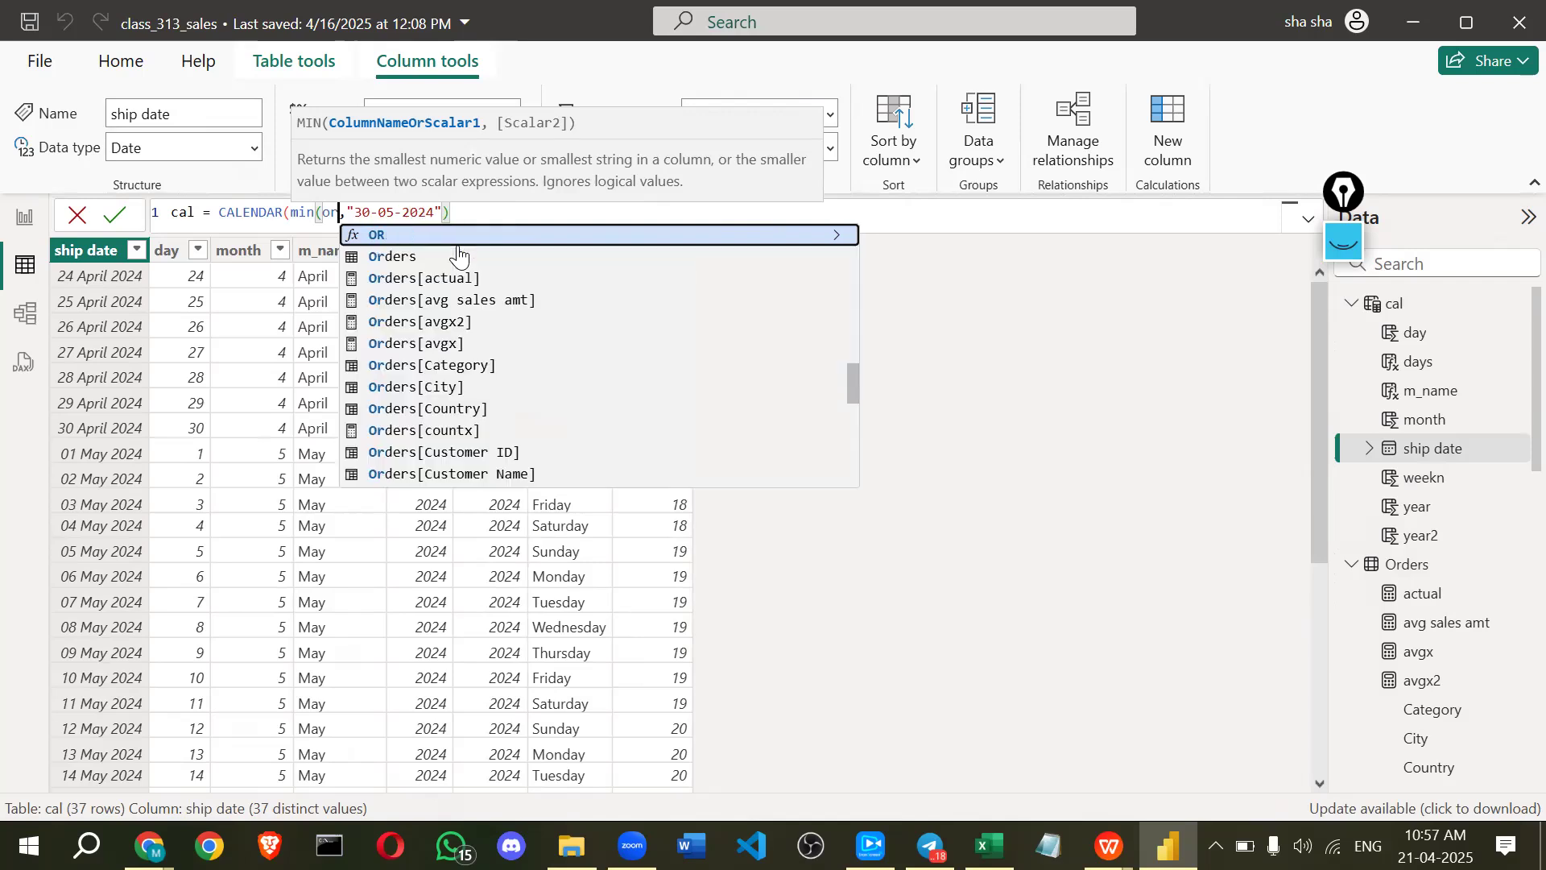
key(Up)
key(Up)
scroll(459, 254, up, 1)
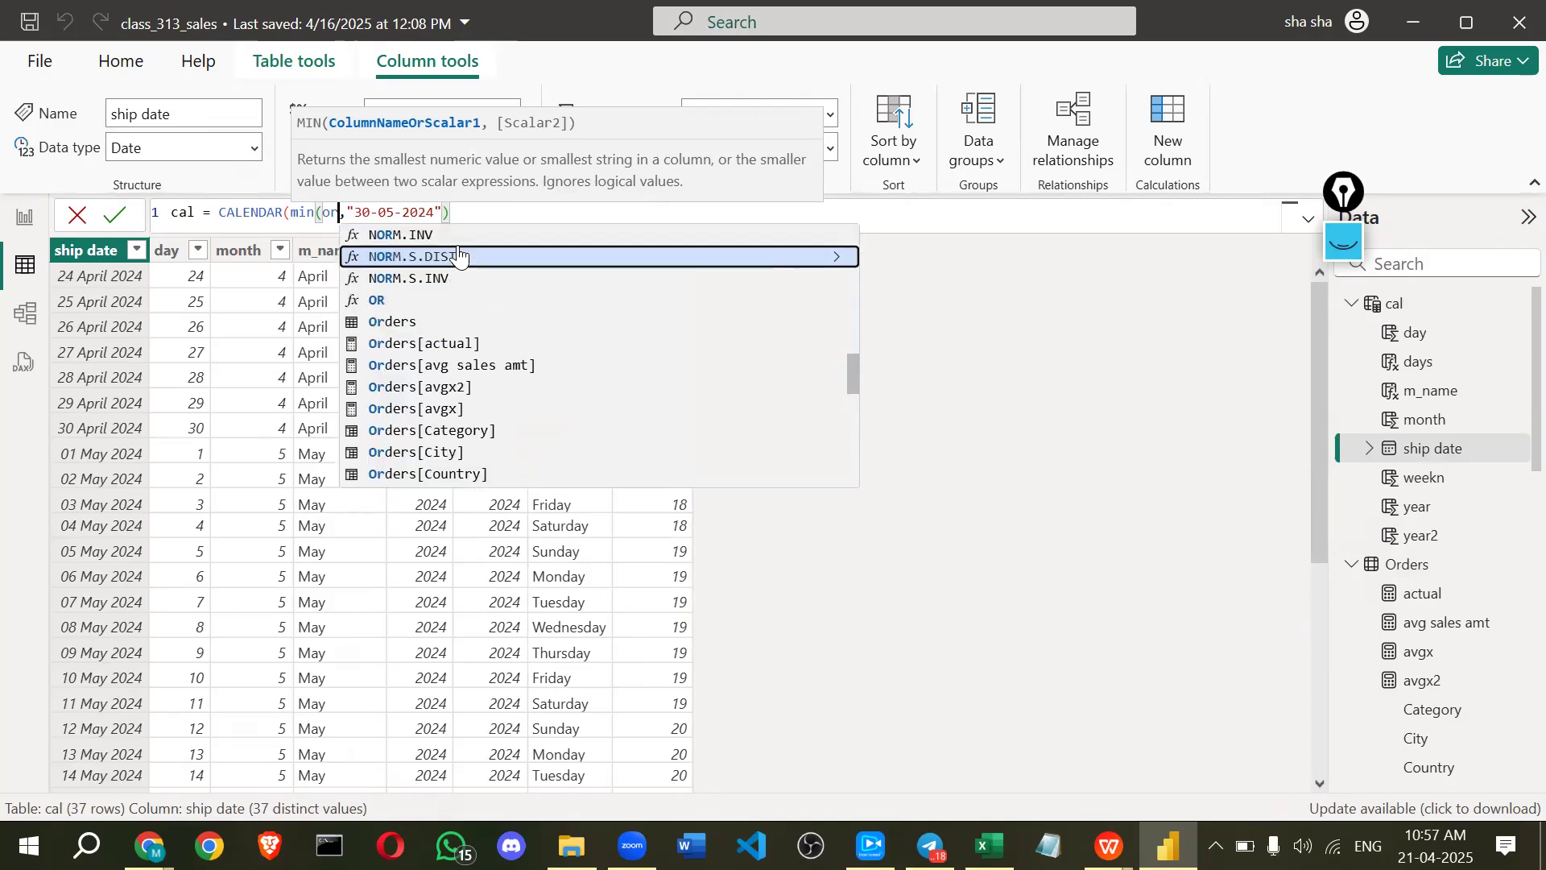
key(Down)
key(Down)
key(Down)
key(Down)
key(Down)
key(Down)
key(Down)
text(d)
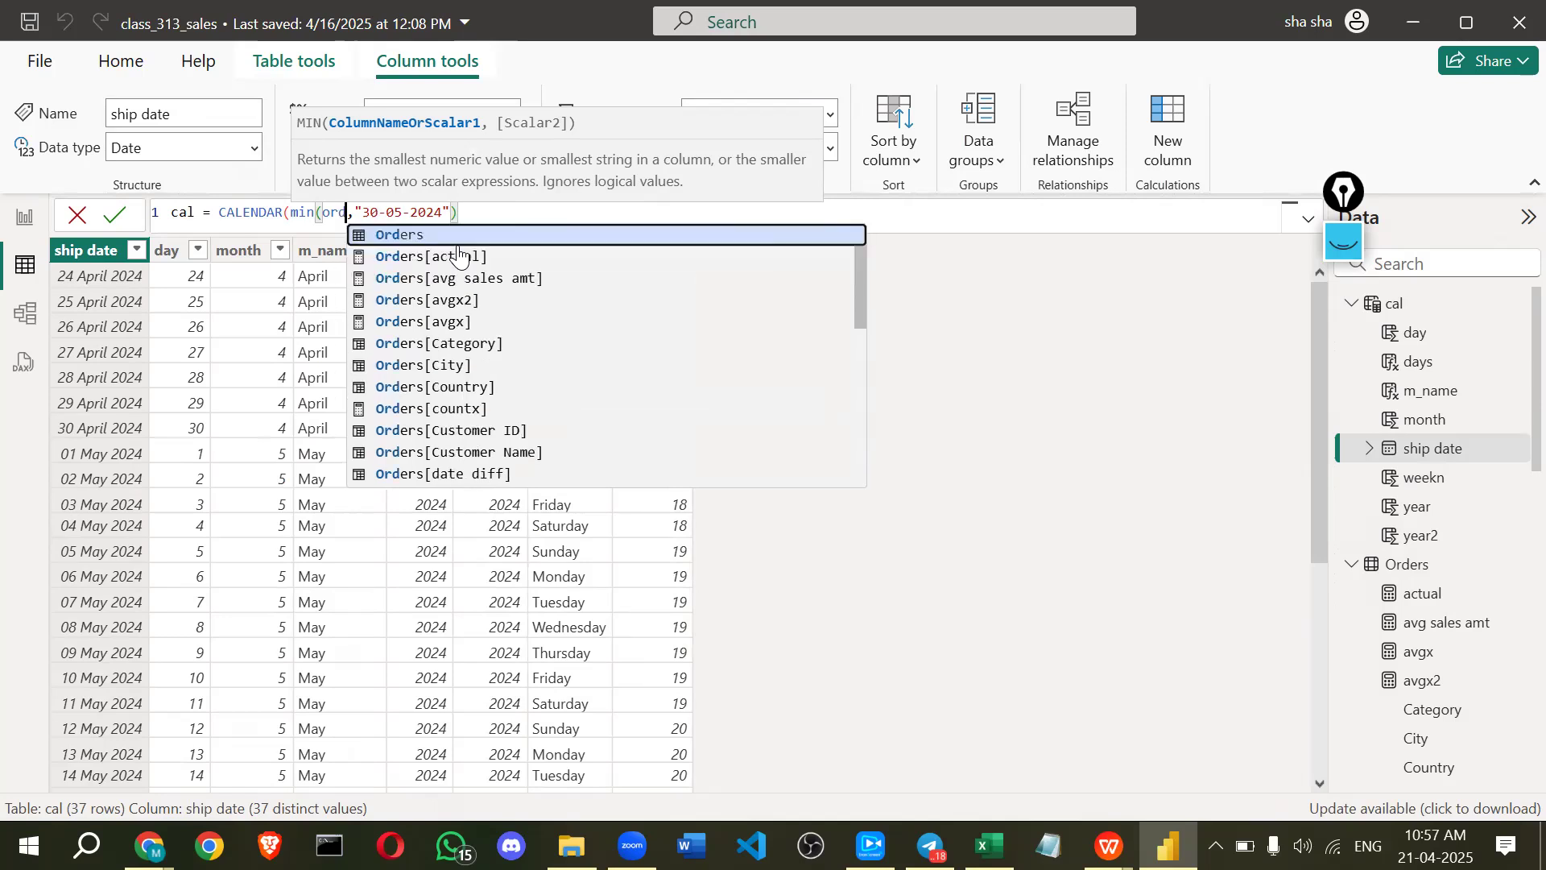
text(er)
key(Down)
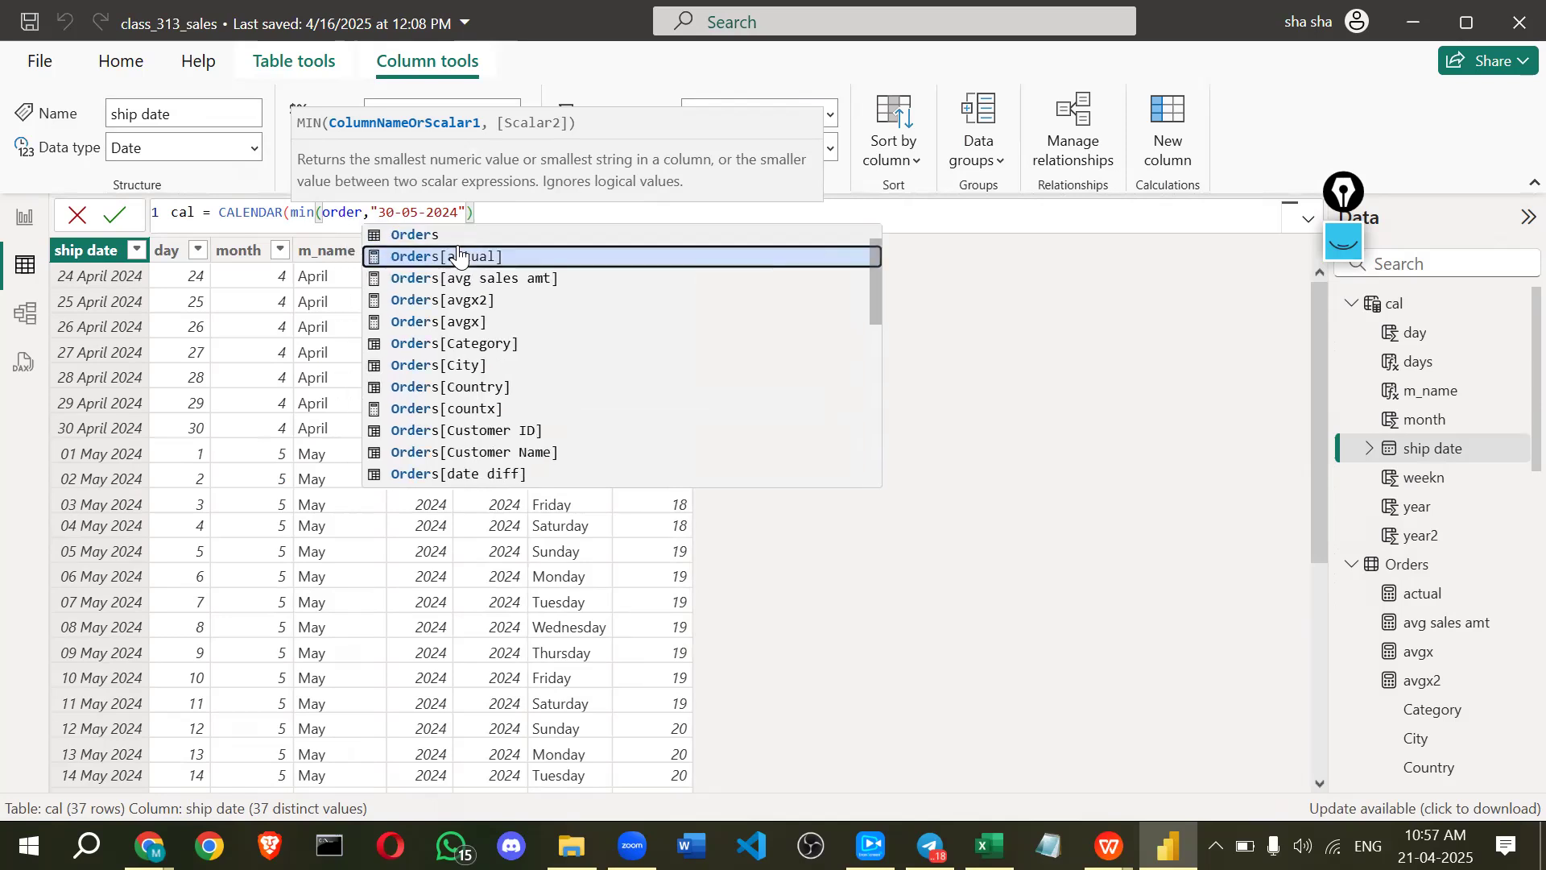
text([da)
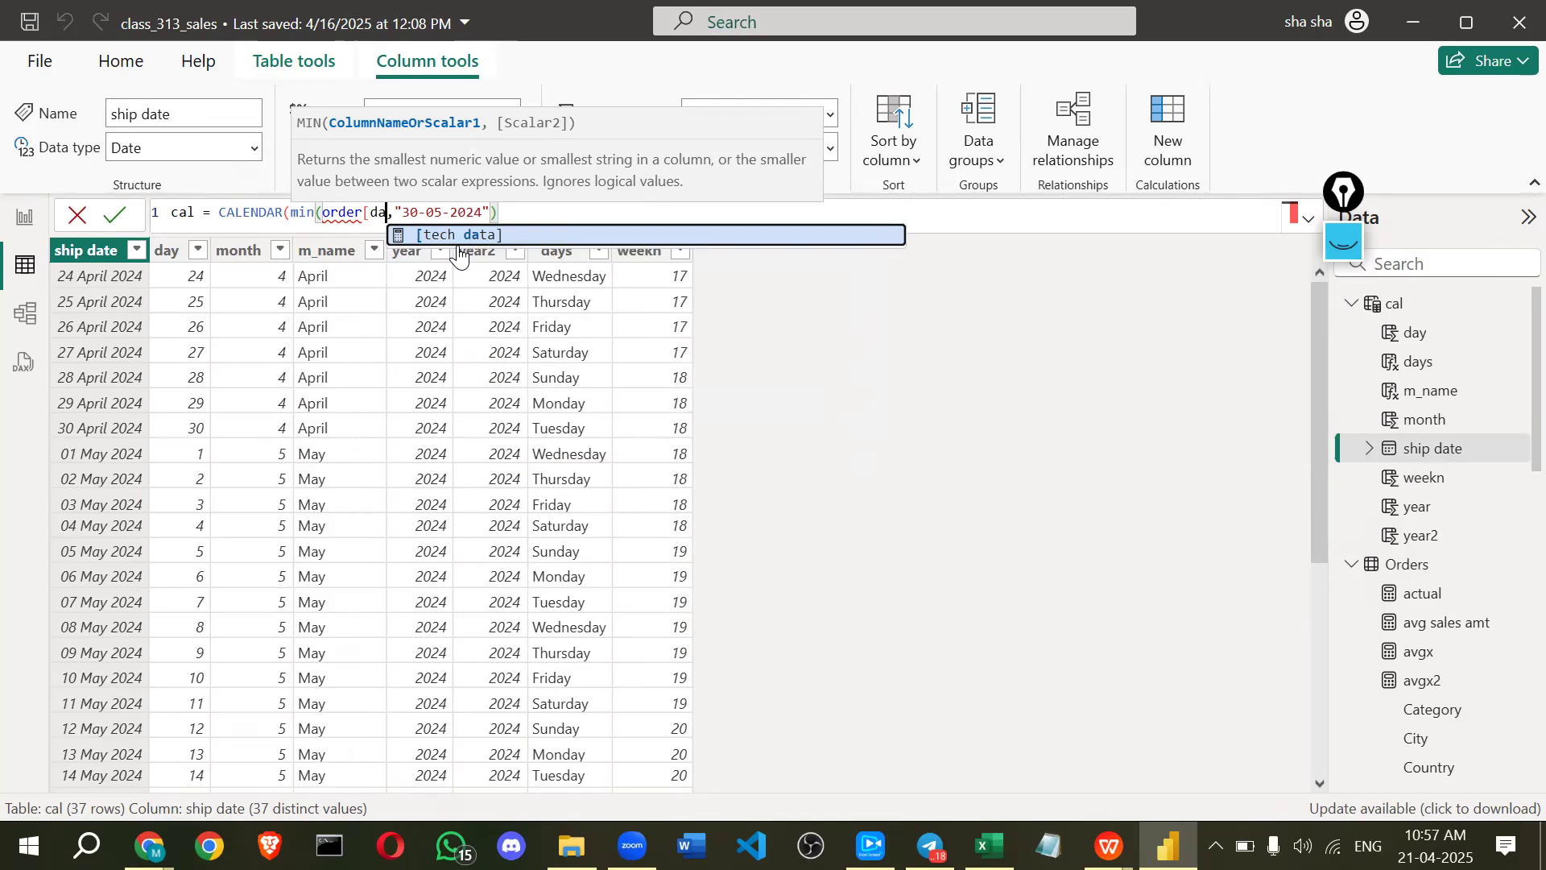
key(BackSpace)
key(BackSpace)
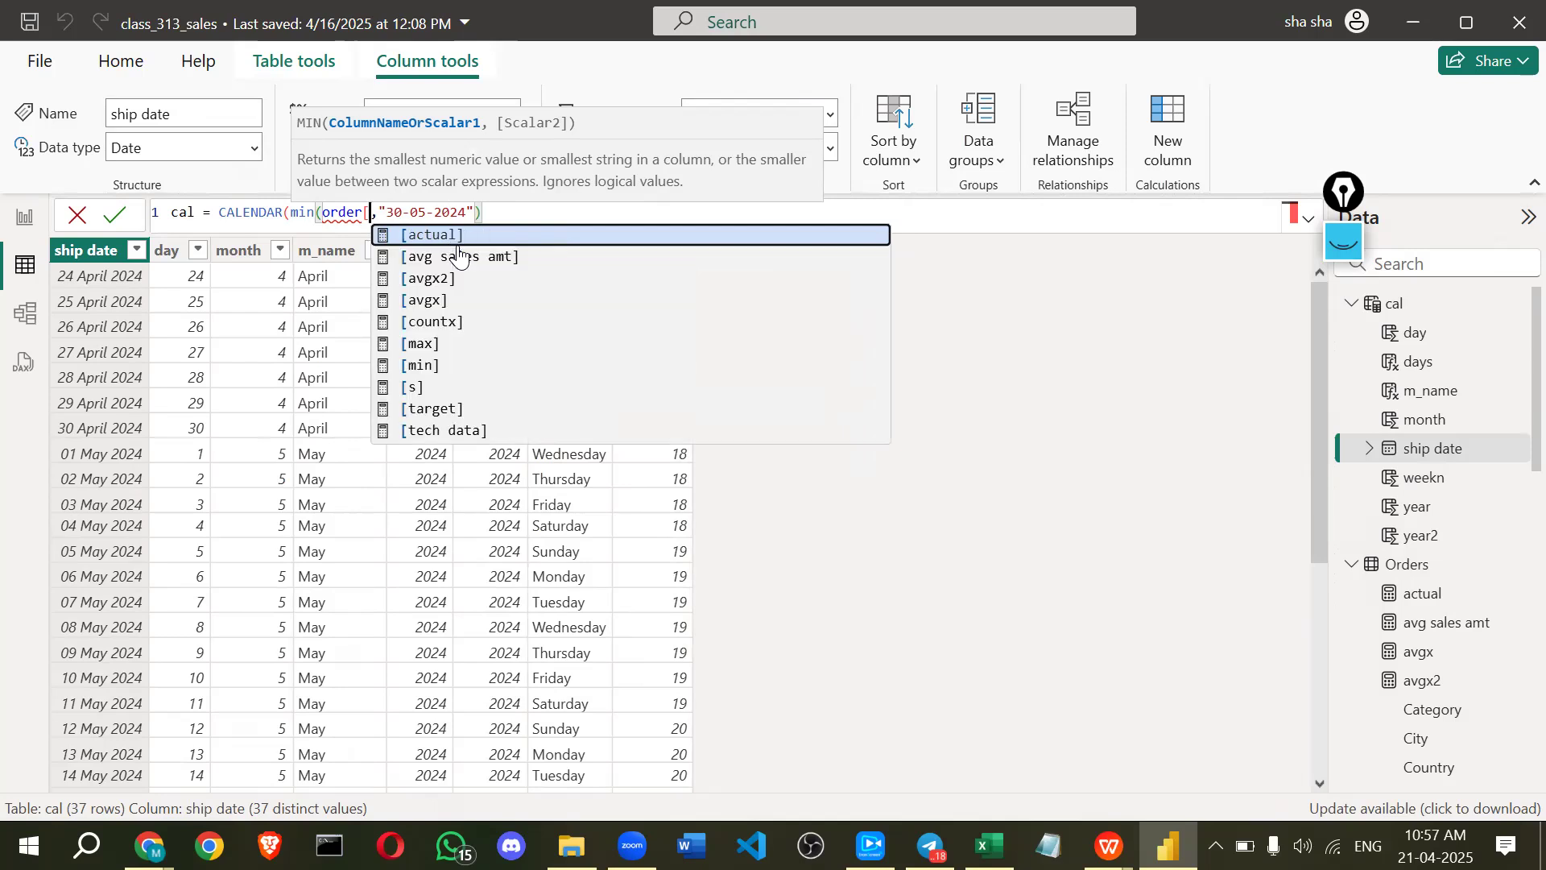
key(BackSpace)
- Complete the start date argument as min(Orders[Order Date])
key(Down)
key(Down)
key(Down)
key(Down)
key(Down)
key(Down)
key(Down)
key(Down)
key(Down)
key(Down)
key(Down)
key(Down)
key(Down)
key(Down)
key(Down)
key(Down)
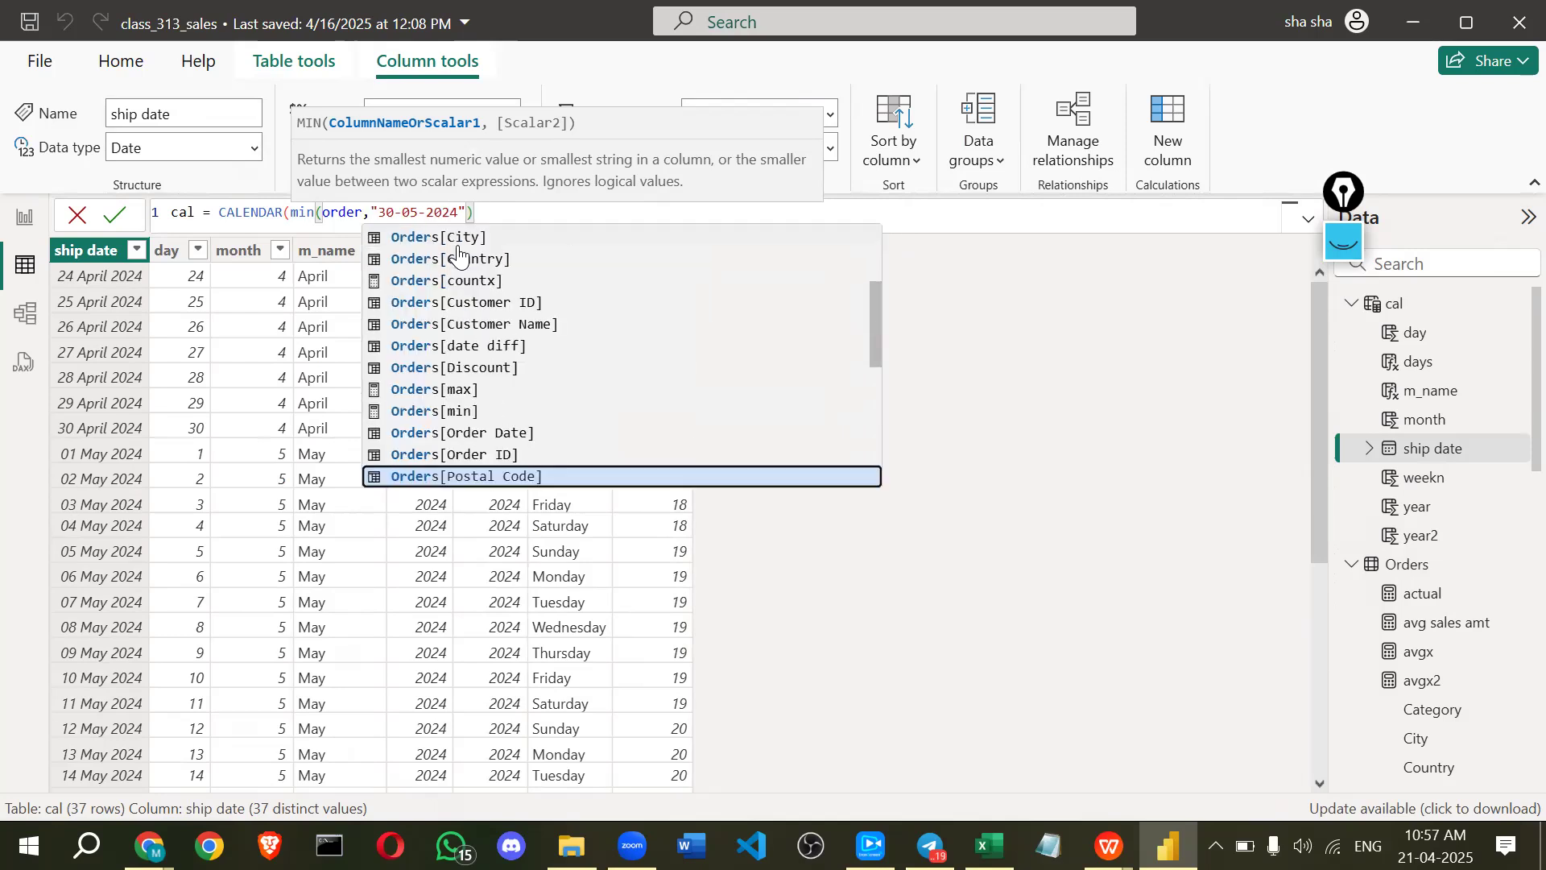
key(Up)
key(Up)
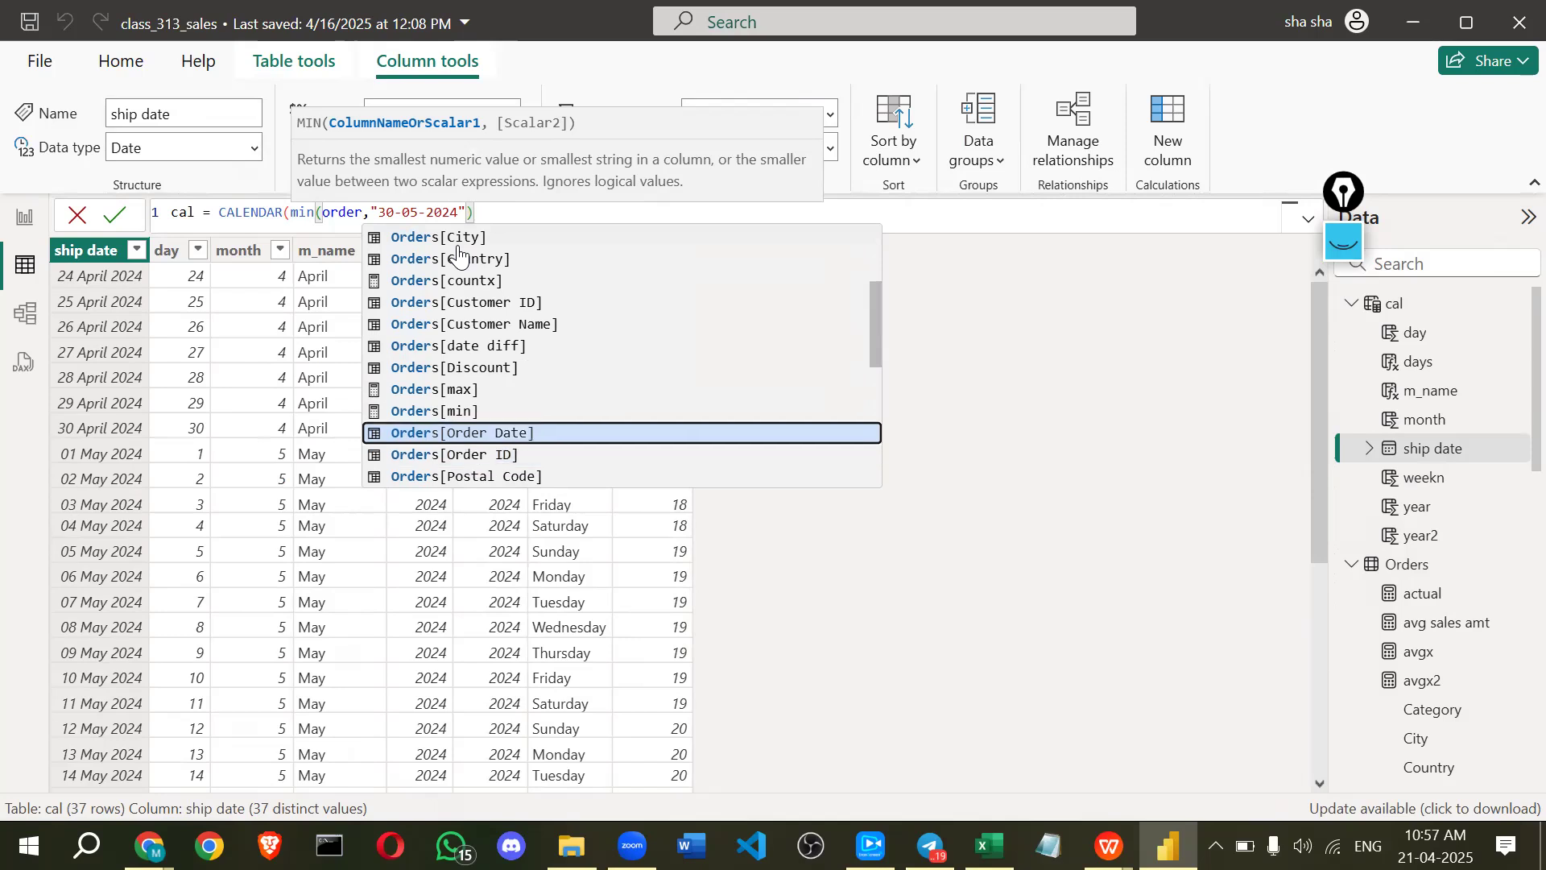
key(Tab)
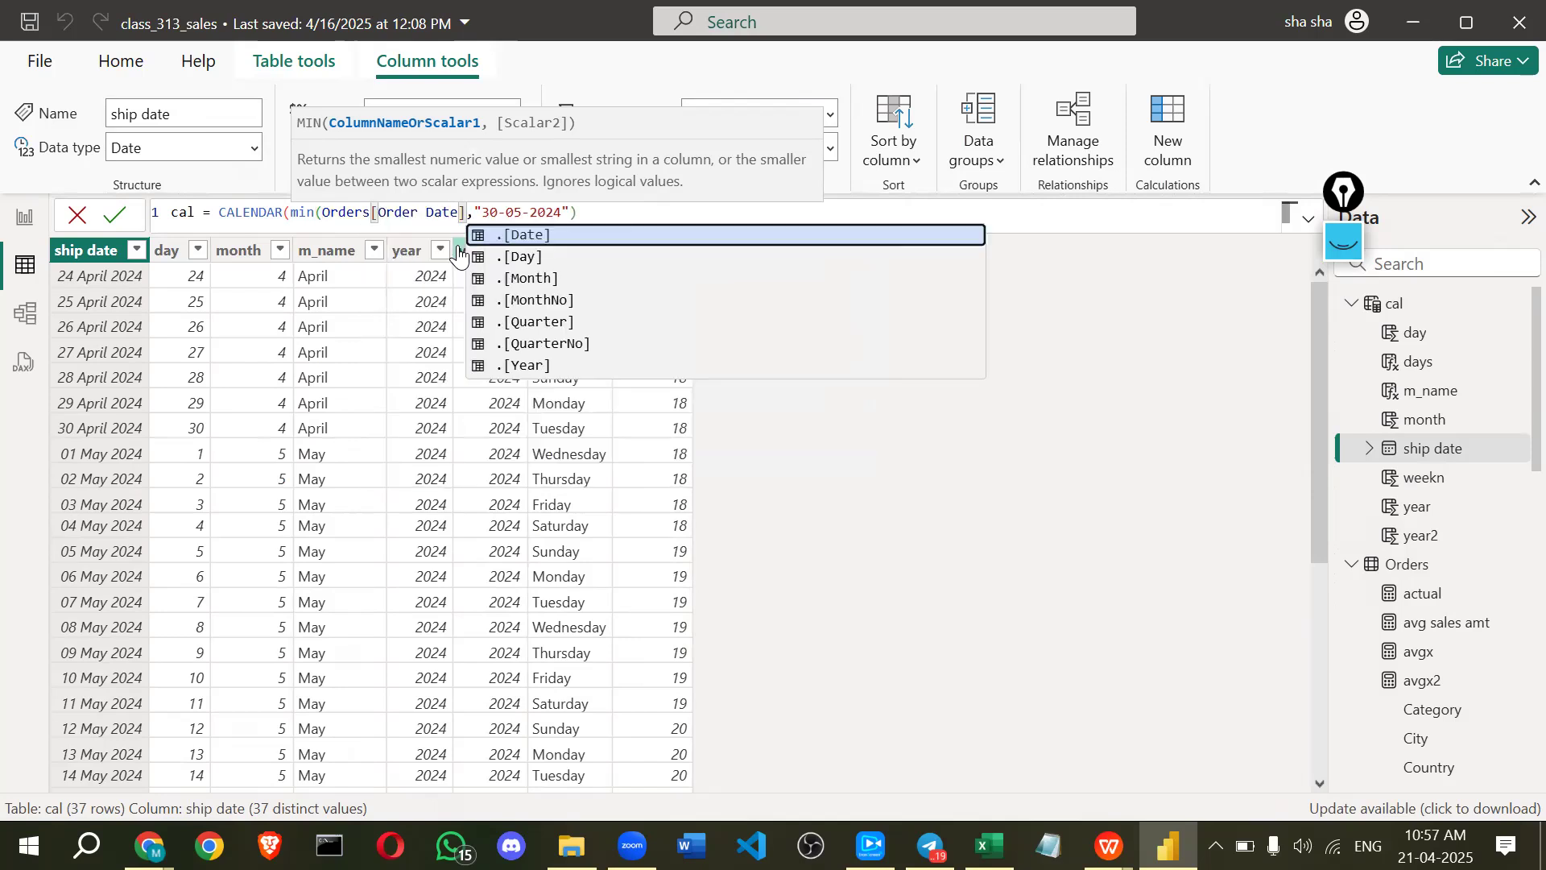
text())
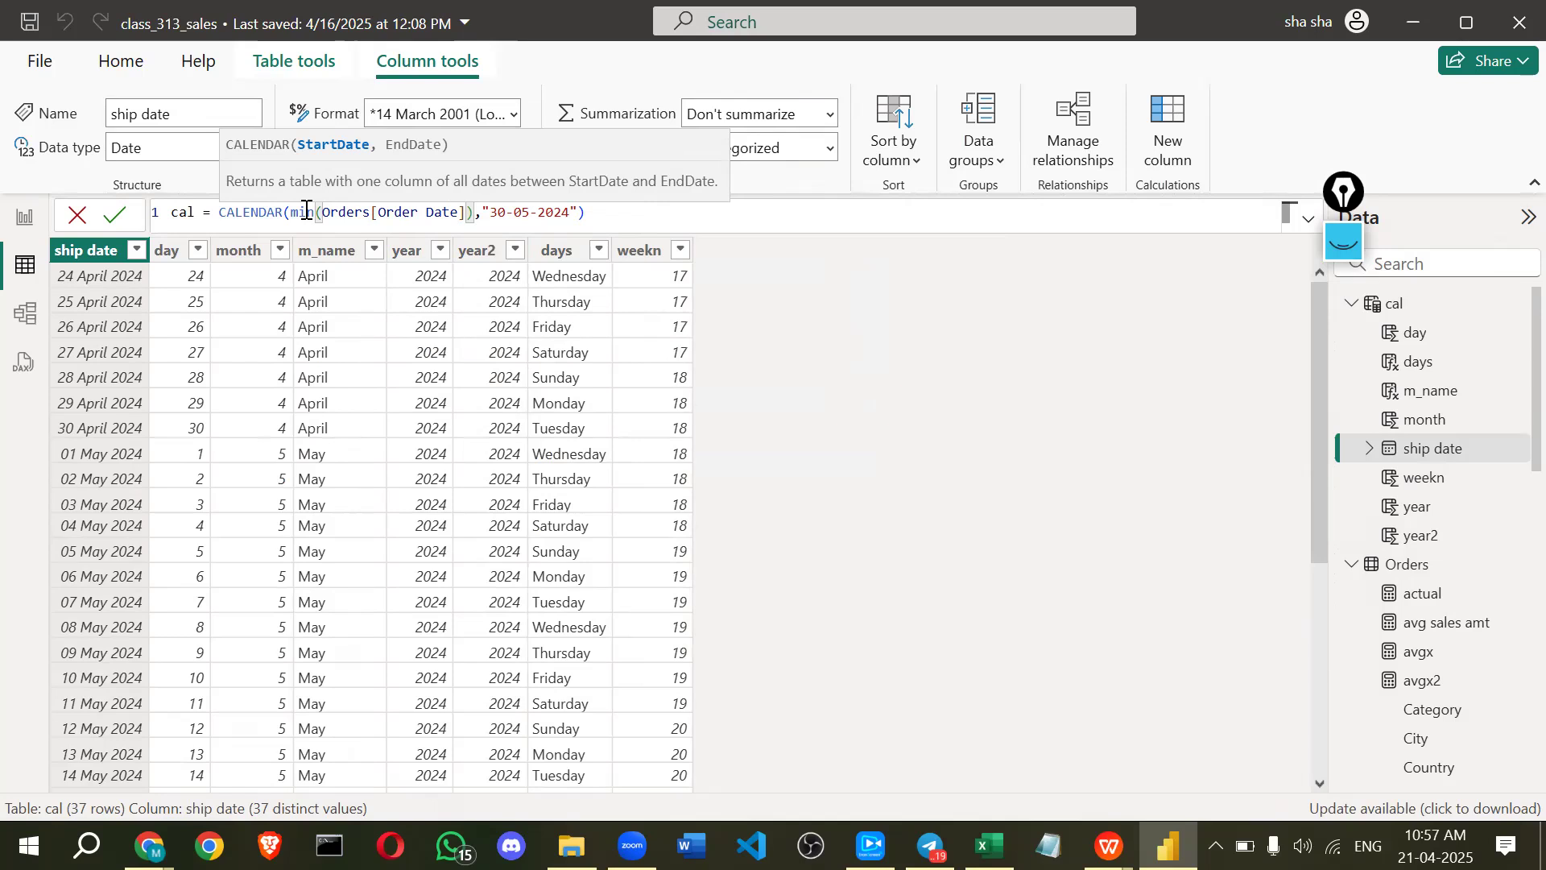
- Replace the fixed end date in the CALENDAR formula with the beginning of a maximum expression, max(o
drag(483, 212, 591, 212)
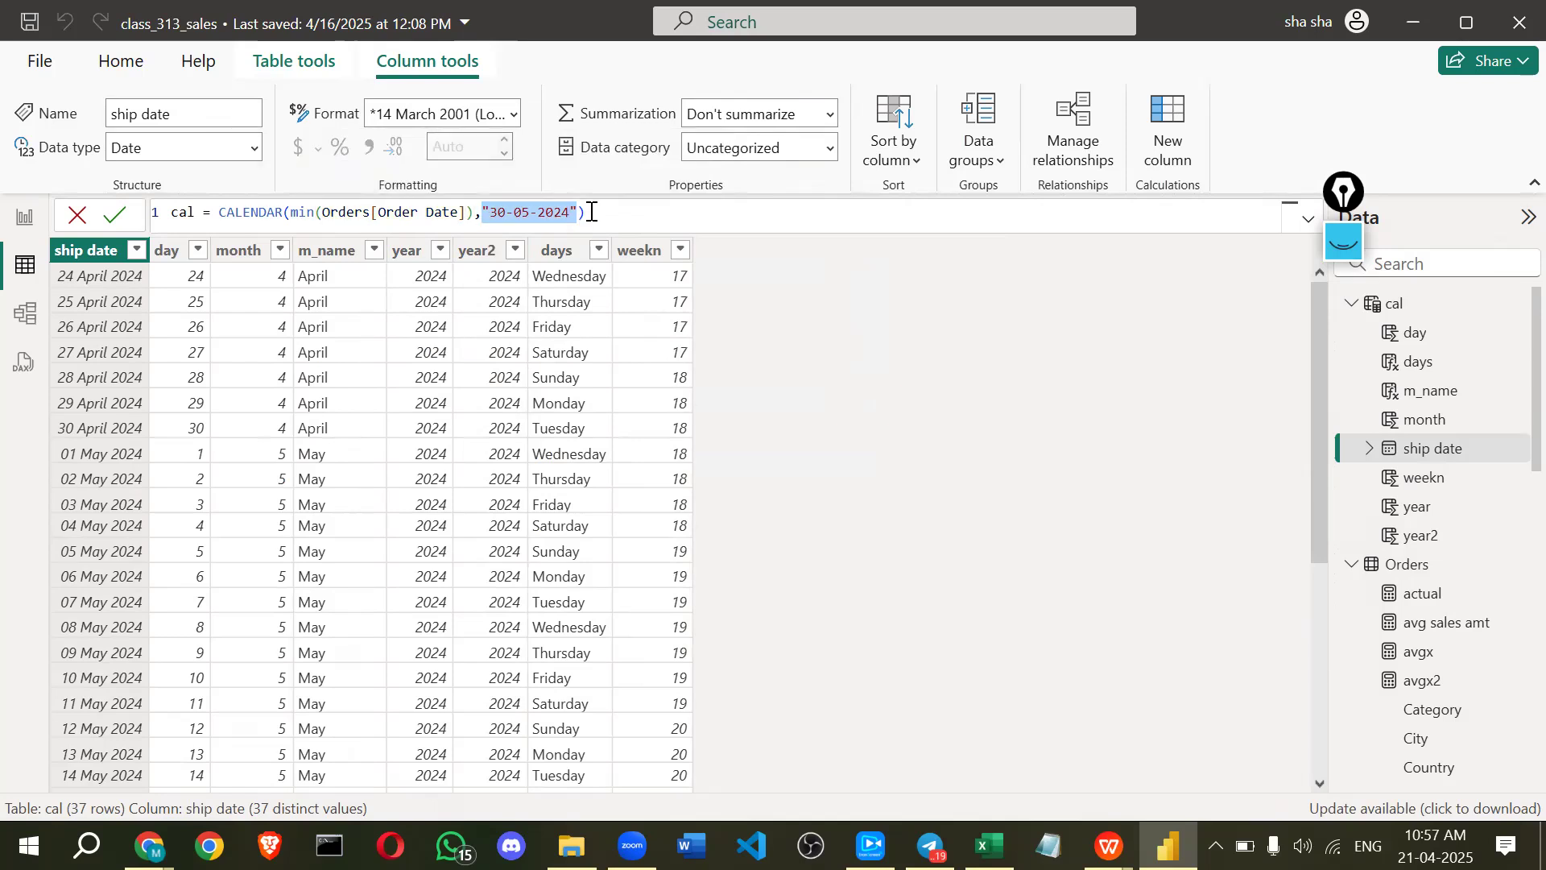
key(BackSpace)
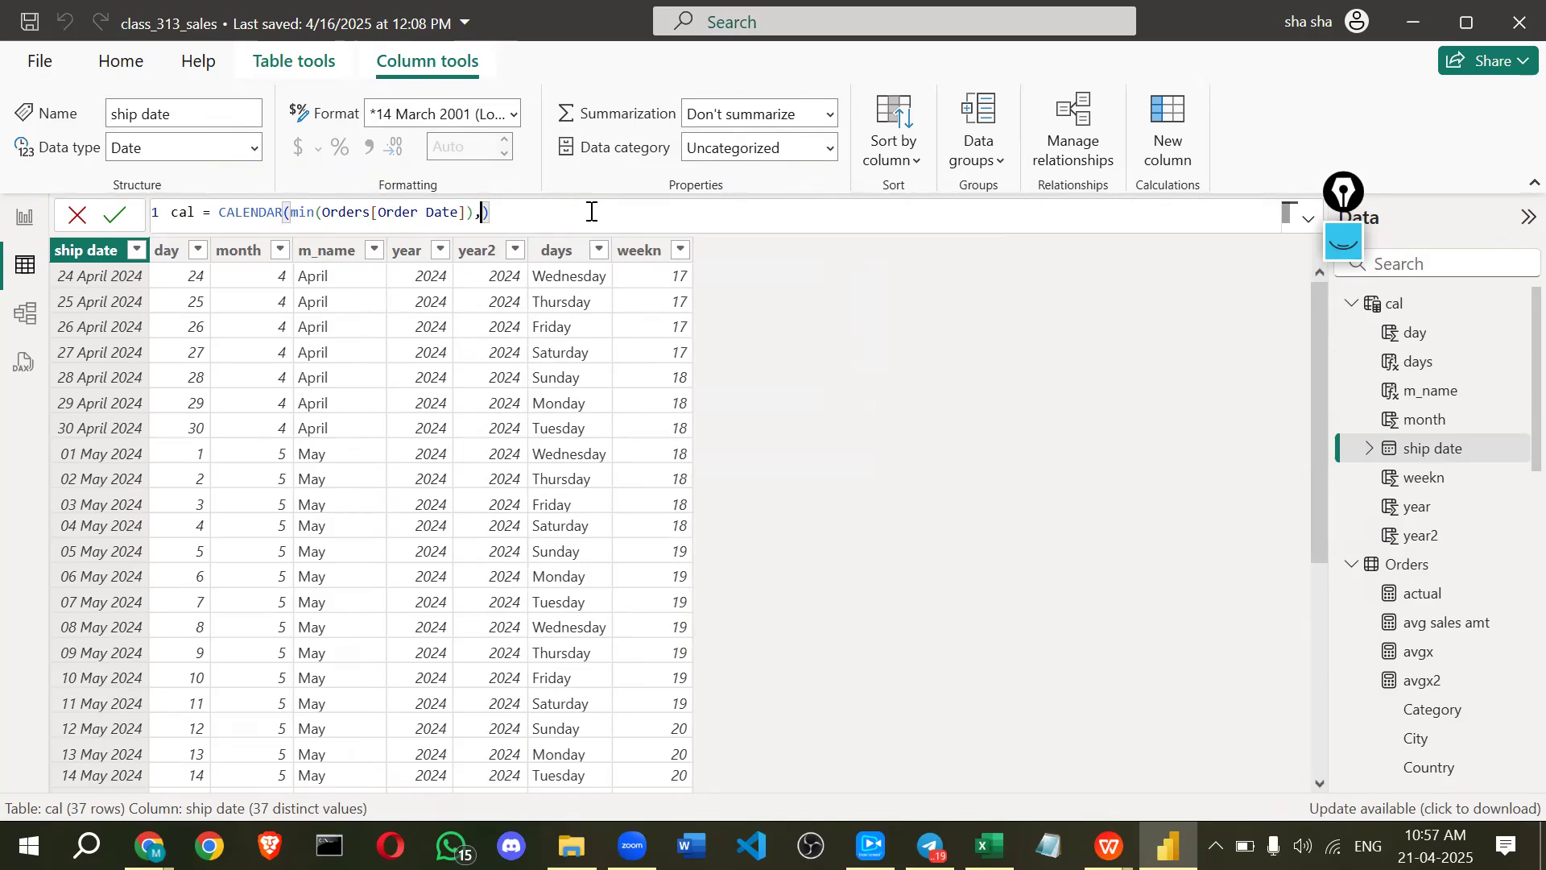
text(()
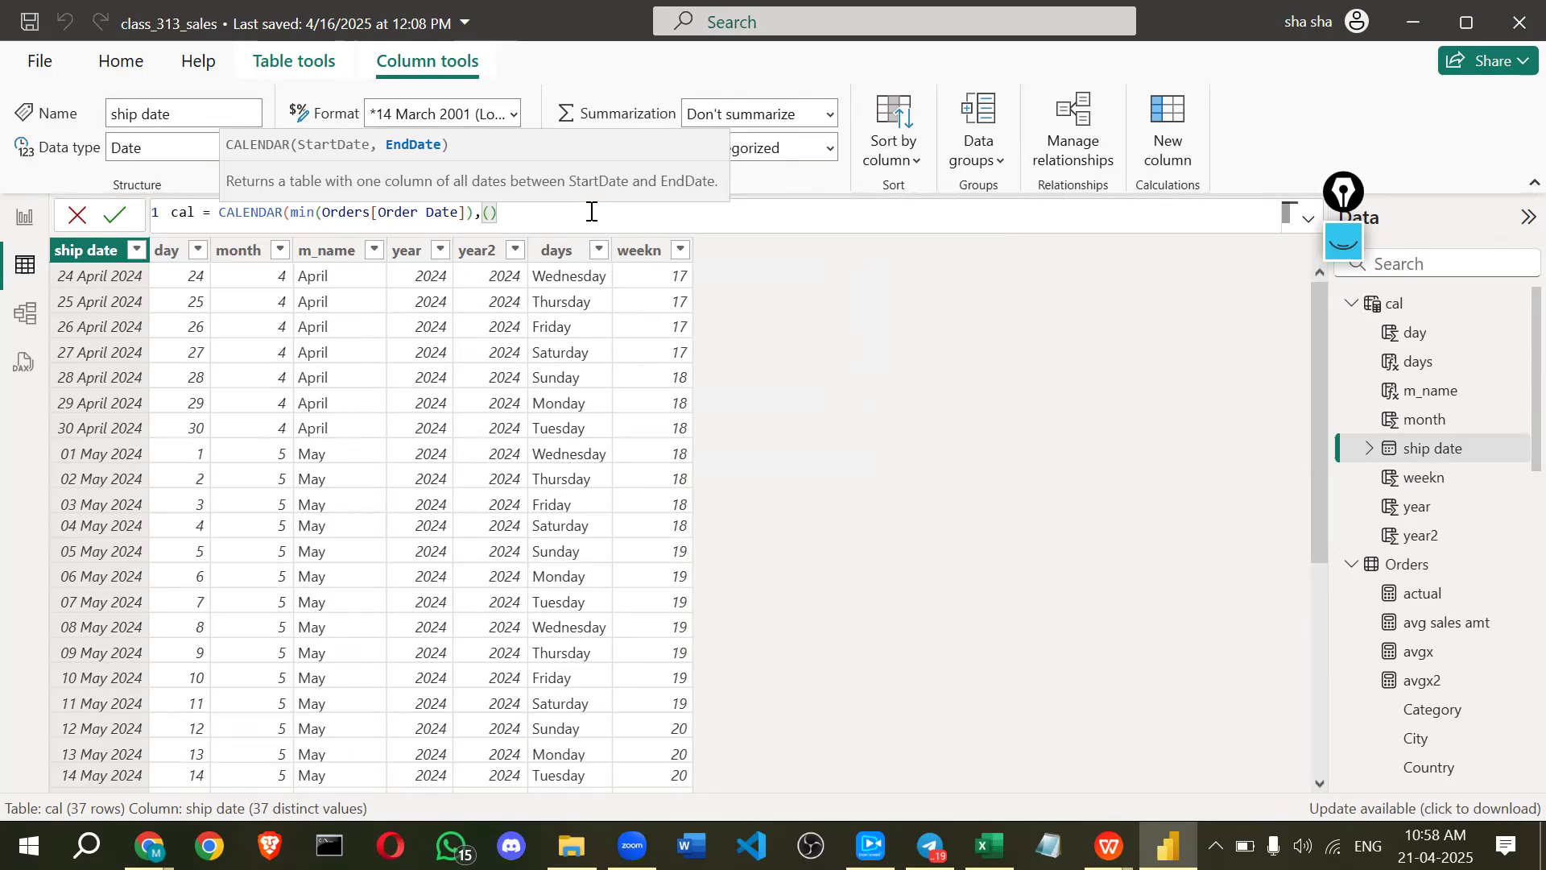
key(BackSpace)
text(max)
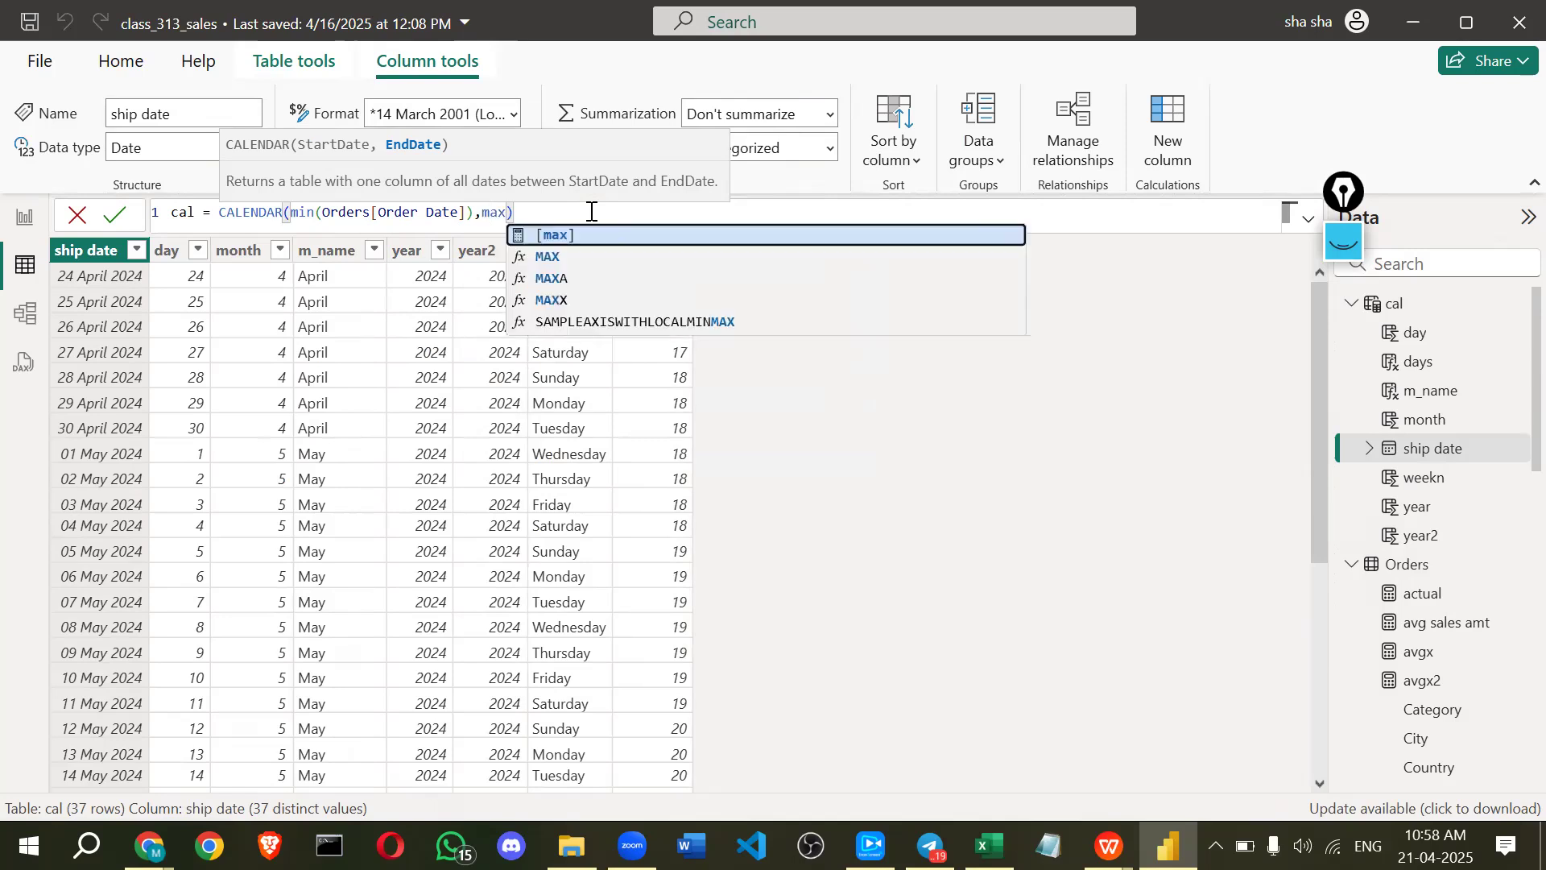
text(()
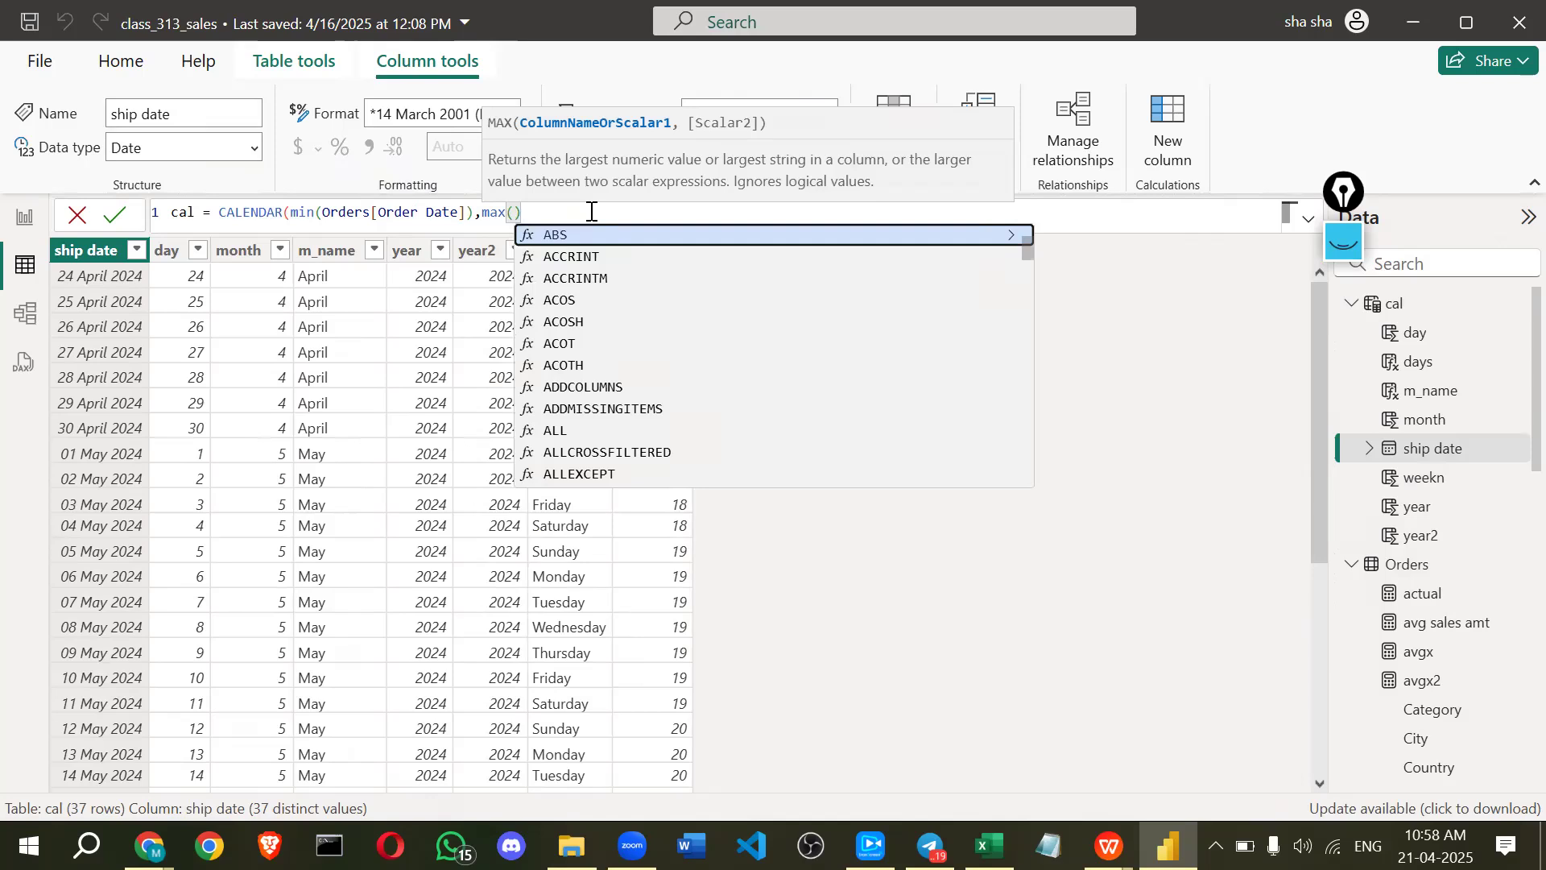
text(o)
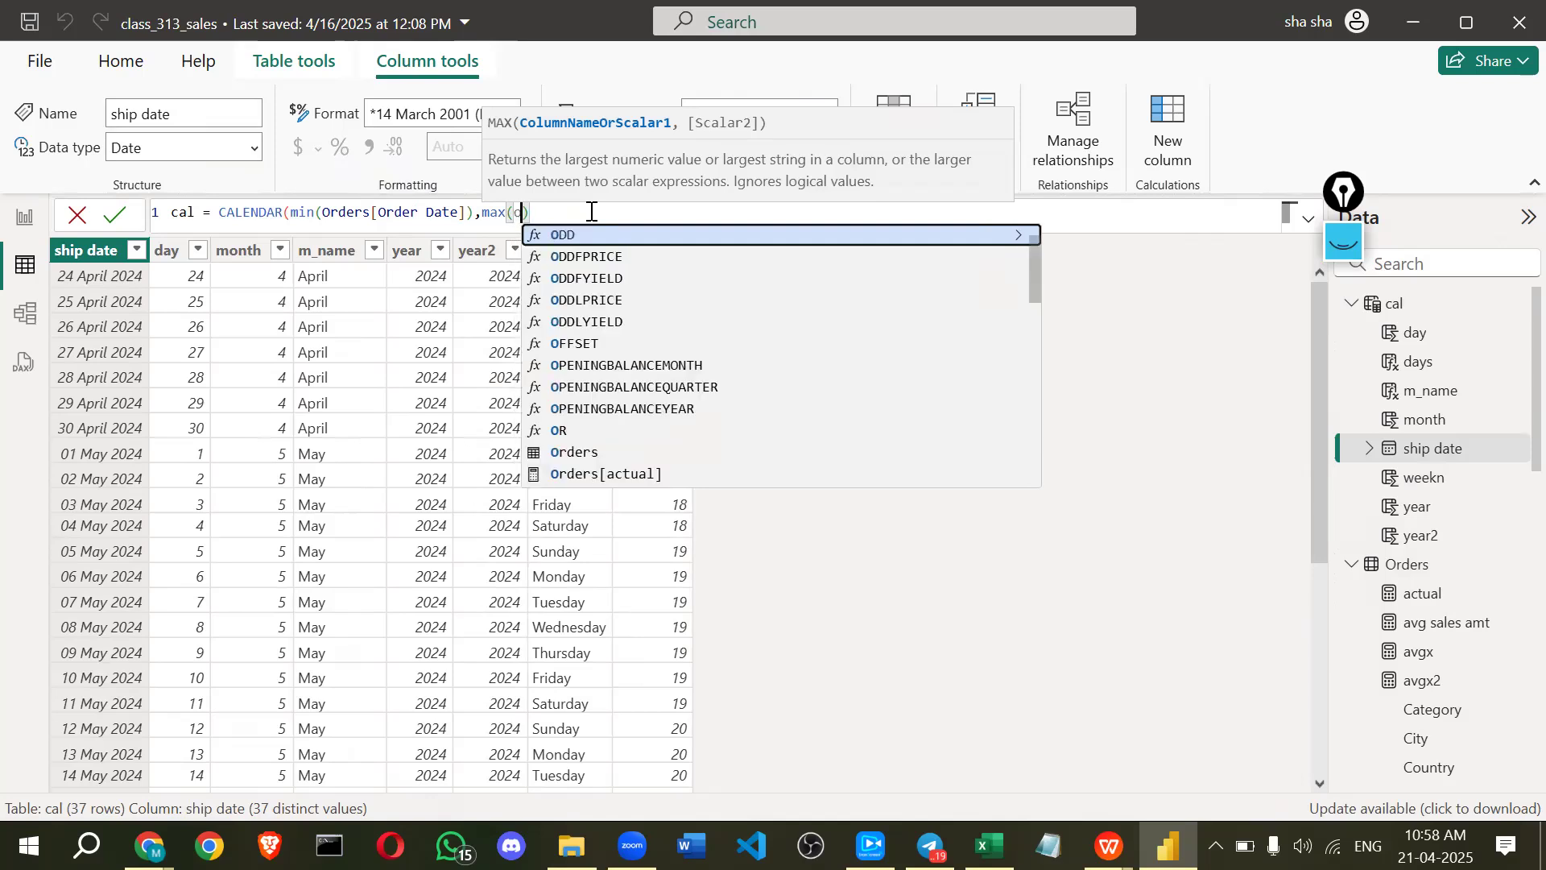
- Complete the second CALENDAR argument in the cal table formula as max(Orders[Order Date])
text(re)
key(BackSpace)
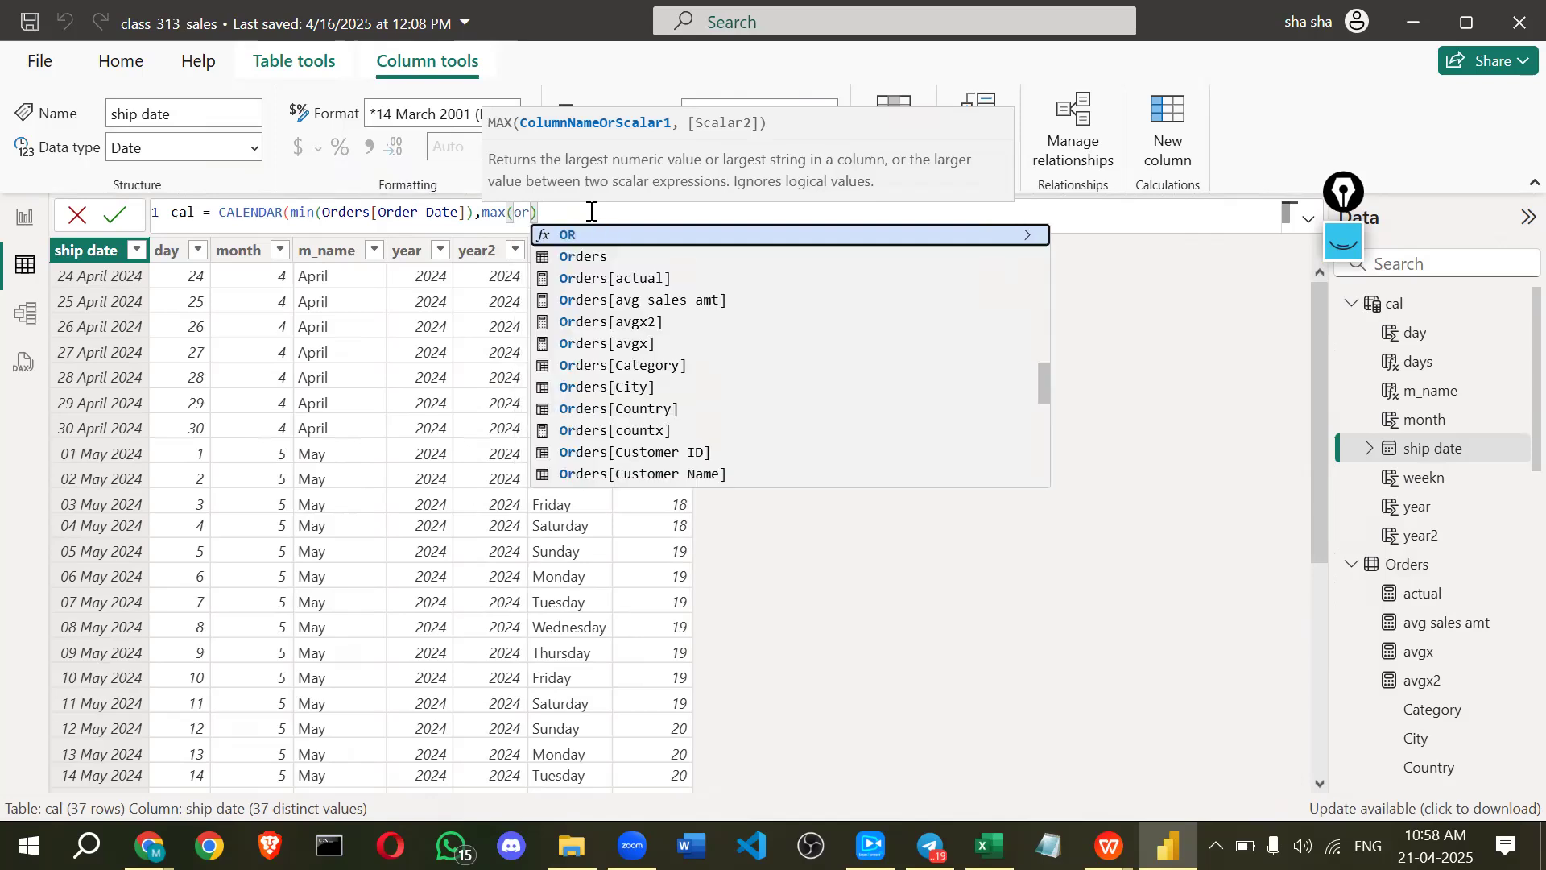
text(der)
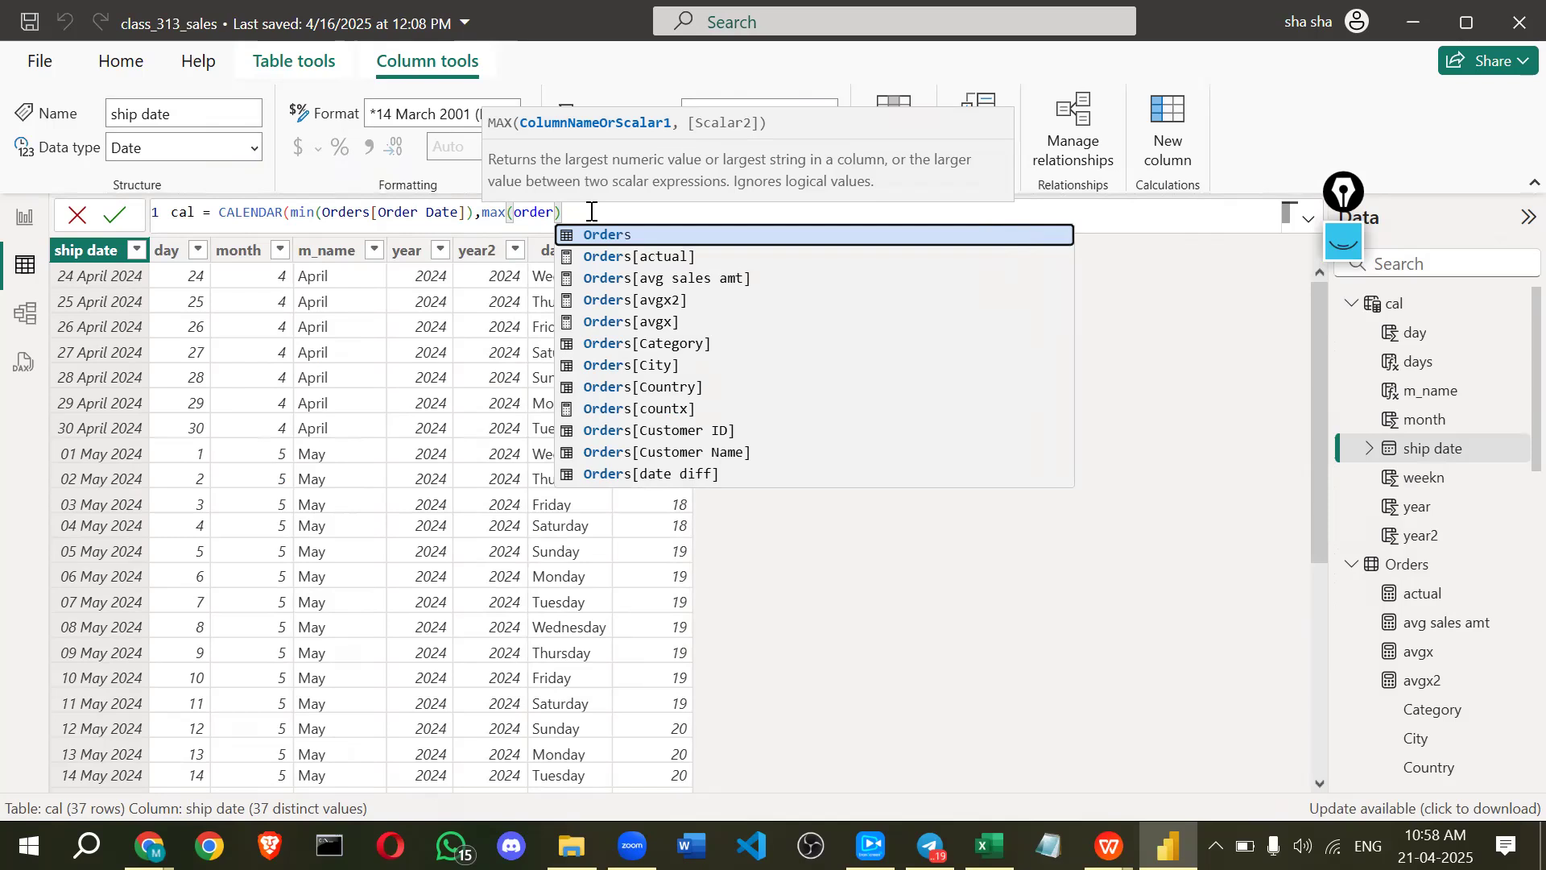
text([orde)
key(BackSpace)
key(BackSpace)
key(BackSpace)
key(BackSpace)
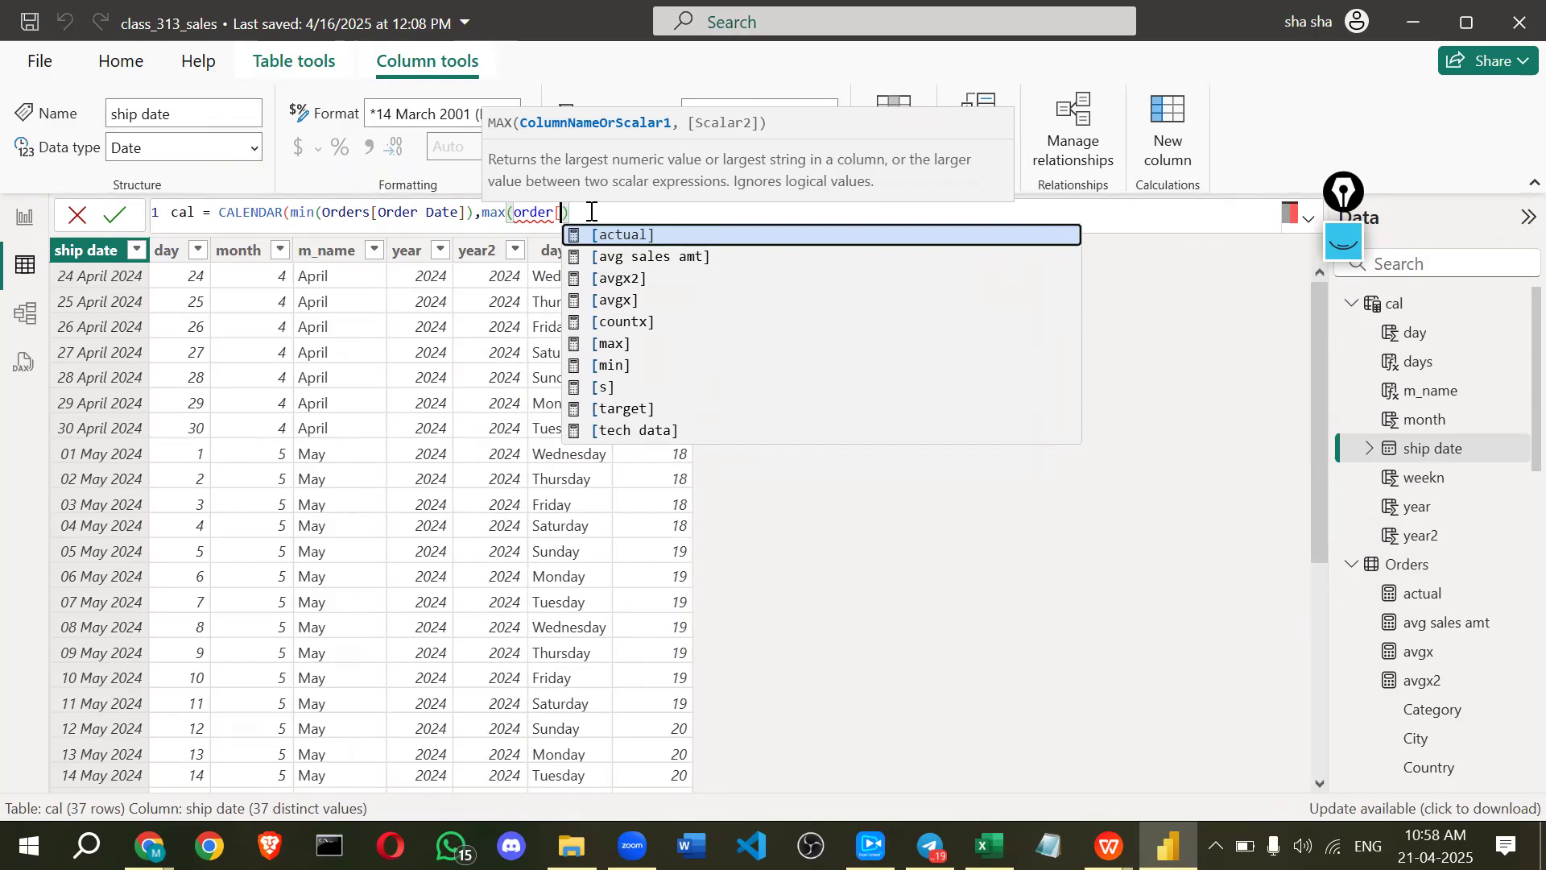
key(BackSpace)
text(s)
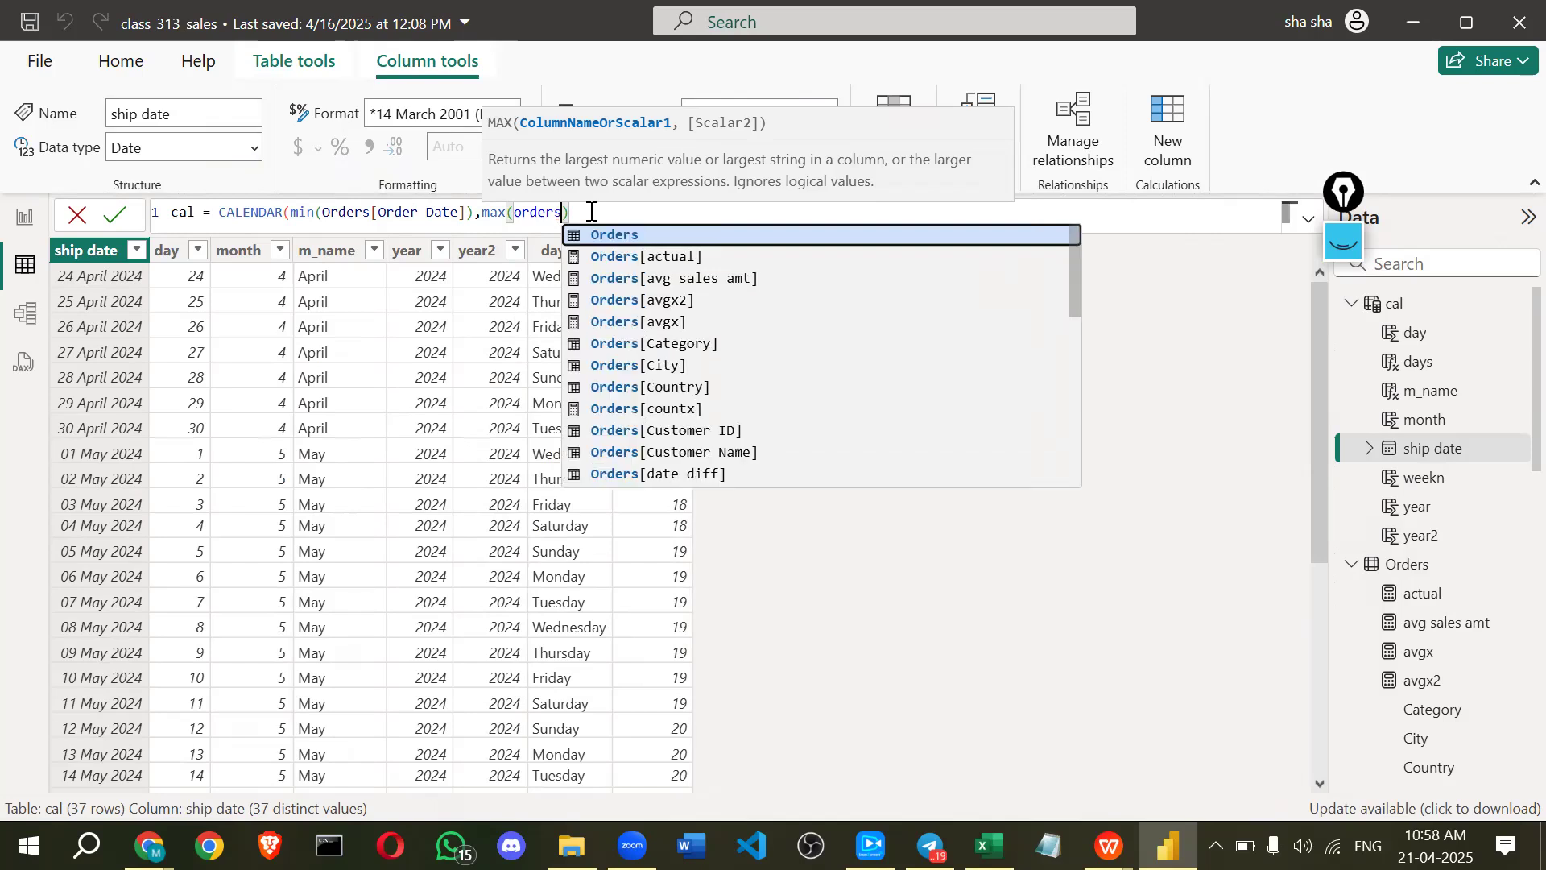
text([)
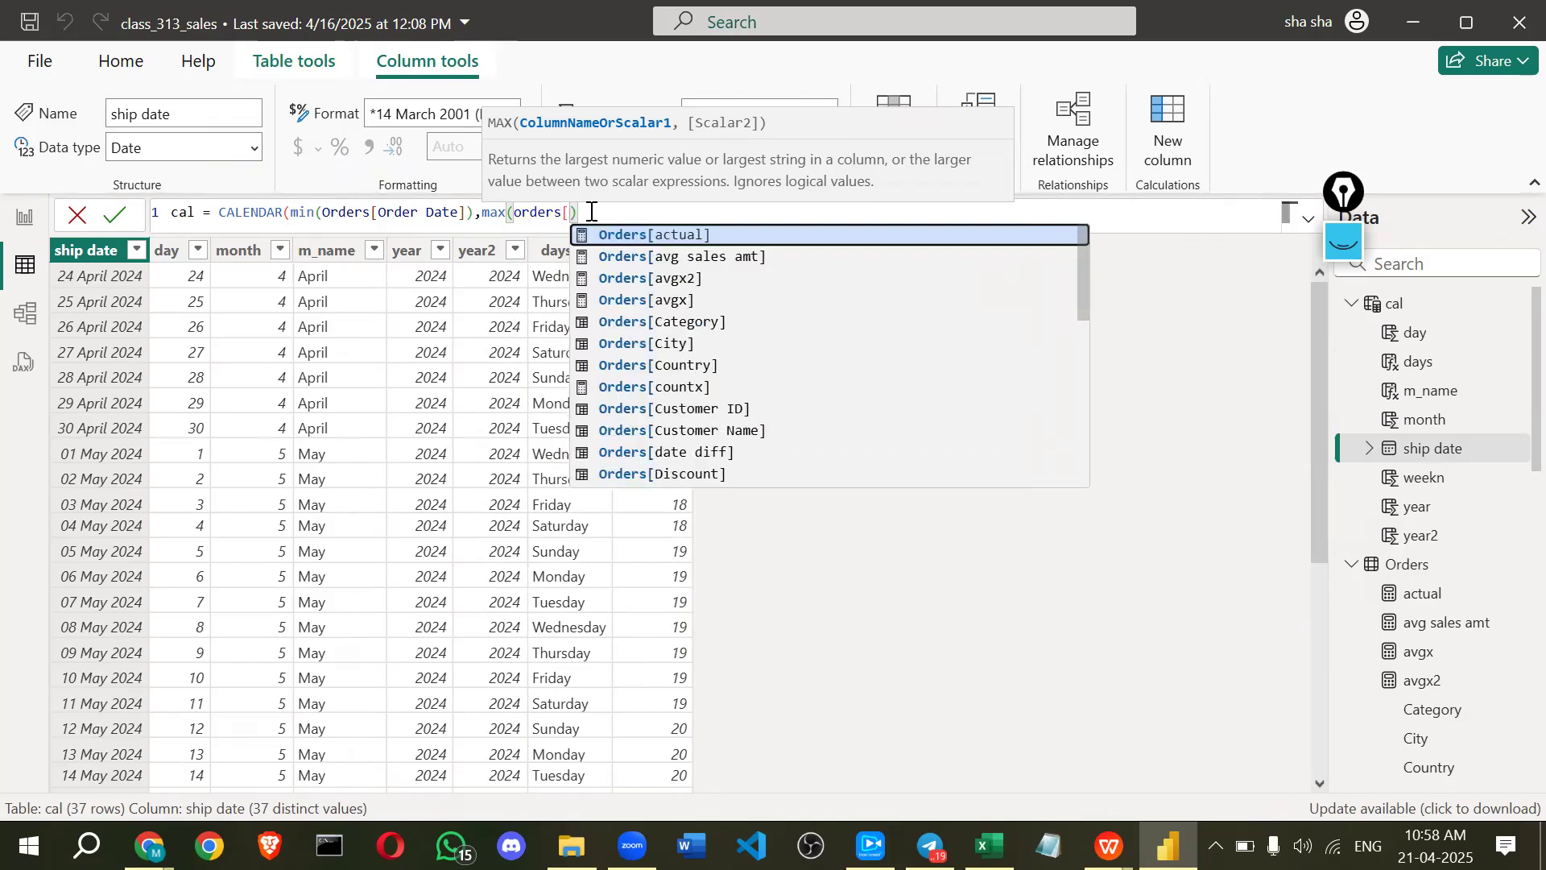
text(ord)
key(Tab)
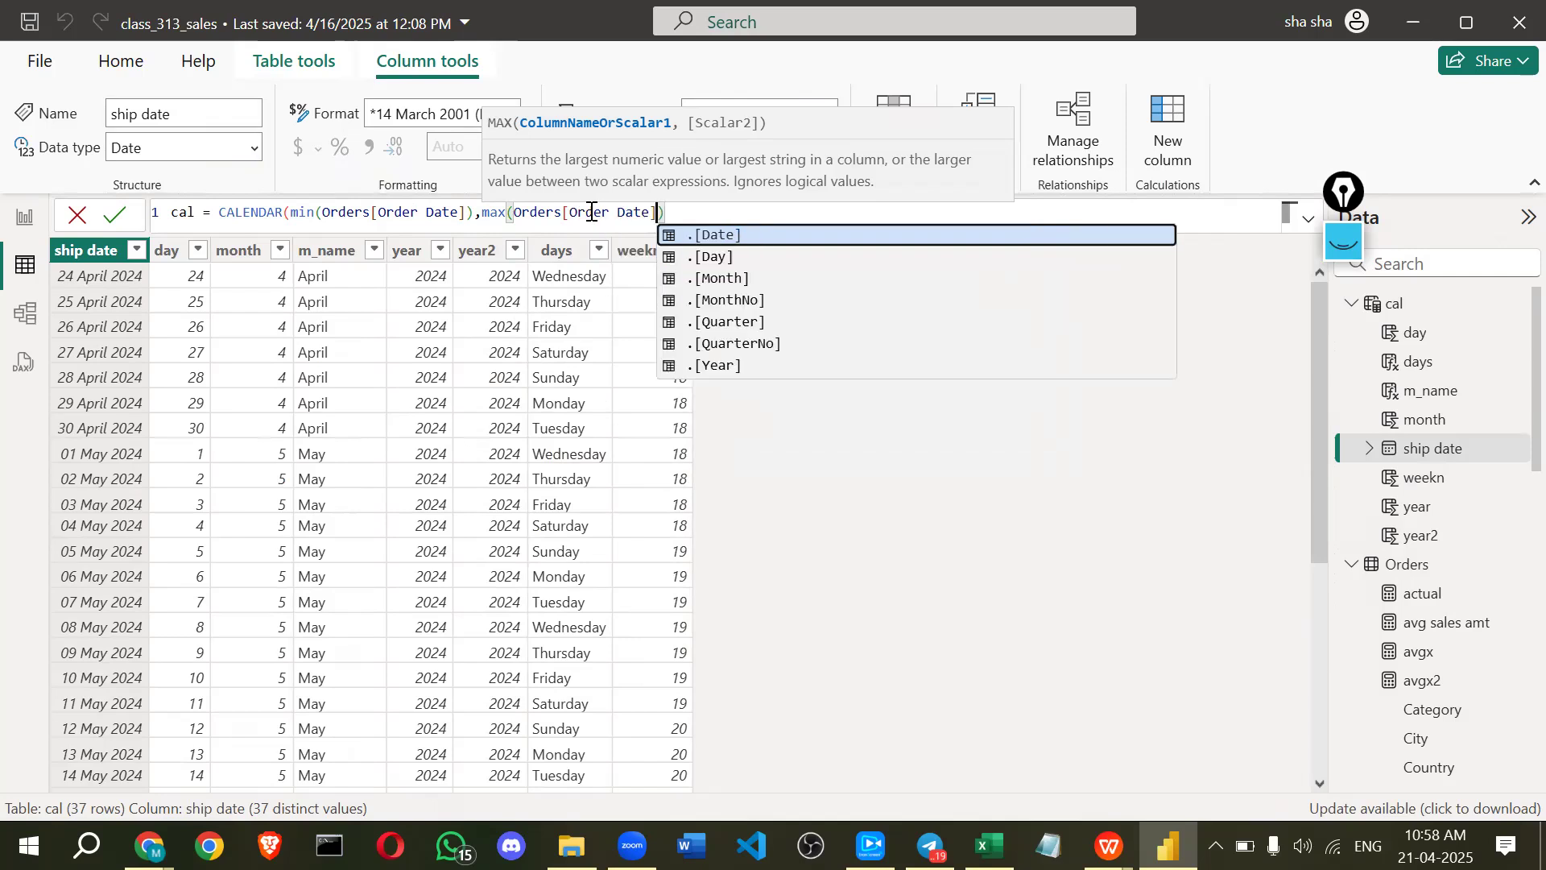
text())
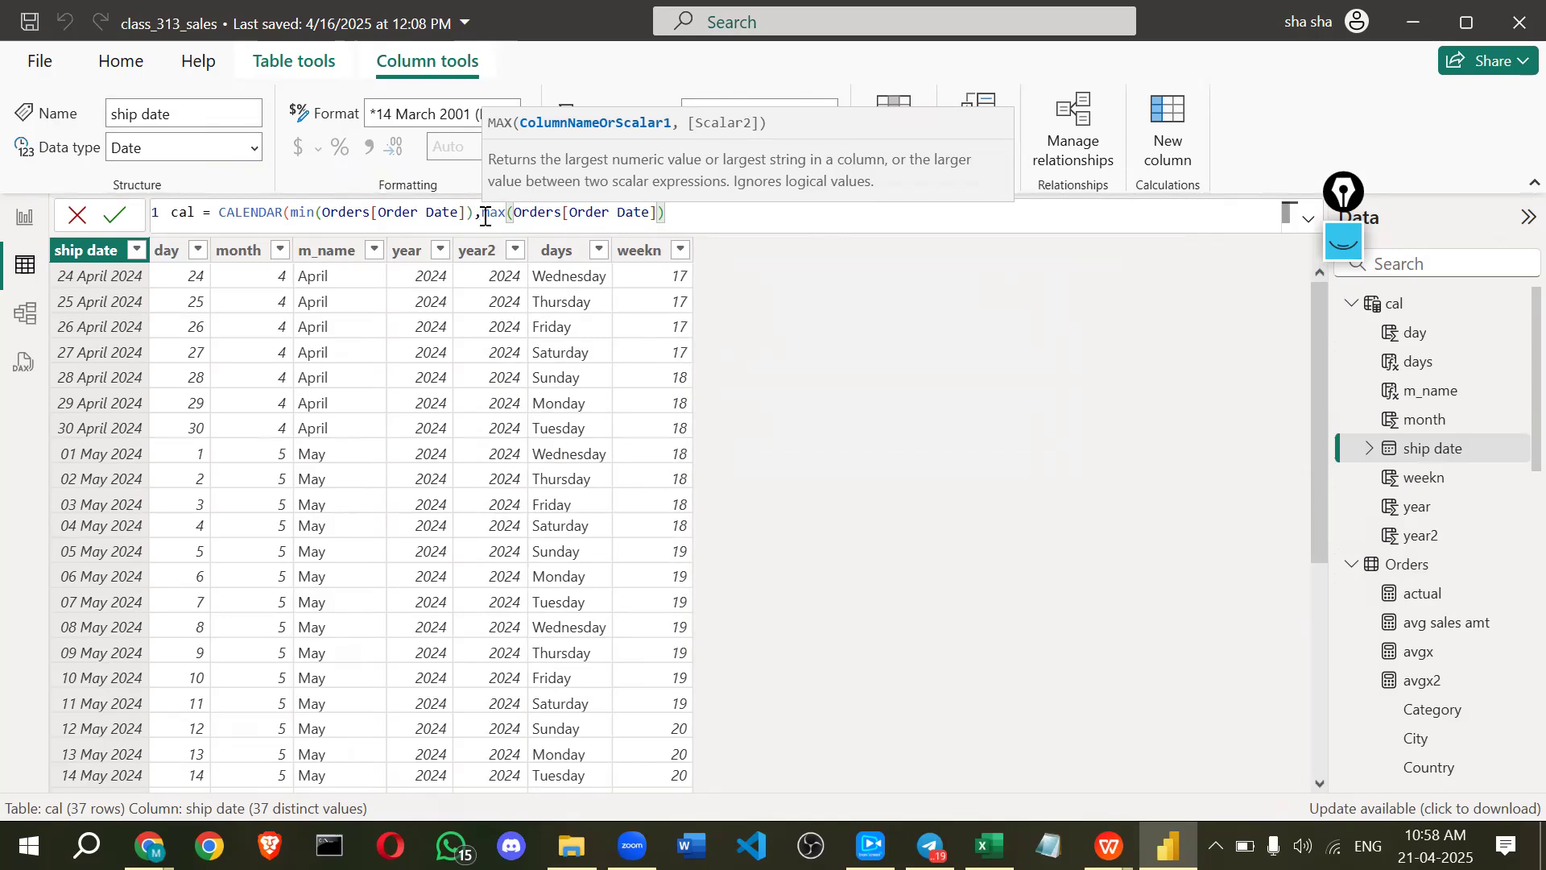
- Add spaces before min and max, close the CALENDAR bracket, and commit the cal table formula
click(292, 213)
click(734, 212)
text())
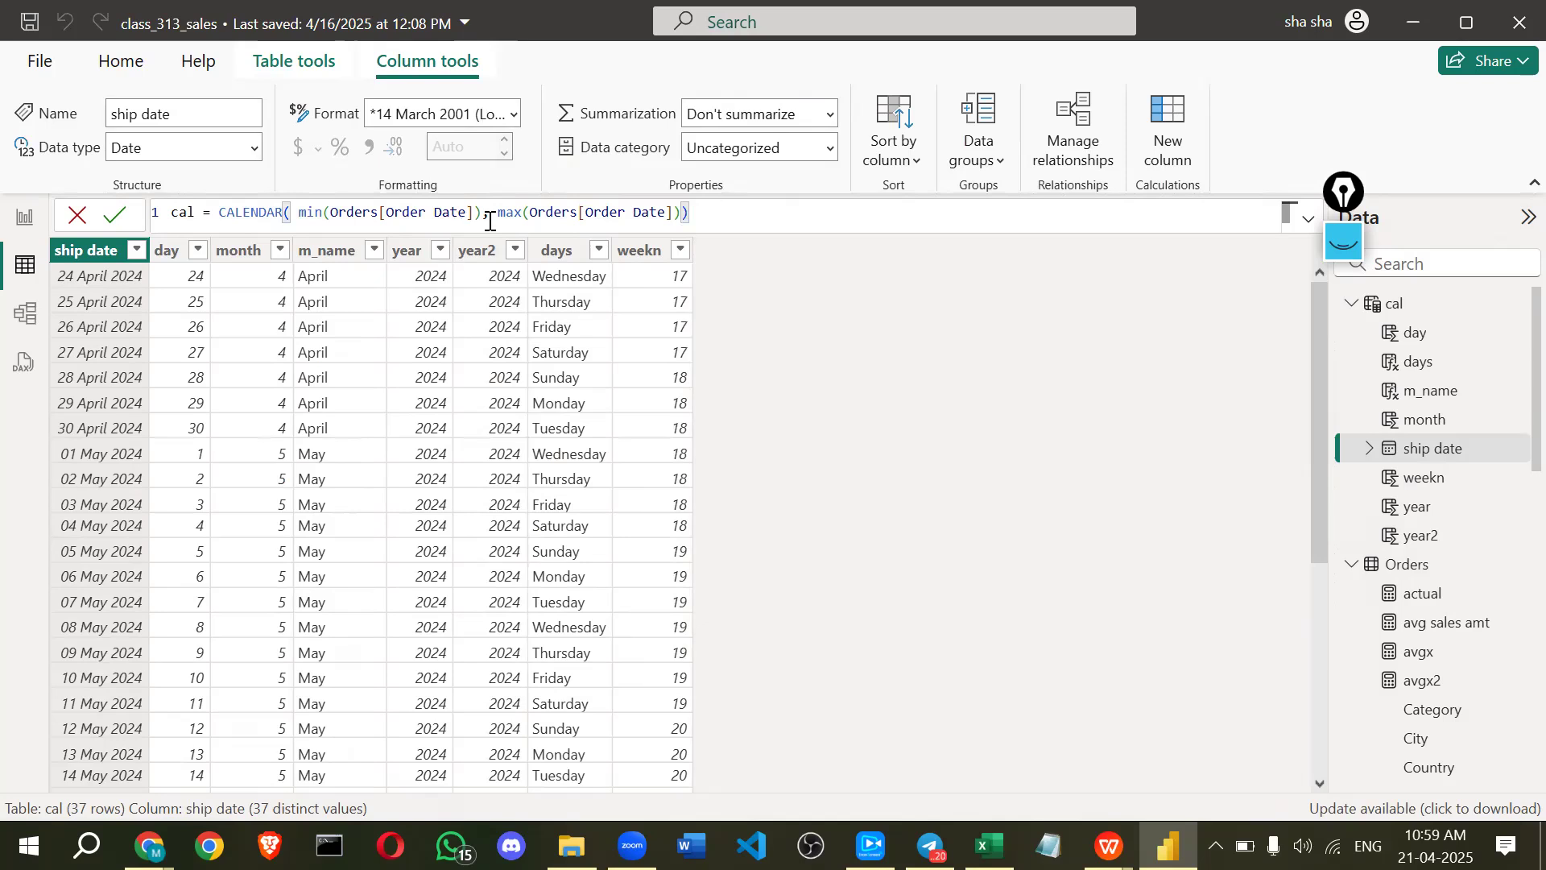
drag(498, 212, 570, 212)
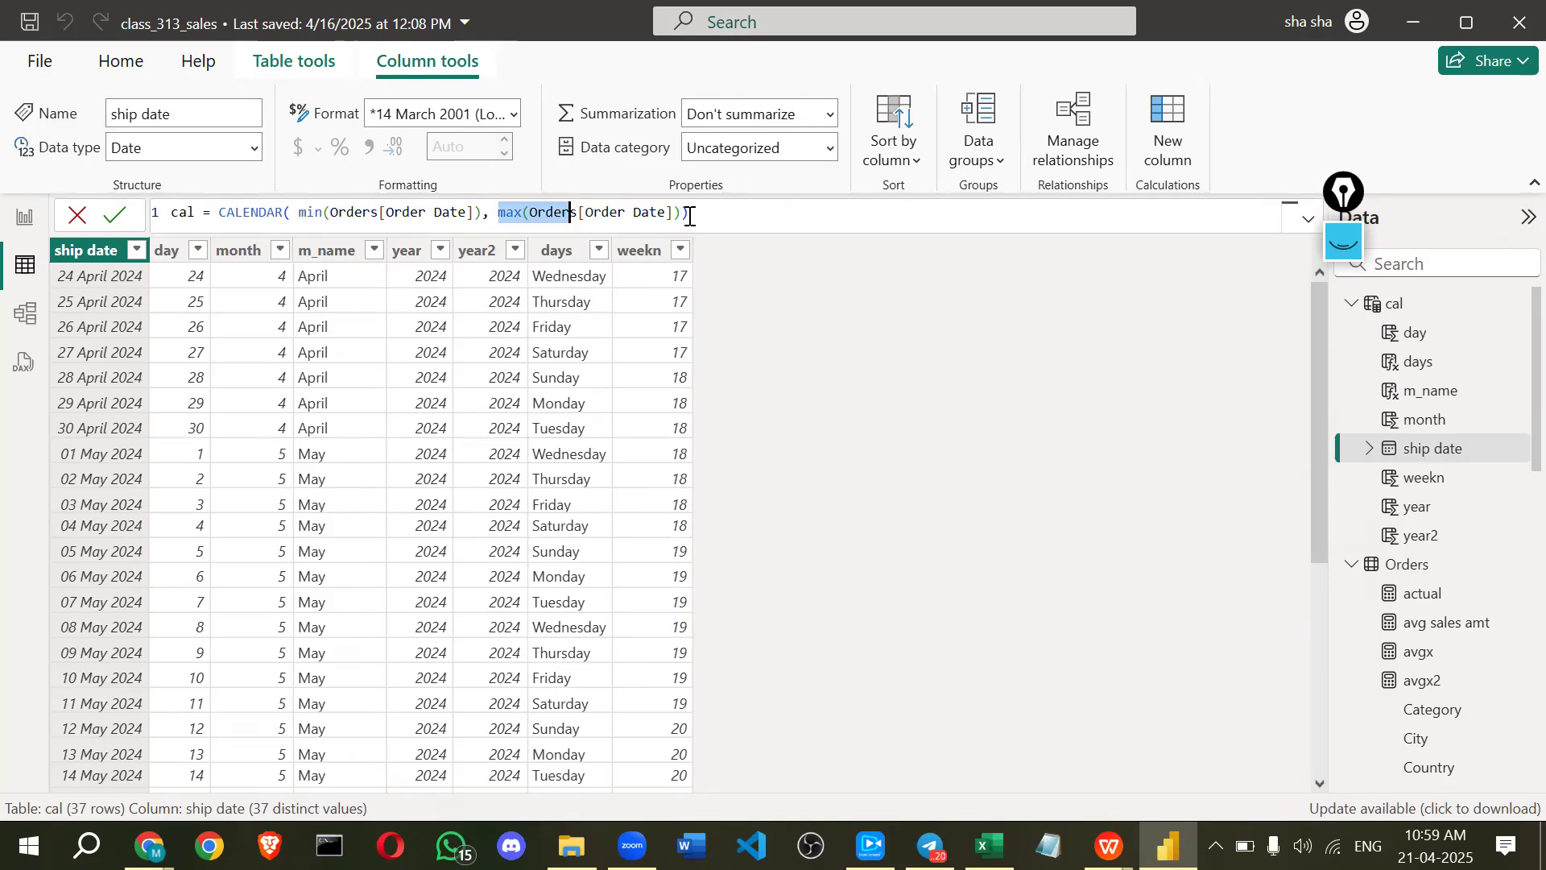
drag(689, 216, 689, 216)
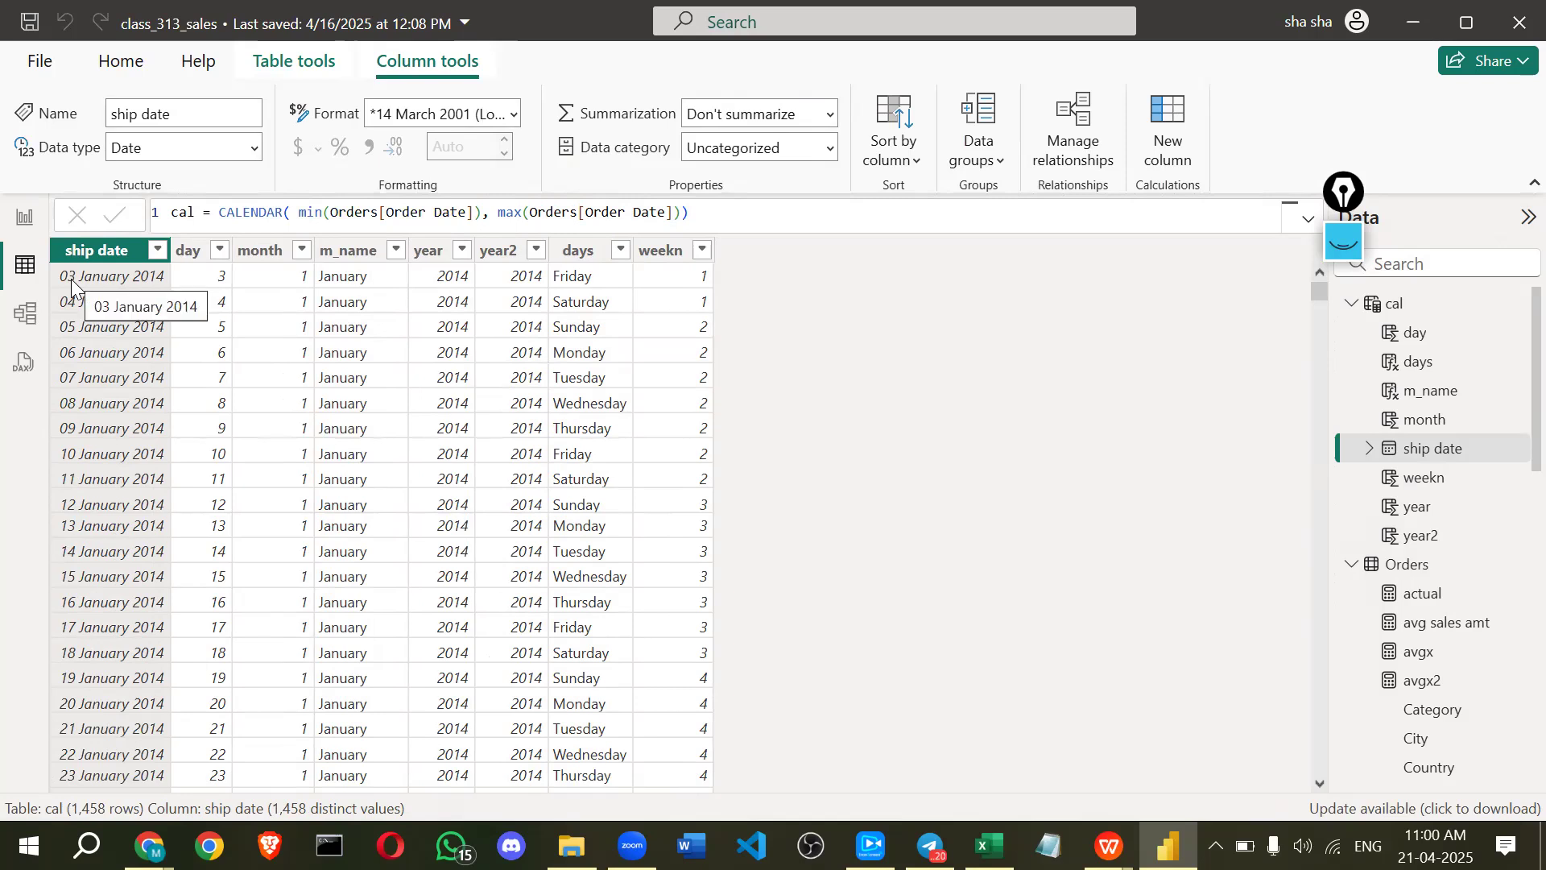
- Check the first and last dates of the cal table, widening the ship date column to fit the full dates
drag(1319, 296, 1322, 758)
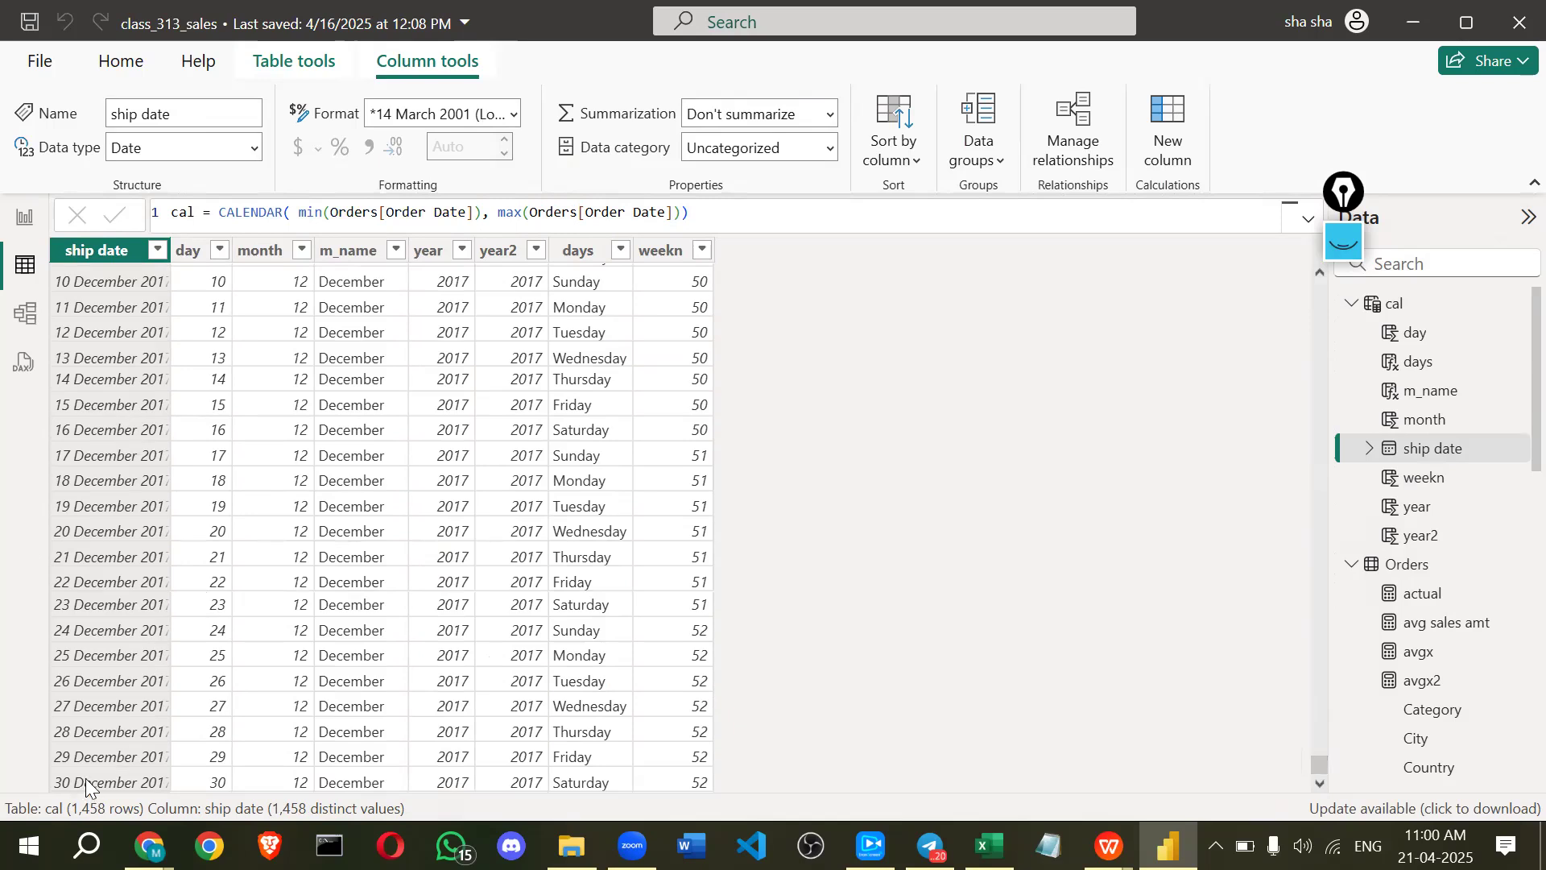
drag(167, 243, 228, 262)
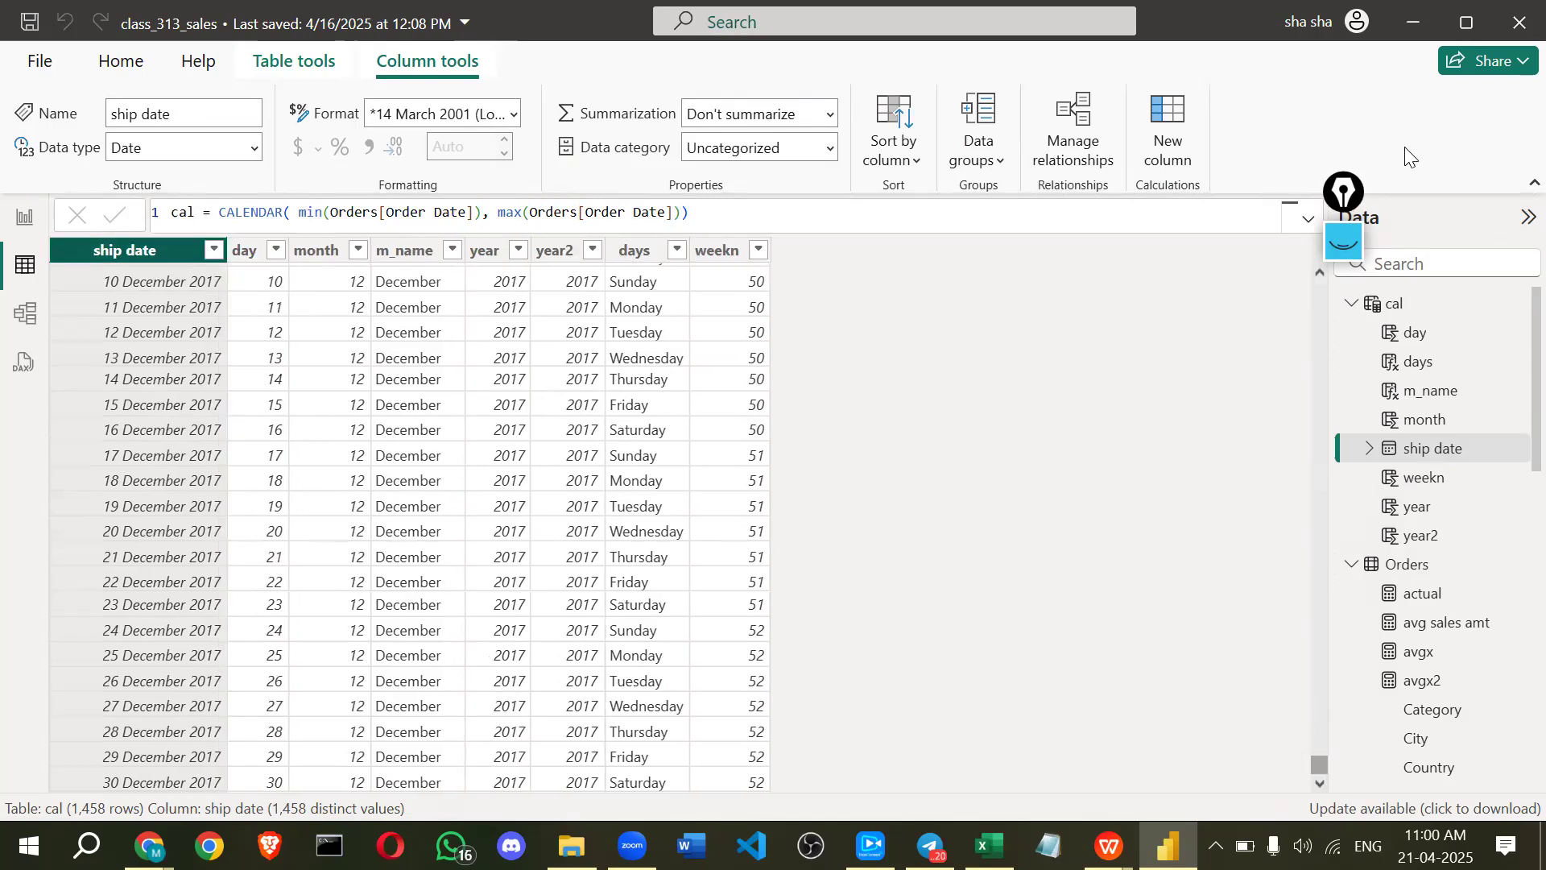
drag(1321, 765, 1319, 292)
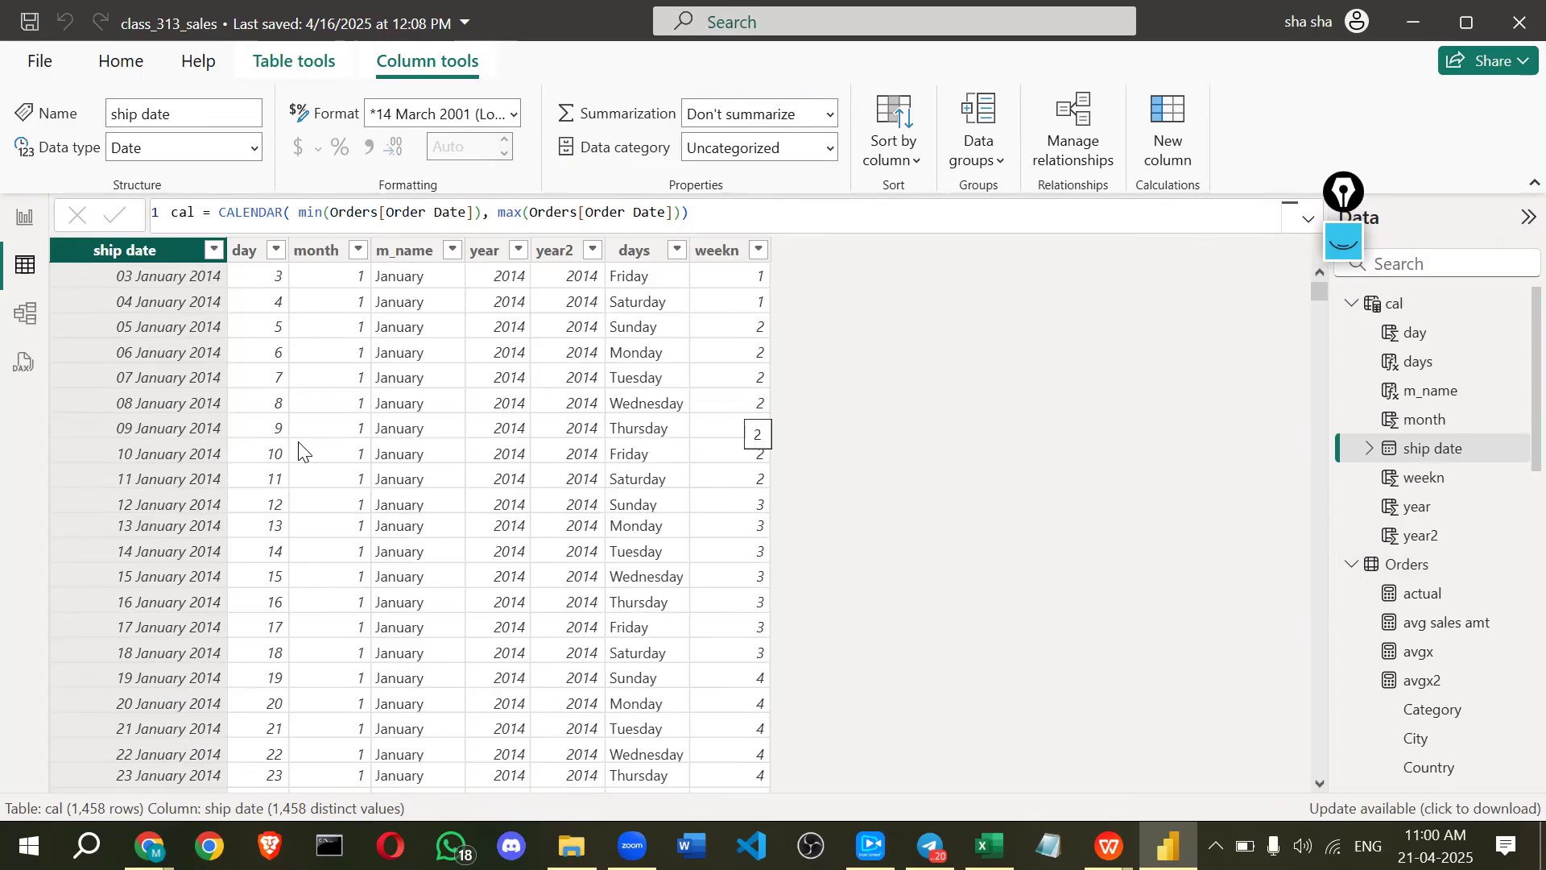
double_click(322, 206)
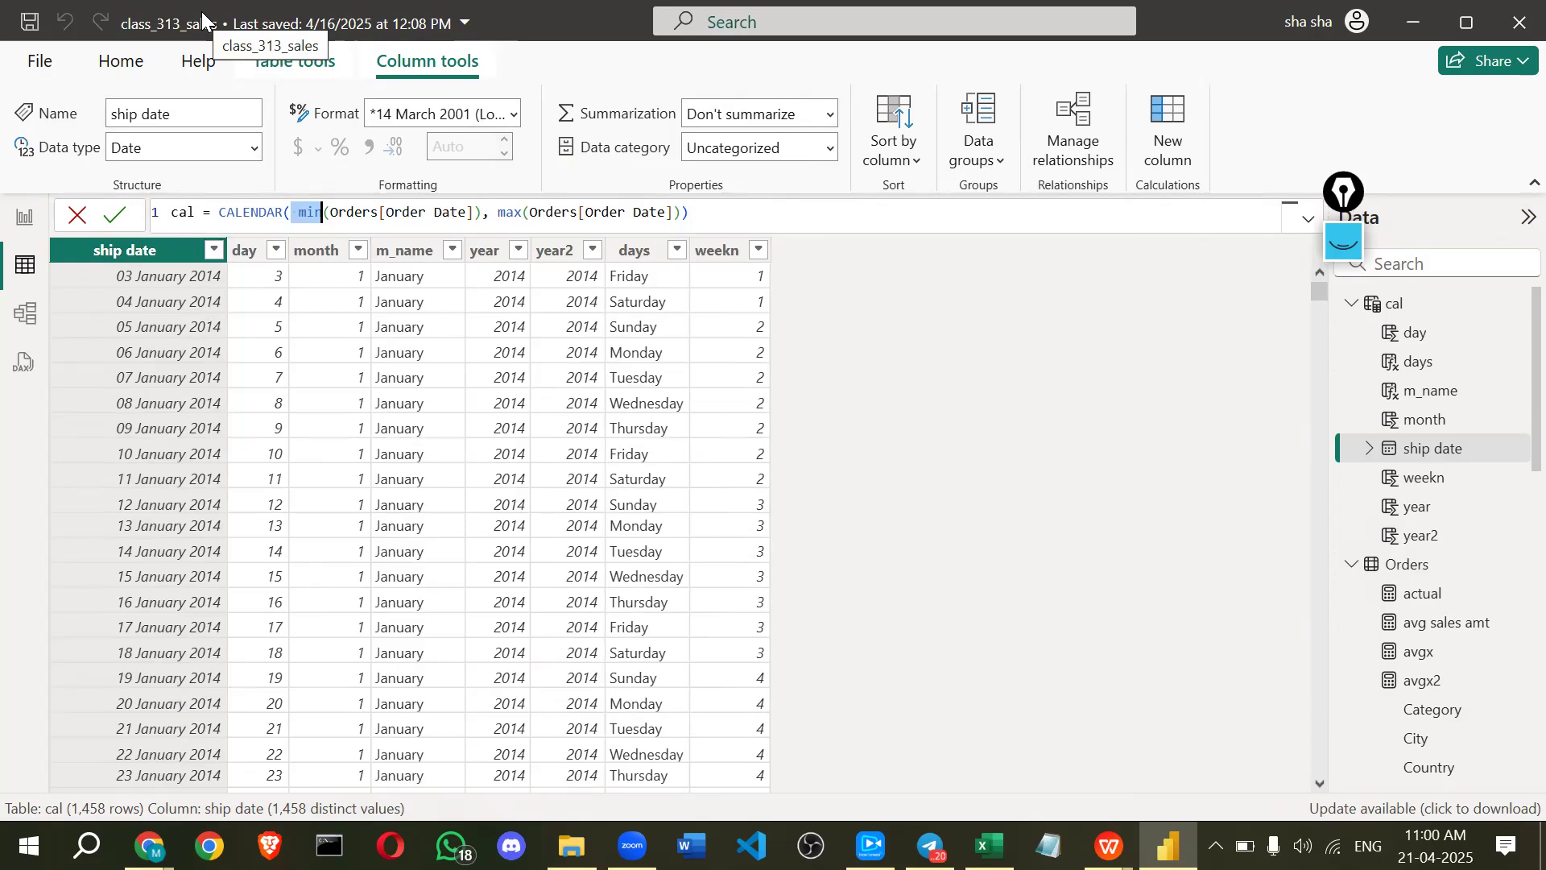
scroll(852, 555, down, 6)
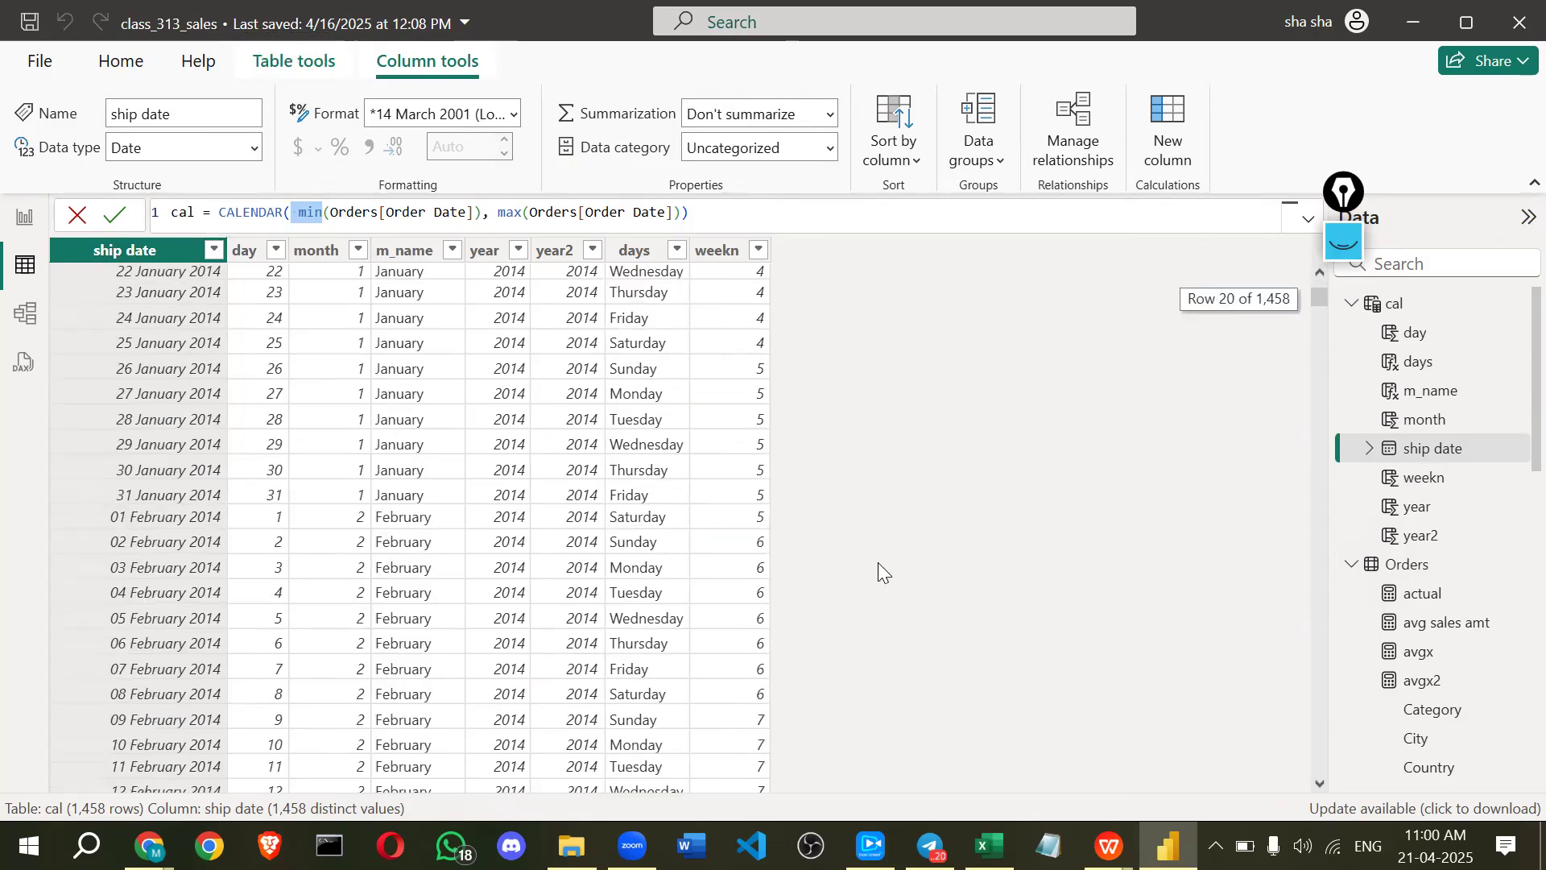
scroll(877, 562, down, 3)
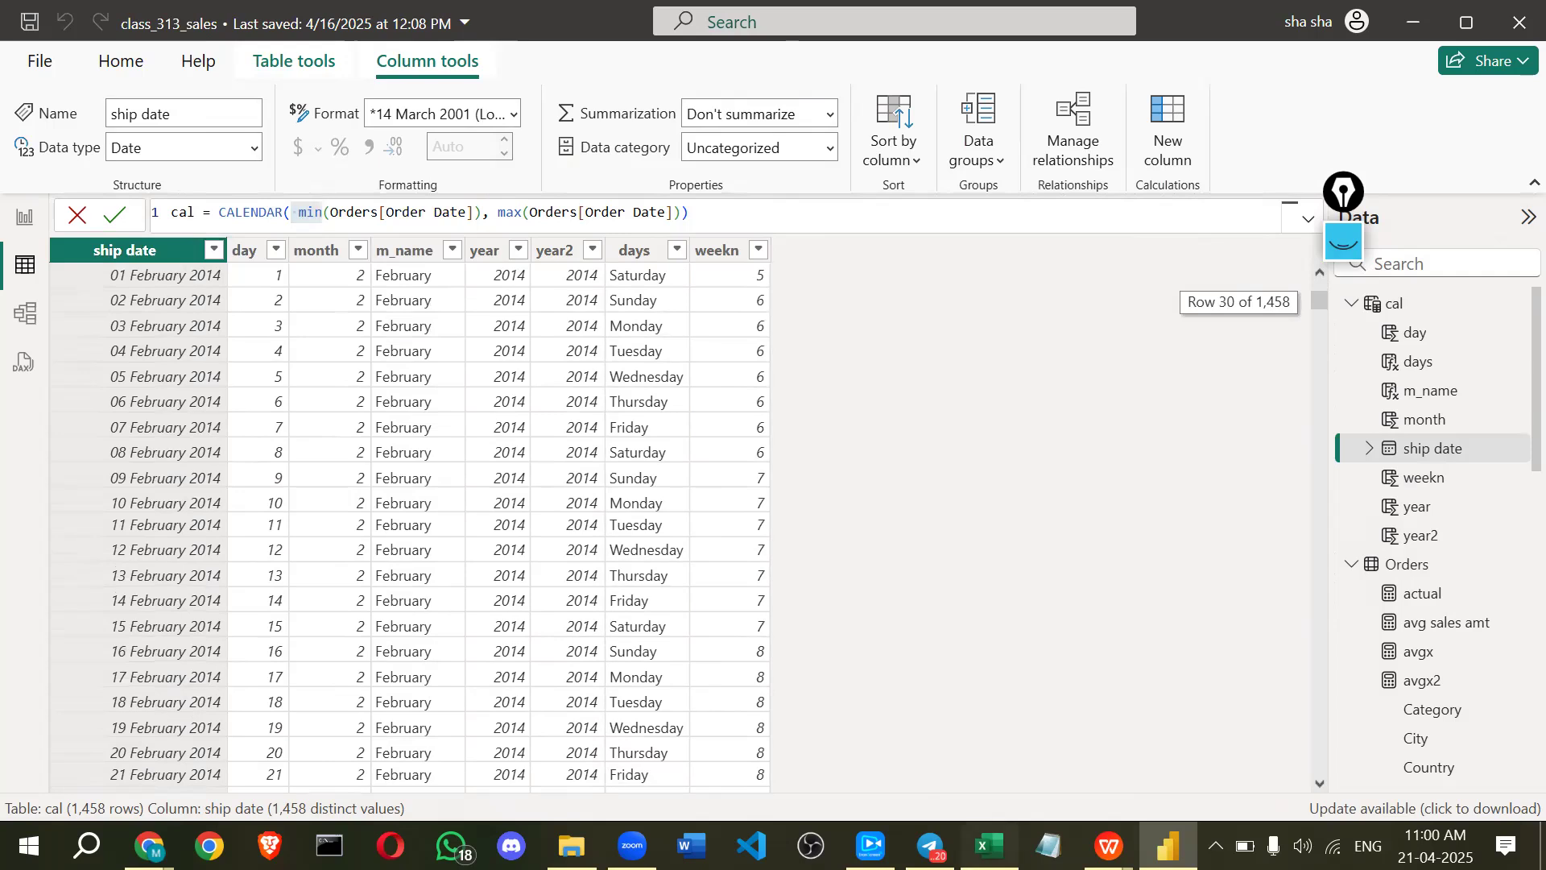
click(988, 846)
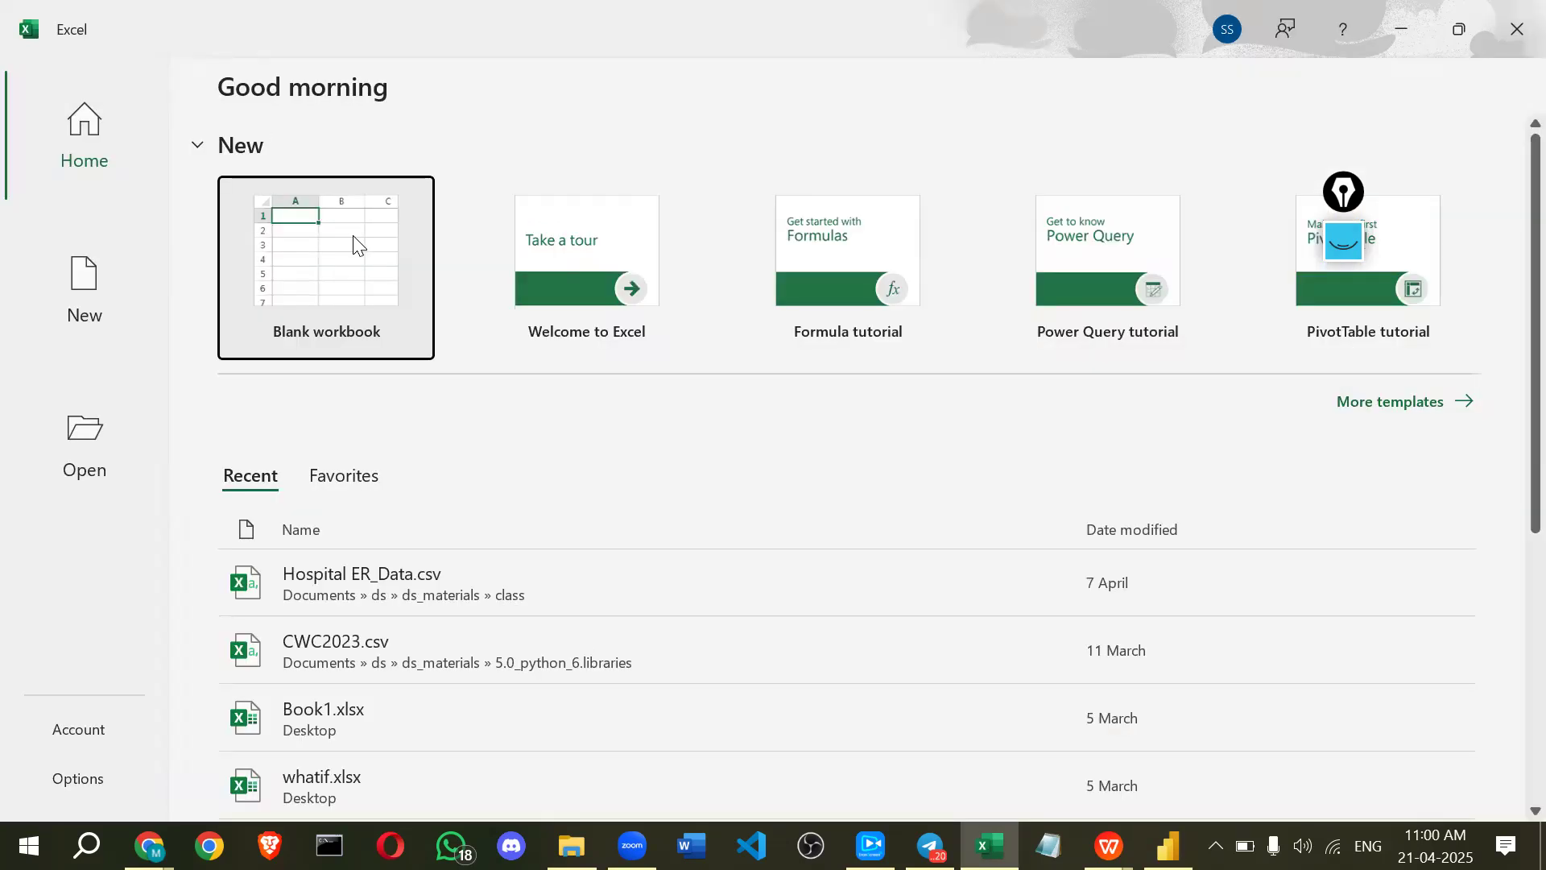
scroll(765, 531, down, 2)
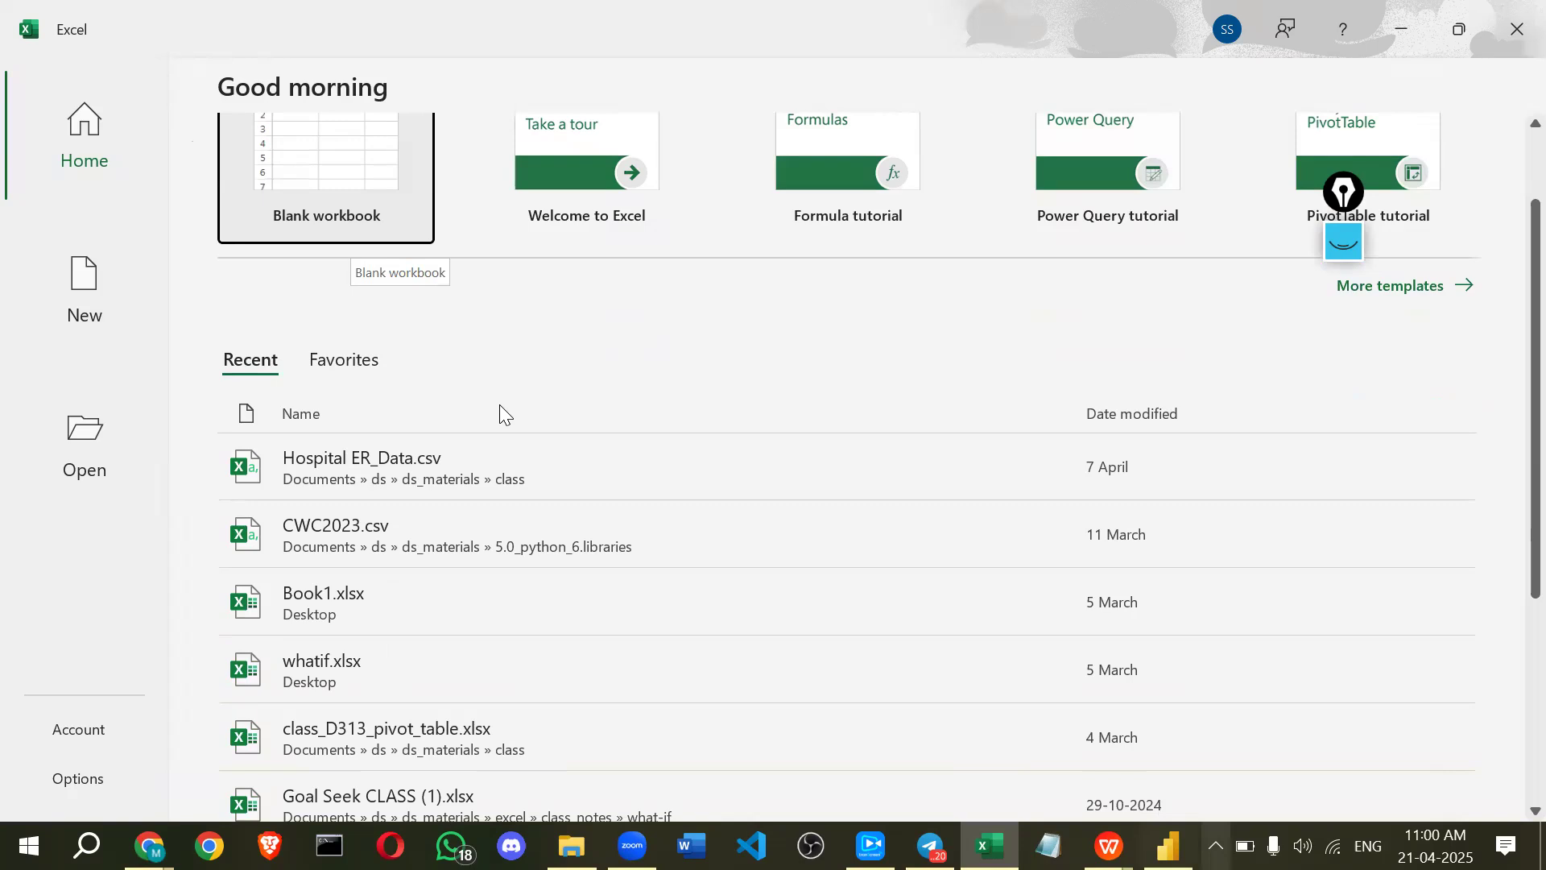
key(alt+Tab)
scroll(499, 410, down, 1)
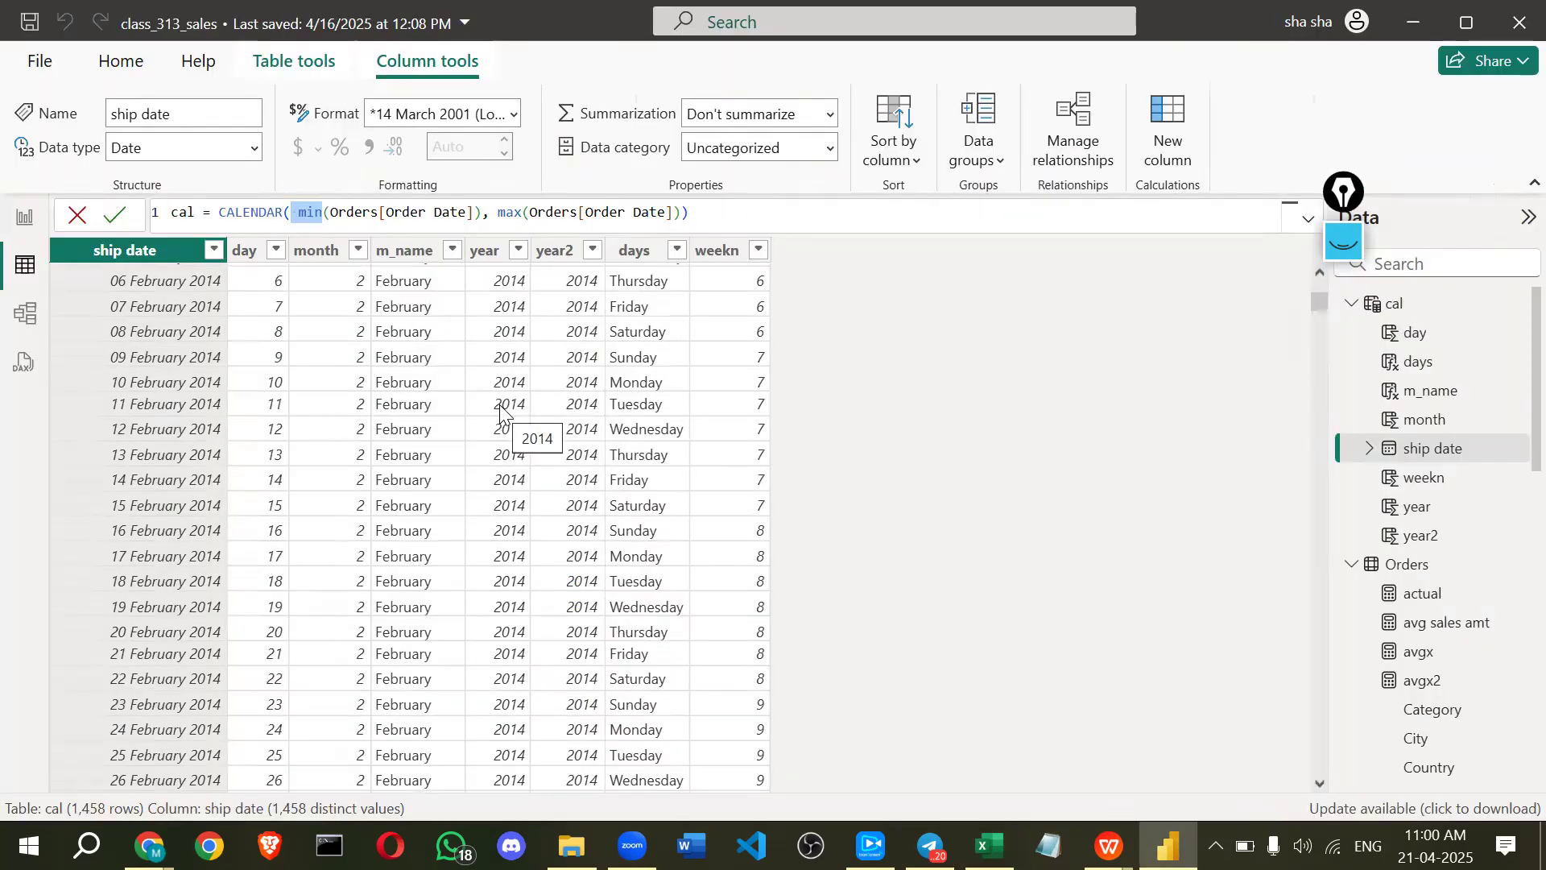
scroll(499, 410, up, 3)
scroll(290, 410, up, 6)
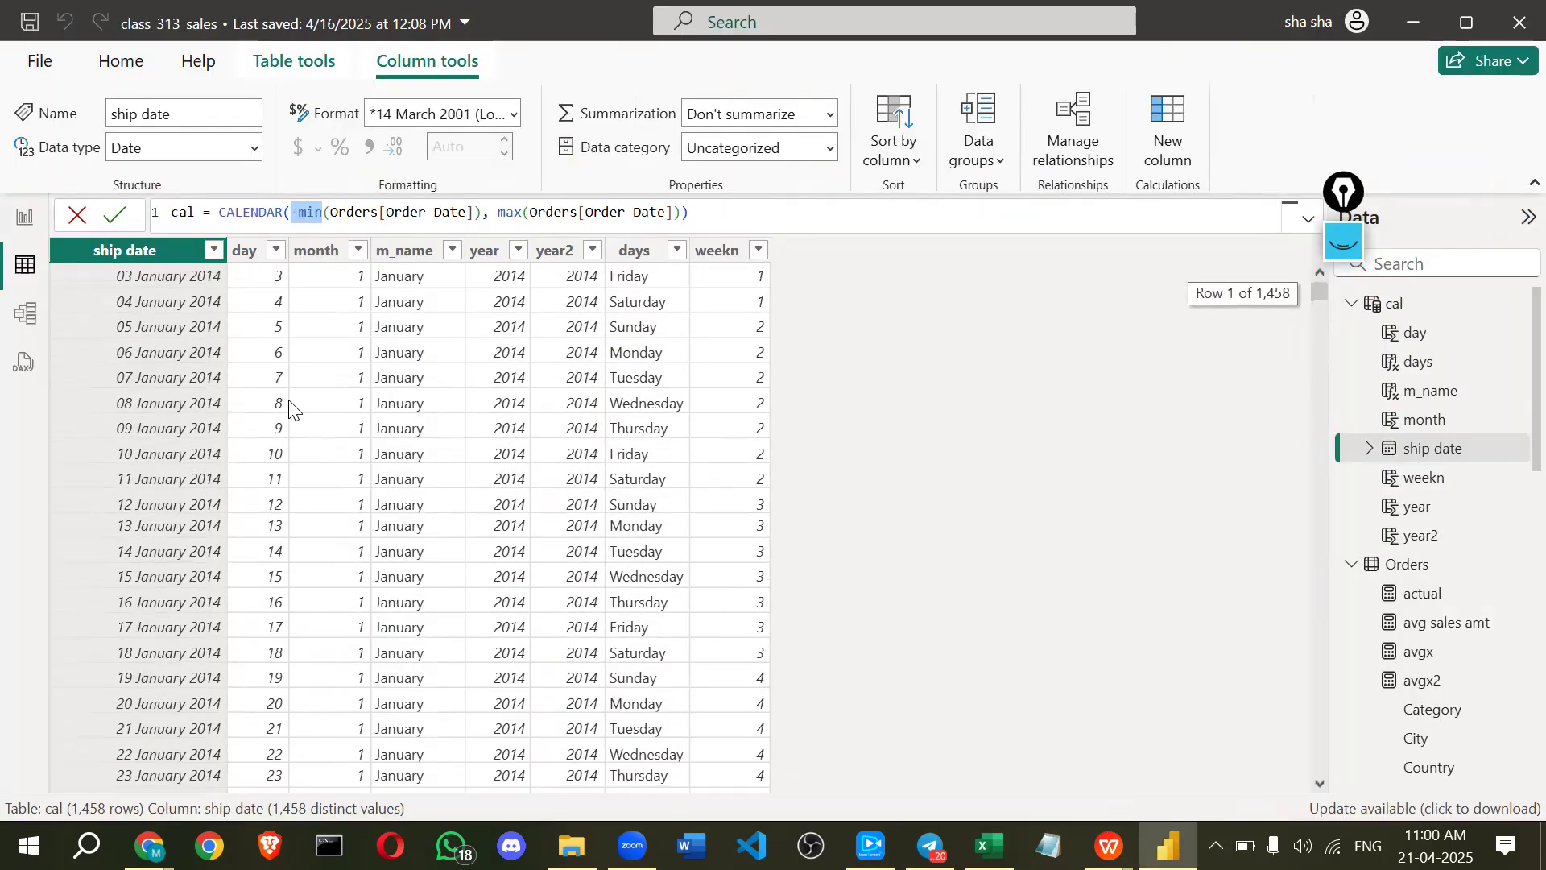
click(811, 847)
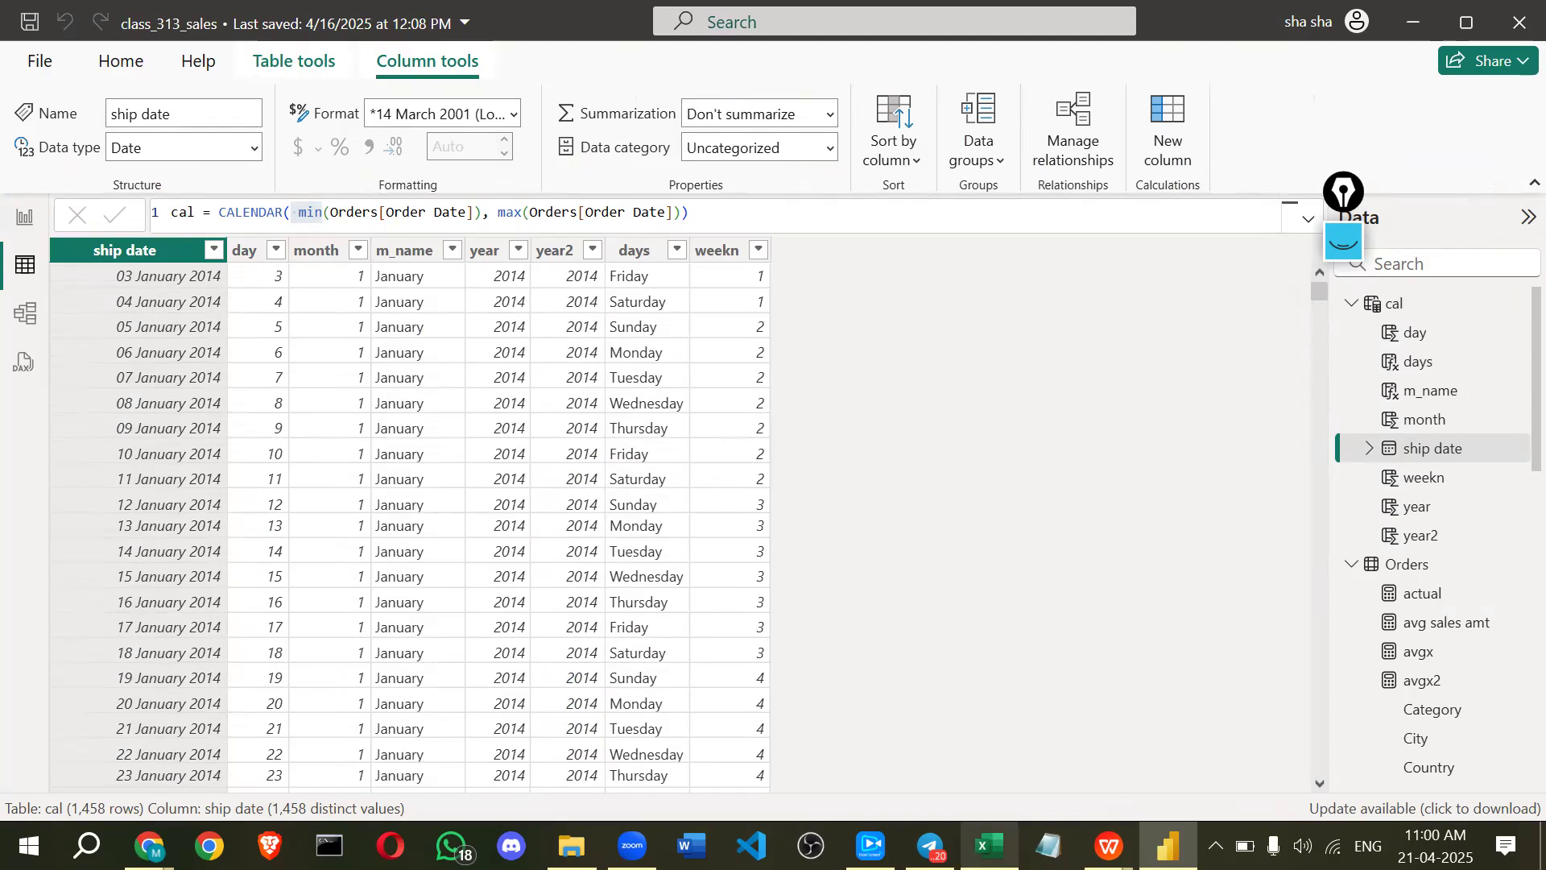
click(989, 845)
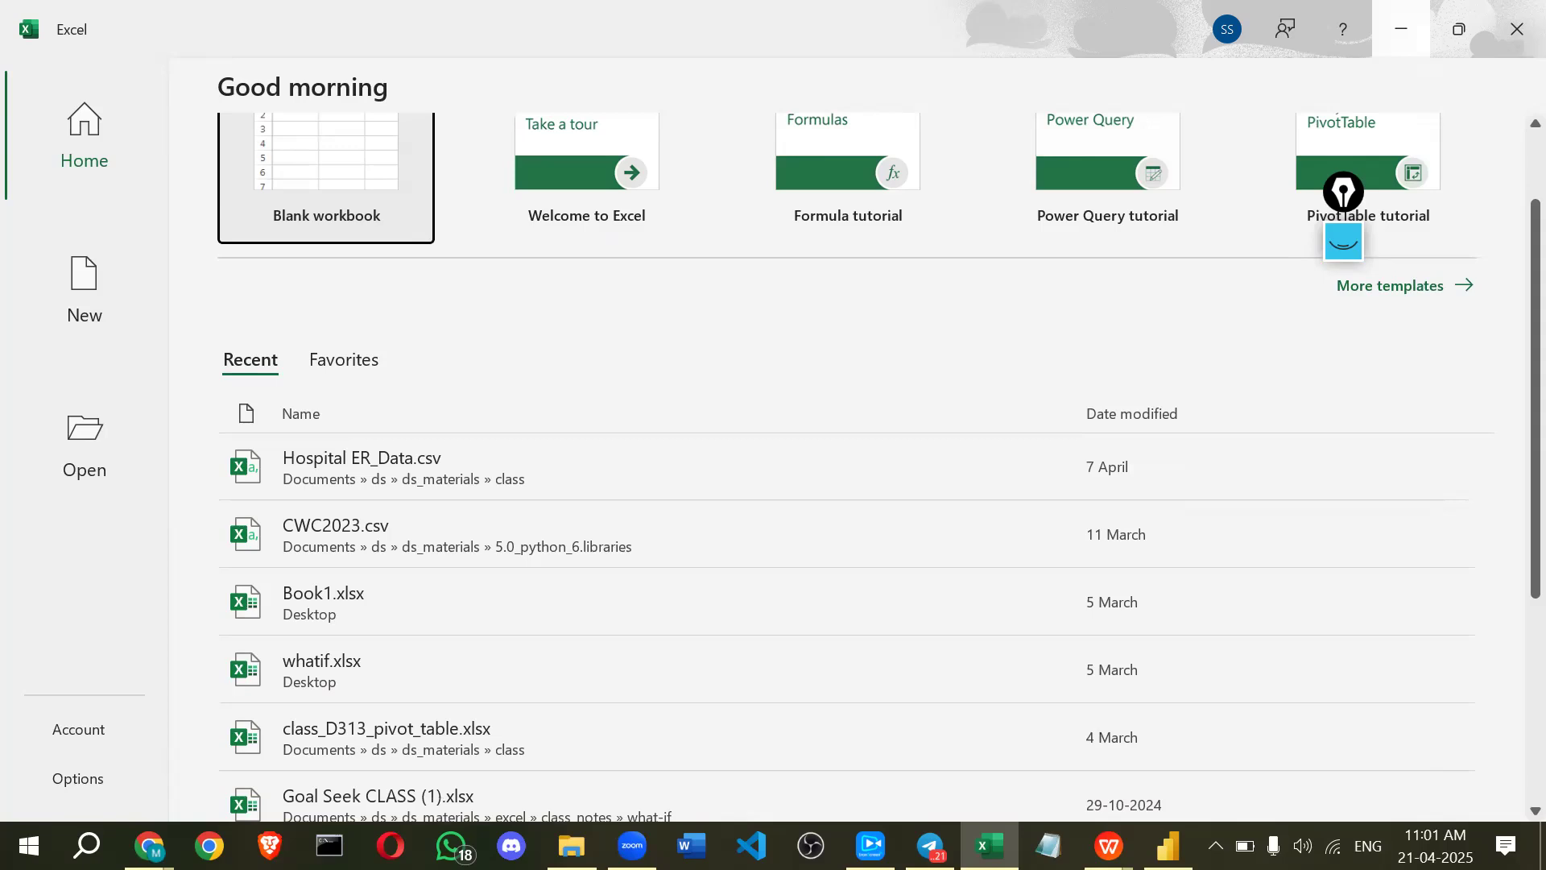
click(1168, 845)
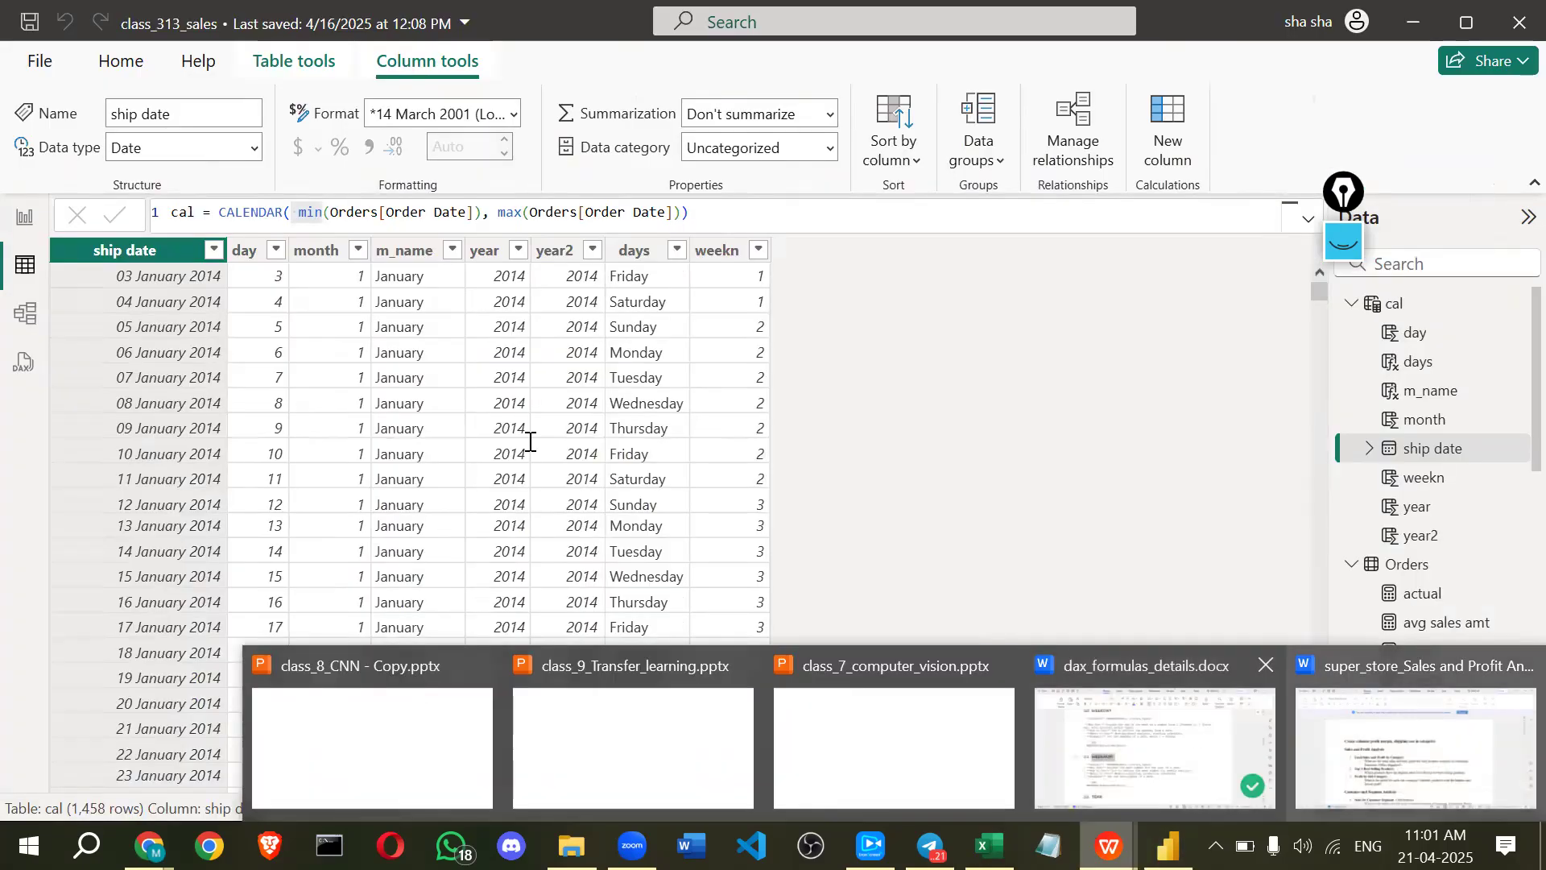
- Switch to WPS Office and review the ALL, ALLEXCEPT and ALLSELECTED entries under Filter Functions in the DAX formulas document
key(alt+Tab)
scroll(533, 440, down, 5)
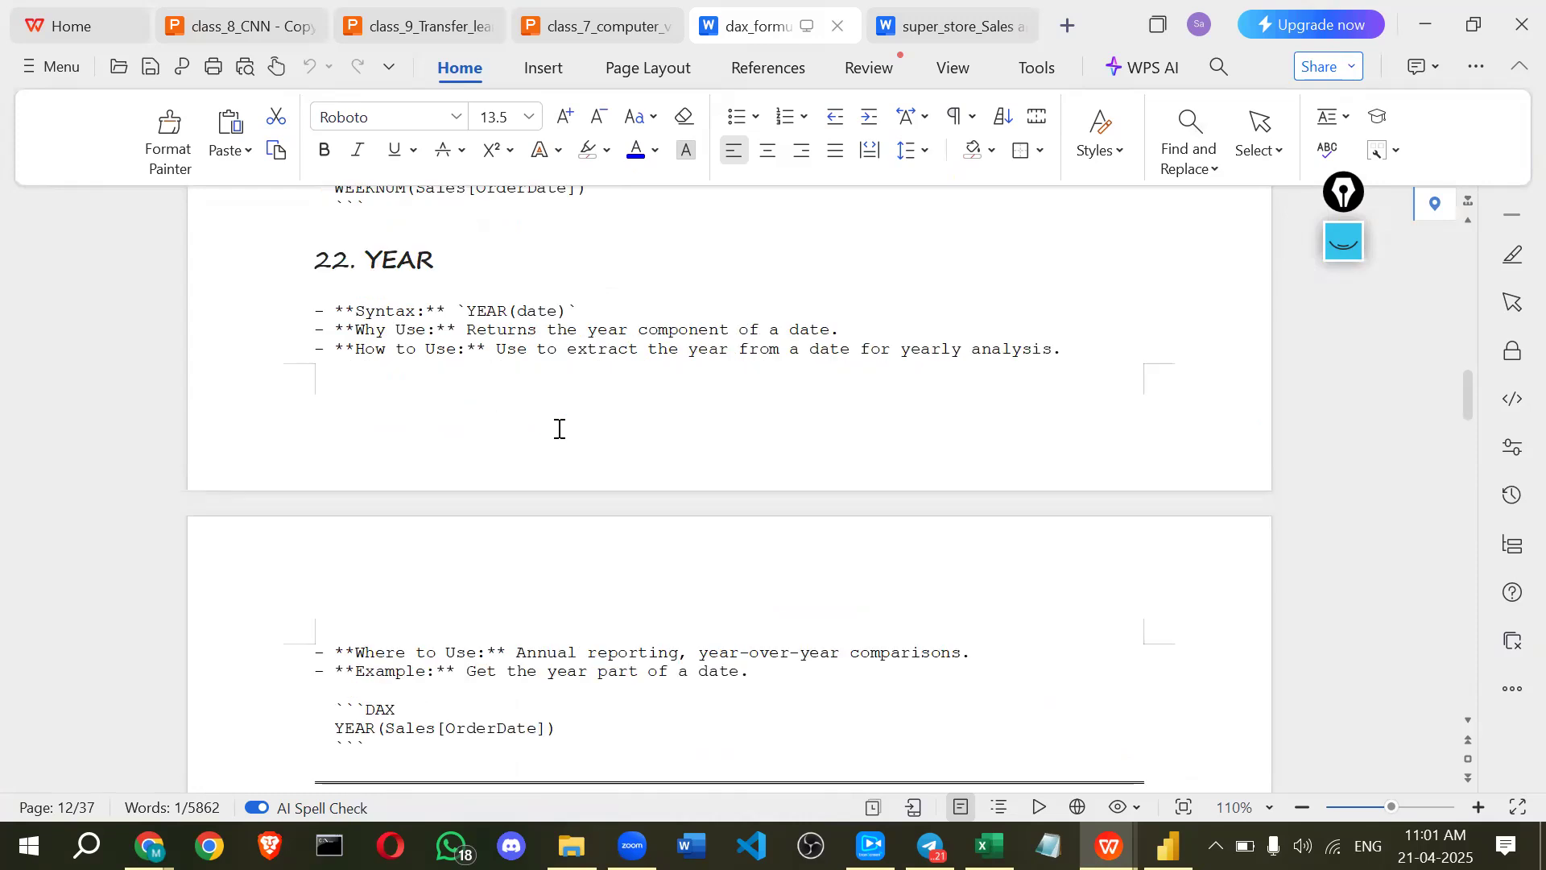
scroll(556, 429, down, 6)
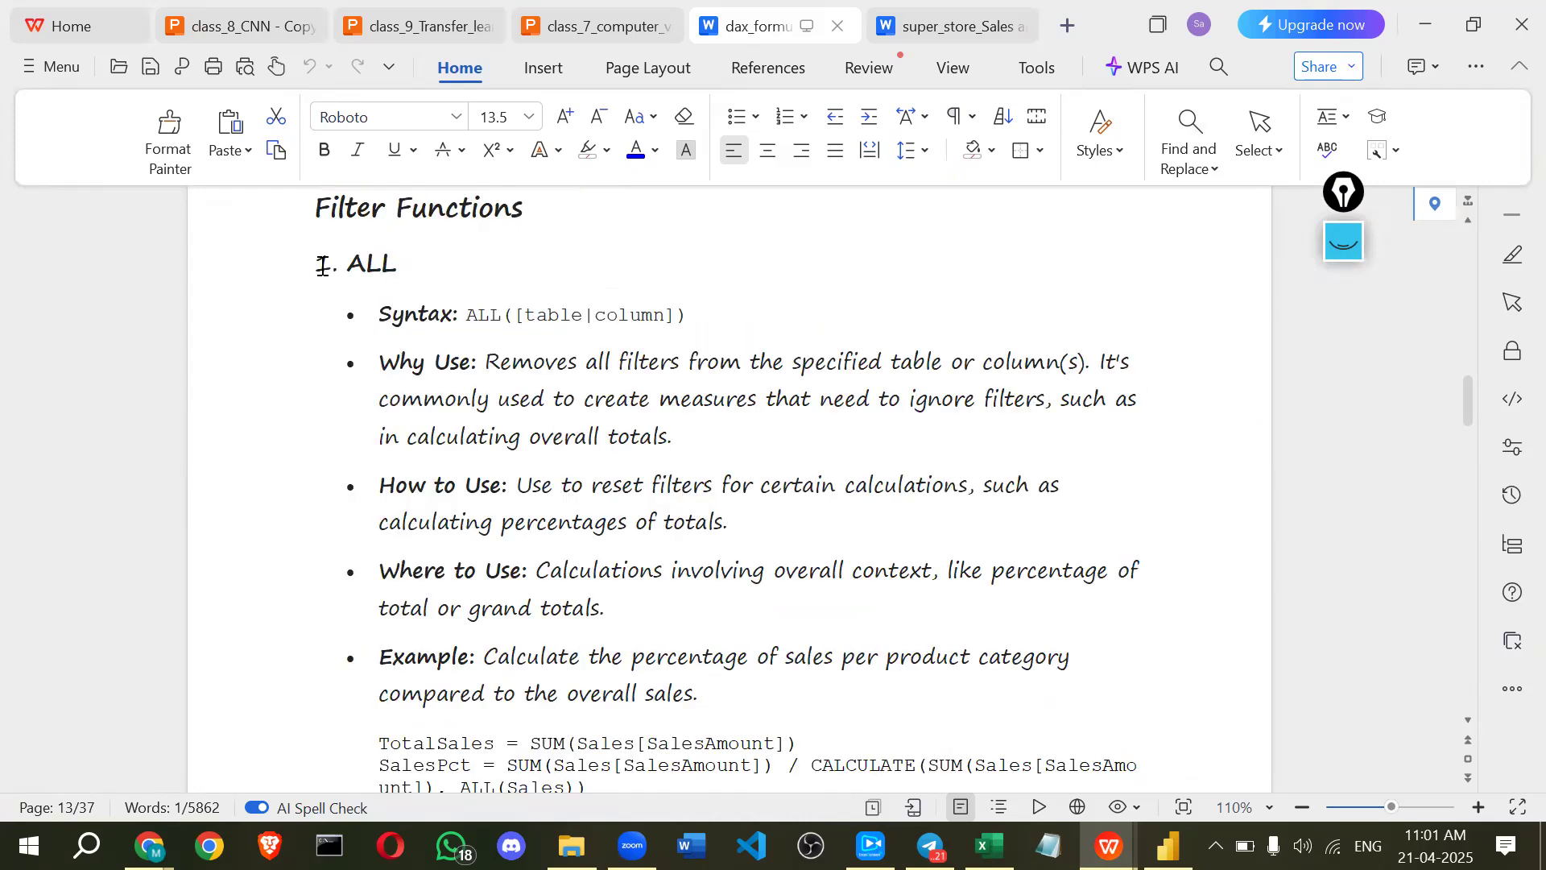
scroll(322, 267, up, 1)
shift+click(501, 580)
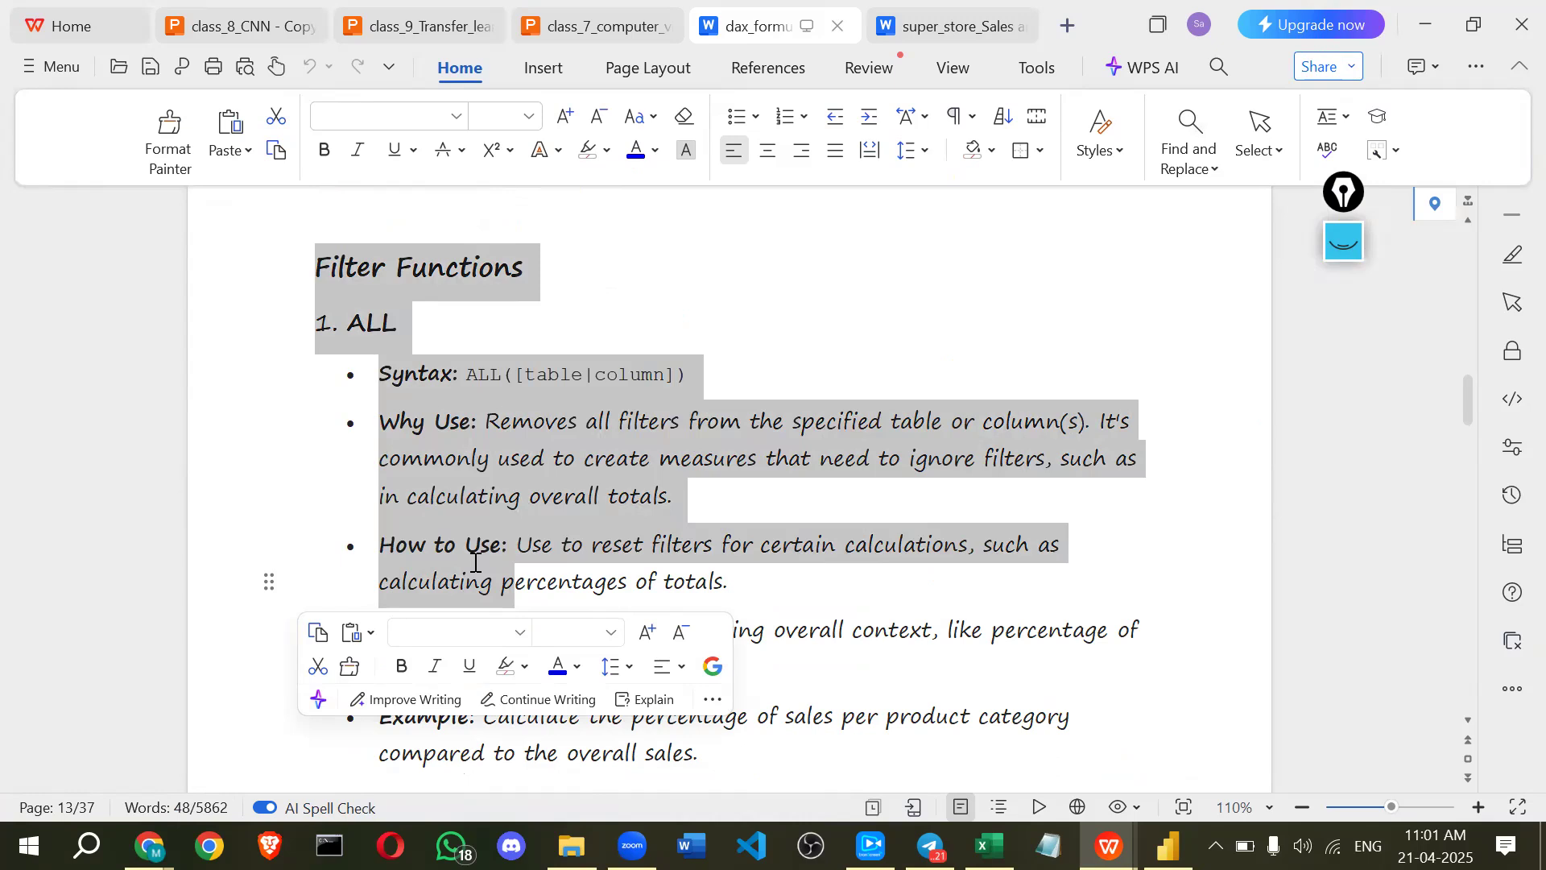
scroll(479, 564, down, 6)
scroll(370, 397, up, 6)
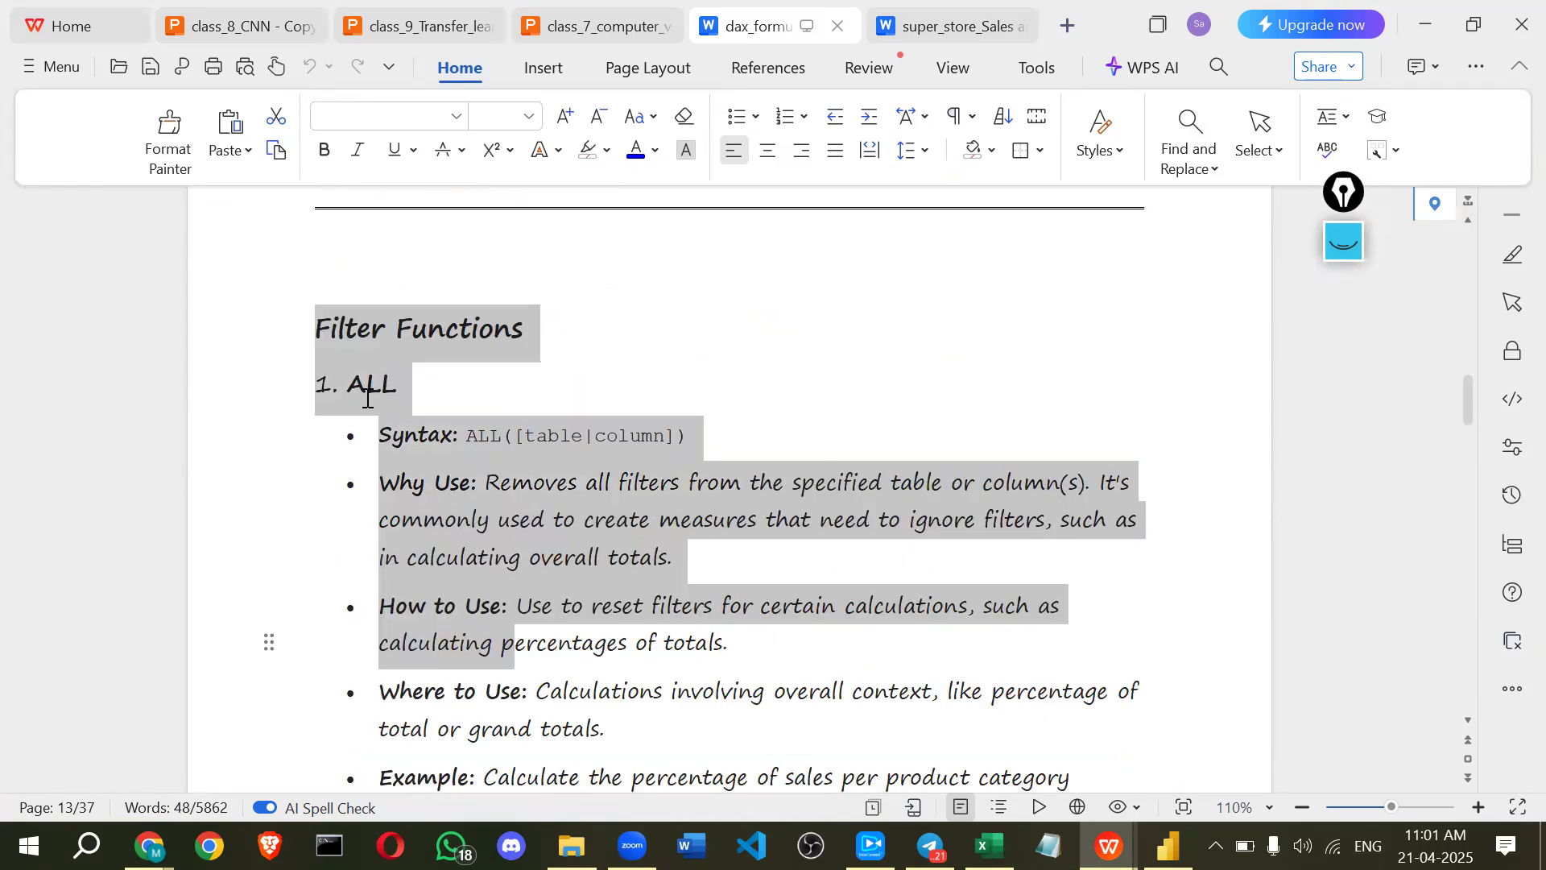
click(369, 395)
scroll(373, 383, down, 3)
scroll(348, 421, down, 3)
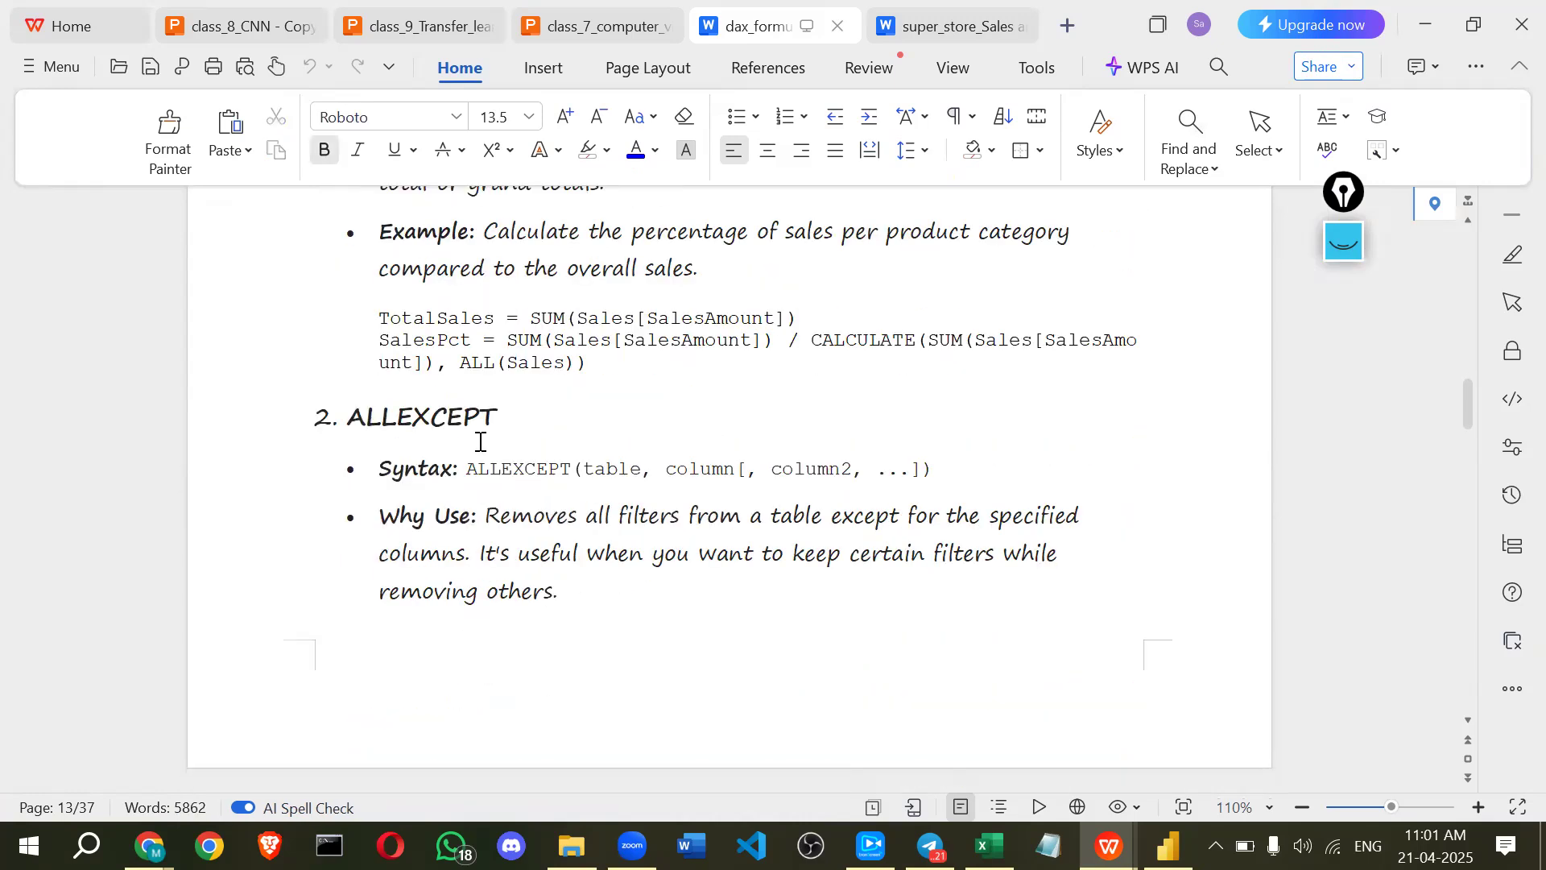
double_click(480, 438)
scroll(362, 552, down, 8)
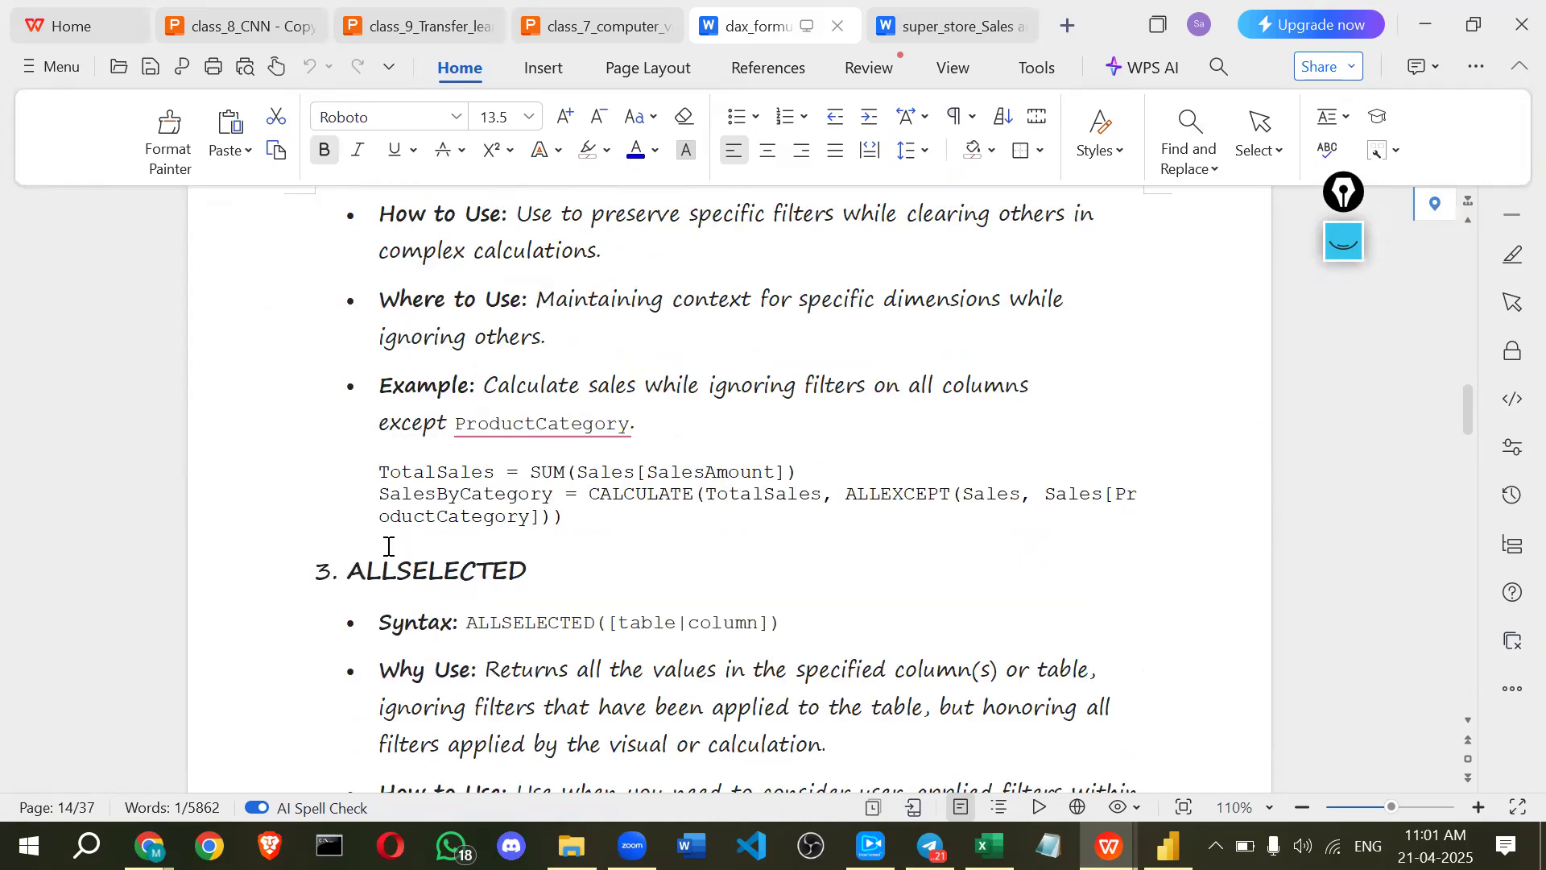
scroll(388, 544, up, 6)
scroll(389, 529, up, 8)
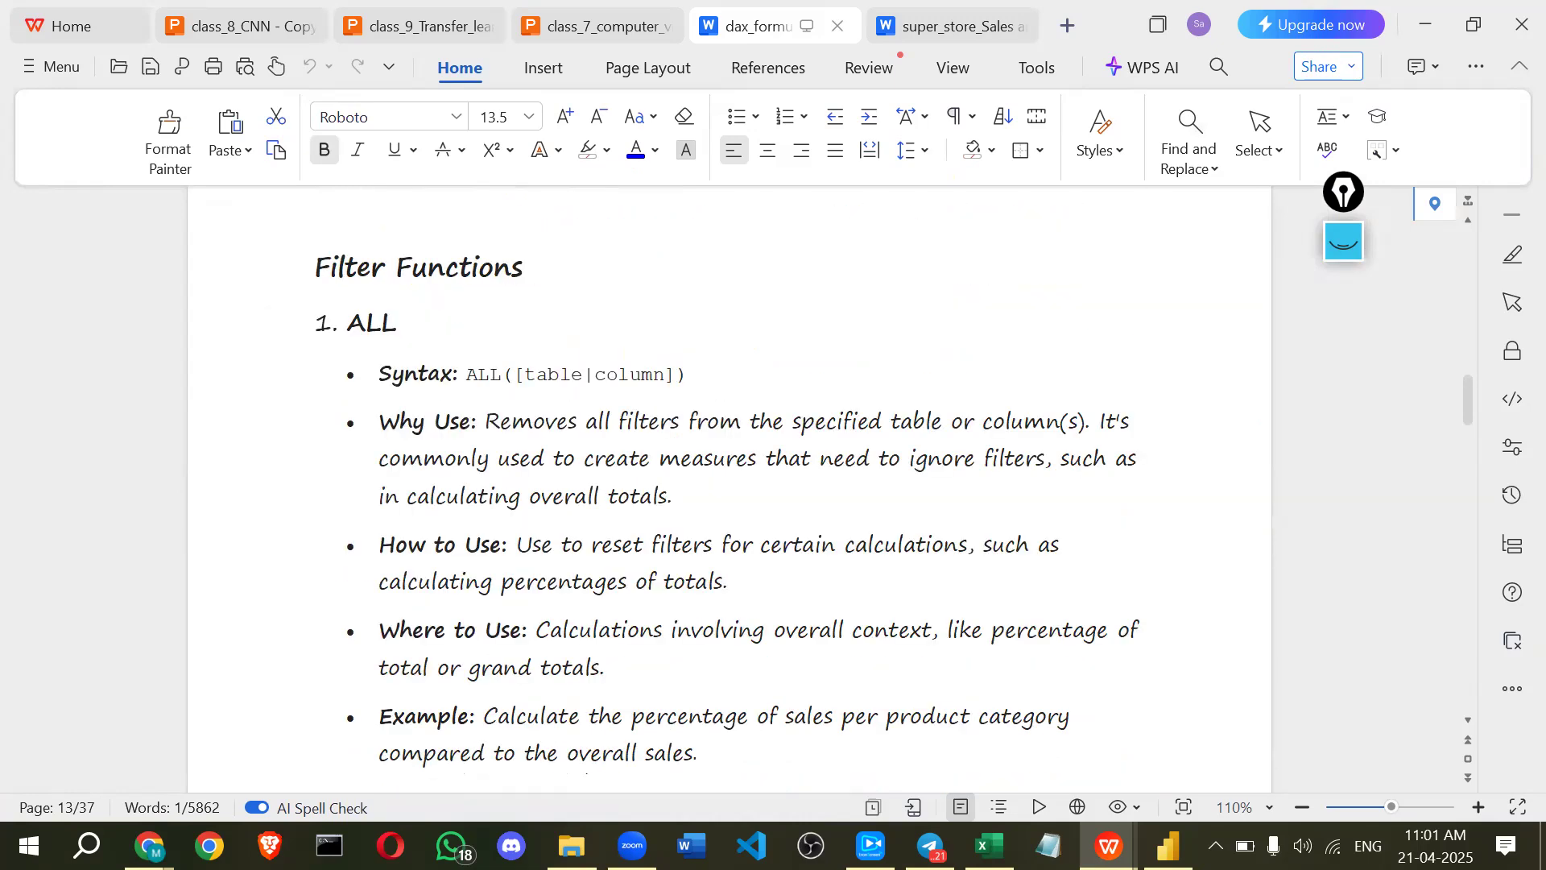
- Return to Power BI's report view, filter the Category slicer on Page 5 to Office Supplies, and move the slicer slightly up and left
key(alt+Tab)
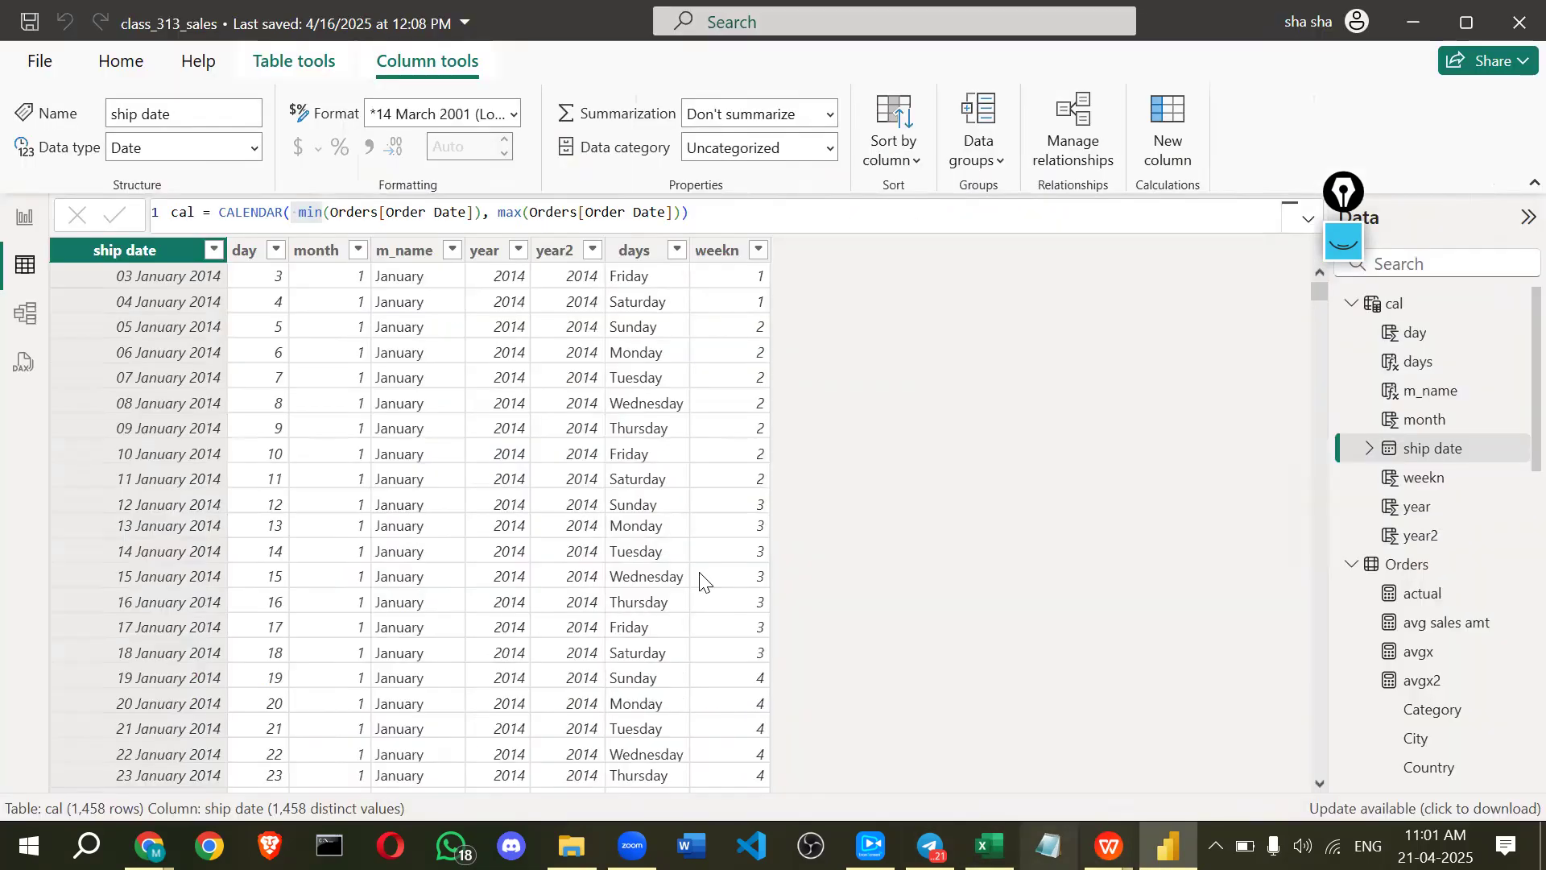
click(26, 219)
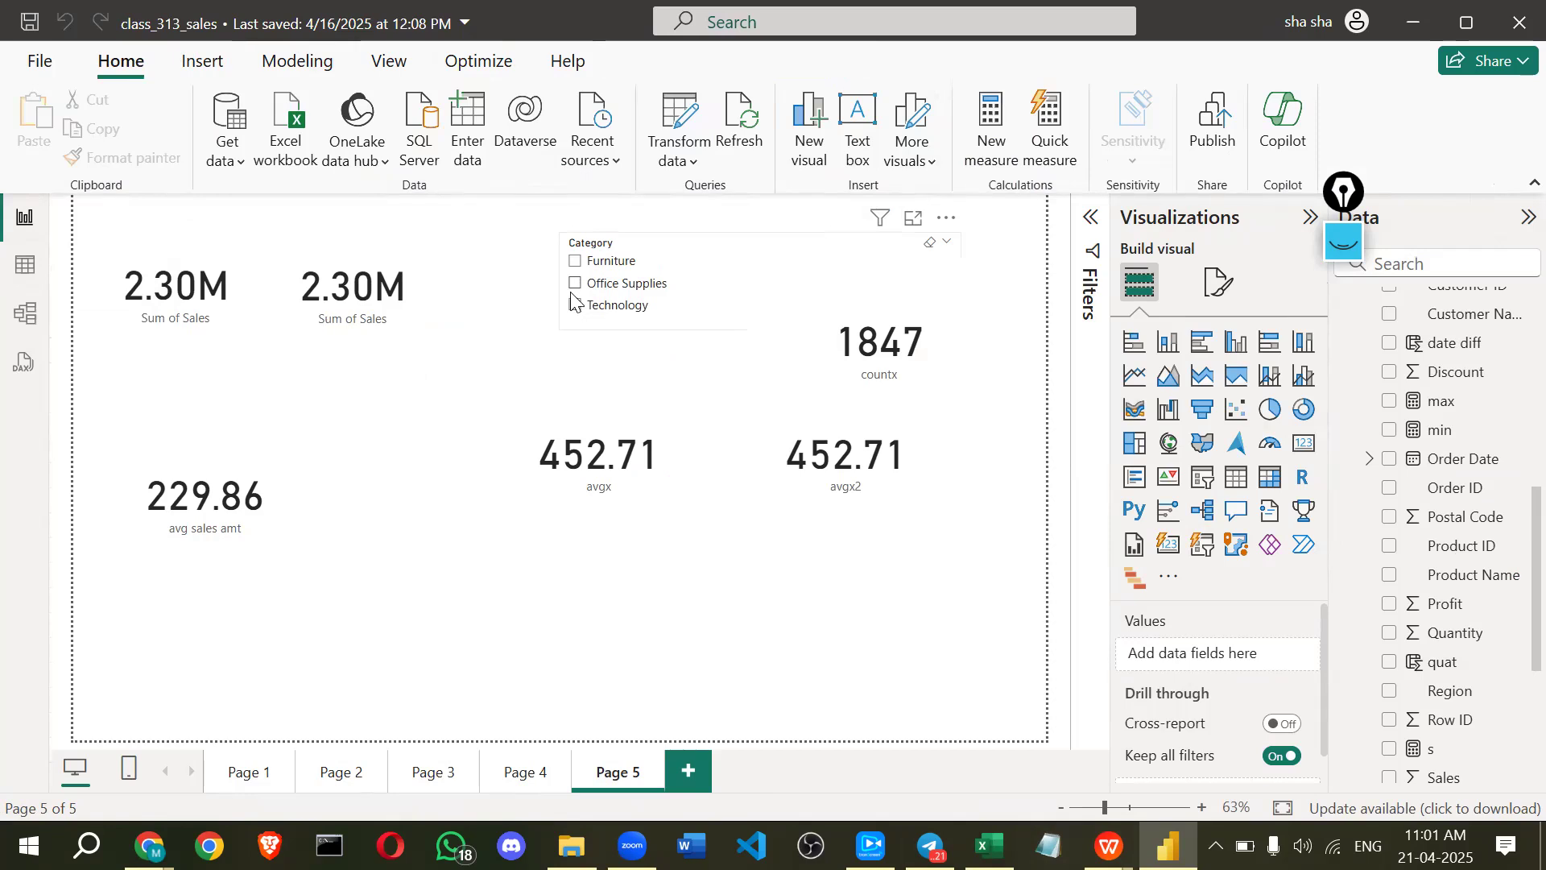
click(596, 283)
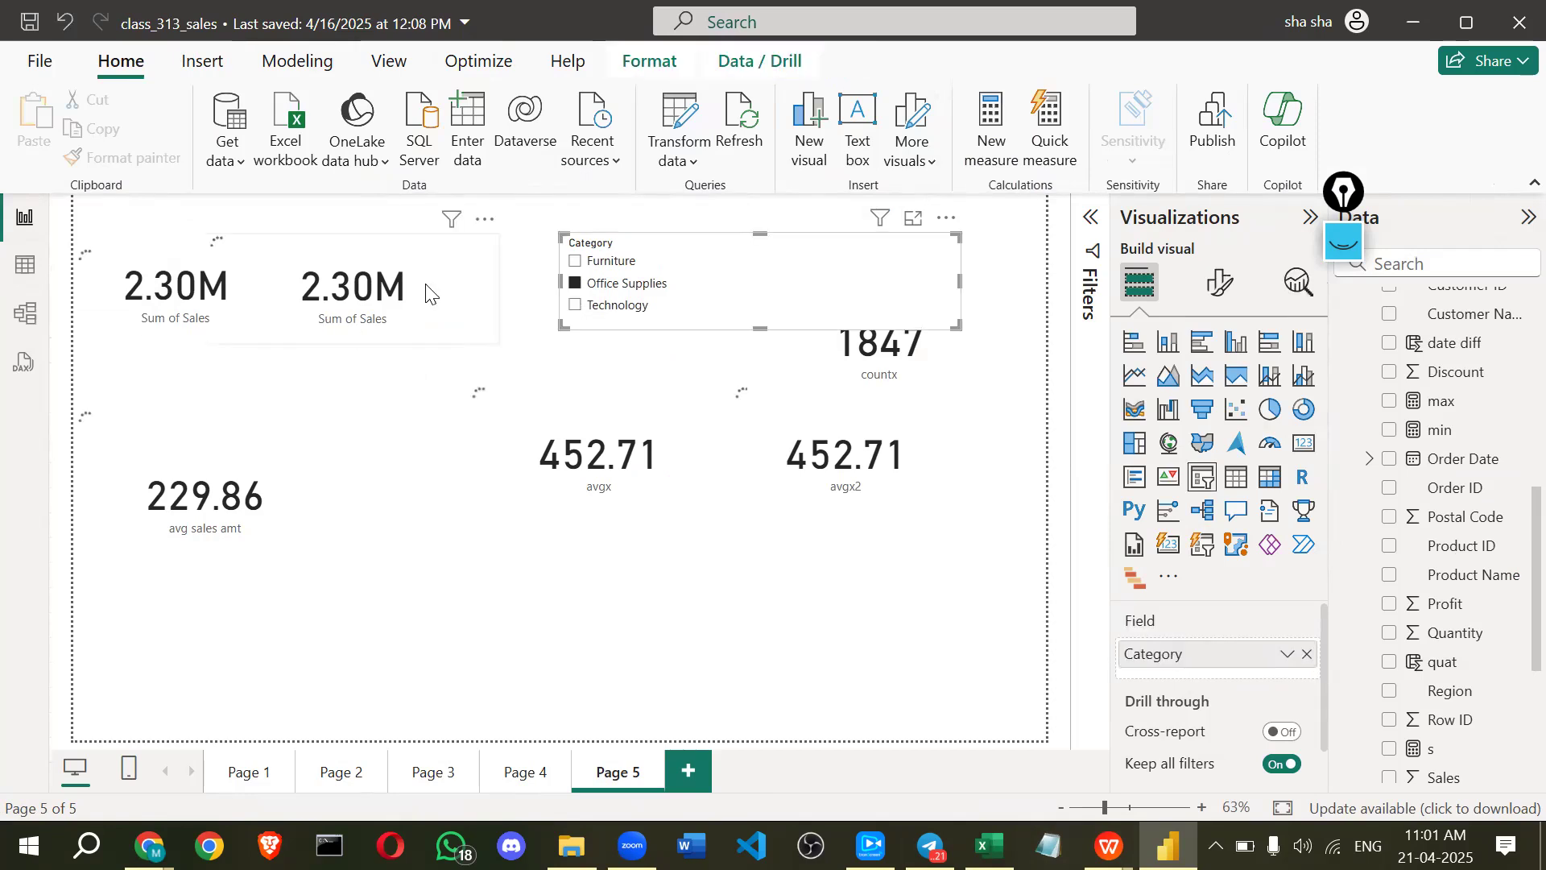
drag(856, 254, 835, 232)
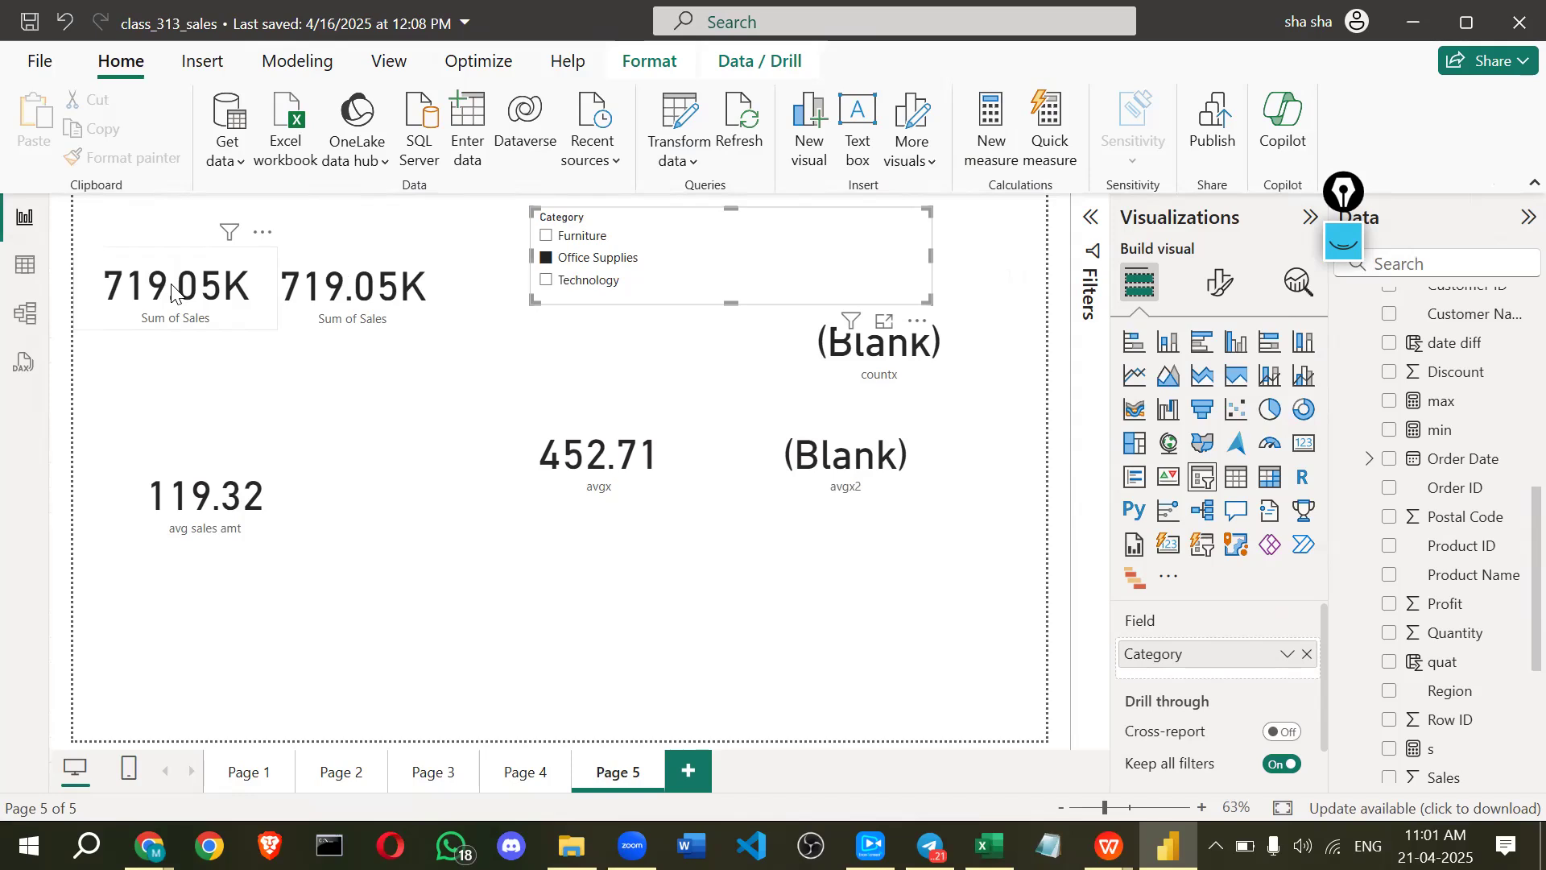
- Switch to the WPS Office DAX formulas document and review the ALL function's syntax and Why Use text
key(alt+Tab)
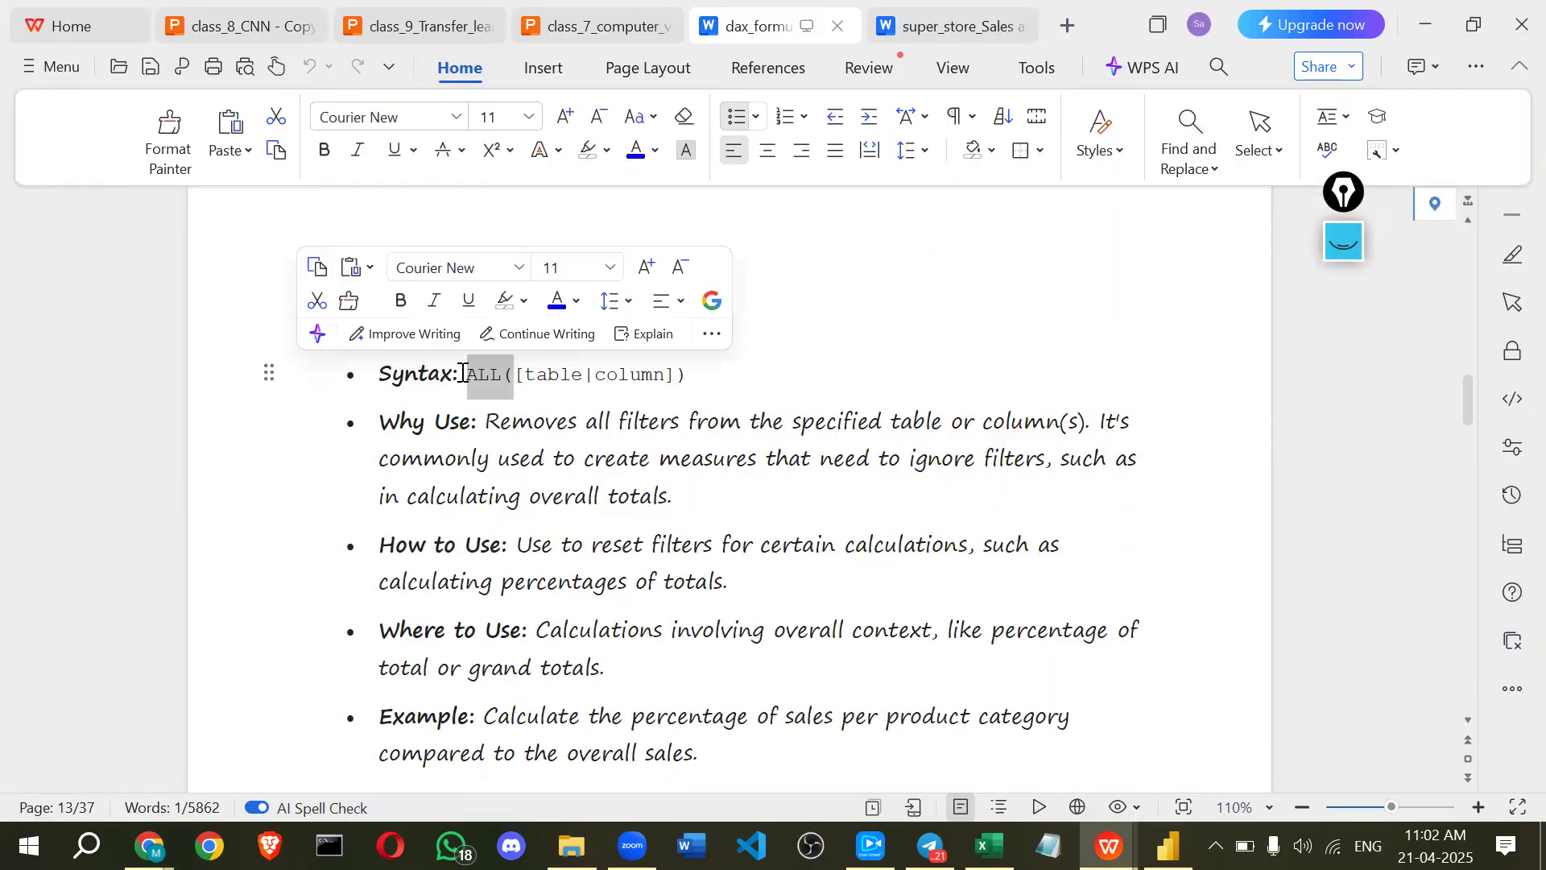
click(496, 372)
double_click(508, 399)
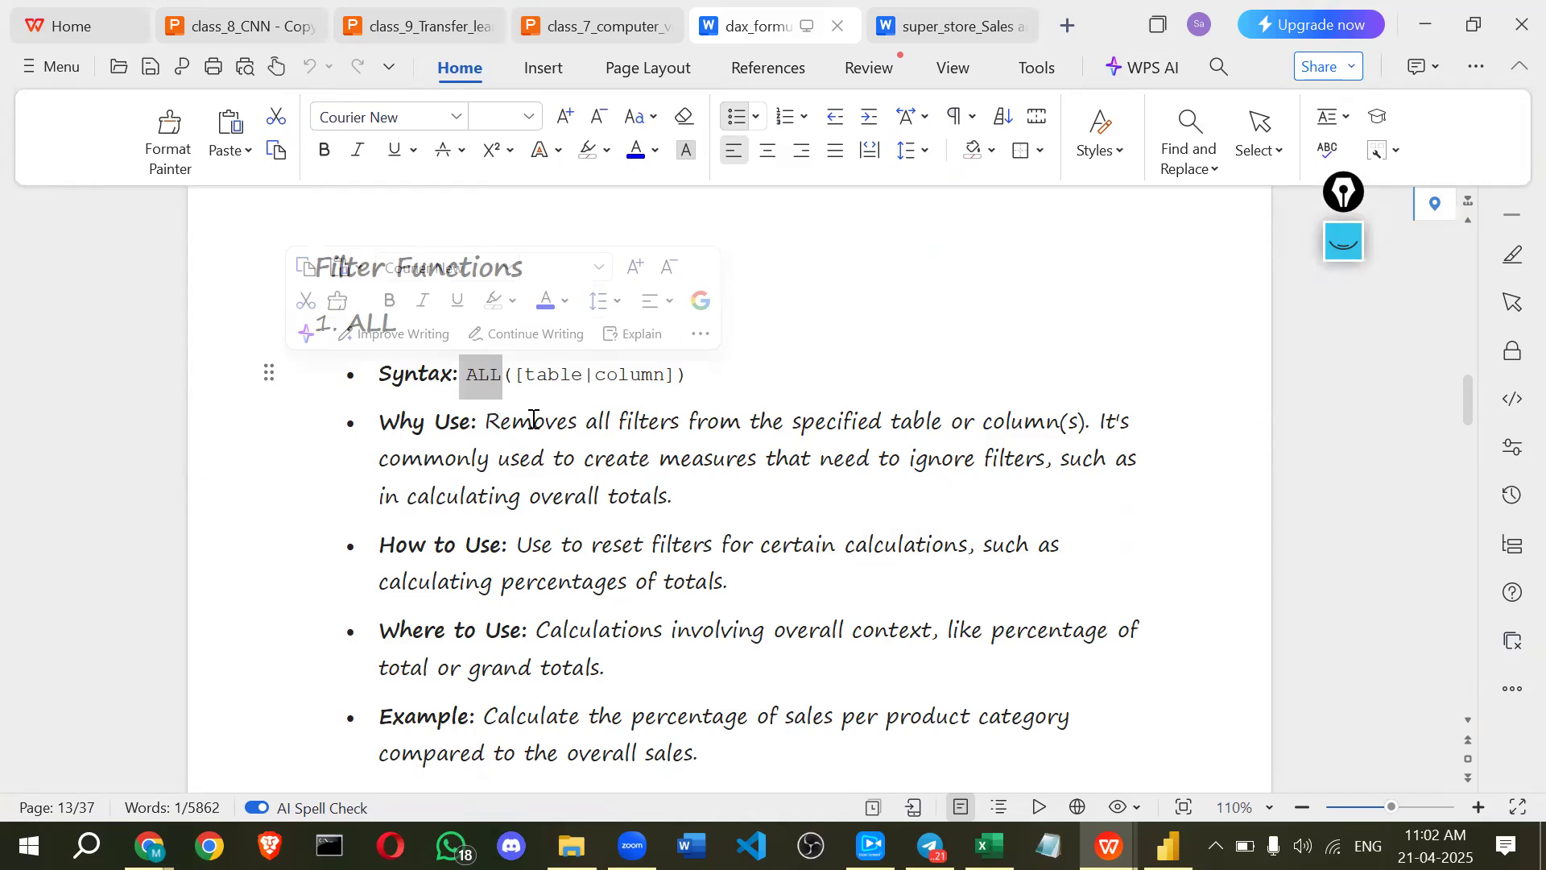
click(483, 420)
drag(996, 431, 1050, 429)
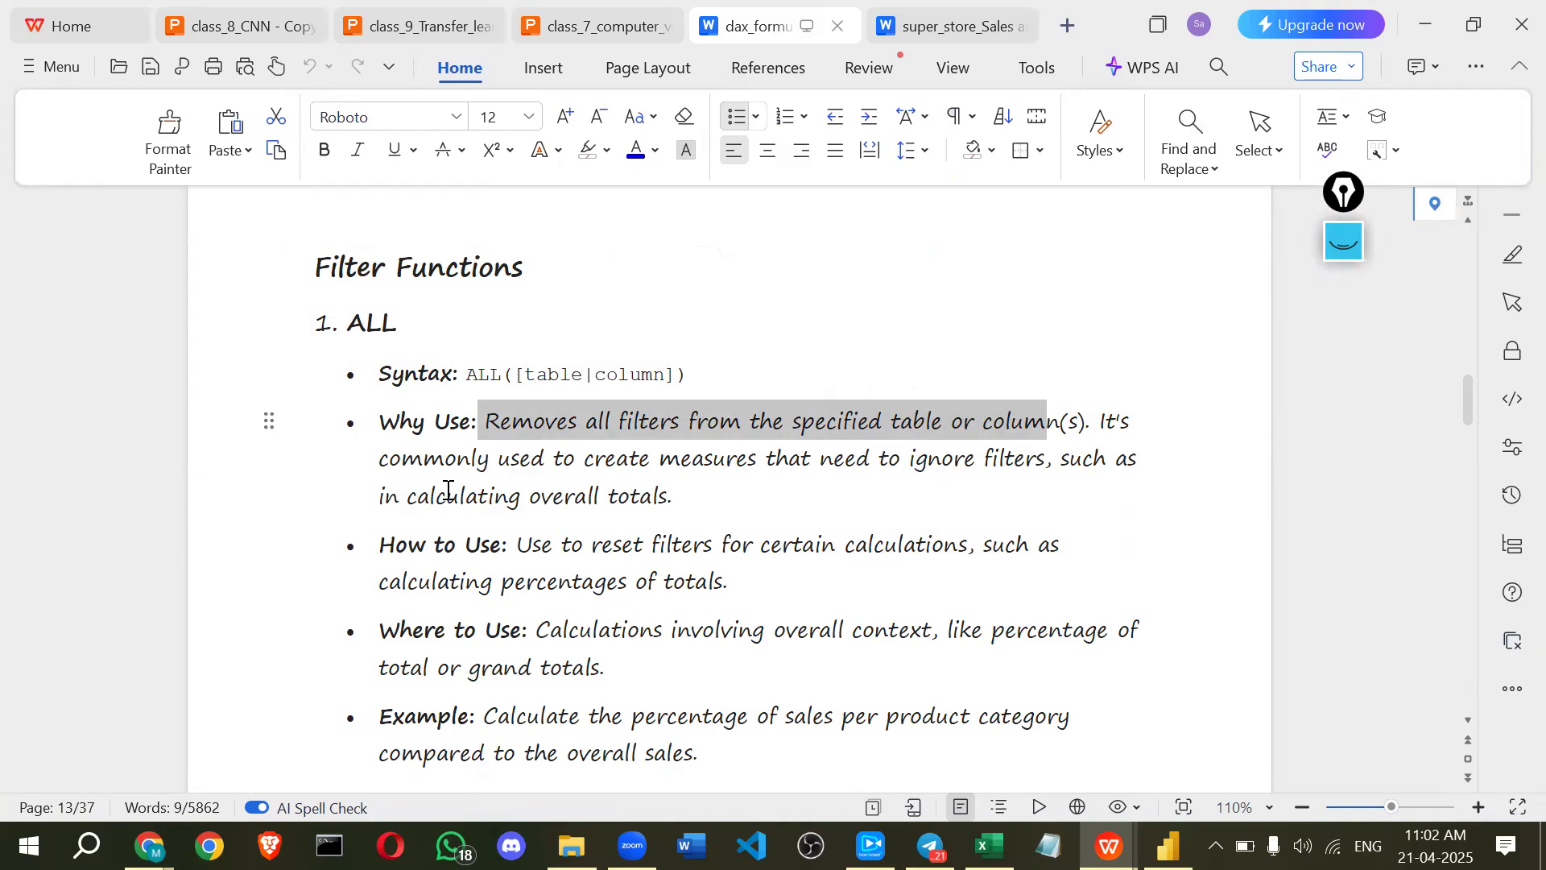
- Review the ALL example and examine the ALLEXCEPT syntax, highlighting its column argument and function name
scroll(448, 490, down, 1)
scroll(448, 489, down, 5)
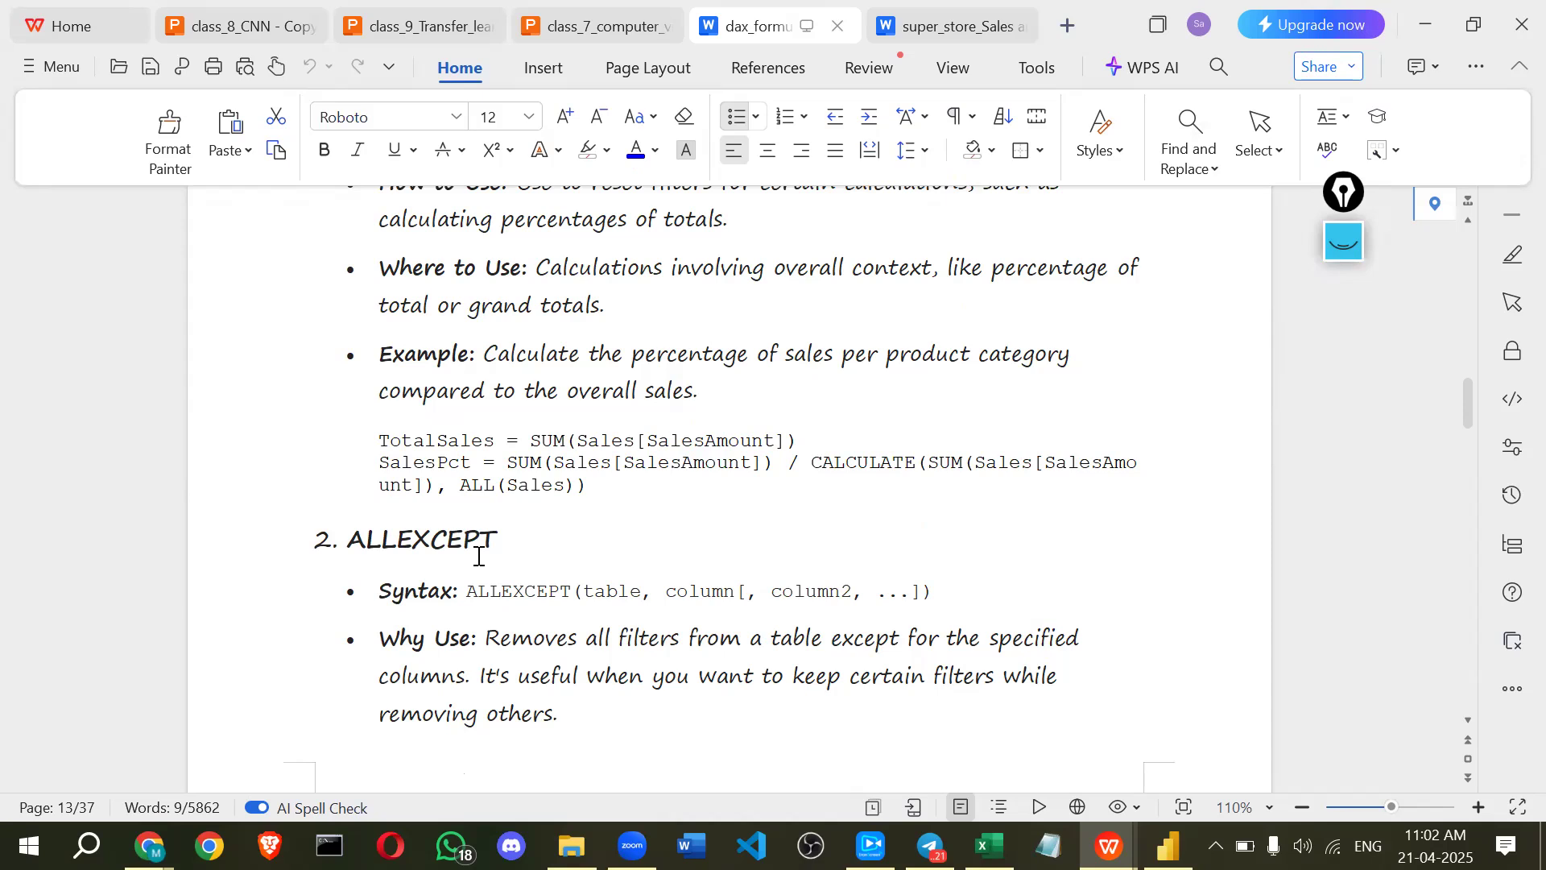
scroll(537, 505, down, 2)
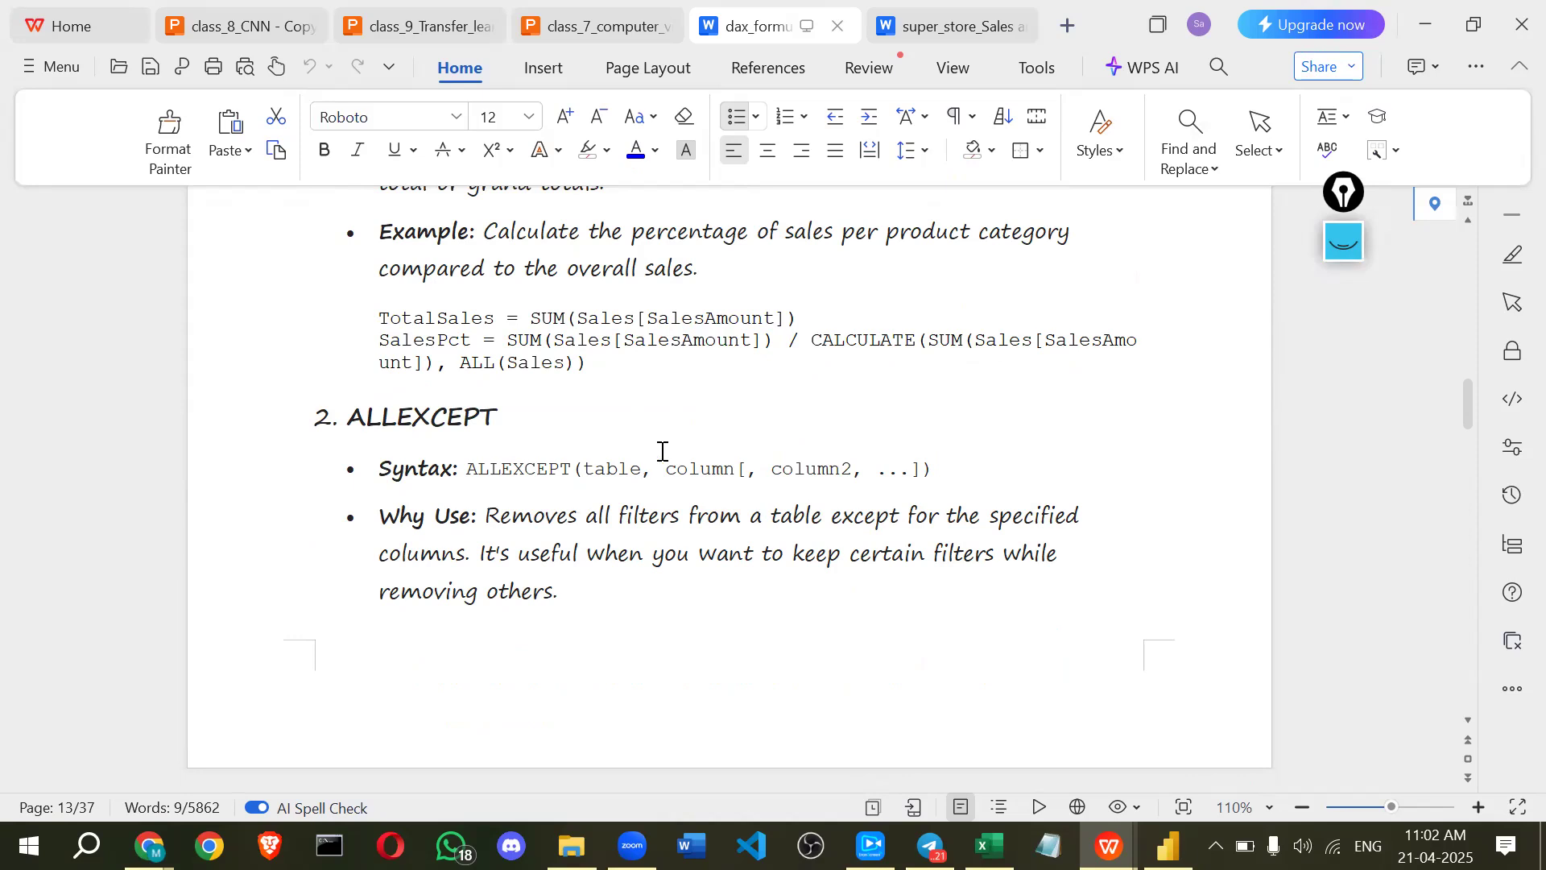
drag(665, 456, 771, 461)
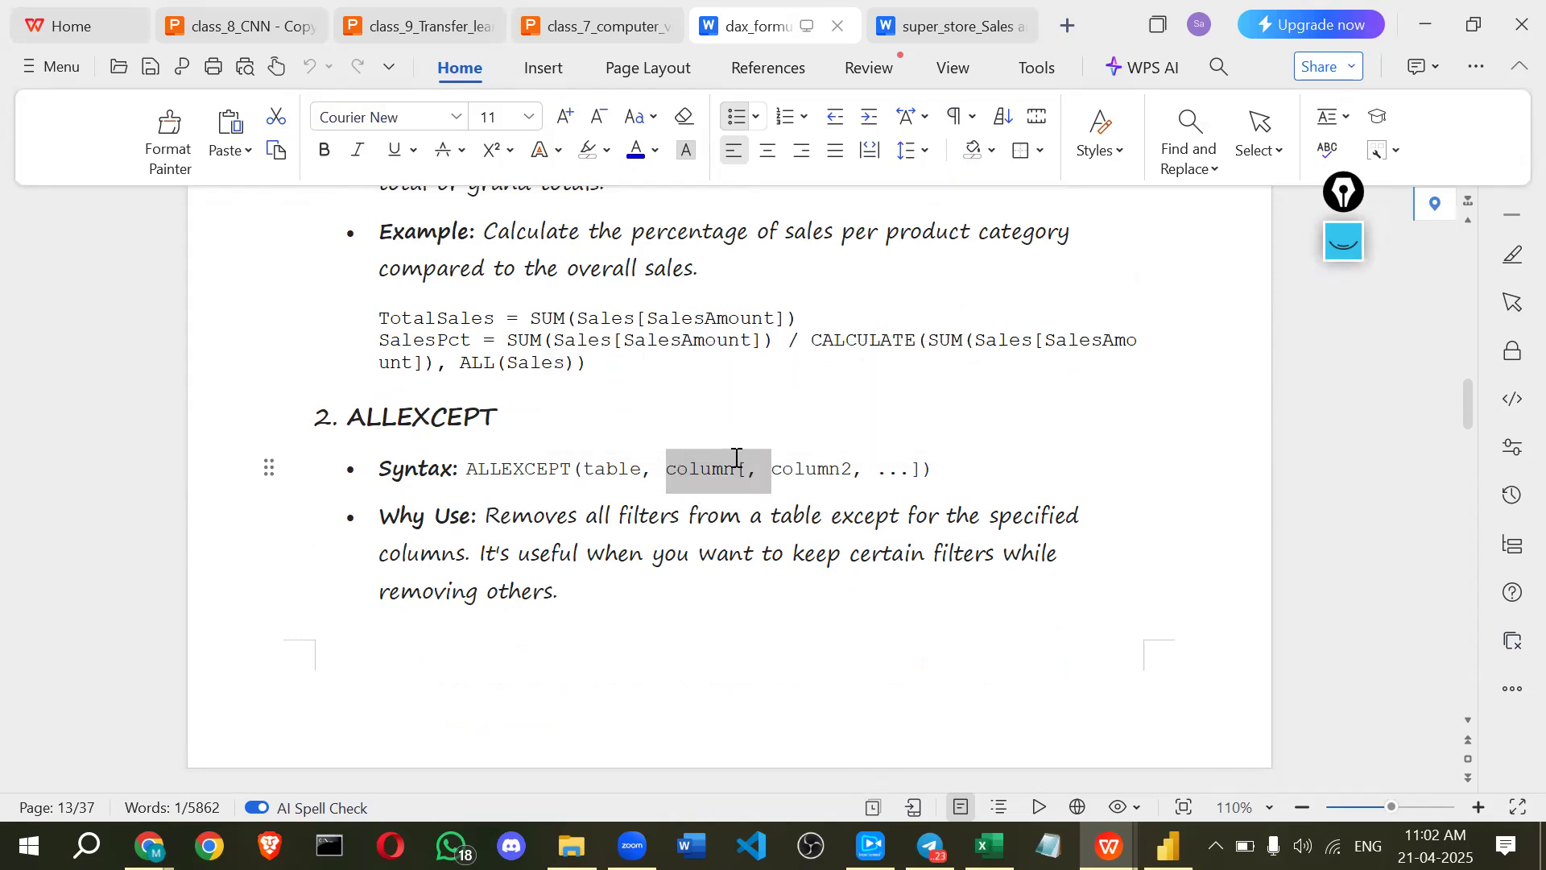
click(736, 458)
drag(666, 457, 769, 457)
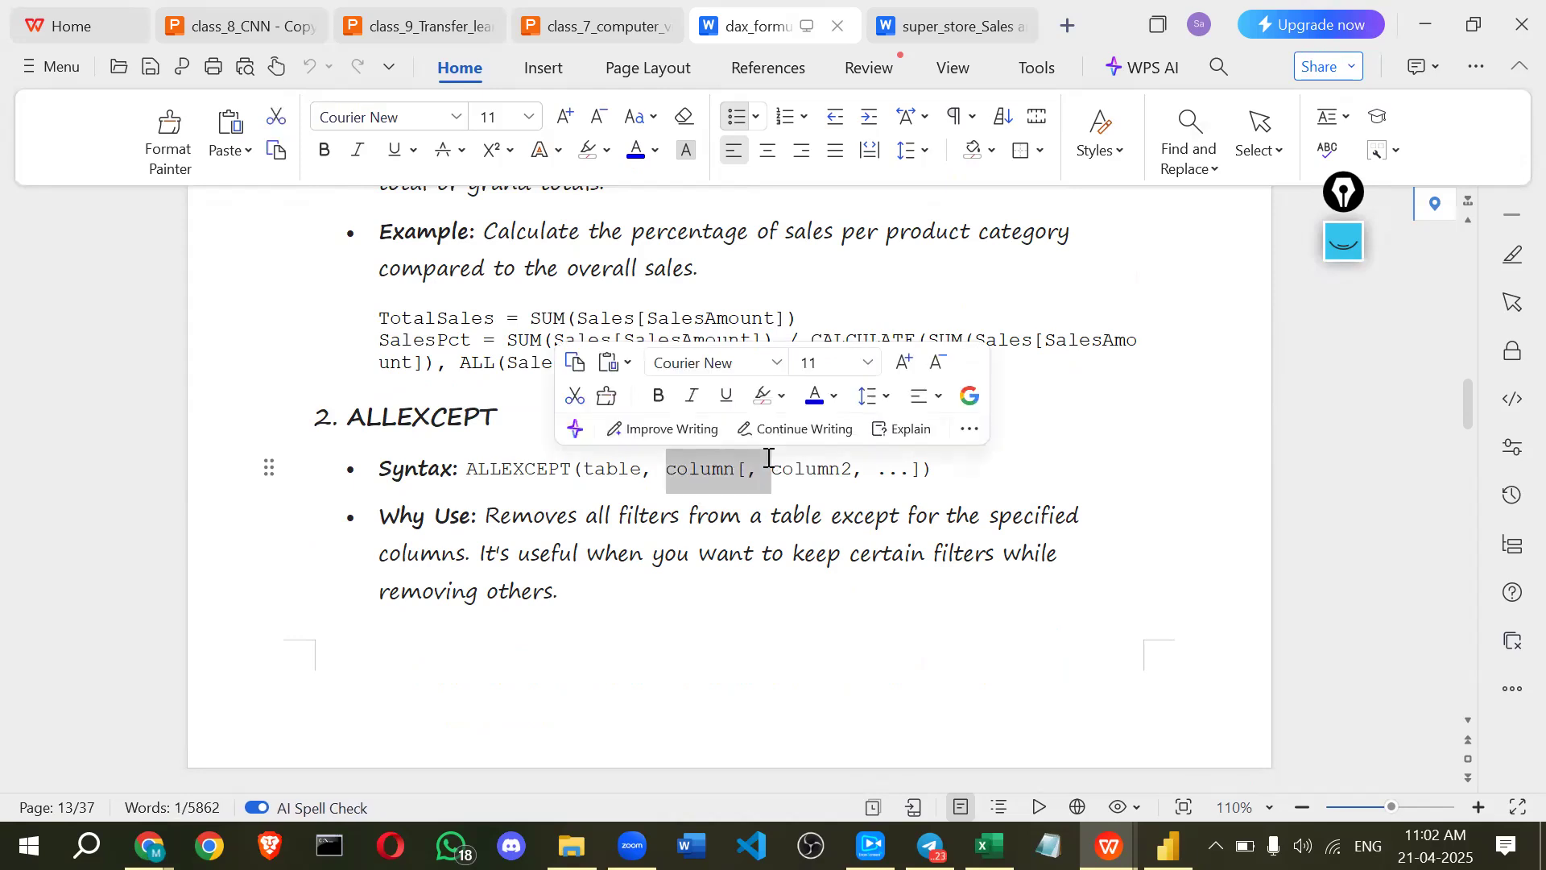
drag(673, 469, 752, 456)
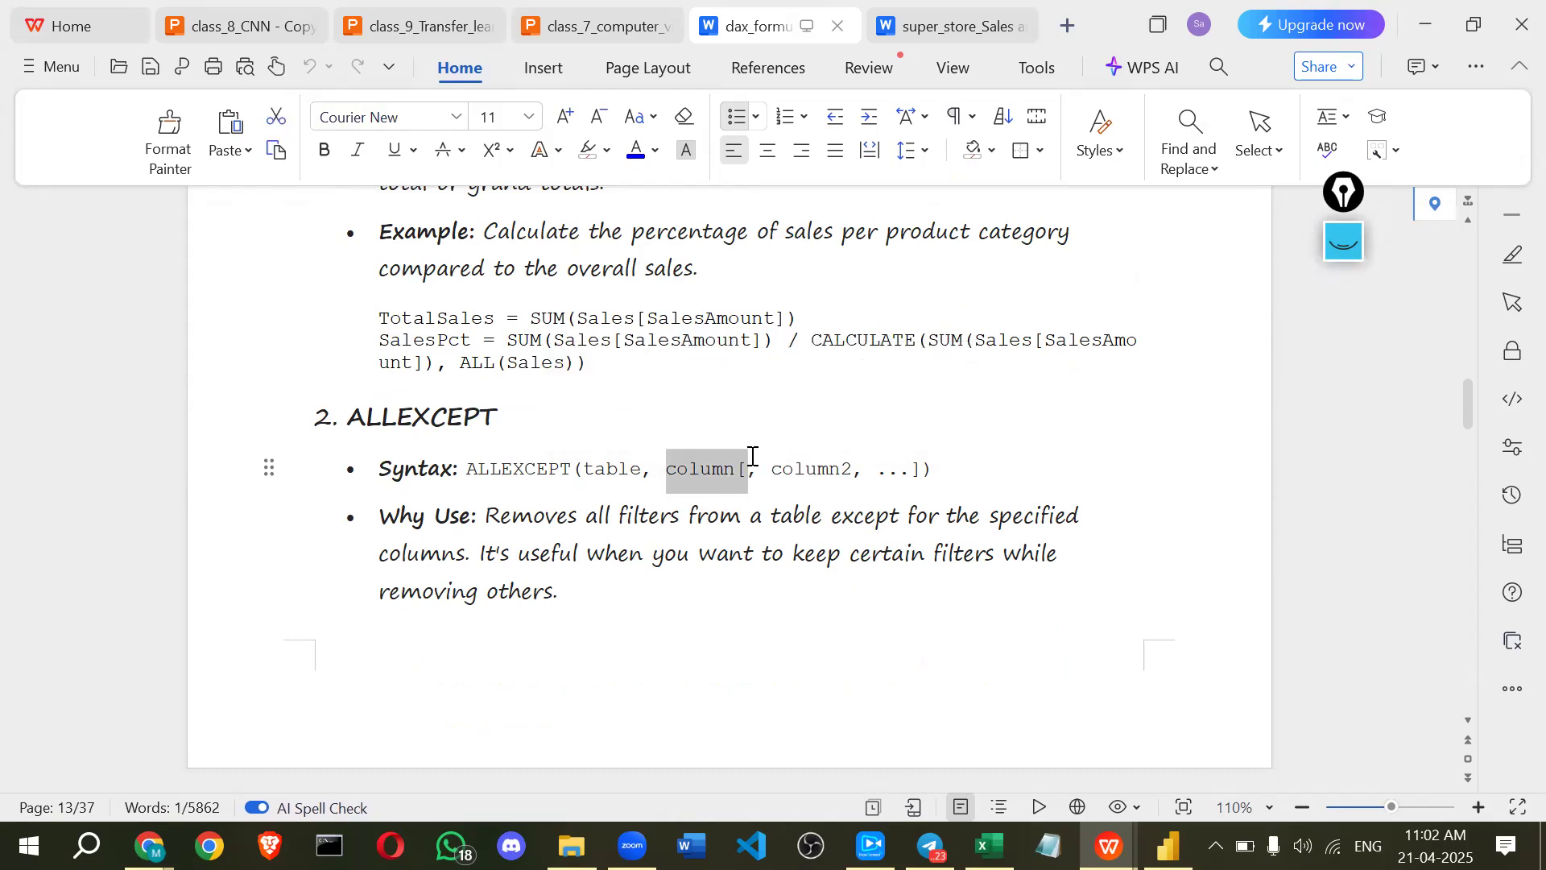
double_click(570, 464)
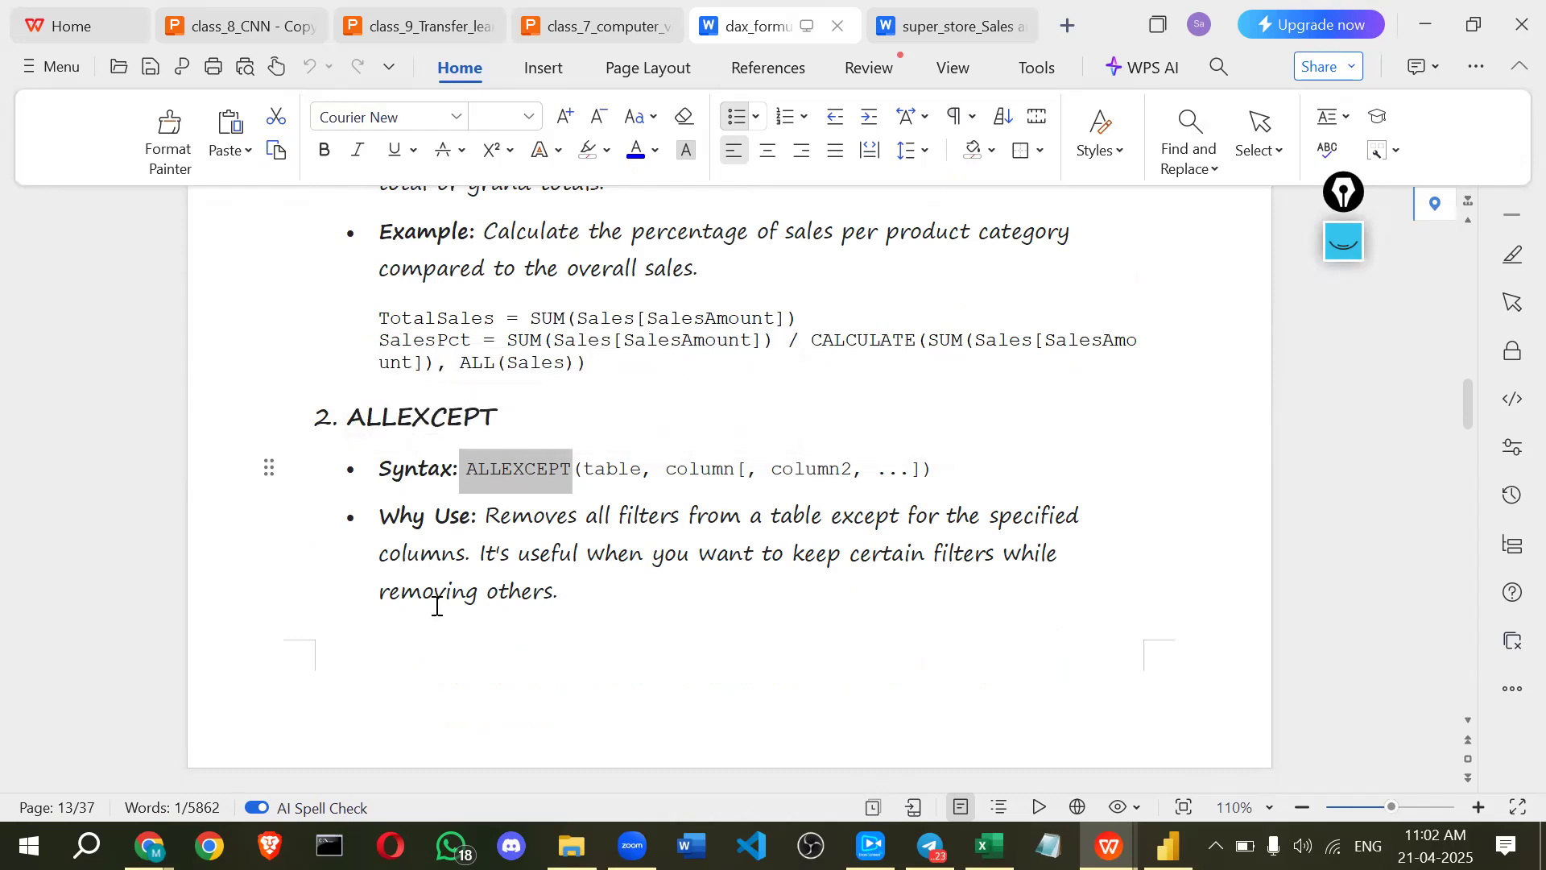
- Examine the ALLSELECTED entry, highlighting its heading and table or column argument, and read through to its example
scroll(437, 605, down, 3)
scroll(391, 608, down, 4)
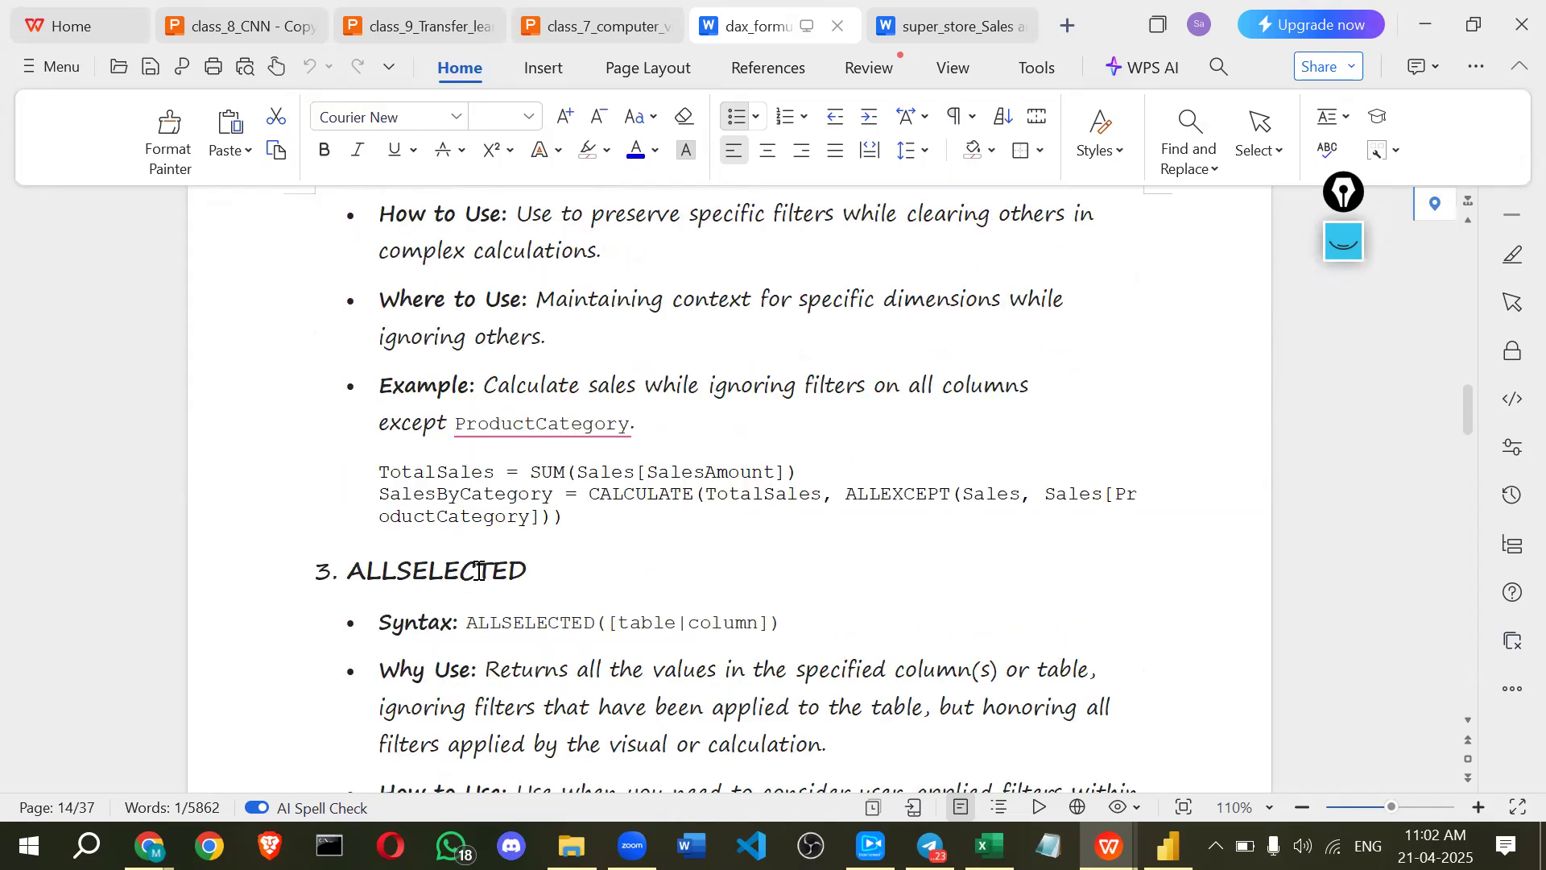
click(611, 620)
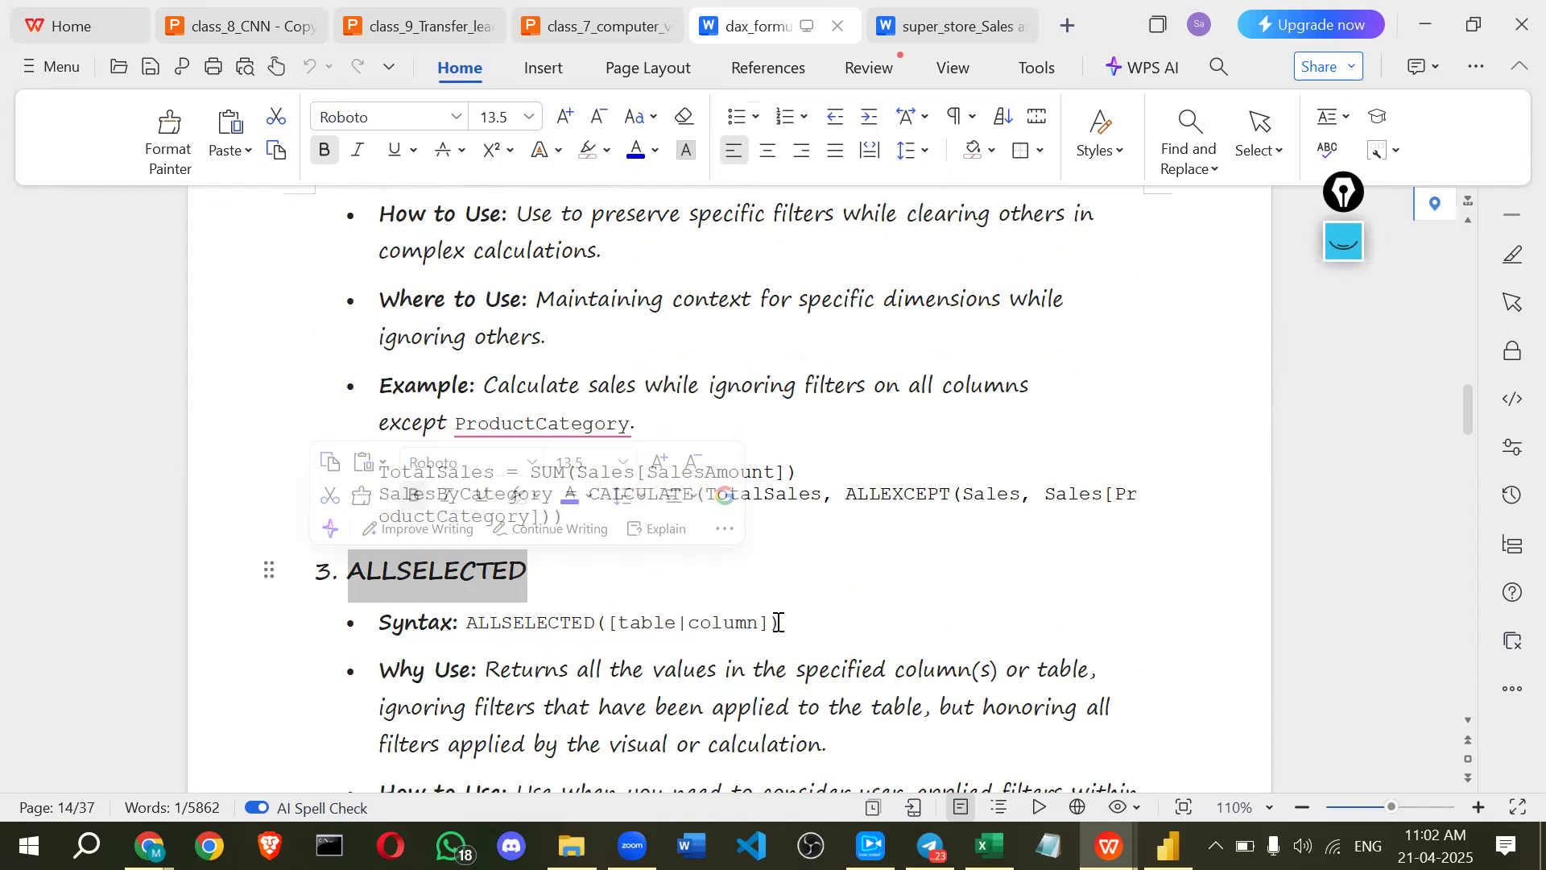
drag(781, 622, 781, 622)
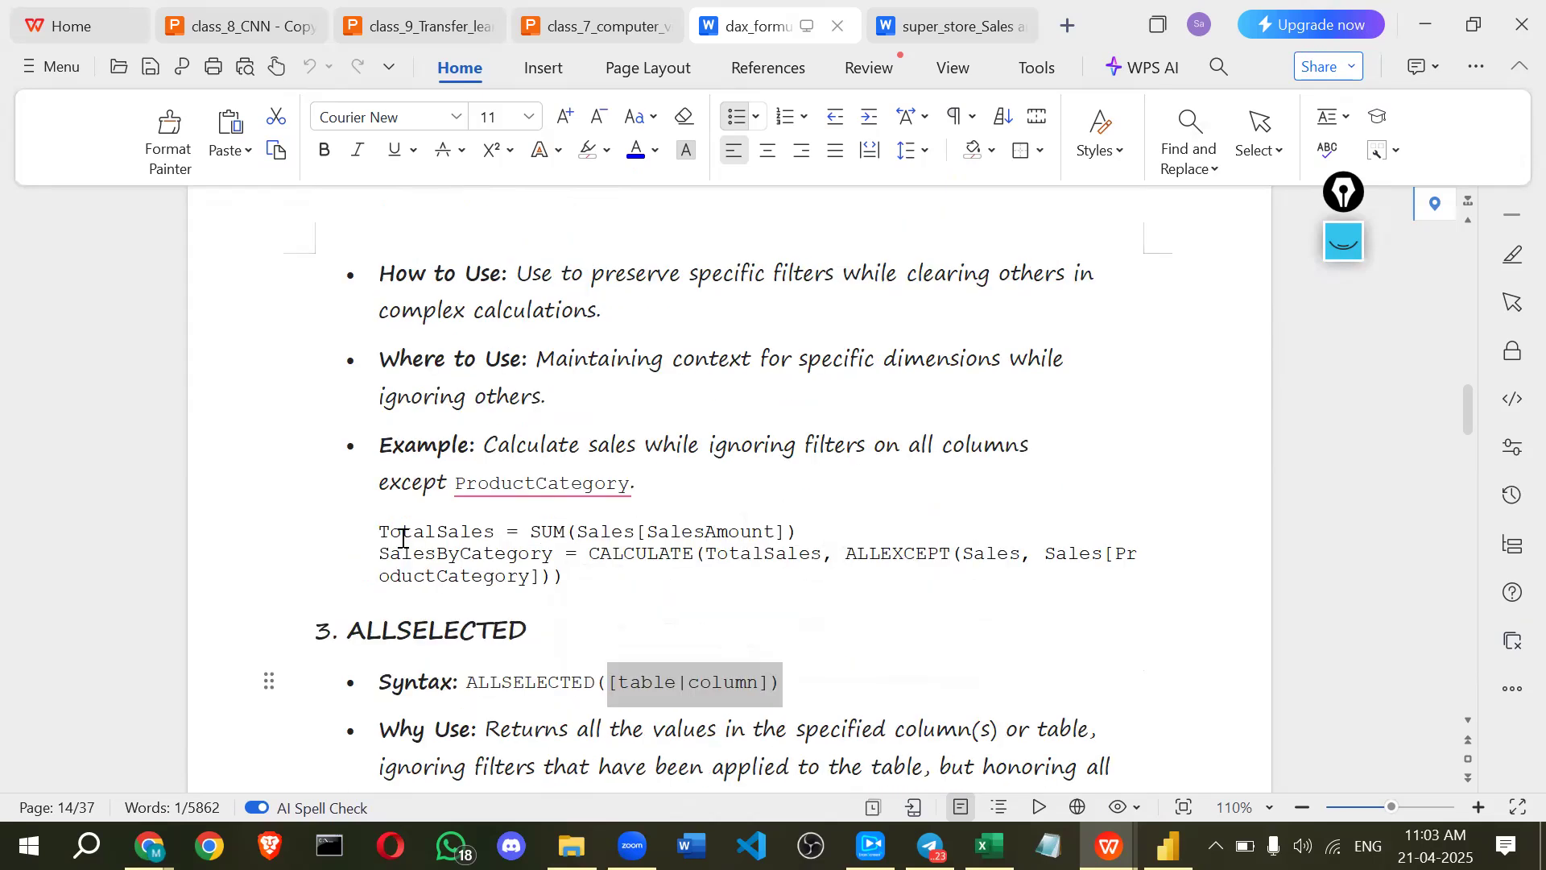
scroll(386, 527, down, 1)
click(357, 512)
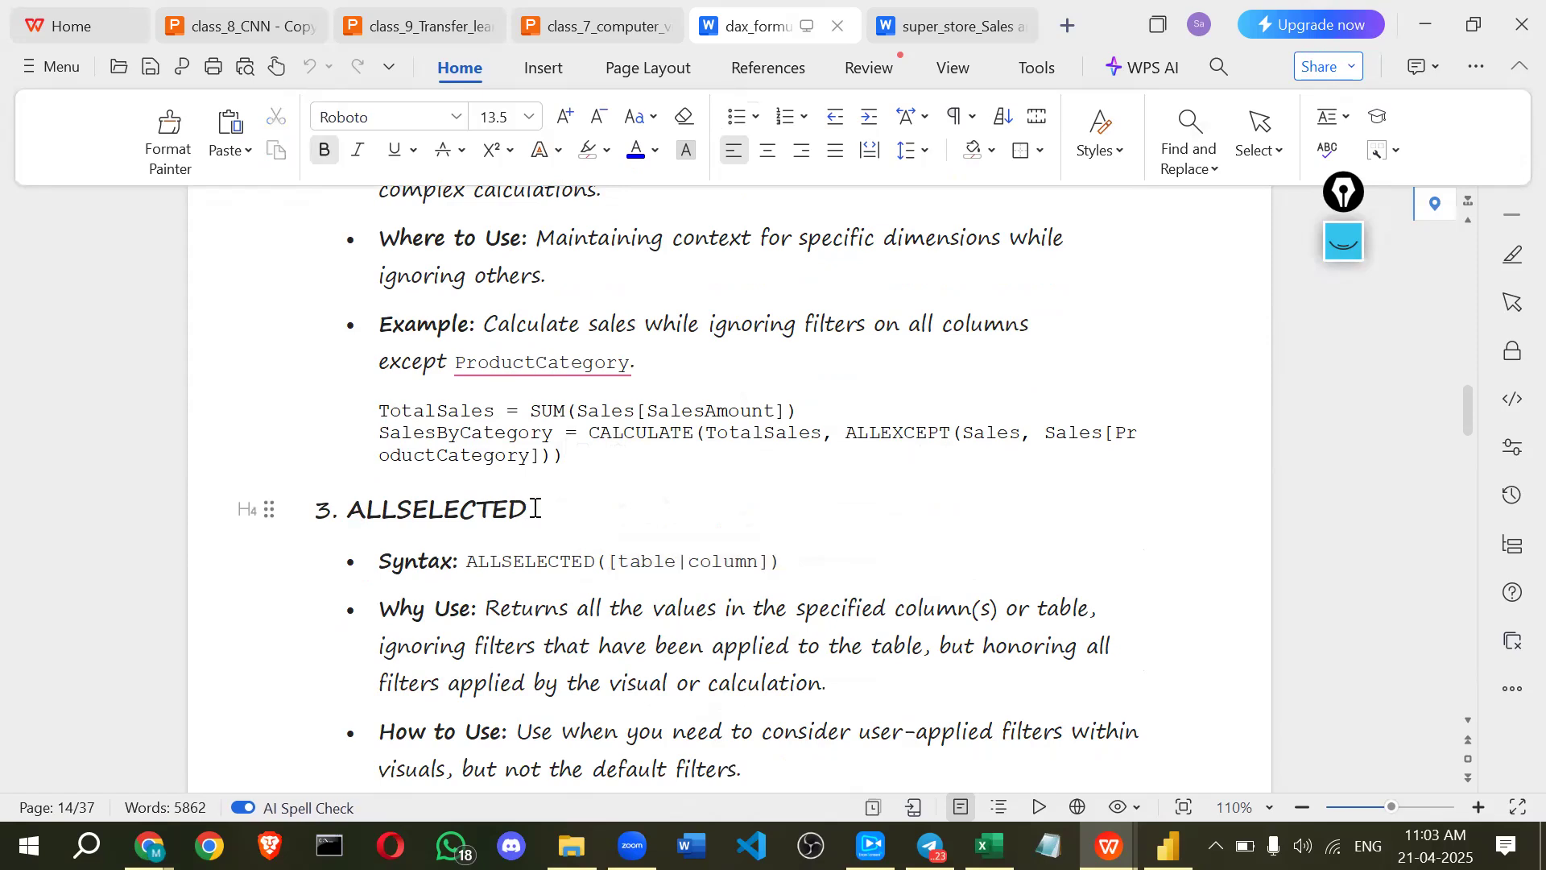
shift+click(531, 508)
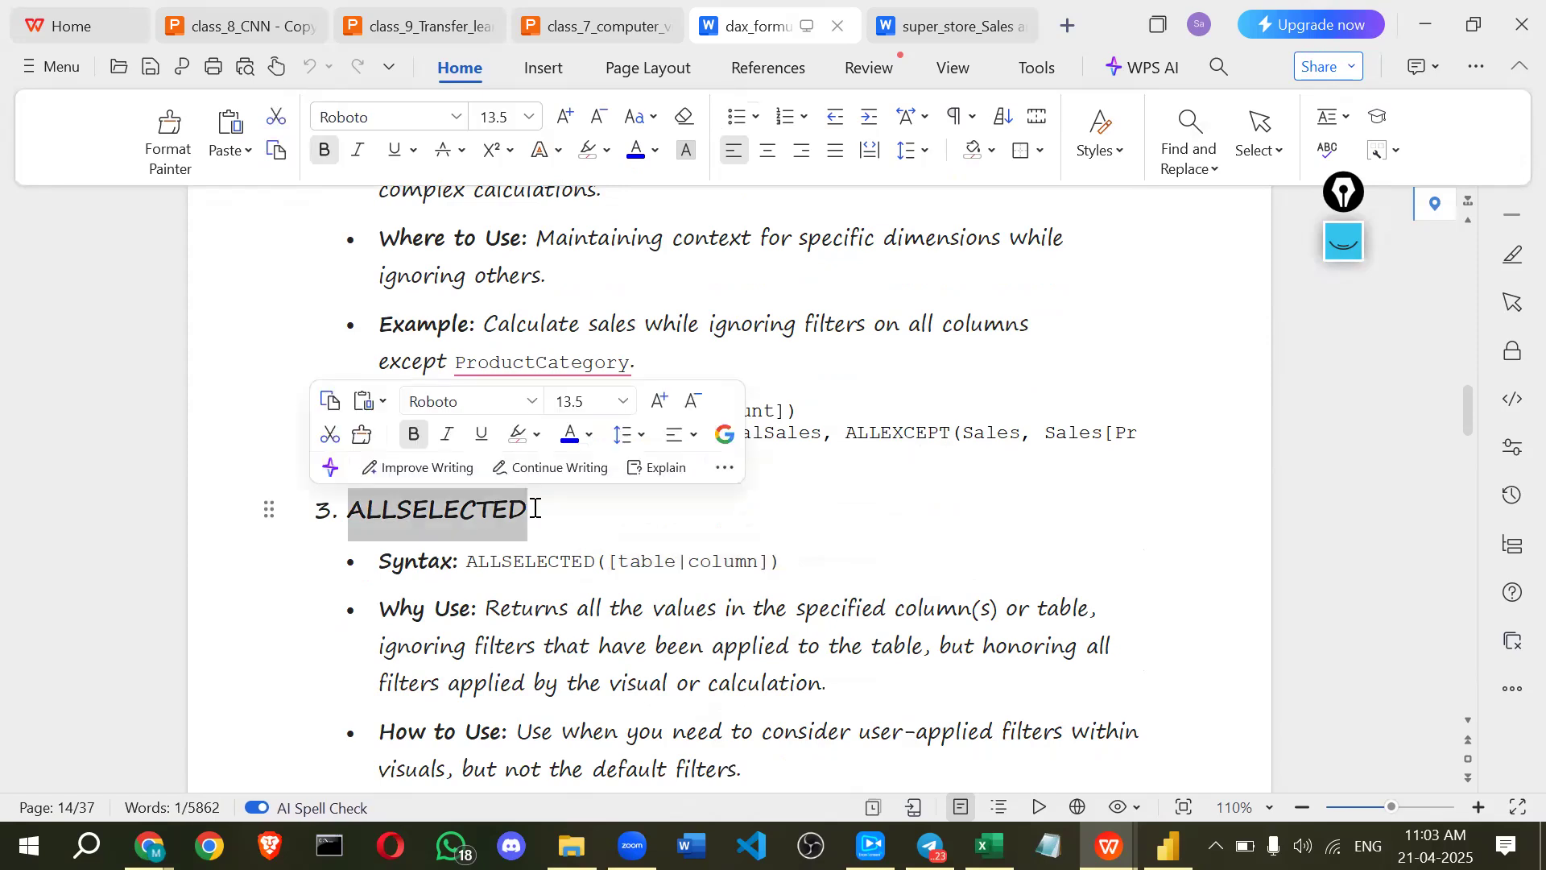
scroll(429, 518, down, 7)
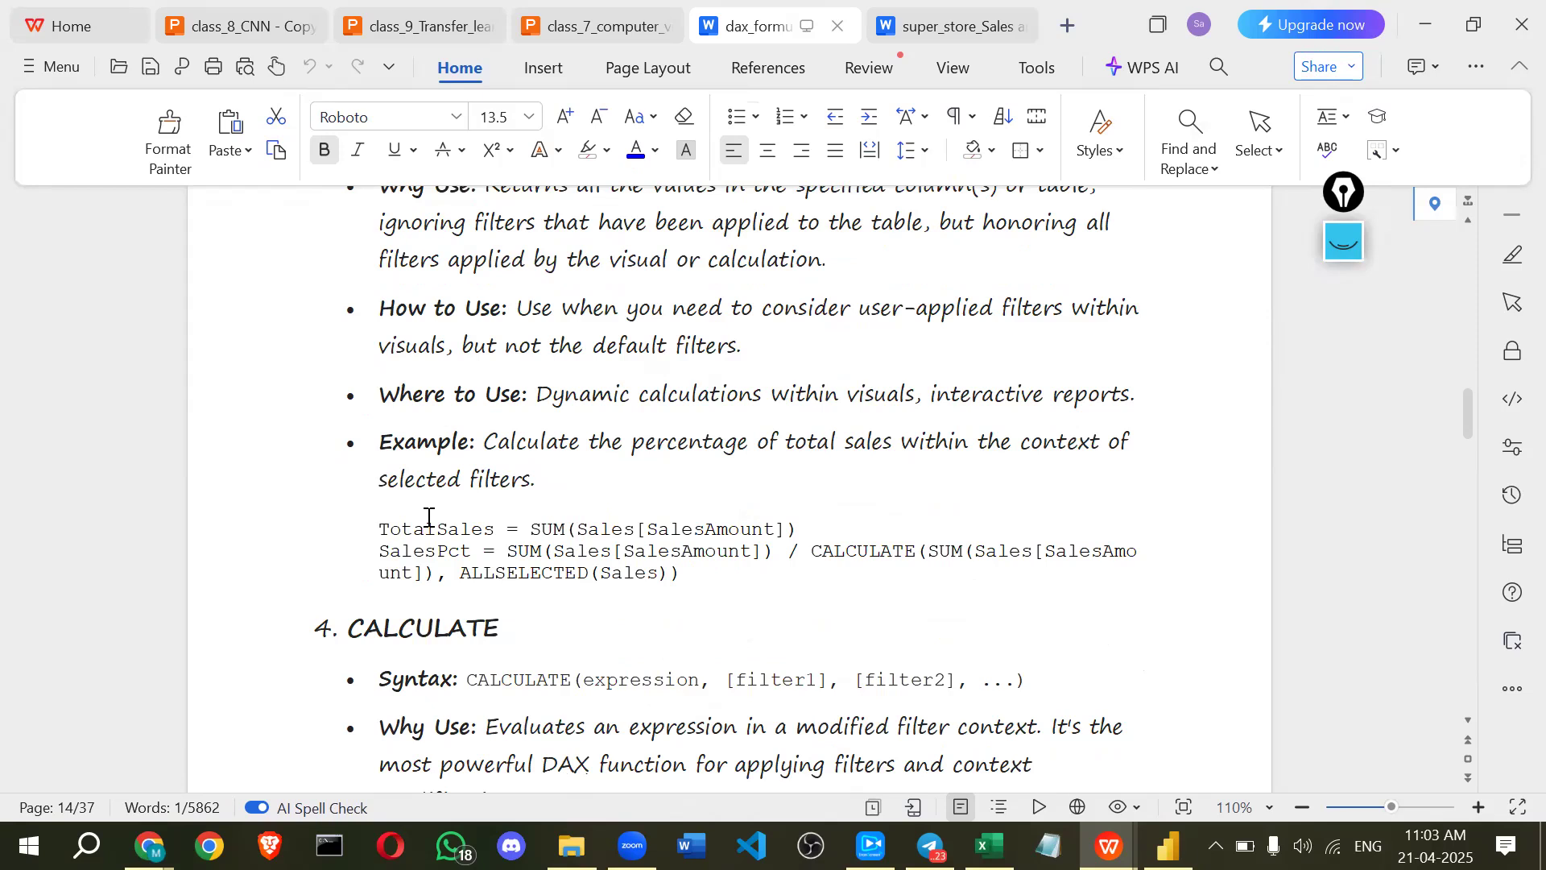
- Skim the document from the CALCULATE entry through FILTER, CONTAINS and ISERROR to the IF entry
scroll(429, 518, down, 6)
scroll(427, 512, up, 1)
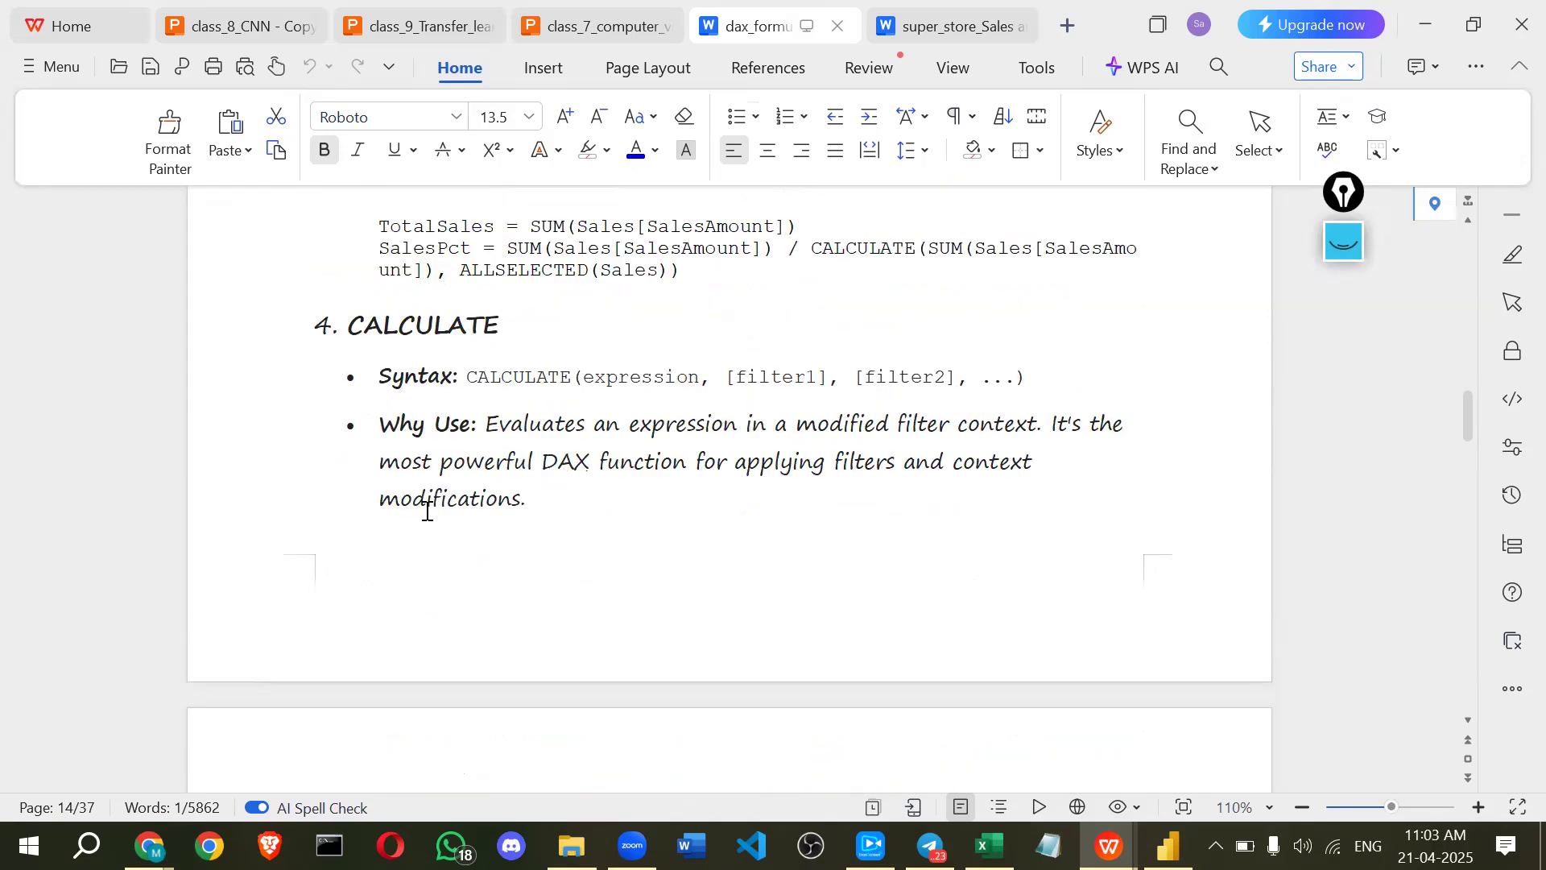
scroll(427, 512, down, 10)
scroll(426, 512, down, 8)
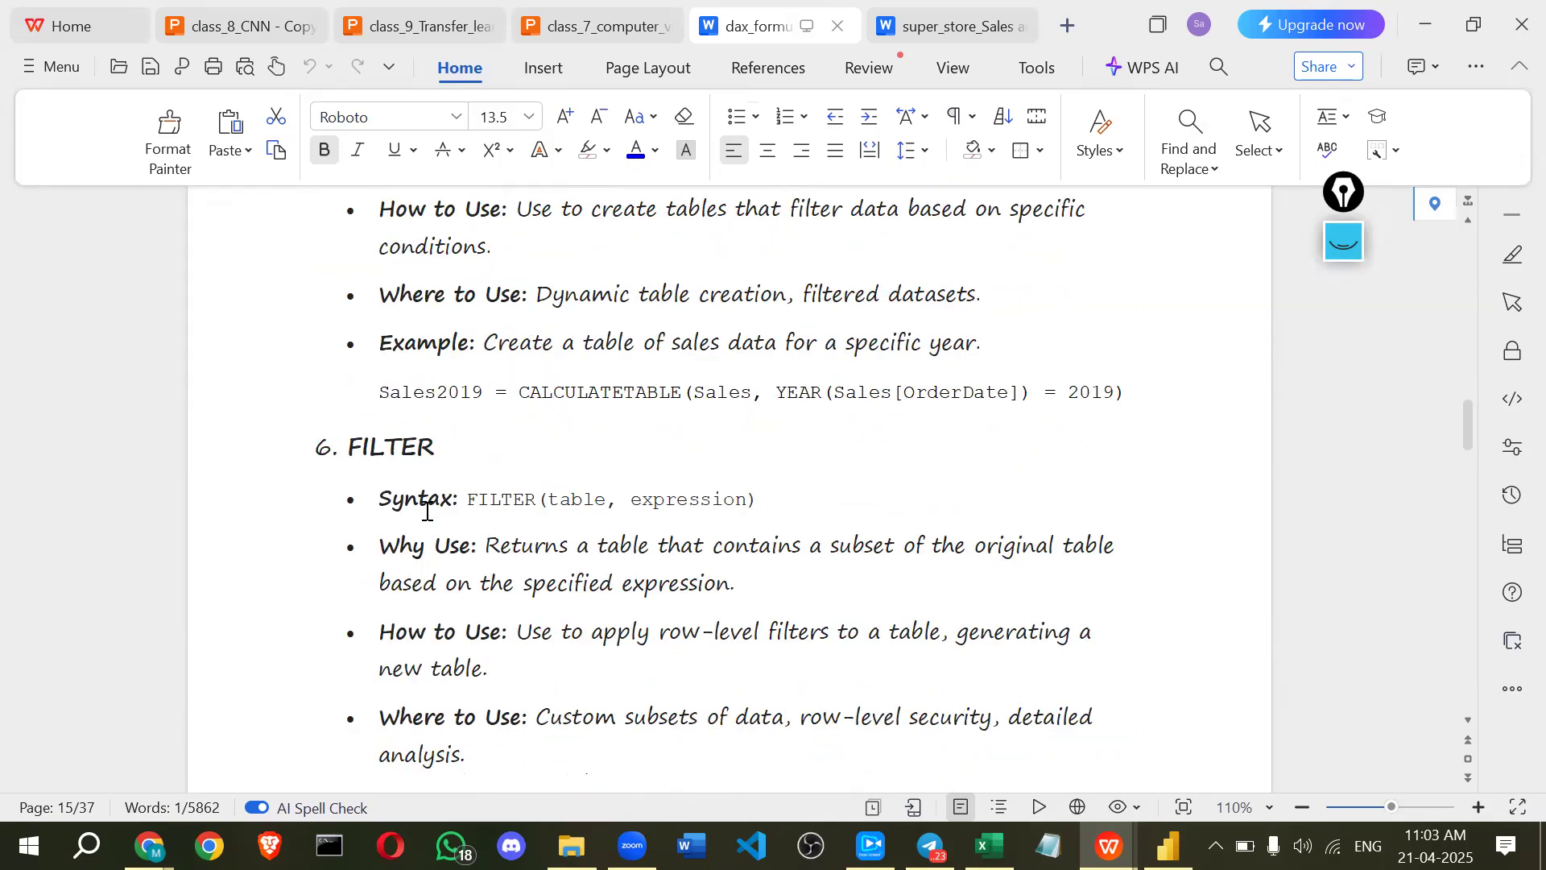
scroll(427, 512, down, 10)
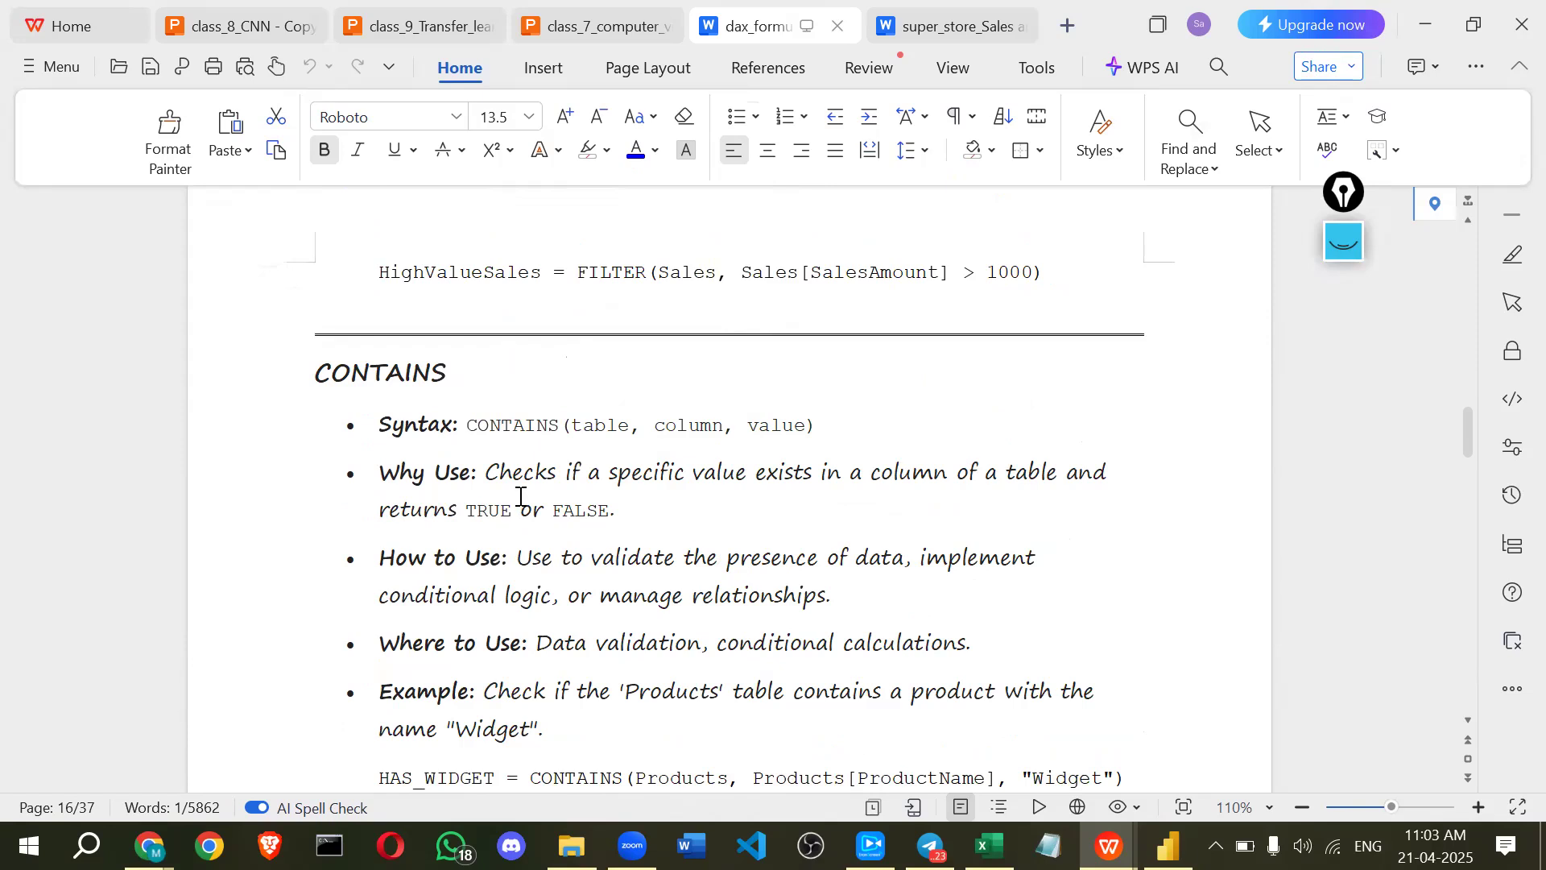
scroll(521, 496, down, 8)
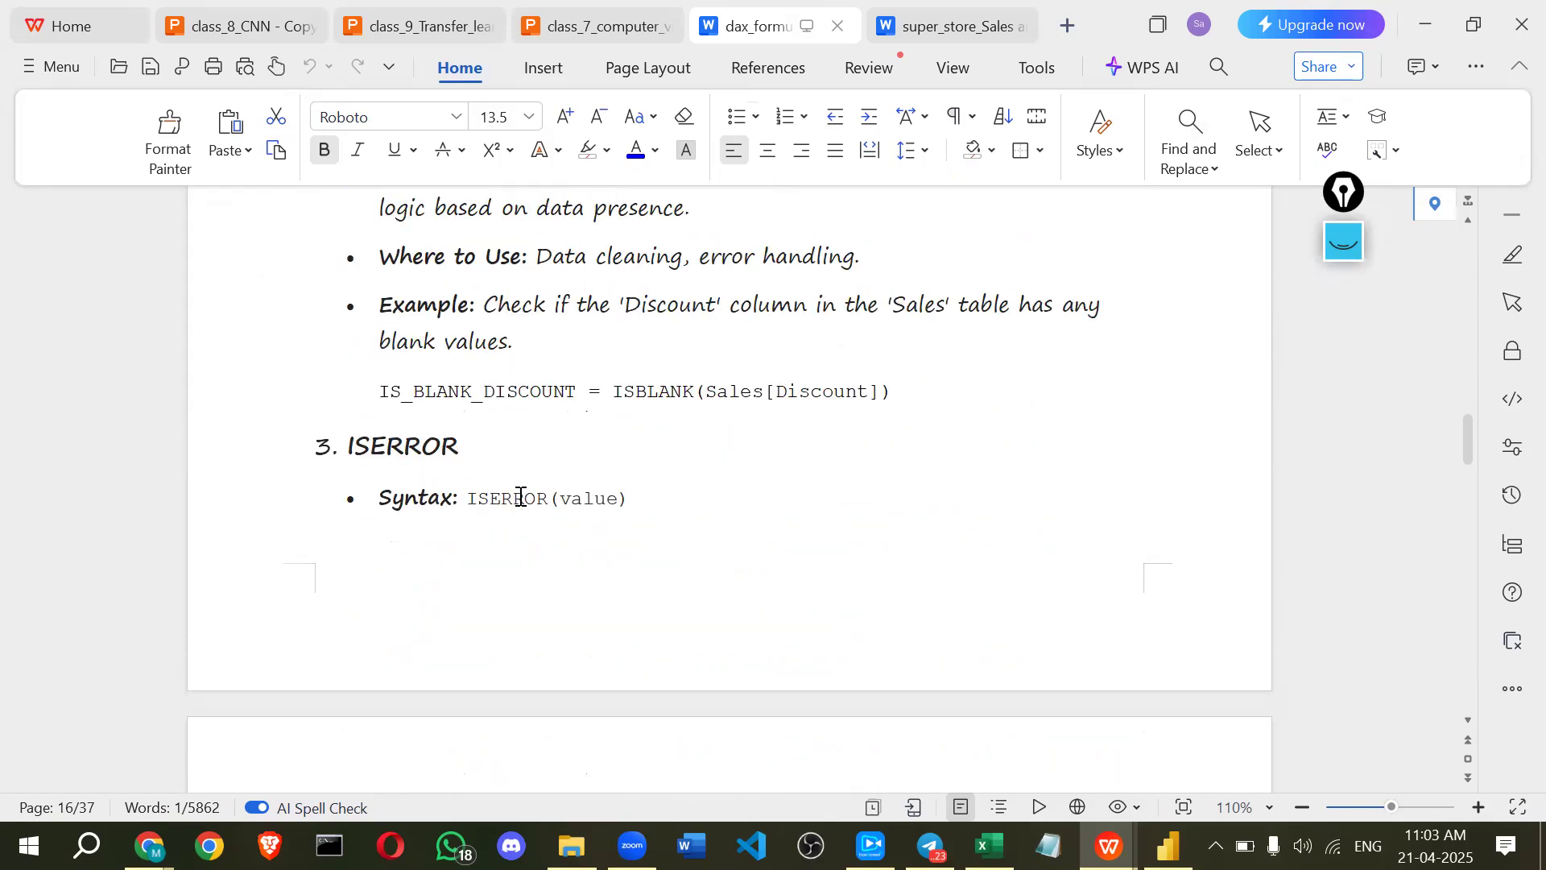
scroll(521, 497, down, 6)
scroll(521, 497, down, 10)
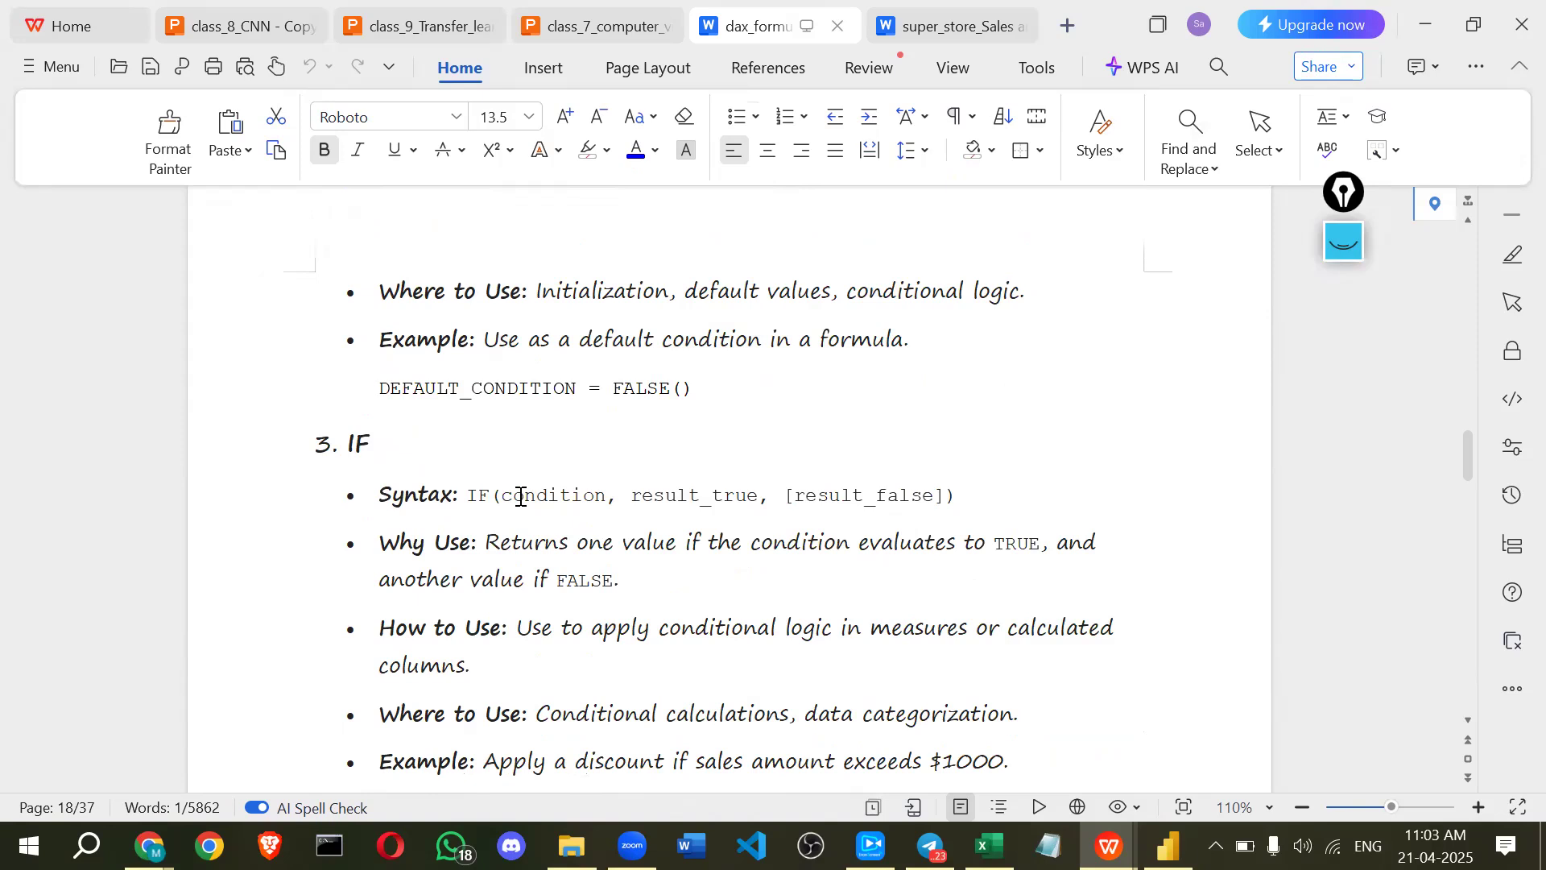
scroll(521, 497, down, 1)
- Go back to the CALCULATE example and the CALCULATETABLE entry in the filter functions section
scroll(521, 497, up, 10)
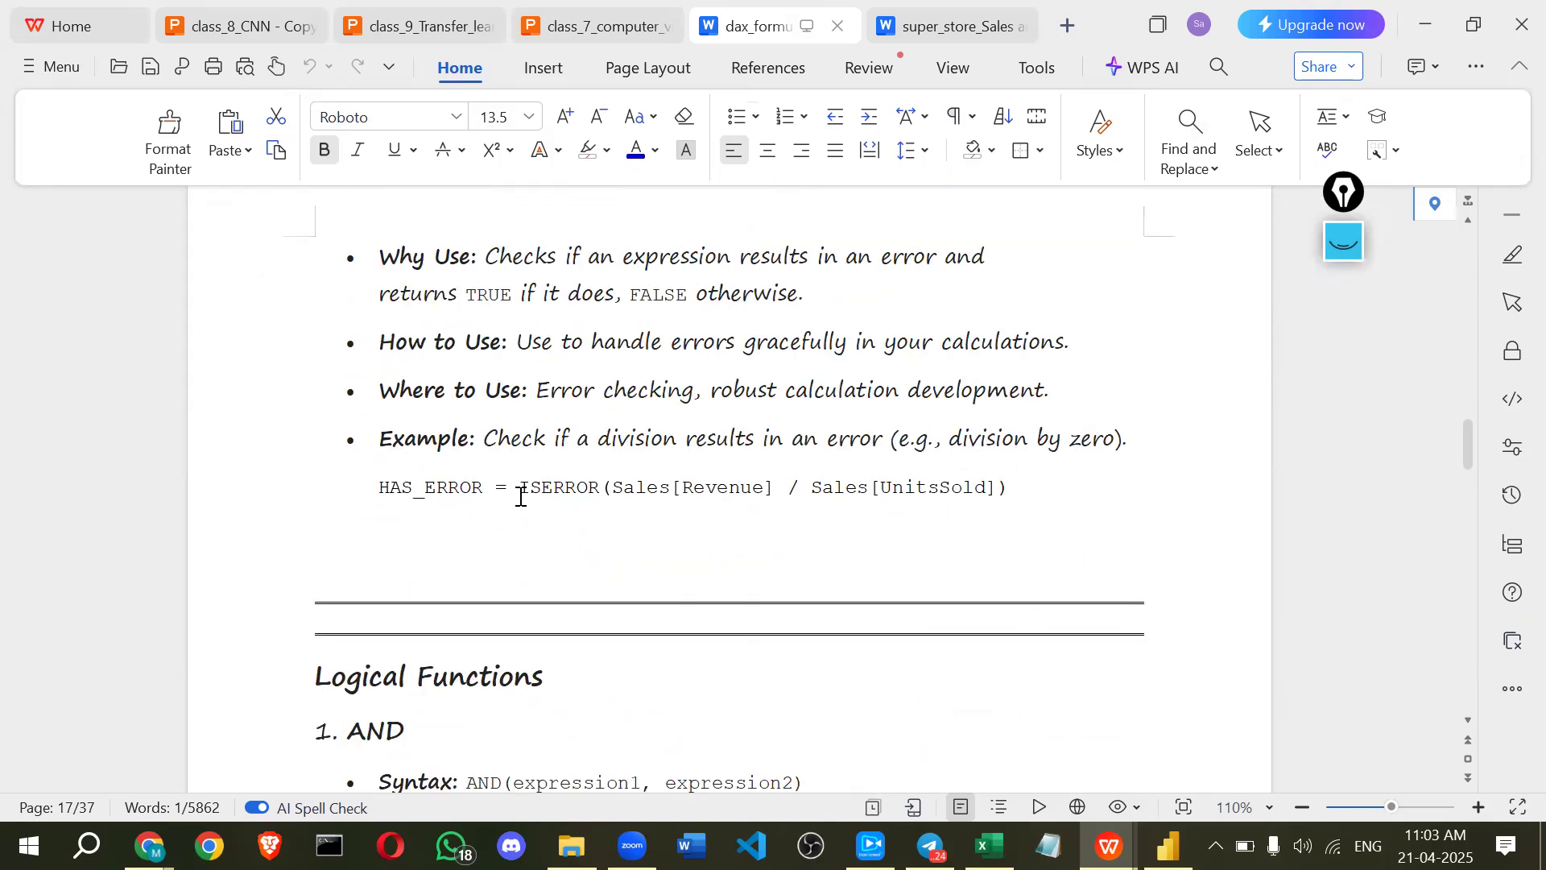
scroll(521, 496, up, 9)
scroll(521, 496, up, 10)
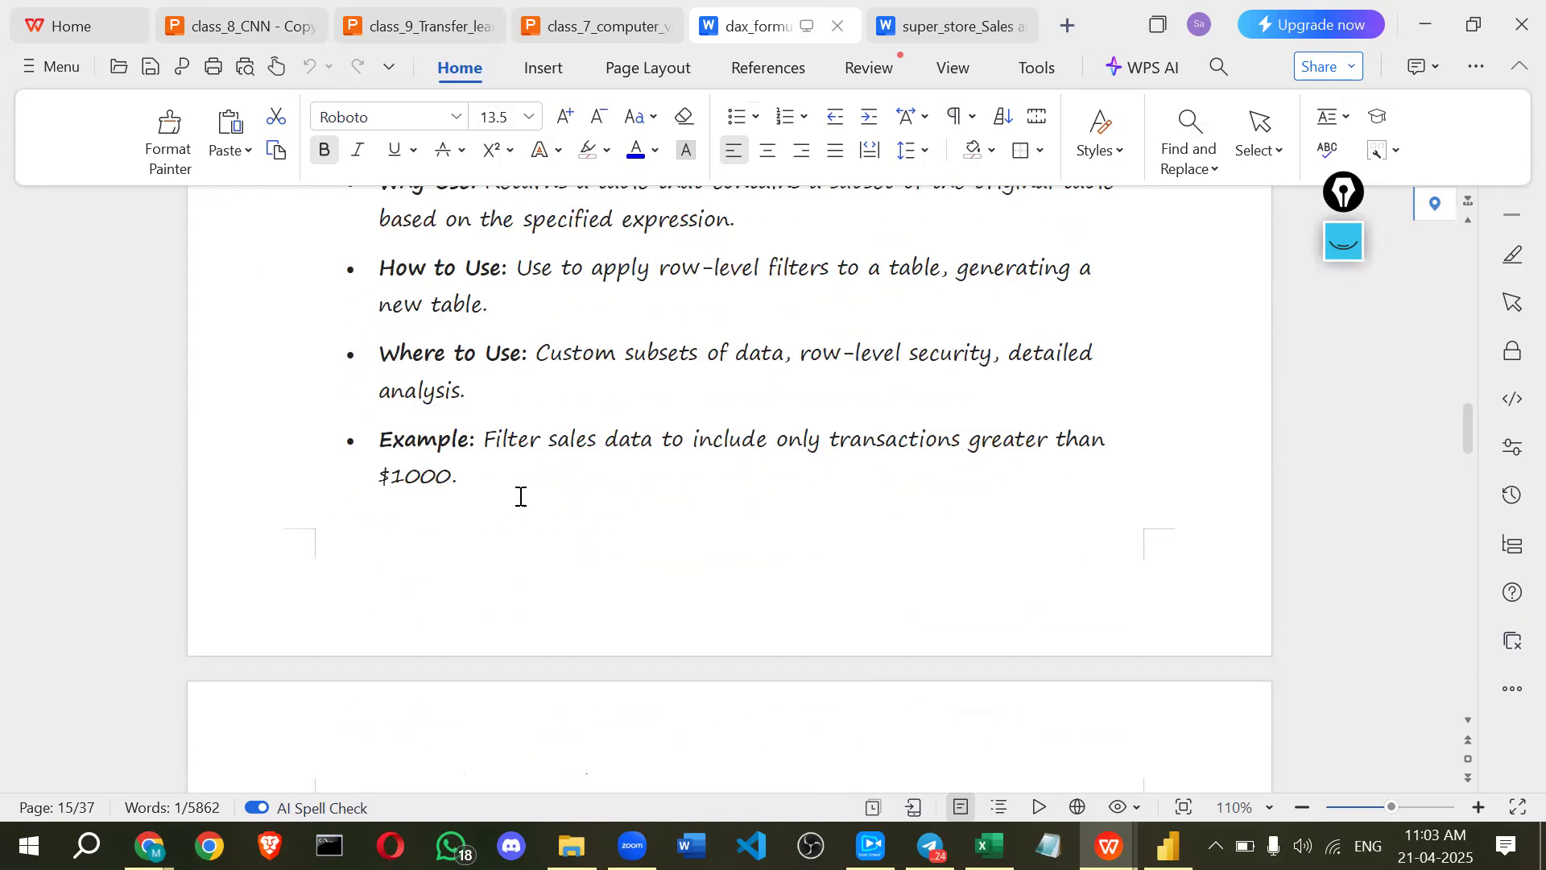
scroll(438, 500, up, 10)
scroll(339, 390, up, 3)
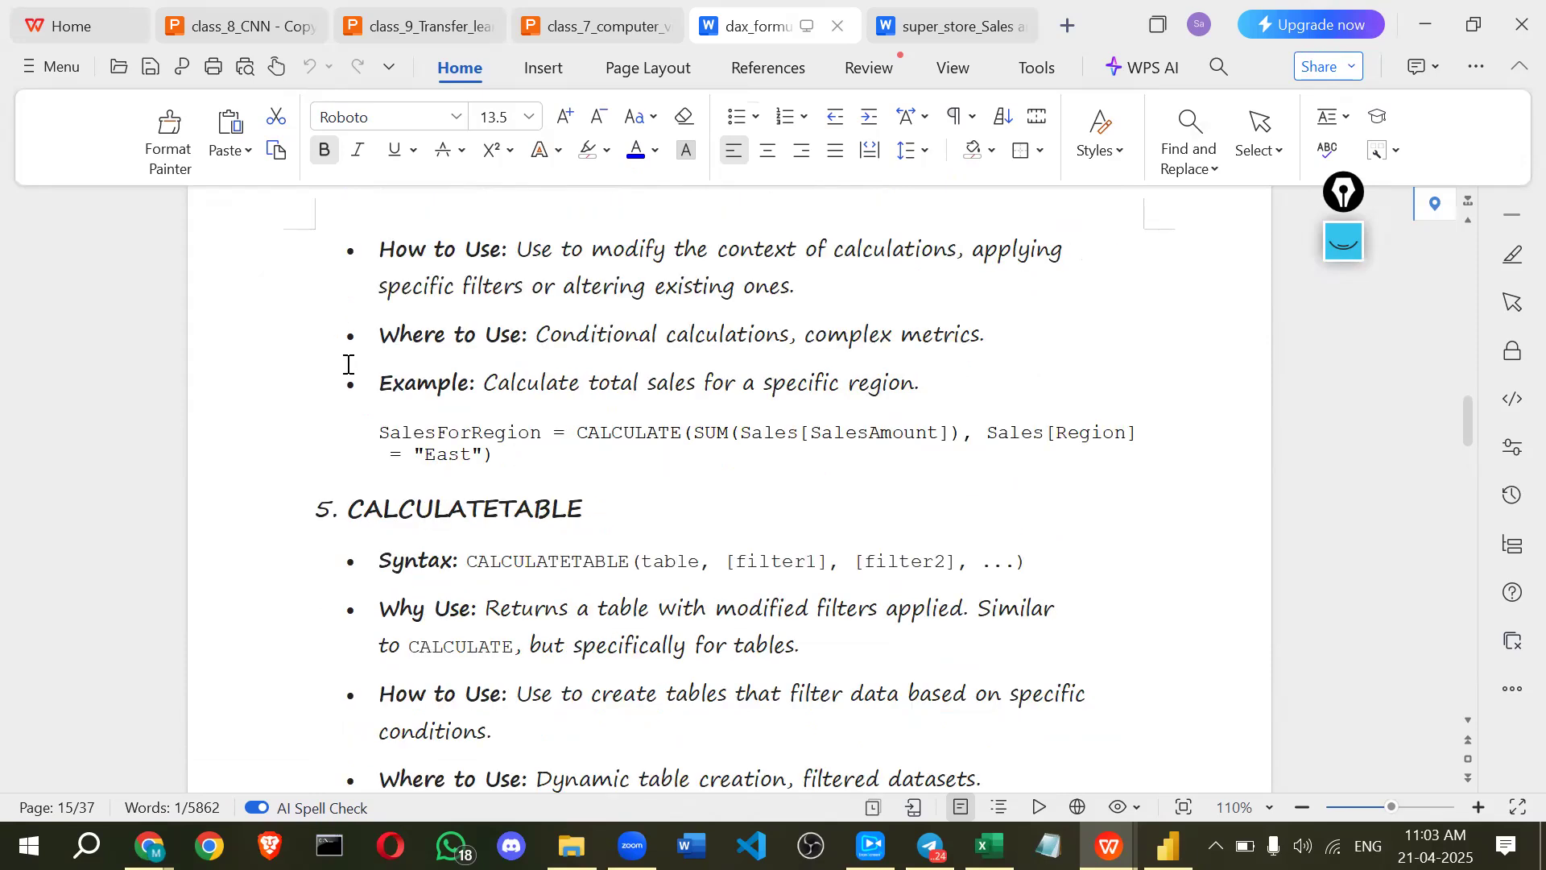
- Review the CONTAINS and ISBLANK entries, including their syntax, uses and examples
scroll(373, 372, down, 12)
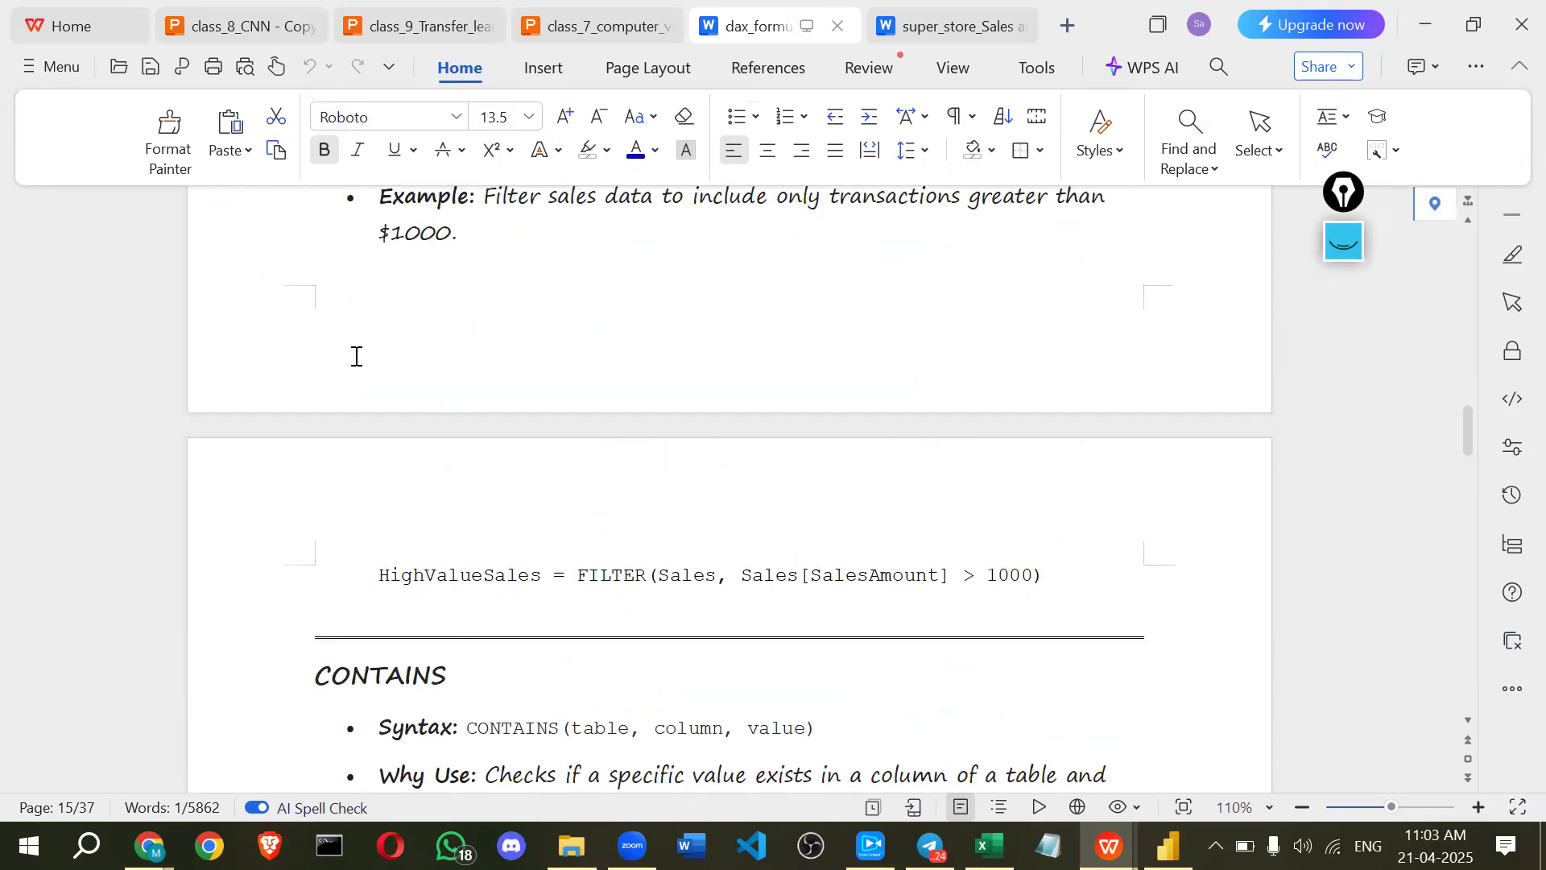
scroll(356, 356, down, 10)
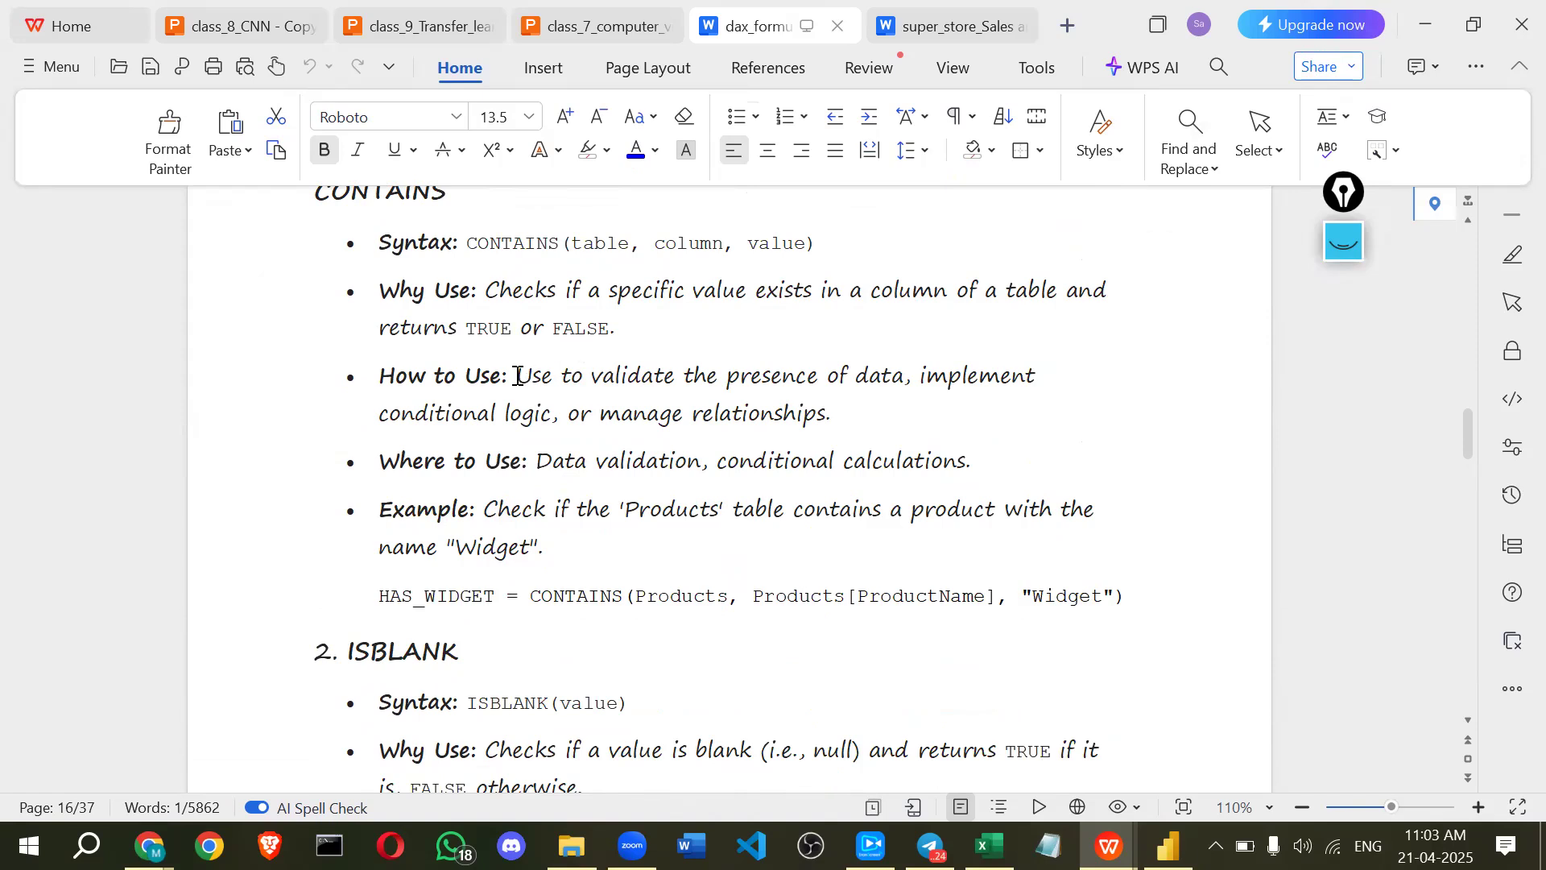
scroll(524, 375, down, 3)
scroll(486, 354, down, 1)
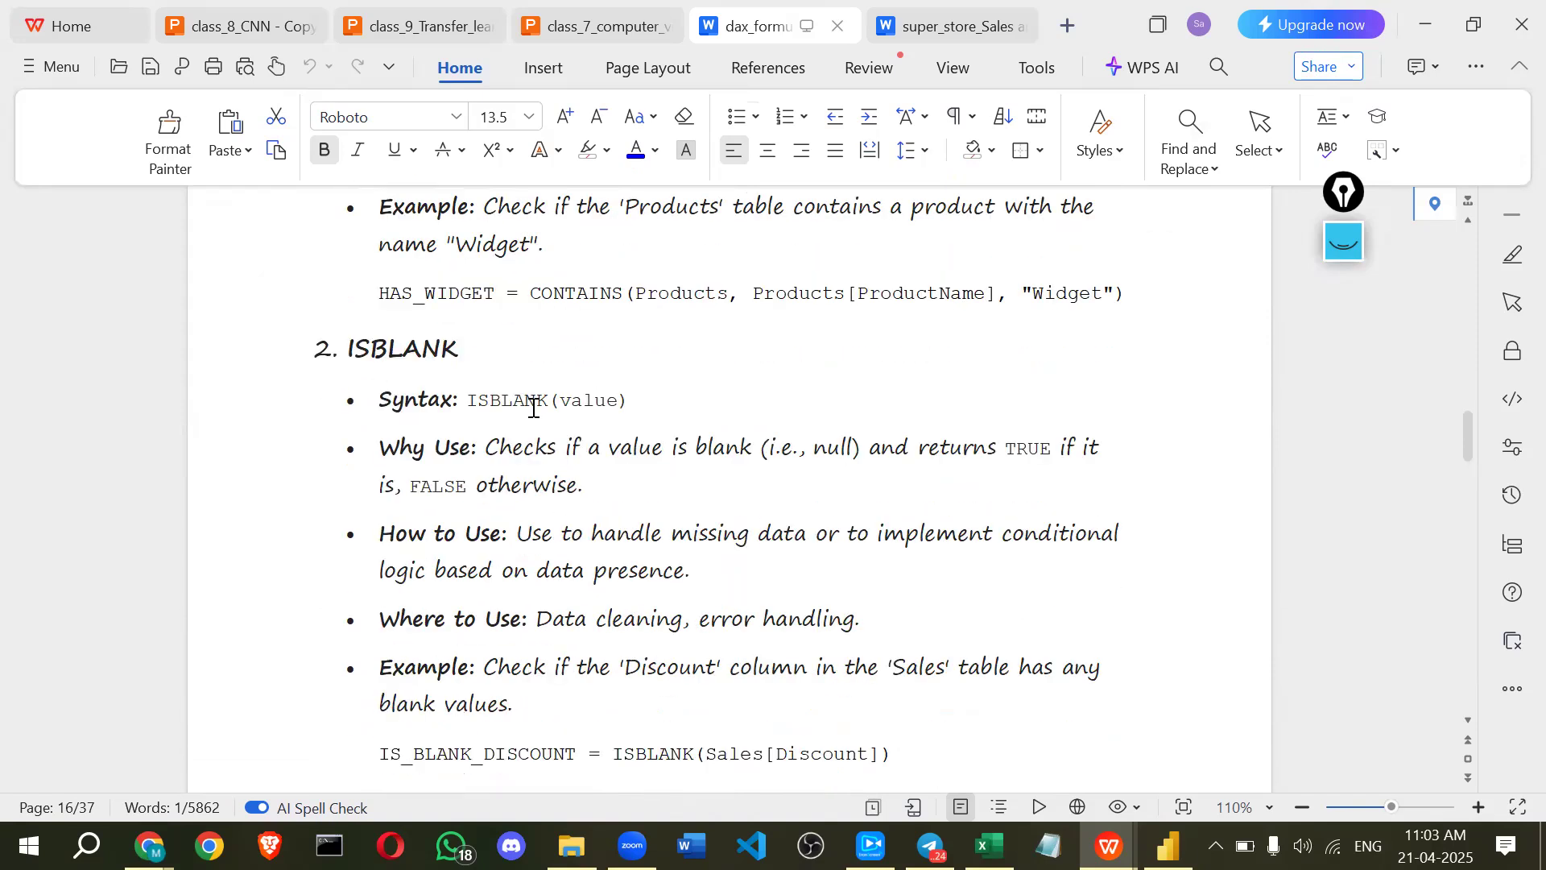
key(Down)
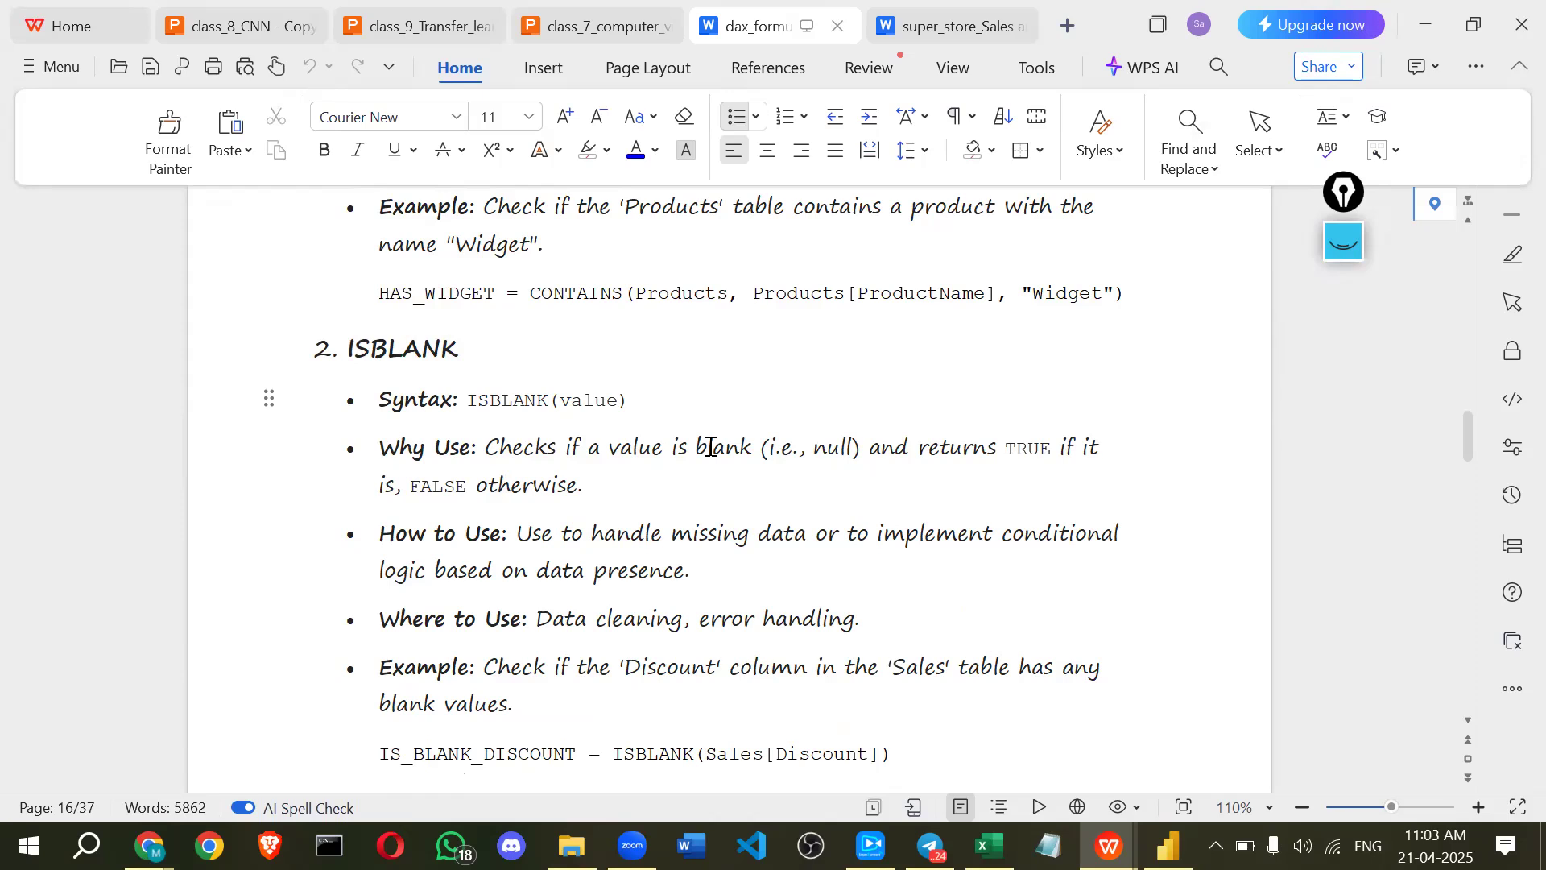
scroll(710, 448, down, 2)
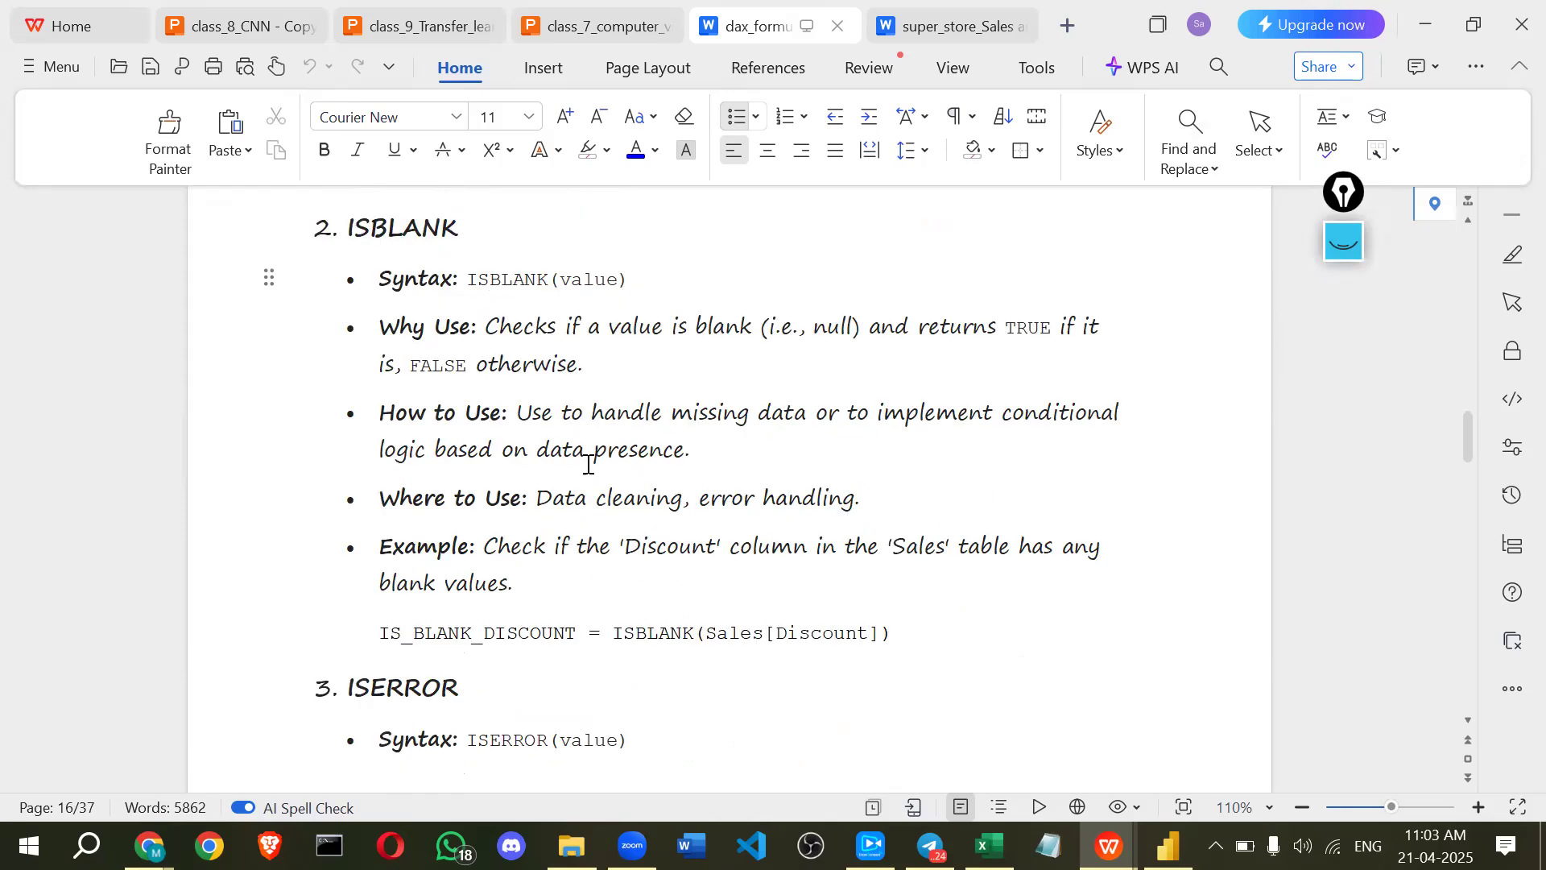
- Highlight the ISERROR heading and read its syntax, purpose and division error example
scroll(386, 445, down, 5)
drag(348, 376, 373, 373)
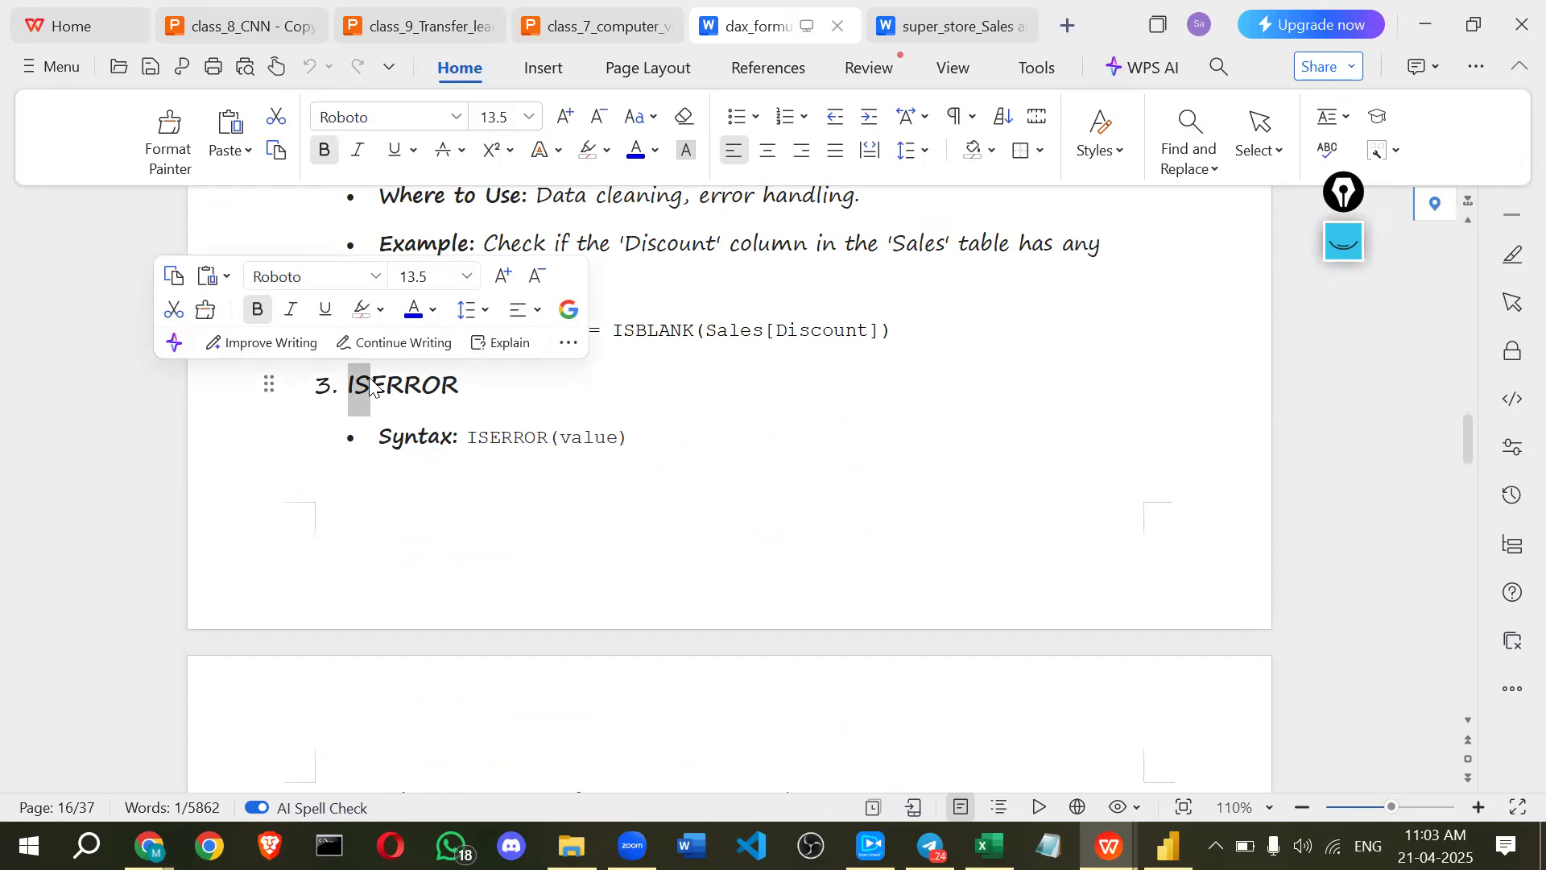
key(Left)
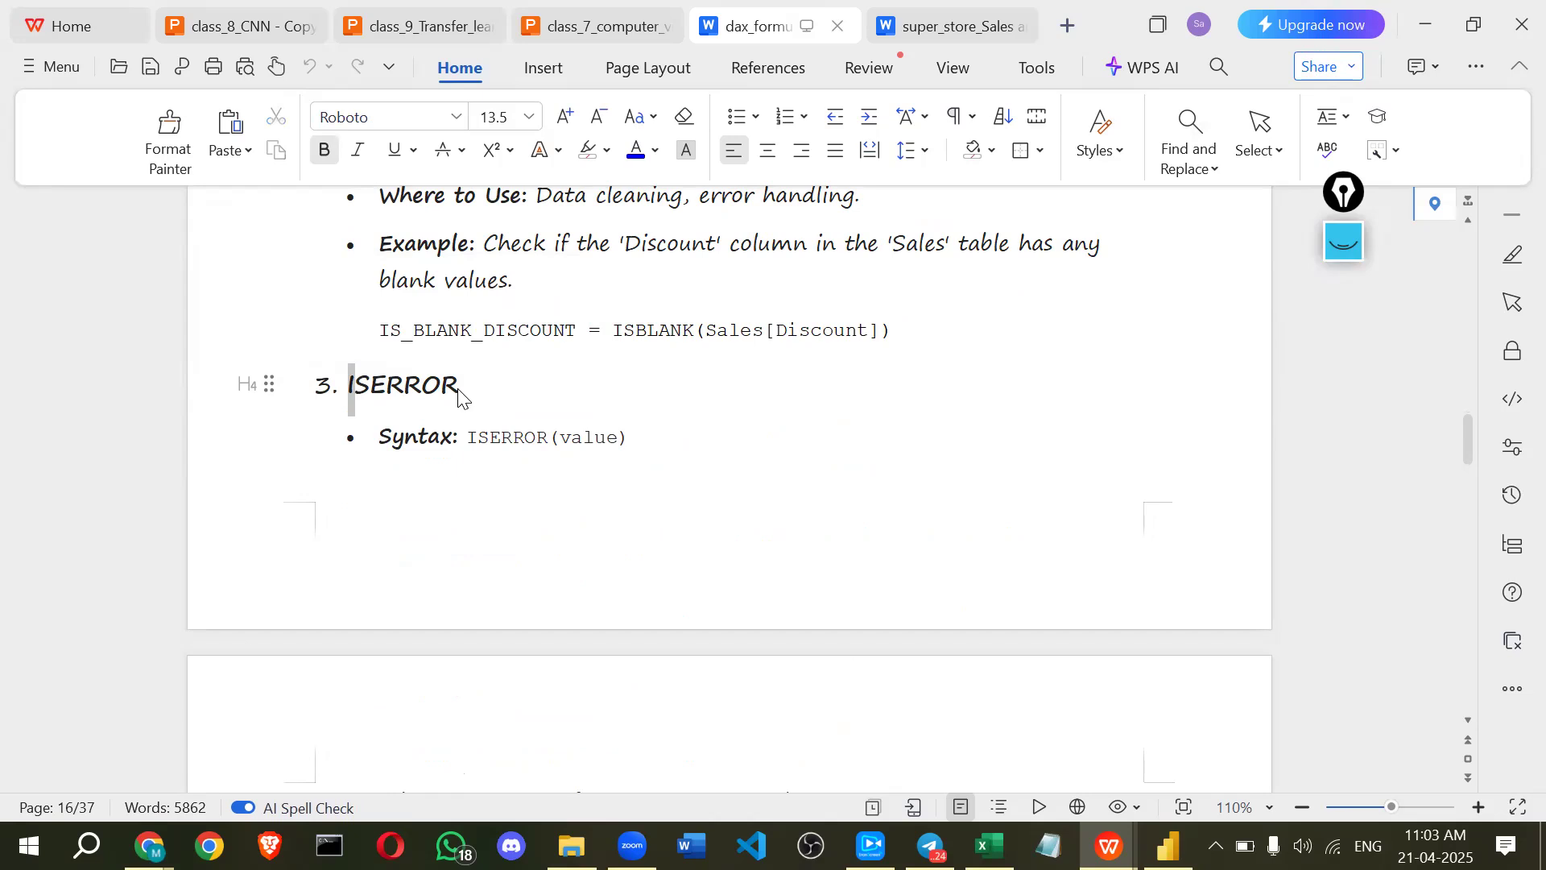
shift+click(459, 395)
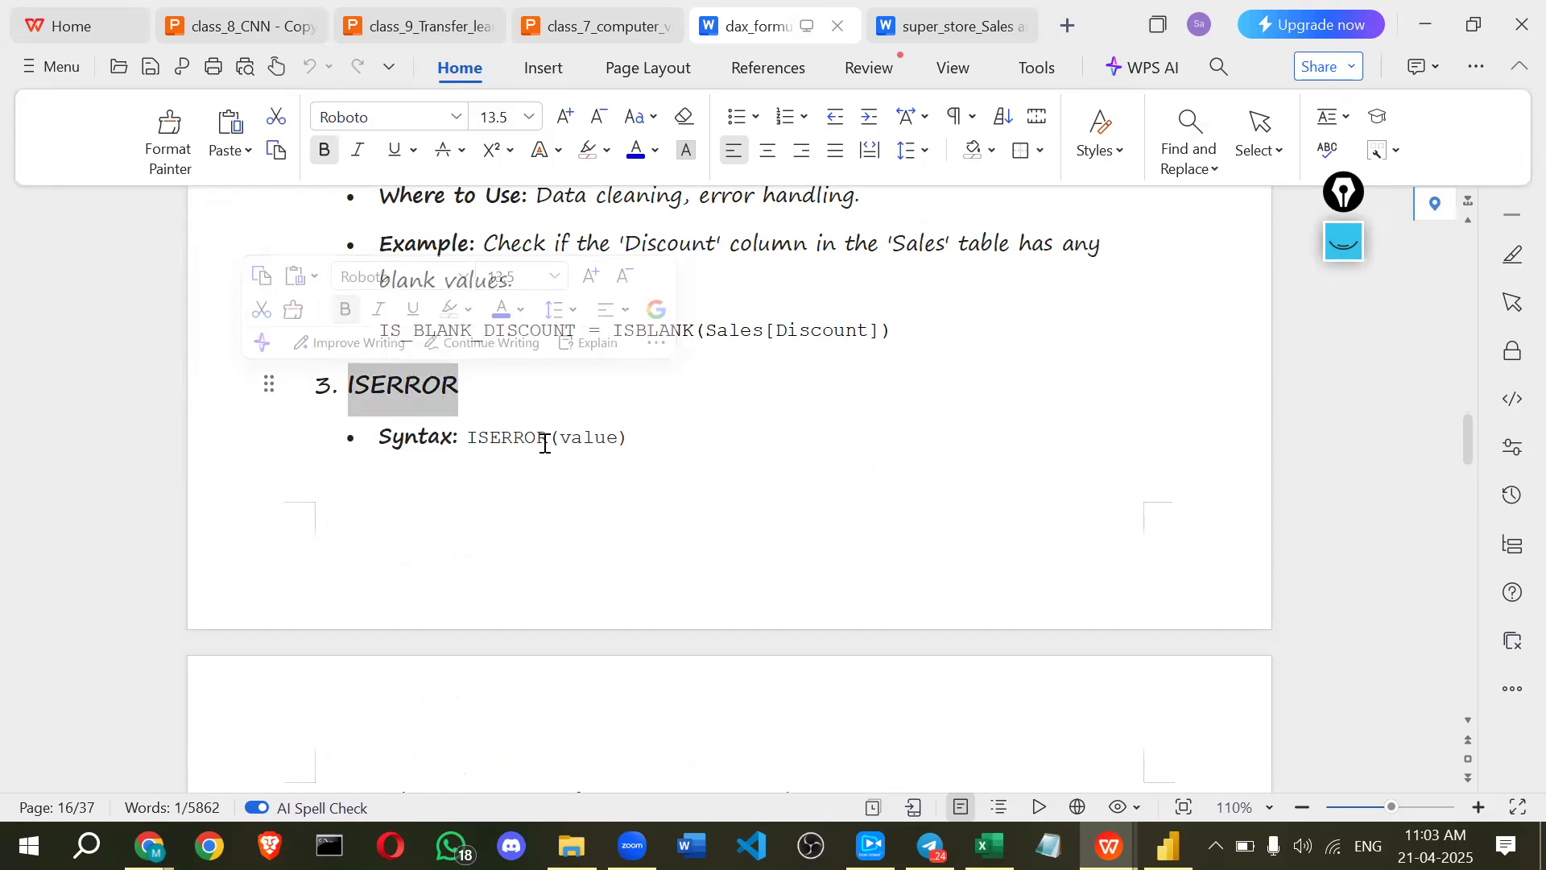
scroll(496, 427, down, 5)
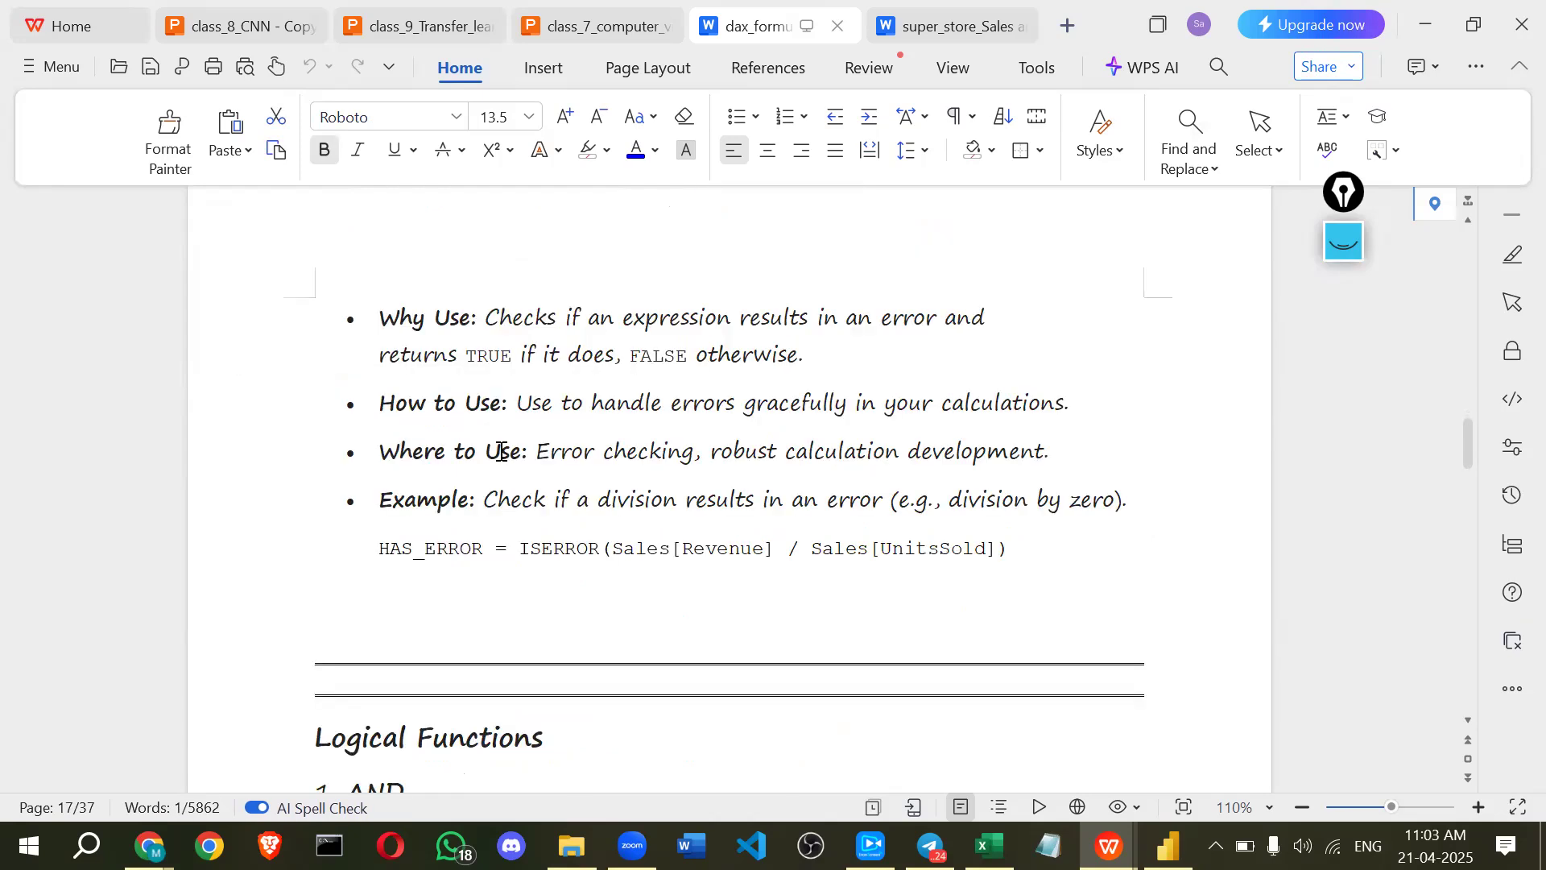
- Highlight part of the Logical Functions heading and read through the AND and FALSE entries to the IF heading
scroll(501, 451, down, 4)
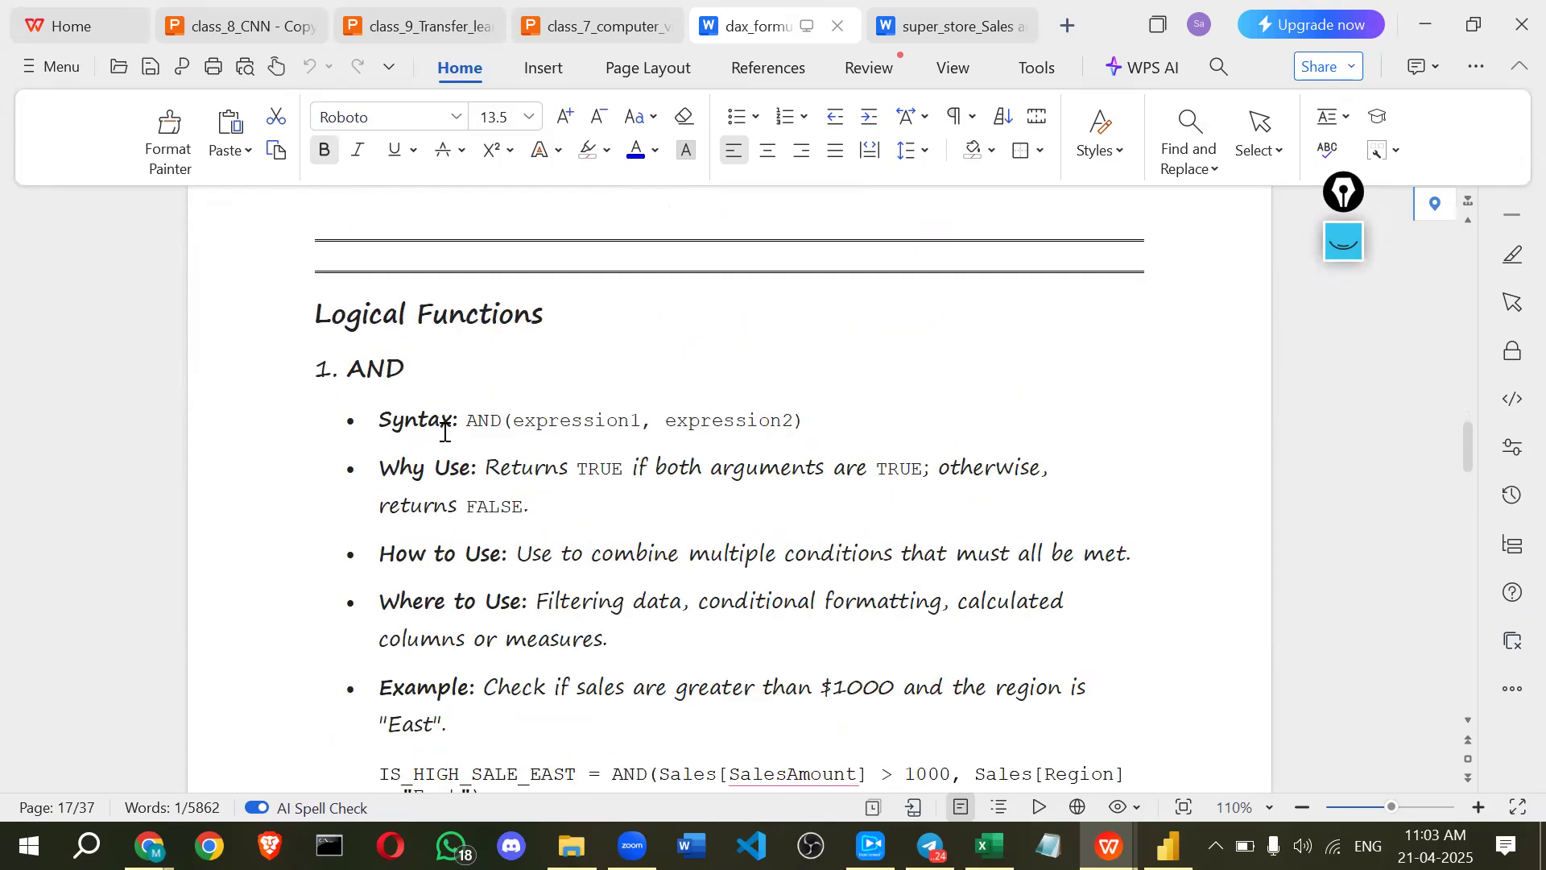
click(482, 321)
key(shift+Home)
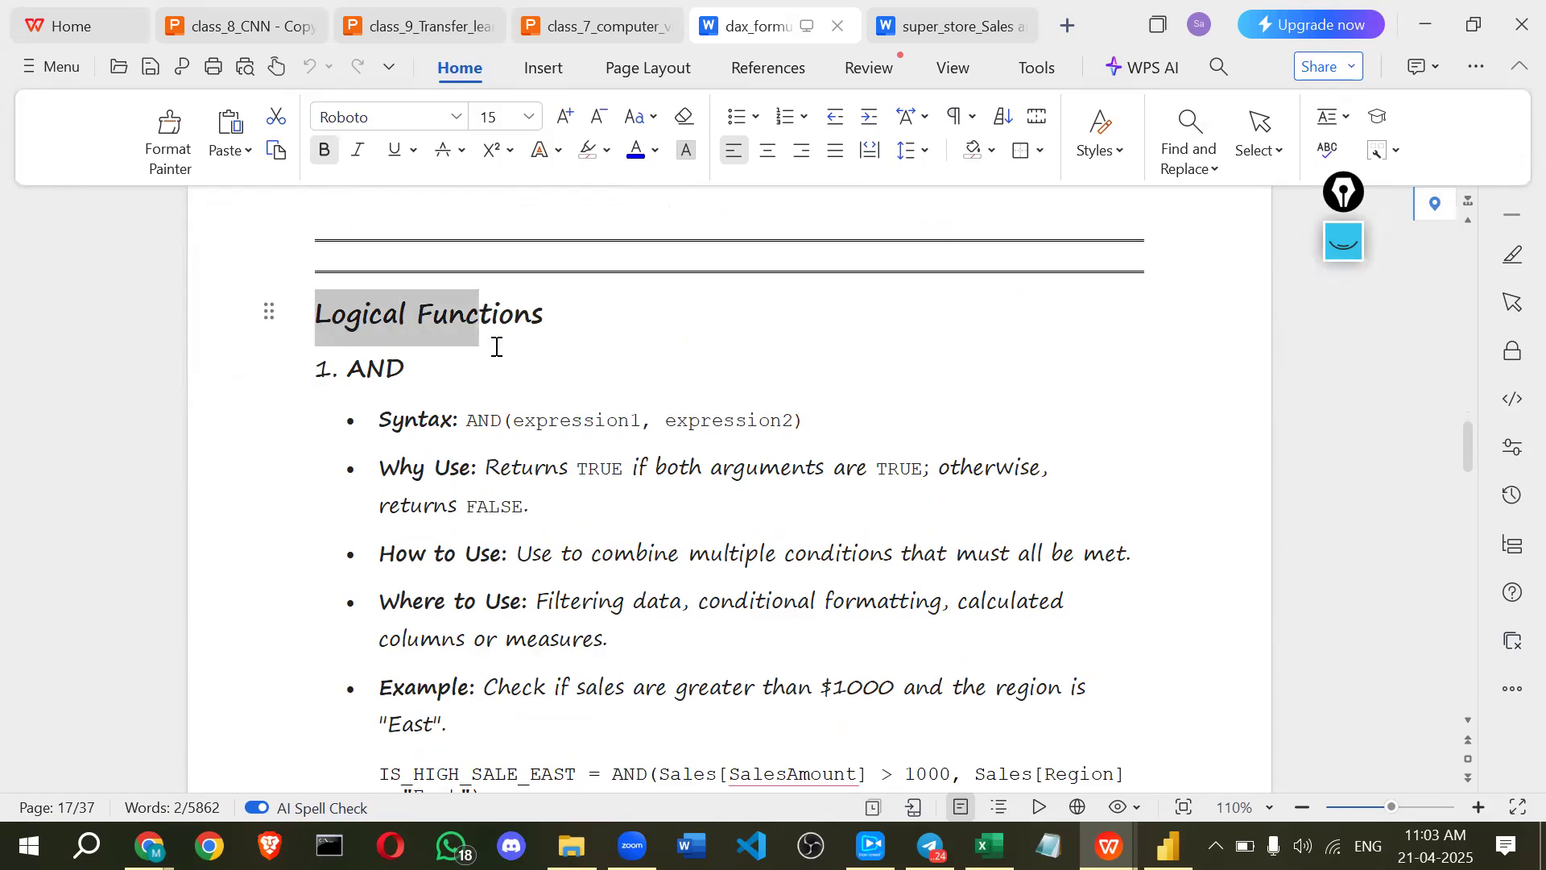
click(340, 367)
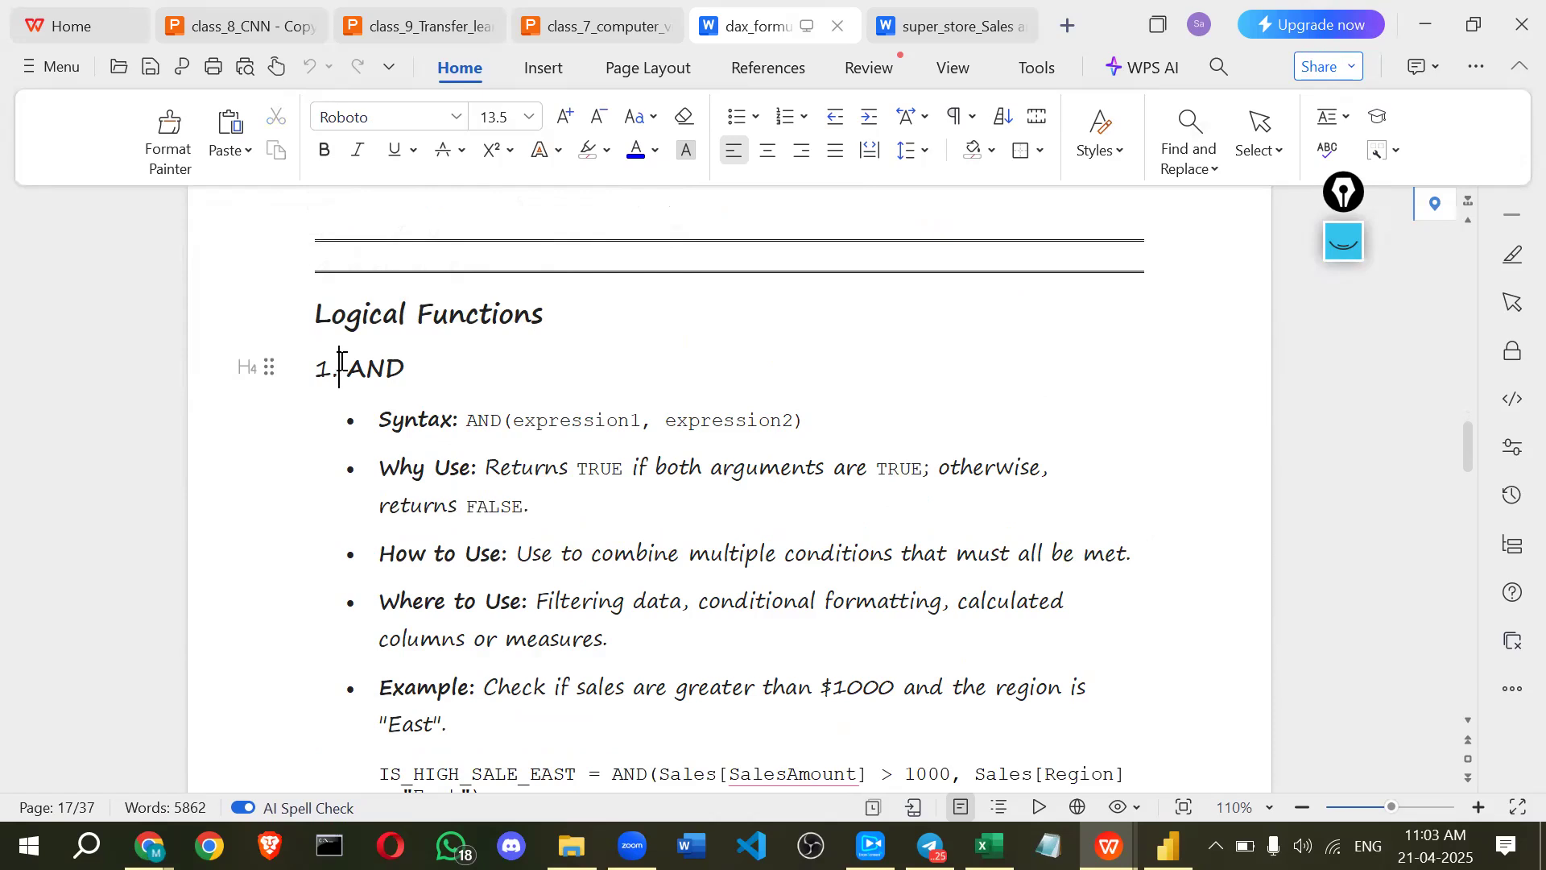
scroll(370, 383, down, 3)
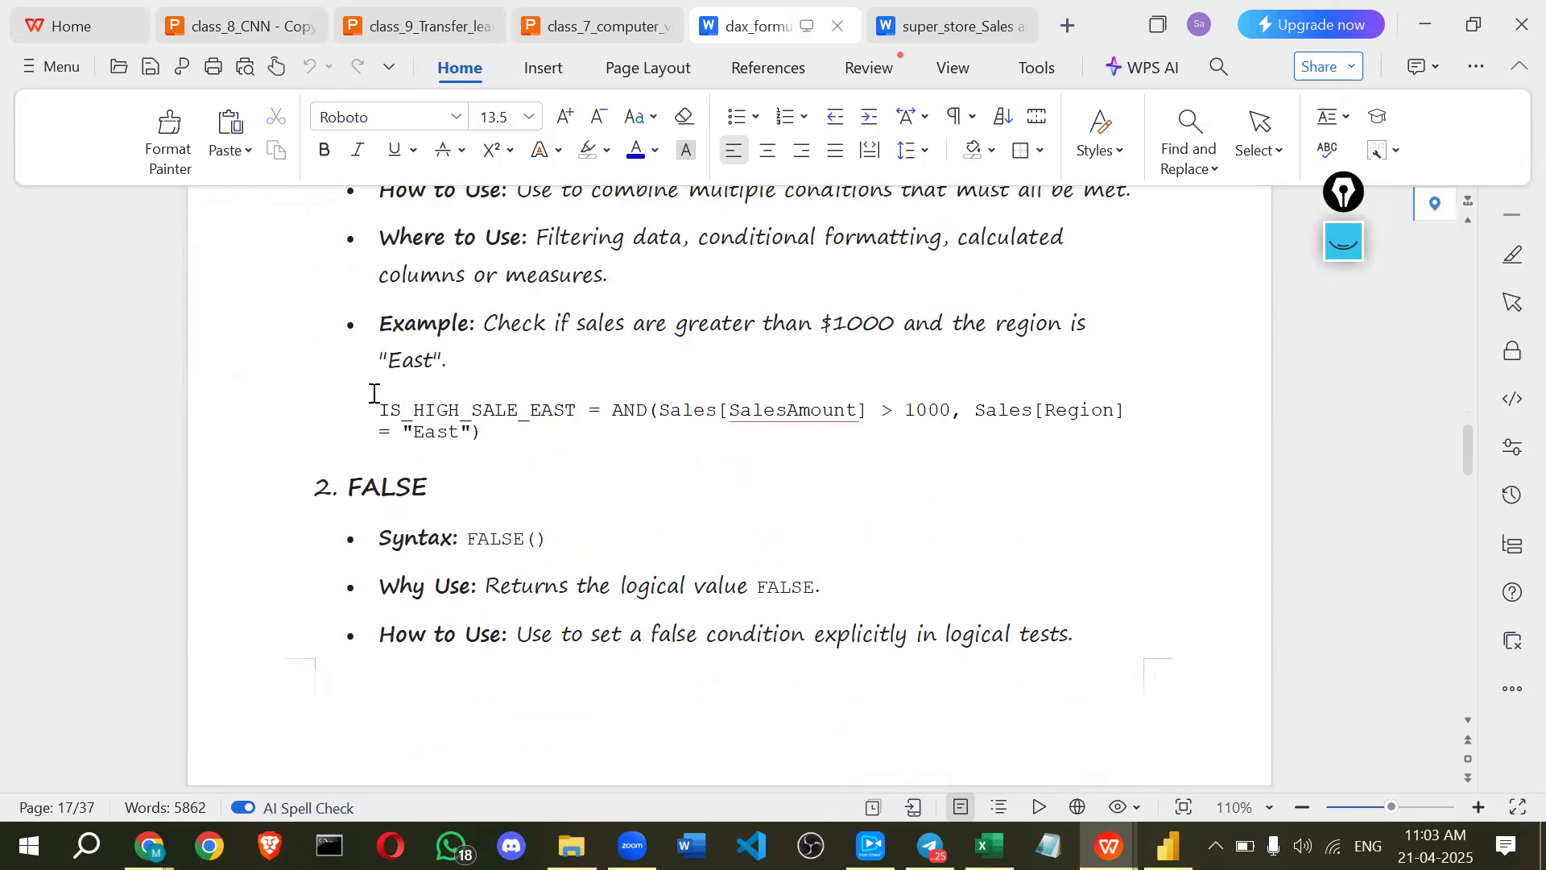
scroll(374, 393, down, 4)
scroll(358, 382, down, 1)
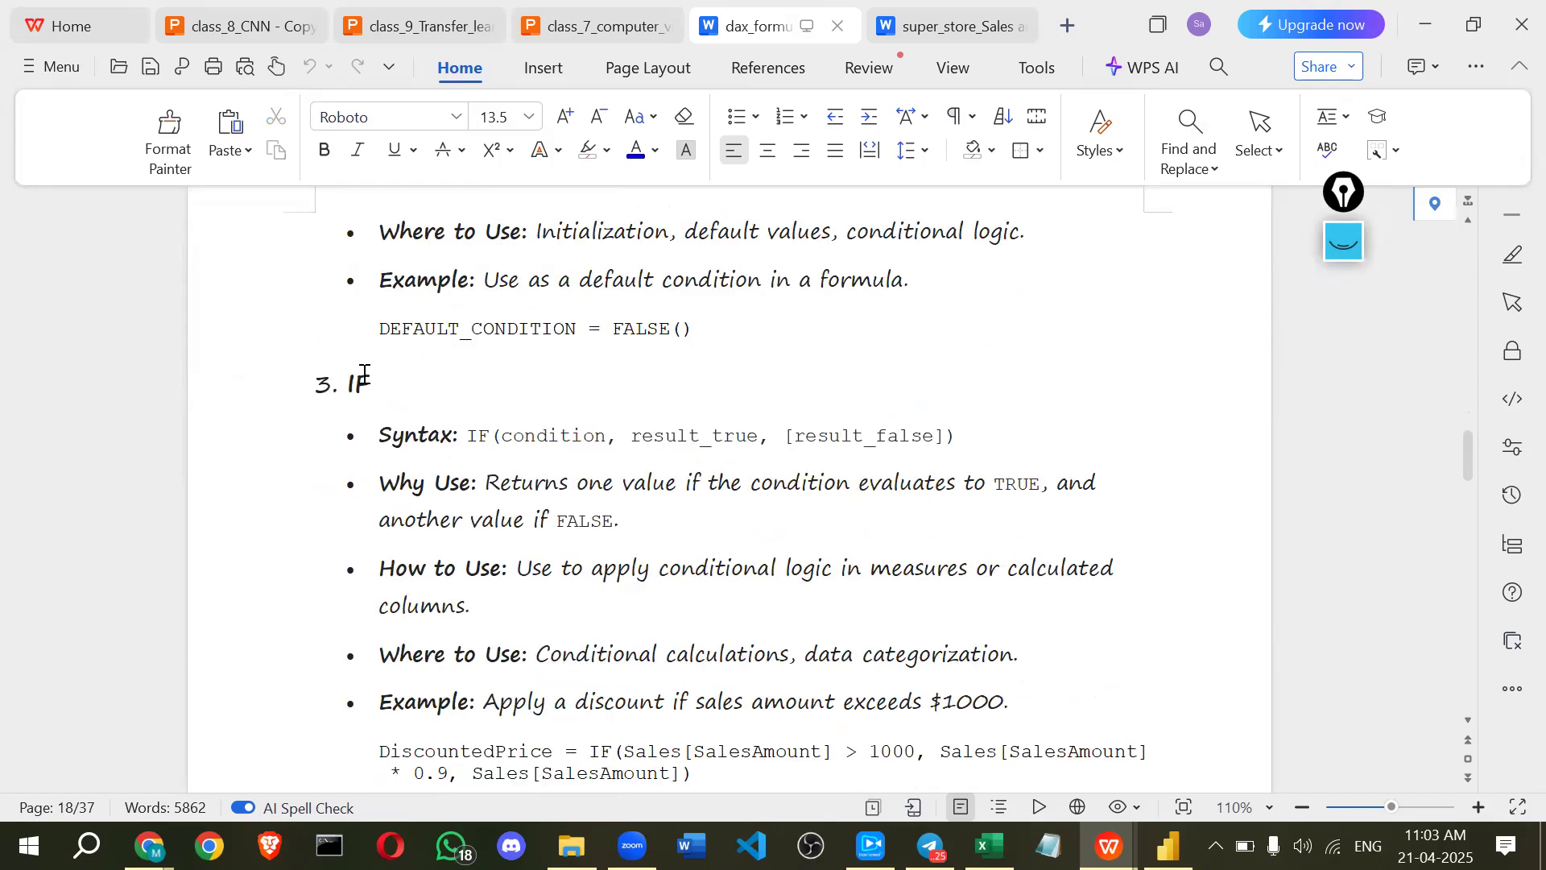
double_click(364, 372)
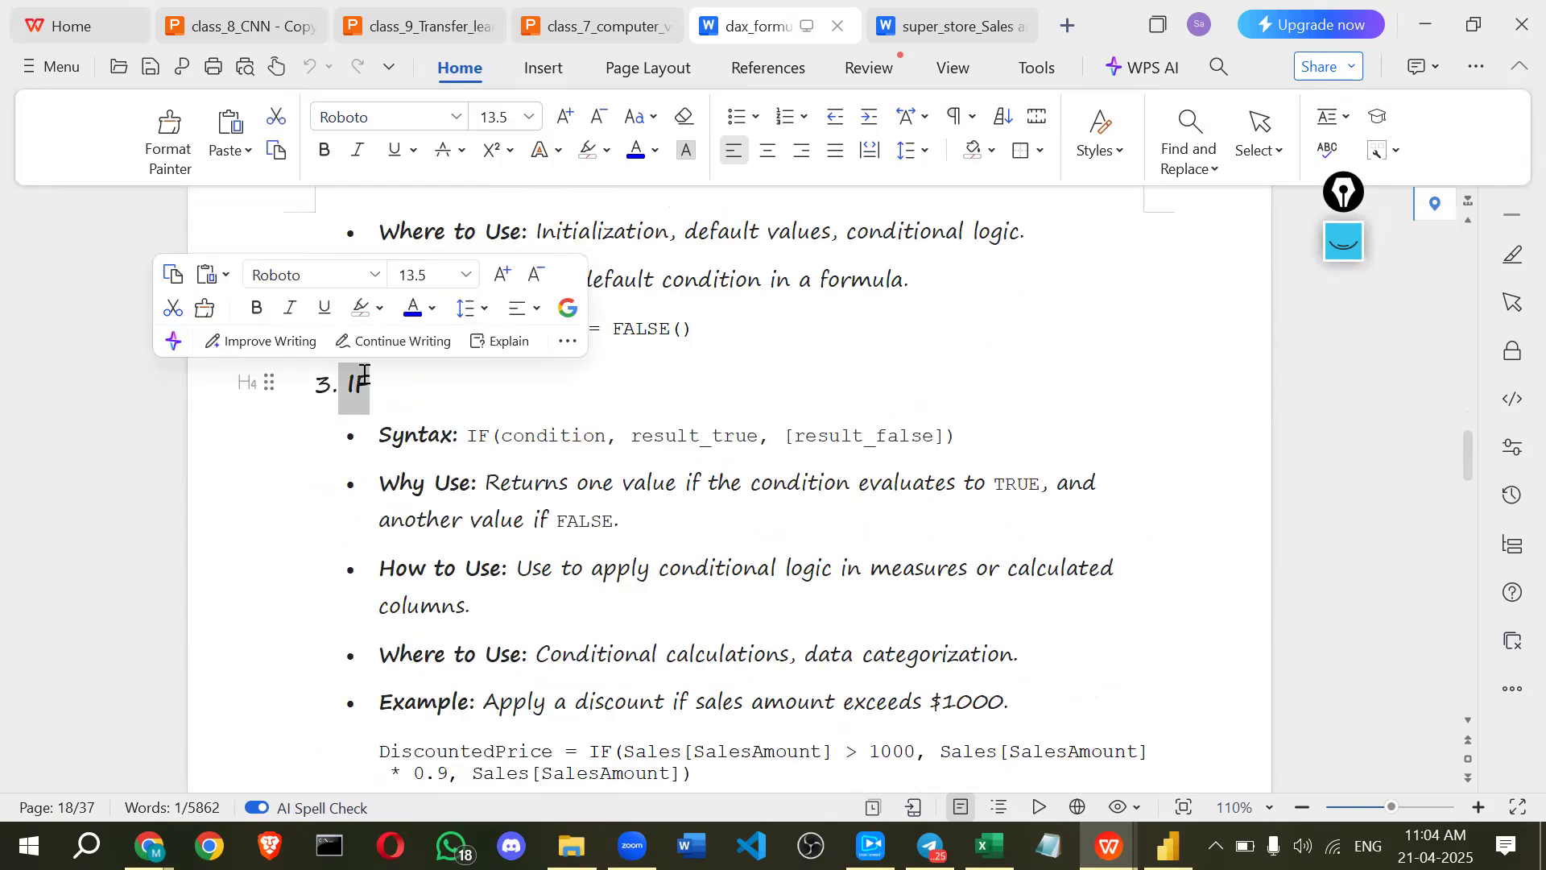
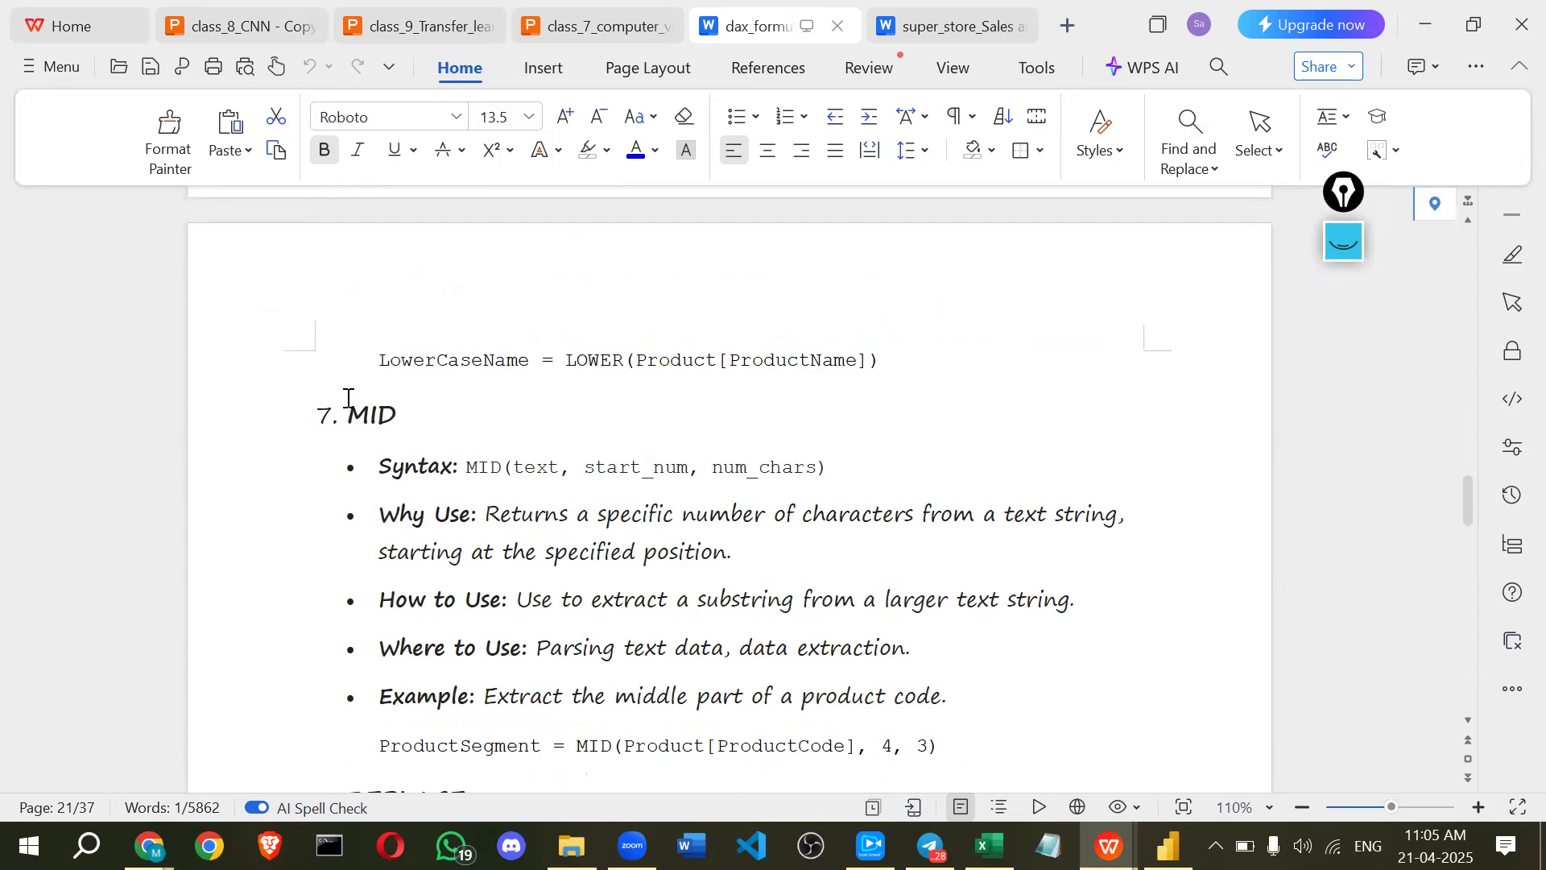
- Highlight the MID heading and read its syntax, purpose and product code example
scroll(409, 352, down, 1)
double_click(409, 351)
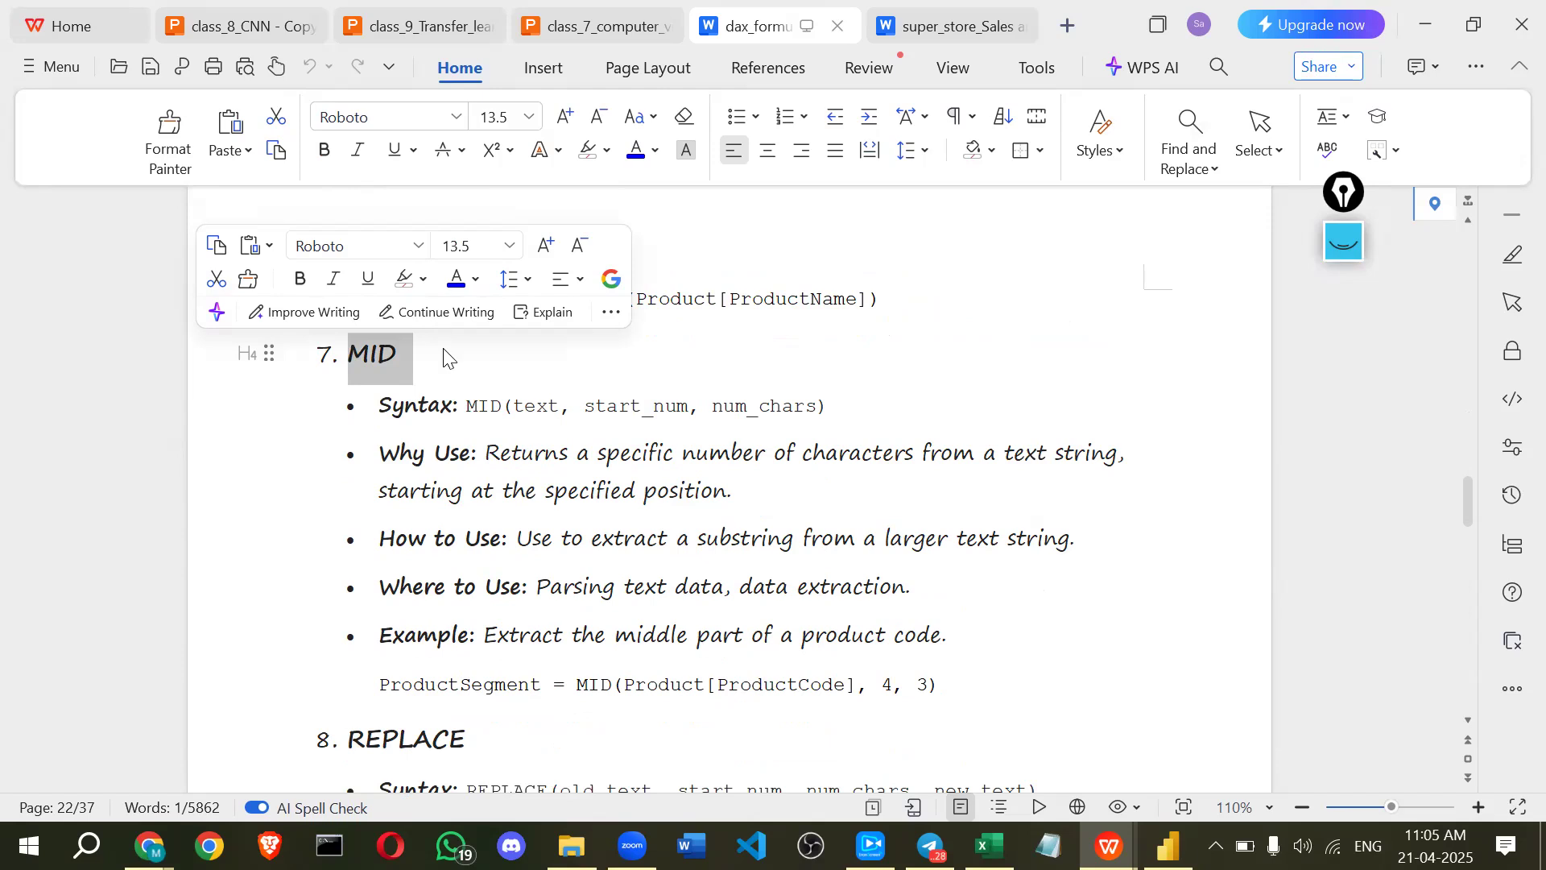
scroll(631, 413, down, 2)
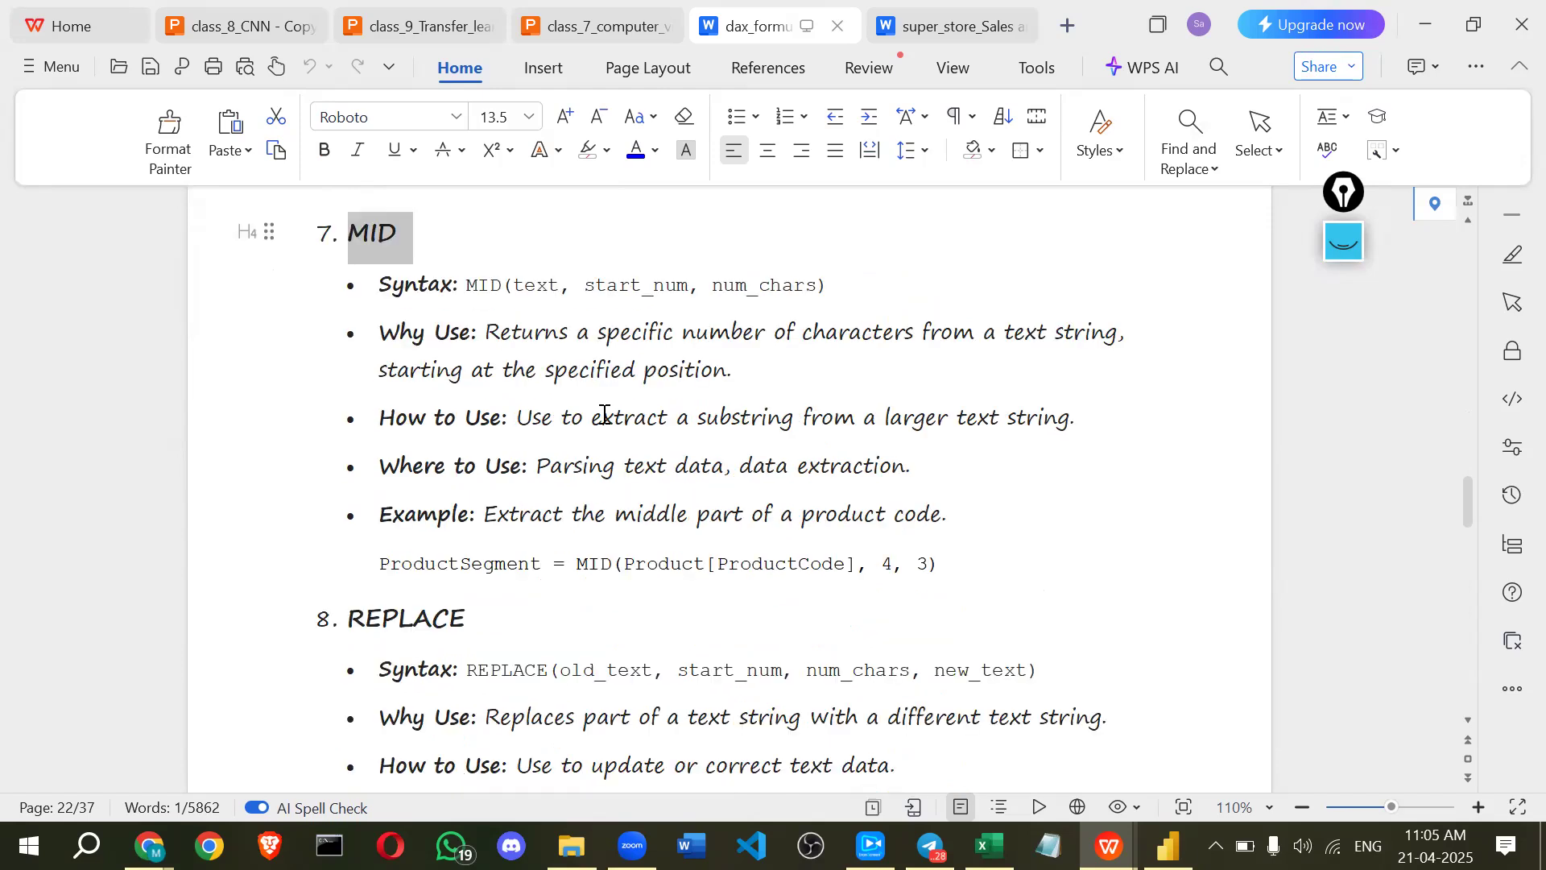
scroll(603, 414, down, 1)
click(516, 231)
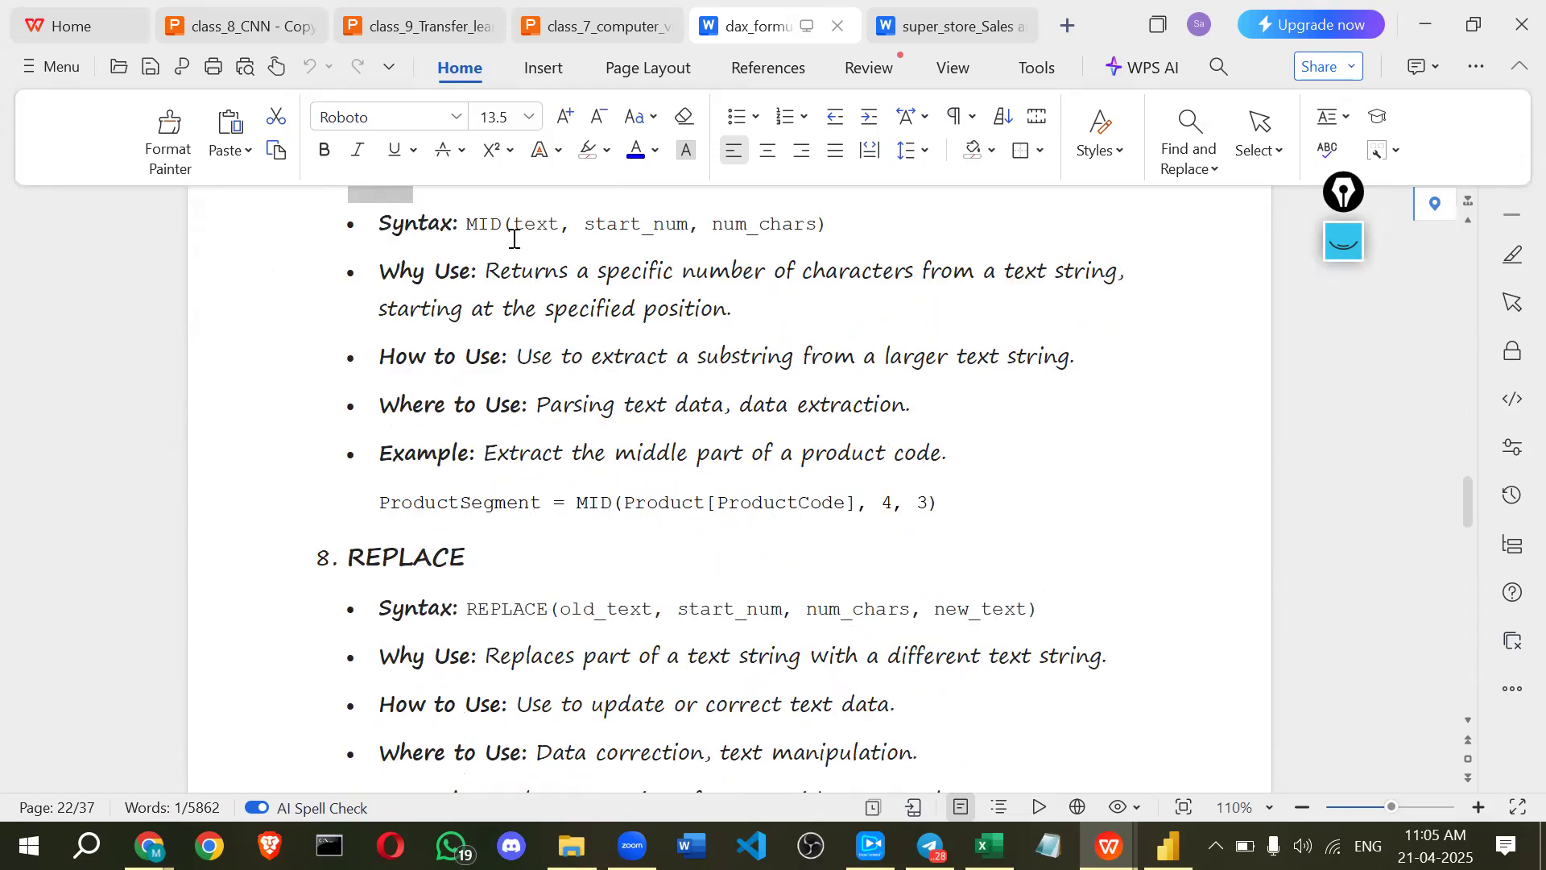
- Read the REPLACE entry and highlight the start_num argument in its syntax
scroll(507, 274, down, 3)
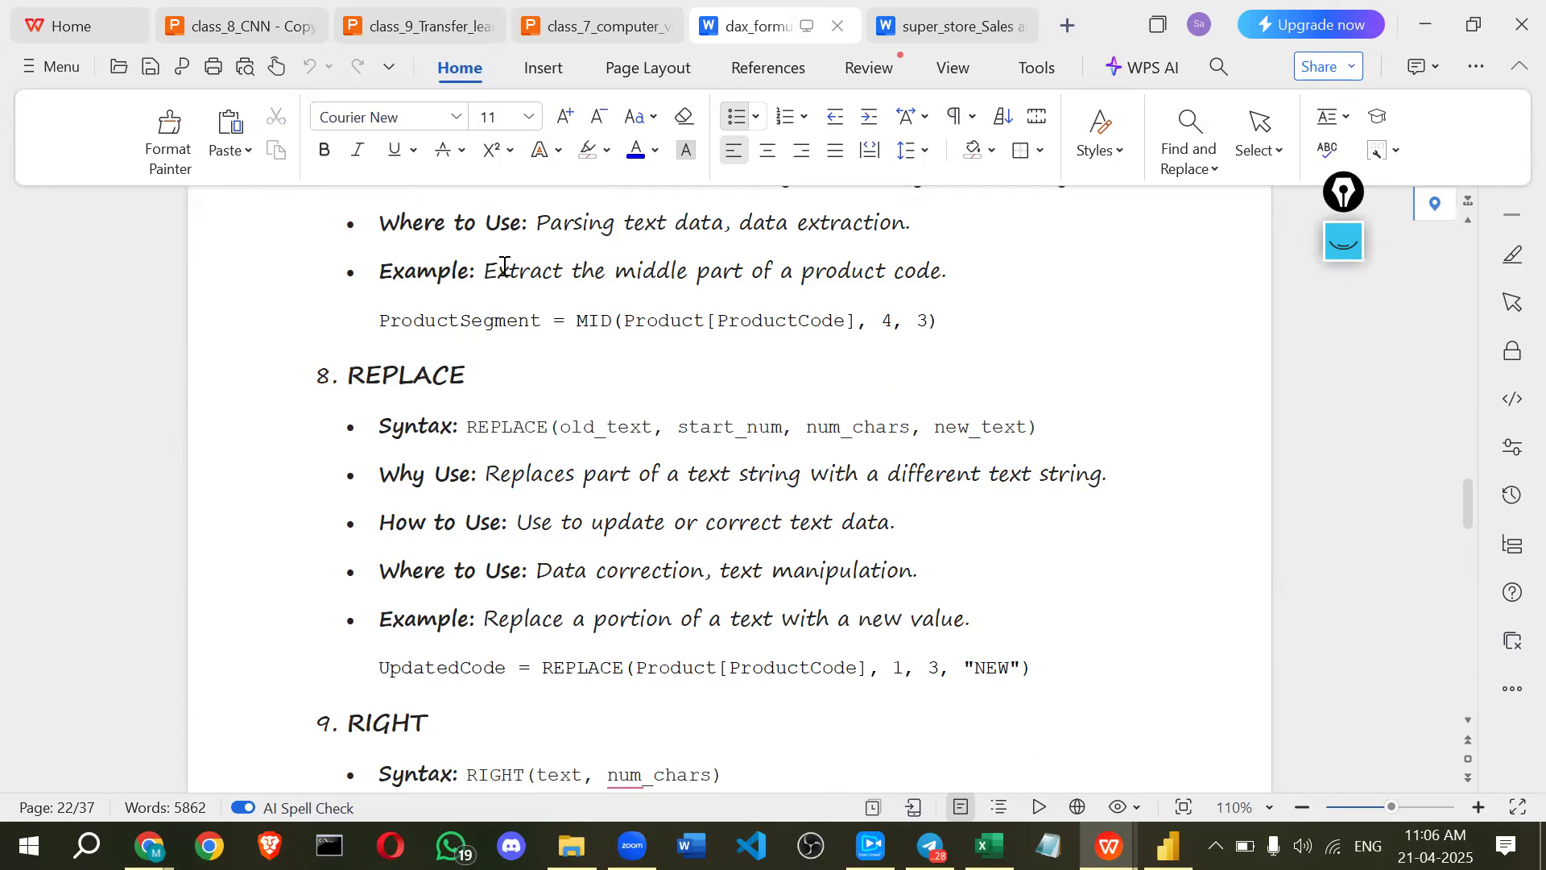
click(506, 528)
drag(678, 425, 785, 415)
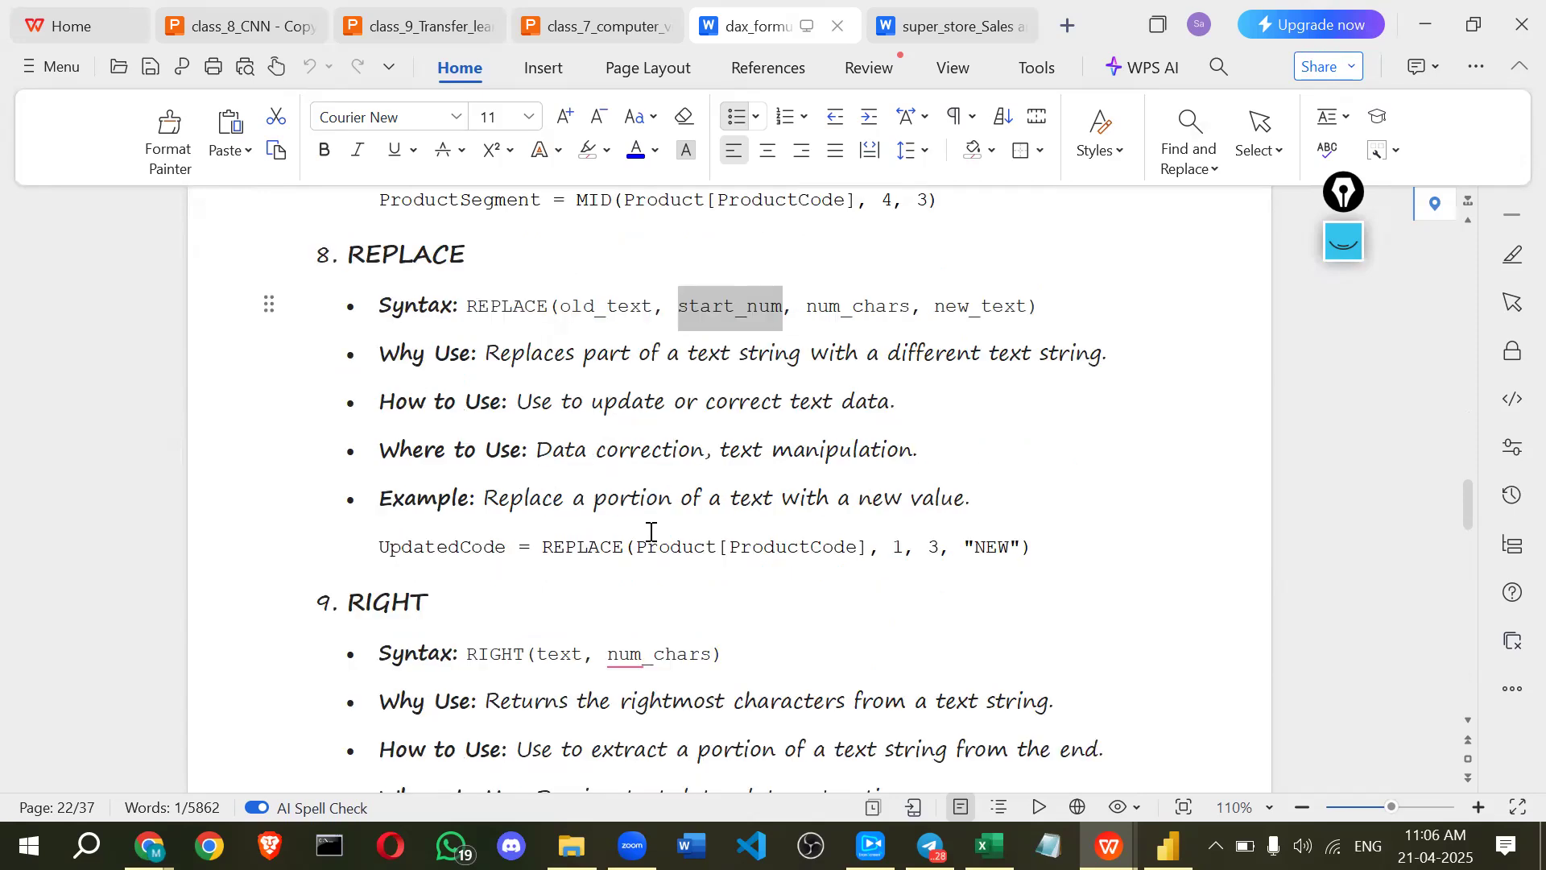
click(600, 445)
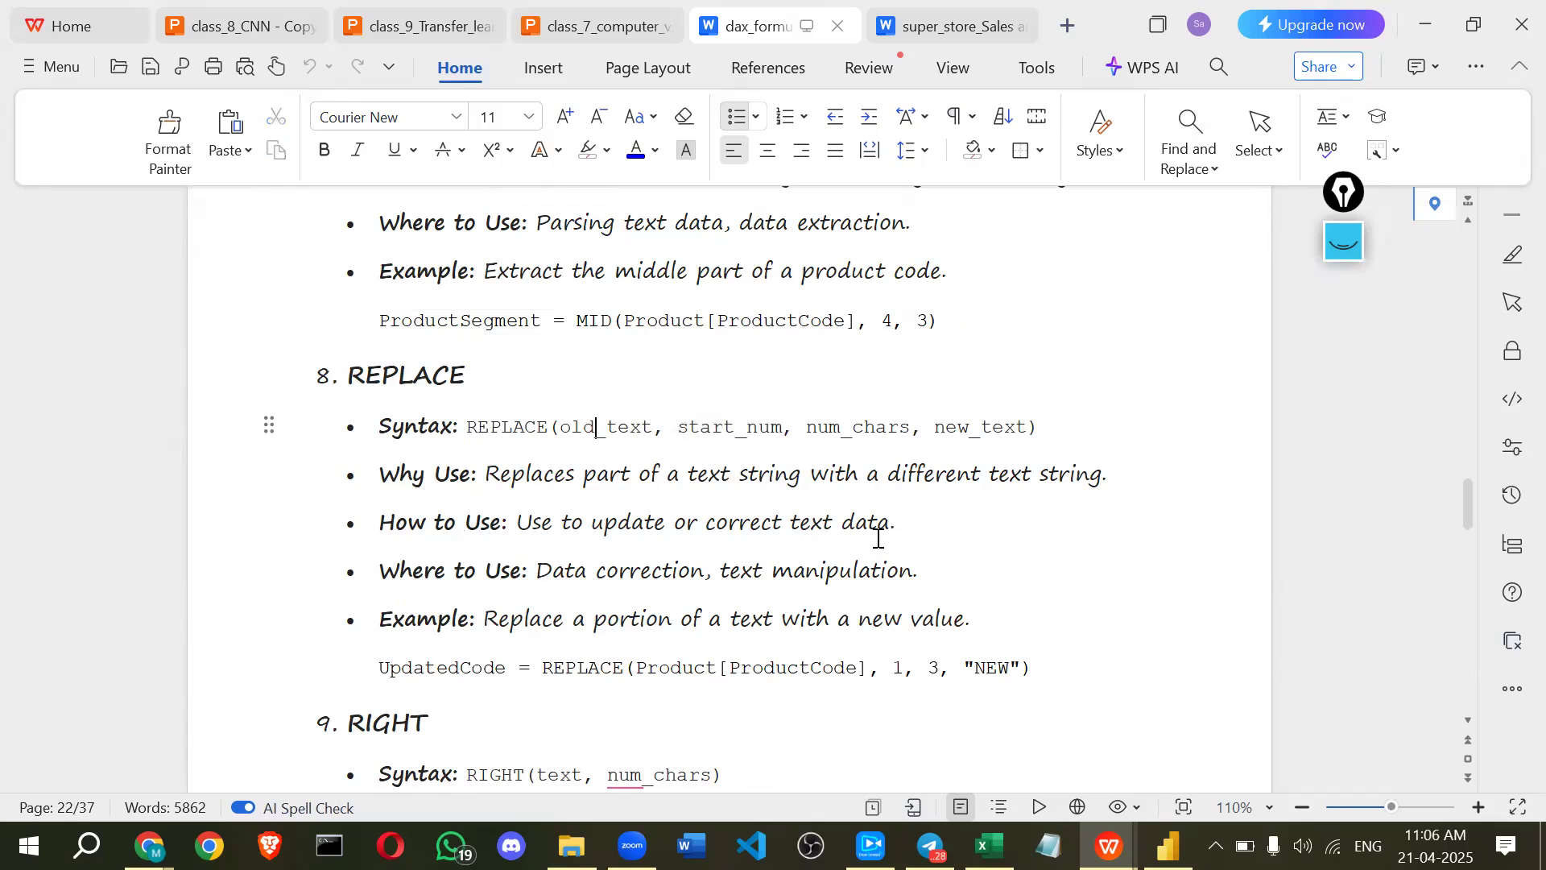
- Turn on the ink annotations, underline beside the REPLACE heading, and handwrite a bracketed "3," and "N" next to the entry
click(1348, 252)
mouse_move(1092, 278)
mouse_down()
mouse_move(1066, 315)
mouse_move(1086, 340)
mouse_up()
drag(482, 382, 910, 362)
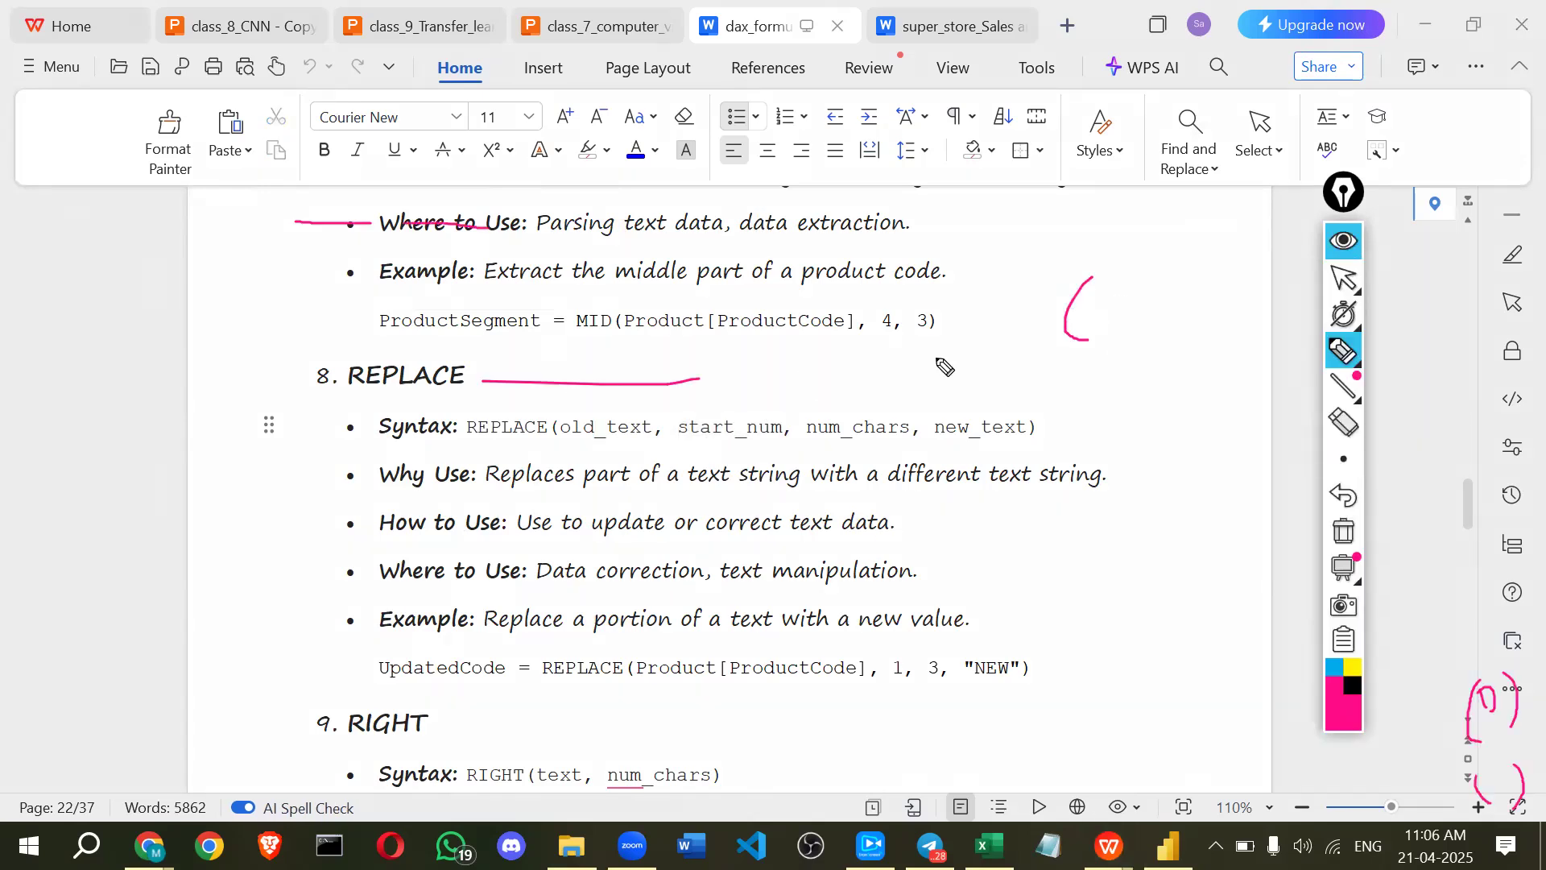
mouse_move(1175, 291)
mouse_down()
mouse_move(1195, 278)
mouse_move(1190, 324)
mouse_move(1241, 339)
mouse_move(1309, 295)
mouse_up()
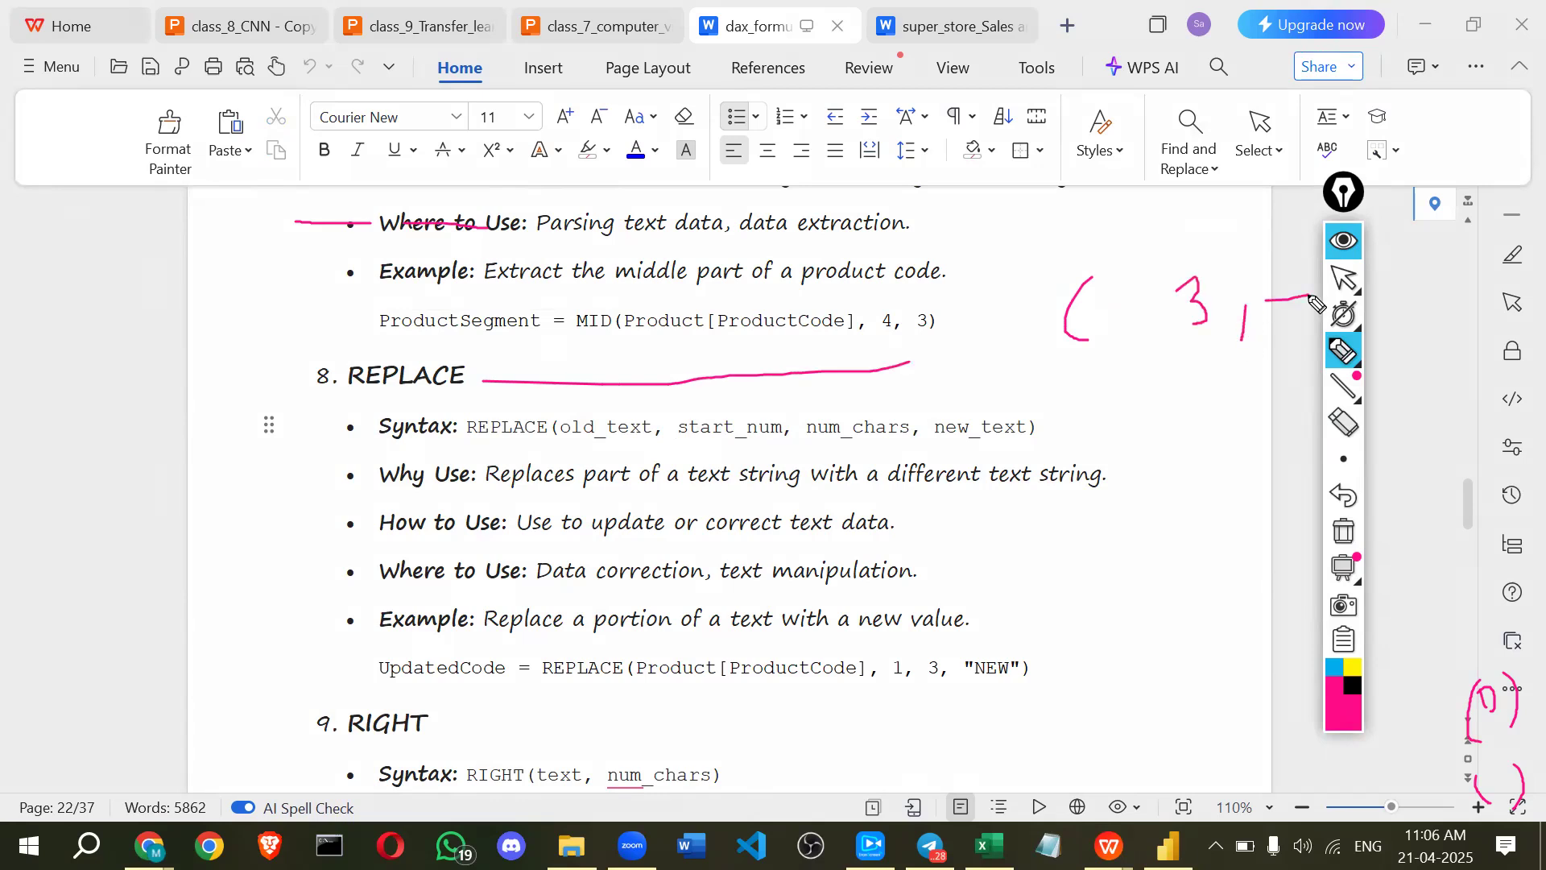
mouse_move(1150, 546)
mouse_down()
mouse_move(1096, 429)
mouse_move(1143, 519)
mouse_move(1179, 465)
mouse_move(1217, 510)
mouse_up()
click(1143, 471)
click(1194, 499)
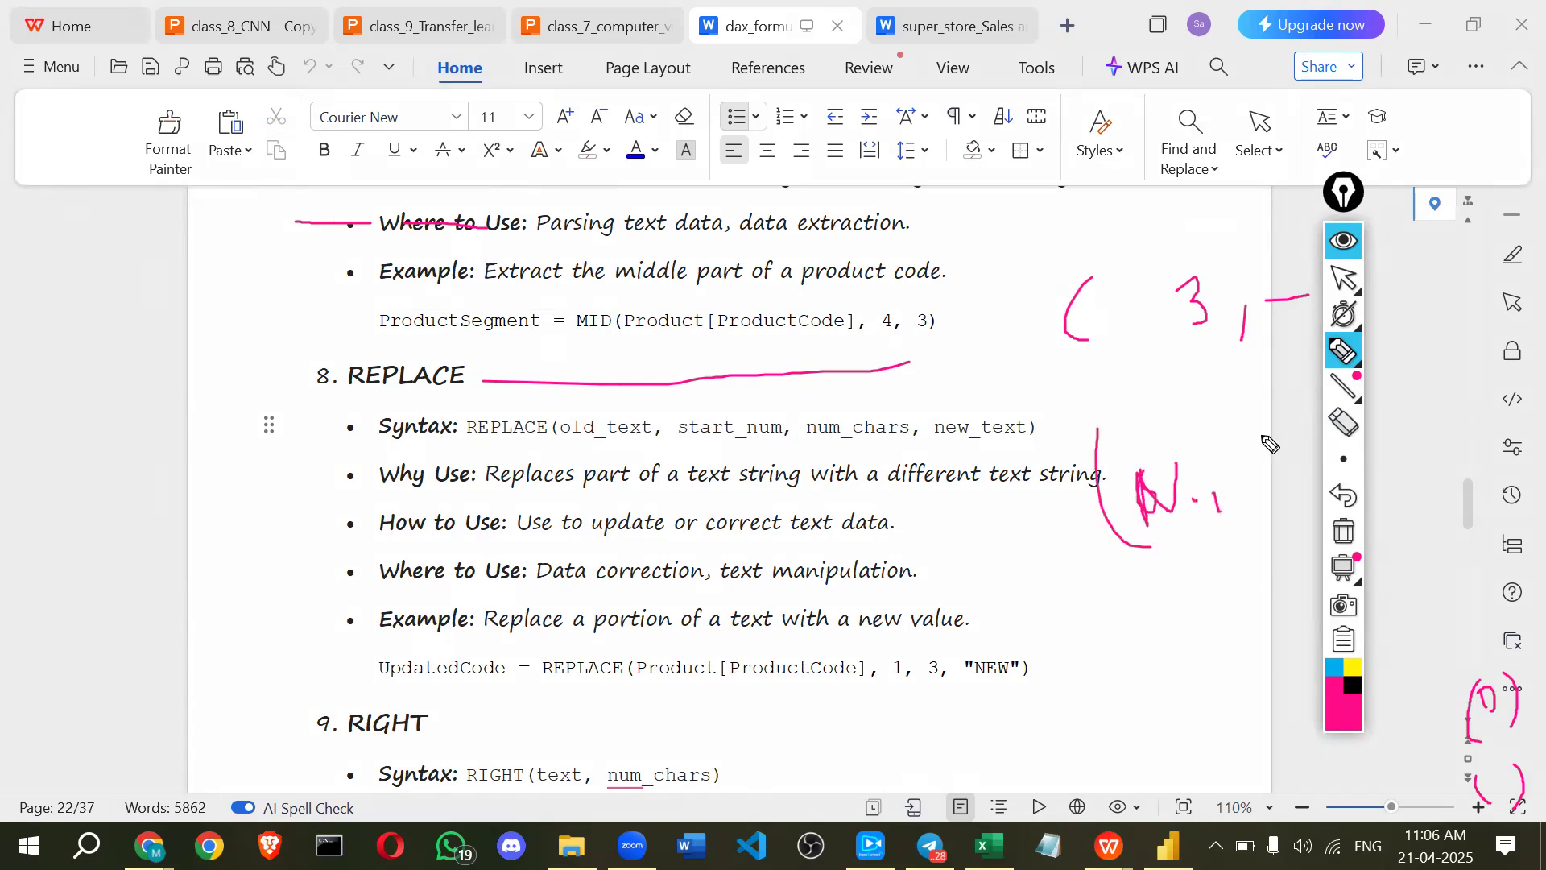
- Handwrite the bracketed argument pair "New", "Old" in ink to the side of the REPLACE entry
mouse_move(1266, 409)
mouse_down()
mouse_move(1262, 449)
mouse_move(1295, 435)
mouse_move(1310, 456)
mouse_up()
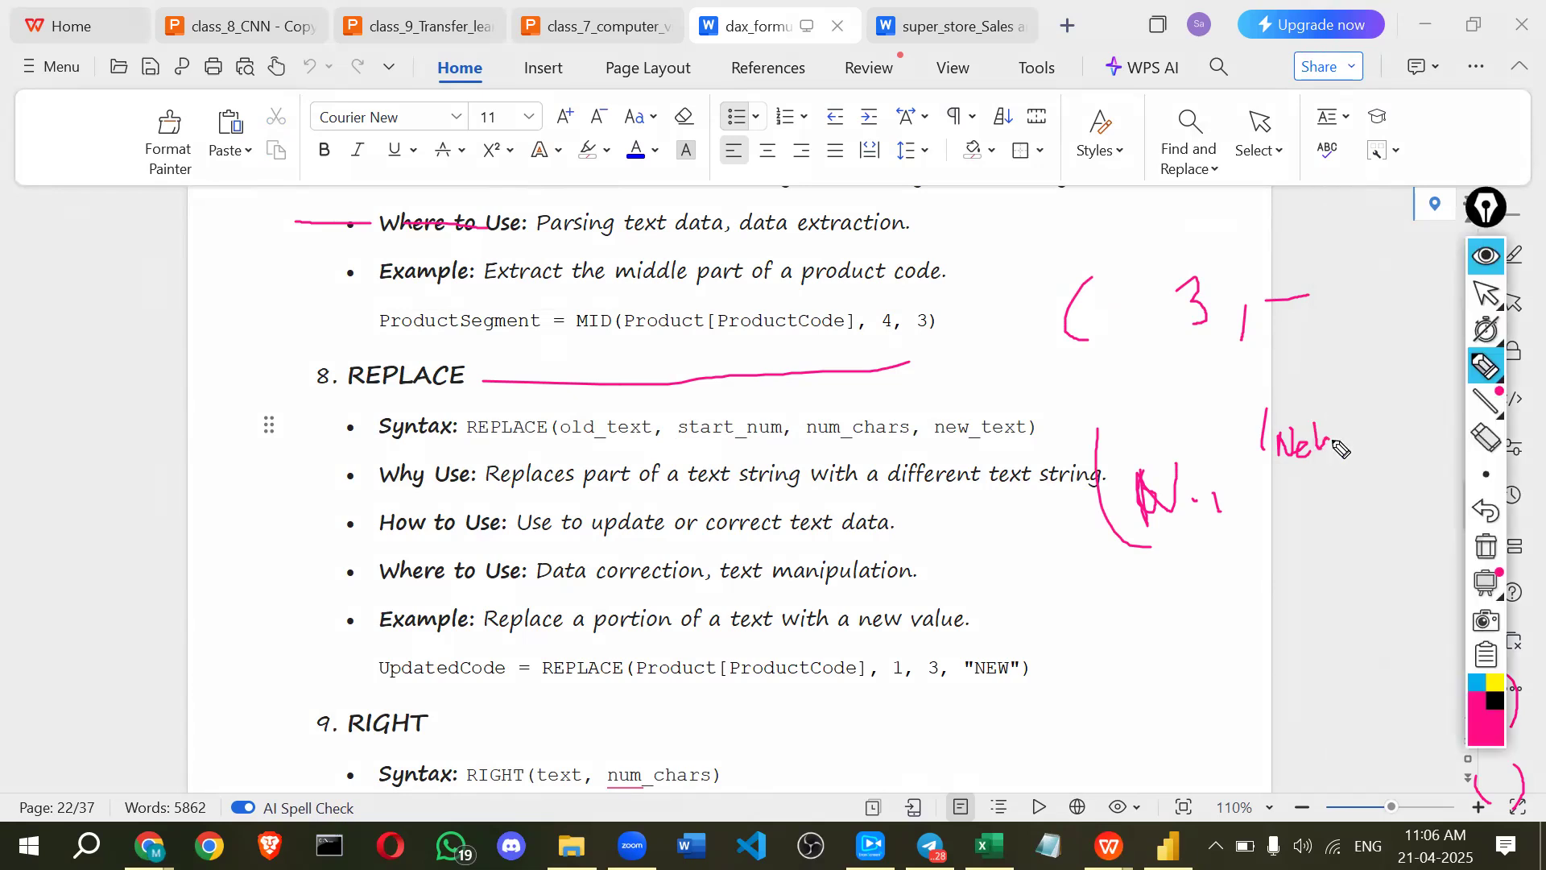
click(1342, 396)
mouse_move(1314, 425)
mouse_down()
mouse_move(1345, 423)
mouse_move(1352, 397)
mouse_up()
drag(1371, 425, 1377, 439)
mouse_move(1406, 376)
mouse_down()
mouse_move(1405, 393)
mouse_move(1447, 354)
mouse_move(1385, 380)
mouse_up()
drag(1390, 370, 1392, 377)
drag(1446, 313, 1447, 324)
drag(1454, 306, 1441, 427)
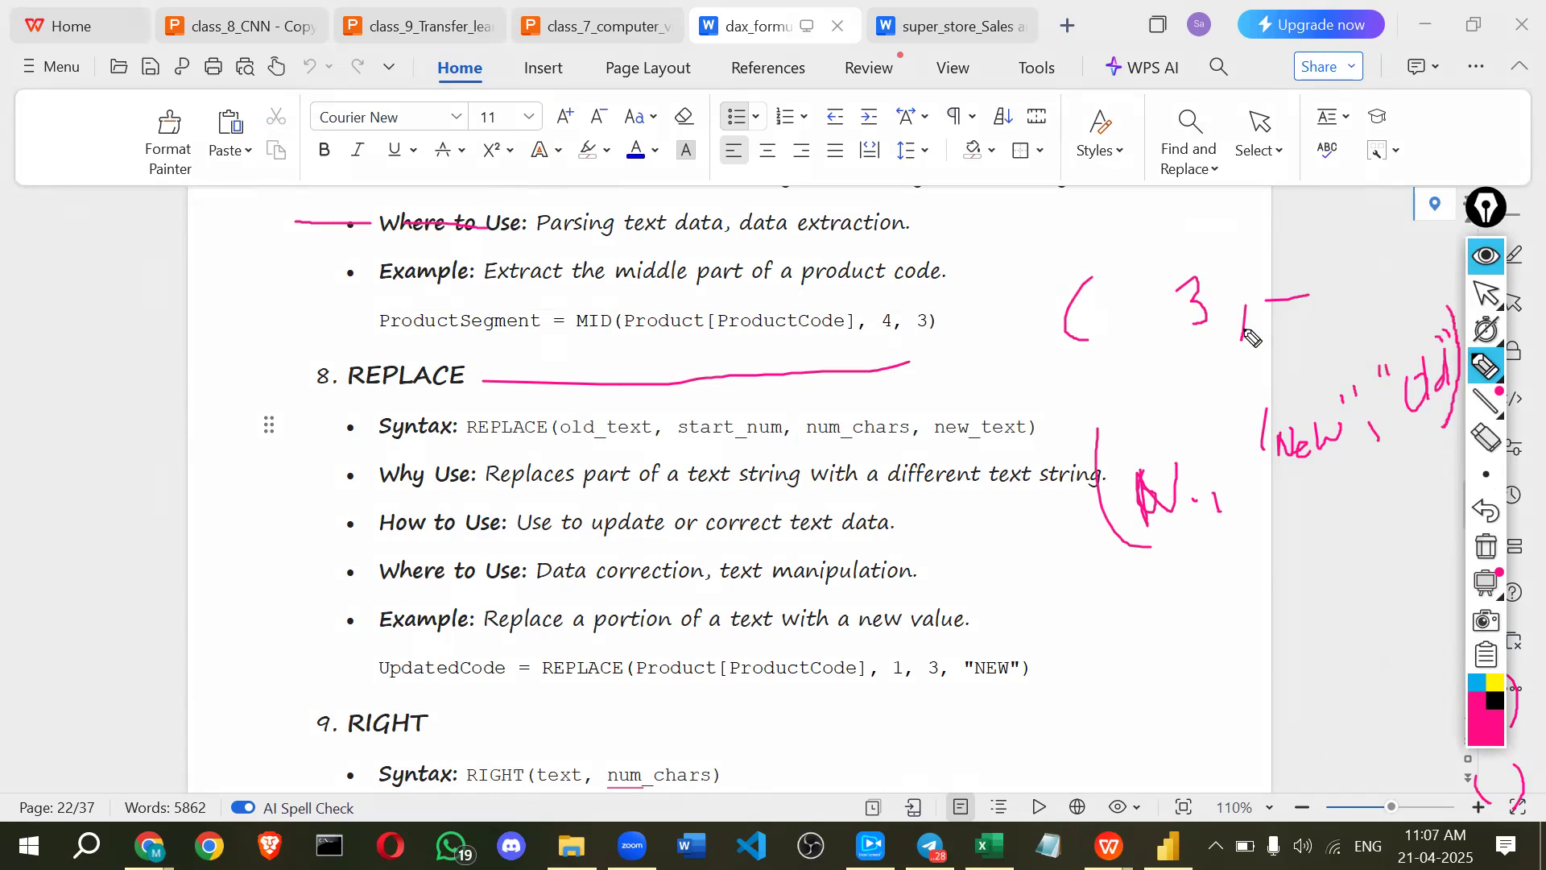
- Underline the handwritten 3 and the REPLACE heading, write "Sub" before the lower bracket, and hide the ink annotations
drag(1185, 347, 1250, 327)
drag(306, 390, 400, 376)
mouse_move(1074, 555)
mouse_down()
mouse_move(1063, 546)
mouse_move(1099, 548)
mouse_up()
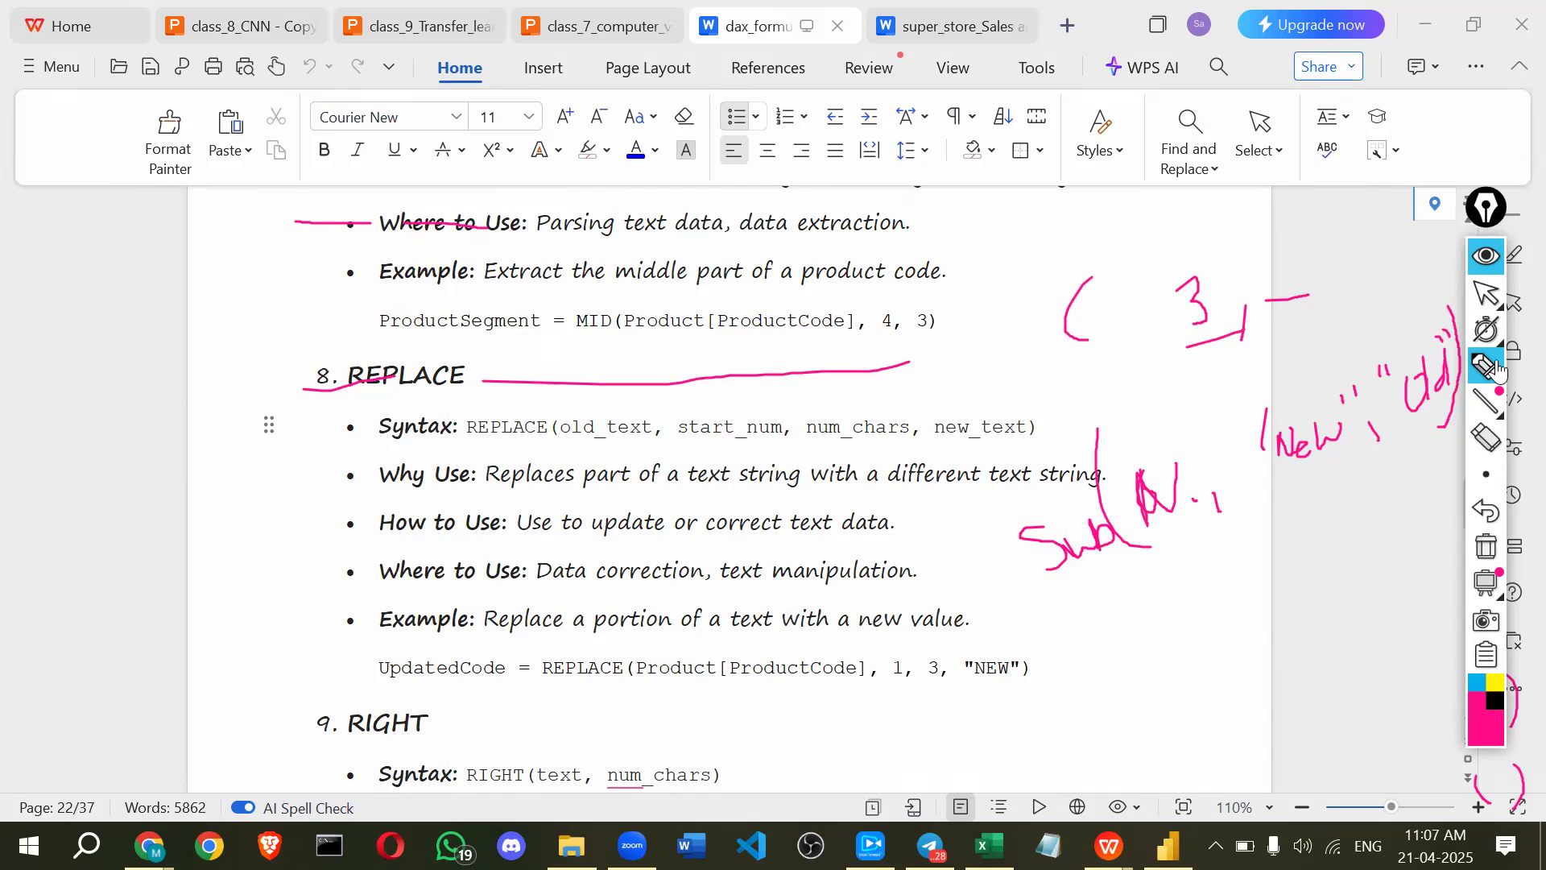
click(1484, 259)
- Read past the RIGHT entry to SUBSTITUTE and highlight the new_text argument in its syntax
scroll(562, 475, down, 3)
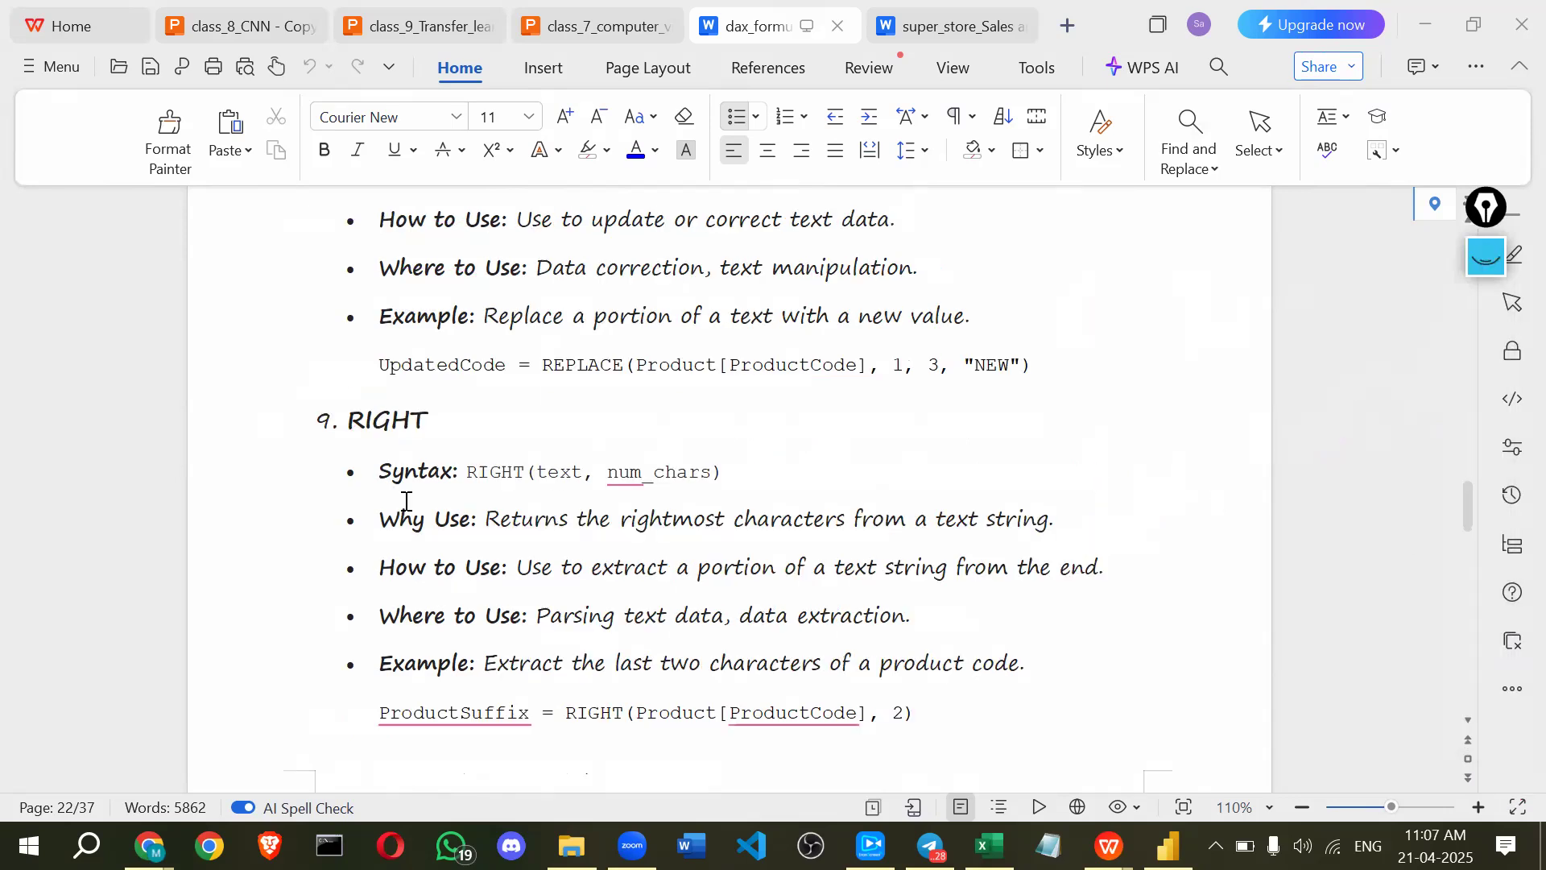
scroll(393, 451, down, 1)
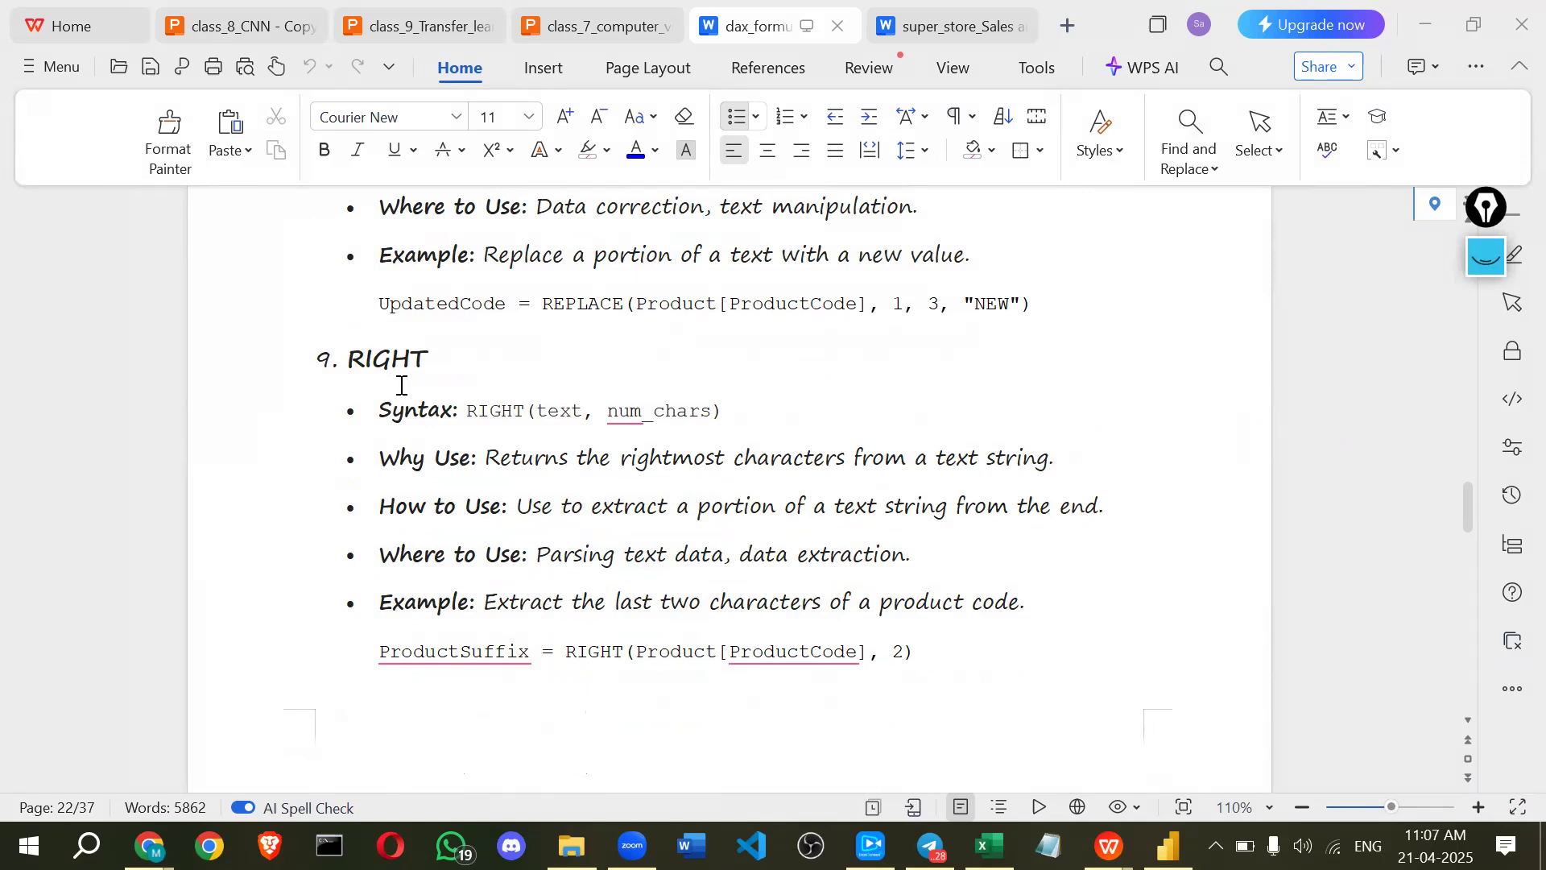
scroll(401, 385, down, 2)
scroll(401, 385, down, 4)
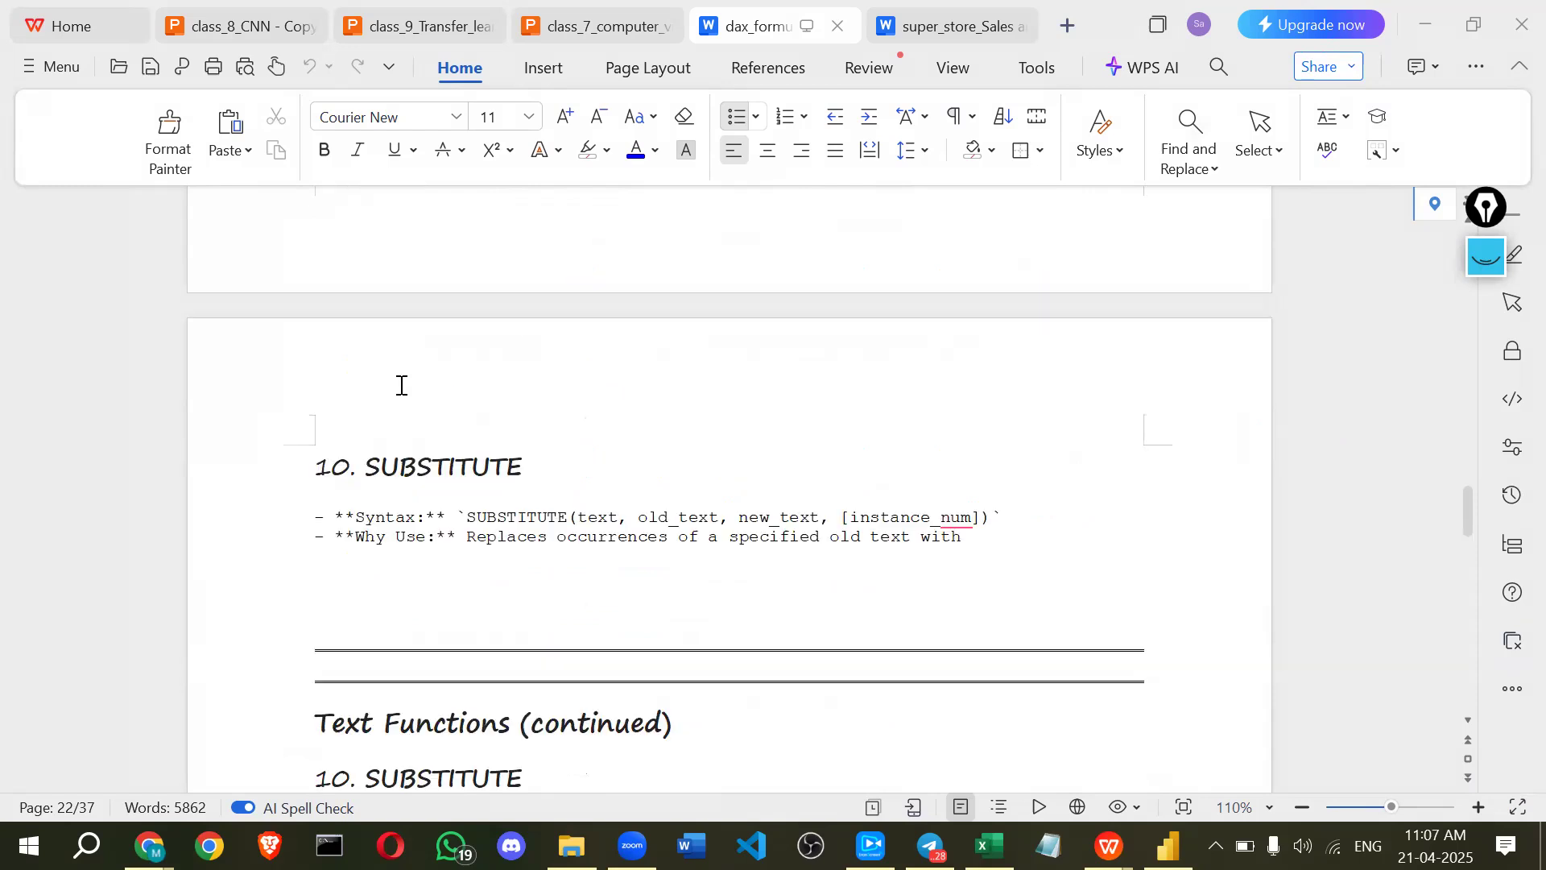
scroll(386, 400, down, 1)
drag(649, 456, 719, 456)
double_click(841, 456)
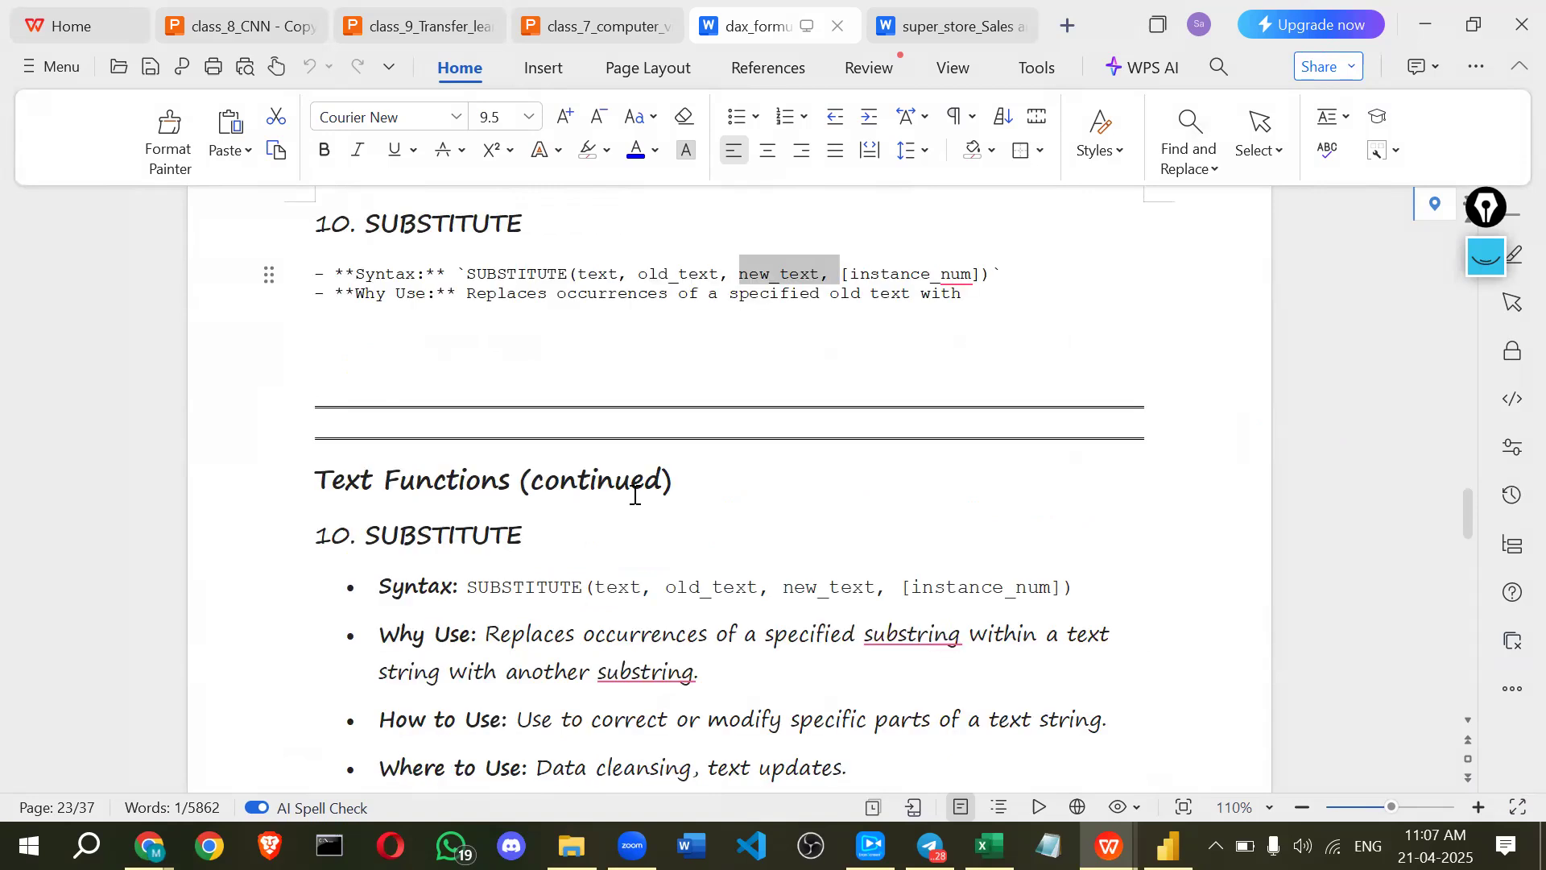
- Go back to the REPLACE entry and highlight its start_num argument for comparison with SUBSTITUTE
scroll(628, 490, up, 2)
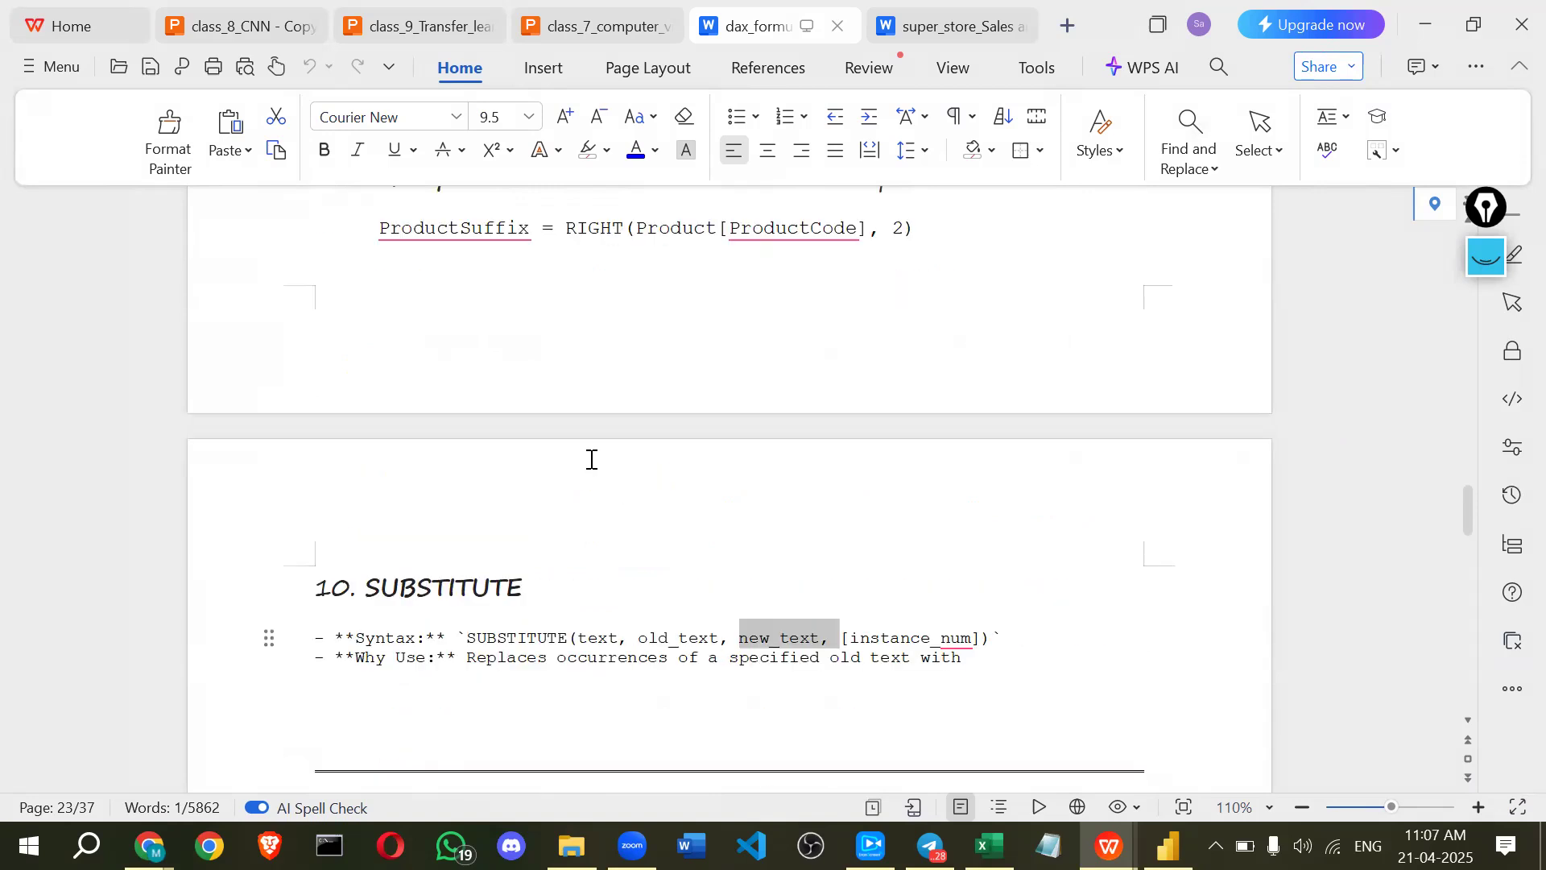
scroll(590, 455, up, 10)
scroll(656, 382, up, 4)
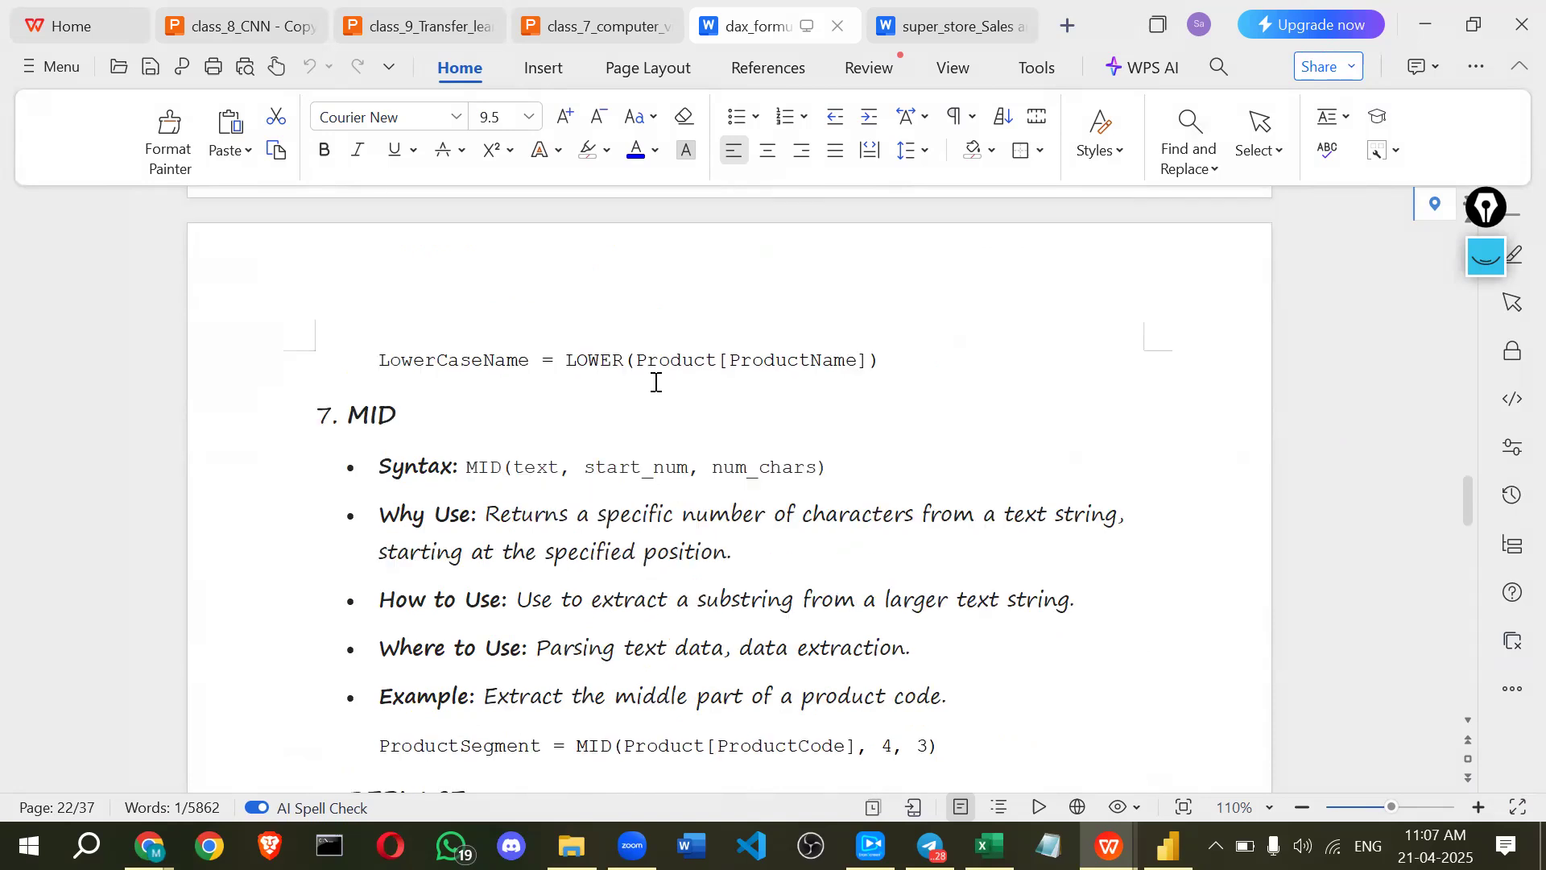
scroll(656, 384, down, 5)
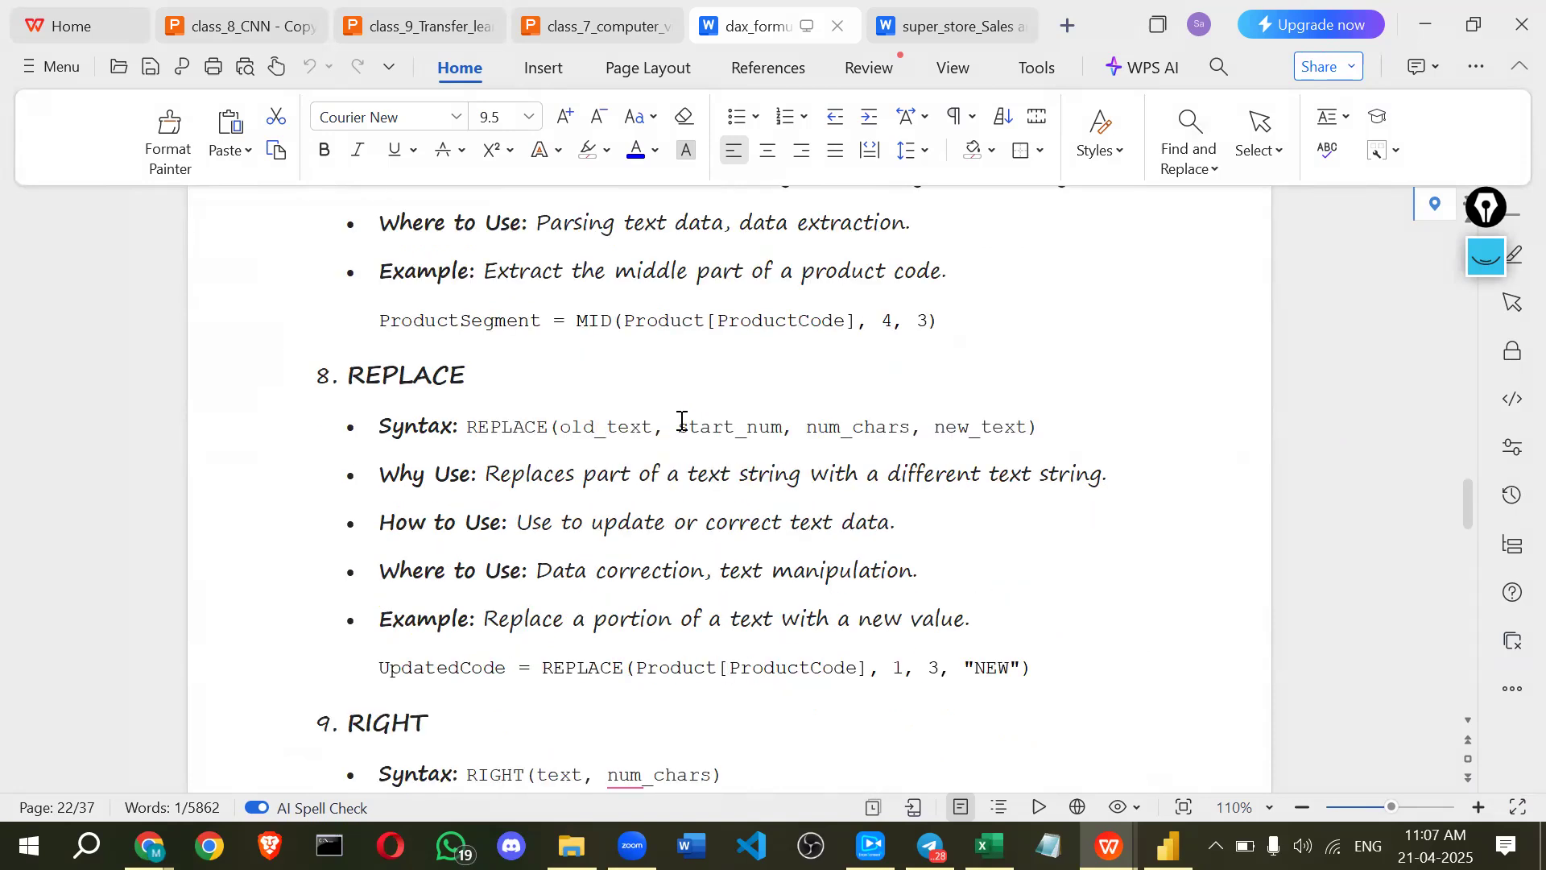
double_click(779, 433)
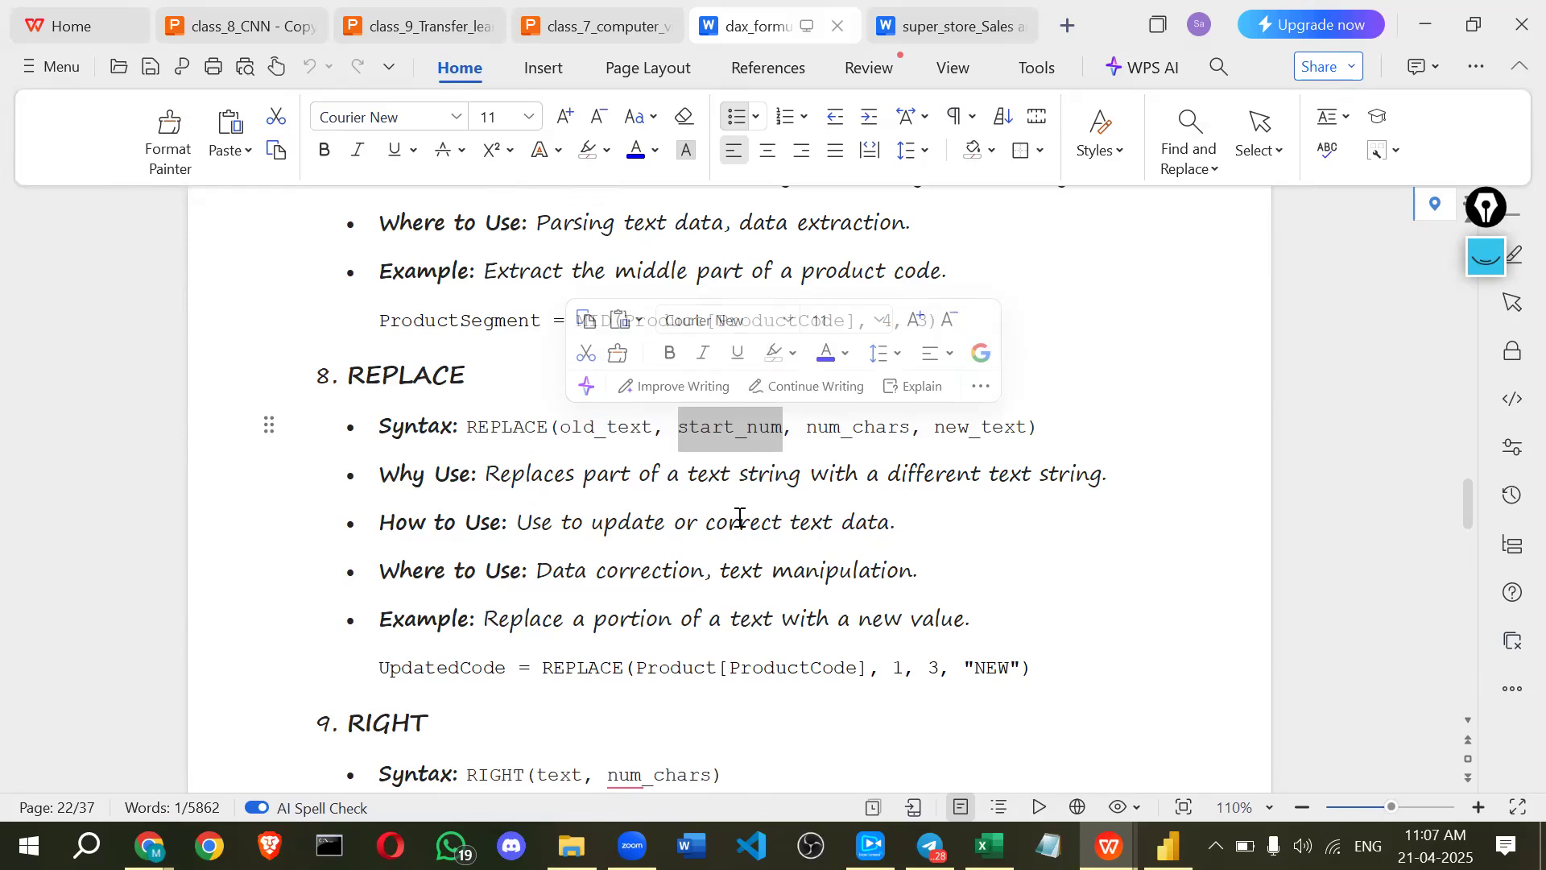
- Review the SUBSTITUTE entry under Text Functions (continued), including its syntax and the "Old" to "New" example
scroll(739, 518, down, 6)
scroll(739, 515, down, 9)
scroll(564, 539, up, 1)
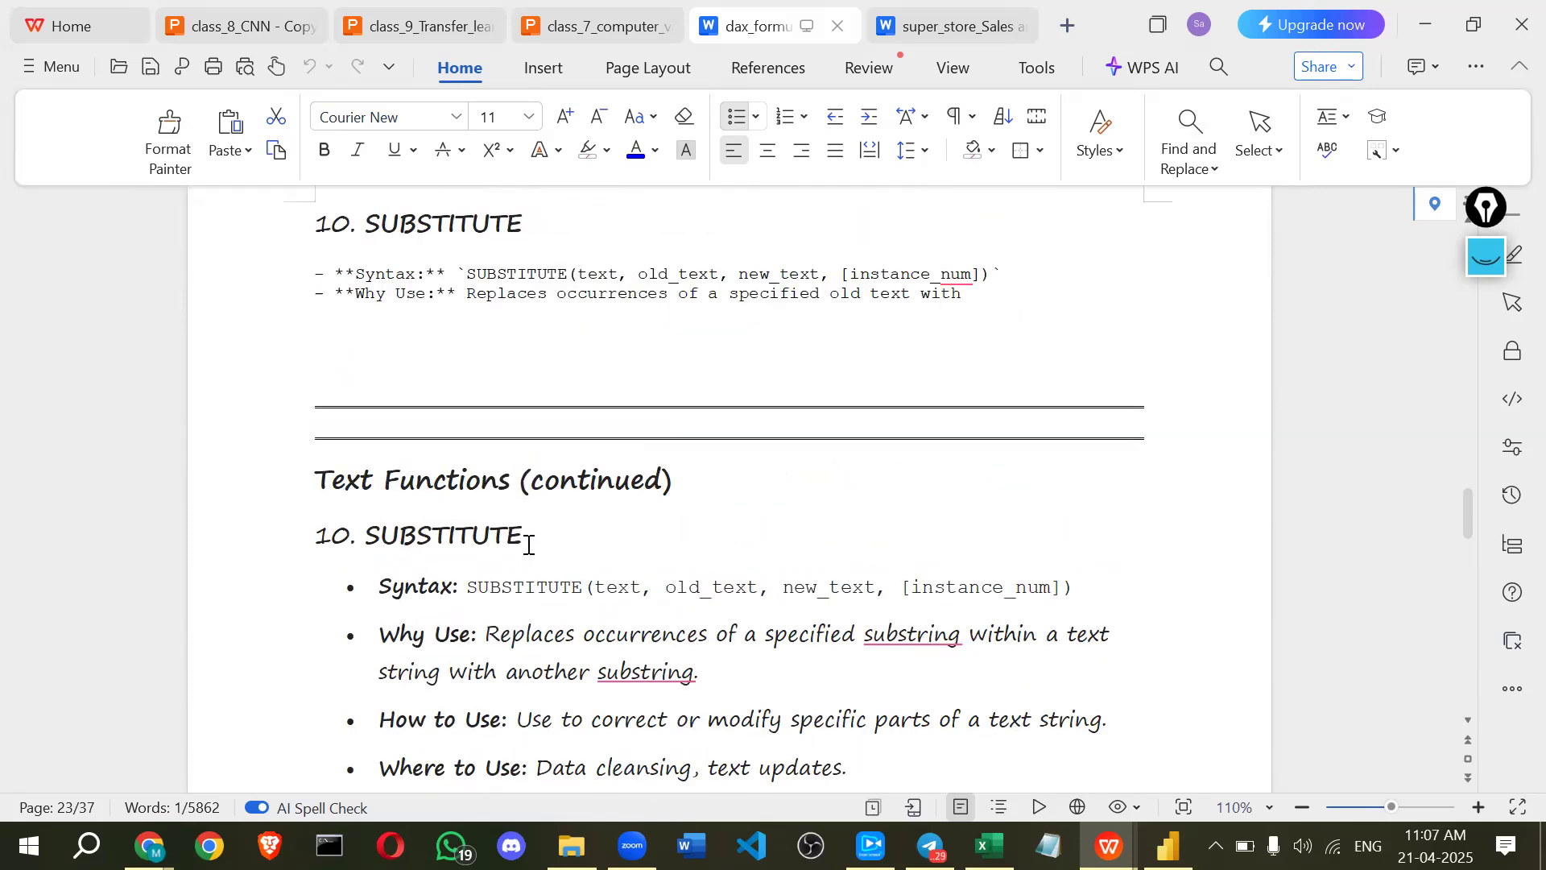
scroll(334, 531, up, 2)
scroll(335, 529, down, 8)
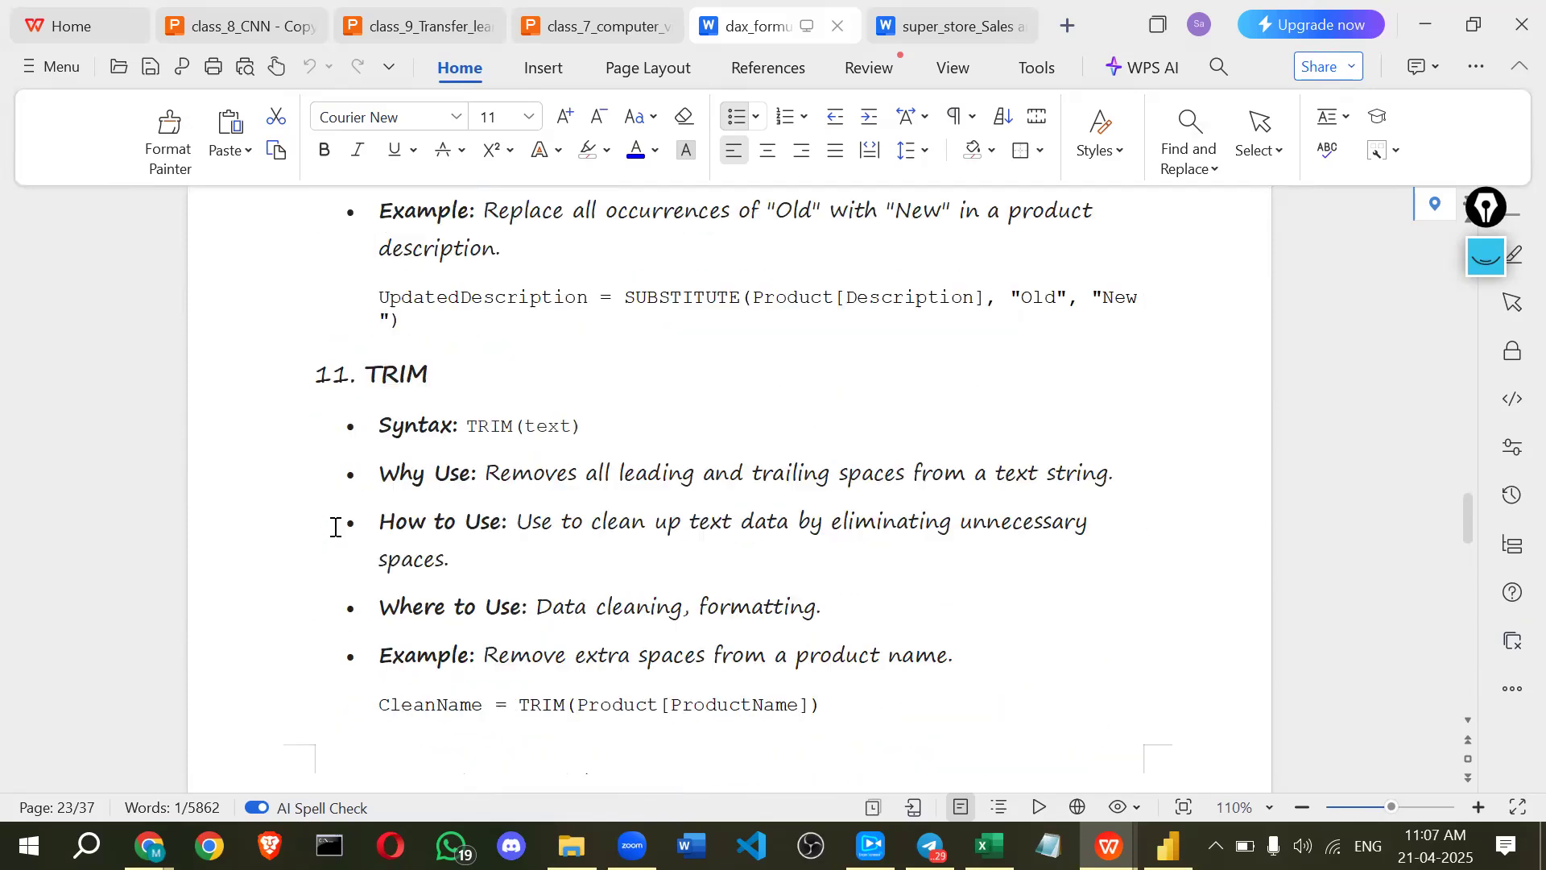
scroll(352, 468, up, 2)
scroll(352, 468, up, 3)
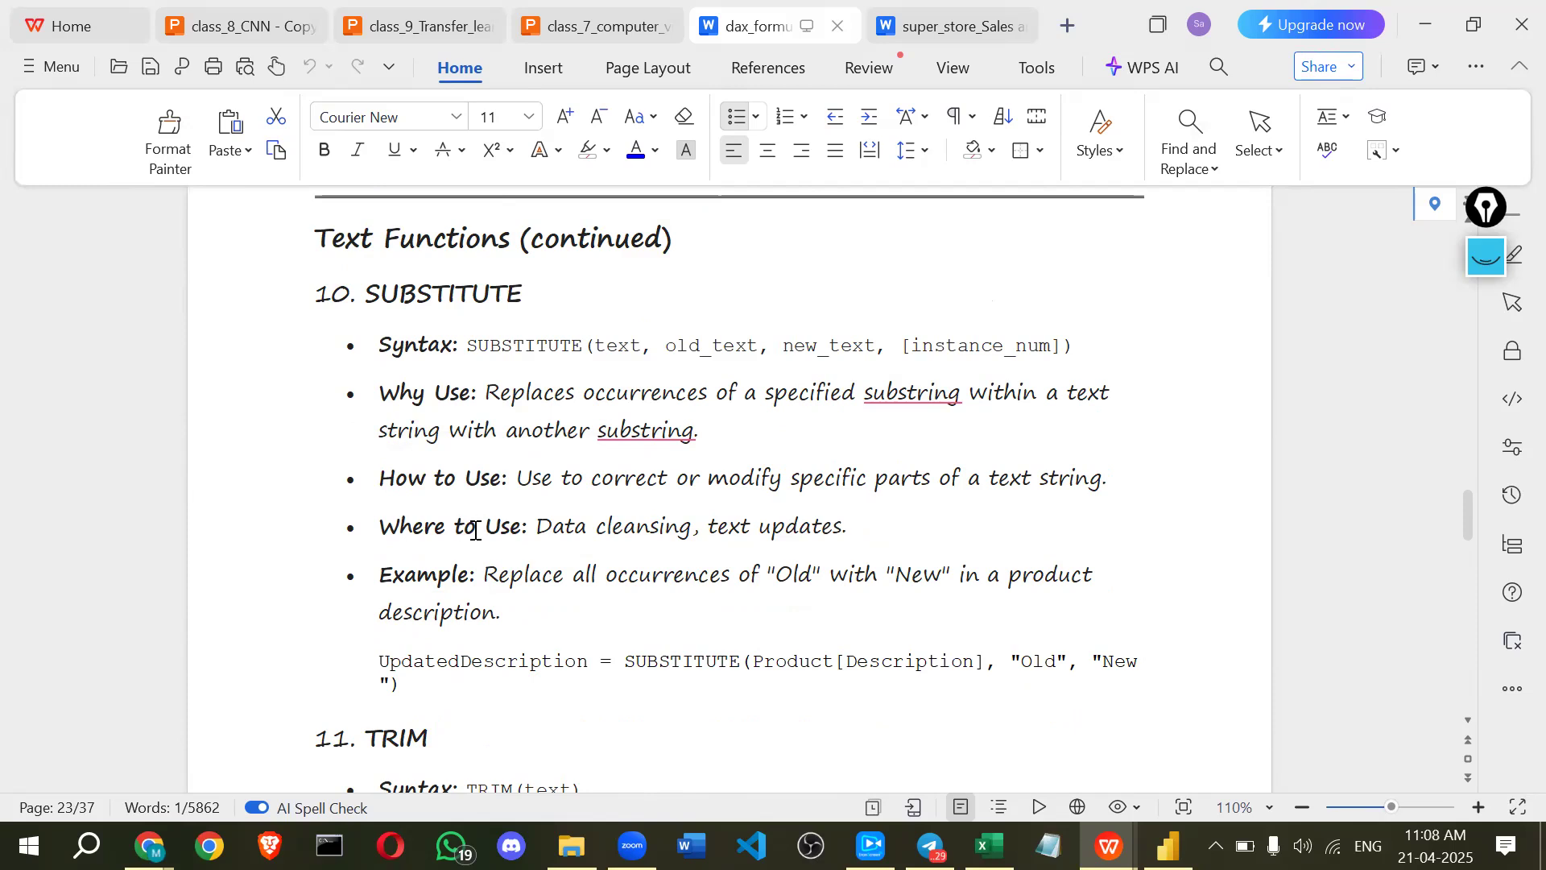
- Read on through the TRIM and UPPER entries to the syntax and example of the VALUE function
scroll(440, 531, down, 3)
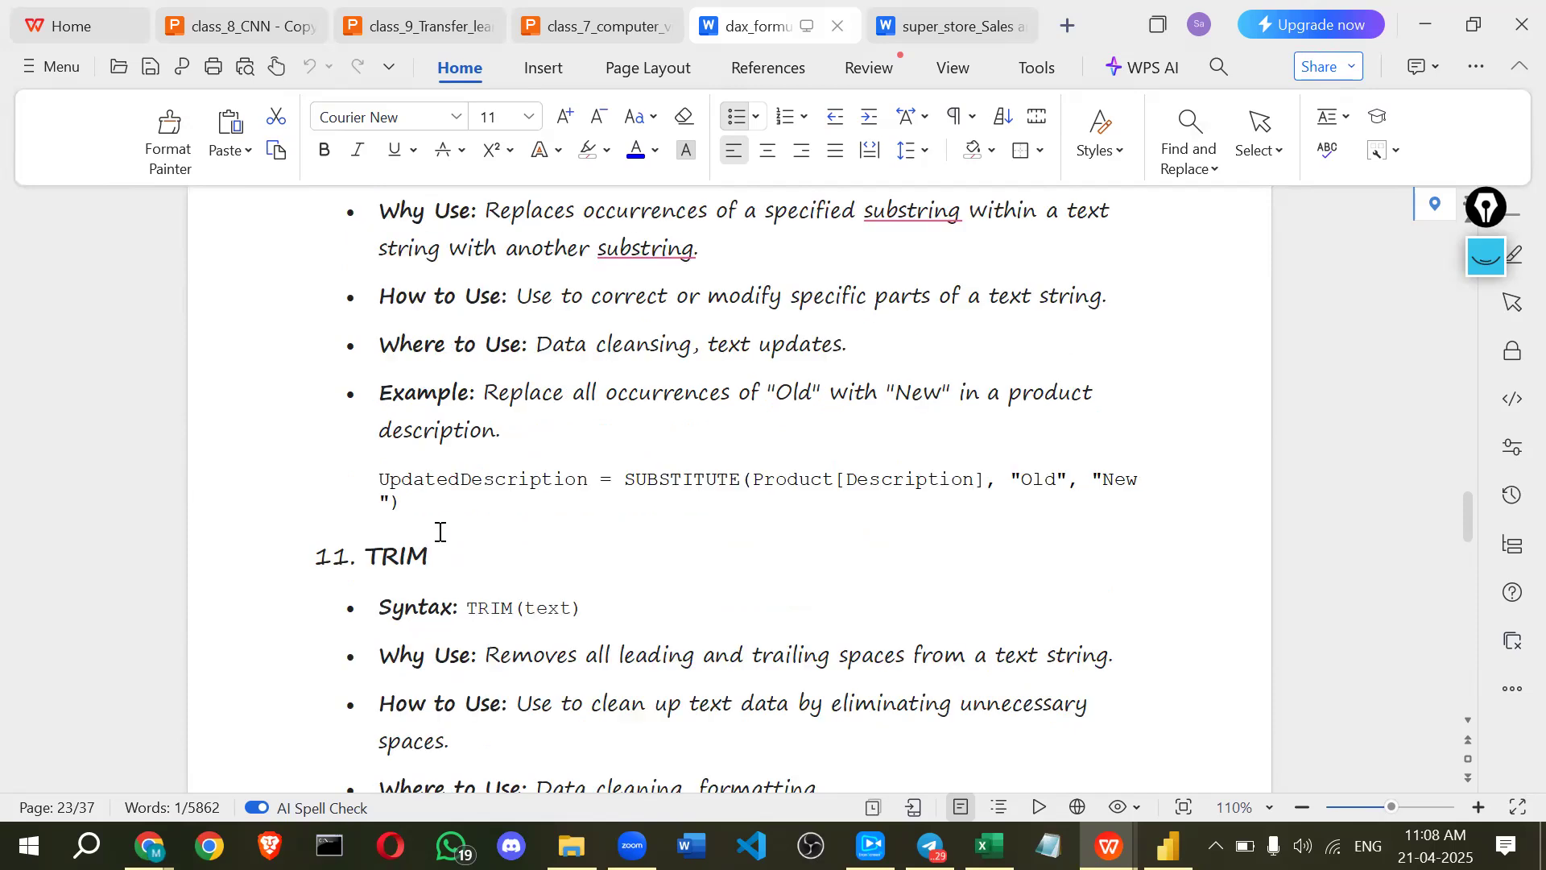
scroll(441, 531, down, 3)
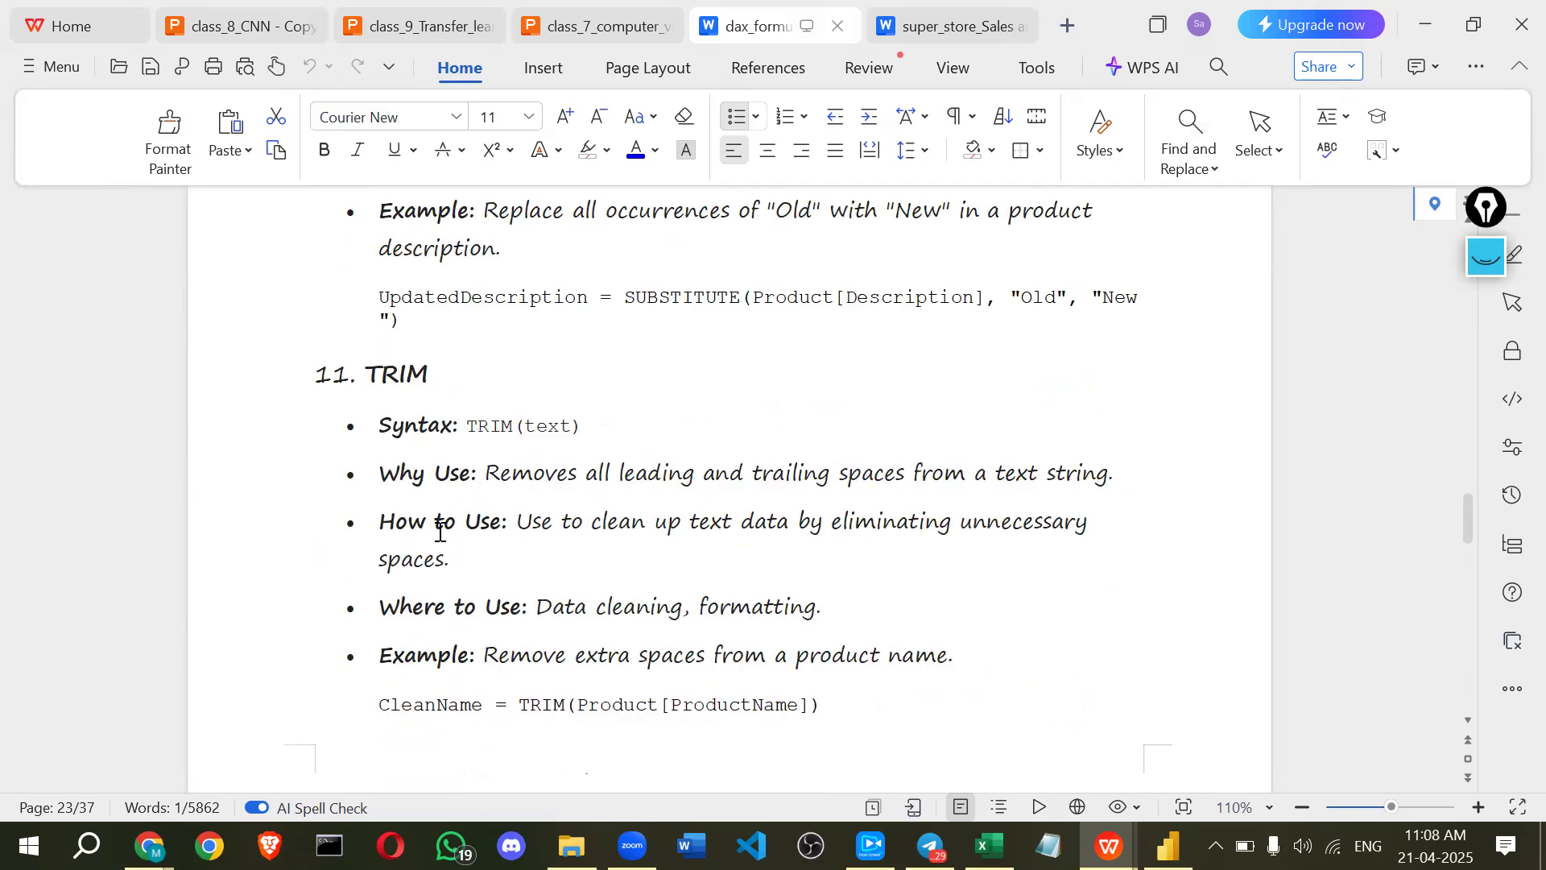
scroll(440, 533, down, 4)
scroll(441, 531, down, 9)
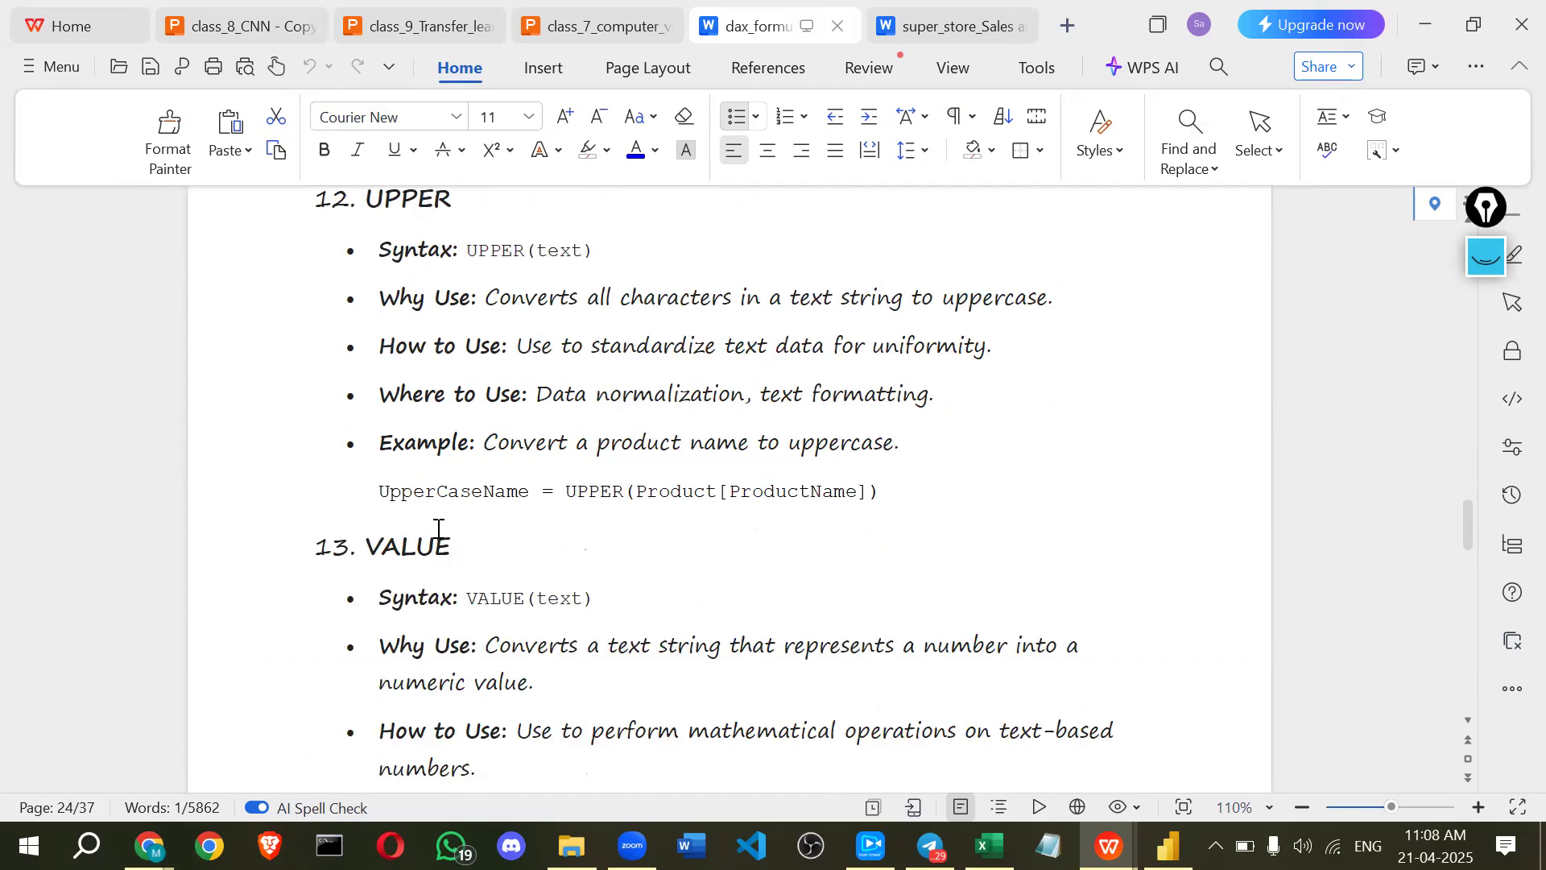
scroll(415, 540, down, 2)
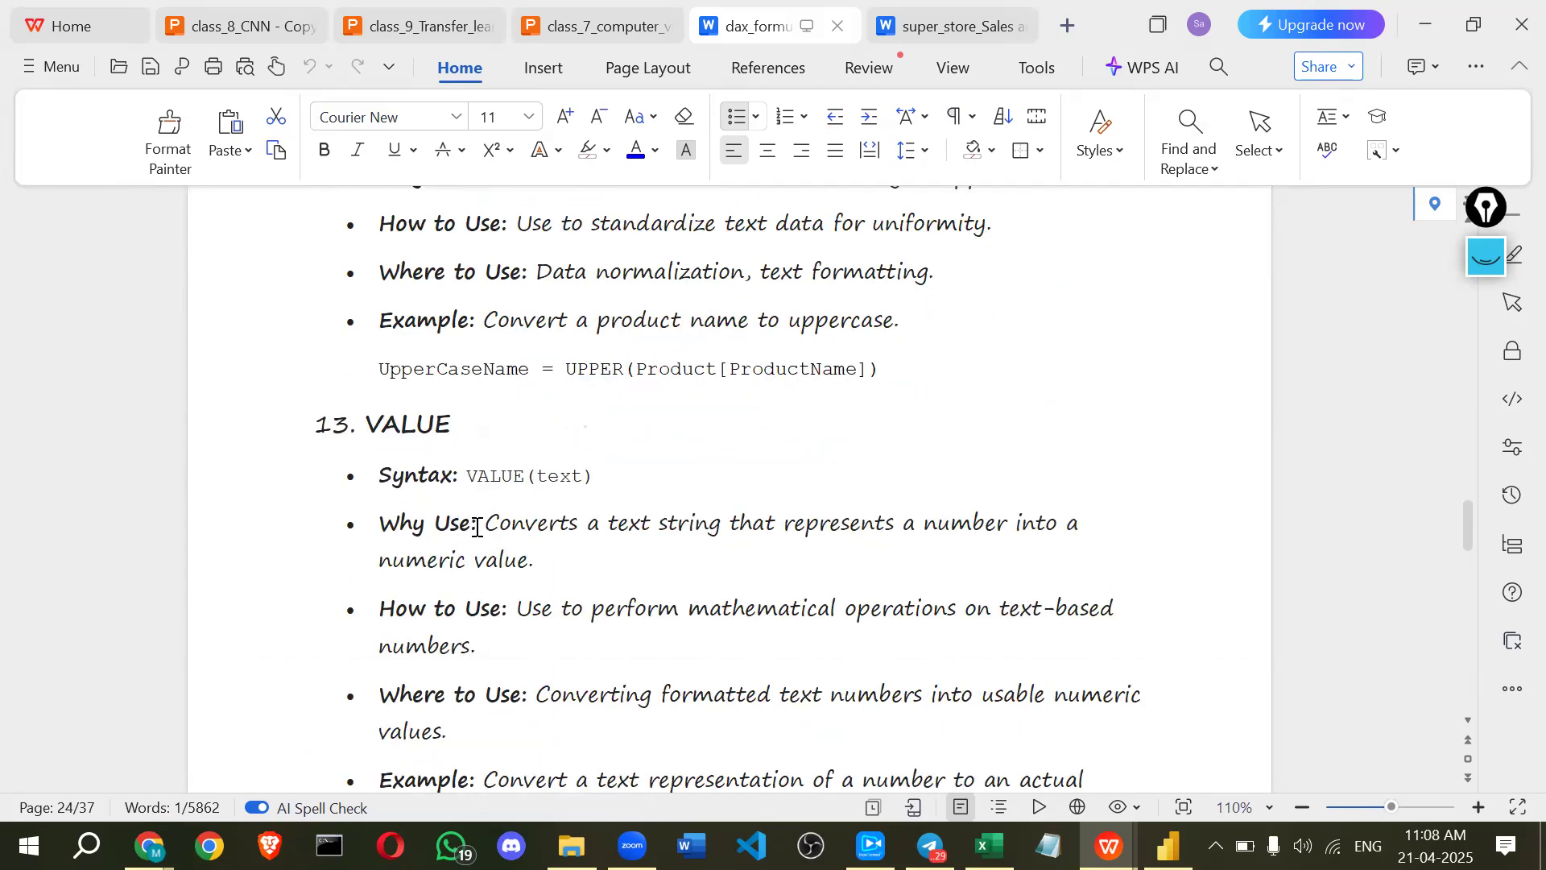
scroll(474, 528, down, 2)
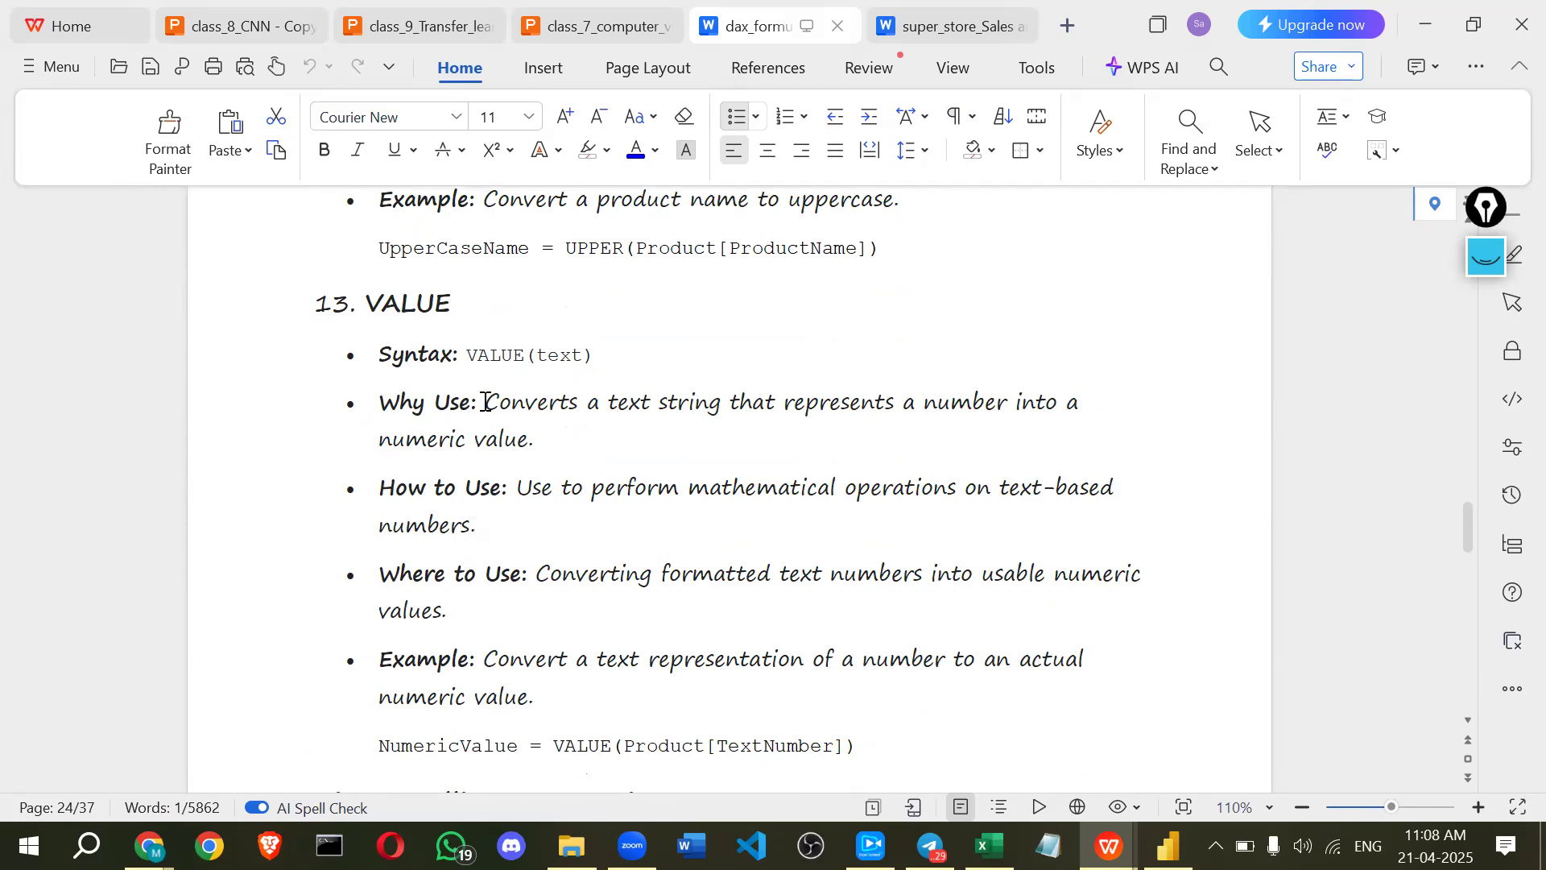
- Highlight the VALUE syntax and the words describing its numeric result, and read on to the NumericValue example
drag(486, 402, 538, 401)
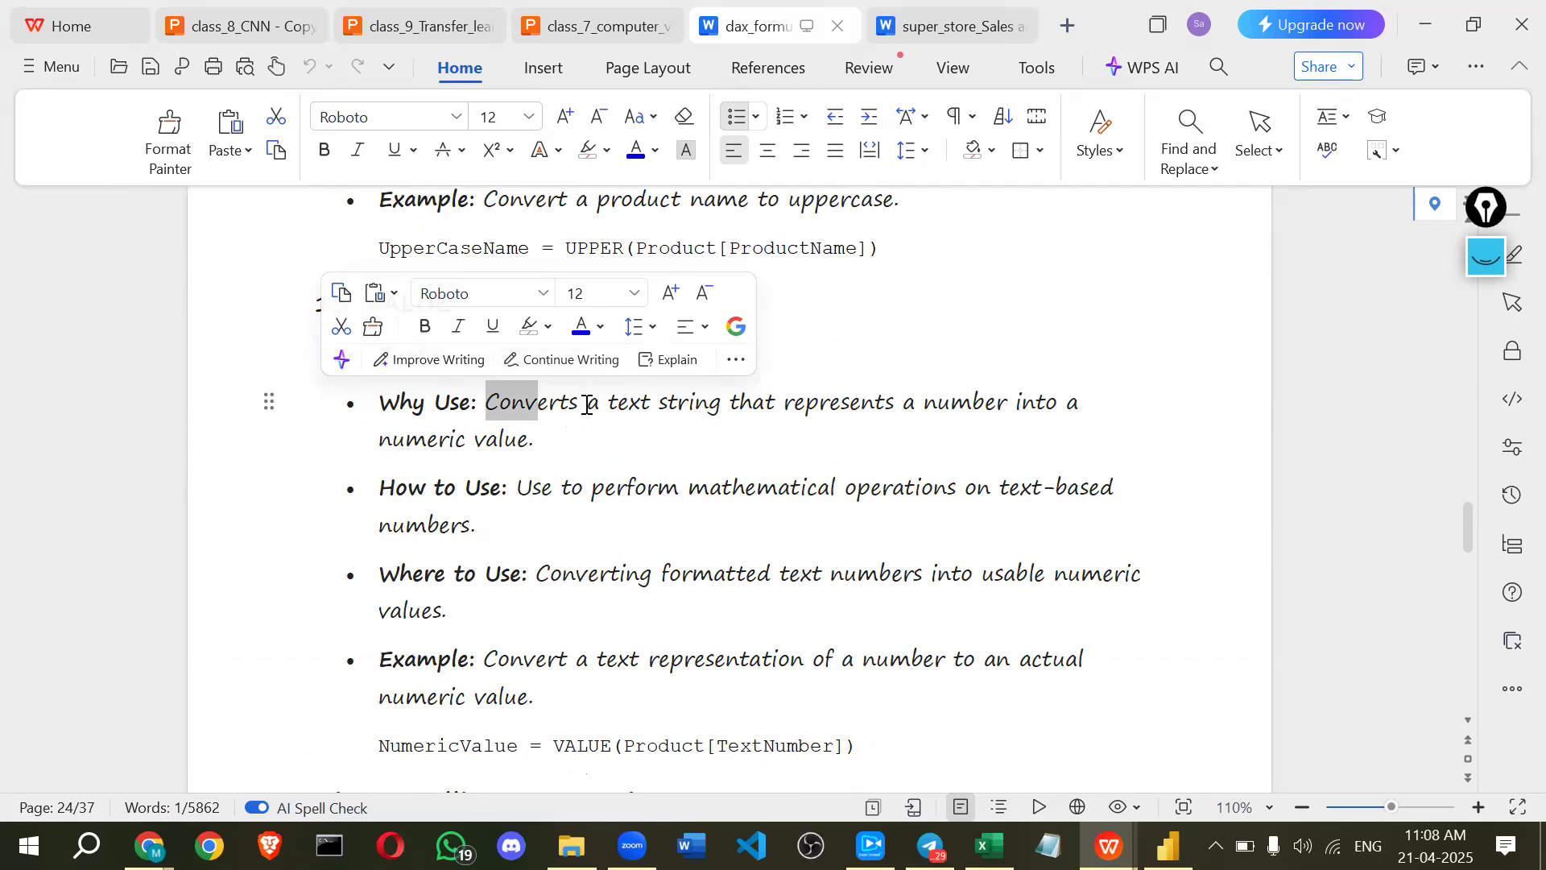
drag(467, 355, 597, 346)
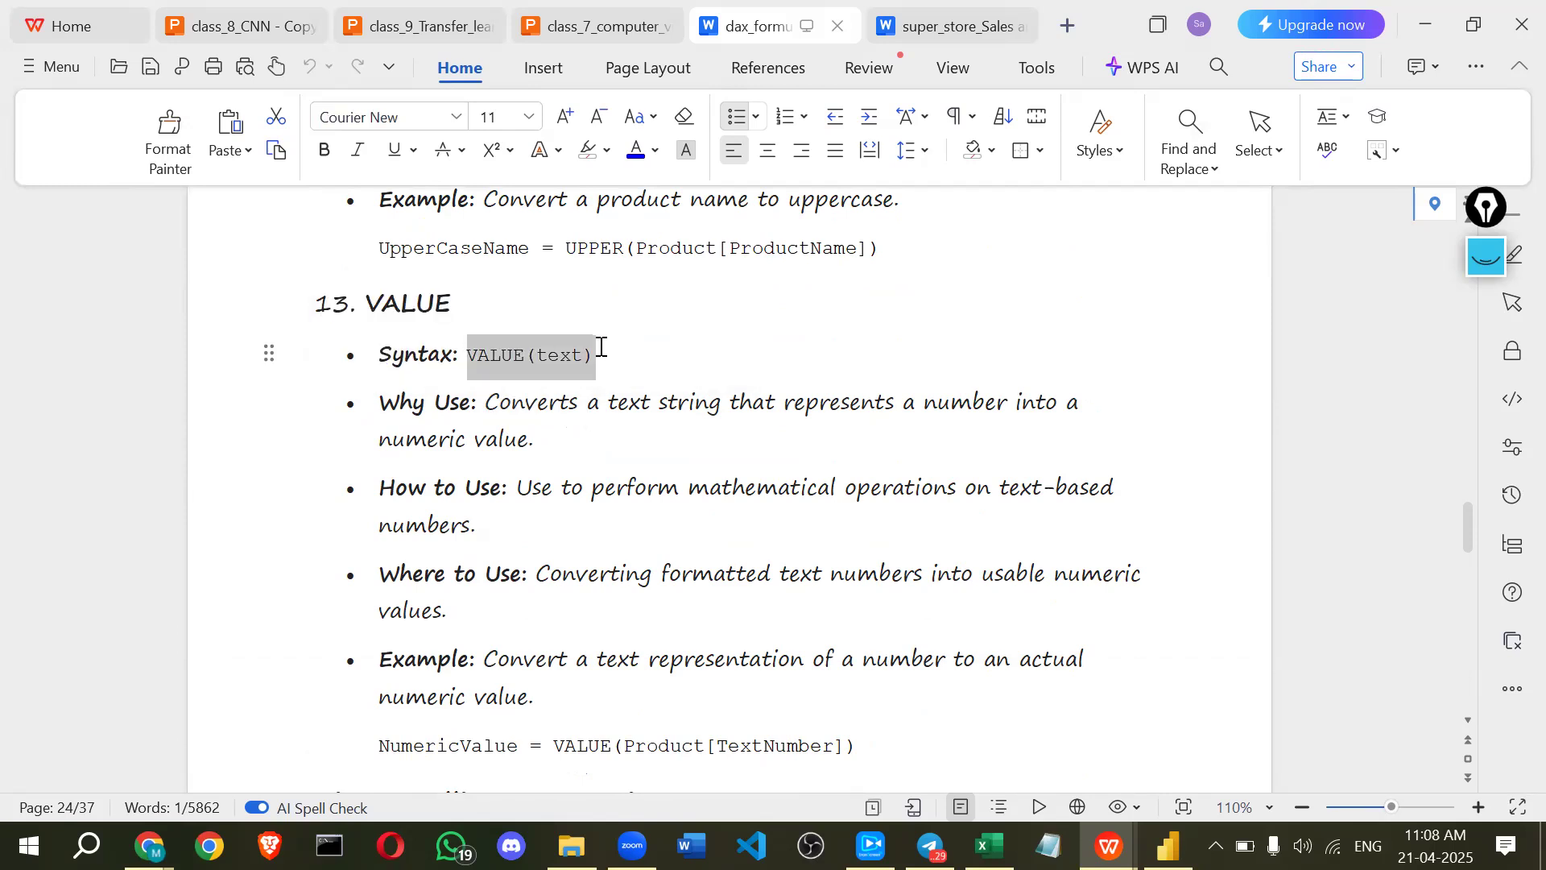
scroll(435, 386, down, 1)
drag(457, 377, 528, 376)
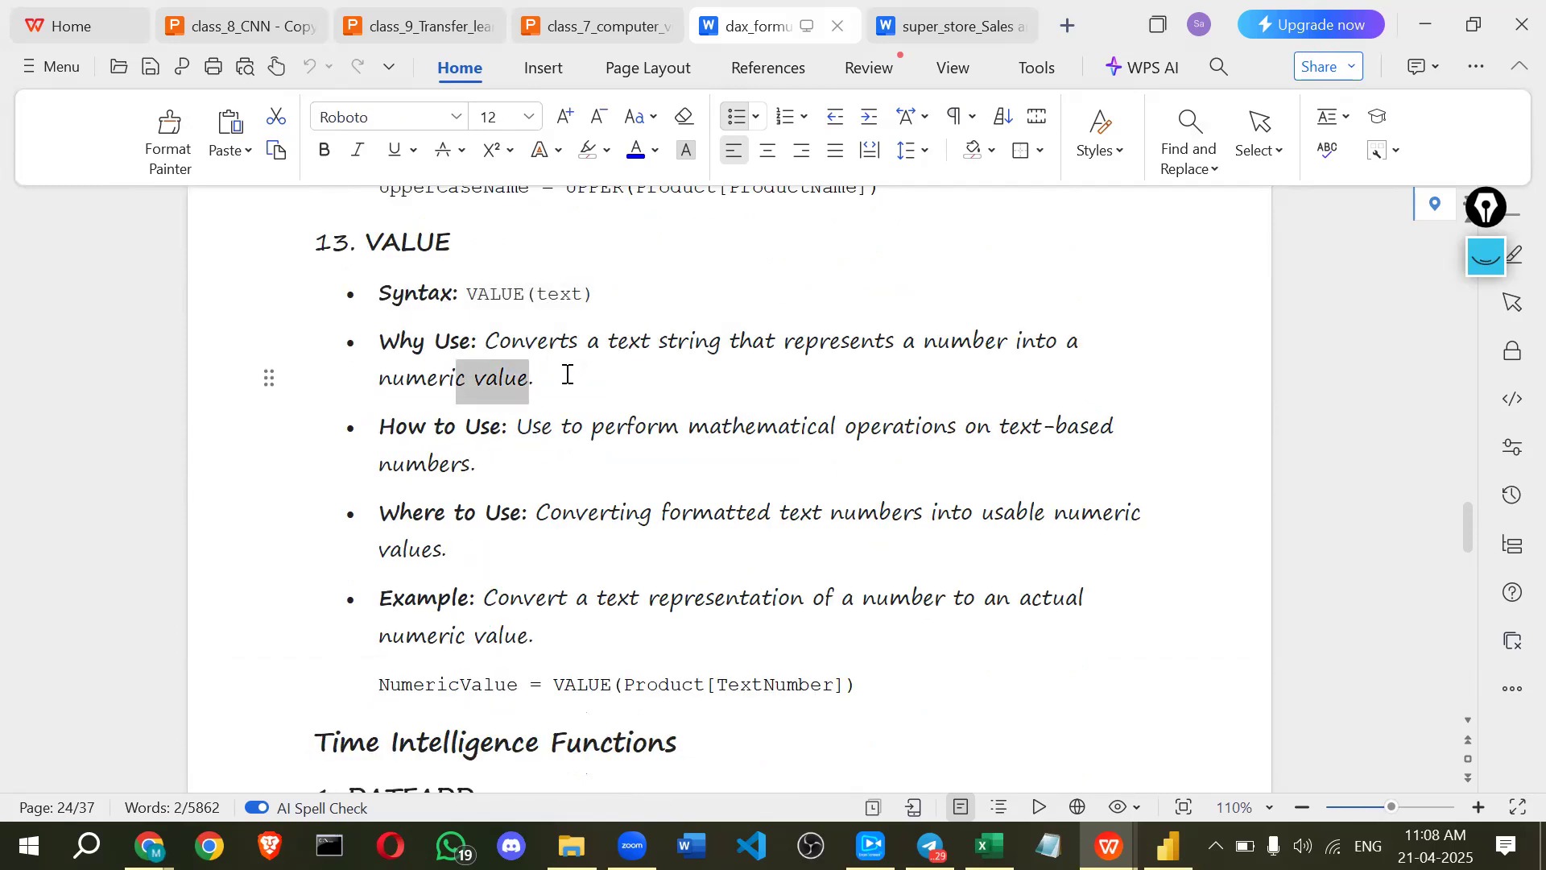
scroll(406, 519, down, 2)
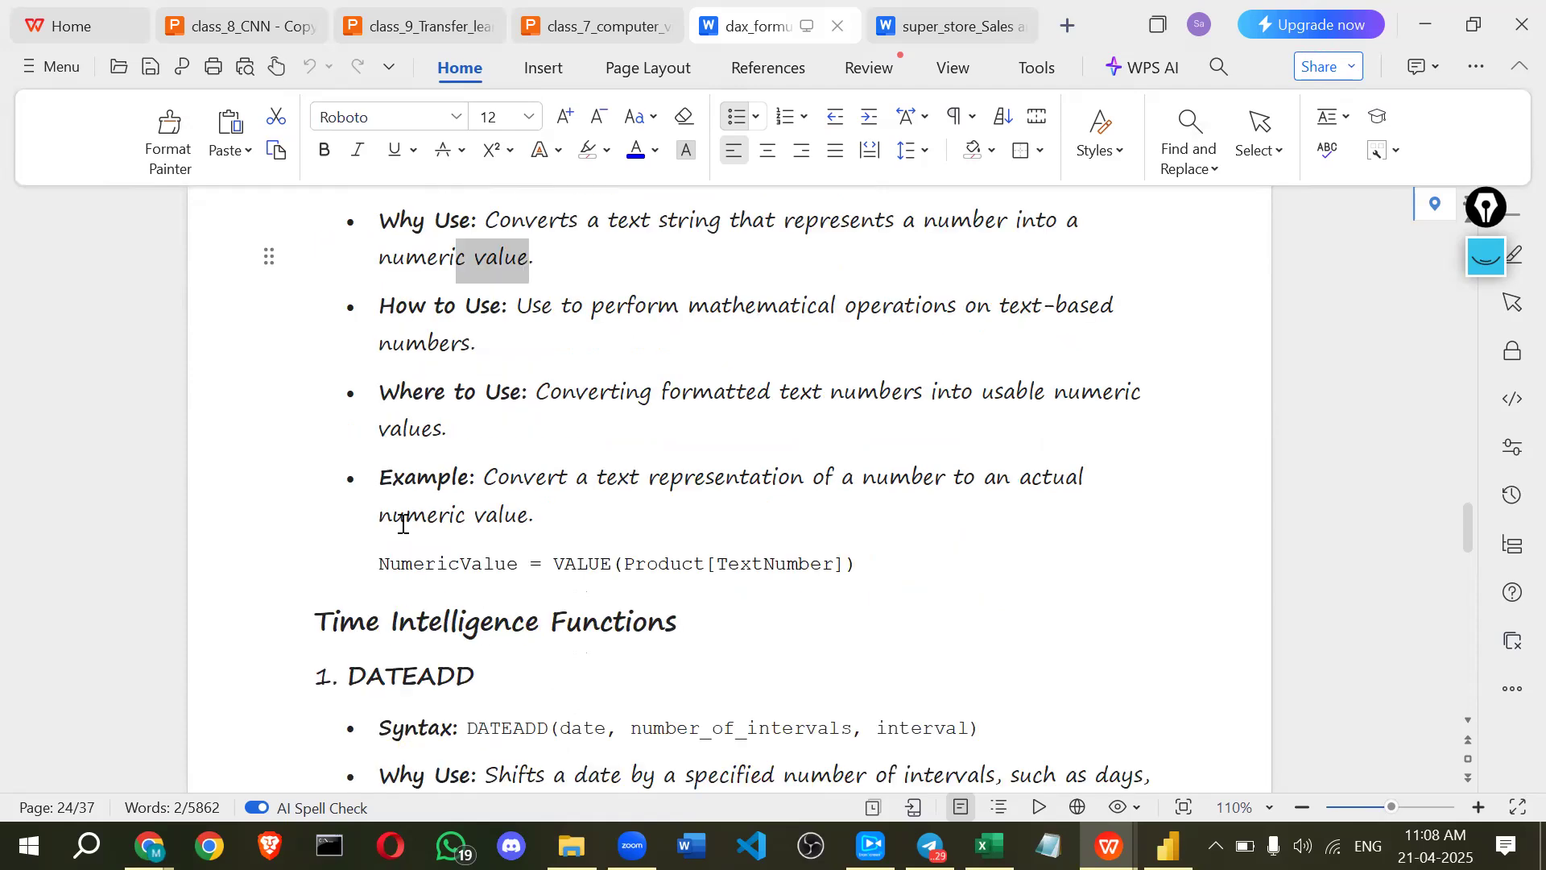
- Go to DATEADD under Time Intelligence Functions and highlight its function name and the number_of_intervals and interval arguments
scroll(341, 447, down, 4)
scroll(330, 427, down, 3)
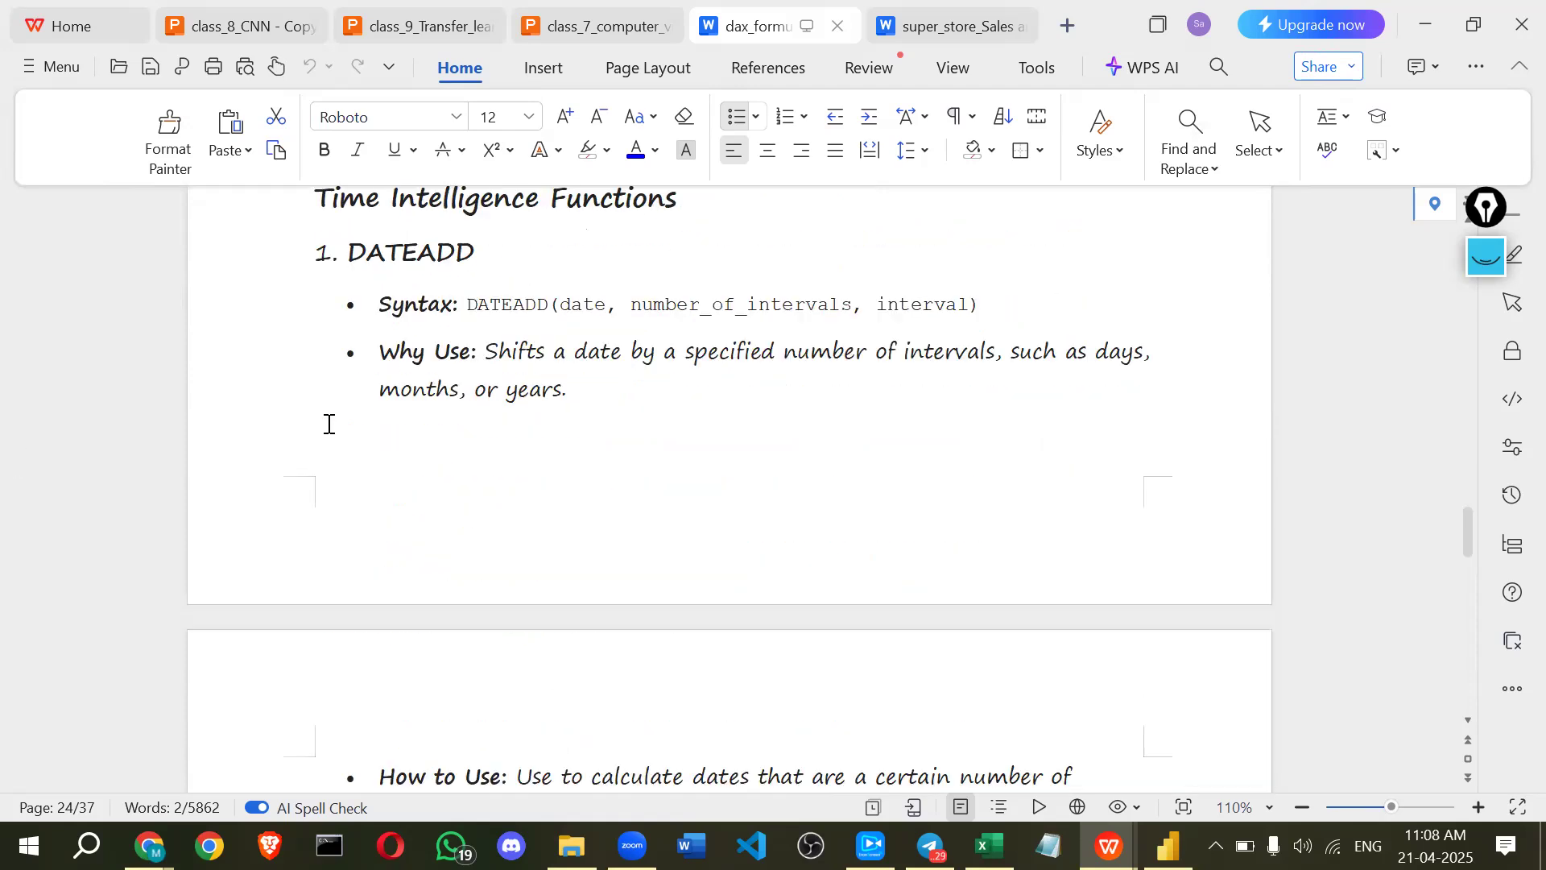
scroll(327, 425, down, 1)
scroll(392, 398, up, 3)
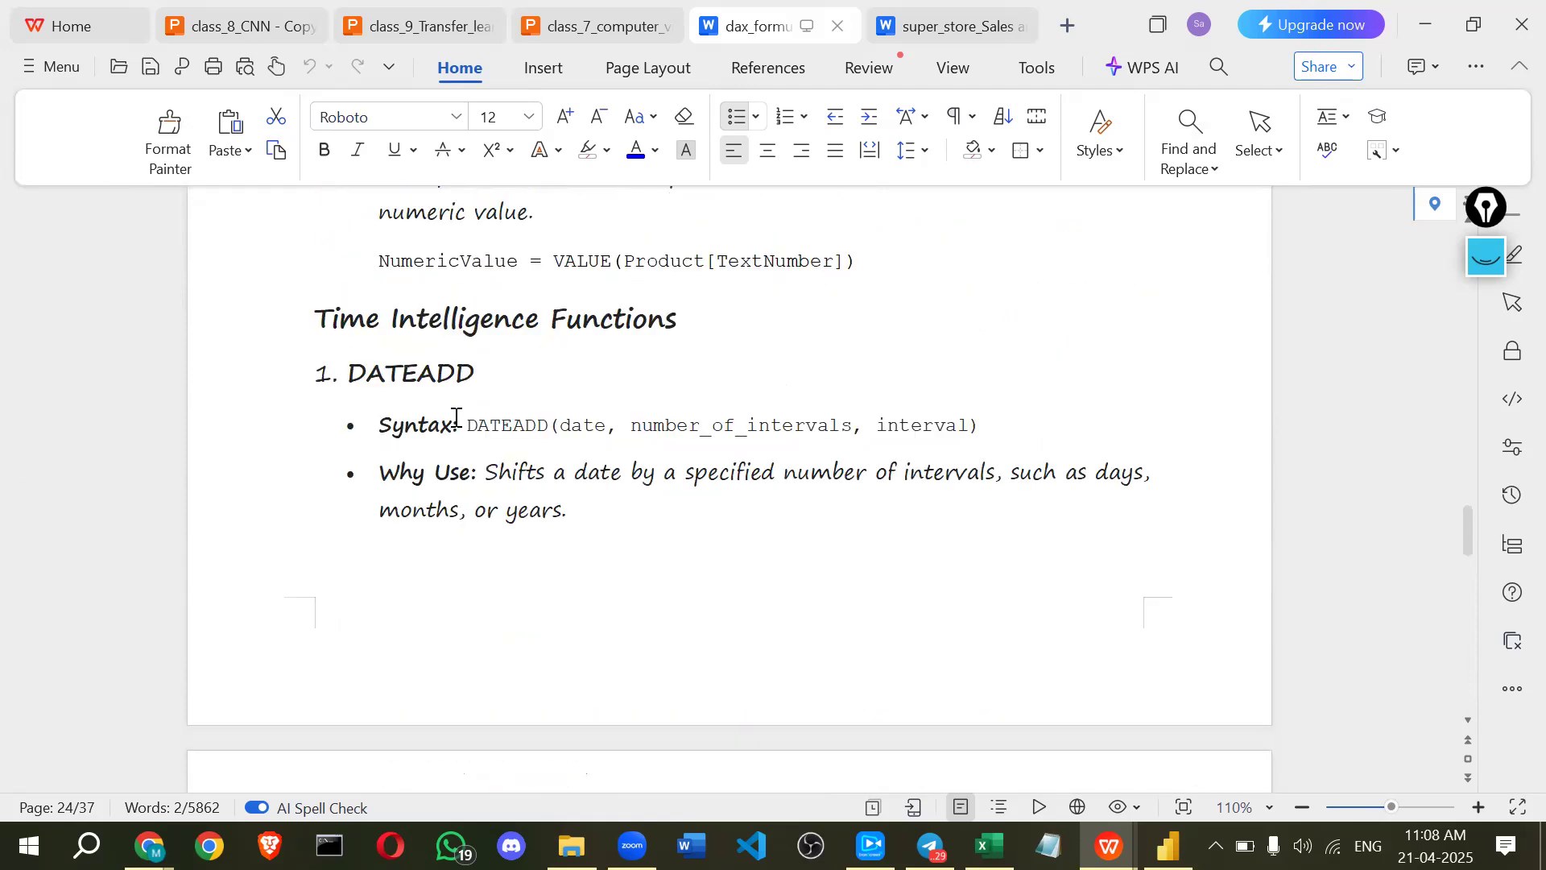
double_click(551, 428)
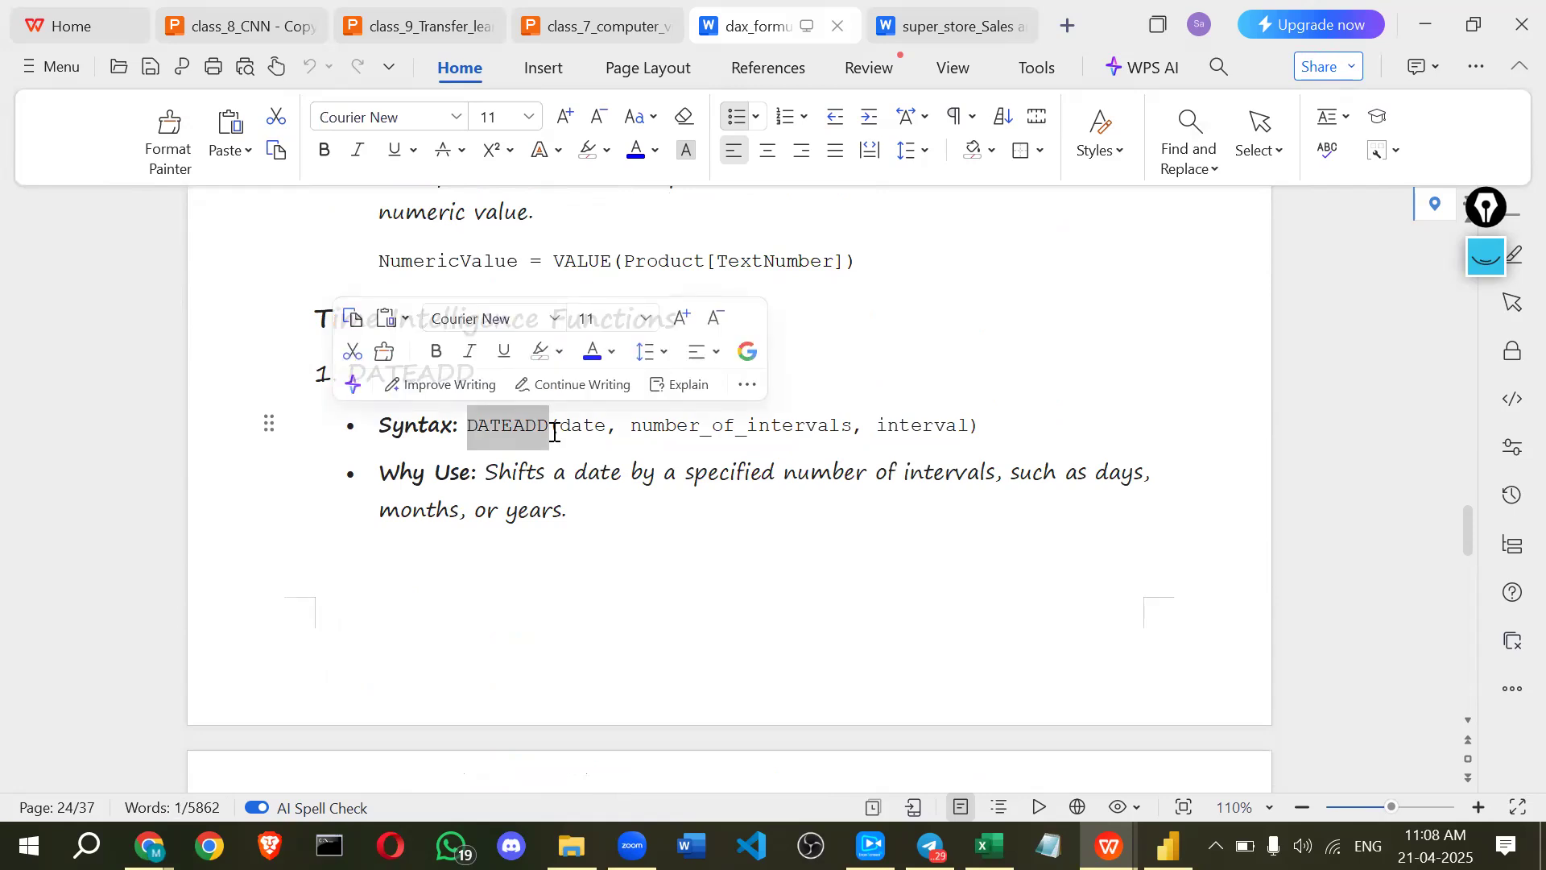
double_click(600, 425)
double_click(829, 428)
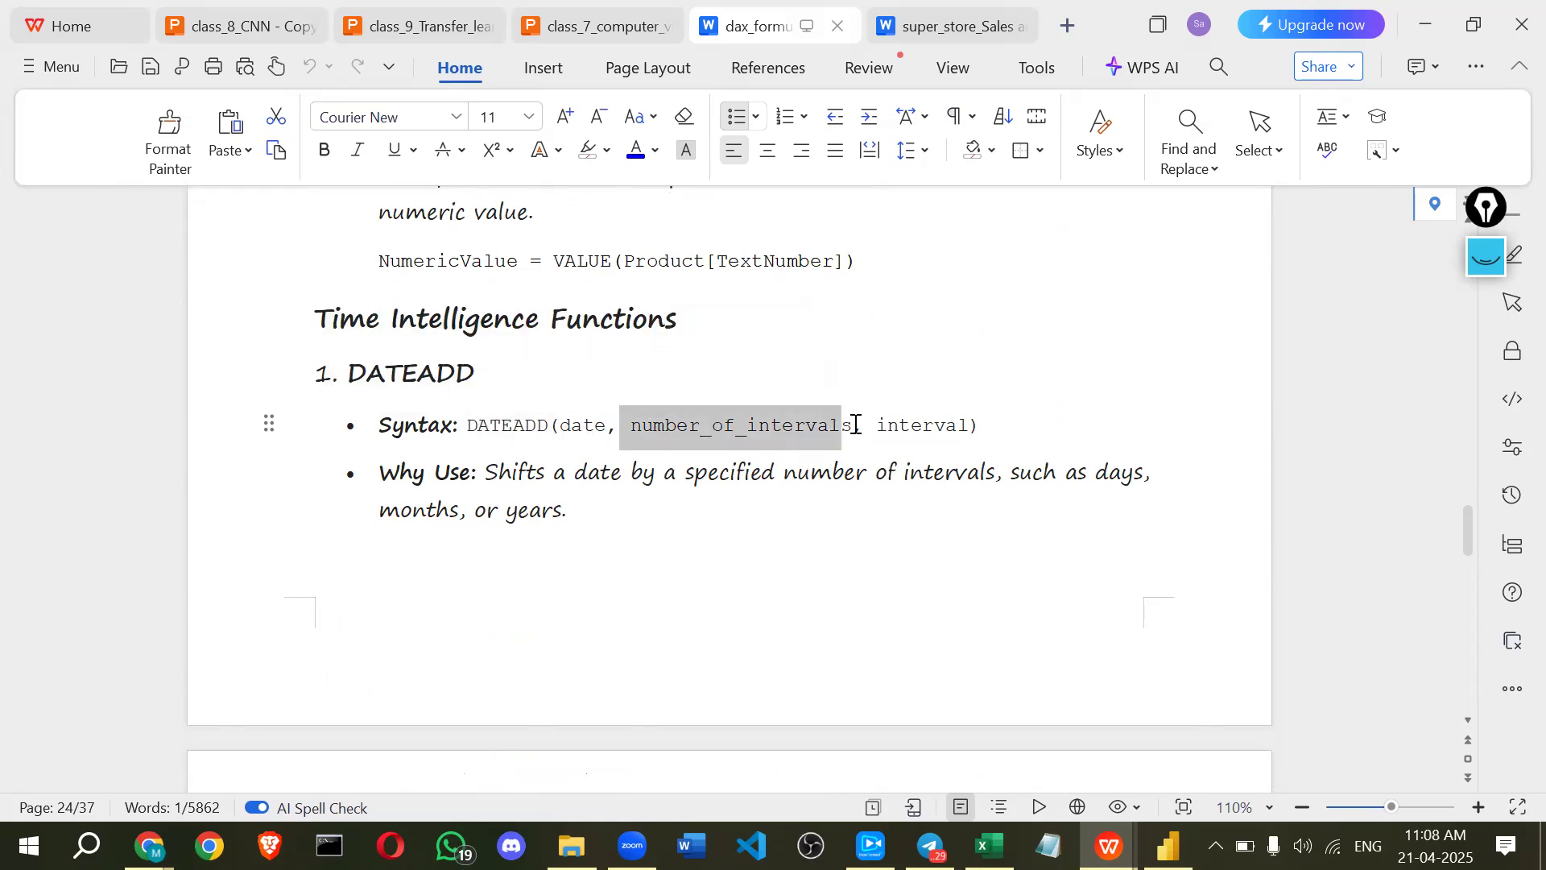
drag(865, 428, 937, 427)
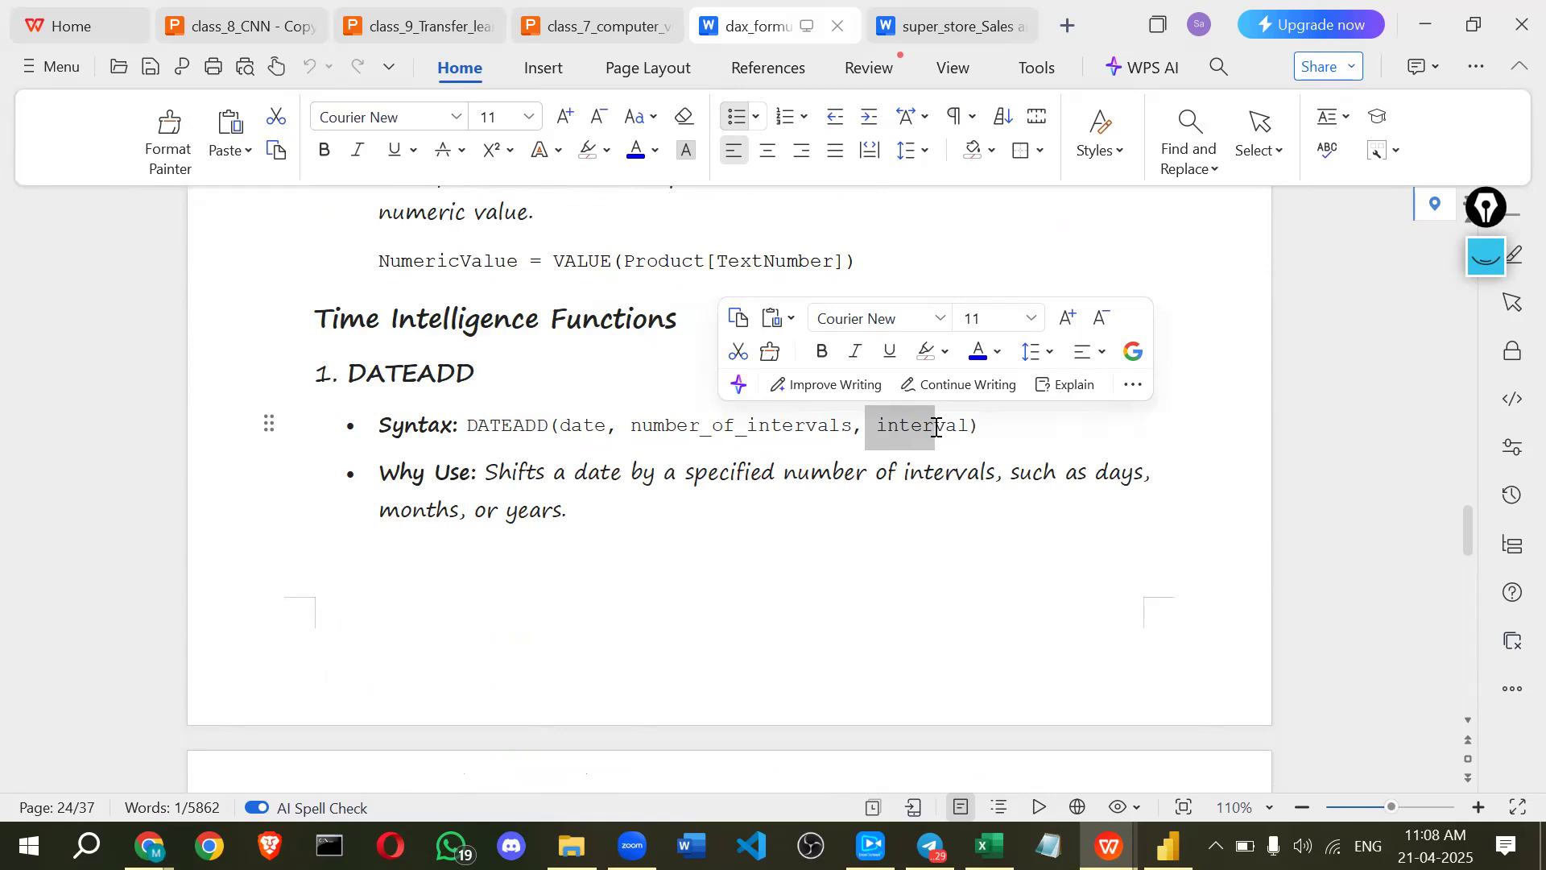
- Read the purpose and usage of DATEADD along with the Date30DaysAgo example
scroll(449, 348, down, 3)
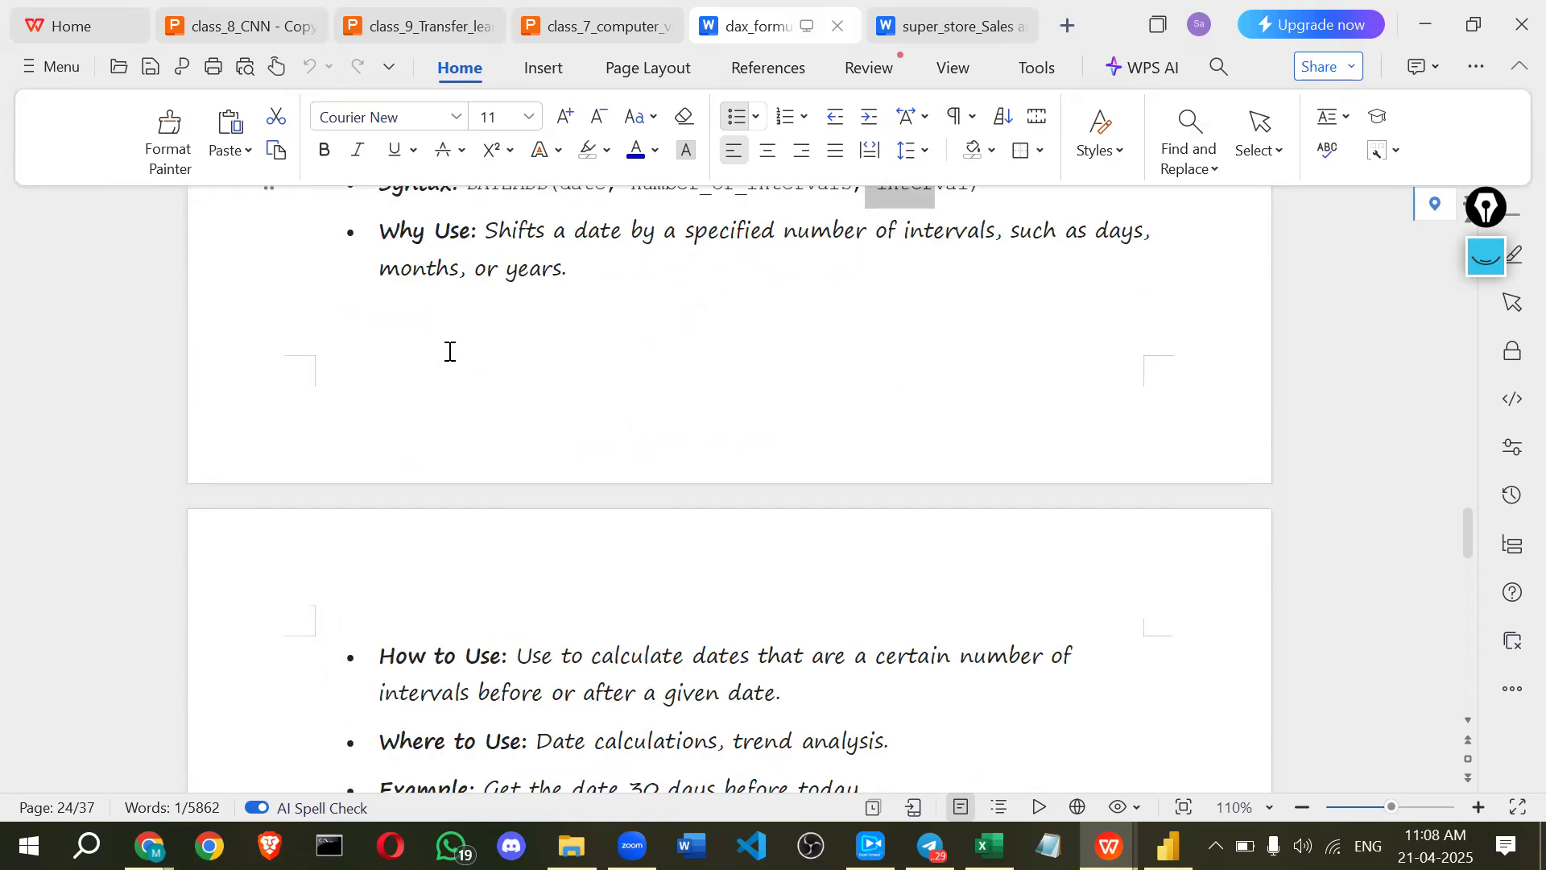
scroll(465, 348, up, 2)
click(688, 310)
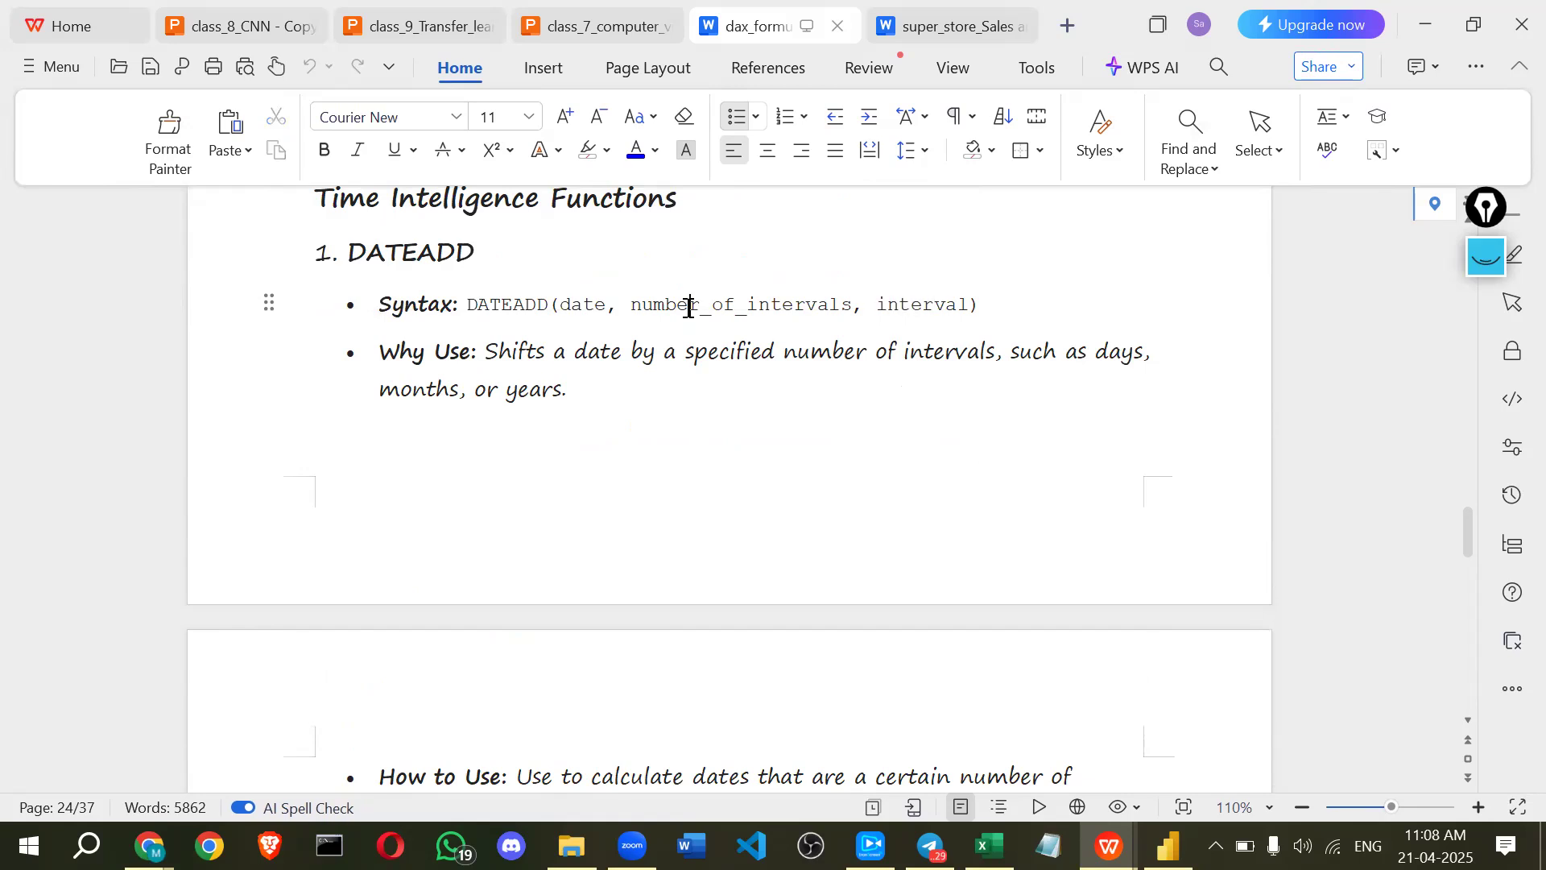
scroll(683, 312, down, 2)
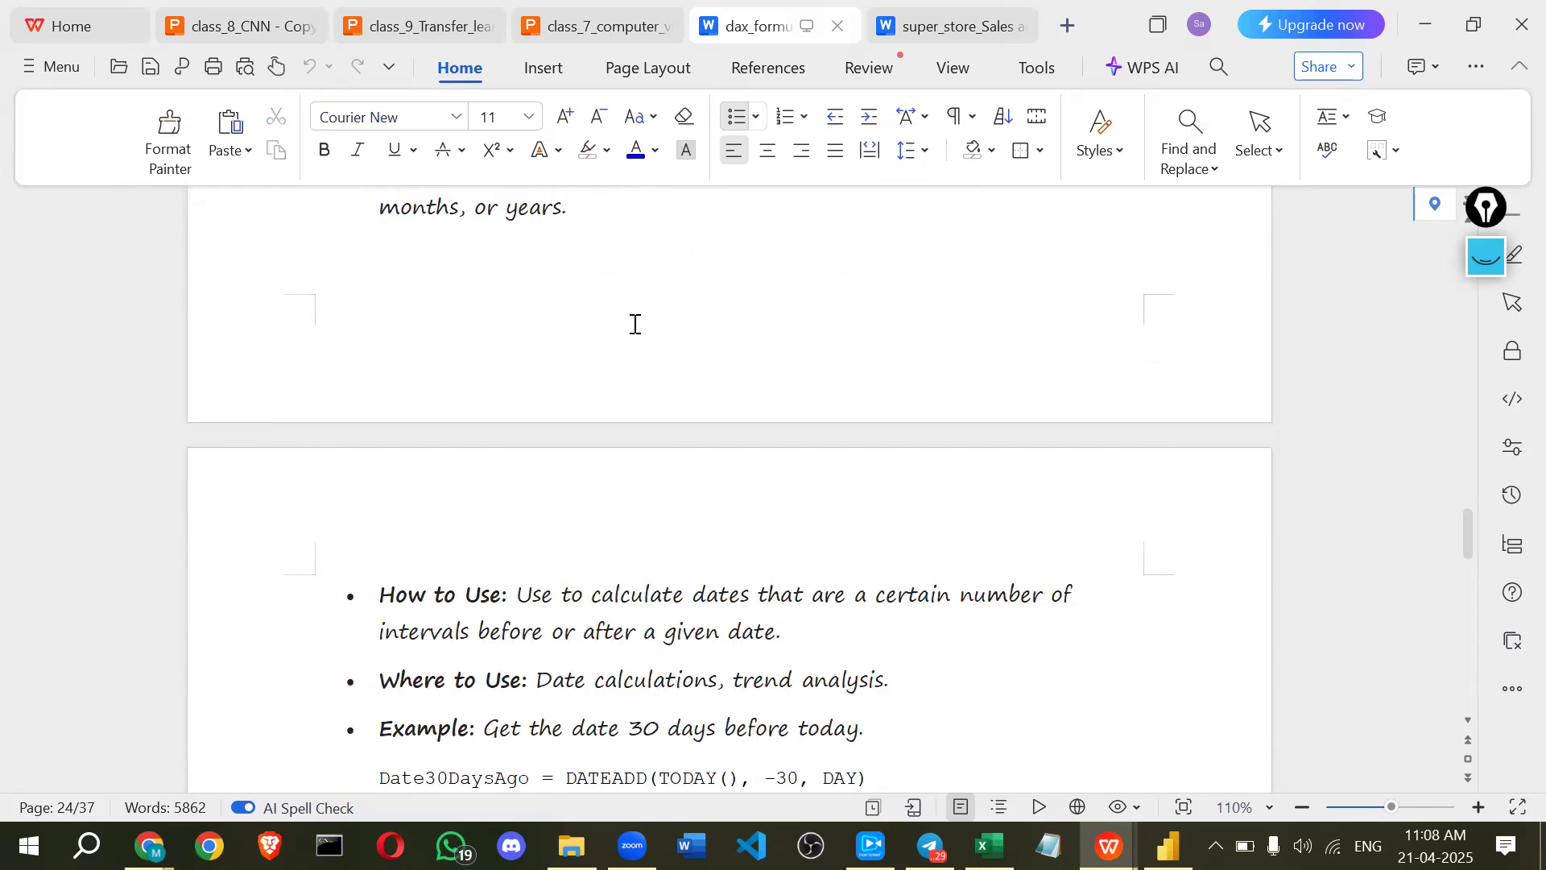
- Review the DATESMTD entry, including its syntax and the MTD_Sales example, and glance ahead at DATESQTD
scroll(335, 449, down, 9)
scroll(329, 331, down, 3)
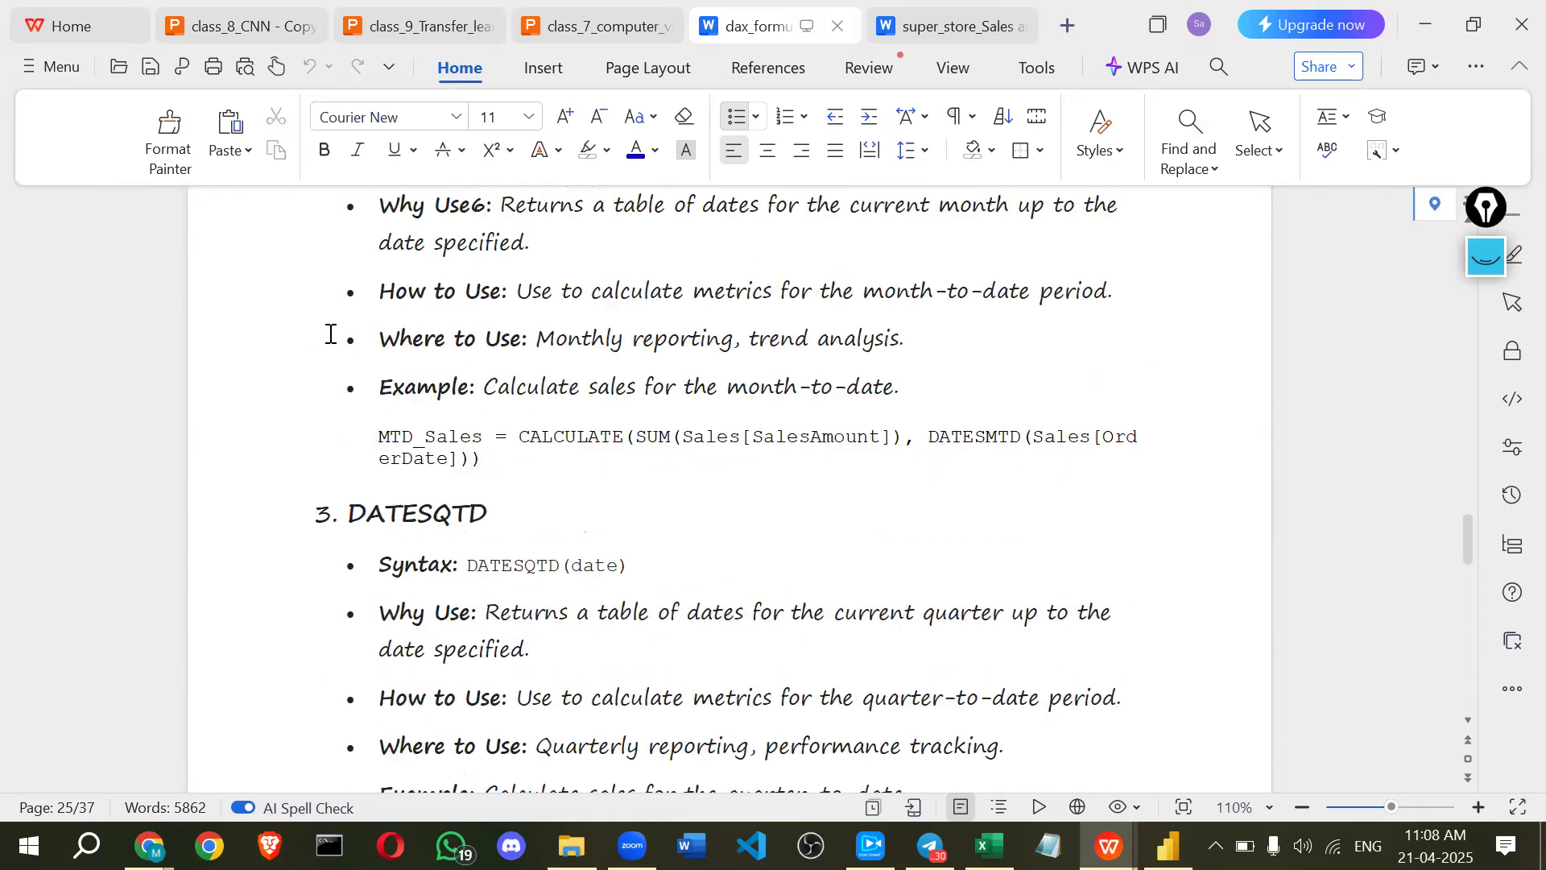
scroll(329, 331, up, 4)
double_click(488, 367)
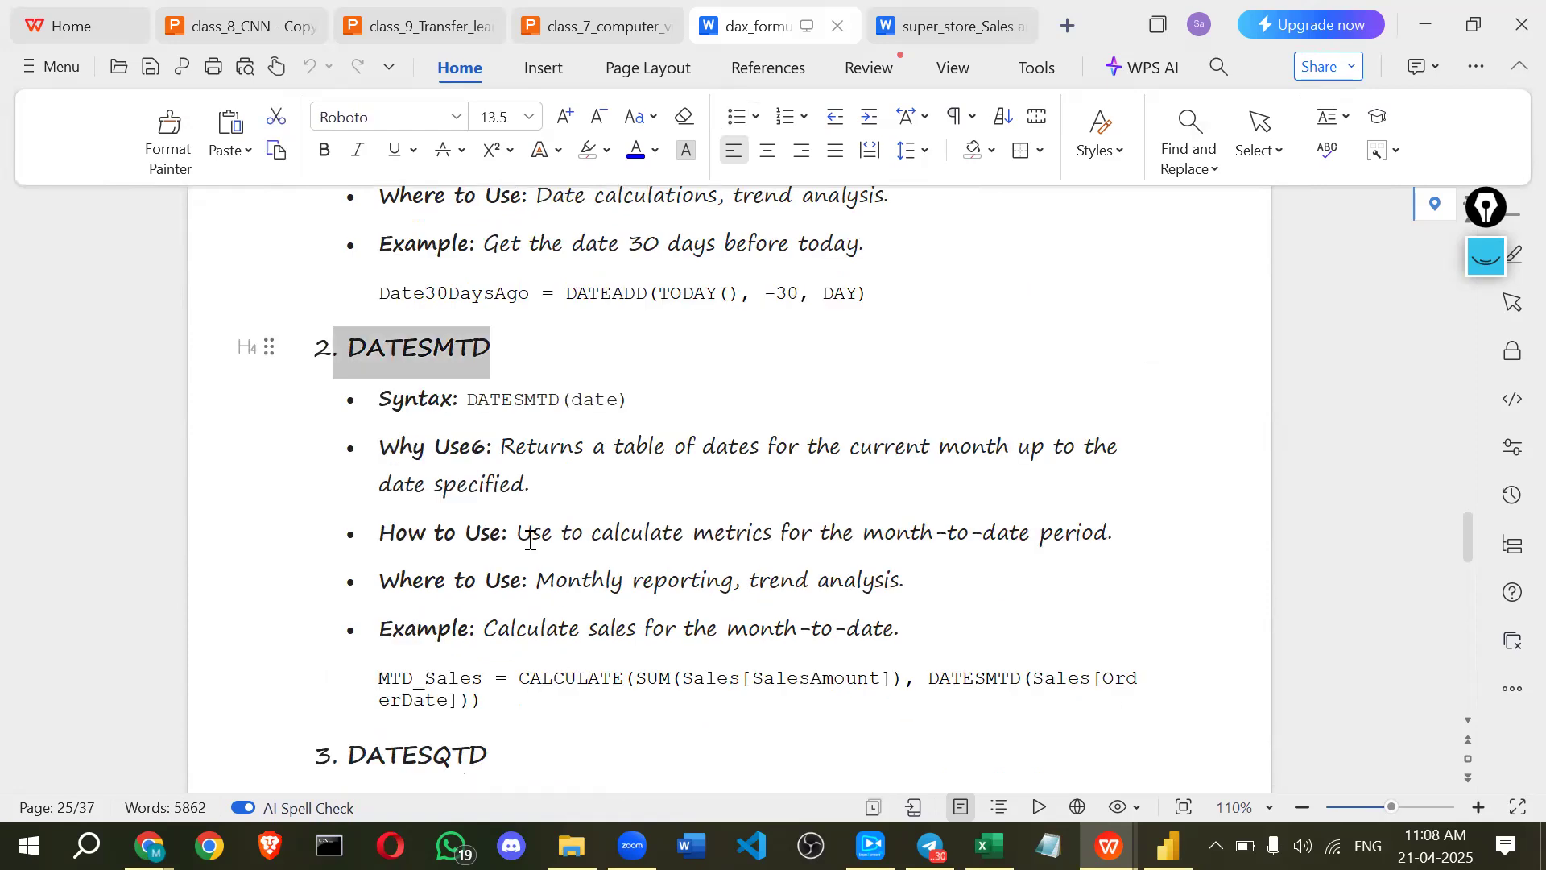
shift+click(531, 534)
click(415, 355)
scroll(415, 355, down, 2)
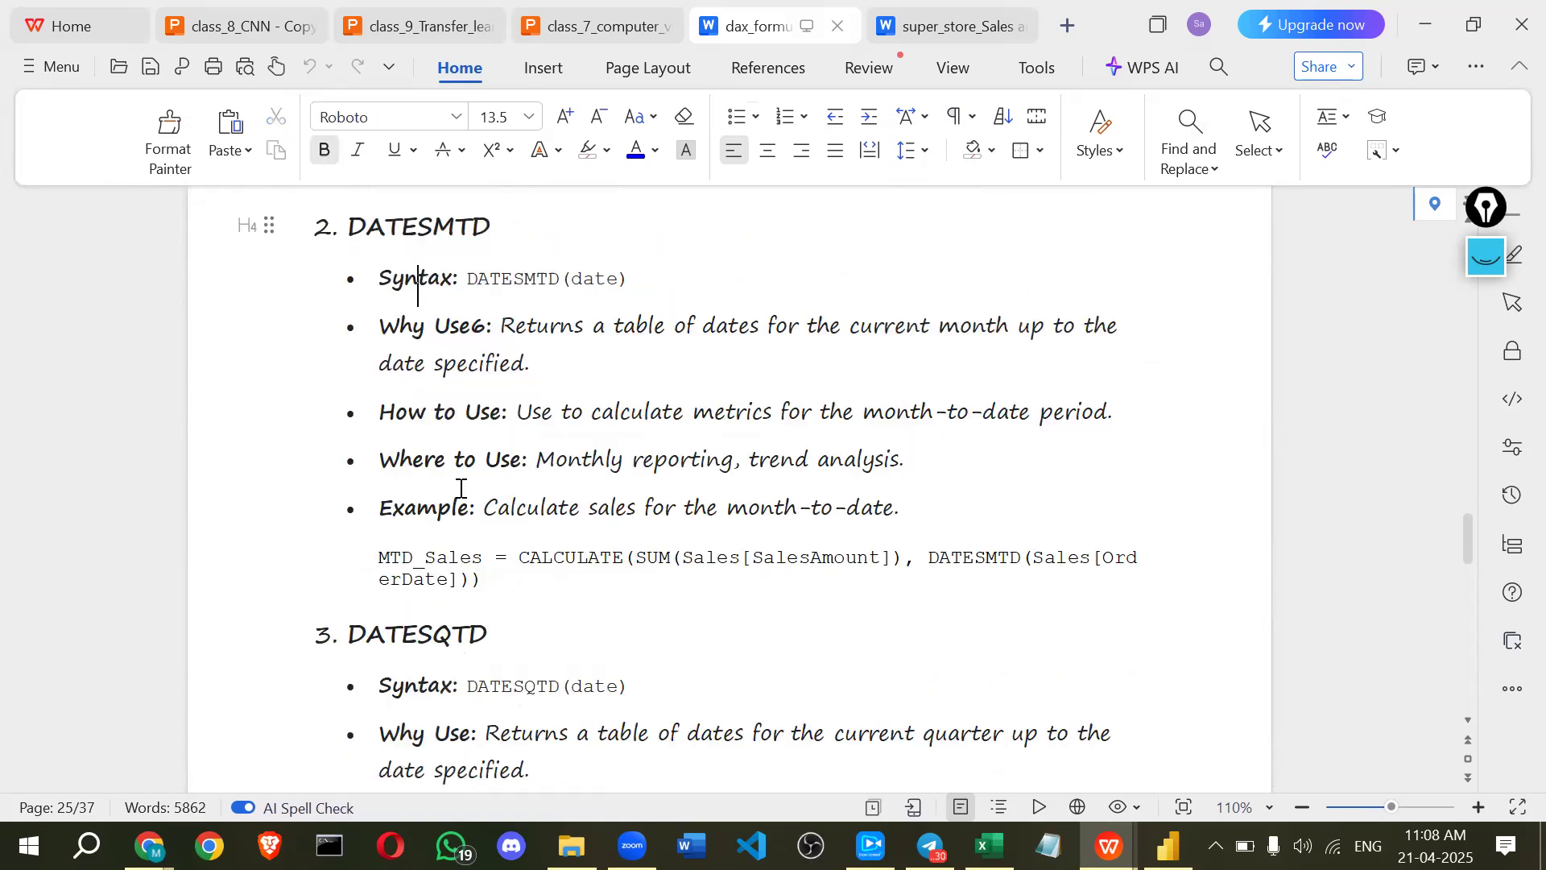
scroll(379, 448, down, 3)
scroll(379, 446, up, 3)
scroll(483, 346, up, 2)
- Highlight the DATESMTD heading to explain the function's name
double_click(526, 362)
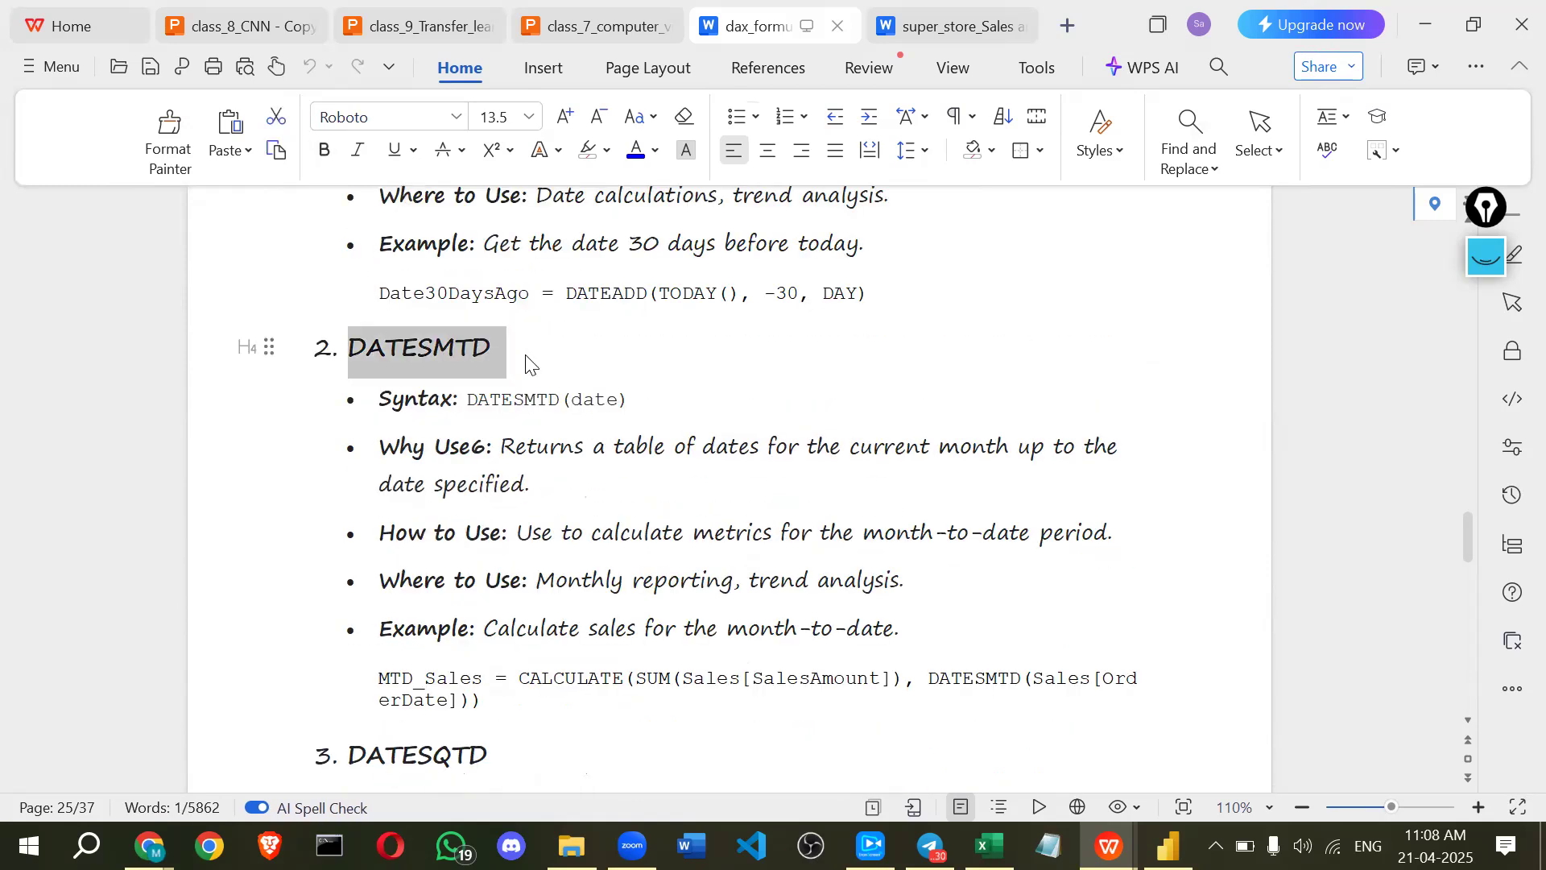
click(472, 346)
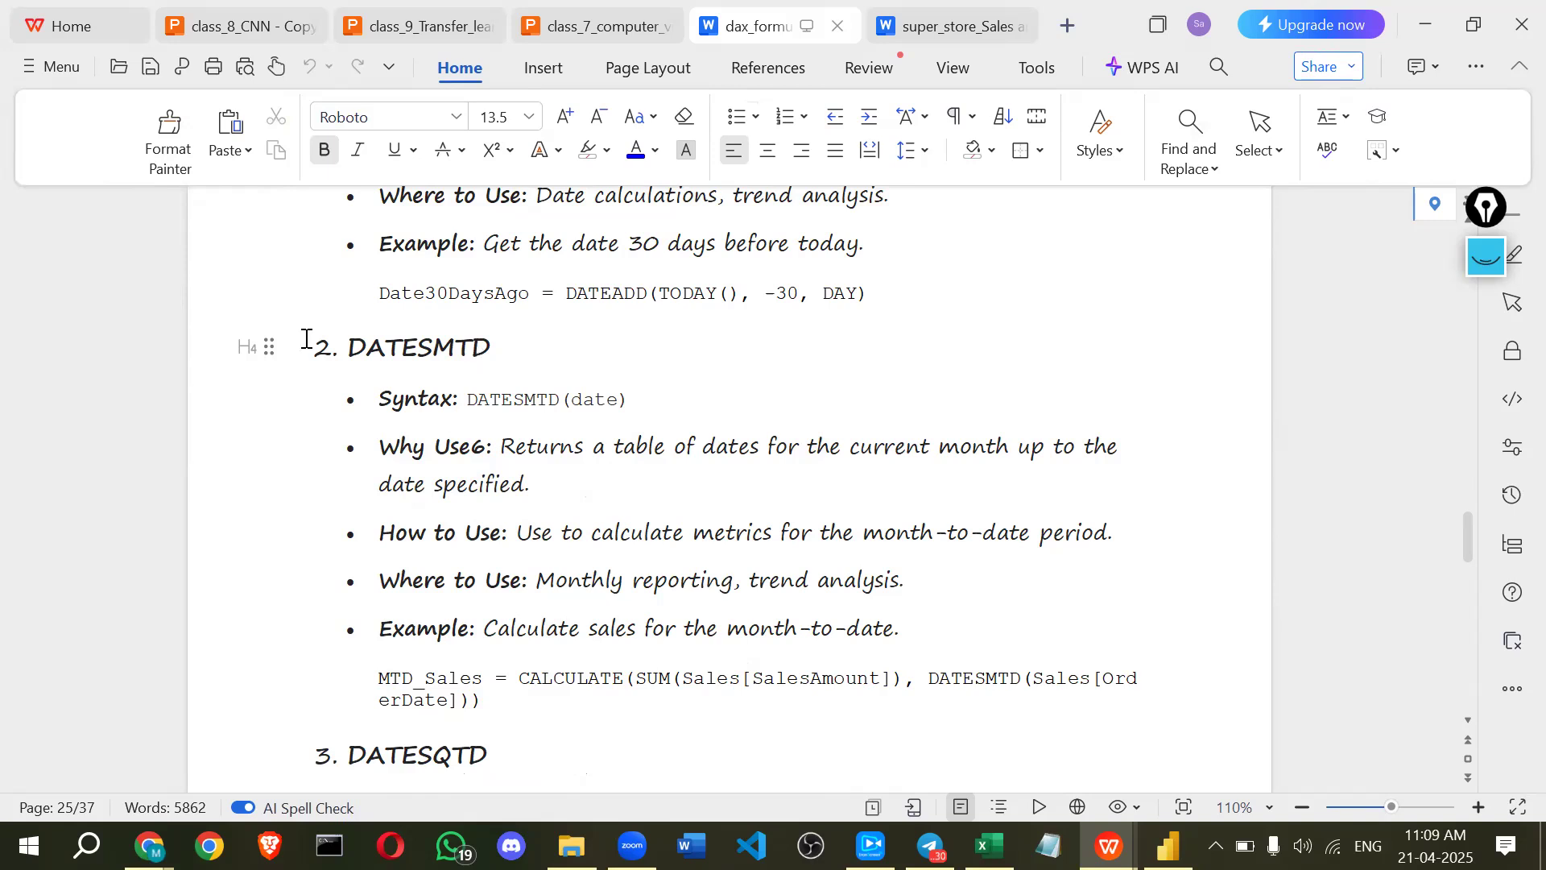
drag(348, 348, 494, 349)
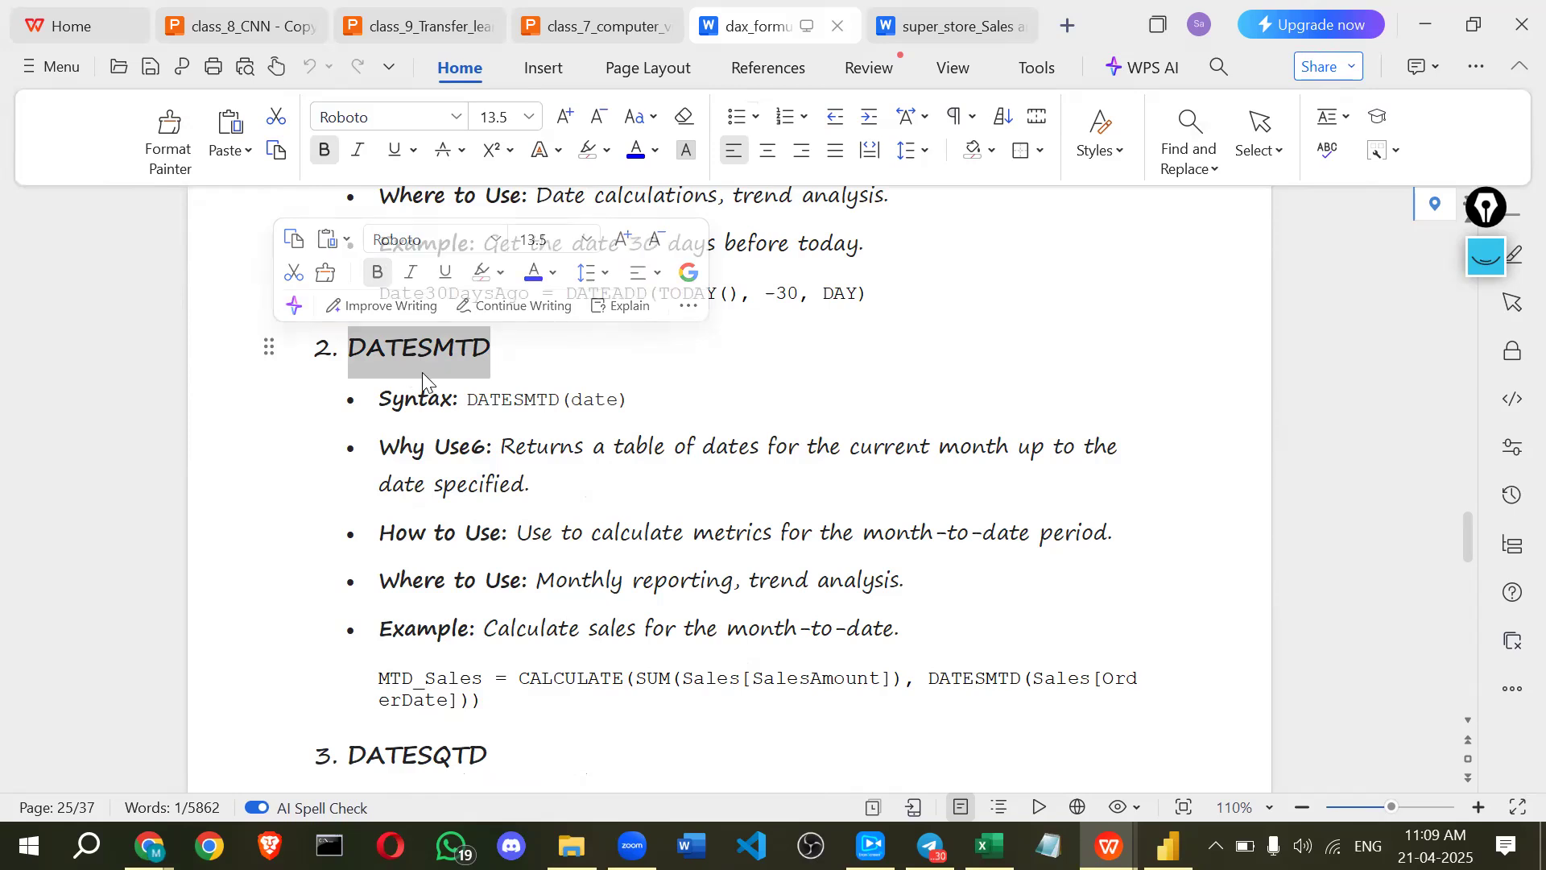
click(461, 345)
- Read through the DATESQTD and DATESYTD entries, highlighting the DATESYTD heading
scroll(467, 343, down, 3)
drag(386, 633, 487, 634)
scroll(468, 583, down, 10)
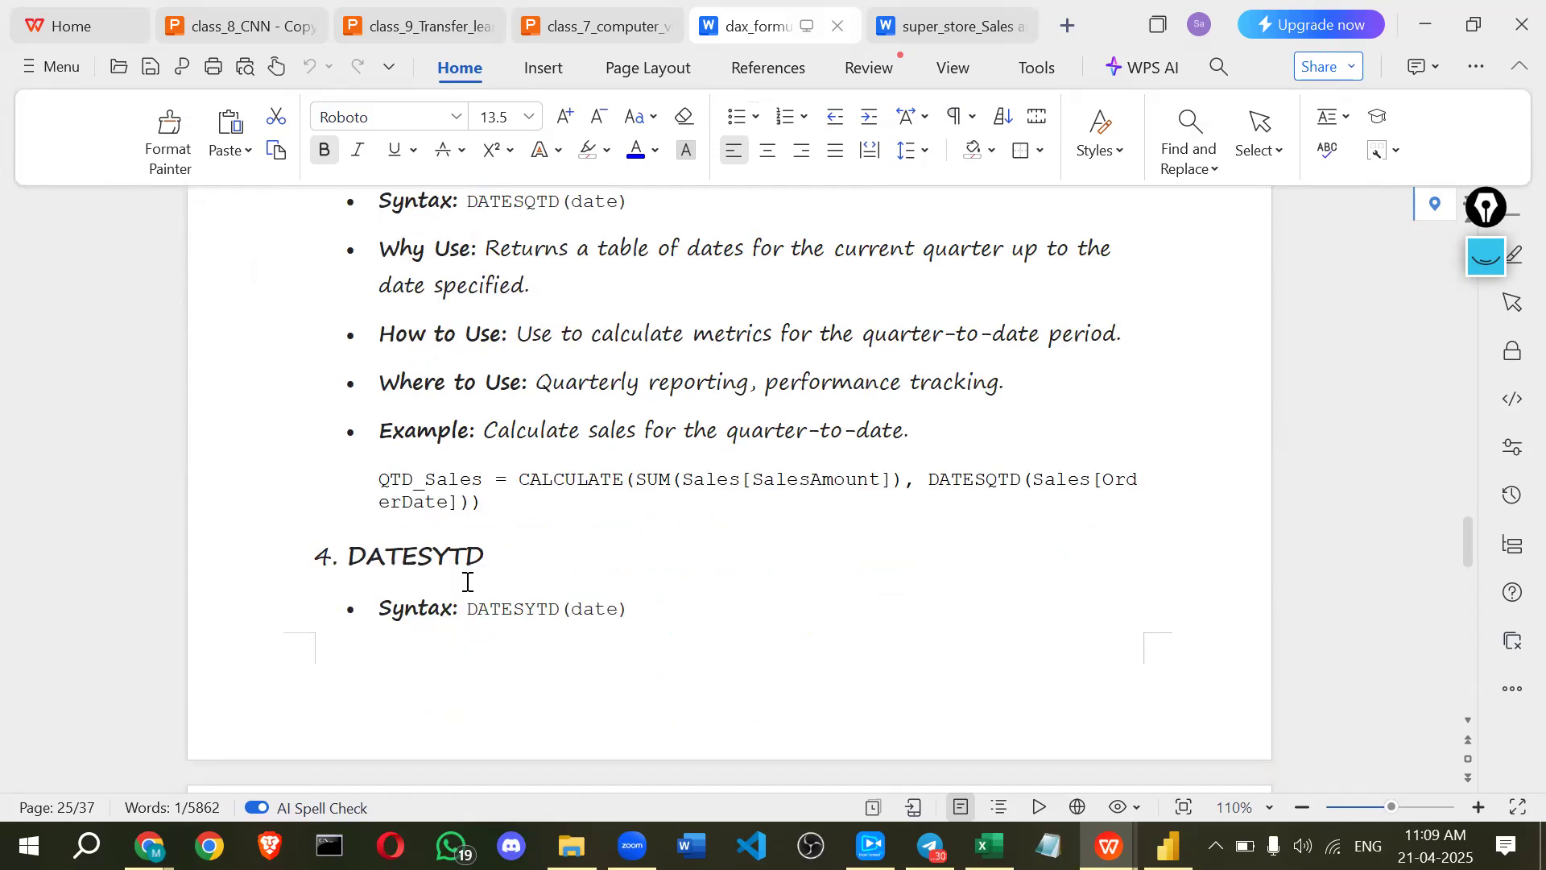
scroll(497, 432, down, 3)
scroll(433, 481, down, 5)
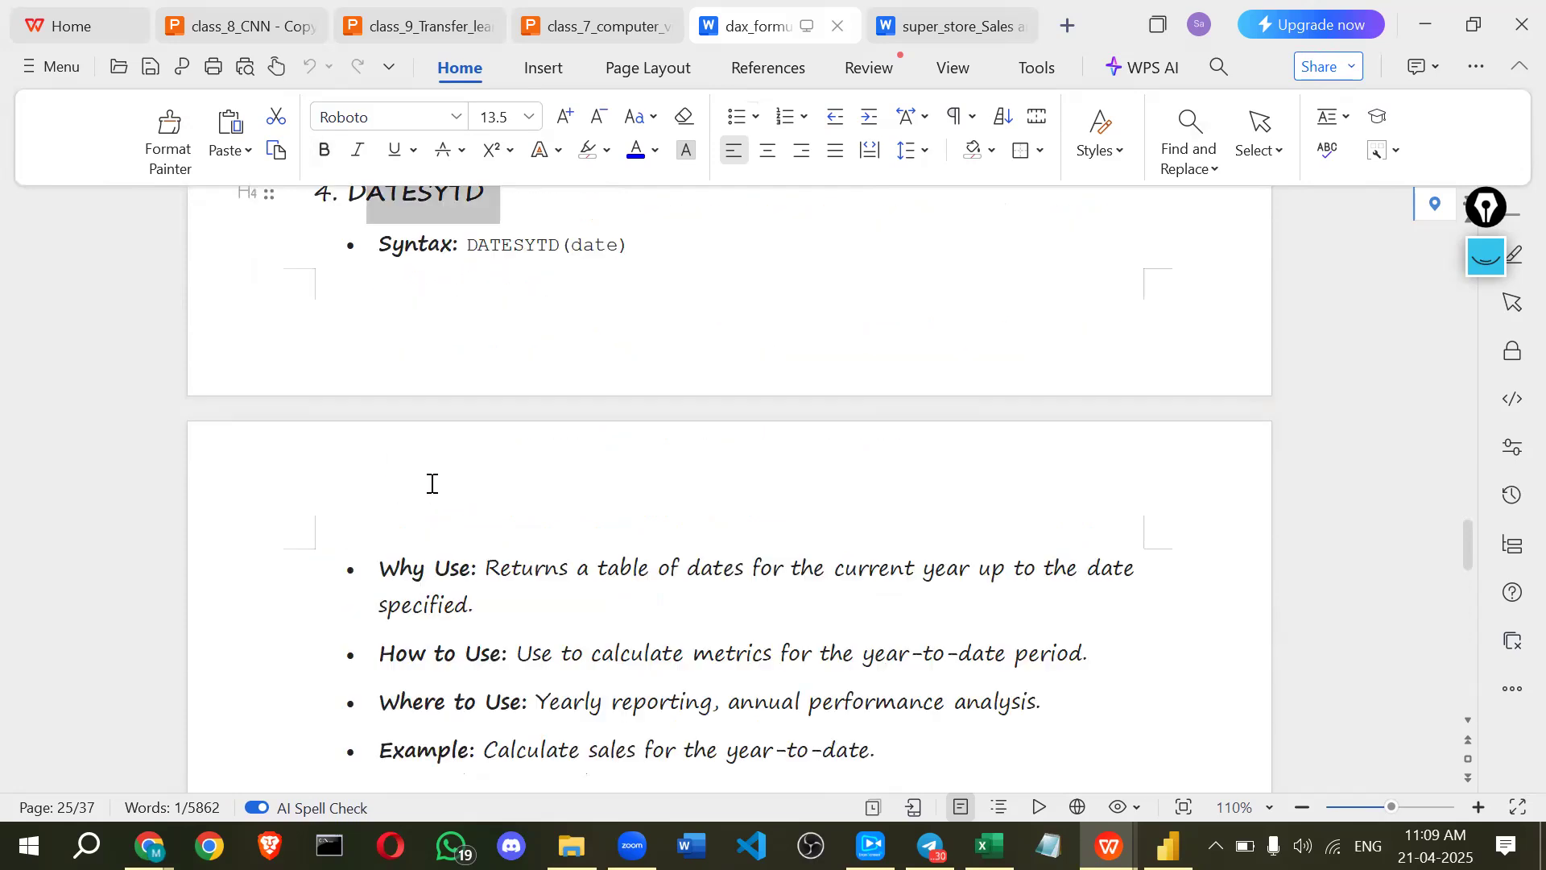
scroll(432, 483, down, 5)
scroll(356, 442, down, 4)
- Highlight the SAMEPERIODLASTYEAR heading and the date argument in its syntax
drag(349, 452, 644, 460)
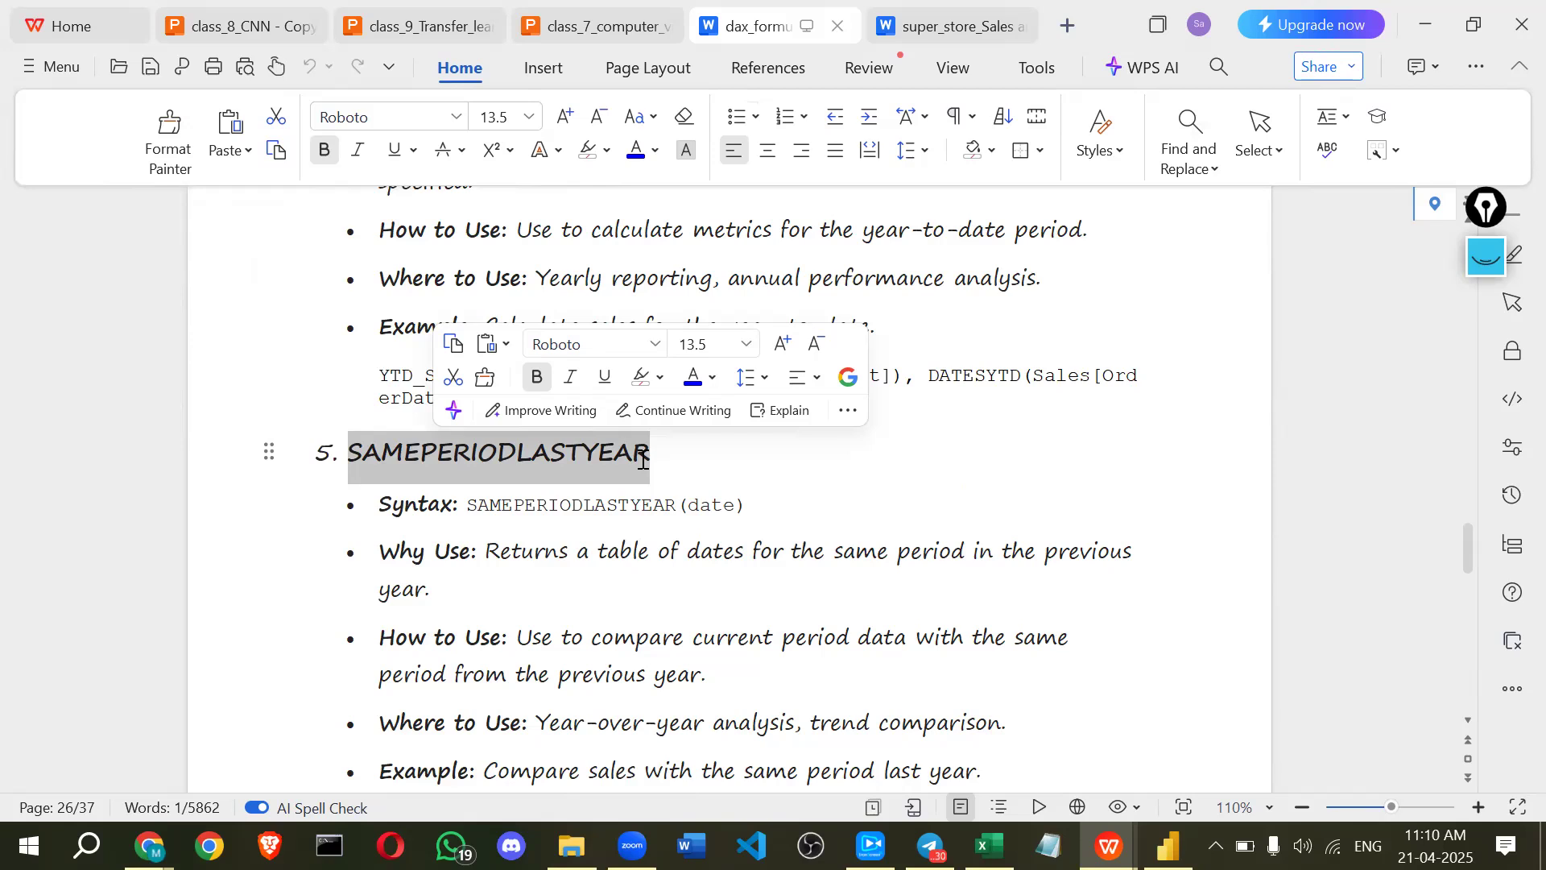
click(428, 456)
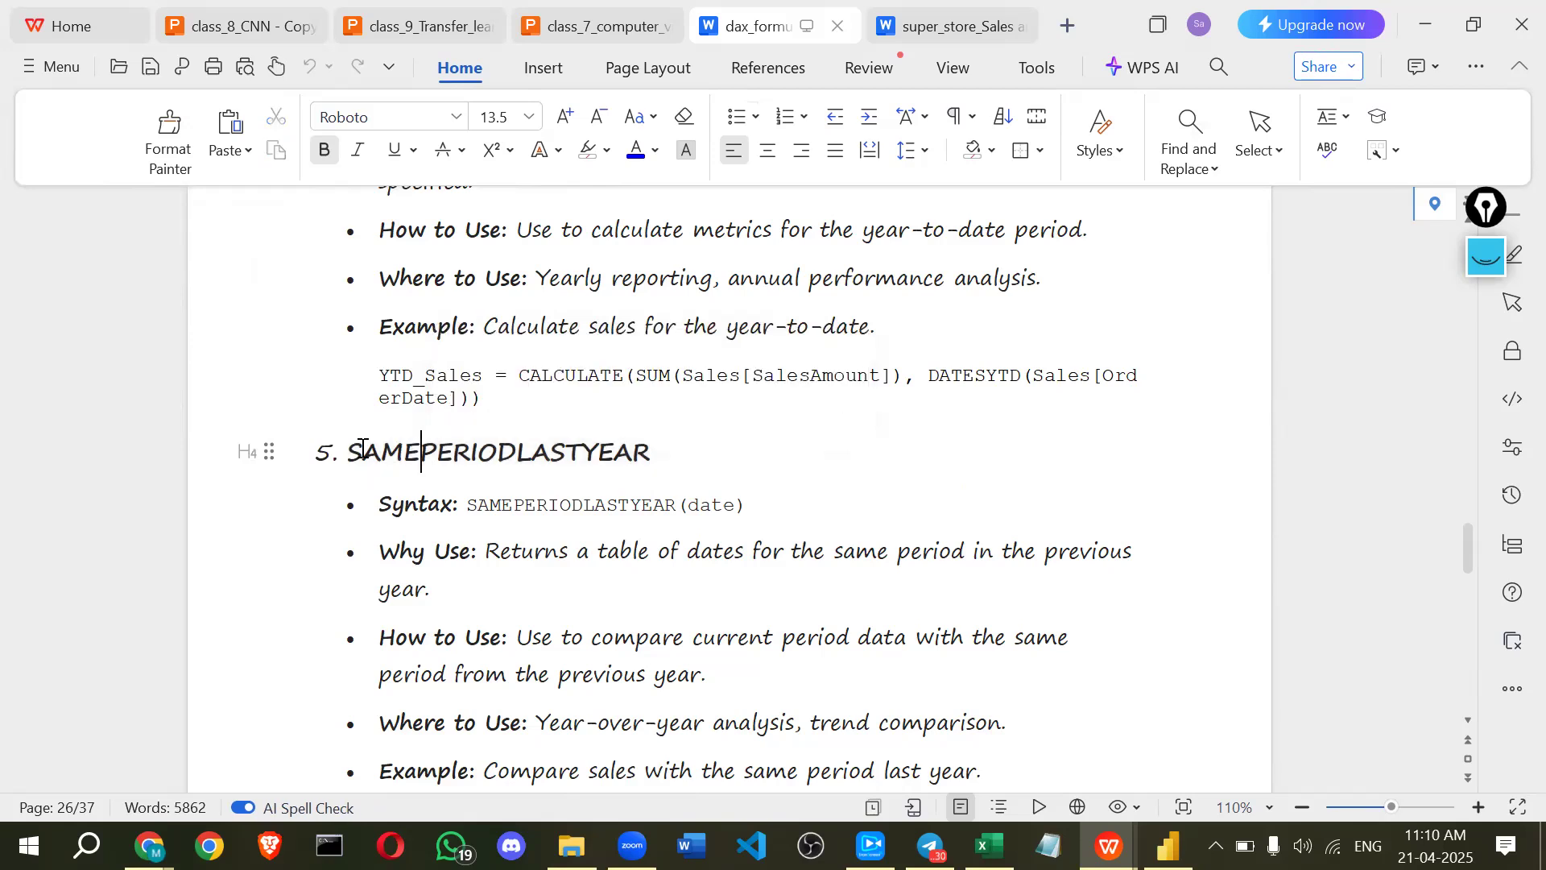
double_click(648, 449)
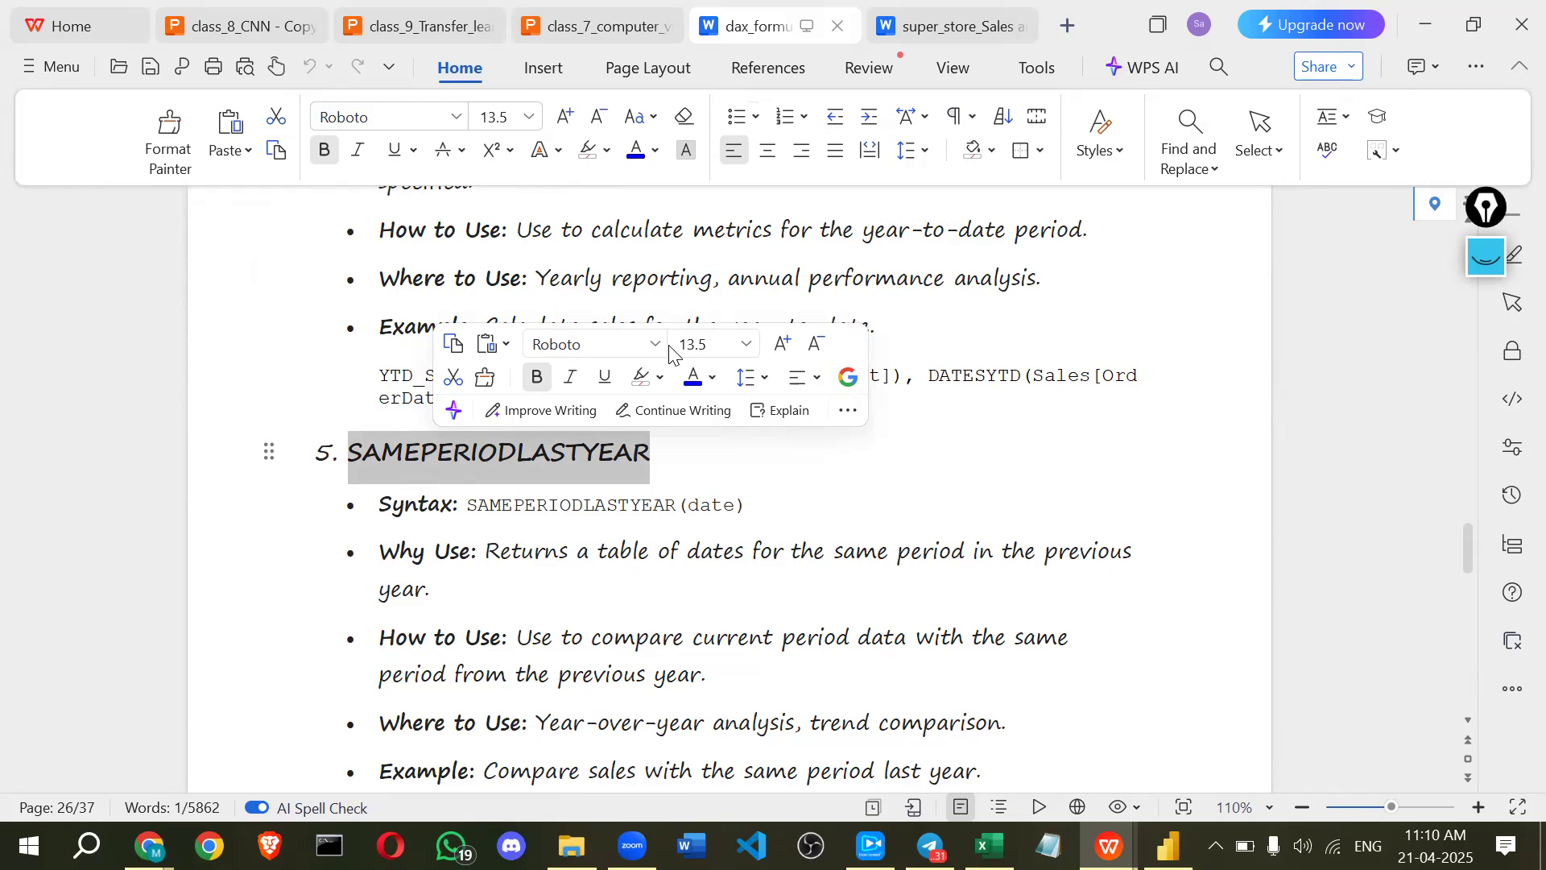
click(676, 506)
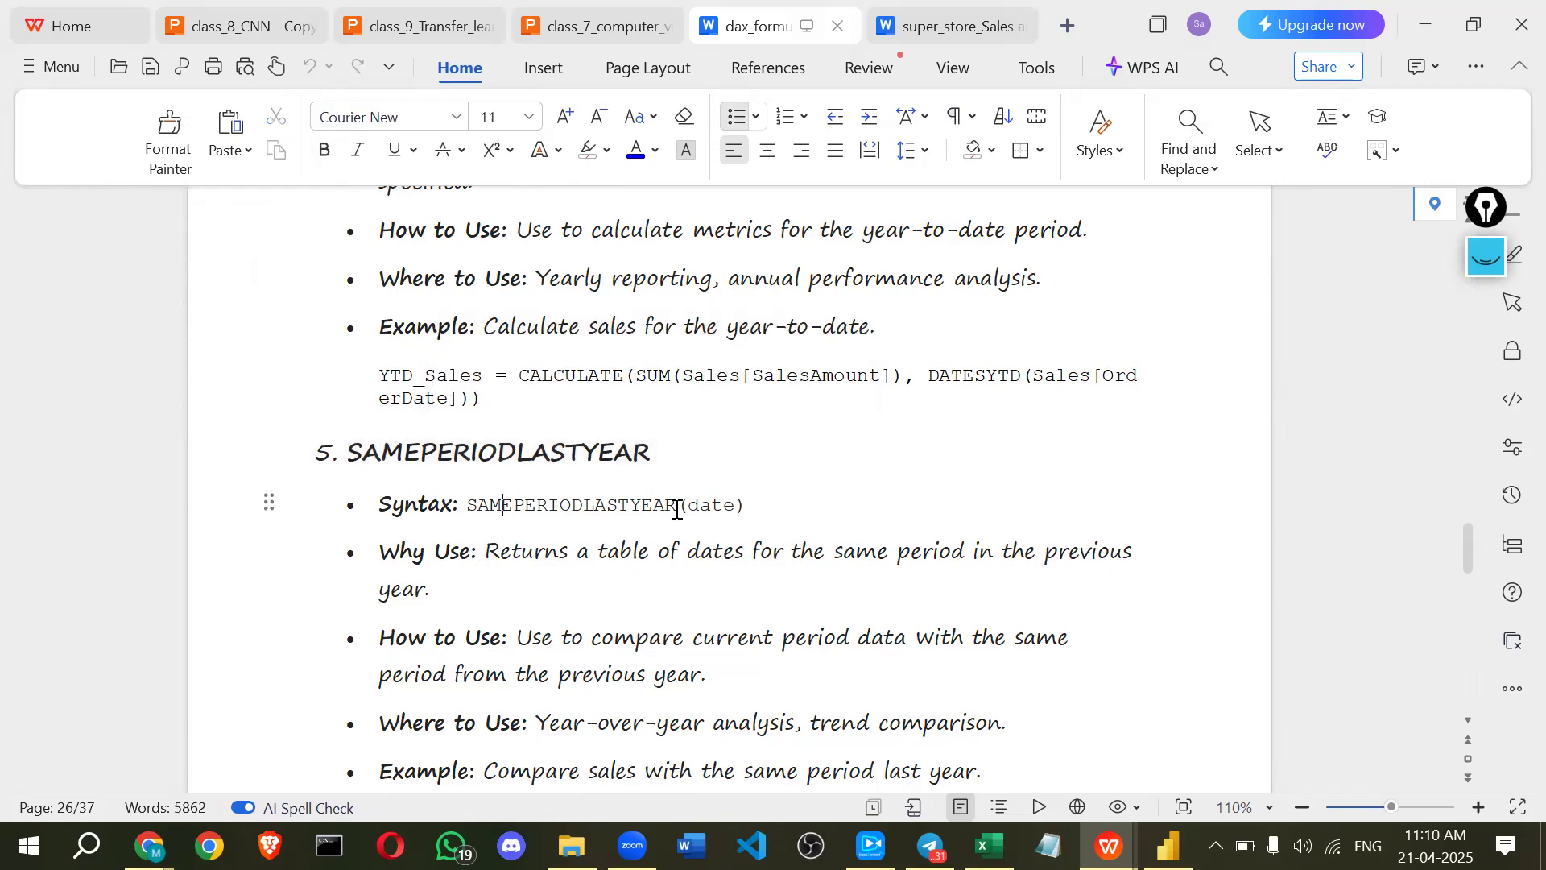
drag(688, 505, 739, 503)
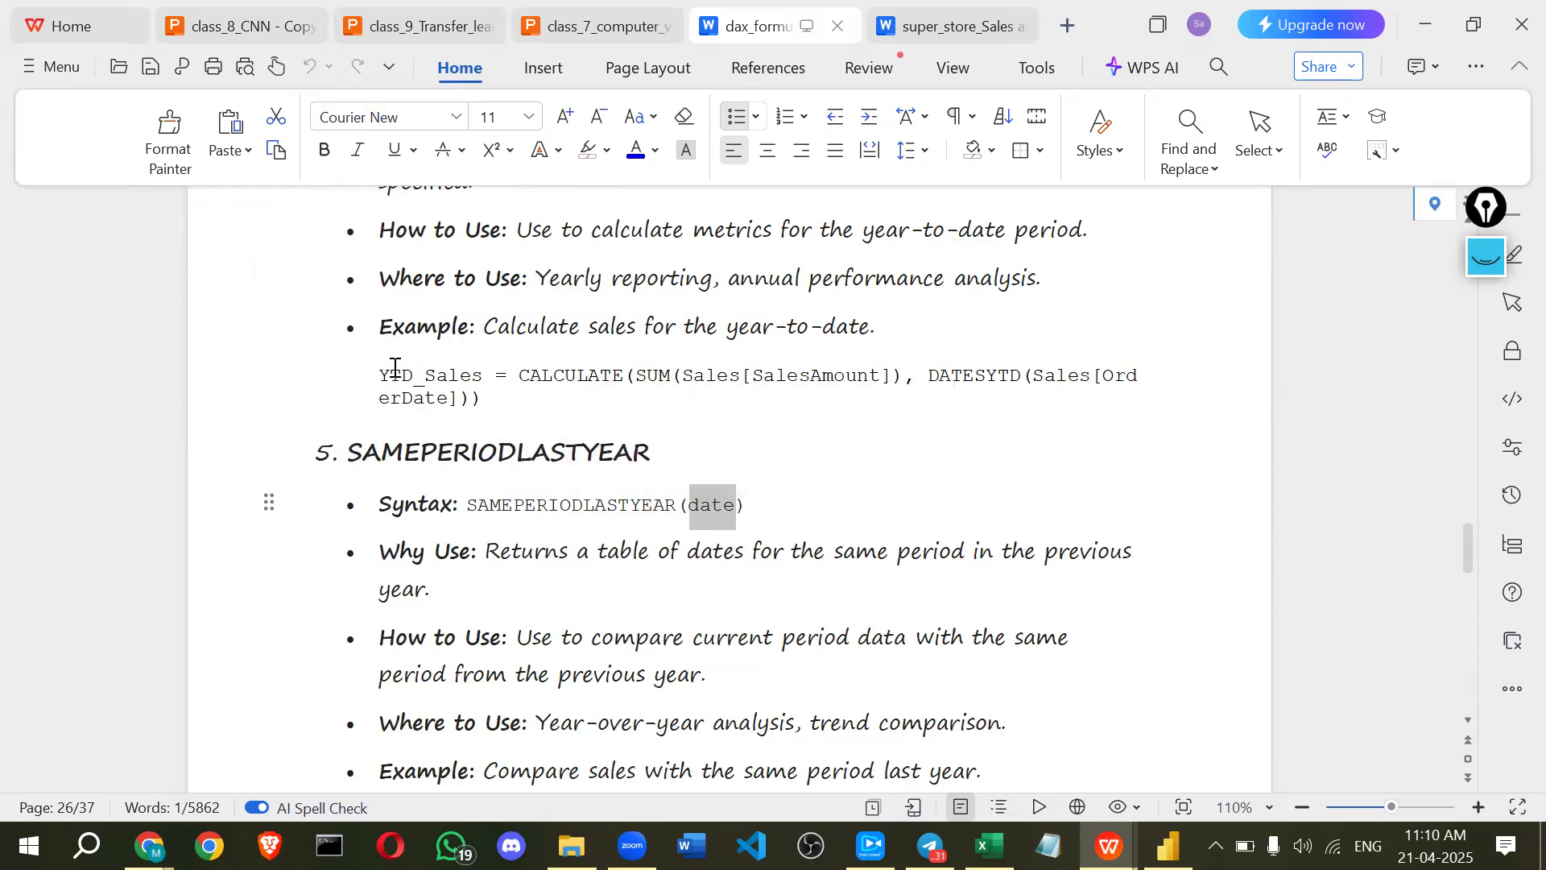
- Highlight the TOTALMTD heading, and go back to highlight the DATESYTD heading for comparison
scroll(407, 396, down, 5)
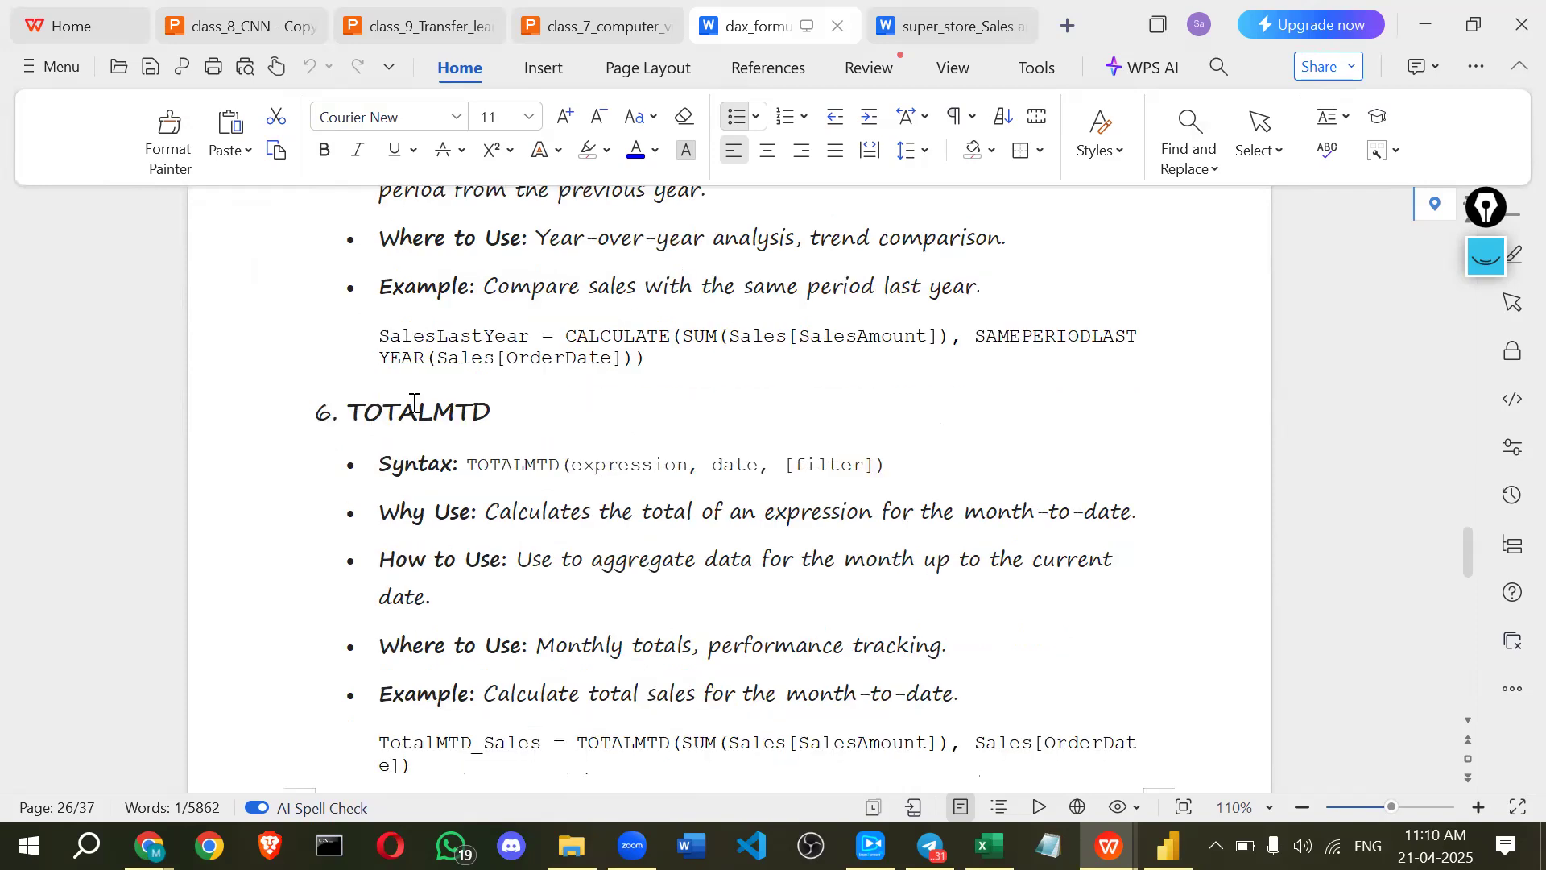
double_click(501, 412)
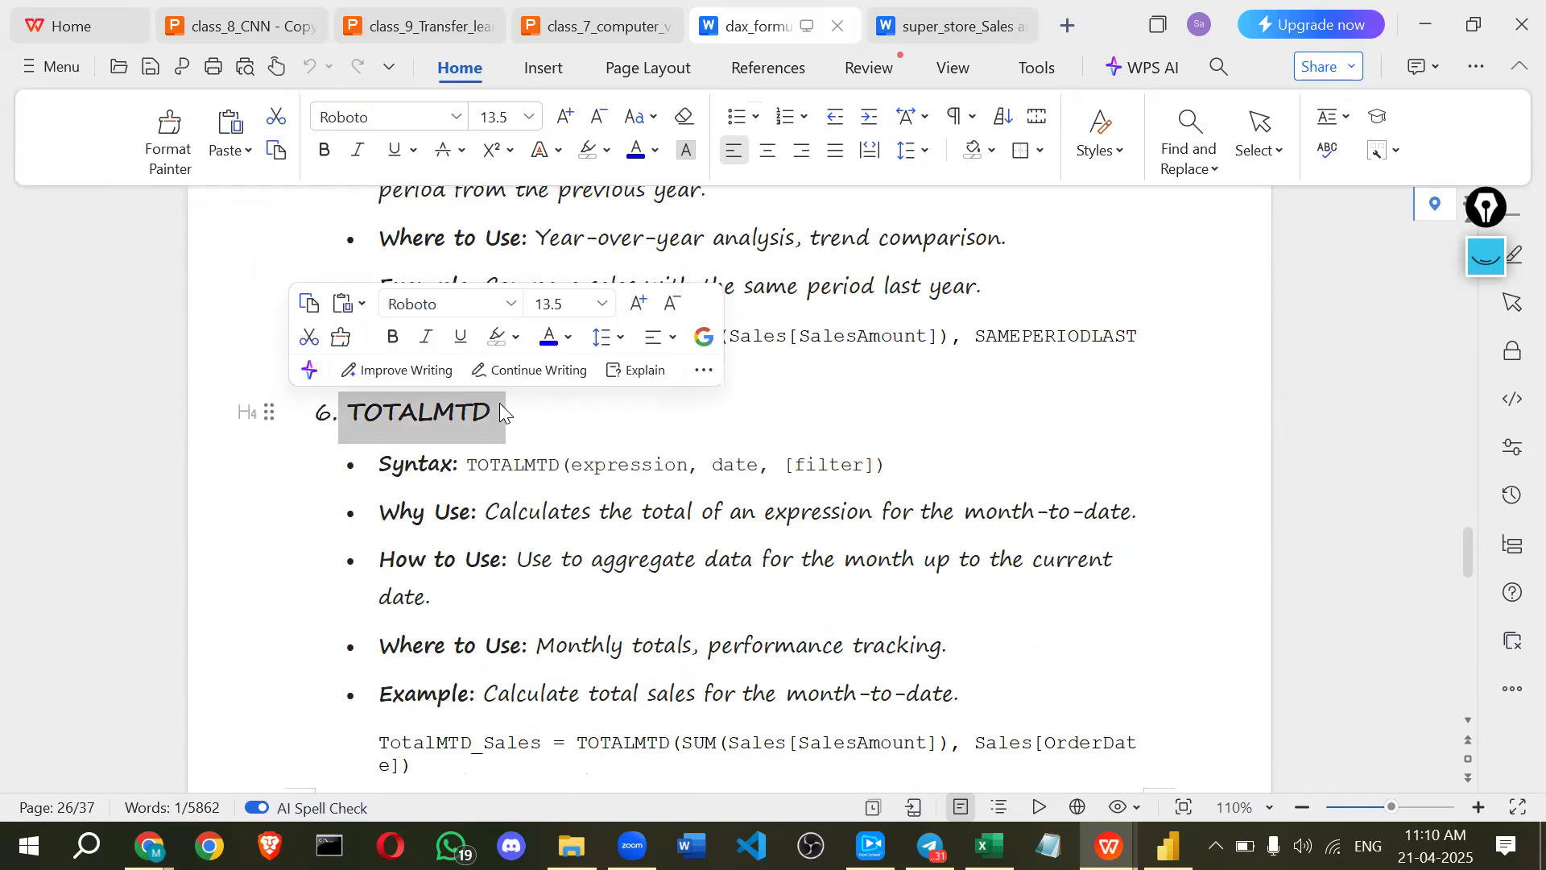
scroll(340, 395, up, 6)
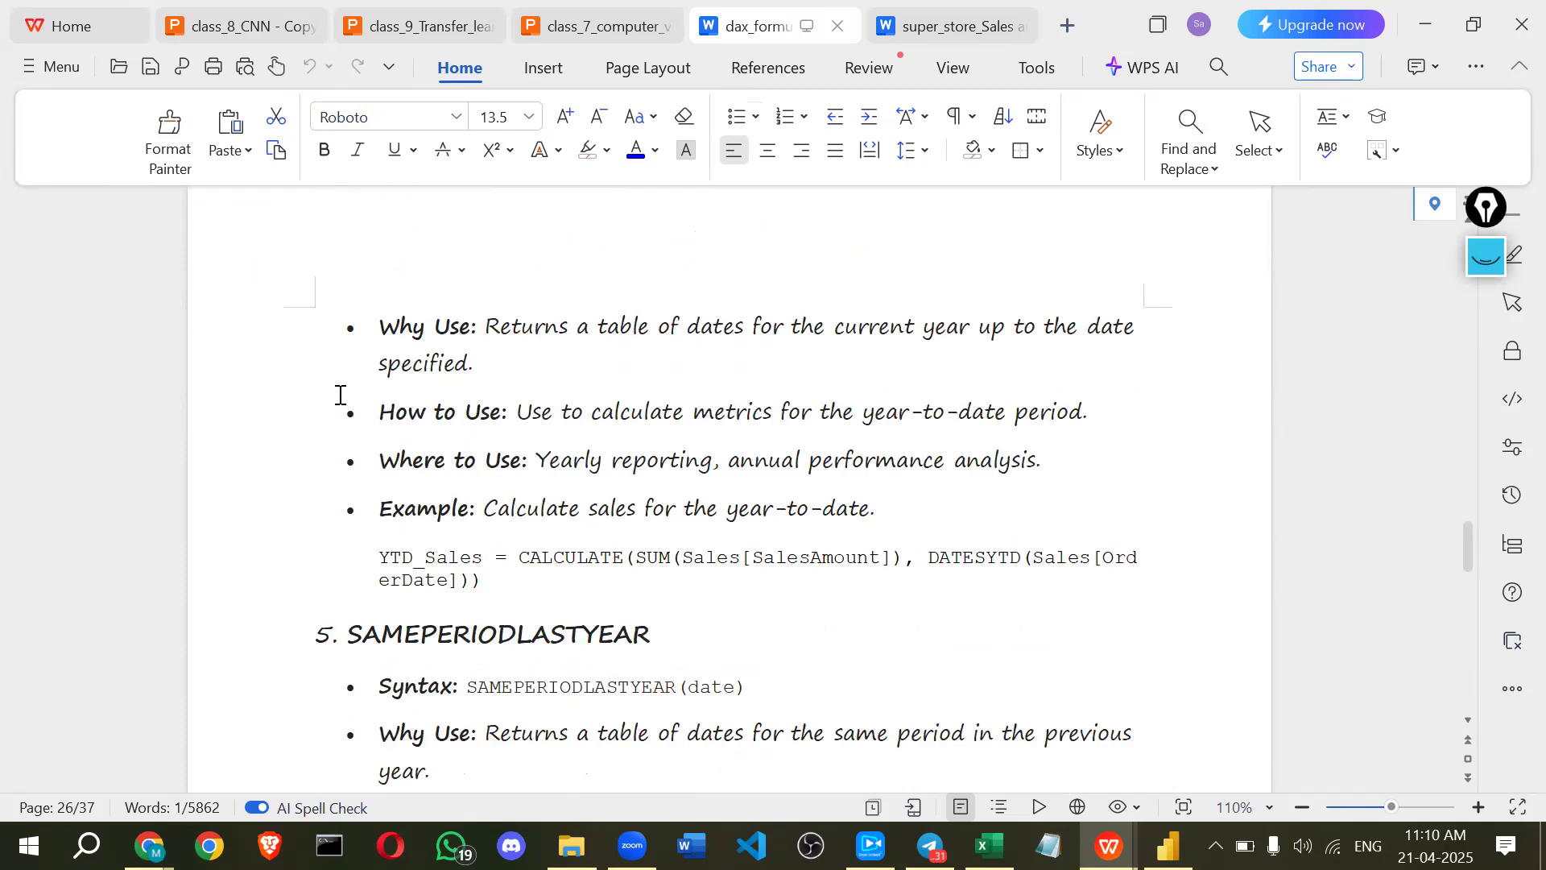
scroll(340, 395, up, 3)
scroll(410, 548, up, 3)
drag(348, 556, 470, 549)
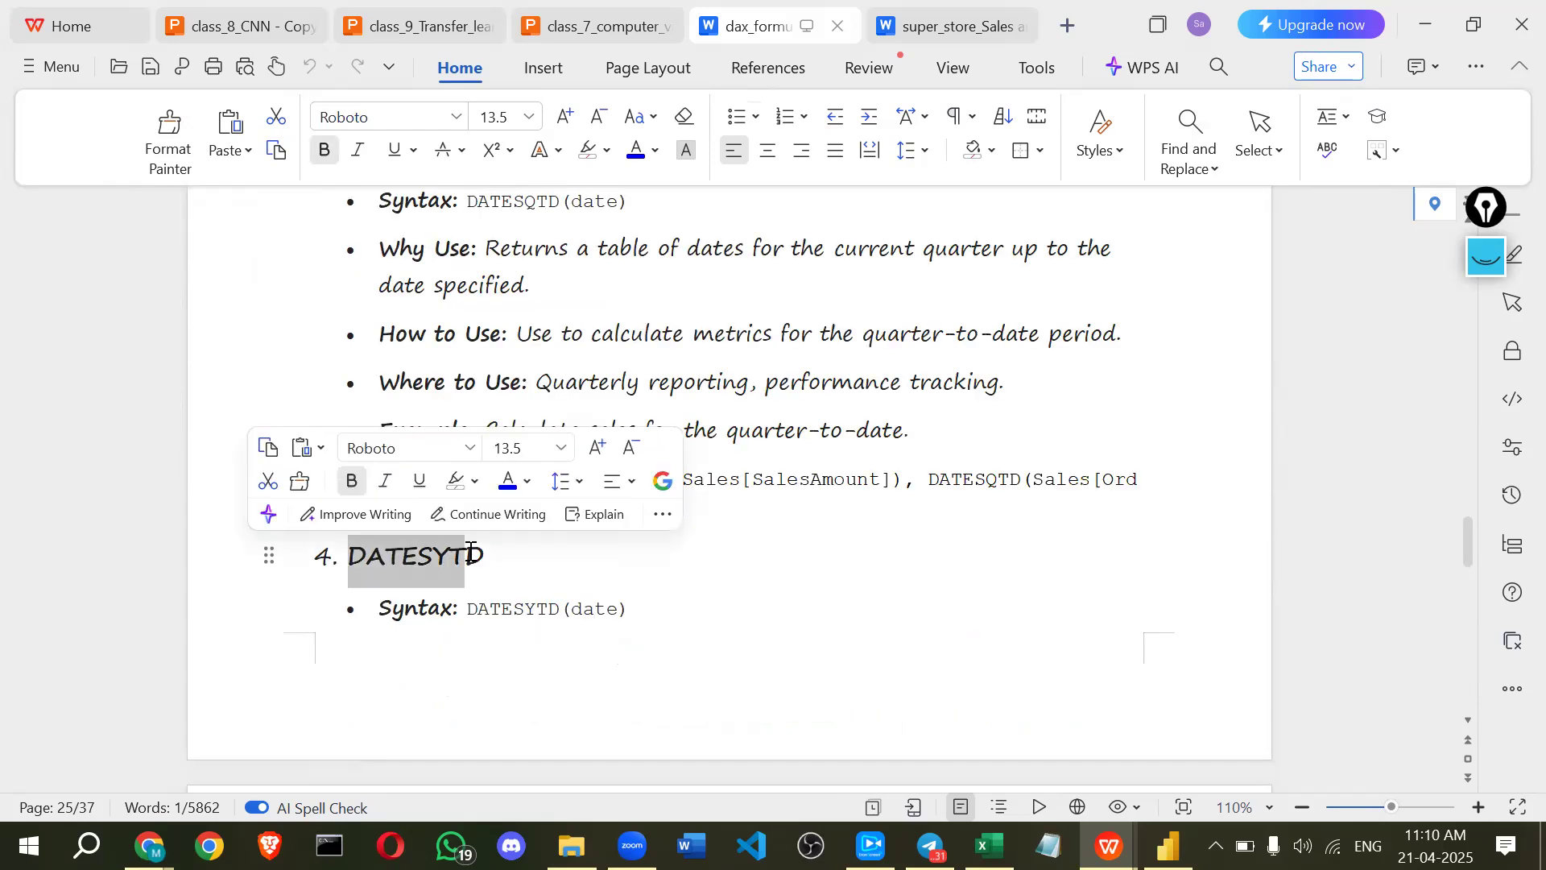
- Read from DATESYTD past SAMEPERIODLASTYEAR to TOTALMTD and highlight "TOTAL" in the TOTALMTD heading
scroll(470, 549, down, 1)
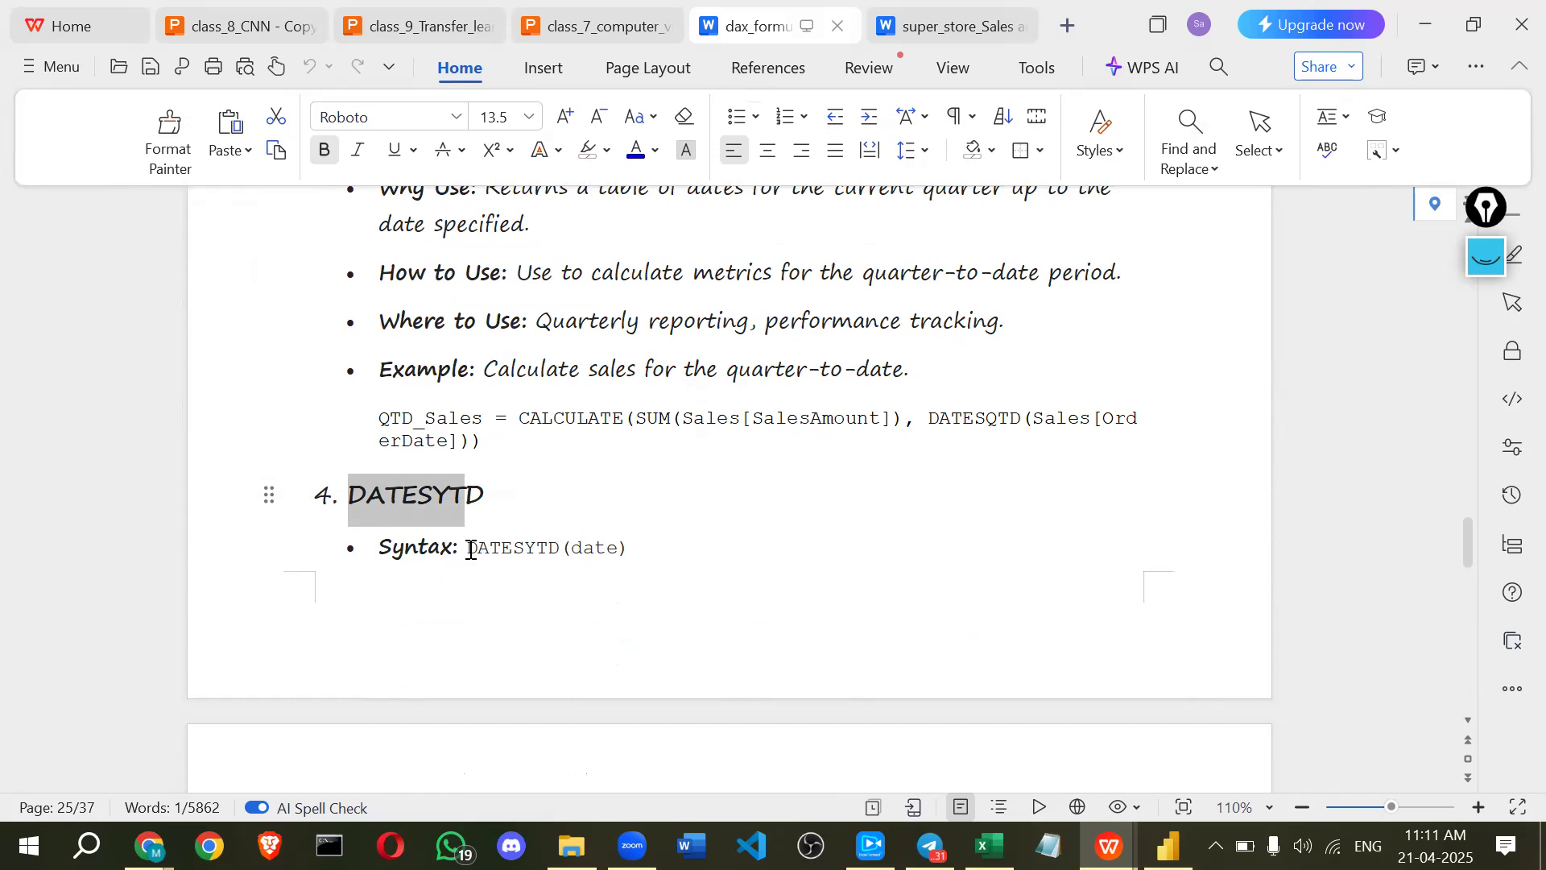
scroll(498, 575, down, 1)
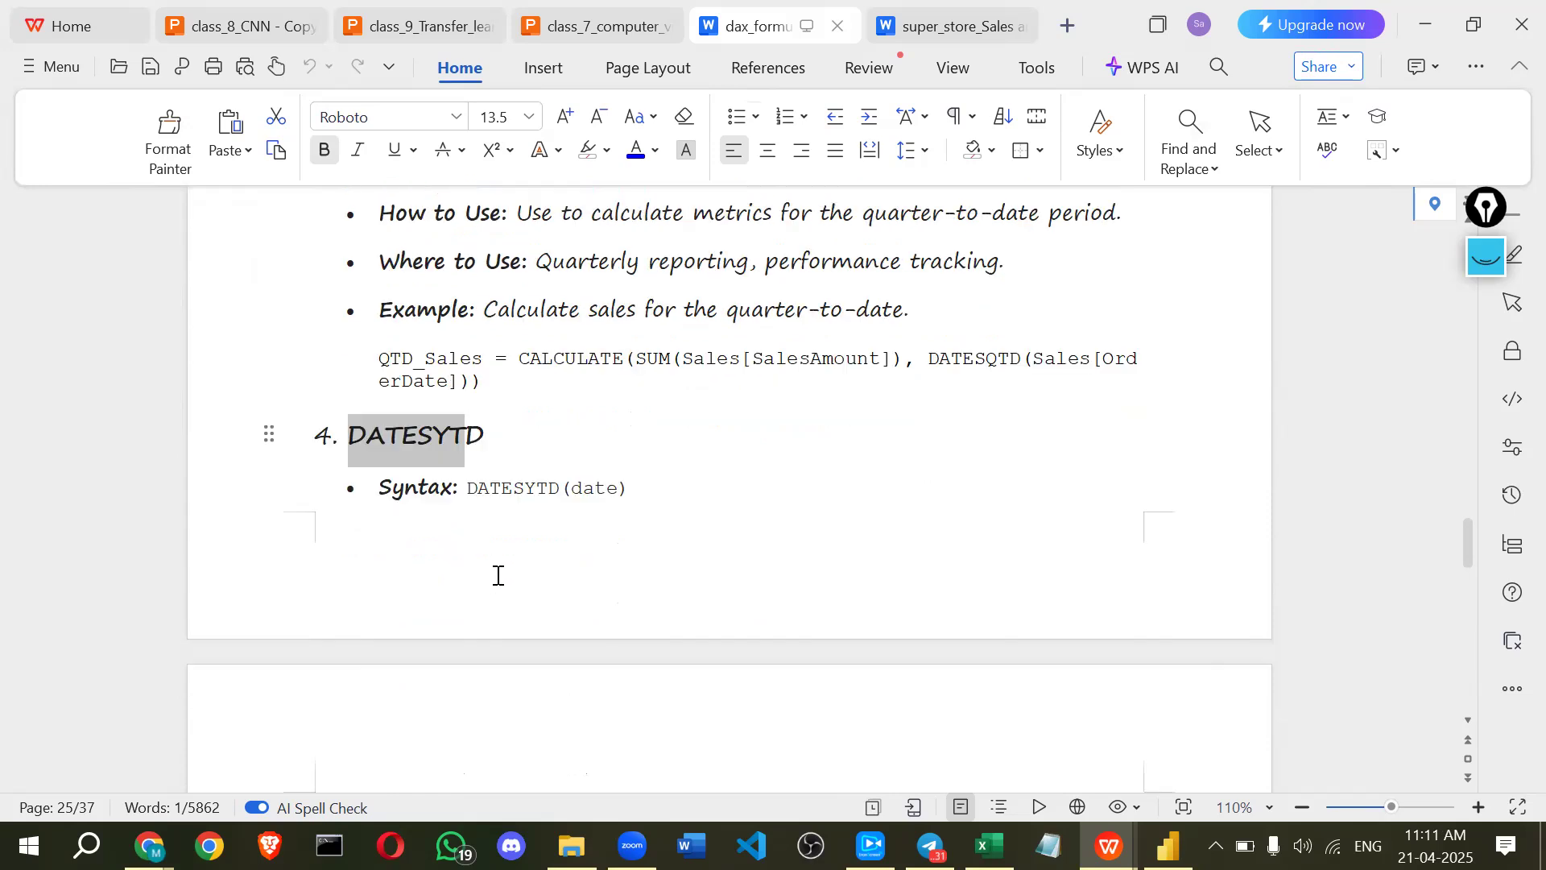
scroll(499, 575, down, 6)
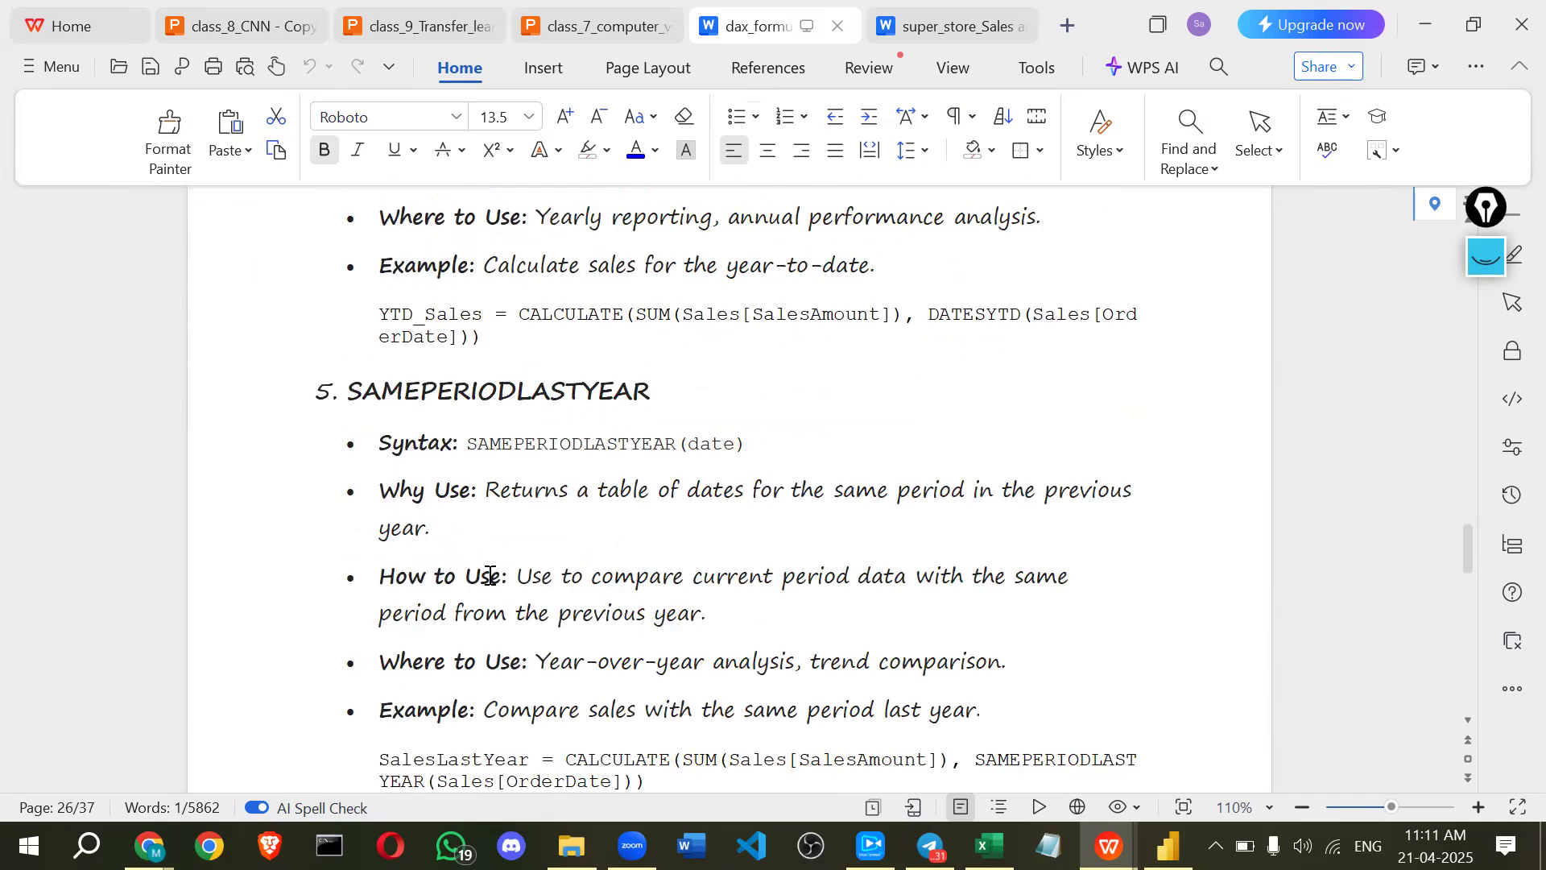
scroll(485, 573, down, 10)
scroll(442, 527, up, 4)
drag(346, 348, 434, 348)
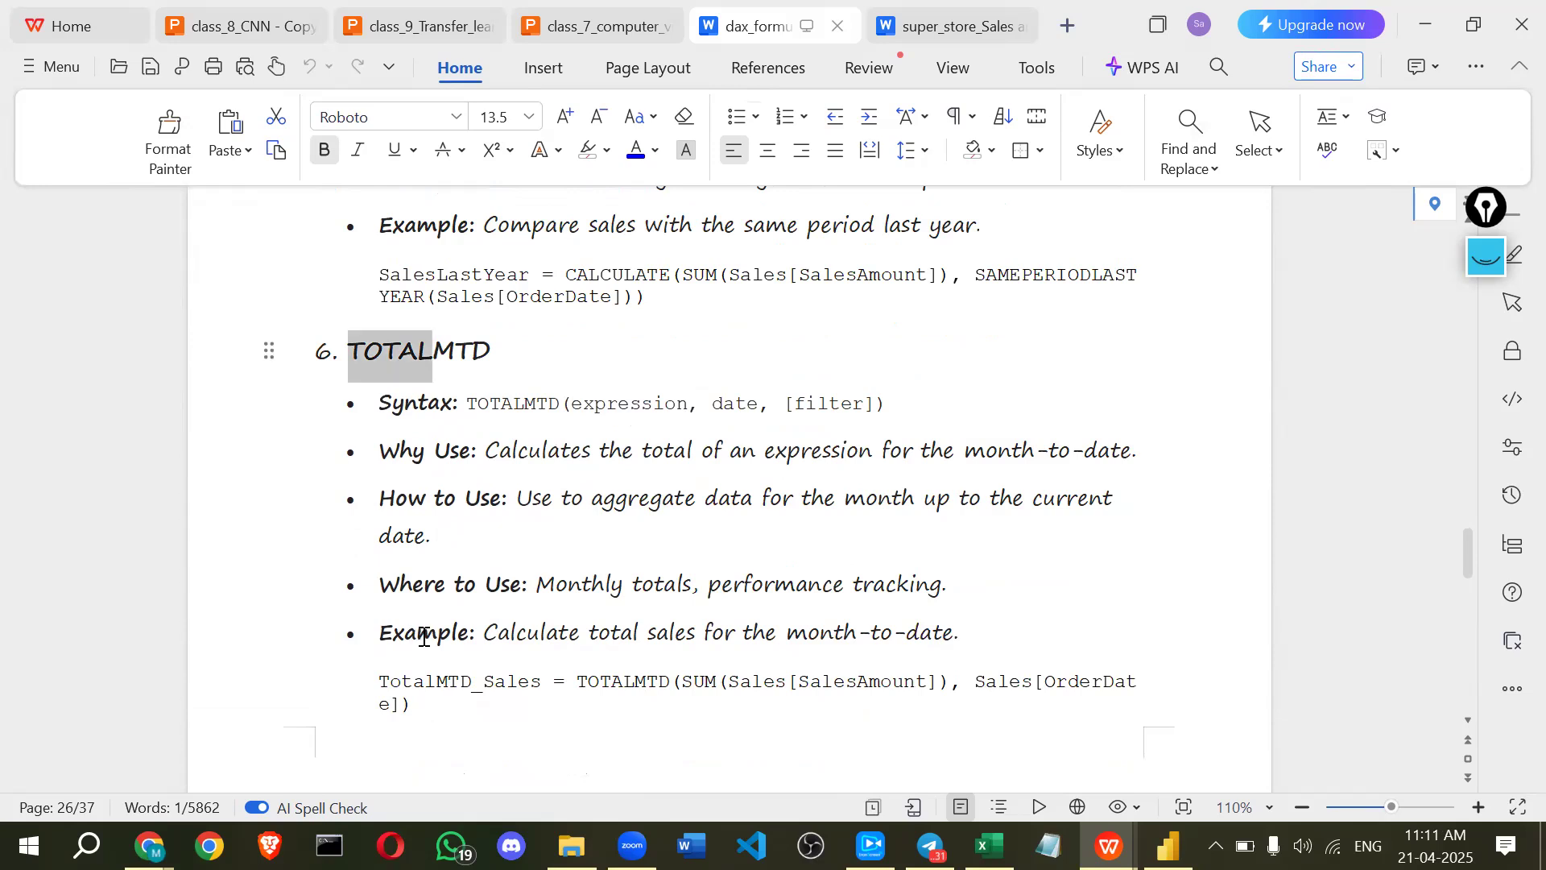
- Read past the TOTALYTD example to the section introducing RANKX, SELECTEDVALUE, SUMMARIZE and TOPN
scroll(400, 625, down, 10)
scroll(399, 624, down, 10)
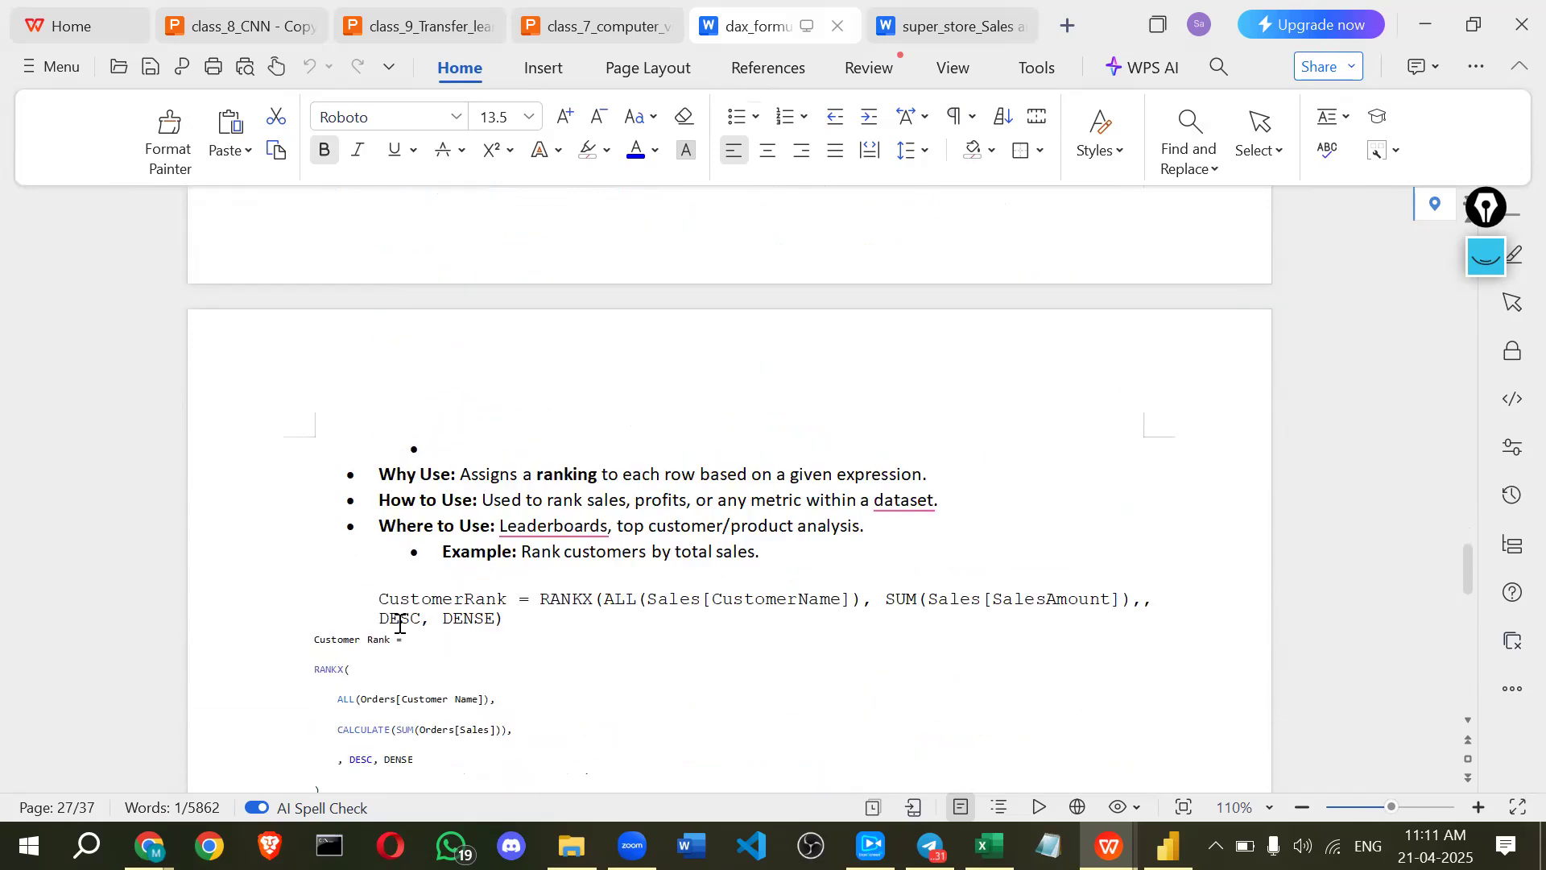
scroll(398, 624, up, 8)
scroll(379, 594, down, 3)
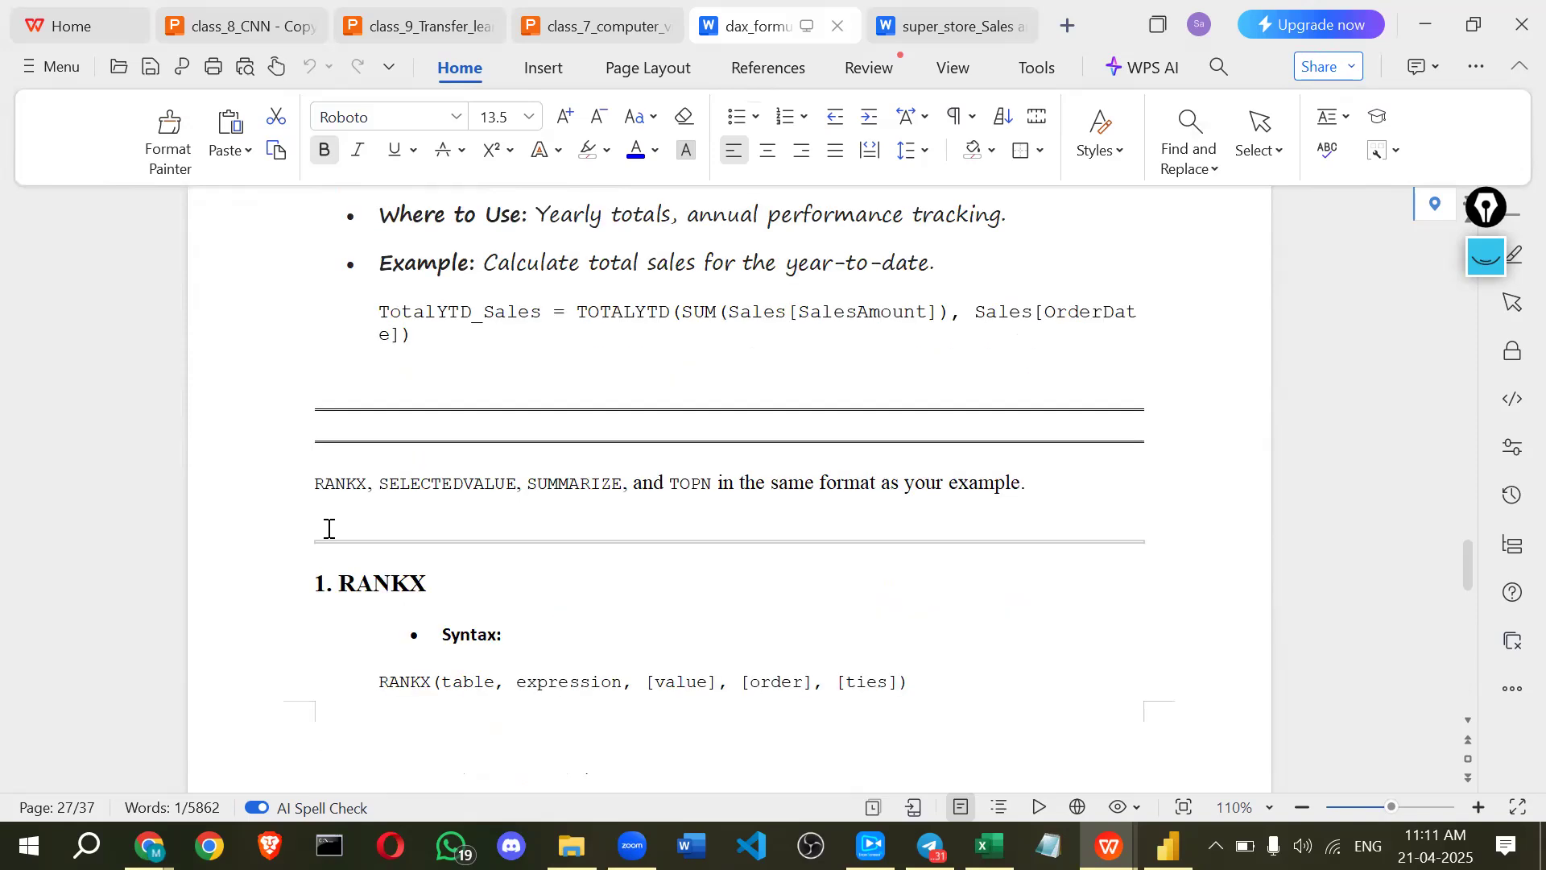
- Highlight the RANKX heading and read through its examples to the comparison of ranking with and without ALL
double_click(414, 524)
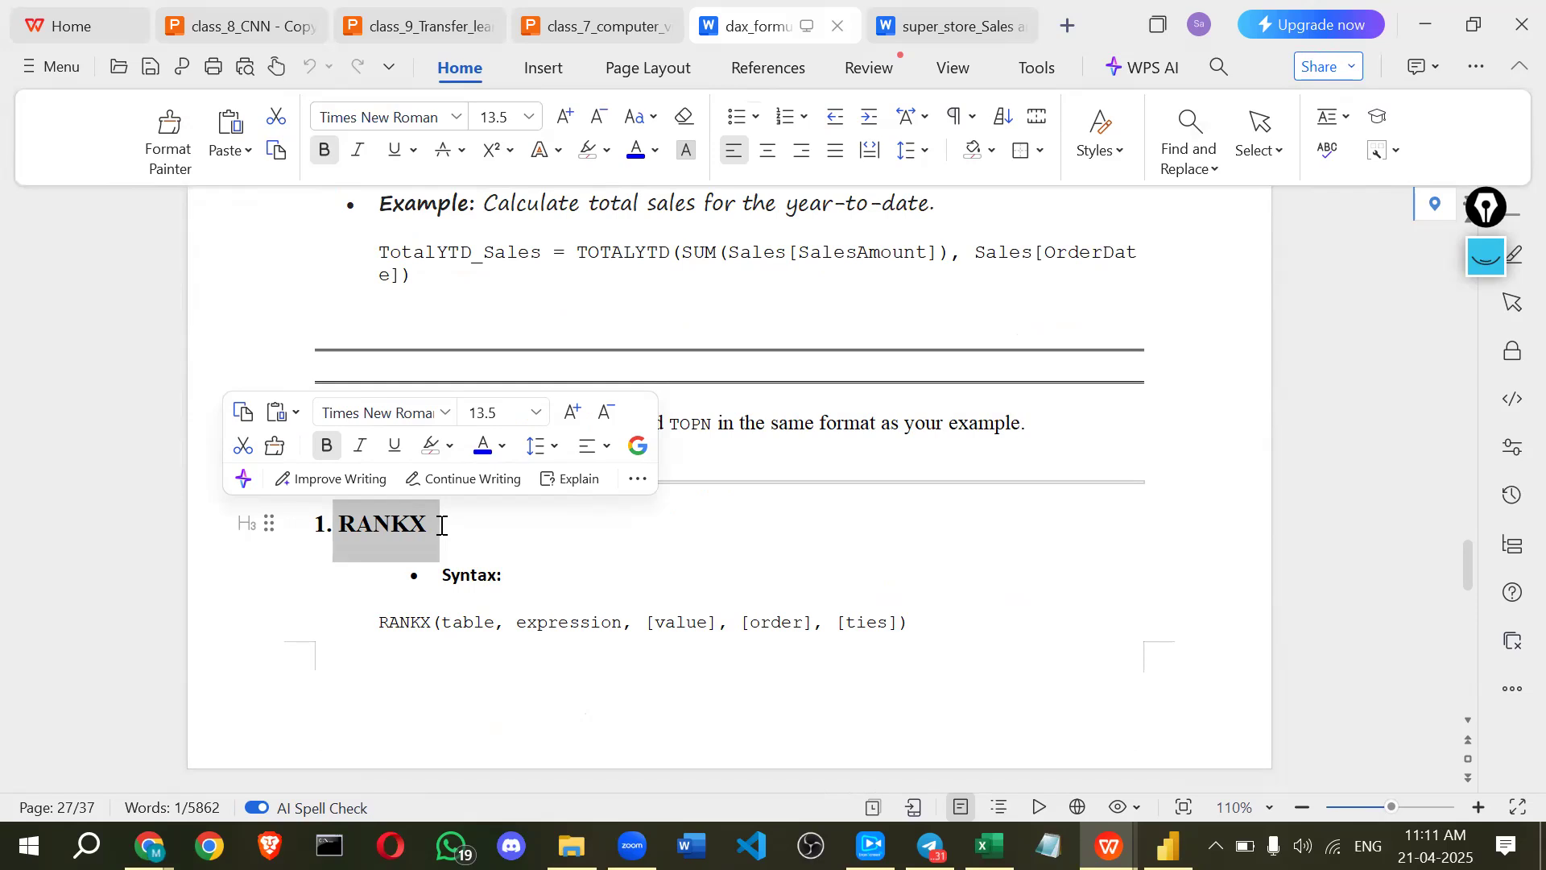
scroll(495, 573, down, 3)
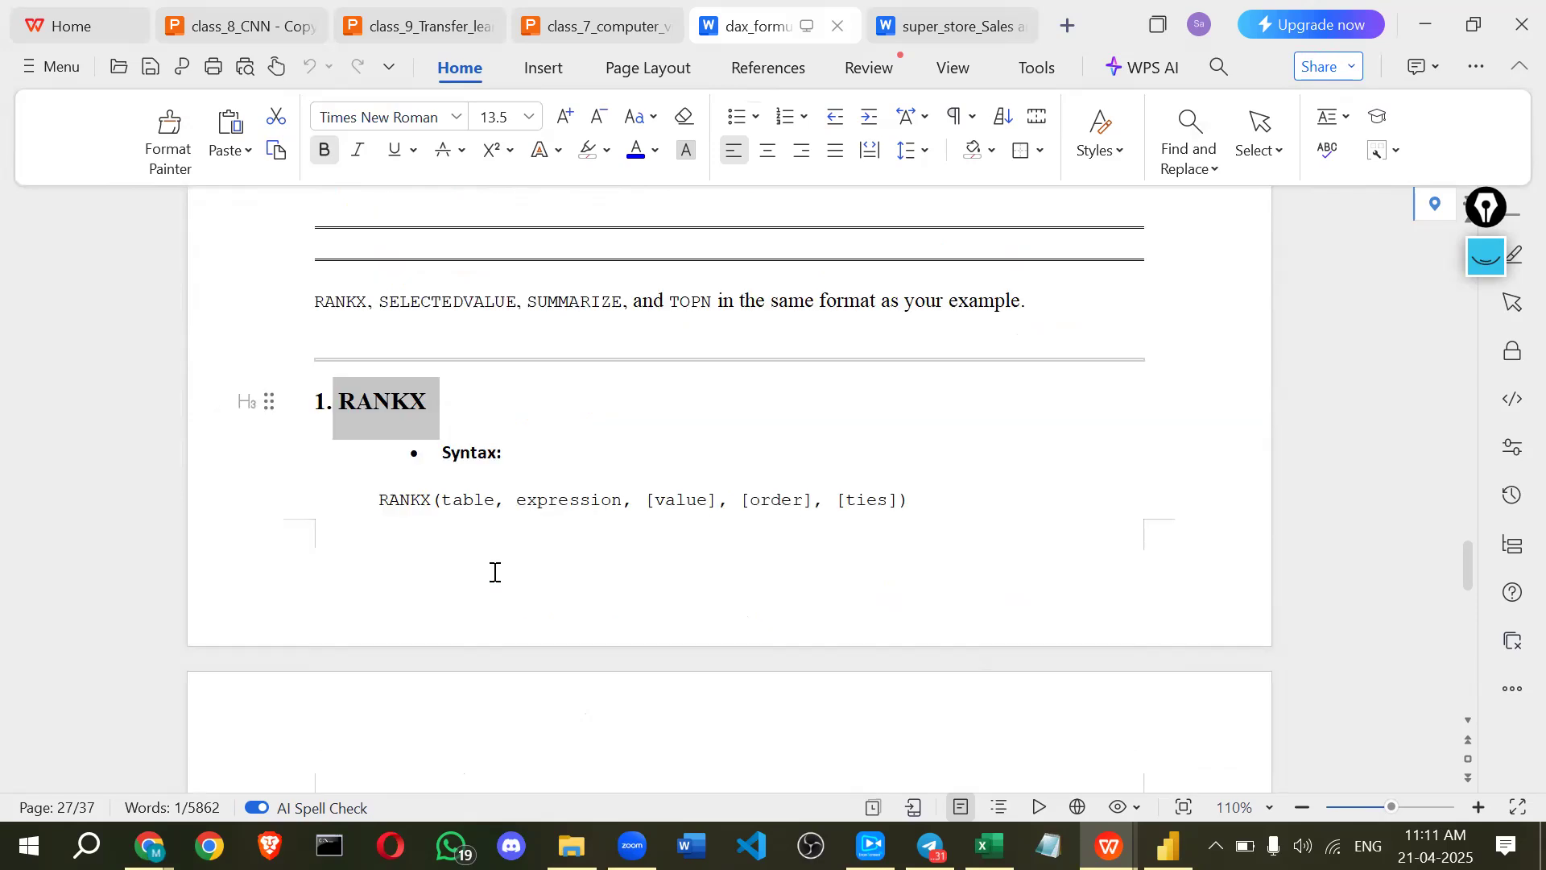
scroll(495, 573, down, 10)
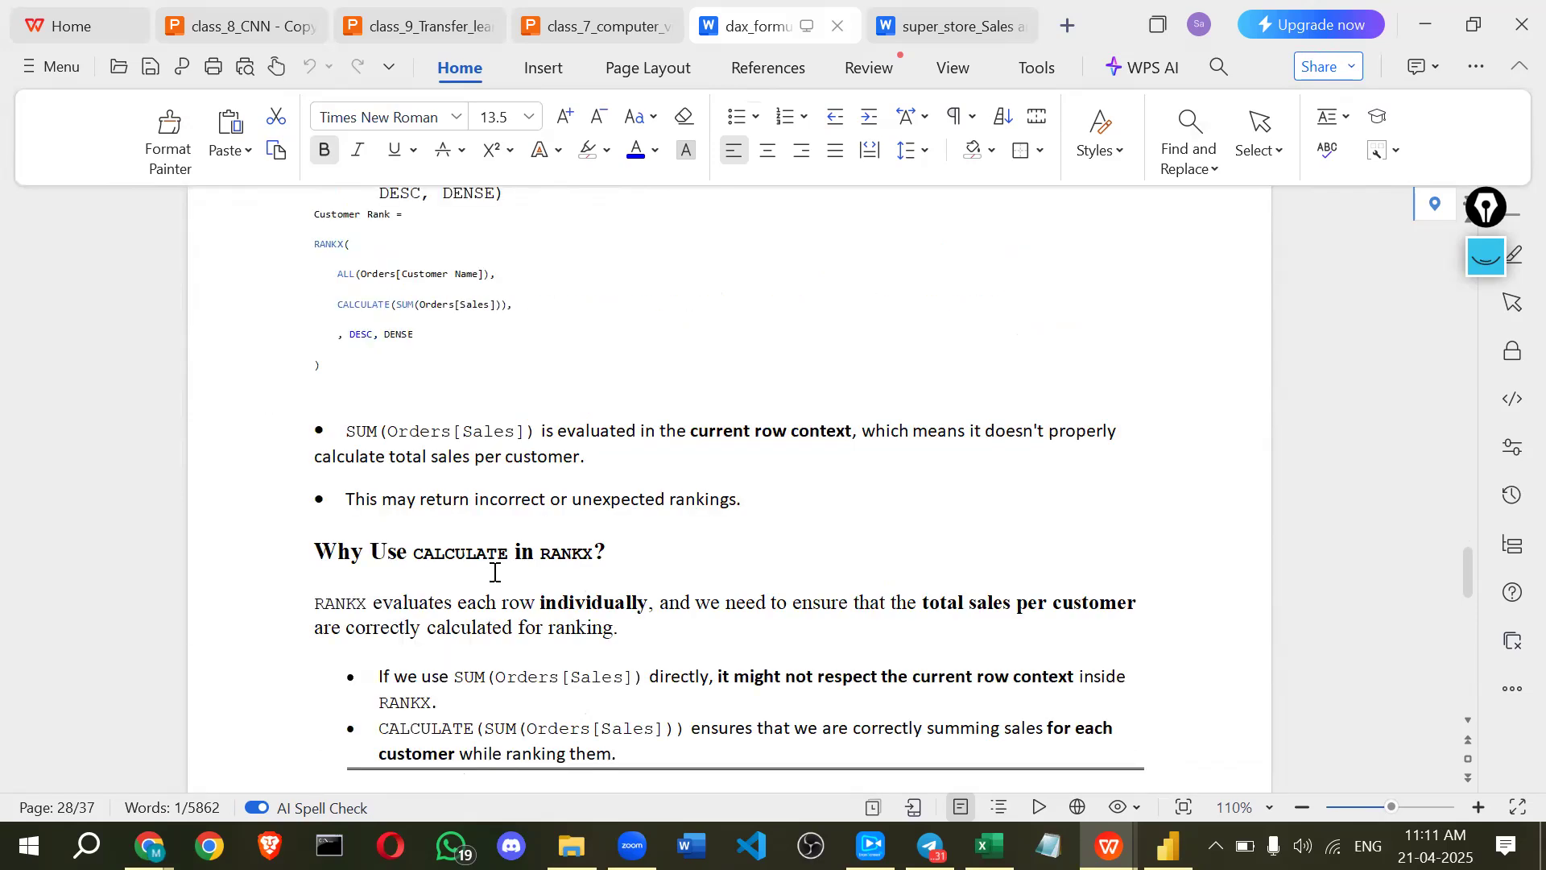
scroll(495, 572, down, 12)
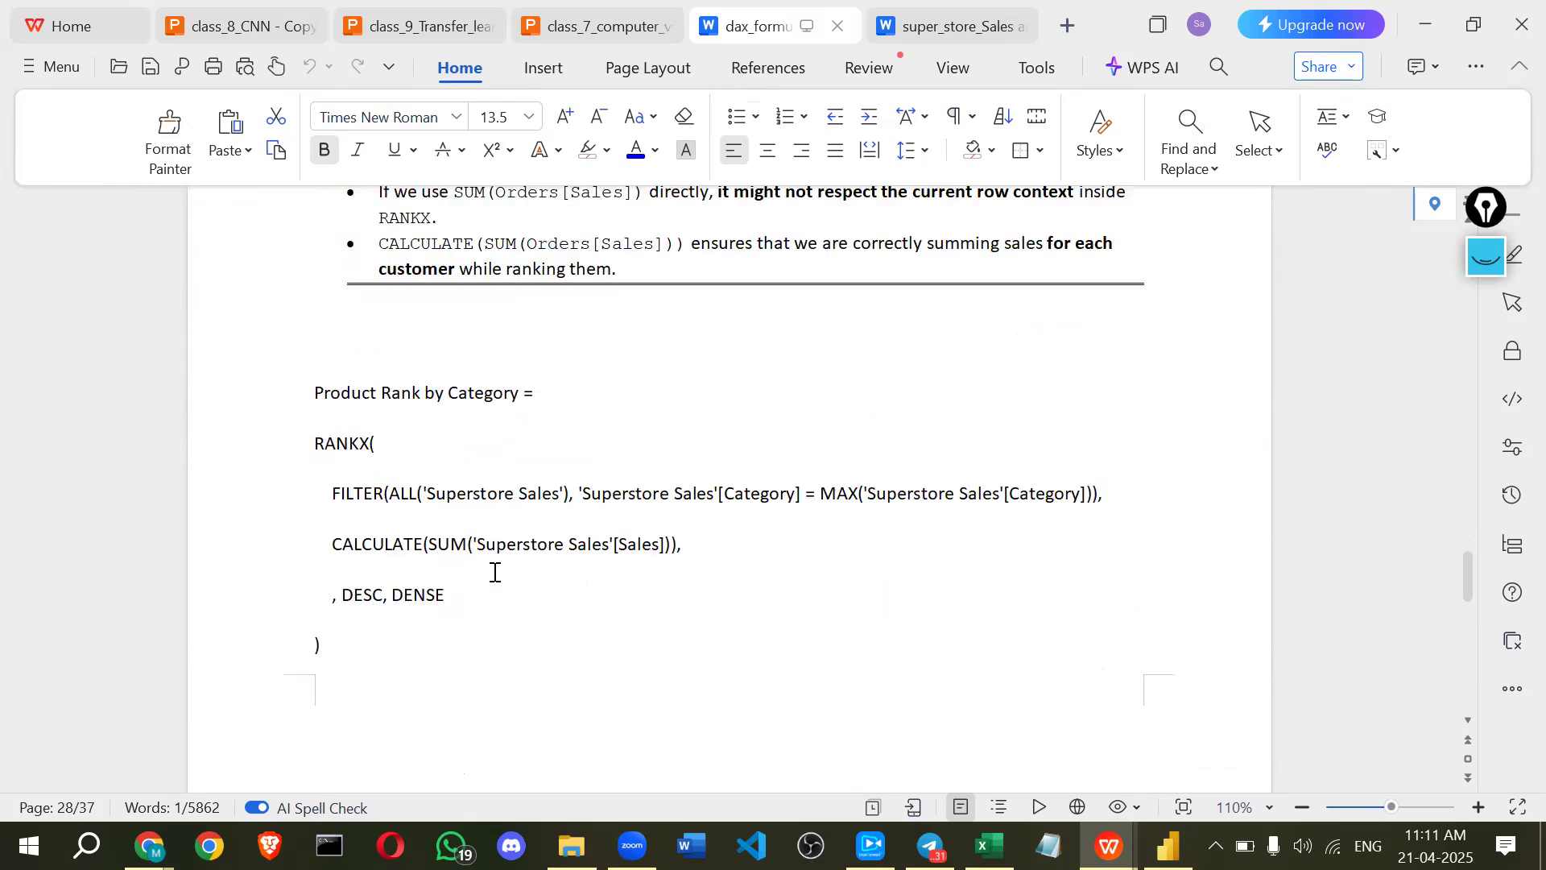
scroll(495, 573, down, 10)
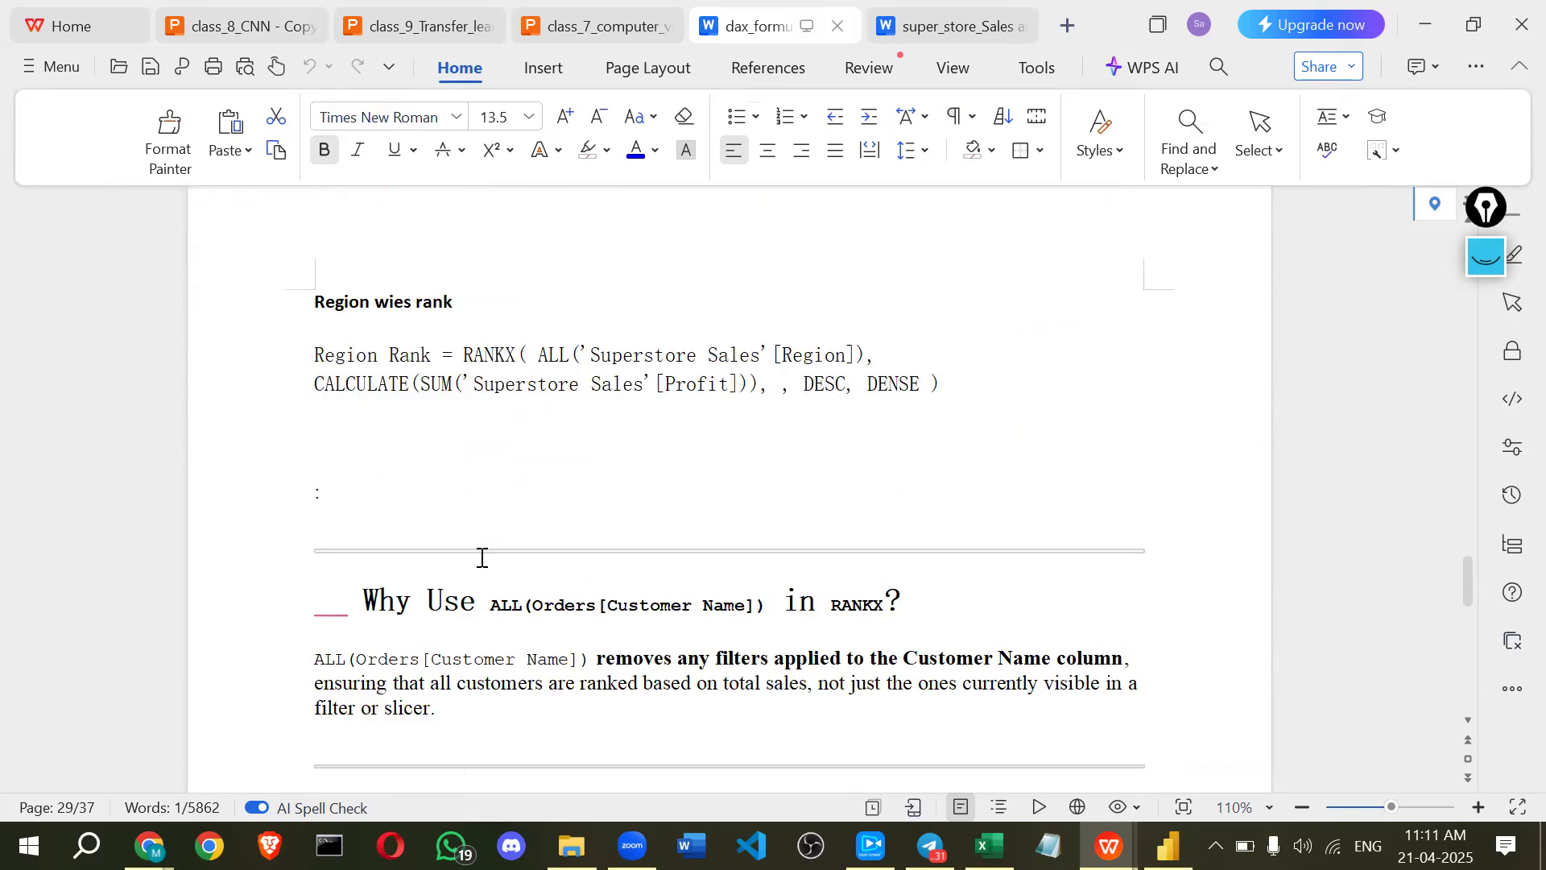
scroll(482, 557, down, 15)
scroll(477, 555, up, 5)
scroll(473, 532, down, 8)
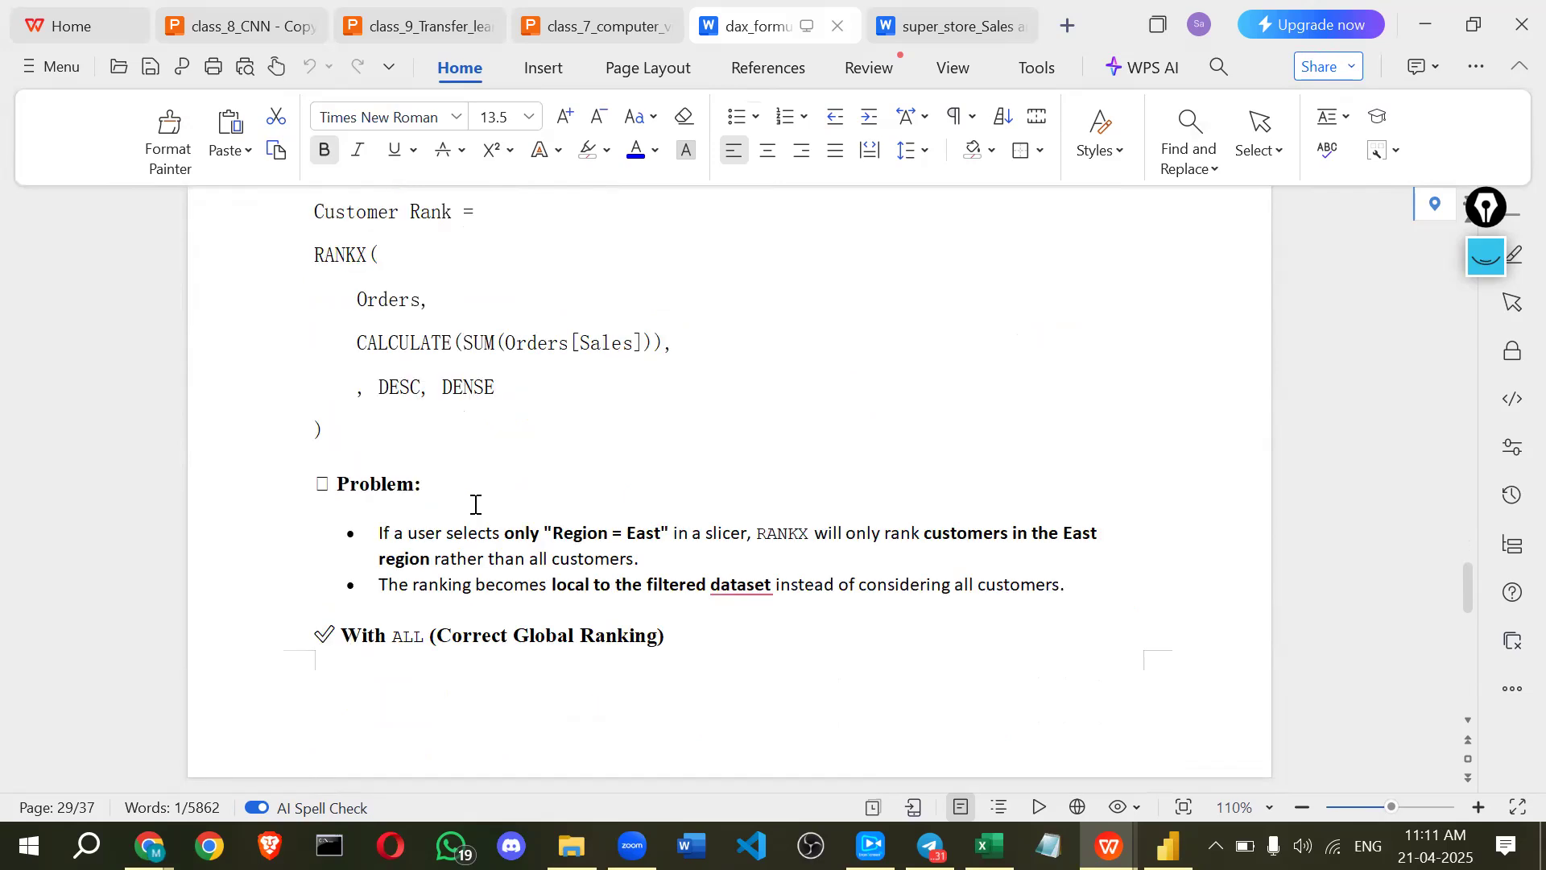
- Go back through the earlier function sections of the document to find the CALCULATE entry
scroll(476, 504, up, 15)
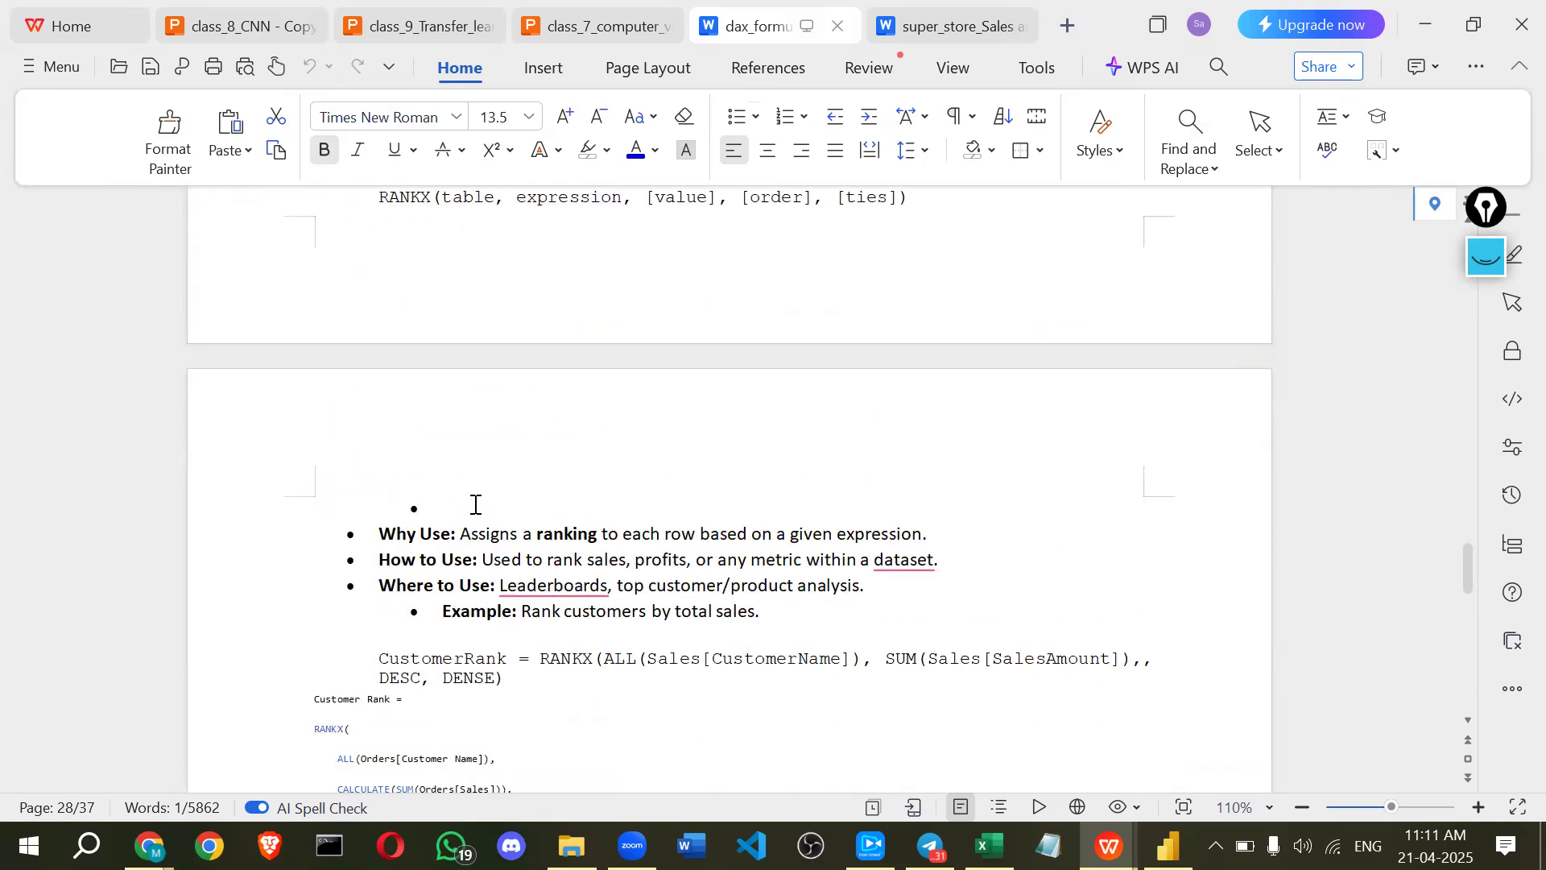
scroll(1458, 570, up, 10)
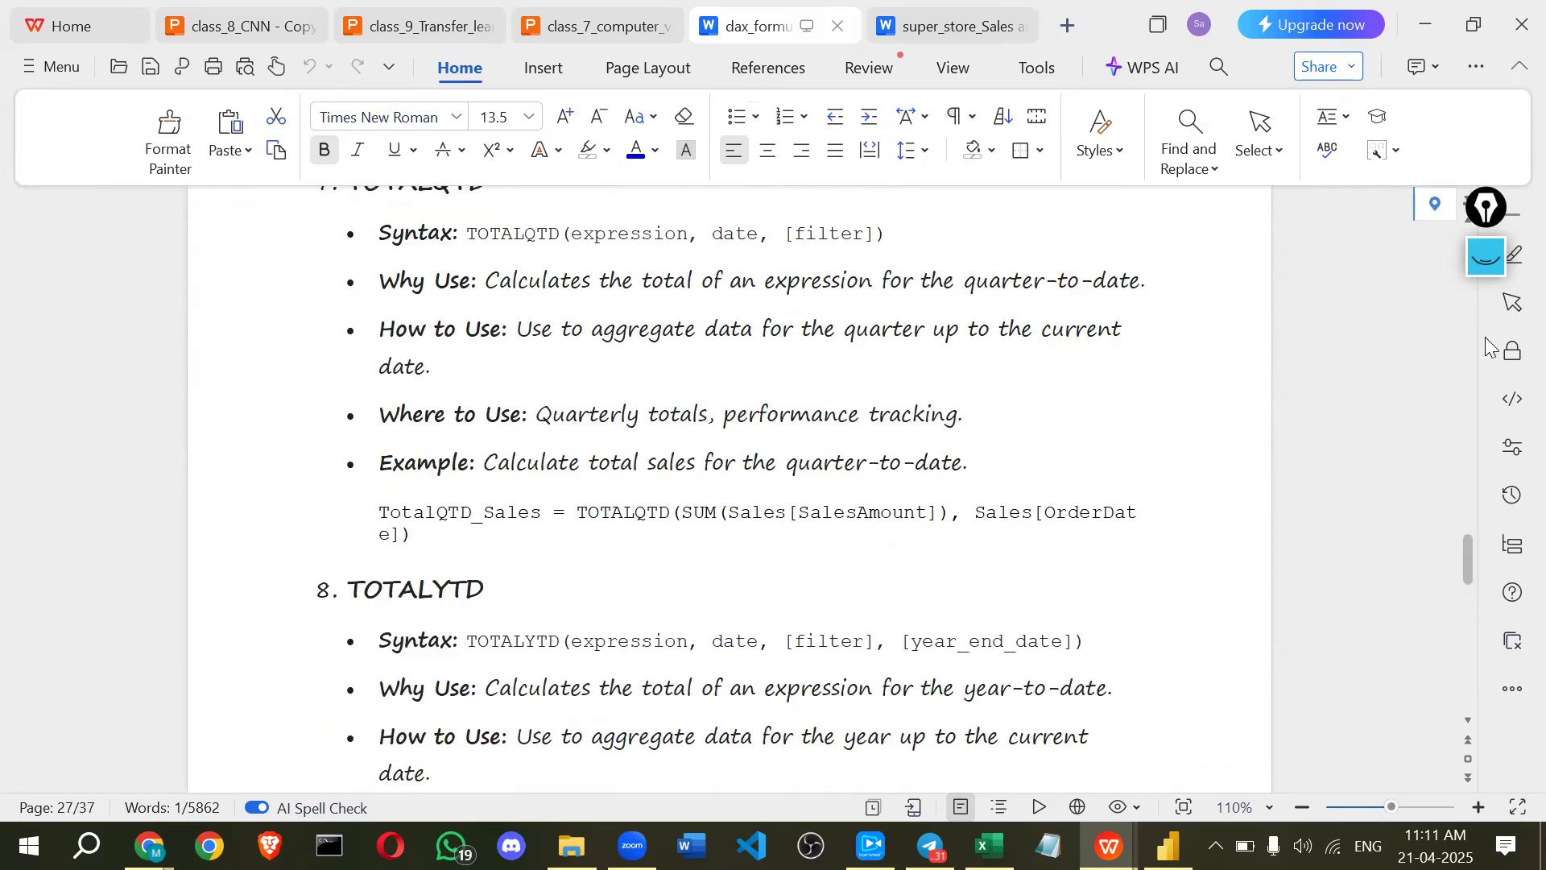
drag(1468, 564, 1487, 302)
scroll(796, 414, down, 1)
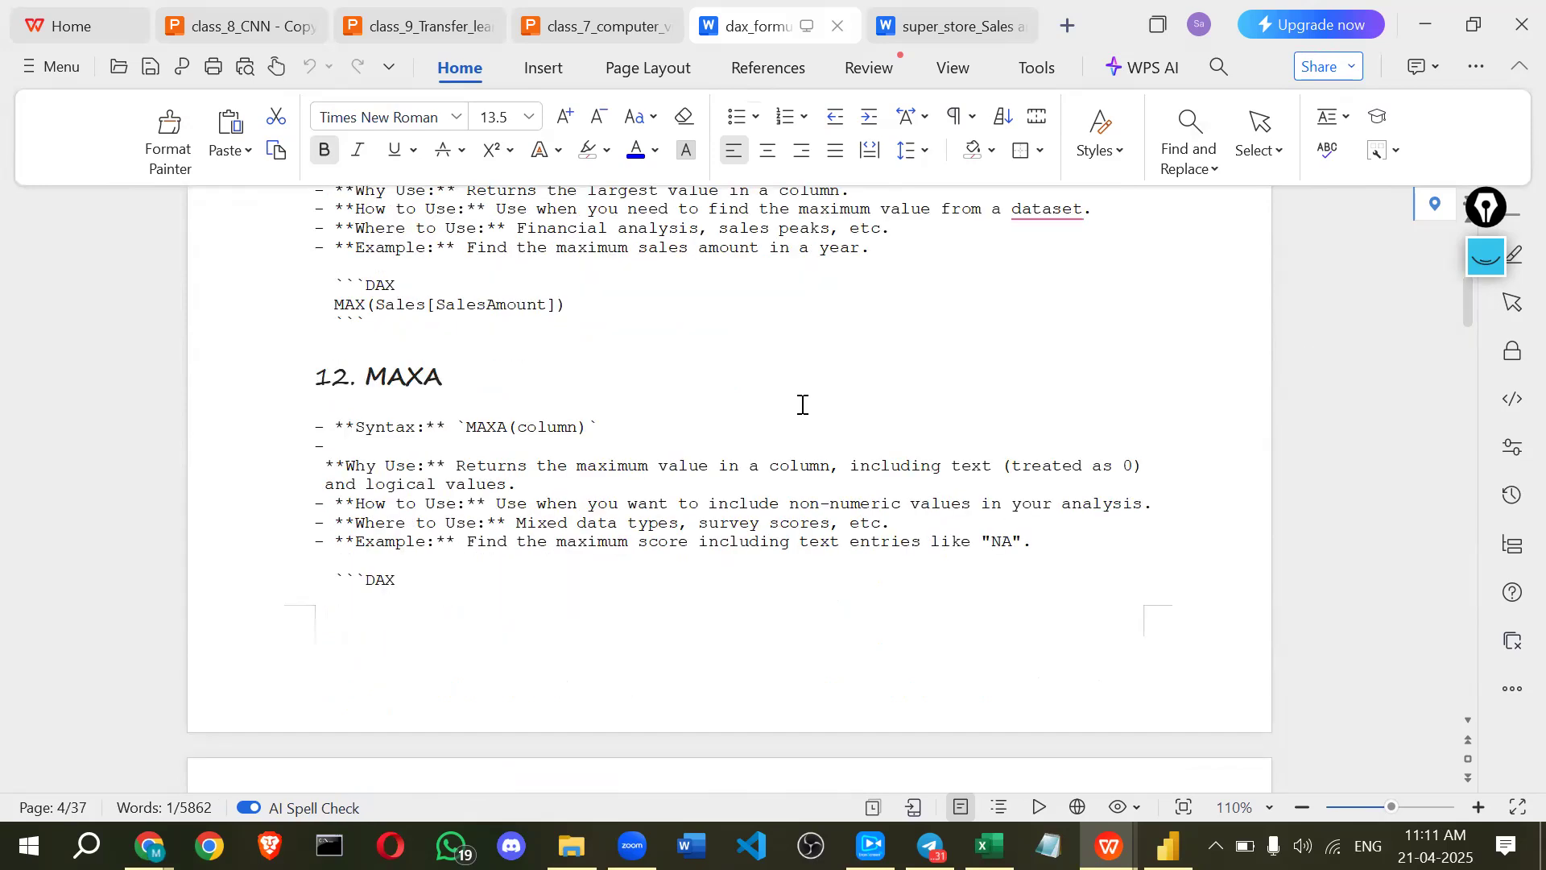
scroll(1513, 323, down, 10)
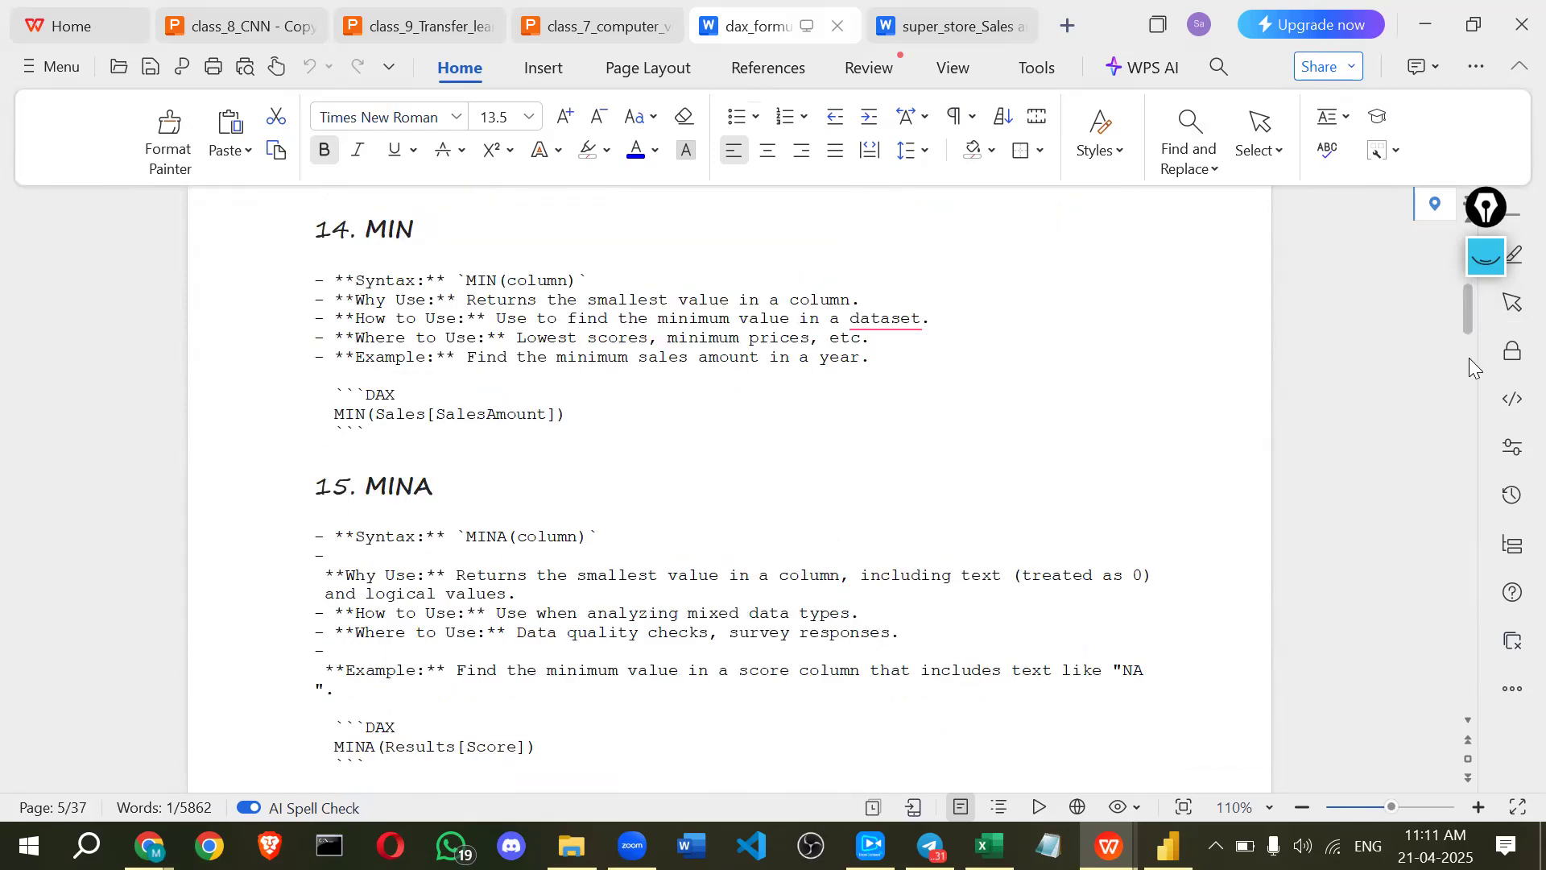
drag(1470, 366, 571, 452)
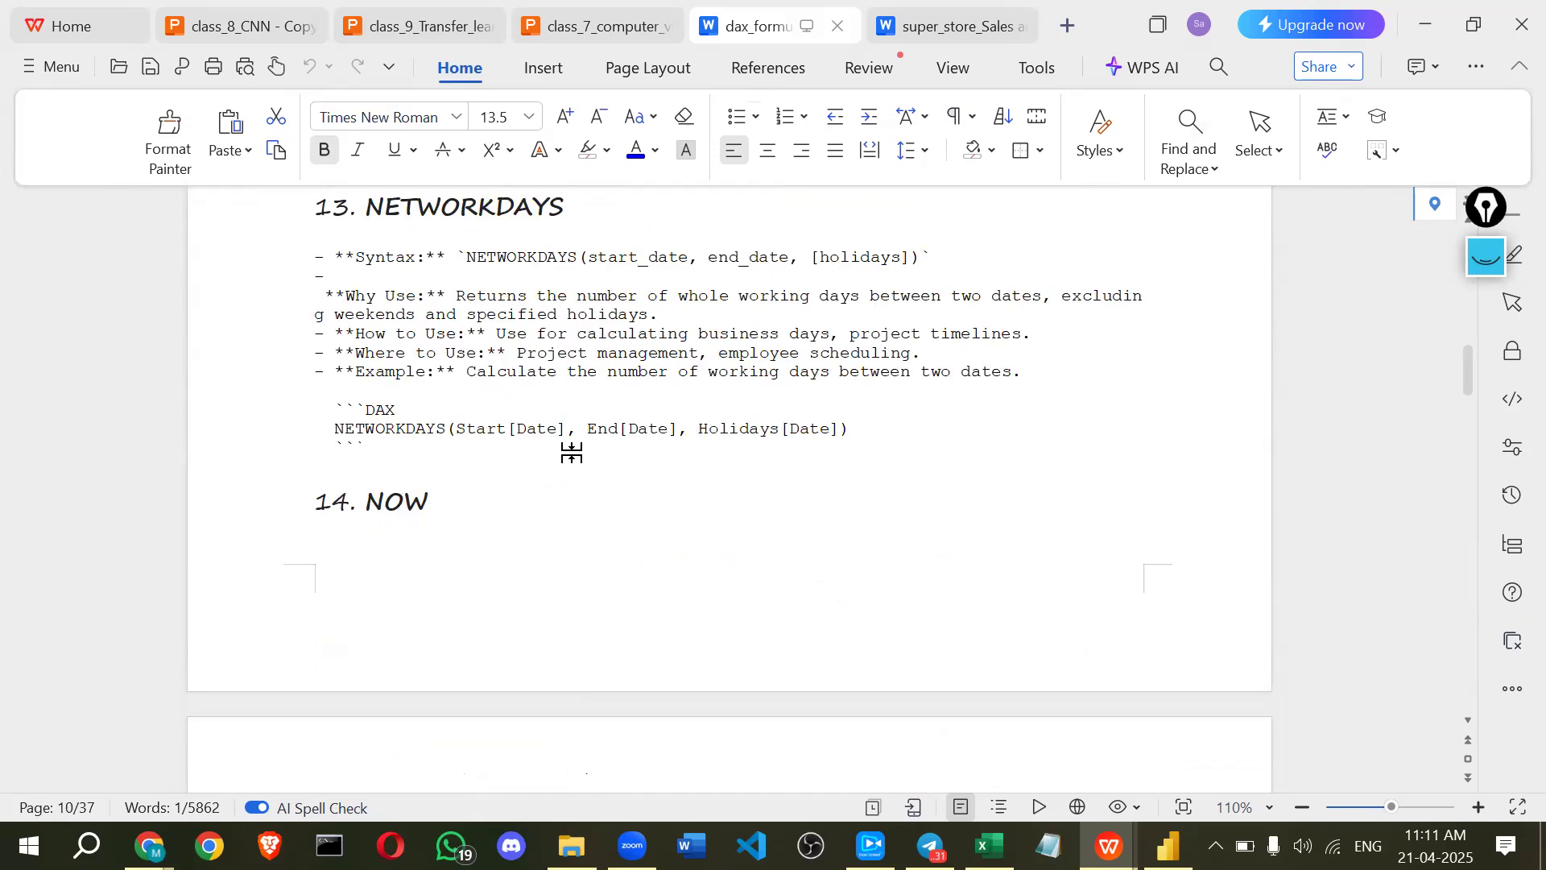
scroll(570, 449, down, 10)
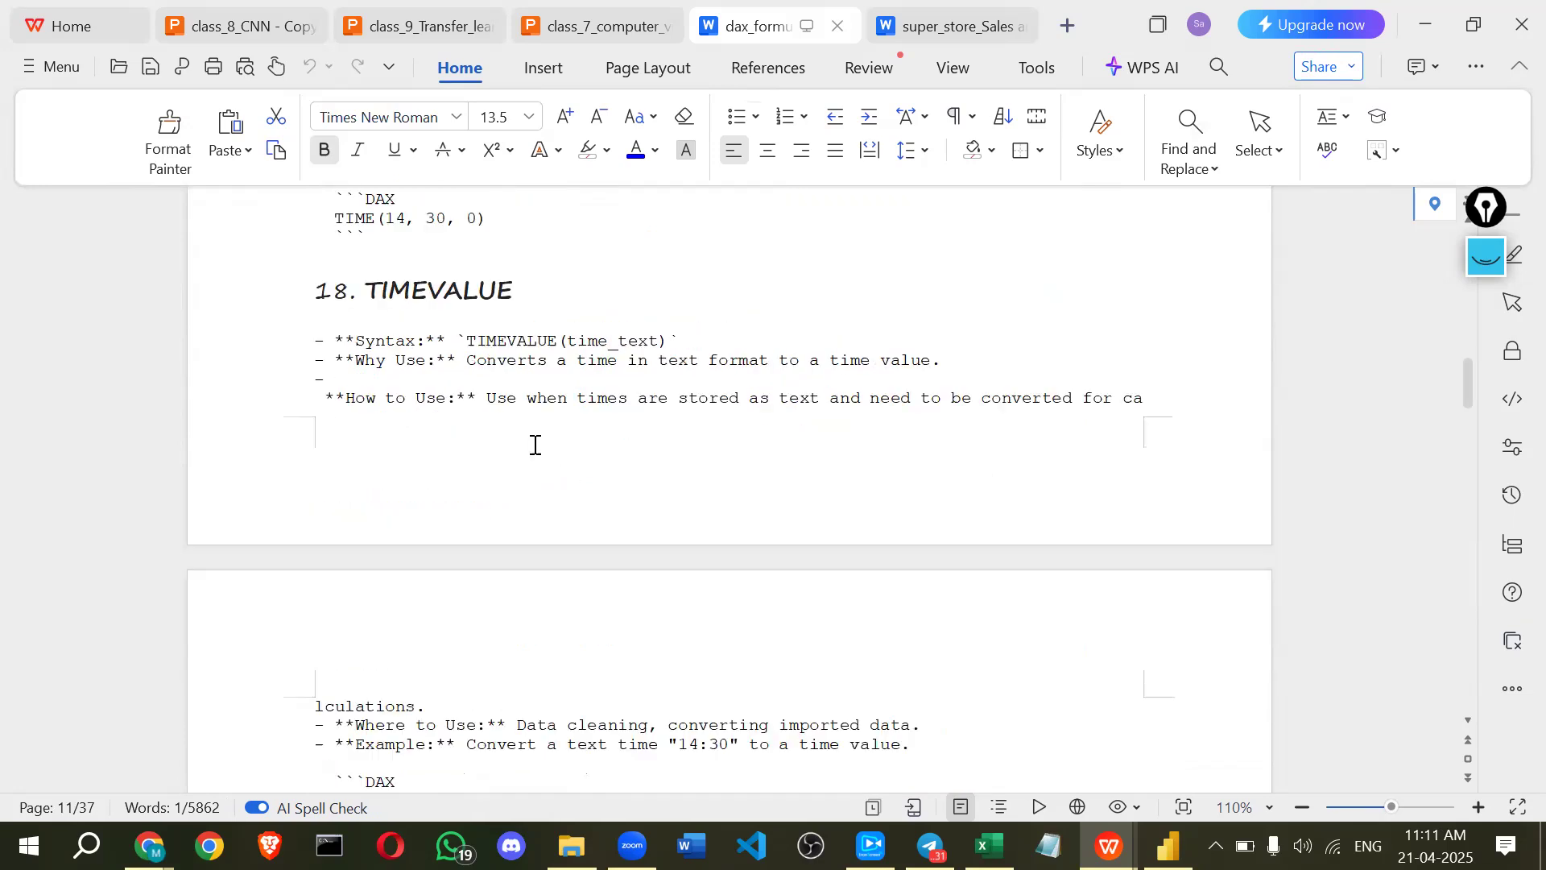
scroll(536, 443, down, 8)
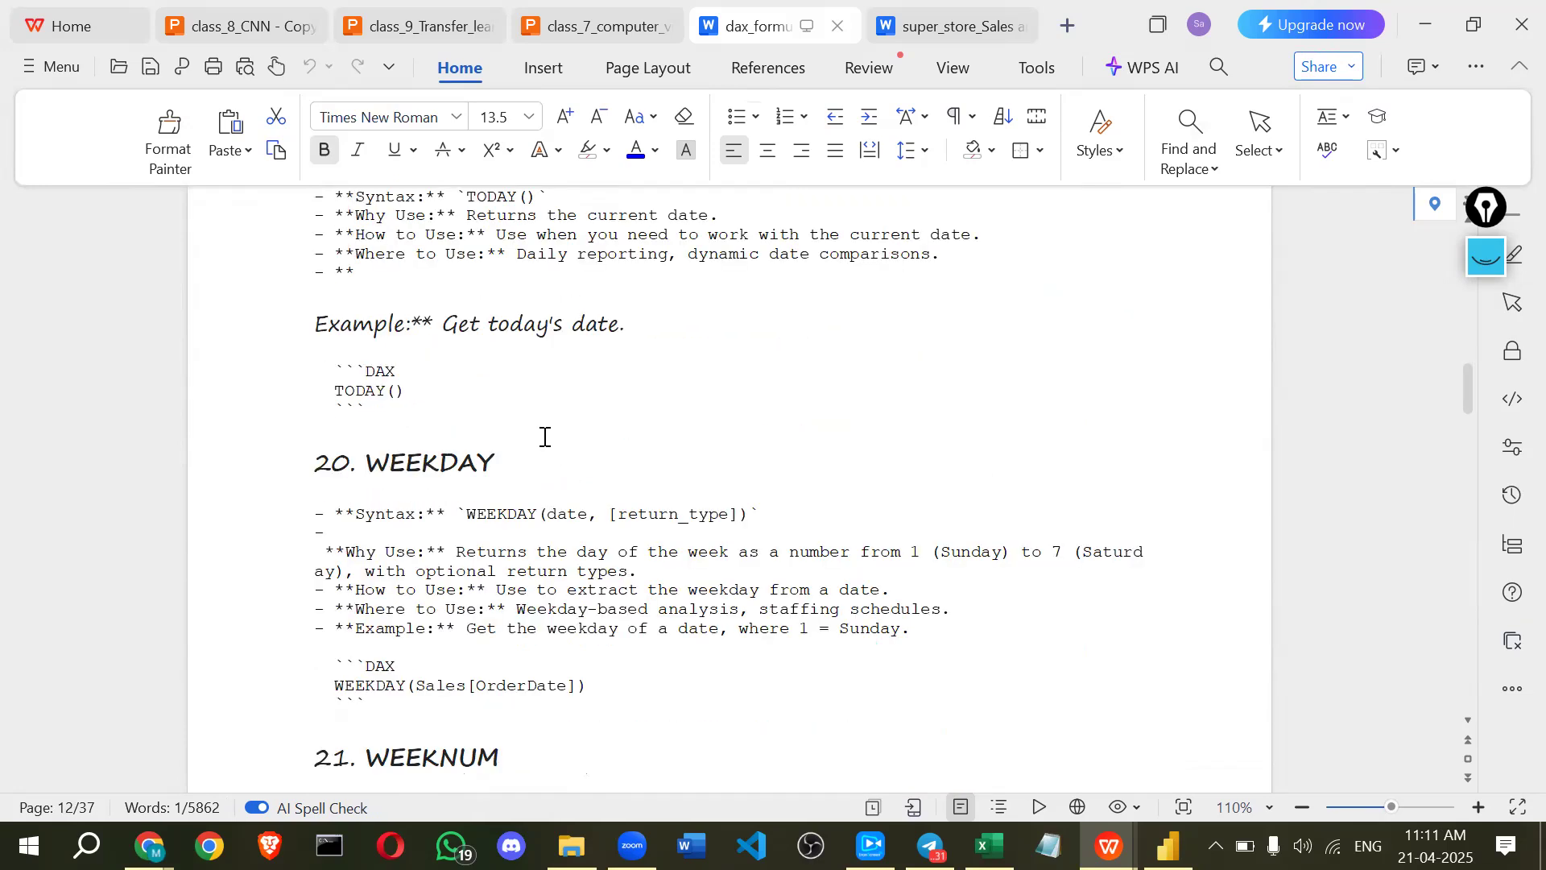
scroll(544, 436, down, 10)
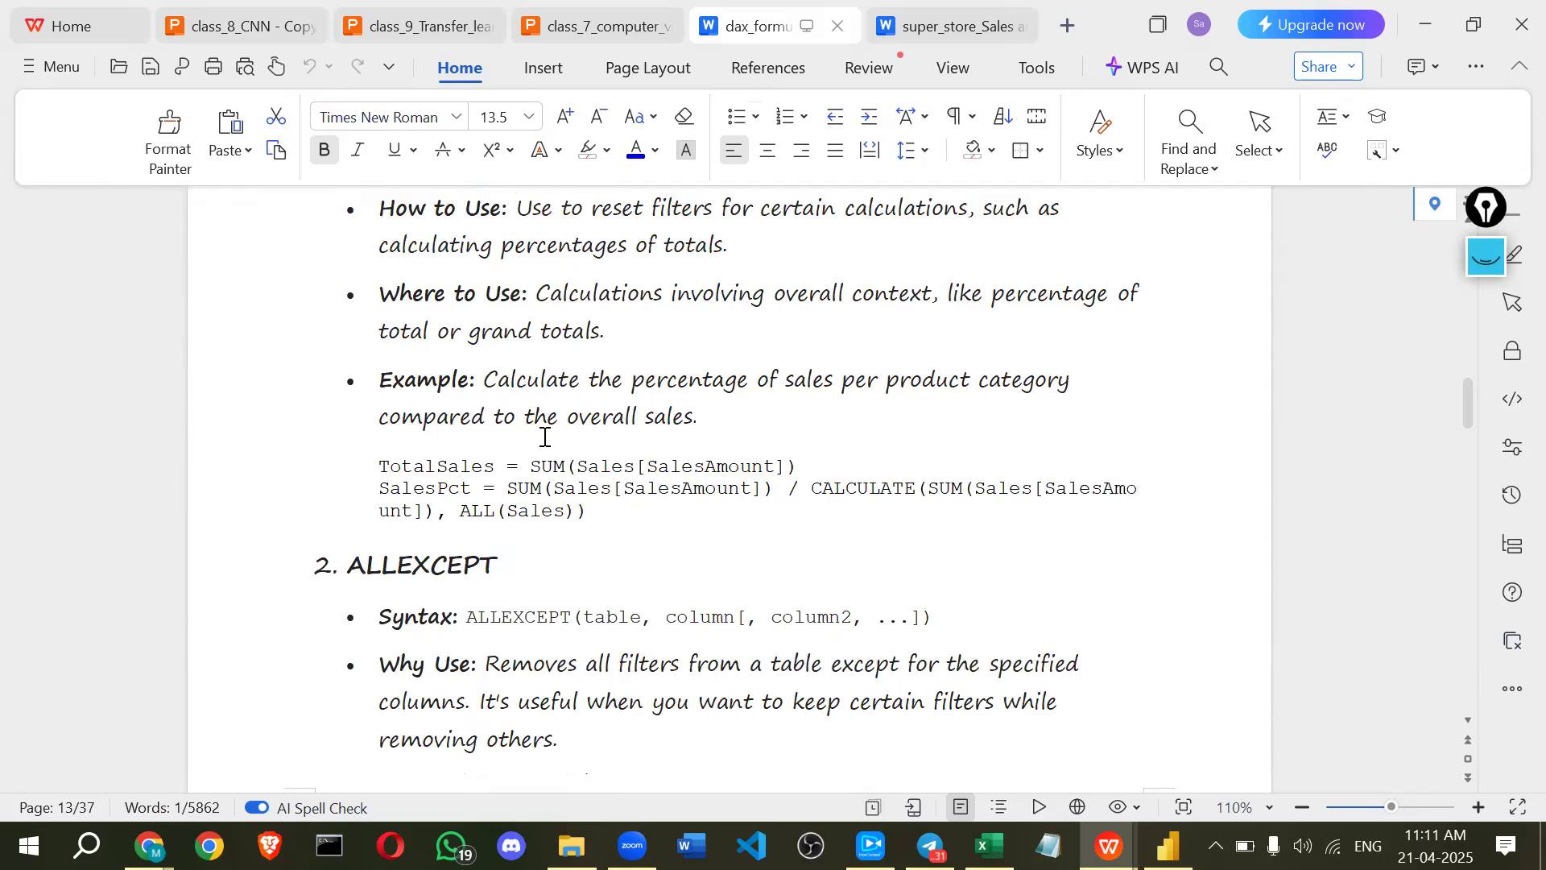
scroll(544, 436, down, 8)
scroll(544, 437, down, 8)
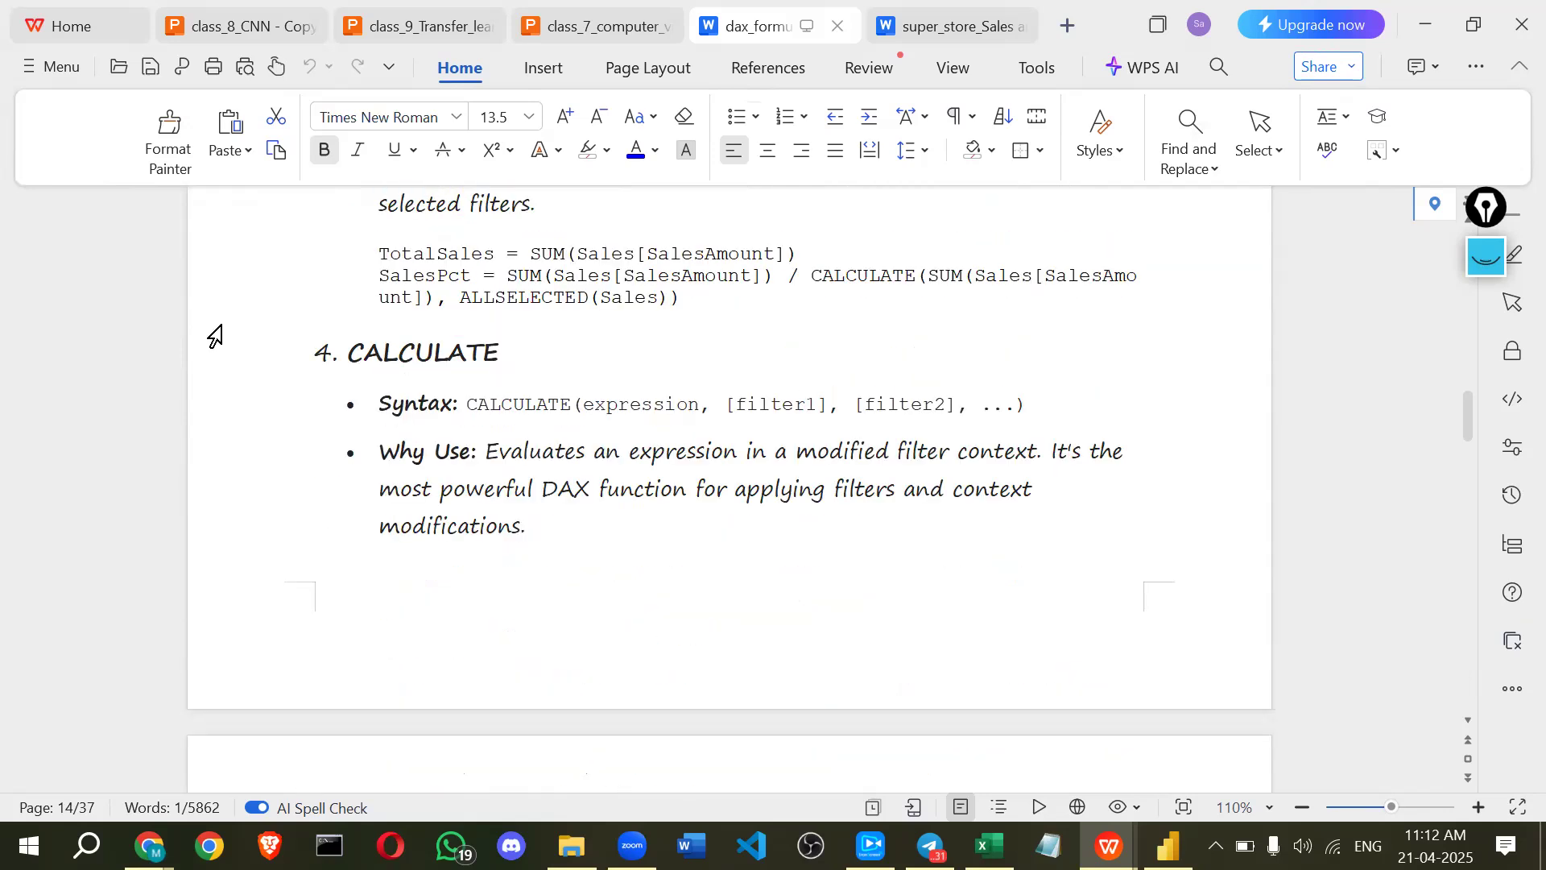
- Highlight the CALCULATE heading, and the expression and filter1, filter2 arguments in its syntax
click(351, 352)
key(shift+End)
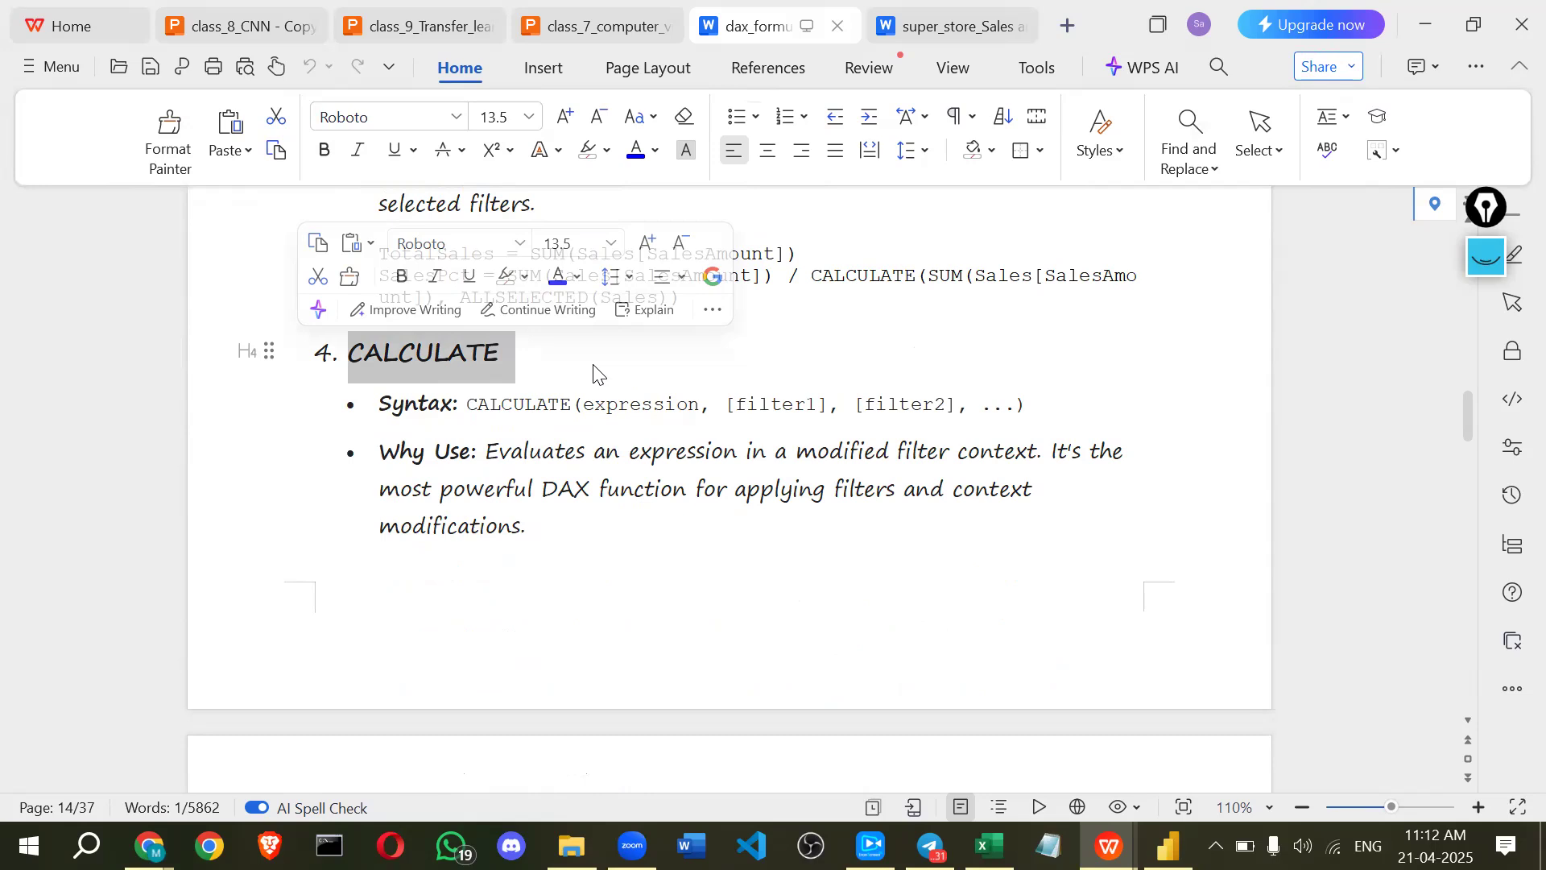
click(529, 404)
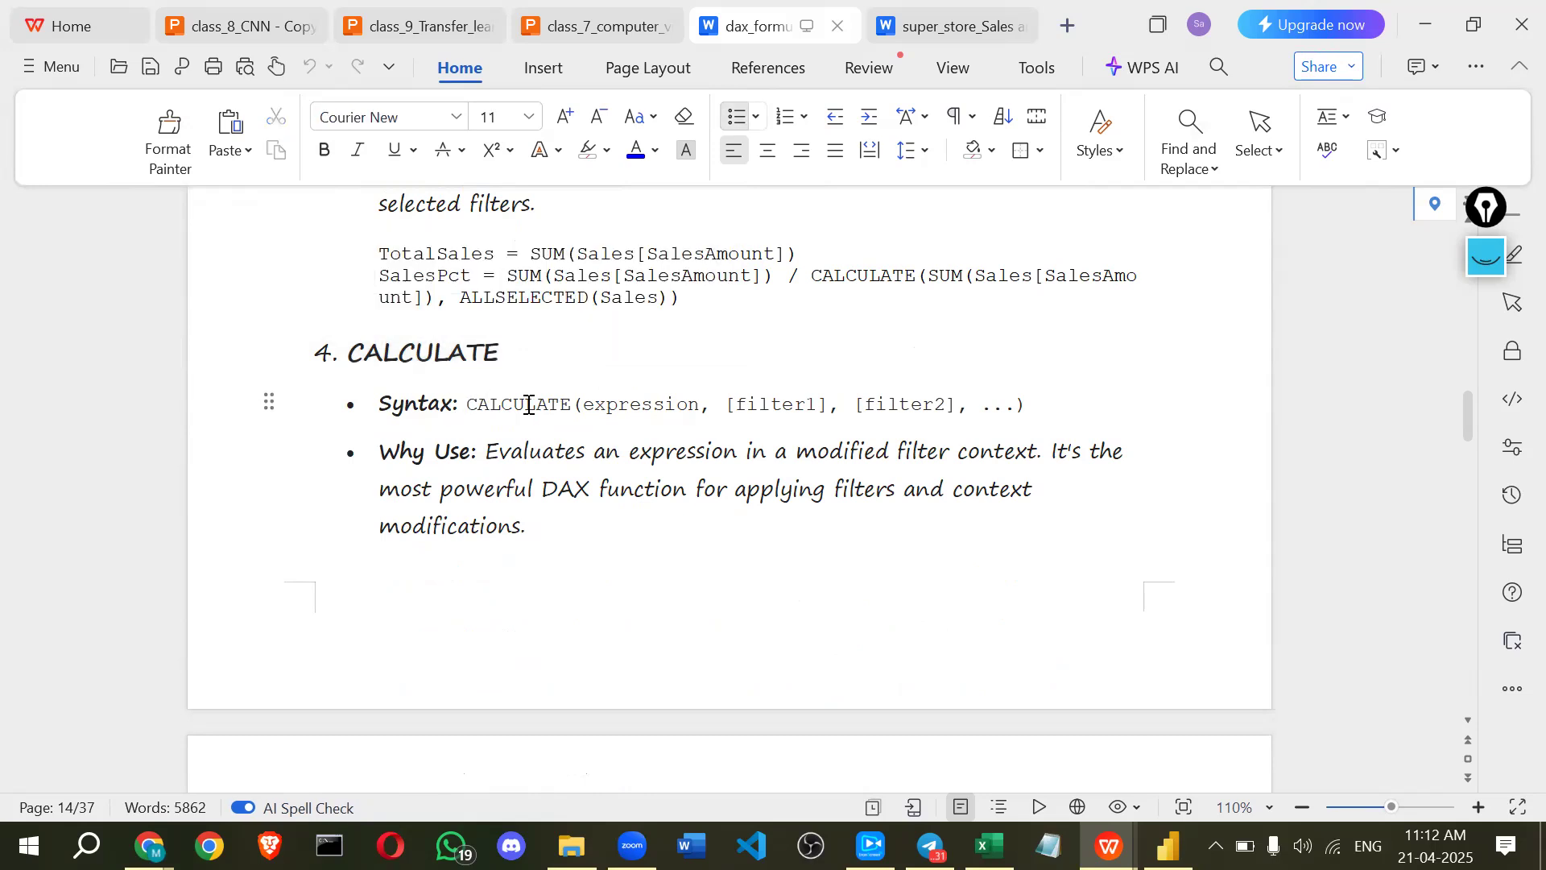
double_click(673, 398)
drag(735, 400, 961, 414)
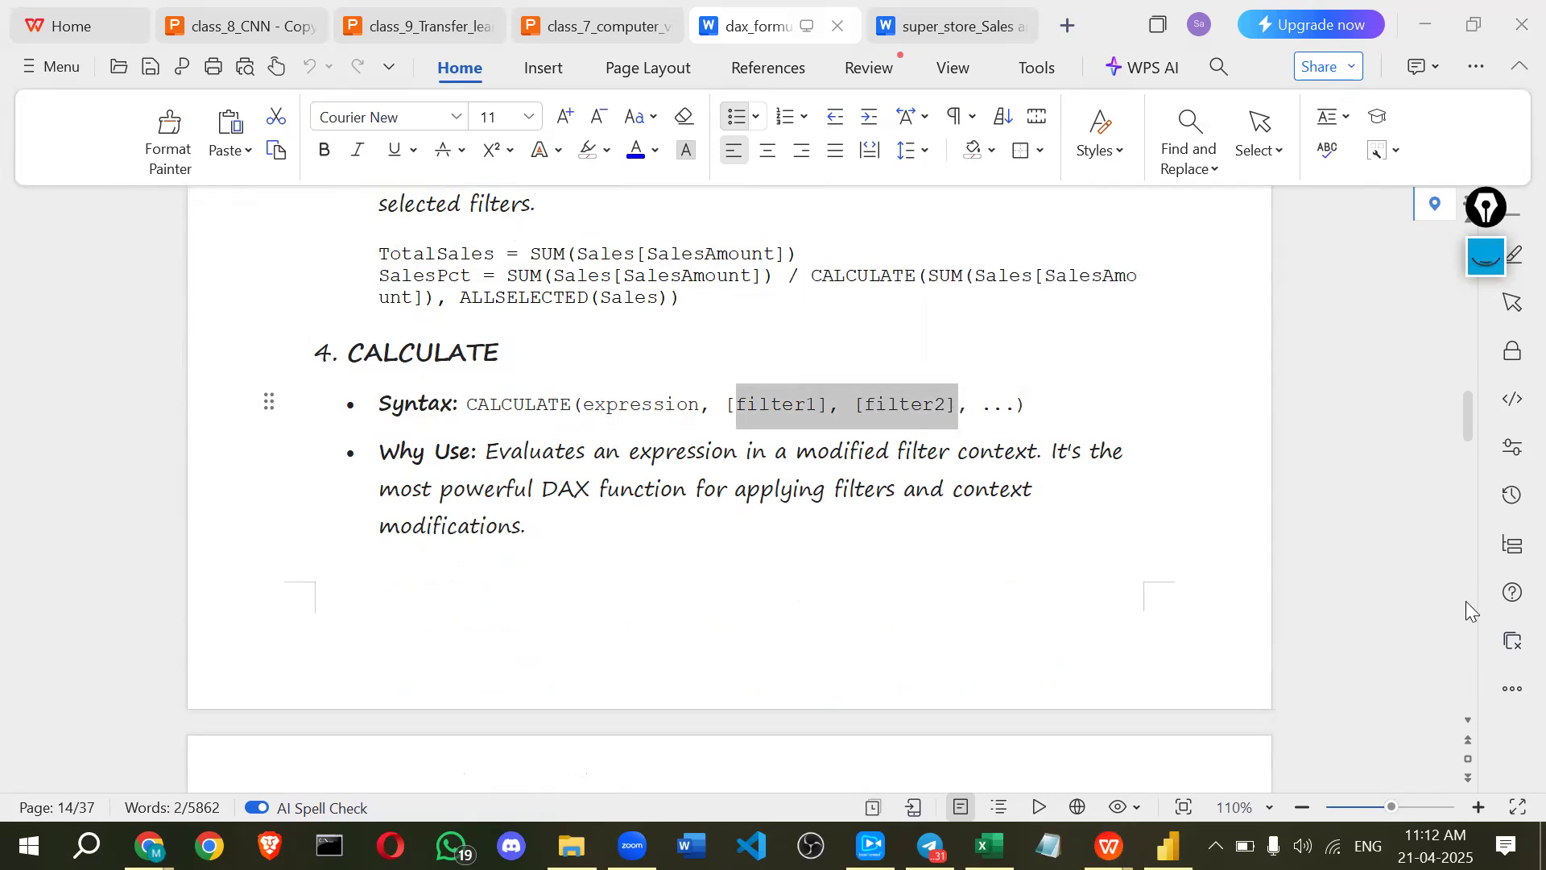
- Turn on the screen pen and handwrite "Tech" with an underline beside the SalesPct formula
key(ctrl+alt+g)
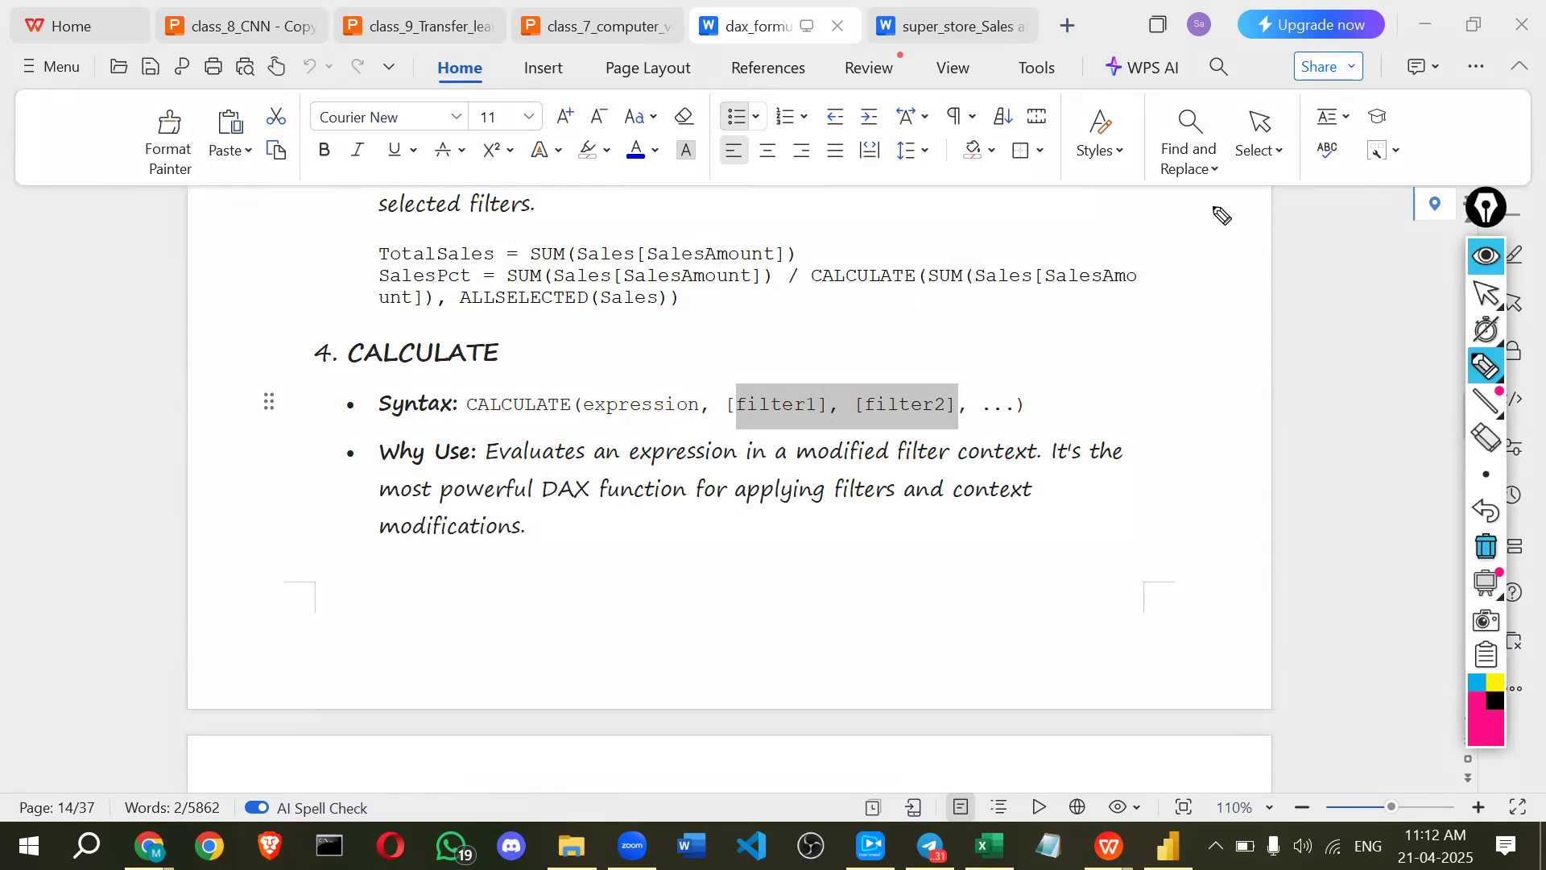
drag(1160, 215, 1213, 207)
drag(1191, 211, 1191, 250)
mouse_move(1210, 237)
mouse_down()
mouse_move(1225, 229)
mouse_move(1232, 244)
mouse_up()
mouse_move(1248, 229)
mouse_down()
mouse_move(1235, 245)
mouse_move(1288, 248)
mouse_up()
drag(1176, 277, 1275, 267)
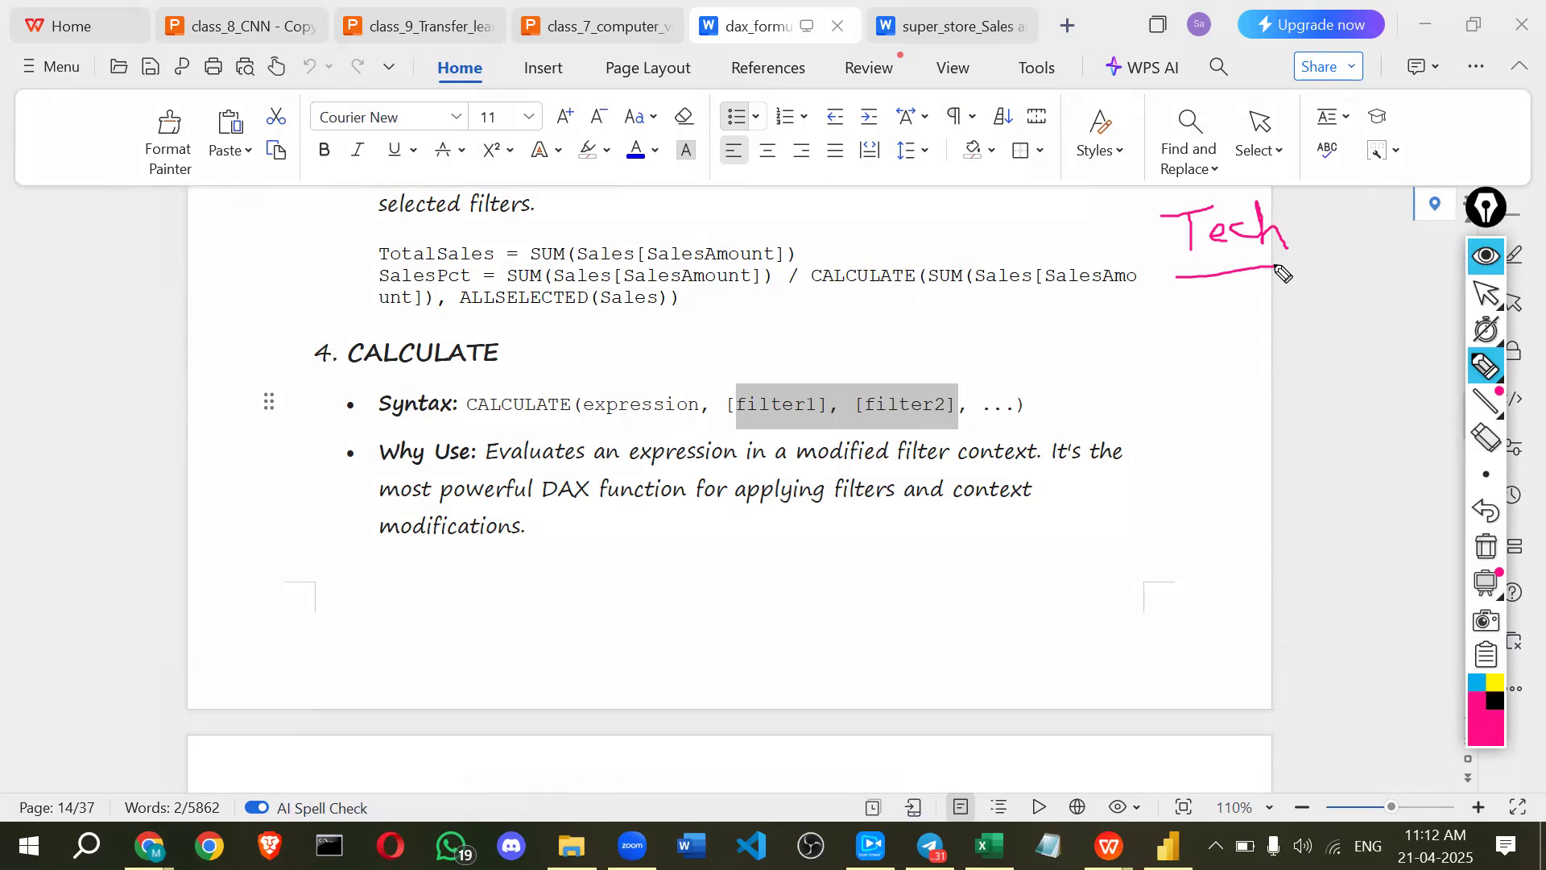
- Handwrite a Sum formula with a bracketed, check-marked argument below the Why Use text, and underline "Tech" again
mouse_move(1030, 563)
mouse_down()
mouse_move(1018, 608)
mouse_move(1093, 591)
mouse_up()
drag(1142, 525, 1148, 586)
drag(1123, 549, 1114, 594)
drag(1137, 576, 1157, 586)
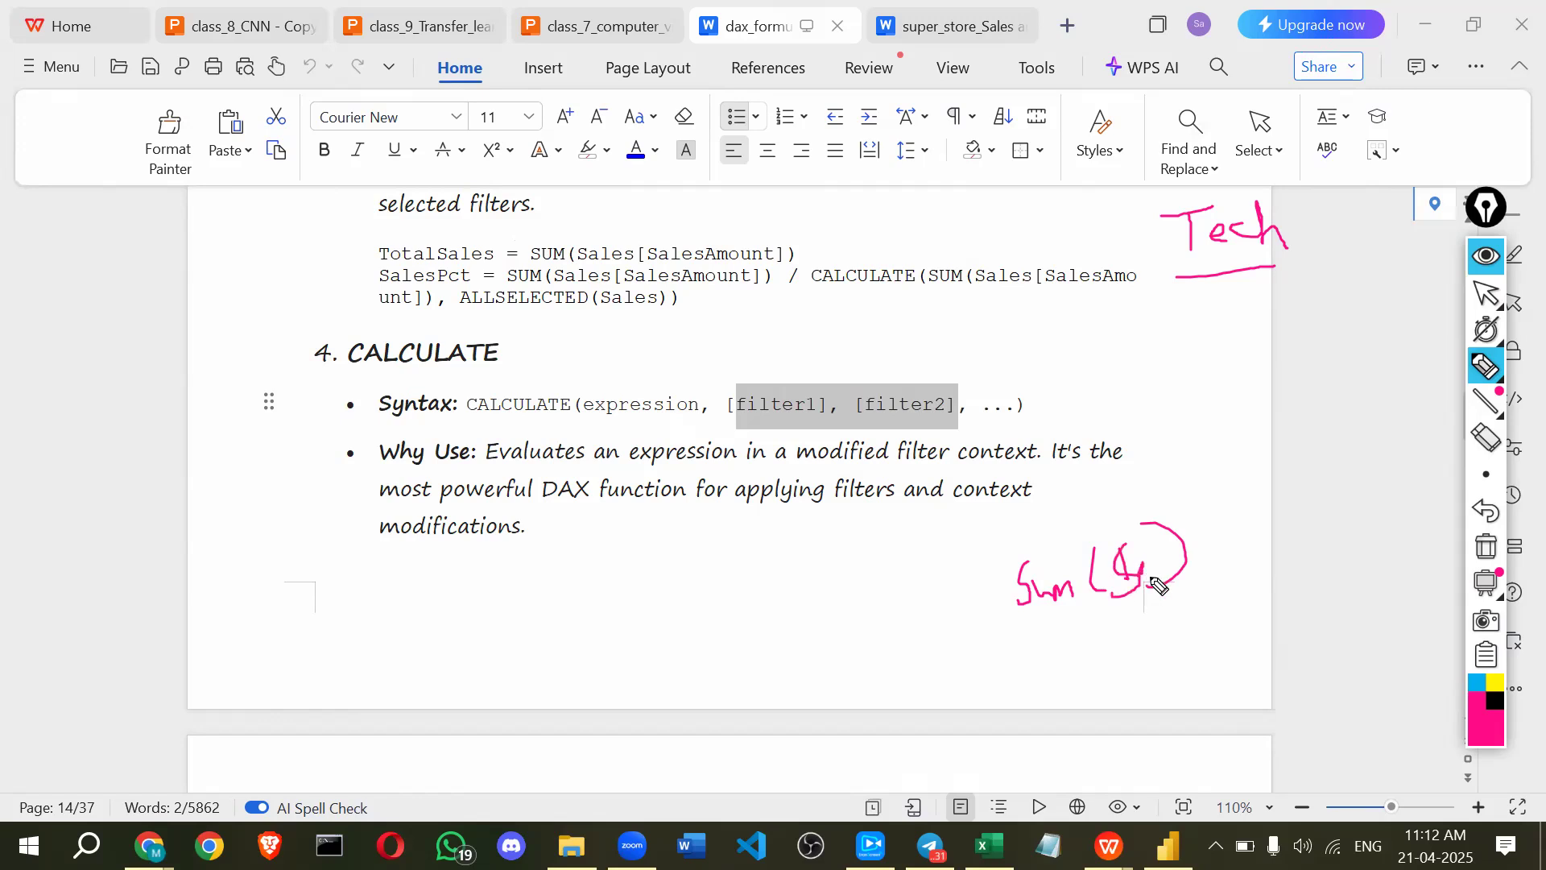
drag(1165, 276, 1331, 261)
drag(1110, 521, 1128, 516)
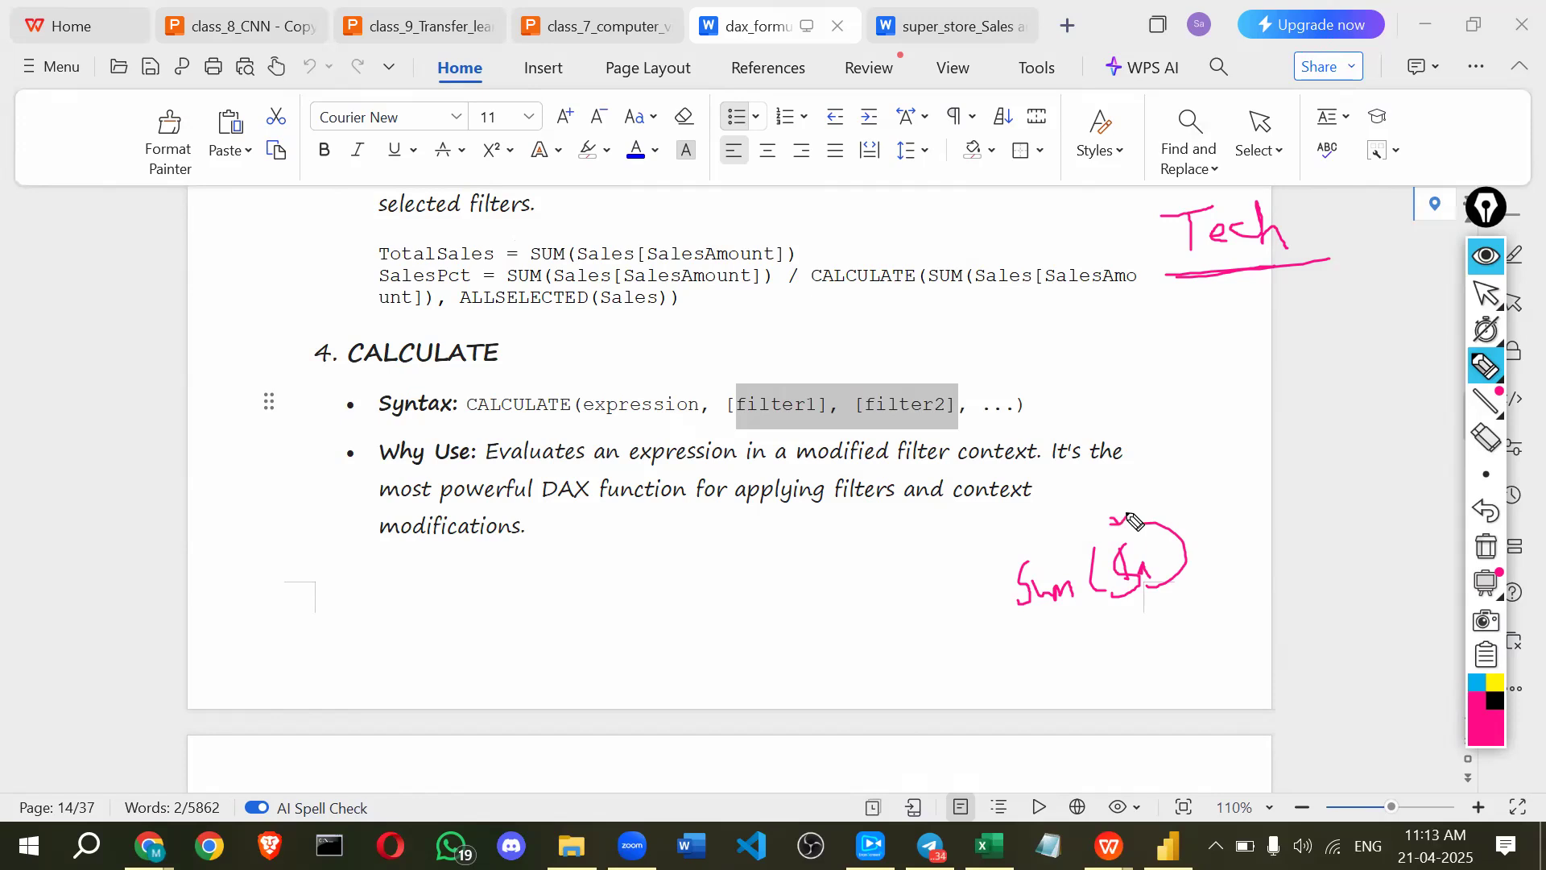
- Handwrite the syntax "Sumx(Table, Expre)" below the CALCULATE description
mouse_move(490, 651)
mouse_down()
mouse_move(475, 674)
mouse_move(552, 662)
mouse_move(526, 653)
mouse_up()
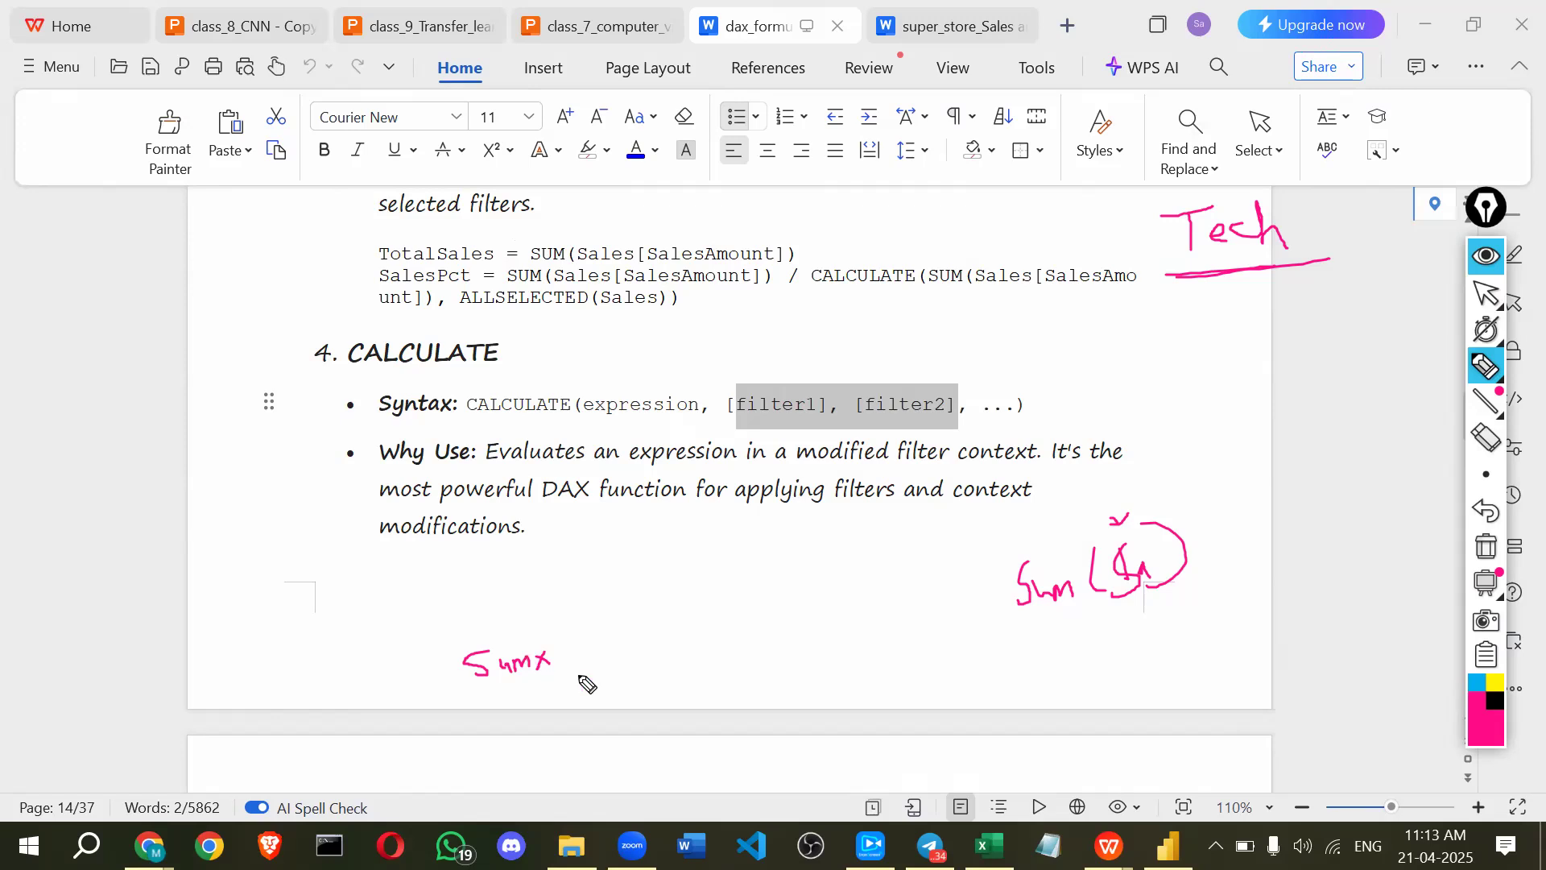
mouse_move(572, 614)
mouse_down()
mouse_move(564, 663)
mouse_move(590, 696)
mouse_move(642, 642)
mouse_move(655, 666)
mouse_move(722, 694)
mouse_up()
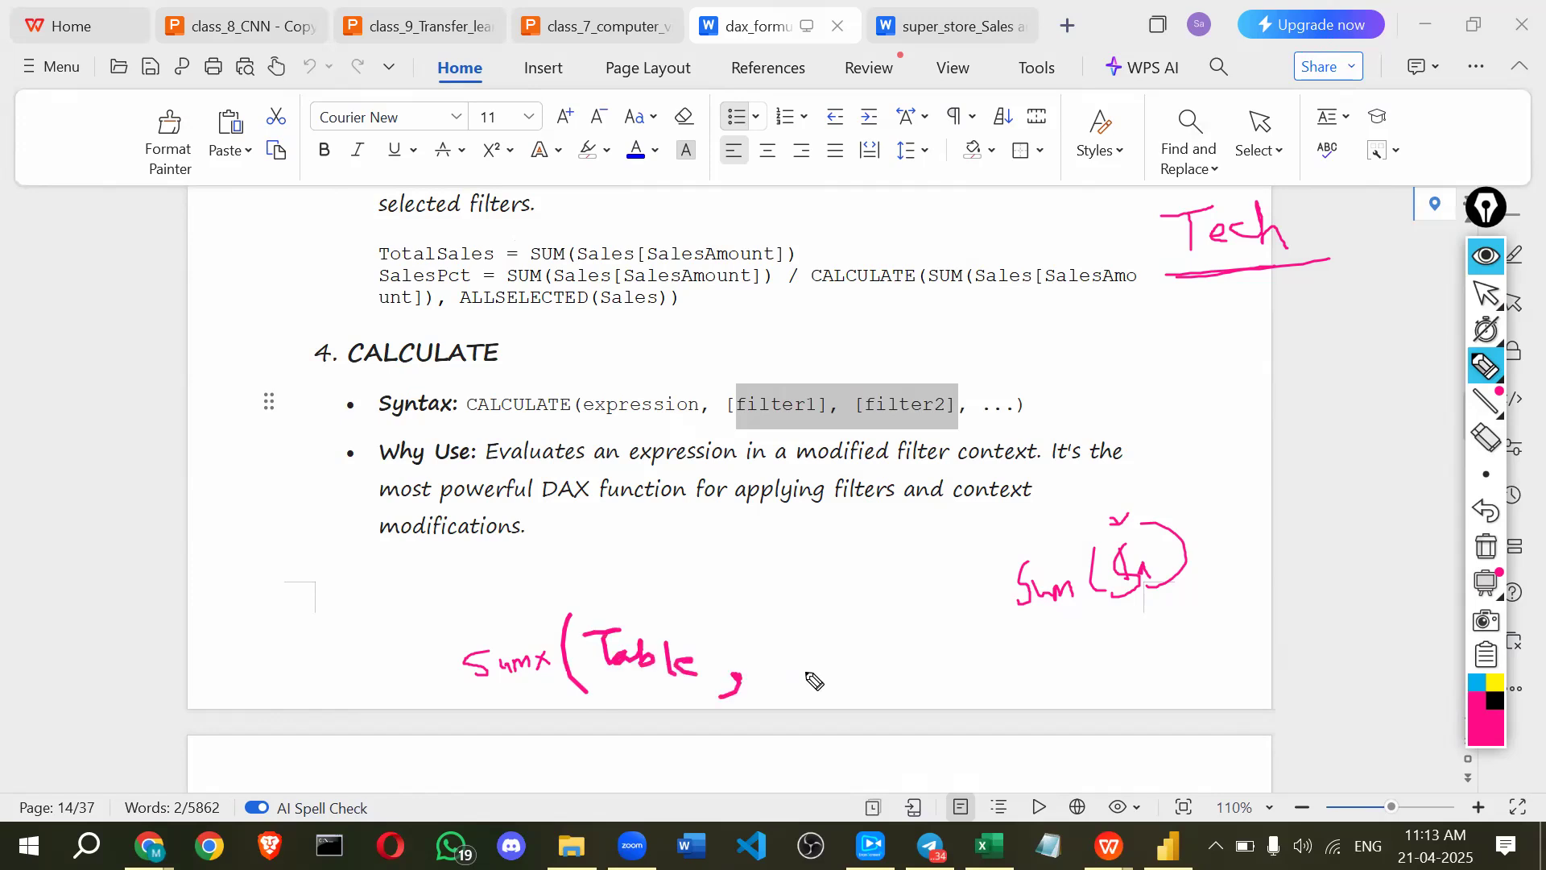
mouse_move(779, 642)
mouse_down()
mouse_move(807, 680)
mouse_move(880, 662)
mouse_move(937, 678)
mouse_up()
drag(948, 620, 934, 694)
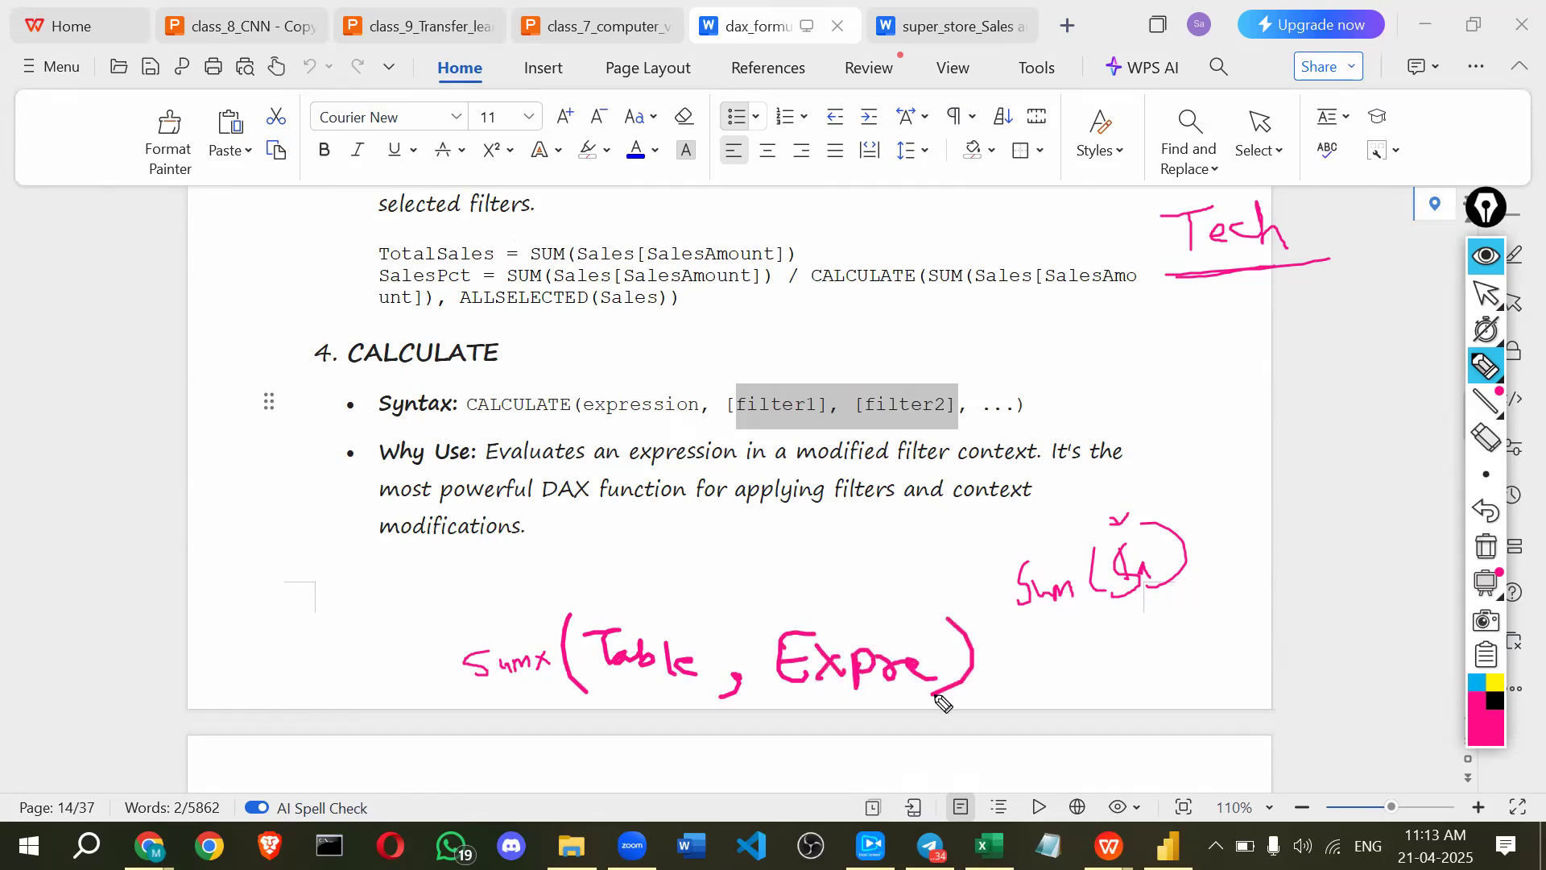
- Underline "Sumx", "Expre" and "Table" in the handwritten syntax, and draw a check mark beside "Tech"
drag(475, 686, 537, 679)
drag(773, 670, 910, 712)
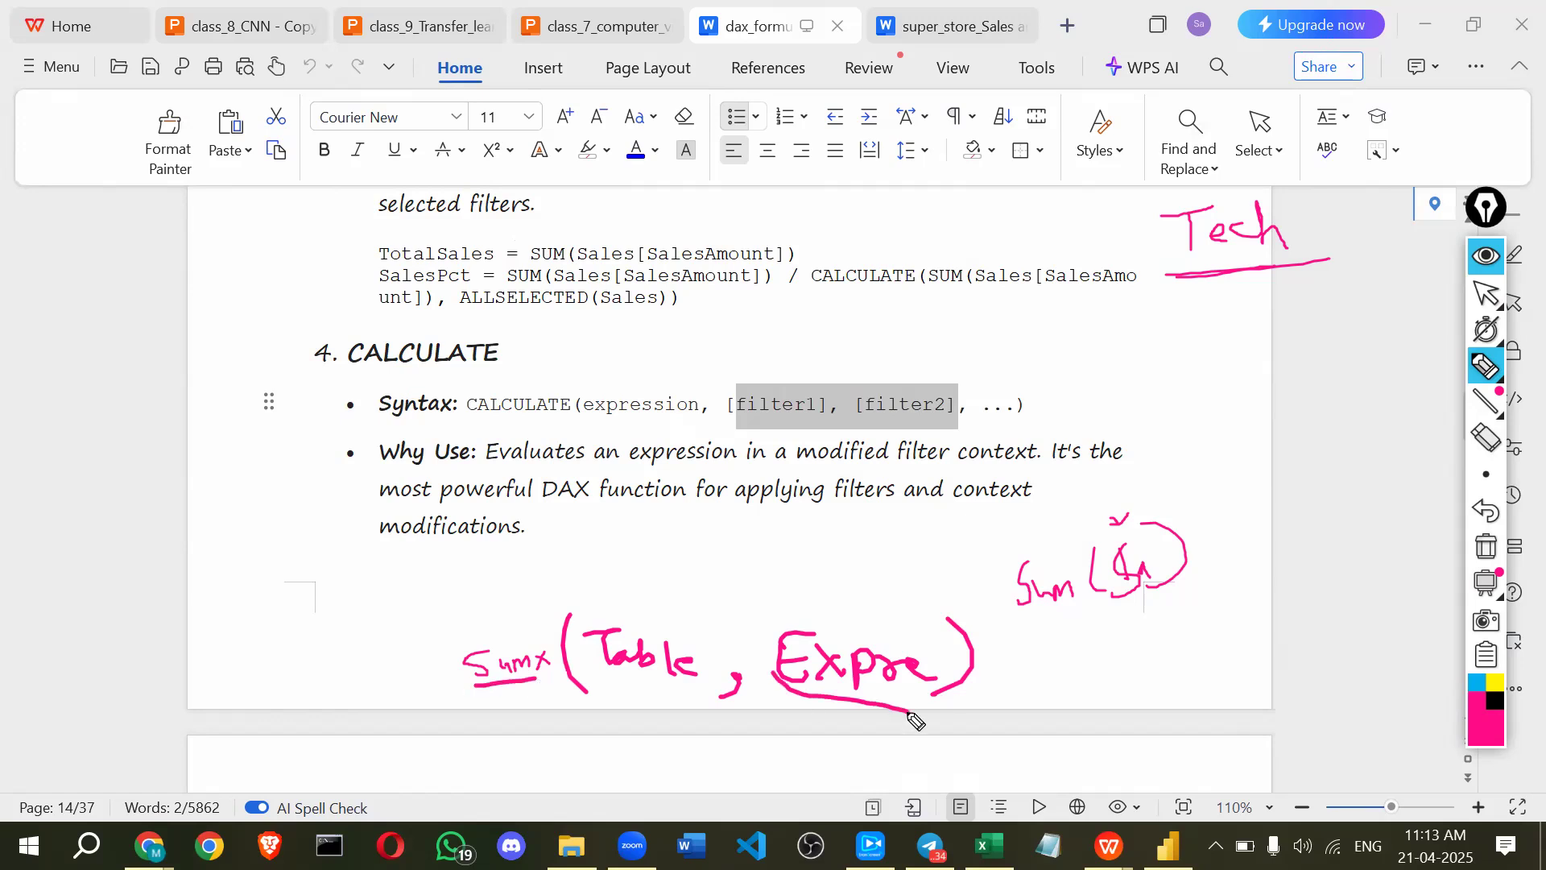
drag(611, 686, 693, 690)
drag(1063, 214, 1135, 203)
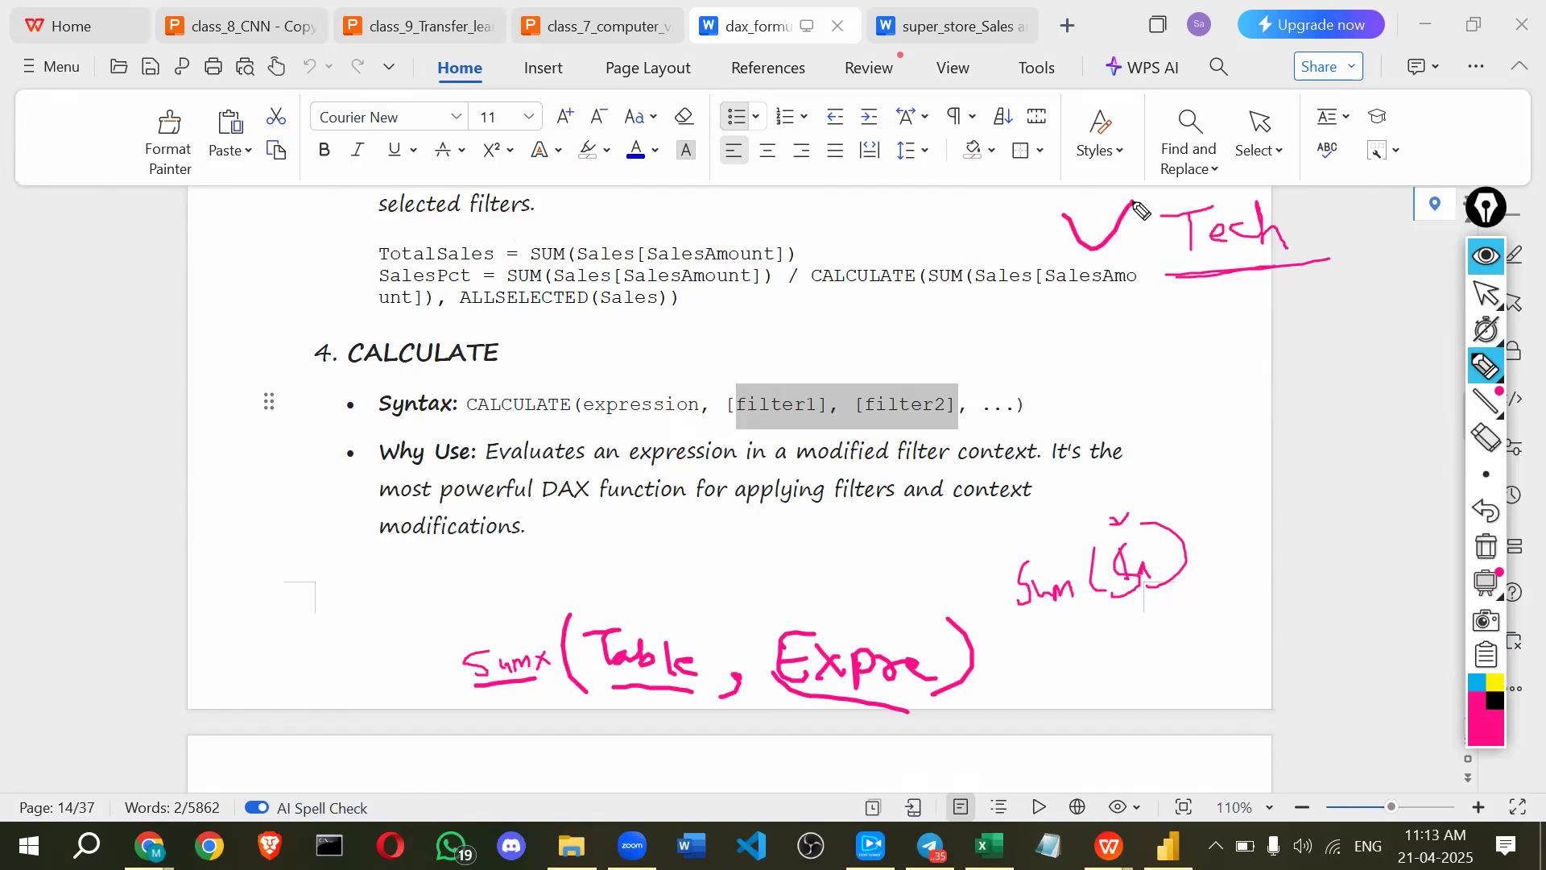
drag(612, 673, 707, 687)
- Handwrite a filter formula on the orders table with a category condition above the Sumx syntax, and draw an arrow to "Table"
mouse_move(606, 513)
mouse_down()
mouse_move(596, 551)
mouse_move(625, 503)
mouse_move(621, 548)
mouse_move(653, 545)
mouse_up()
drag(674, 503, 666, 541)
drag(715, 493, 746, 586)
mouse_move(745, 520)
mouse_down()
mouse_move(727, 532)
mouse_move(763, 524)
mouse_up()
drag(785, 511, 789, 535)
mouse_move(793, 529)
mouse_down()
mouse_move(808, 528)
mouse_move(809, 552)
mouse_move(976, 532)
mouse_up()
click(892, 531)
drag(965, 515, 1033, 512)
mouse_move(1013, 529)
mouse_down()
mouse_move(1047, 507)
mouse_move(1167, 499)
mouse_up()
click(1071, 492)
mouse_move(1177, 471)
mouse_down()
mouse_move(1193, 485)
mouse_move(1210, 445)
mouse_move(1197, 513)
mouse_up()
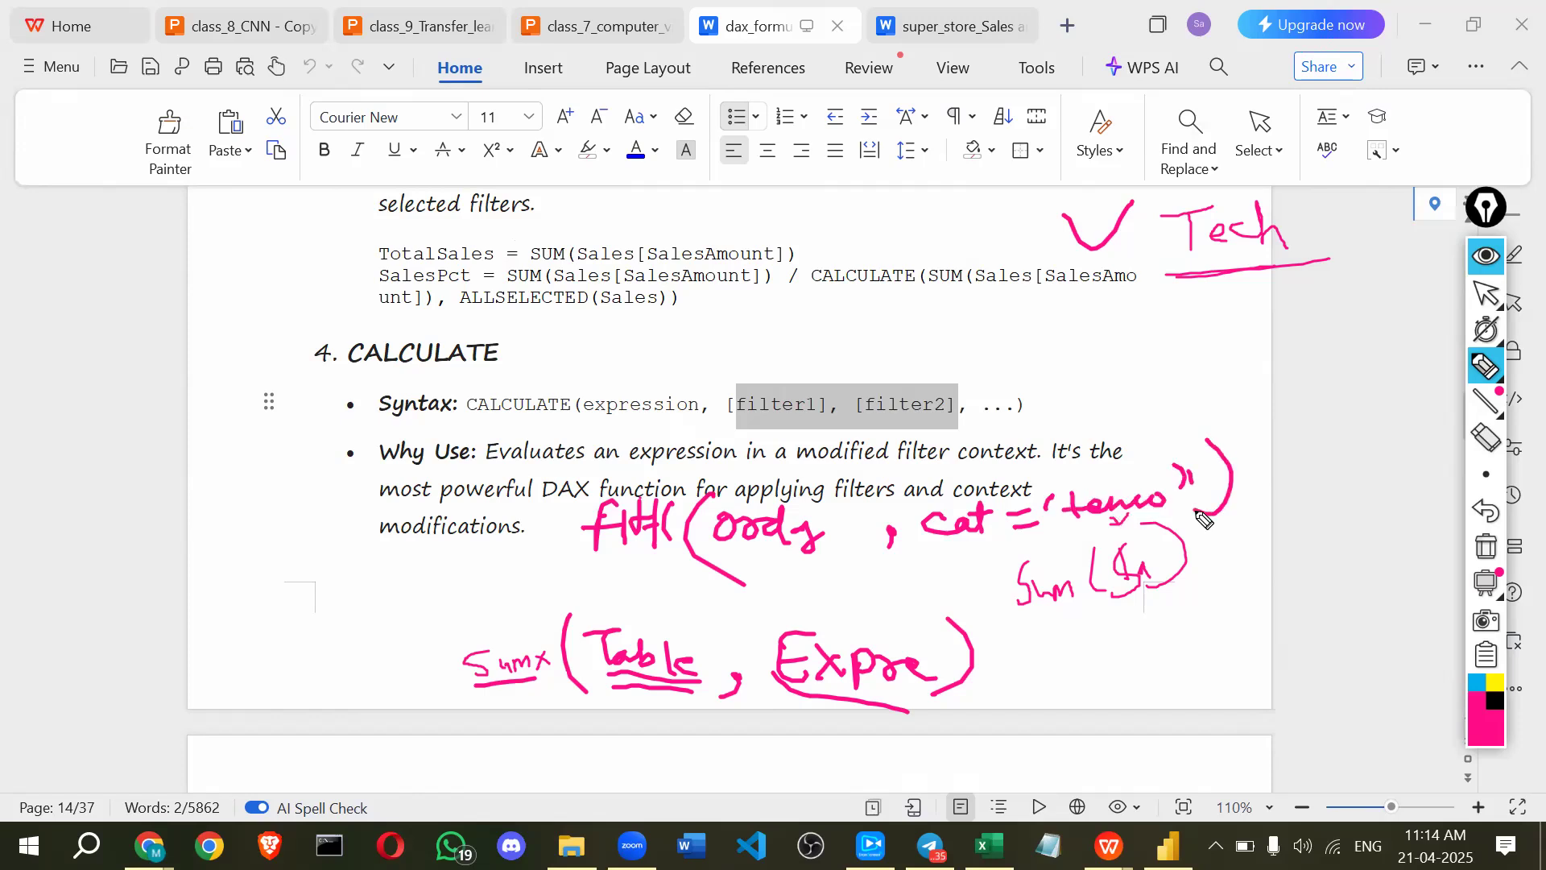
drag(633, 602, 665, 579)
drag(608, 688, 690, 691)
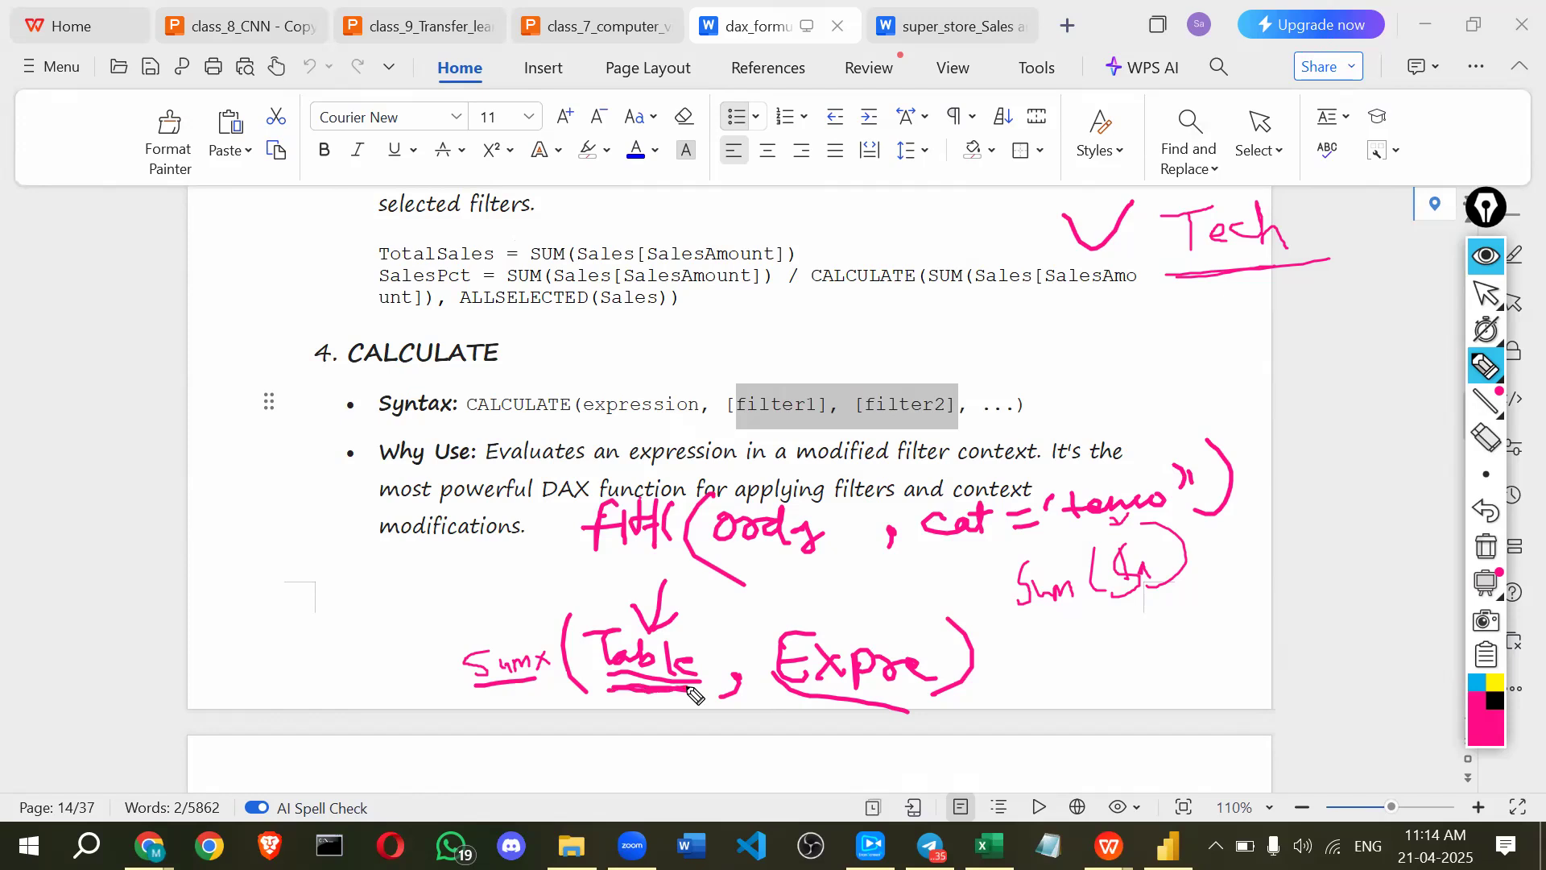
- Handwrite "Sales" under "Expre" and draw a curved arrow from it back to "Sumx"
mouse_move(797, 693)
mouse_down()
mouse_move(928, 694)
mouse_move(823, 733)
mouse_up()
drag(850, 723, 918, 753)
mouse_move(857, 744)
mouse_down()
mouse_move(765, 775)
mouse_move(517, 719)
mouse_move(515, 693)
mouse_up()
drag(516, 692, 545, 702)
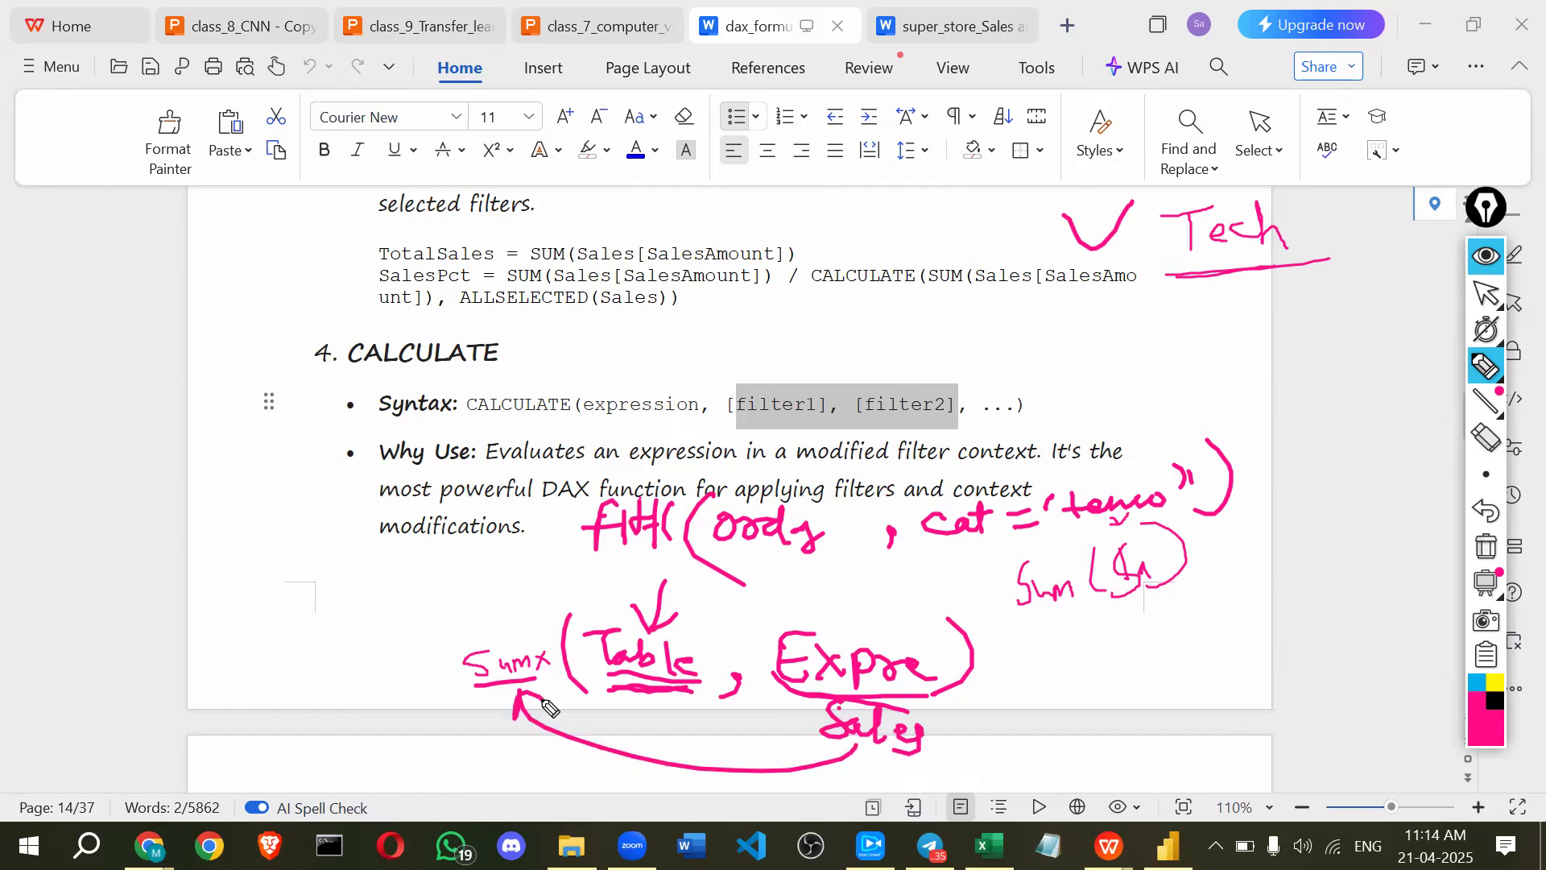
- Underline the handwritten filter formula, "Table" and the CALCULATE heading, and draw an arrow pointing to "Sumx"
drag(602, 566, 747, 562)
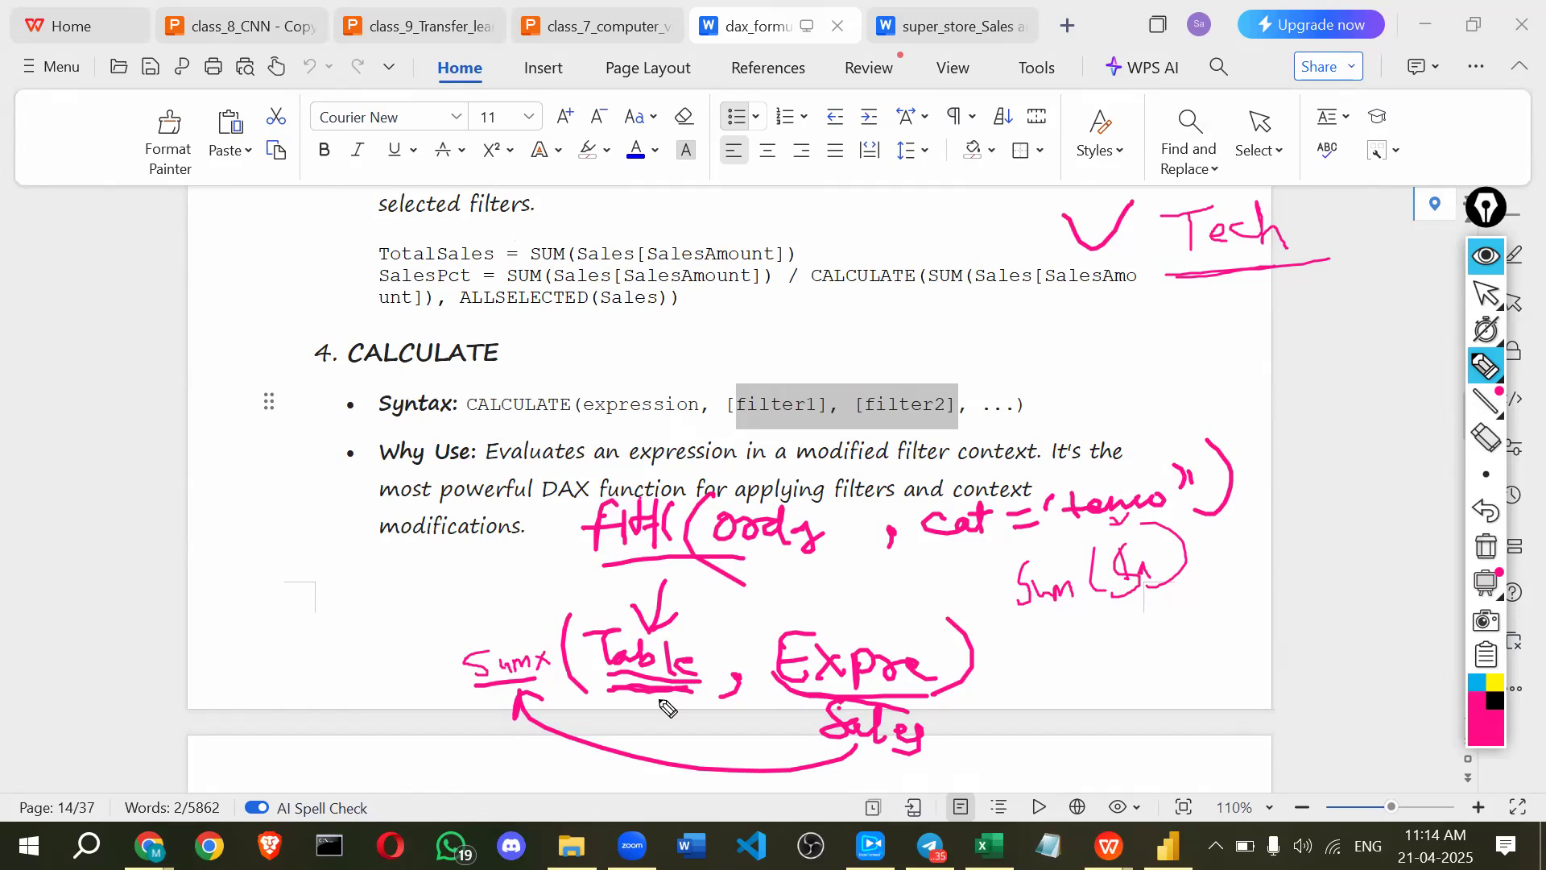
drag(634, 700, 661, 701)
drag(332, 371, 528, 387)
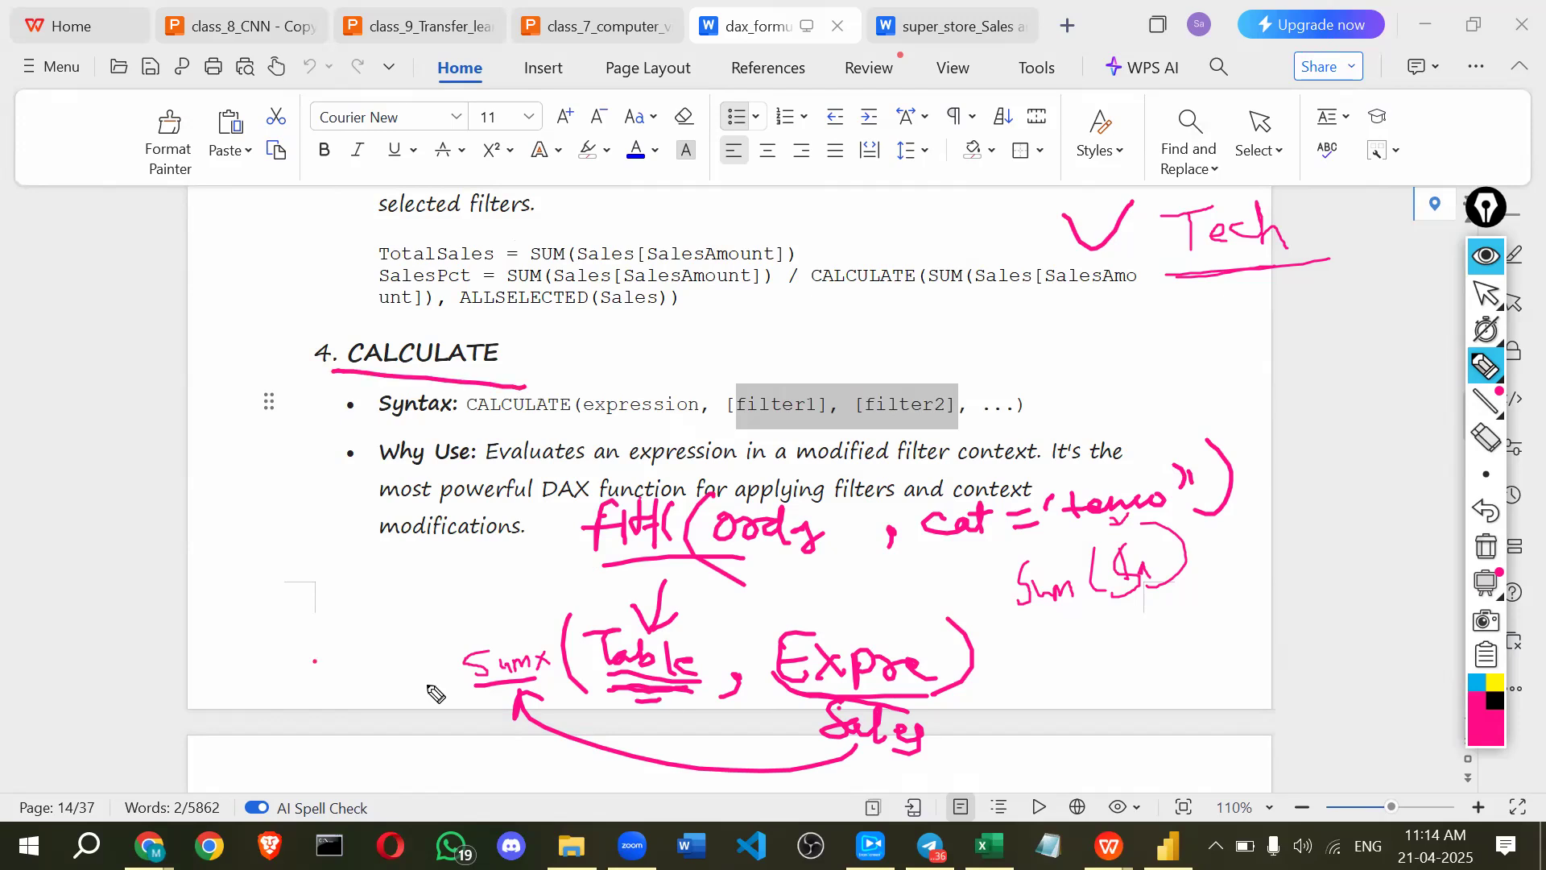
drag(314, 660, 438, 687)
drag(452, 683, 407, 702)
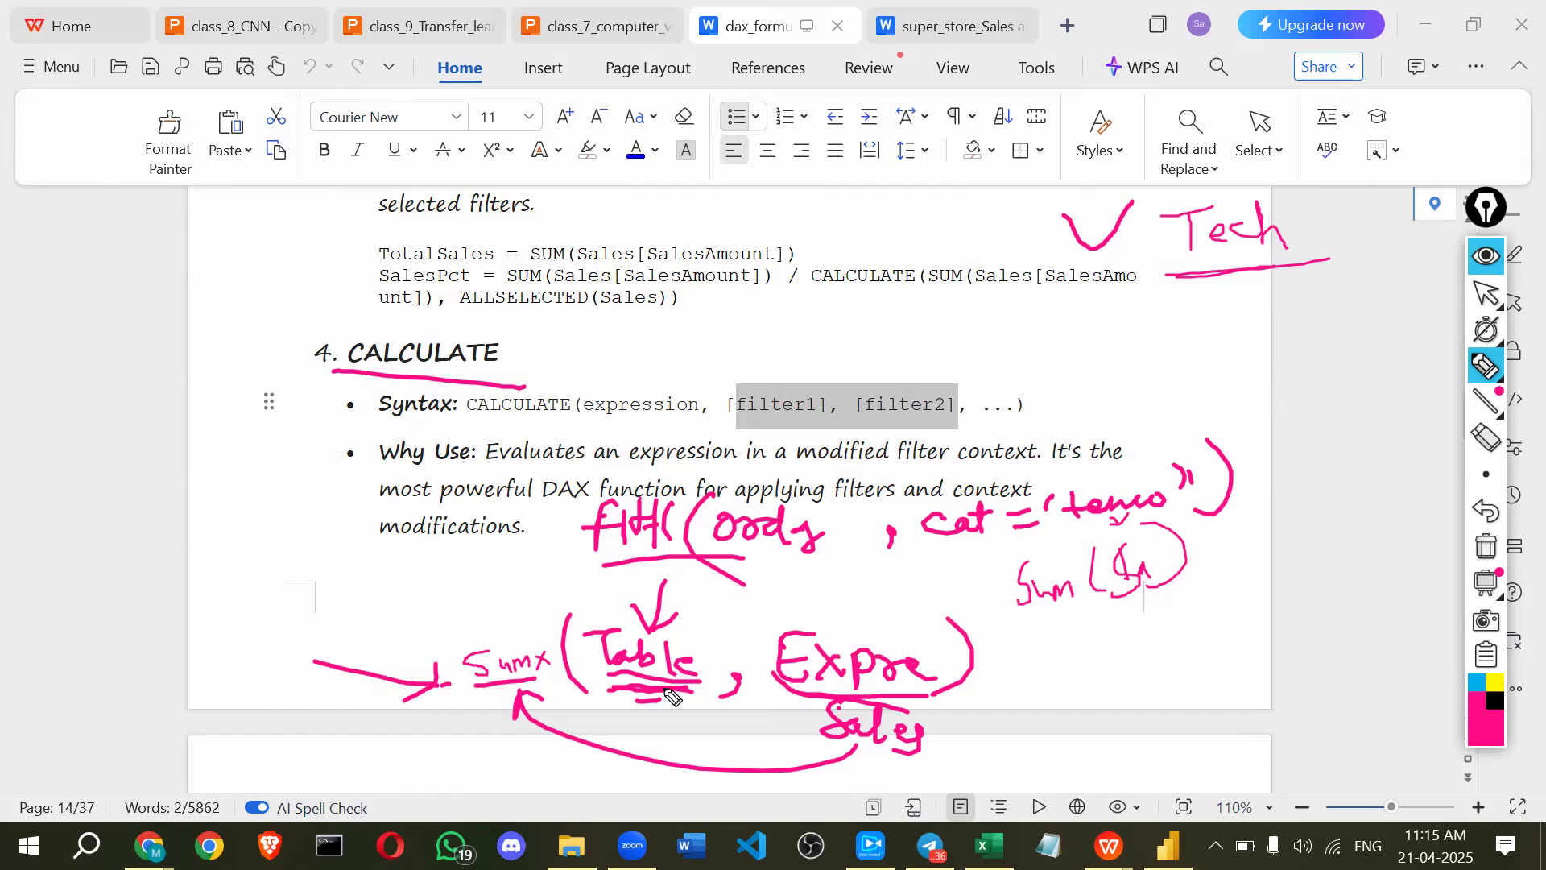
- Thicken the underline below "Table" and the arrowhead at "Sumx", and mark the CALCULATE heading with a second underline
drag(591, 677, 700, 681)
drag(602, 686, 706, 690)
drag(690, 687, 685, 693)
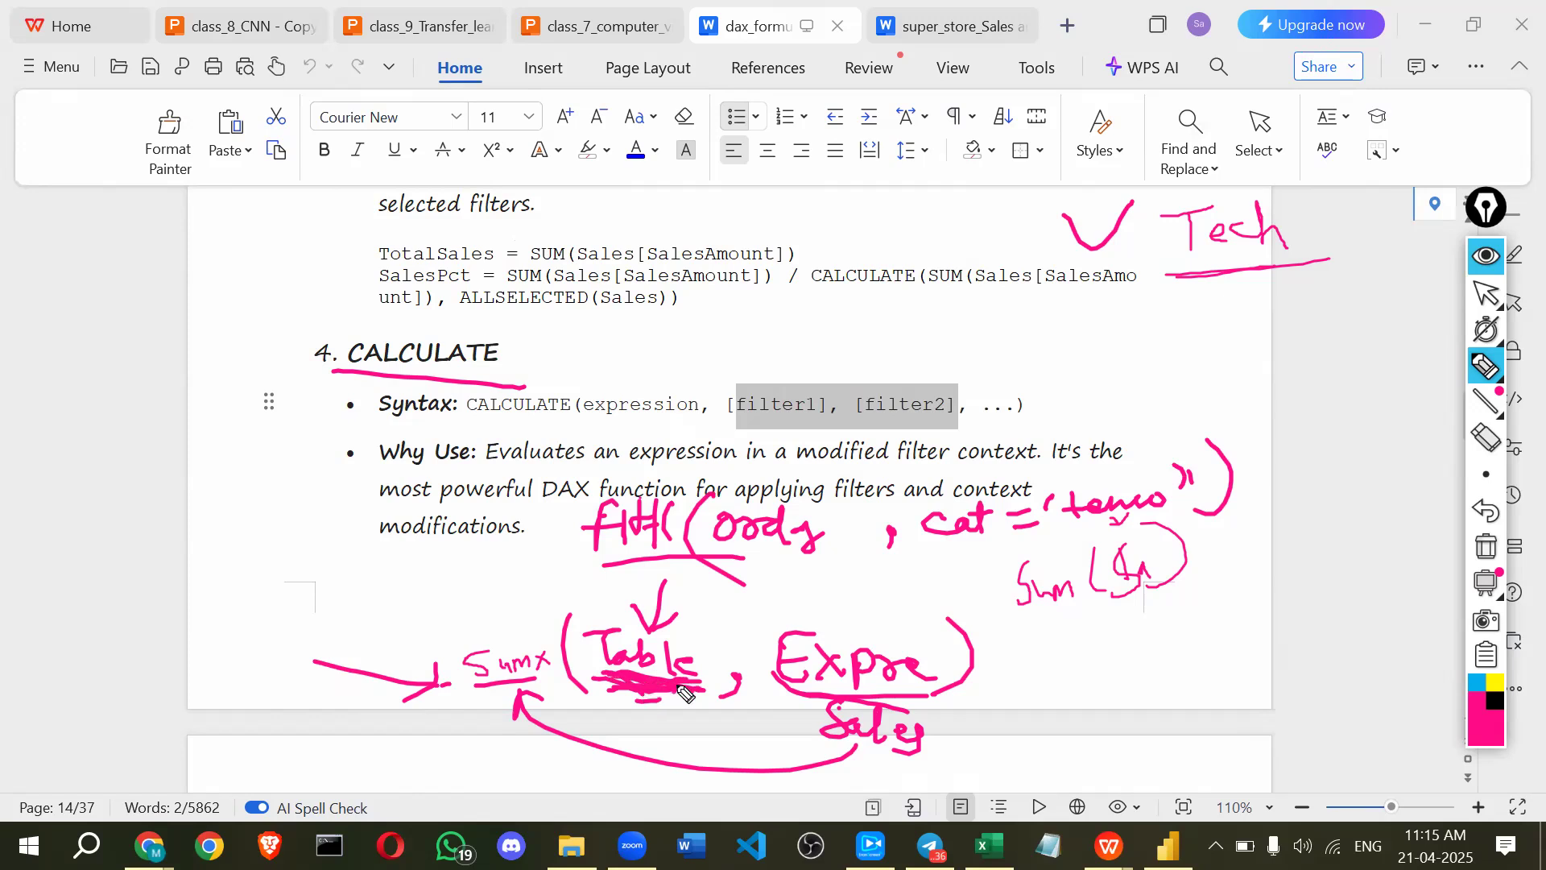
drag(510, 723, 541, 709)
mouse_move(388, 437)
mouse_down()
mouse_move(426, 377)
mouse_move(507, 378)
mouse_up()
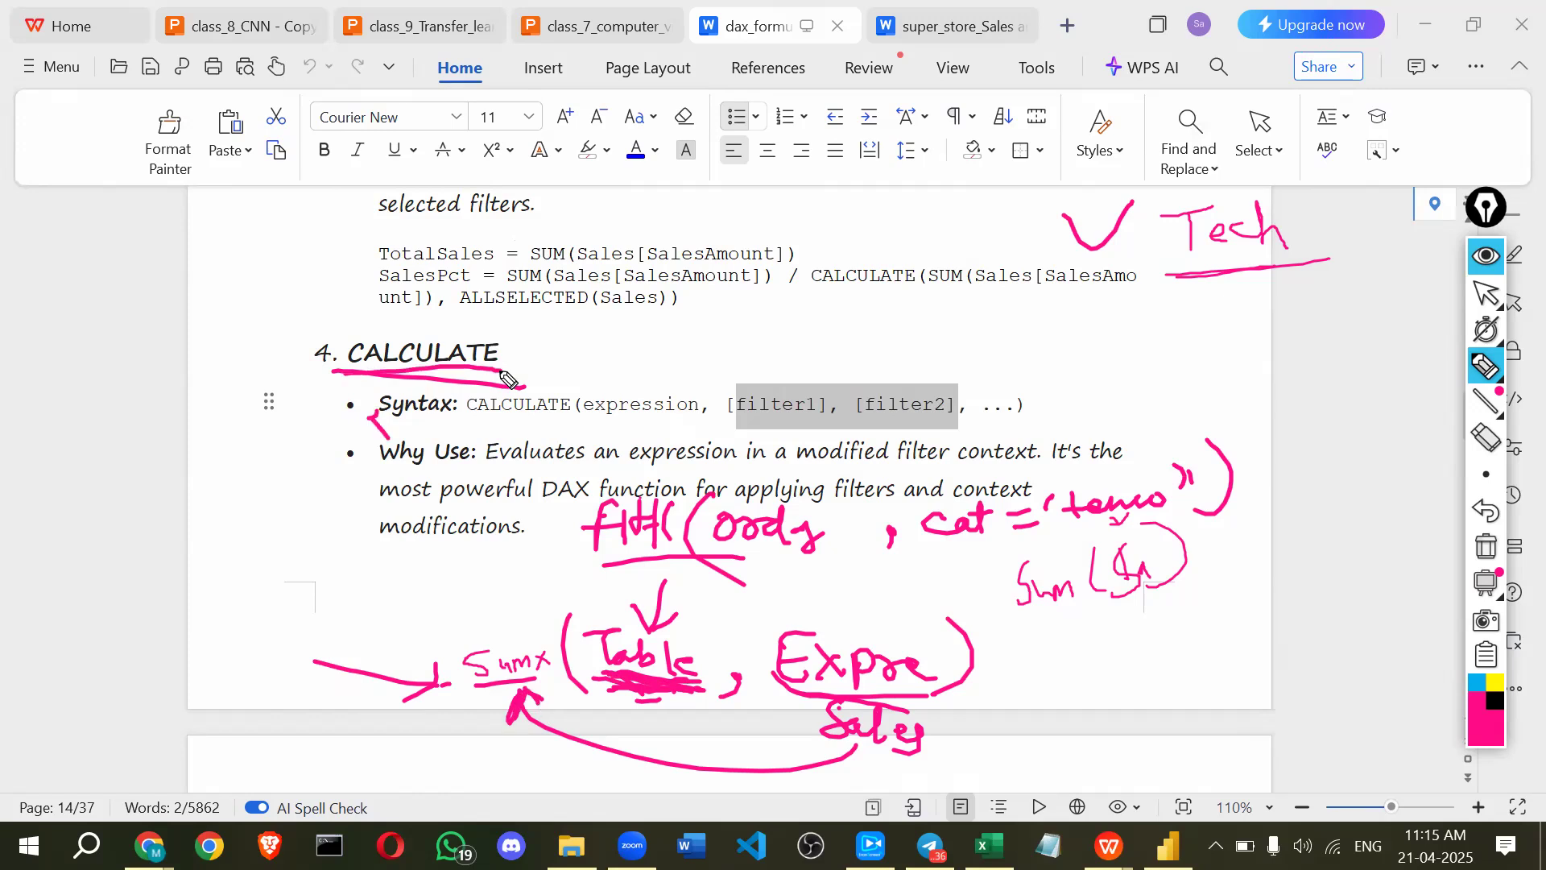
- Underline "expression" in the CALCULATE syntax and handwrite abbreviated aggregate function names, starting with Sum and Avg, stacked above it
drag(589, 411, 690, 417)
mouse_move(614, 370)
mouse_down()
mouse_move(599, 391)
mouse_move(662, 388)
mouse_move(615, 338)
mouse_move(624, 361)
mouse_up()
drag(608, 352, 656, 367)
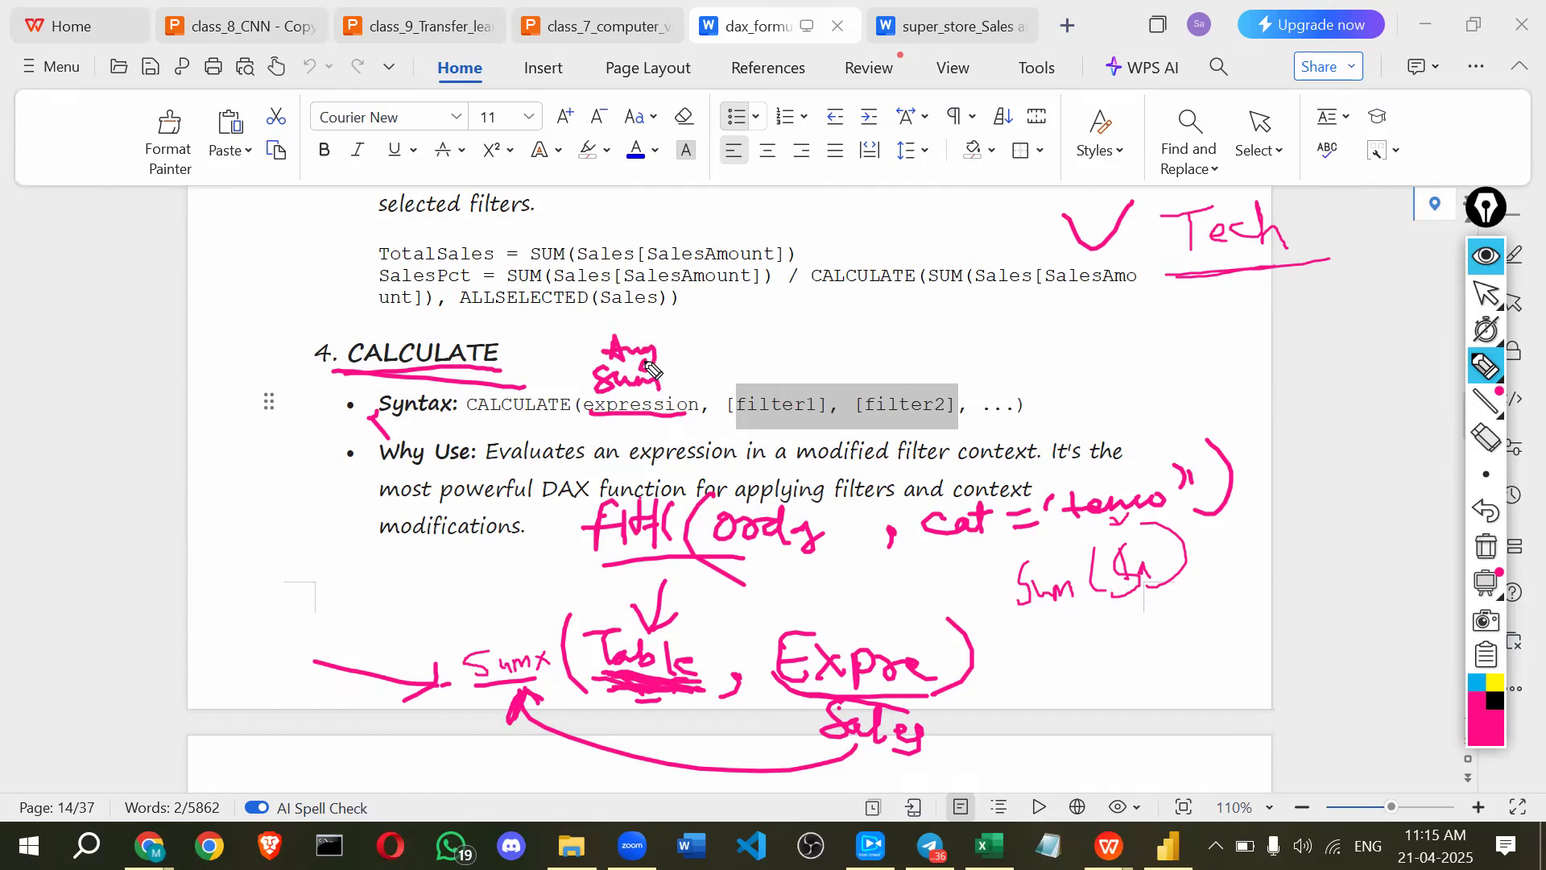
mouse_move(622, 314)
mouse_down()
mouse_move(659, 322)
mouse_move(660, 275)
mouse_up()
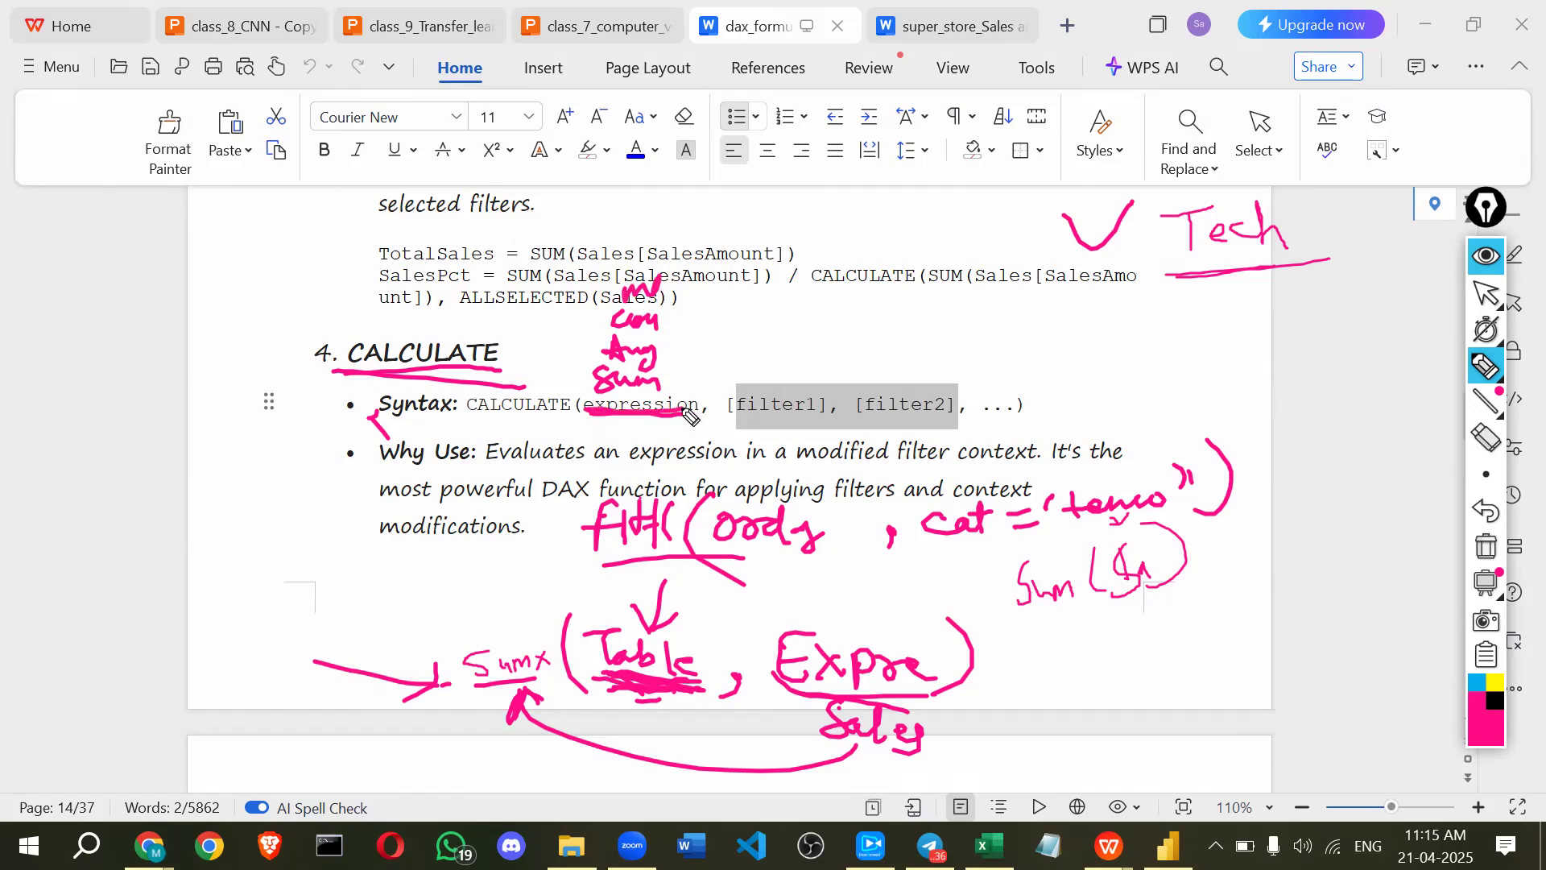
- Underline "[filter1]" twice in the CALCULATE syntax and draw a diagonal arrow down to the handwritten "Sumx"
drag(719, 411, 819, 414)
mouse_move(815, 412)
mouse_down()
mouse_move(712, 422)
mouse_move(832, 436)
mouse_up()
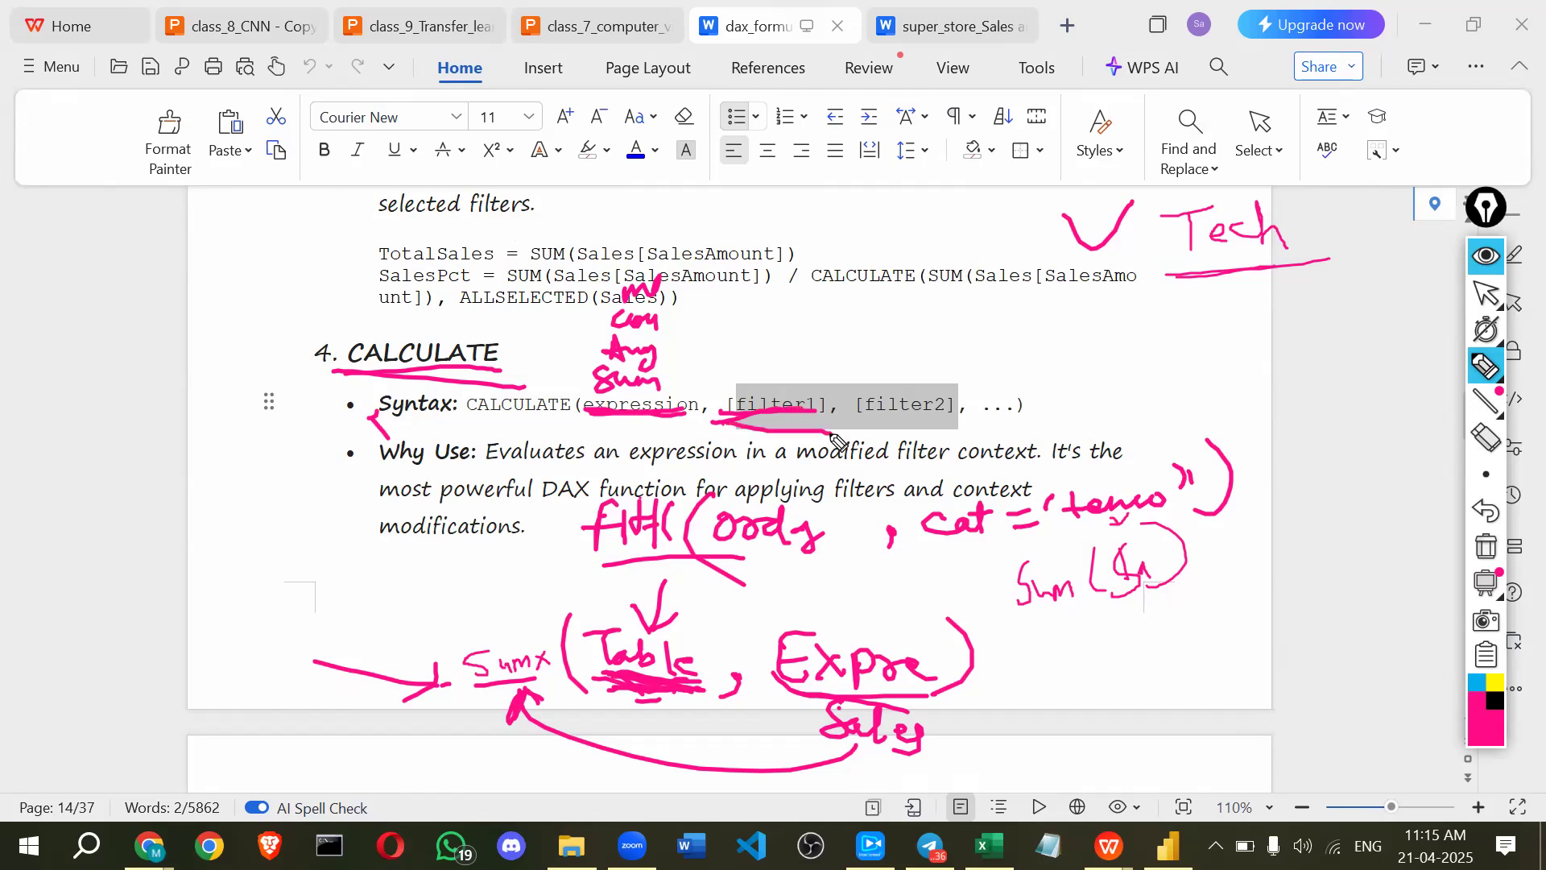
drag(451, 557, 509, 627)
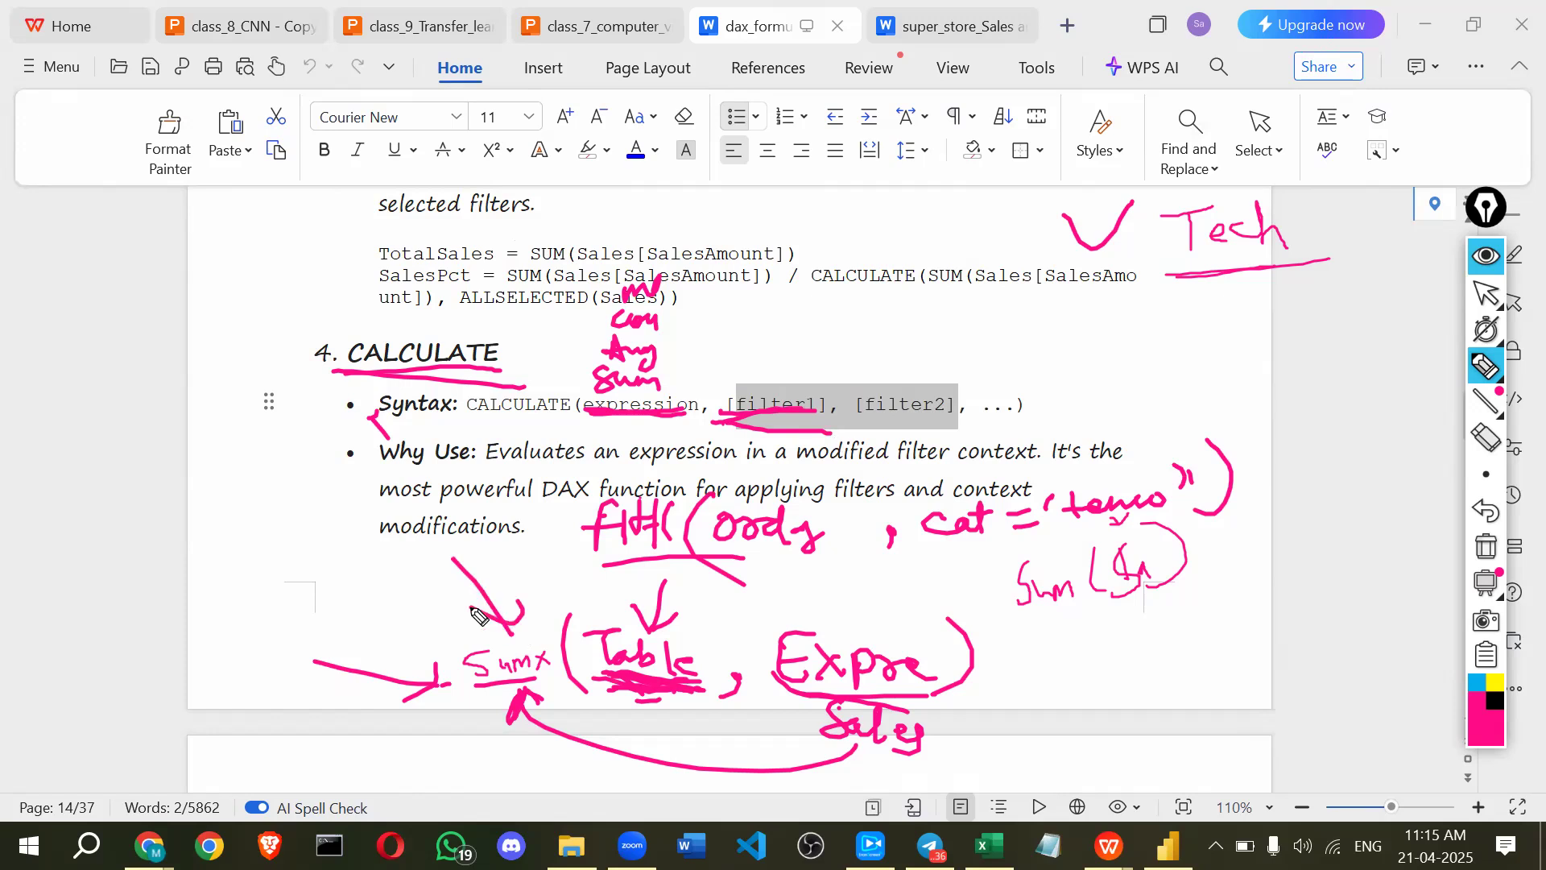
- Cross out the handwritten function names above "expression", then erase them together with the underlines below "[filter1]"
drag(658, 277, 656, 418)
drag(616, 320, 650, 347)
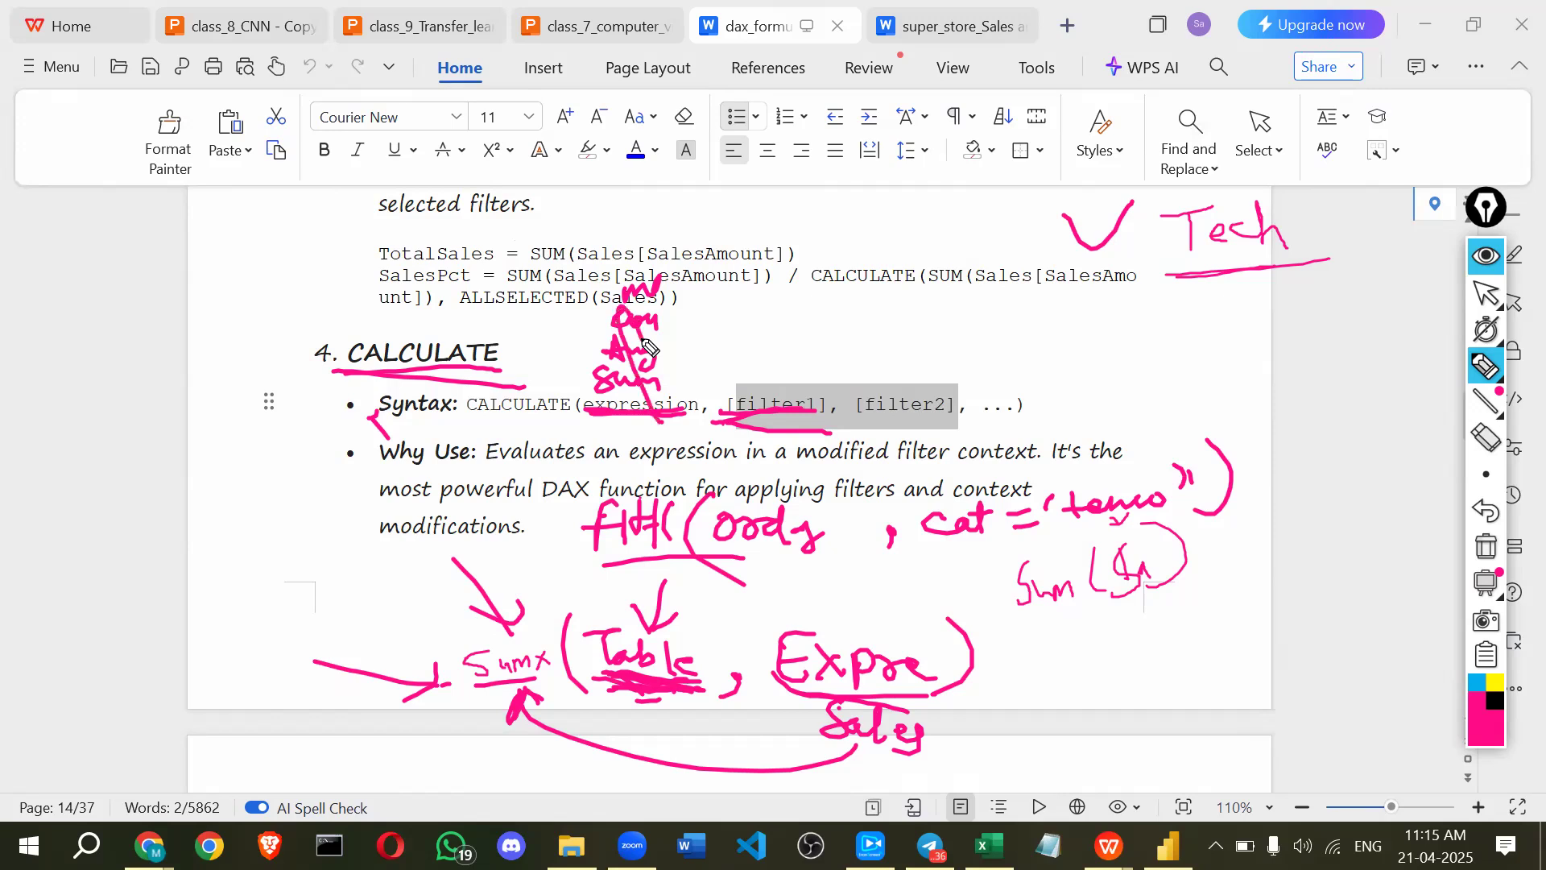
key(e)
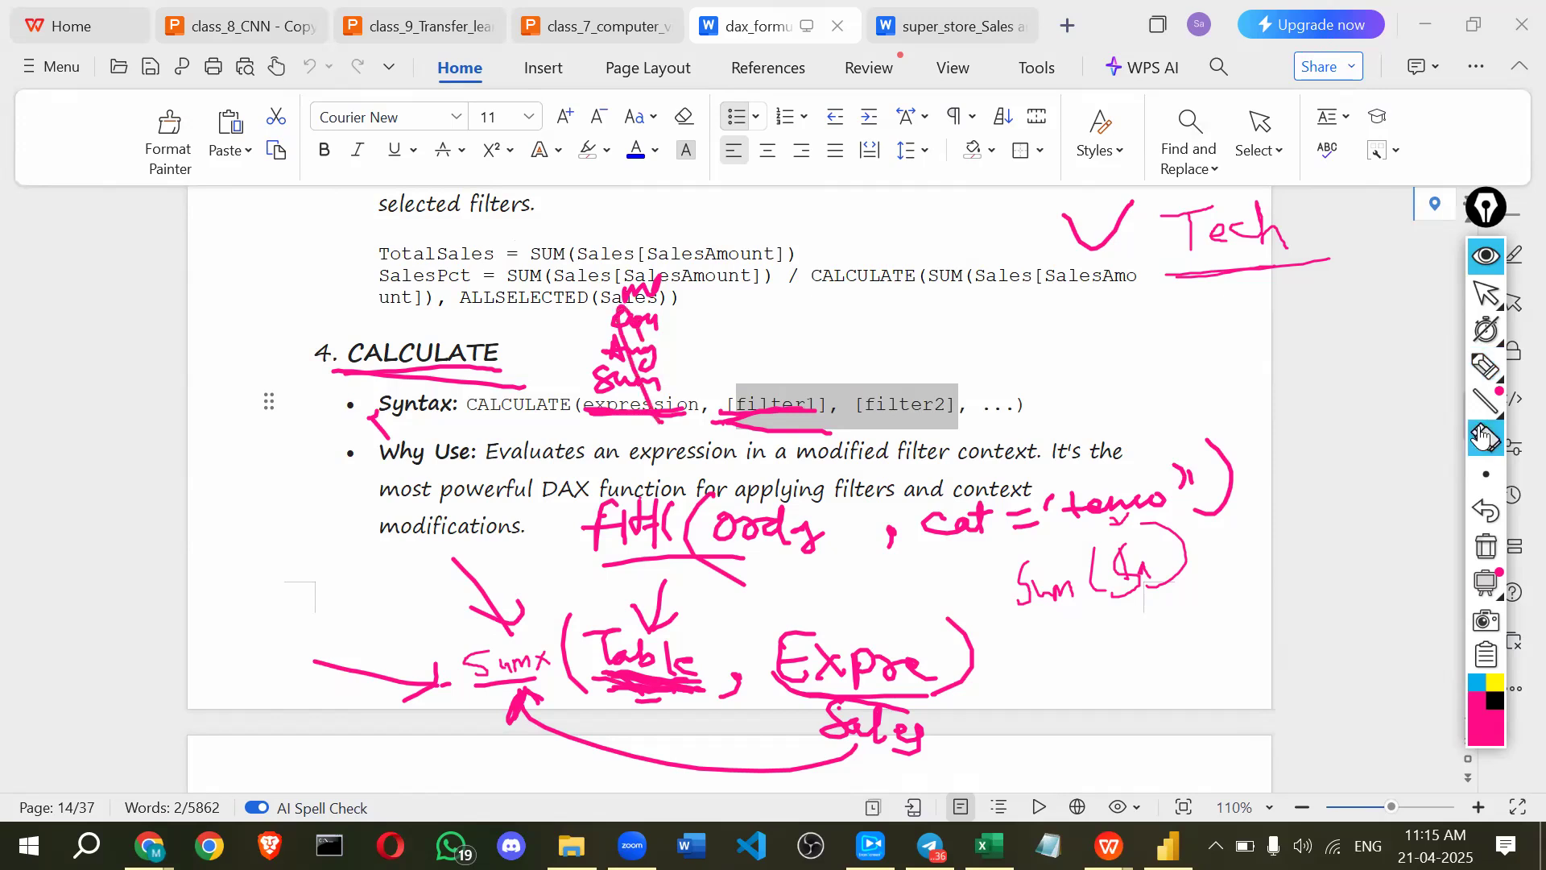
mouse_move(602, 386)
mouse_down()
mouse_move(797, 430)
mouse_move(587, 428)
mouse_up()
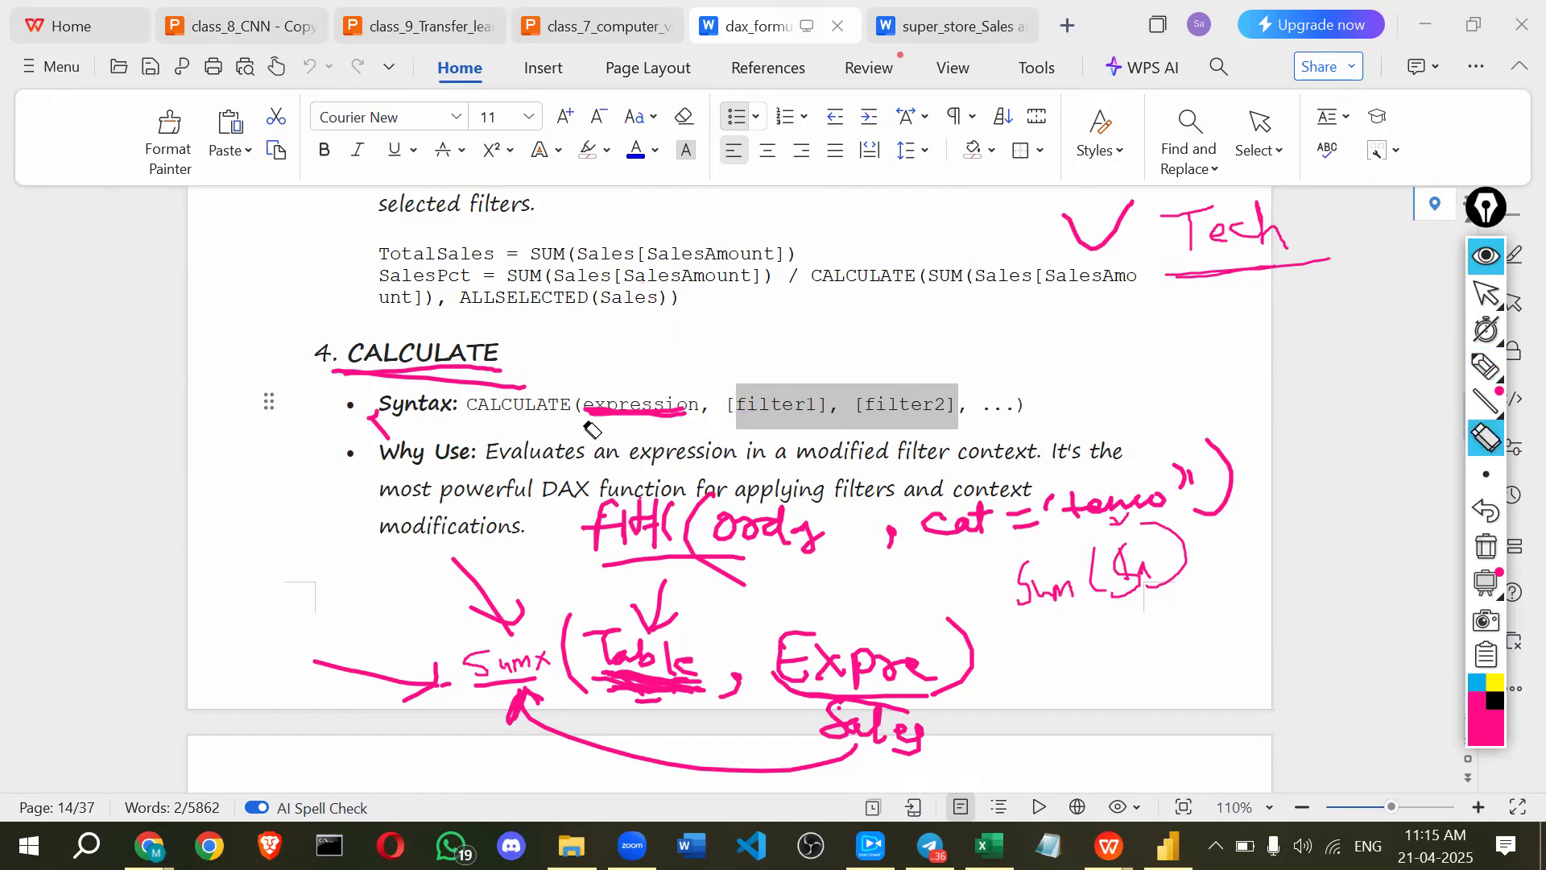
- Underline CALCULATE in the syntax line with the pen and handwrite "Sum(Sall)" above "expression"
click(1479, 375)
drag(467, 415, 568, 417)
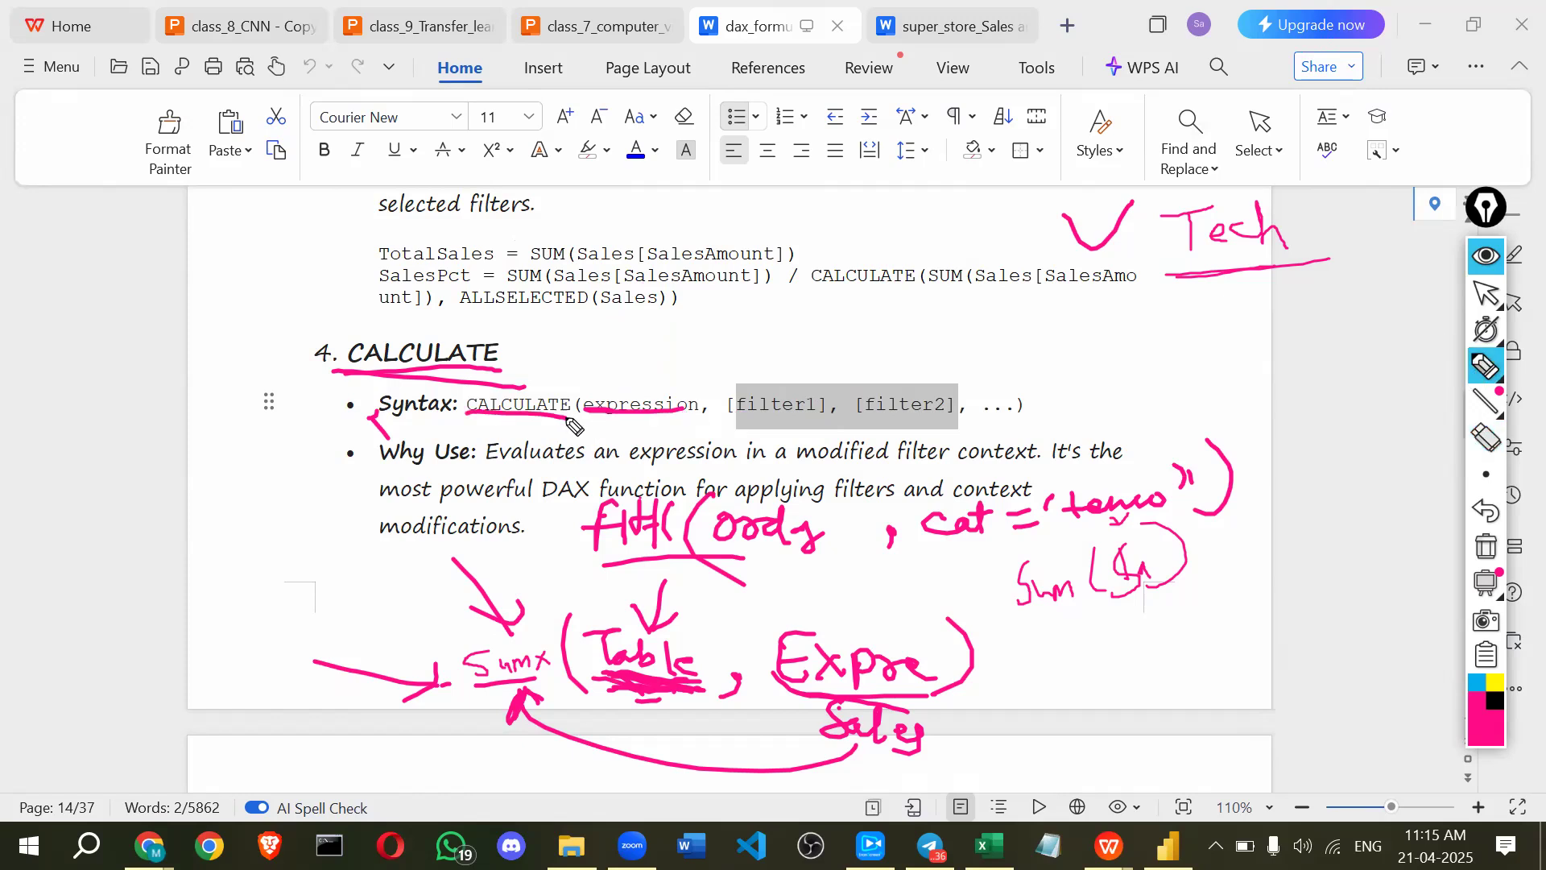
mouse_move(604, 364)
mouse_down()
mouse_move(585, 391)
mouse_move(729, 384)
mouse_move(715, 402)
mouse_up()
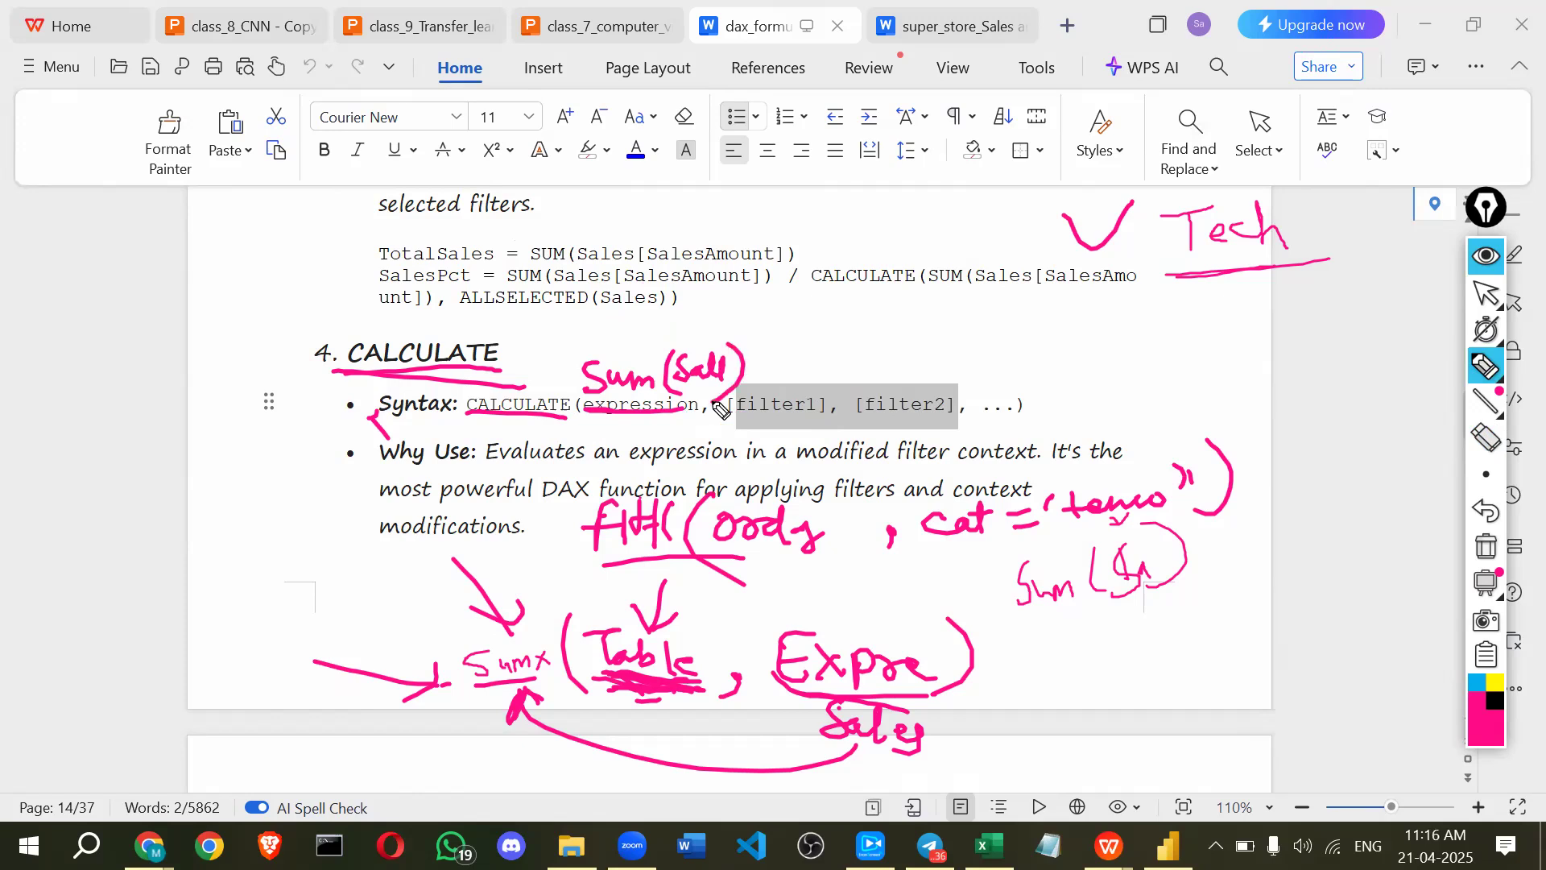
- Continue the handwritten CALCULATE example with a comma, the condition cat = 'tech' and a closing parenthesis
drag(777, 369, 763, 396)
mouse_move(859, 343)
mouse_down()
mouse_move(852, 359)
mouse_move(896, 362)
mouse_up()
drag(883, 345, 944, 346)
click(983, 315)
mouse_move(930, 358)
mouse_down()
mouse_move(987, 359)
mouse_move(1002, 330)
mouse_up()
drag(1003, 346, 1068, 354)
drag(1077, 310, 1073, 326)
drag(960, 307, 963, 320)
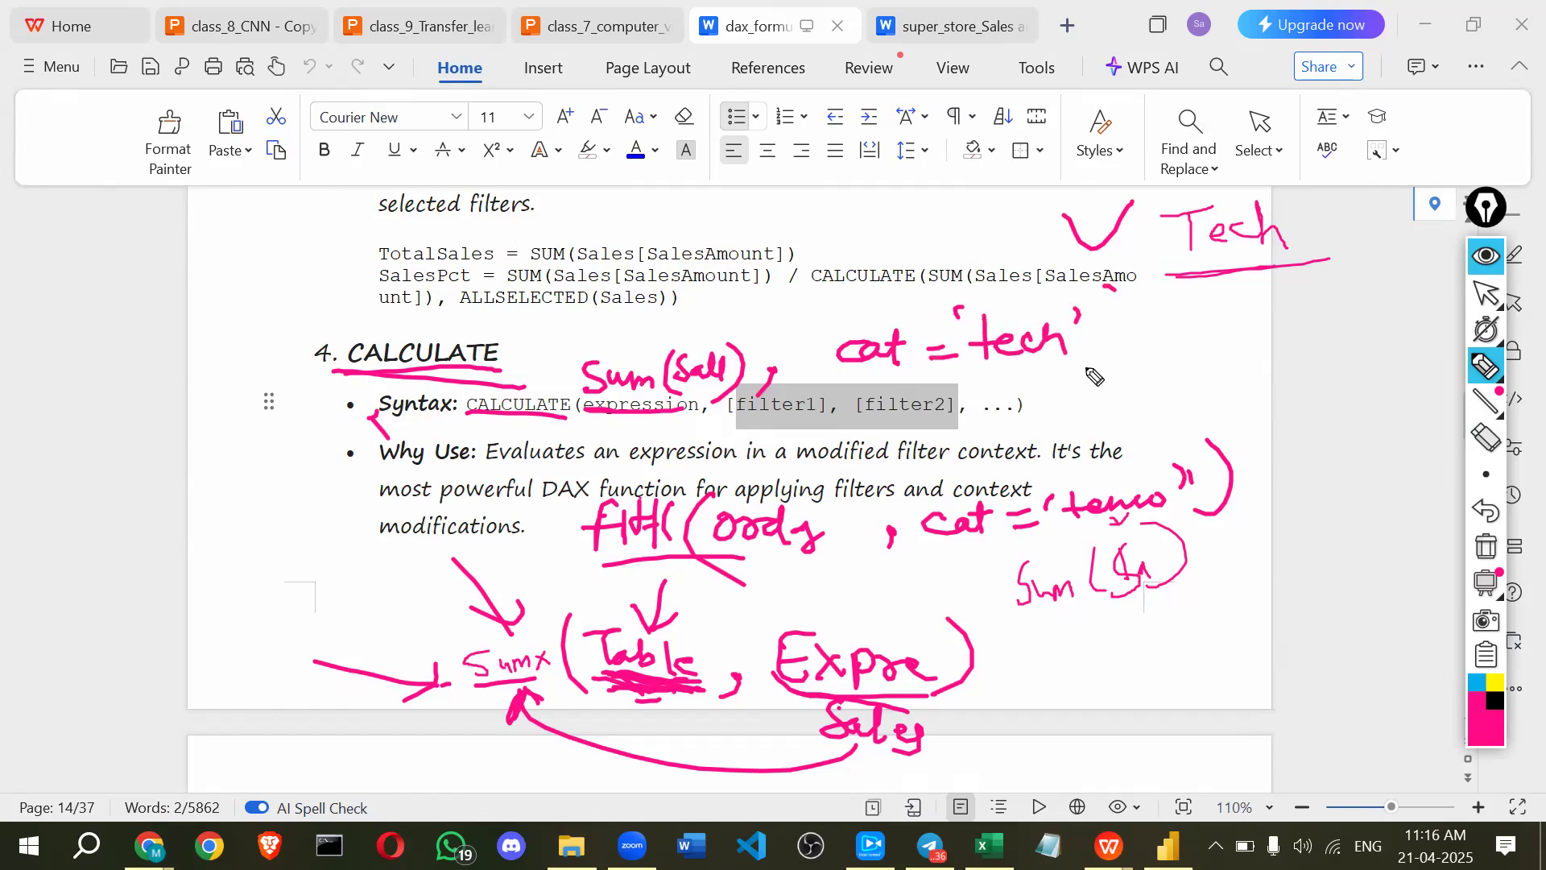
drag(1104, 287, 1088, 370)
- Mark "Syntax" and the handwritten sales argument, and draw two more arrows around "Sumx"
drag(425, 719, 491, 713)
drag(480, 705, 480, 721)
drag(400, 427, 456, 420)
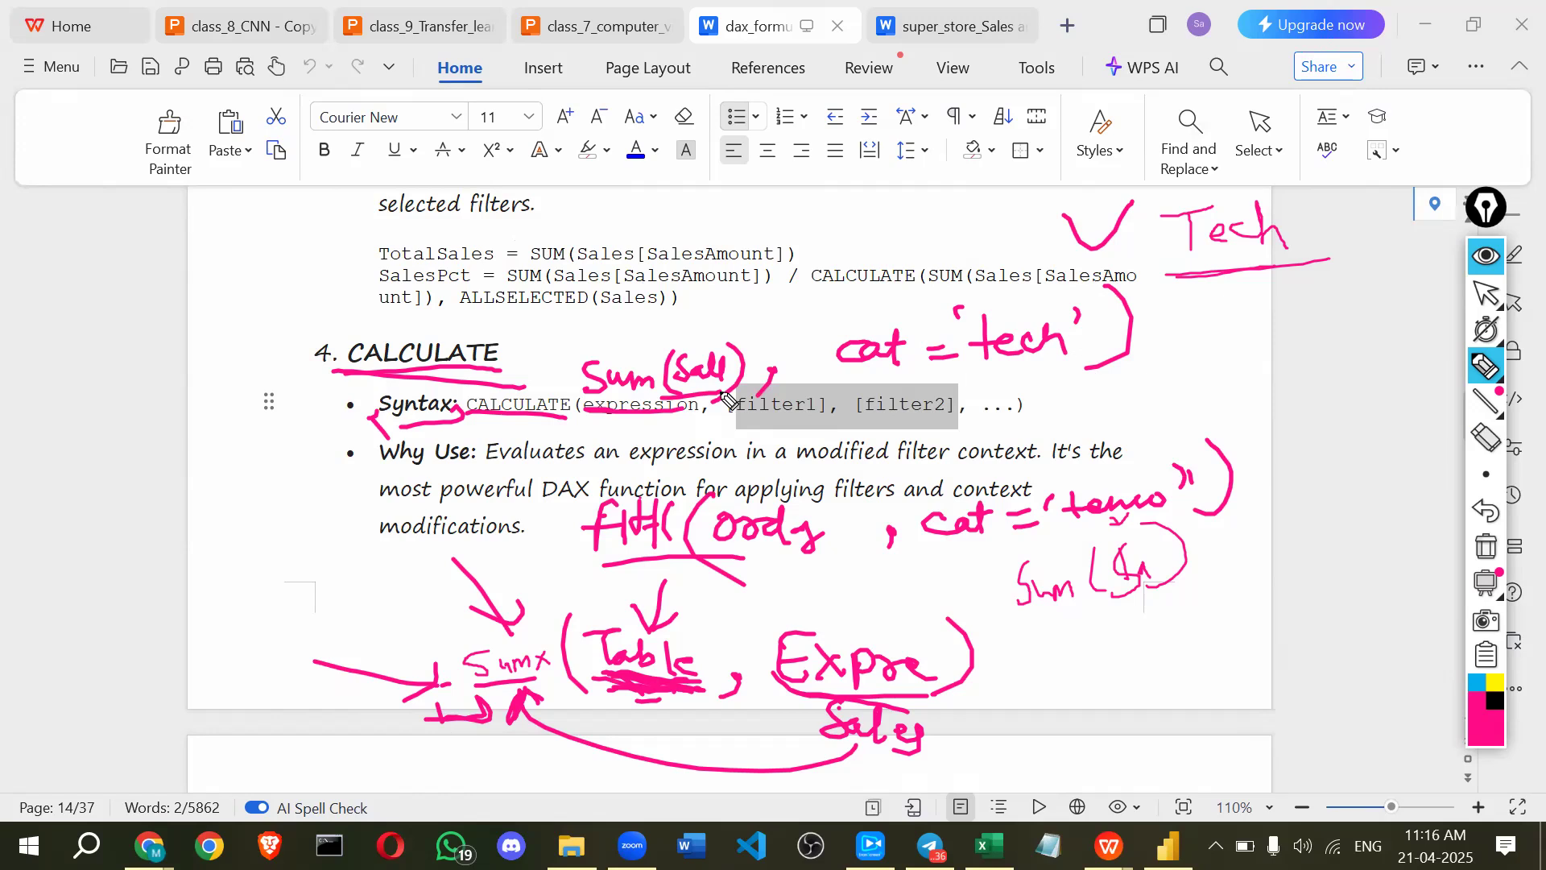
drag(676, 334, 685, 348)
drag(632, 801, 556, 700)
drag(600, 749, 557, 692)
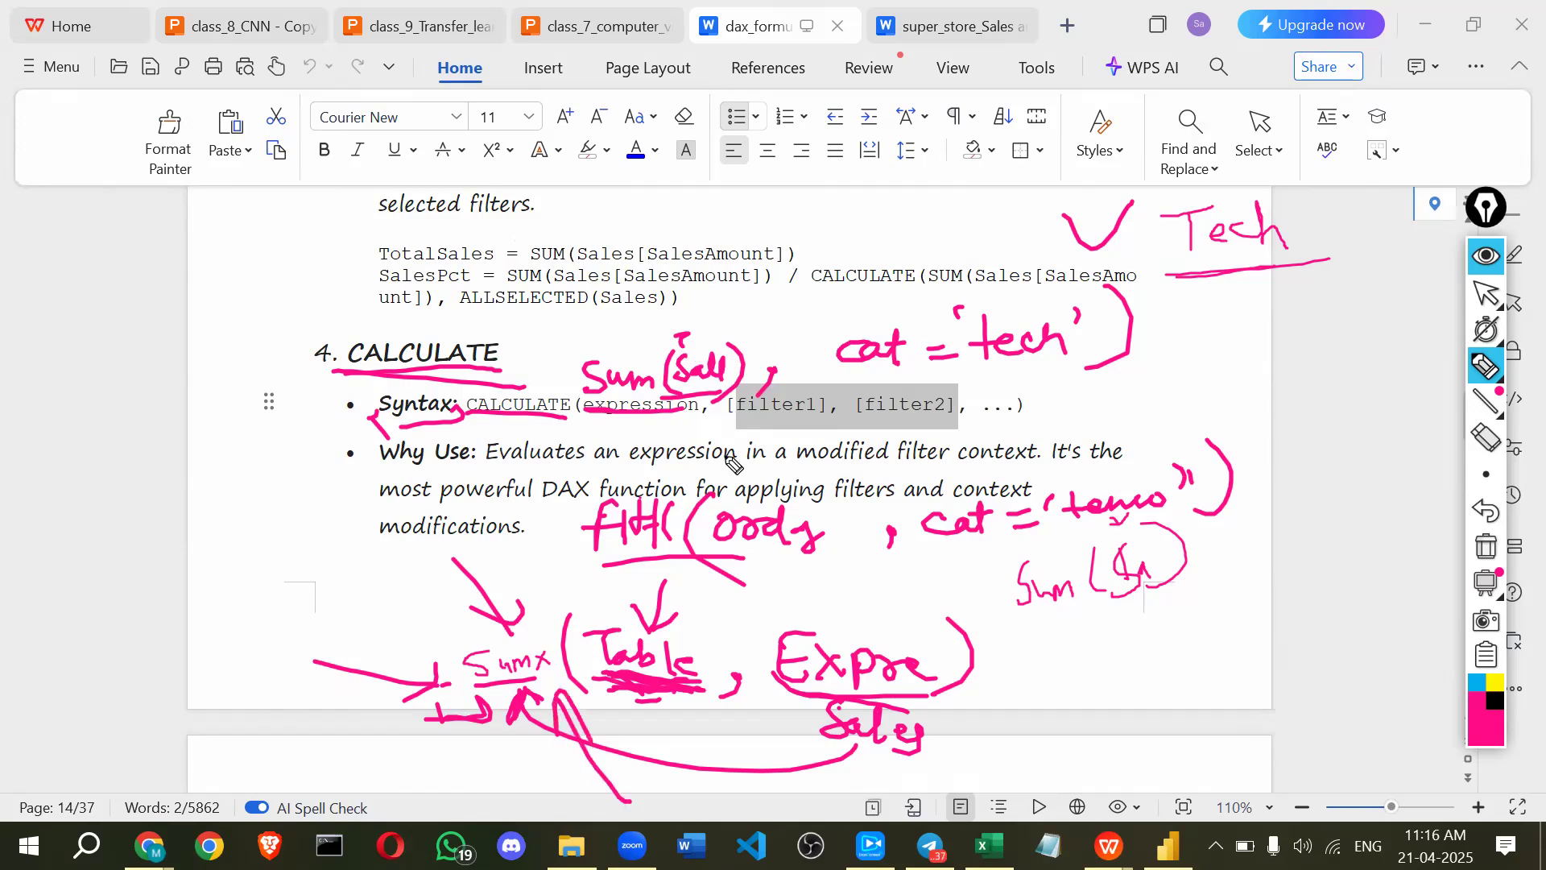
- Draw arrows pointing to "[filter1]" and the CALCULATE heading, and add strokes over the handwritten "Sum"
mouse_move(723, 476)
mouse_down()
mouse_move(734, 423)
mouse_move(748, 448)
mouse_up()
mouse_move(556, 320)
mouse_down()
mouse_move(522, 359)
mouse_move(540, 354)
mouse_up()
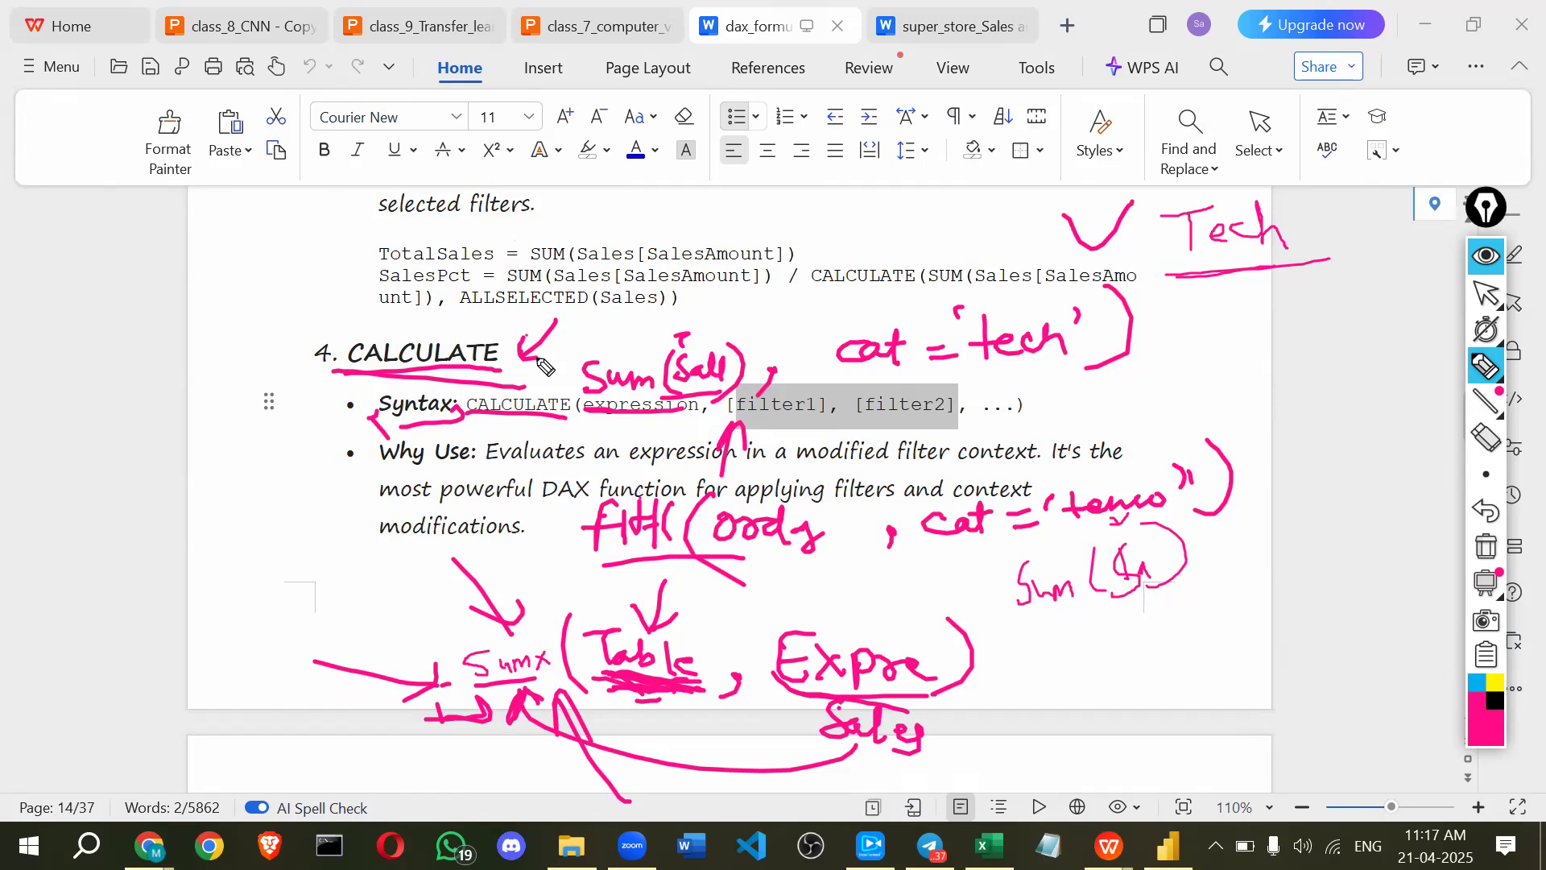
drag(612, 385, 597, 411)
mouse_move(605, 354)
mouse_down()
mouse_move(606, 390)
mouse_move(643, 402)
mouse_up()
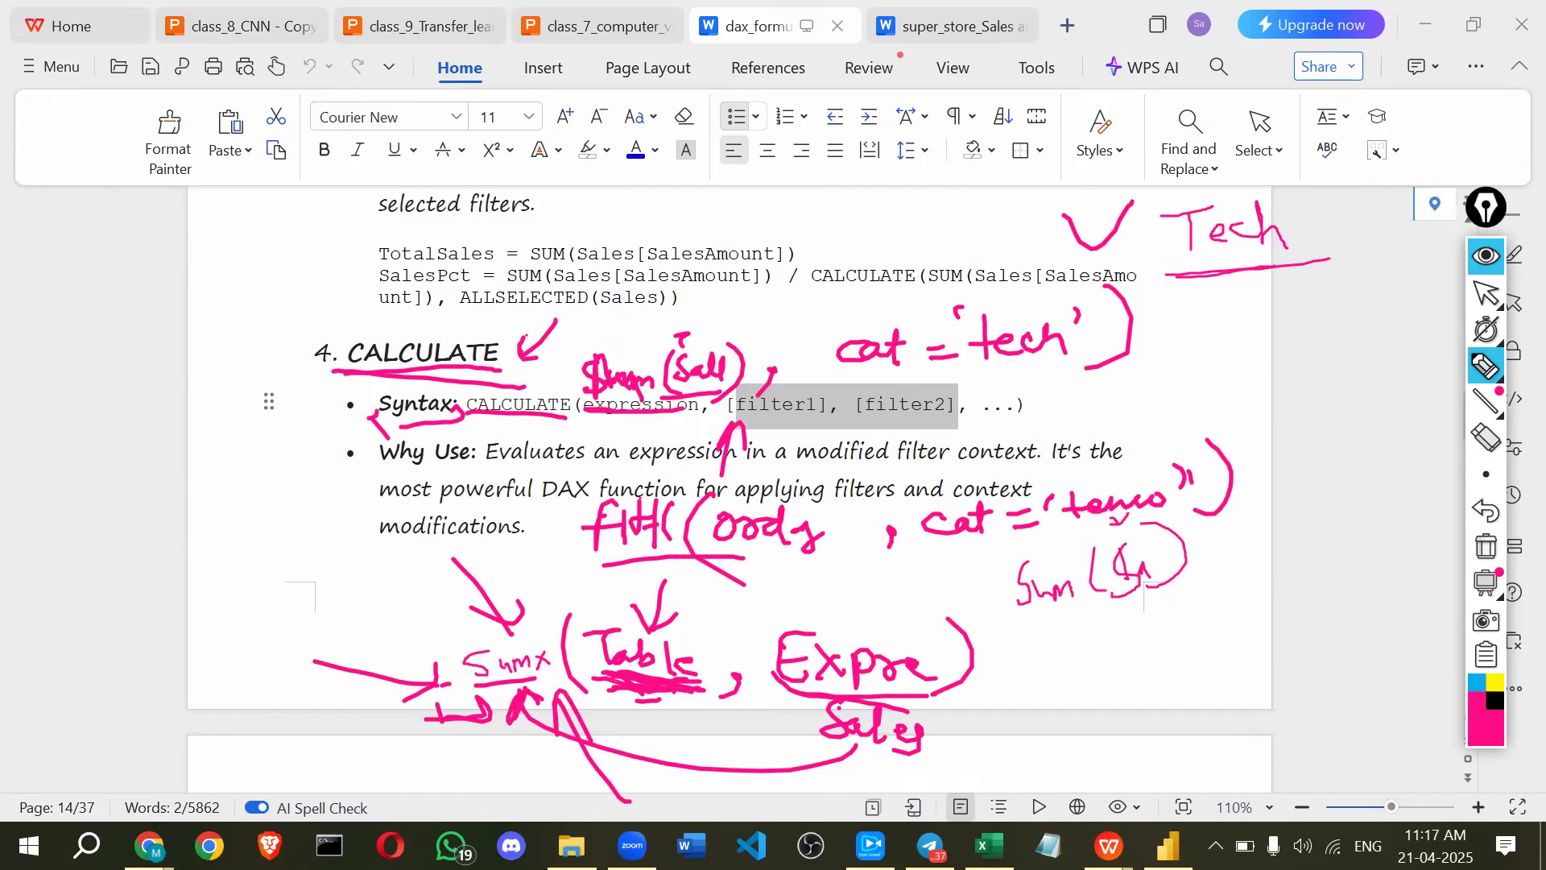
- Clear all pen annotations from the document and switch to the class_313_sales report in Power BI
click(1488, 549)
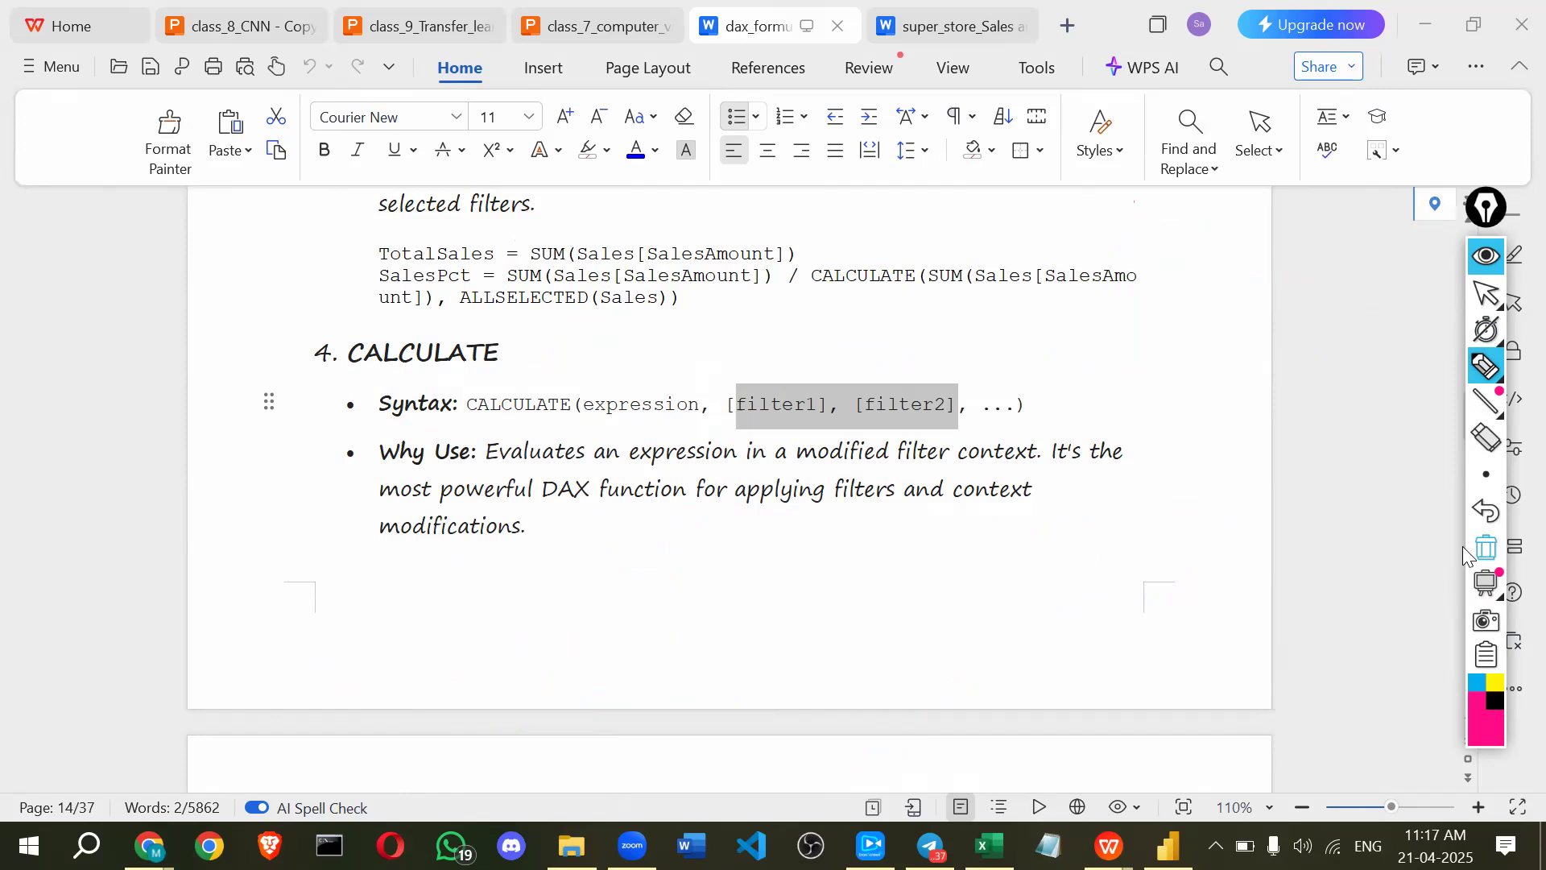
key(alt+Tab)
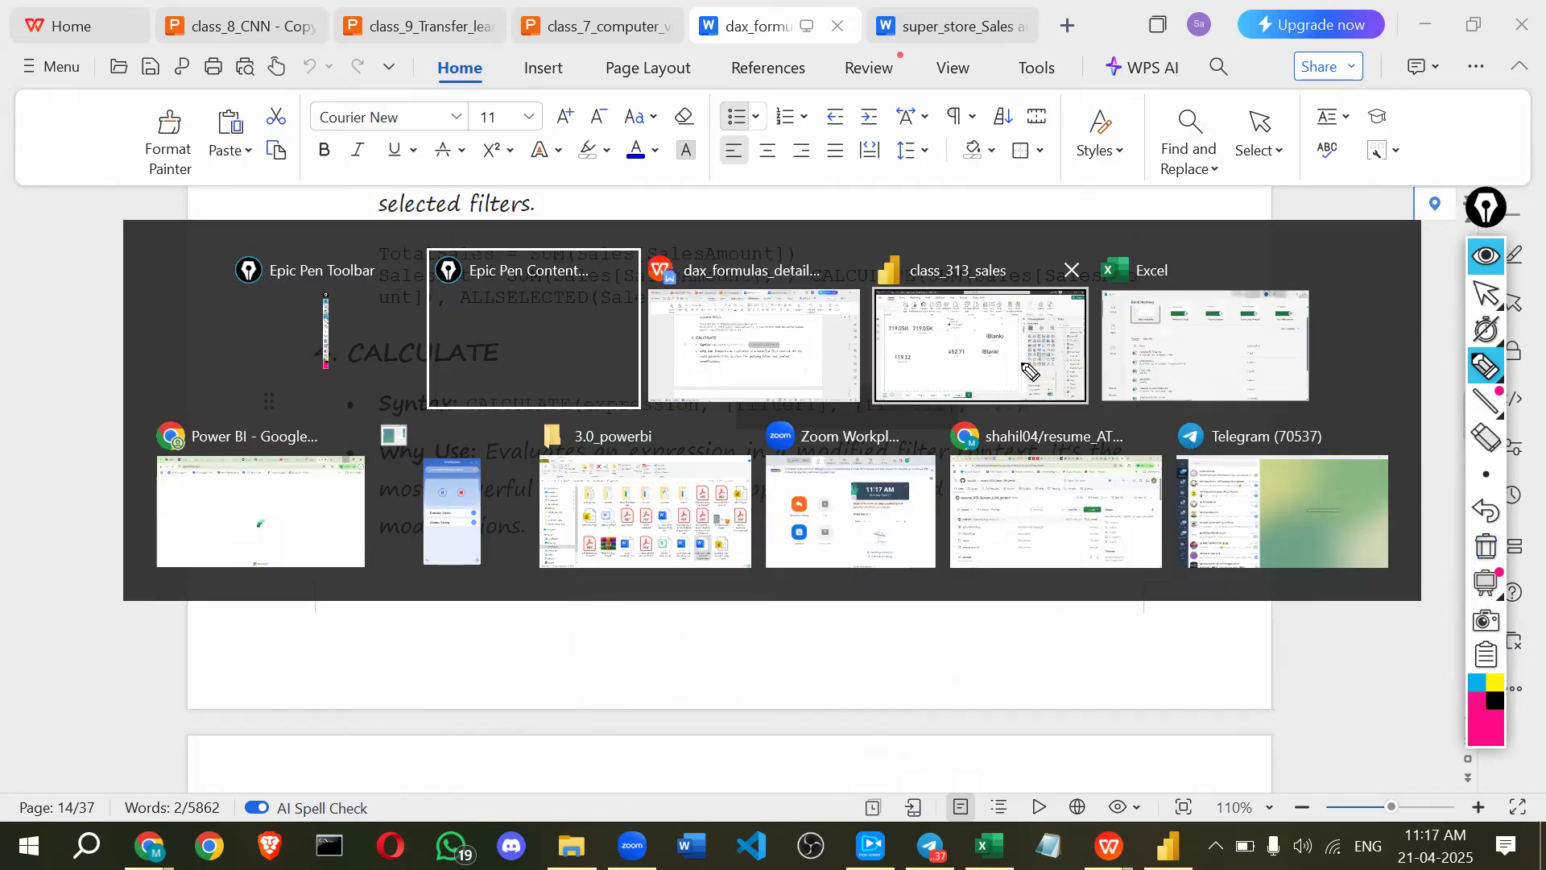
click(1026, 372)
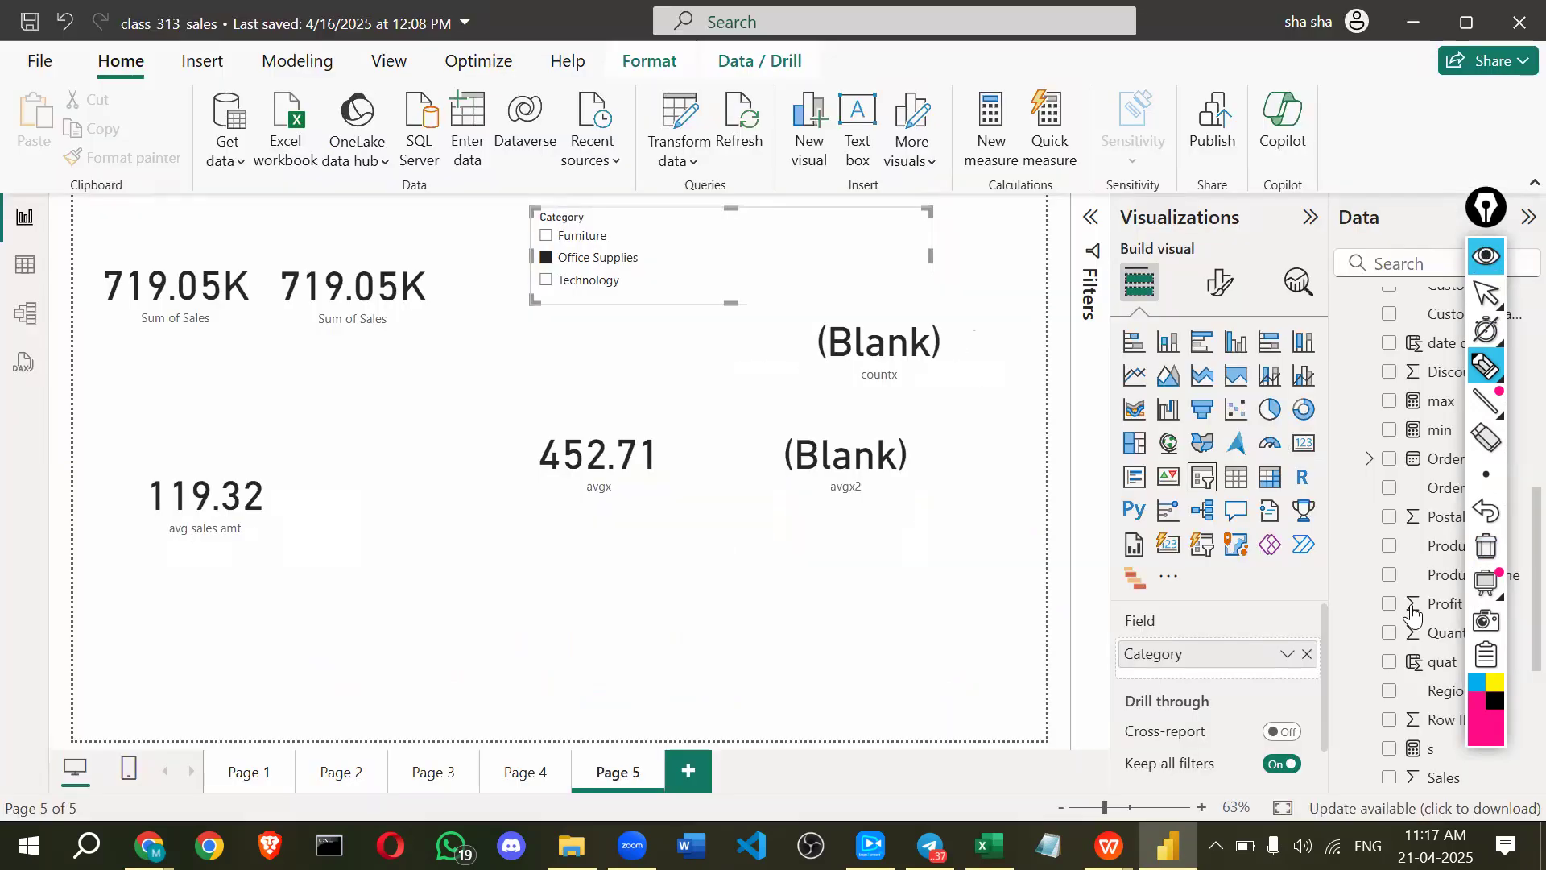
- Display the formulas of the avgx and avgx2 measures in the Orders table, one after the other
scroll(1425, 624, up, 3)
scroll(1472, 522, up, 2)
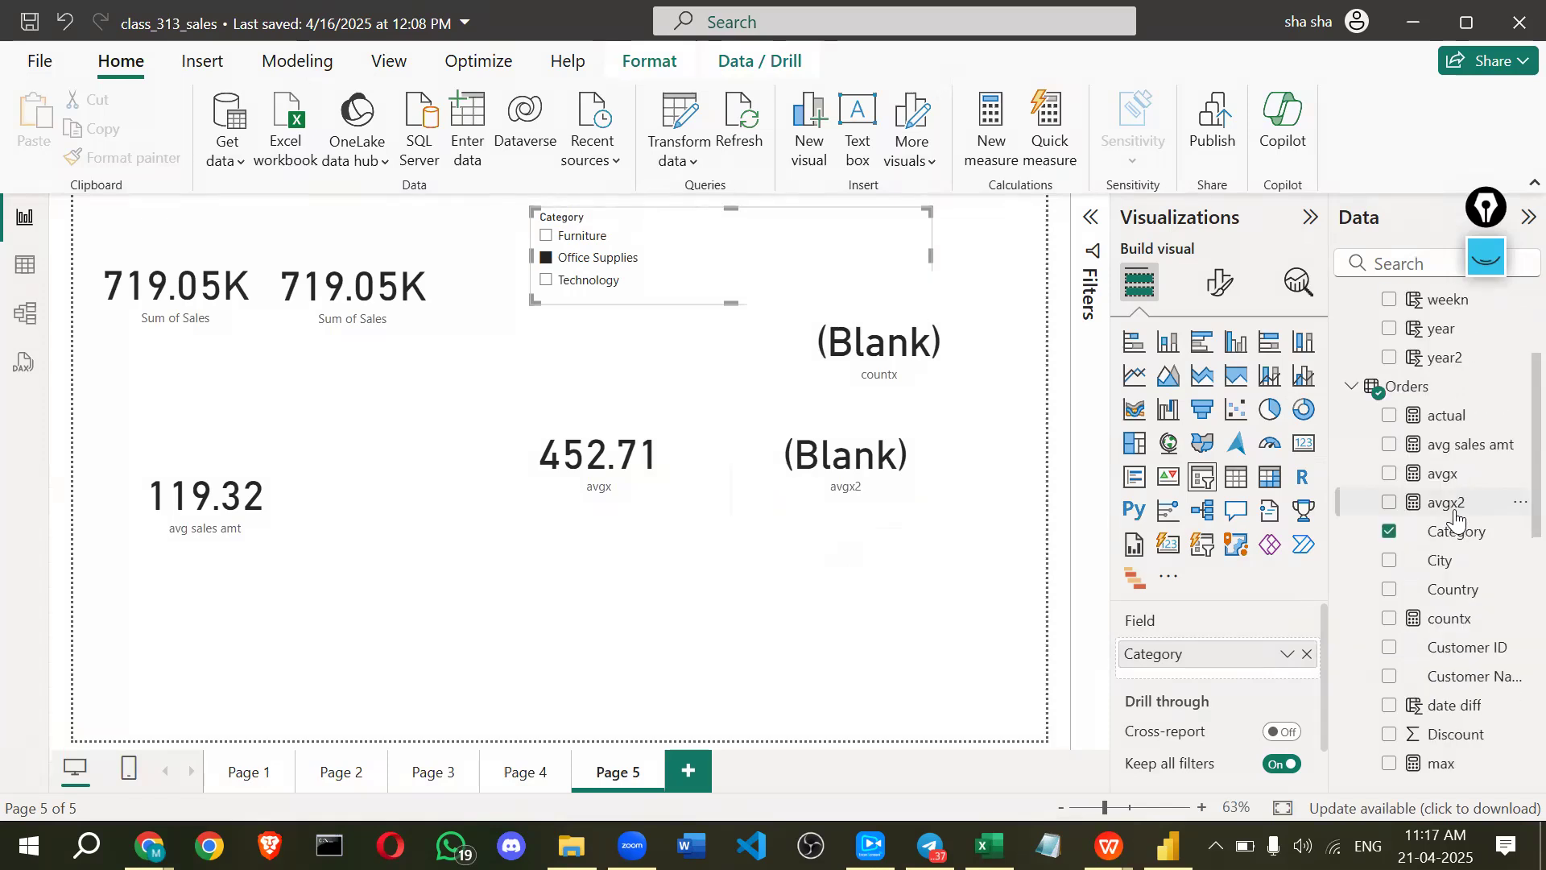
scroll(1456, 519, up, 2)
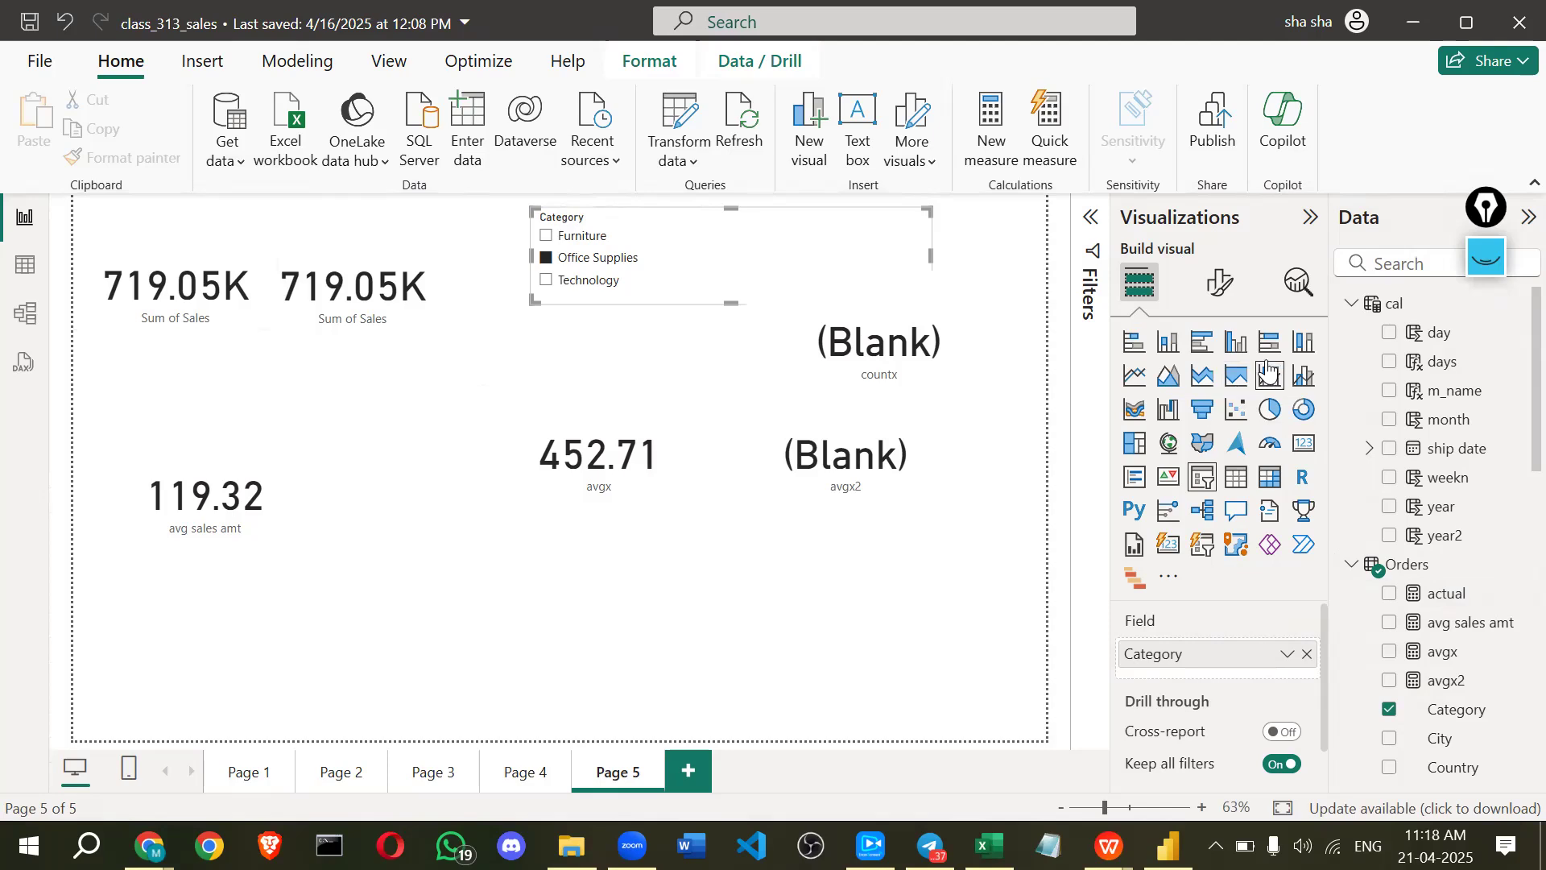
click(1441, 654)
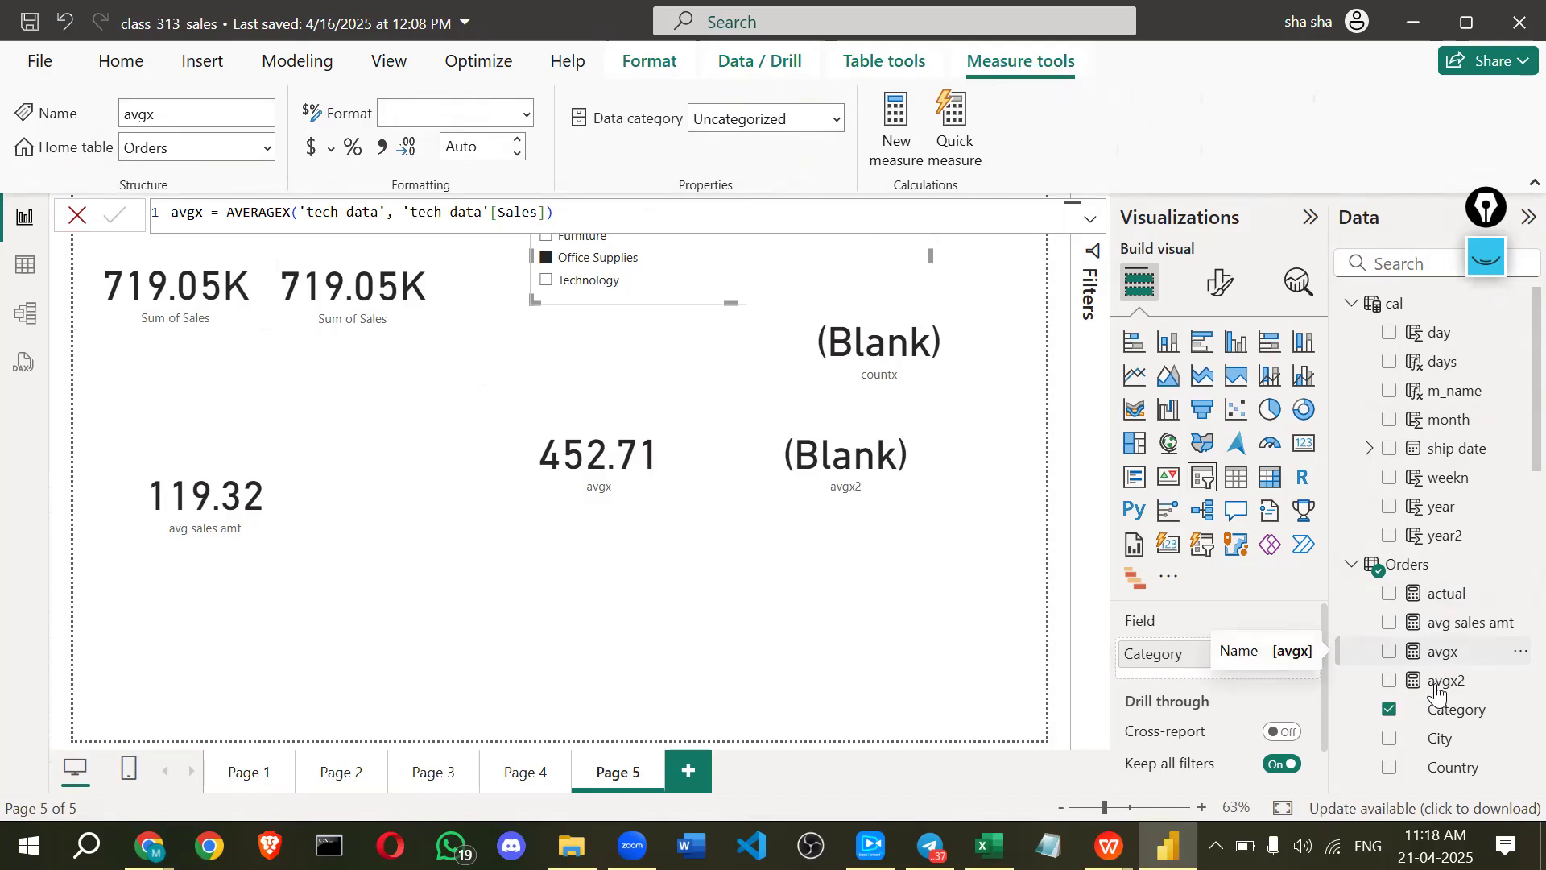
click(1451, 686)
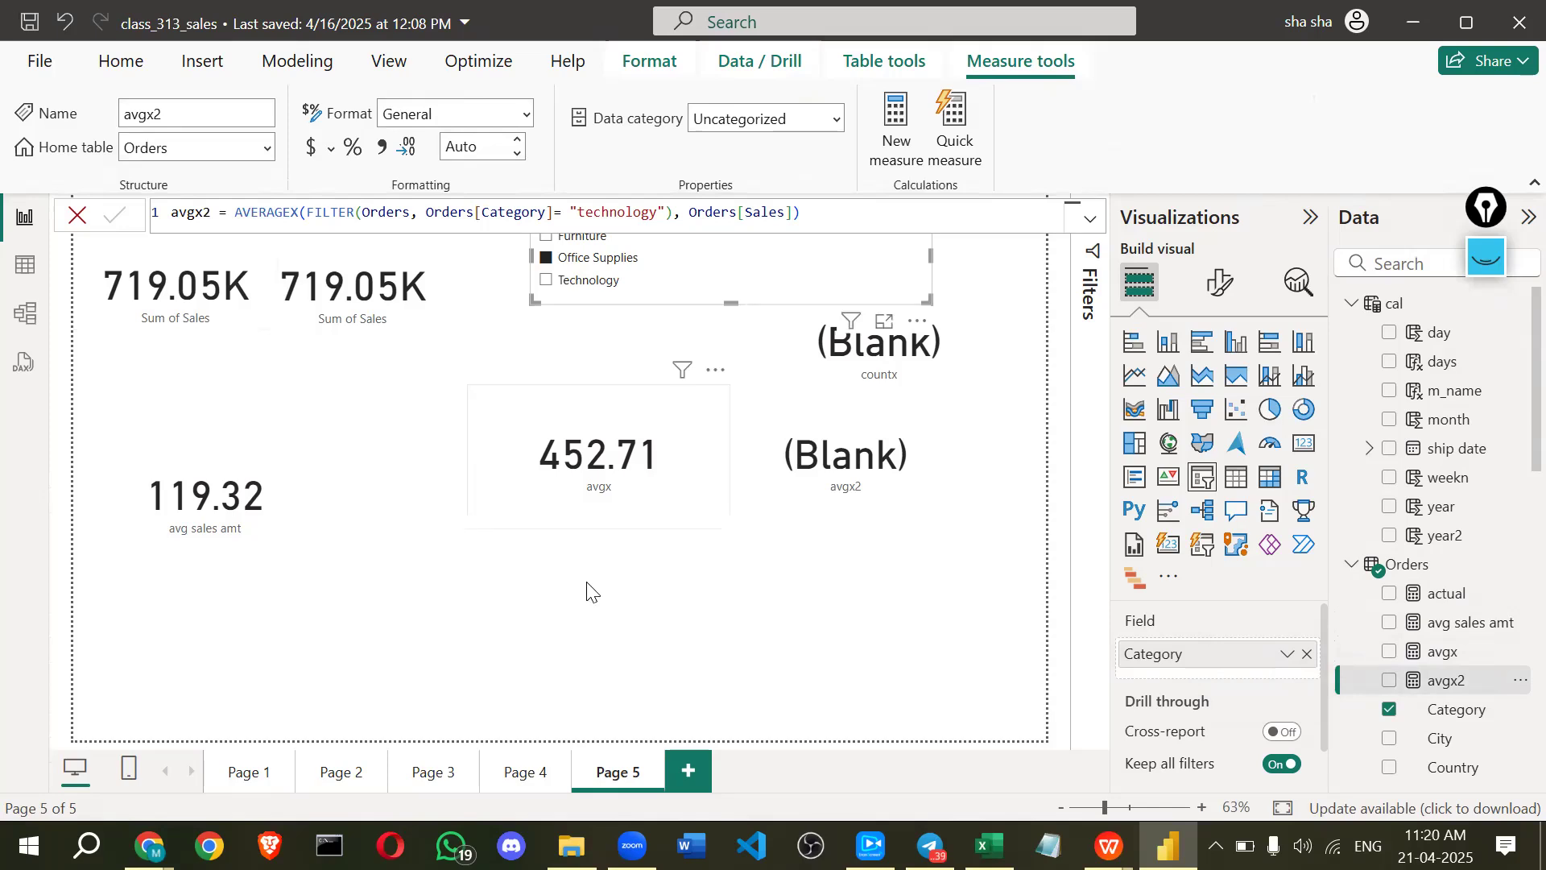
- Examine the AVERAGEX and FILTER parts of the avgx2 formula, then commit it unchanged and leave the measure
click(826, 211)
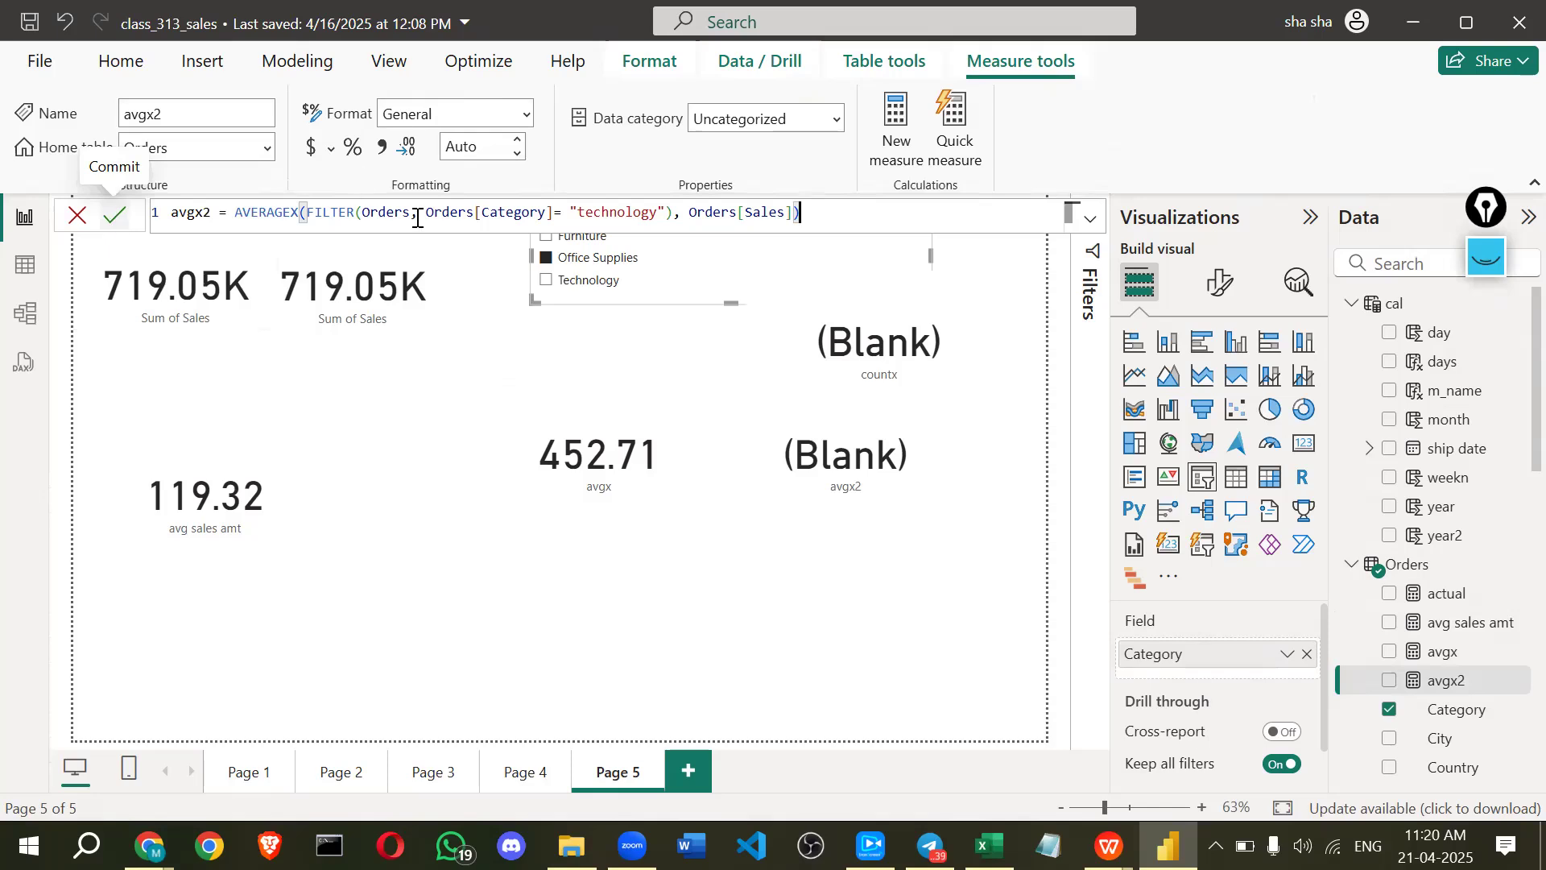
click(337, 216)
click(240, 211)
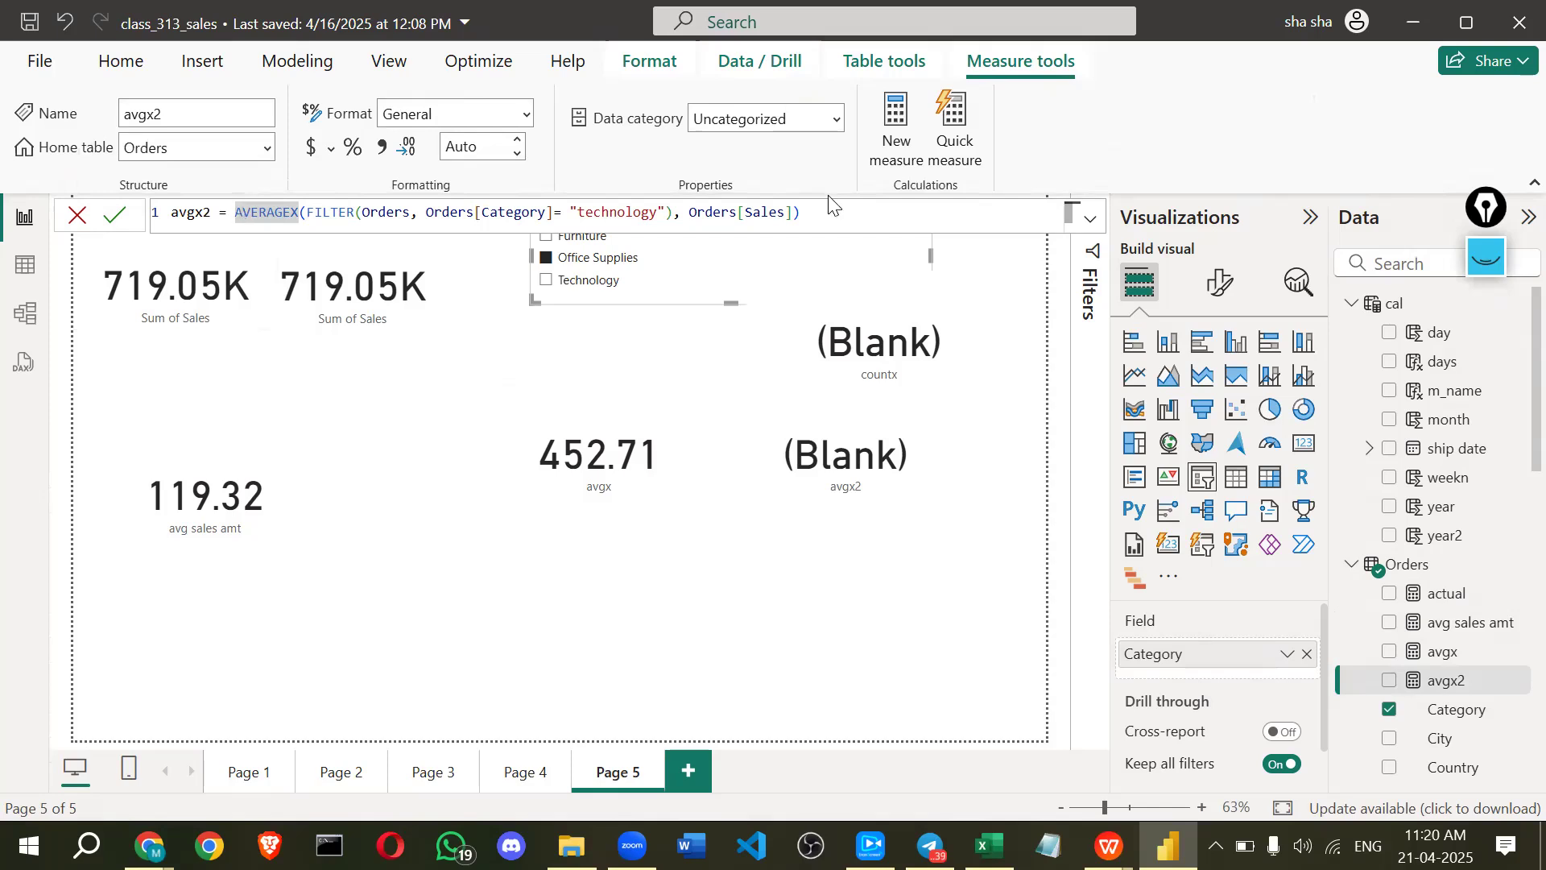
key(Right)
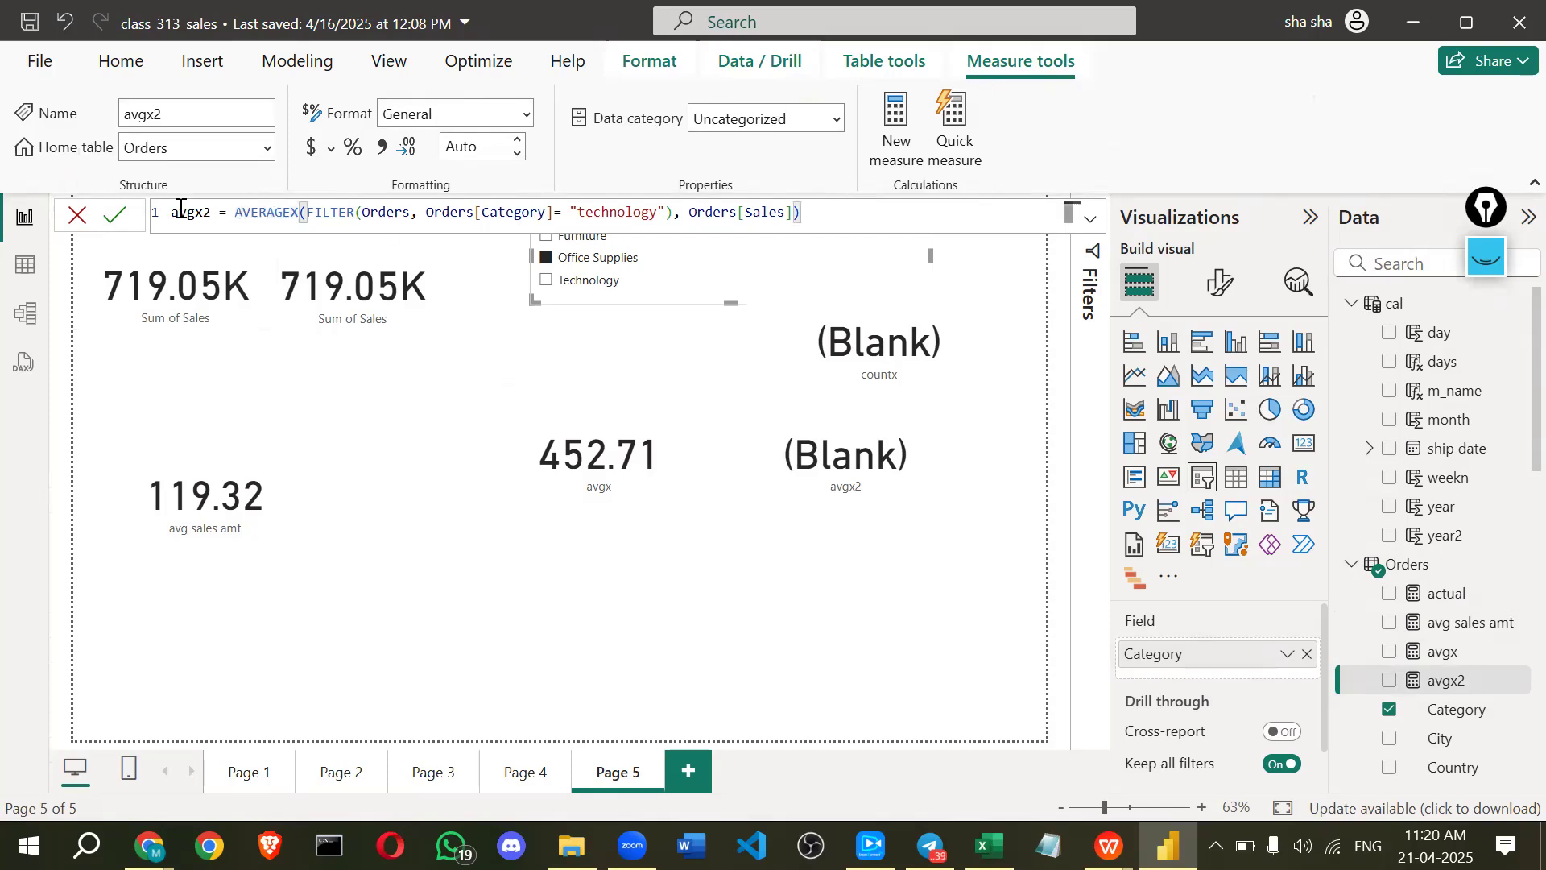
click(113, 217)
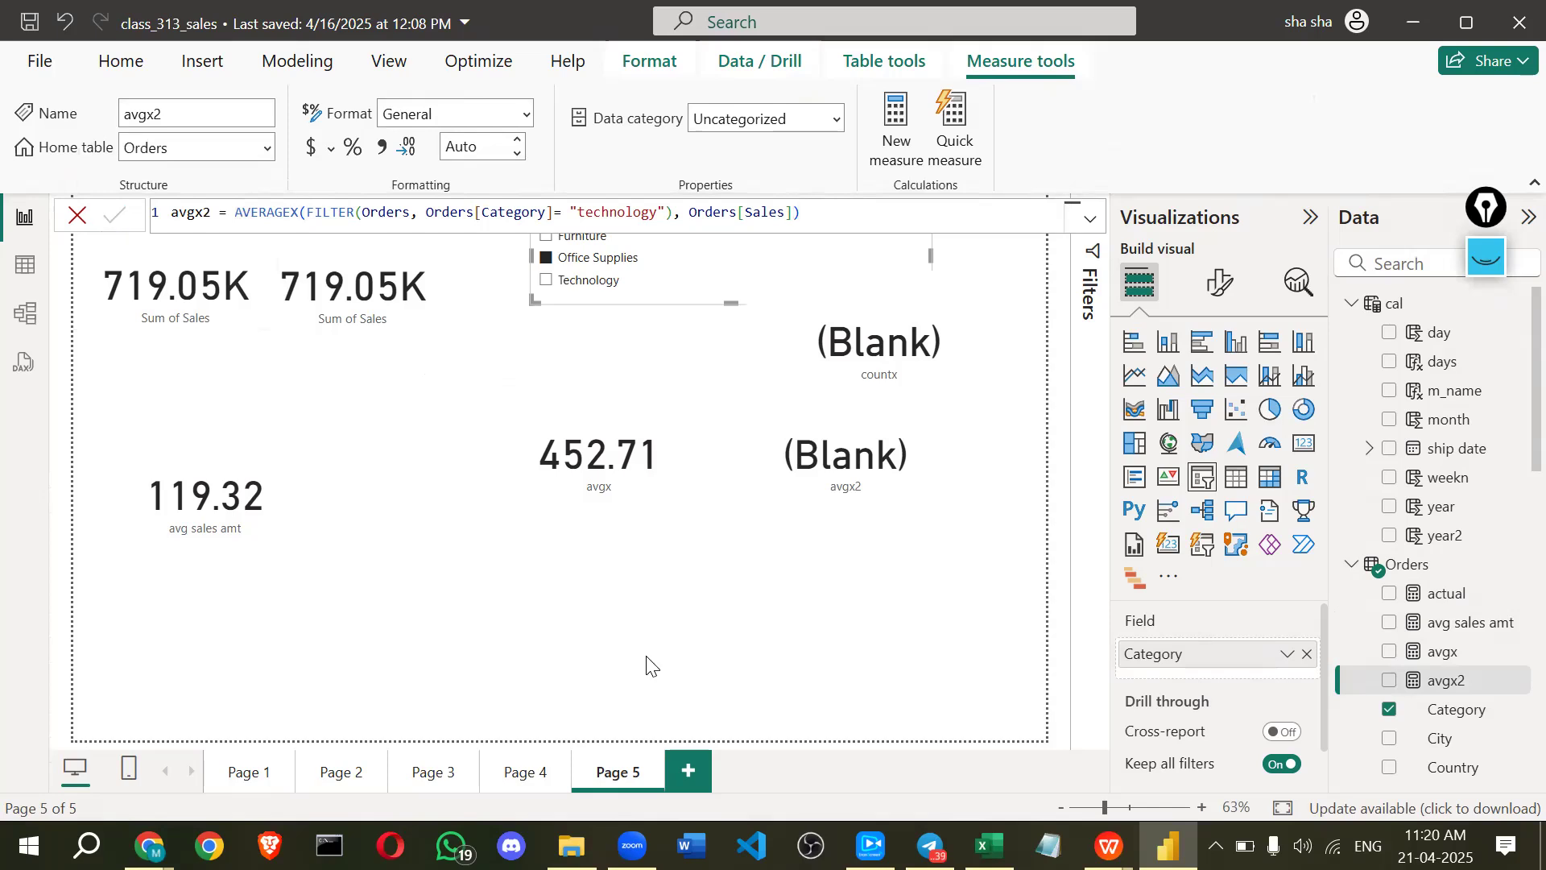
click(539, 603)
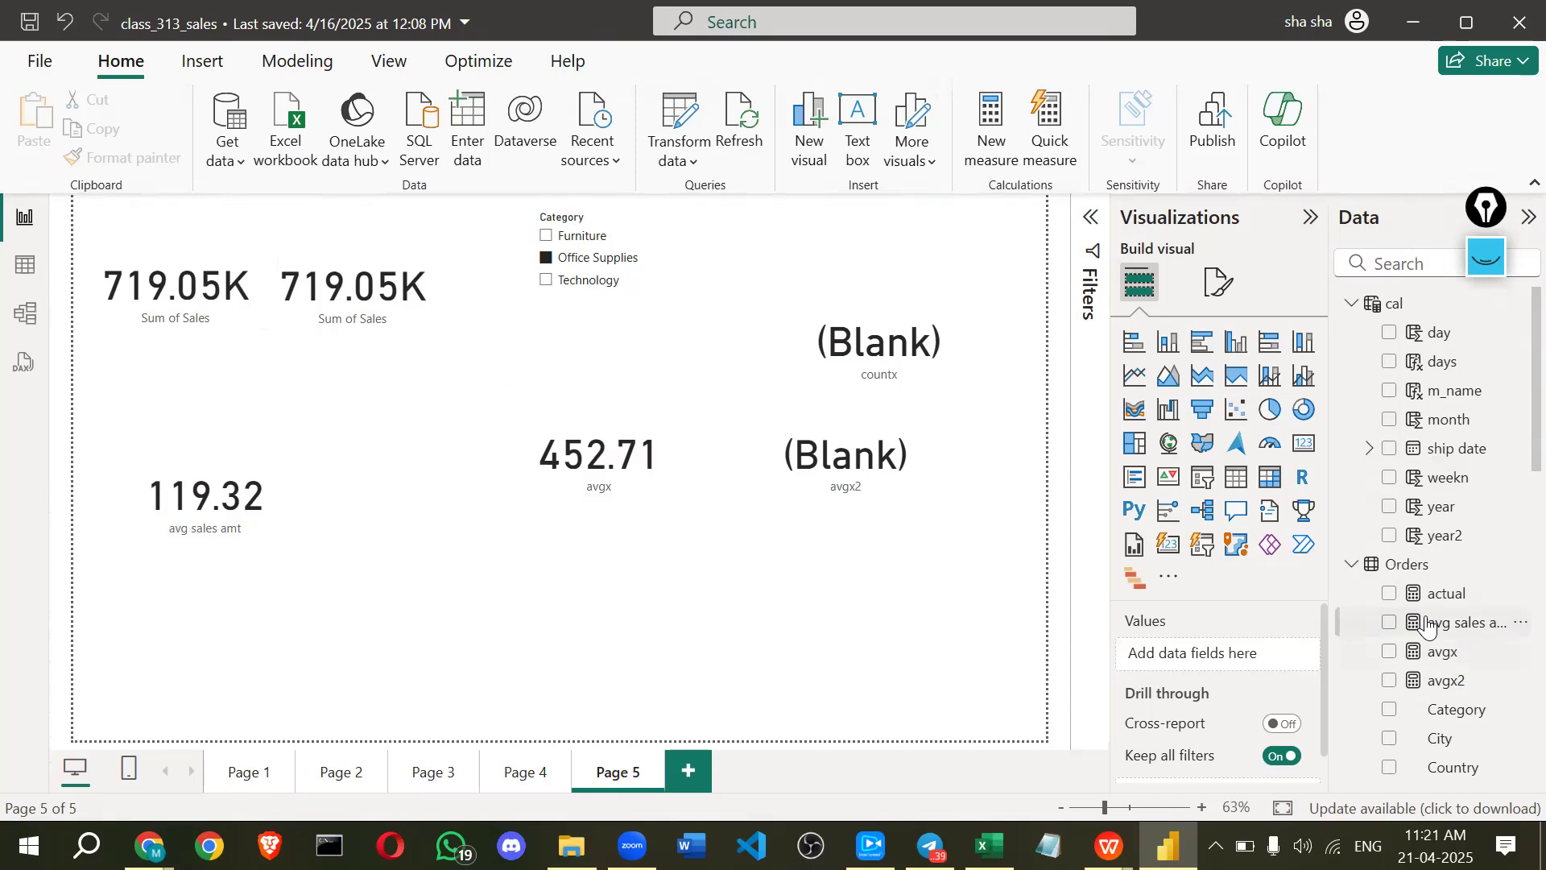
- Replace AVERAGEX with sumx in the avgx2 measure's formula, rename the measure to sumxx2, and commit it
click(1440, 682)
double_click(252, 214)
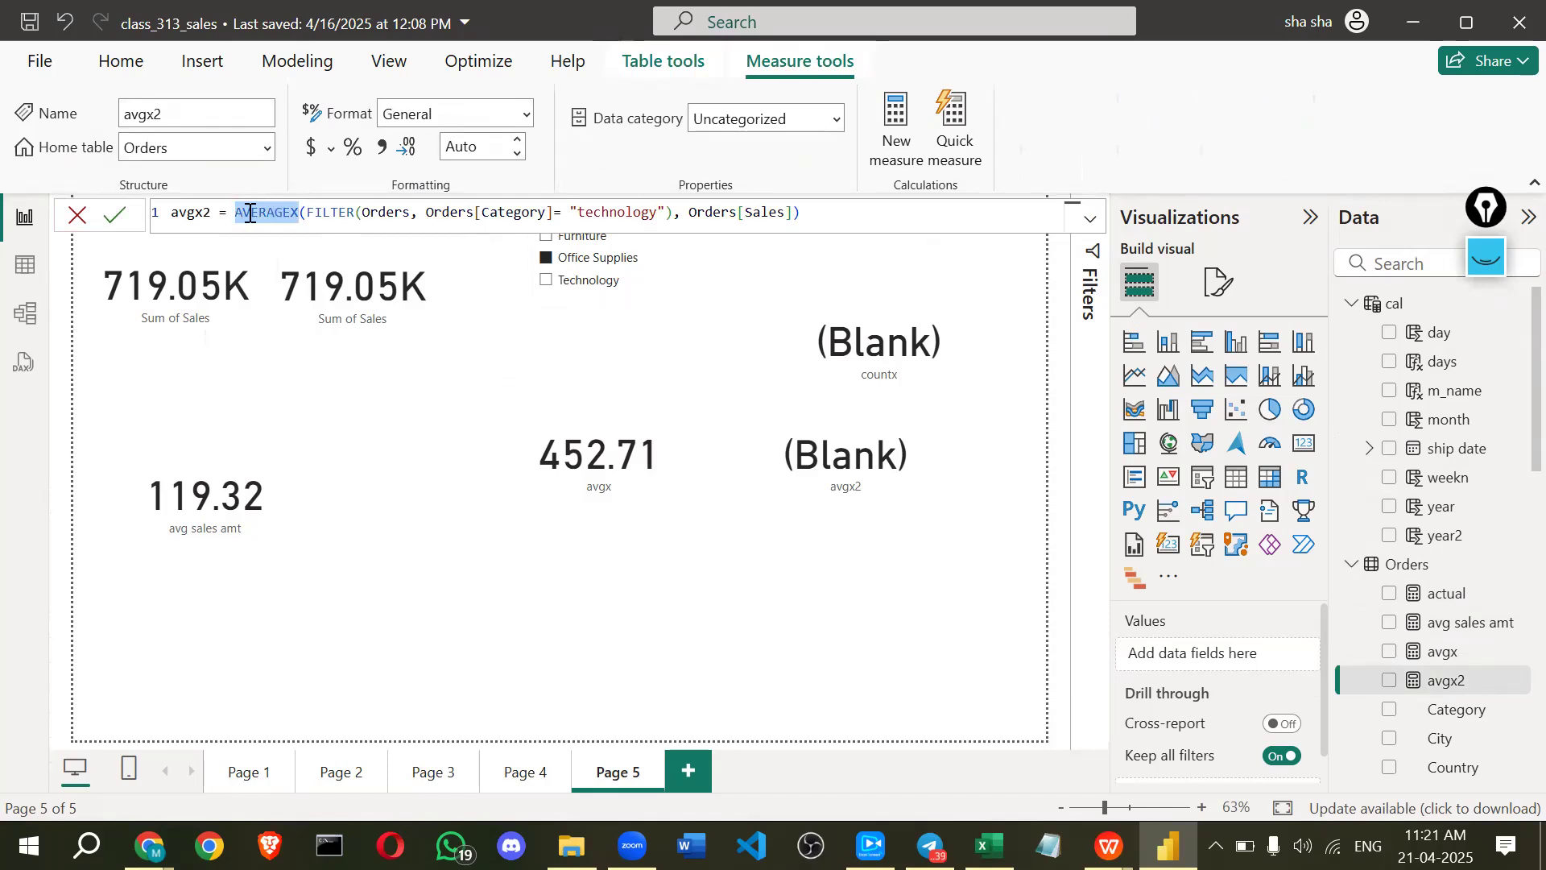
text(s)
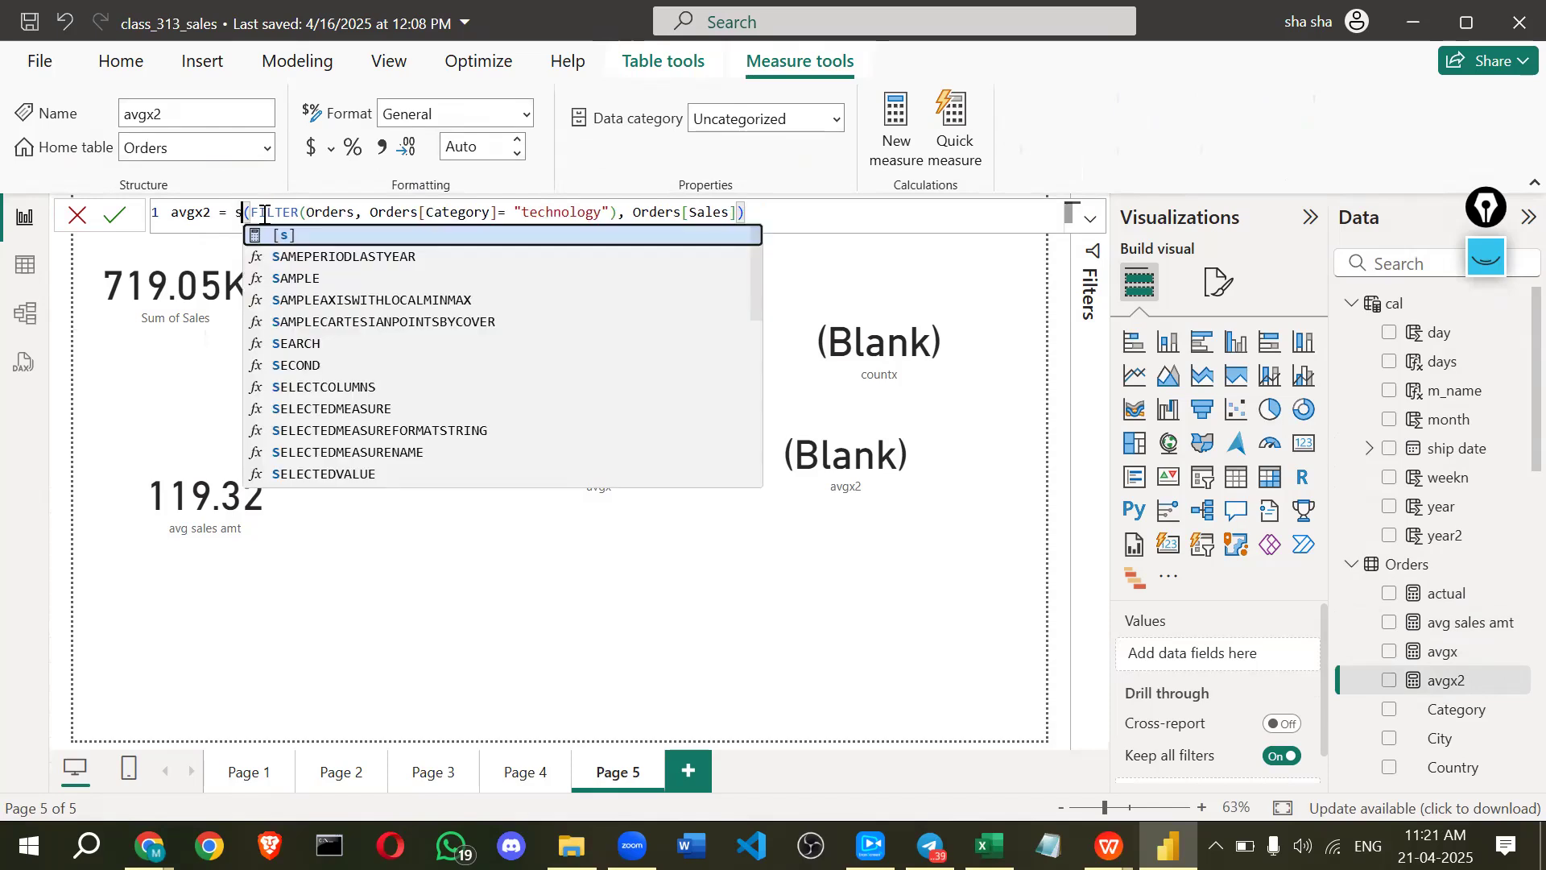
text(umx)
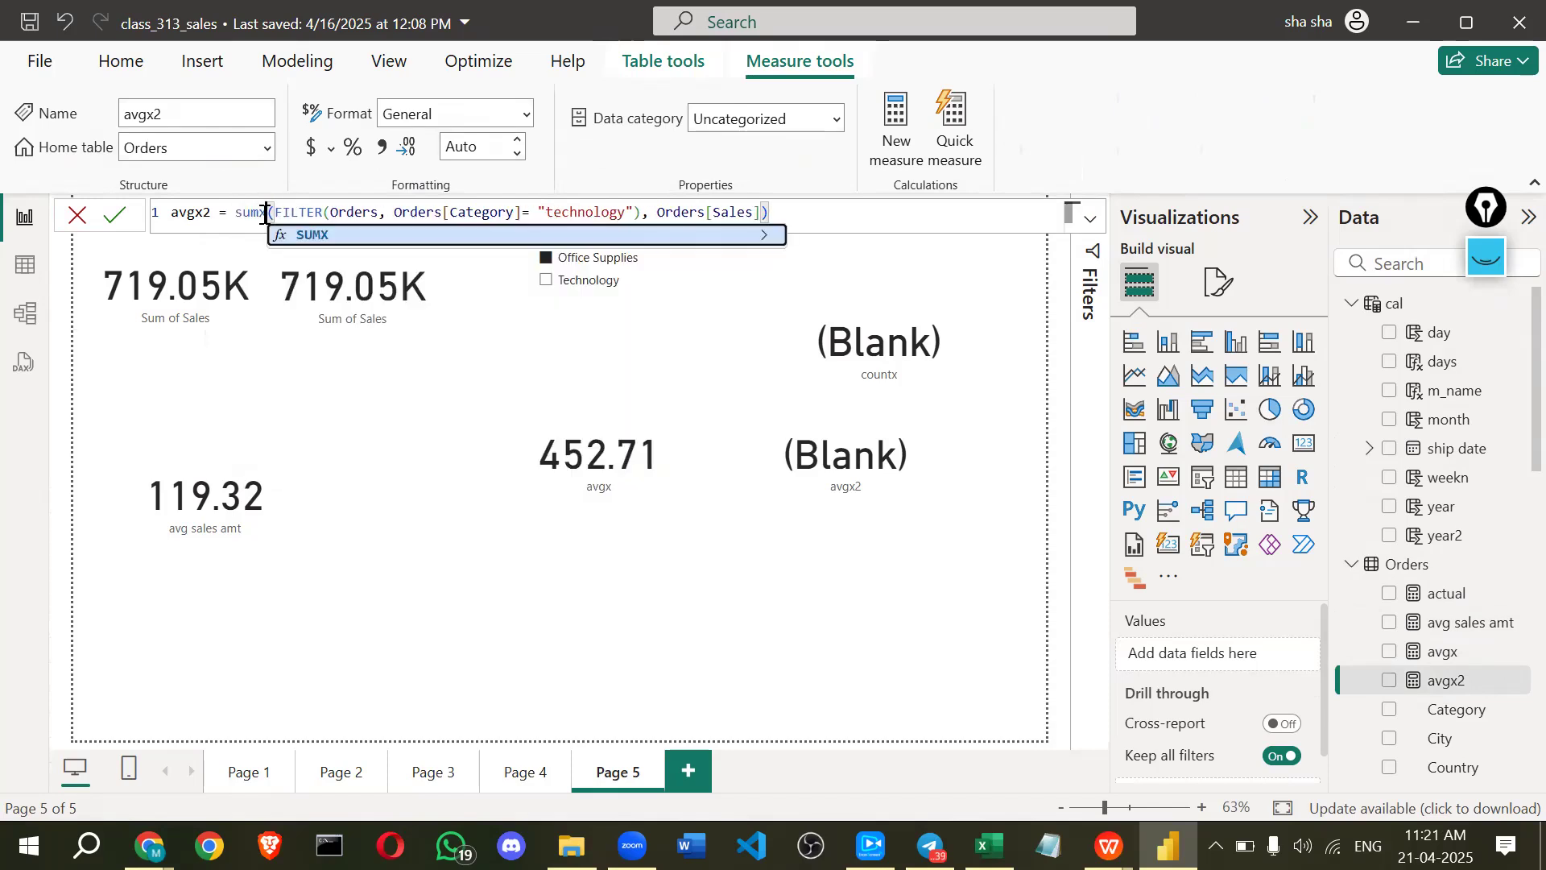
click(214, 215)
shift+click(153, 222)
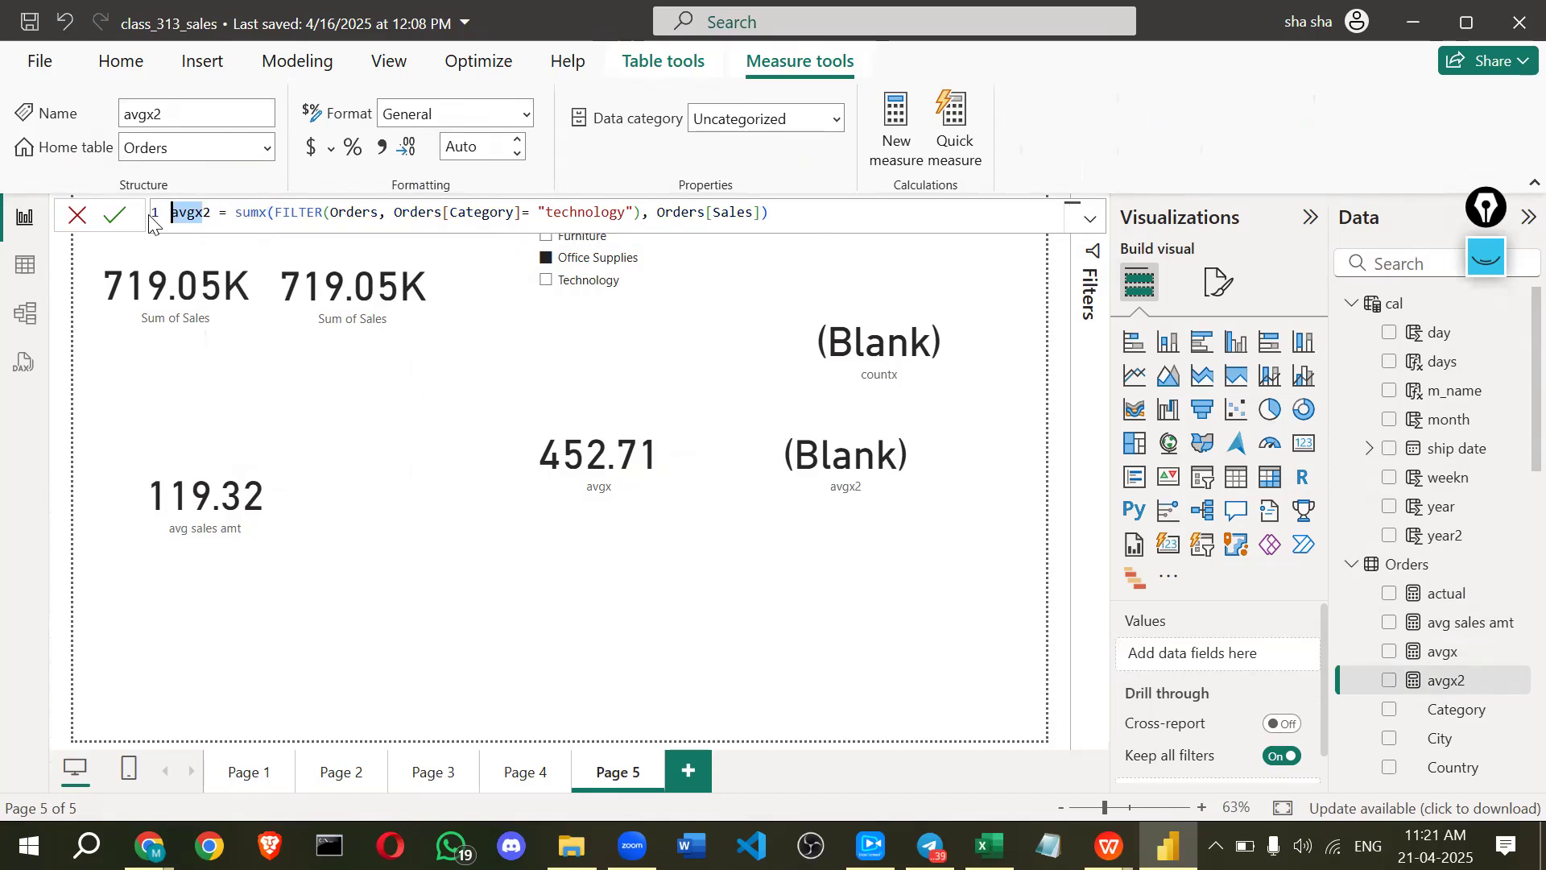
text(sumx)
text(x)
key(Return)
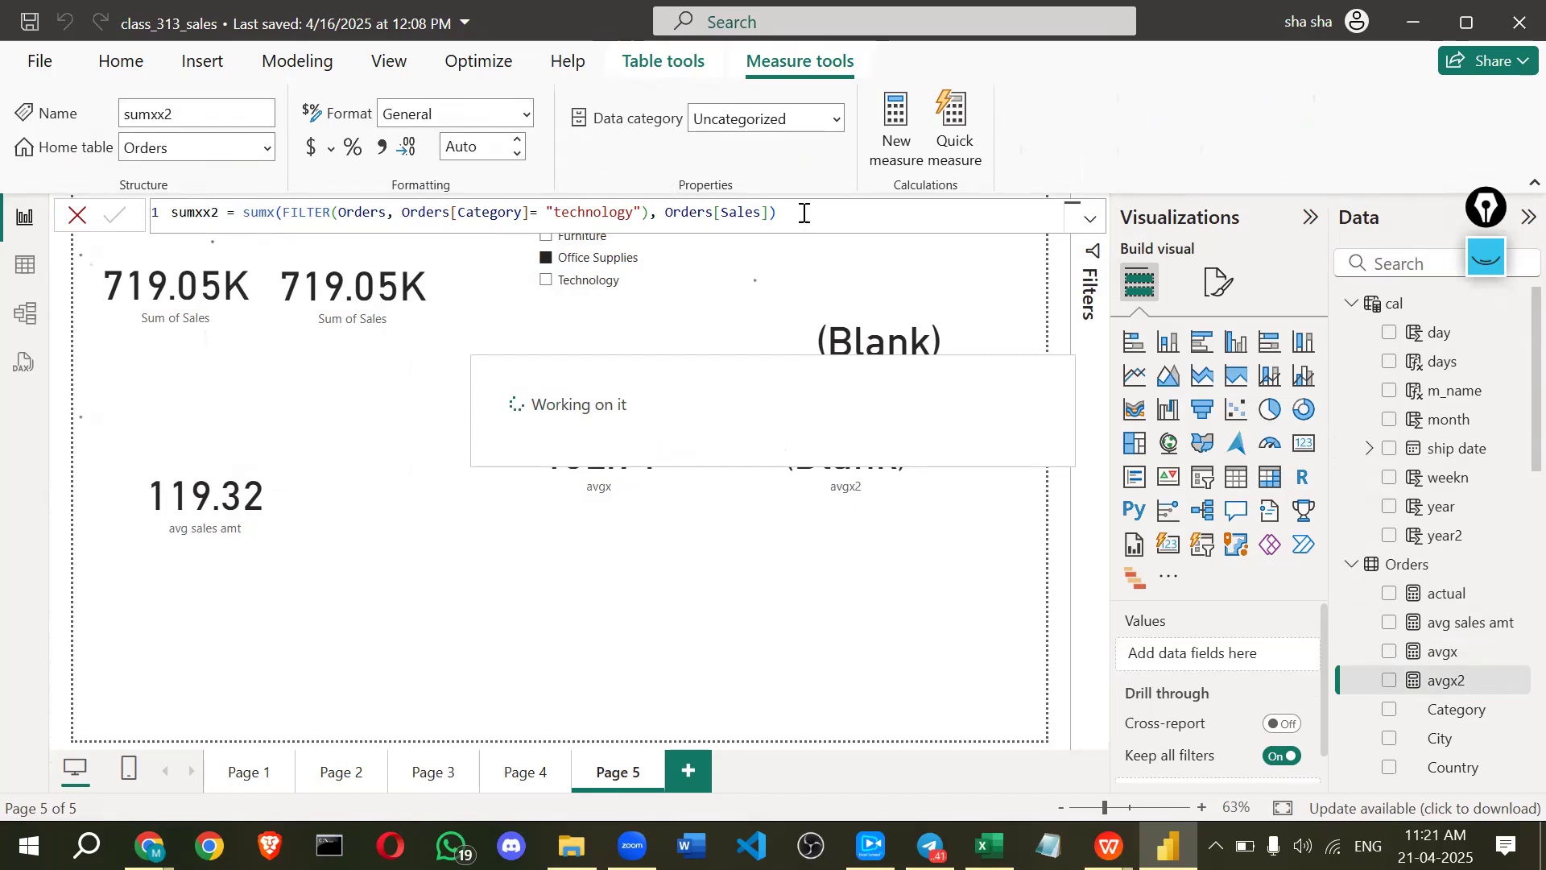
- Copy the complete sumxx2 formula and insert an empty text box on Page 5
key(ctrl+a)
key(ctrl+c)
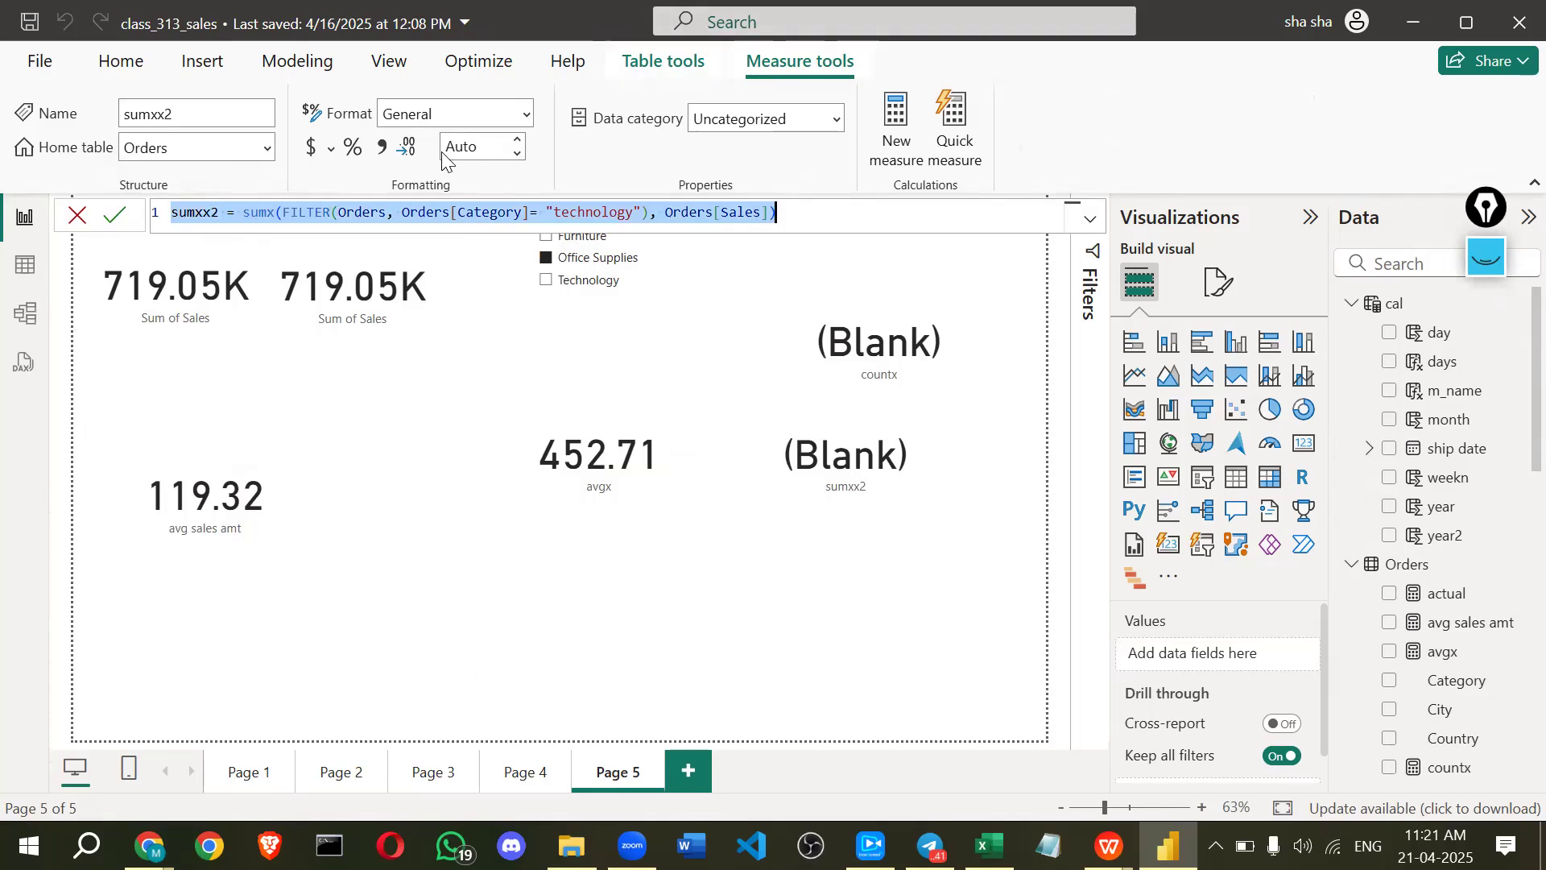
key(Escape)
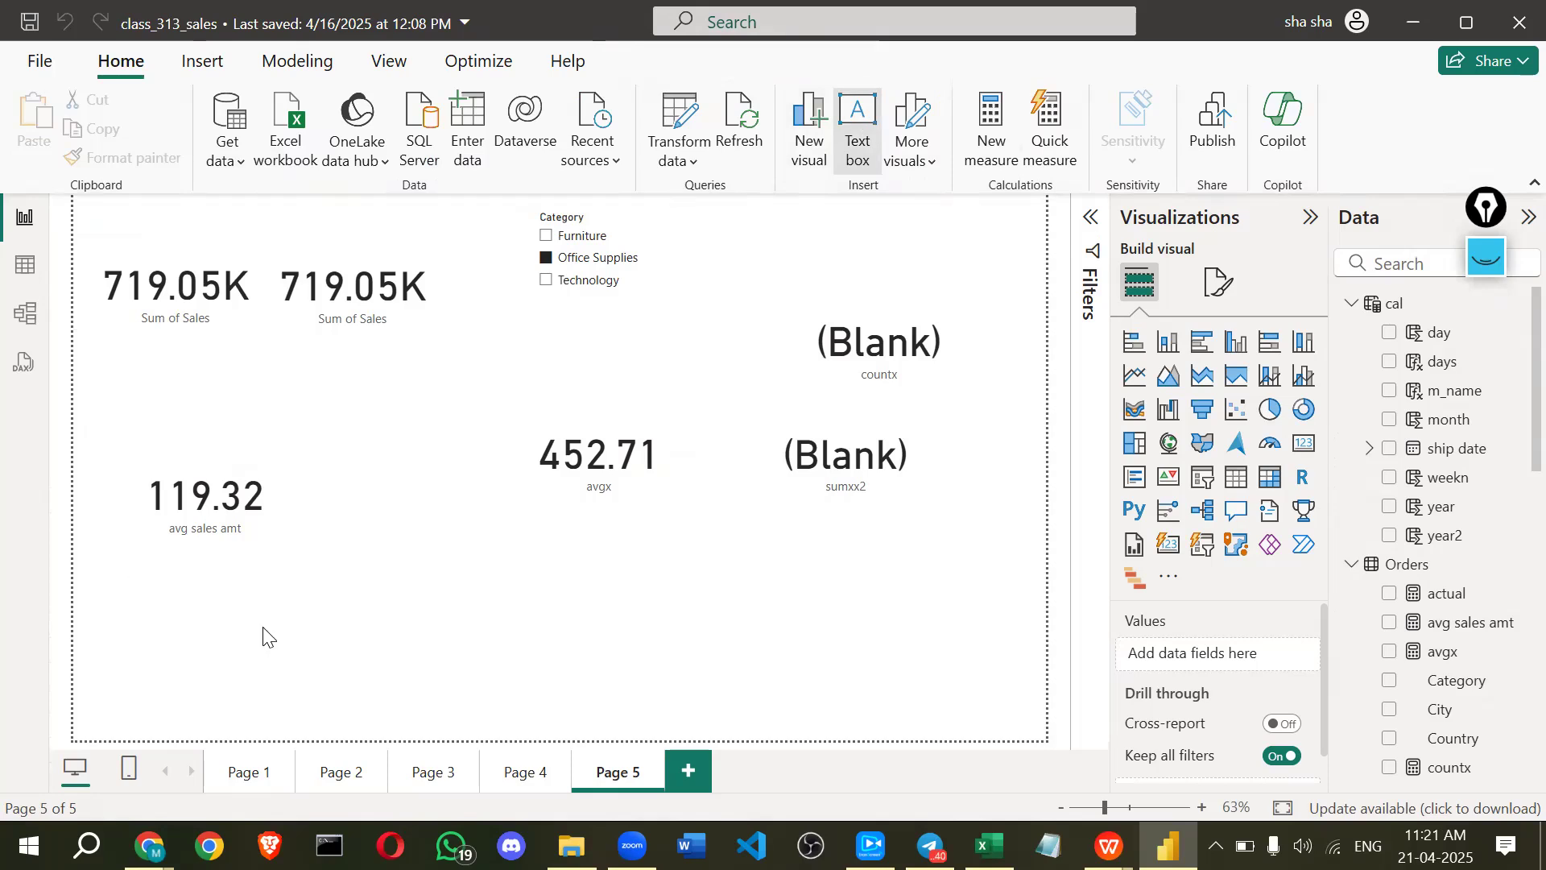
- Move the avg sales amt card up to just below the two Sum of Sales cards
click(385, 636)
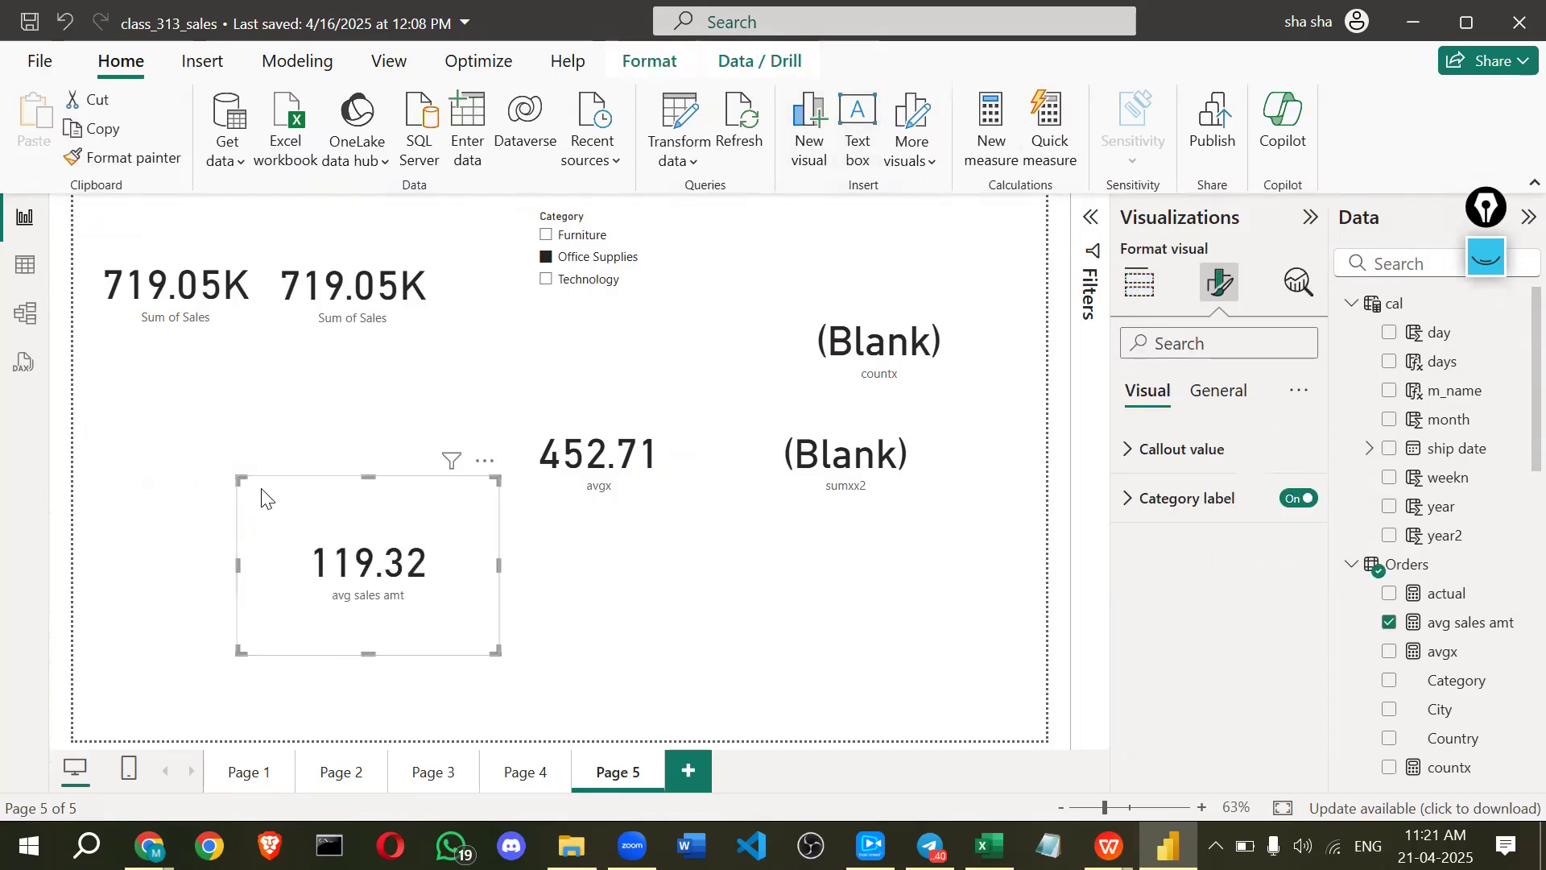
drag(386, 636, 279, 510)
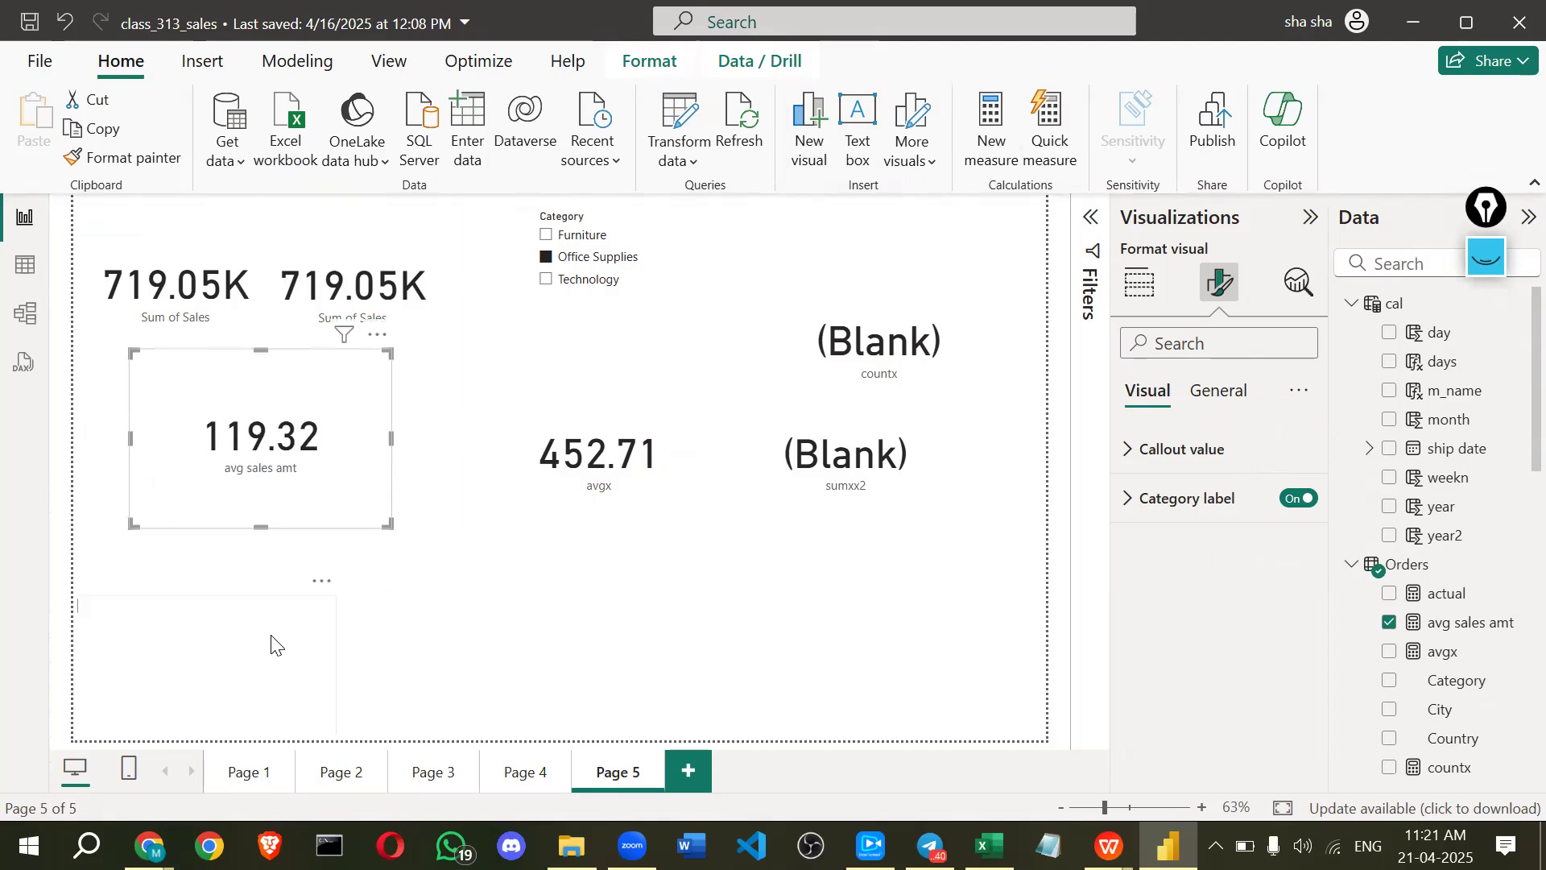
- Paste the copied sumxx2 formula into the empty text box on Page 5 and set its font size to 16
click(259, 634)
key(ctrl+v)
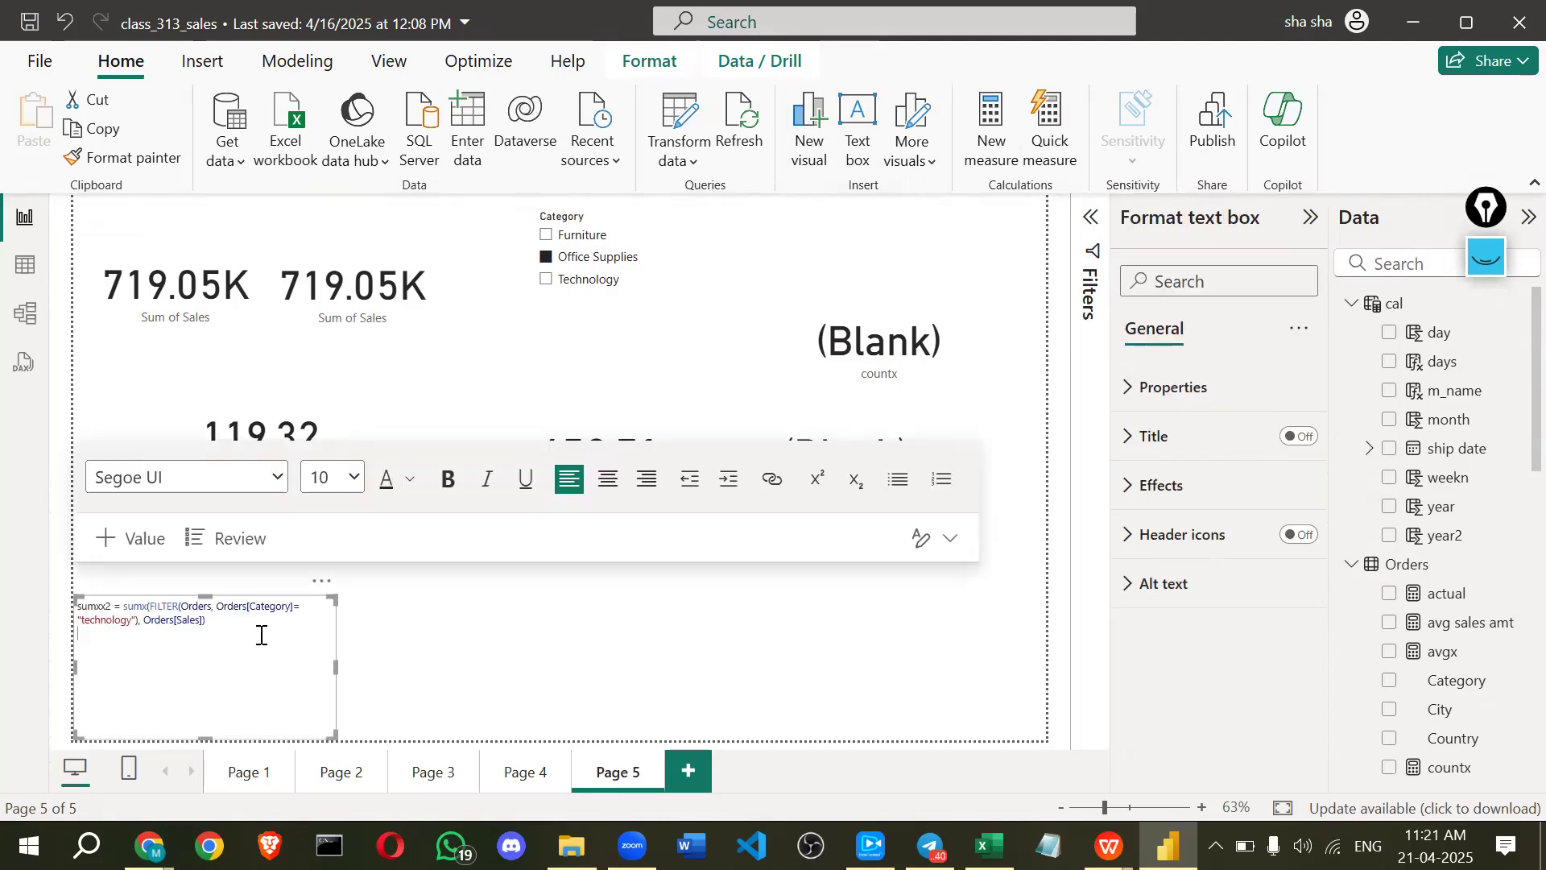
key(ctrl+a)
click(357, 481)
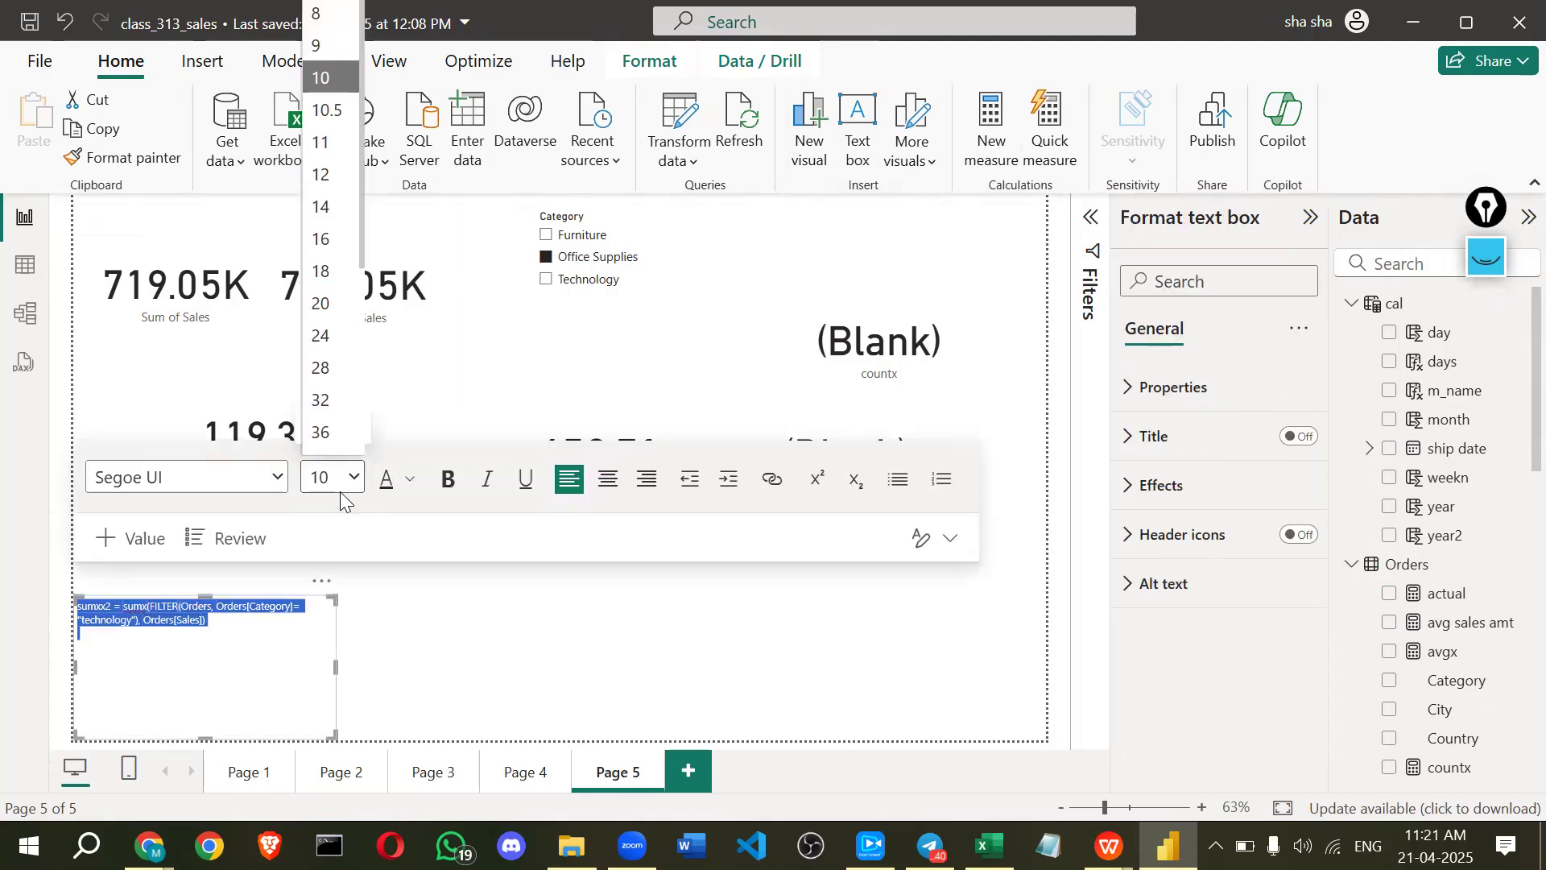
click(320, 246)
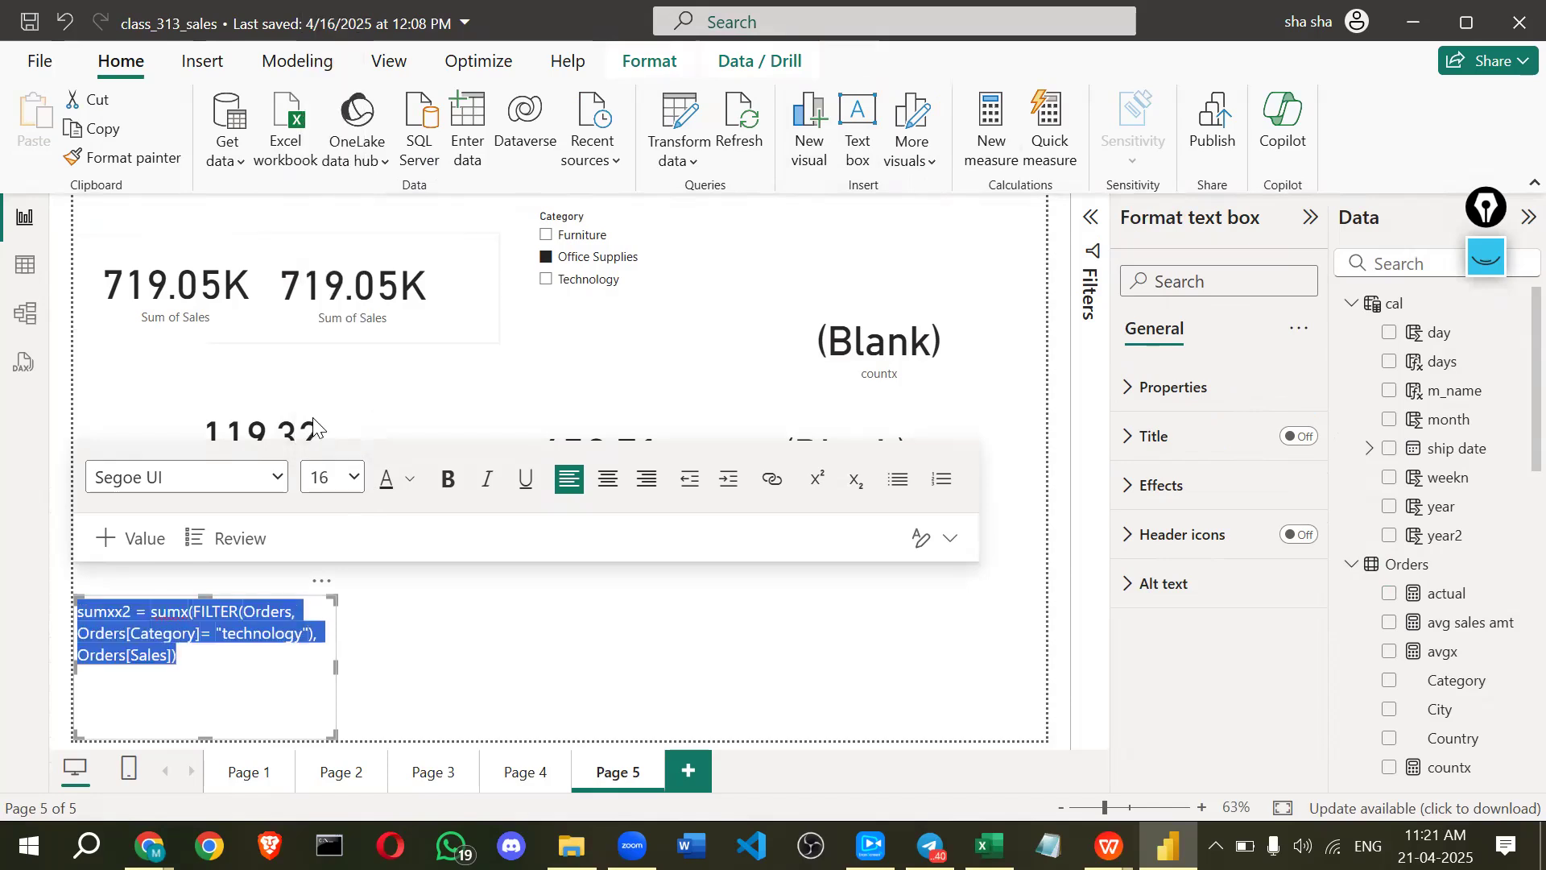
- Widen the formula text box to the page's right edge, set its text to font size 24, and deselect it
drag(334, 667, 964, 693)
click(353, 482)
click(346, 309)
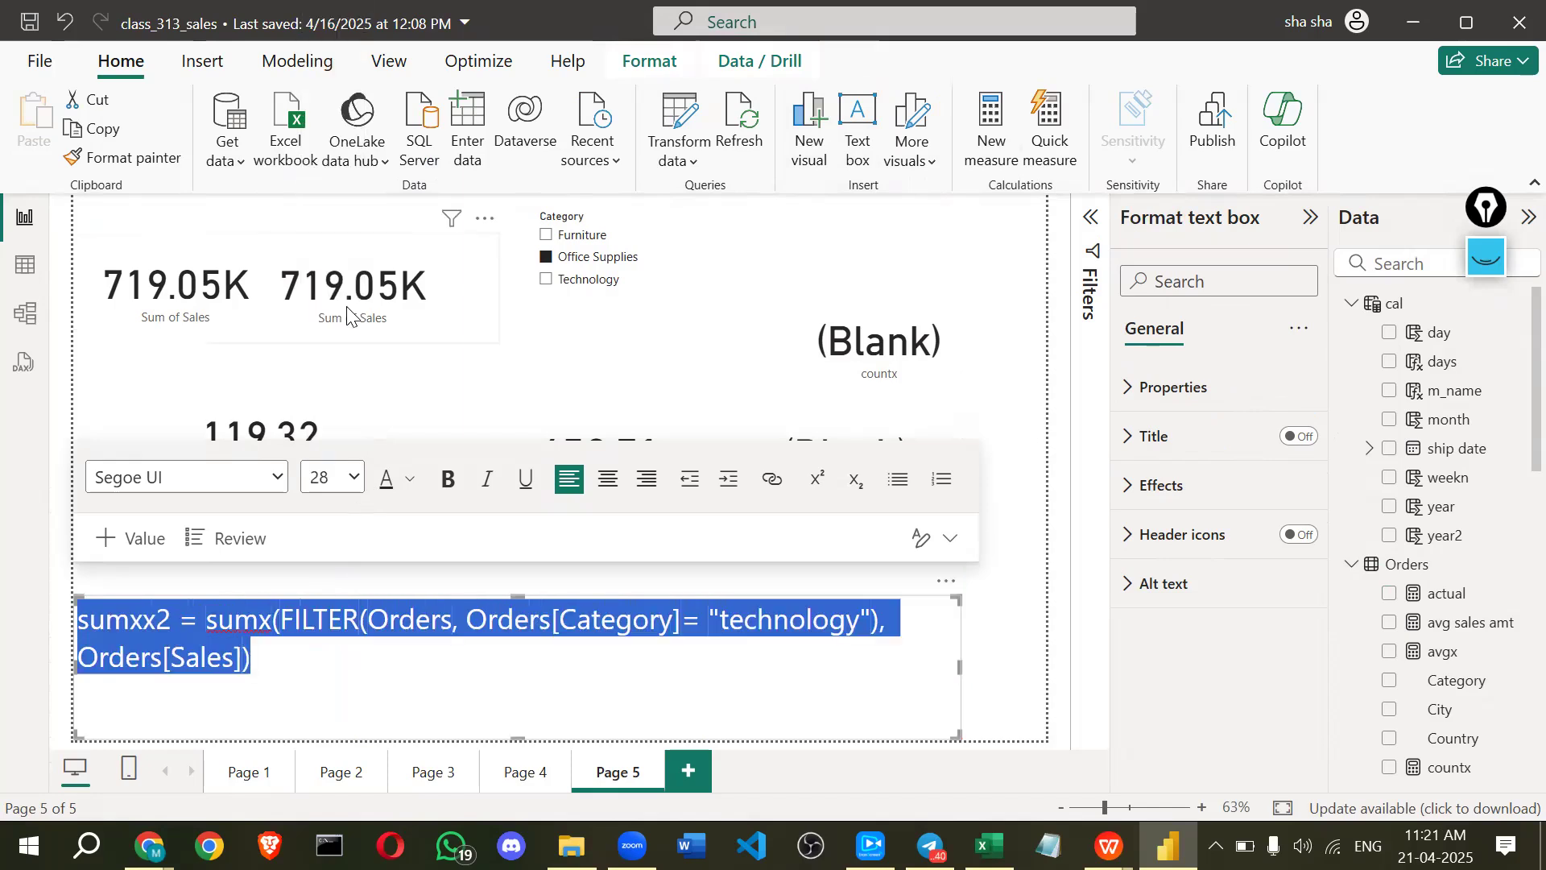
drag(958, 665, 1045, 668)
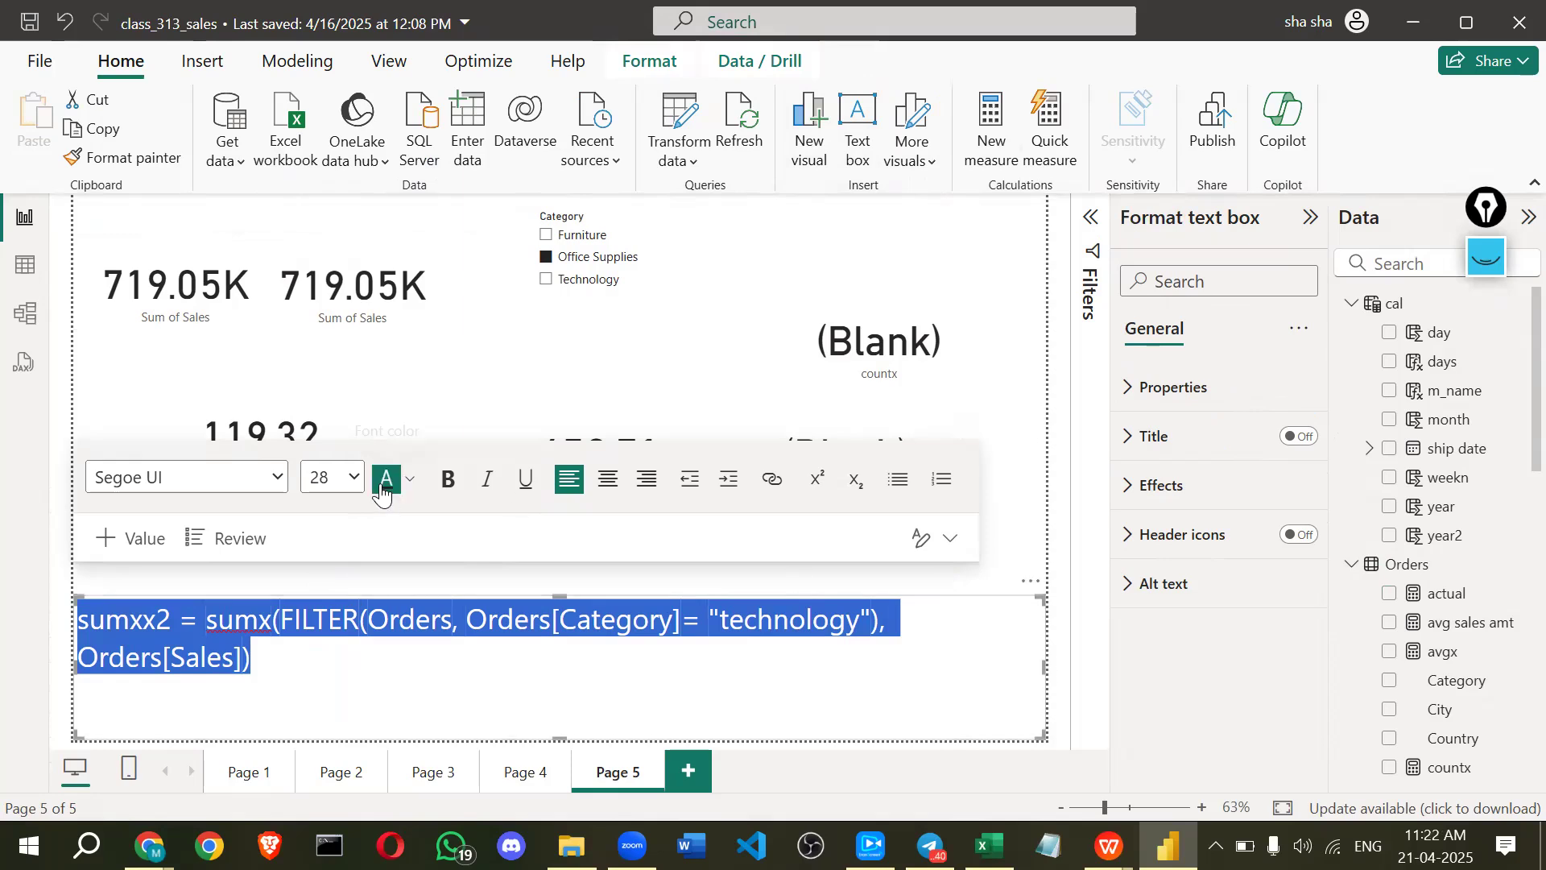
click(355, 478)
scroll(326, 334, down, 1)
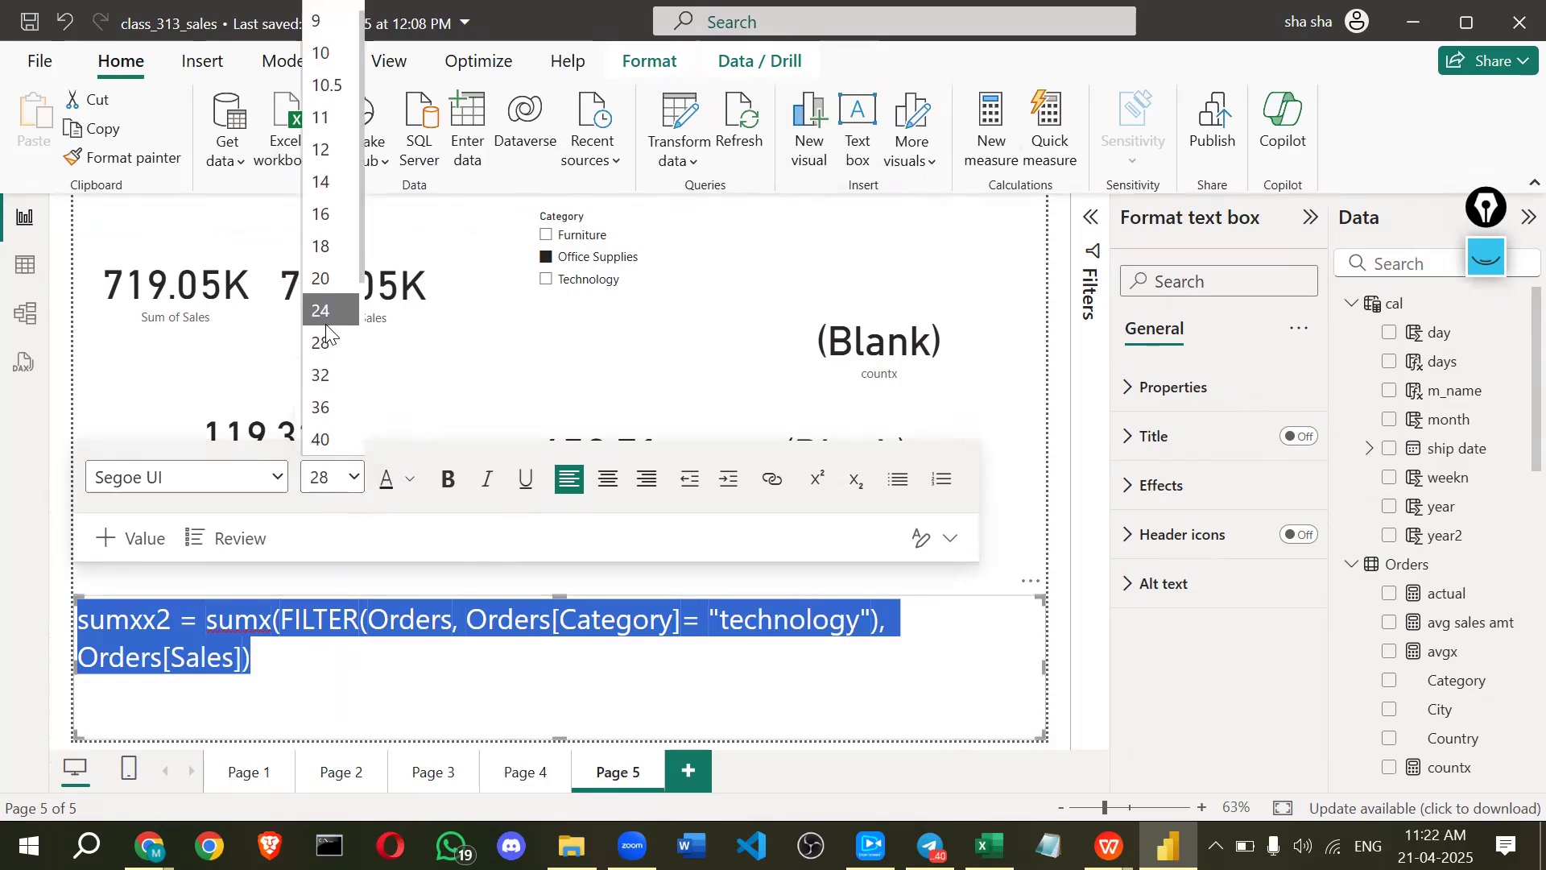
click(326, 324)
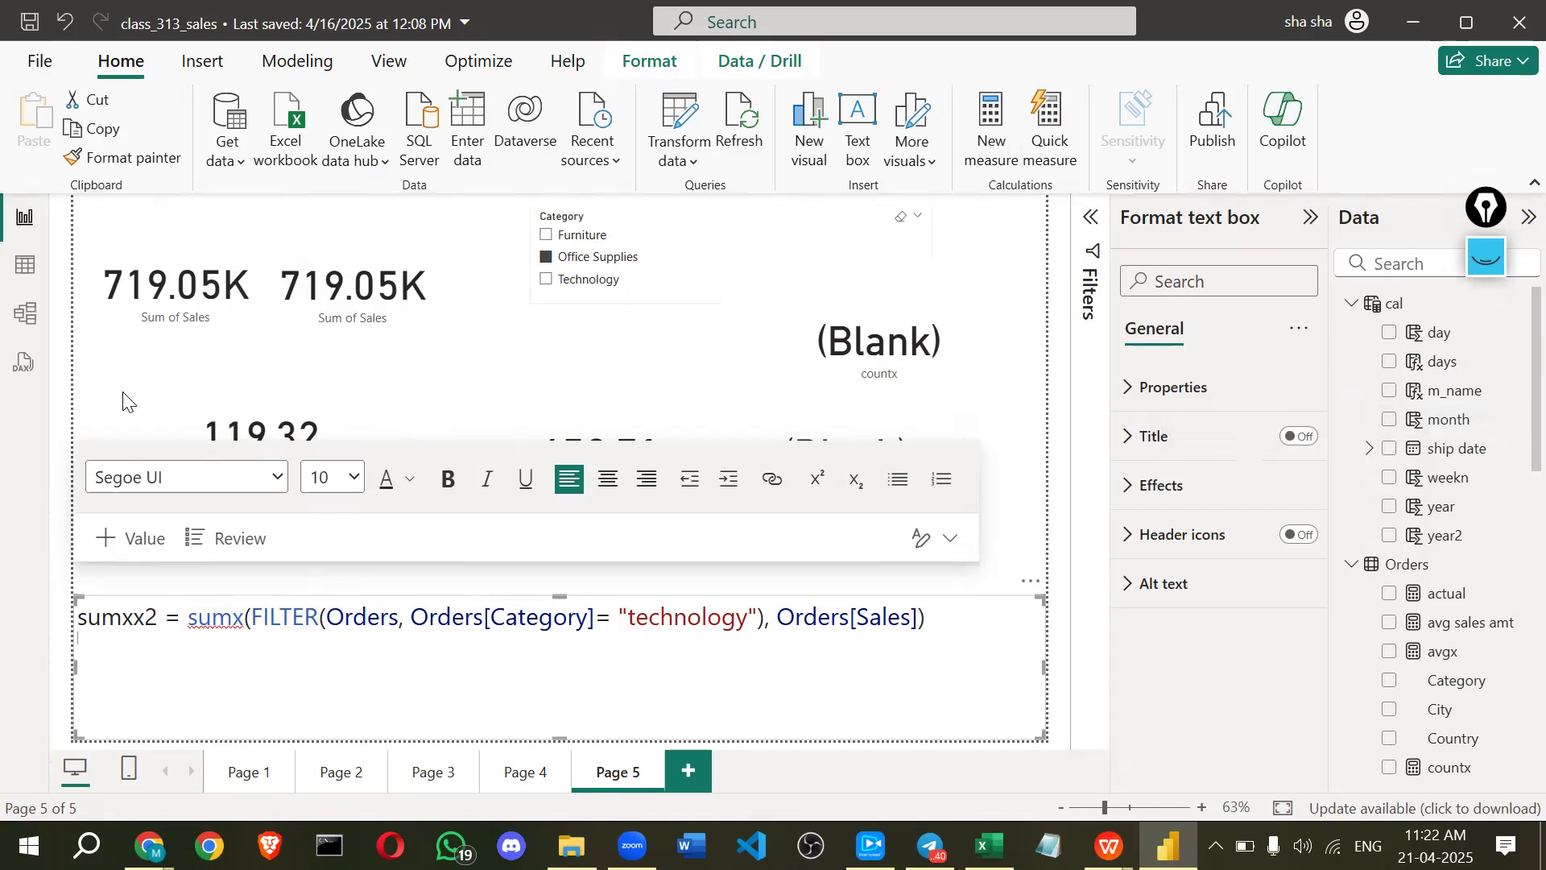
click(749, 362)
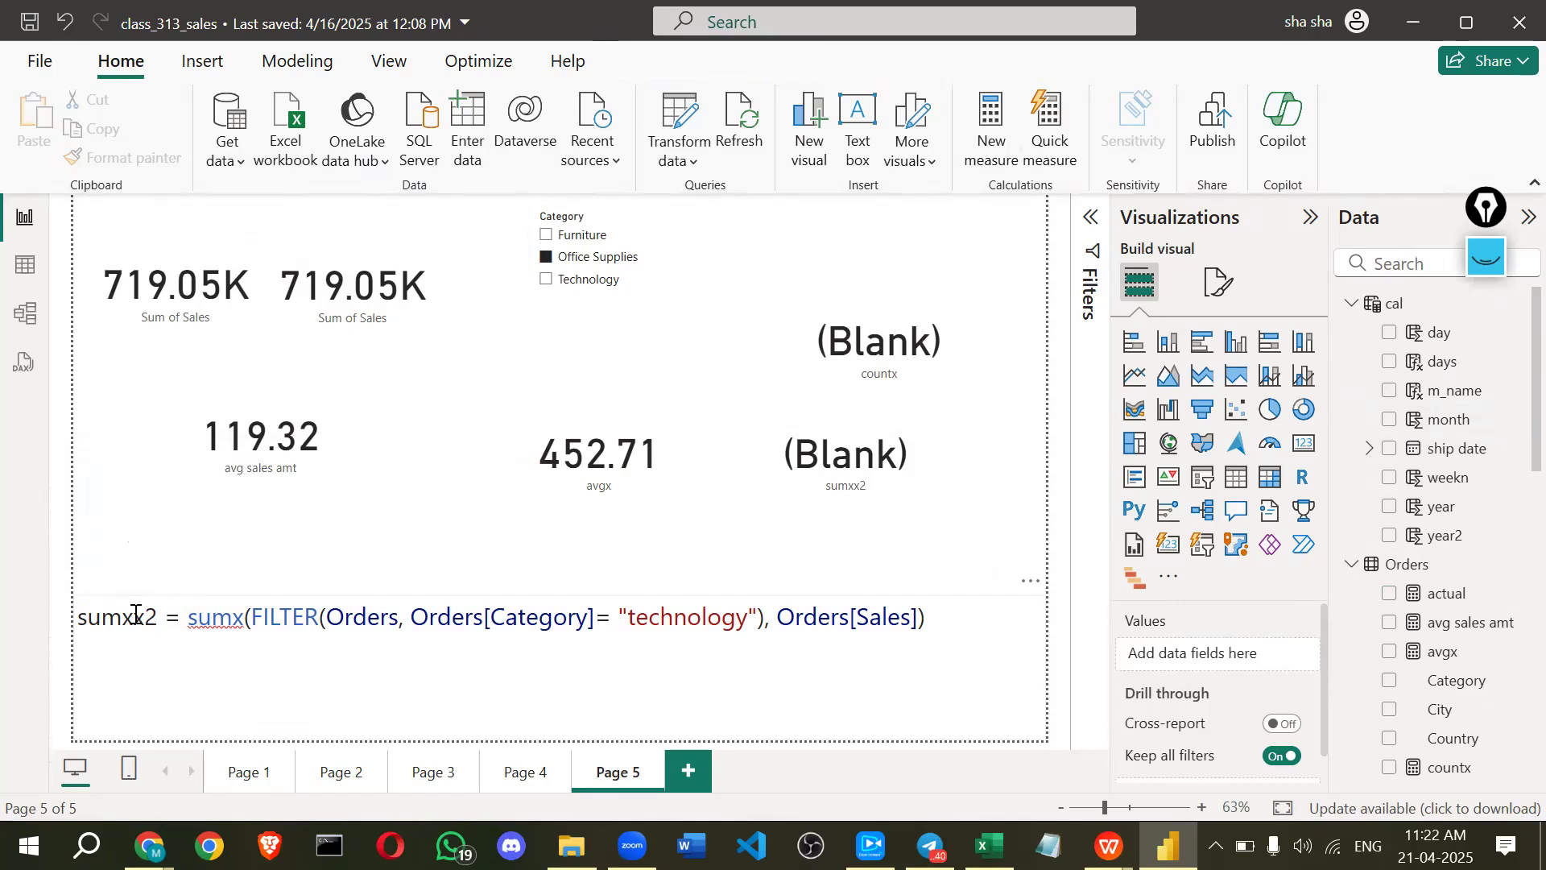
- Start a new measure named tech sale calculate that opens with the CALCULATE function
click(995, 153)
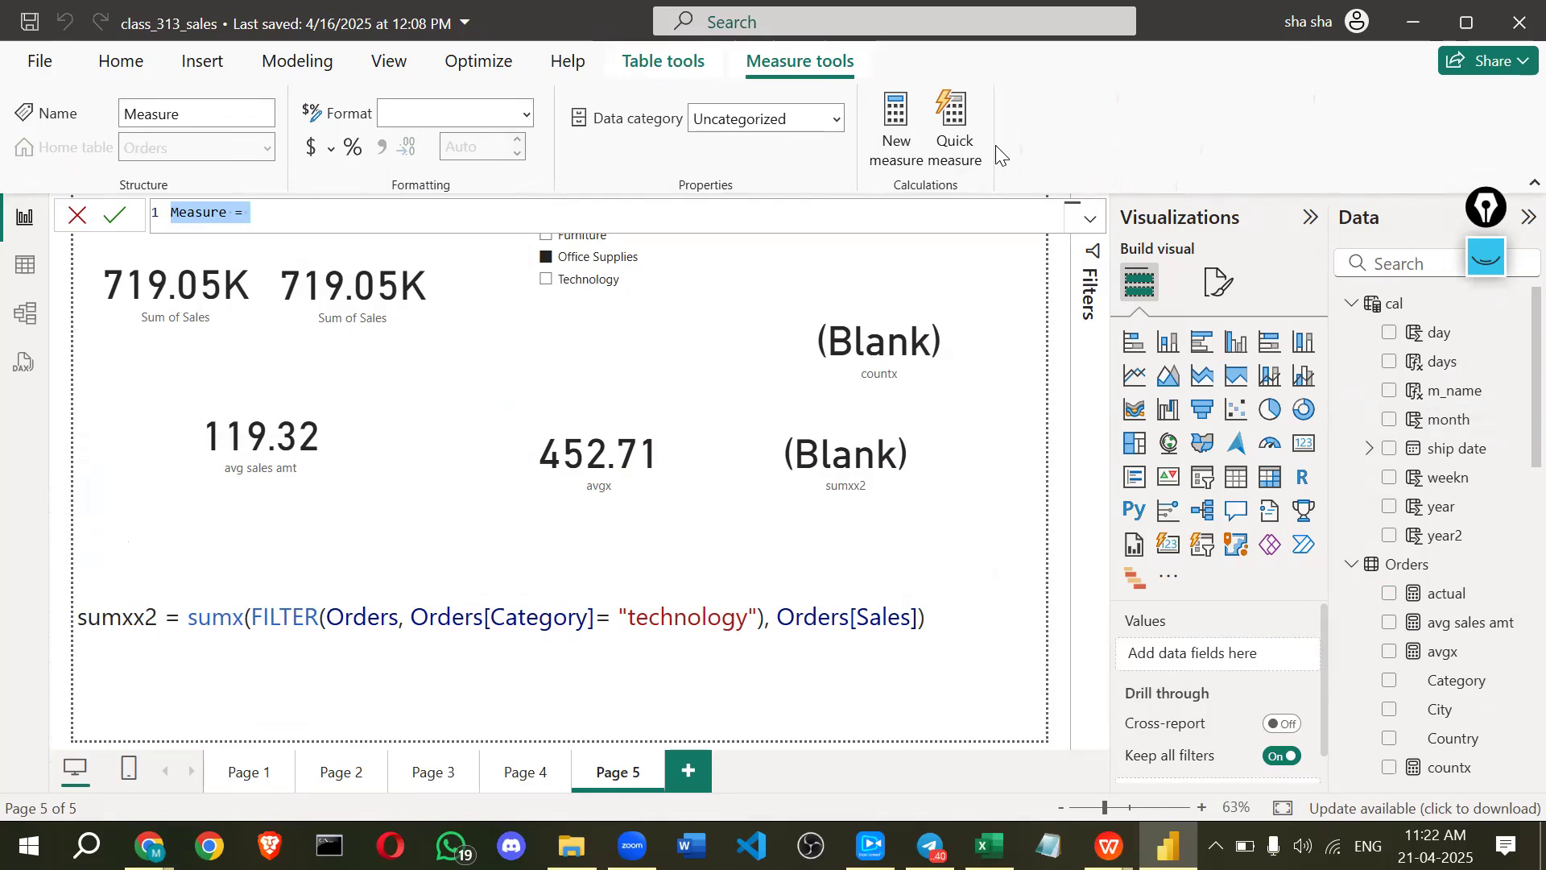
key(BackSpace)
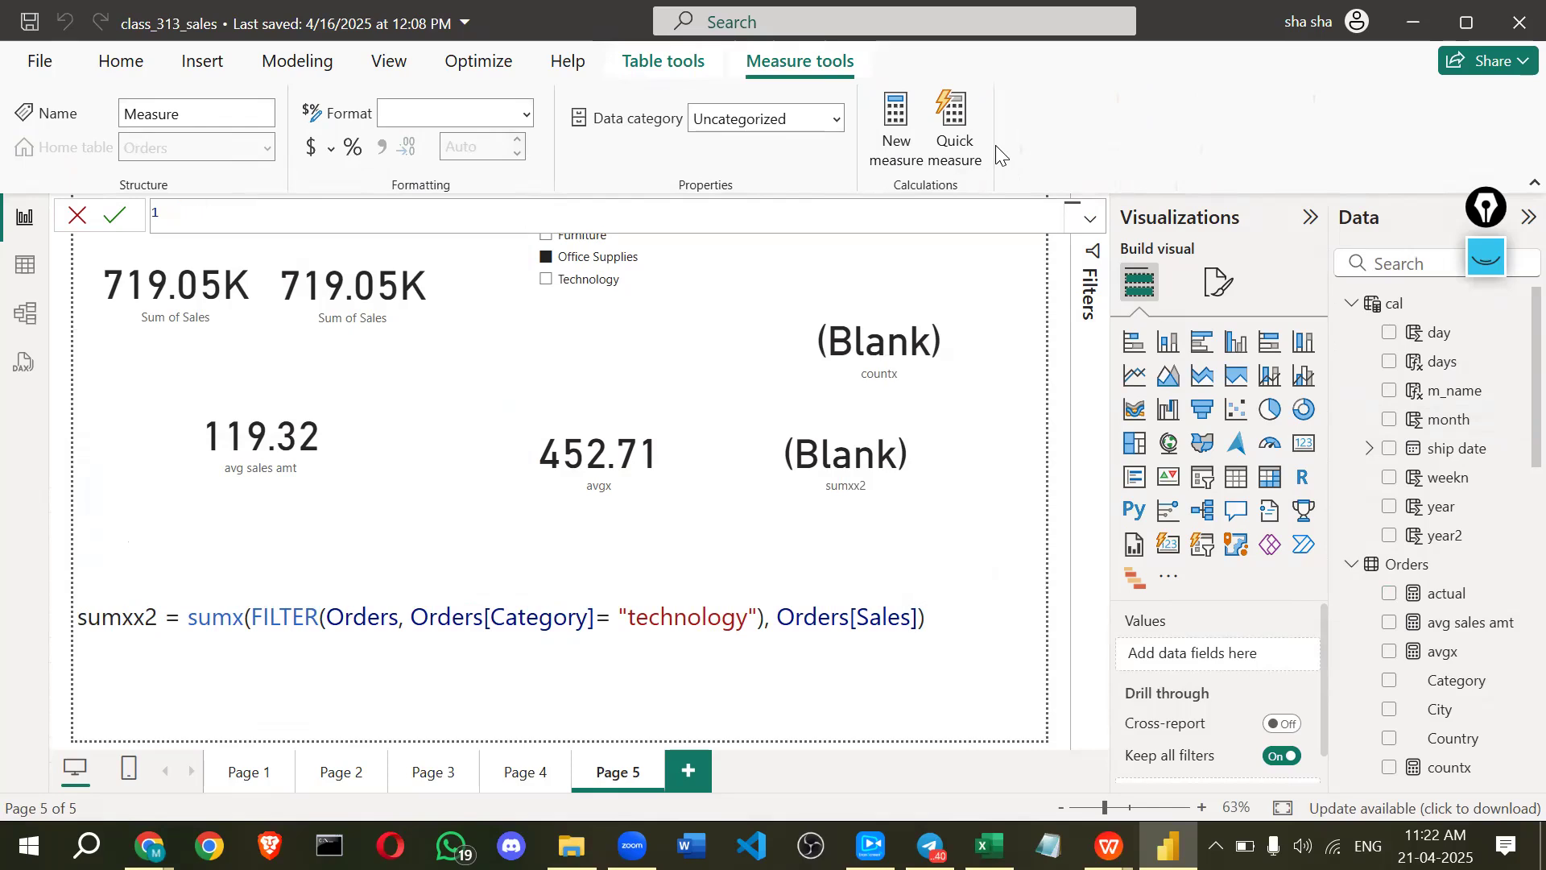
text(tech )
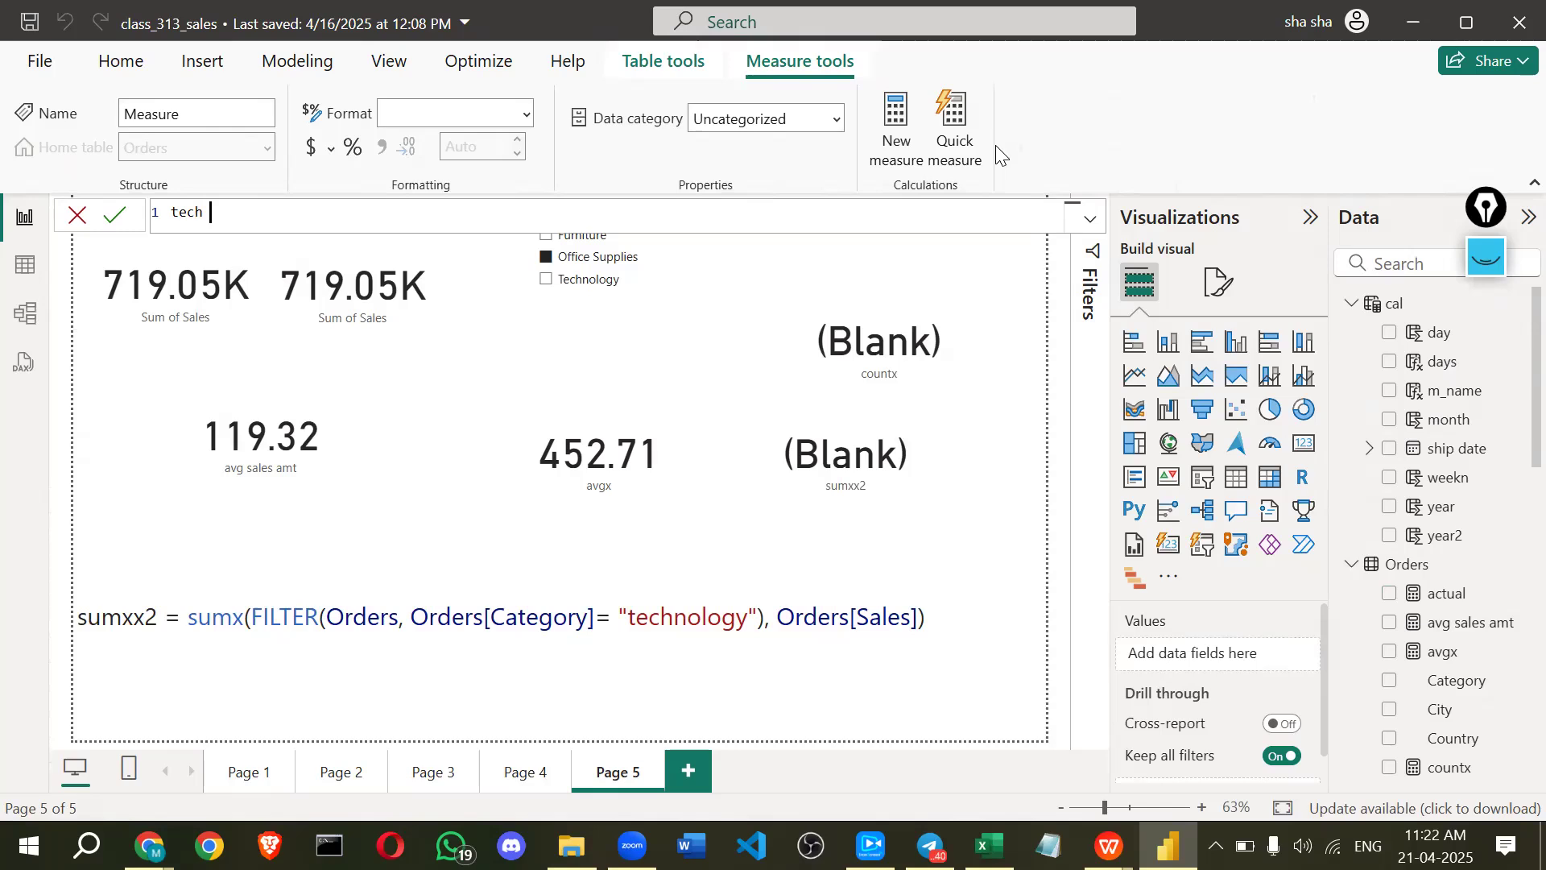
text(sale calculate = ca)
key(Tab)
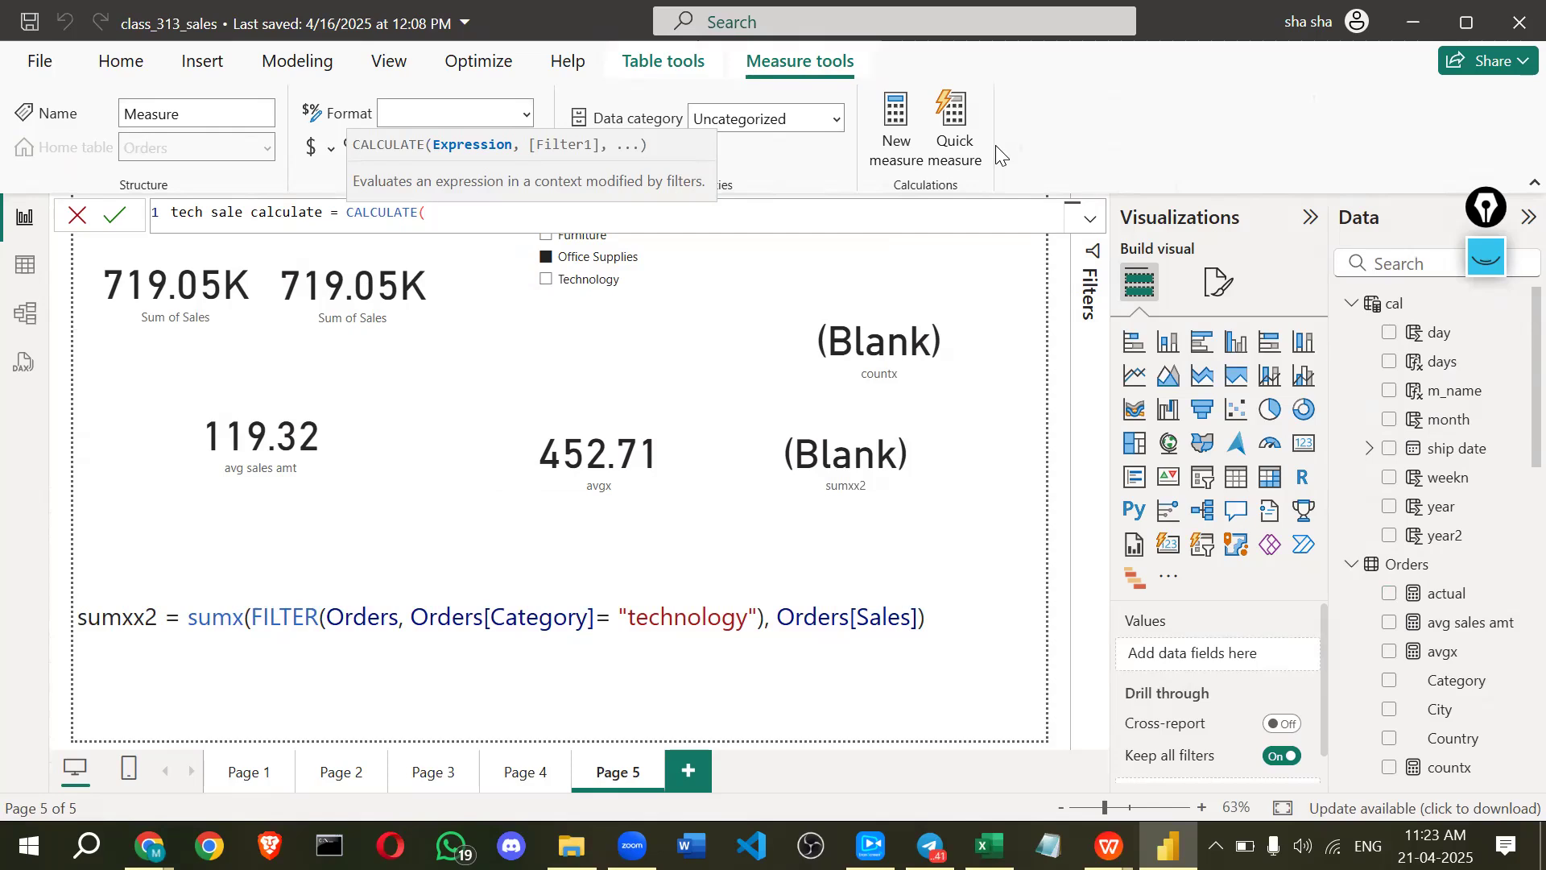
- Enter sum(Orders[Sales]) as the expression argument of CALCULATE in the tech sale calculate measure
text(sum)
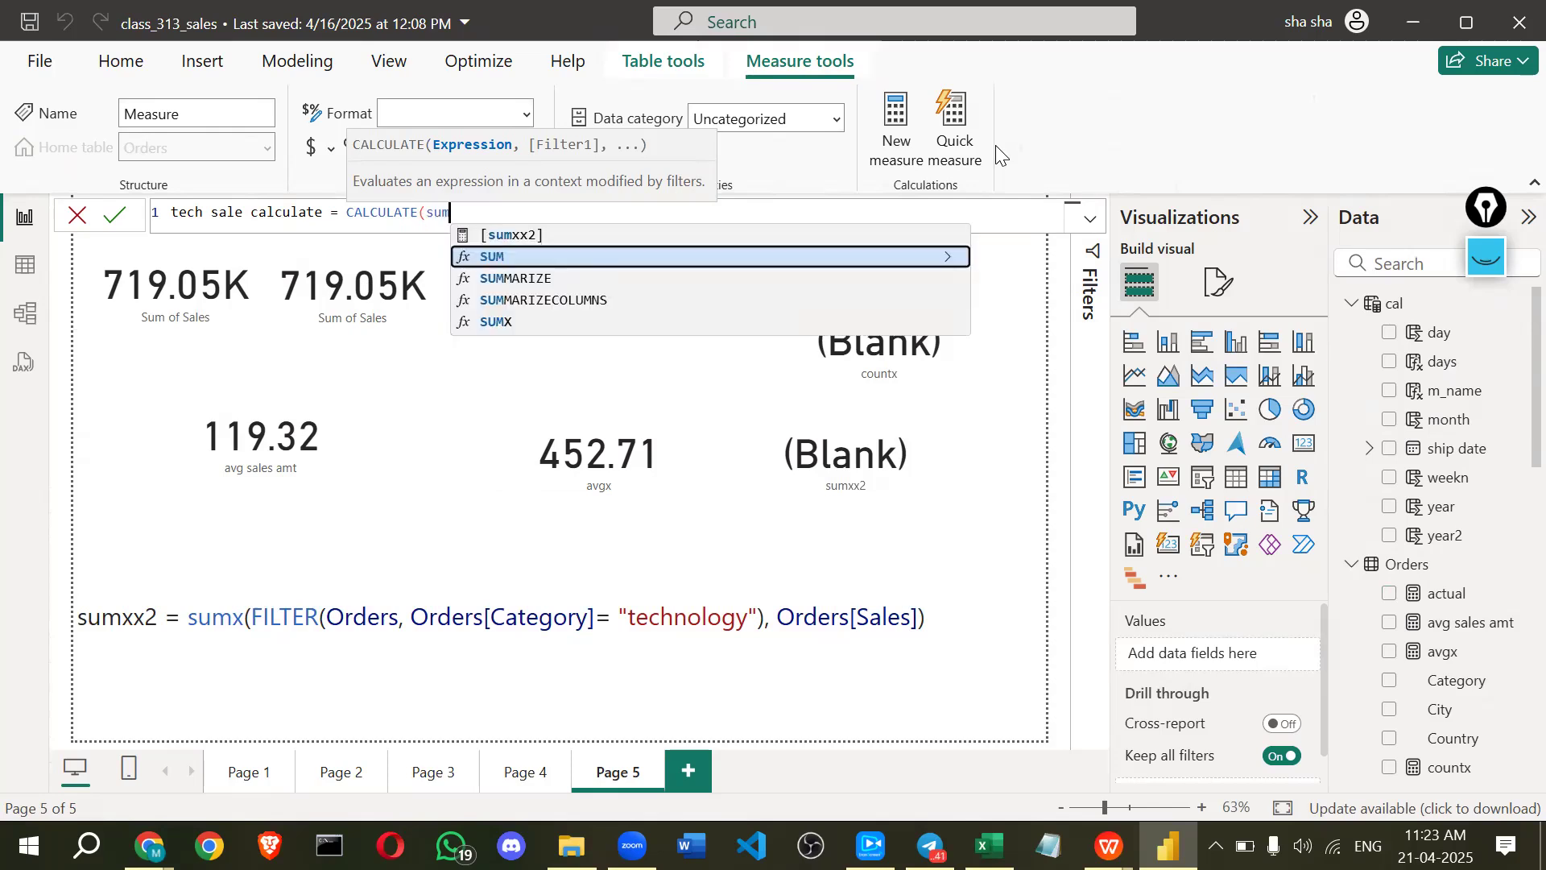
text(()
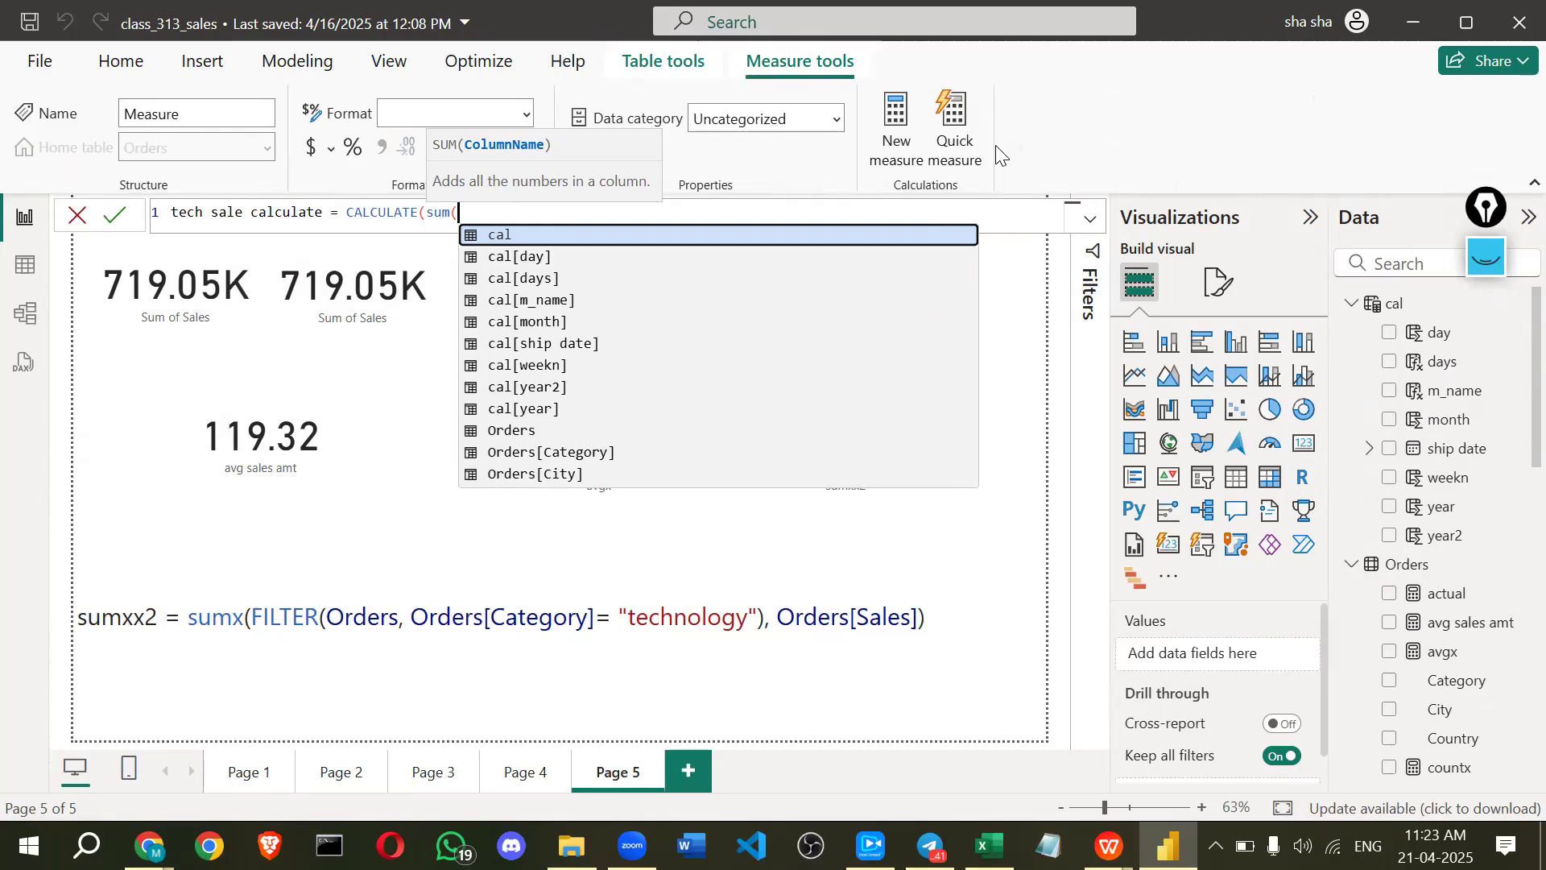
text(sale)
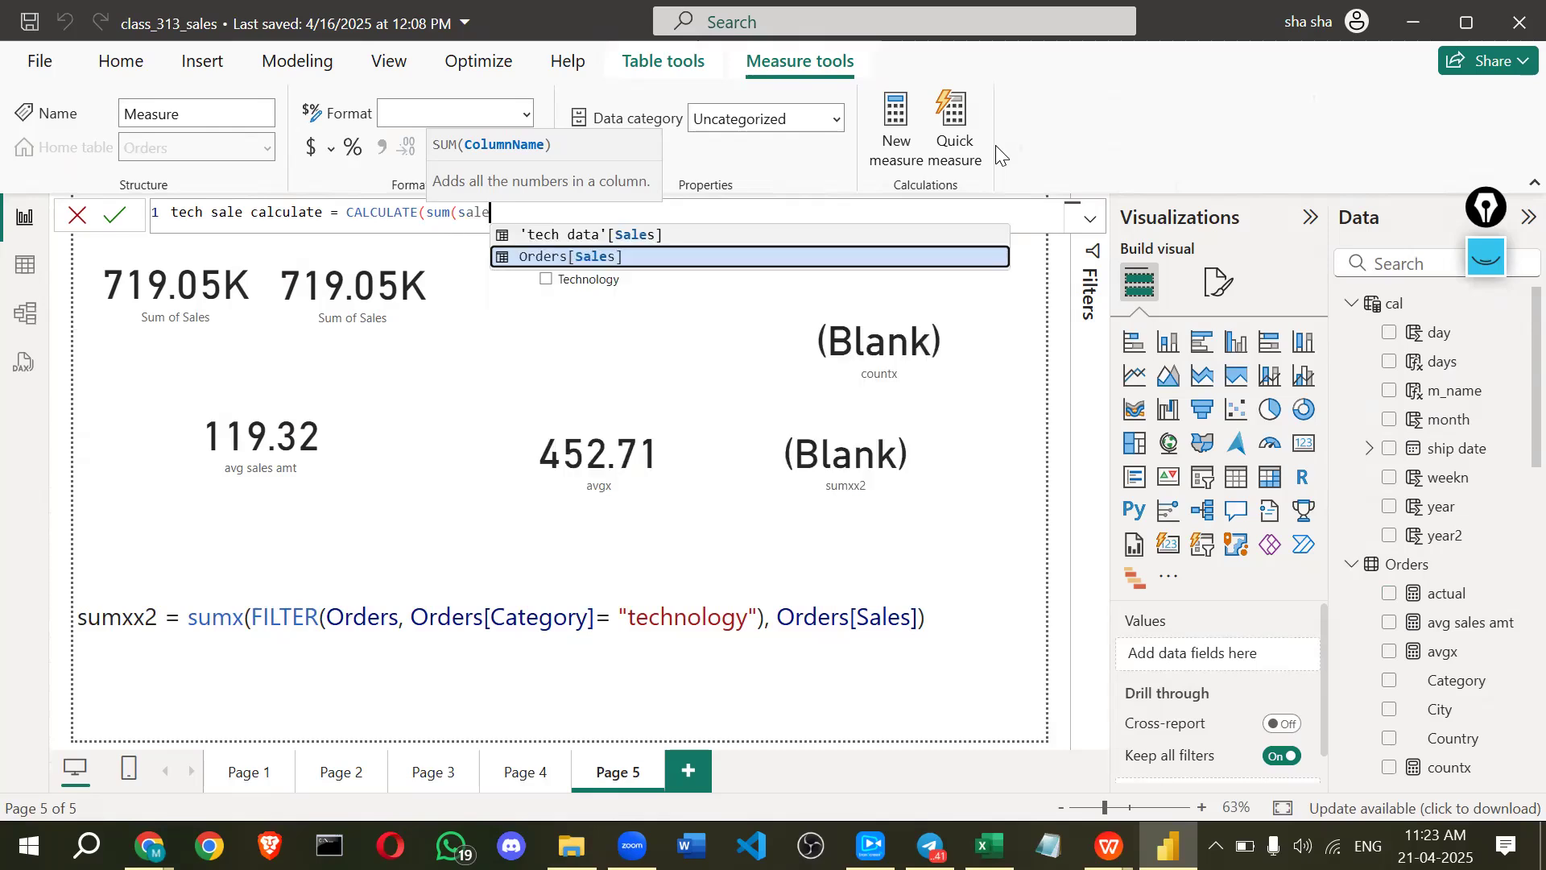
key(Tab)
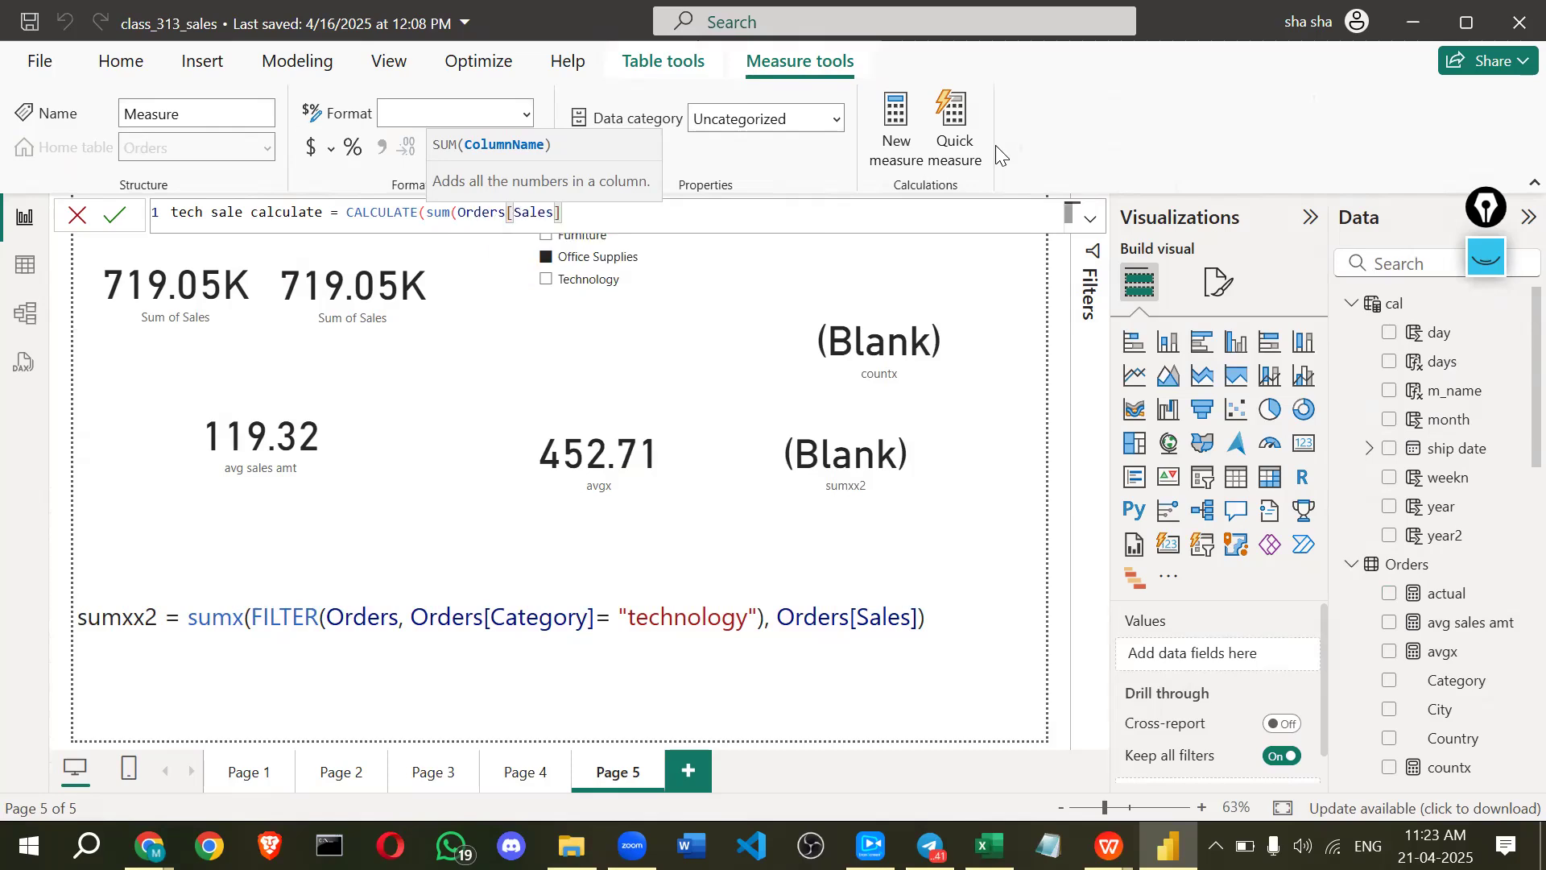
text())
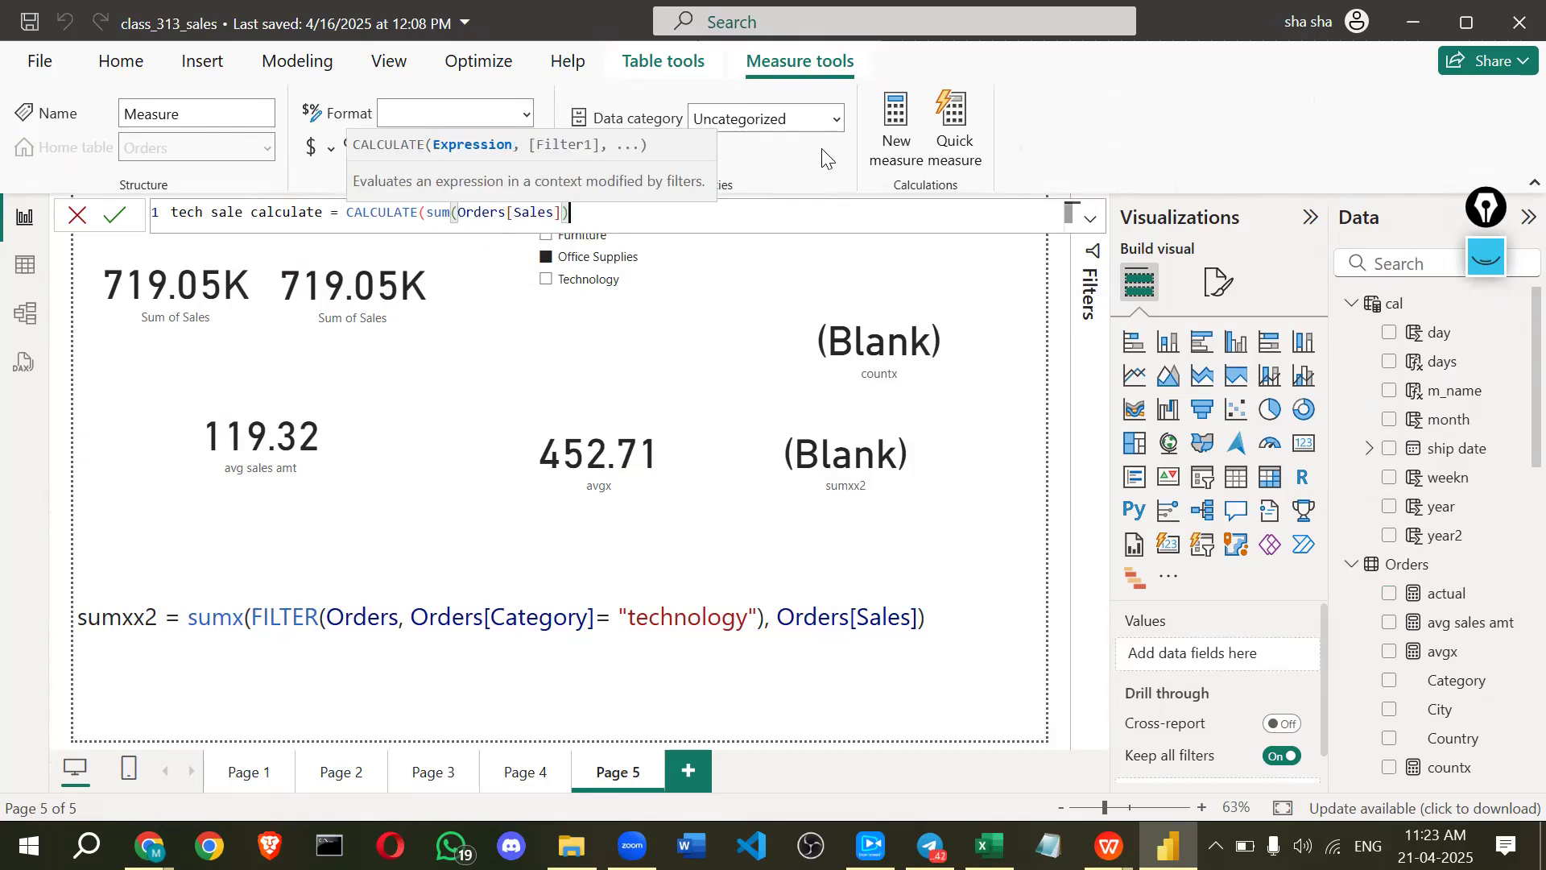
double_click(477, 213)
key(shift+Right)
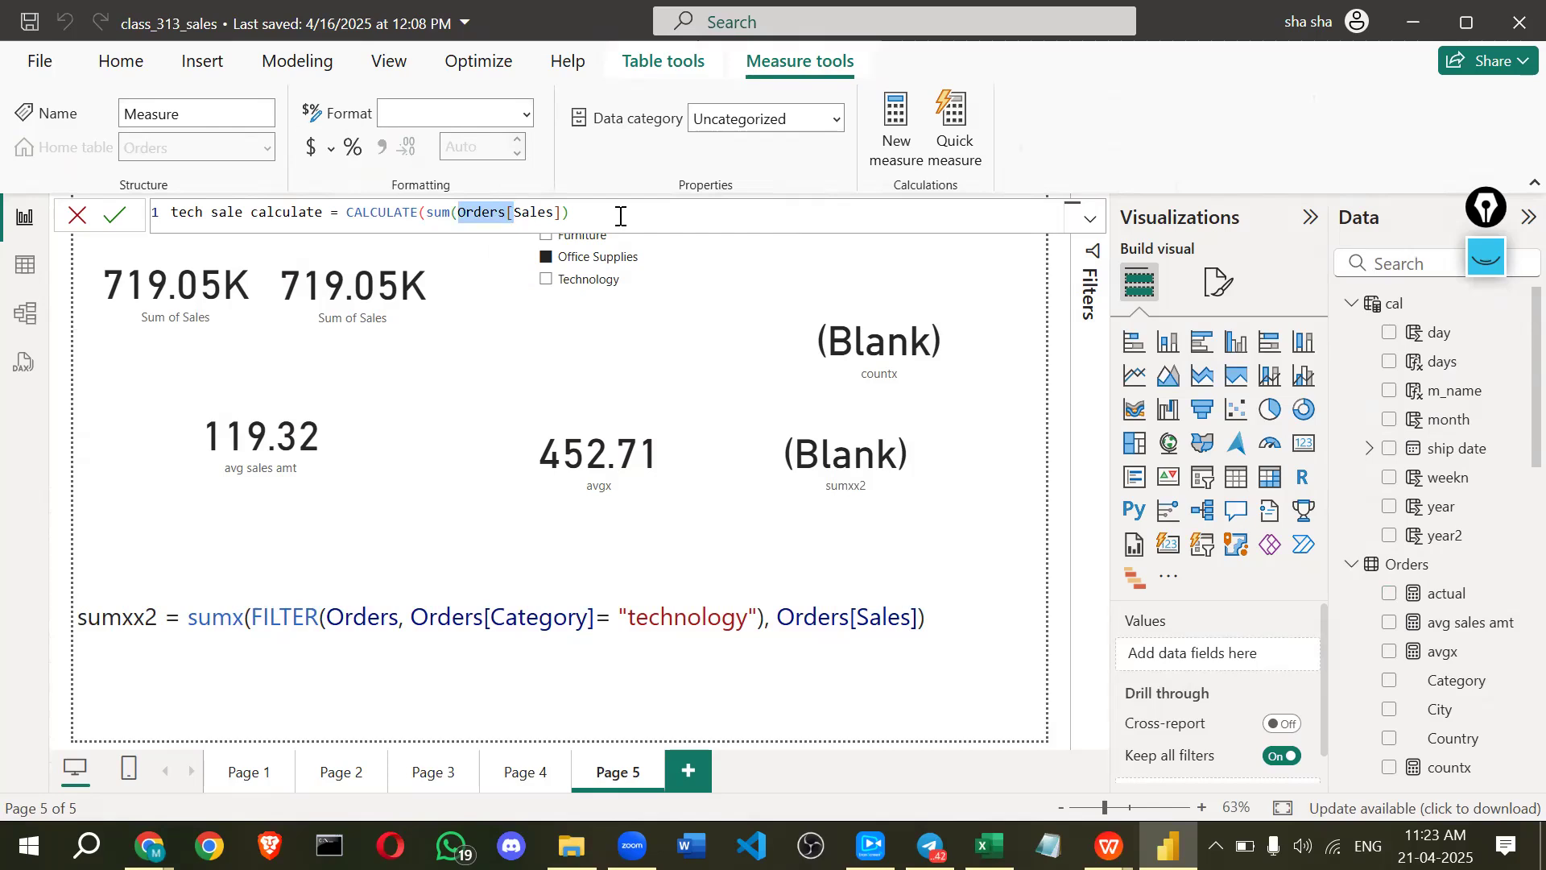
click(604, 213)
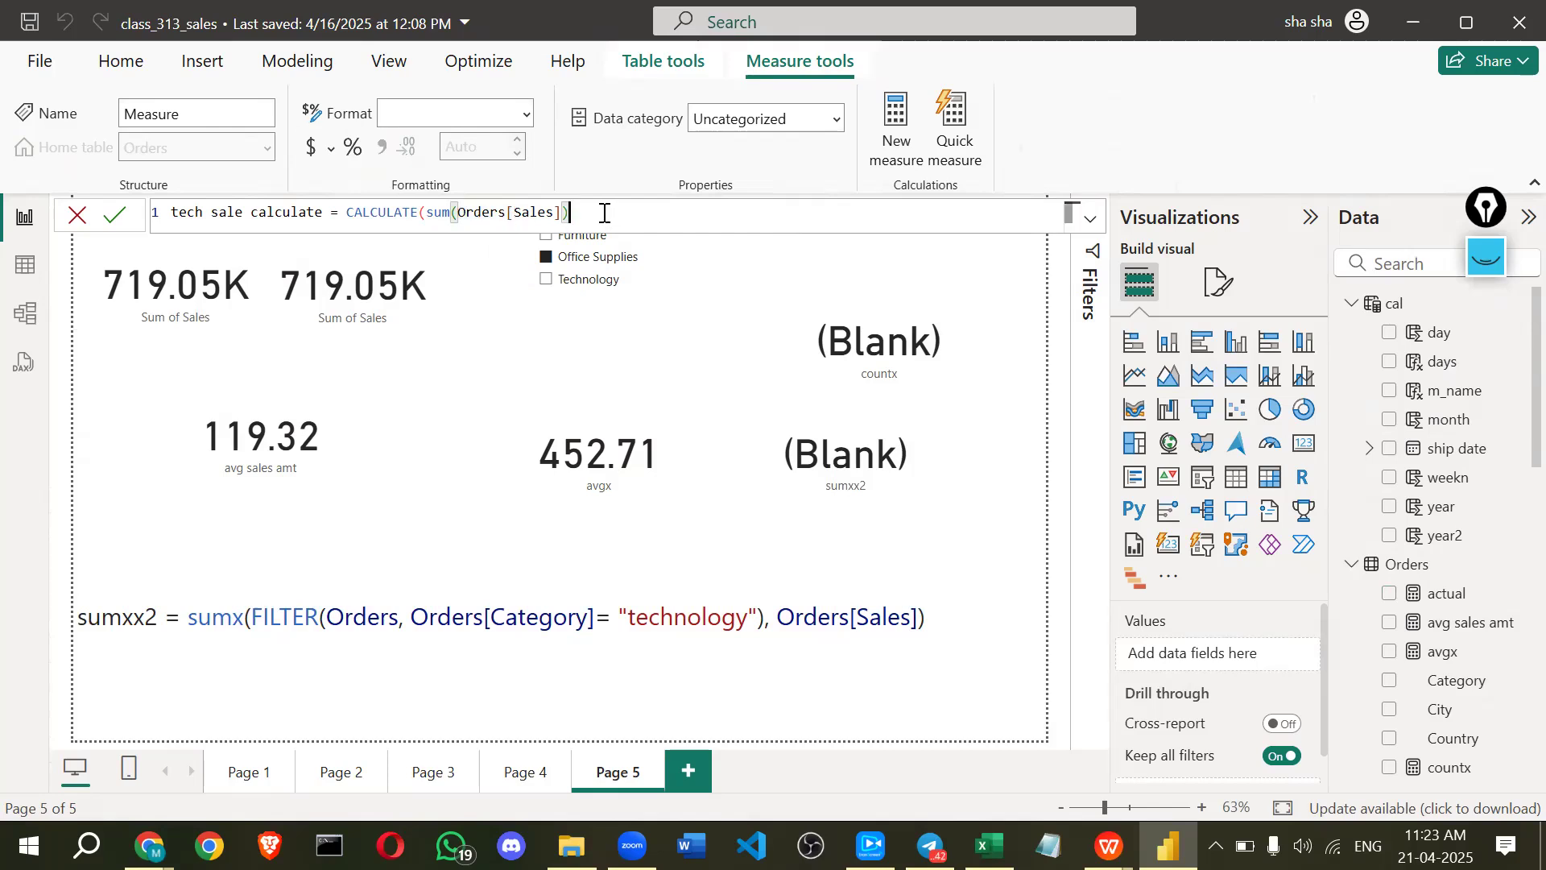
- Add the filter argument Orders[Category]="technology" after the sum expression in the CALCULATE formula
text(,)
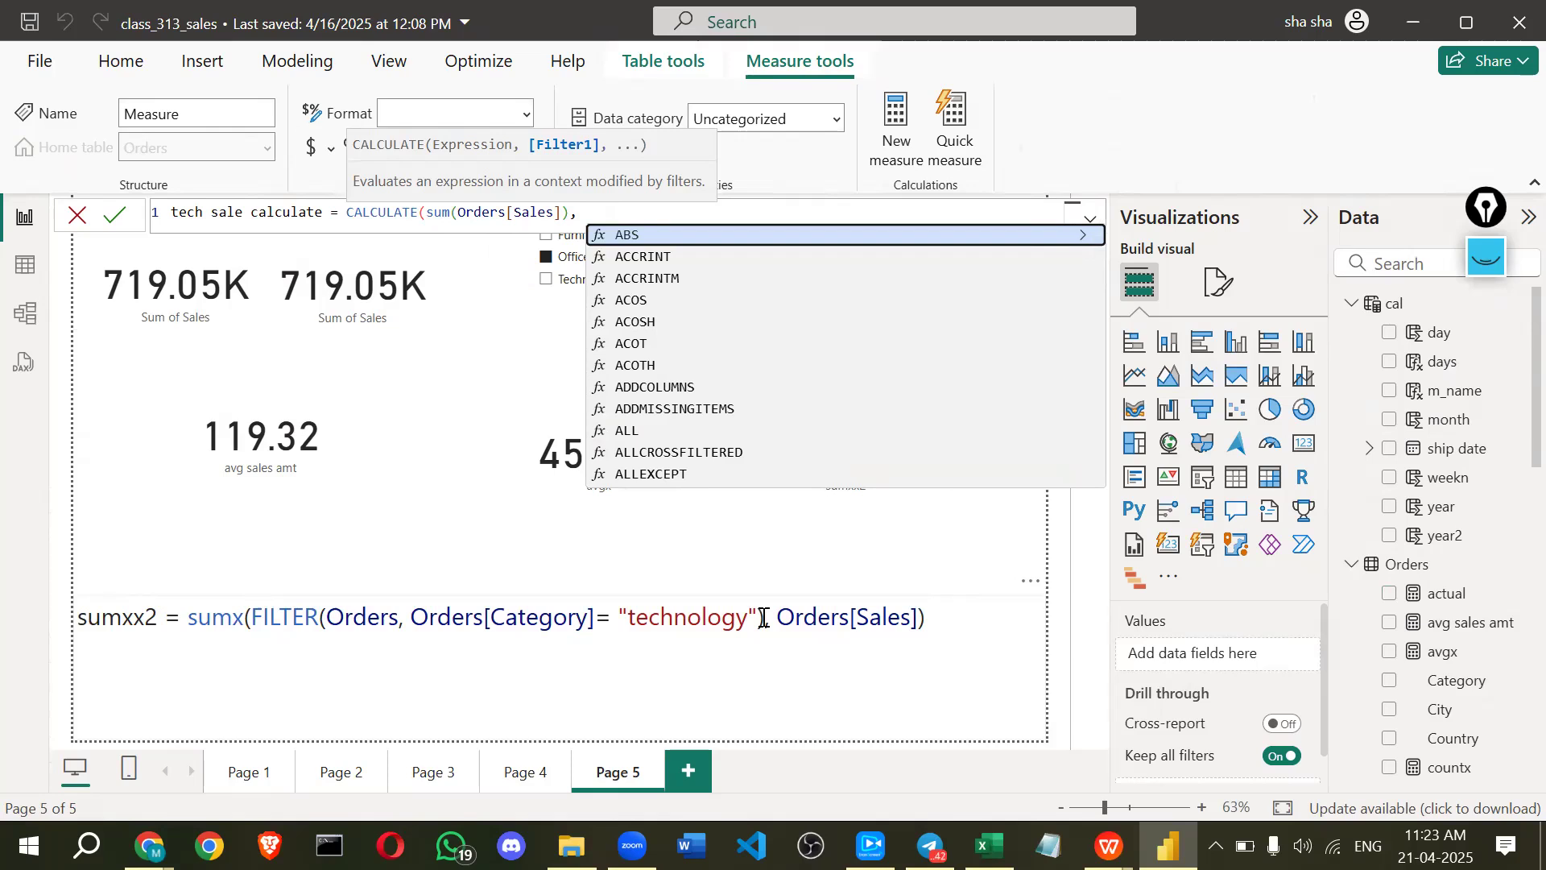
text(cate)
key(Tab)
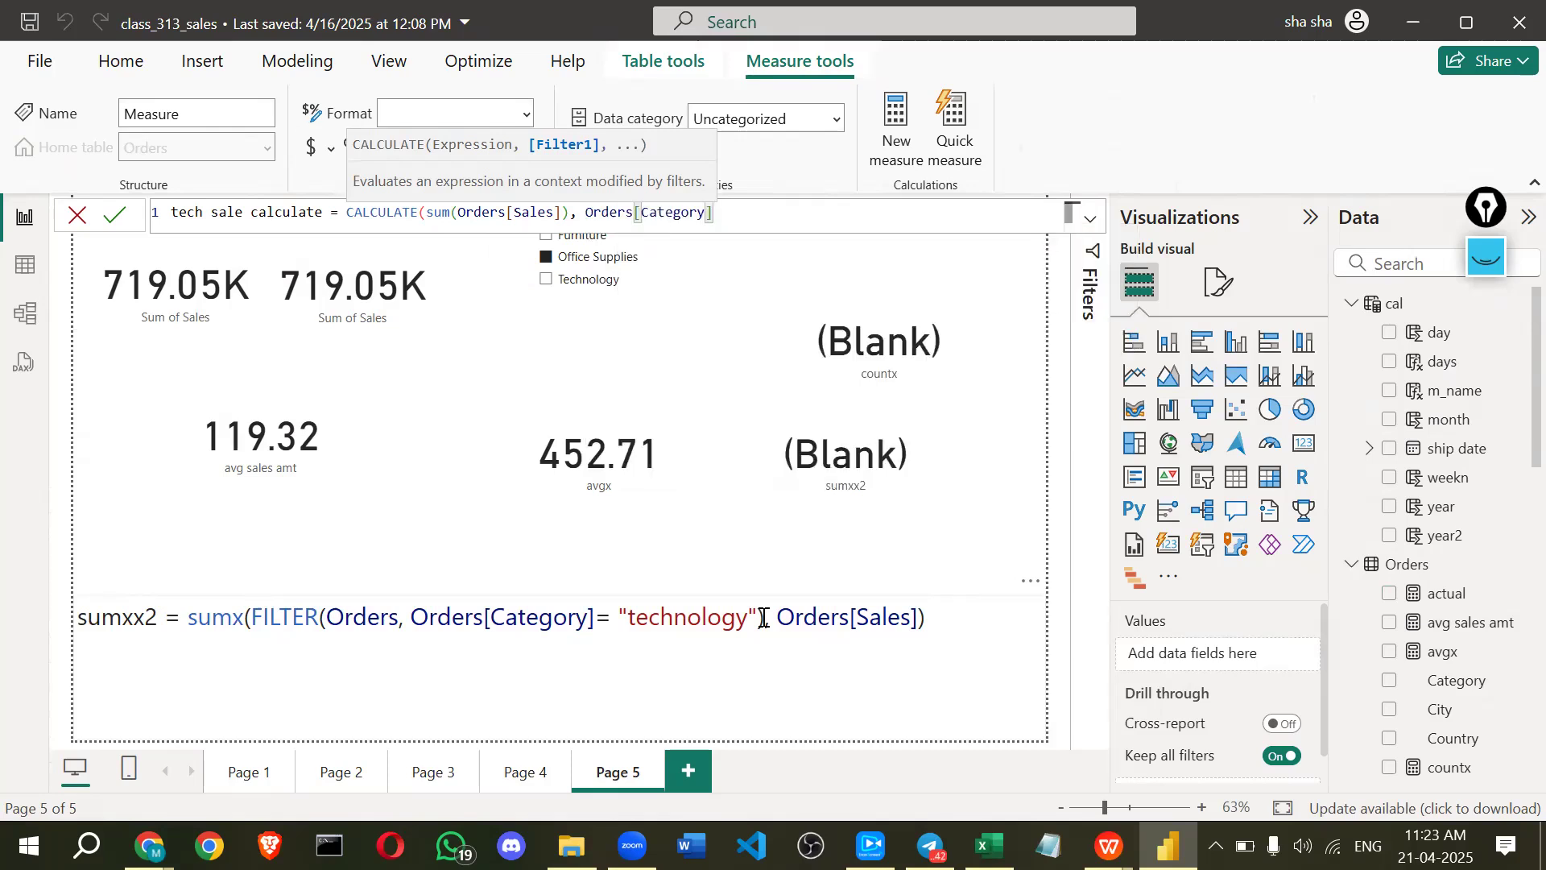
text(="r)
key(BackSpace)
text(technolof)
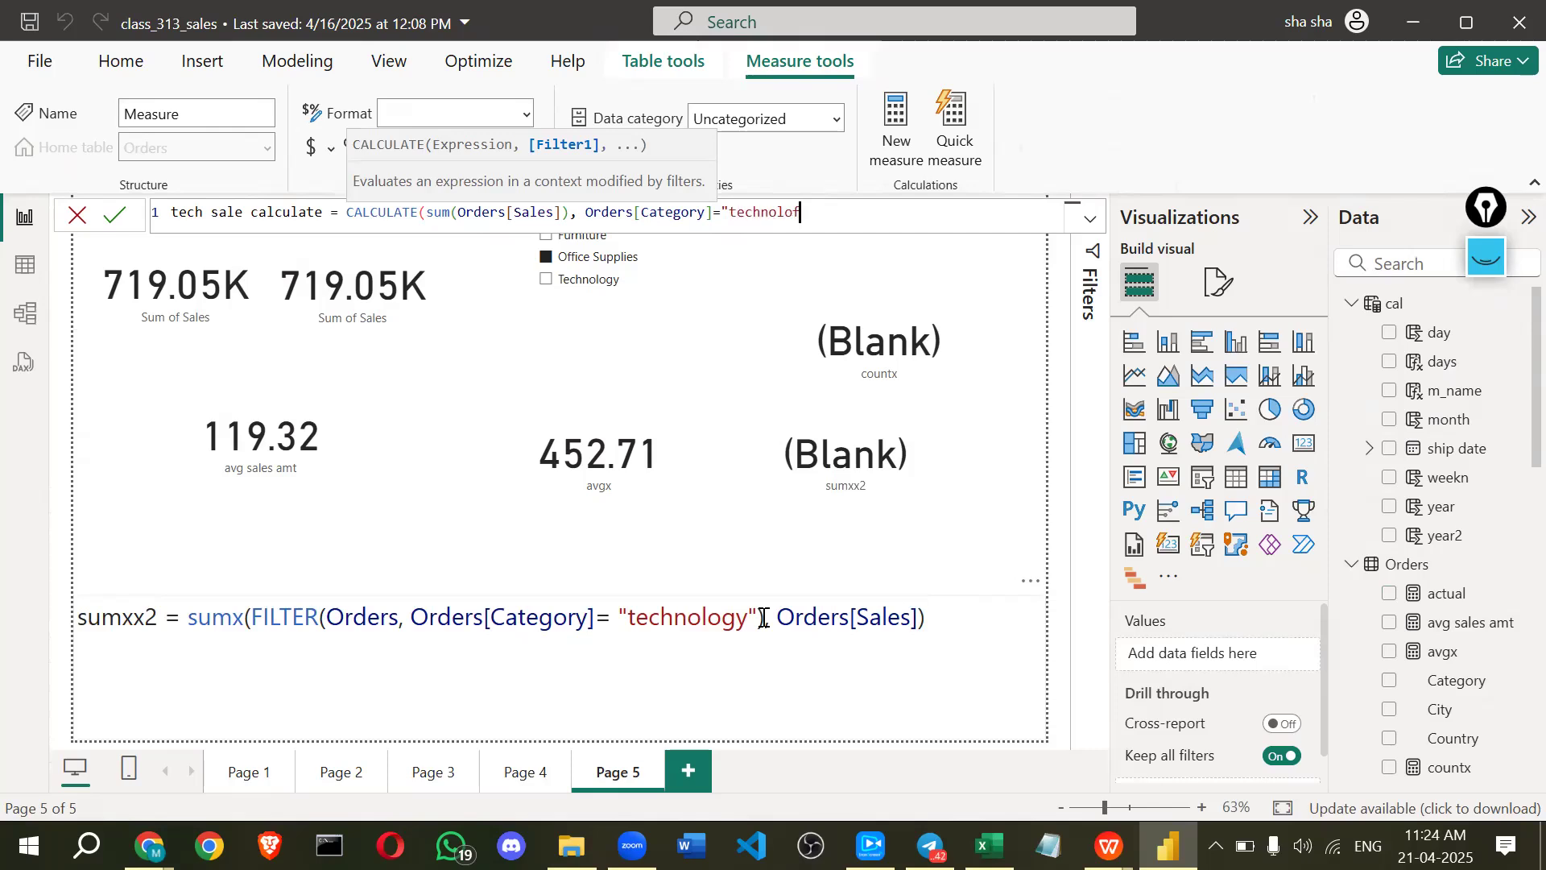
key(BackSpace)
text(gy"))
key(BackSpace)
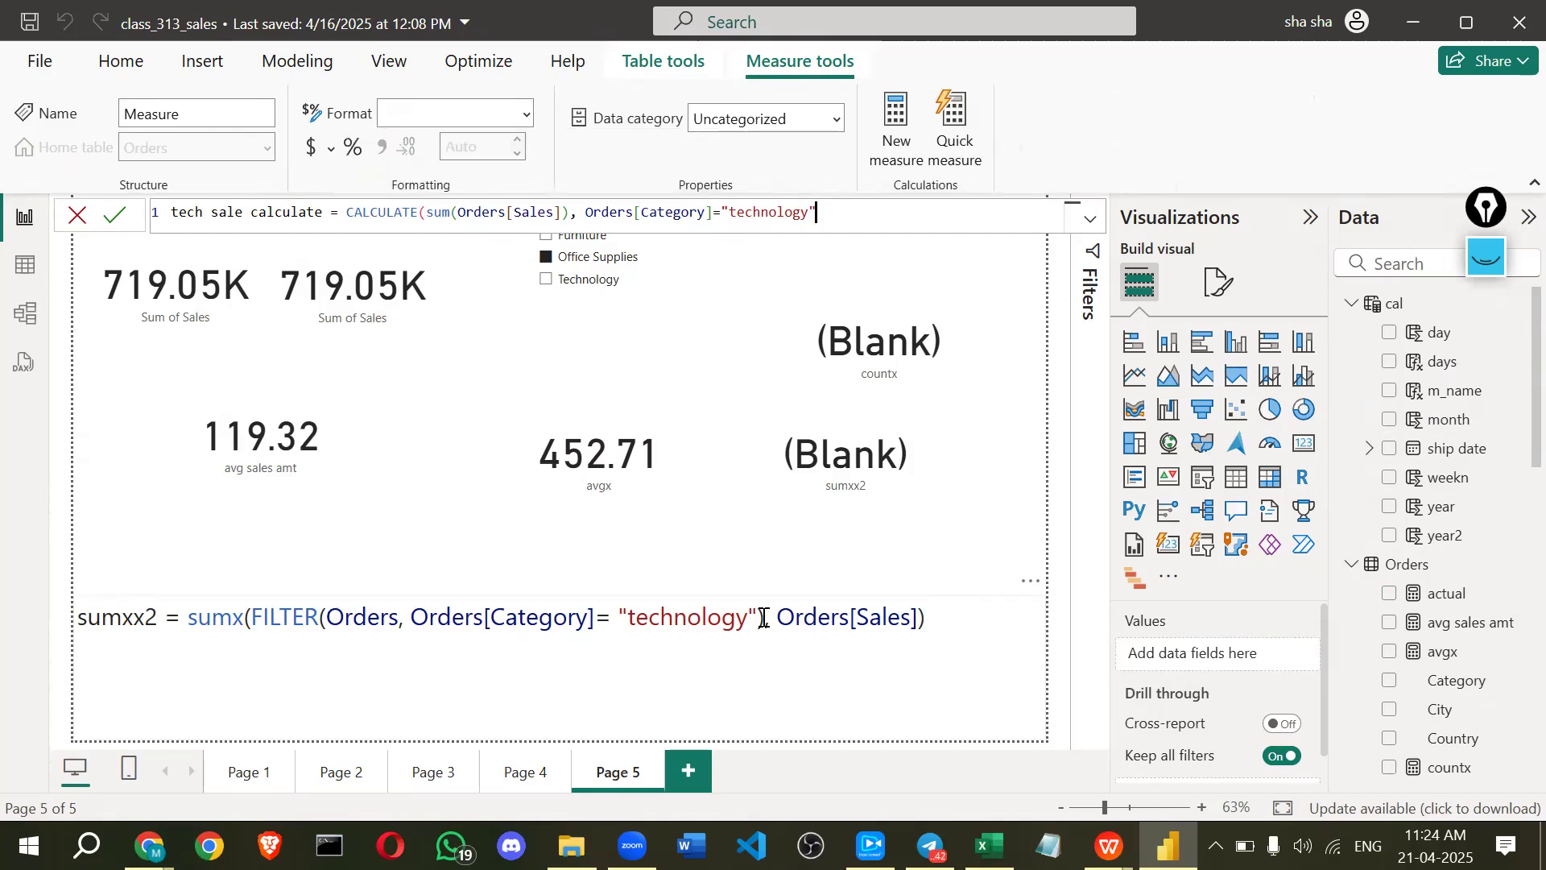
text(,)
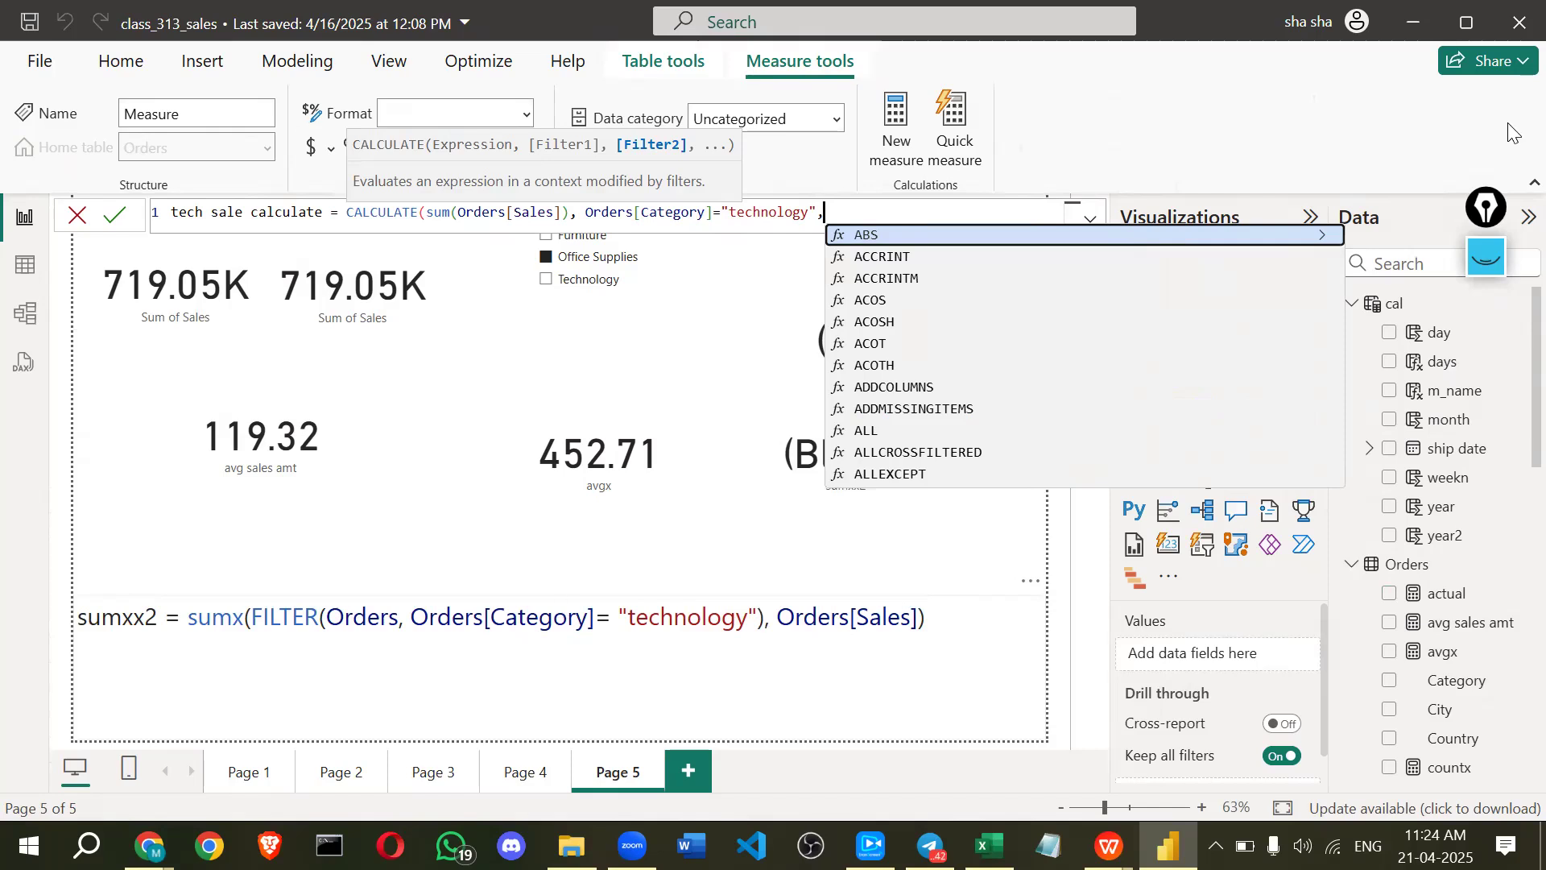
click(1484, 259)
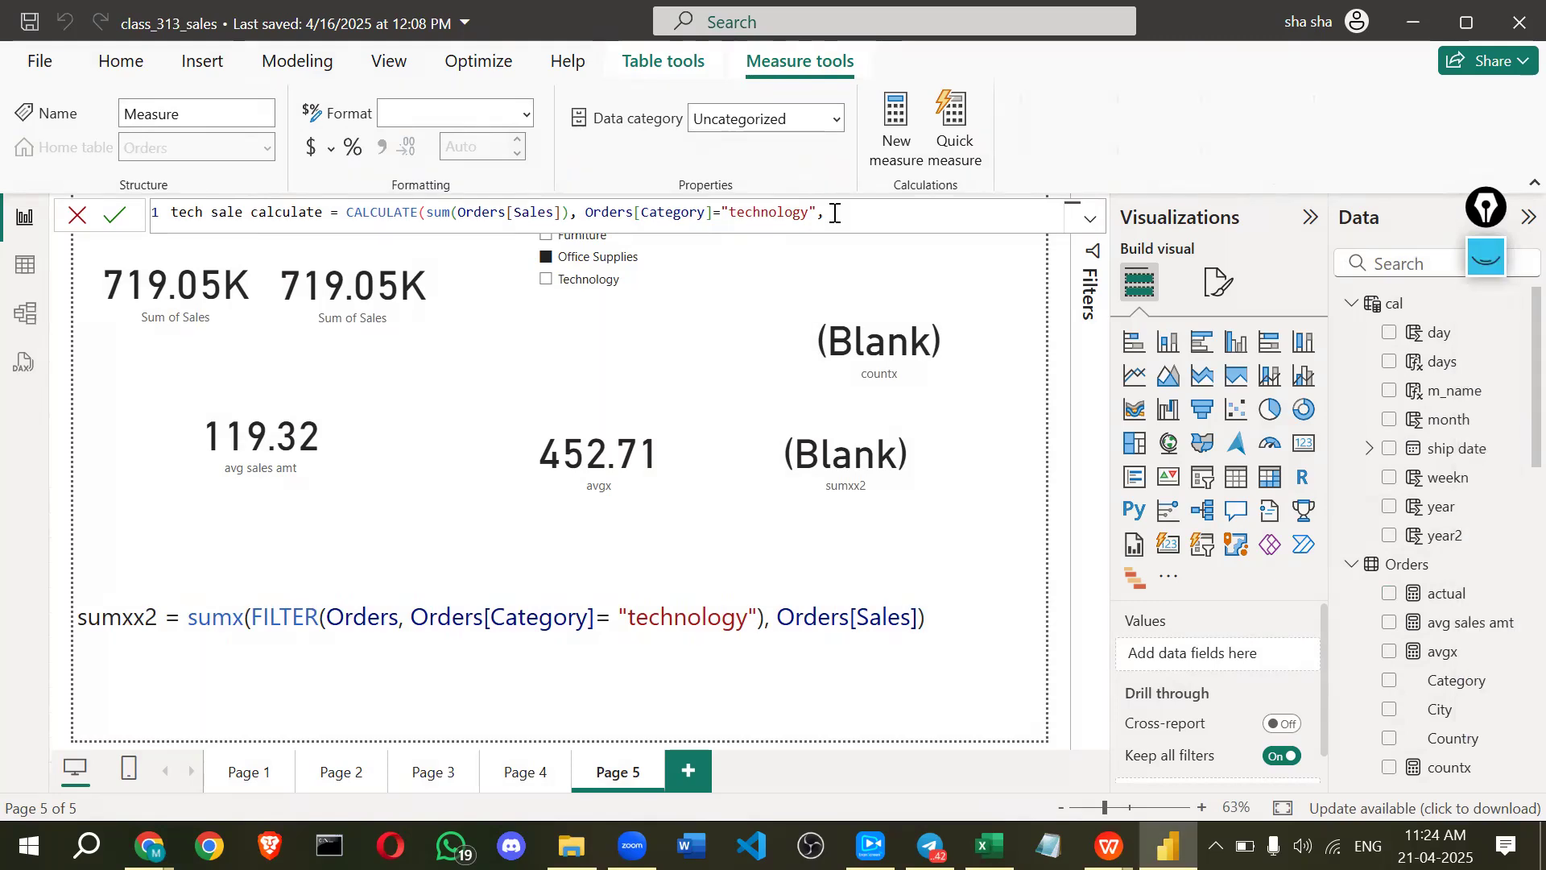
key(BackSpace)
text(,)
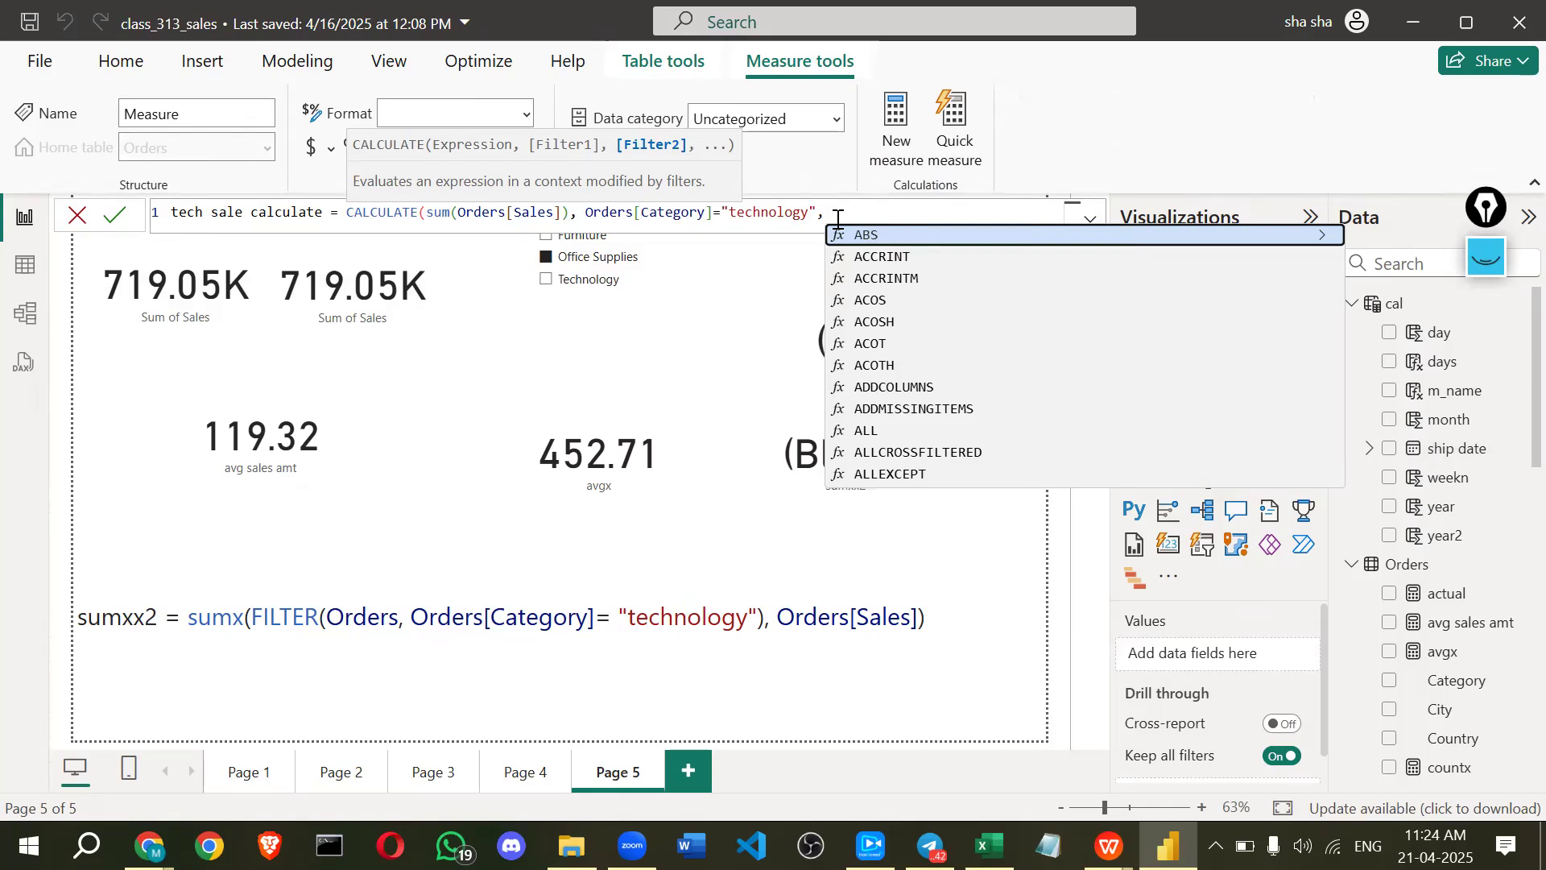
key(BackSpace)
key(BackSpace)
- Close the CALCULATE formula's parenthesis, examine it magnified to 150%, and commit the tech sale calculate measure
text())
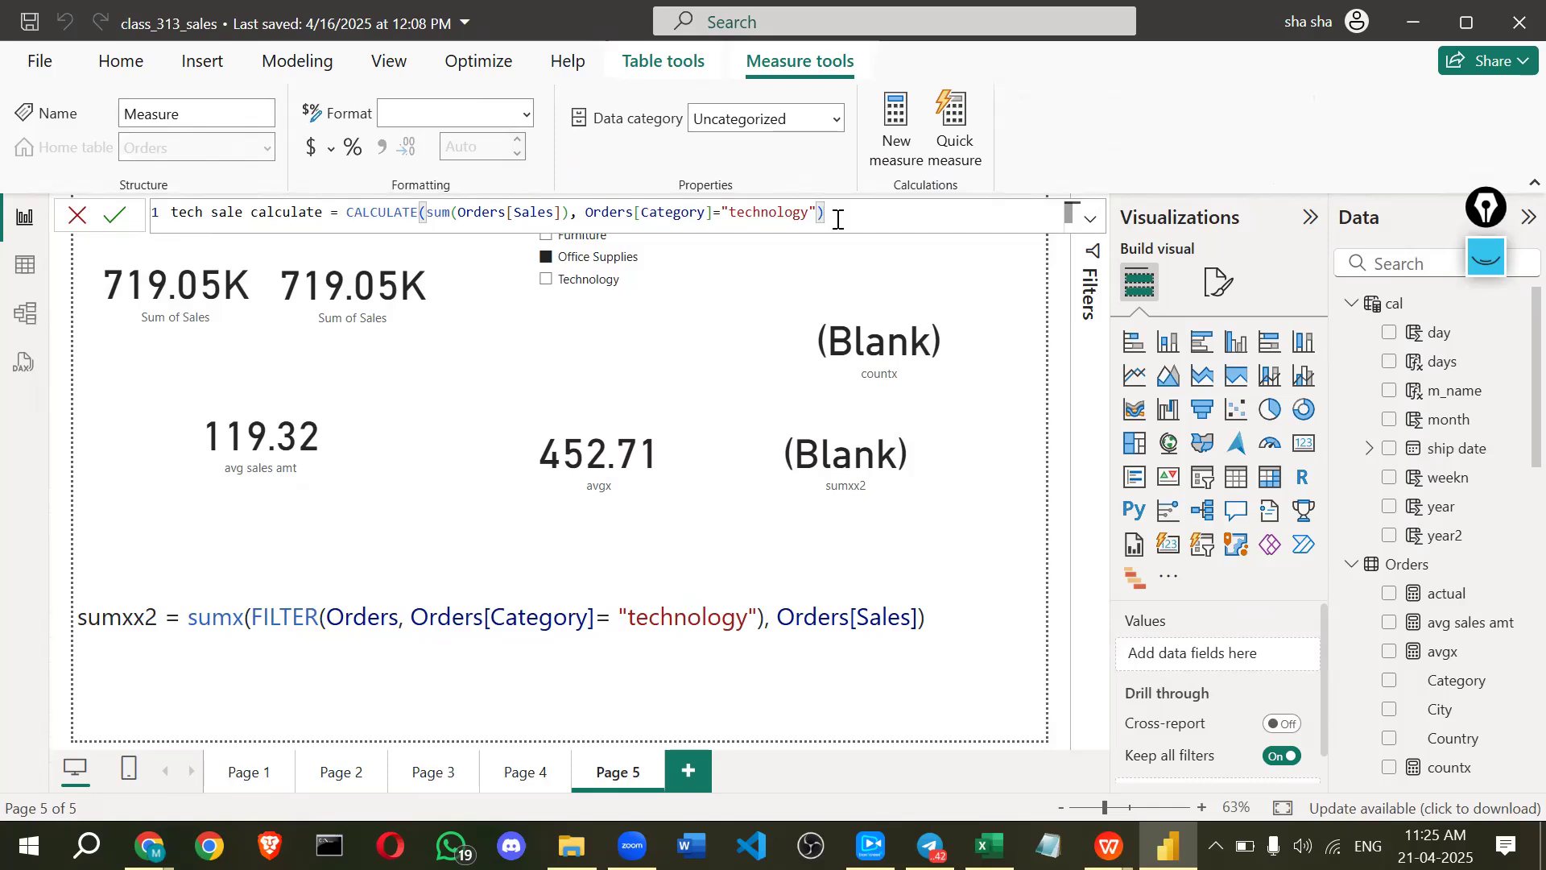
key(super+plus)
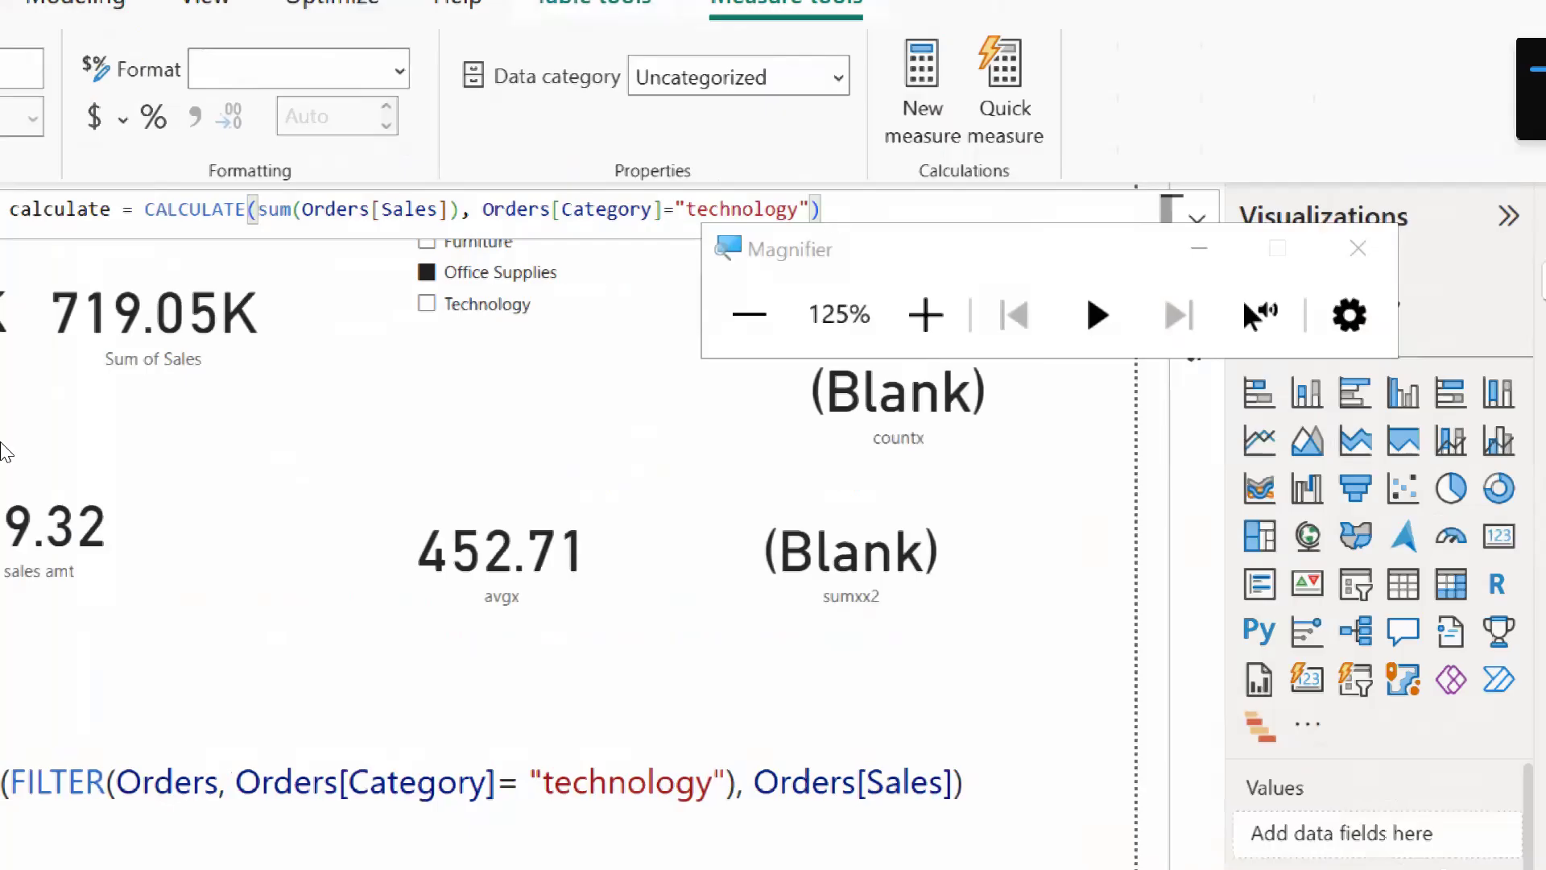
key(super+plus)
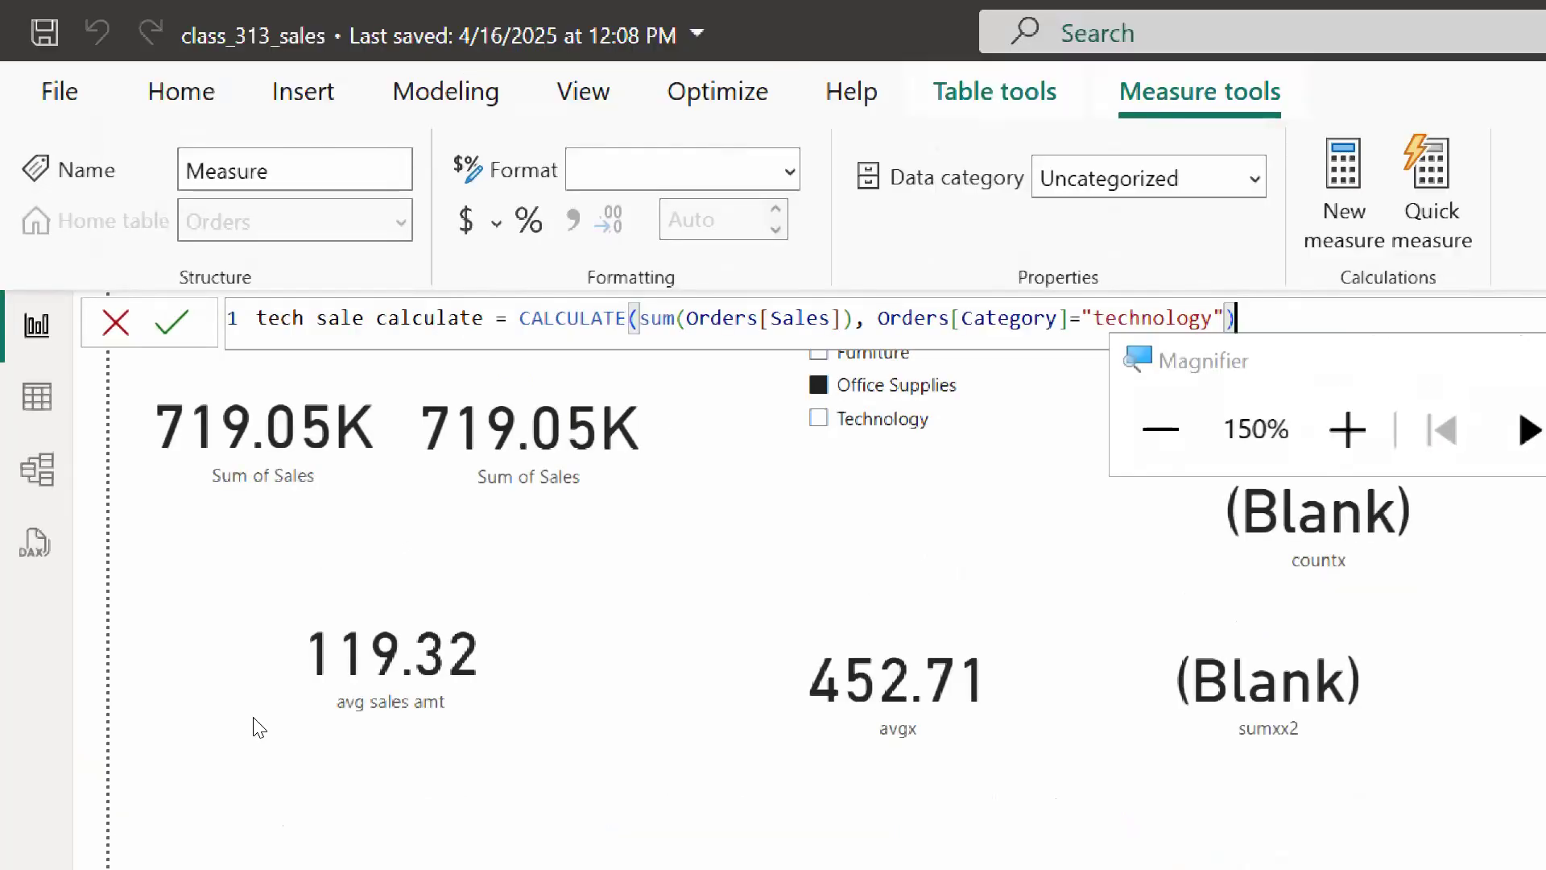
click(257, 618)
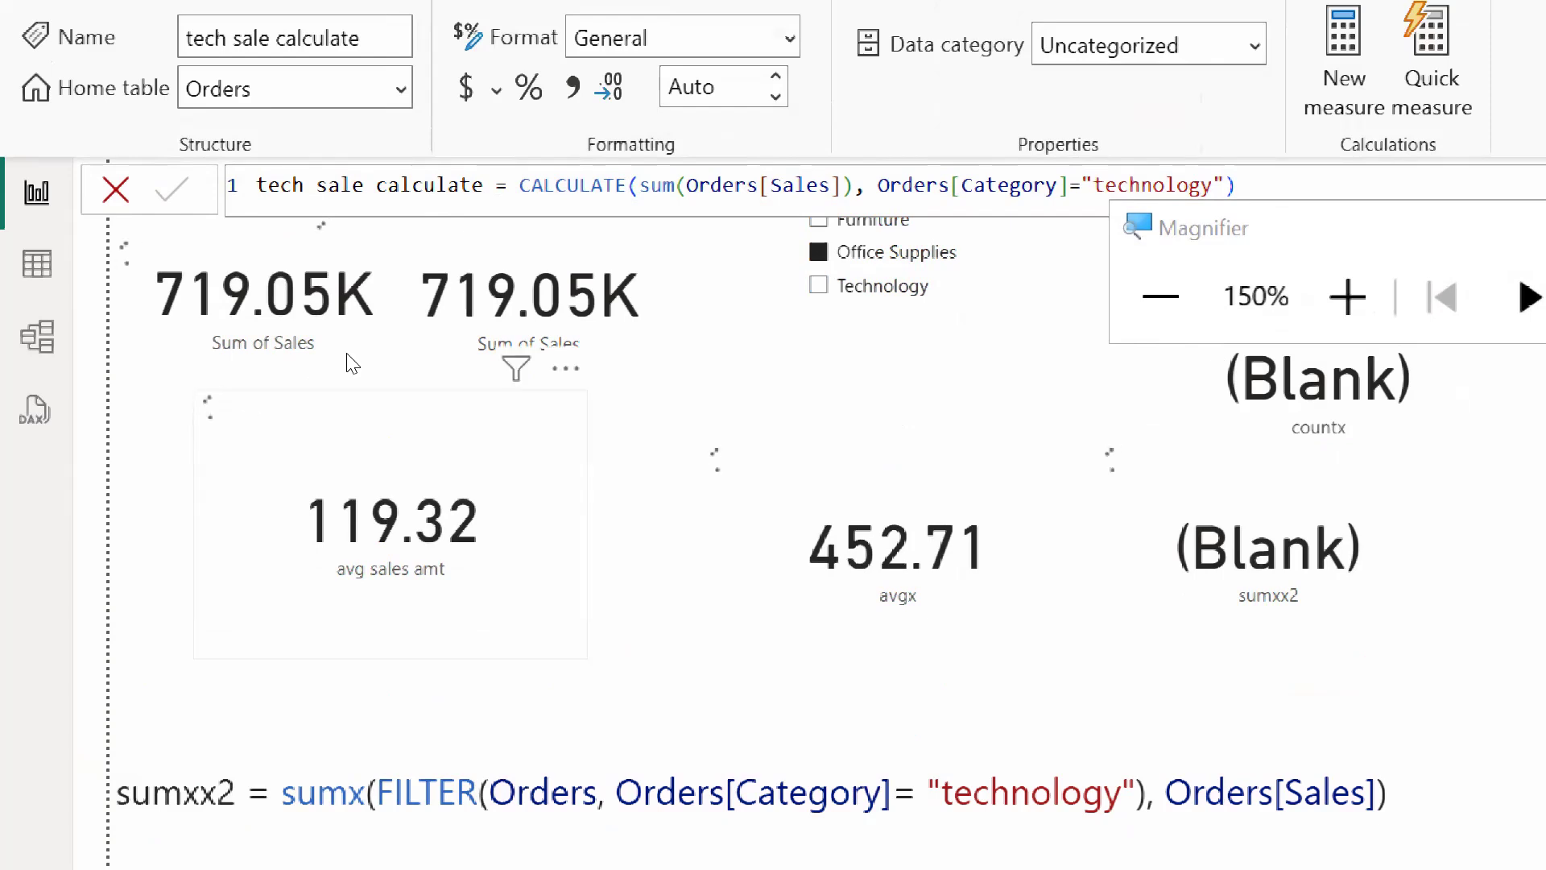
key(super+minus)
key(super+minus)
click(367, 212)
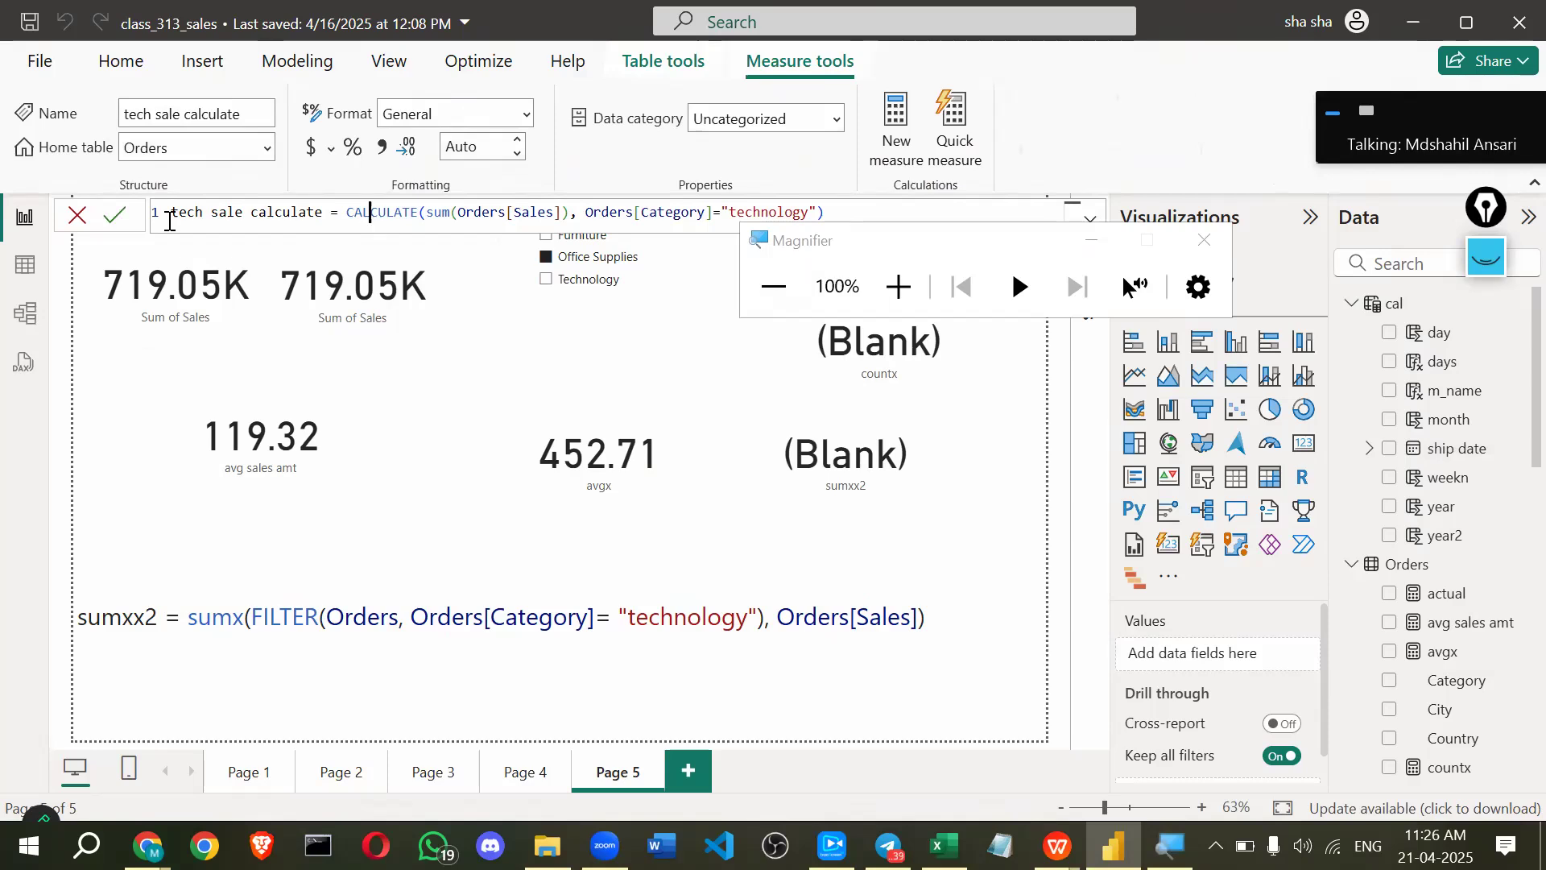
click(115, 231)
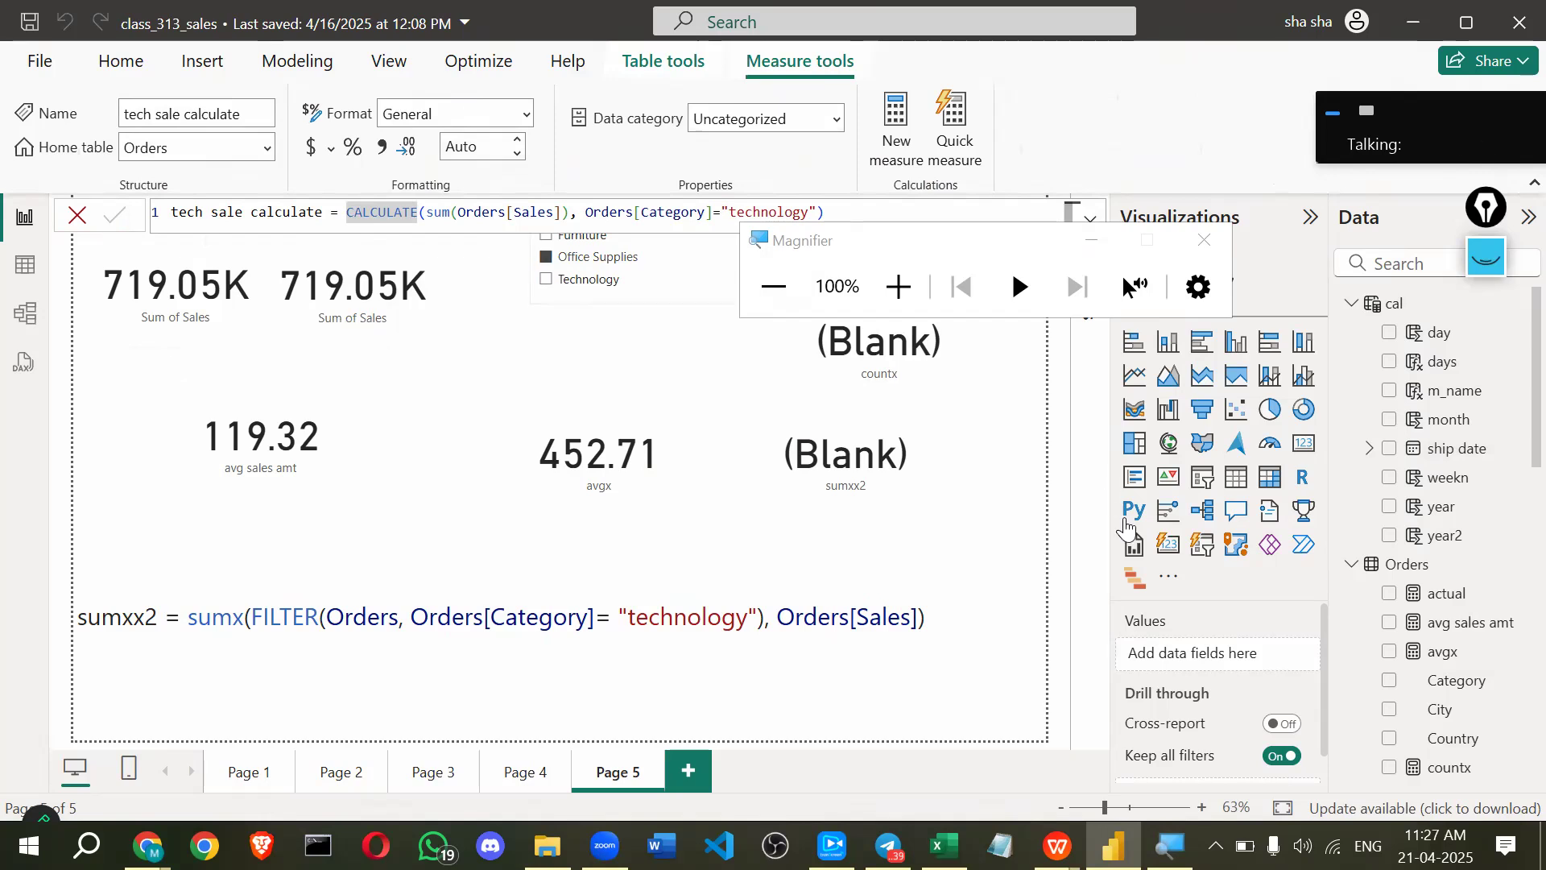
- Move the Magnifier window off the report canvas and clear Office Supplies in the Category slicer
drag(1033, 256, 1110, 101)
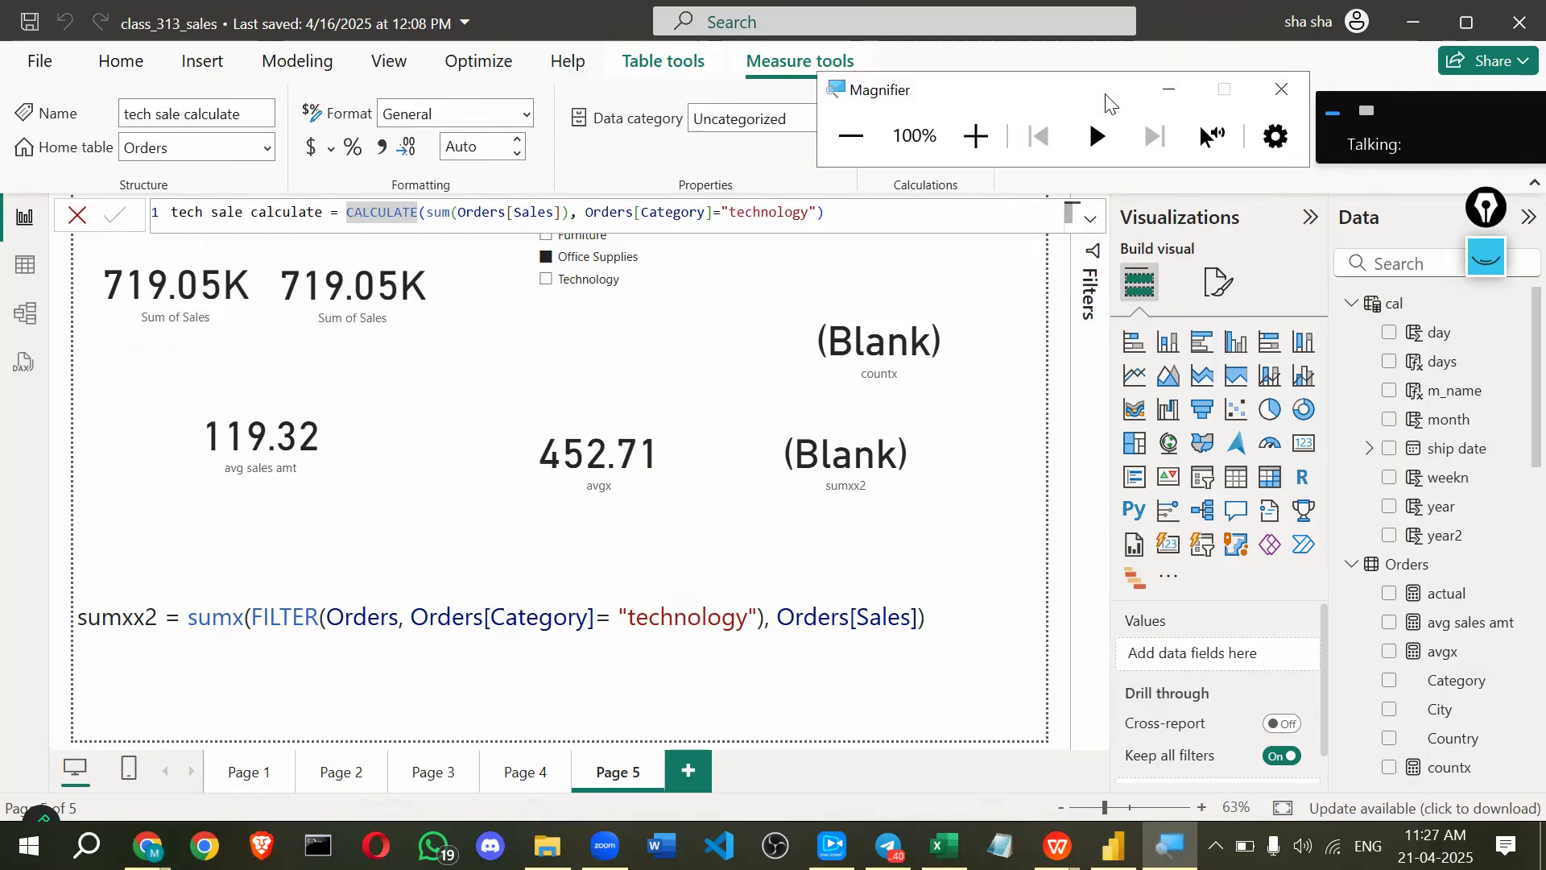
click(546, 262)
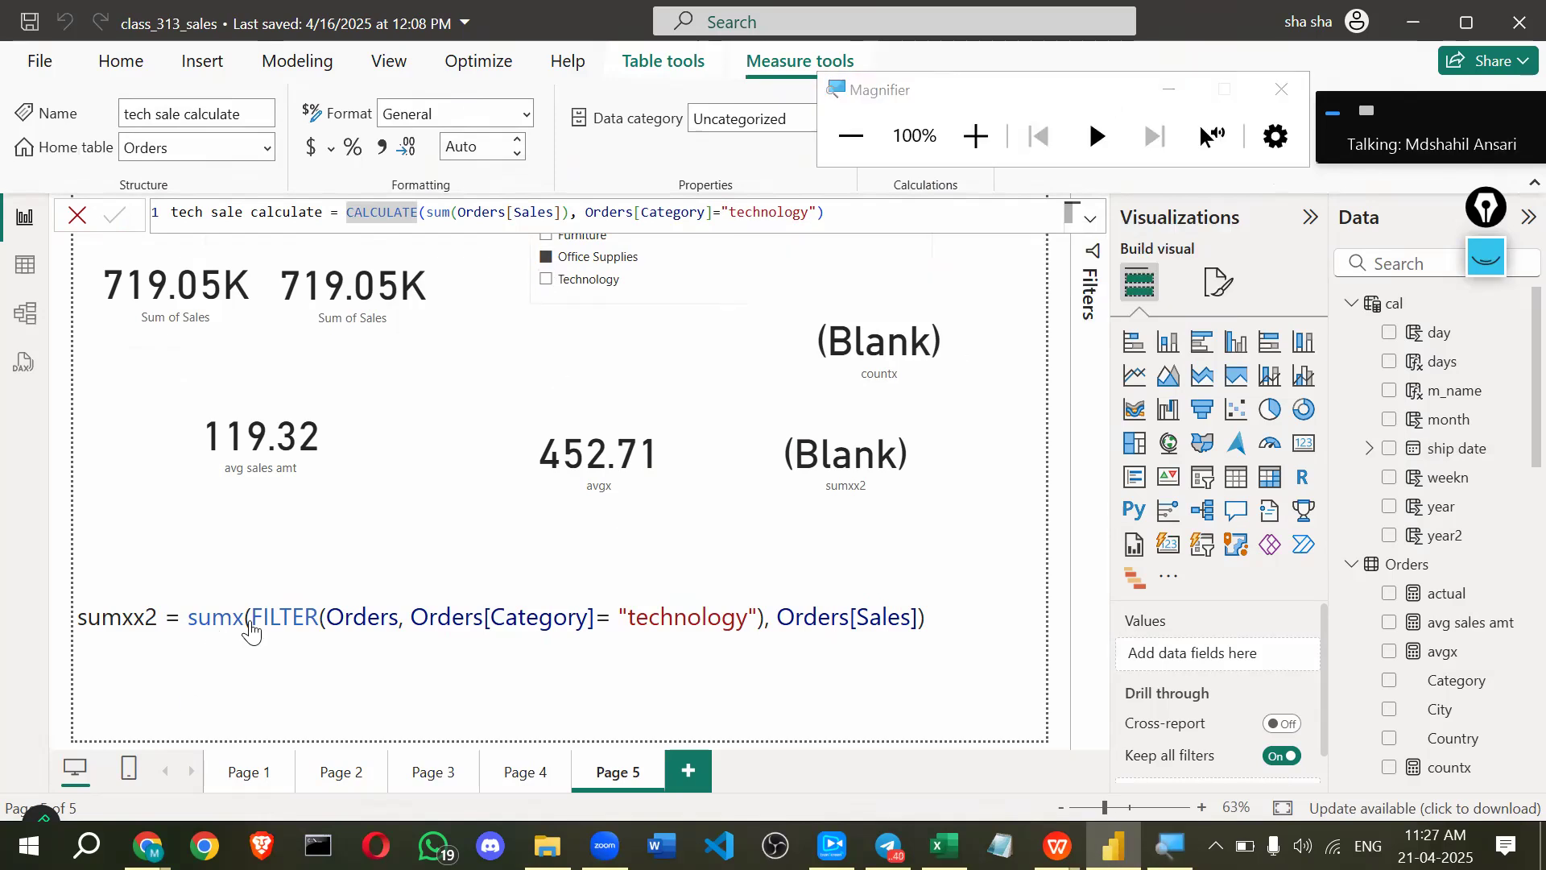
key(Escape)
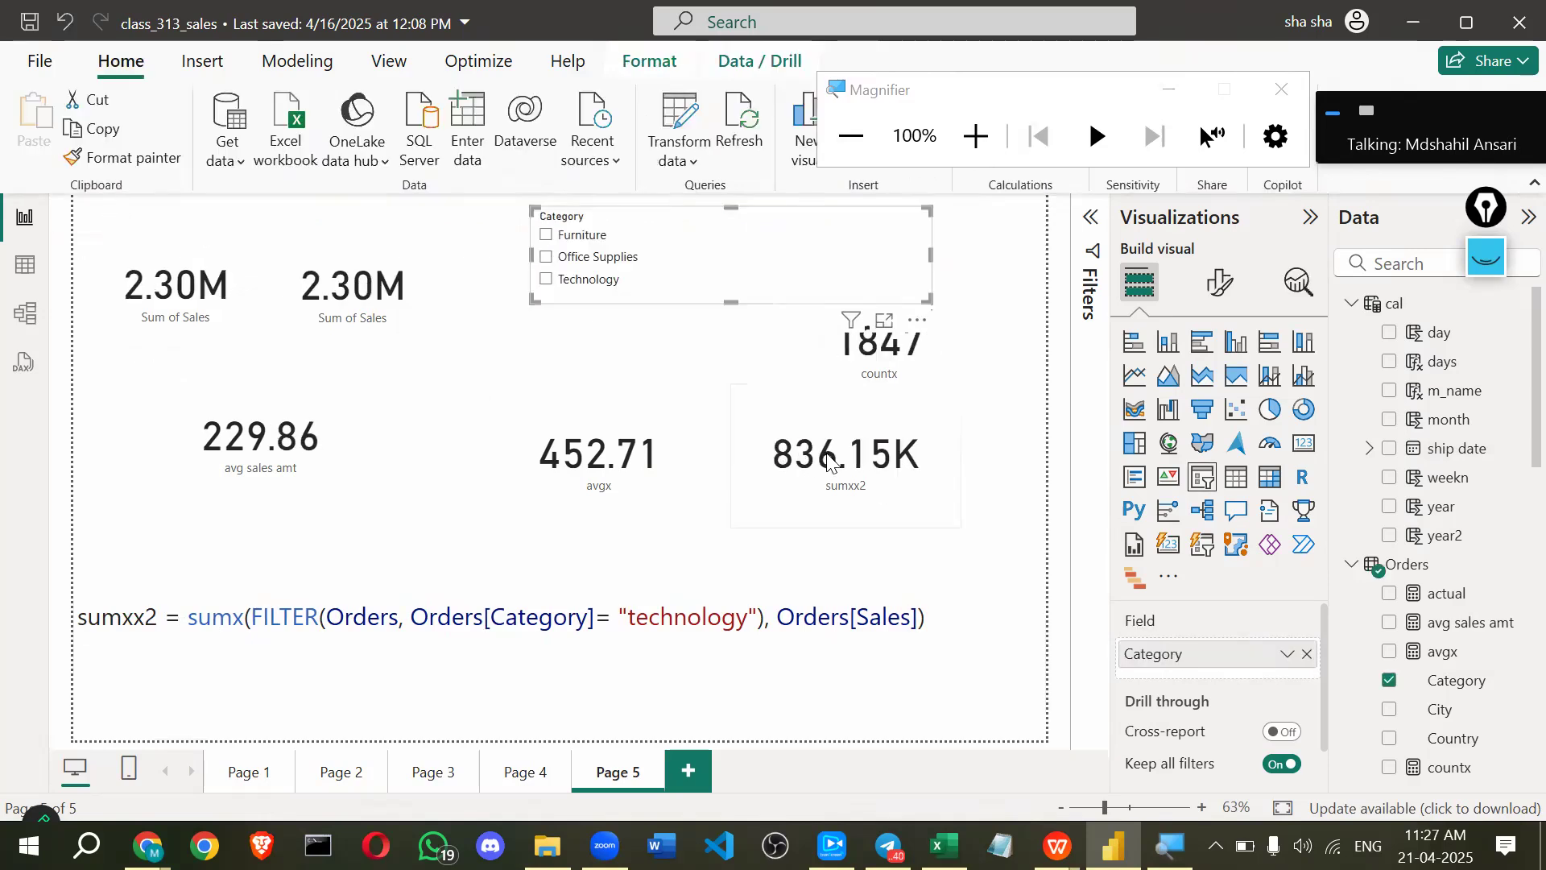
- Add a small card visual below the sumxx2 card and show the tech sale calculate measure in it
click(828, 549)
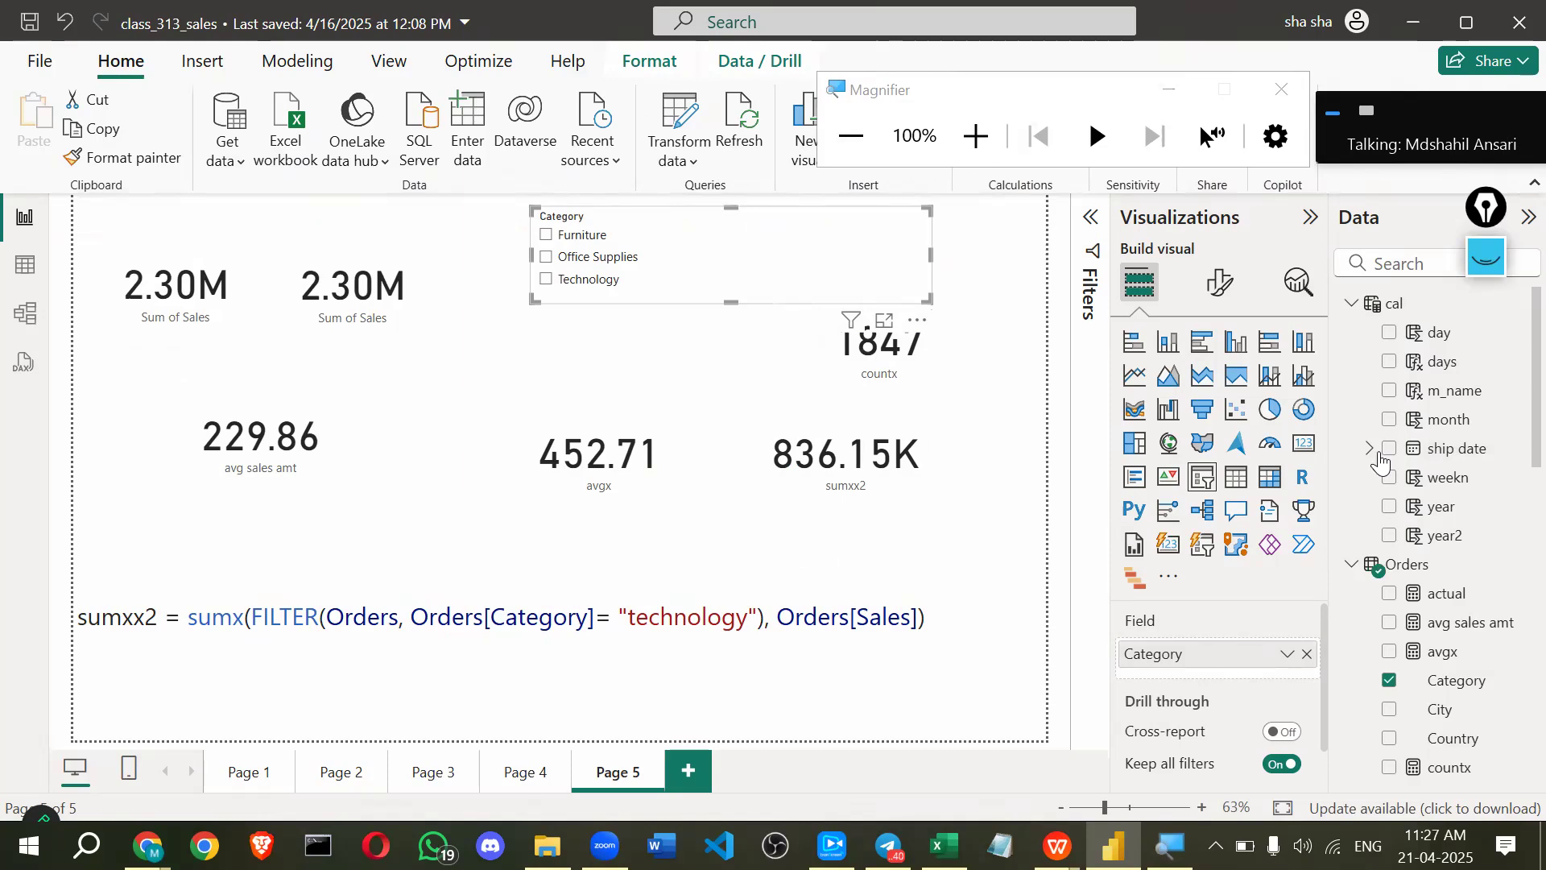
click(1306, 445)
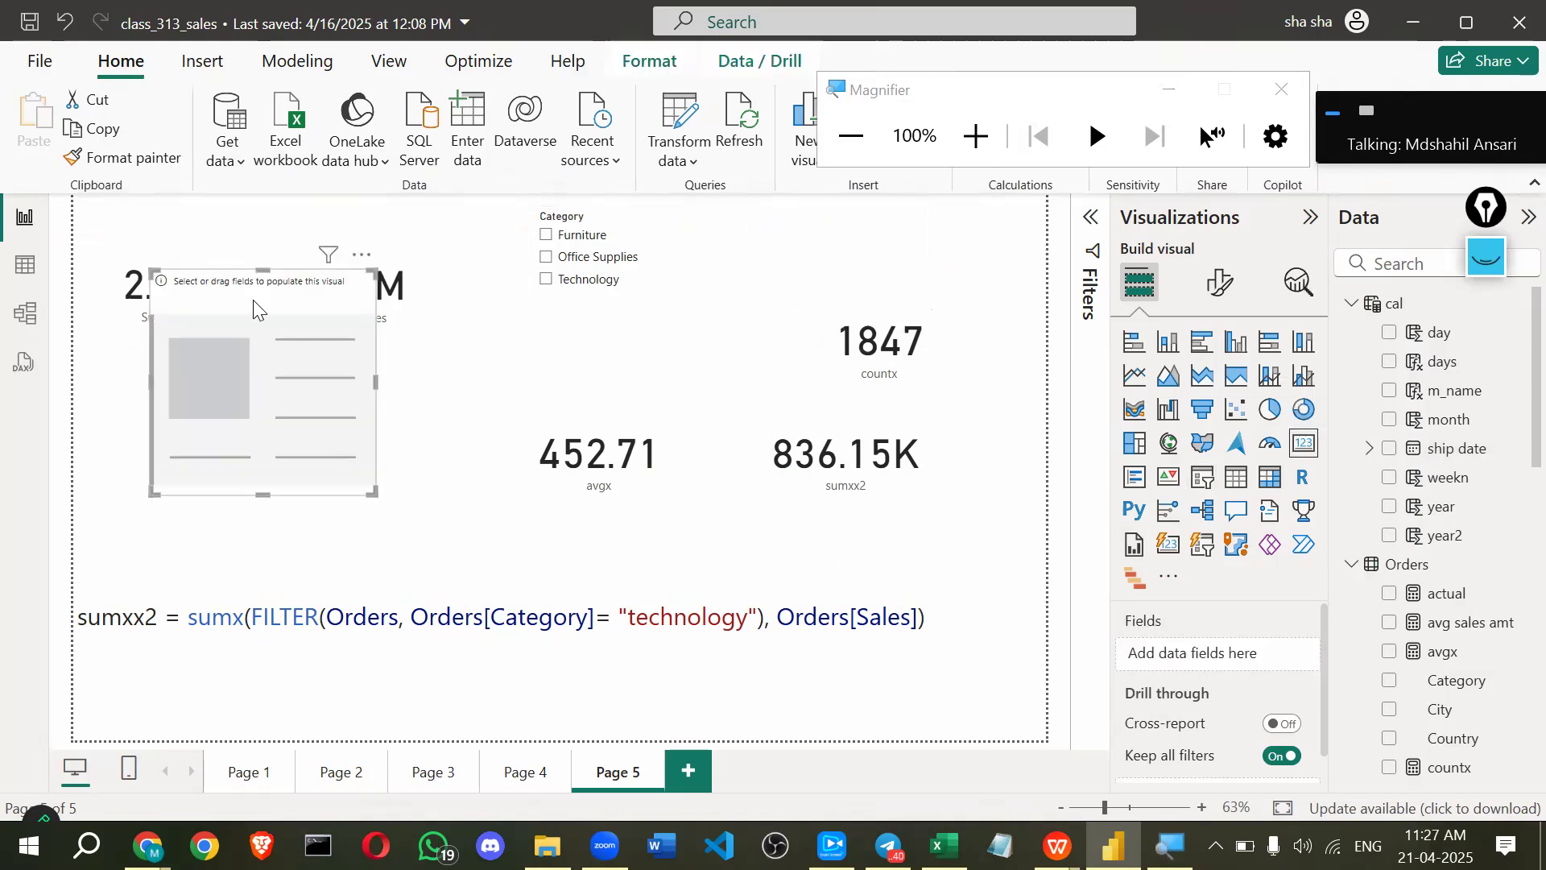
drag(242, 303, 821, 515)
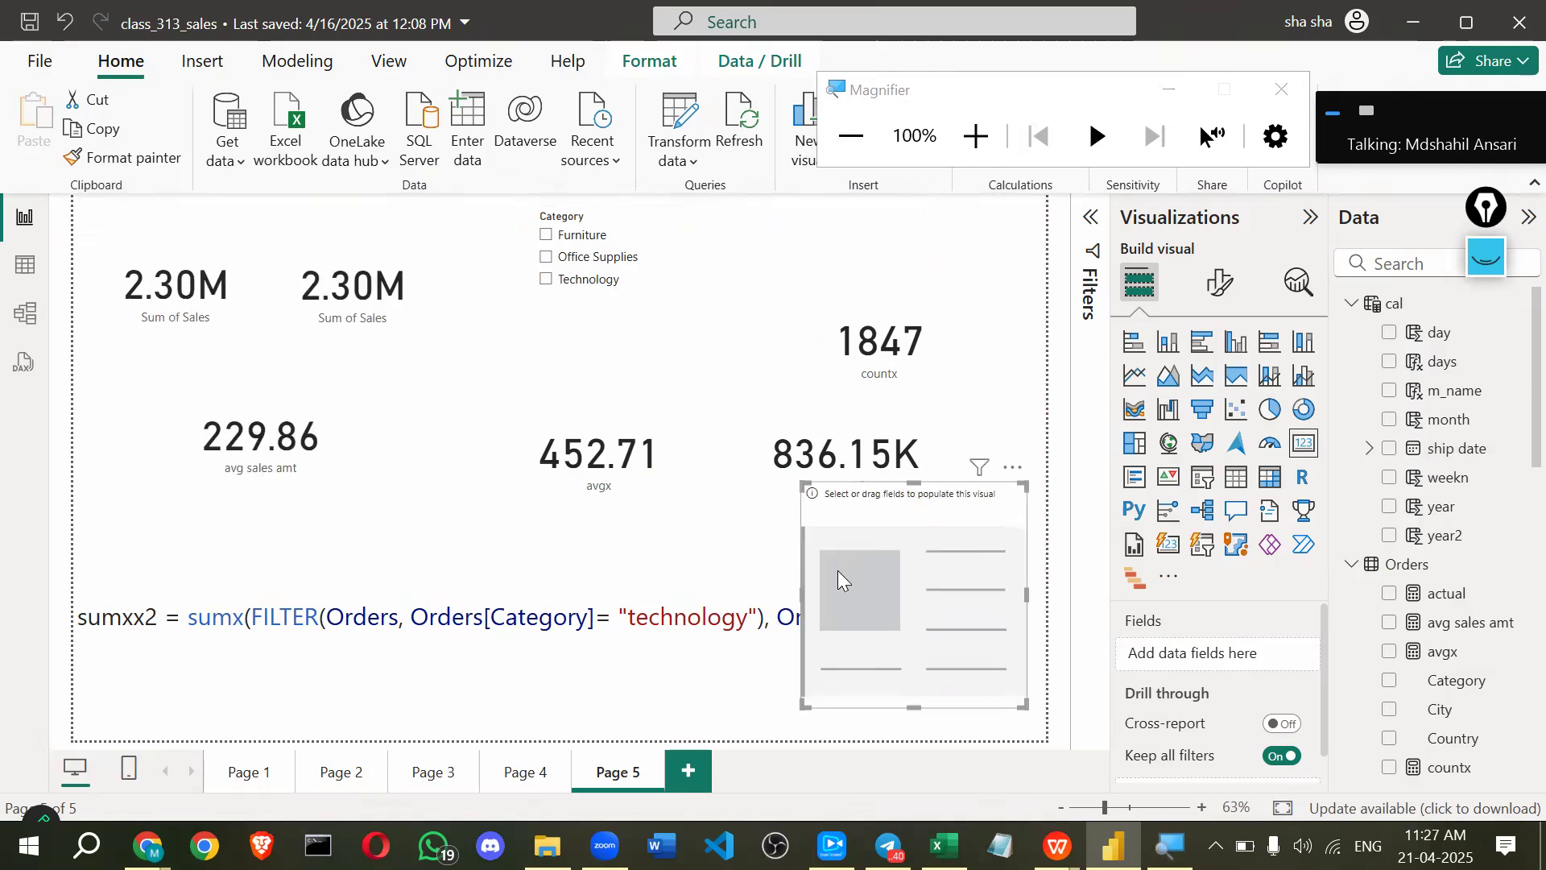
drag(869, 639, 1415, 452)
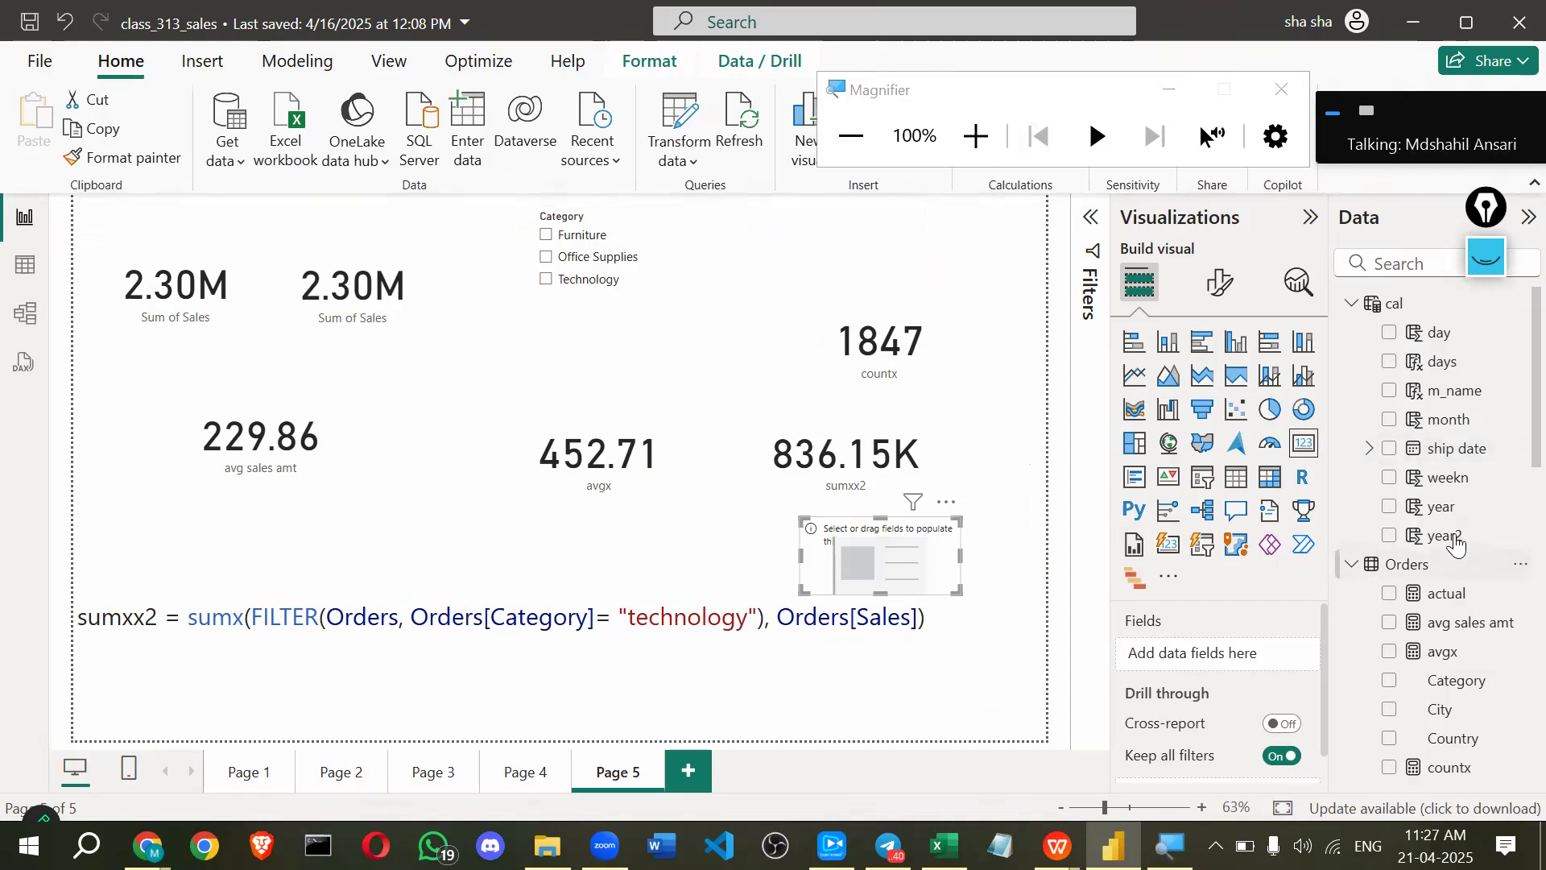
scroll(1488, 681, down, 10)
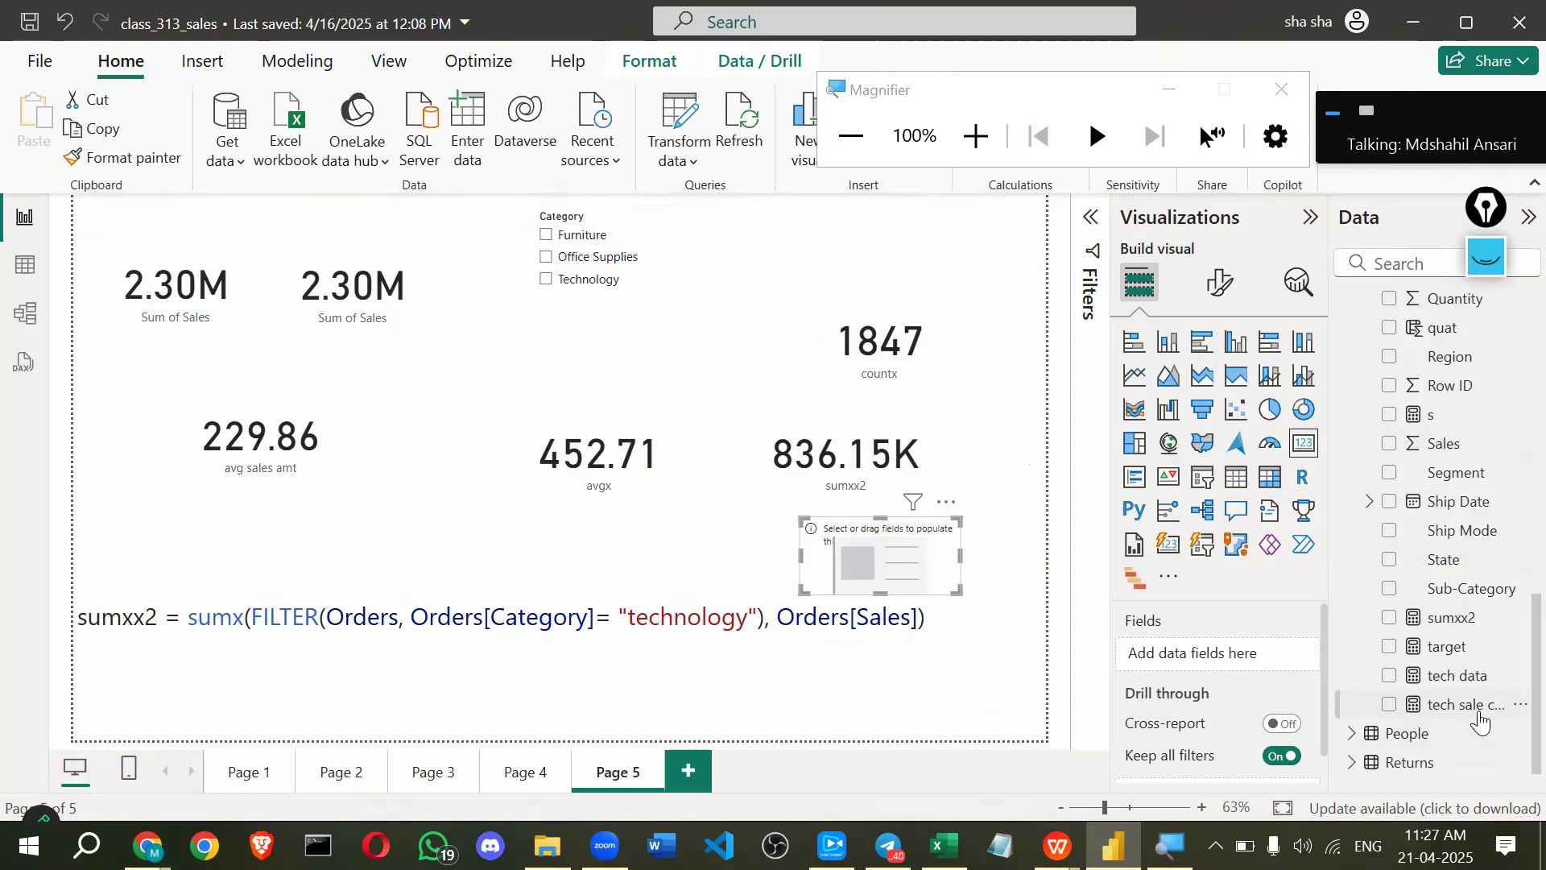
drag(1475, 709, 846, 567)
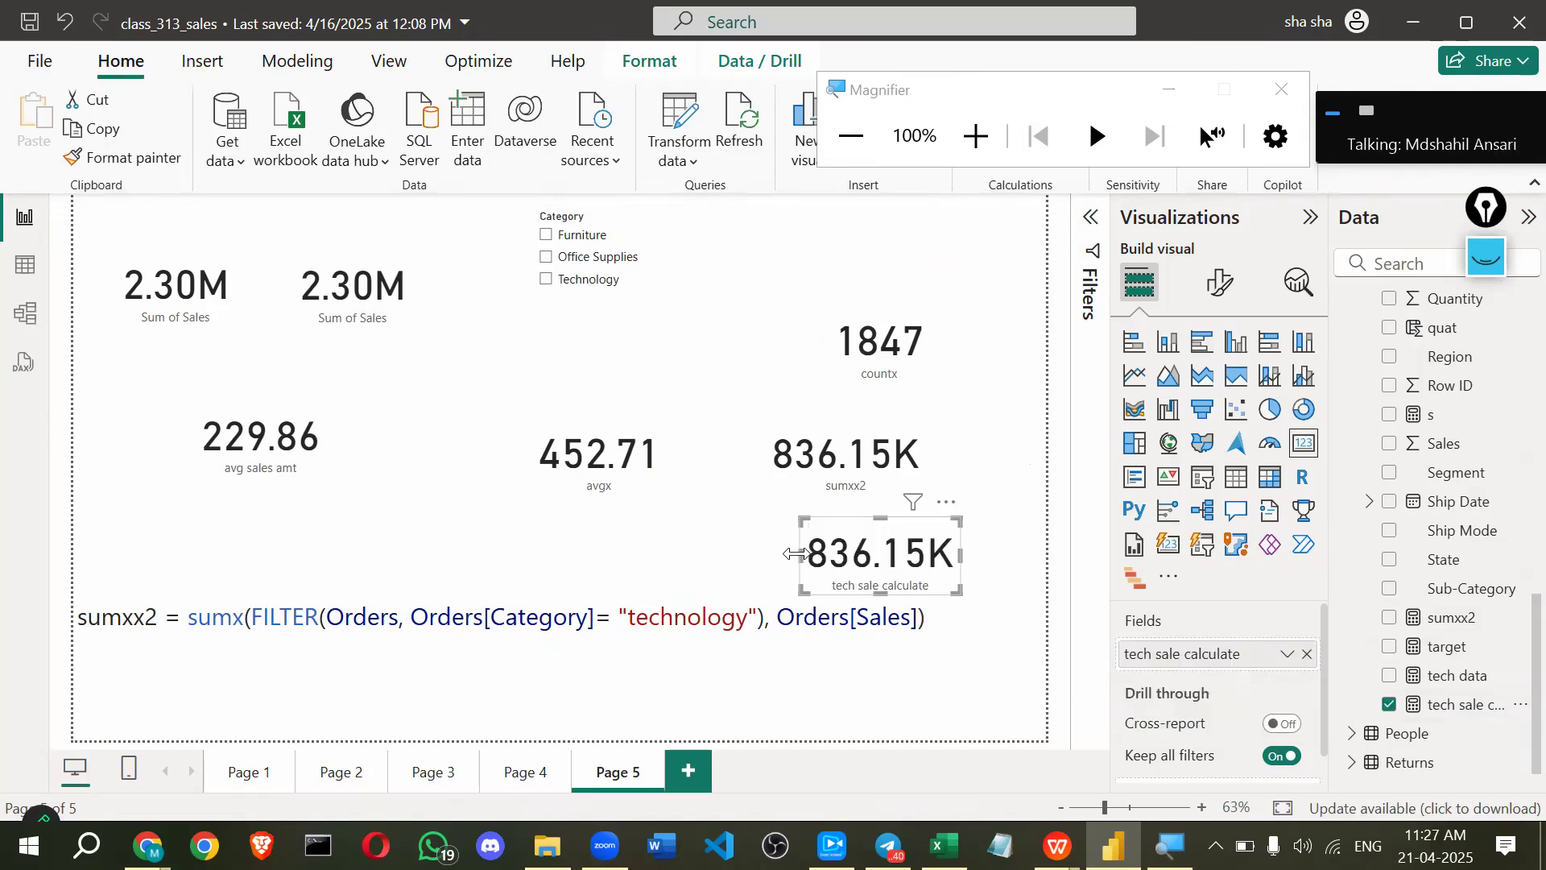
click(620, 227)
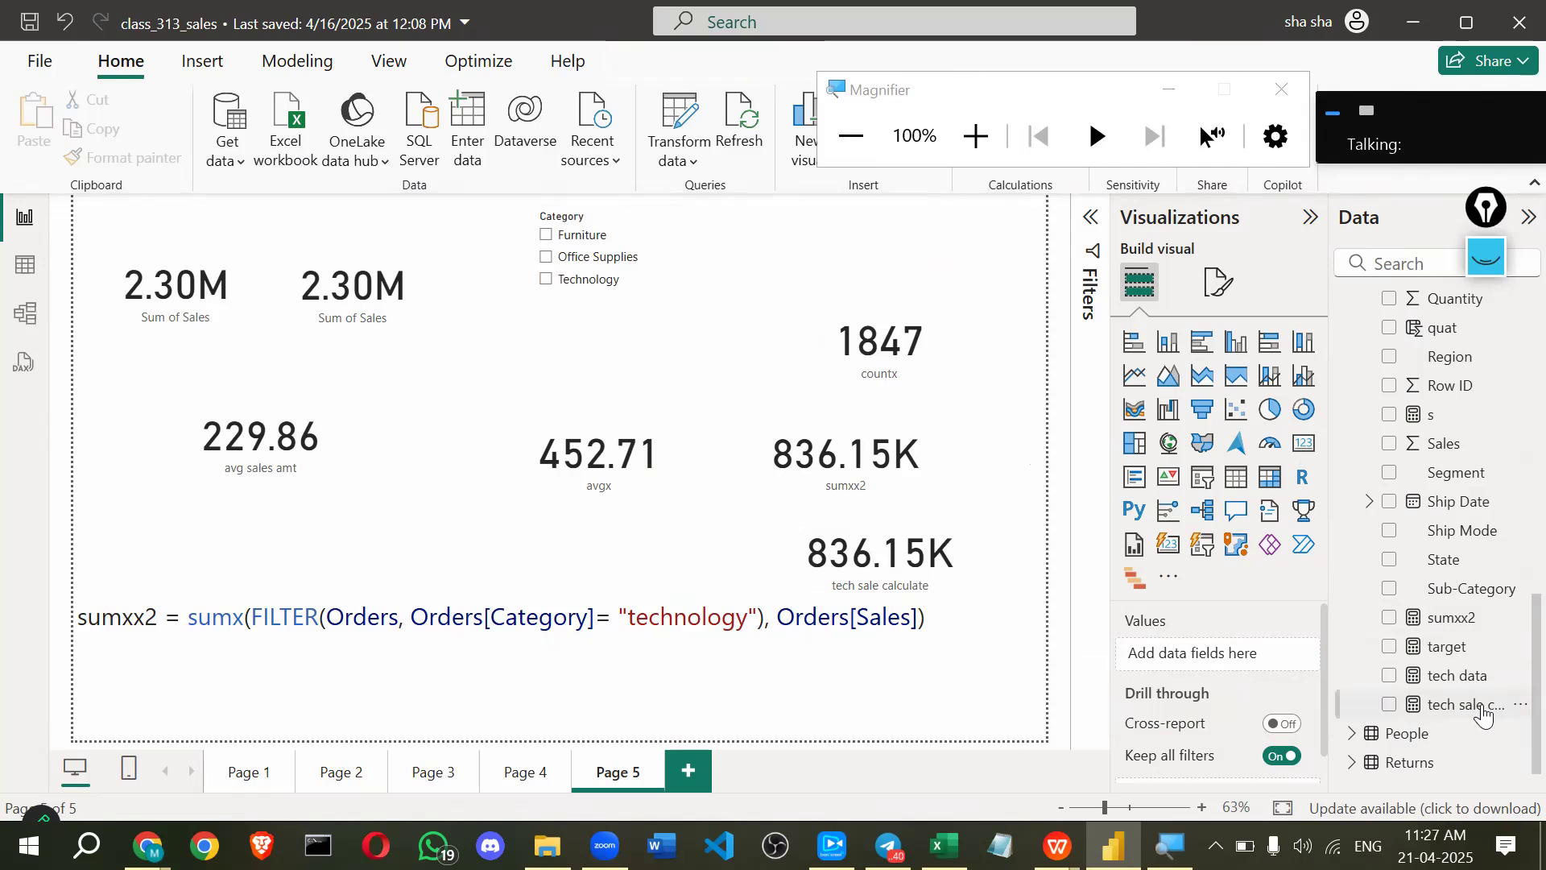
- Copy the whole tech sale calculate formula and paste it into the formula text box below the sumxx2 line
click(1461, 702)
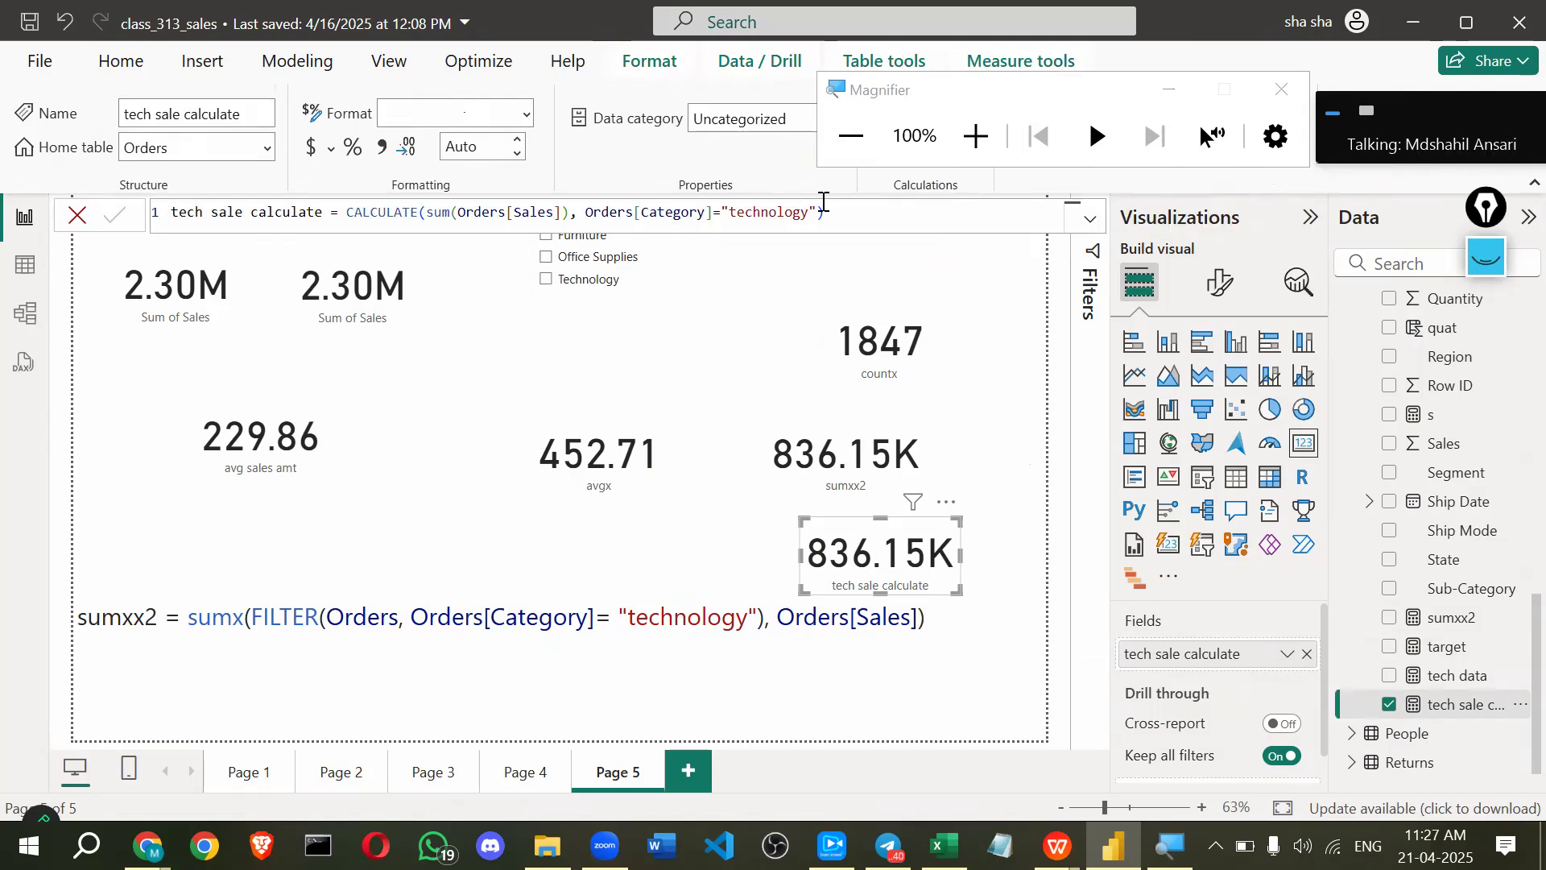
triple_click(832, 214)
key(ctrl+c)
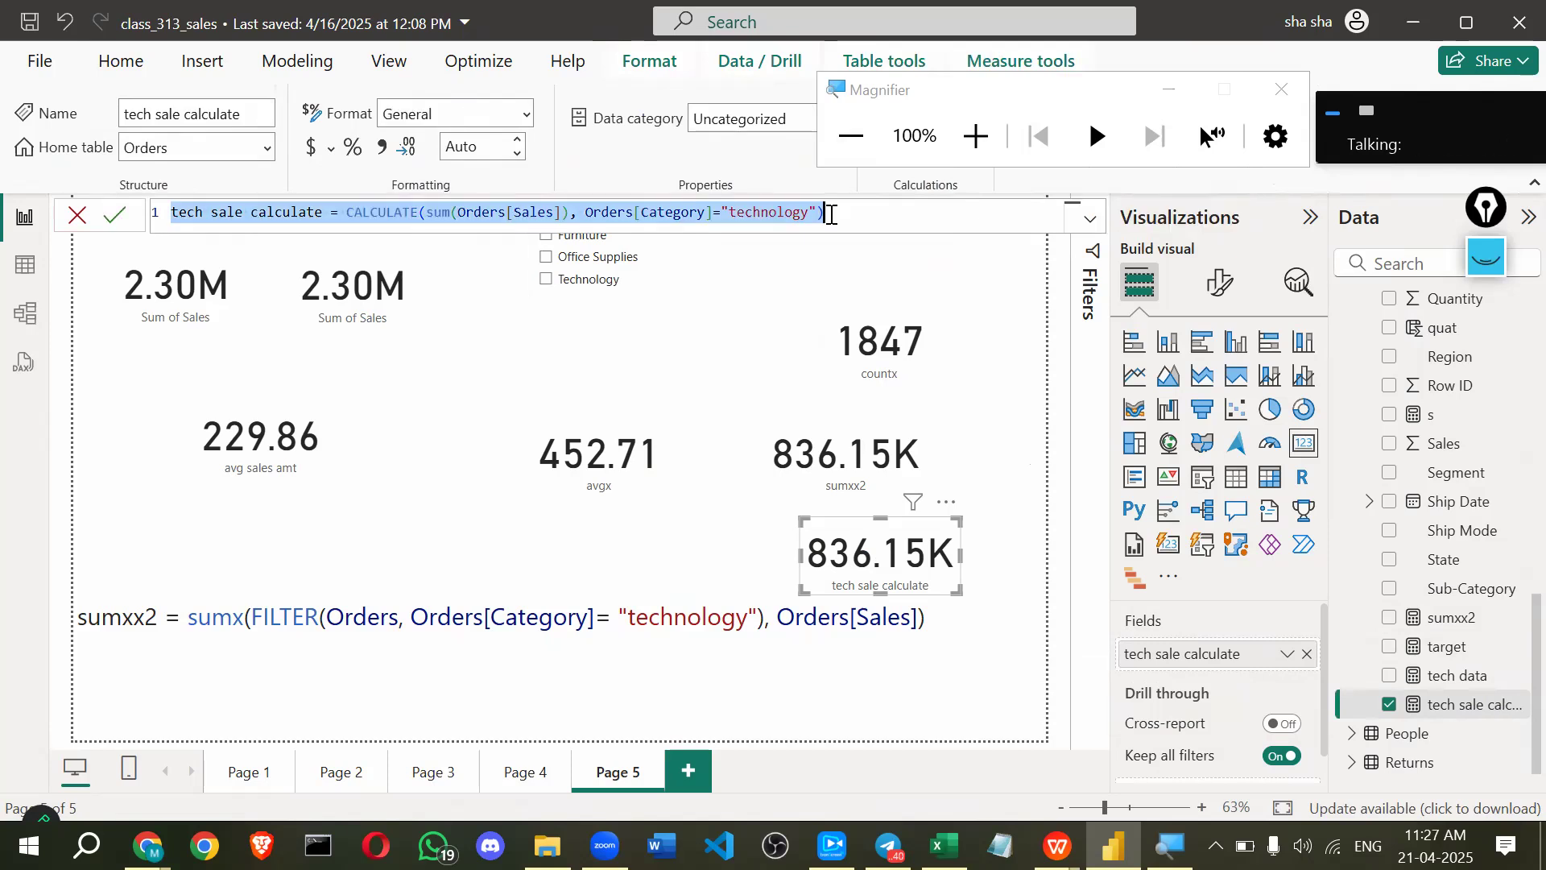
click(186, 649)
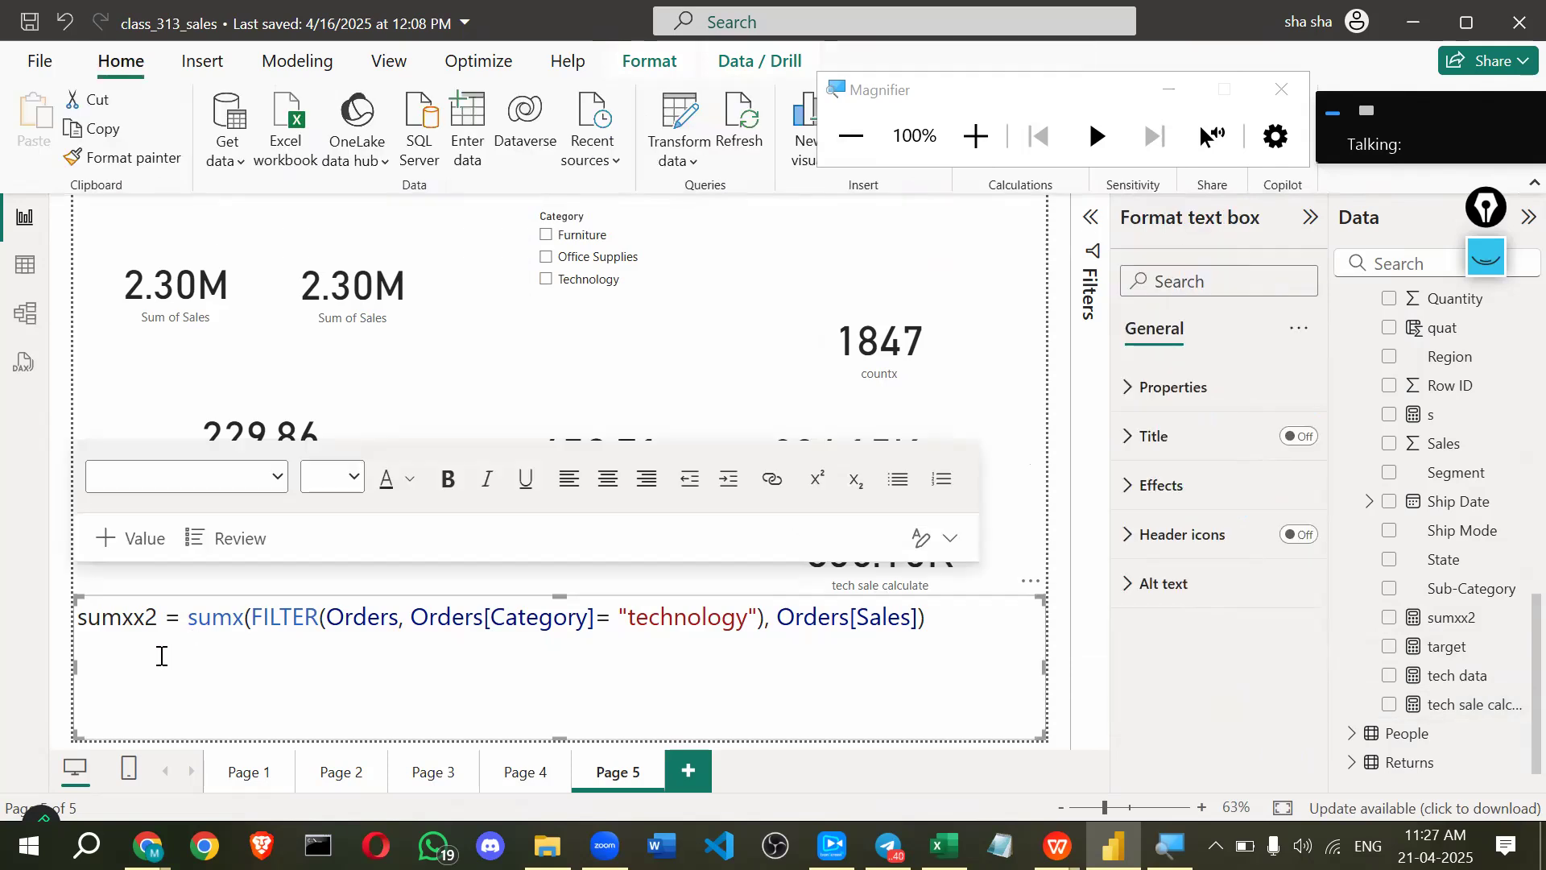
click(123, 677)
key(ctrl+v)
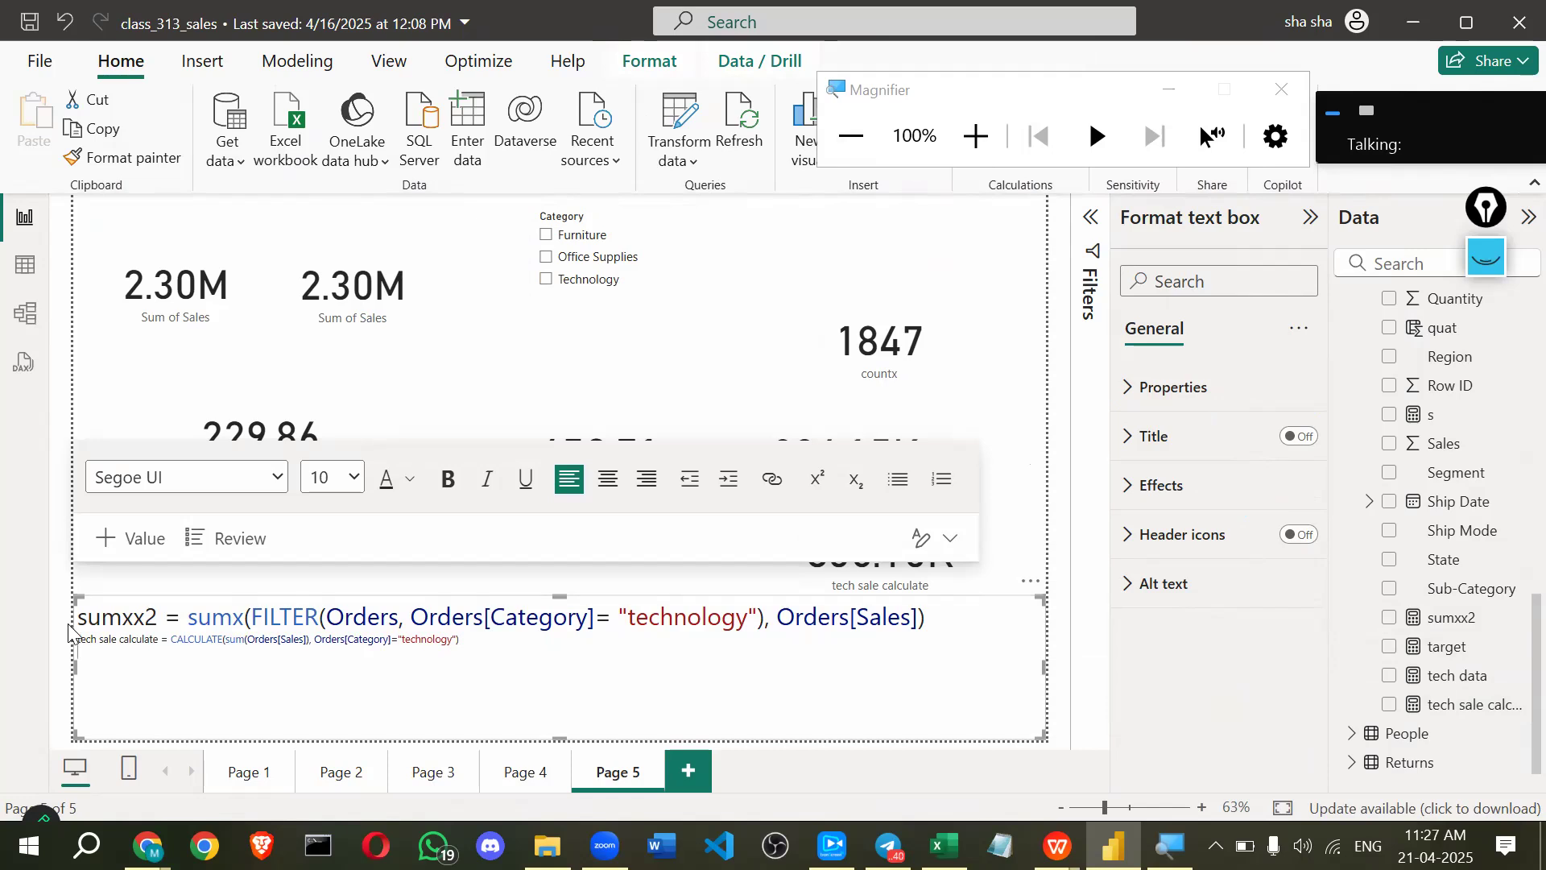
- Set the font size of the pasted tech sale calculate line in the text box to 24
key(ctrl+a)
click(485, 638)
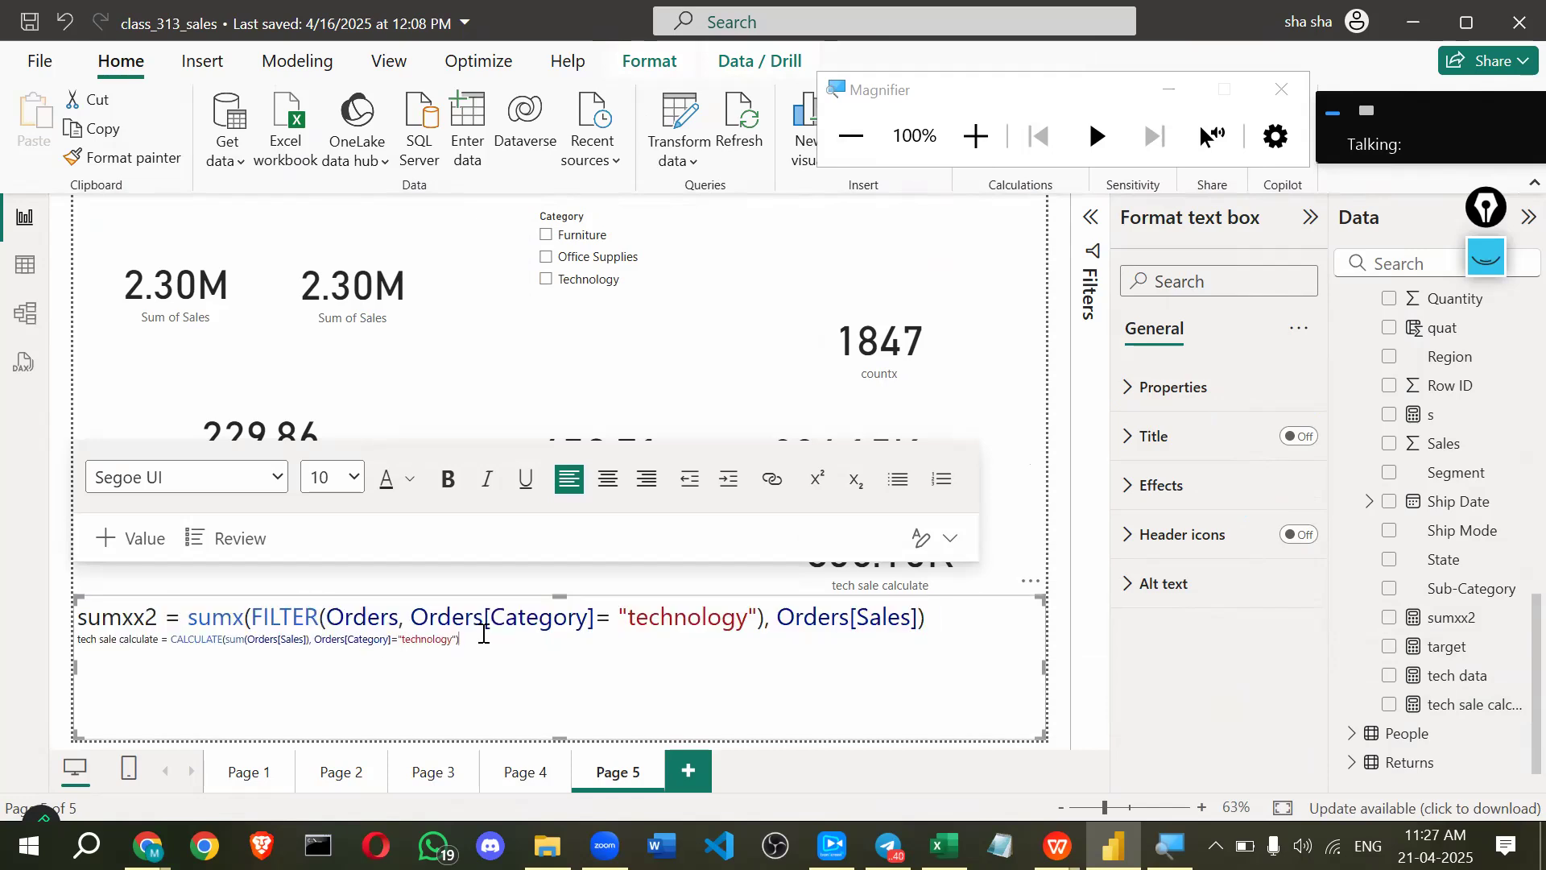
key(ctrl+shift+Left)
key(ctrl+shift+Left)
key(ctrl+shift+Left)
key(ctrl+shift+Left)
key(ctrl+shift+Left)
key(ctrl+shift+Left)
shift+click(78, 638)
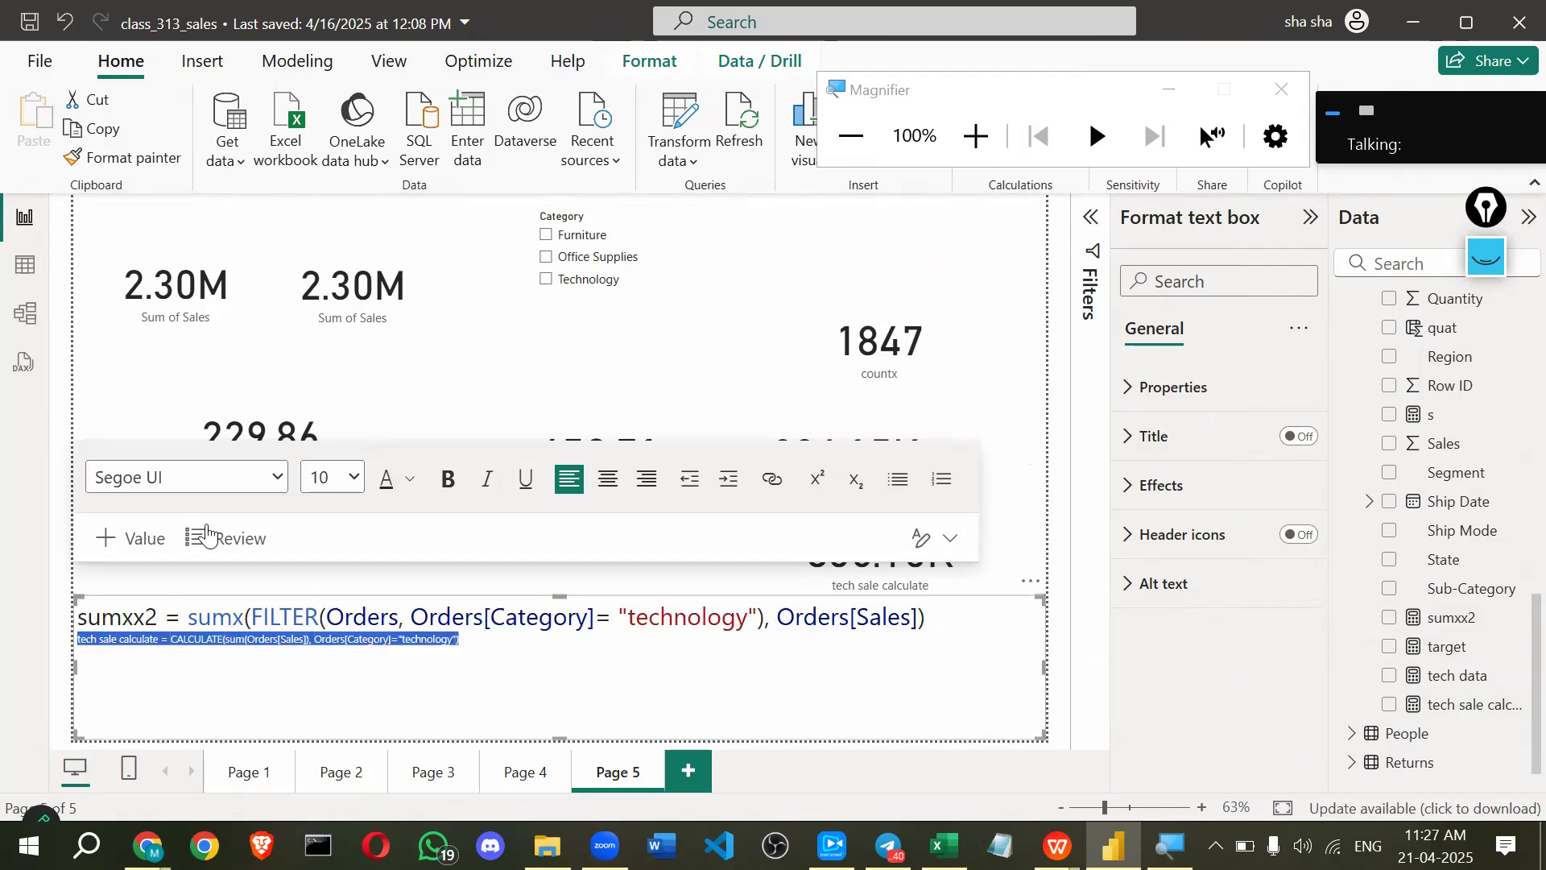
click(357, 480)
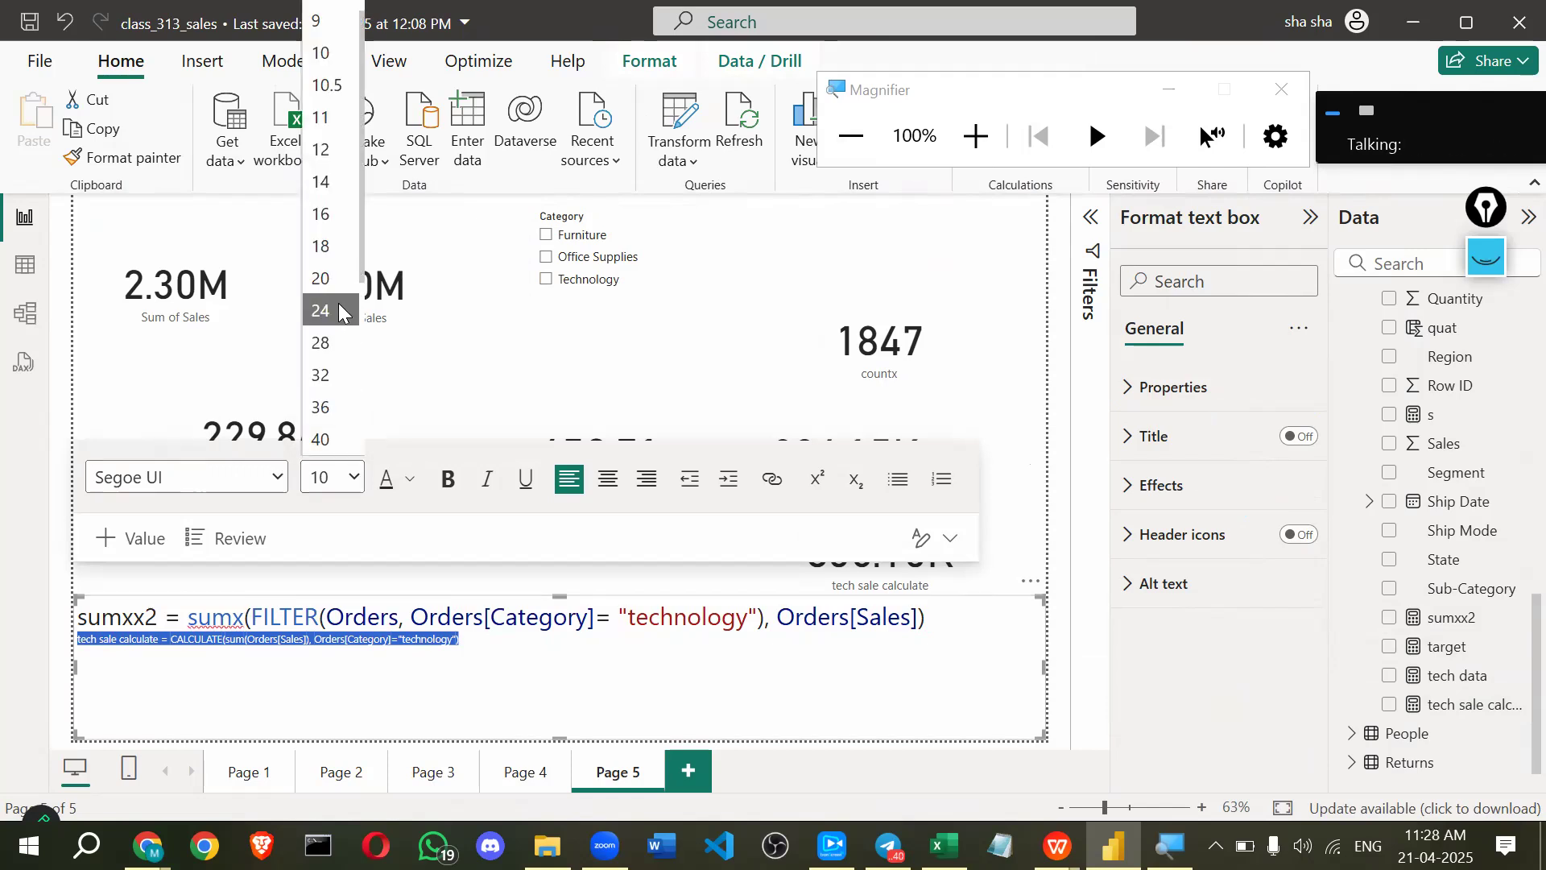
click(338, 309)
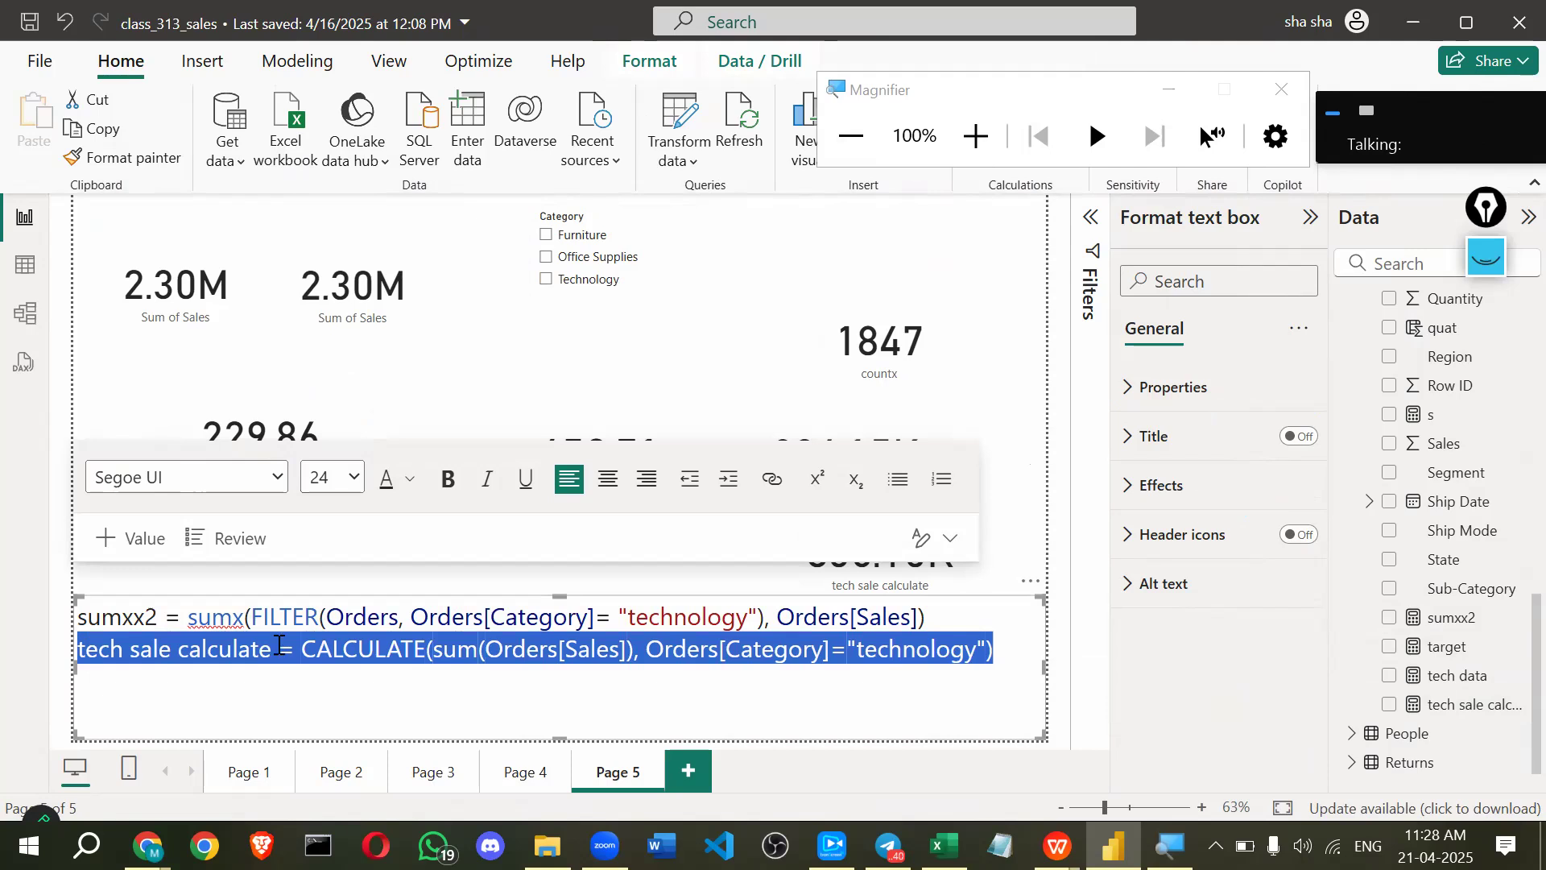
- Remove the word calculate from the measure name in the pasted line so it starts with tech sale=, and leave the text box
click(339, 645)
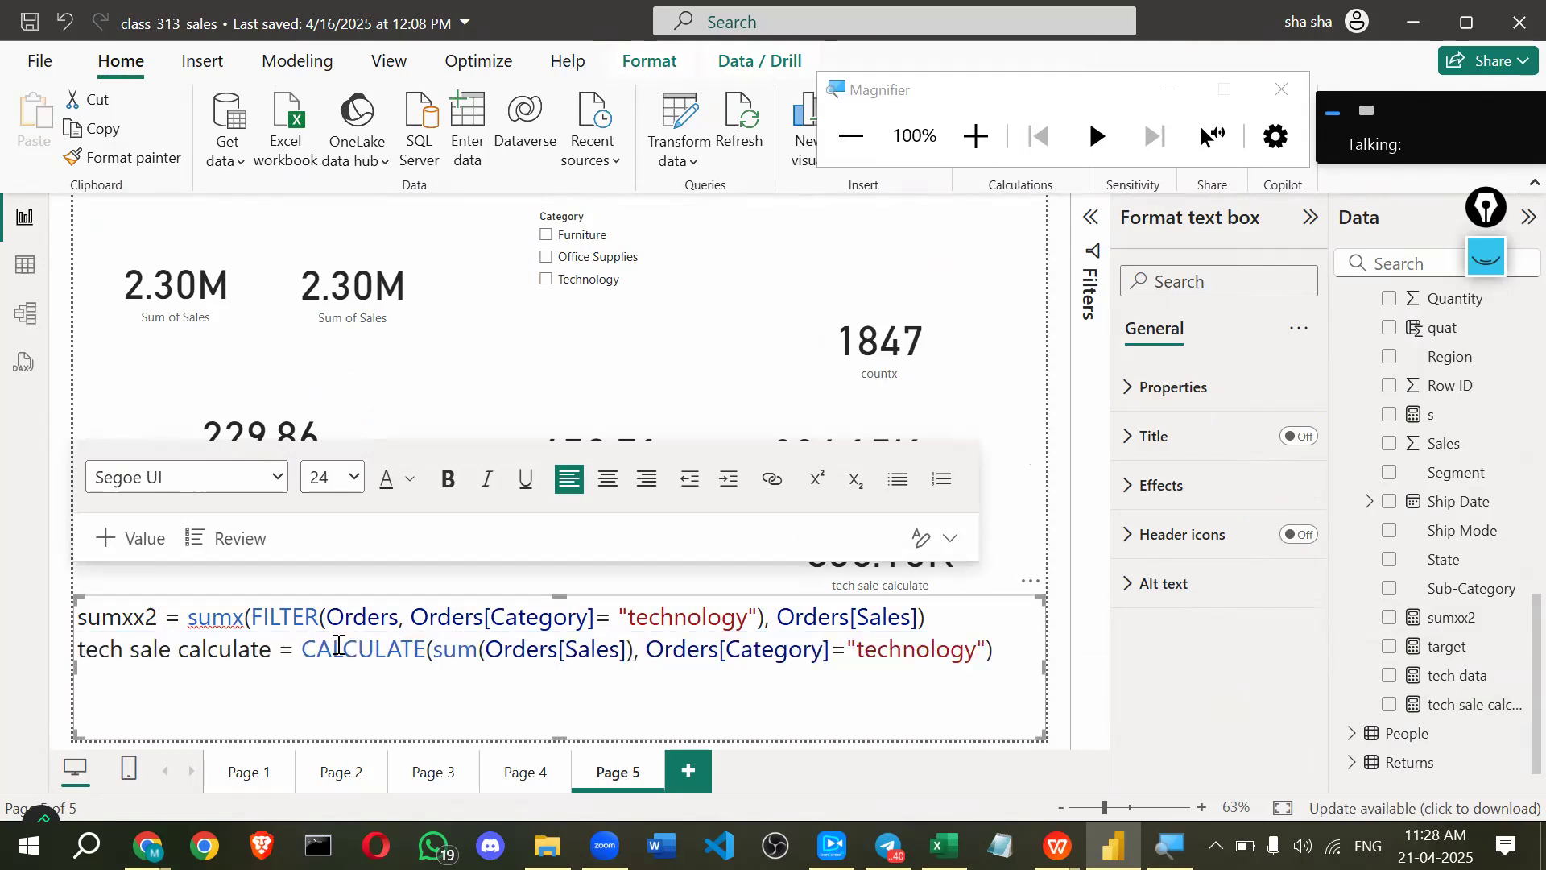
key(BackSpace)
key(BackSpace)
key(BackSpace)
key(BackSpace)
key(BackSpace)
key(BackSpace)
key(BackSpace)
key(BackSpace)
key(BackSpace)
key(BackSpace)
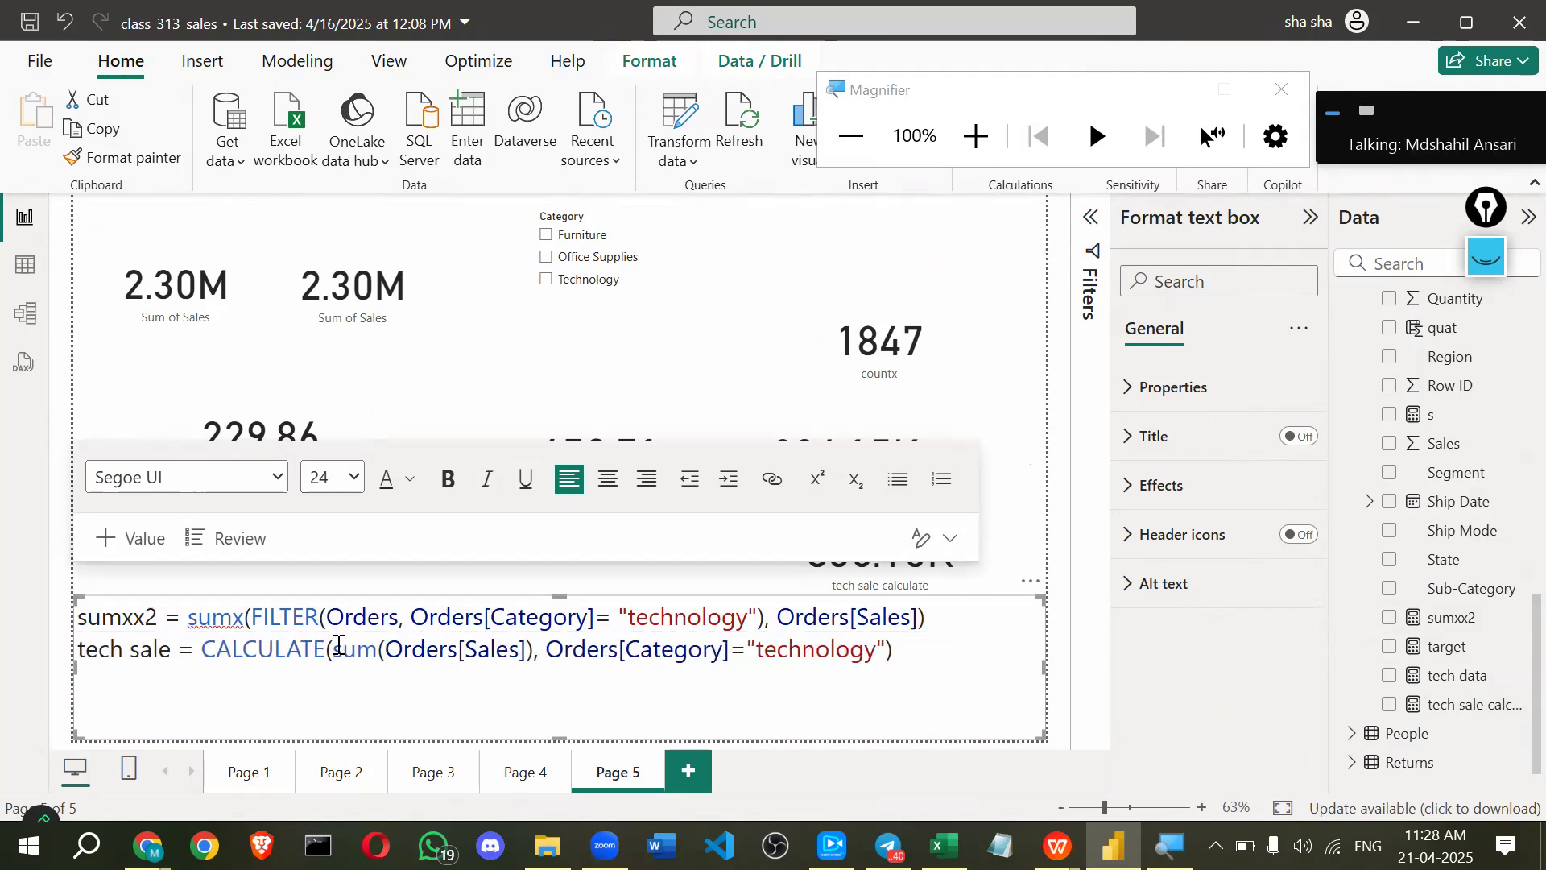
key(BackSpace)
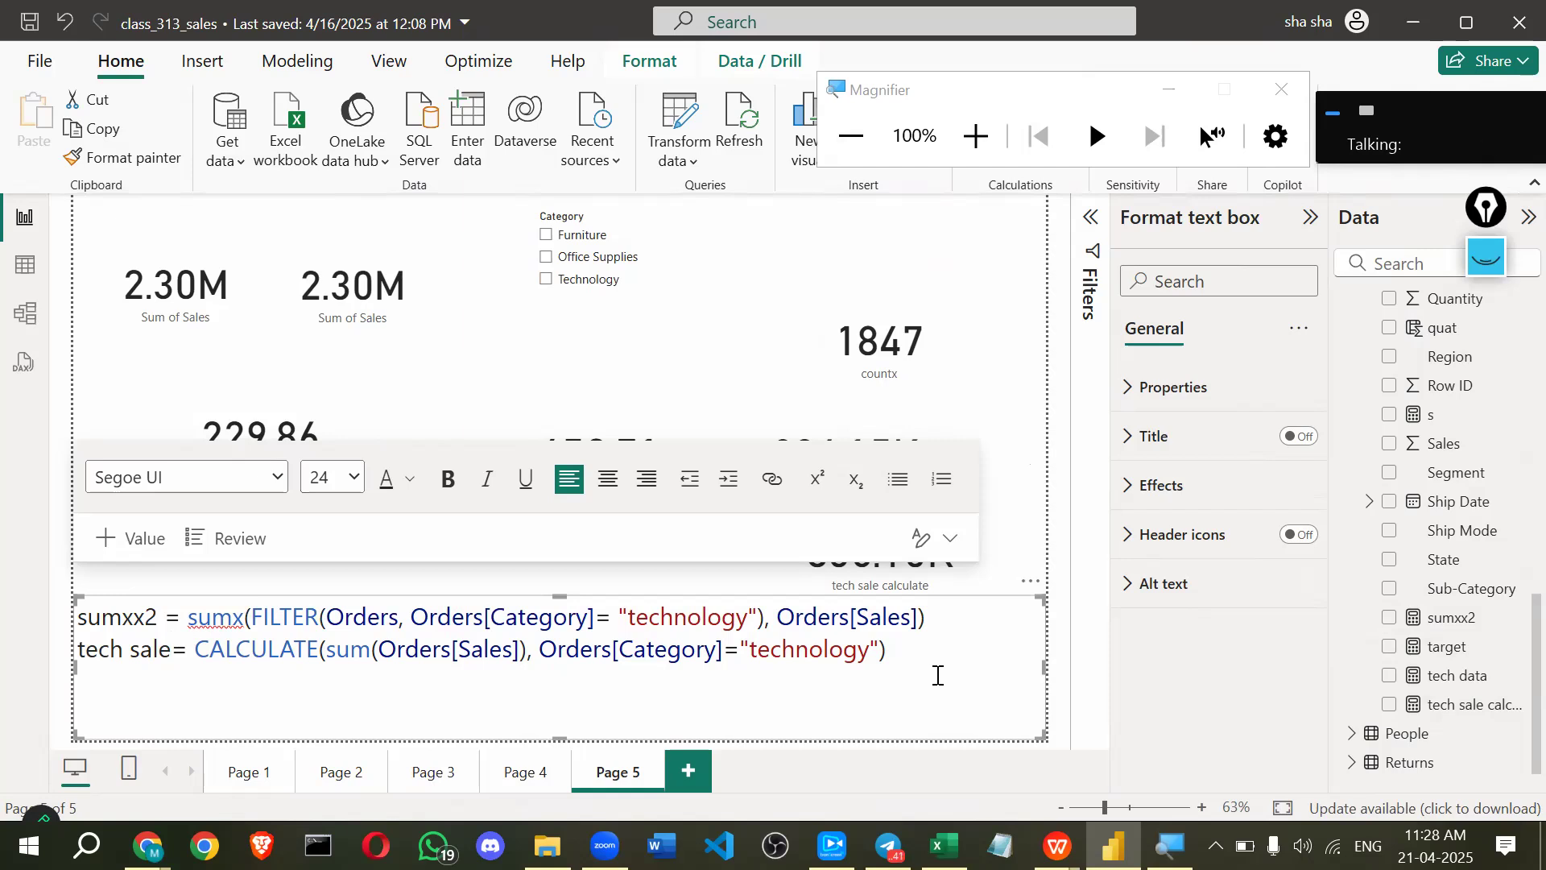
drag(197, 649, 878, 649)
click(348, 644)
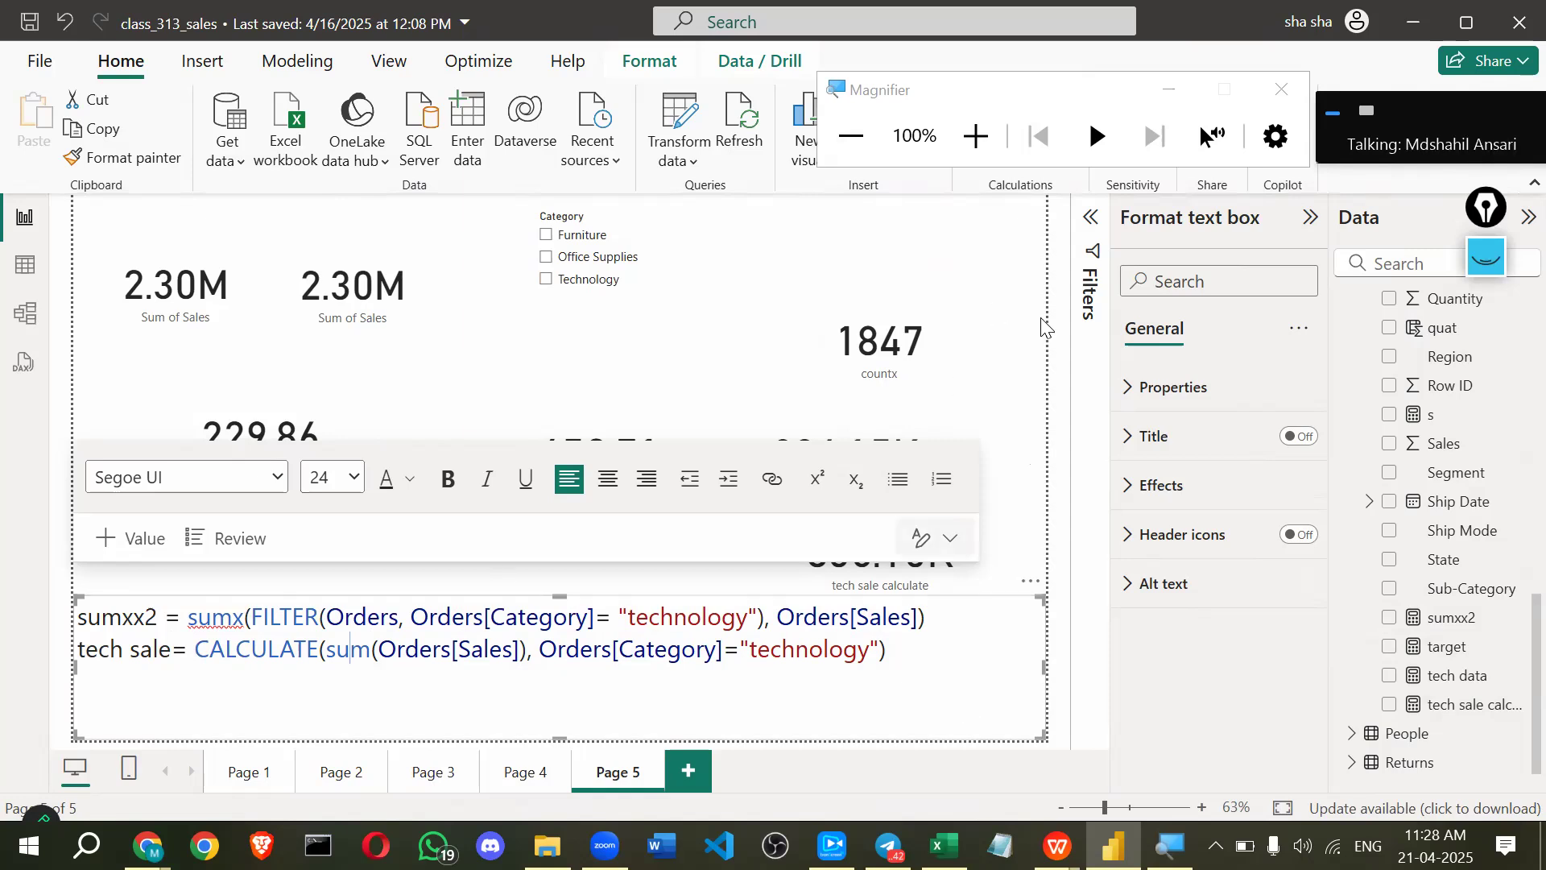
click(1045, 348)
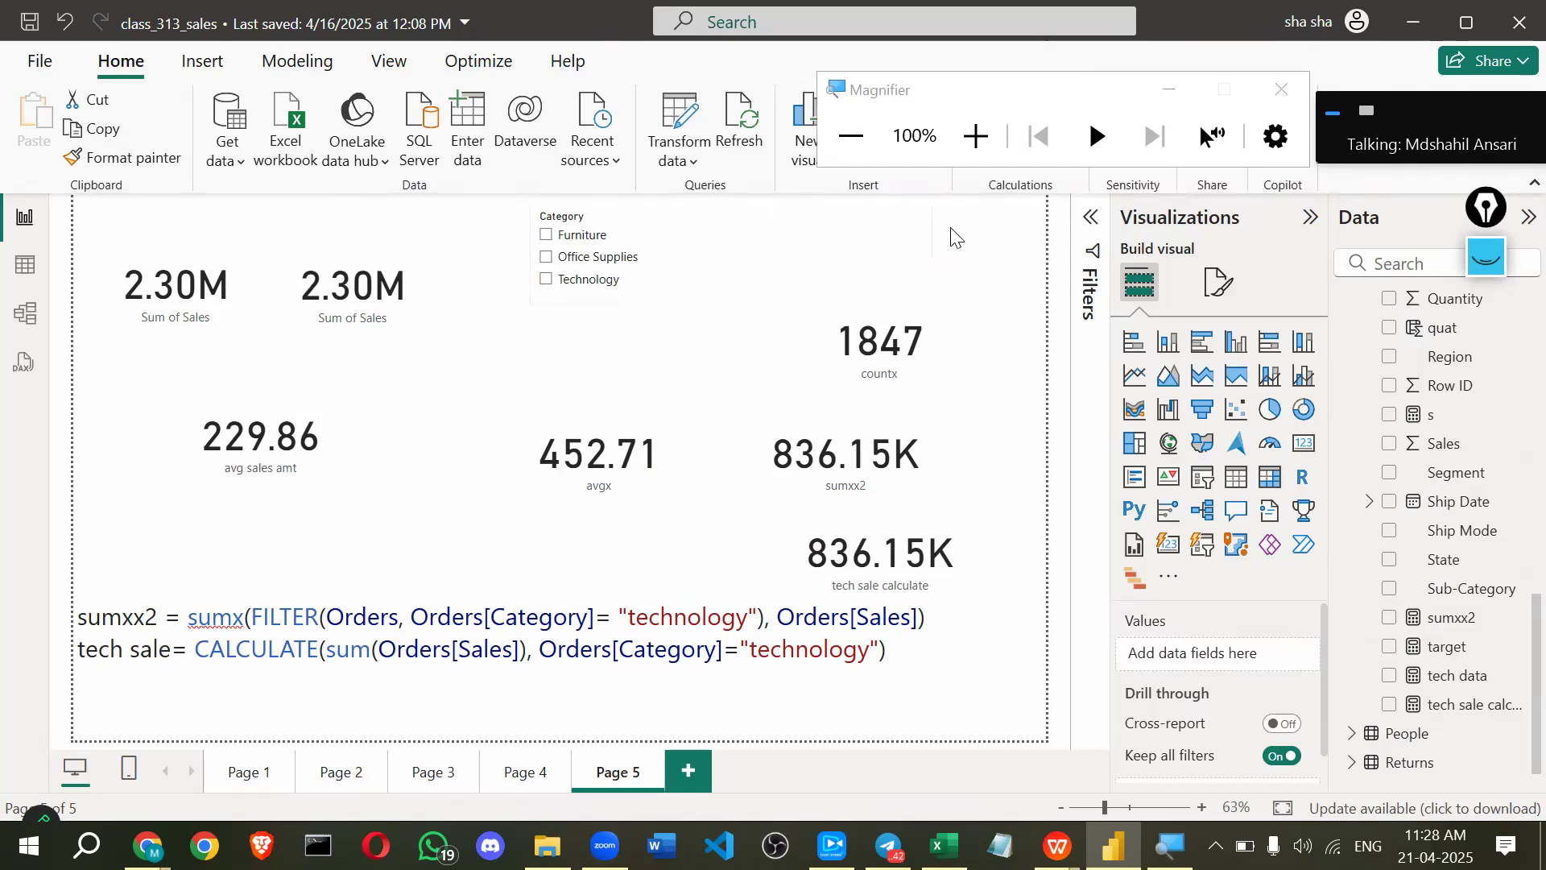
- Narrow the Category slicer to just fit its category names and deselect it
click(930, 257)
drag(677, 245, 679, 244)
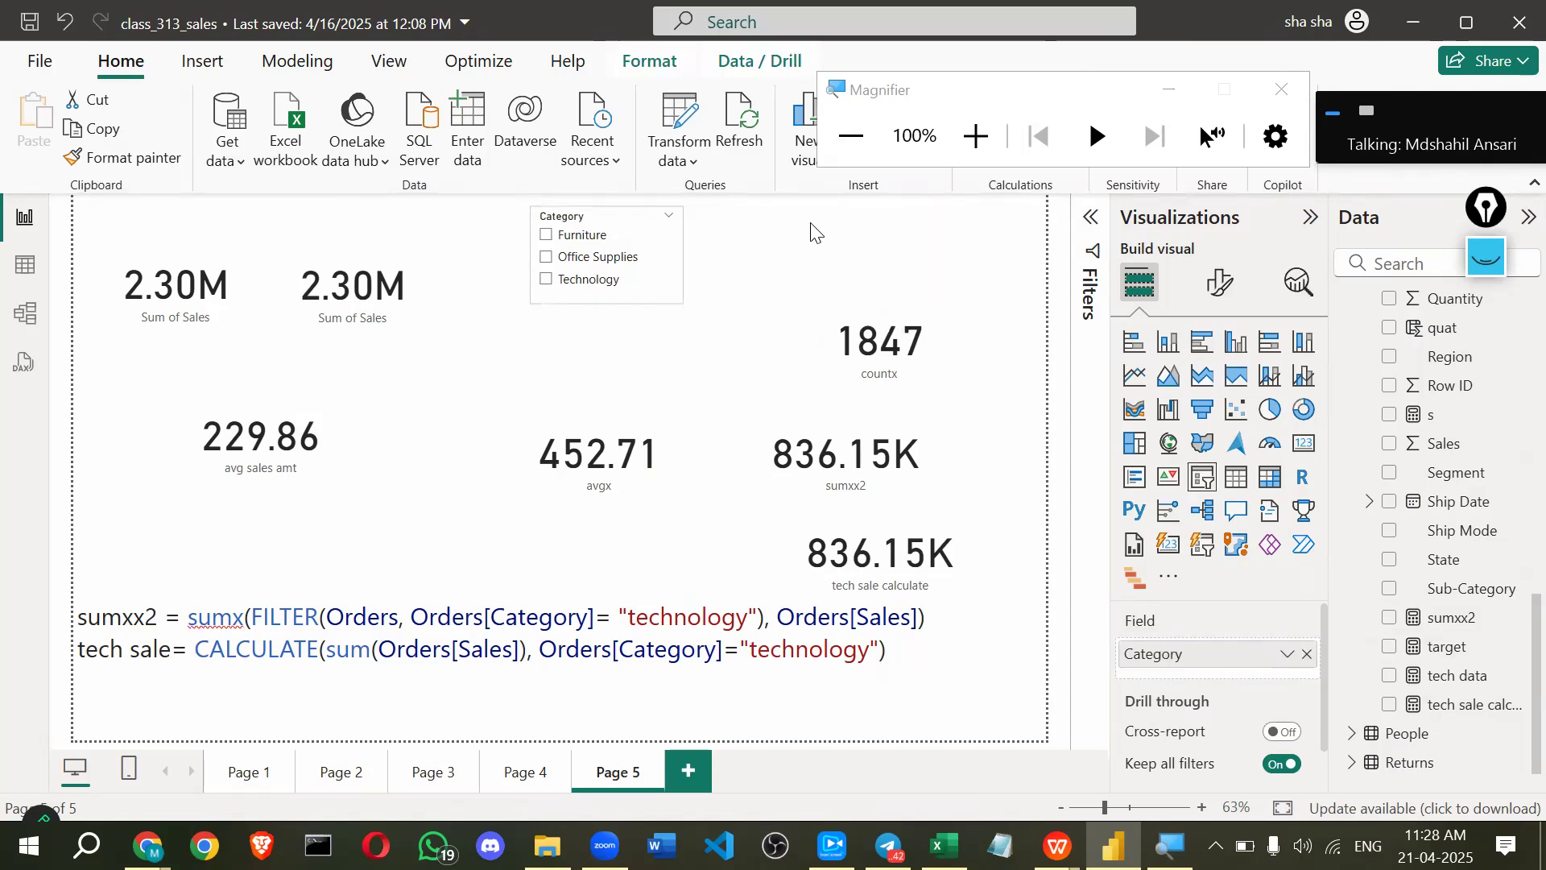
key(Escape)
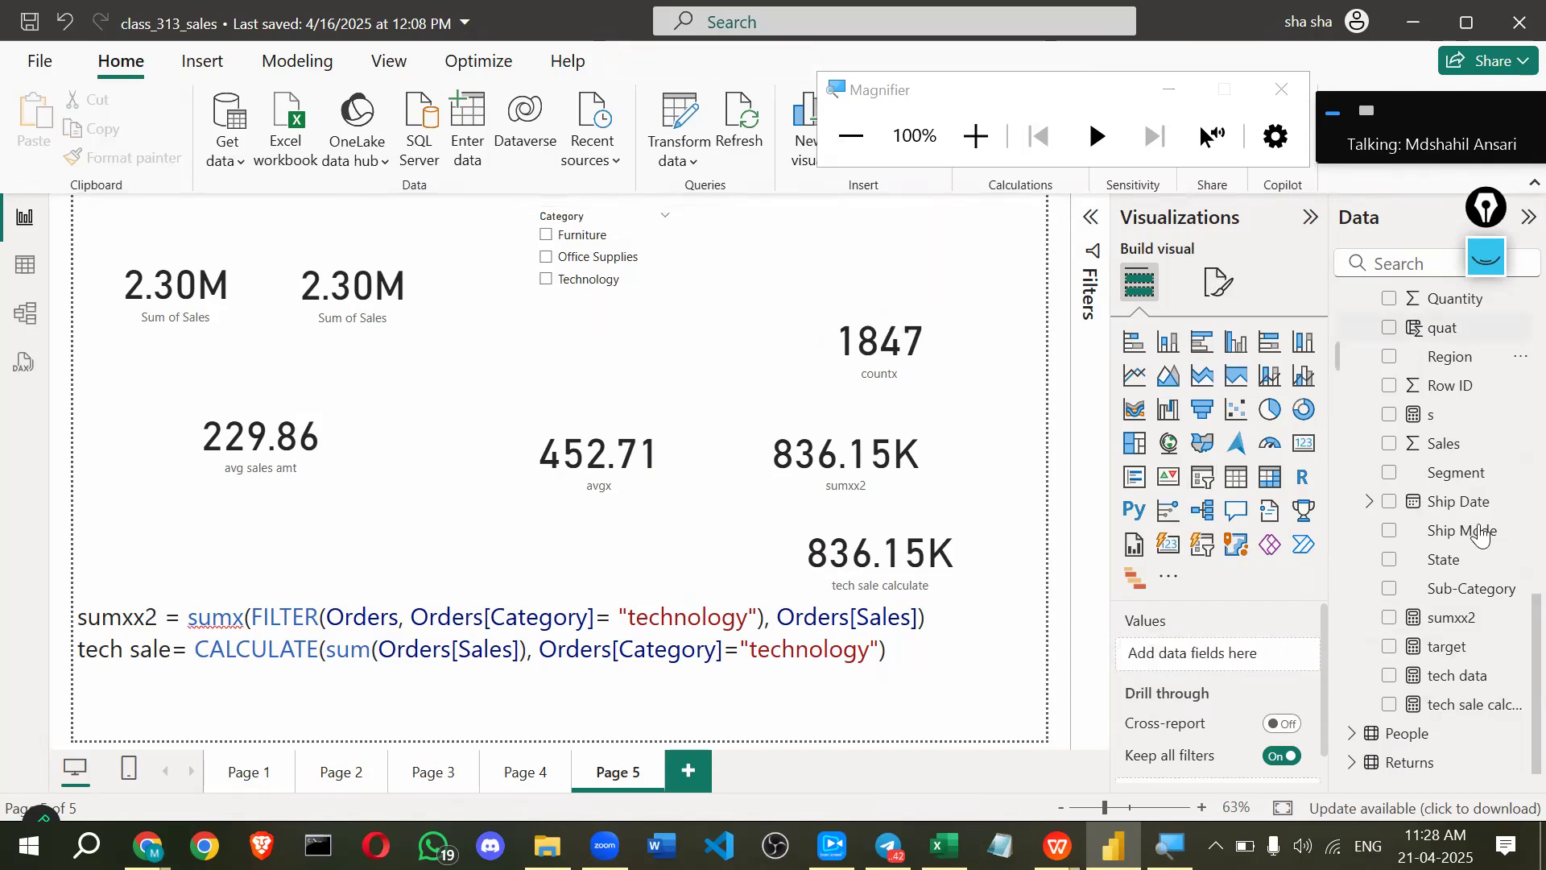
- Add a slicer for the Region field from the Orders table and place it beside the Category slicer
scroll(1417, 515, up, 5)
scroll(1369, 636, up, 5)
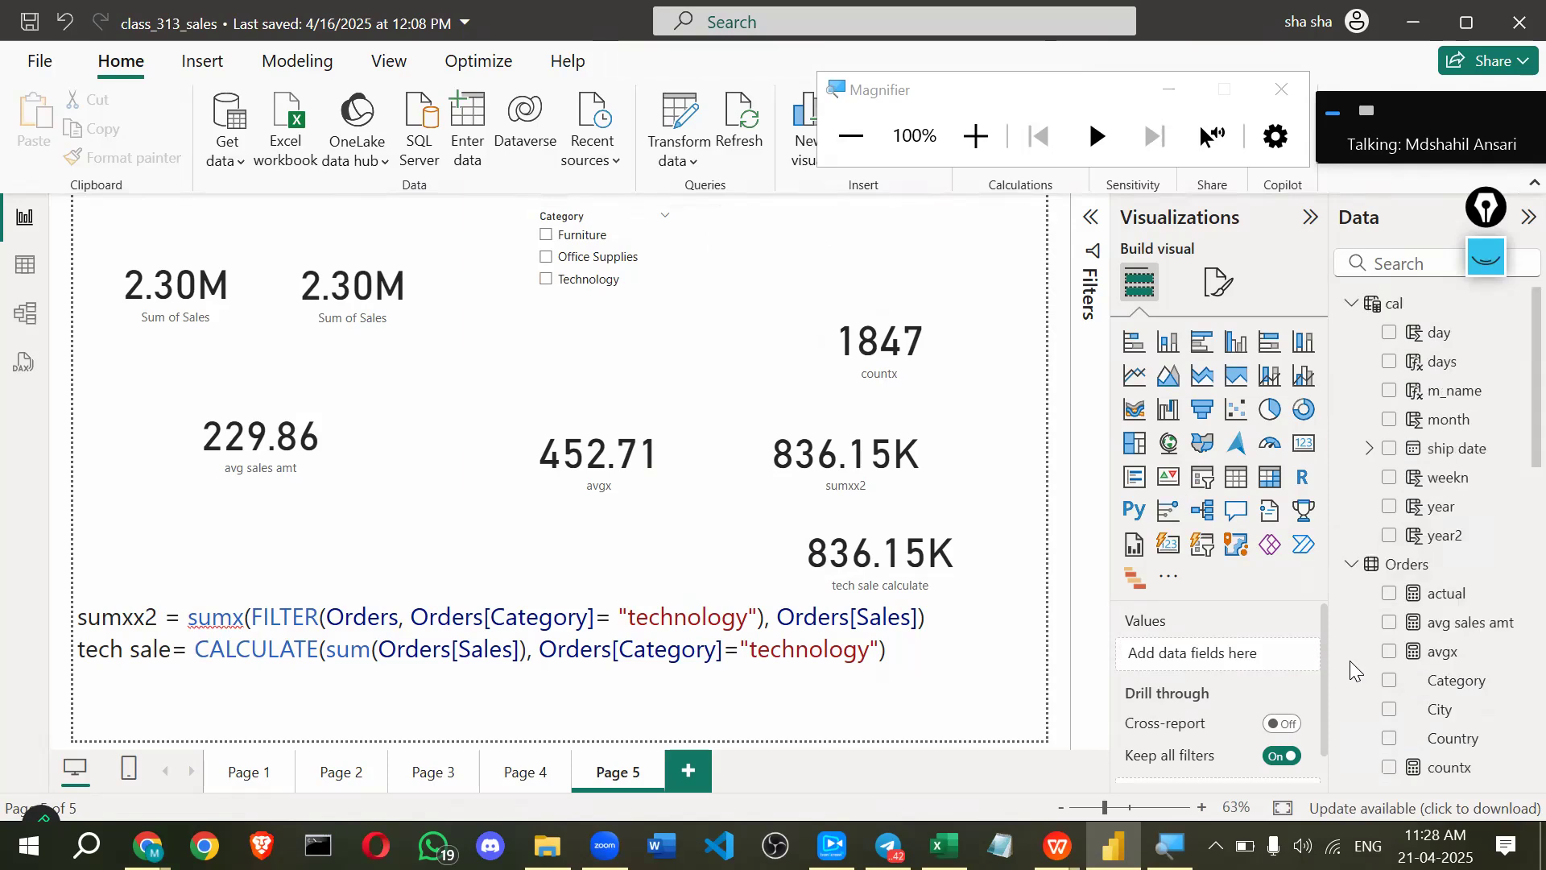
scroll(1502, 644, down, 5)
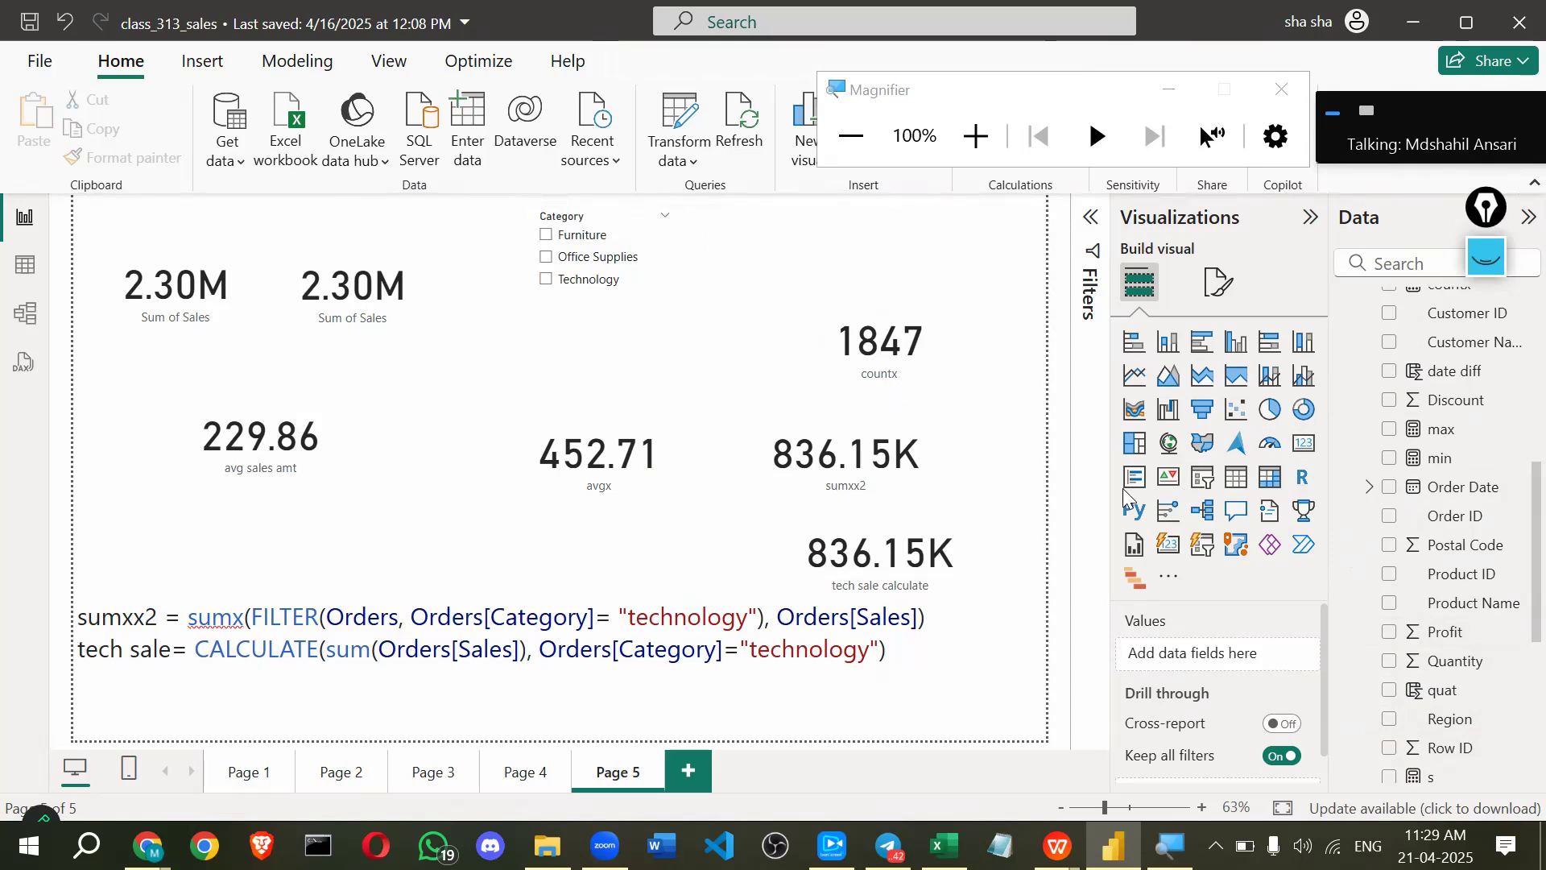
drag(1449, 718, 1222, 654)
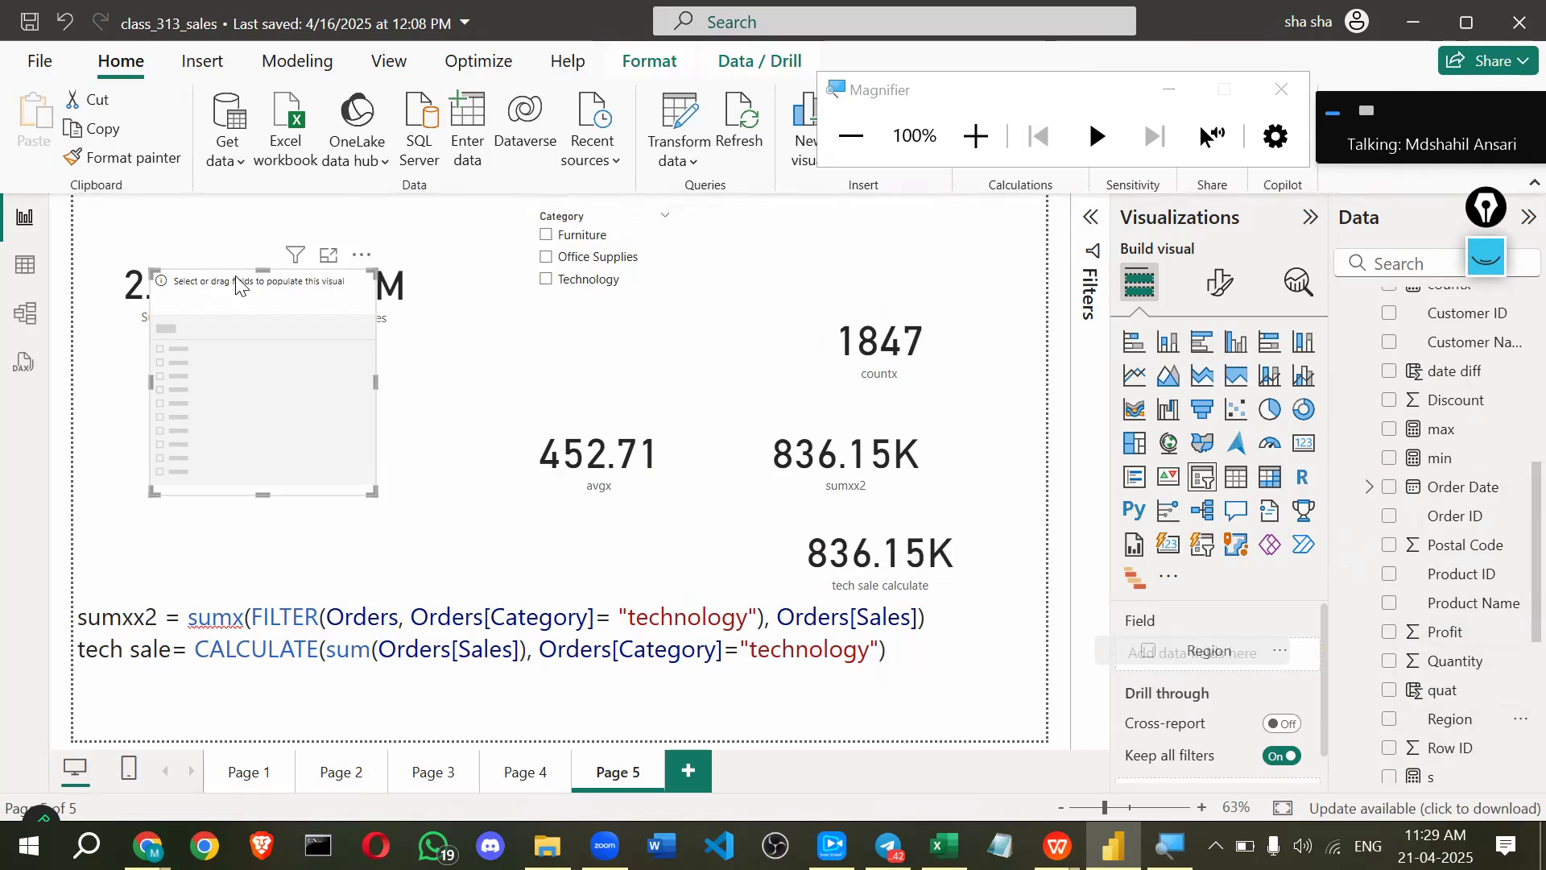
drag(771, 239, 826, 287)
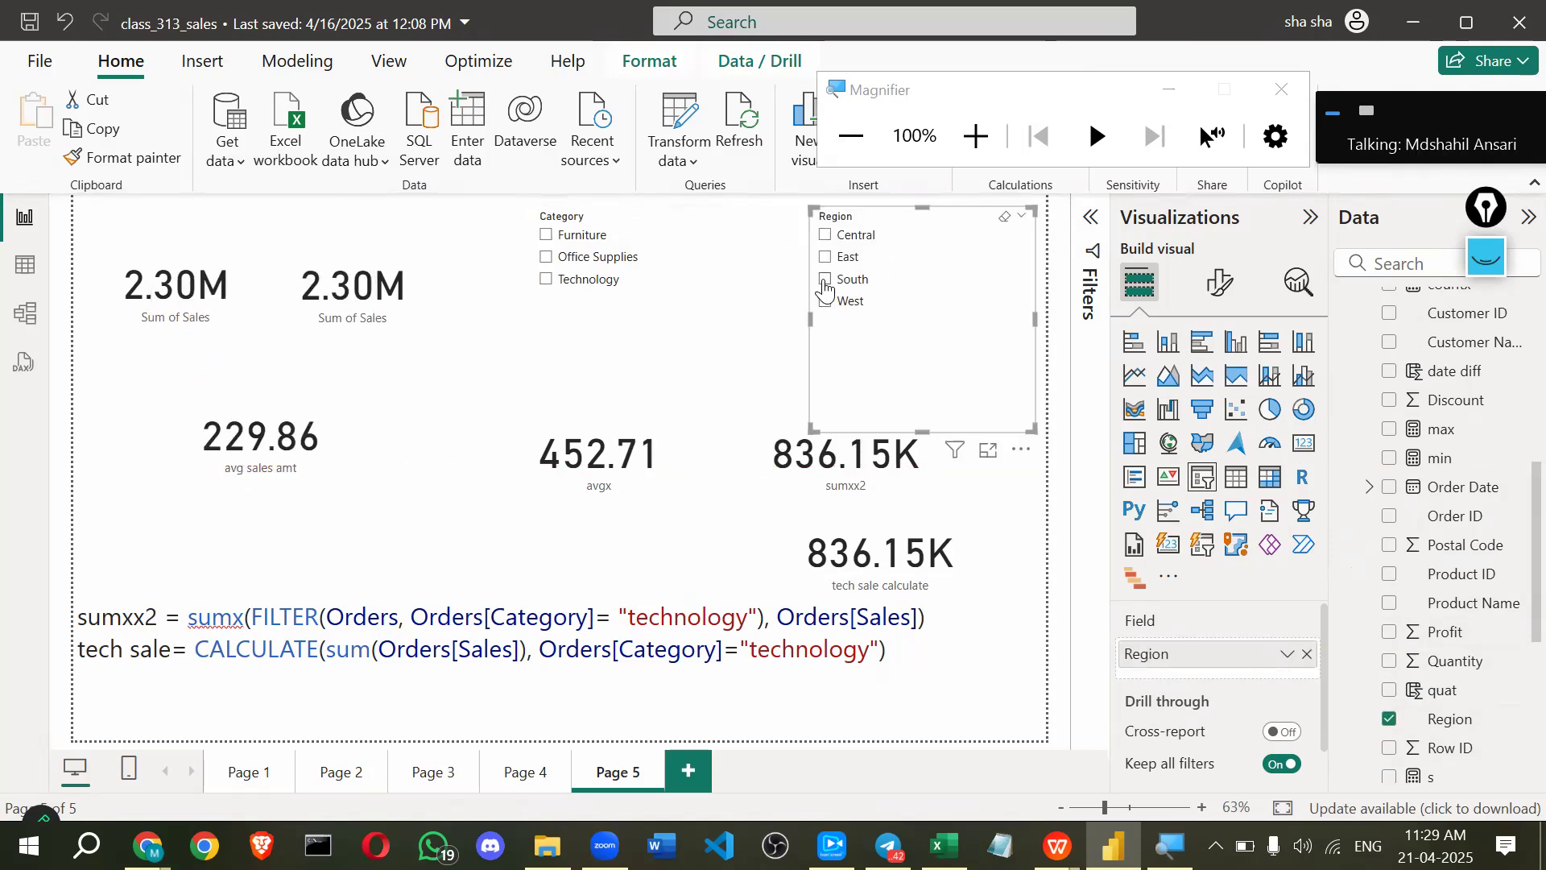
- Select South in the Region slicer and reduce the heights of that slicer and the countx card beneath it
click(824, 280)
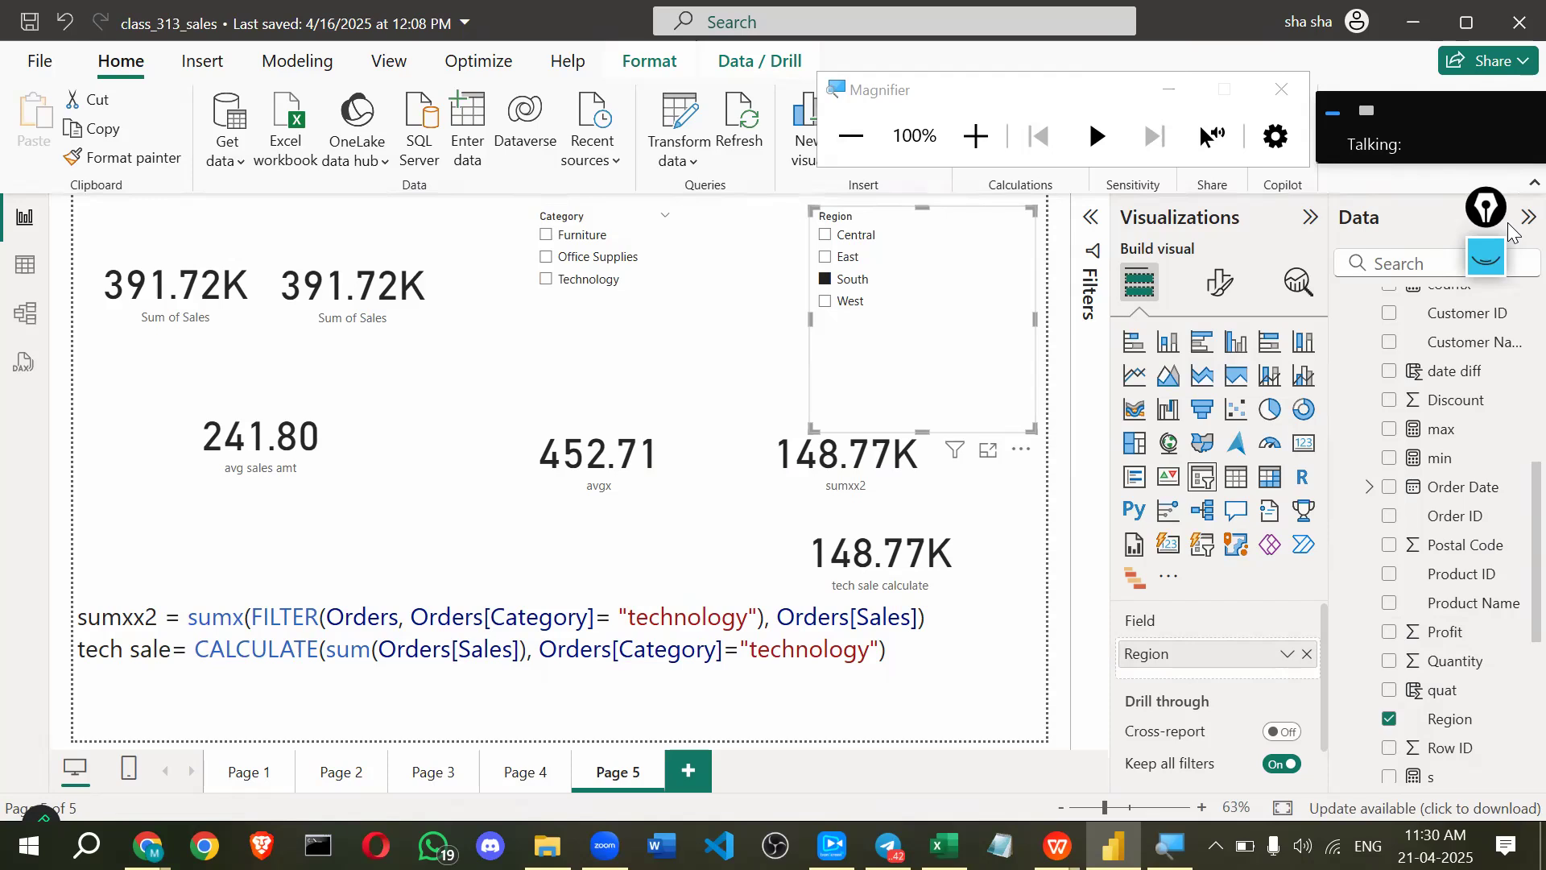
drag(923, 429, 928, 314)
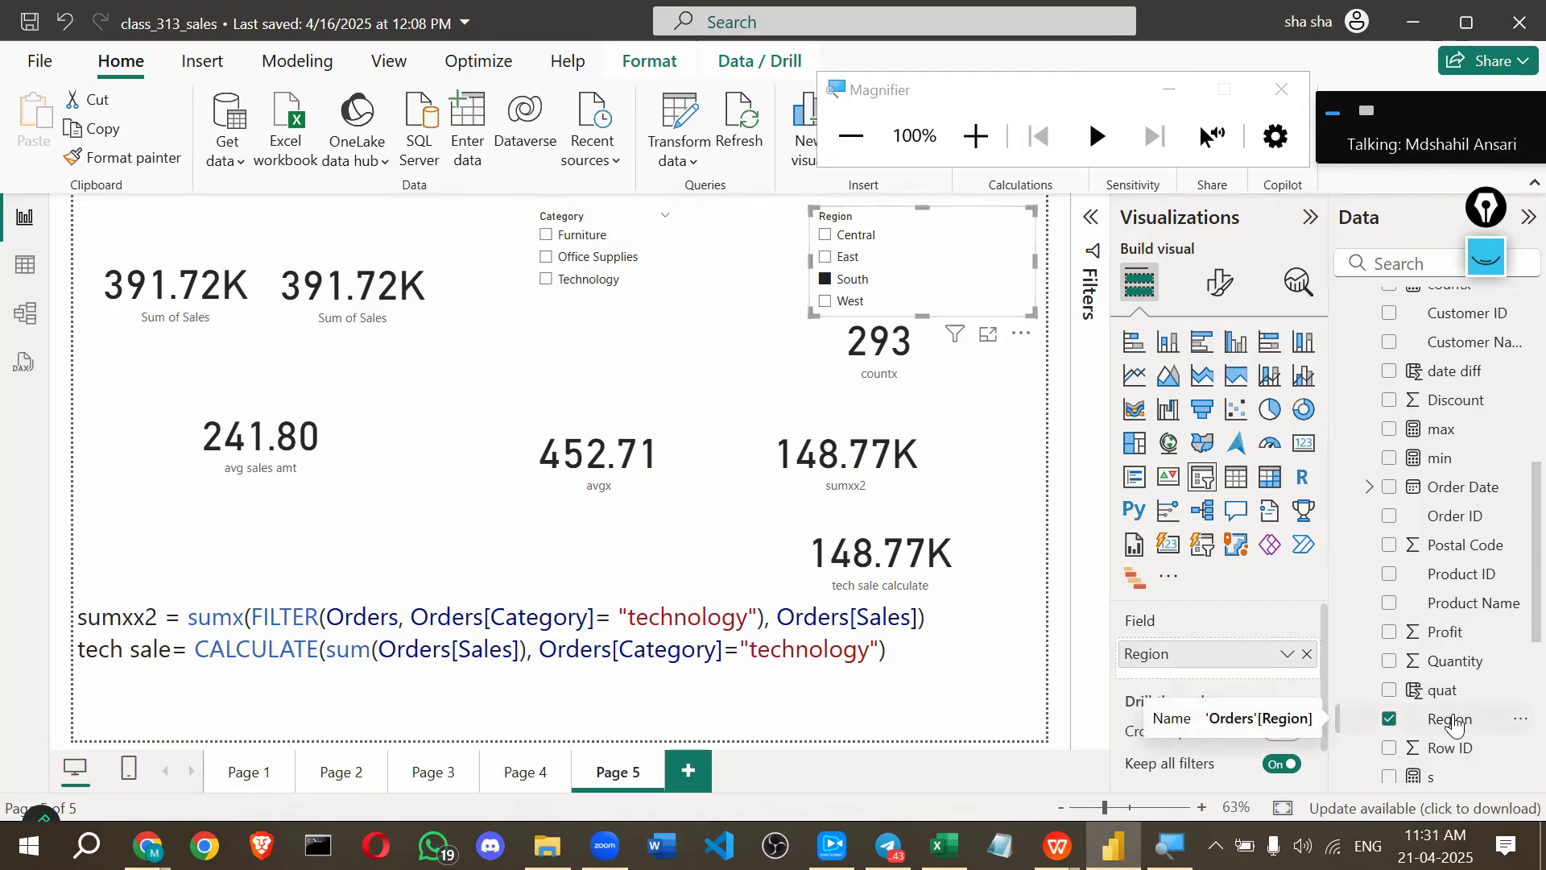
scroll(1437, 642, down, 5)
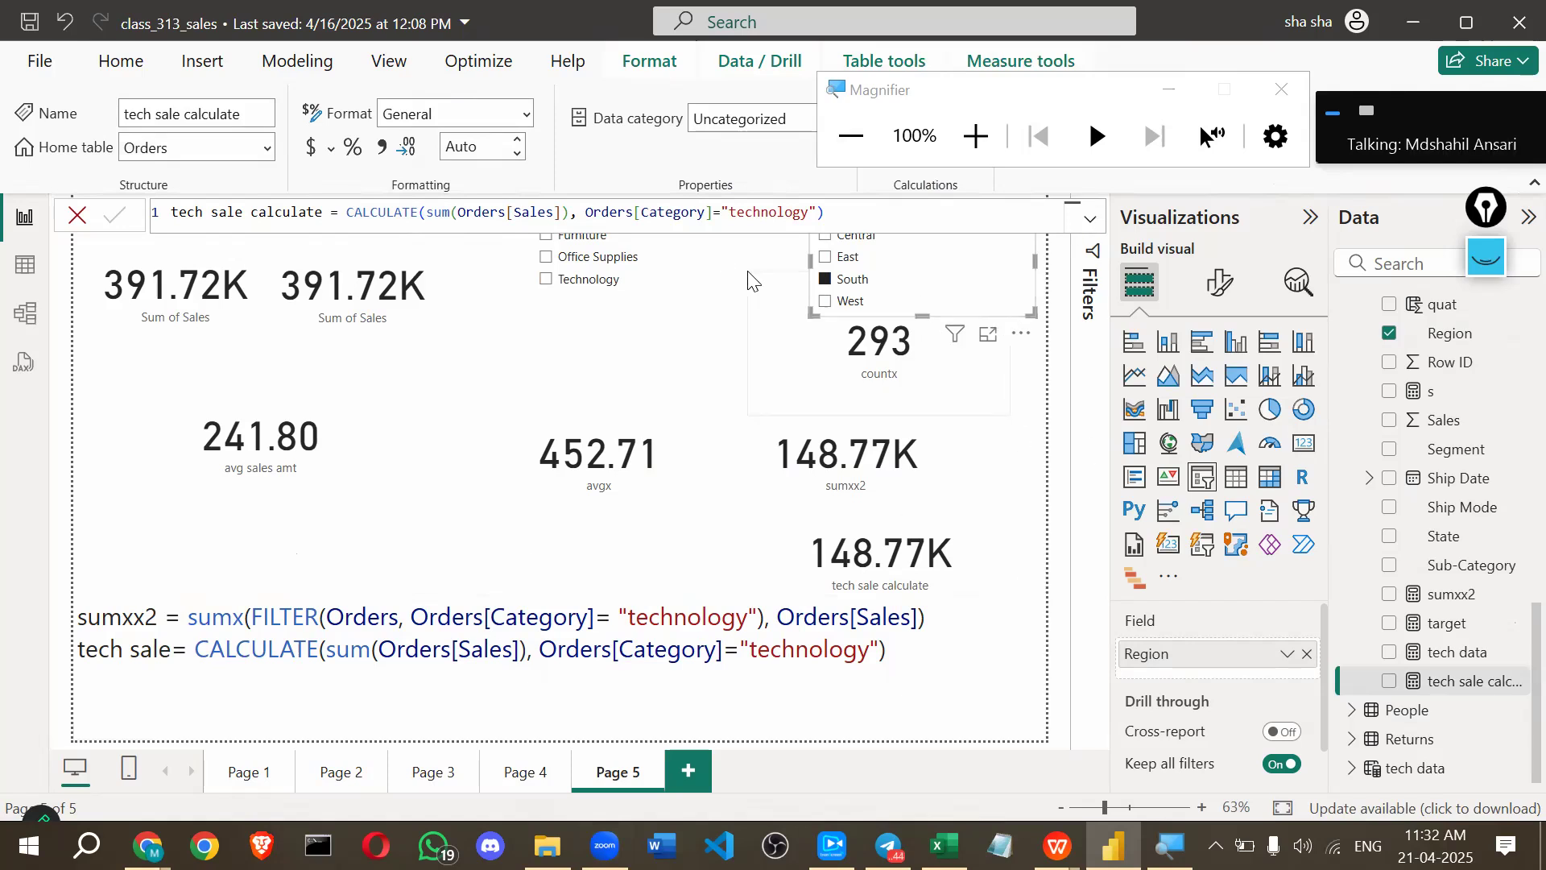
click(753, 291)
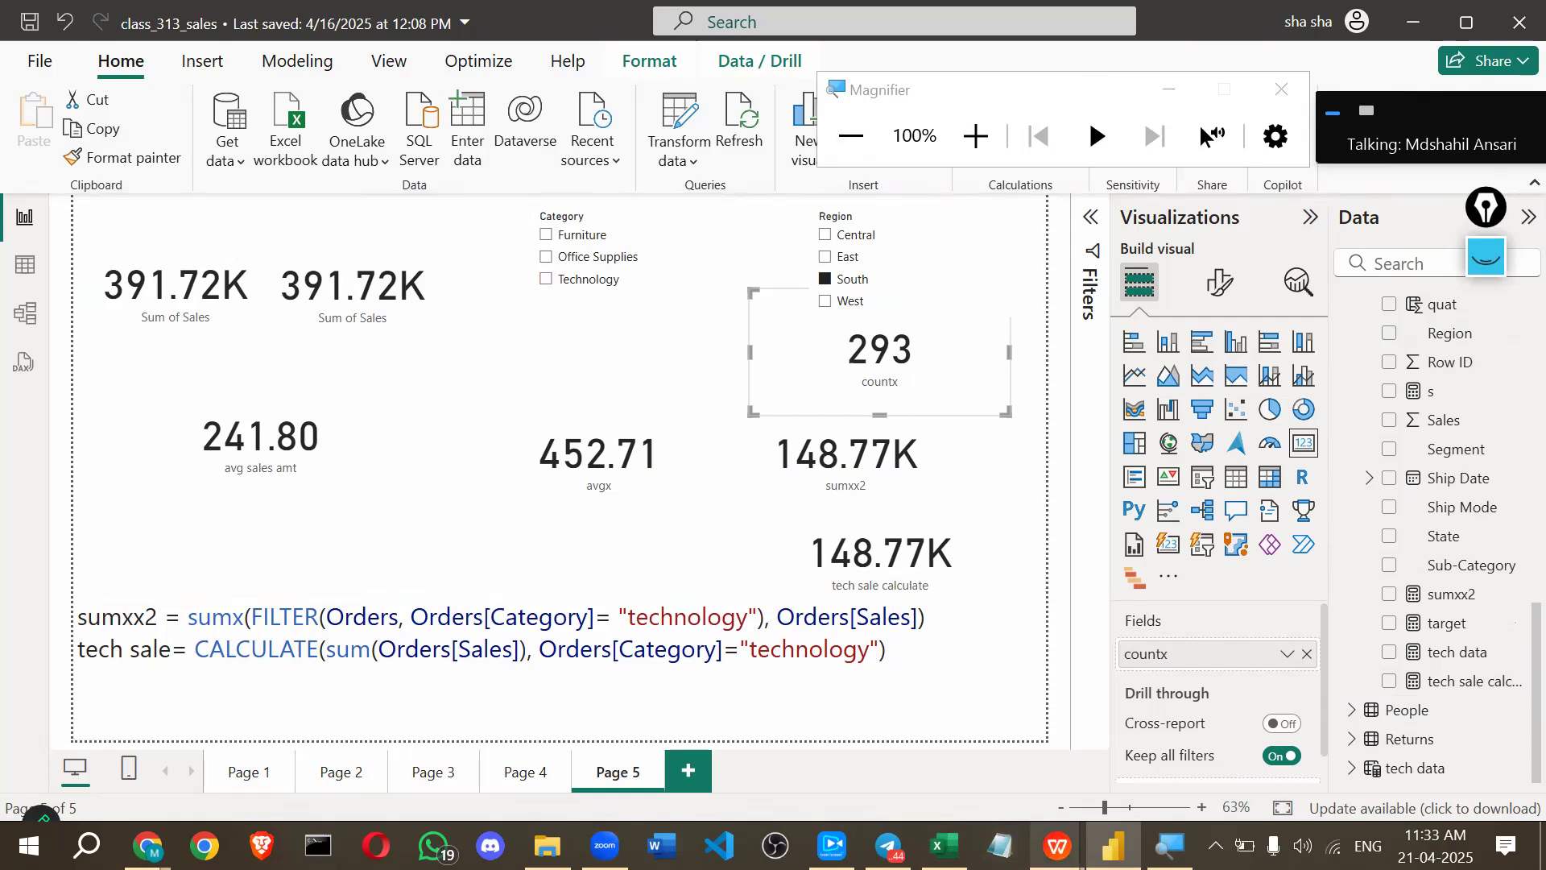
- Switch to WPS Office and review the Sales and Profit Analysis questions in the super_store_Sales and Profit document
mouse_move(1057, 846)
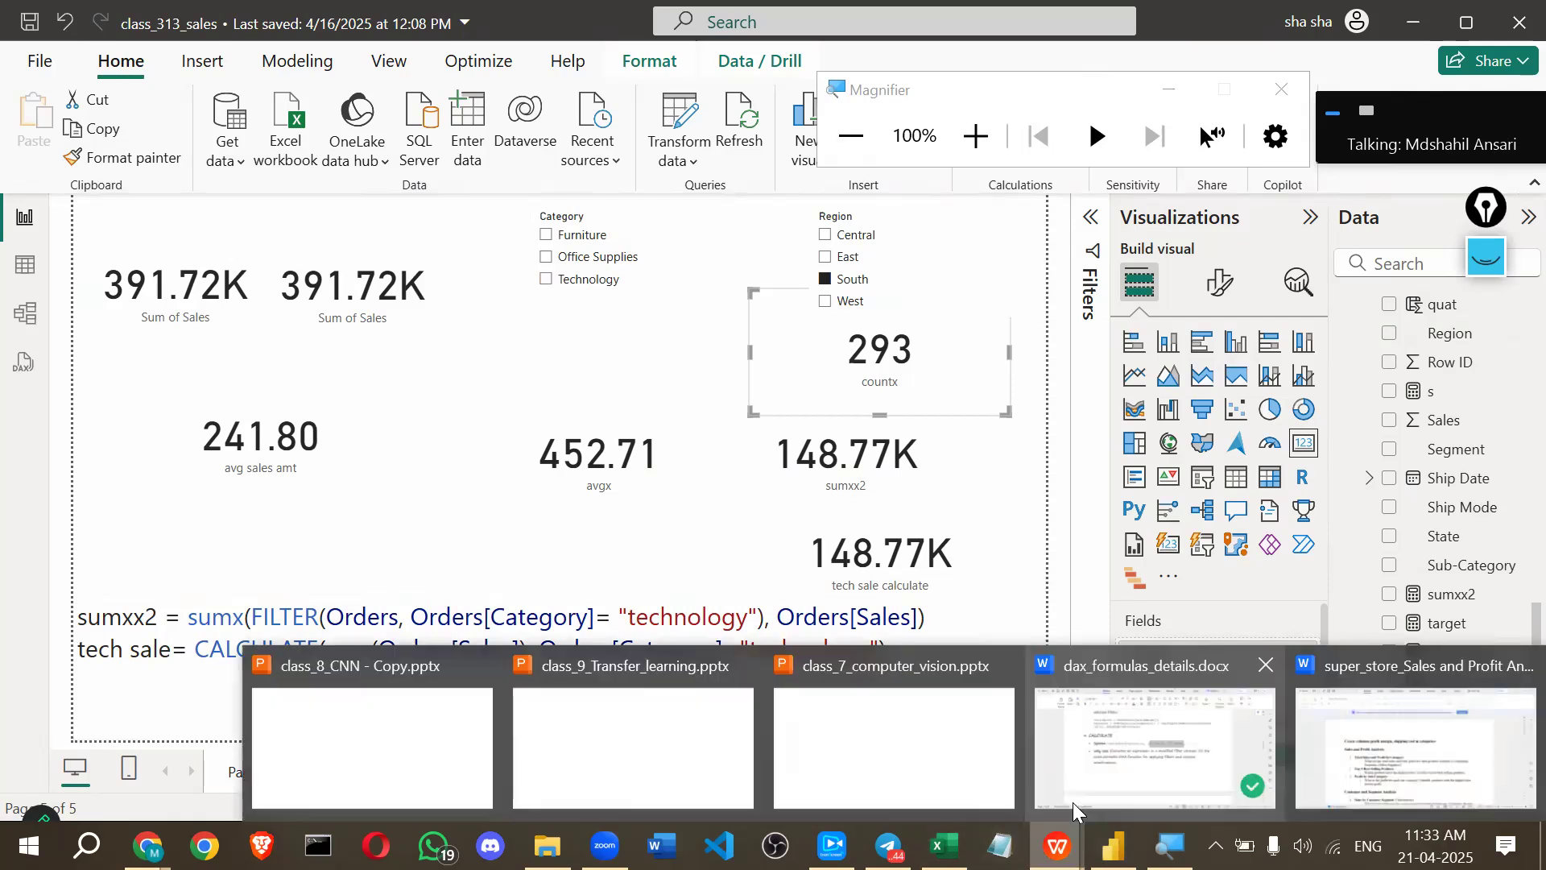
click(1361, 733)
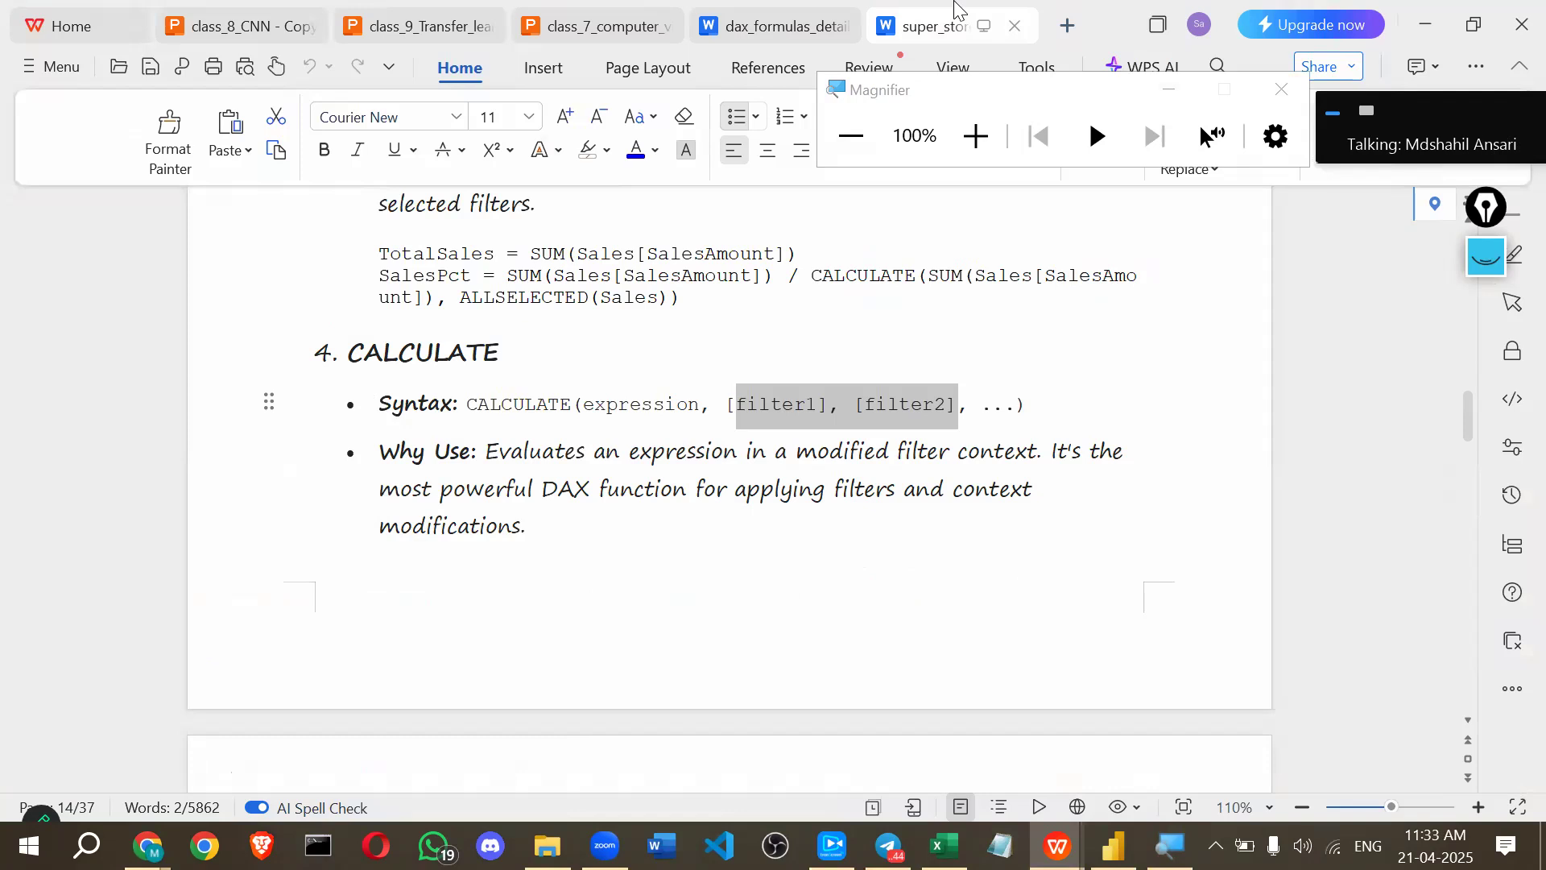
click(809, 22)
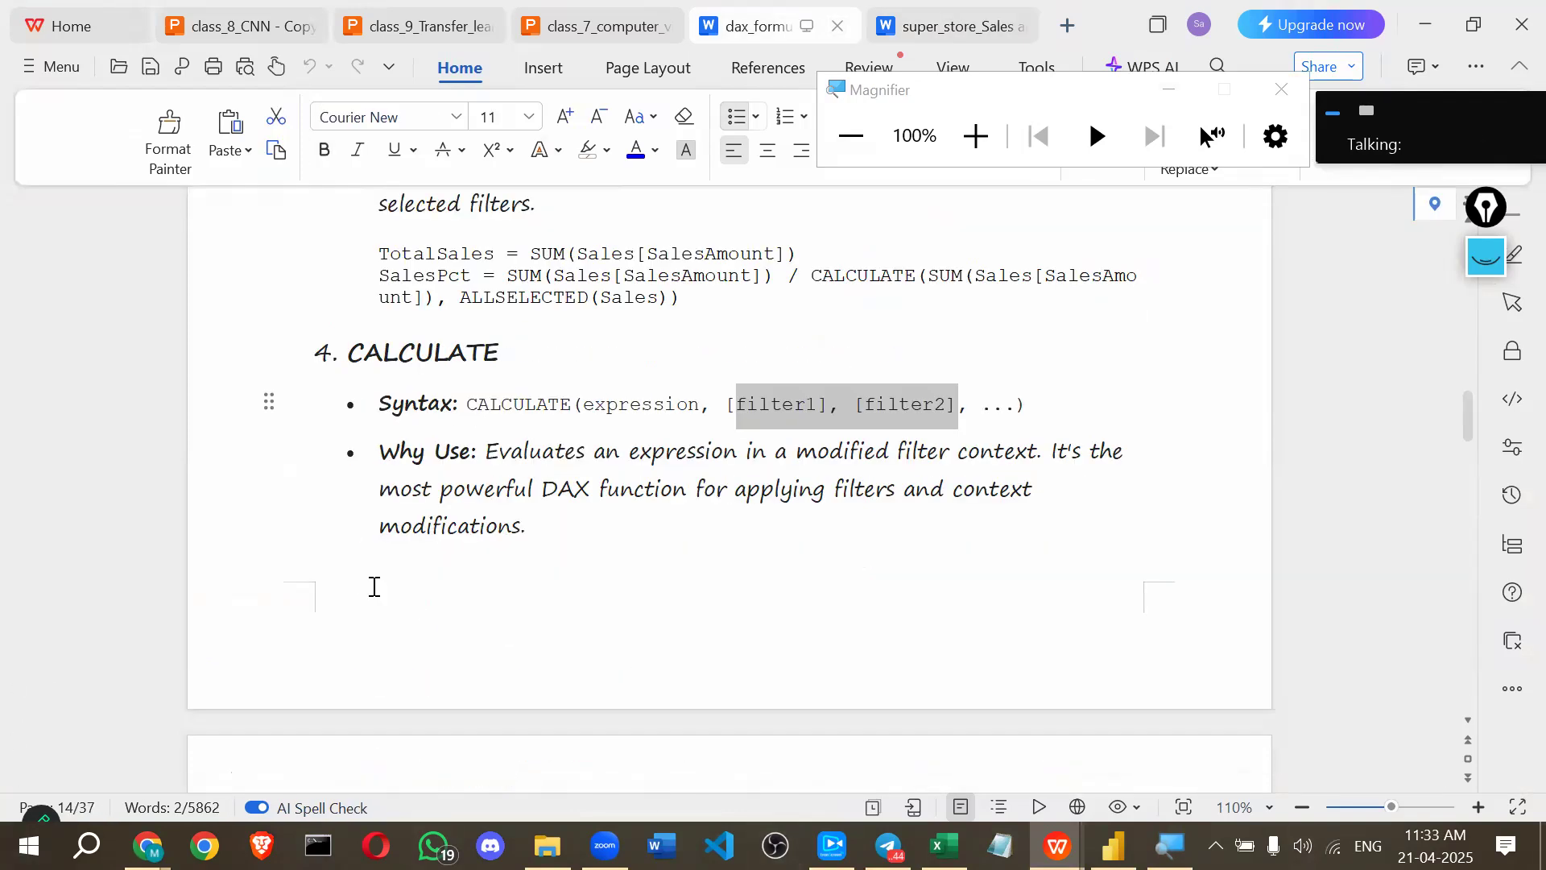
scroll(552, 467, up, 6)
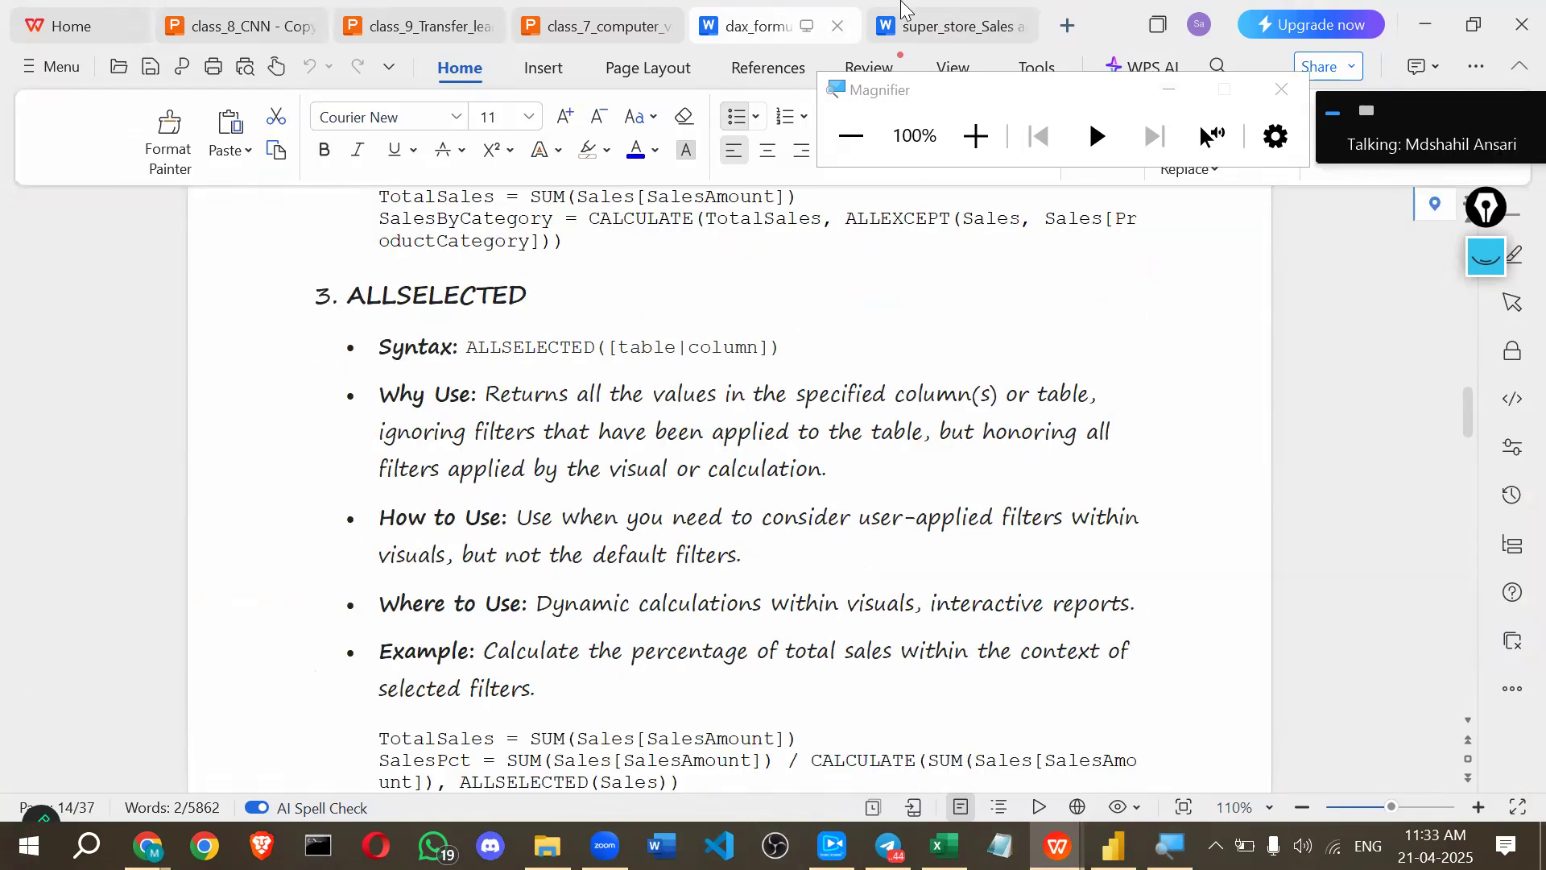
key(ctrl+Tab)
scroll(628, 477, down, 6)
scroll(628, 477, up, 4)
scroll(627, 476, up, 3)
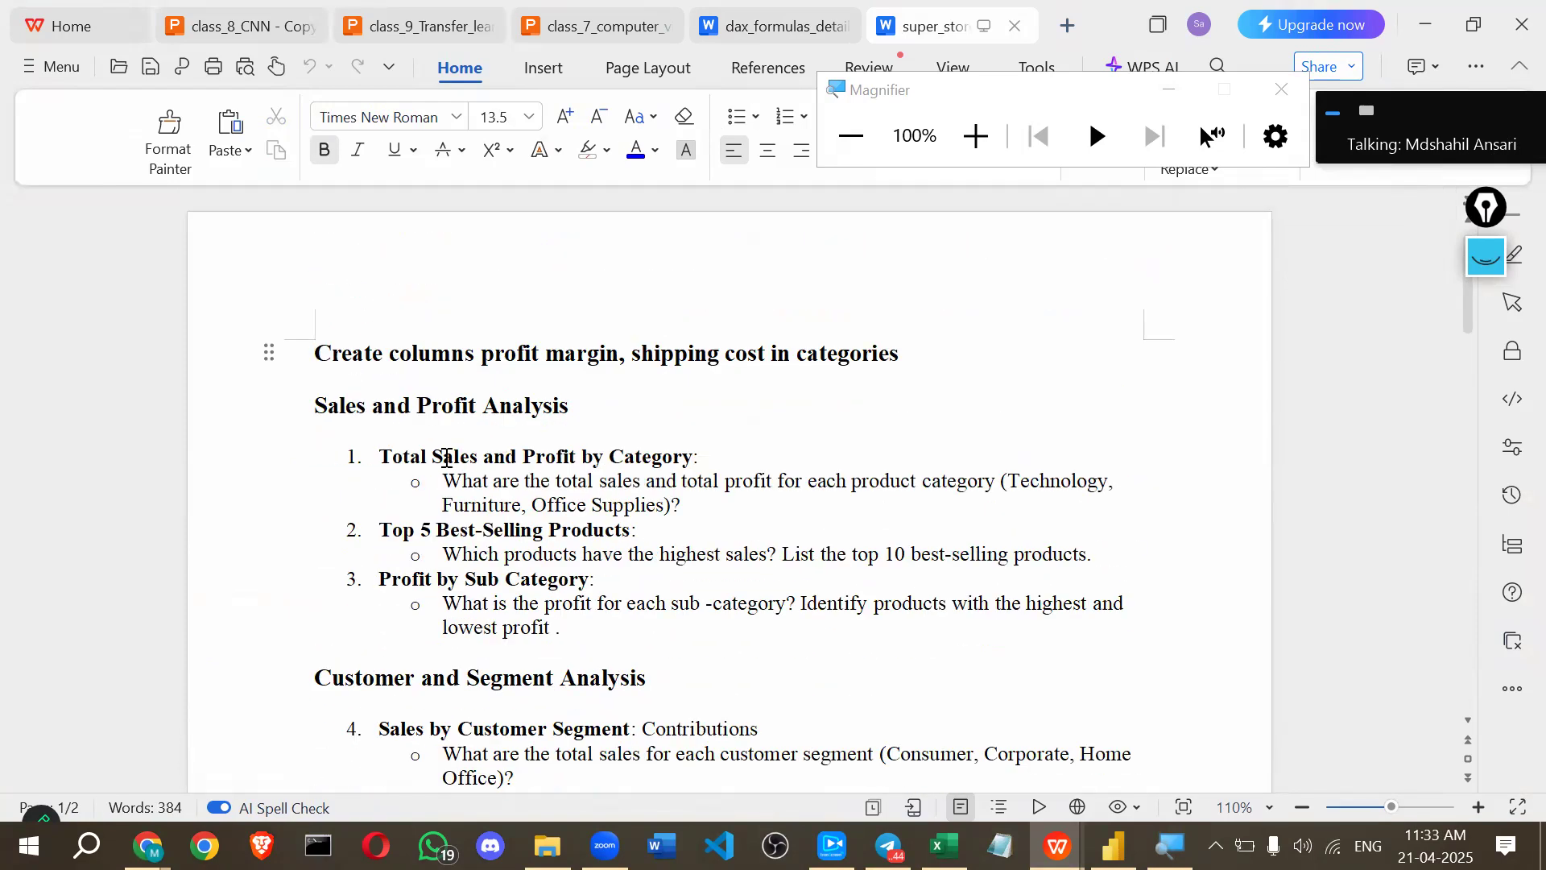
drag(424, 457, 658, 578)
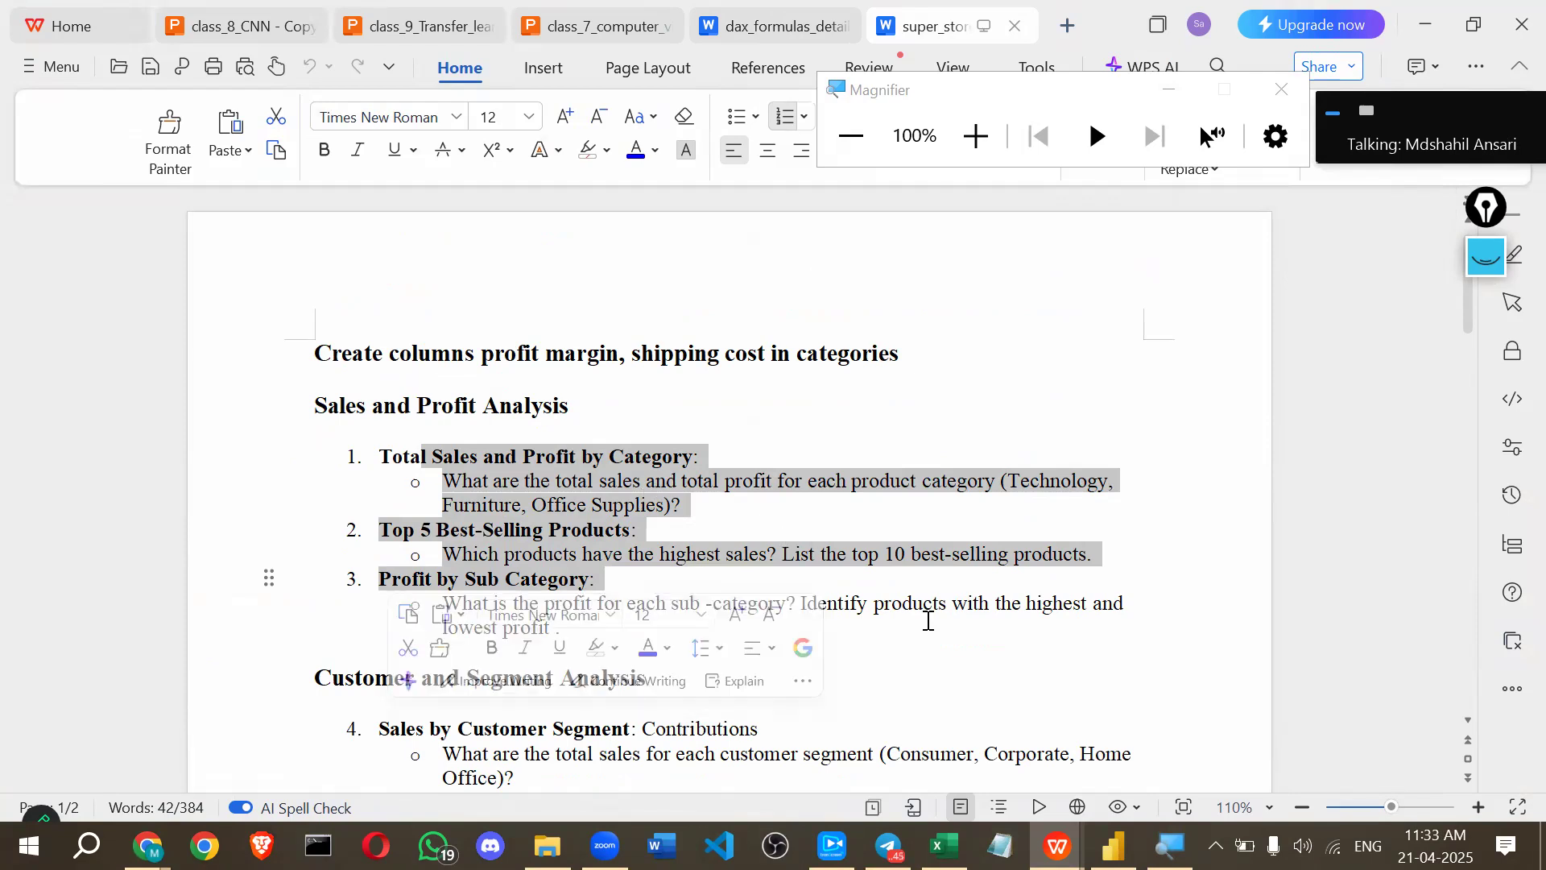
- Switch to the Zoom window and shift the Magnifier window aside from its place over the meeting controls
click(605, 845)
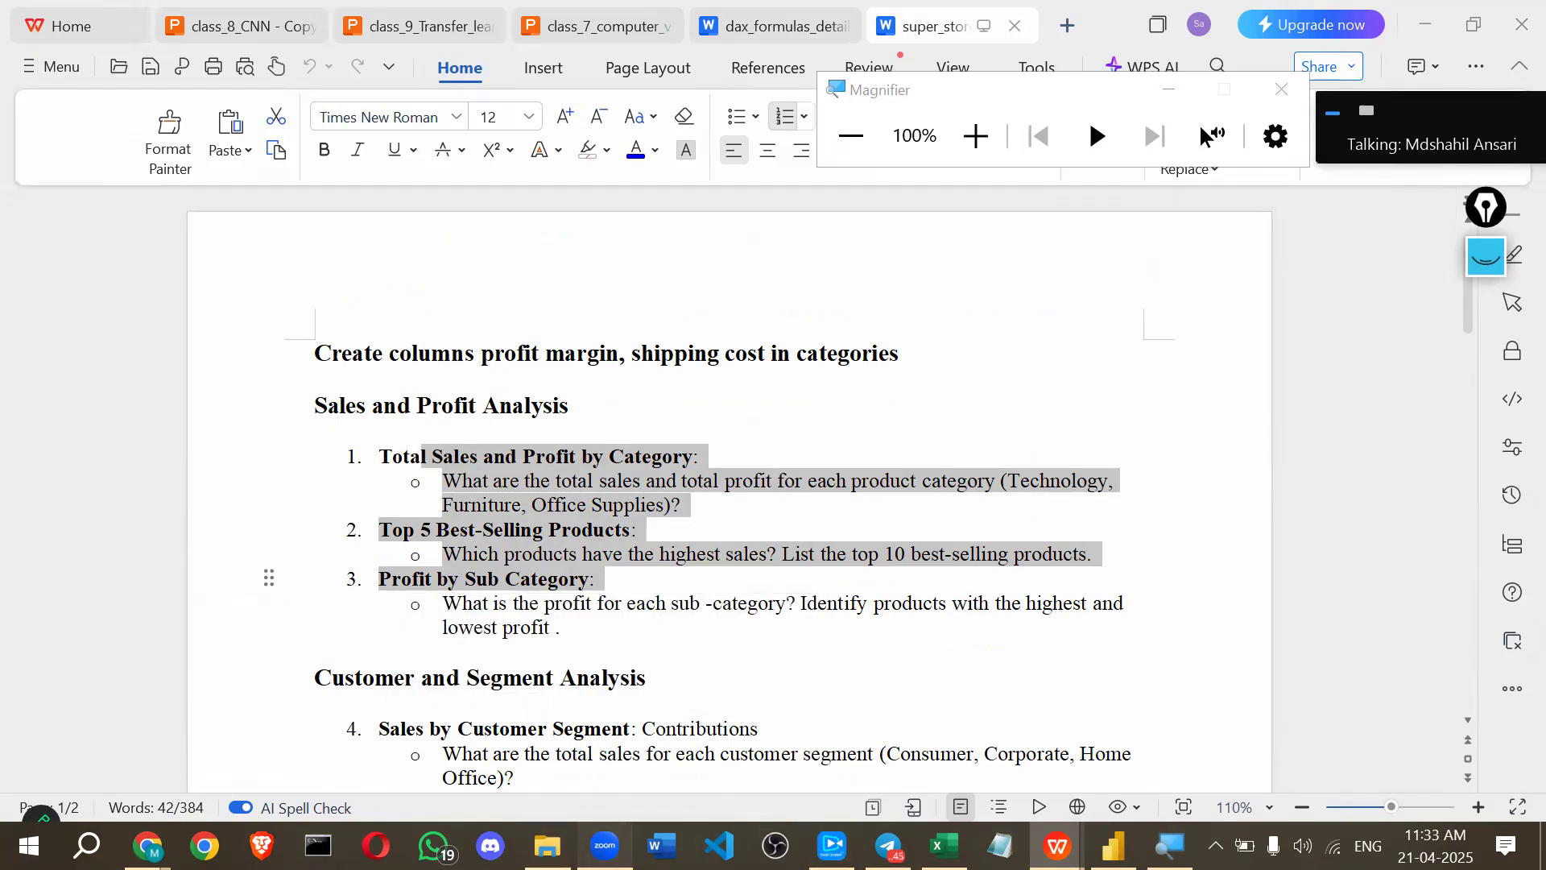
click(471, 396)
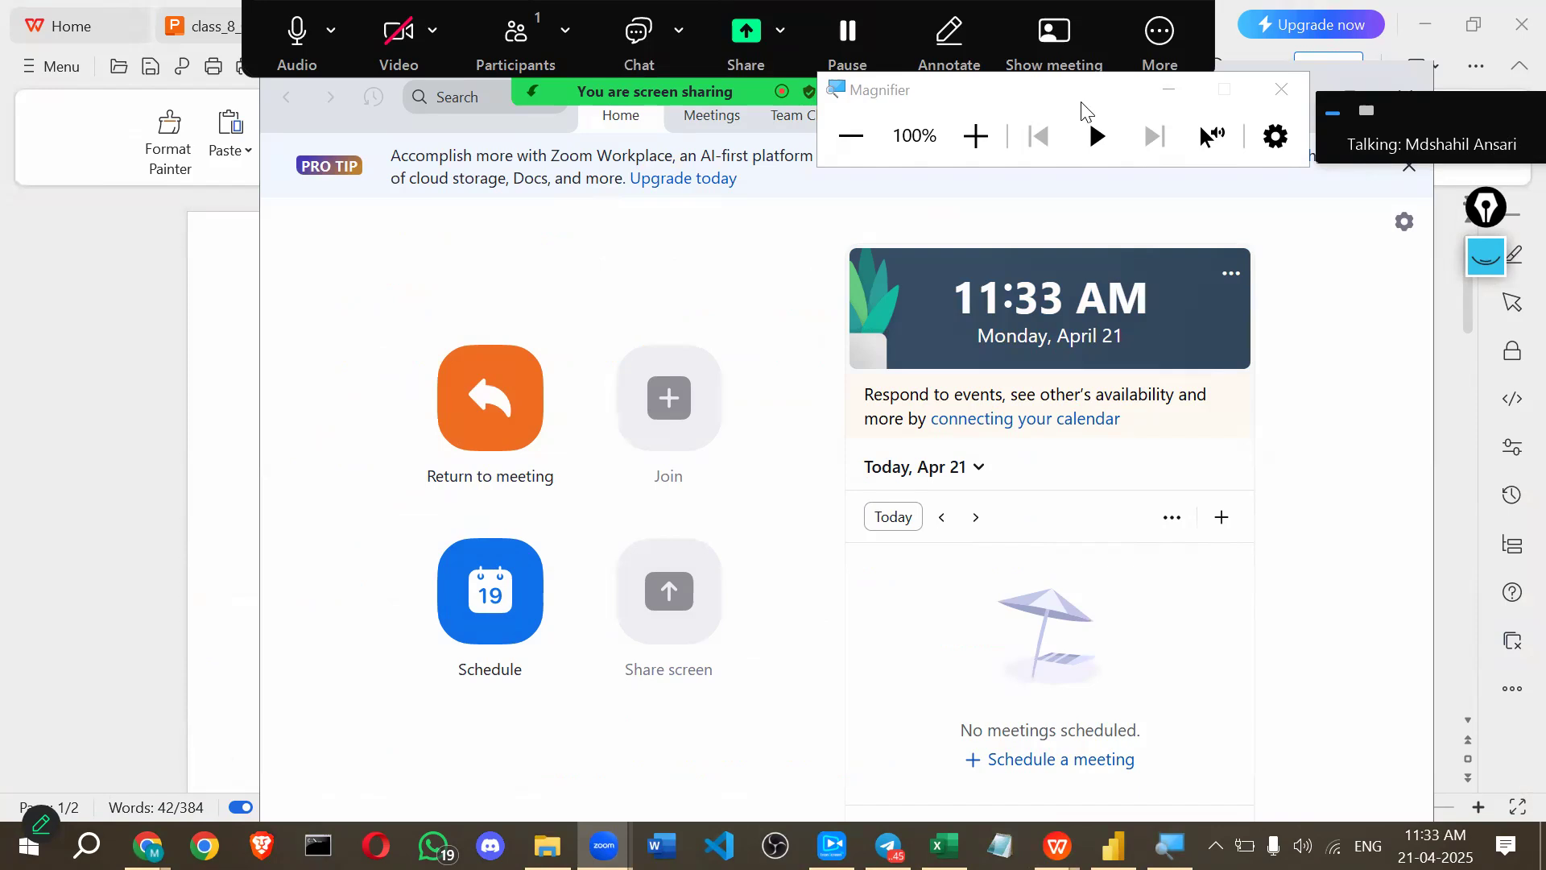
drag(1079, 110, 1162, 116)
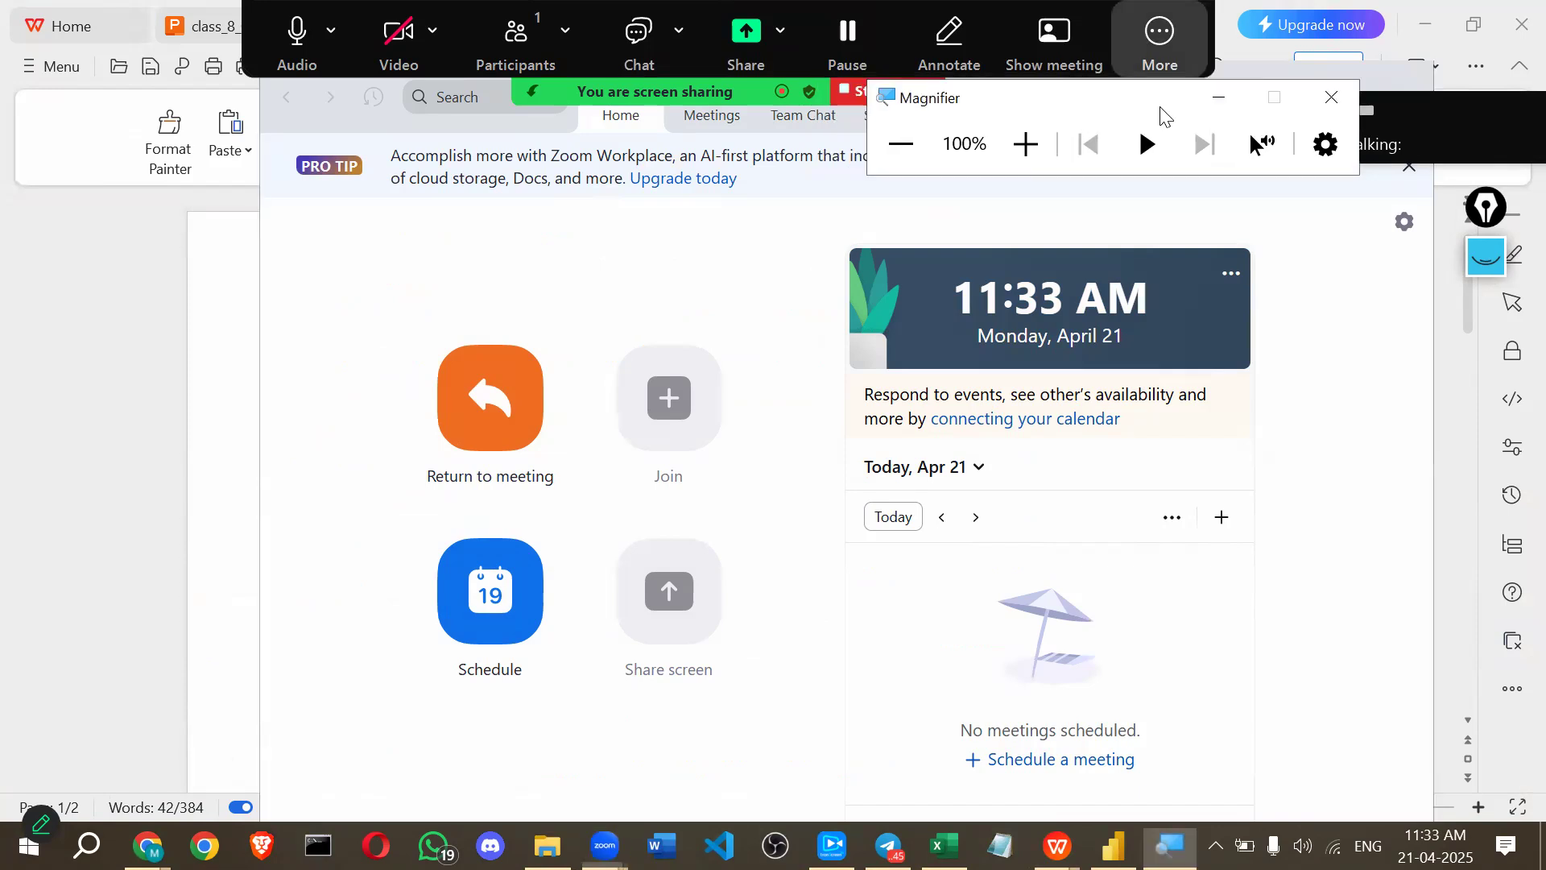